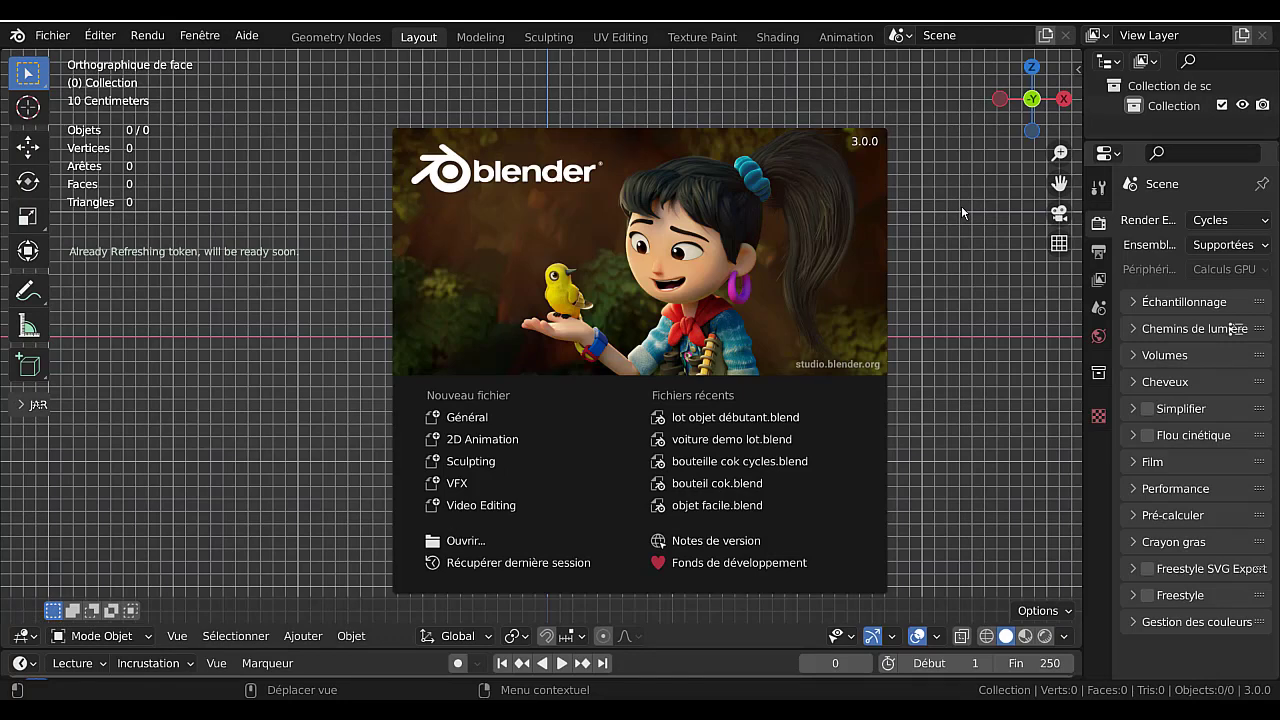
- Add a mesh circle at the origin of the empty scene
left_click(942, 337)
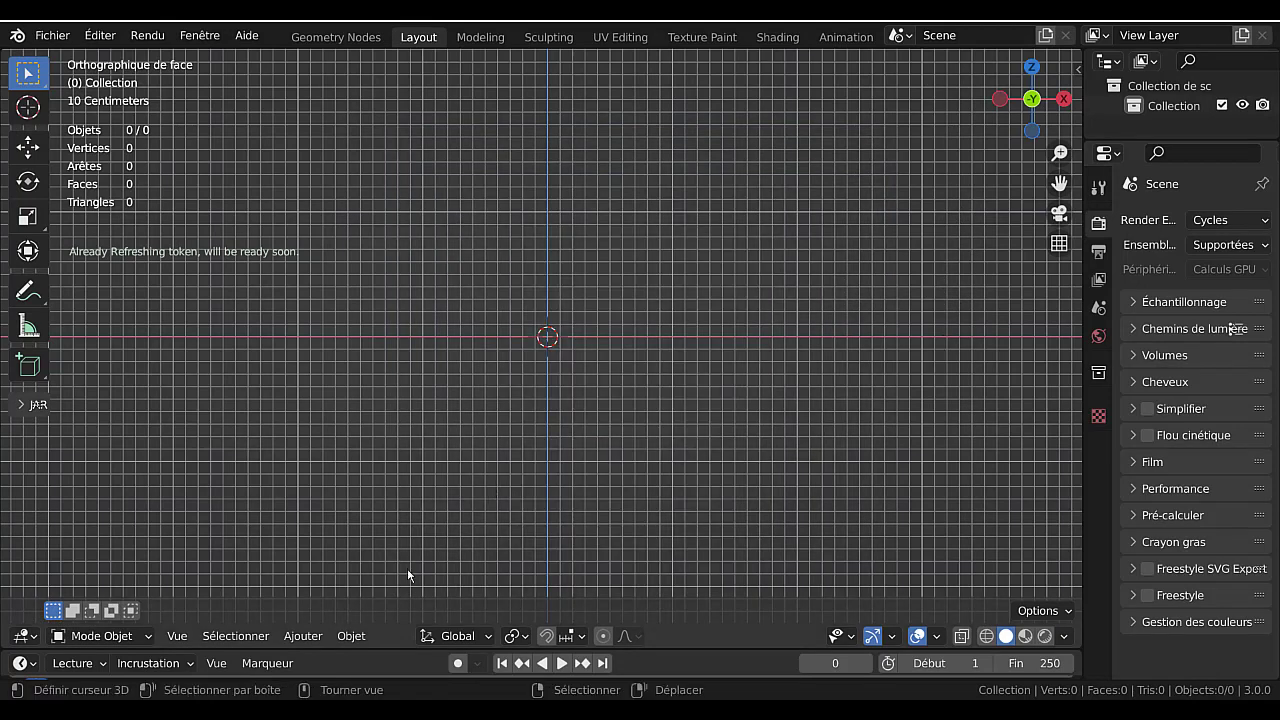
left_click(292, 640)
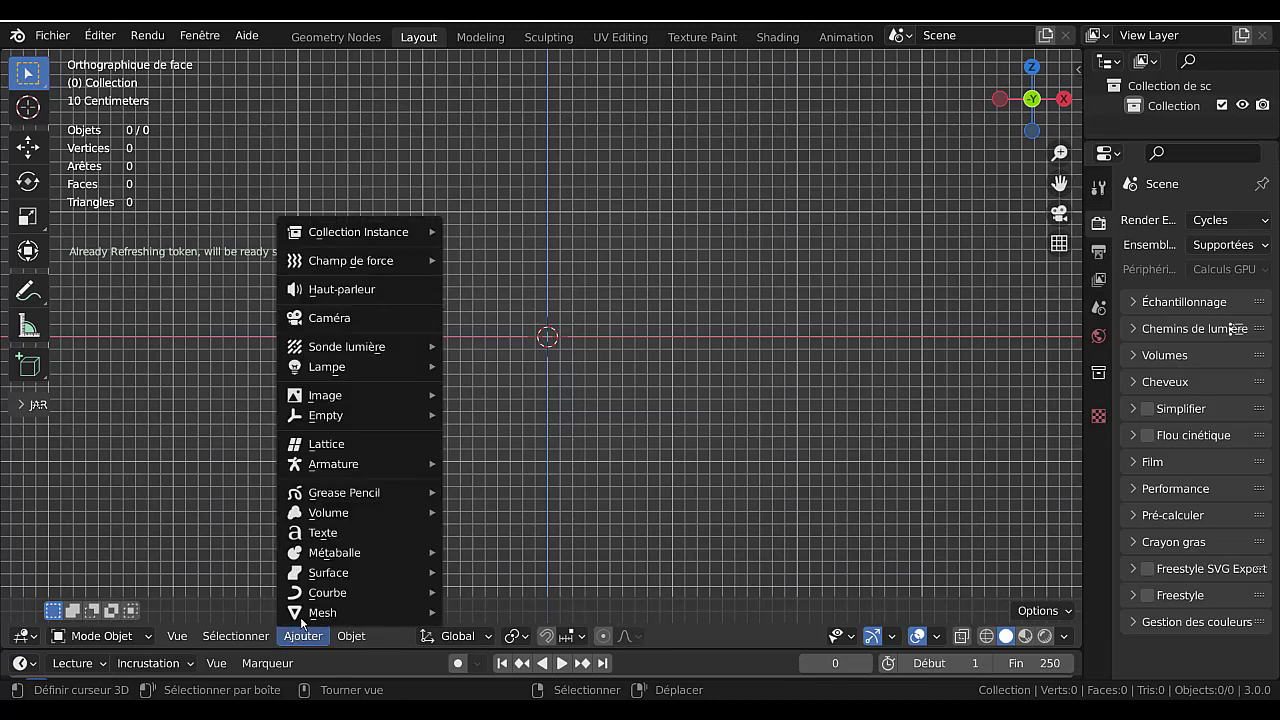
mouse_move(303, 619)
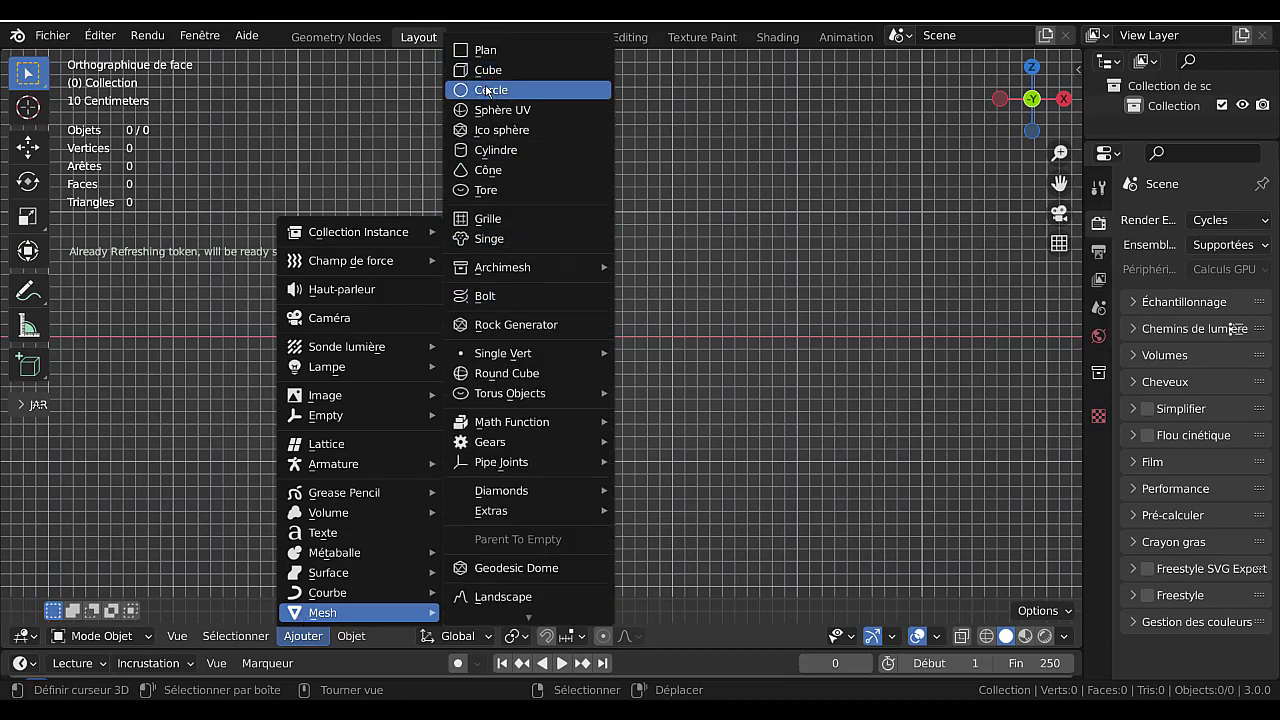
key("shift+a")
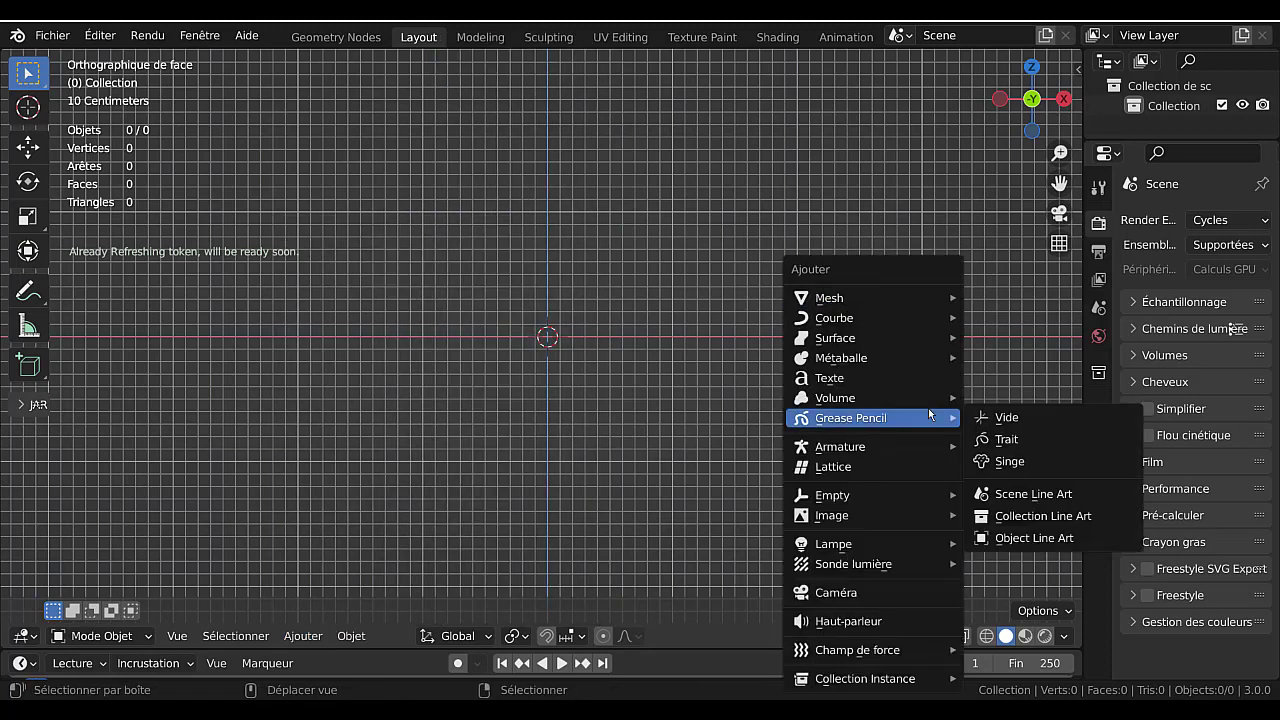
mouse_move(846, 310)
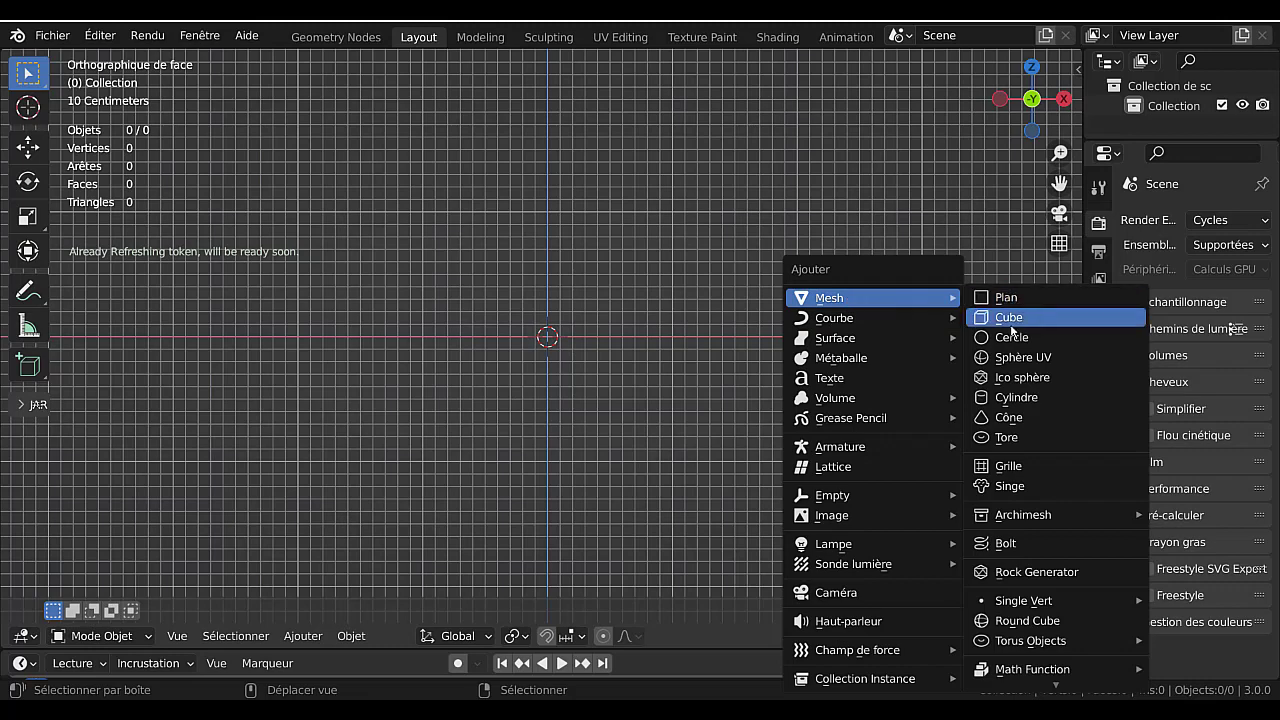
left_click(1010, 337)
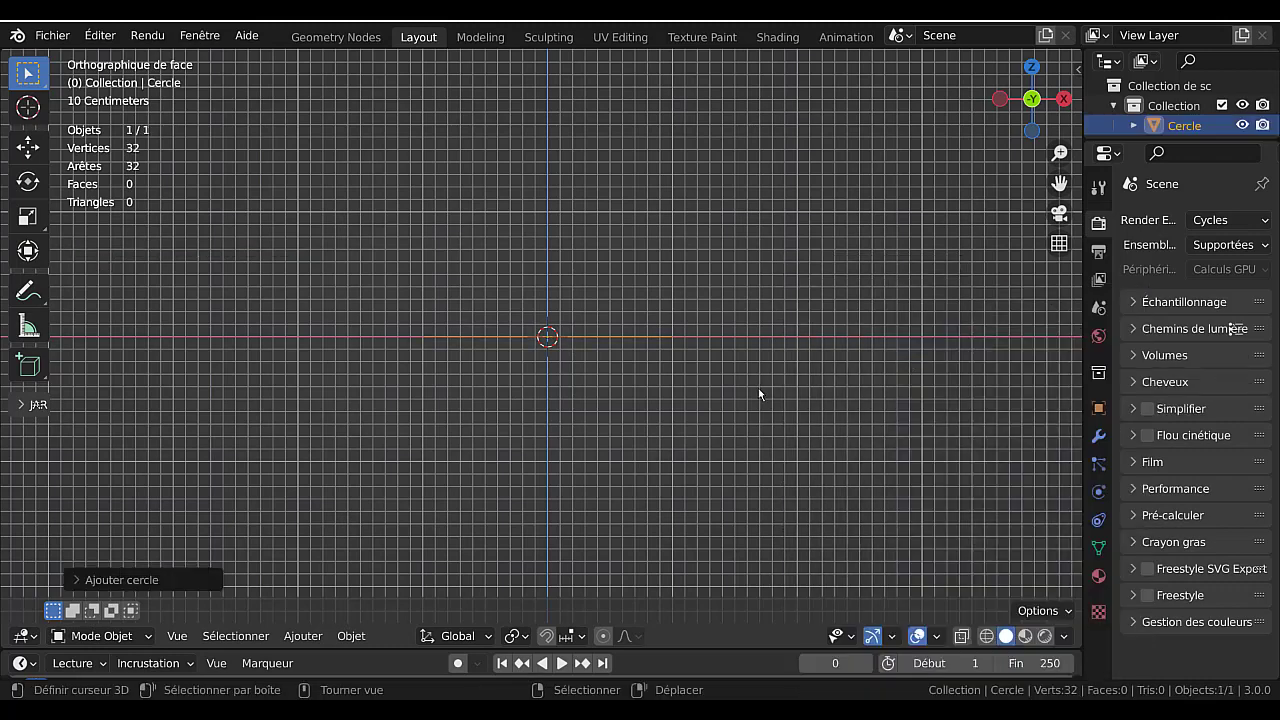
- Scale the circle down uniformly to roughly half its size, working in top view
key("KP_7")
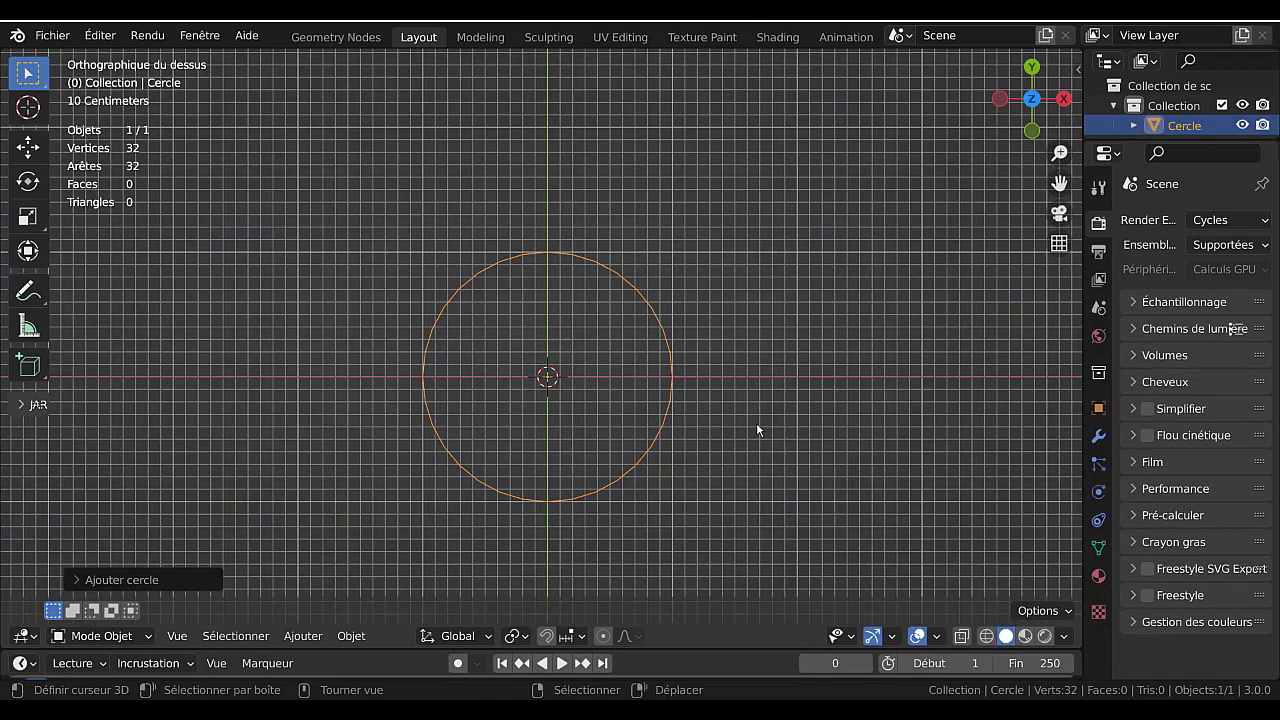
scroll(737, 469, "up", 1)
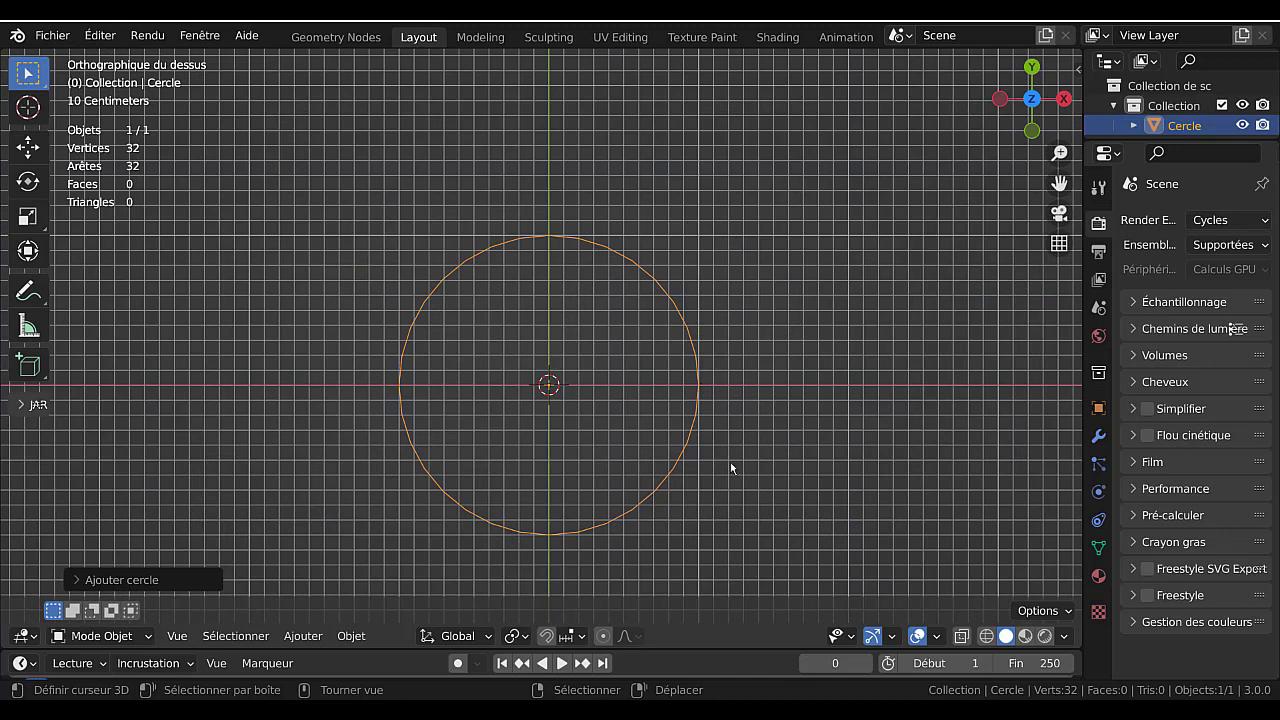
key("s")
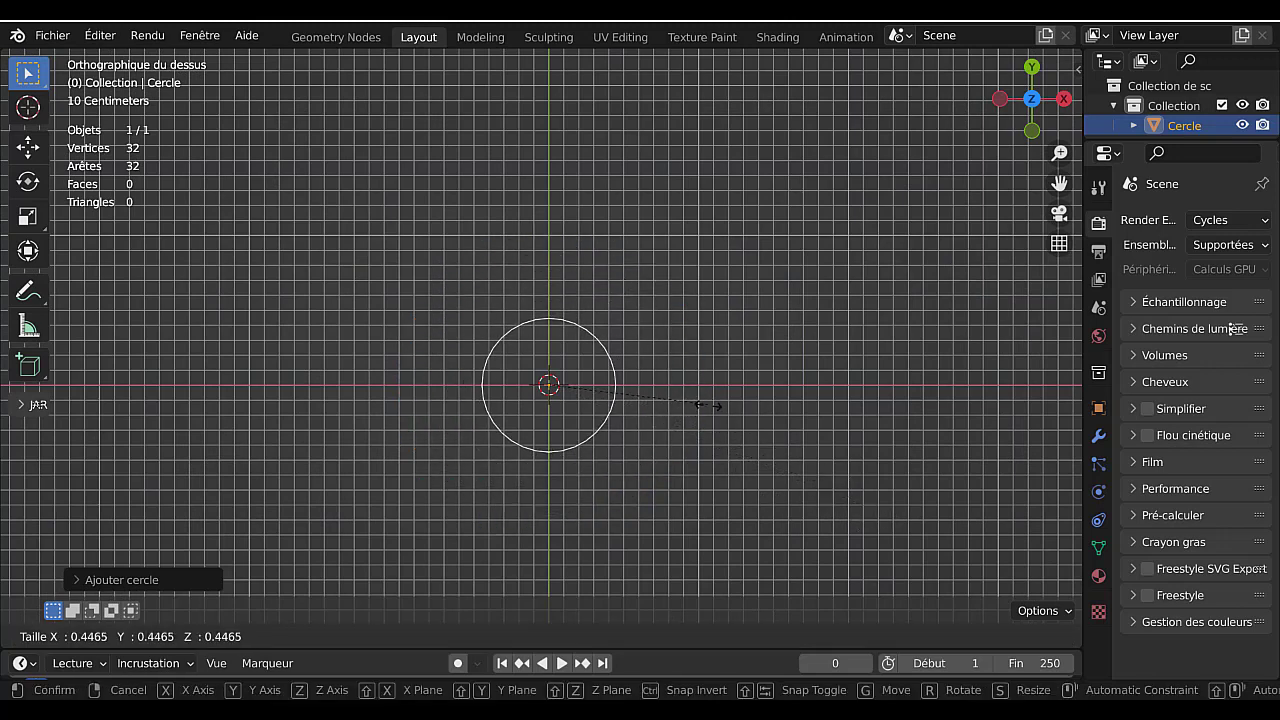
left_click(718, 421)
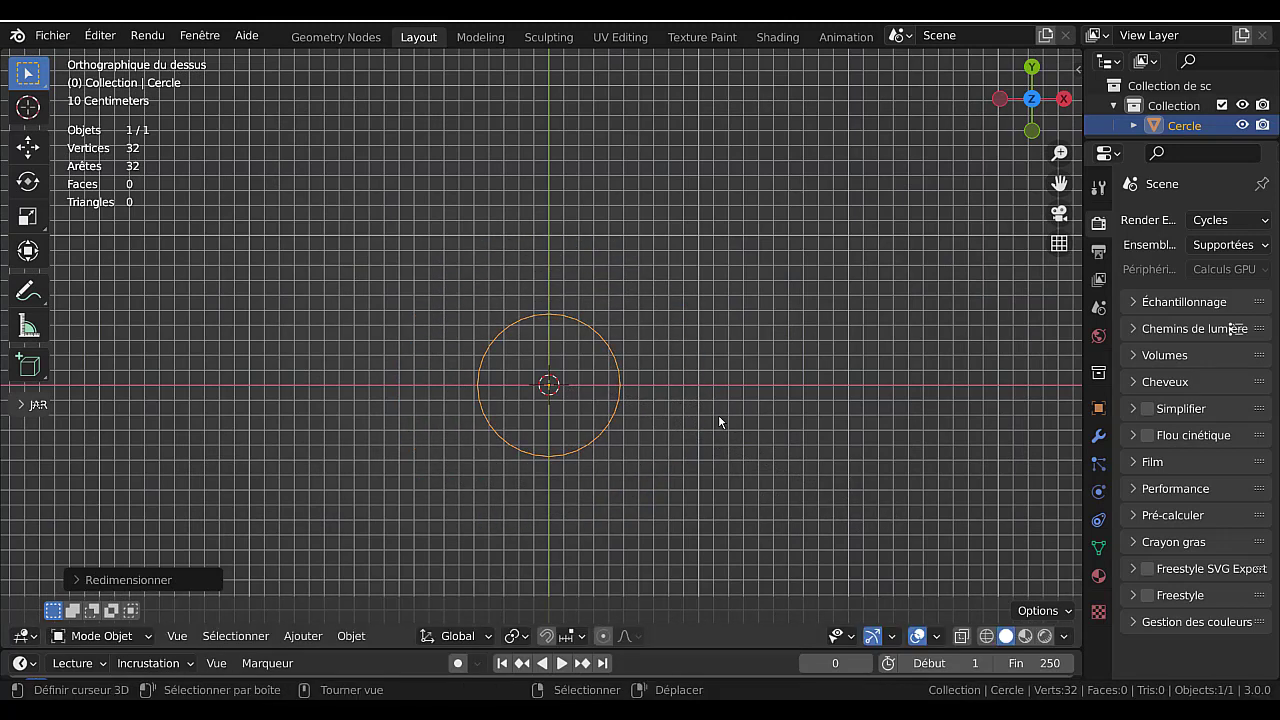
- Apply all transformations to the scaled circle
key("KP_1")
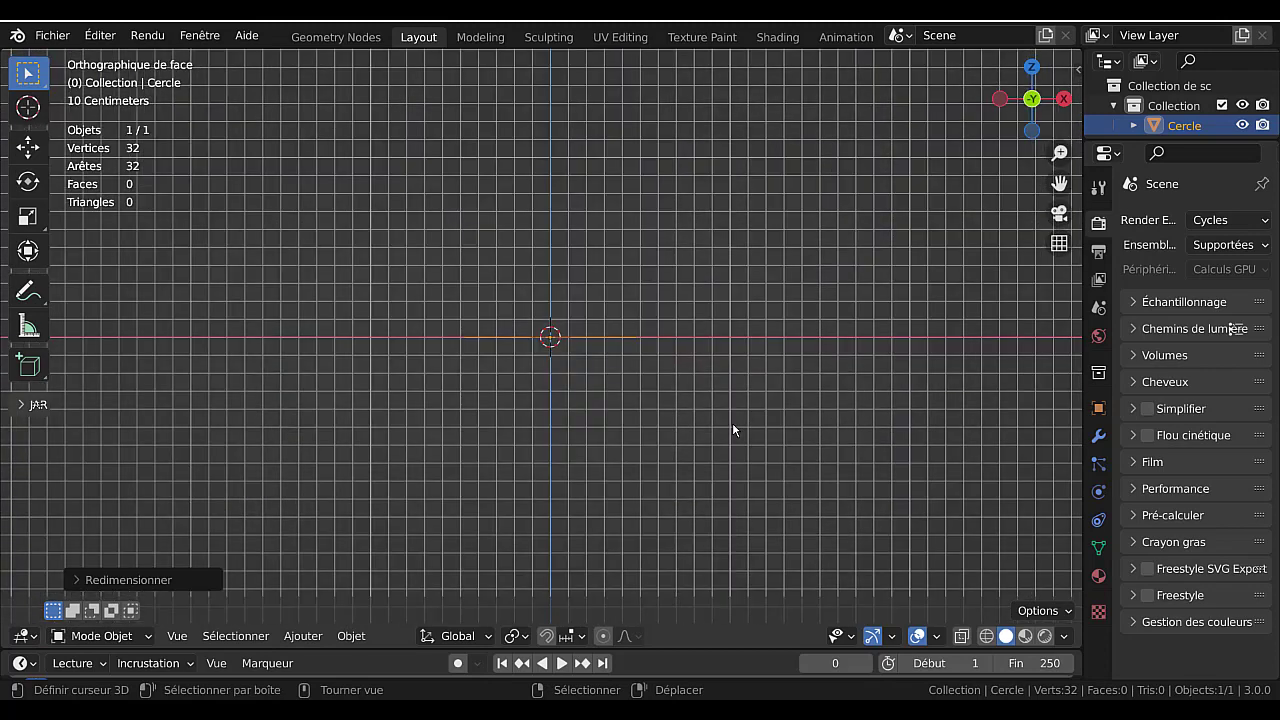
middle_click_drag(712, 387, 694, 454)
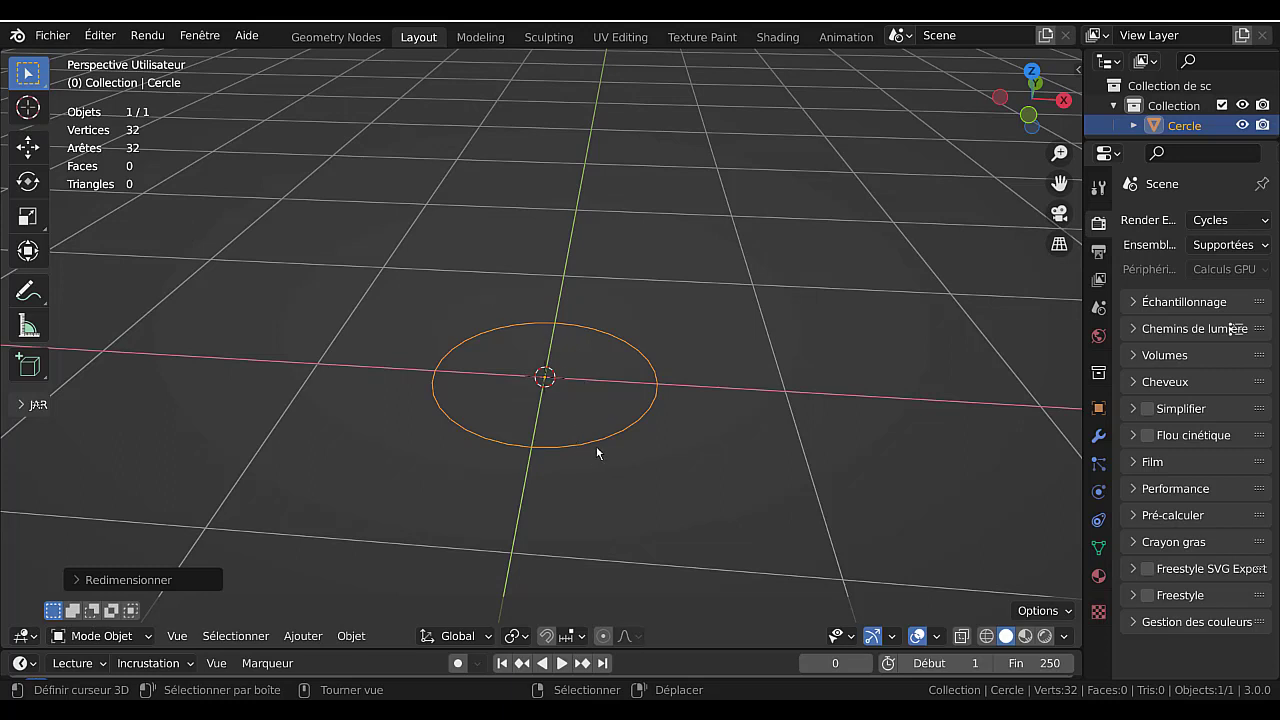
key("ctrl+a")
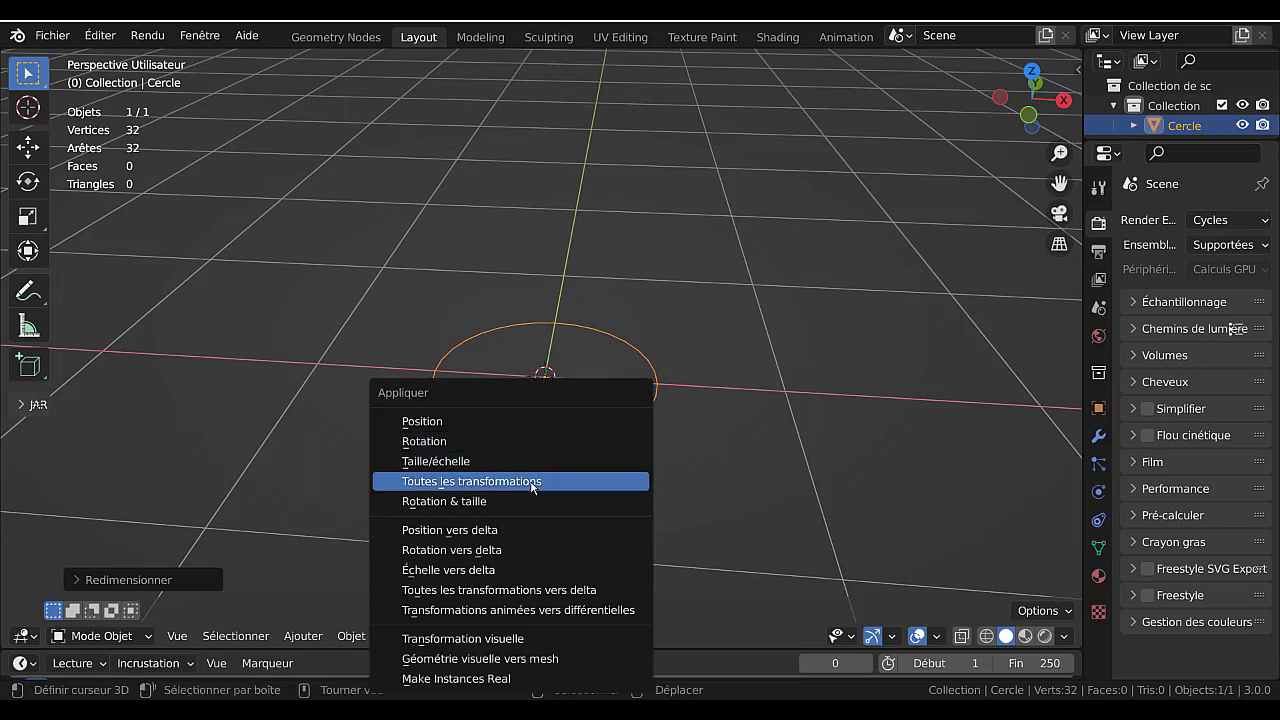
left_click(533, 484)
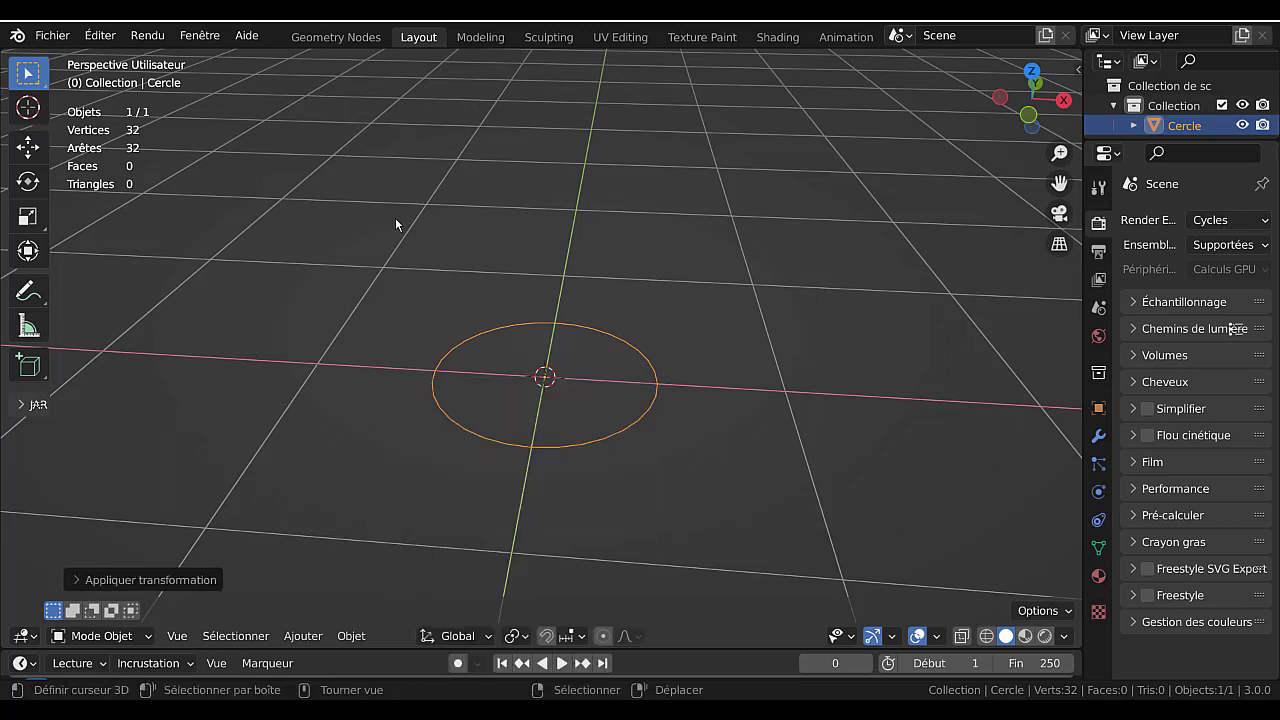
- In Edit Mode, extrude the whole circle upward along Z by about 1.14 m to form the cup's wall
key("Tab")
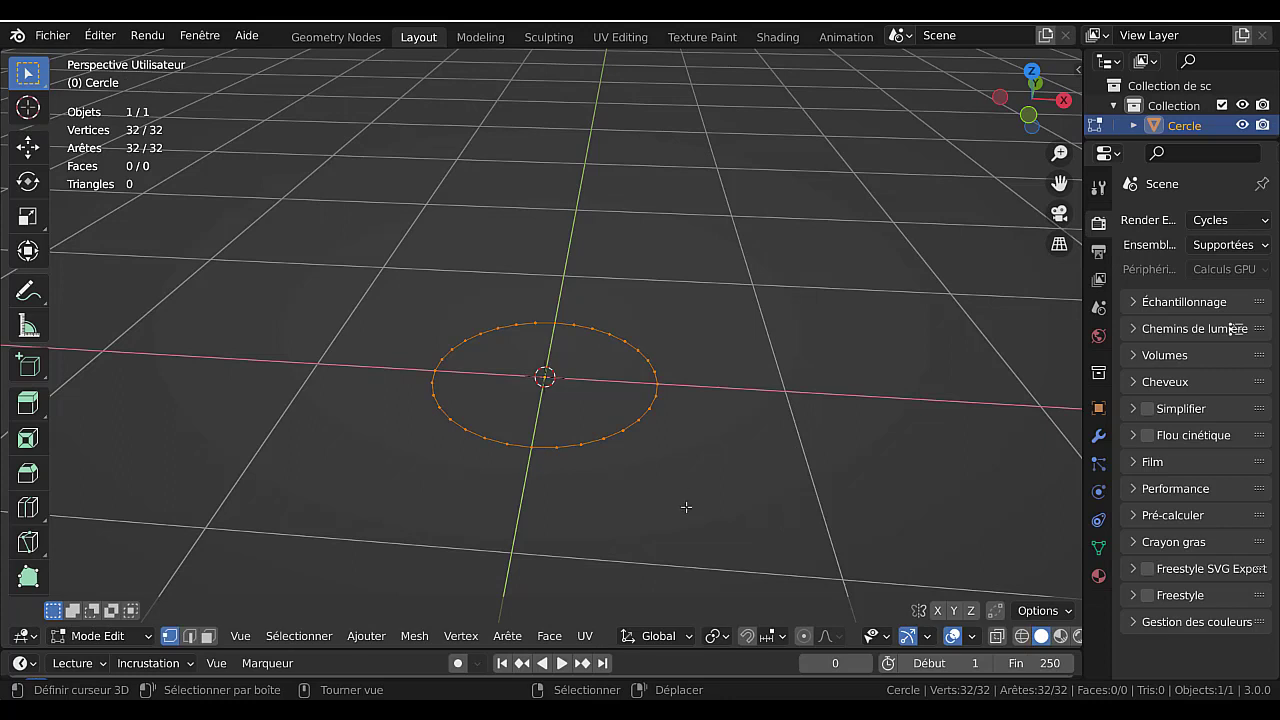
key("KP_1")
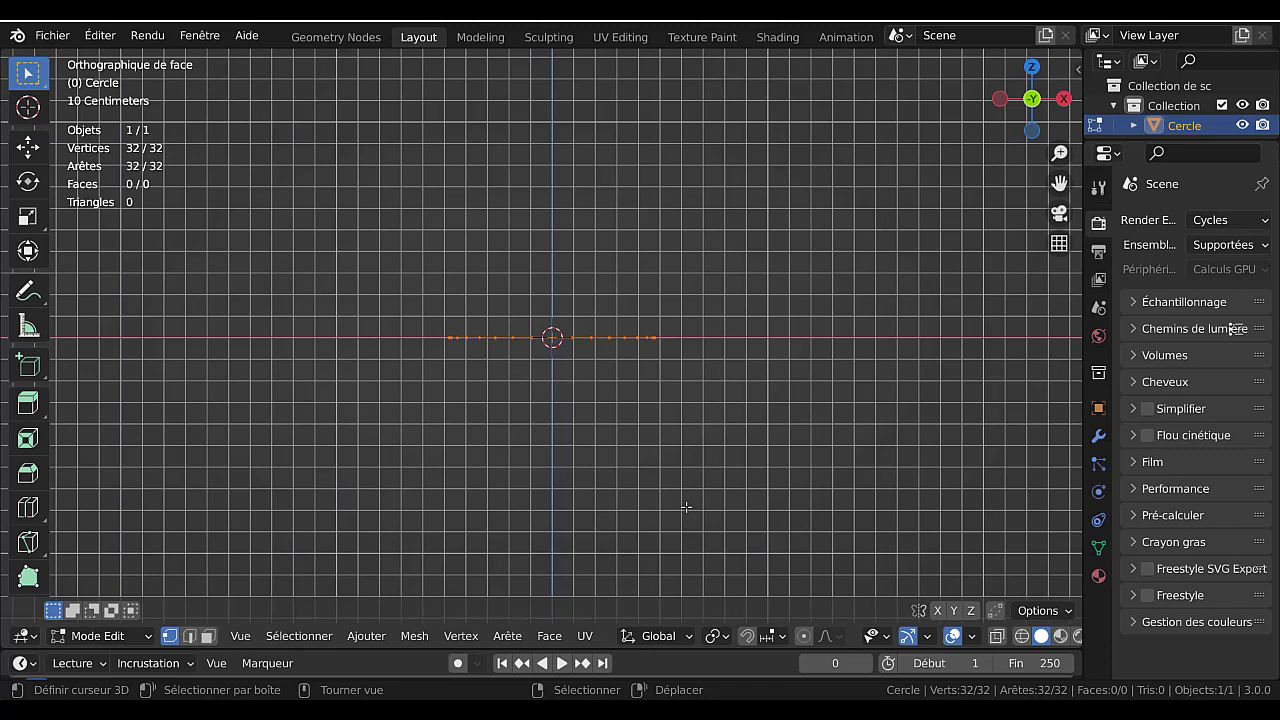
key("e")
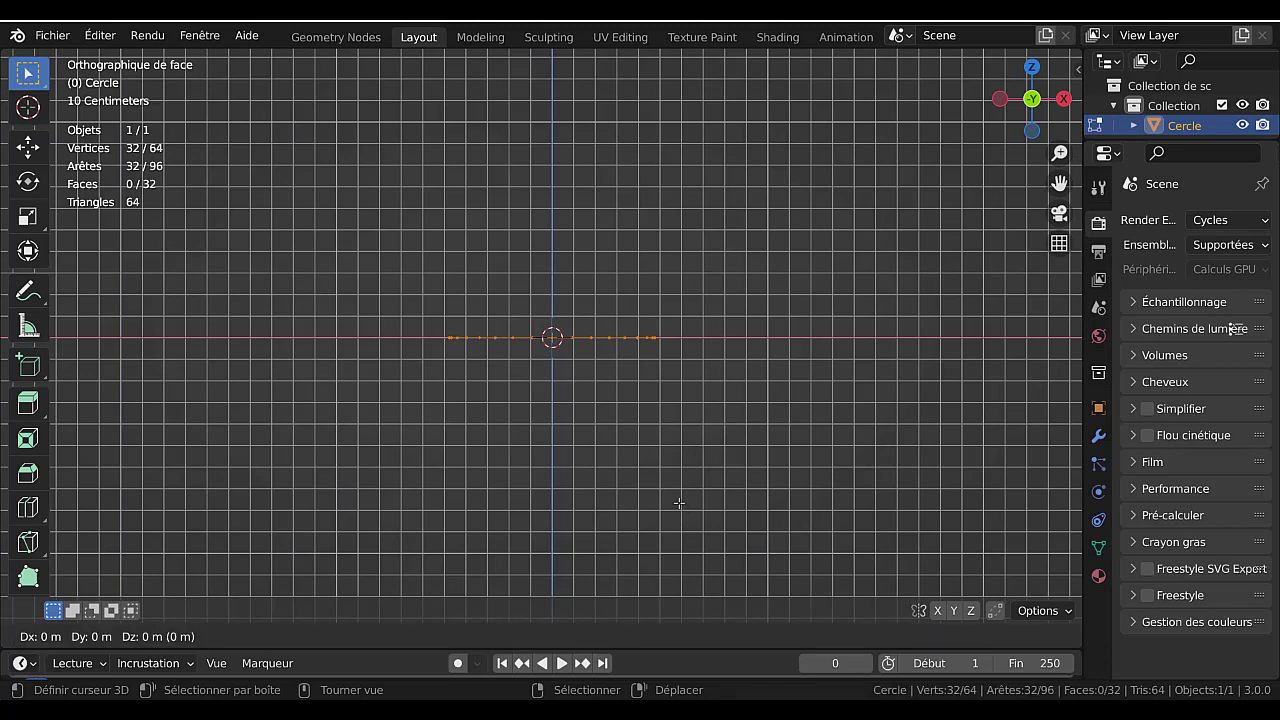
key("z")
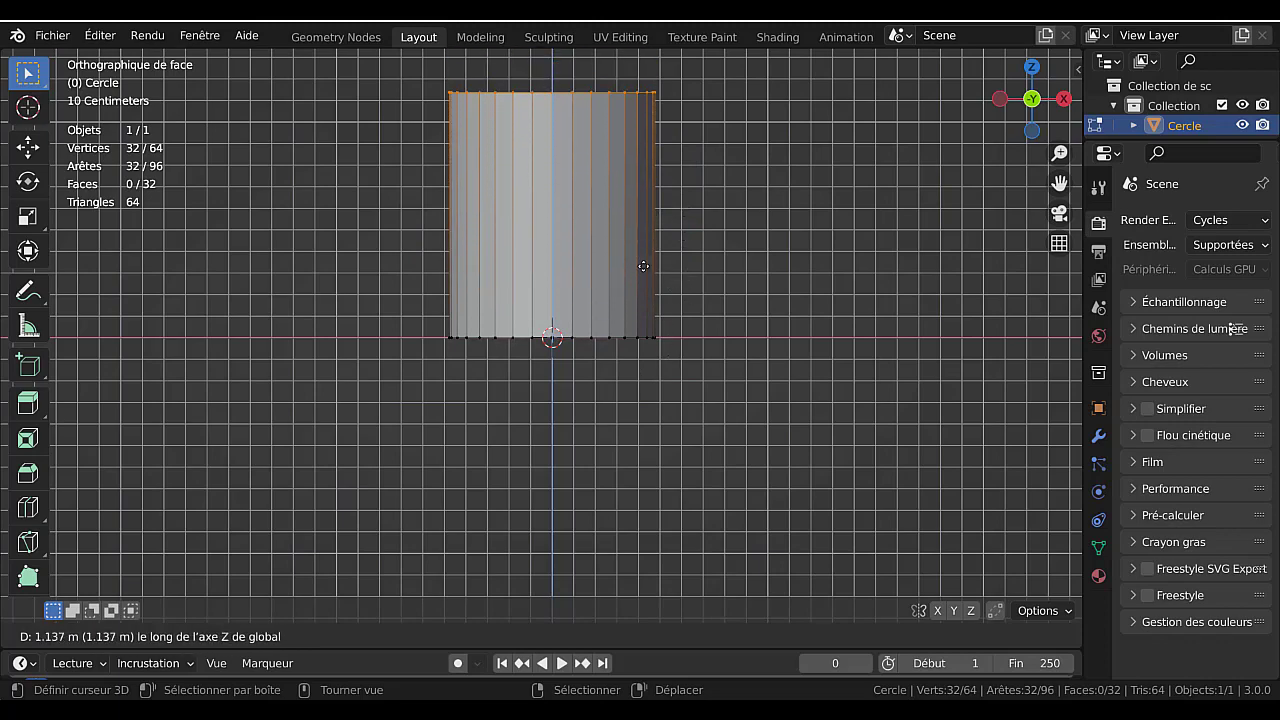
left_click(644, 259)
- Widen the cup's upper rim by scaling it to about 1.2
middle_click_drag(693, 284, 674, 440, "shift")
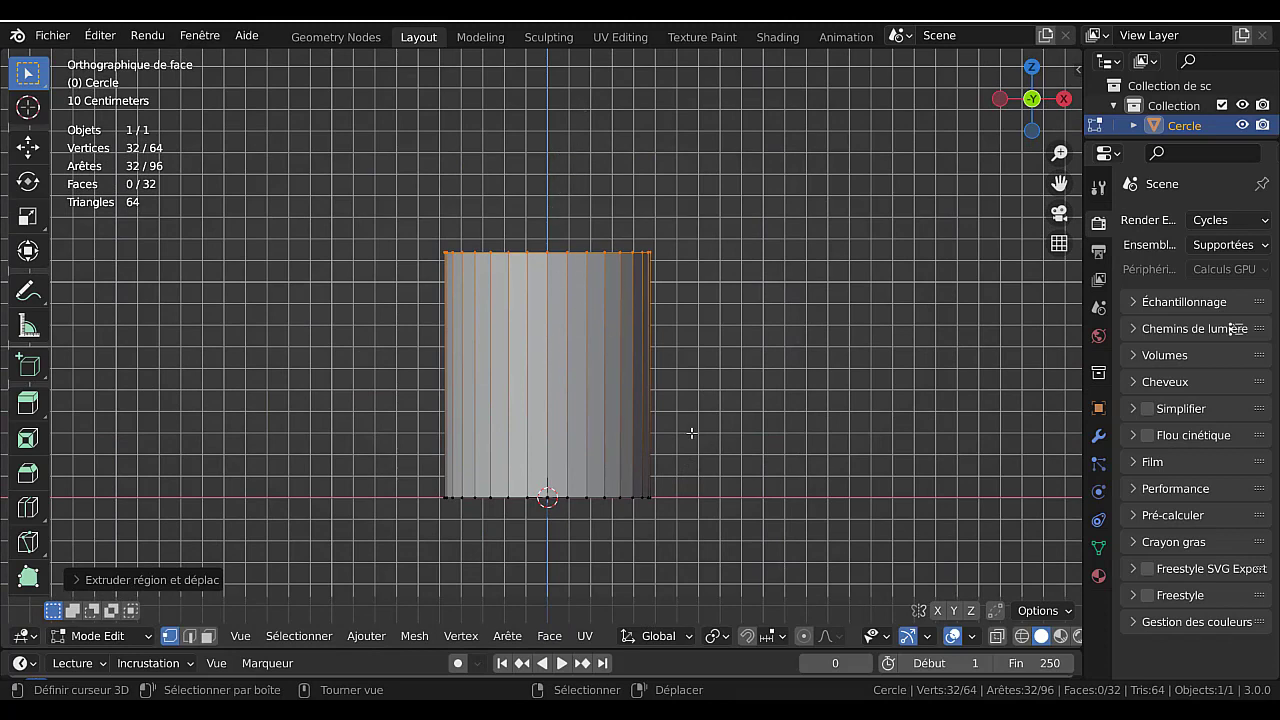
key("s")
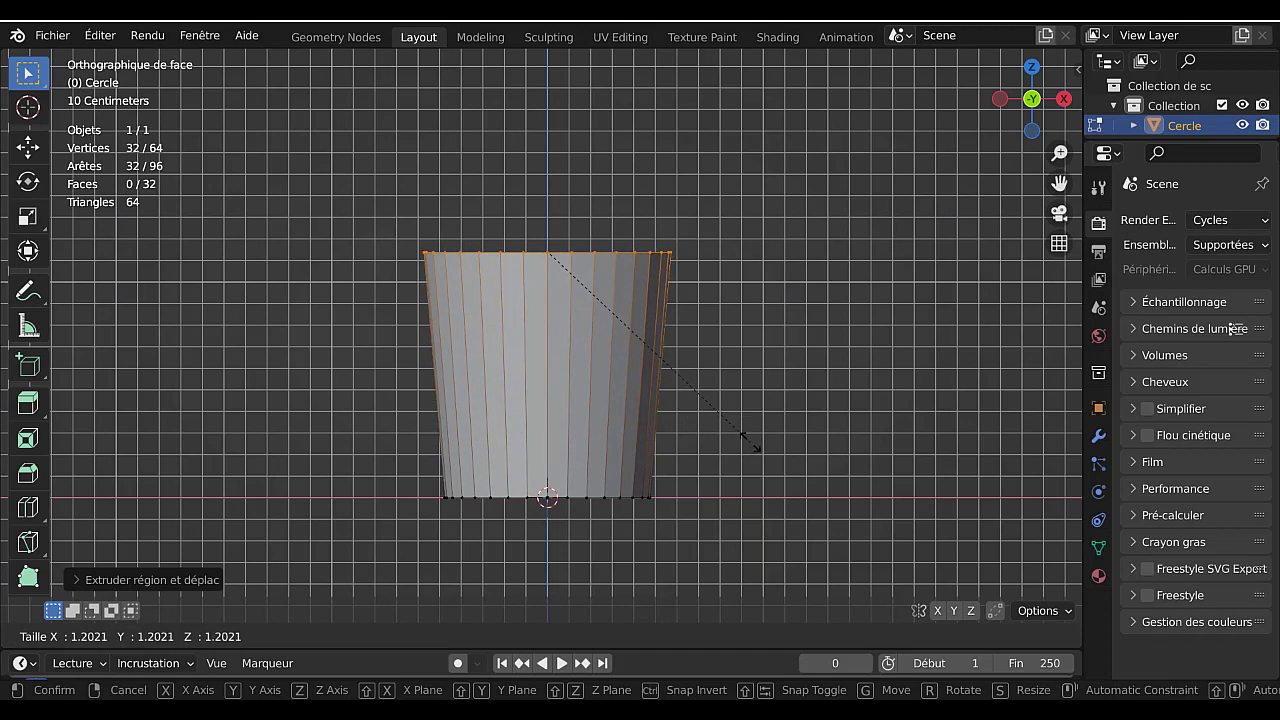
left_click(750, 443)
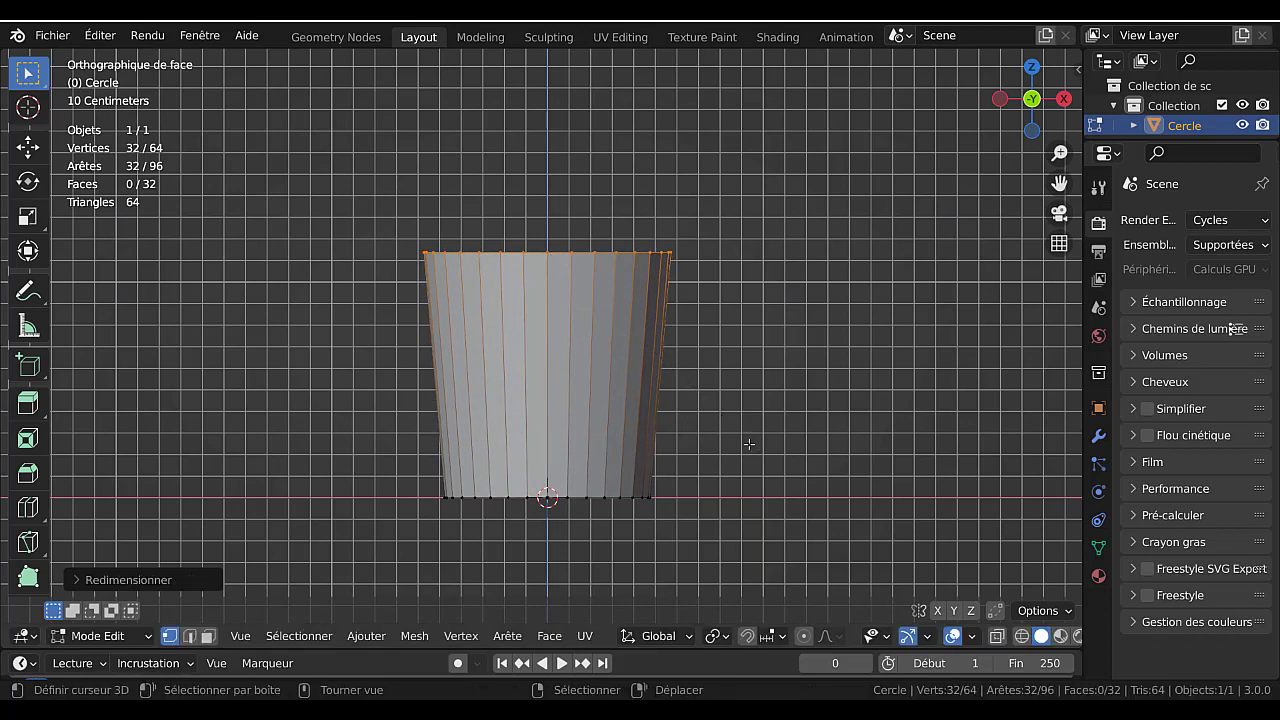
- Extrude the cup's bottom edge loop inward, scaling it to about 0.57 to form a flat ring
left_click(566, 499, "alt")
middle_click_drag(584, 547, 586, 415)
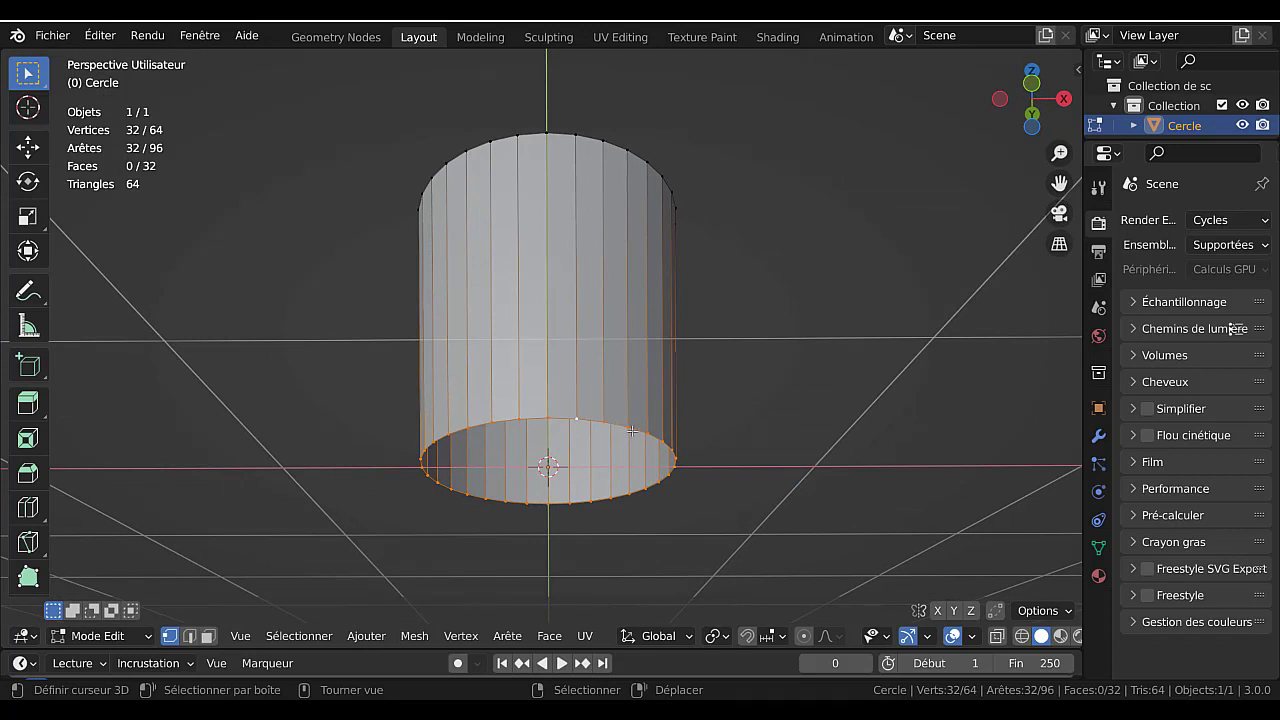
key("e")
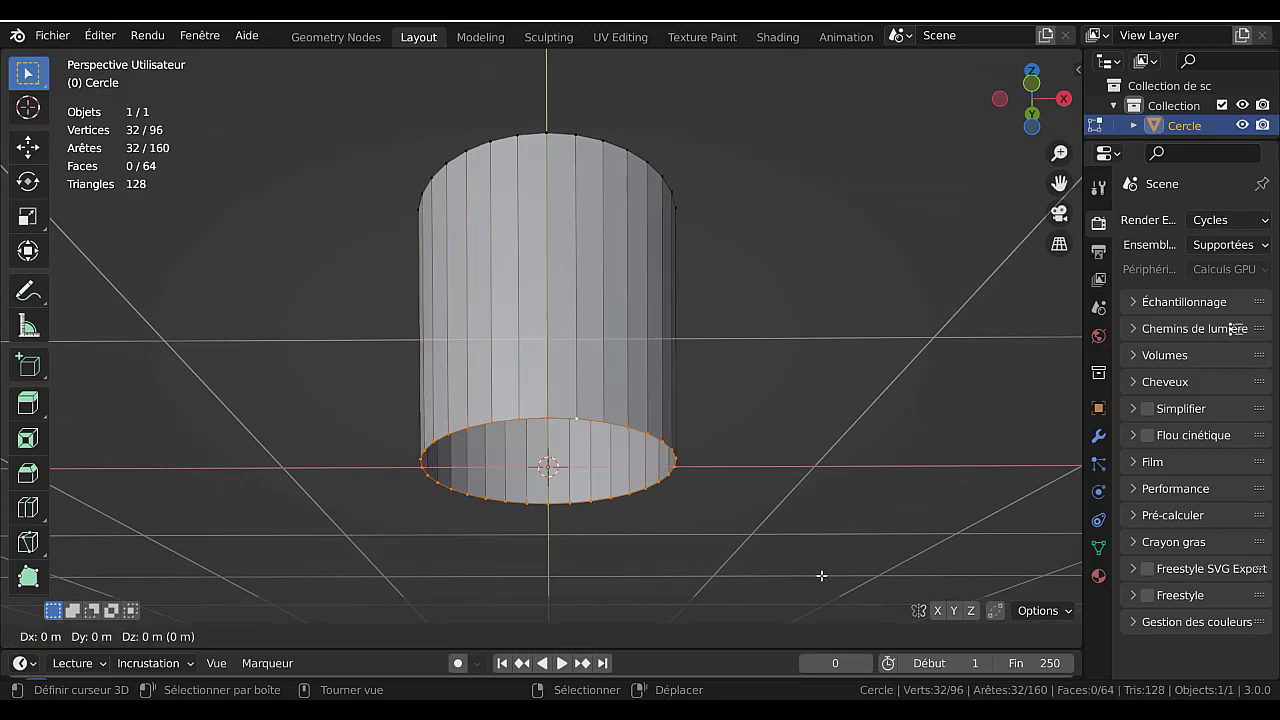
key("s")
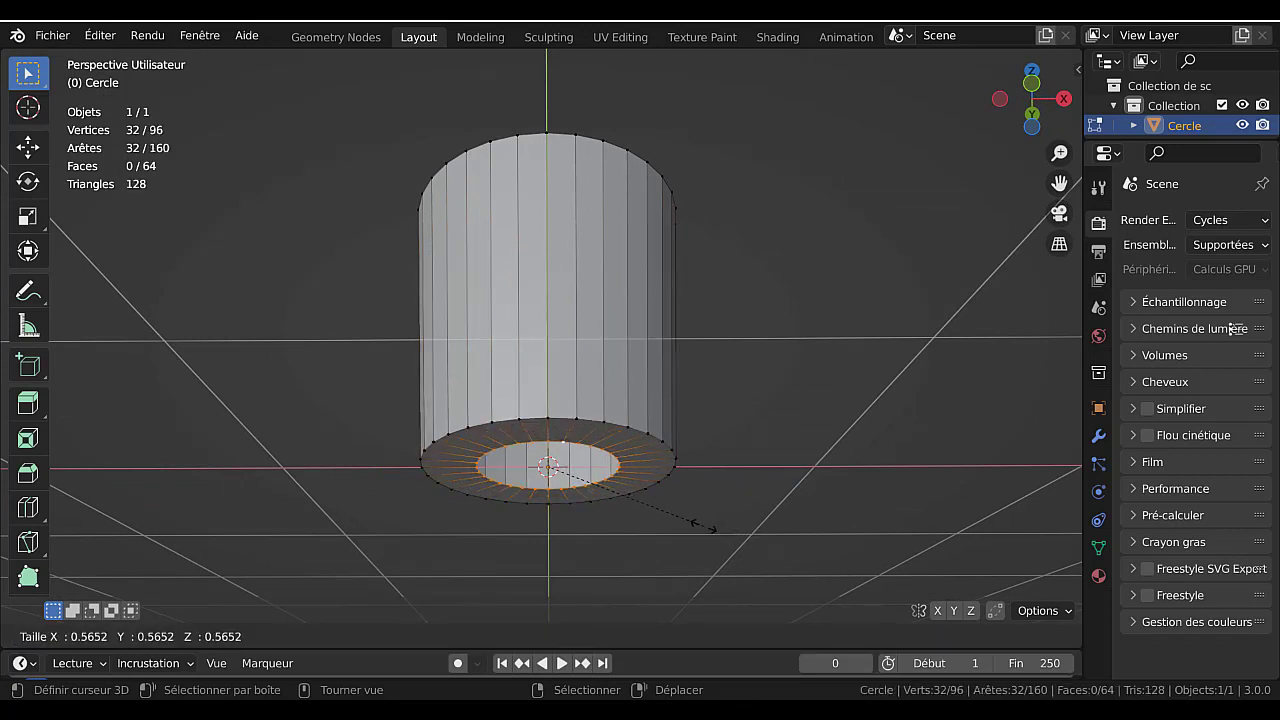
left_click(757, 554)
key("e")
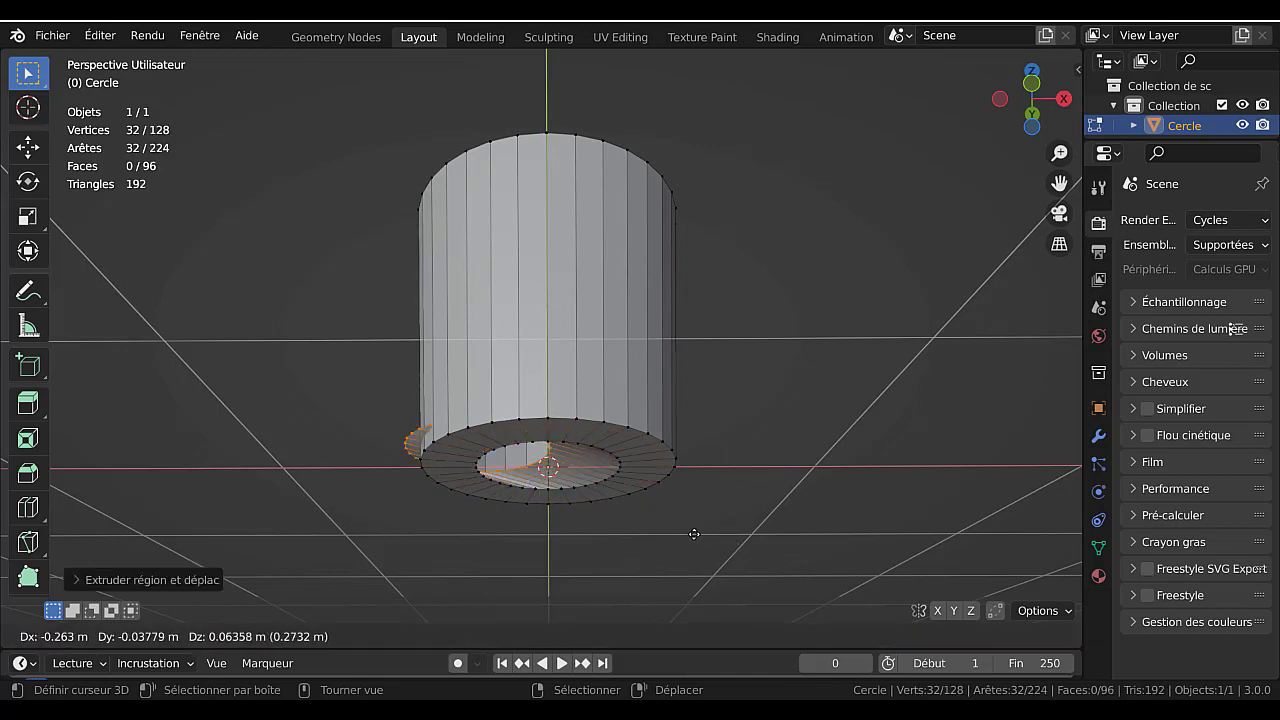
right_click(742, 545)
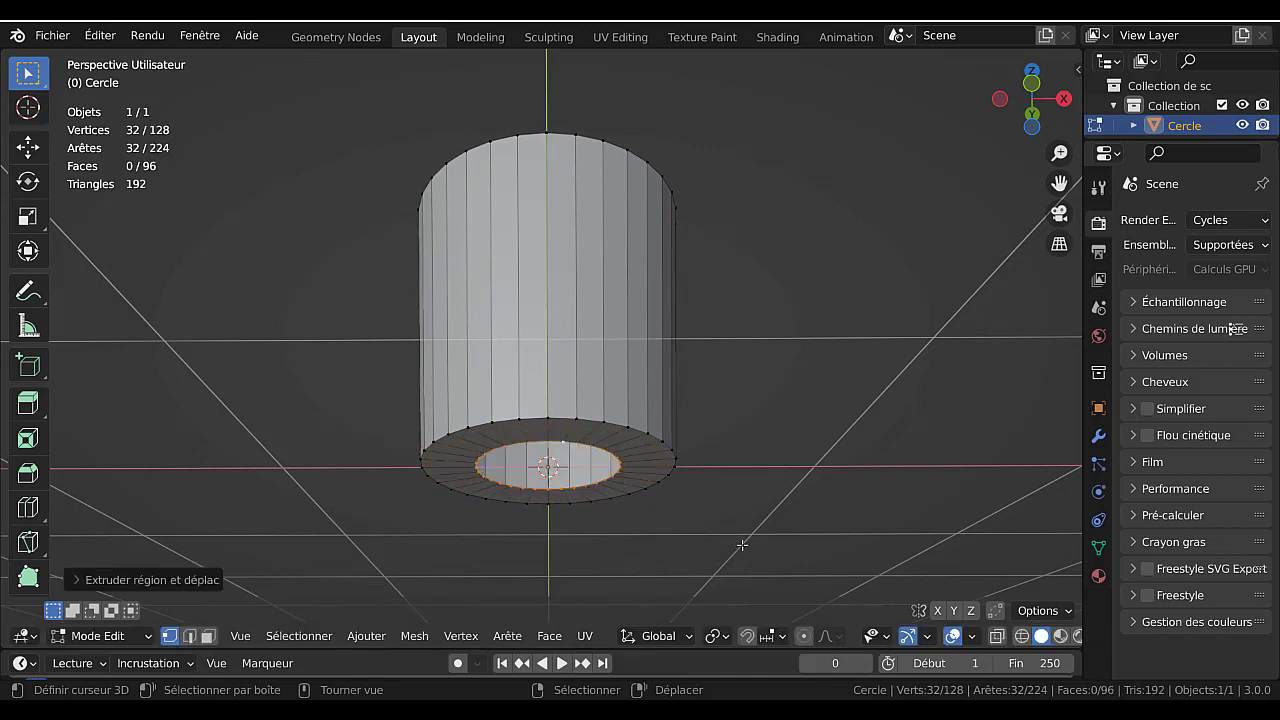
left_click(798, 558)
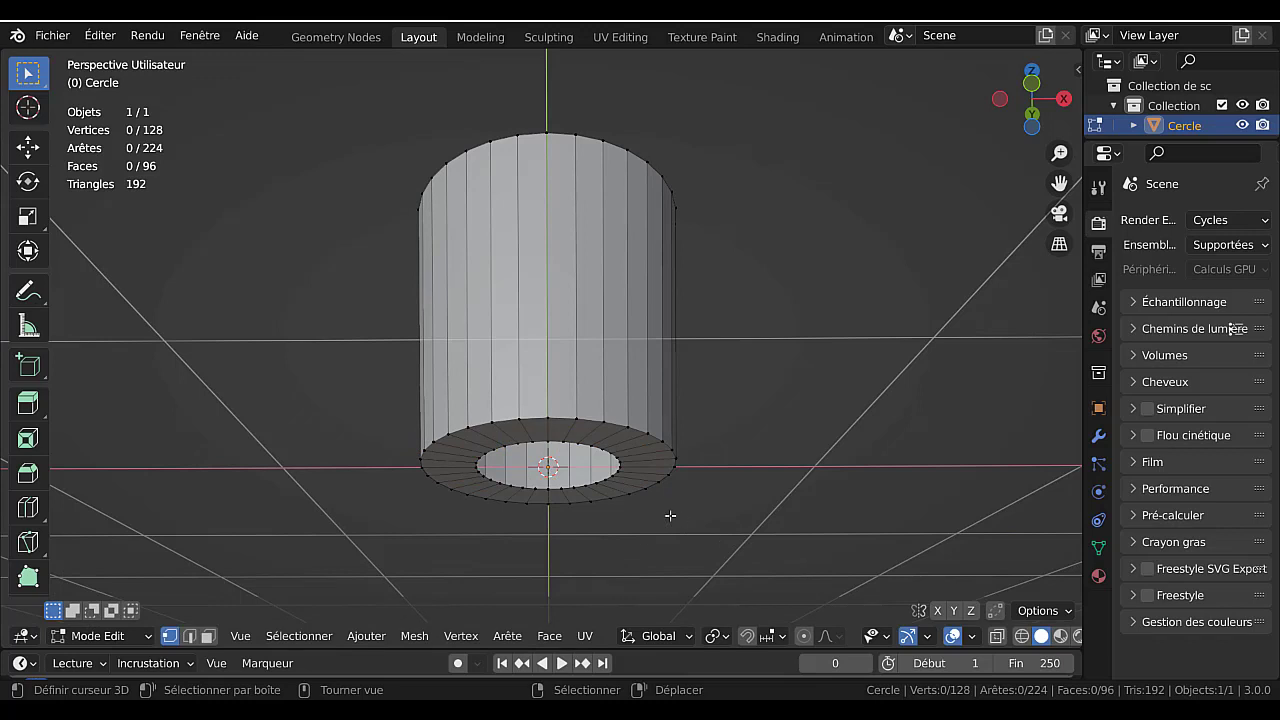
- Close the cup's bottom by extruding the inner edge loop and scaling it to 0
left_click(612, 474, "alt")
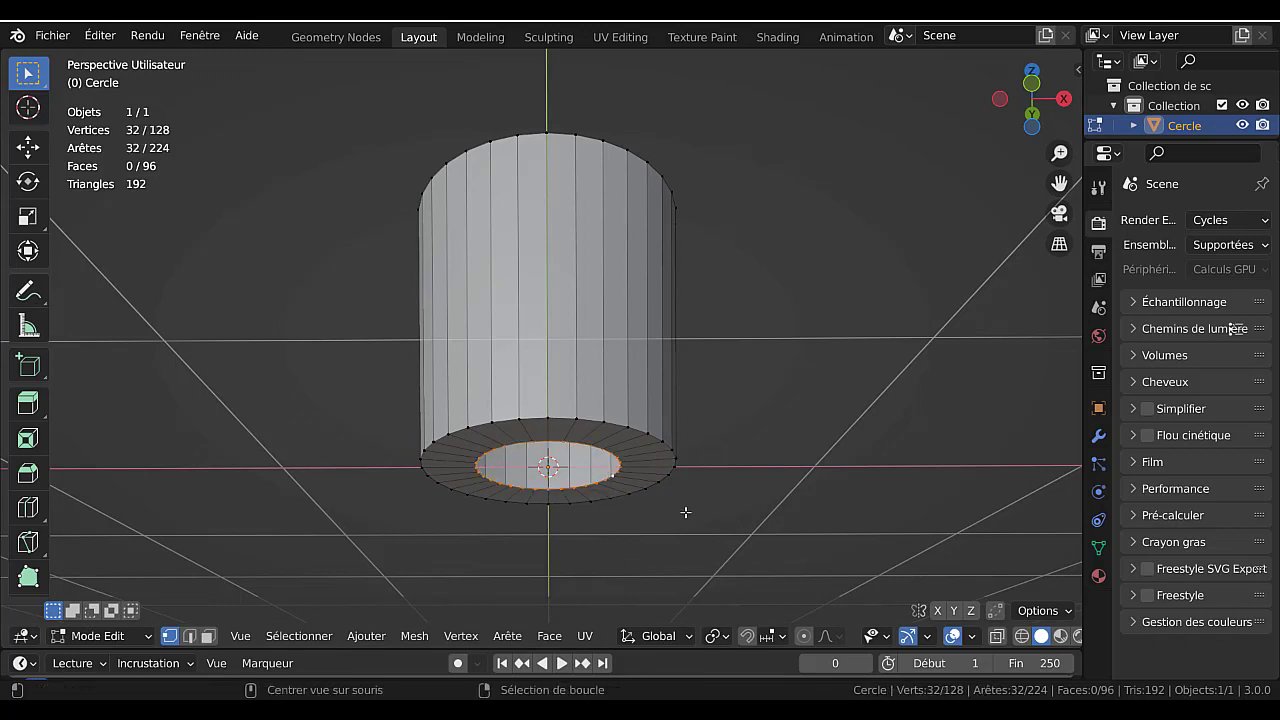
key("e")
key("s")
key("0")
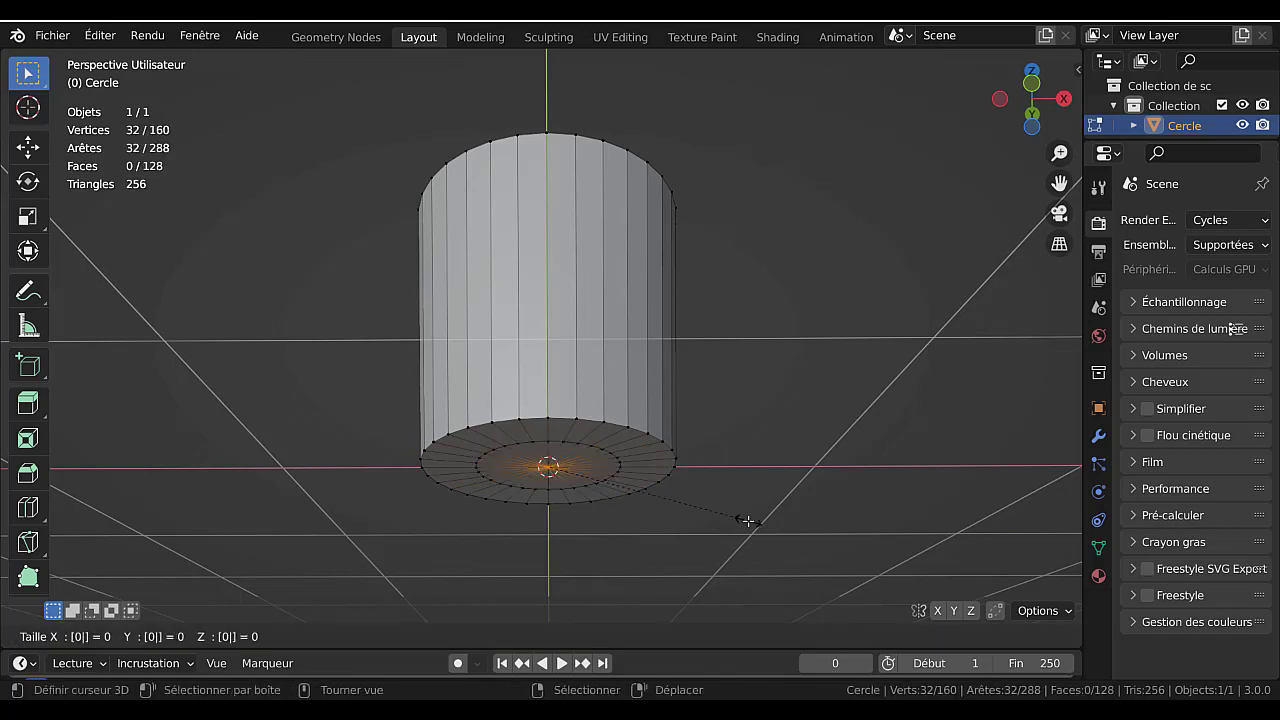
key("Return")
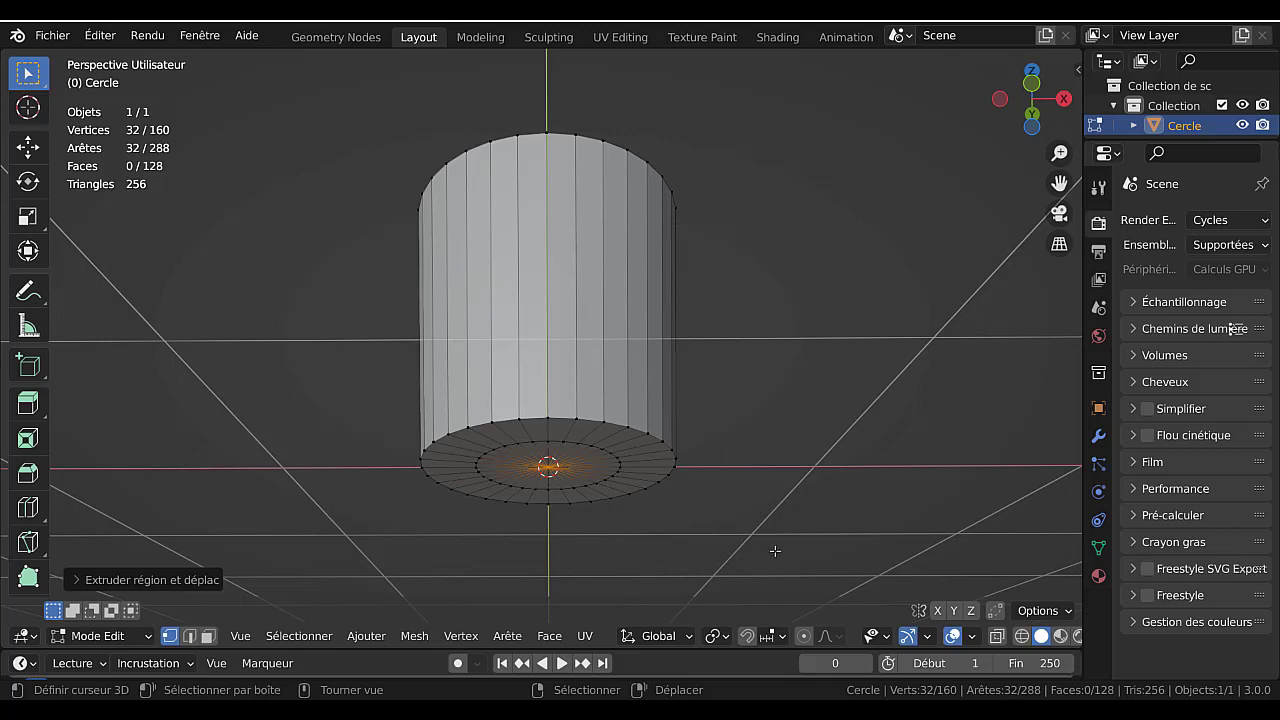
- Bevel the cup's outer bottom edge loop about 0.06 m wide with 4 segments and return to Object Mode
left_click(637, 430, "alt")
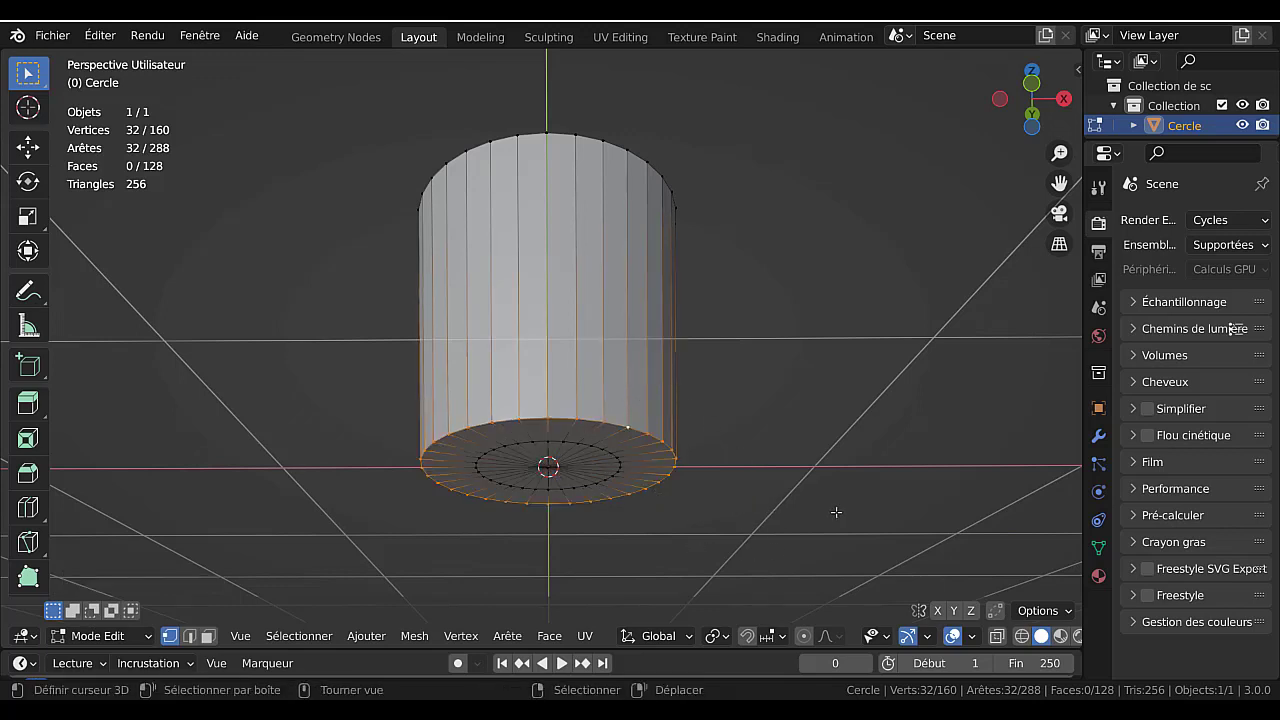
key("ctrl+b")
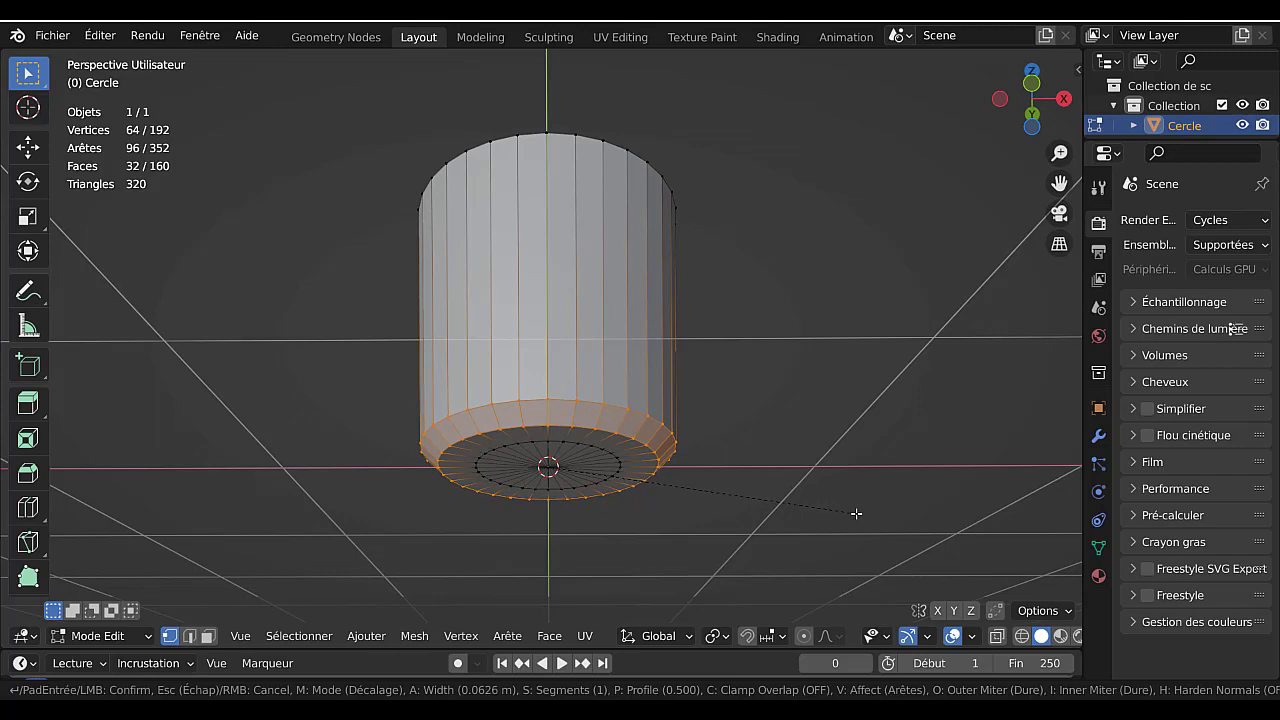
scroll(856, 513, "up", 3)
left_click(856, 513)
key("Tab")
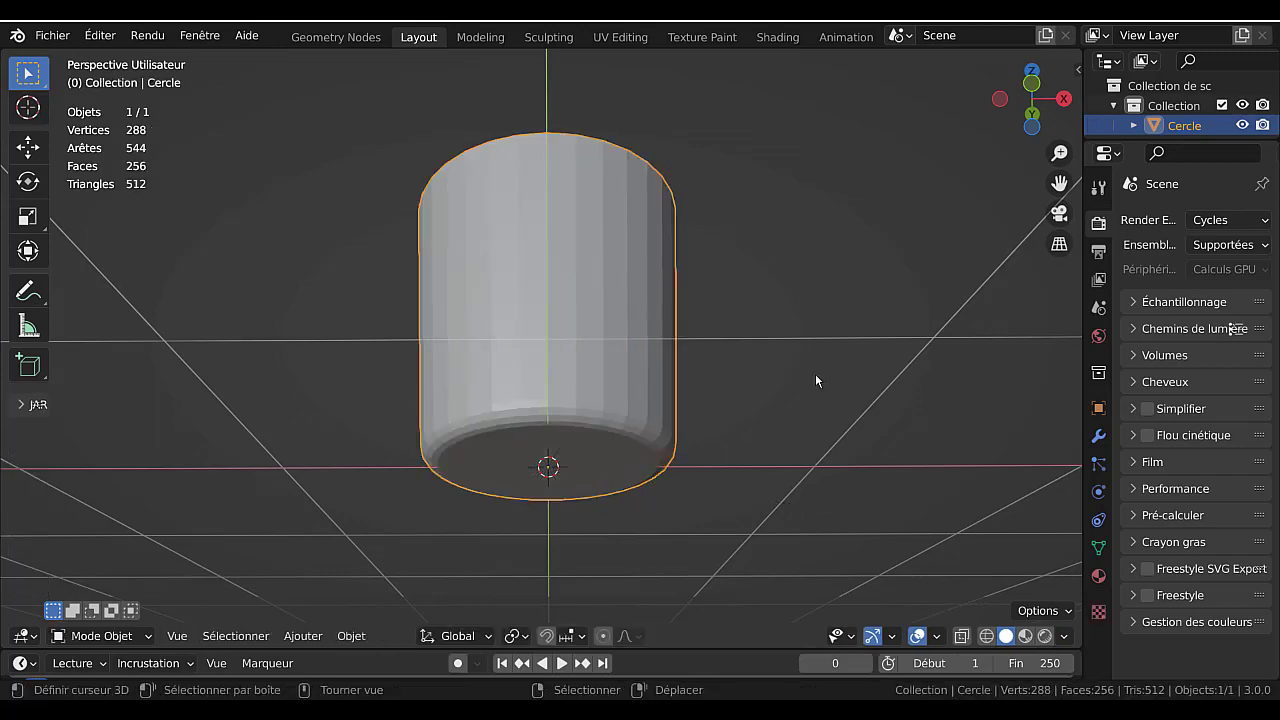
middle_click_drag(815, 373, 840, 578)
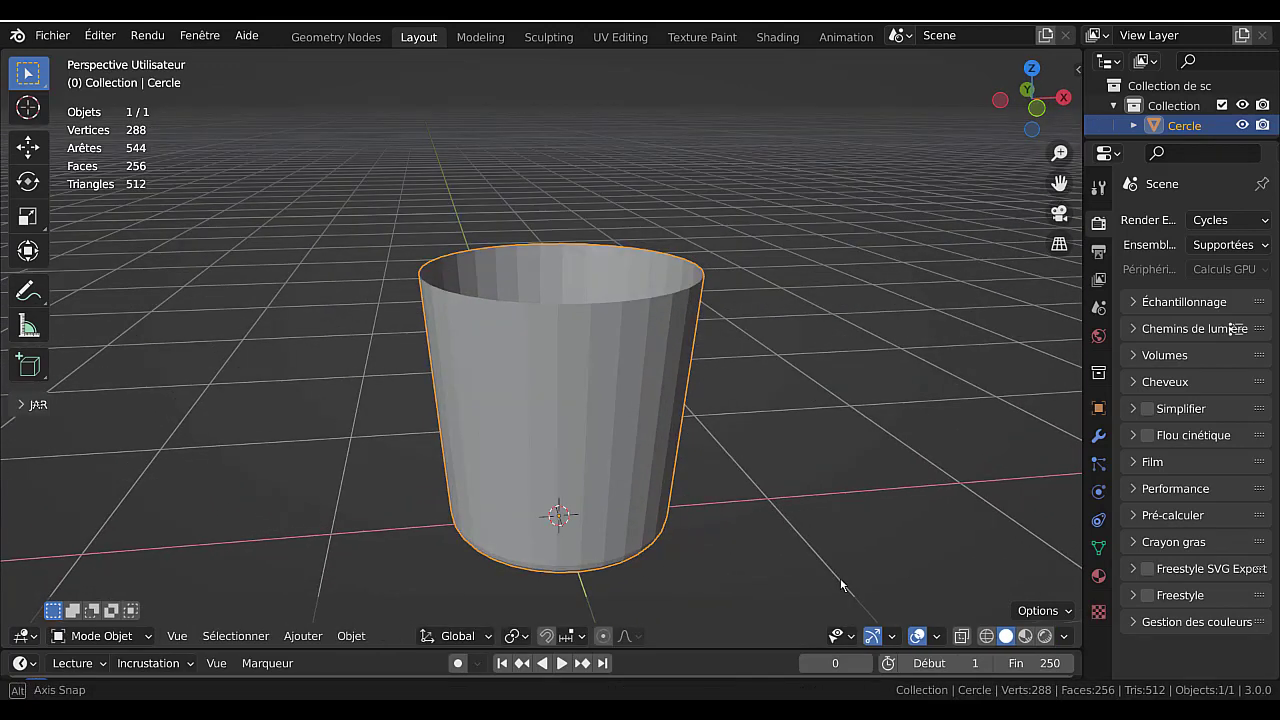
left_click(352, 637)
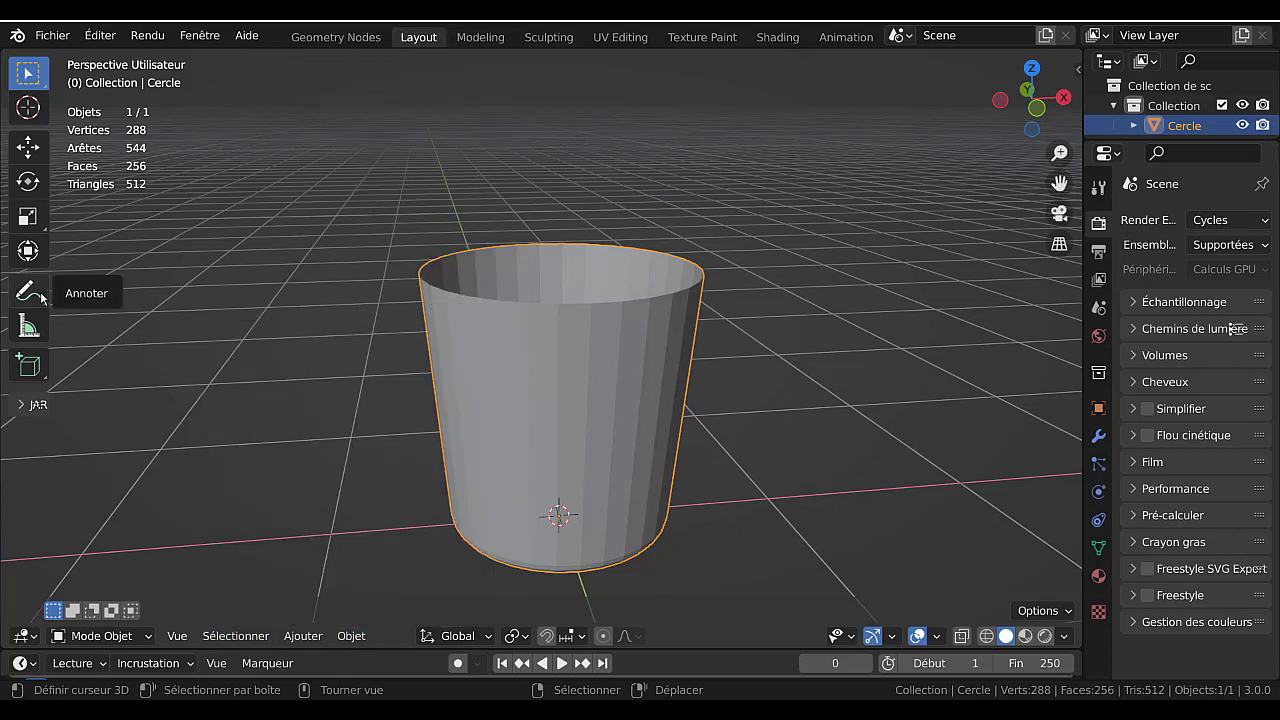
- Apply smooth shading to the cup in Object Mode
key("Tab")
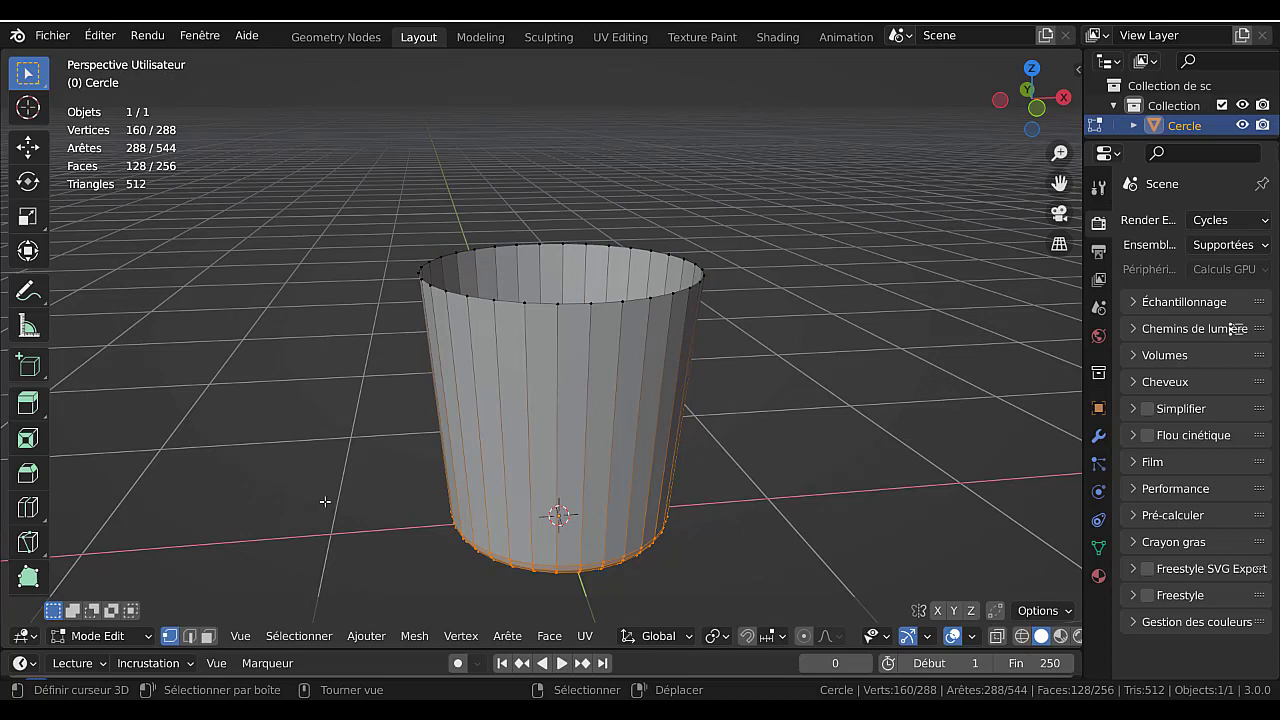
key("Tab")
left_click(351, 636)
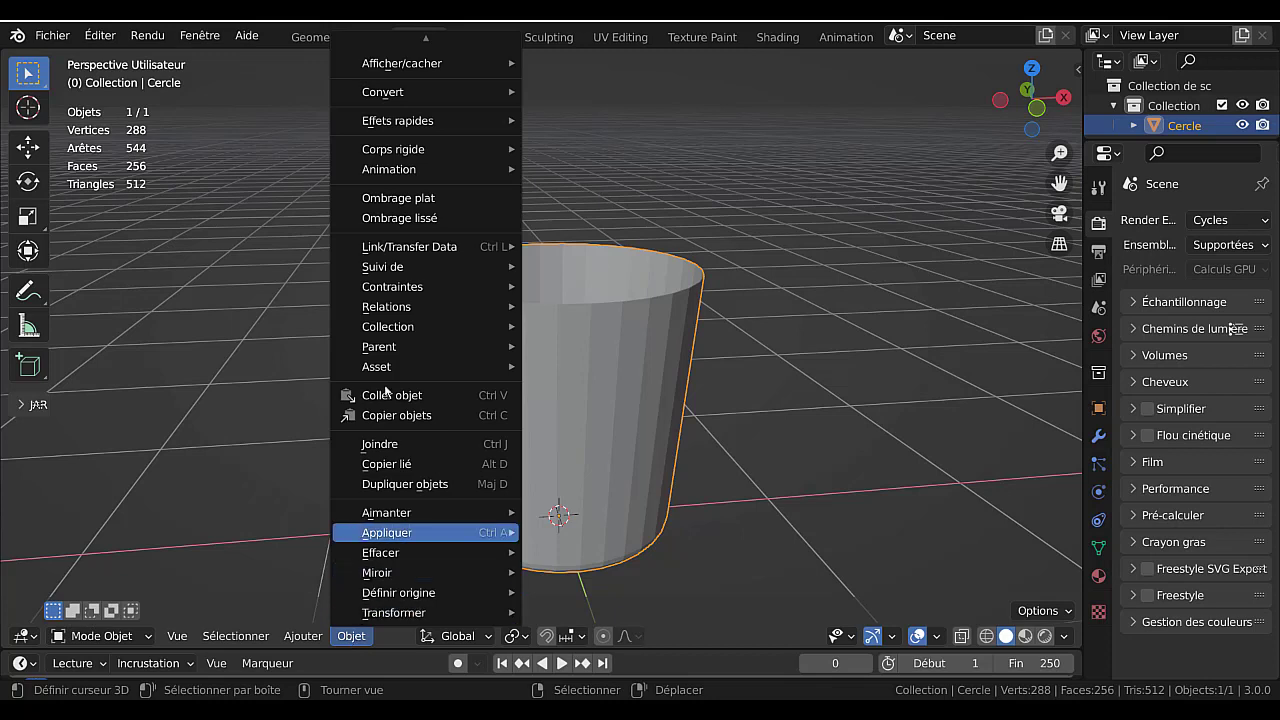
left_click(401, 219)
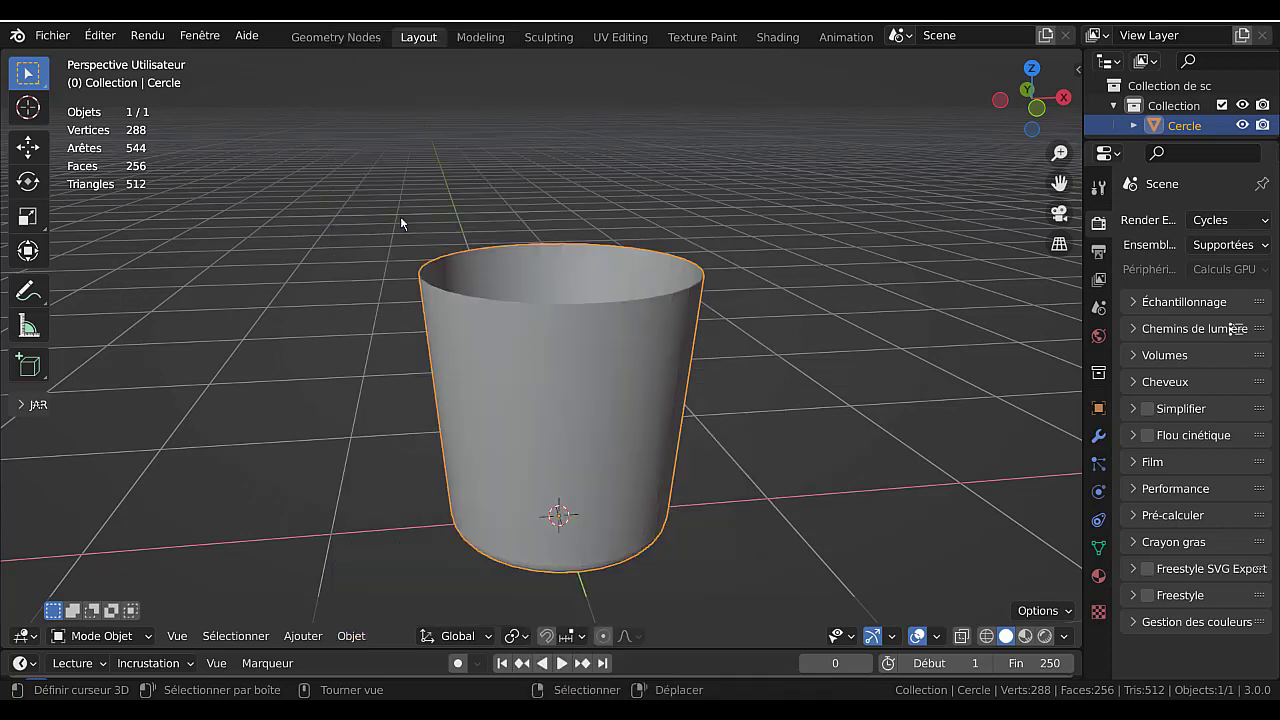
- Enable Auto Smooth at 30° in the cup's mesh normals settings
left_click(1098, 548)
left_click_drag(1084, 525, 993, 525)
scroll(1120, 563, "down", 2)
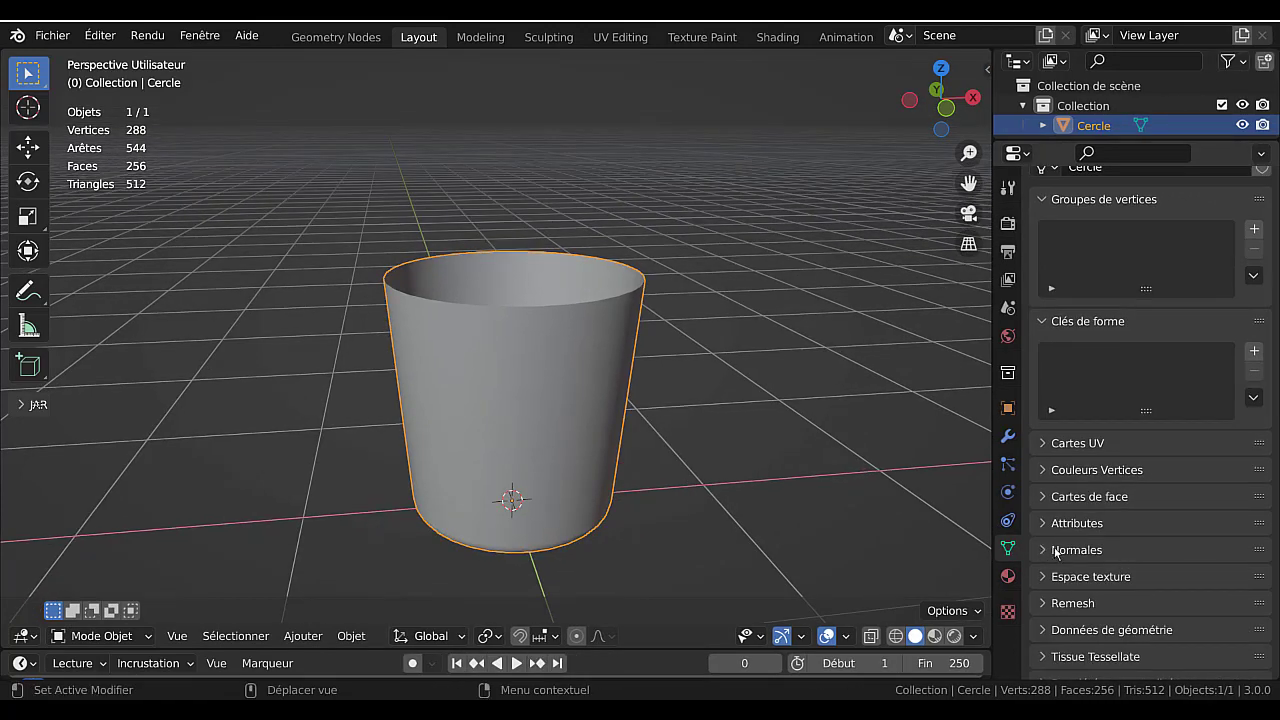
left_click(1043, 549)
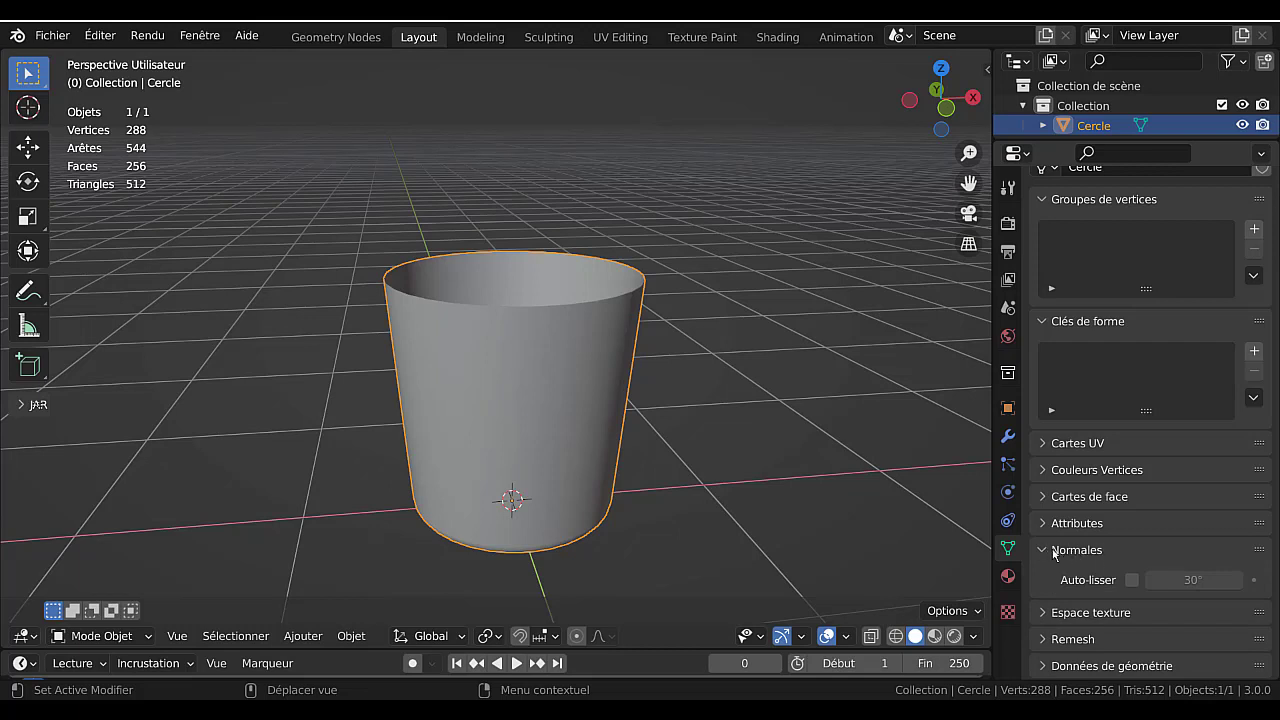
left_click(1132, 581)
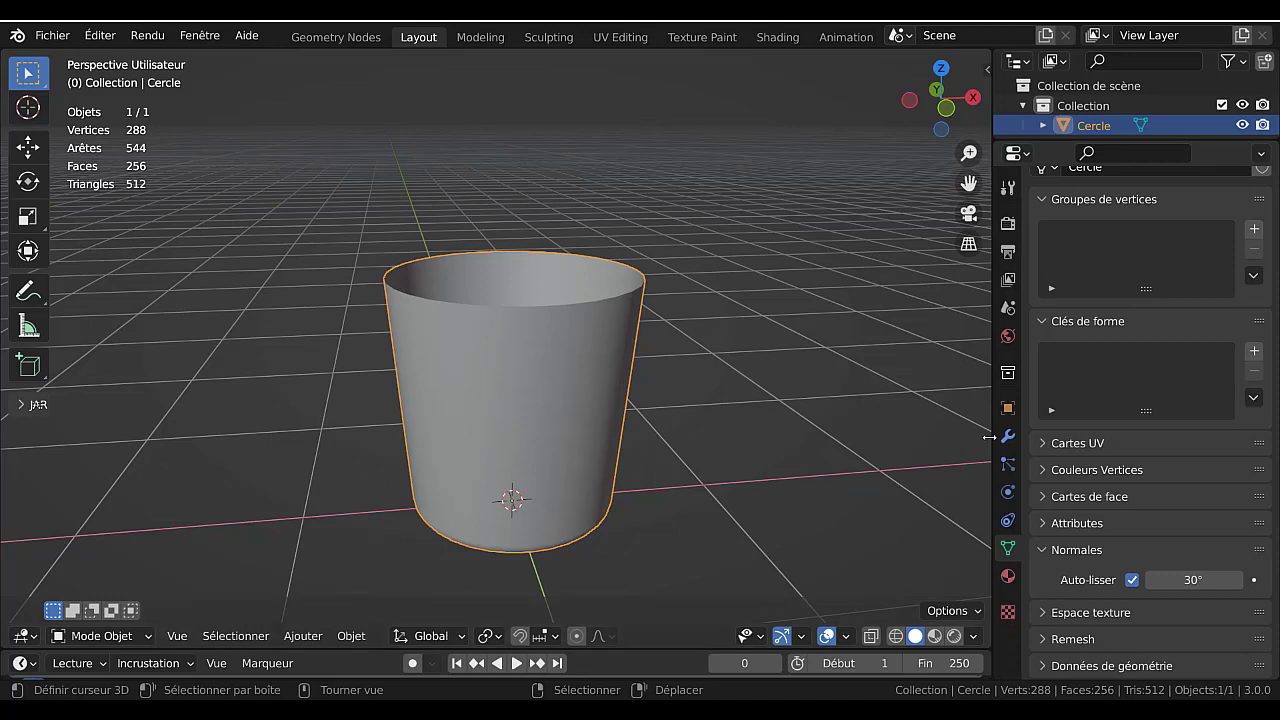
left_click_drag(988, 437, 916, 440)
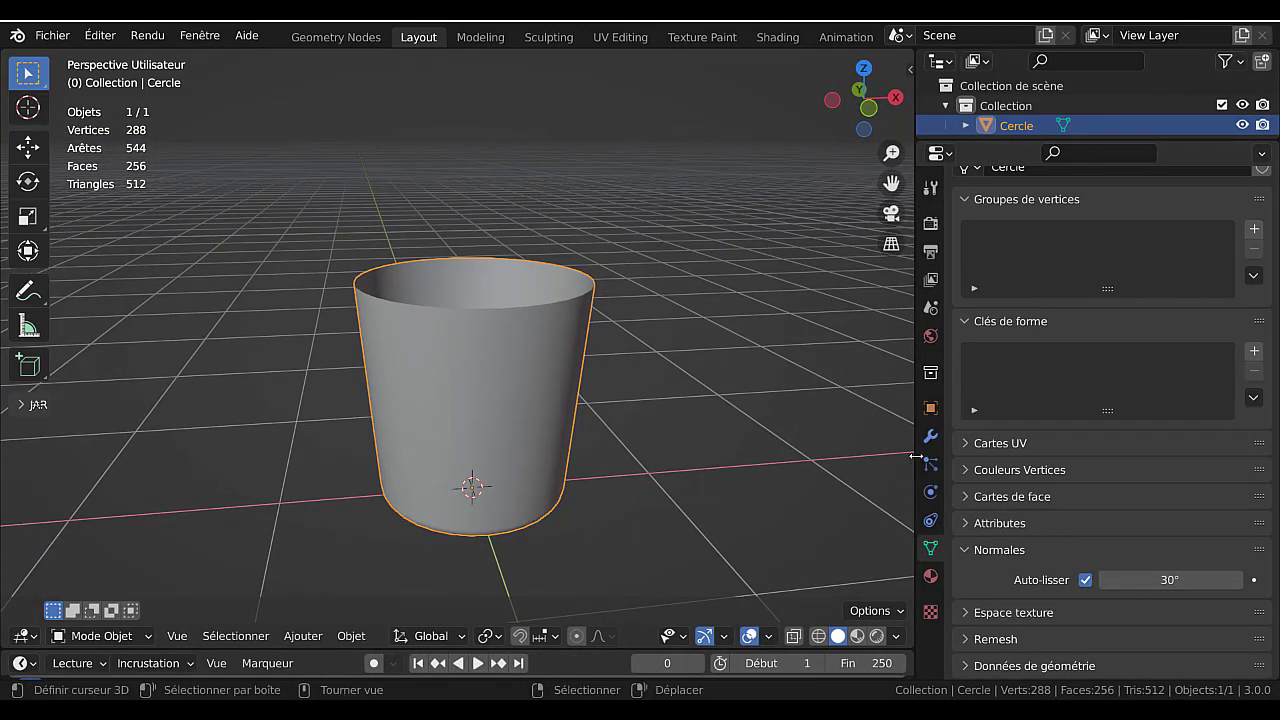
left_click_drag(916, 456, 1025, 462)
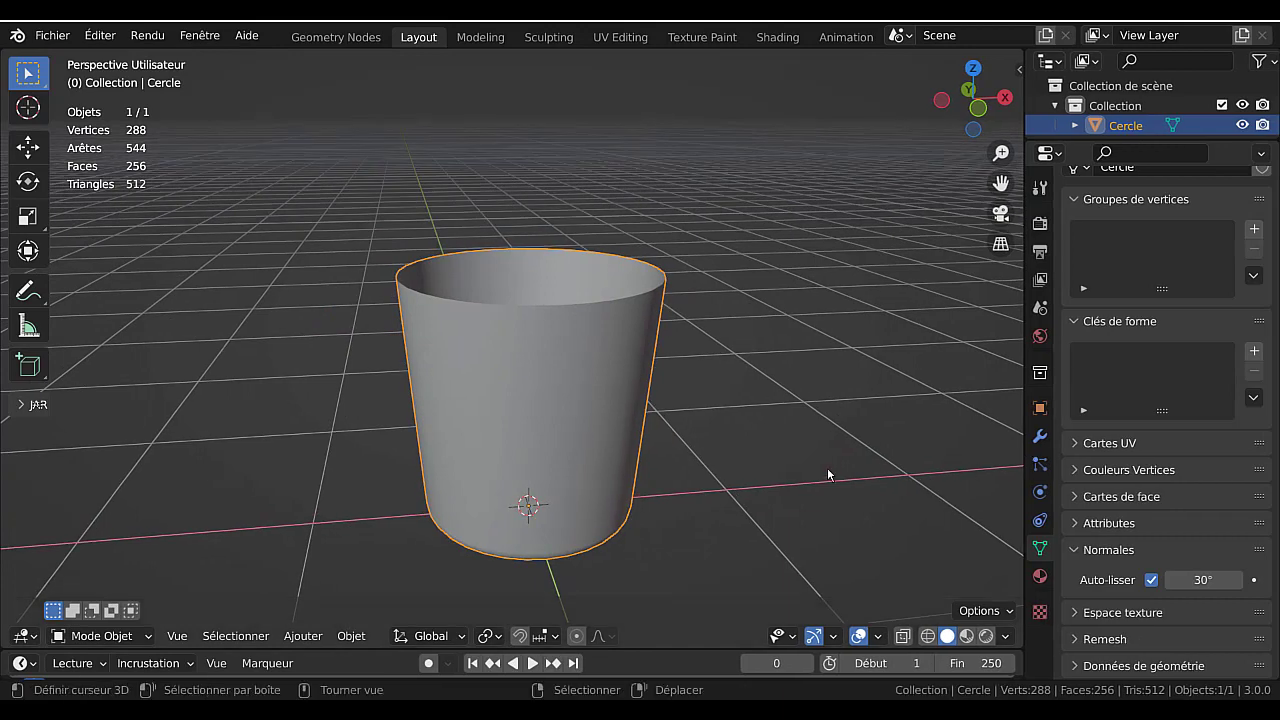
- Give the whole cup a wall thickness of 0.03 m with Solidify Faces and return to Object Mode
middle_click_drag(808, 511, 804, 500)
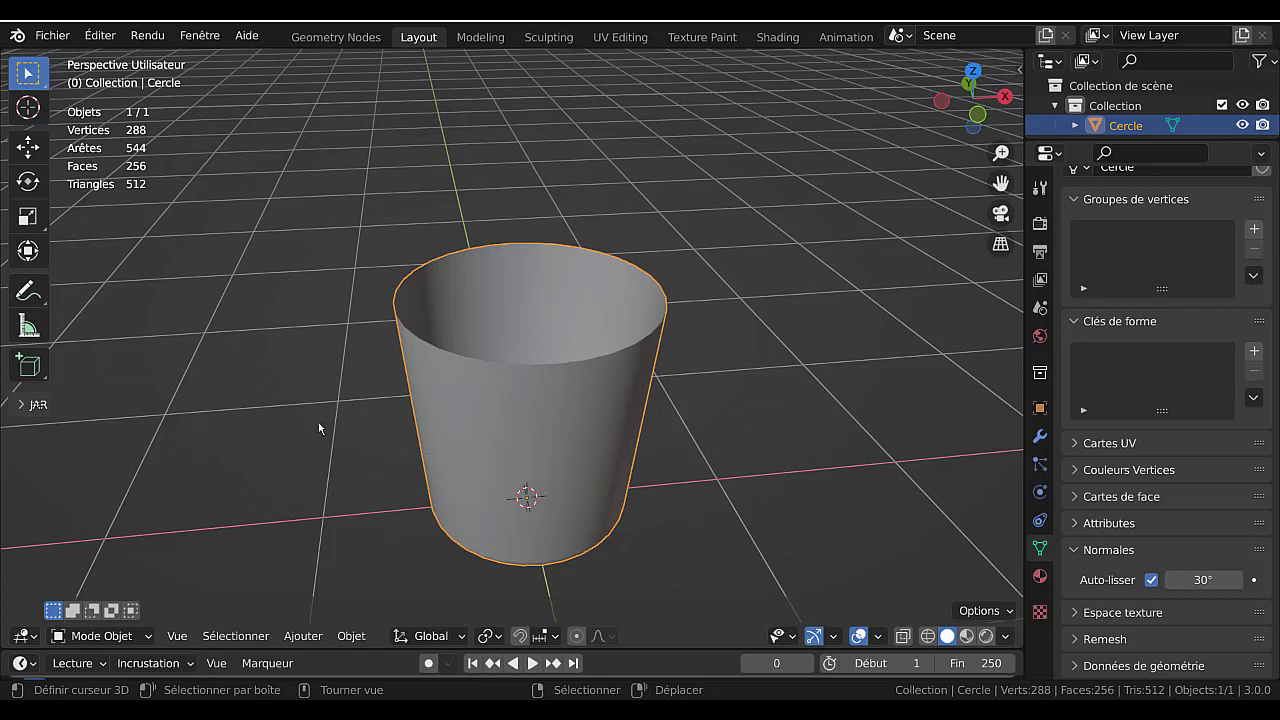
key("q")
key("Tab")
key("a")
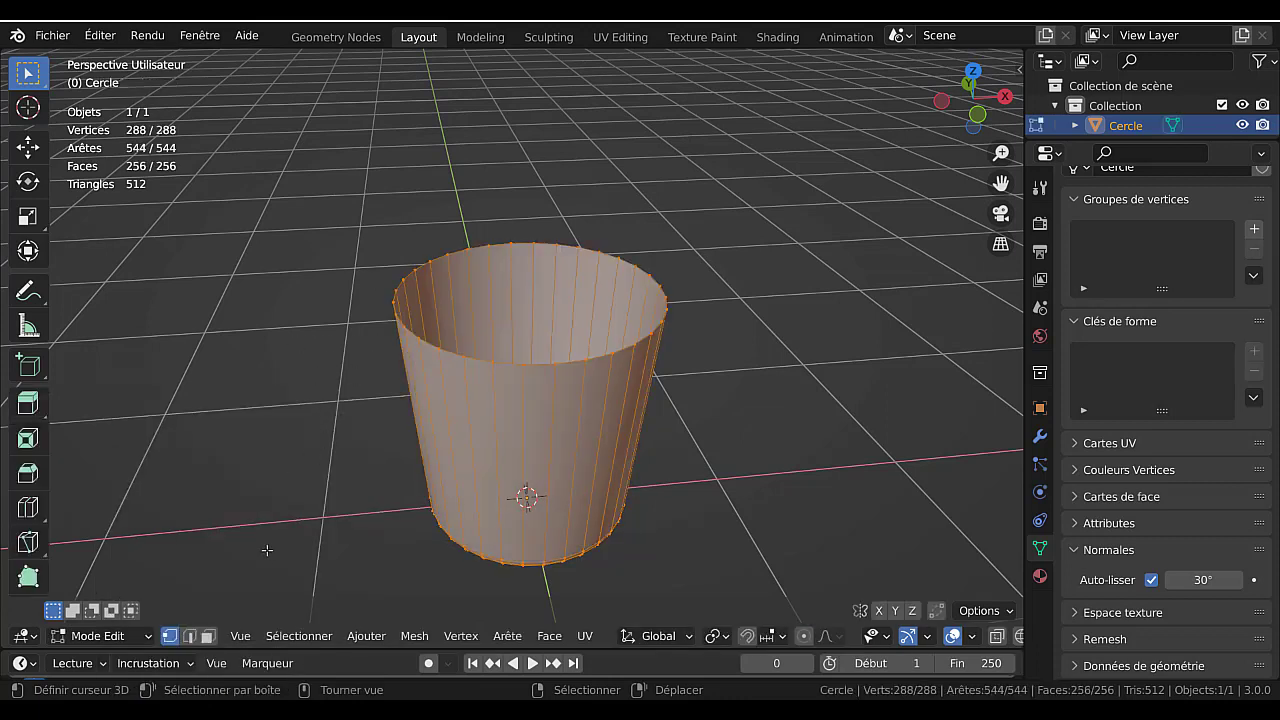
key("q")
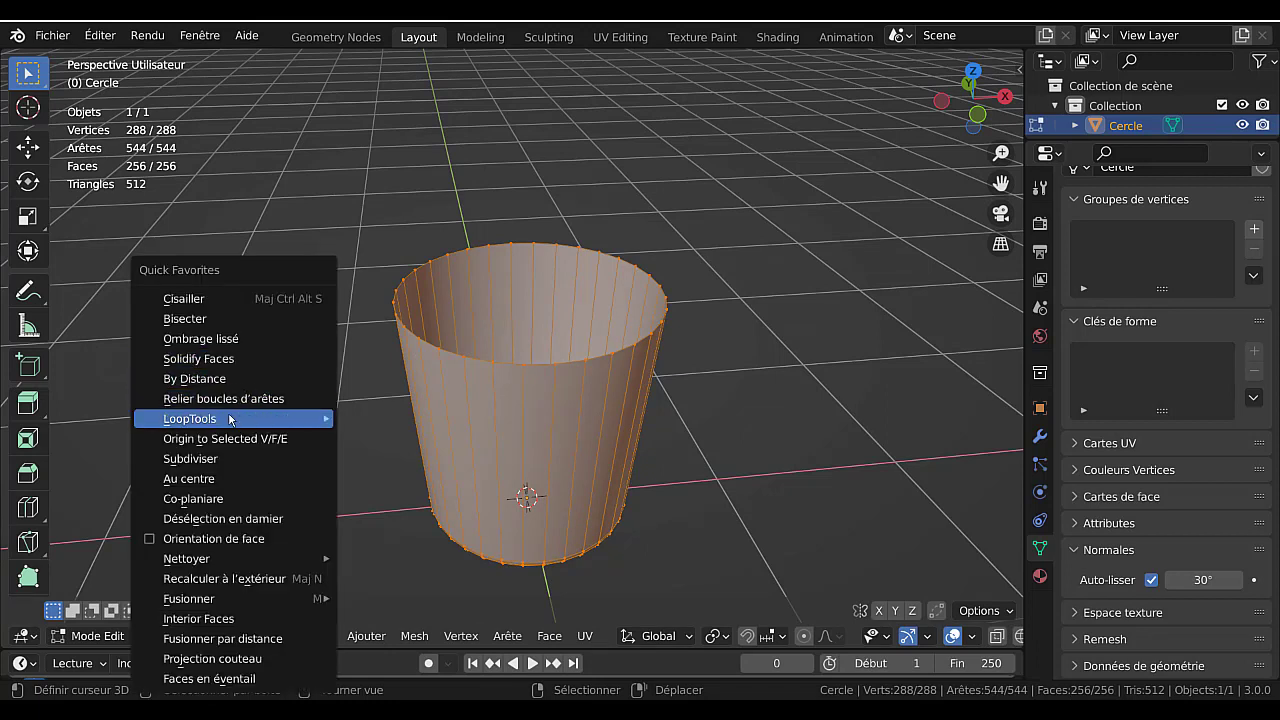
mouse_move(228, 418)
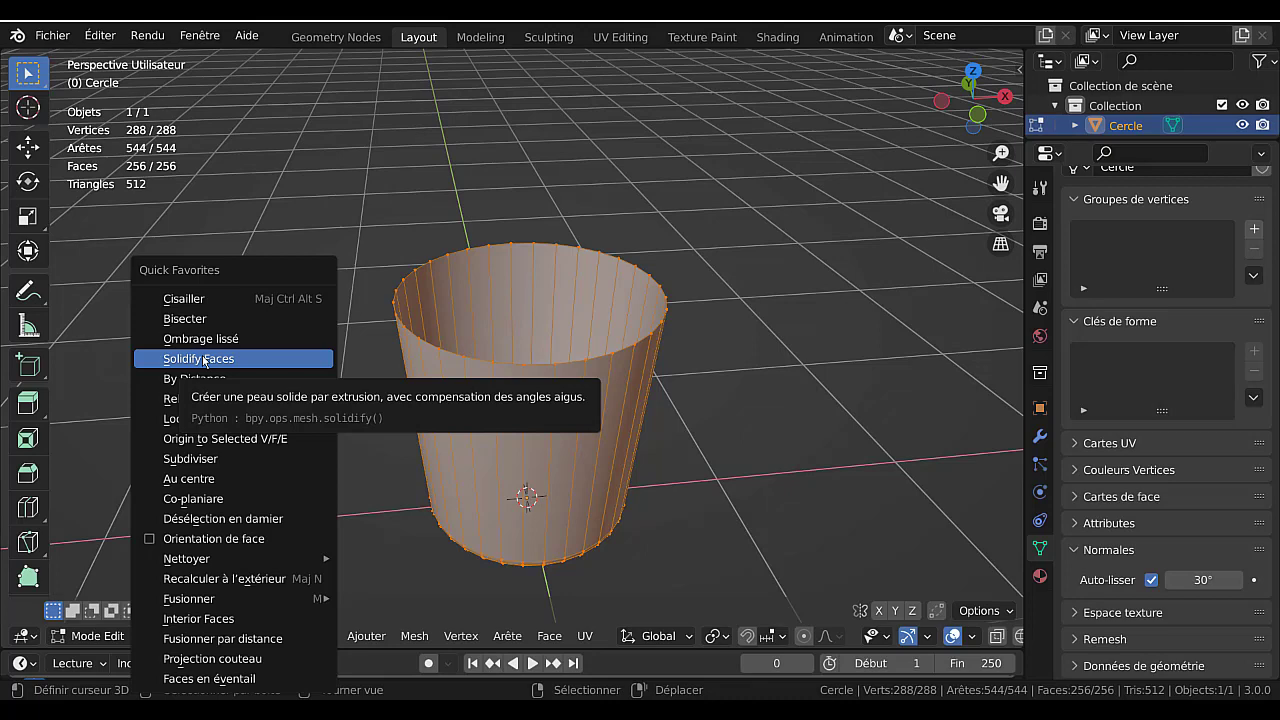
left_click(200, 358)
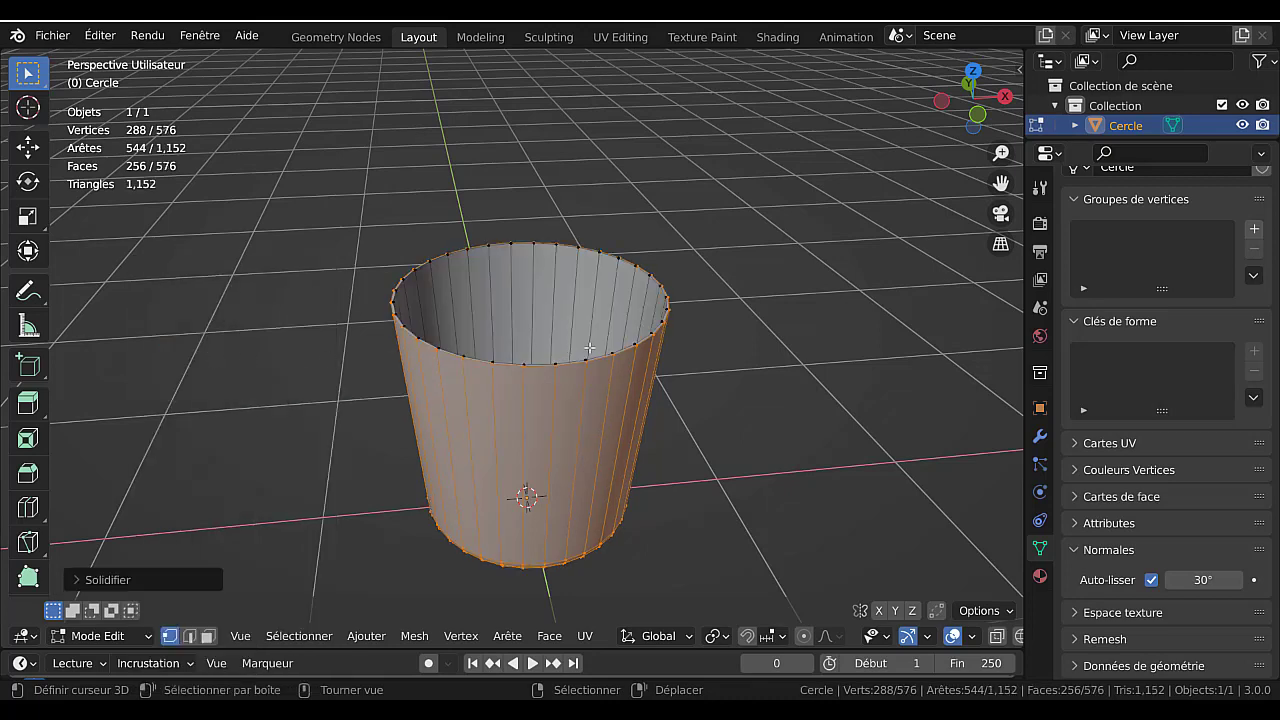
scroll(614, 338, "up", 2)
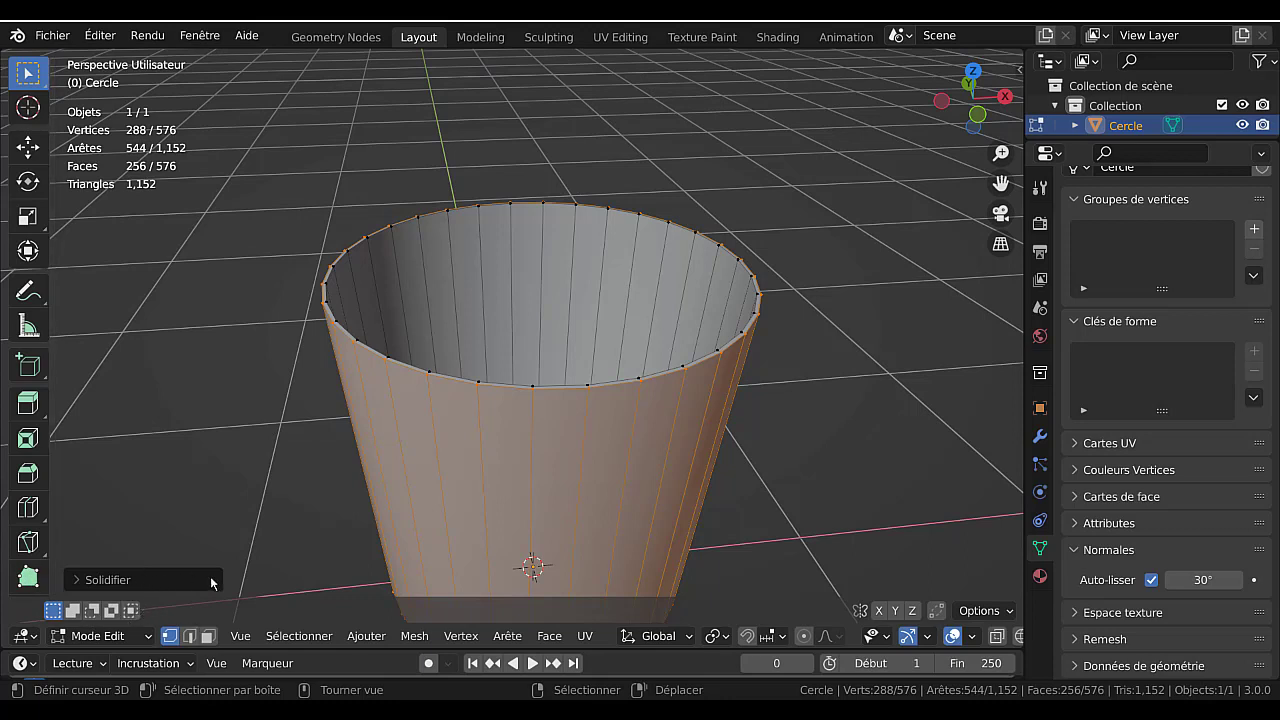
left_click(93, 580)
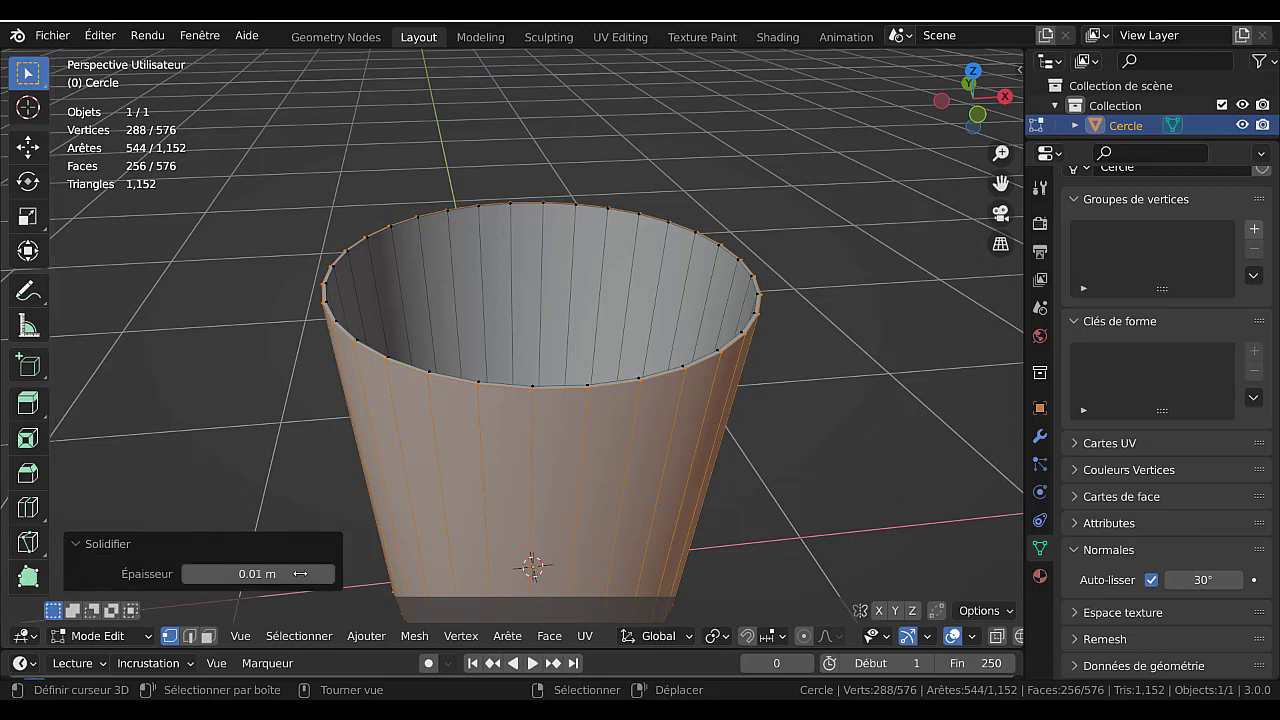
left_click(326, 575)
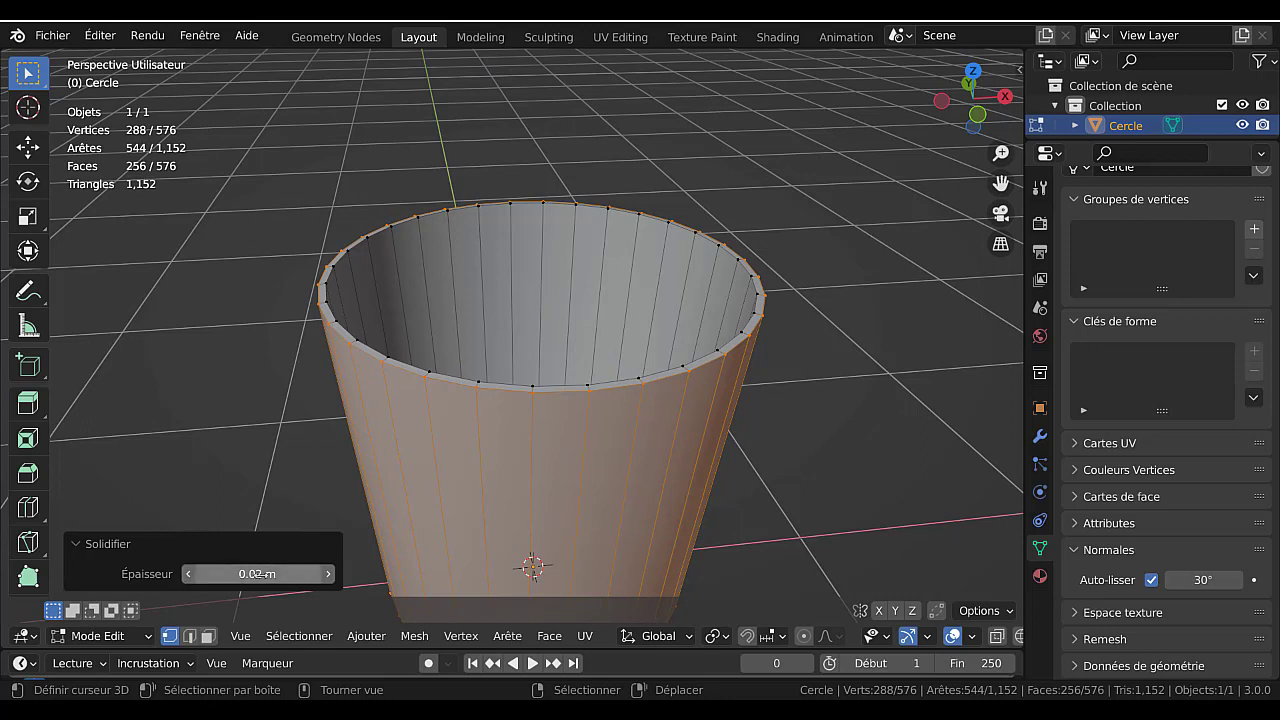
left_click(326, 575)
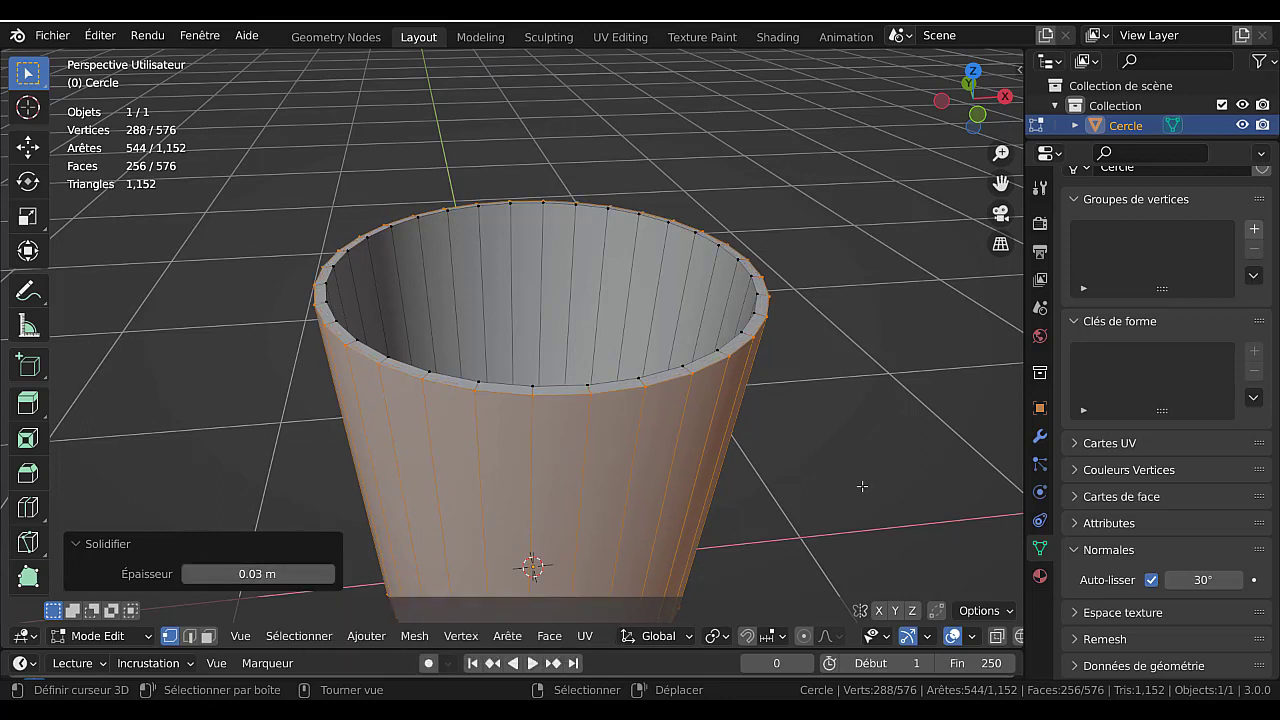
scroll(874, 485, "down", 2)
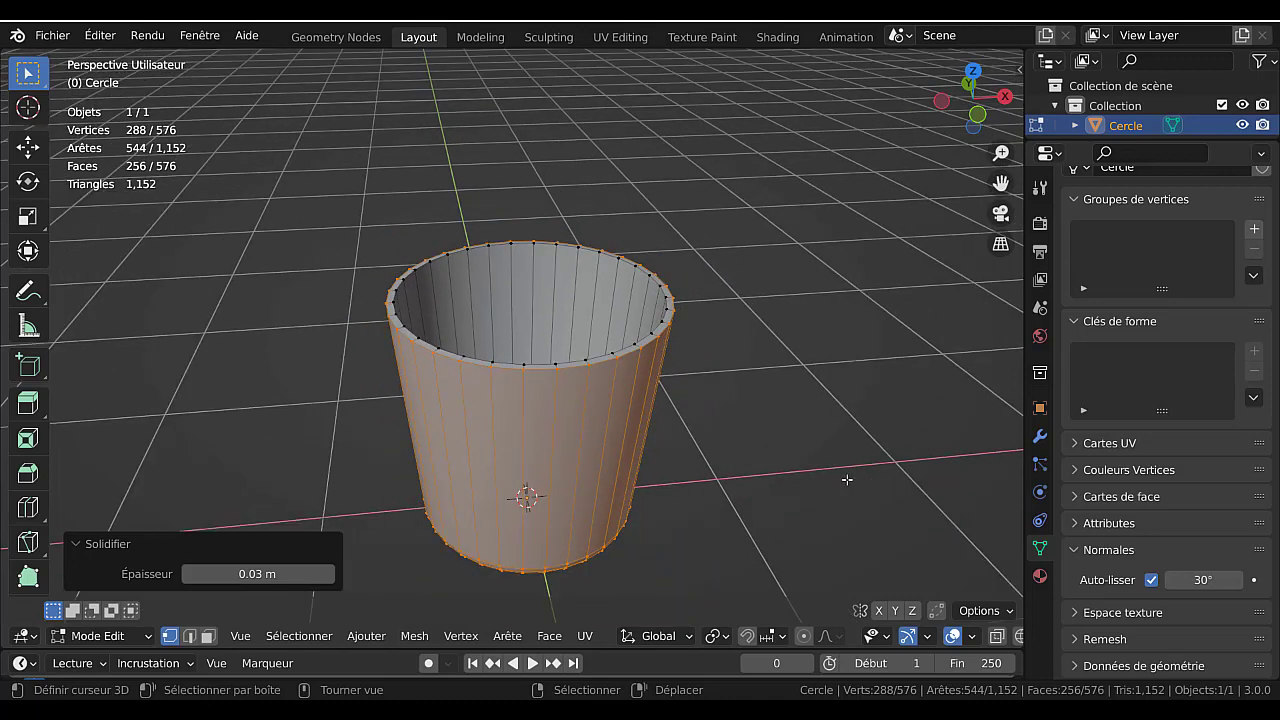
scroll(847, 480, "up", 1)
key("Tab")
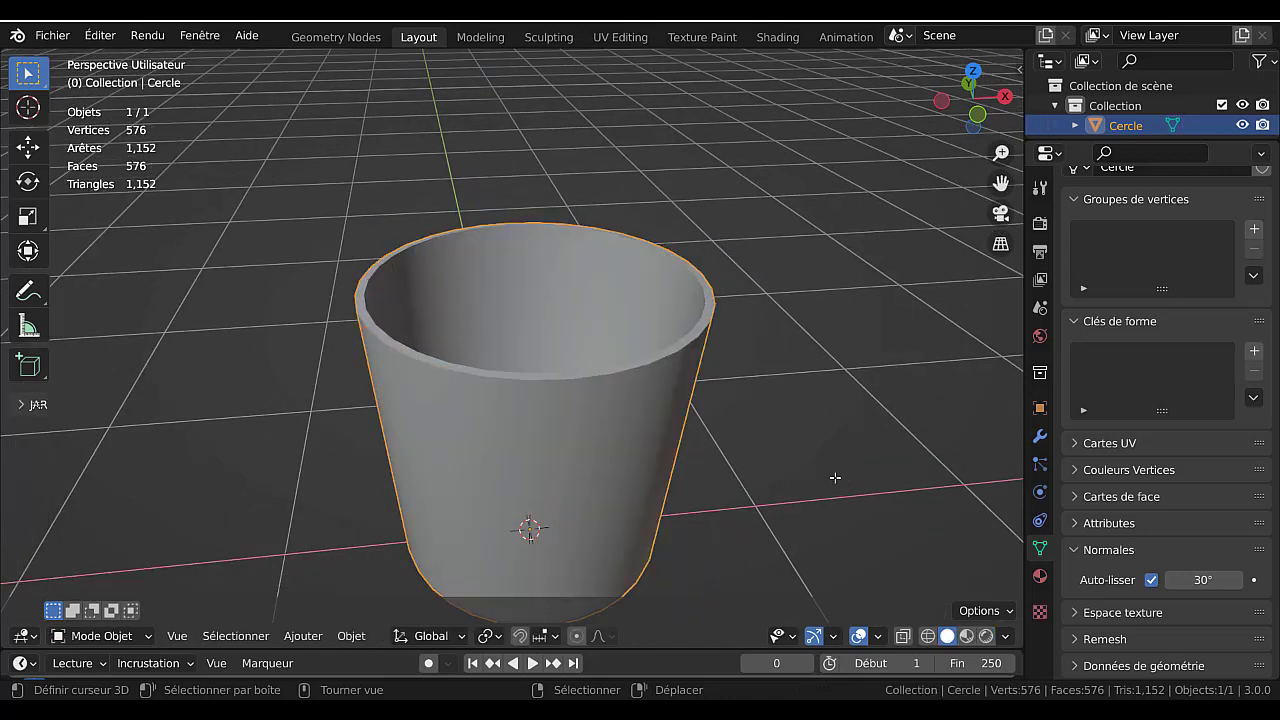
- Bevel the outer edge loop of the cup's upper rim about 0.0115 m wide with 4 segments
key("Tab")
scroll(820, 462, "up", 1)
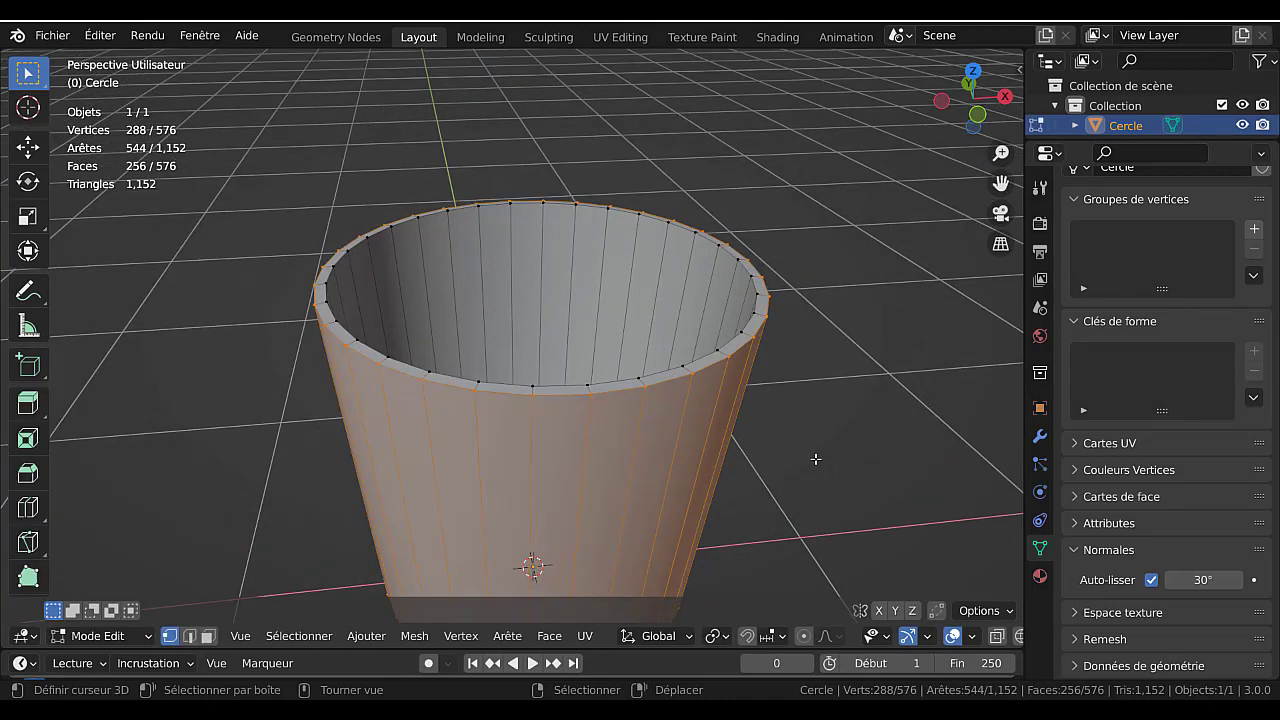
left_click(705, 366, "alt")
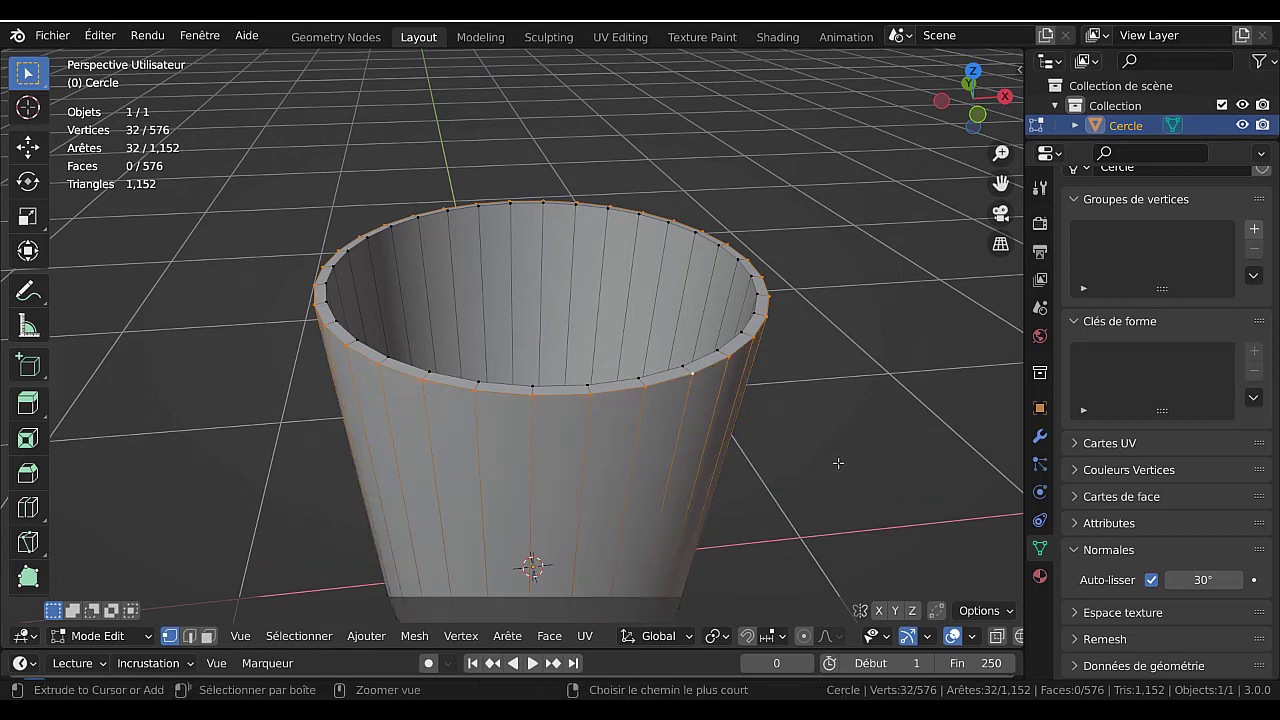
key("ctrl+b")
scroll(840, 463, "up", 3)
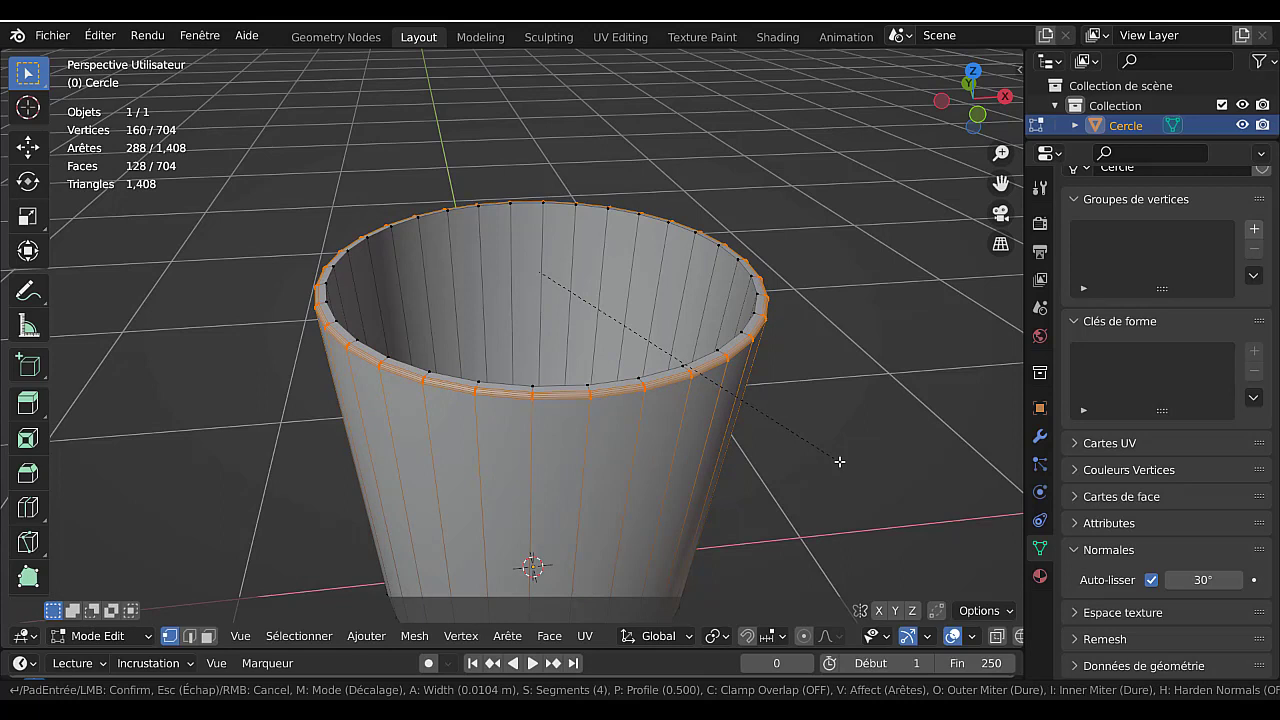
left_click(840, 465)
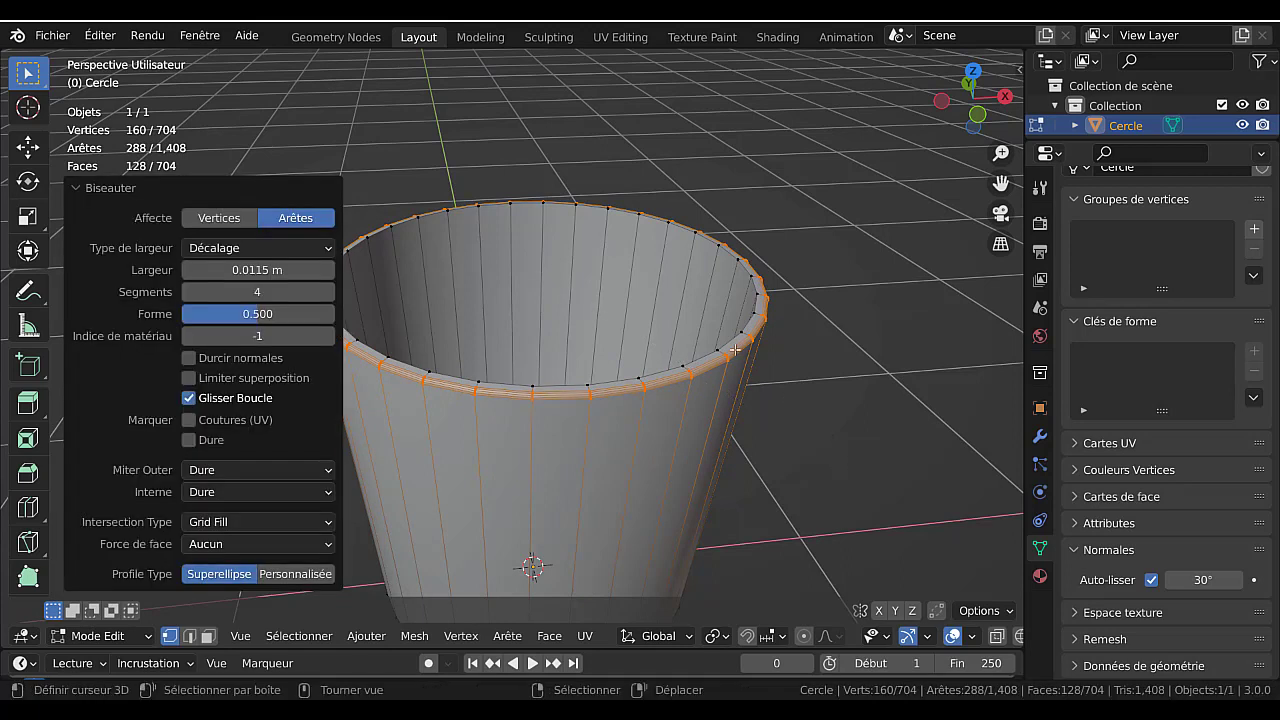
- Bevel the rim's inner edge loop about 0.005 m wide with 4 segments and return to Object Mode
left_click(730, 340, "alt")
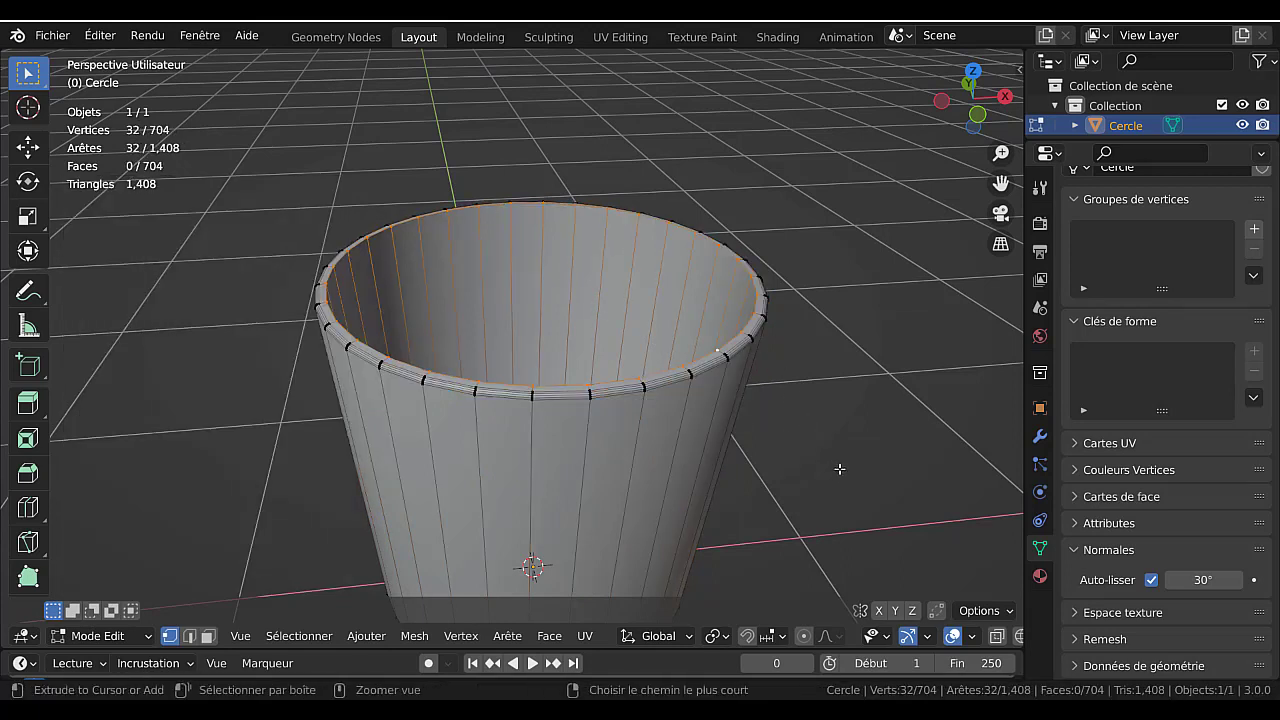
key("ctrl+b")
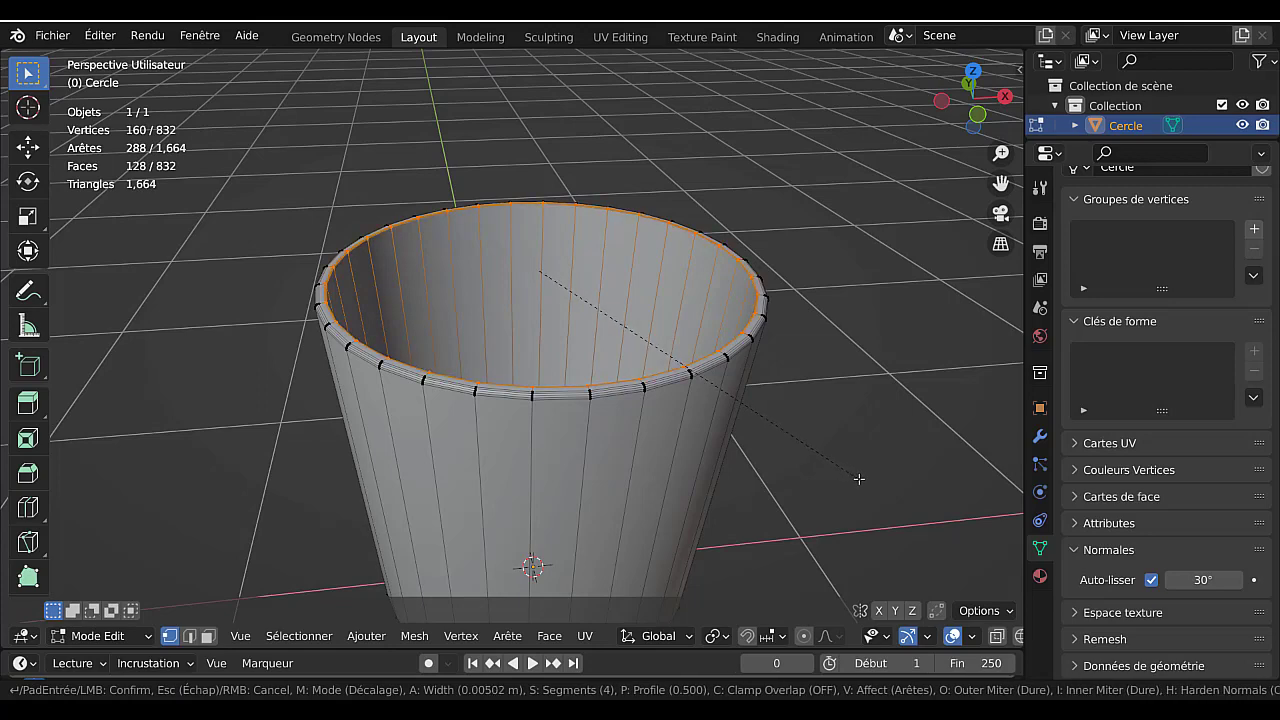
left_click(864, 484)
key("Tab")
scroll(820, 490, "down", 3)
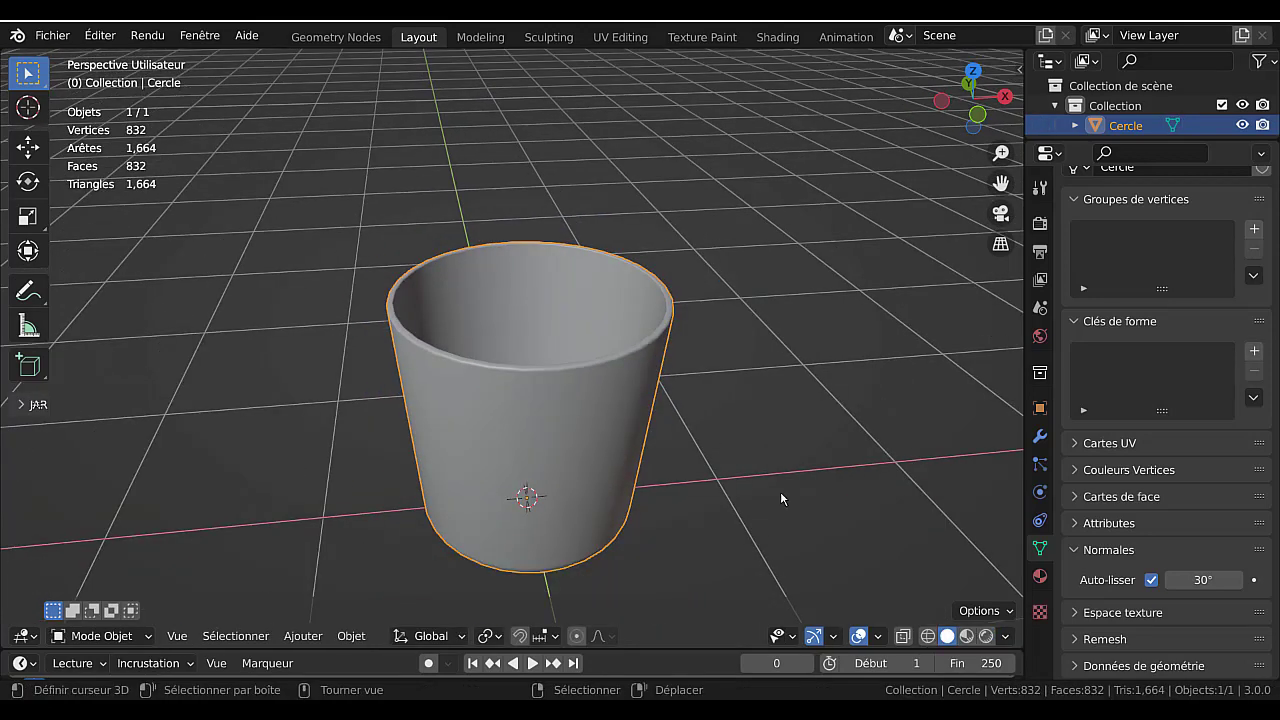
- Lengthen the cup by selecting all bottom vertices in front X-ray view and moving them down about 0.4 m along Z
middle_click_drag(698, 469, 779, 419)
key("KP_1")
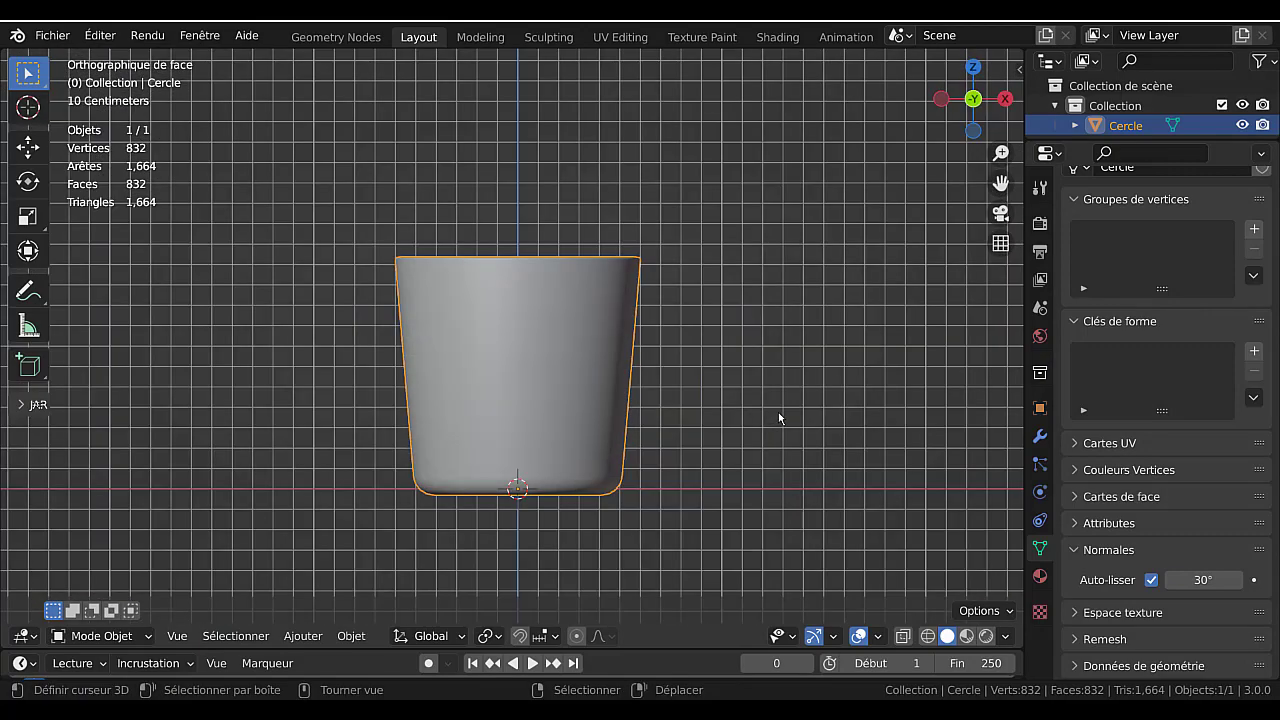
key("Tab")
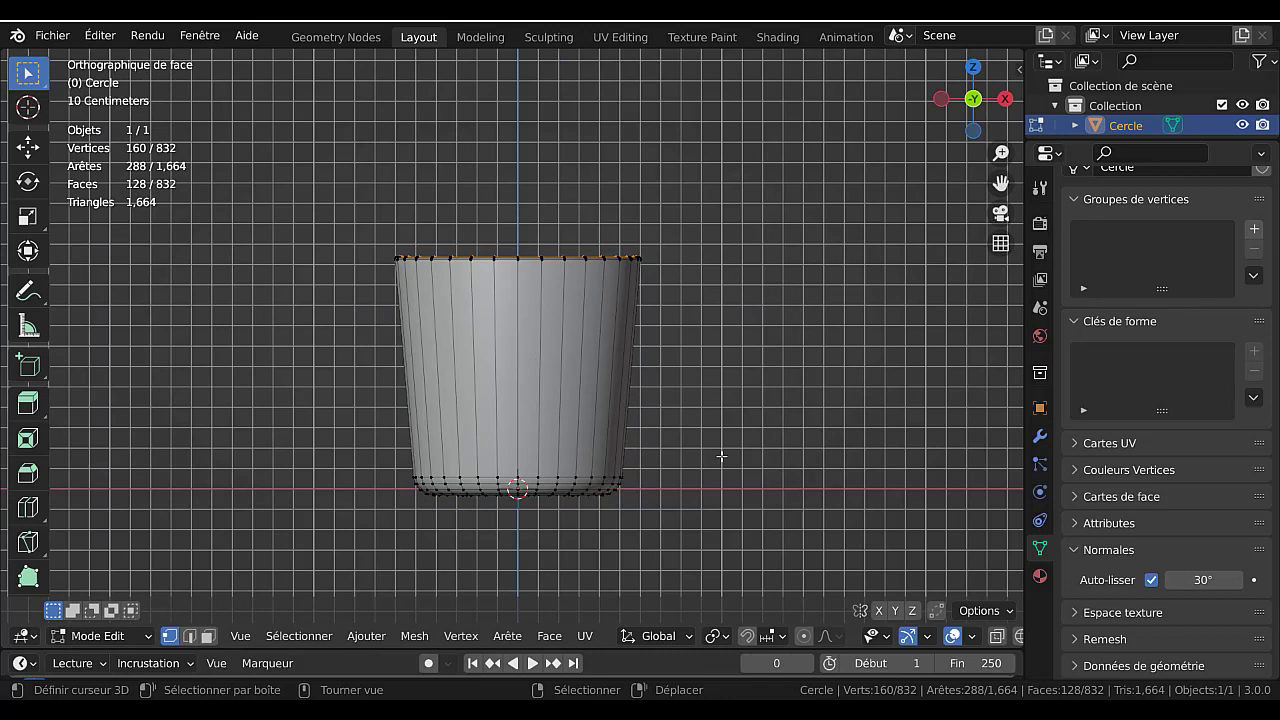
key("alt+z")
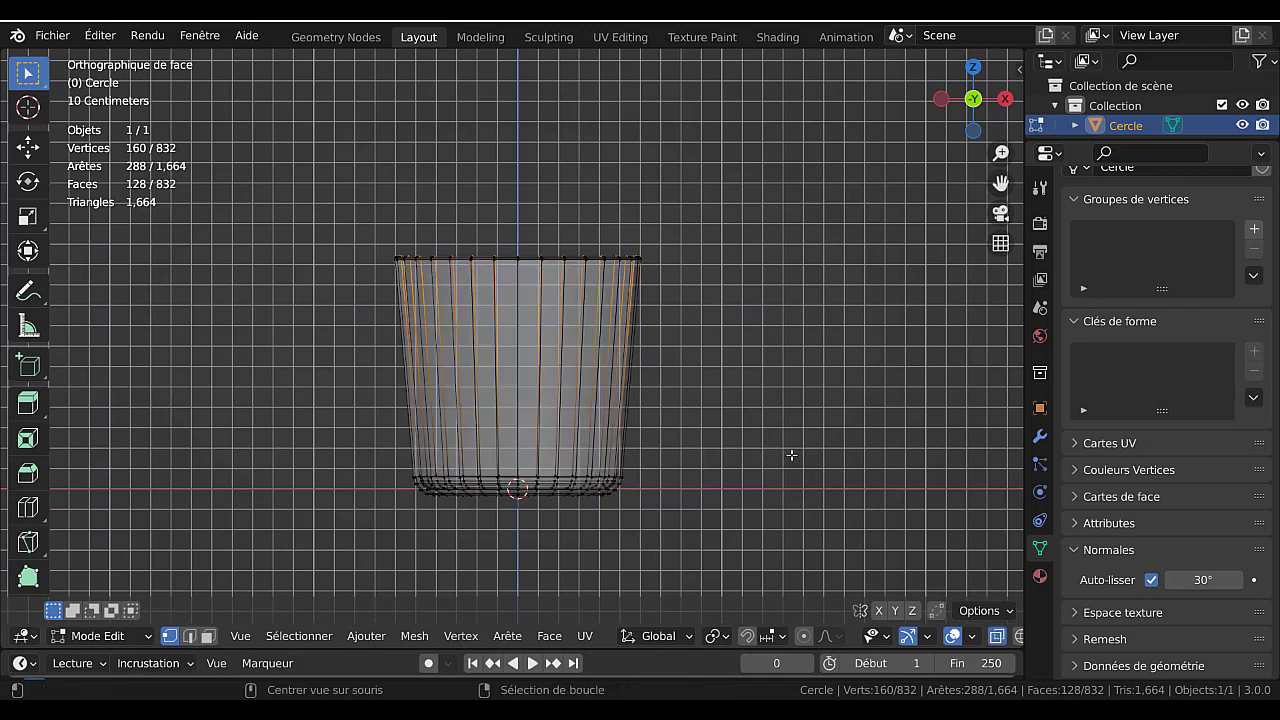
key("alt+a")
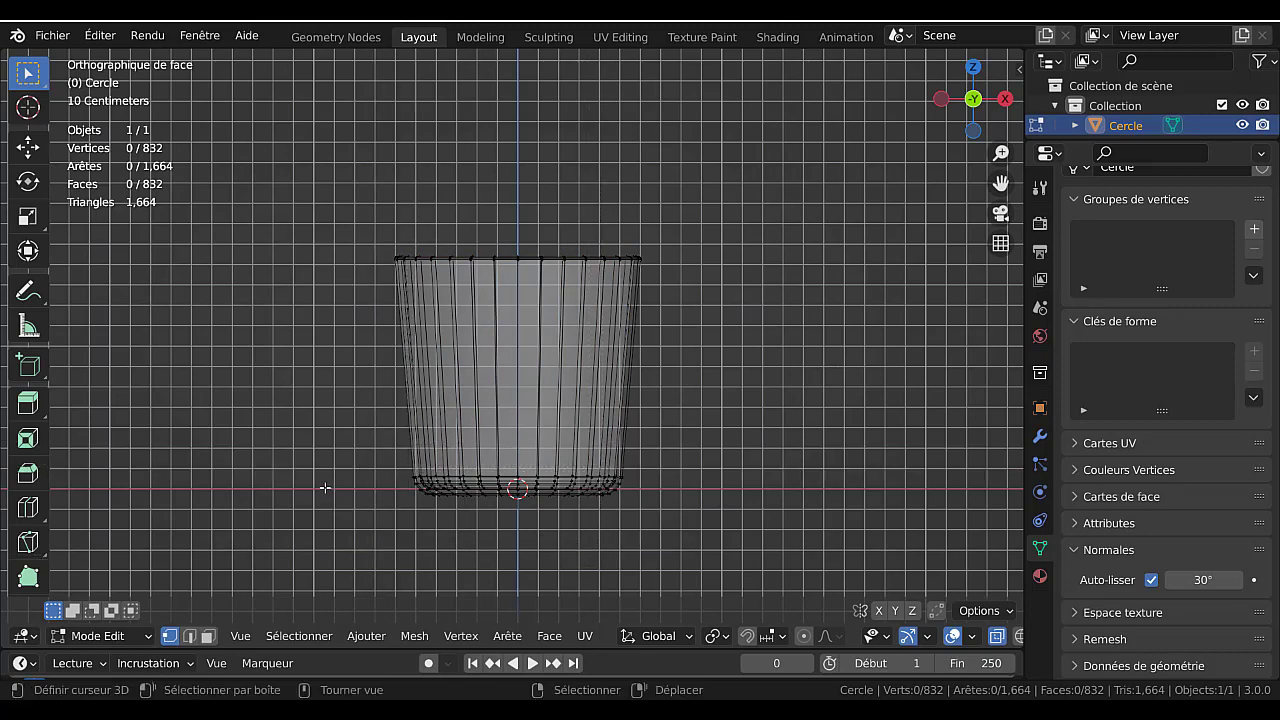
left_click_drag(325, 436, 709, 549)
key("alt+a")
left_click_drag(335, 422, 818, 543)
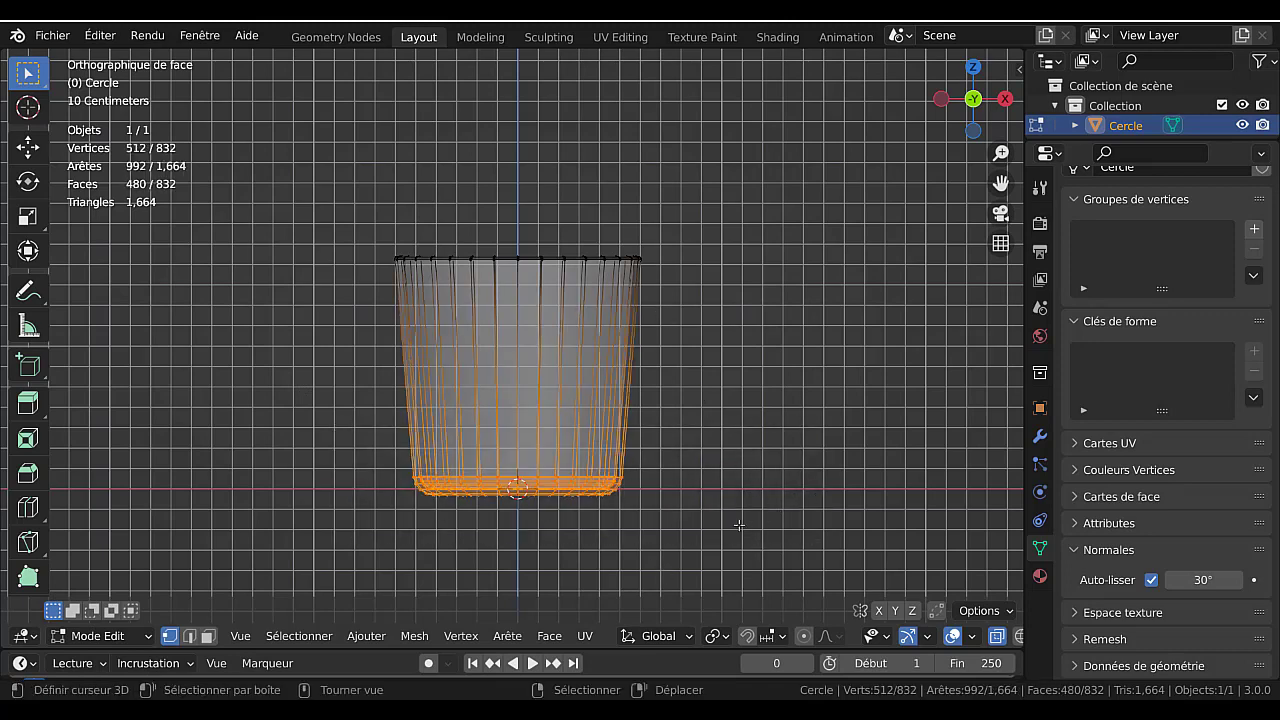
key("s")
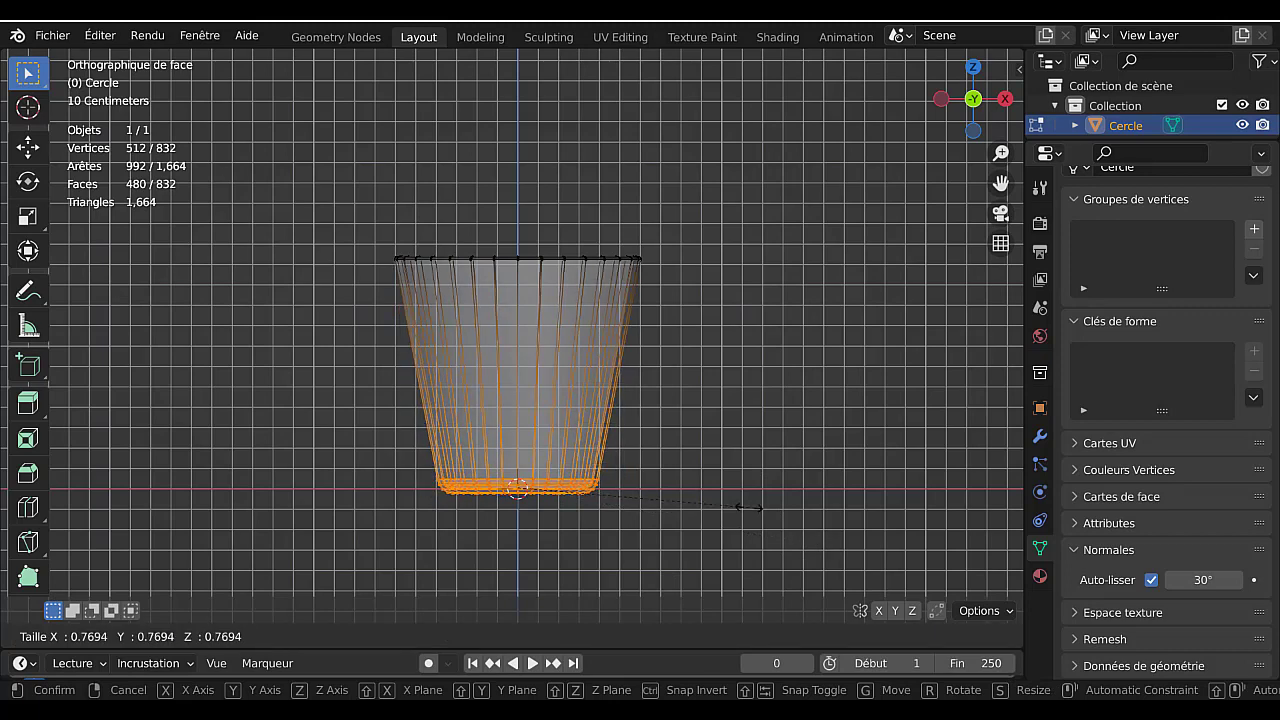
key("Escape")
key("g")
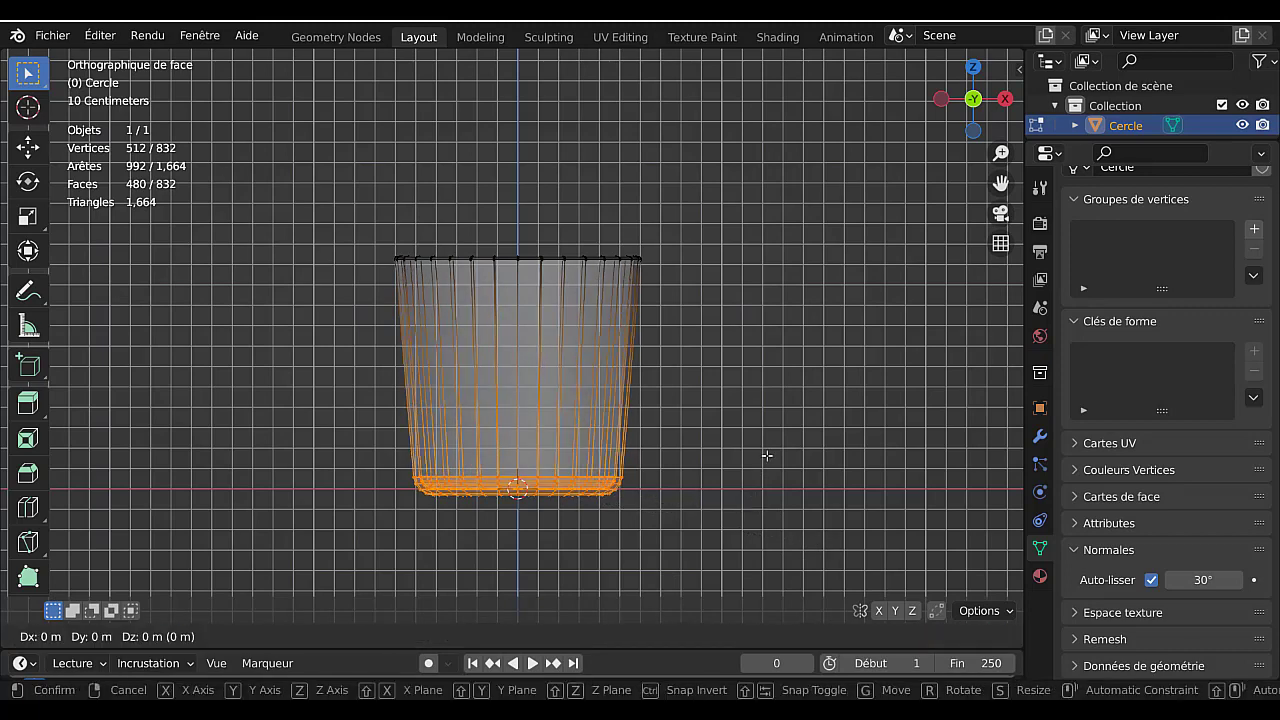
key("z")
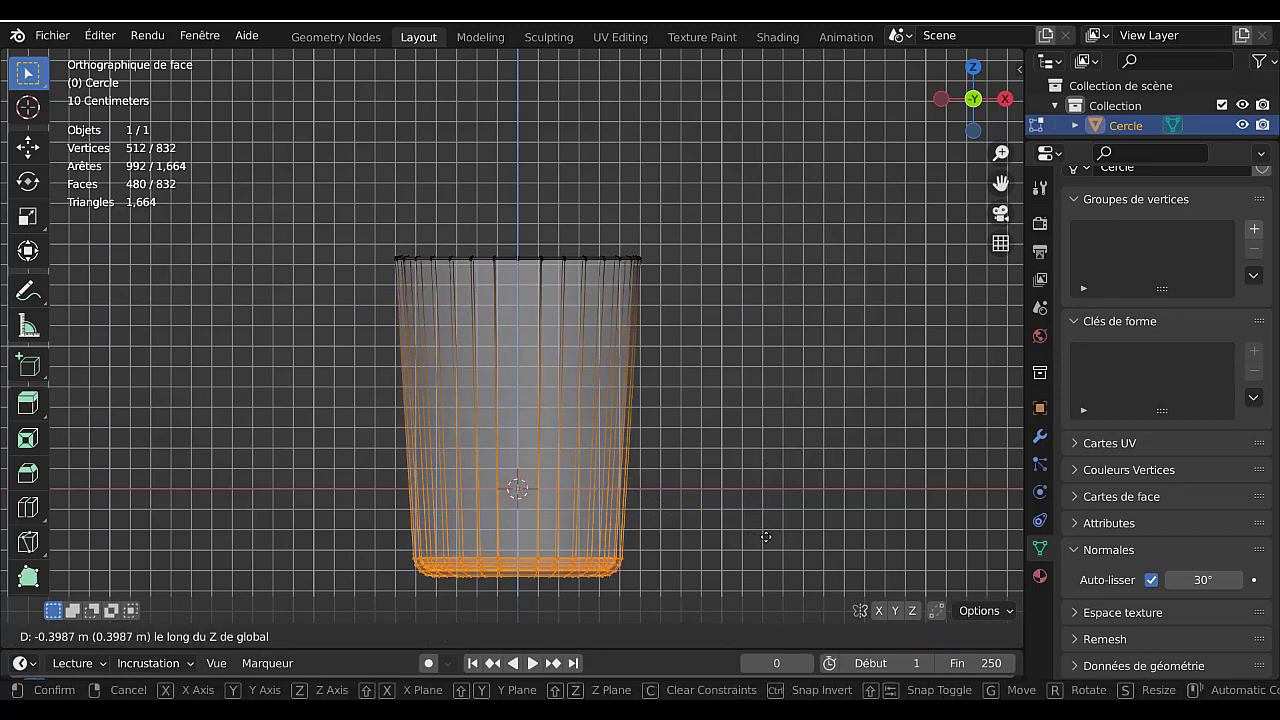
left_click(765, 534)
- Narrow the cup's bottom by scaling it to about 0.703 and add a centred loop cut around the outer wall
key("s")
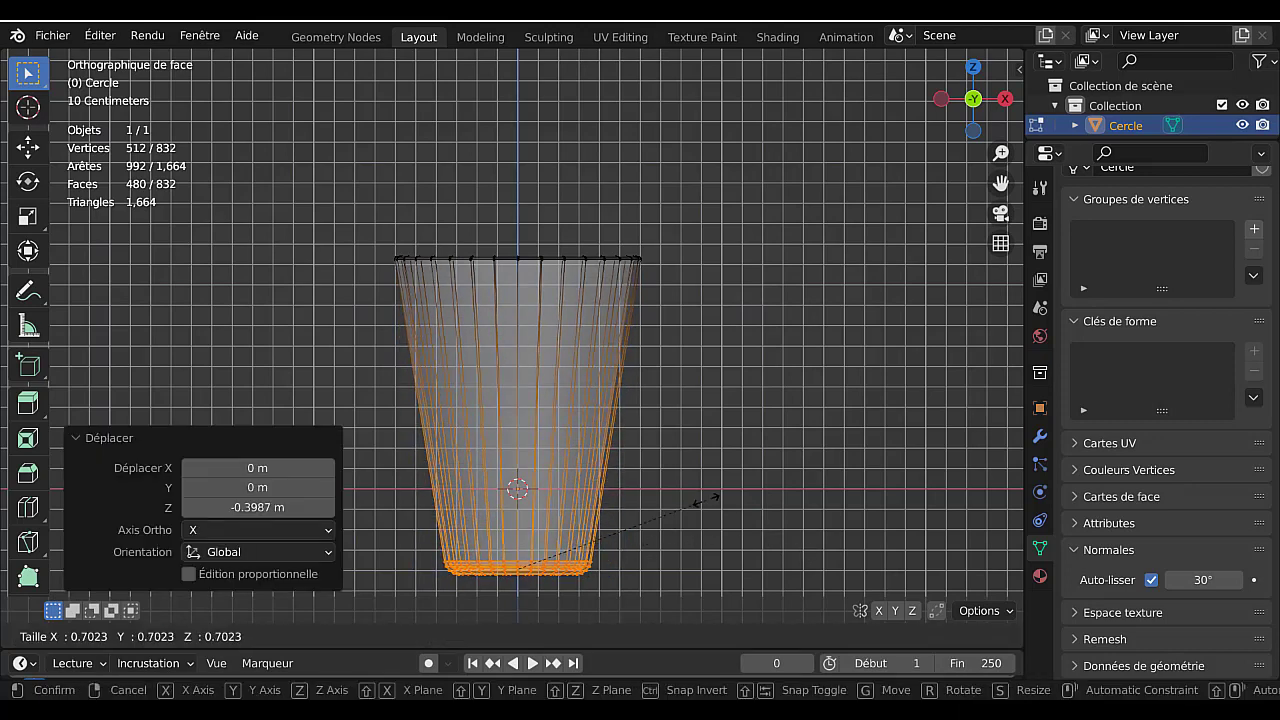
left_click(712, 482)
key("ctrl+r")
left_click(625, 410)
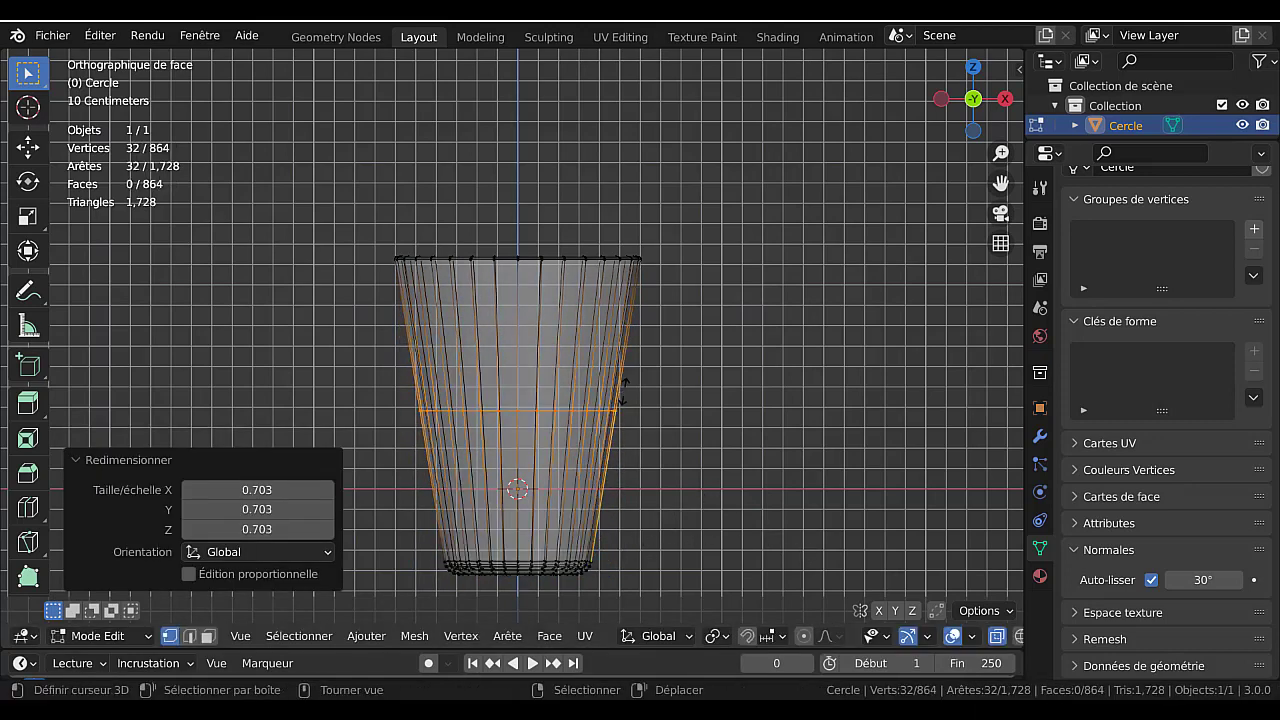
right_click(625, 410)
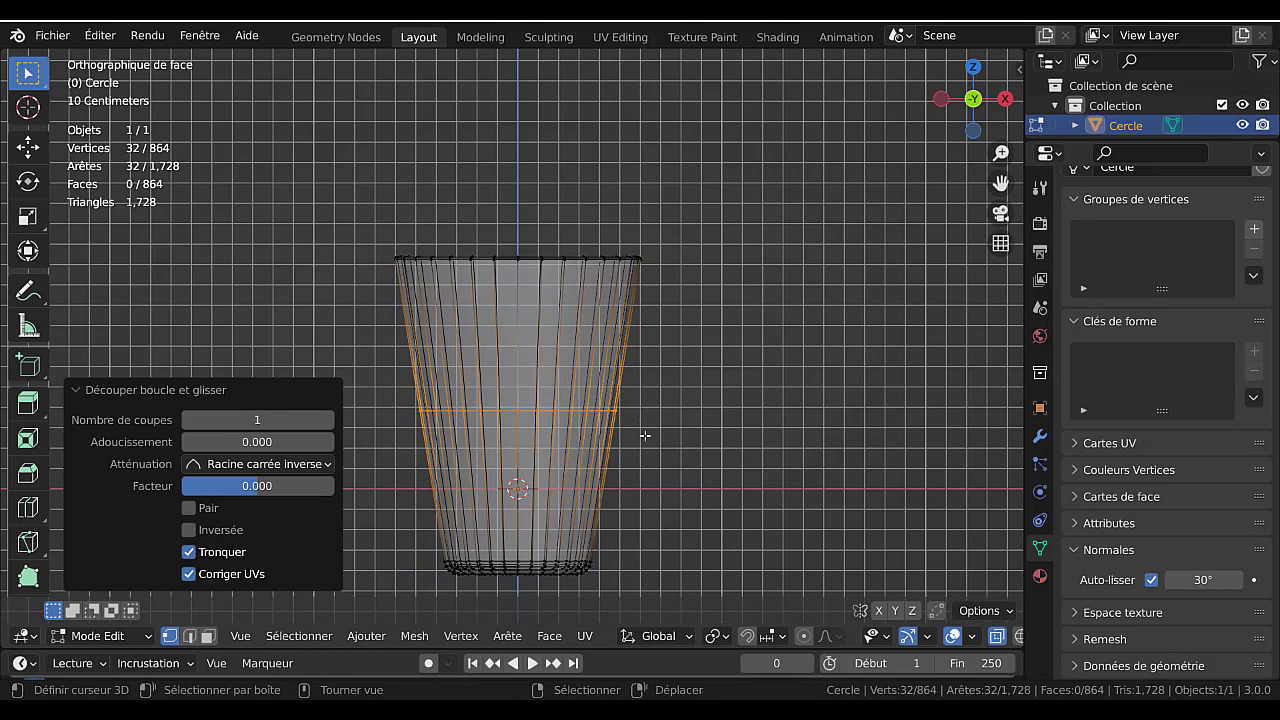
key("s")
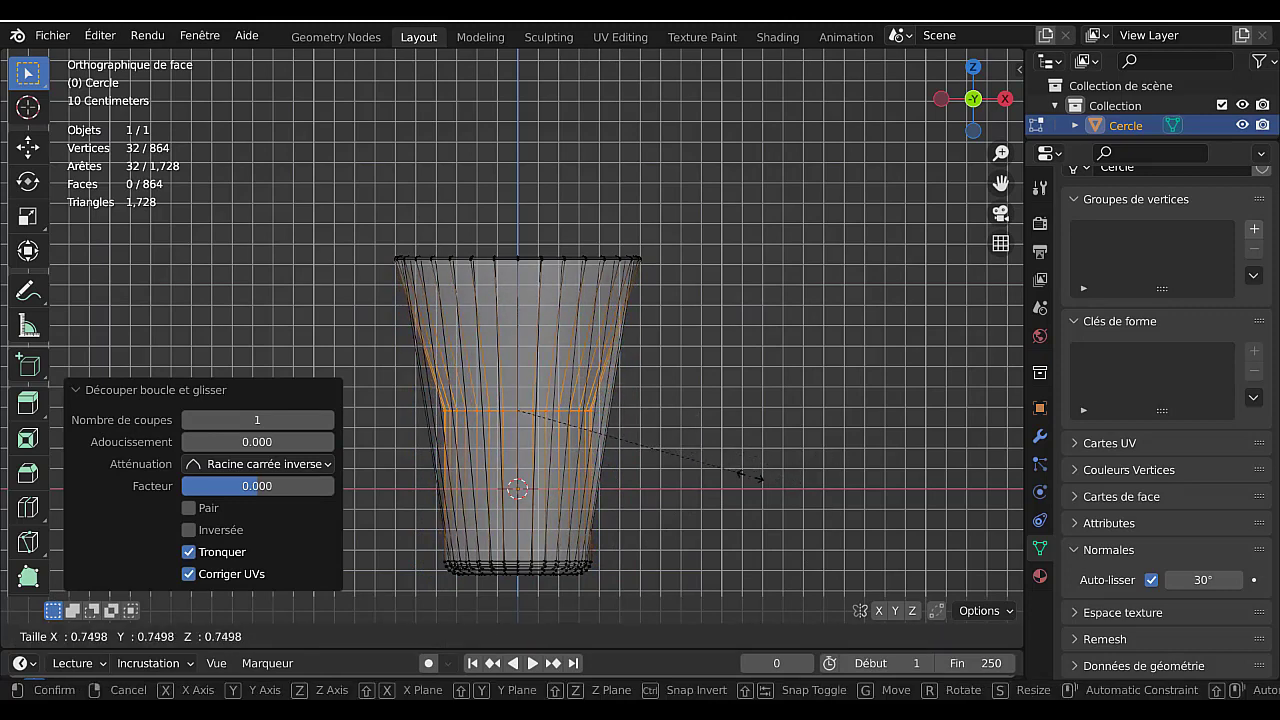
right_click(744, 476)
- Add a matching centred loop cut around the cup's inner wall
middle_click_drag(751, 468, 704, 500)
key("ctrl")
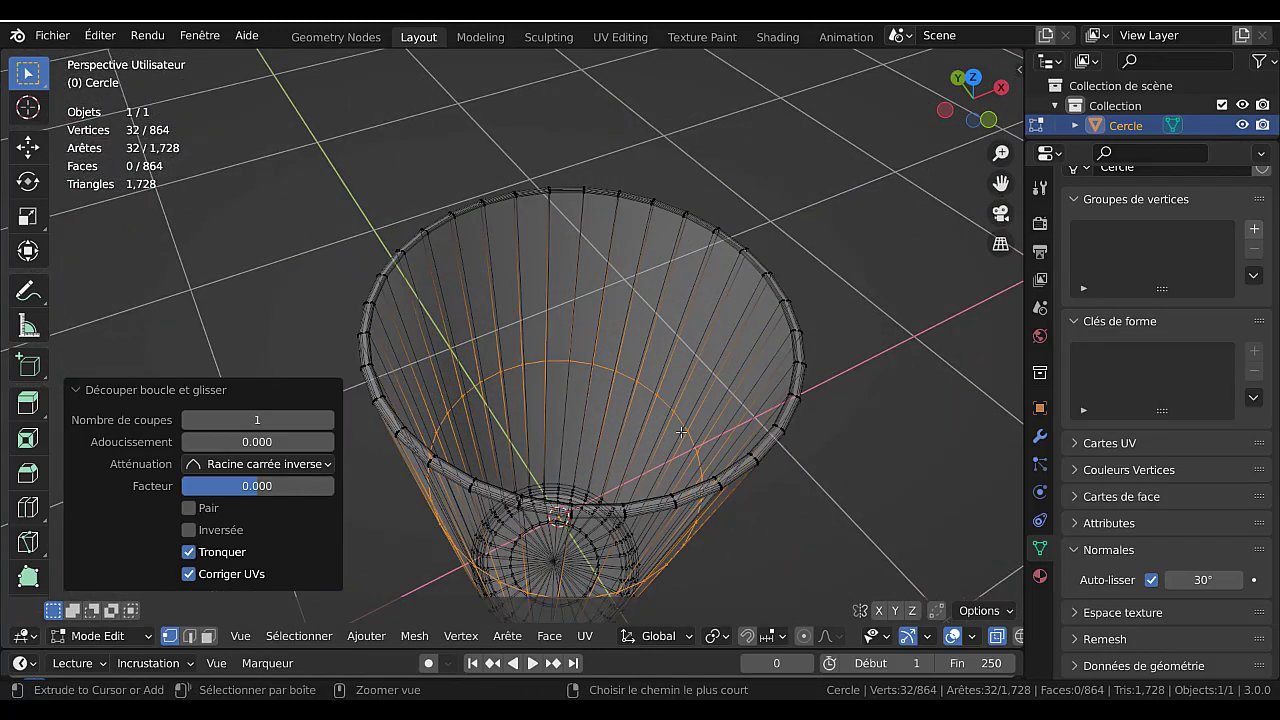
key("ctrl+r")
left_click(688, 442)
right_click(688, 442)
middle_click_drag(688, 442, 740, 468)
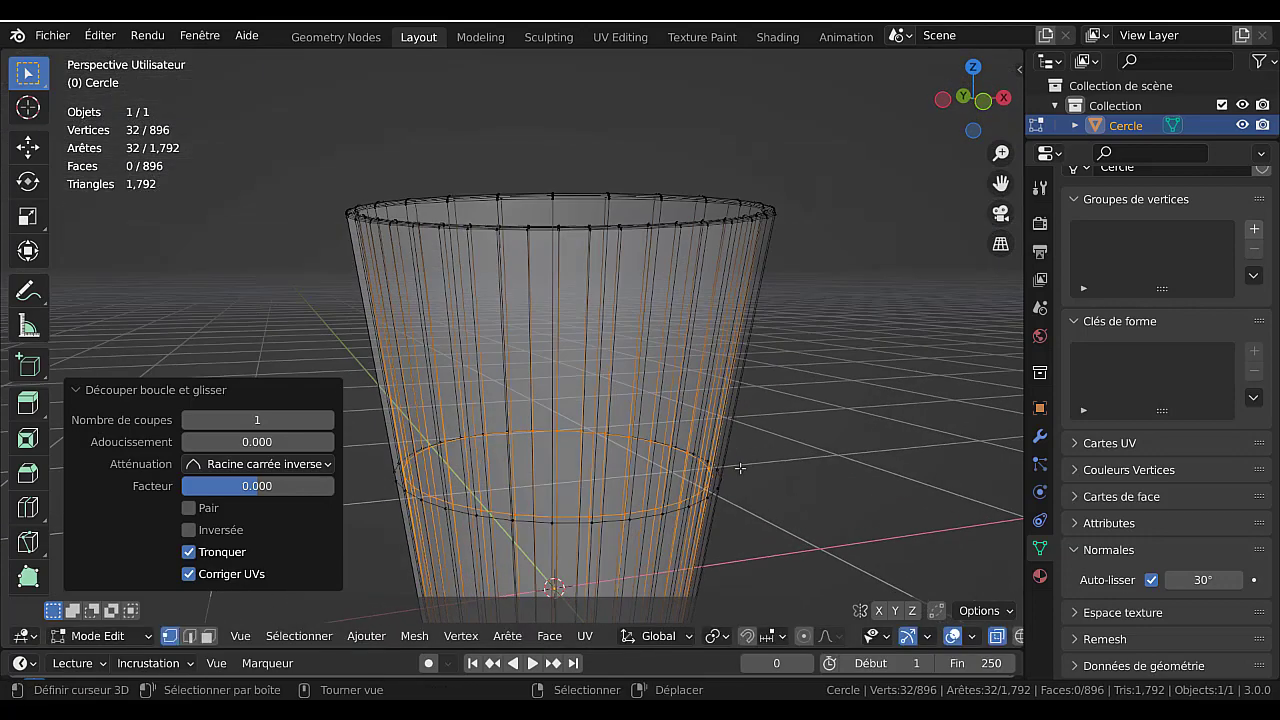
- Select both the outer and inner mid-height loops and scale them inward in front view to form a narrow waist
left_click(680, 514, "alt+shift")
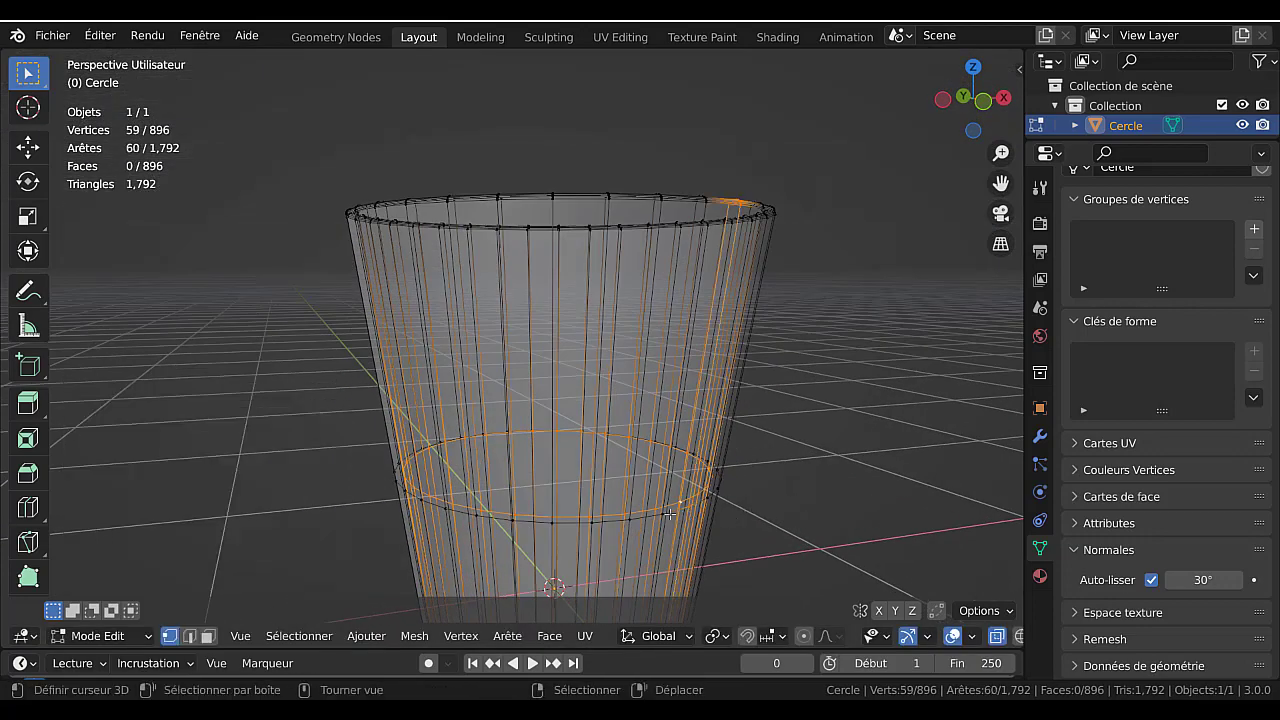
left_click(668, 514, "alt+shift")
left_click(670, 507, "alt+shift")
scroll(771, 510, "down", 2)
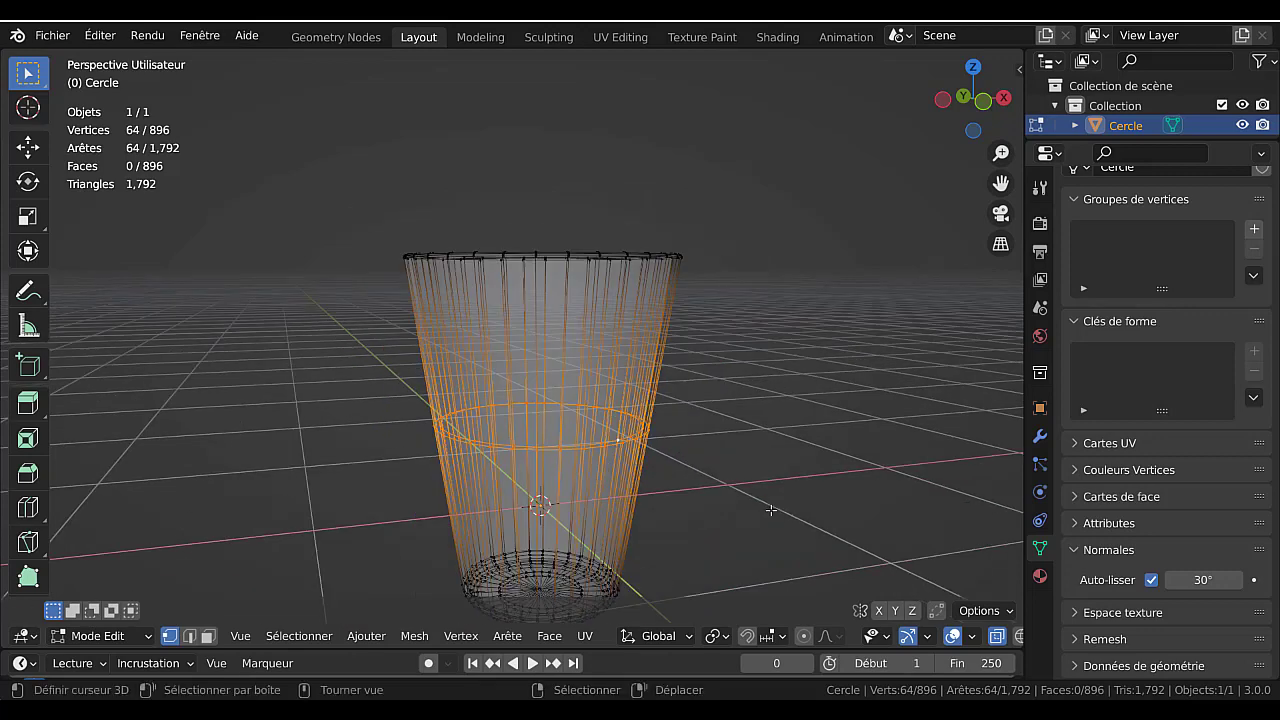
mouse_move(771, 510)
middle_mouse_down()
mouse_move(774, 457)
mouse_move(771, 486)
middle_mouse_up()
key("KP_1")
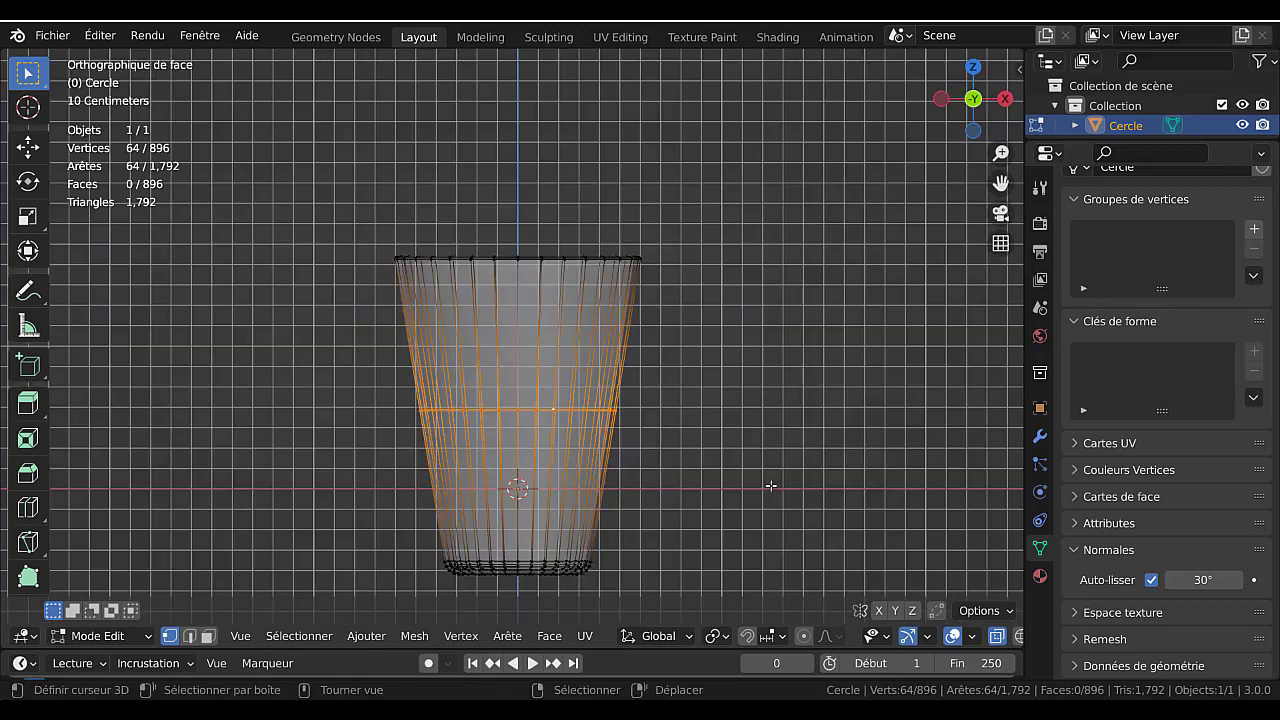
key("s")
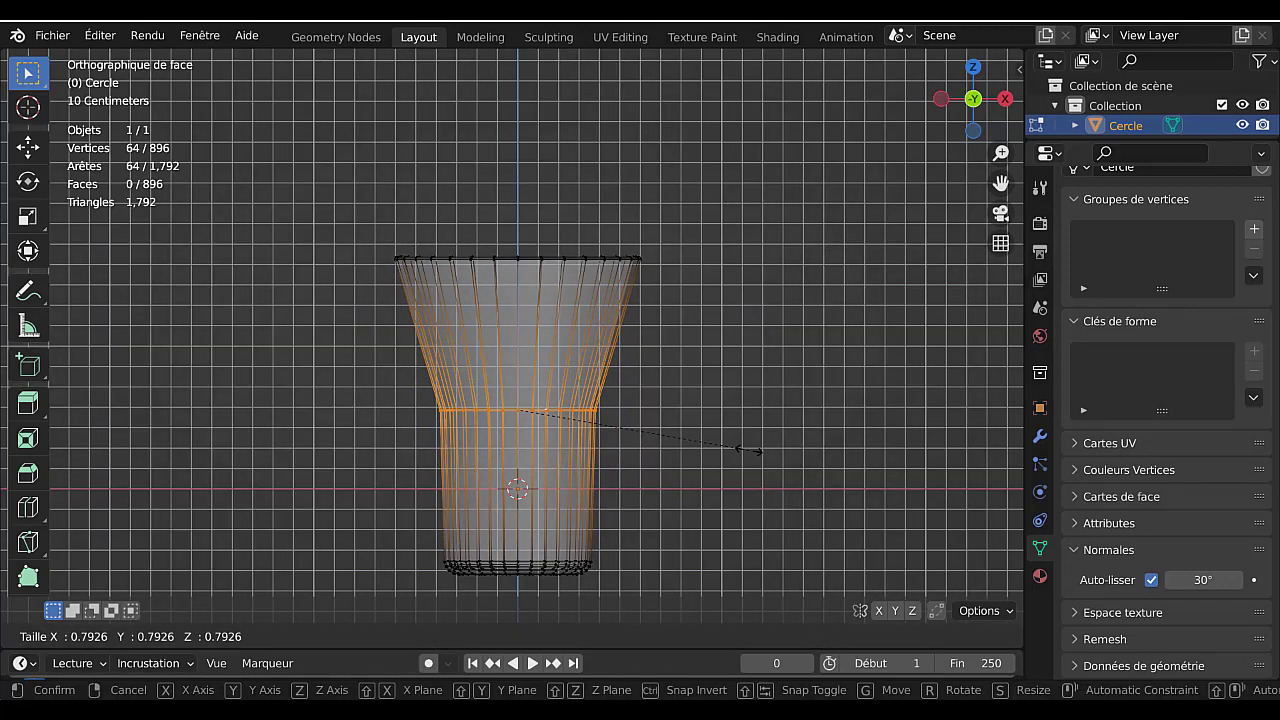
left_click(670, 431)
key("Tab")
middle_click_drag(676, 448, 727, 457)
- Scale the two mid-height loops outward to nearly the rim's width and inspect the cup in Object Mode from the front
key("Tab")
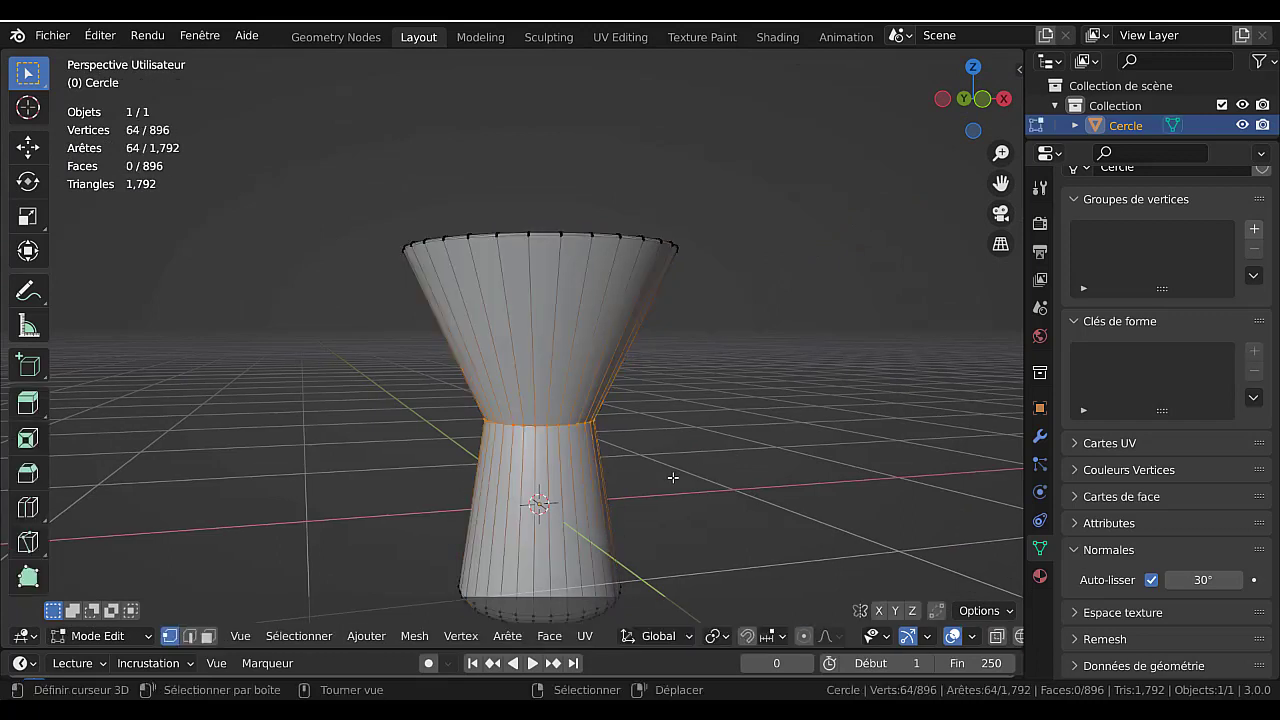
key("s")
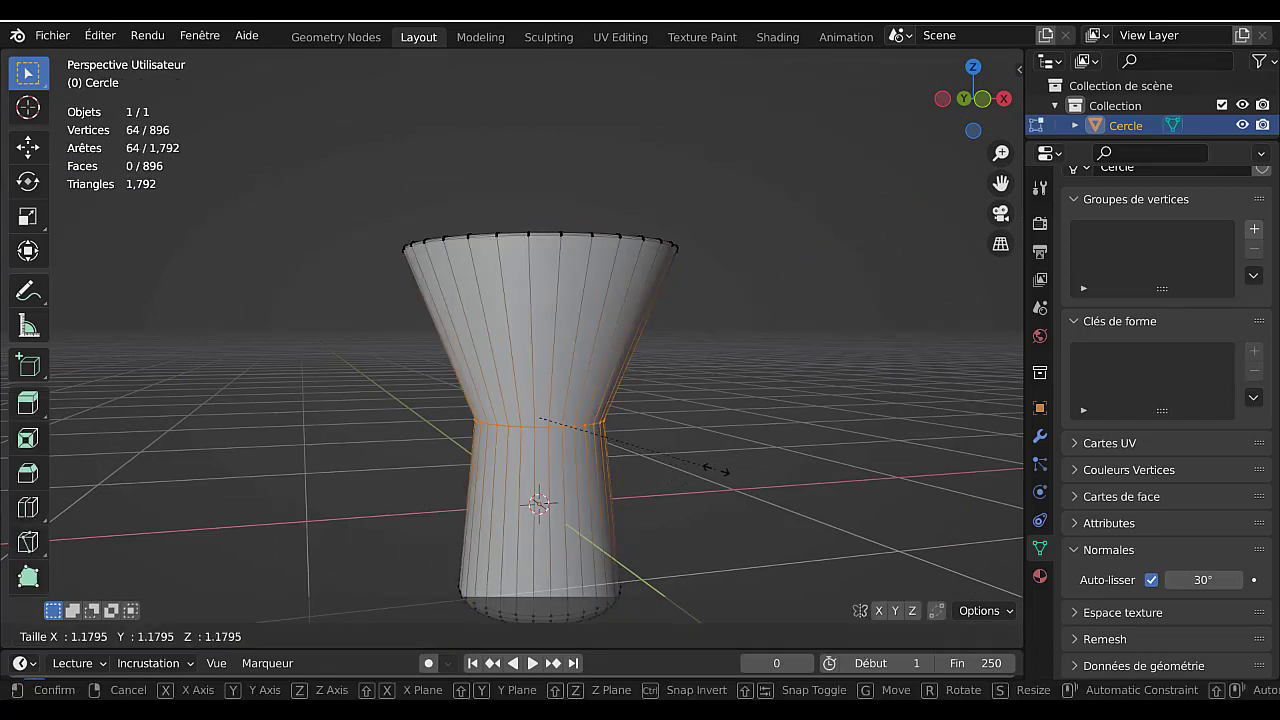
left_click(885, 472)
key("Tab")
scroll(801, 410, "down", 2)
middle_click_drag(801, 410, 757, 443)
key("Tab")
key("KP_5")
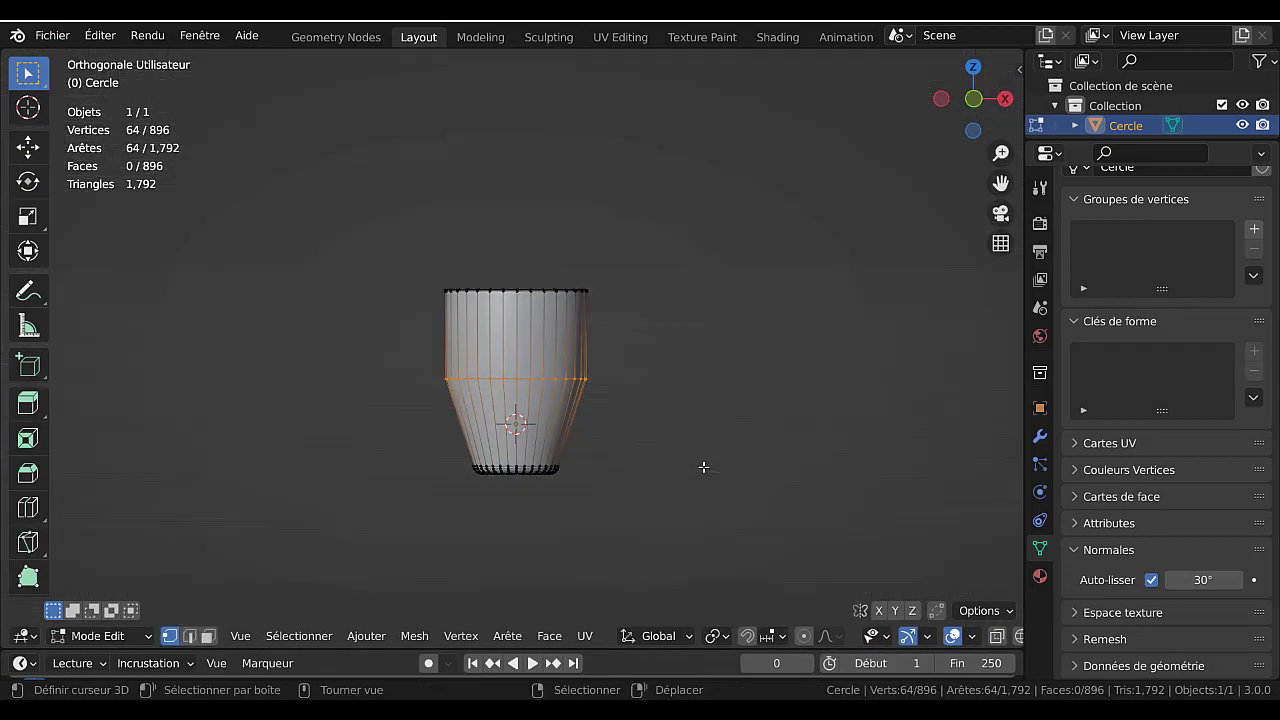
key("KP_1")
key("Tab")
middle_click_drag(686, 473, 736, 408, "shift")
- Shorten the cup by selecting all bottom vertices in front X-ray view and moving them up about 0.37 m along Z, then return to solid Object Mode
key("Tab")
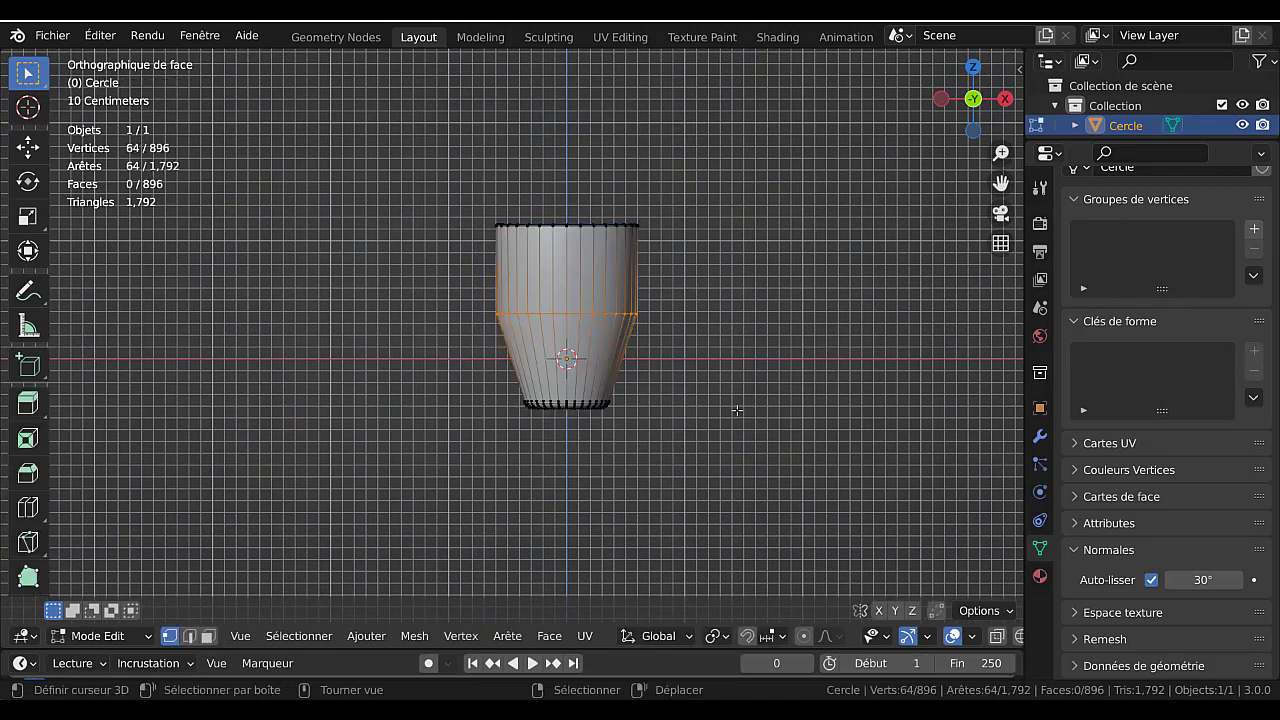
scroll(740, 412, "up", 3)
key("alt+z")
key("alt+a")
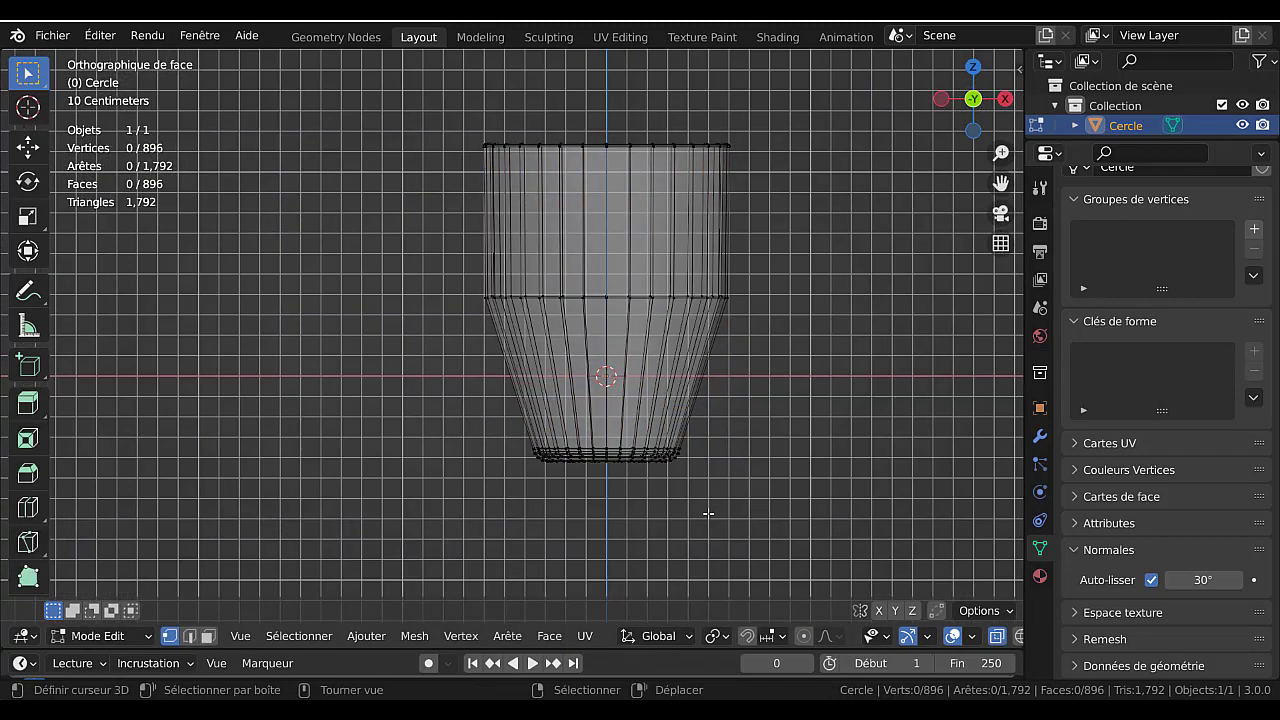
key("c")
left_click_drag(546, 468, 597, 450)
right_click(512, 459)
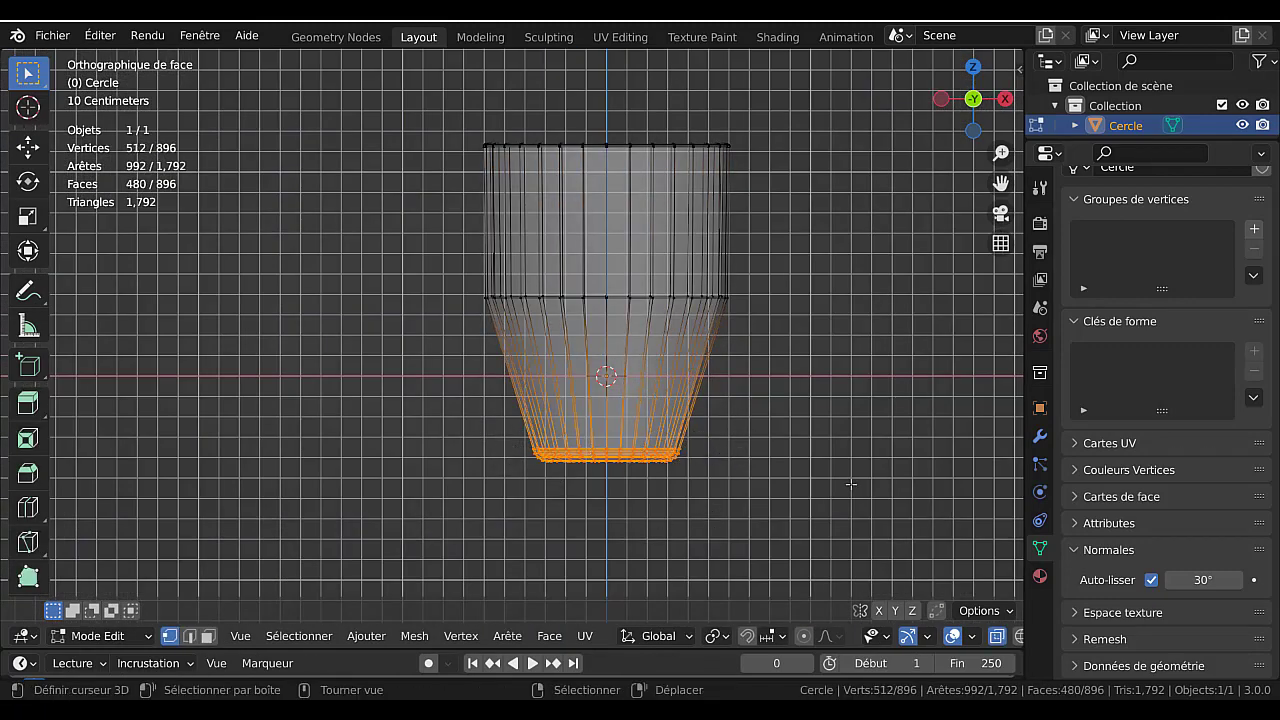
key("g")
key("z")
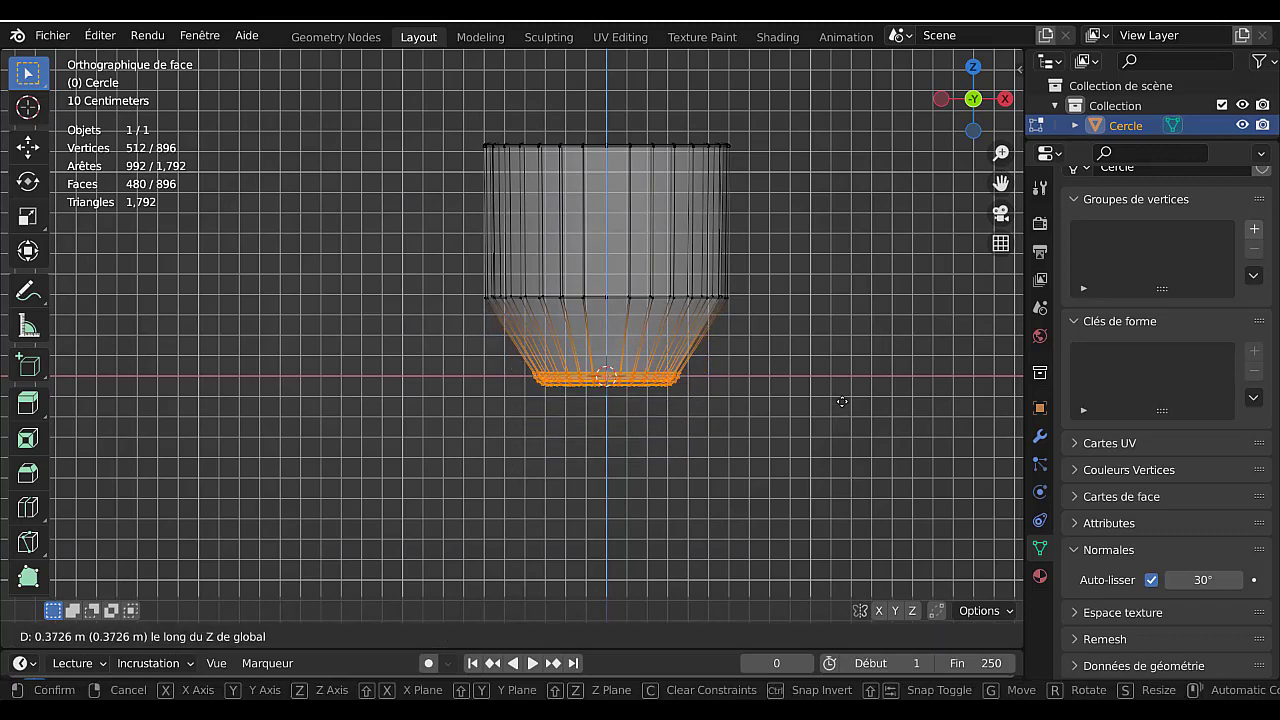
left_click(838, 400)
key("Tab")
middle_click_drag(834, 386, 771, 422)
key("alt+z")
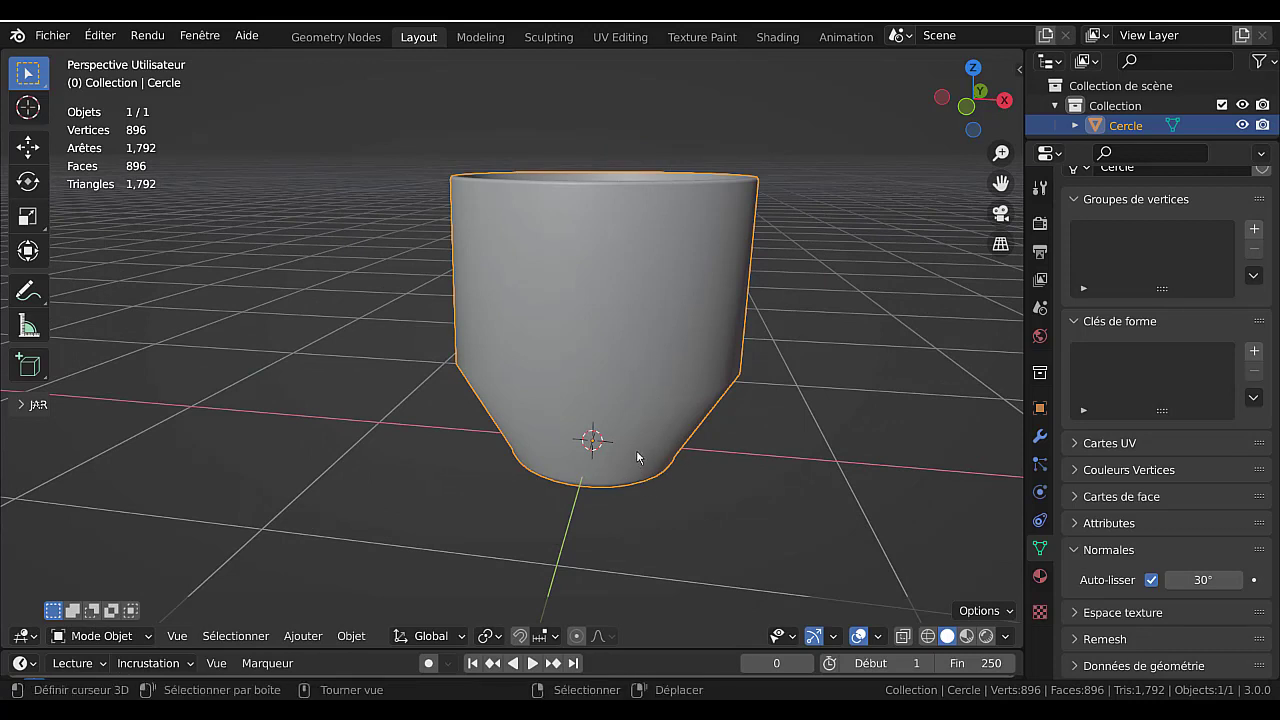
- Delete the cup and add a new mesh circle with 32 vertices and a 1 m radius at the origin
key("x")
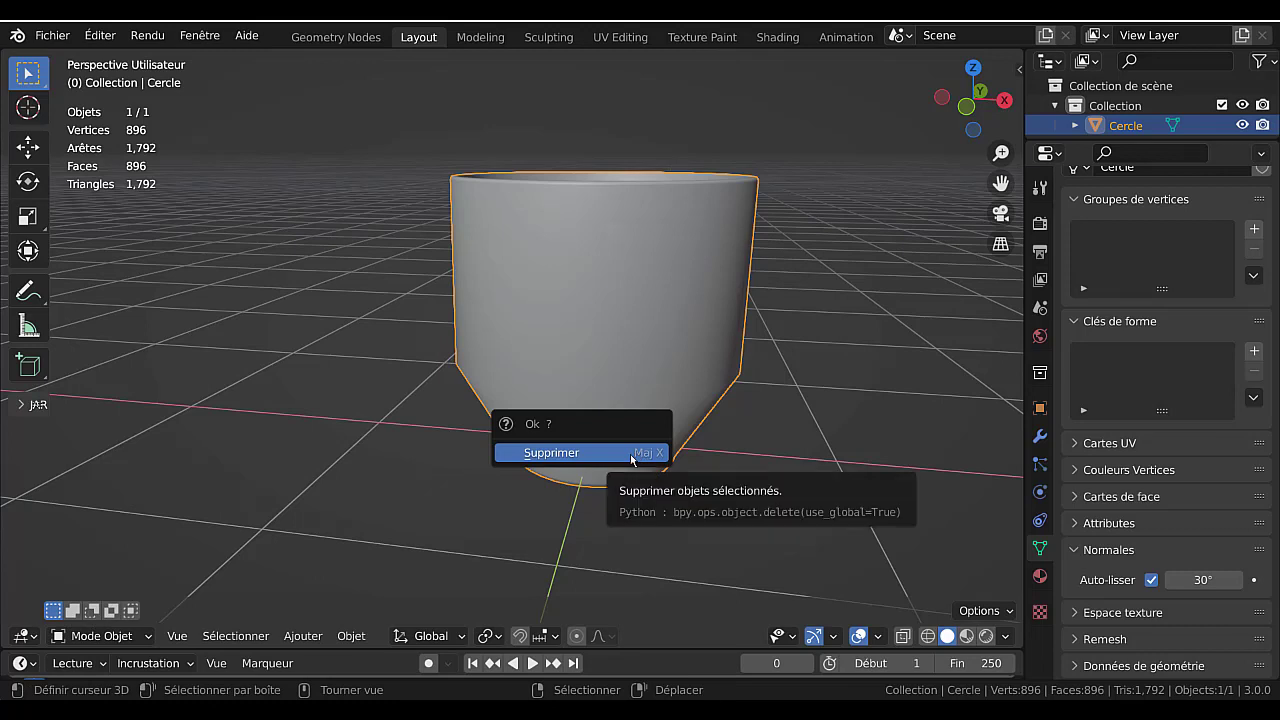
left_click(631, 455)
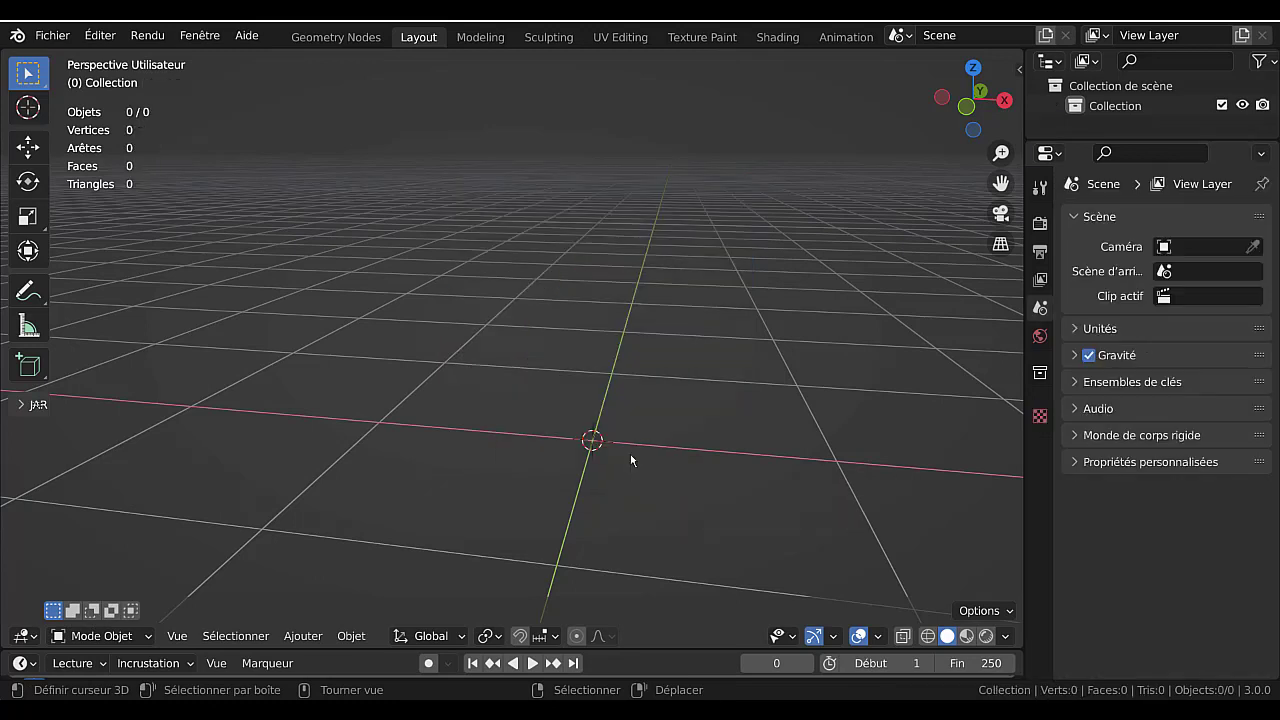
left_click(351, 636)
mouse_move(290, 638)
mouse_move(322, 612)
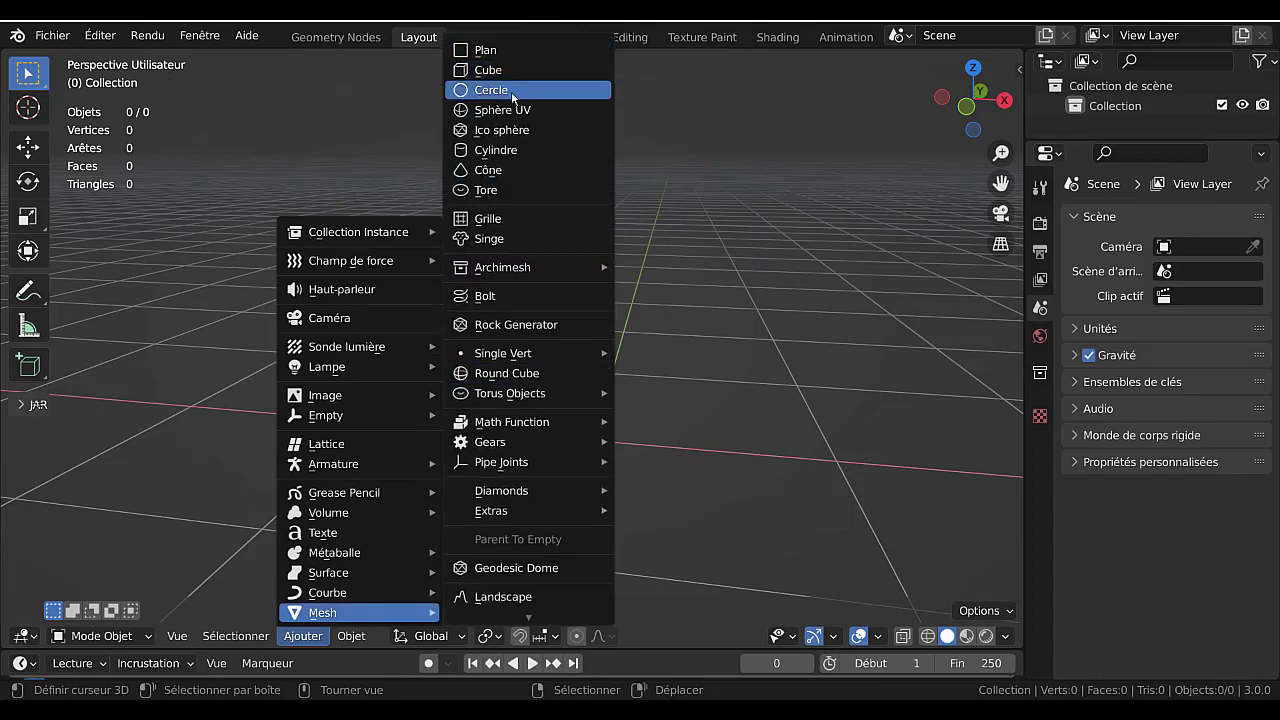
left_click(500, 90)
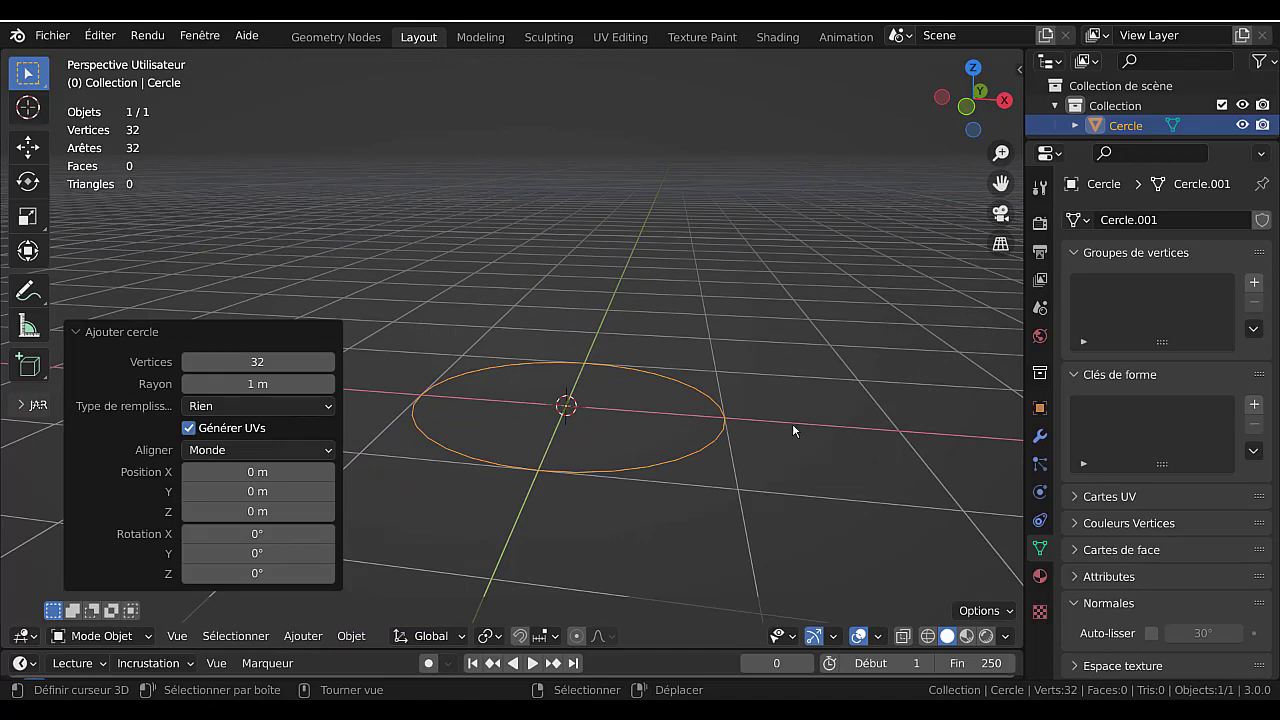
- Scale the circle to about 0.270 in top view and shrink it a little further
key("KP_7")
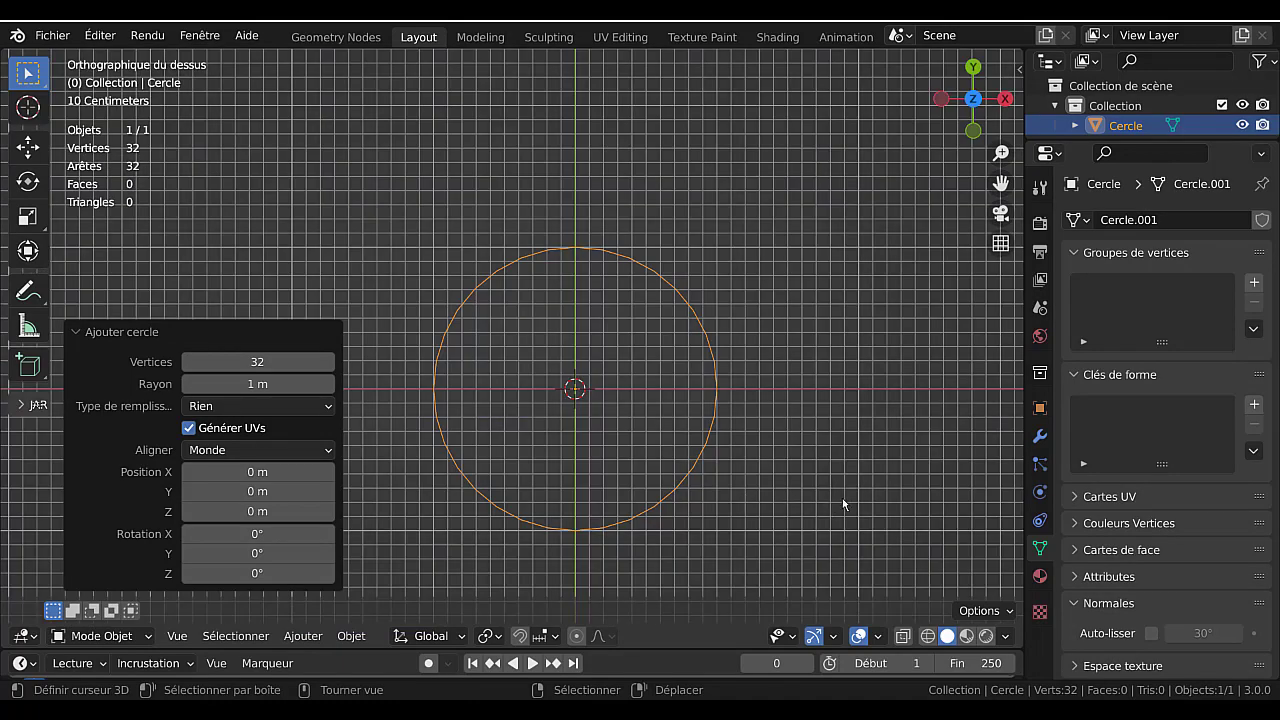
key("s")
left_click(653, 404)
scroll(668, 450, "up", 1)
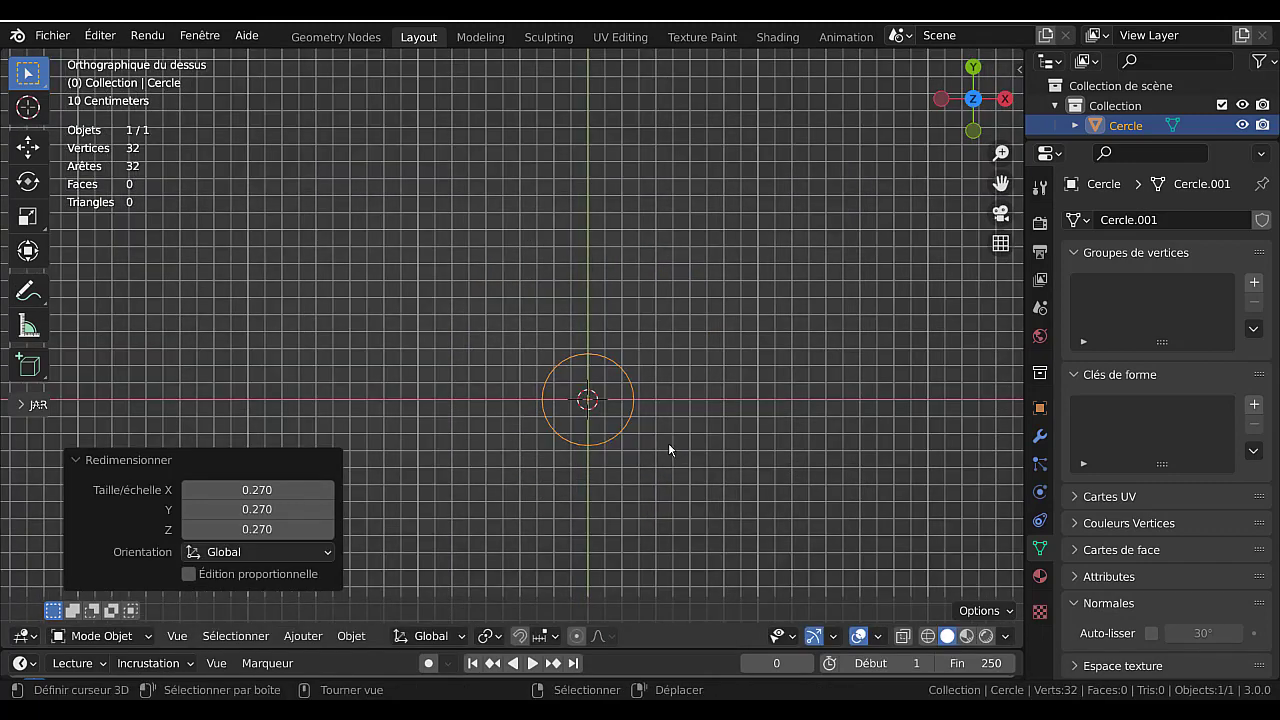
scroll(669, 447, "down", 5)
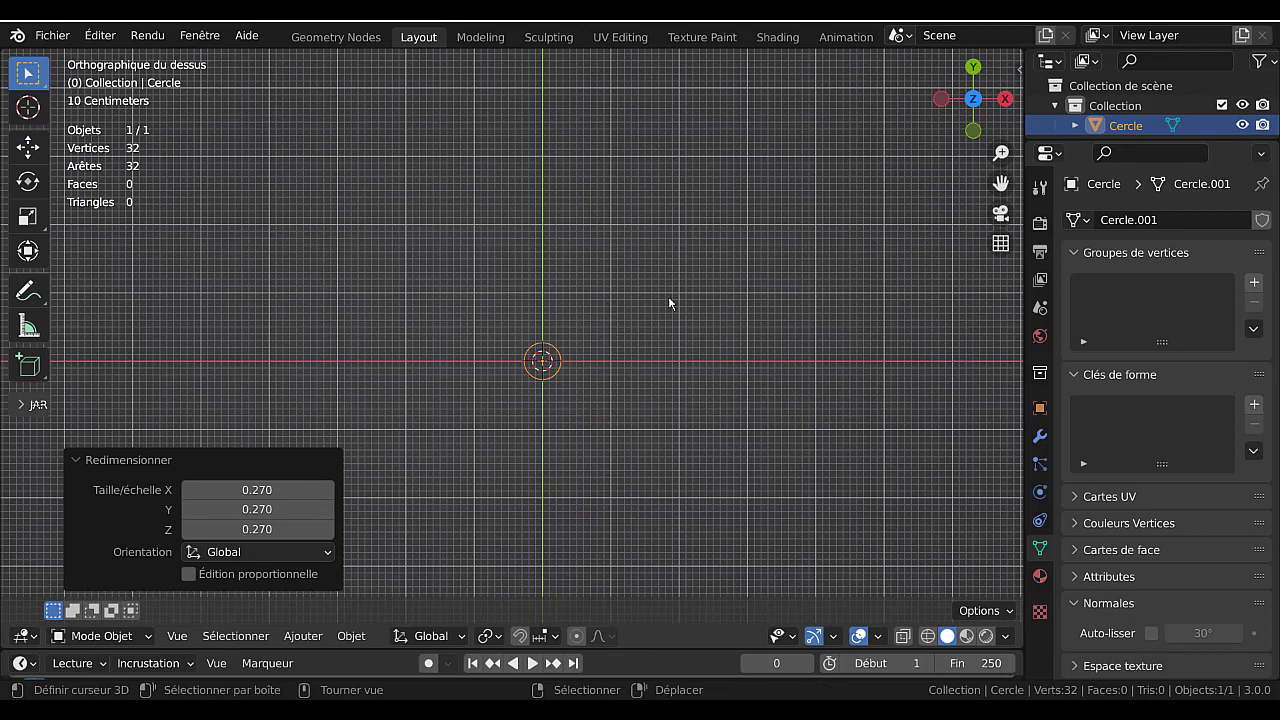
scroll(566, 393, "up", 2)
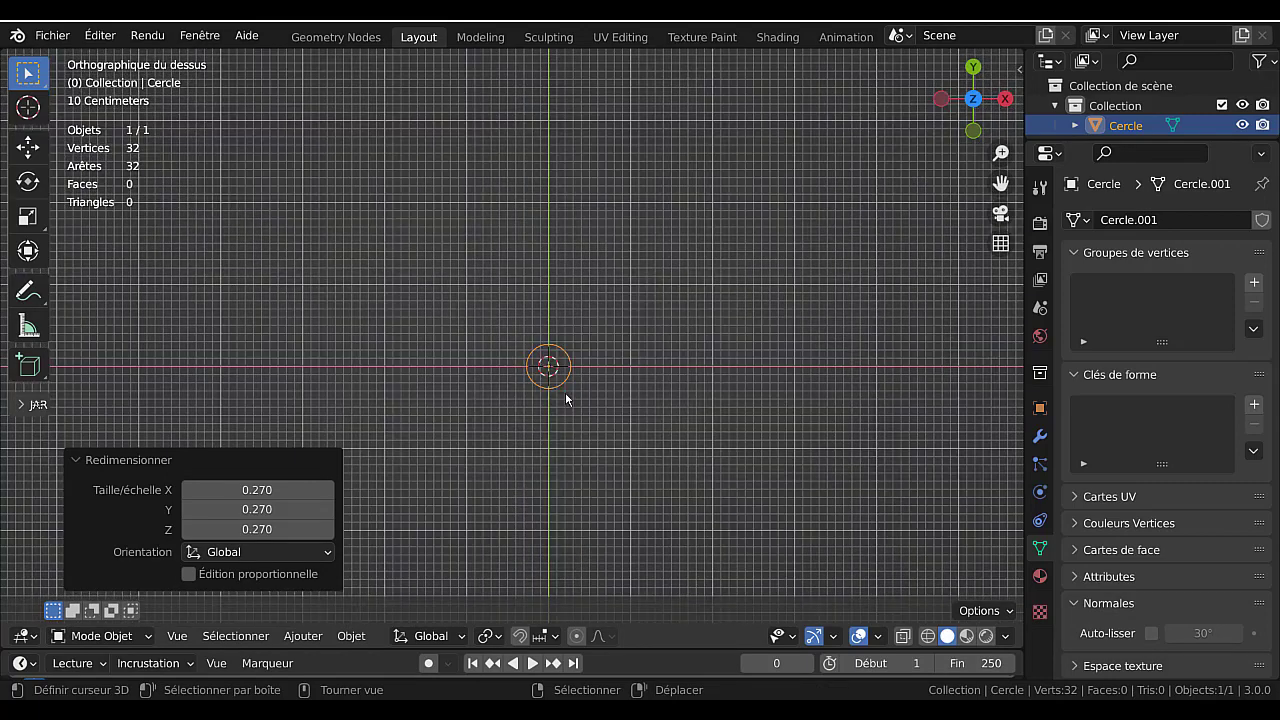
key("s")
left_click(659, 442)
- Close the circle in Edit Mode by extruding its whole edge loop and scaling the extrusion to 0 at the centre
key("Tab")
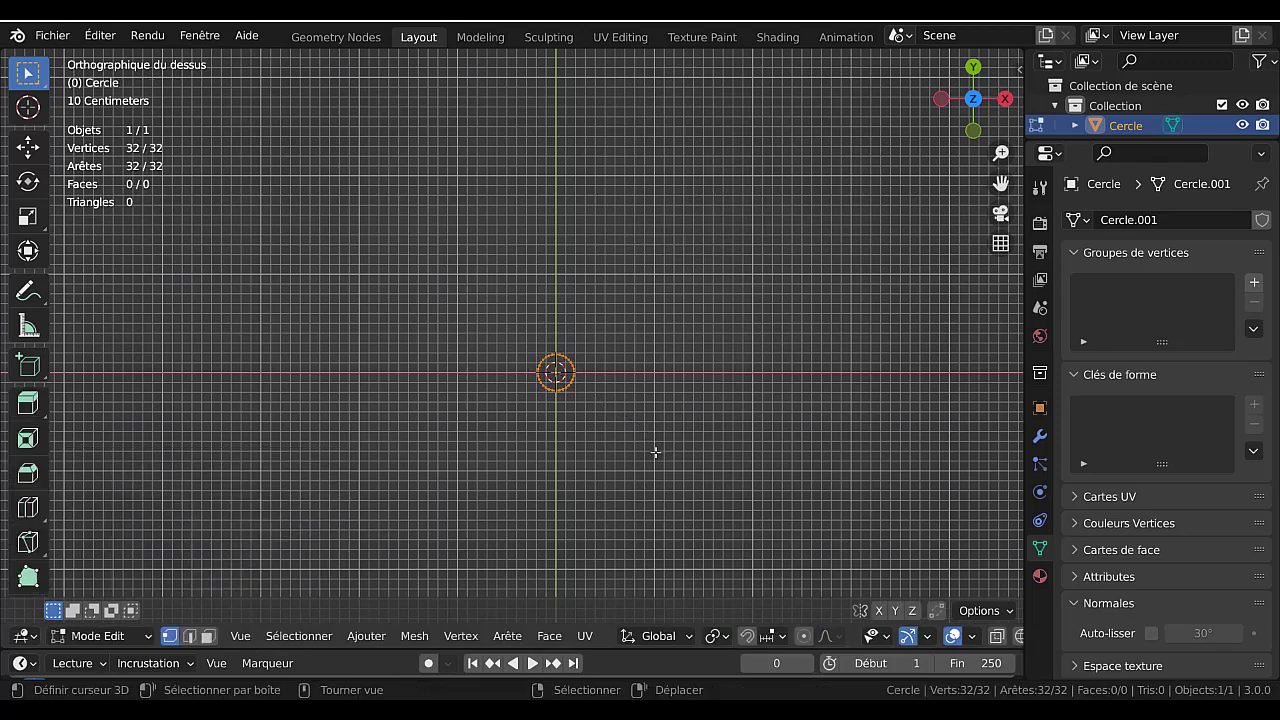
scroll(655, 452, "up", 2)
scroll(655, 450, "up", 2)
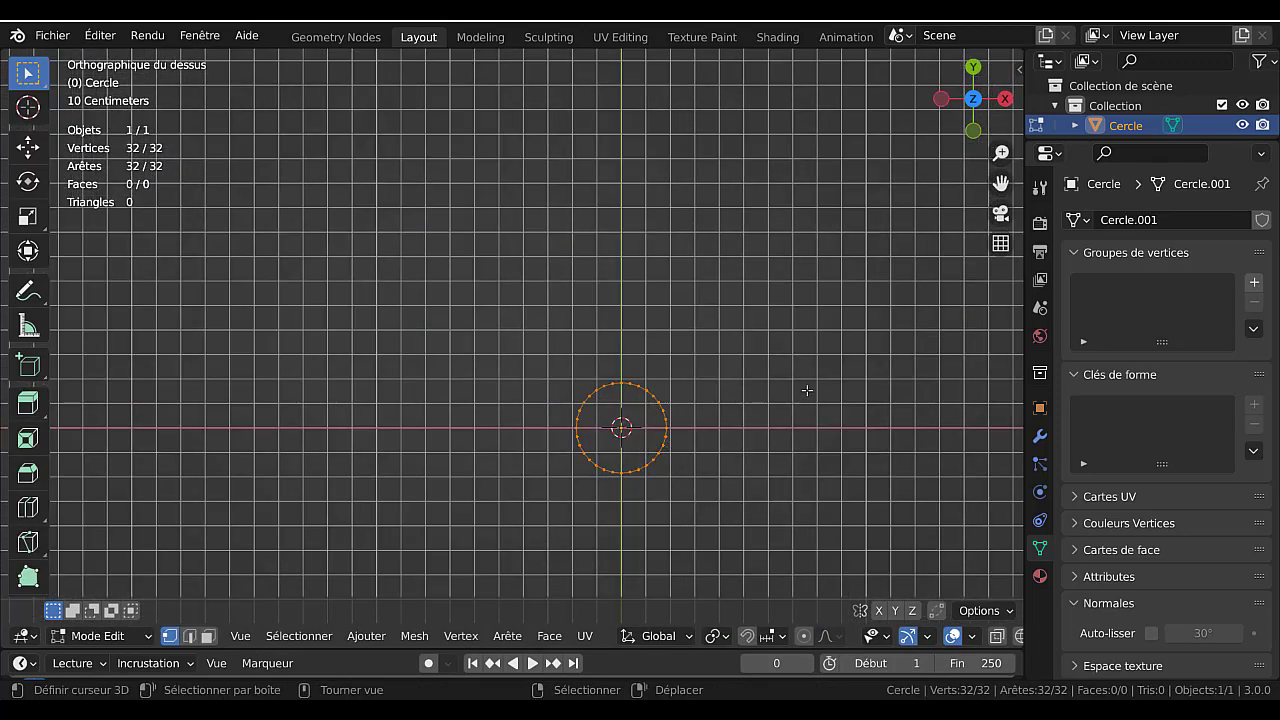
scroll(790, 360, "down", 2)
scroll(725, 395, "down", 2)
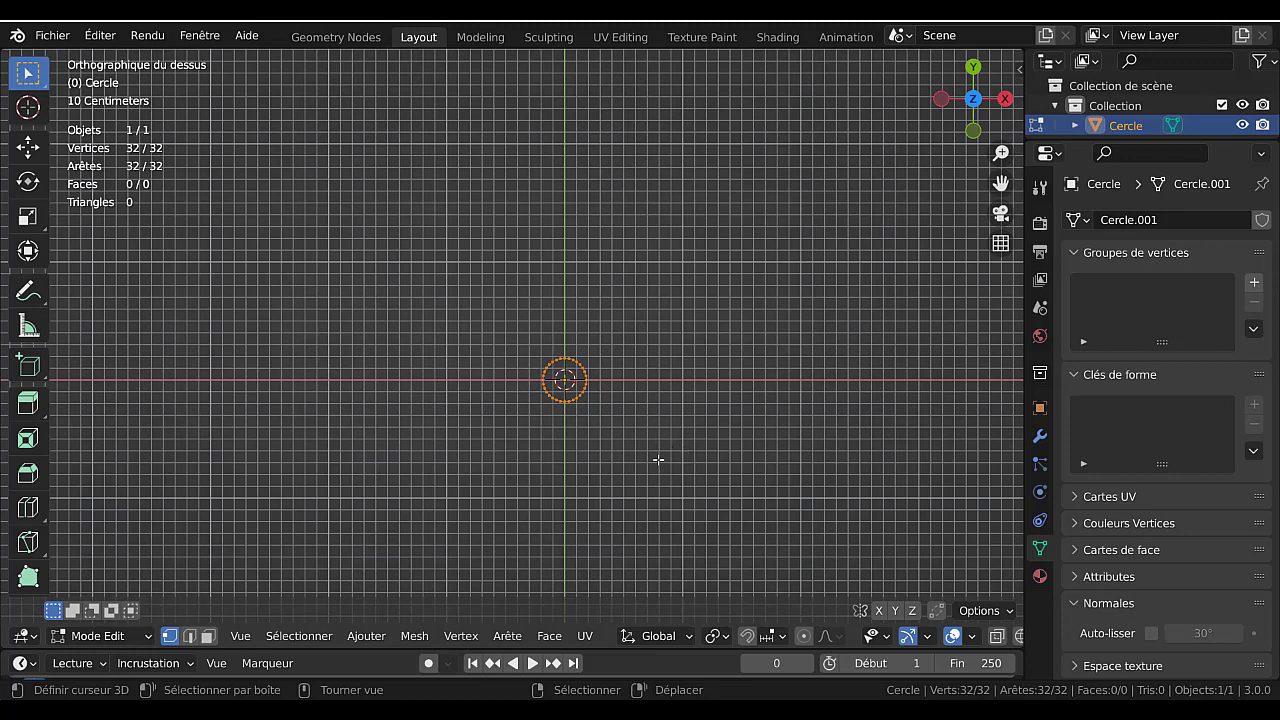
middle_click_drag(644, 492, 622, 378)
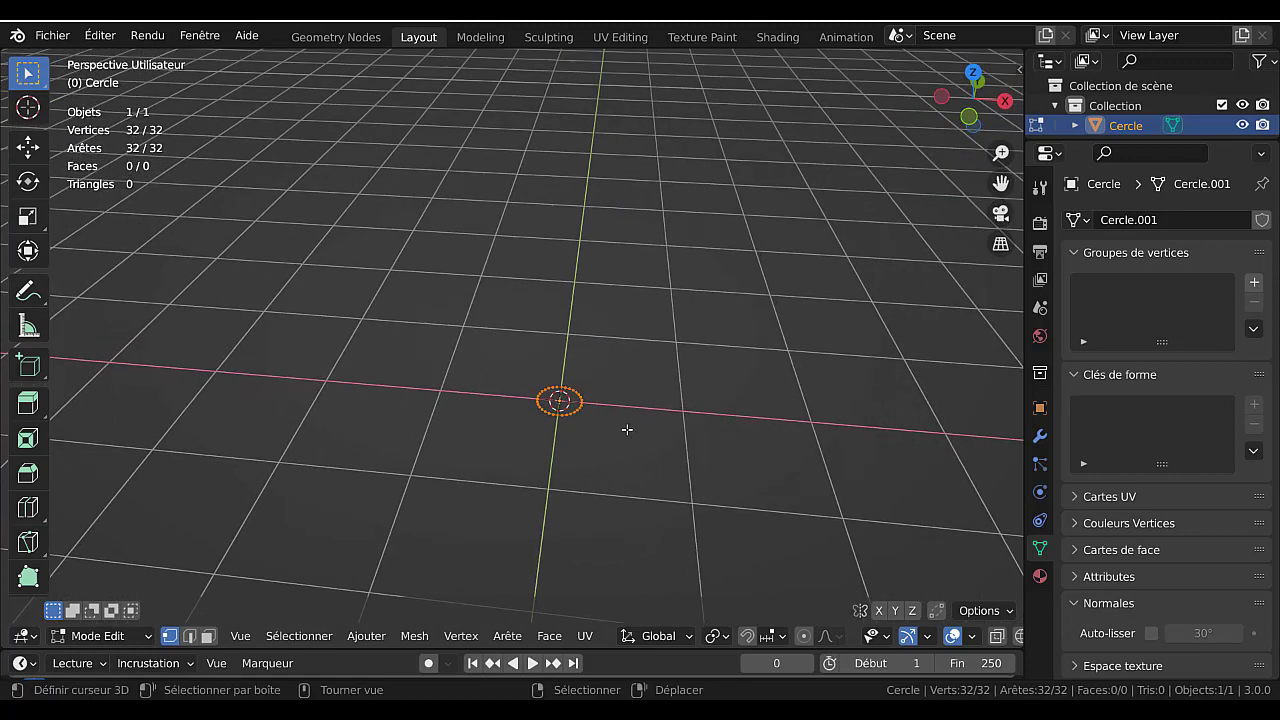
scroll(626, 429, "up", 2)
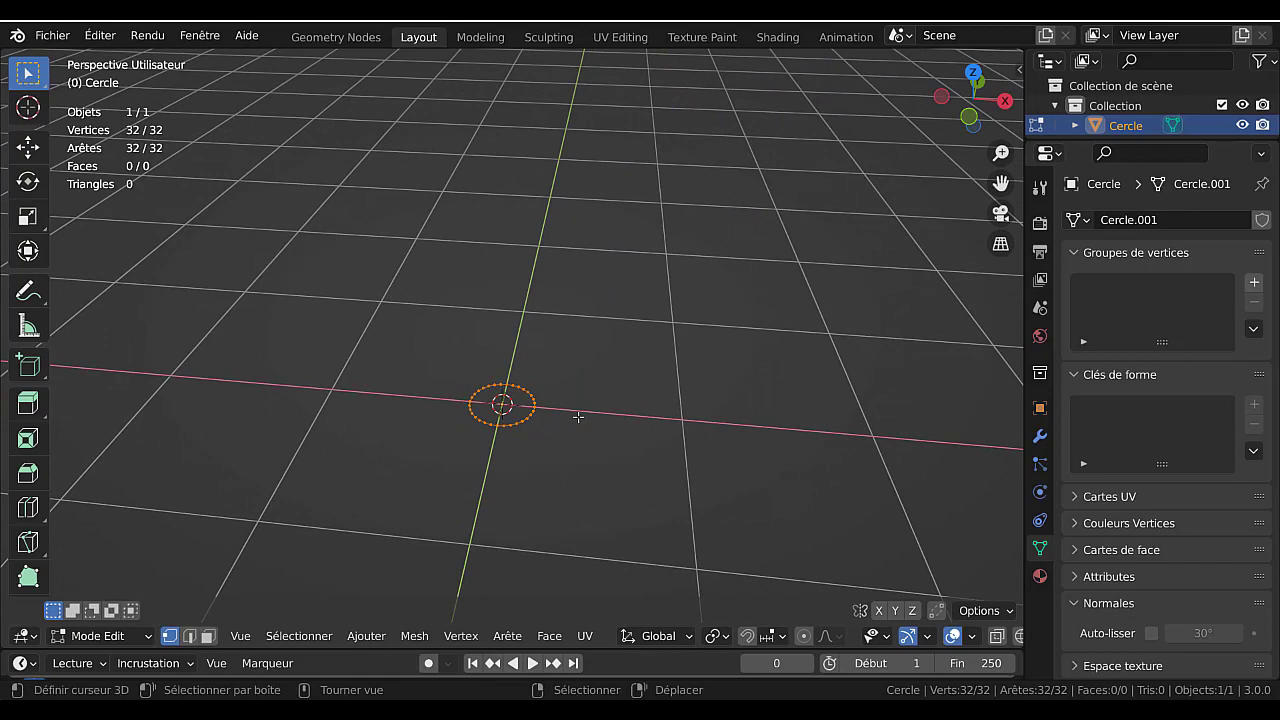
key("KP_1")
middle_click_drag(578, 416, 620, 490)
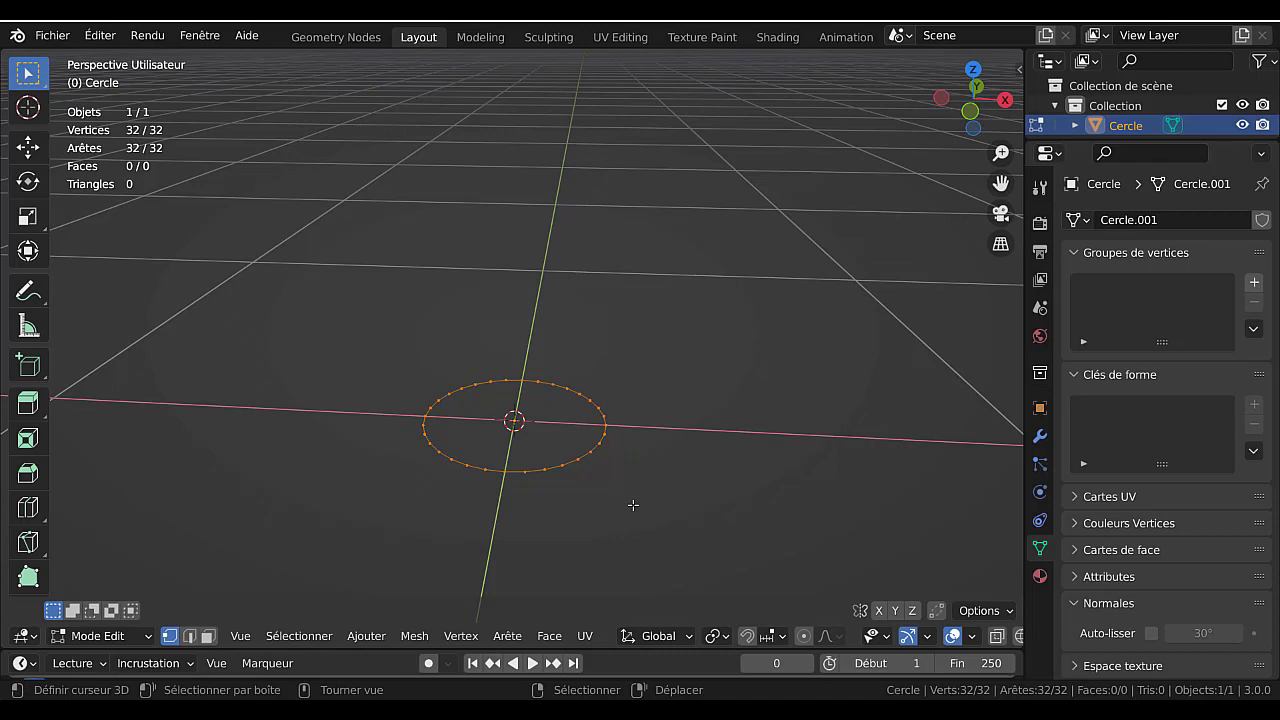
key("e")
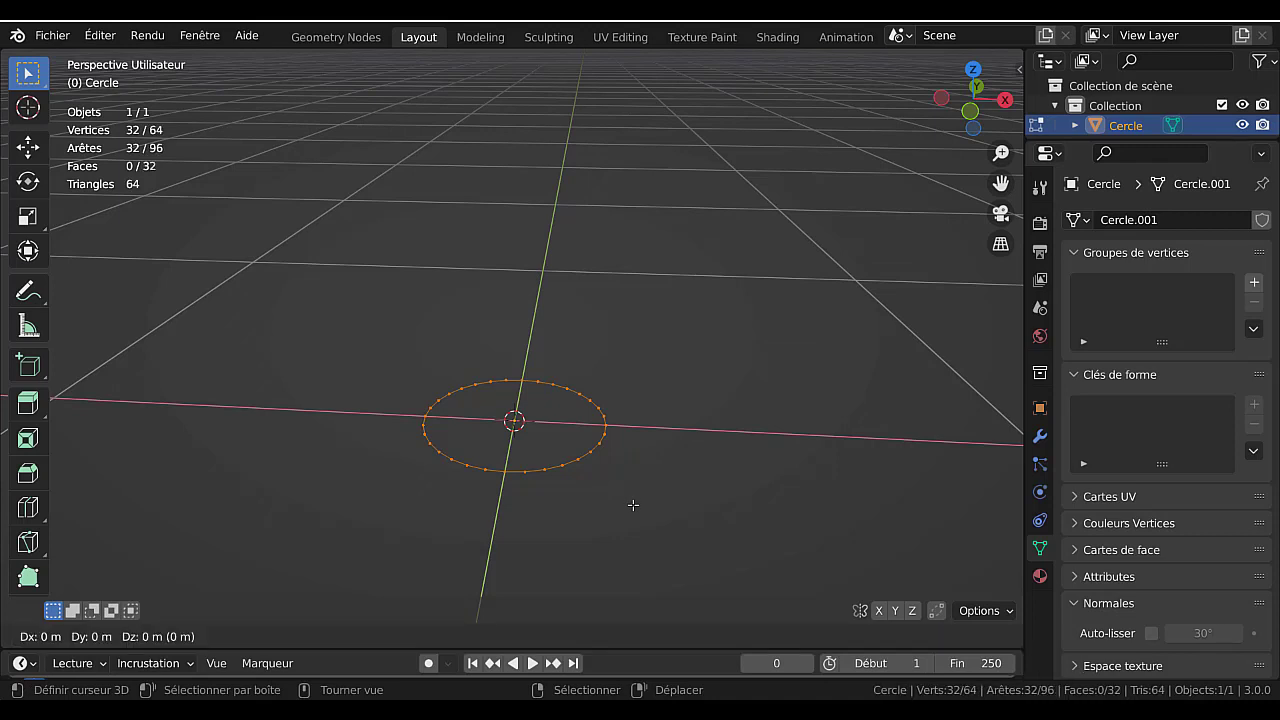
key("s")
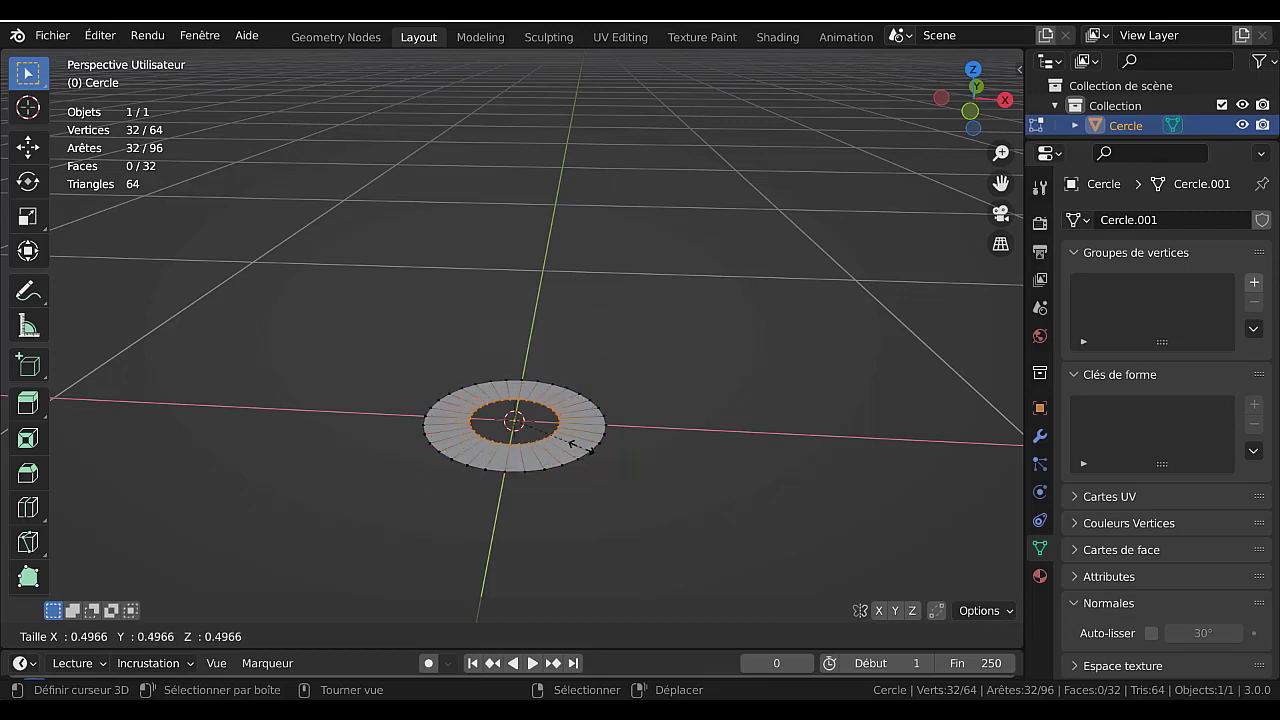
type("0")
key("Return")
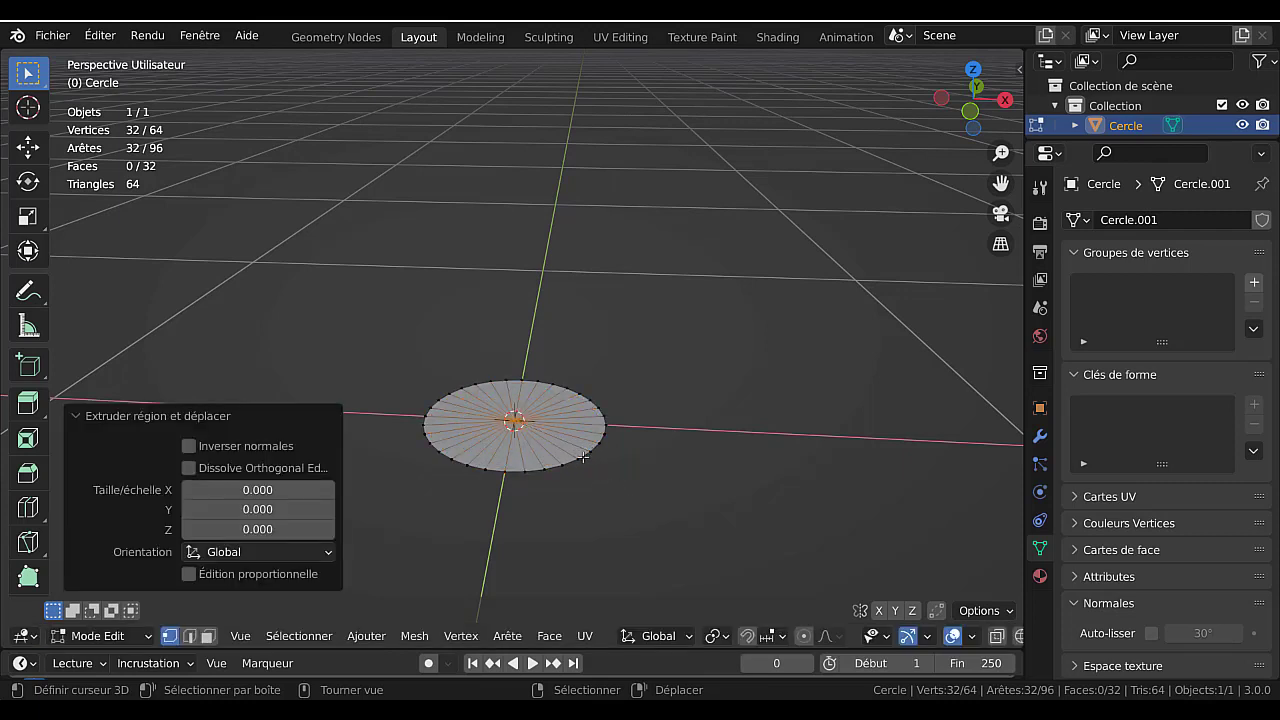
- Extrude the disc's outer edge loop outward at a scale of 1.360 and raise the new loop about 0.038 m along Z
left_click(585, 457, "alt")
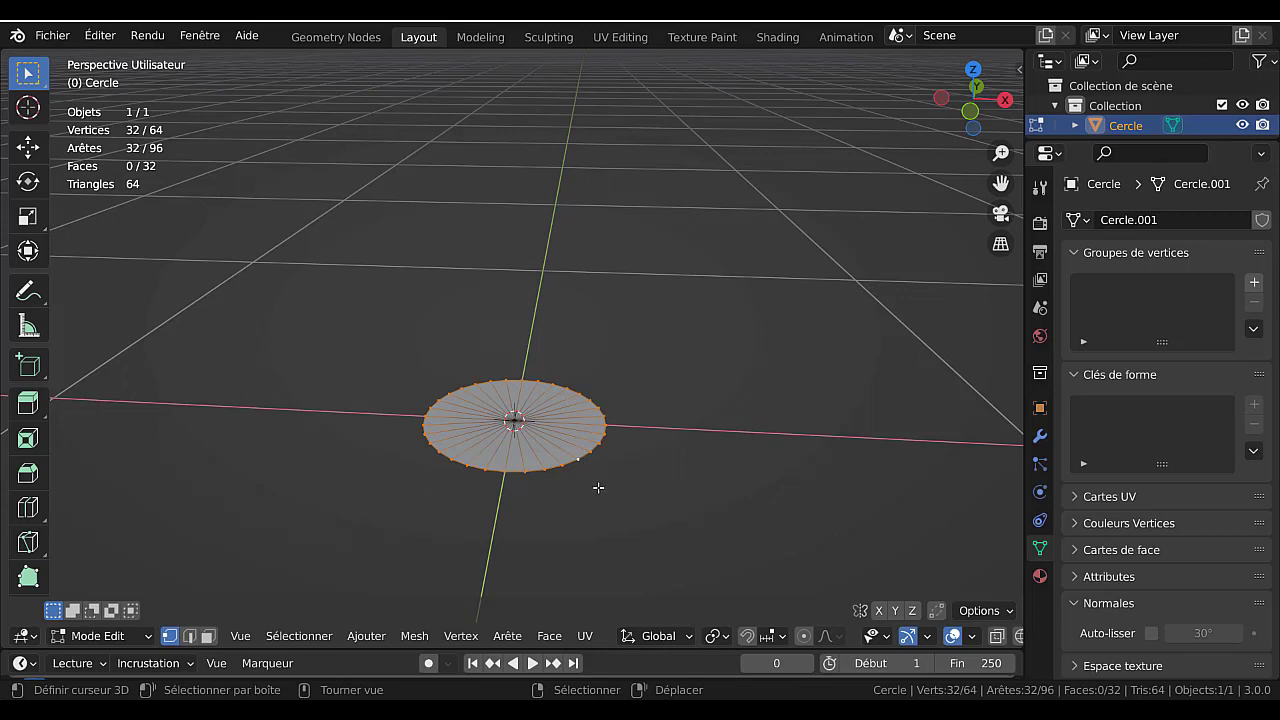
key("e")
key("s")
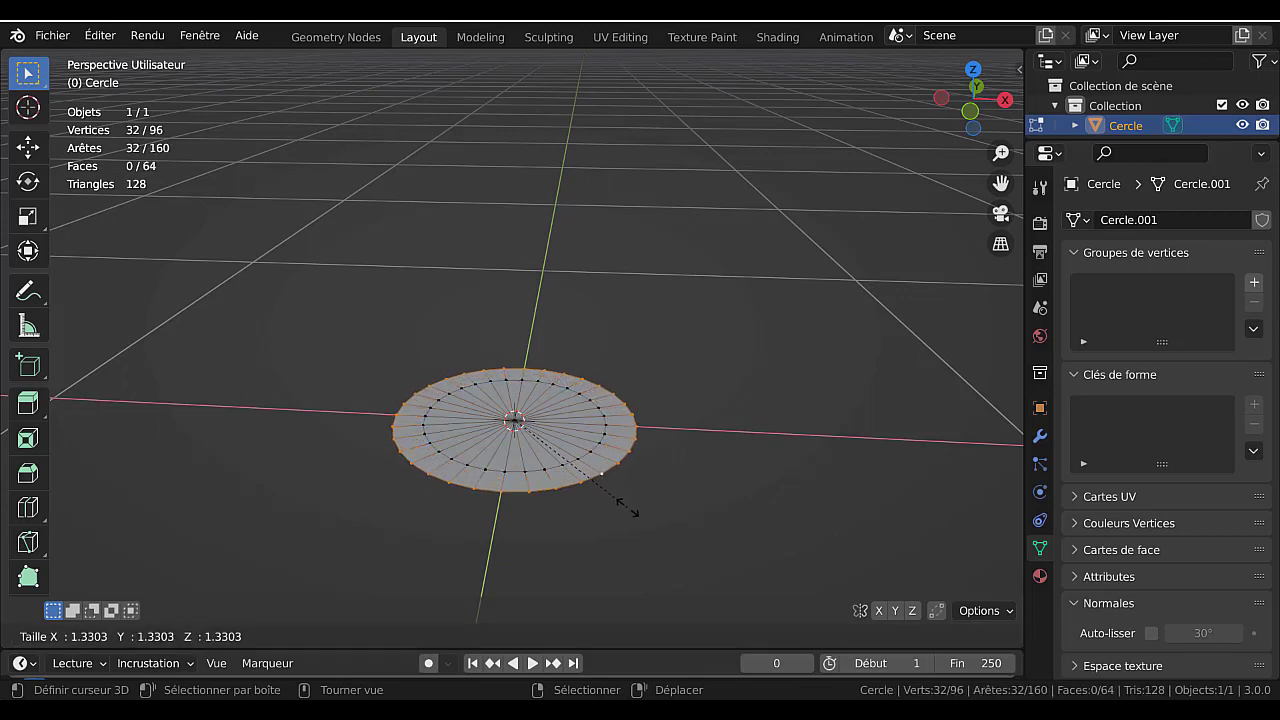
left_click(623, 506)
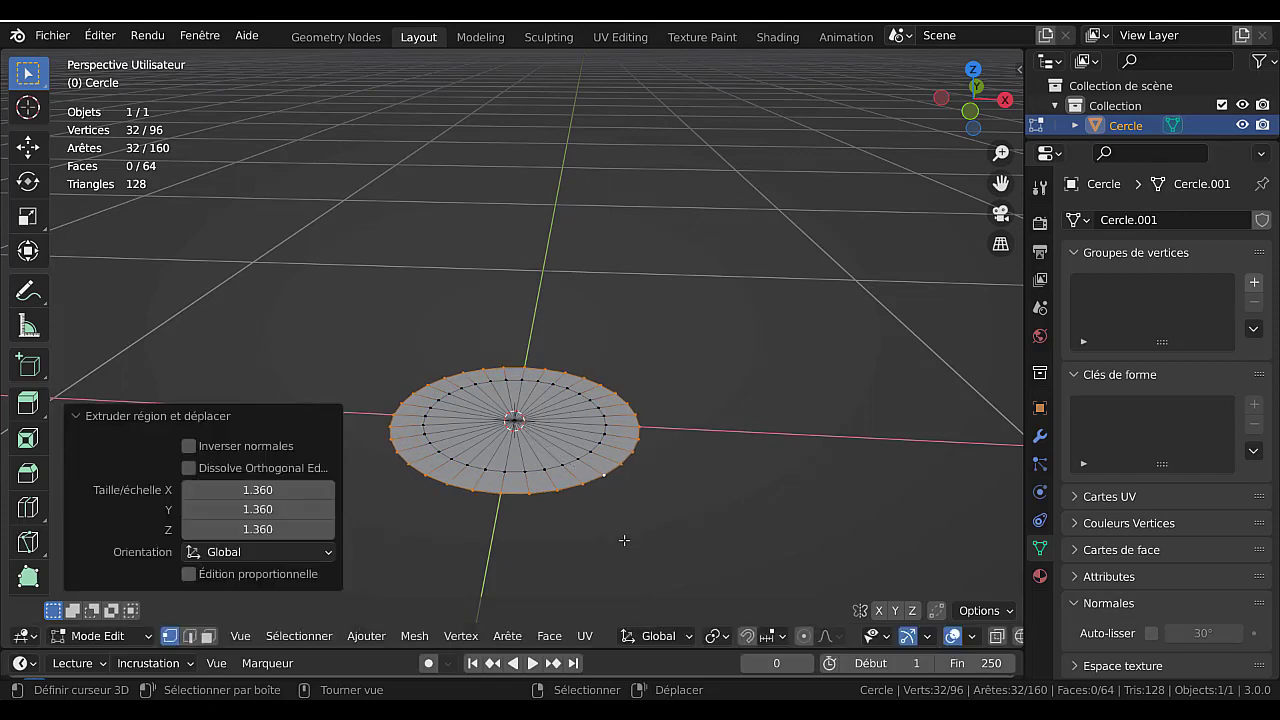
key("g")
key("z")
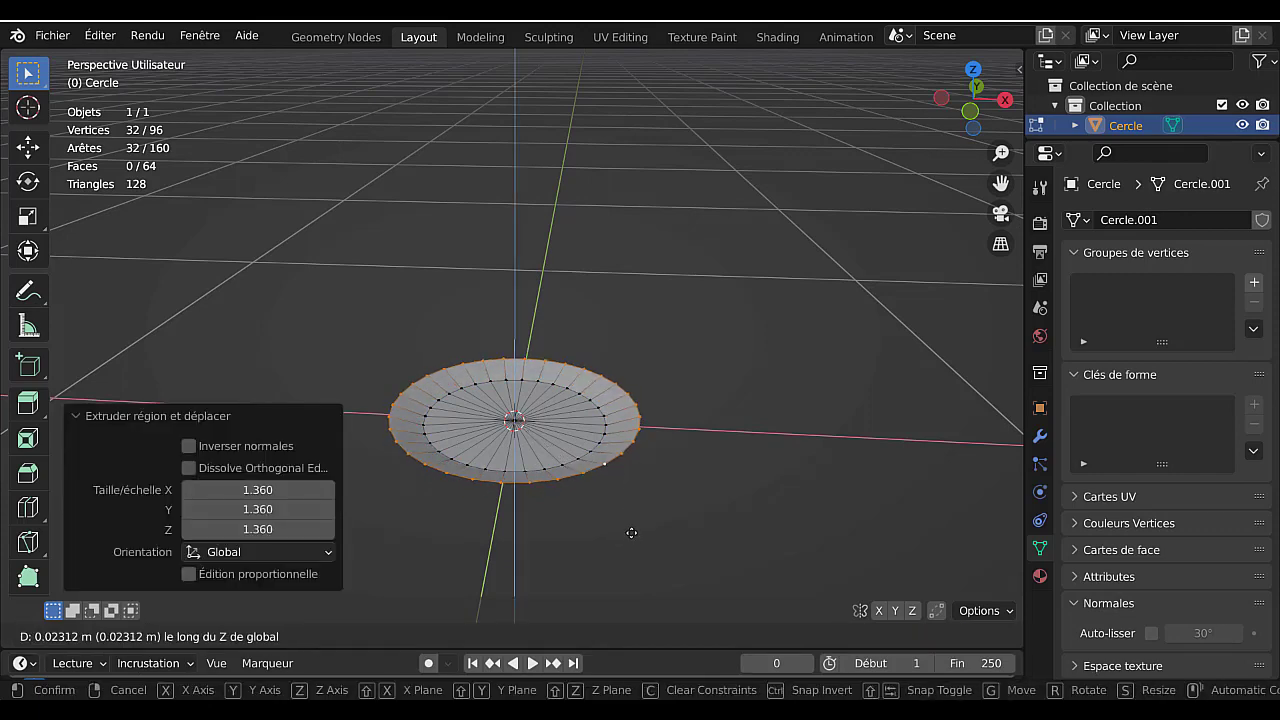
left_click(631, 526)
- Add one centred loop cut around the sloped rim and lower it about 0.004 m along Z
scroll(643, 492, "up", 3)
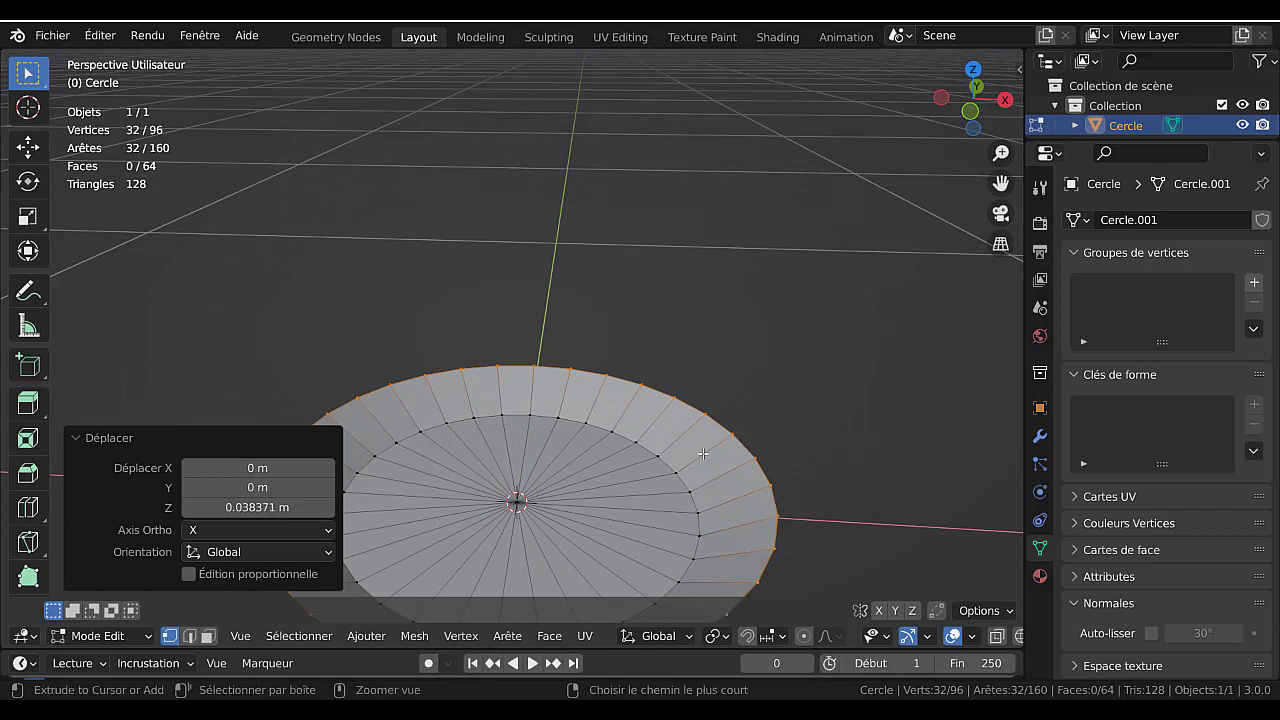
key("ctrl+r")
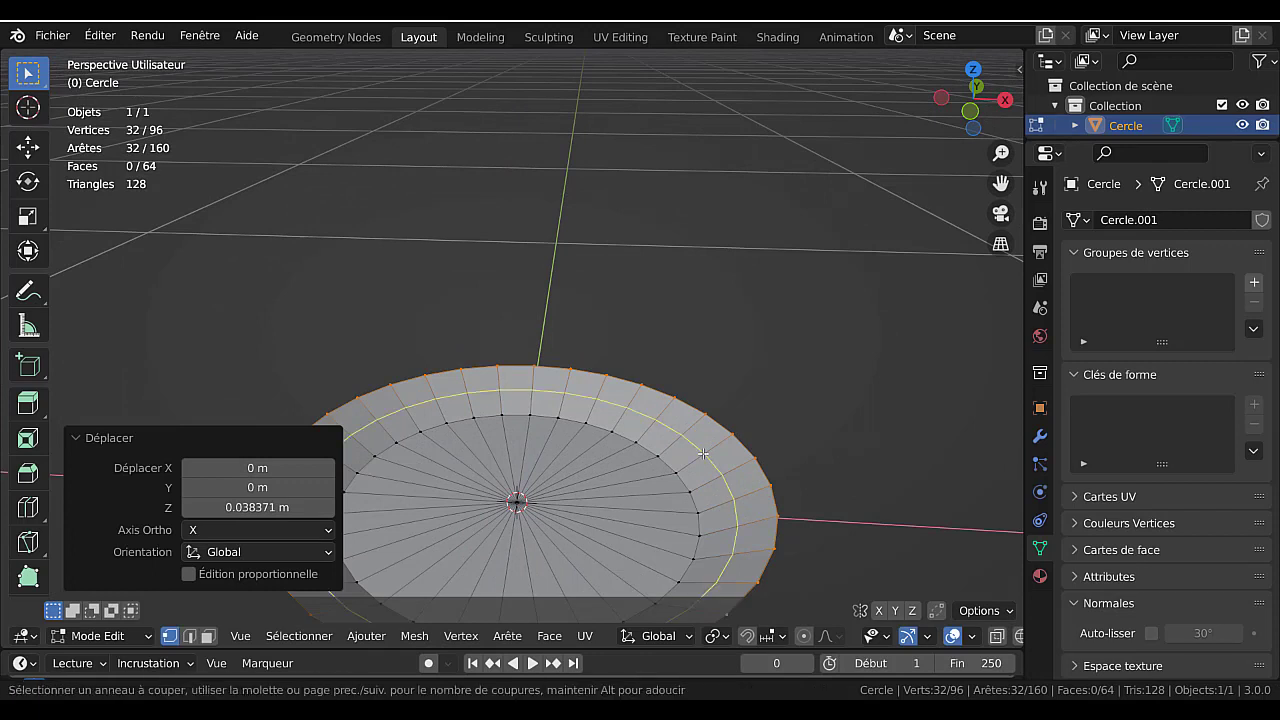
left_click(703, 453)
right_click(703, 453)
middle_click_drag(816, 417, 846, 437)
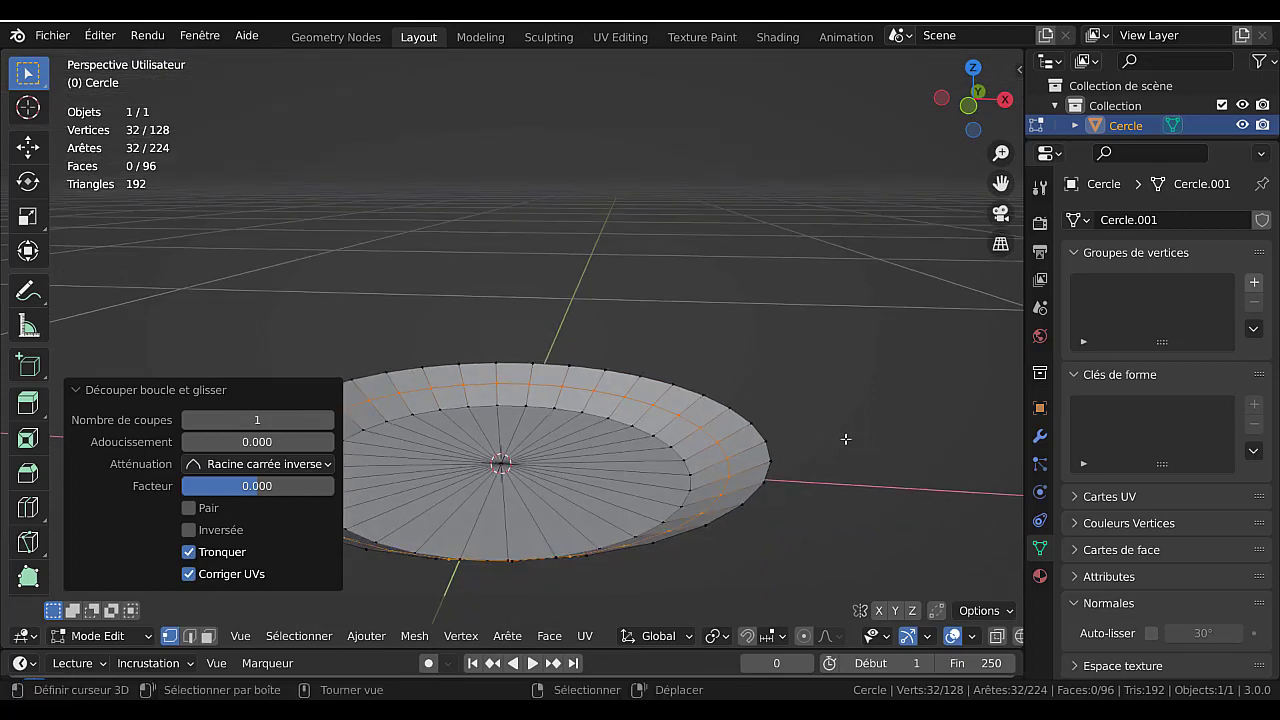
key("g")
key("z")
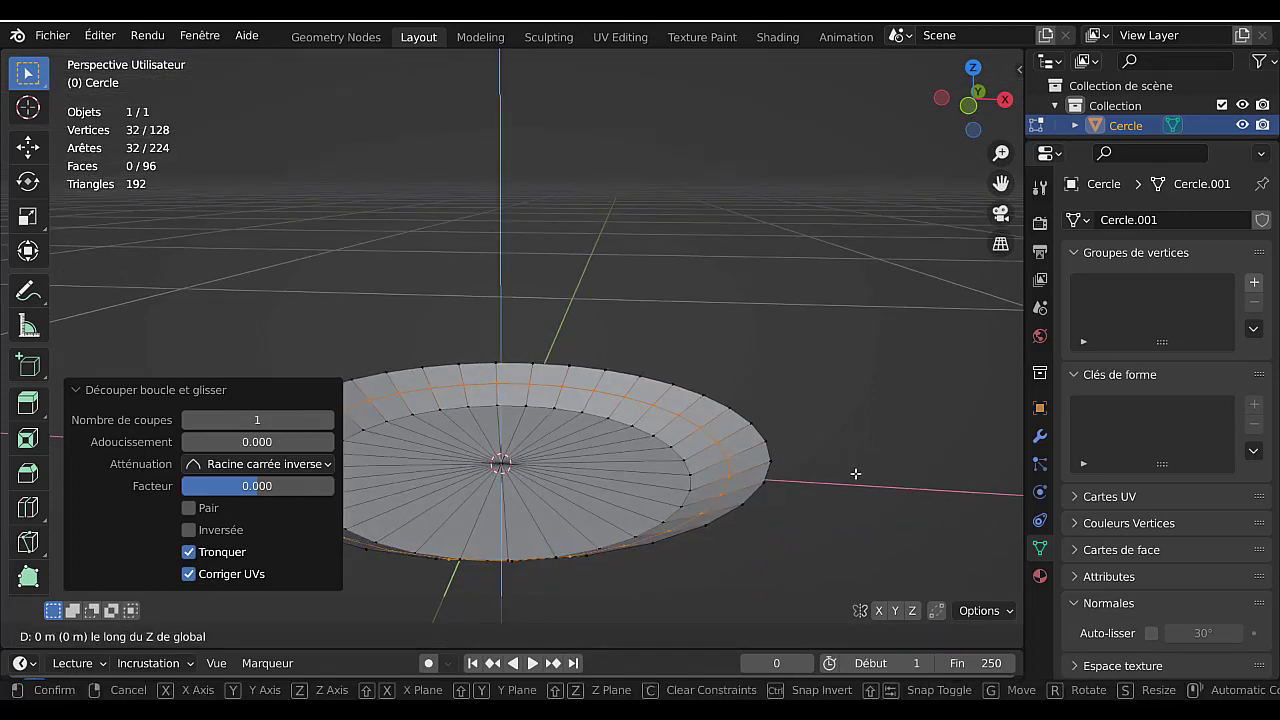
left_click(866, 510)
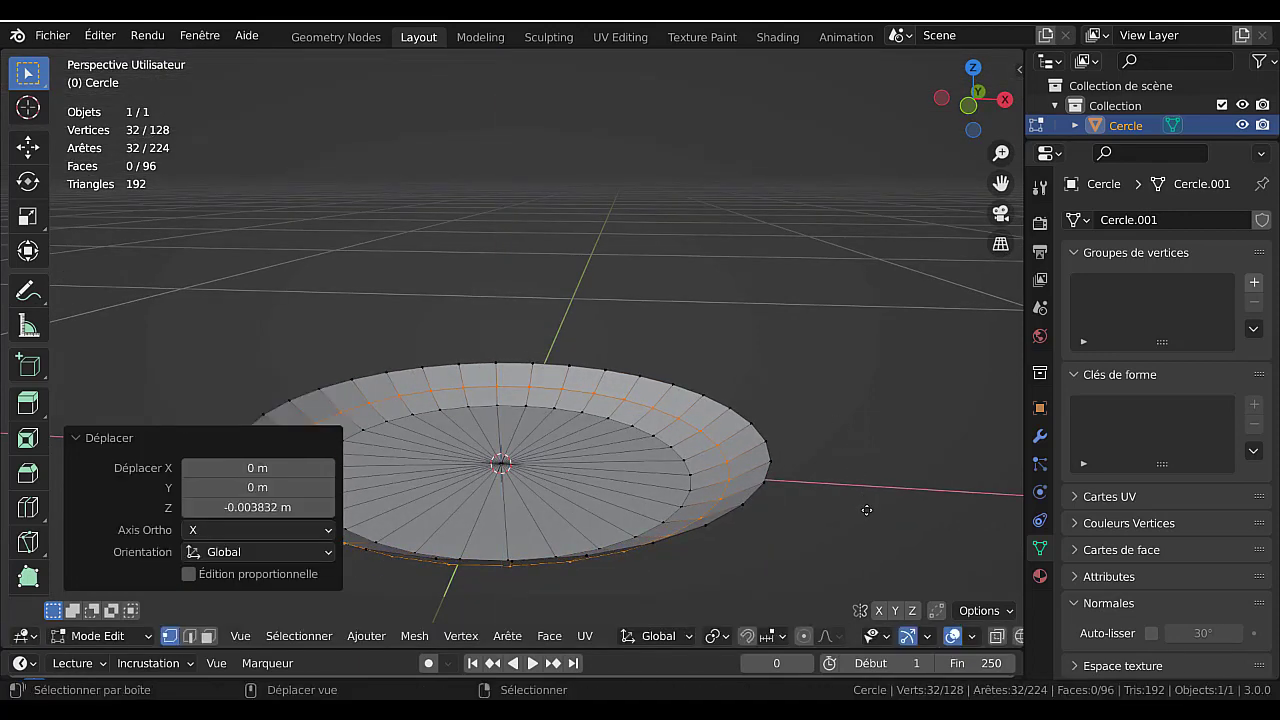
- Shade the plate smooth in Object Mode and enable Auto Smooth at 30°
key("Tab")
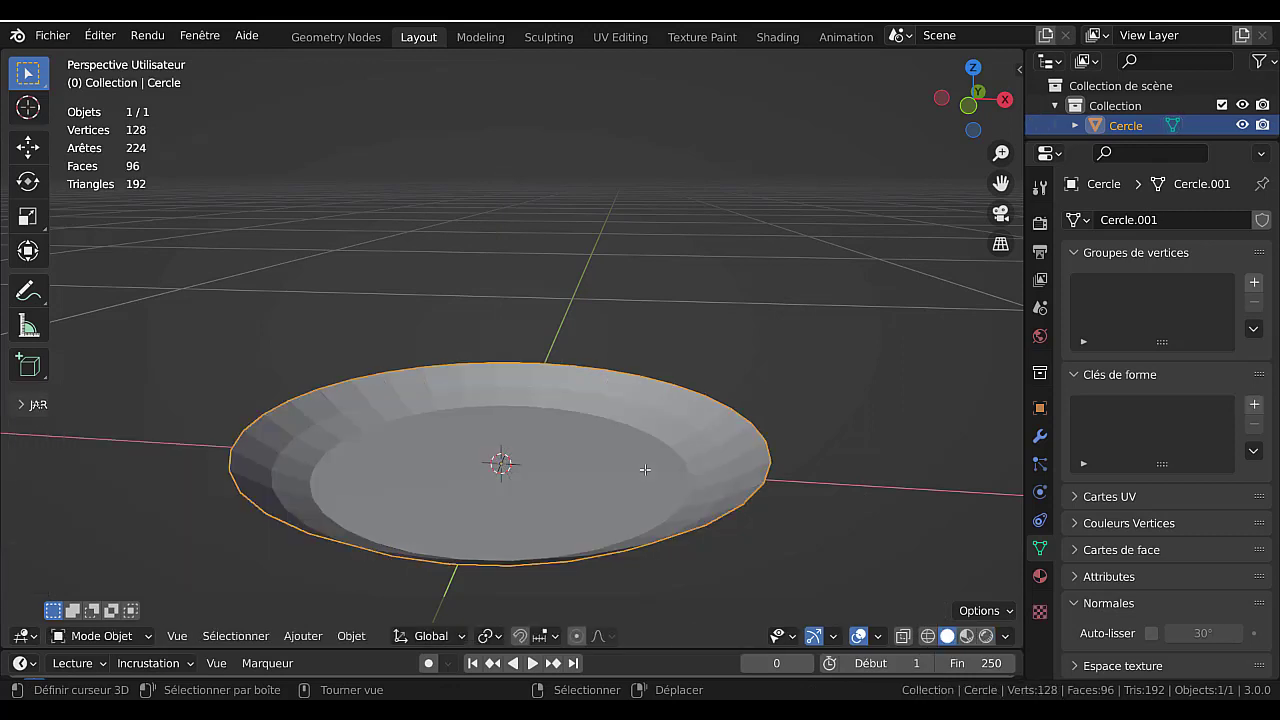
key("Tab")
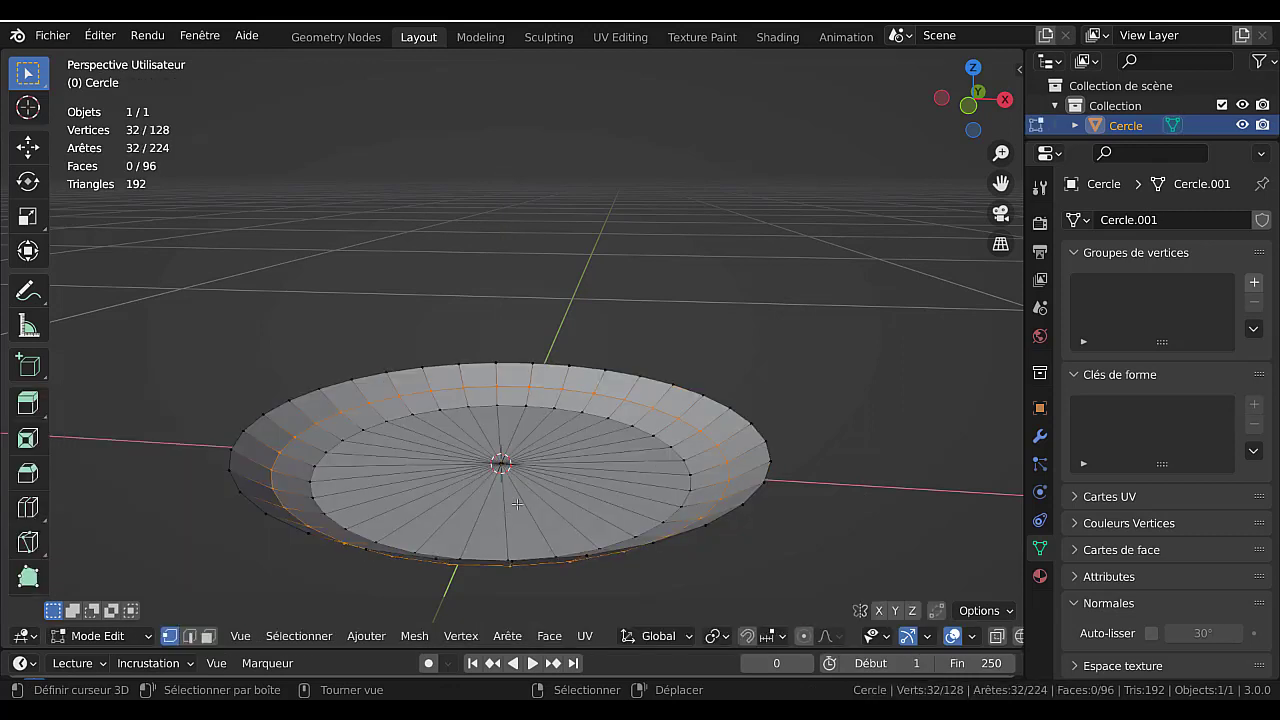
middle_click_drag(629, 520, 629, 475)
key("Tab")
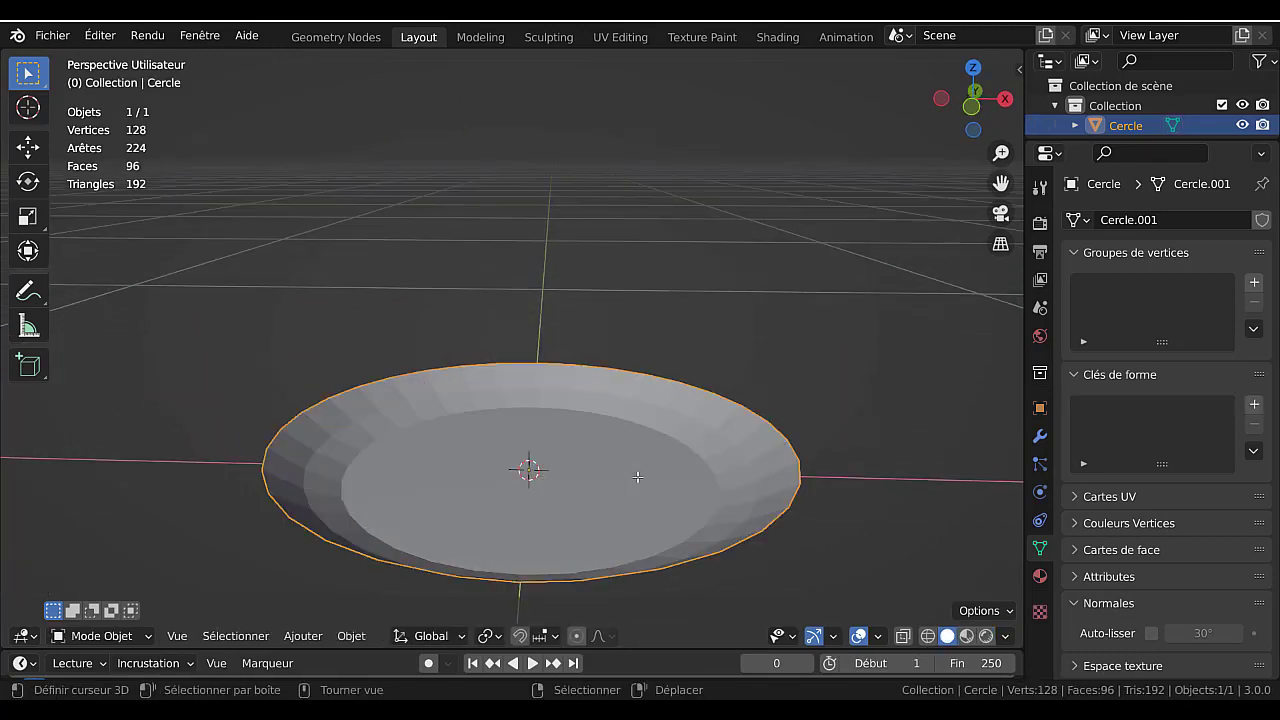
key("Tab")
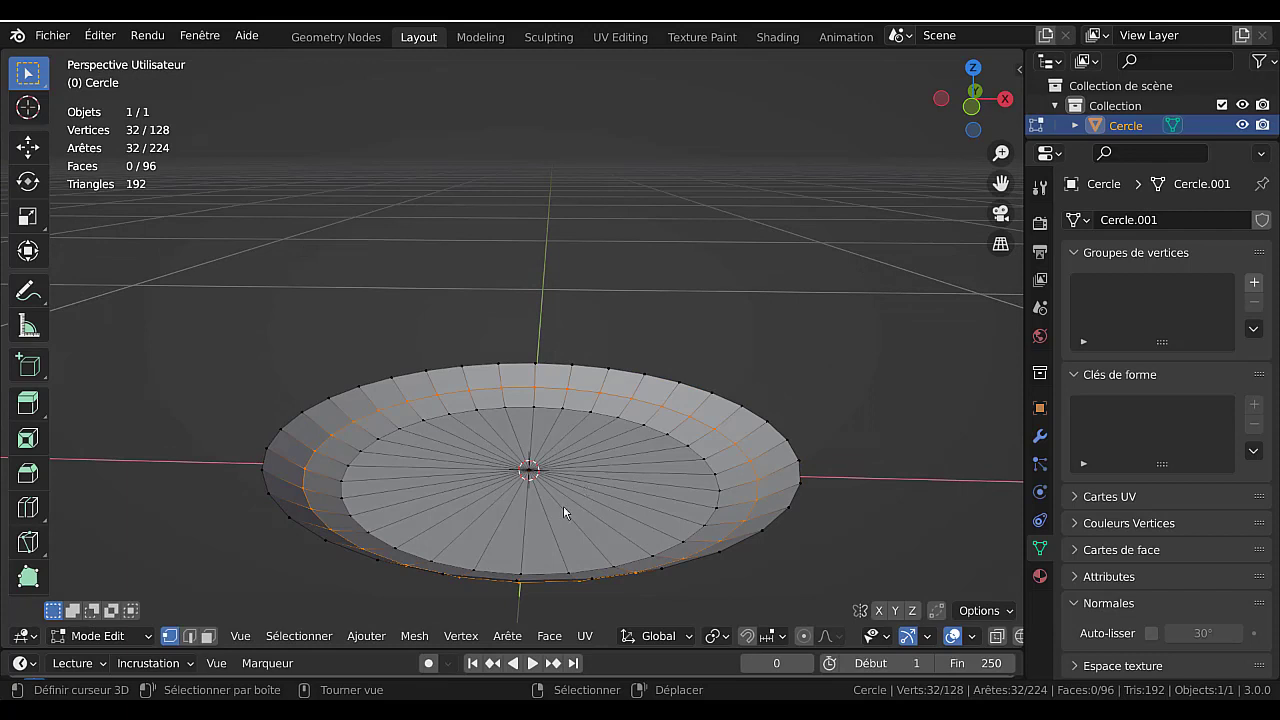
key("Tab")
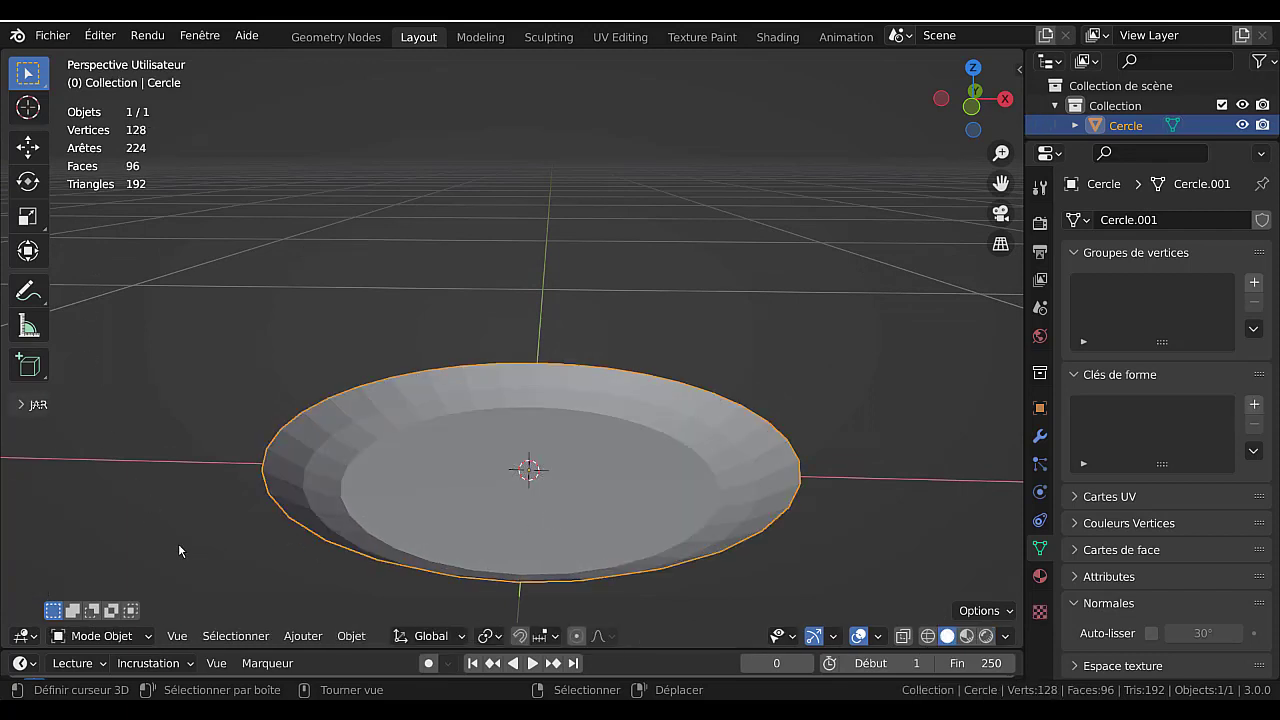
left_click(303, 637)
mouse_move(350, 638)
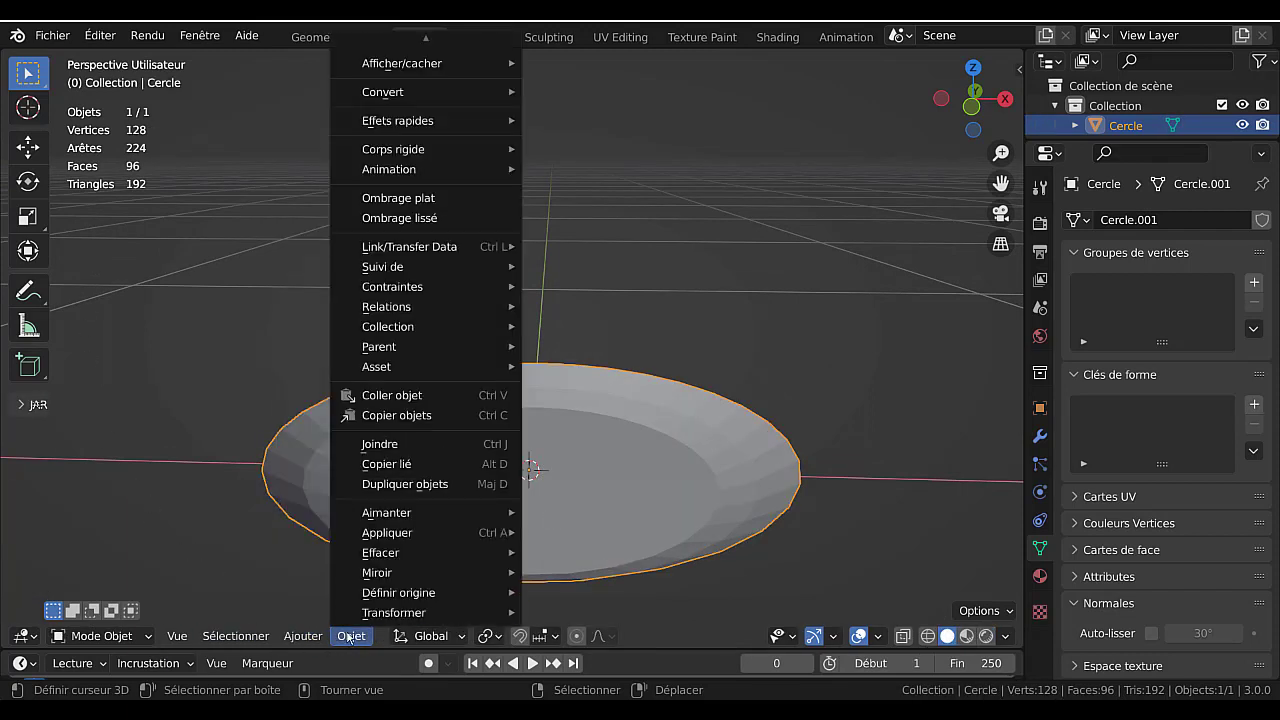
left_click(390, 219)
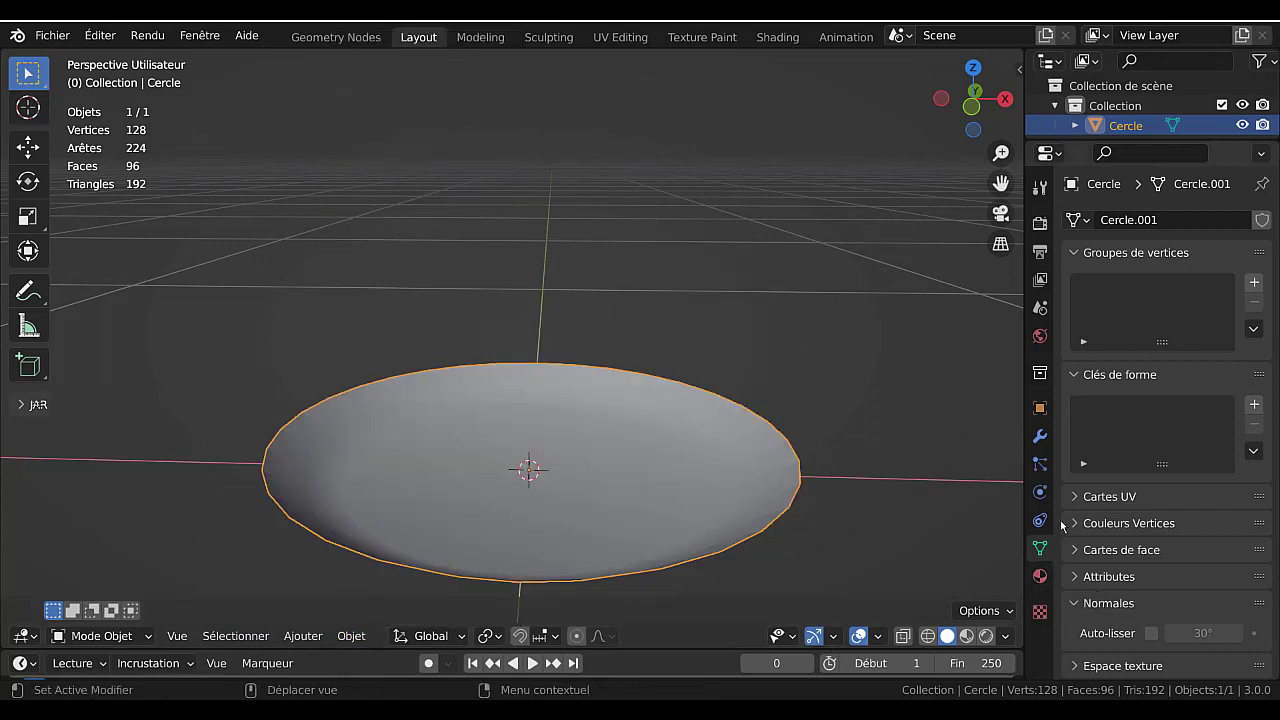
scroll(1088, 590, "down", 2)
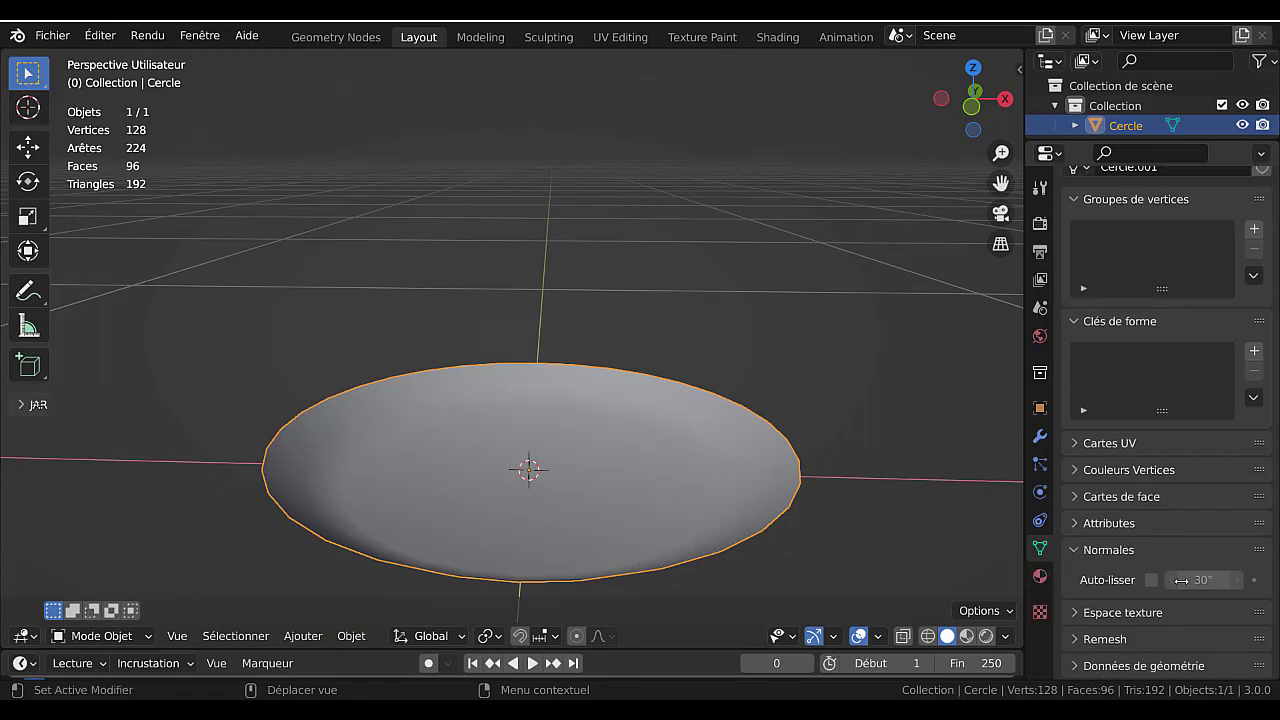
left_click(1152, 581)
- Mark the edge loop around the plate's flat bottom as sharp in Edit Mode, then return to Object Mode
key("Tab")
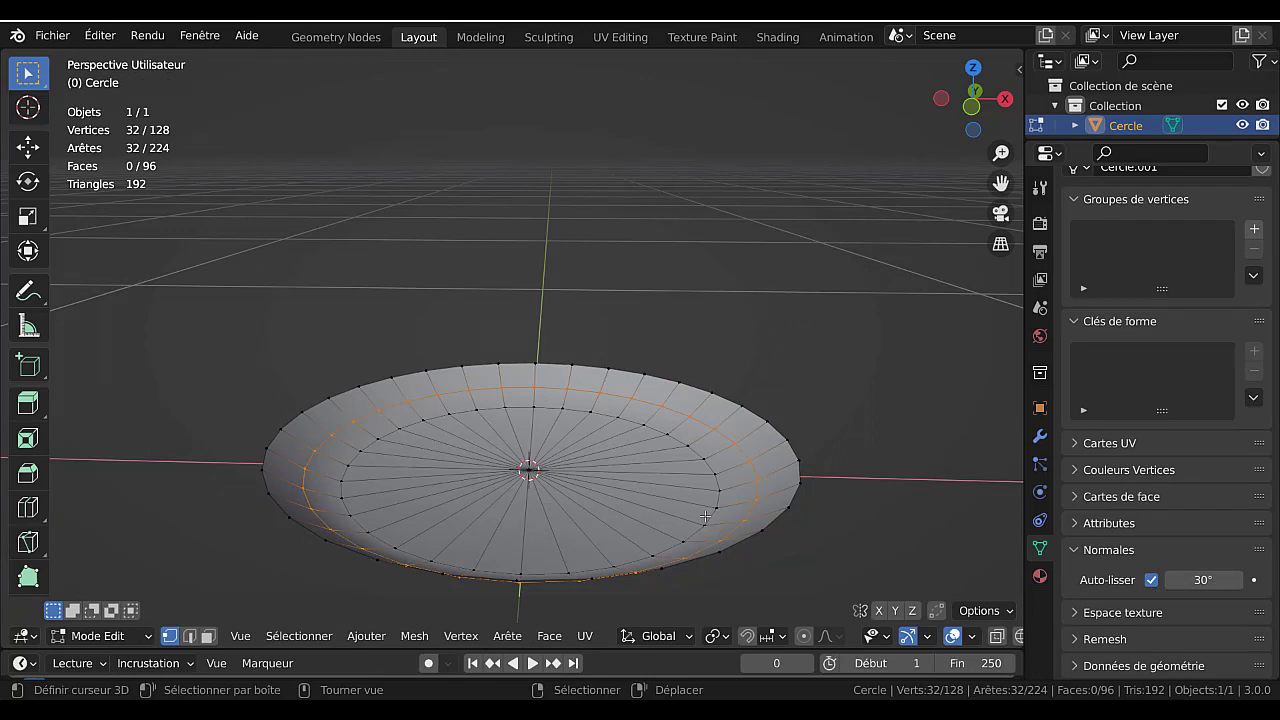
scroll(705, 516, "up", 2)
scroll(723, 496, "down", 3)
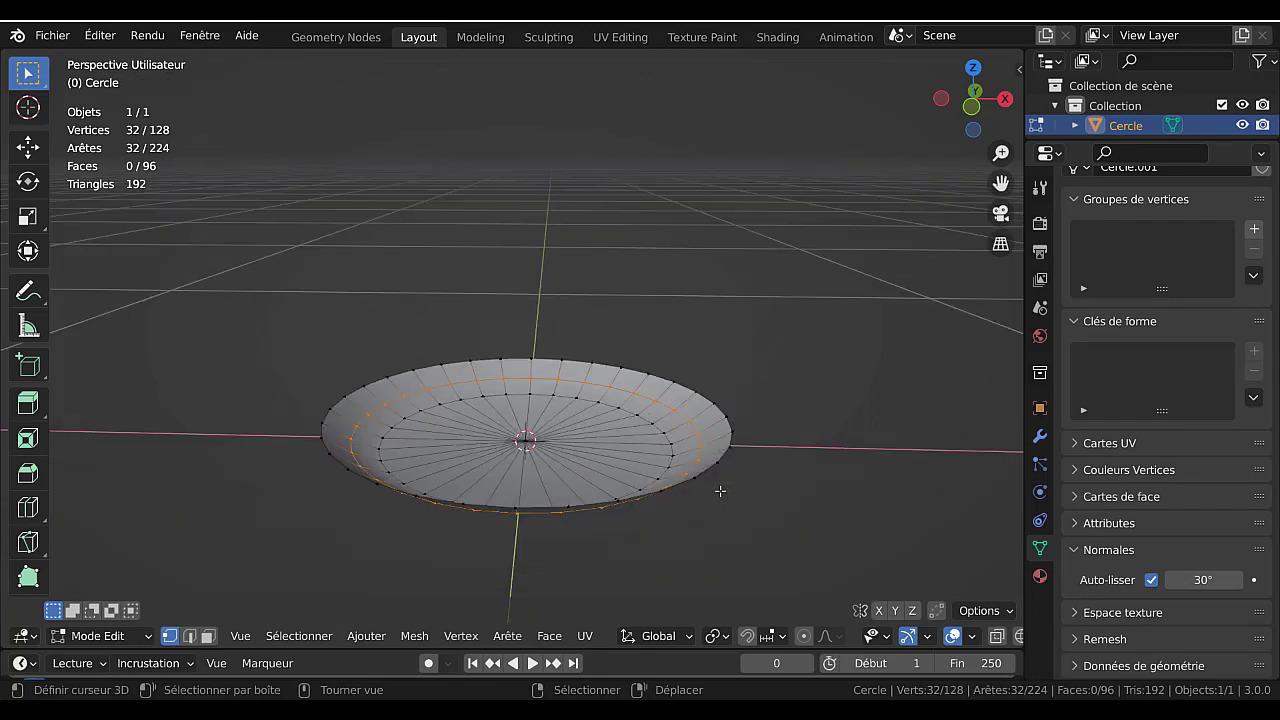
scroll(675, 463, "up", 2)
key("alt")
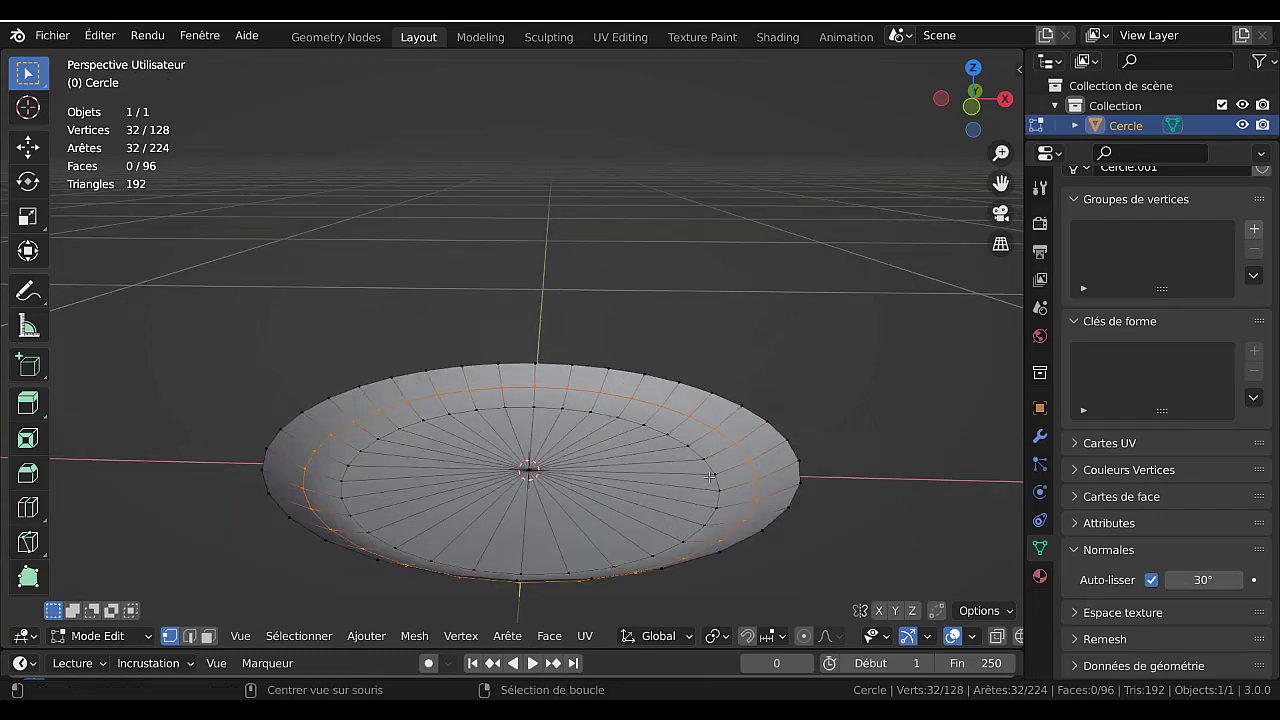
left_click(716, 484, "alt")
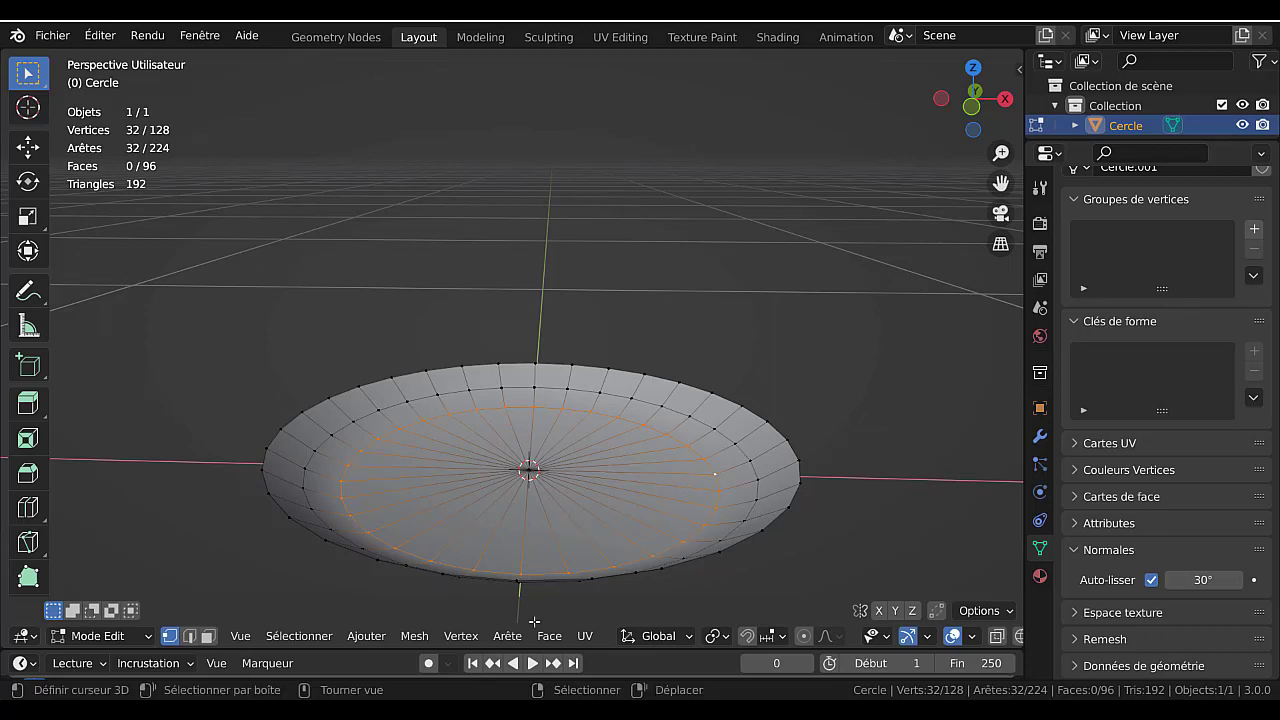
left_click(507, 636)
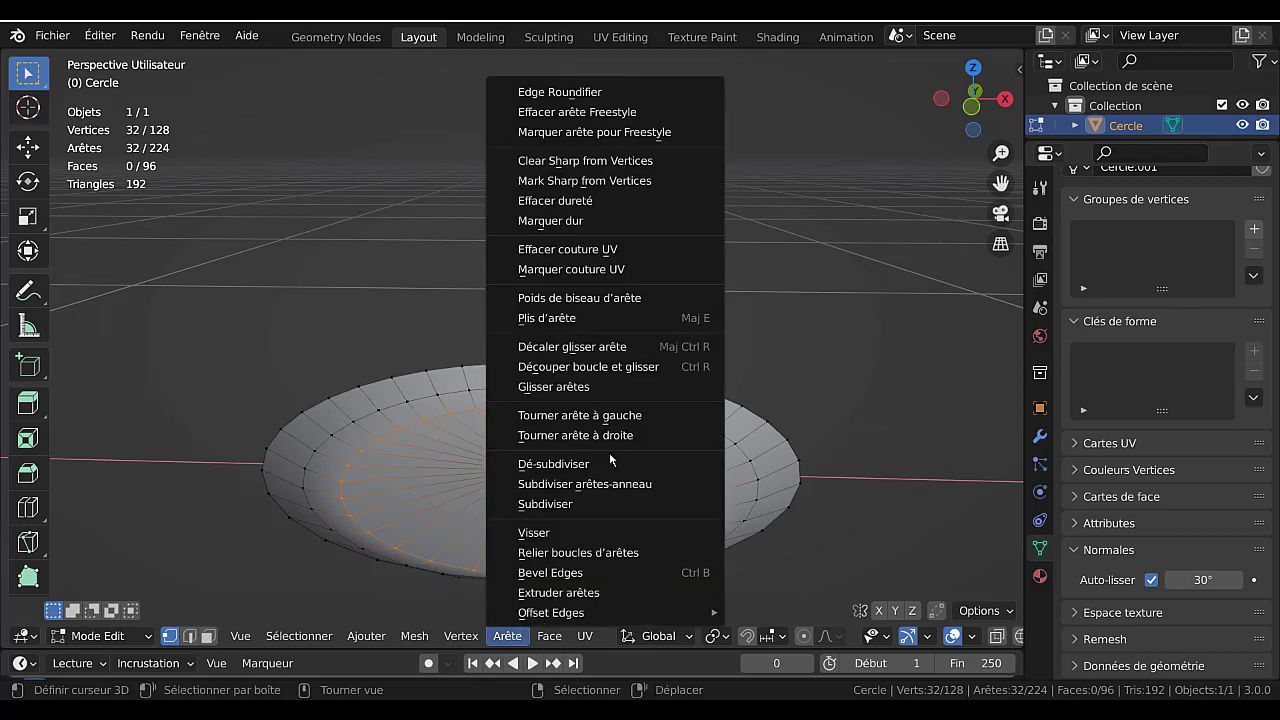
left_click(561, 222)
key("Tab")
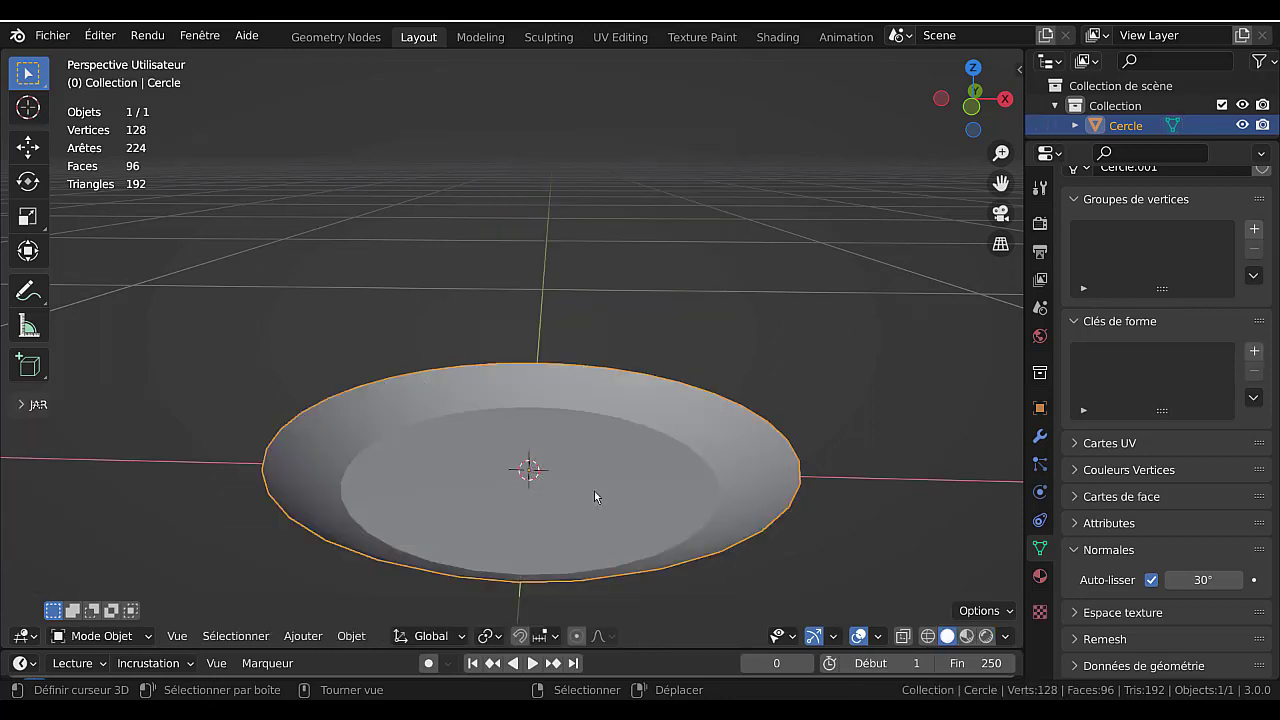
- Select the plate's whole mesh and solidify its faces with a 0.03 m thickness, then return to Object Mode
scroll(595, 490, "down", 2)
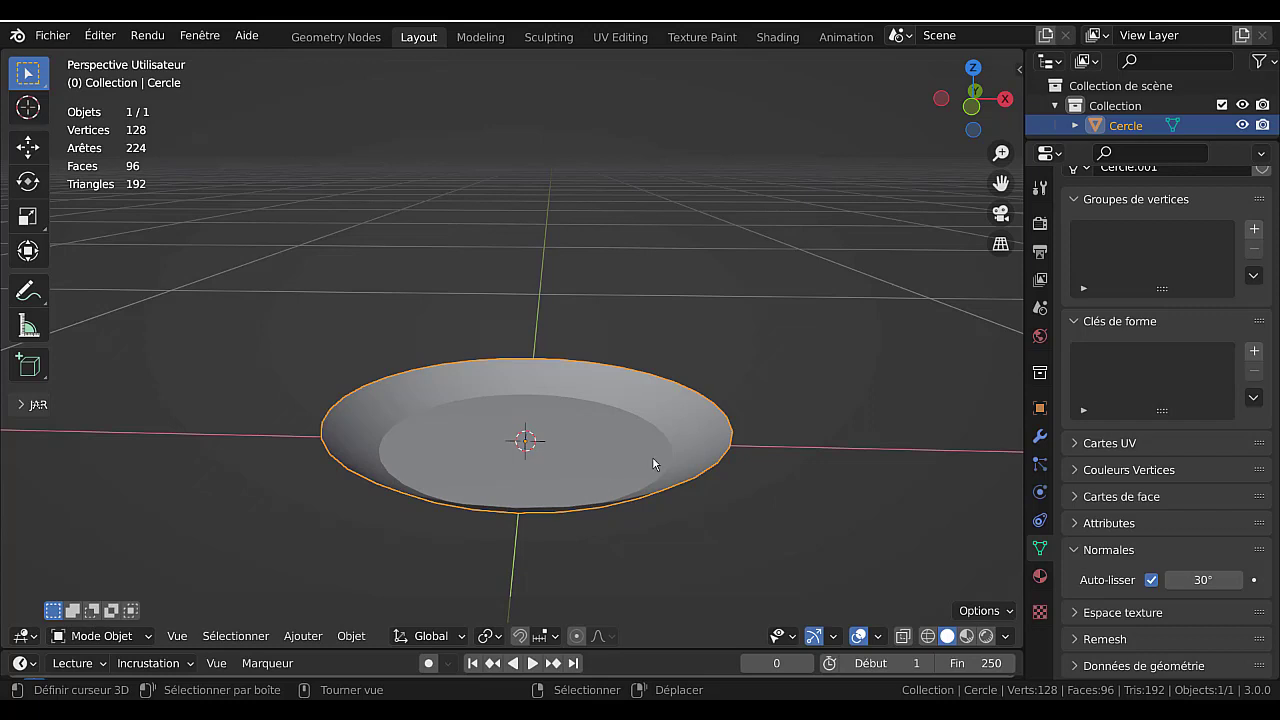
middle_click_drag(652, 456, 670, 437)
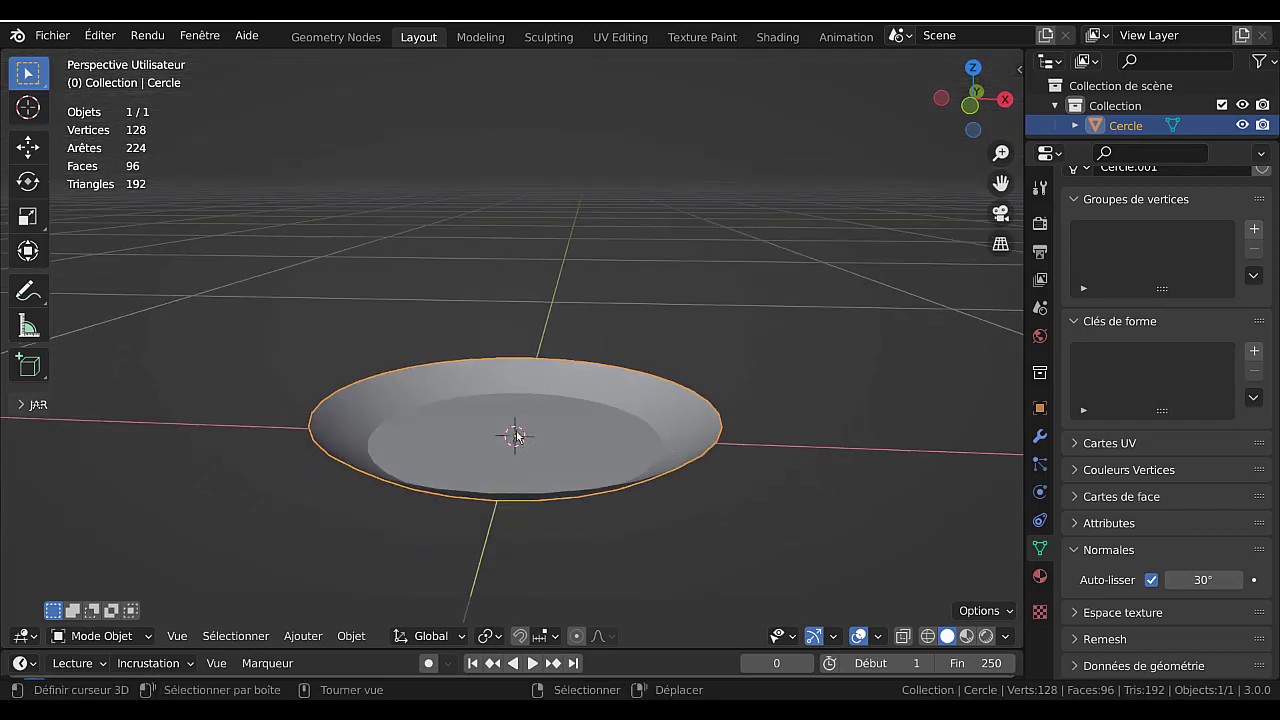
key("q")
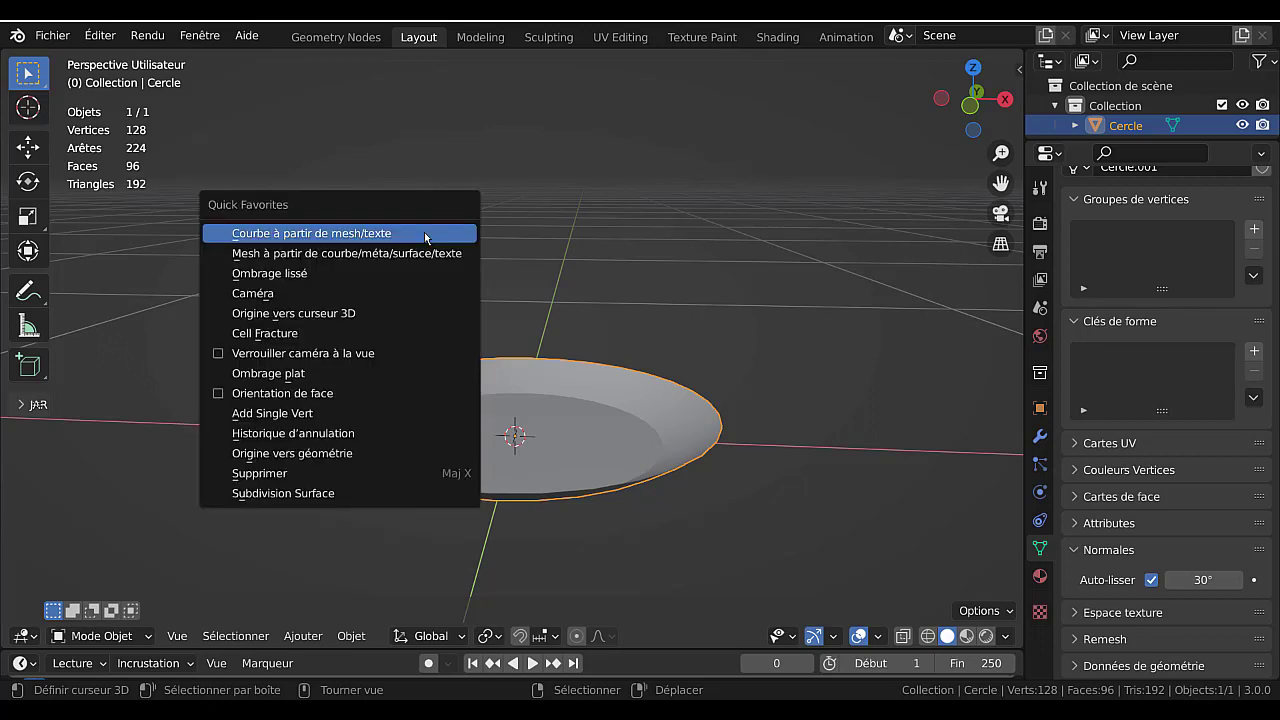
key("Tab")
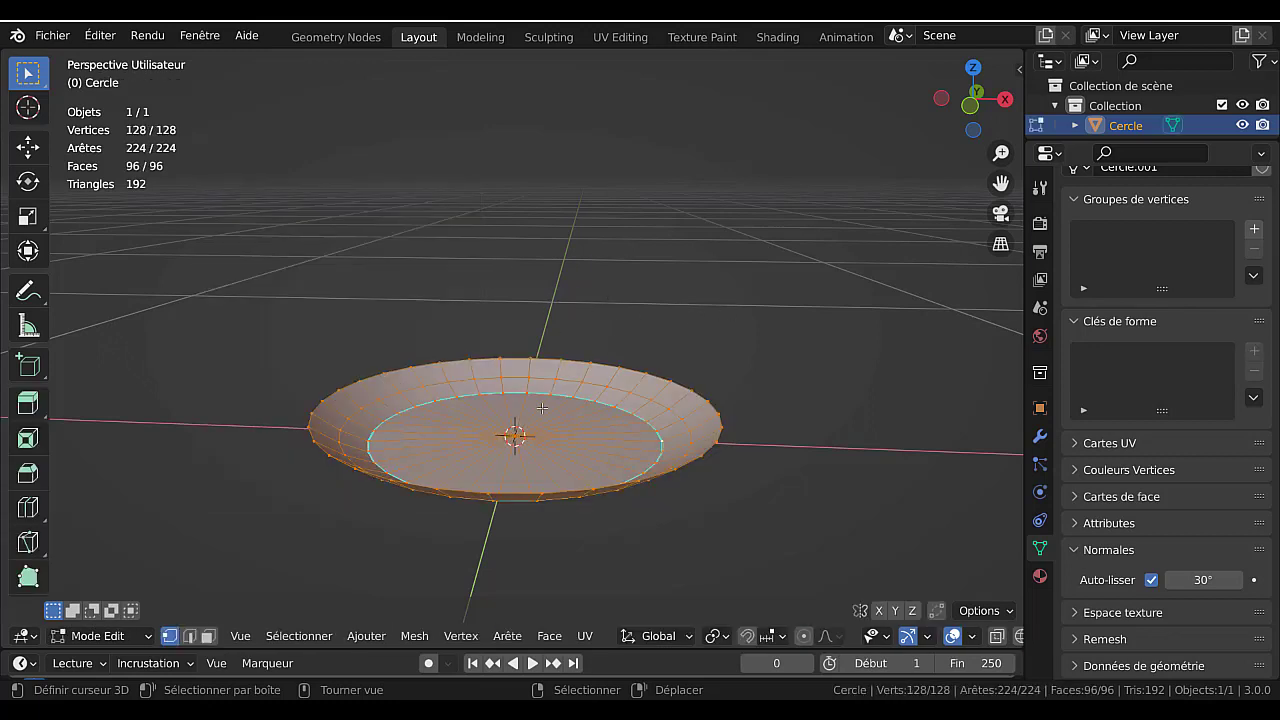
key("q")
mouse_move(463, 427)
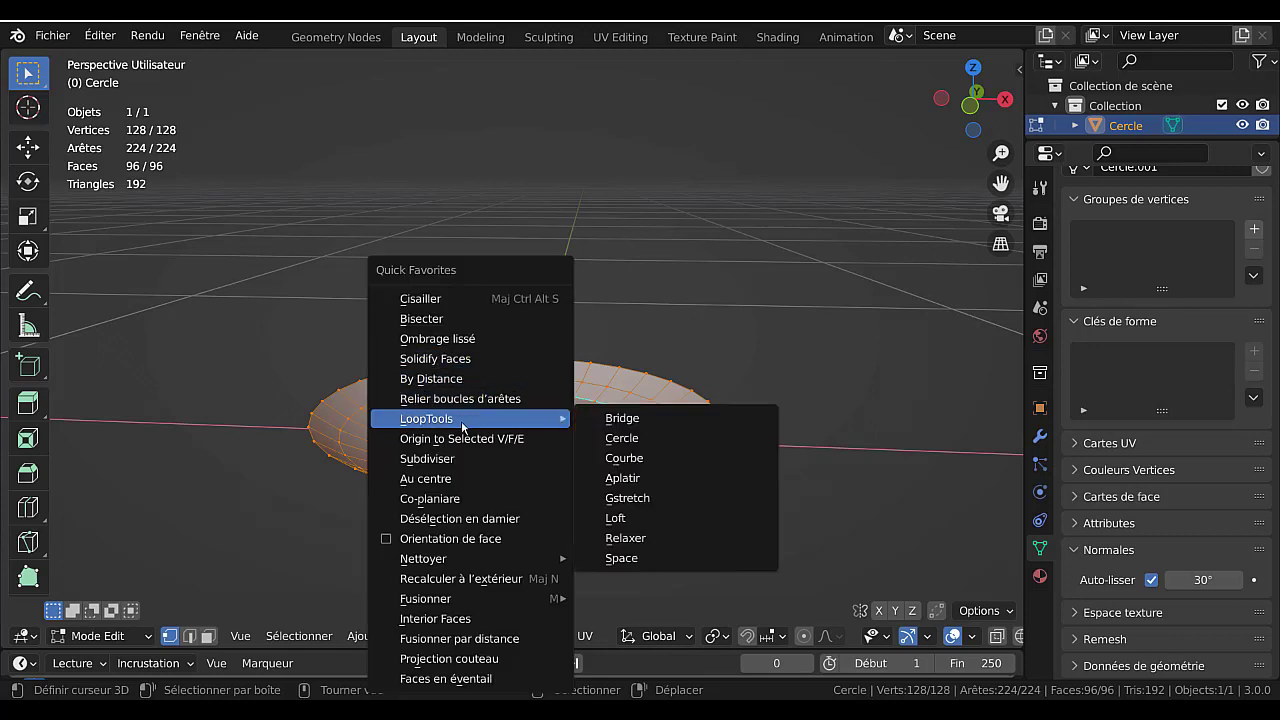
left_click(442, 359)
middle_click_drag(774, 540, 478, 575)
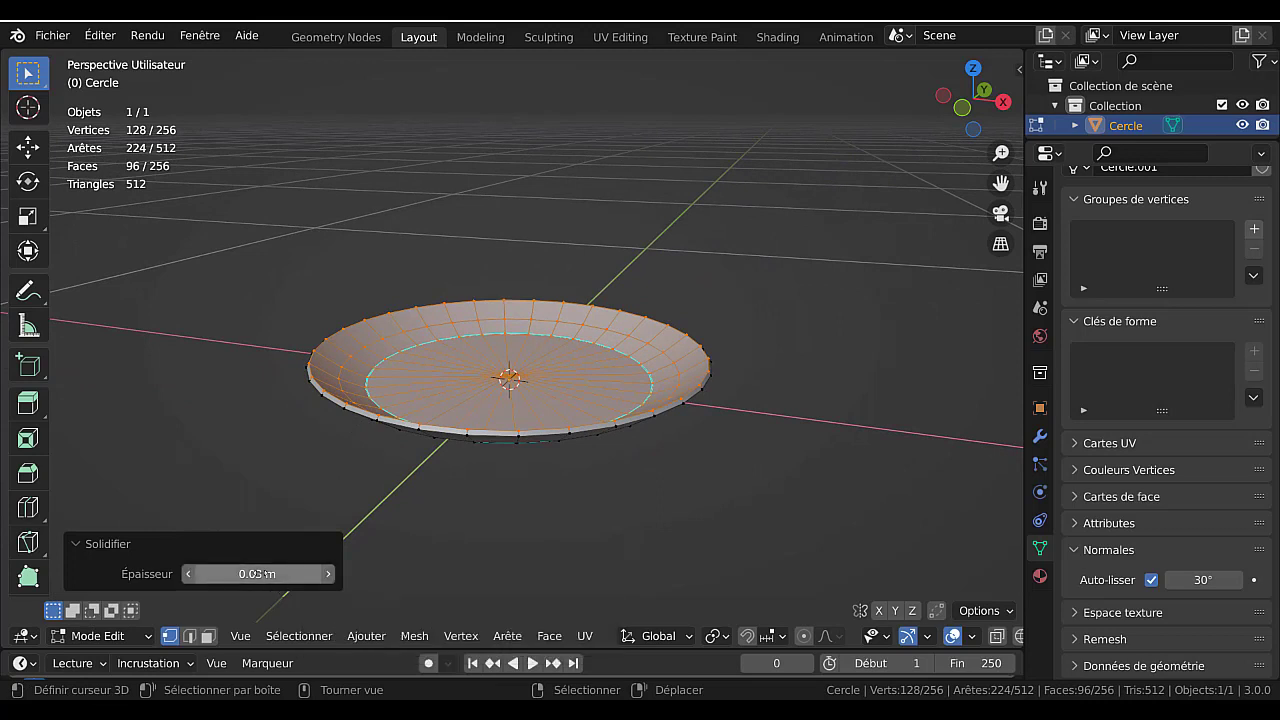
key("Tab")
scroll(515, 500, "up", 2)
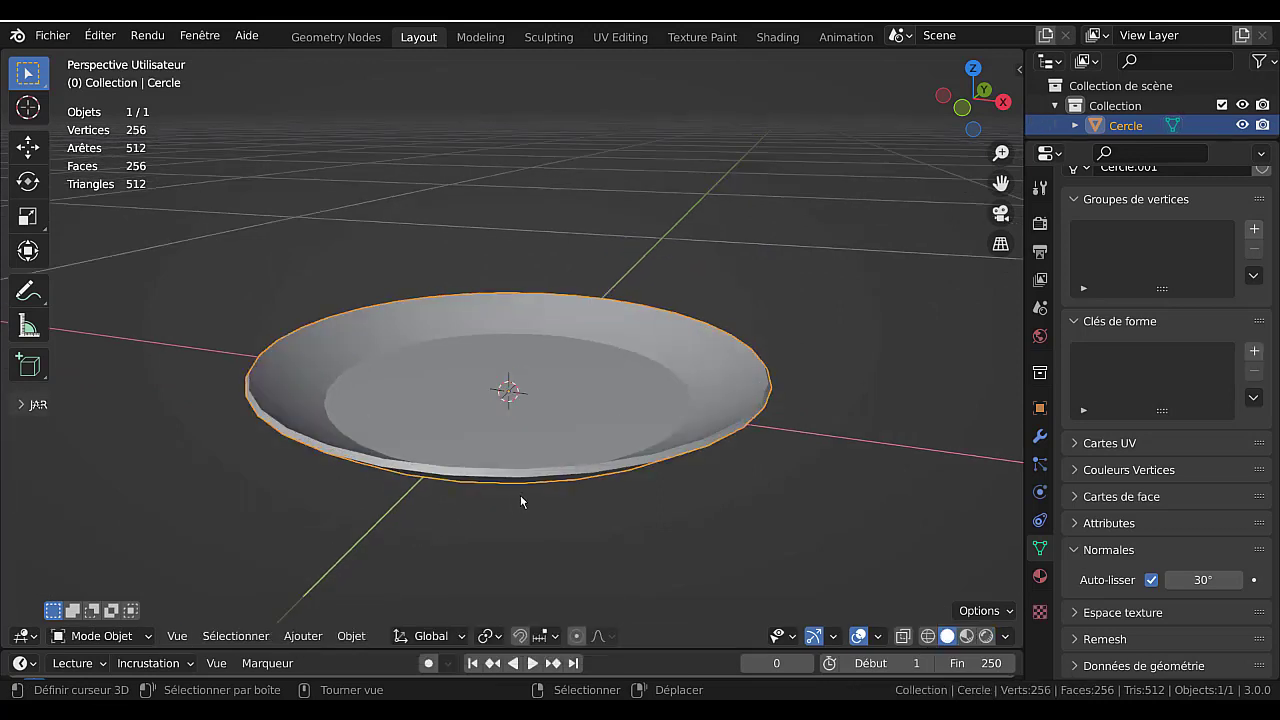
scroll(521, 501, "up", 2)
- Enter Edit Mode on the plate and switch to edge, vertex and finally face selection
key("Tab")
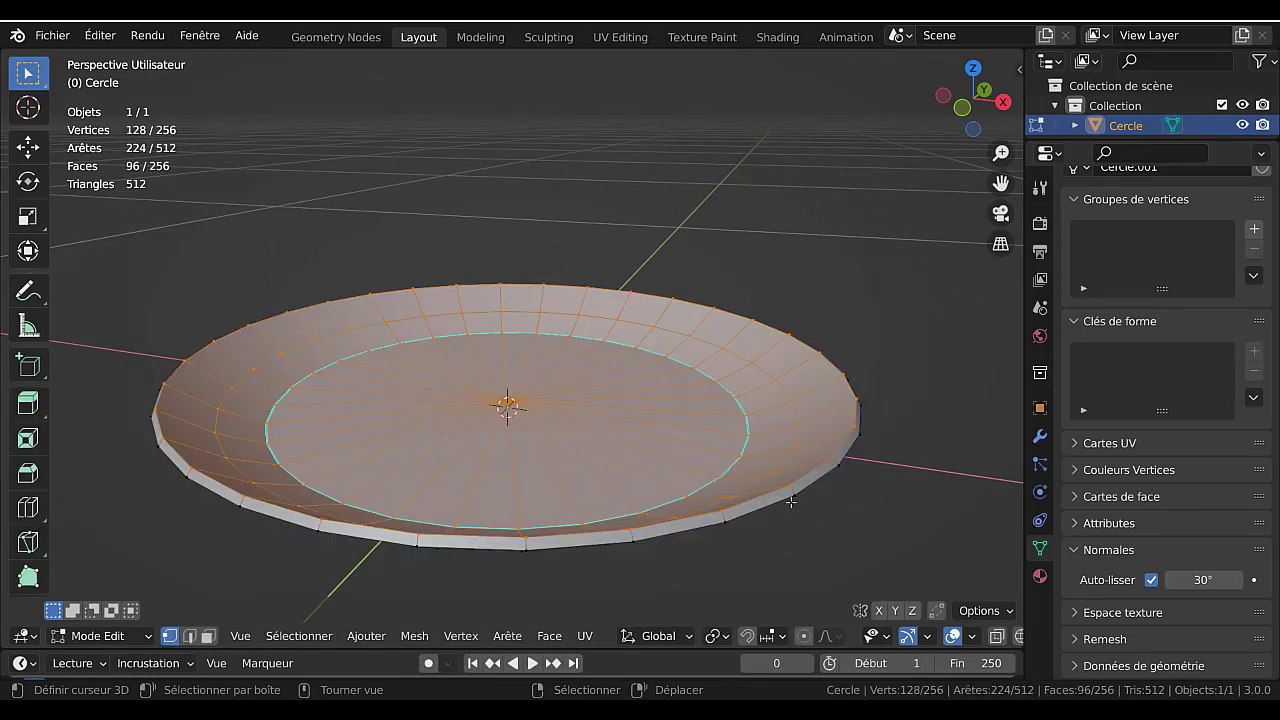
left_click(216, 663)
left_click(190, 640)
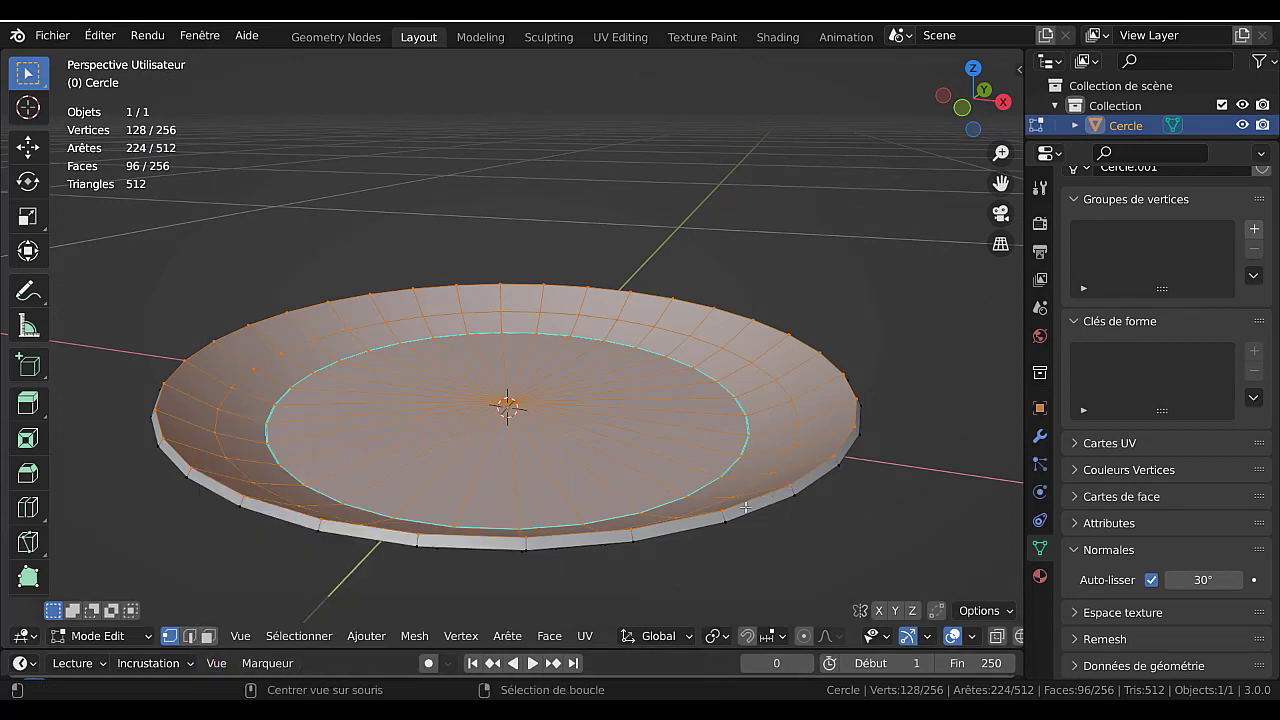
left_click(190, 640)
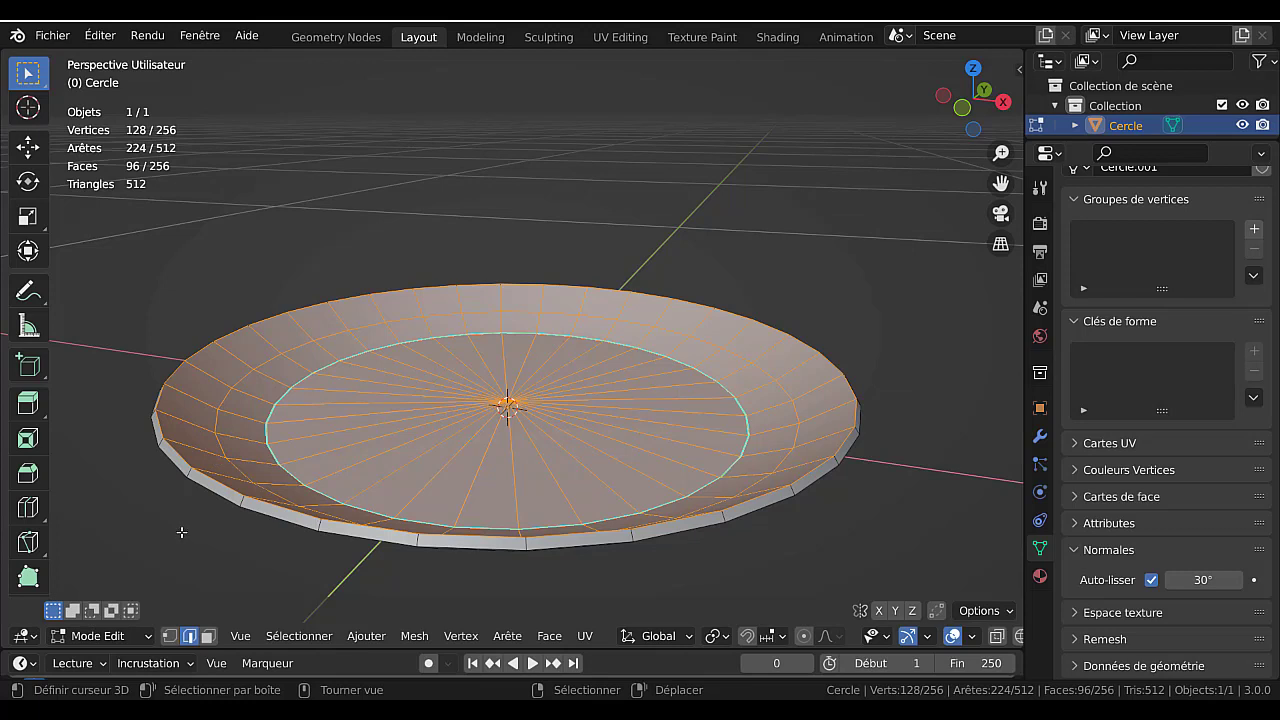
key("1")
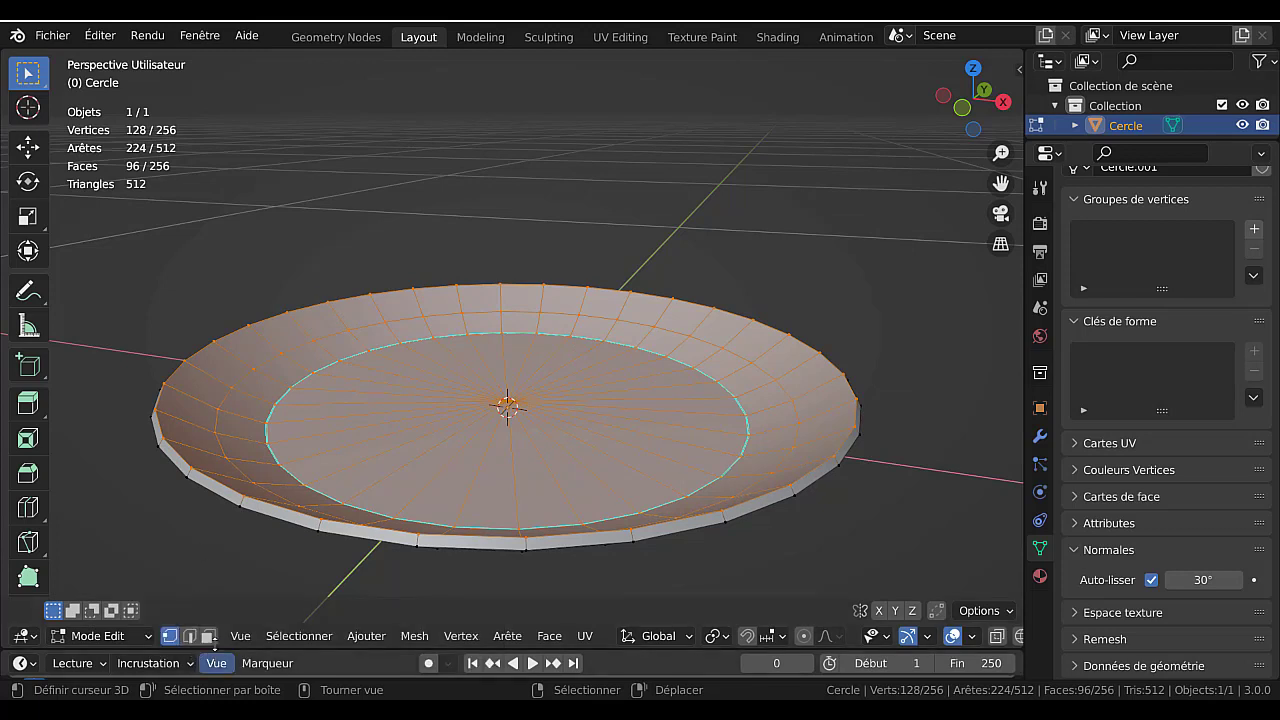
left_click(207, 636)
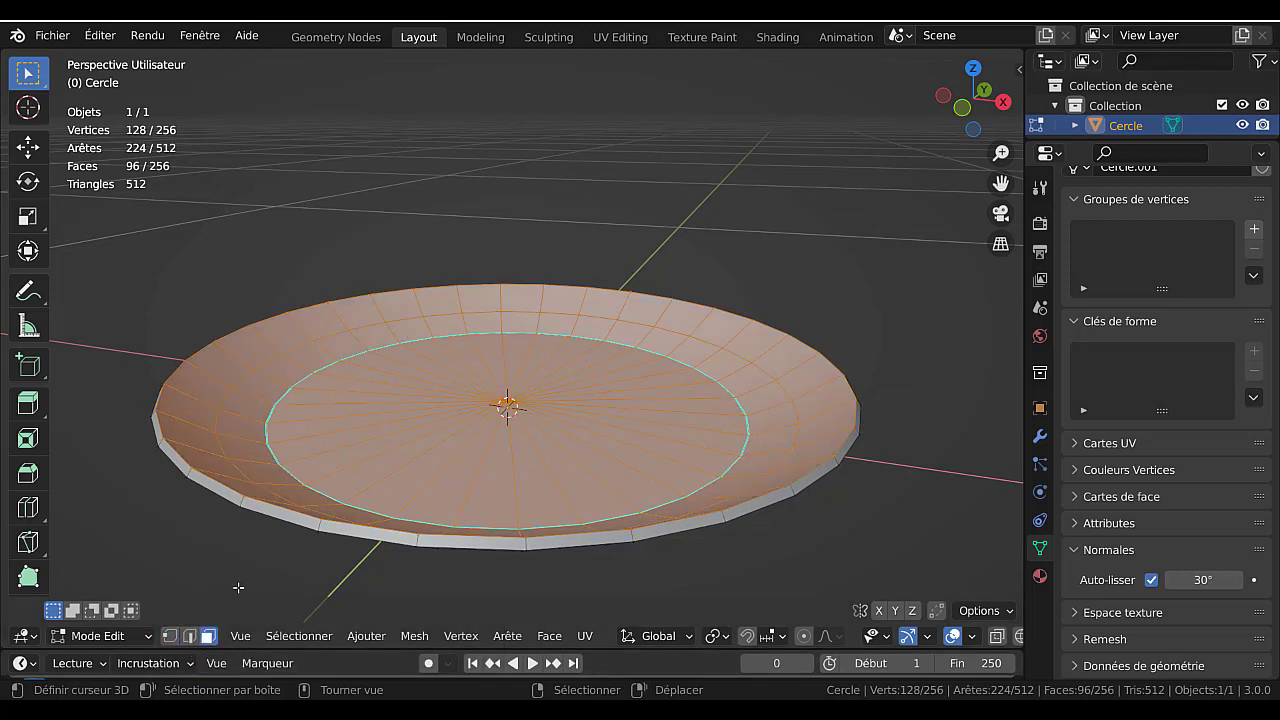
- Bevel the inner edge loop of the plate's outer rim about 0.016 m wide with 2 segments, then return to Object Mode
left_click(190, 637)
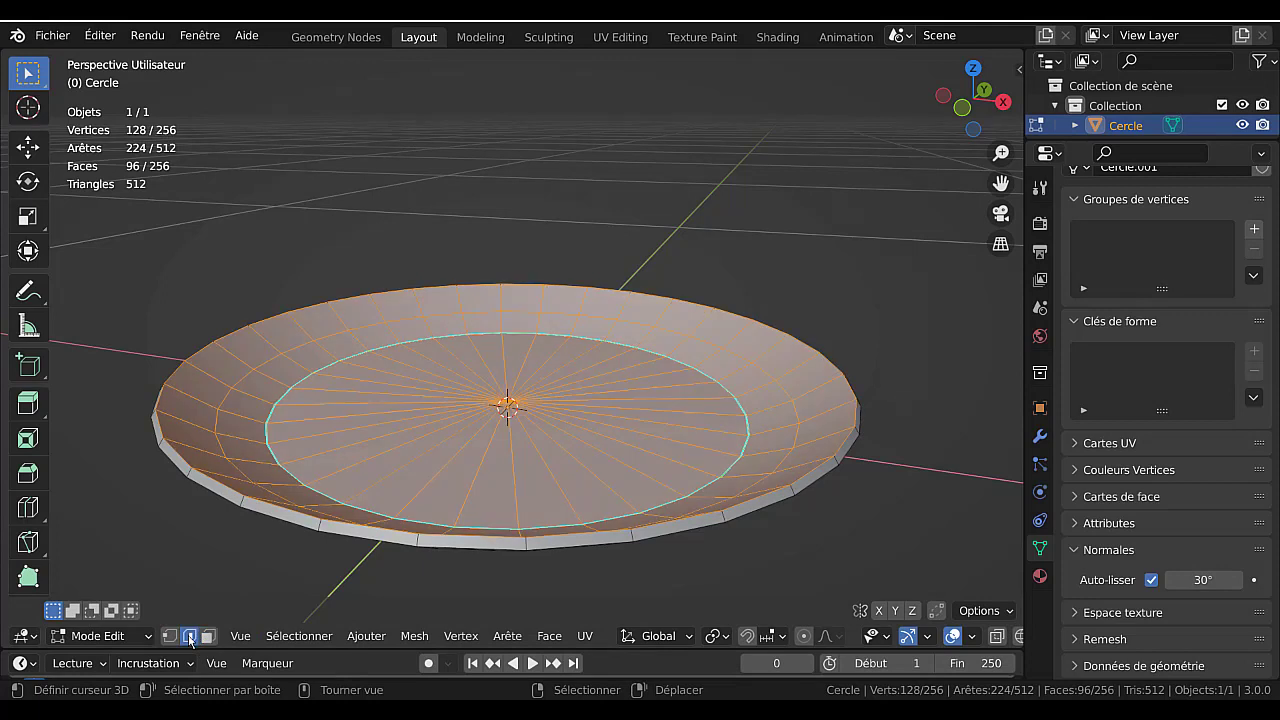
left_click(761, 498, "alt")
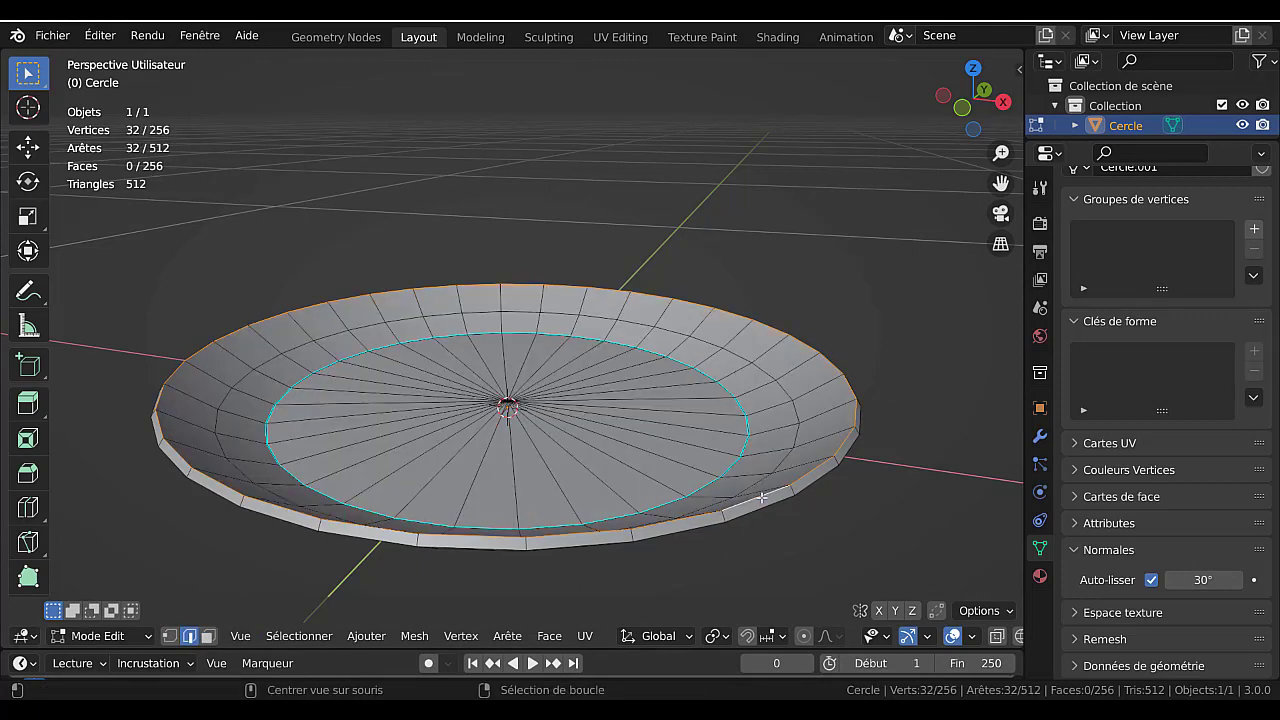
key("ctrl+b")
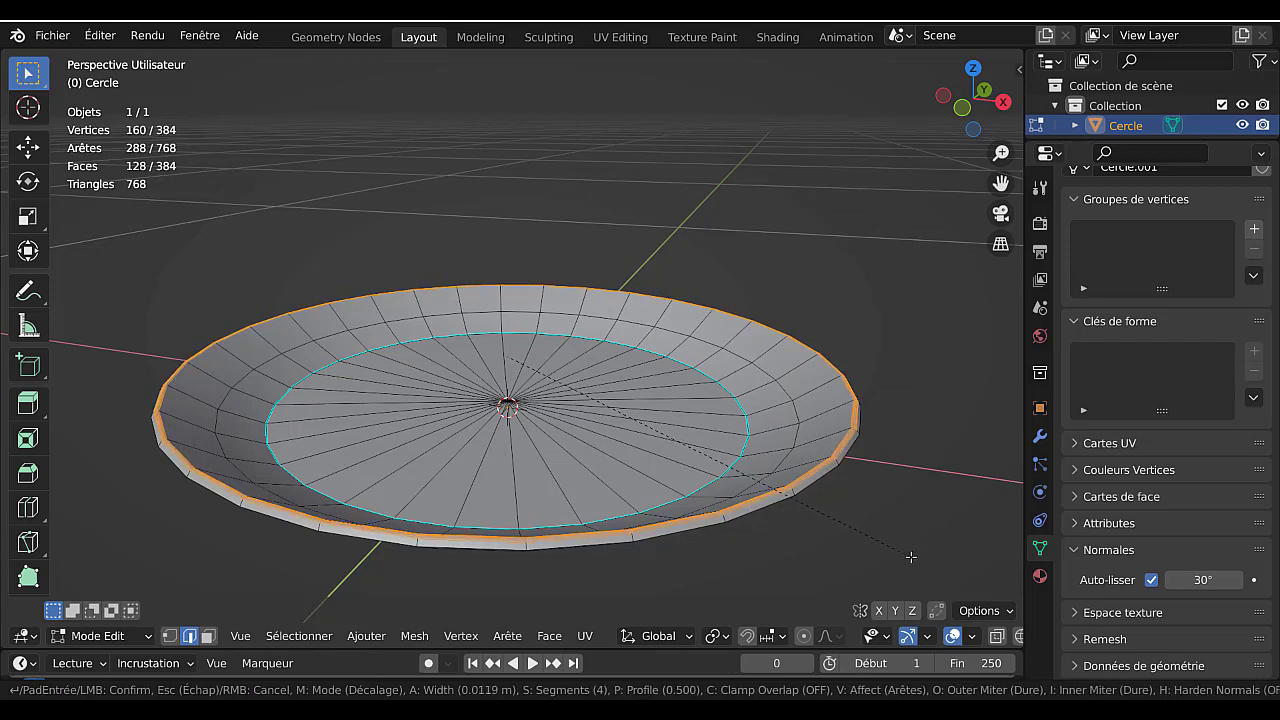
scroll(914, 564, "down", 3)
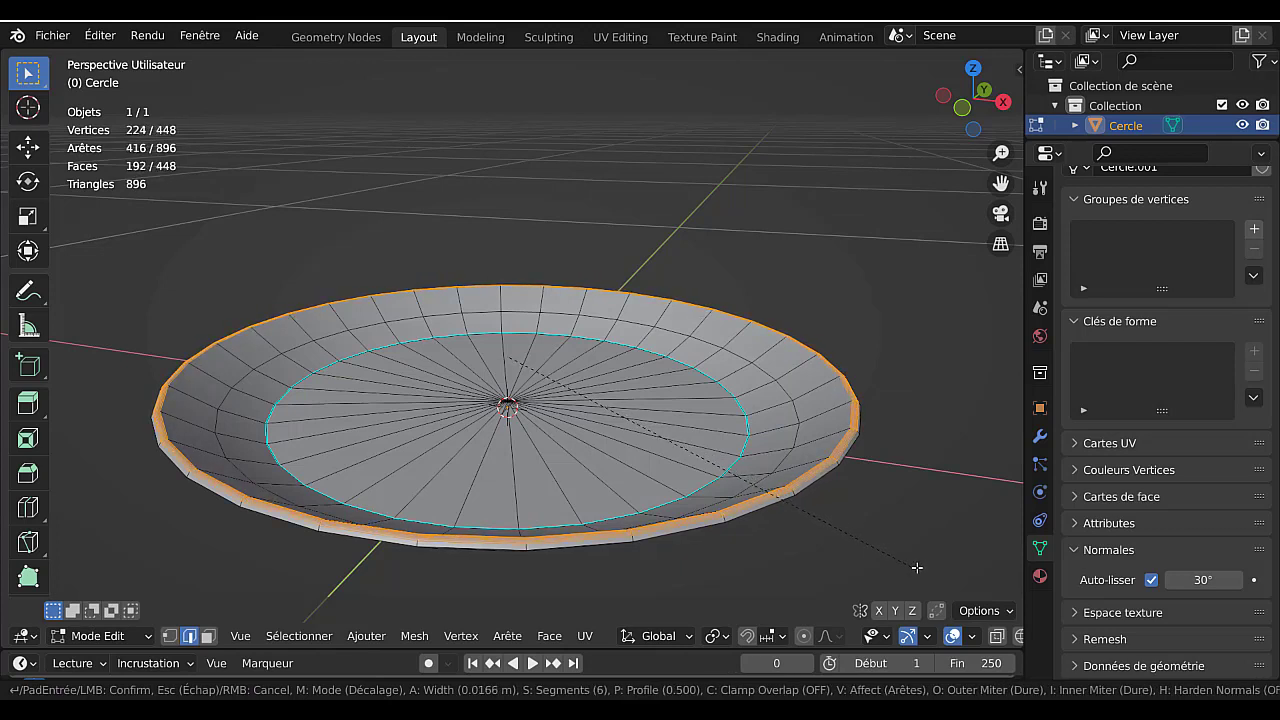
scroll(915, 565, "up", 1)
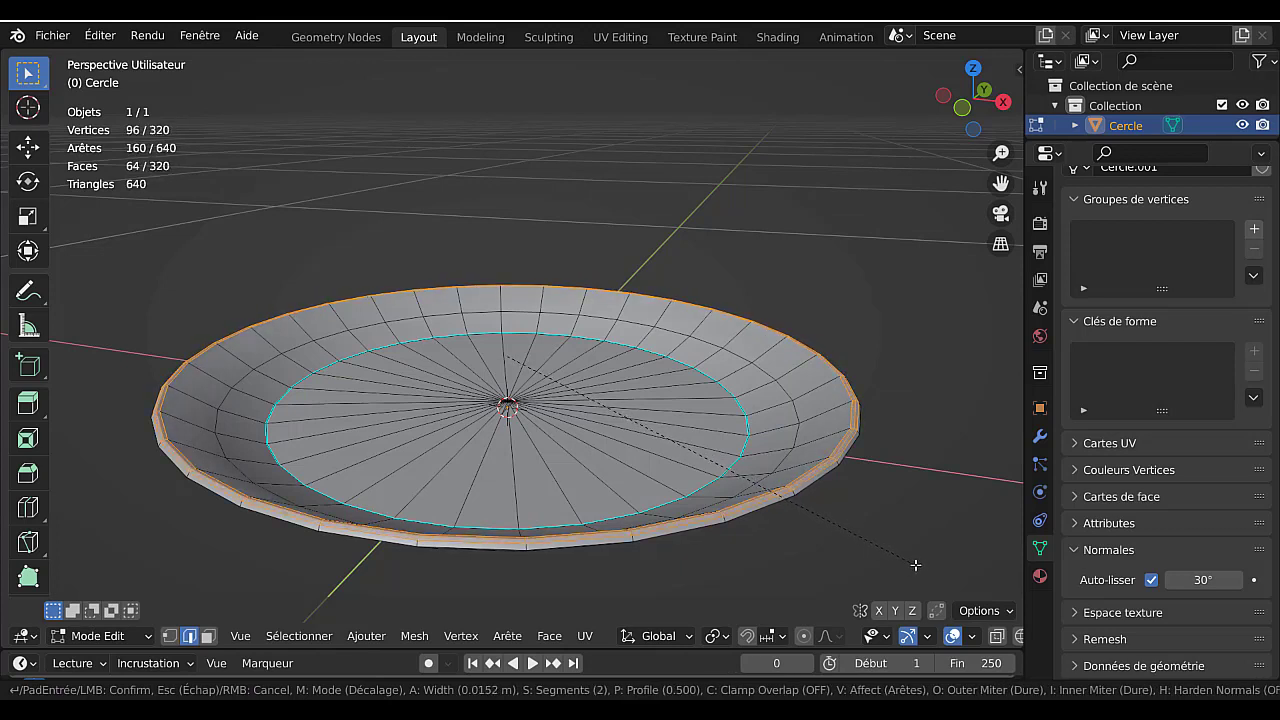
scroll(916, 565, "up", 1)
scroll(916, 566, "down", 1)
scroll(916, 567, "up", 1)
scroll(916, 567, "down", 1)
scroll(916, 567, "up", 2)
scroll(916, 567, "down", 2)
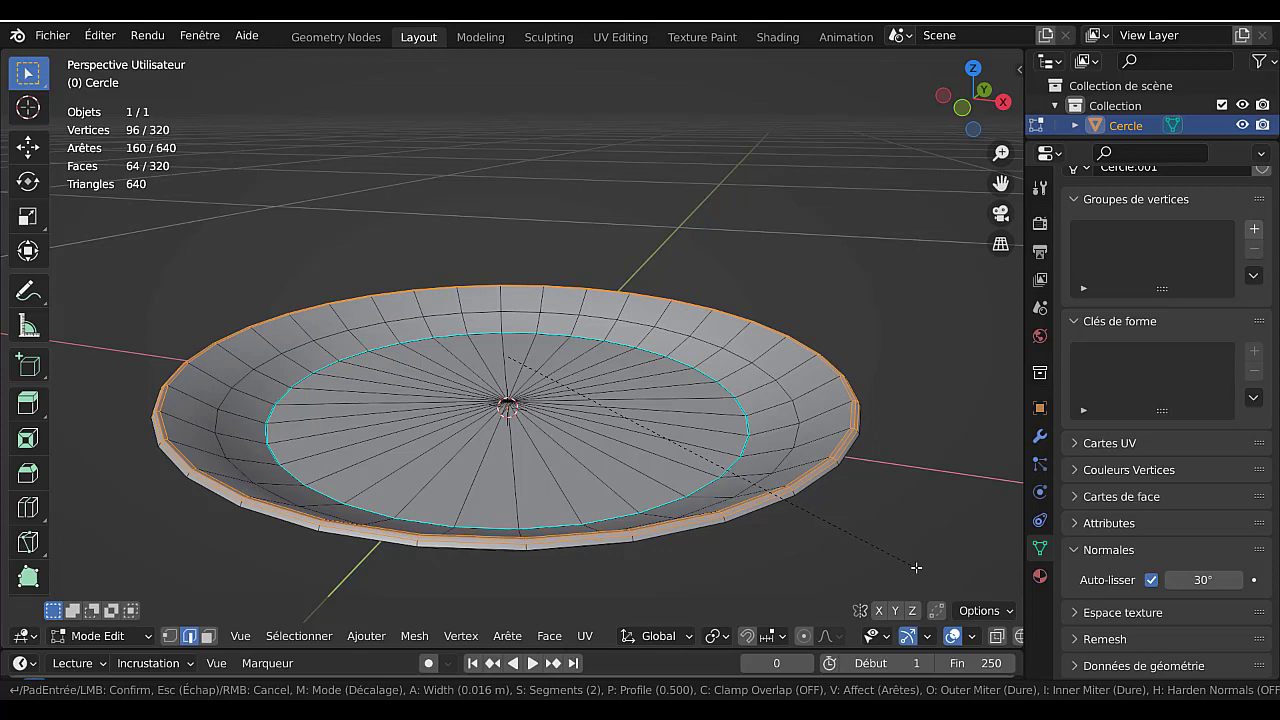
left_click(916, 567)
key("Tab")
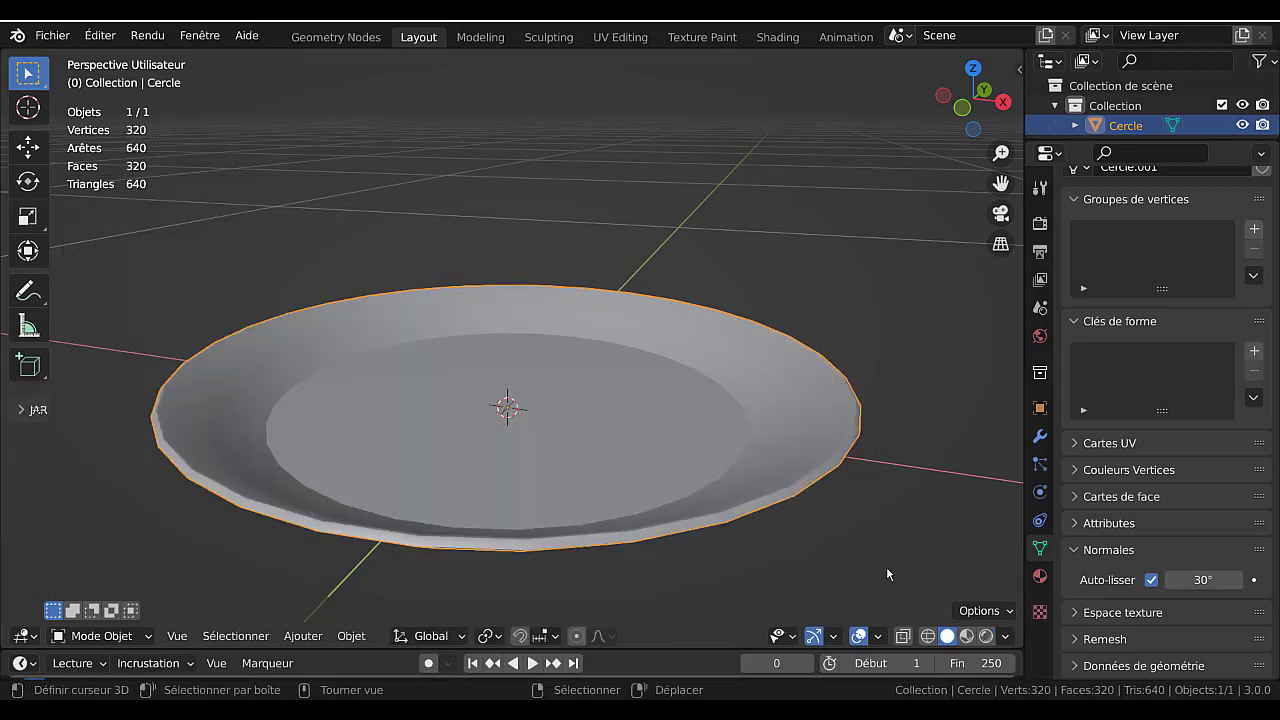
- In Edit Mode, add one loop cut on the plate's flat underside and slide it near the sharp edge, with a factor of about 0.934
scroll(824, 547, "down", 3)
middle_click_drag(824, 547, 806, 517)
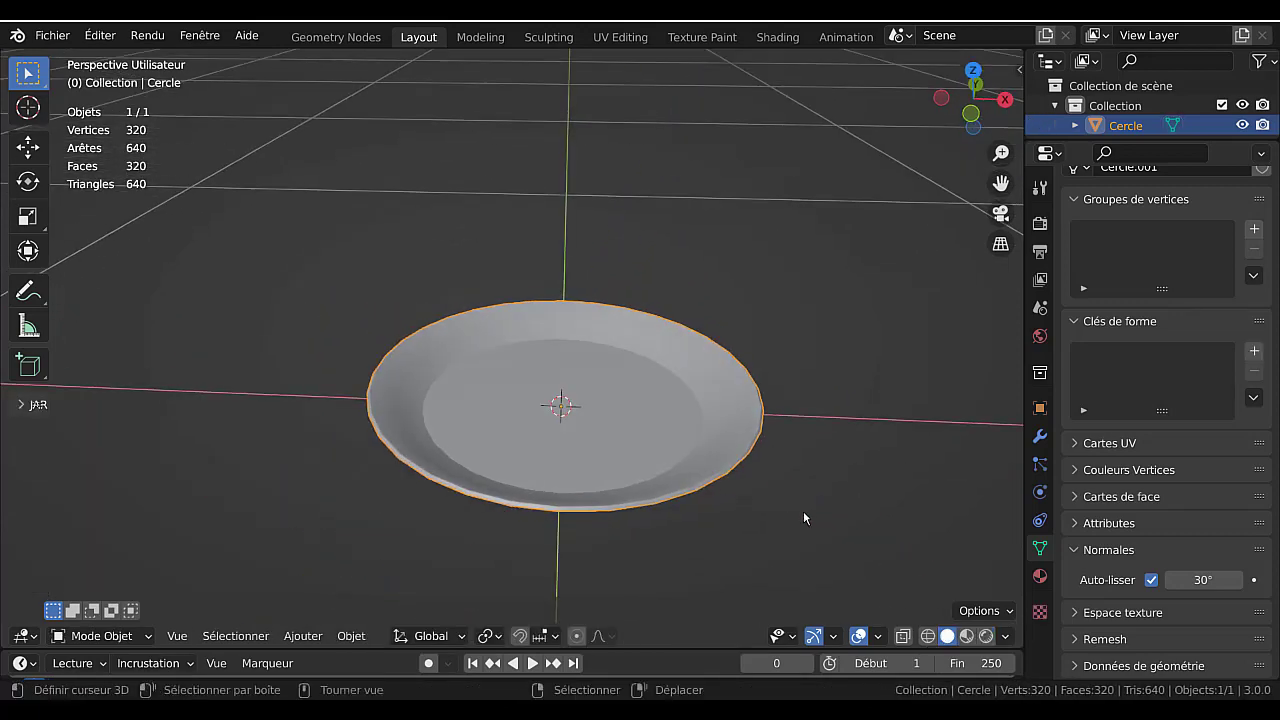
scroll(740, 502, "up", 1)
key("Tab")
middle_click_drag(754, 470, 691, 457)
key("Tab")
key("Tab")
scroll(771, 423, "up", 4)
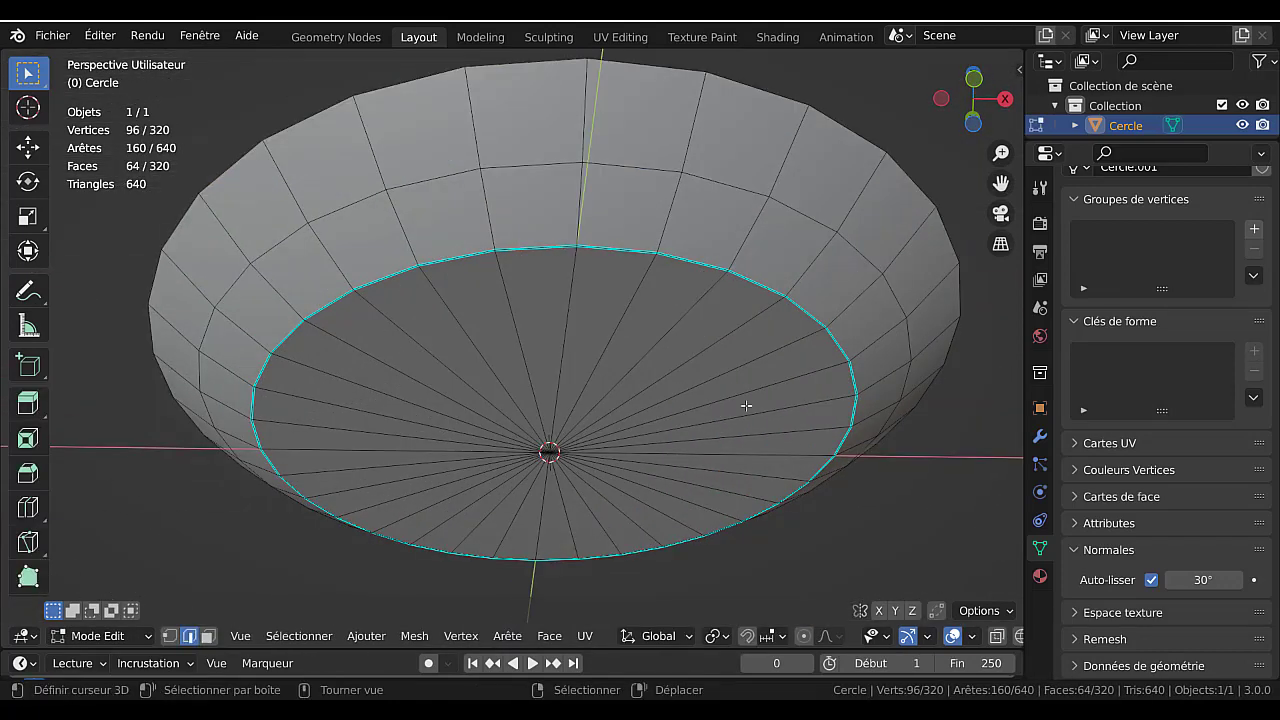
middle_click_drag(749, 403, 689, 434)
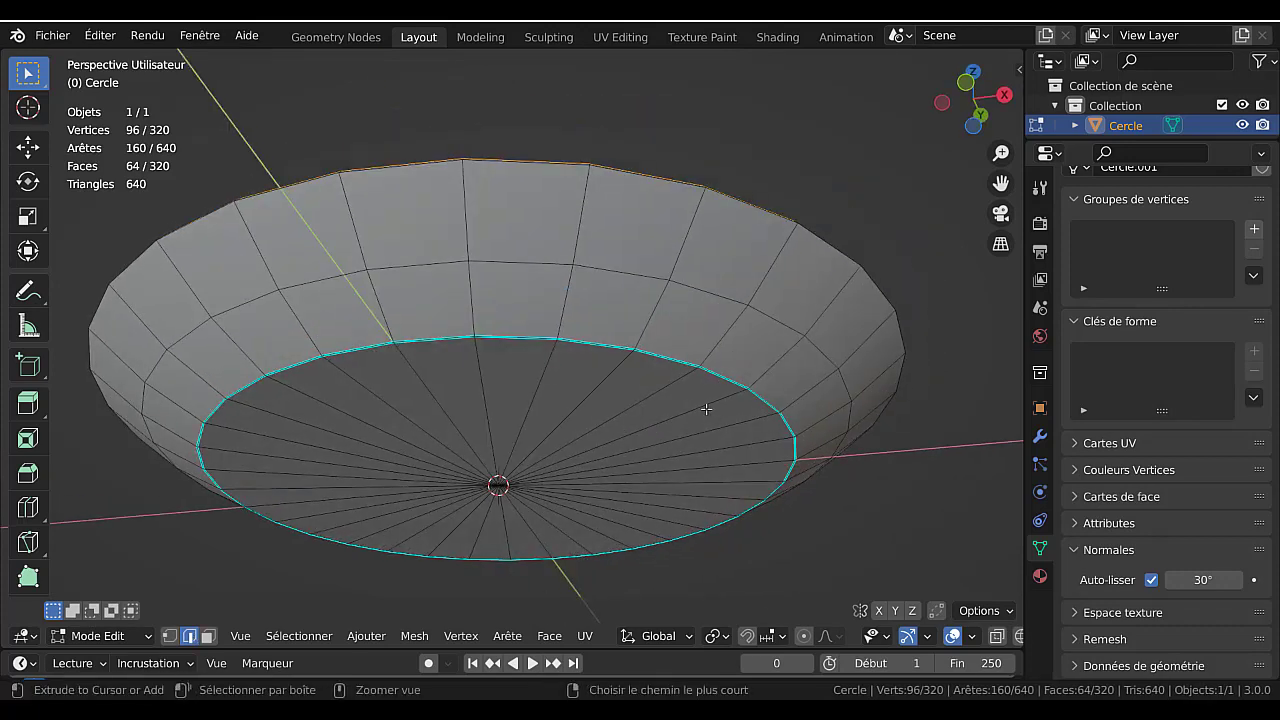
key("ctrl+r")
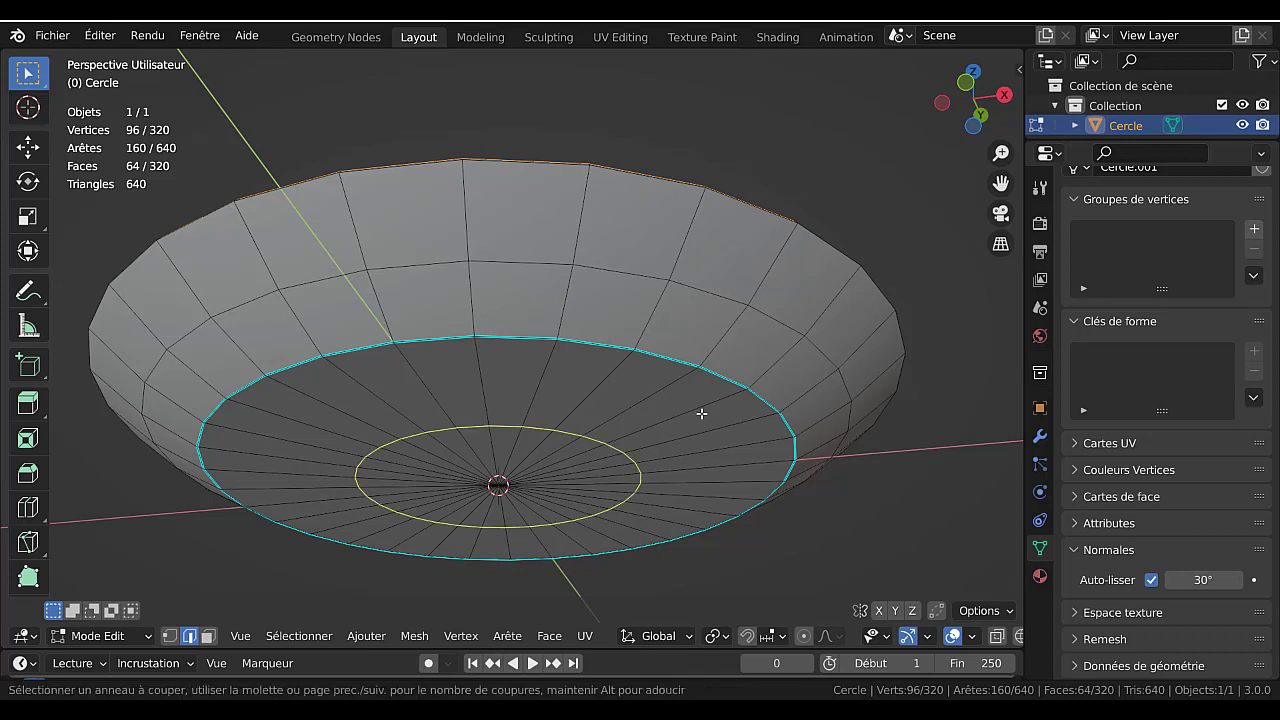
left_click(702, 413)
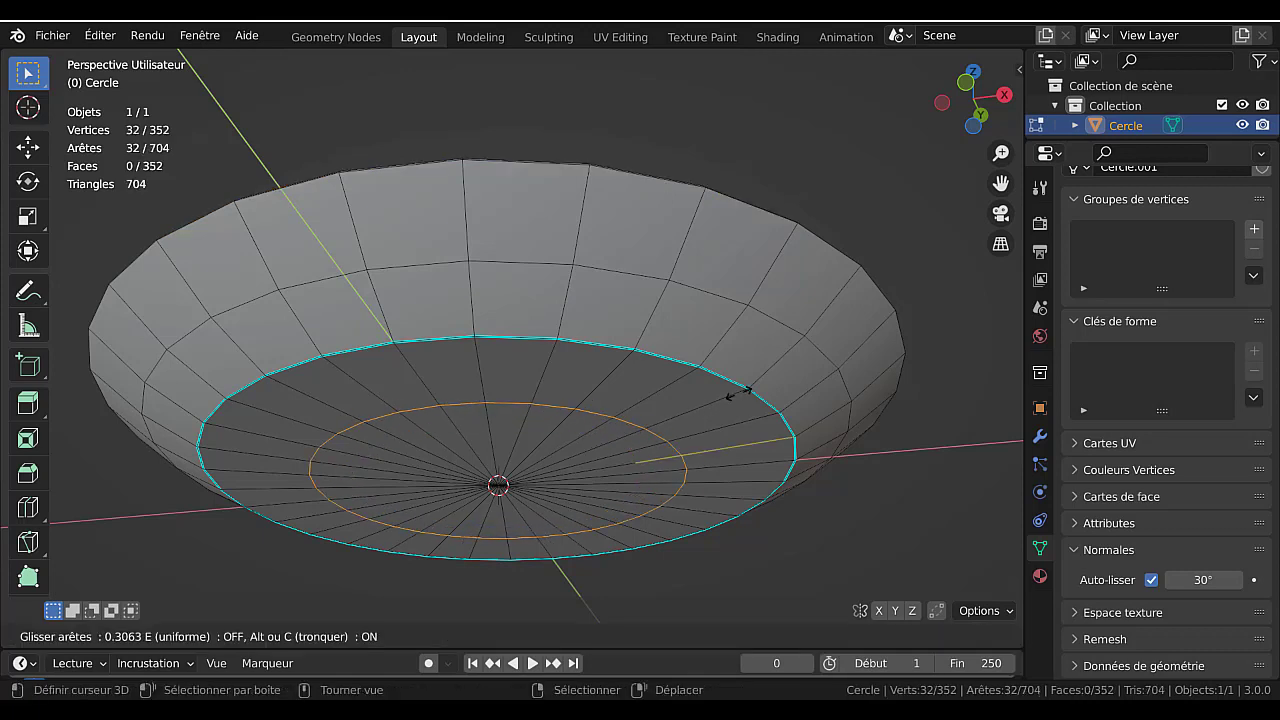
left_click(814, 357)
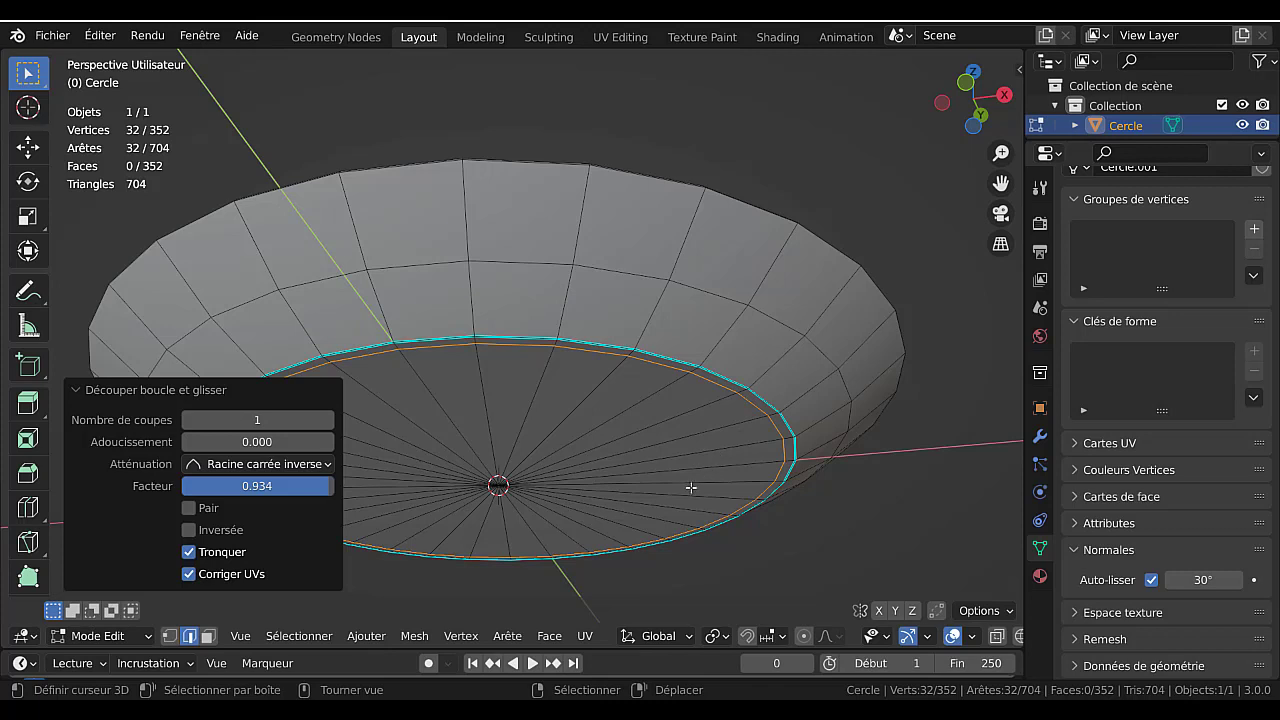
- Select the narrow face ring around the plate's underside and extrude it about 0.004 m along its normal to form a foot
left_click(207, 640)
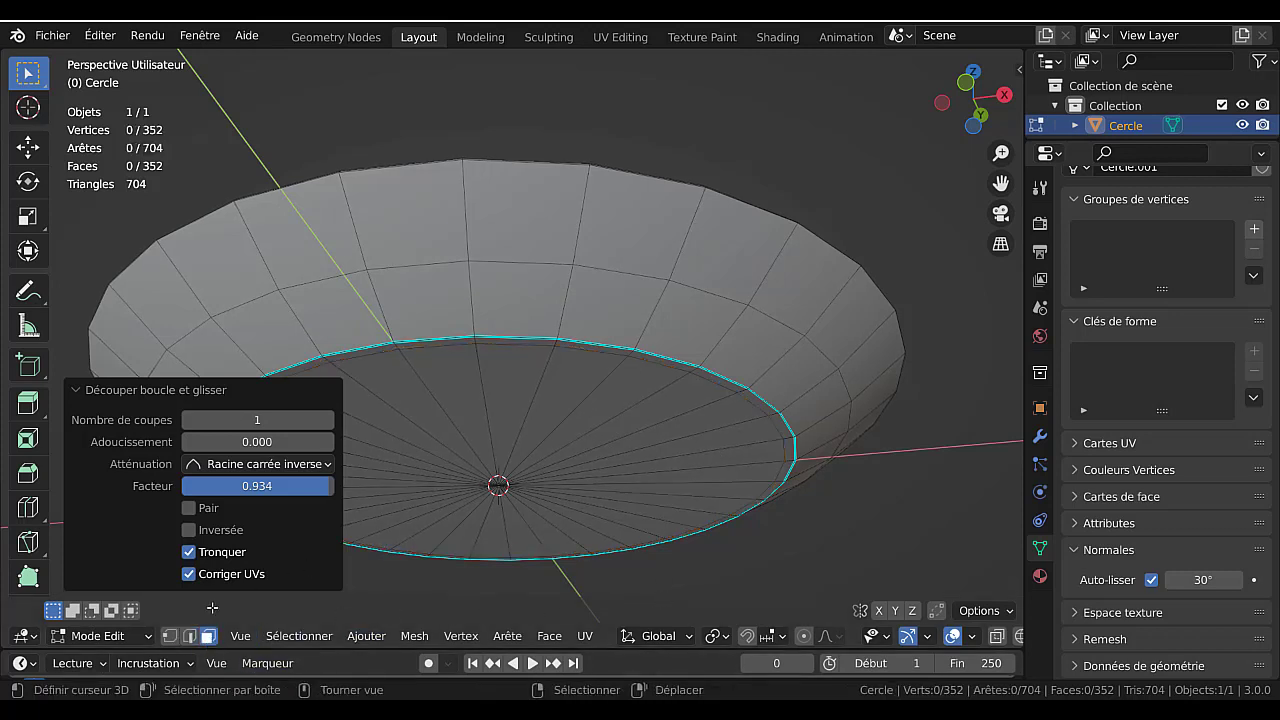
left_click(775, 415, "alt")
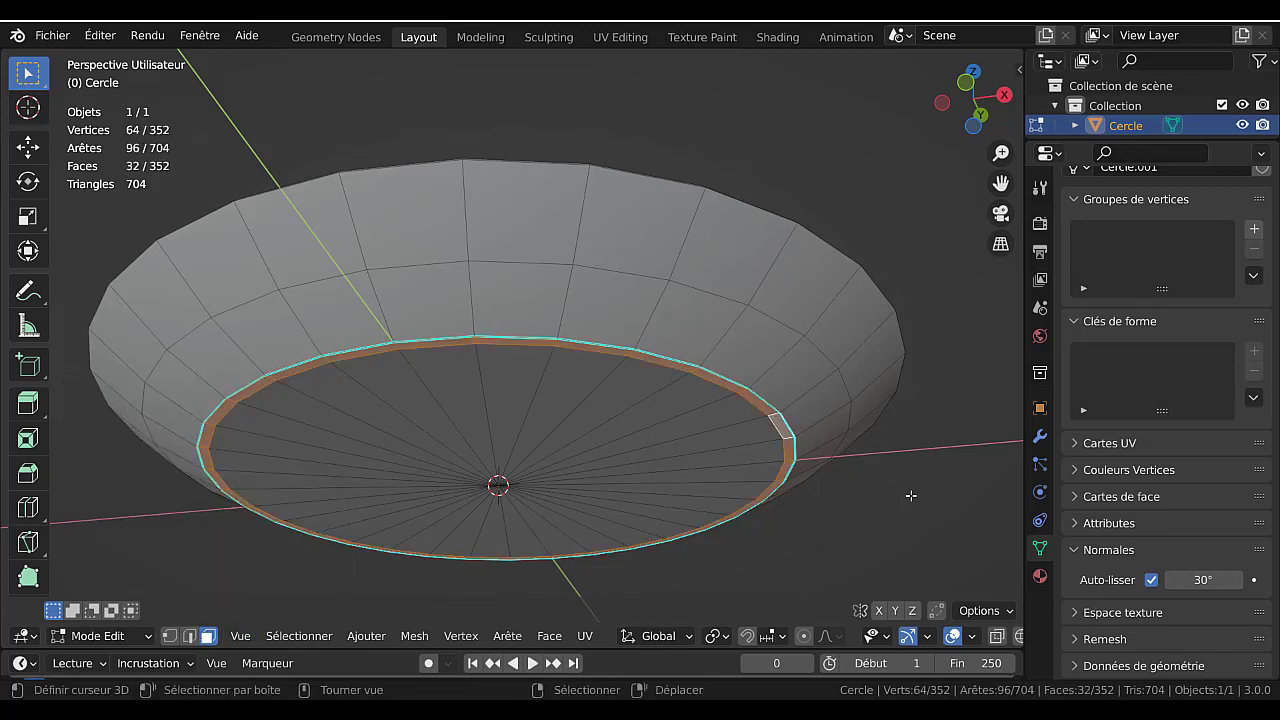
key("e")
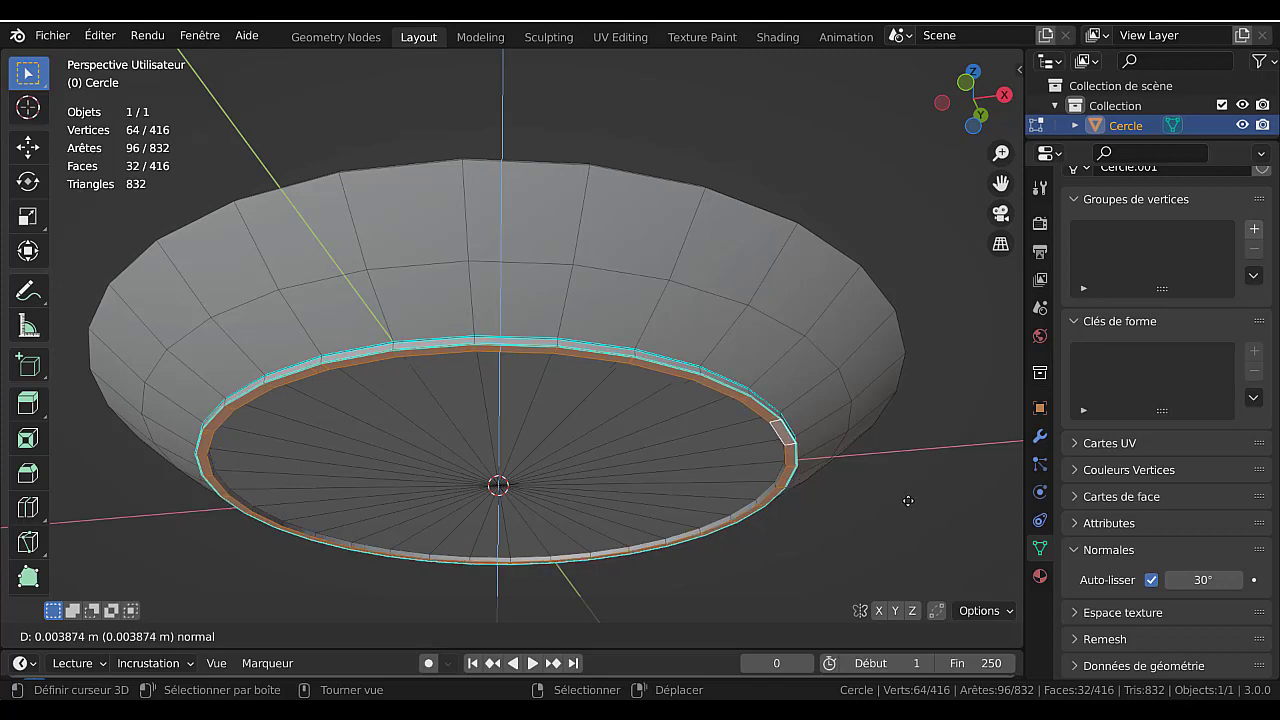
left_click(908, 500)
- Examine the plate's foot ring and overall shape from below and above, in Object Mode and Edit Mode
key("Tab")
middle_click_drag(908, 500, 870, 494)
scroll(838, 488, "up", 2)
key("Tab")
scroll(838, 488, "down", 4)
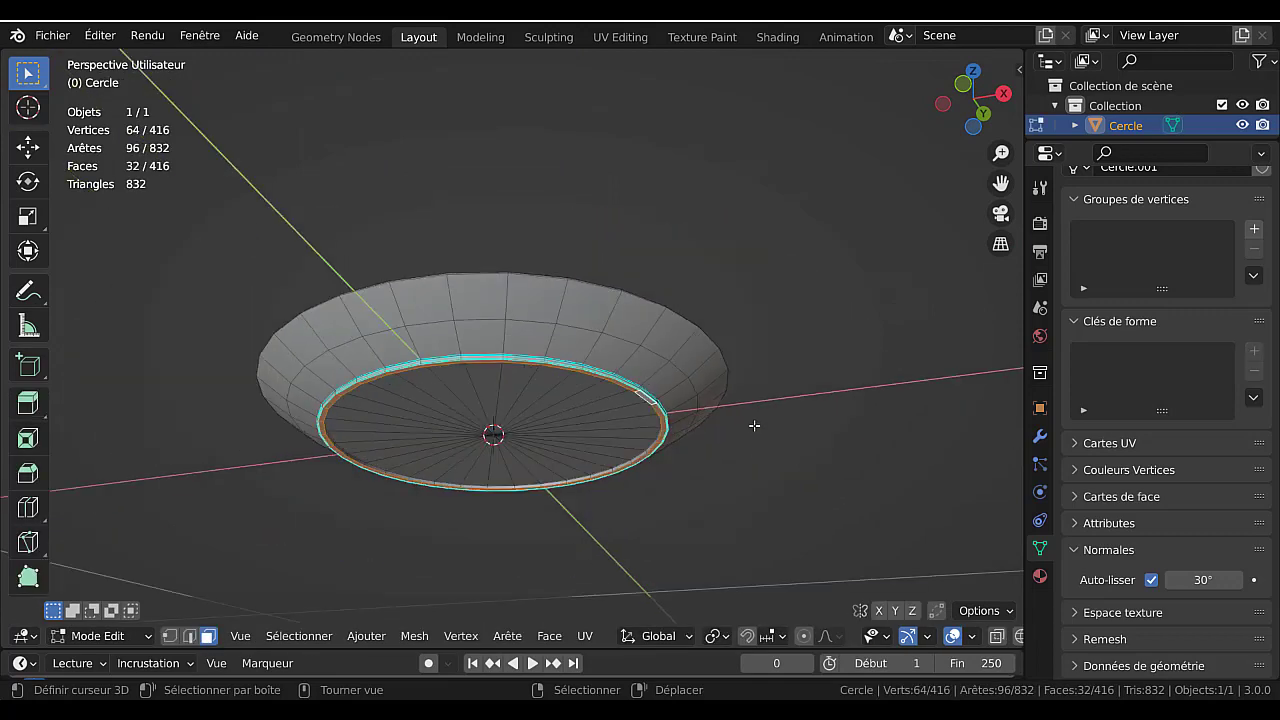
middle_click_drag(751, 426, 743, 469)
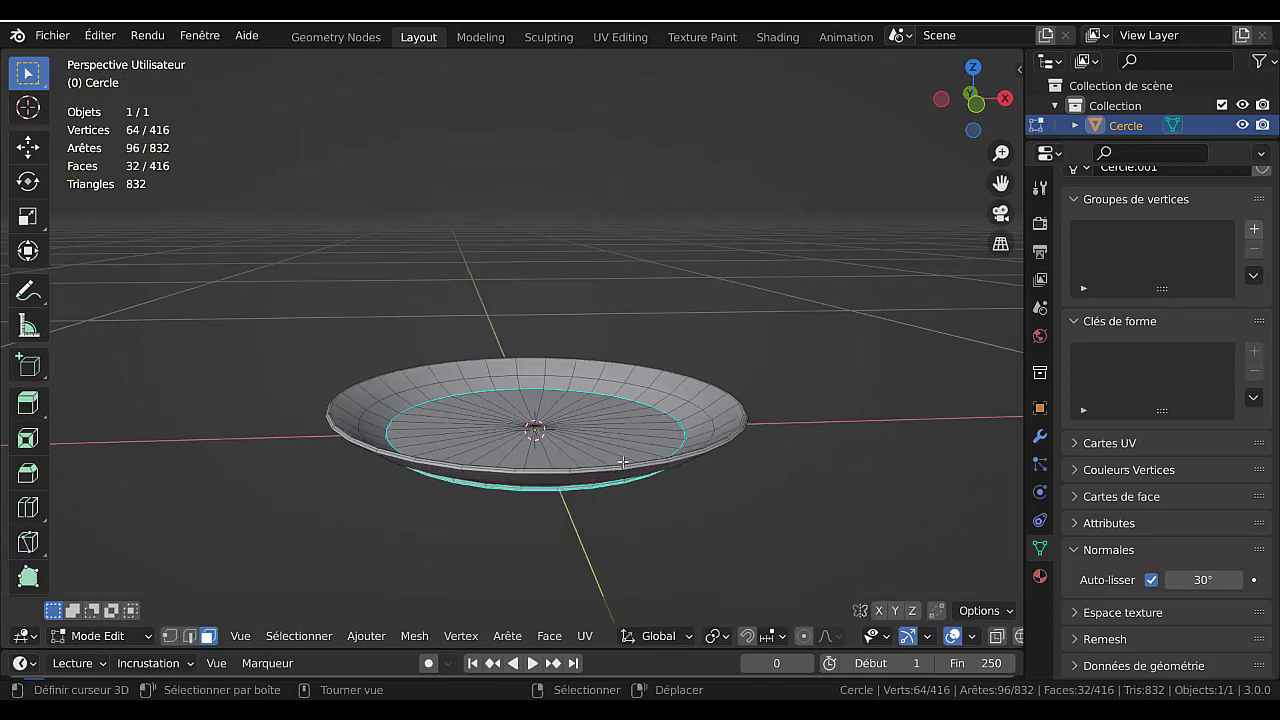
middle_click_drag(622, 461, 628, 489)
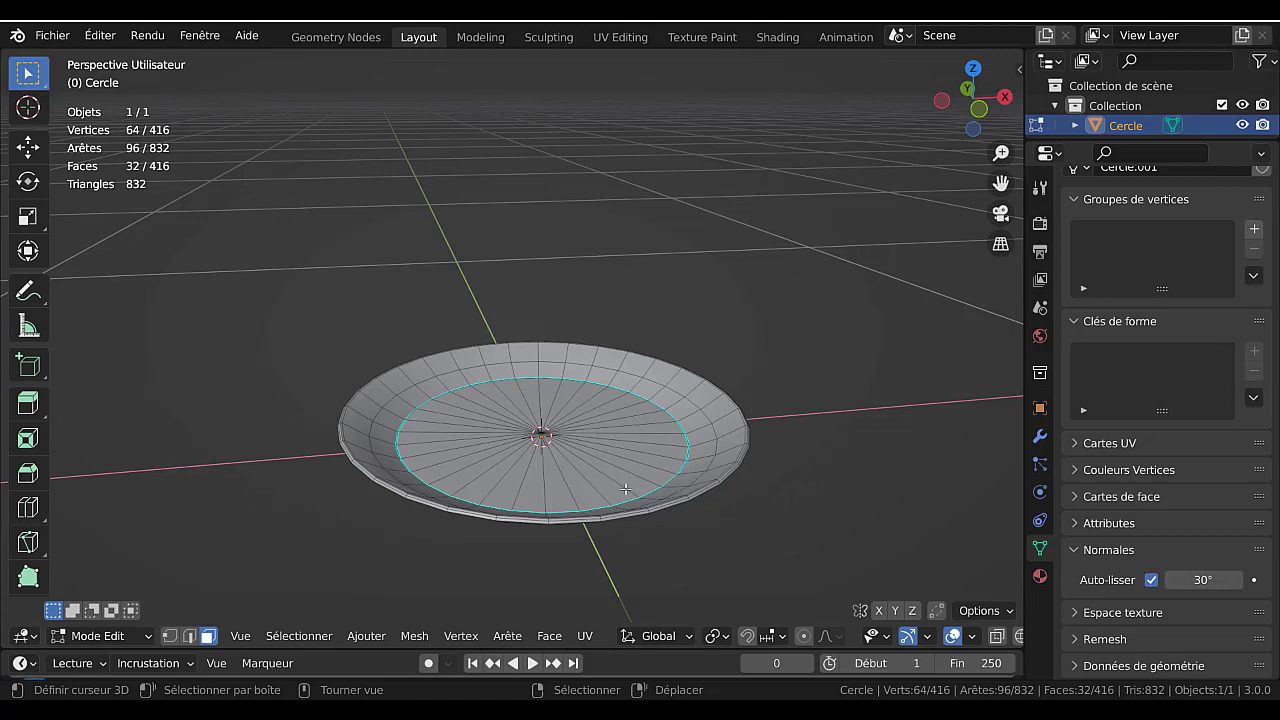
scroll(625, 489, "up", 3)
scroll(625, 489, "down", 3)
scroll(604, 476, "up", 1)
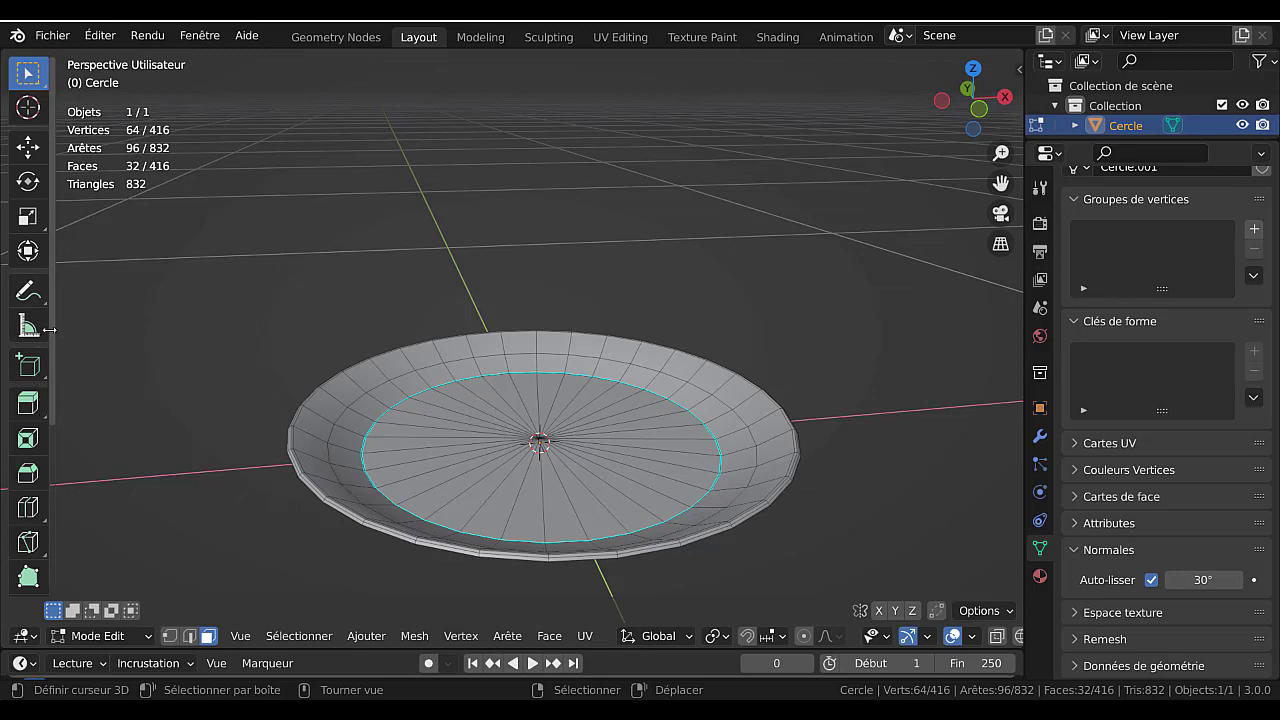
- Arrange the viewport tools in two columns, and delete the whole plate object in Object Mode
left_click_drag(49, 330, 100, 331)
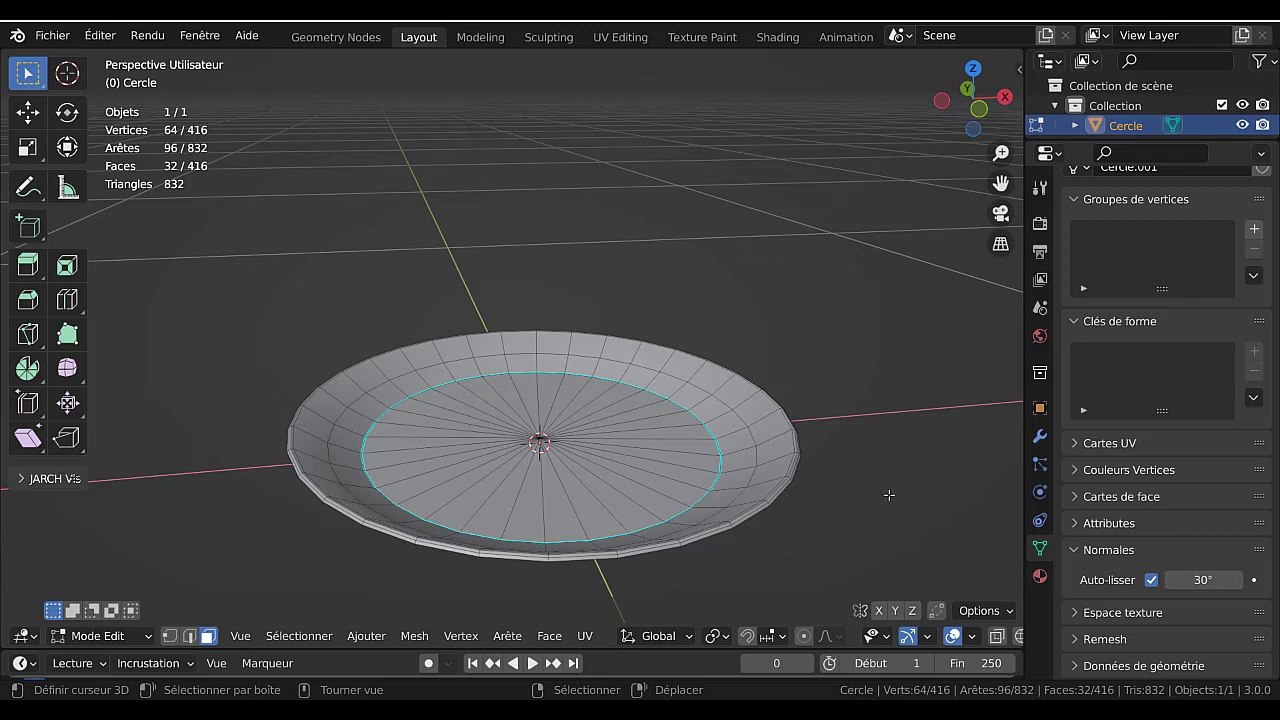
key("Tab")
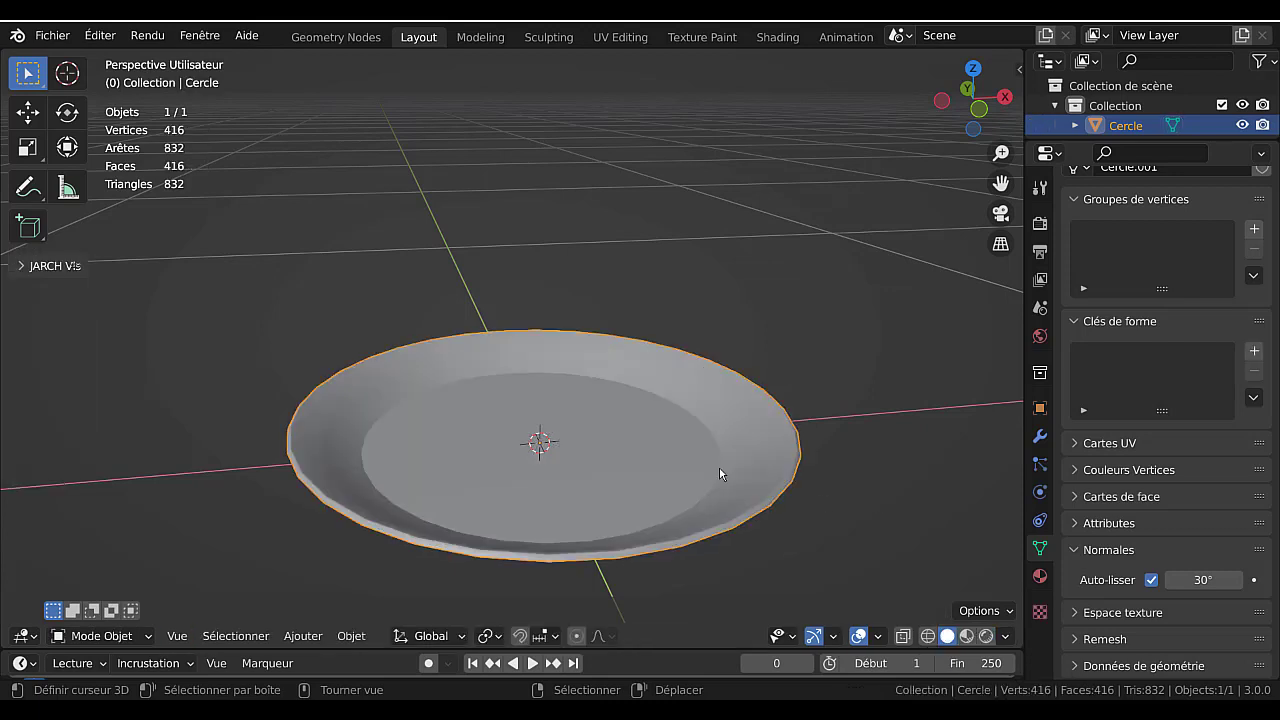
key("x")
left_click(671, 483)
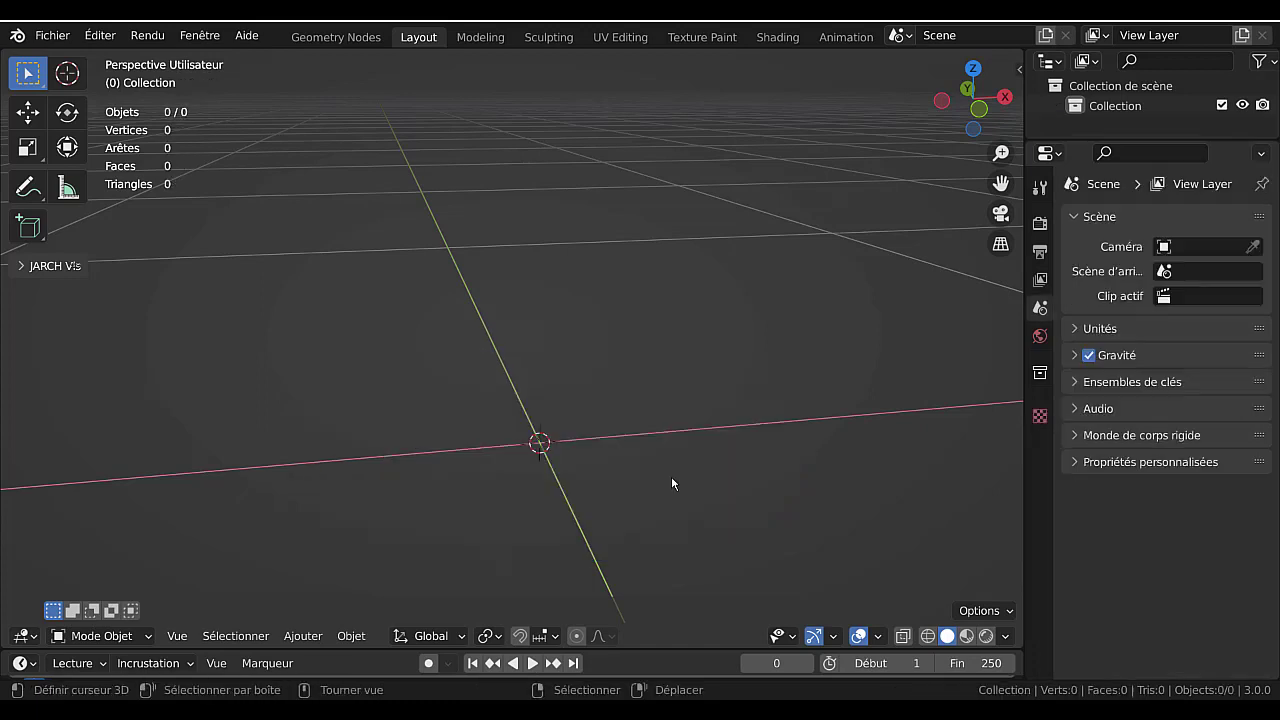
- Add a new mesh circle at the origin and view it orthographically from above
left_click(303, 636)
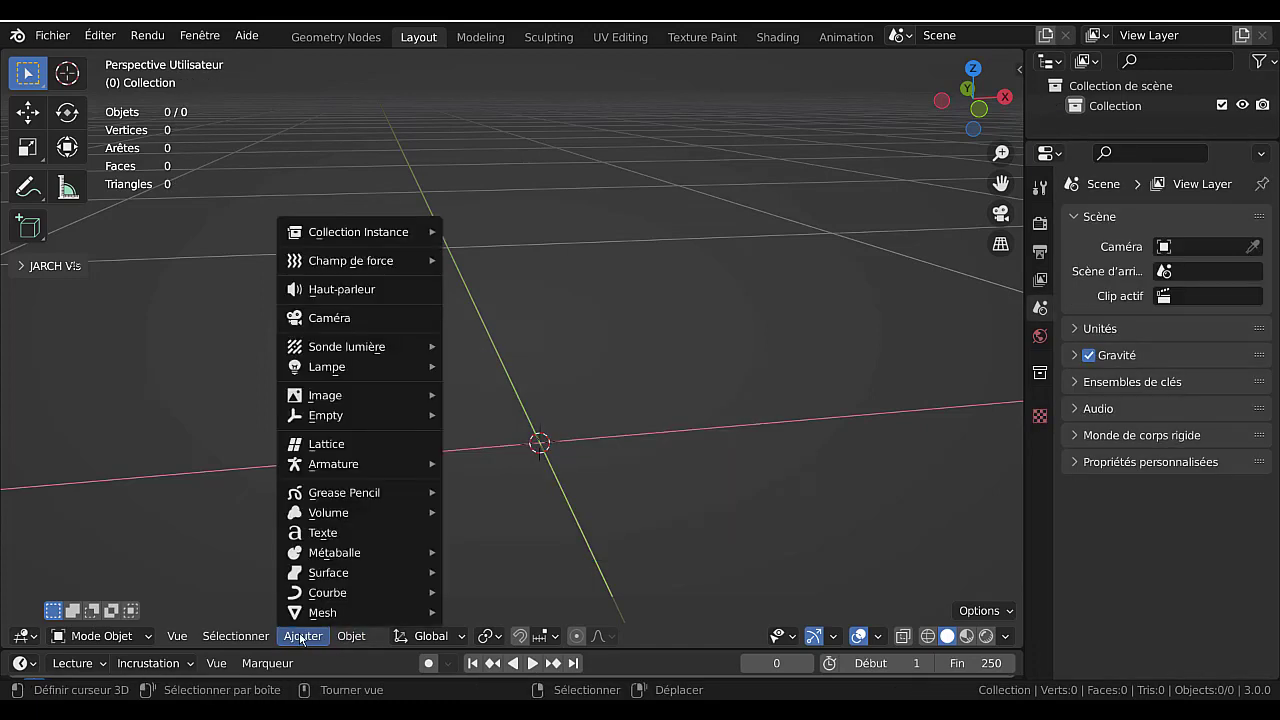
mouse_move(303, 613)
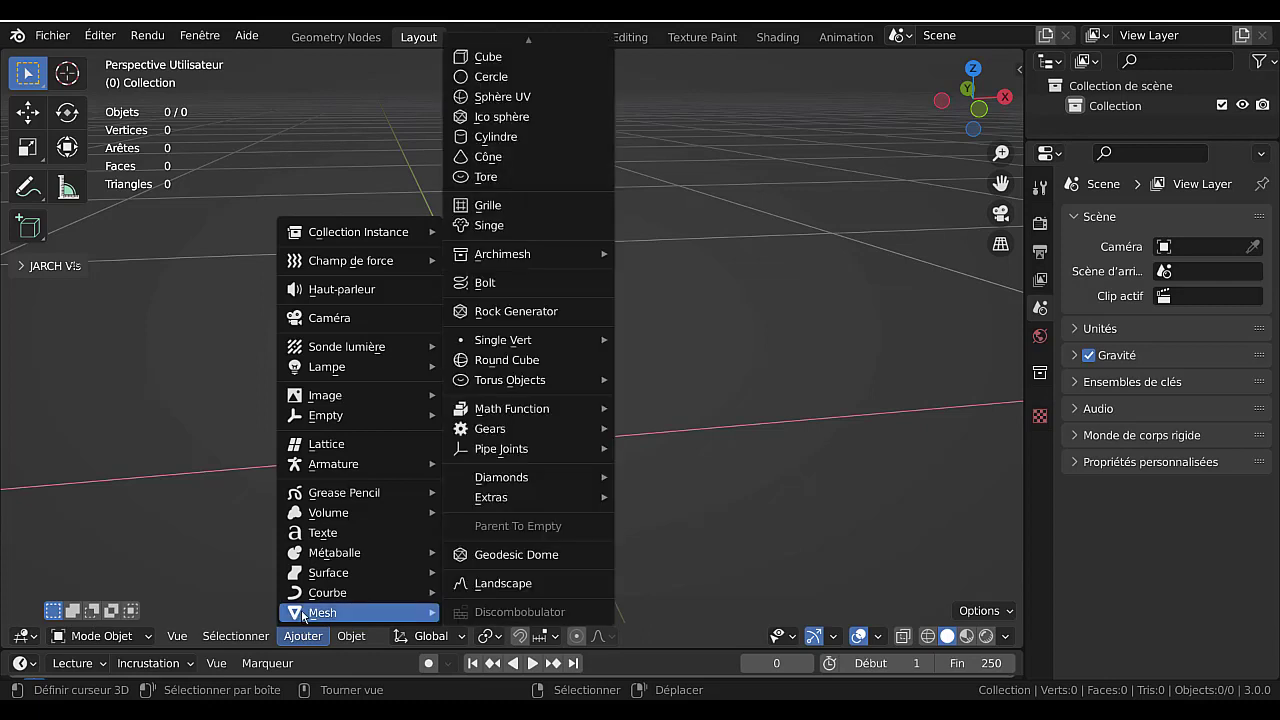
left_click(490, 77)
scroll(730, 369, "up", 3)
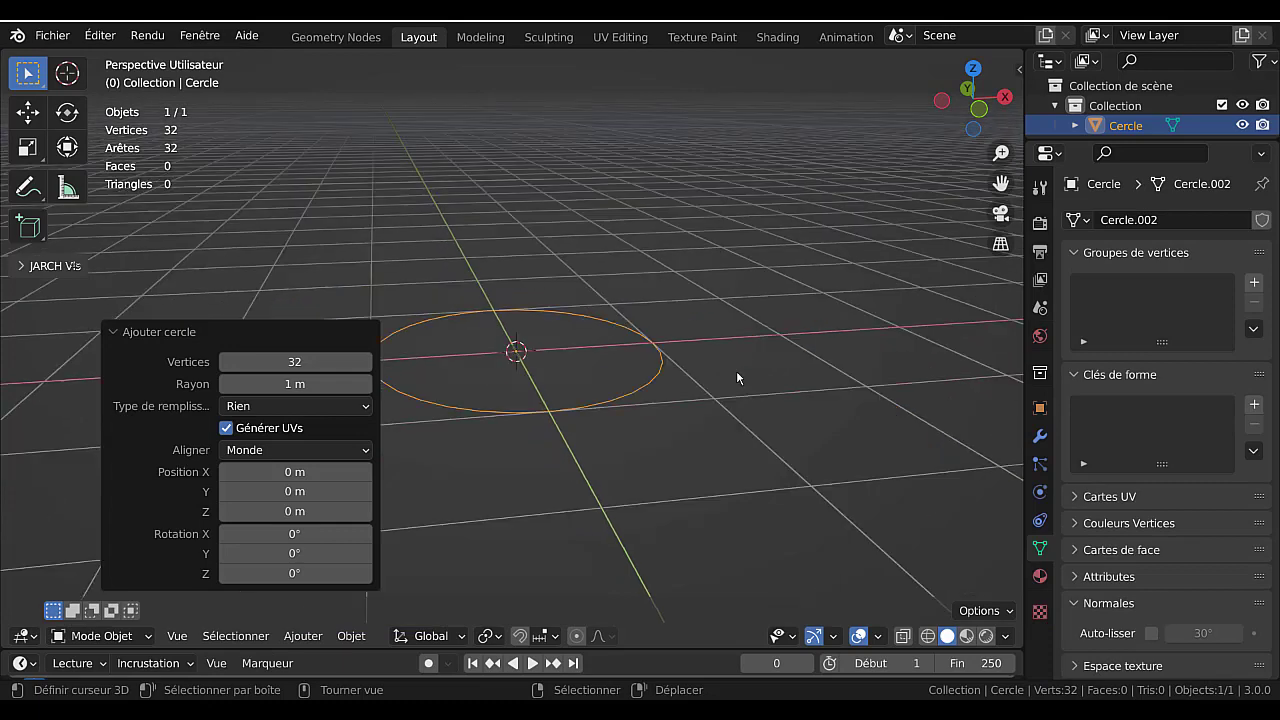
key("KP_7")
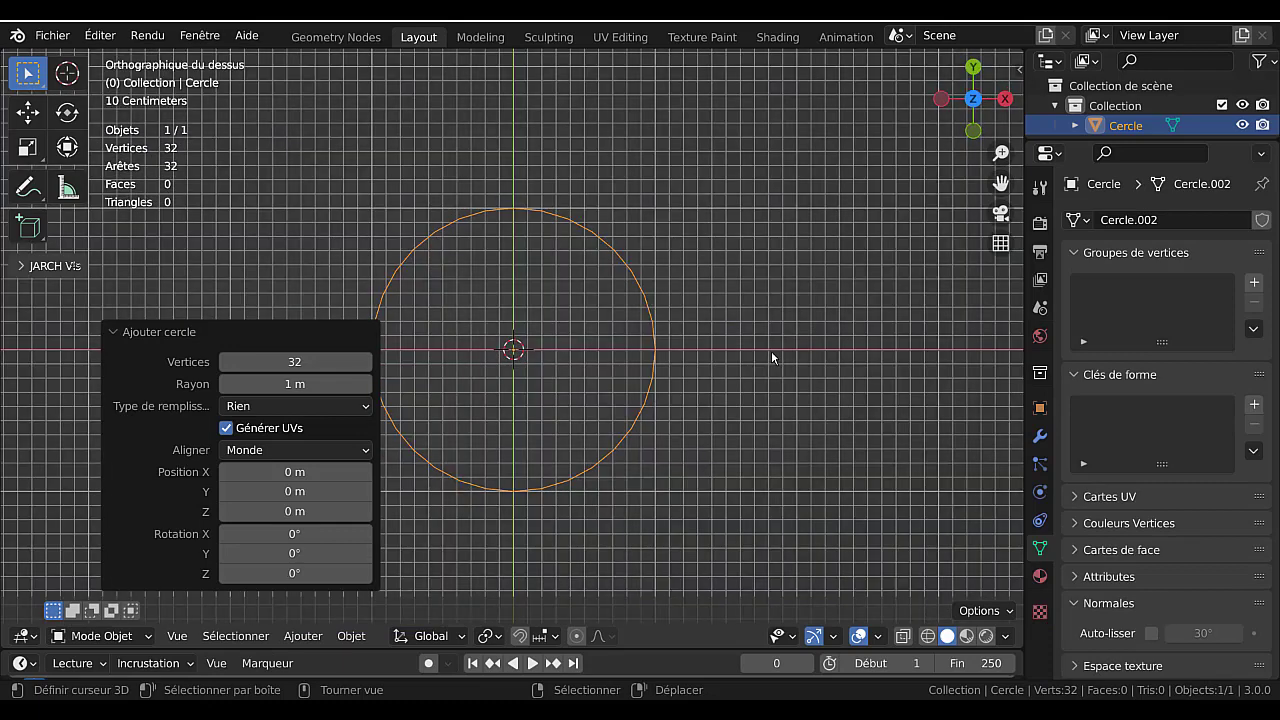
- Set the new circle's vertex count to 12
left_click(297, 337)
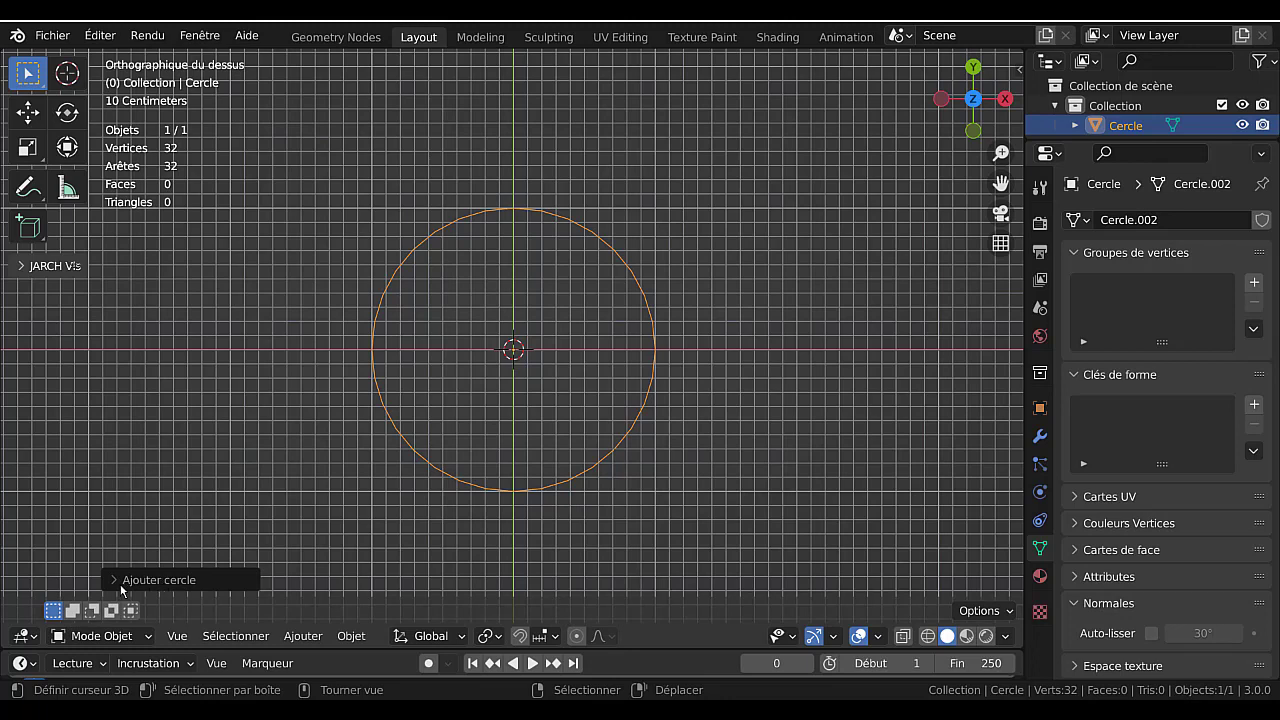
left_click(207, 581)
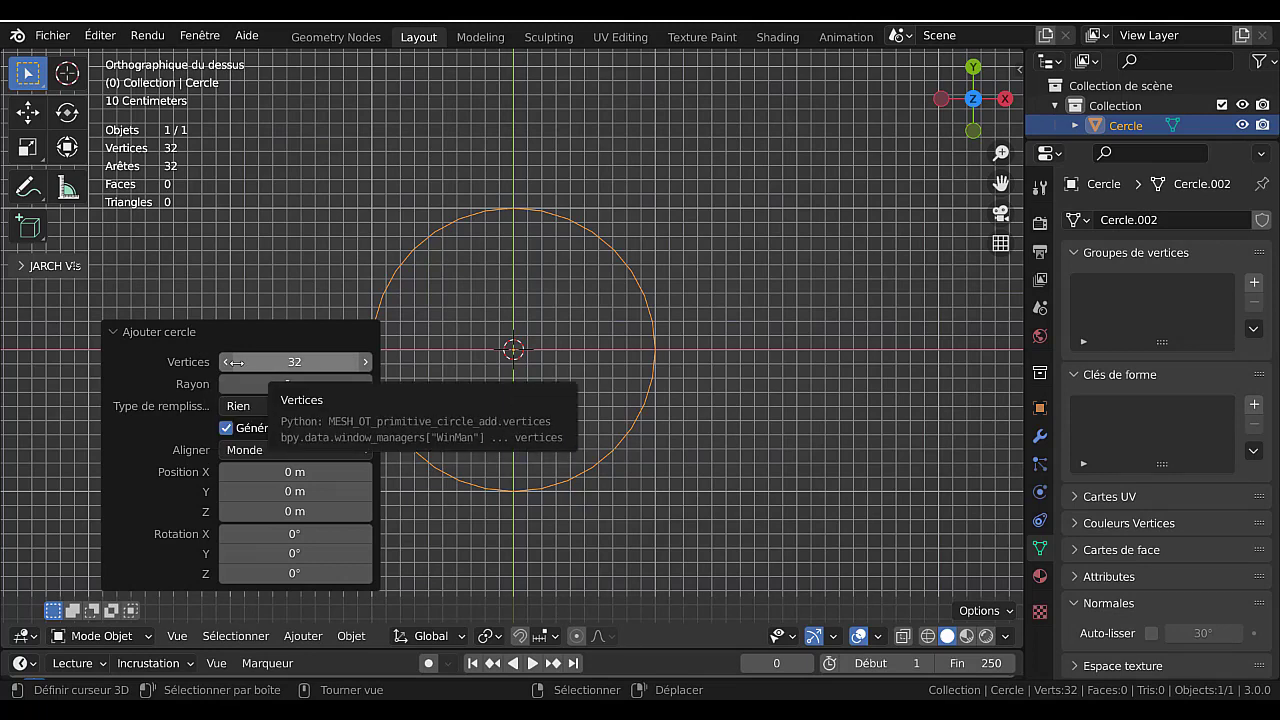
left_click_drag(292, 361, 264, 362)
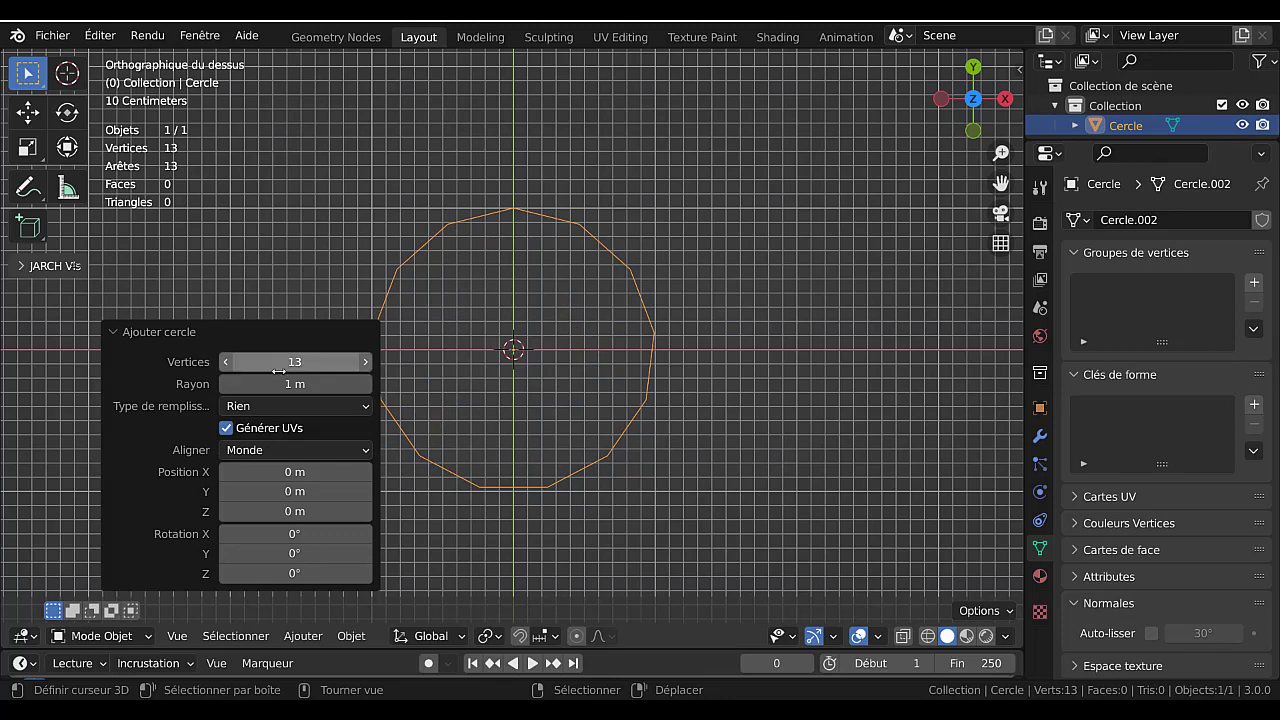
left_click(227, 362)
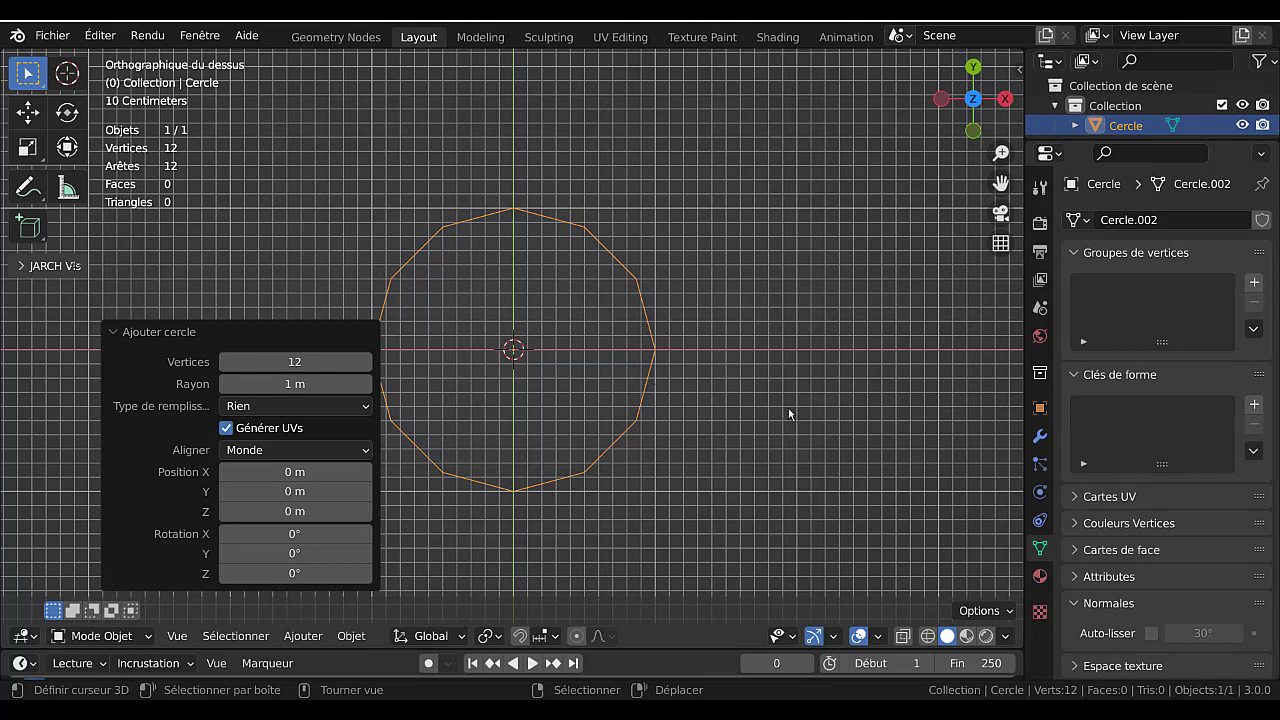
- Enter Edit Mode and scale the whole circle down uniformly to about 0.494
key("Tab")
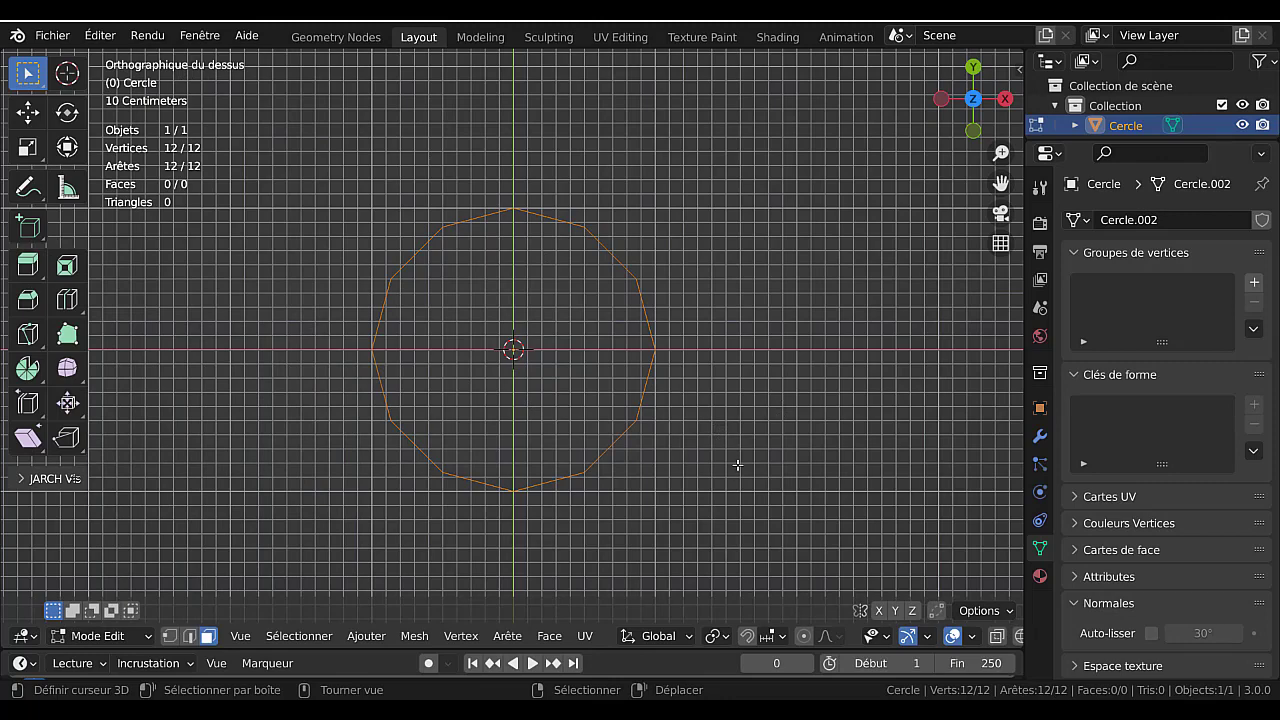
key("s")
left_click(627, 392)
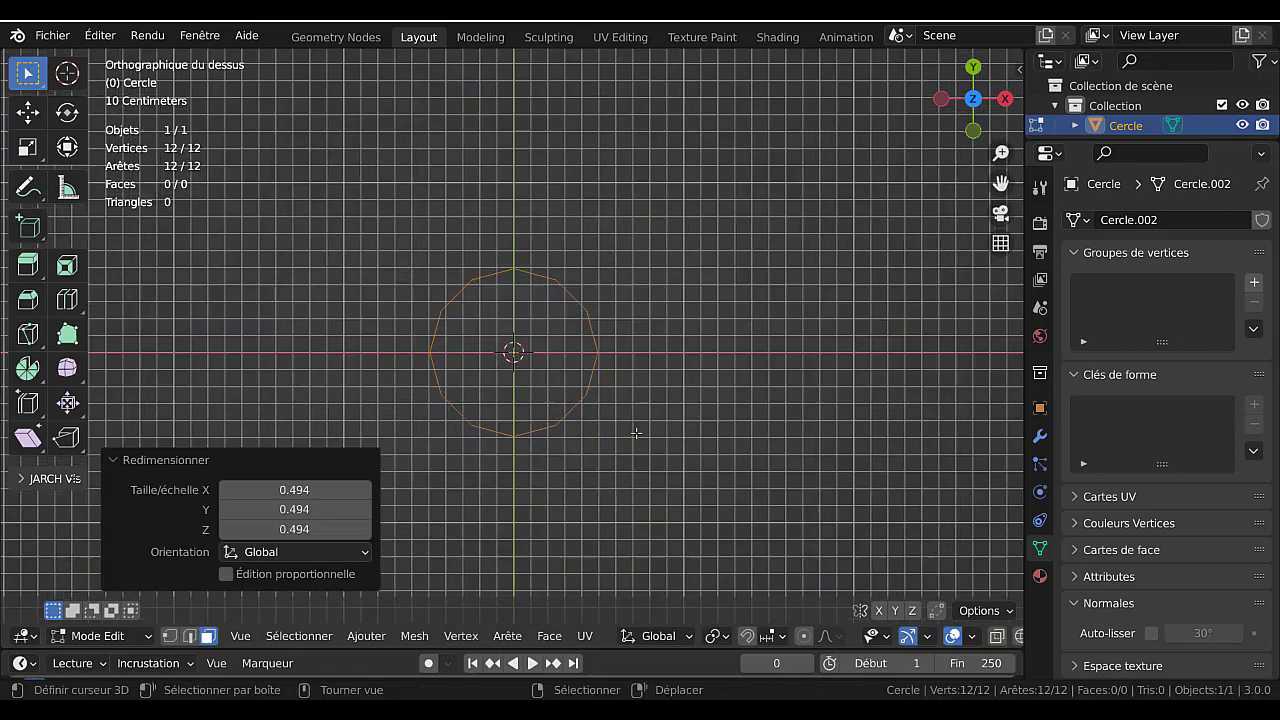
scroll(636, 433, "up", 5)
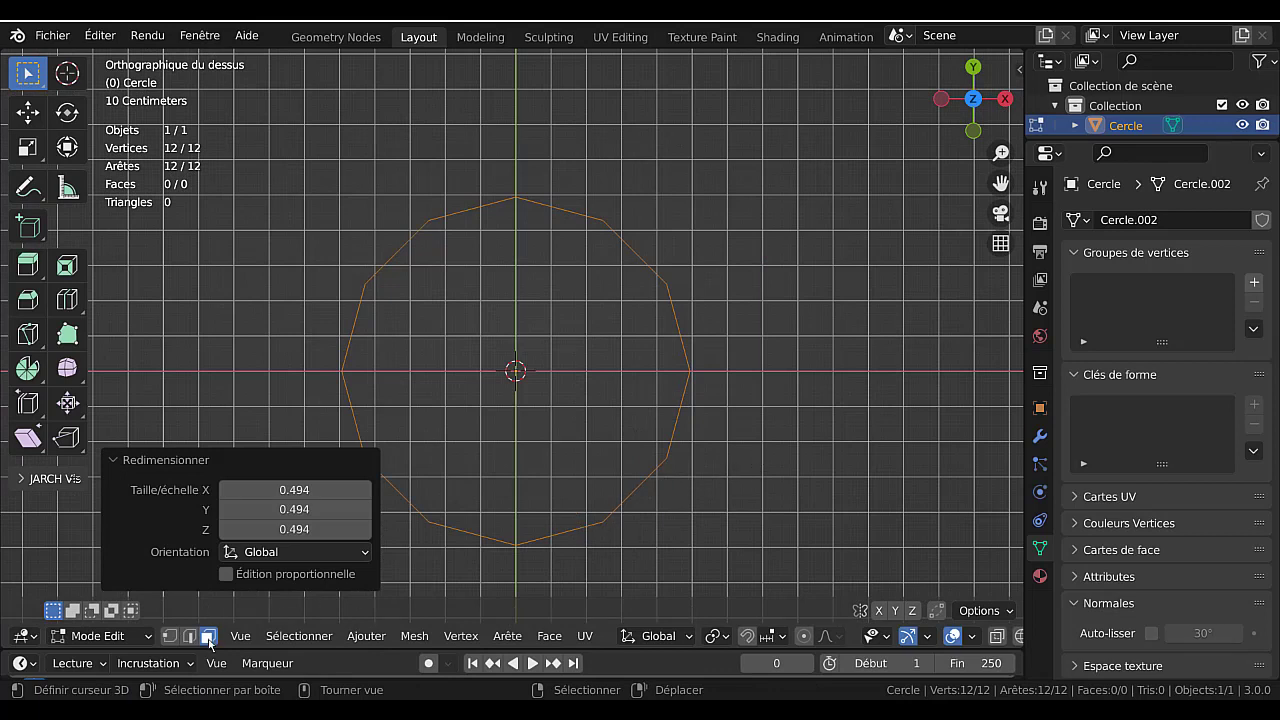
- In vertex selection mode, checker-deselect the circle's vertices and scale the remaining six inward to about 0.65
left_click(169, 636)
left_click(256, 462)
left_click(295, 637)
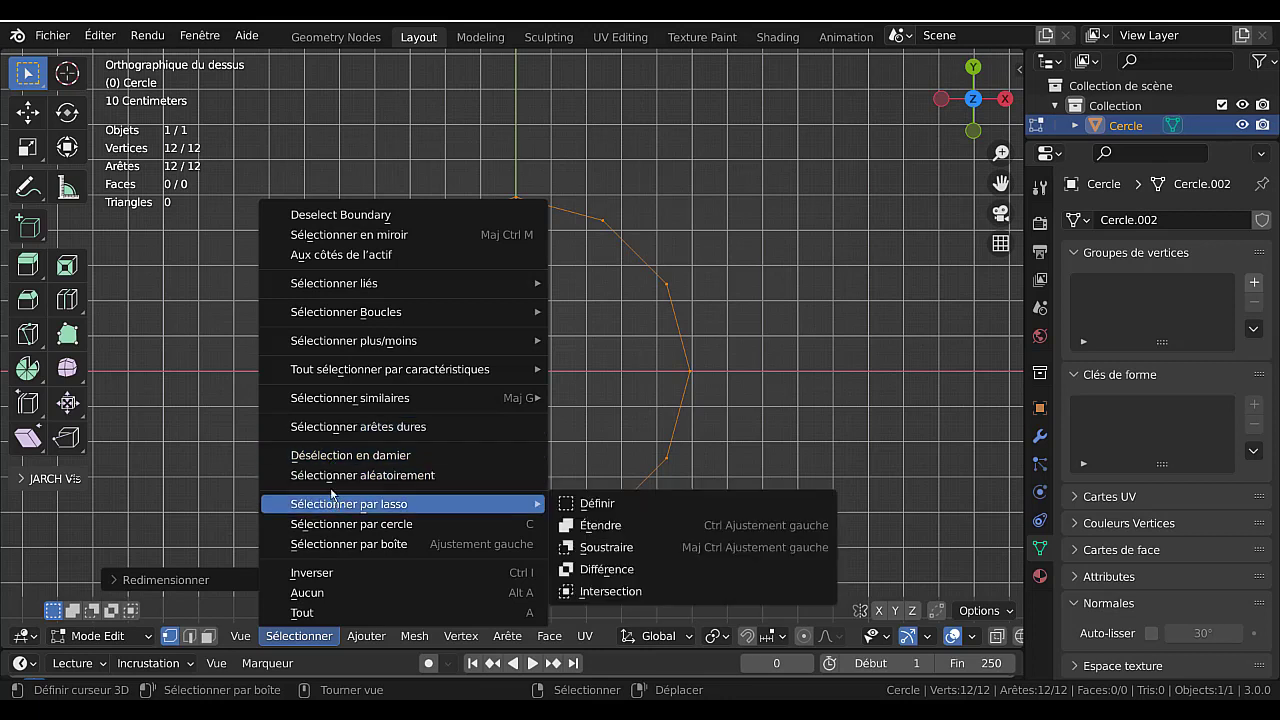
left_click(328, 456)
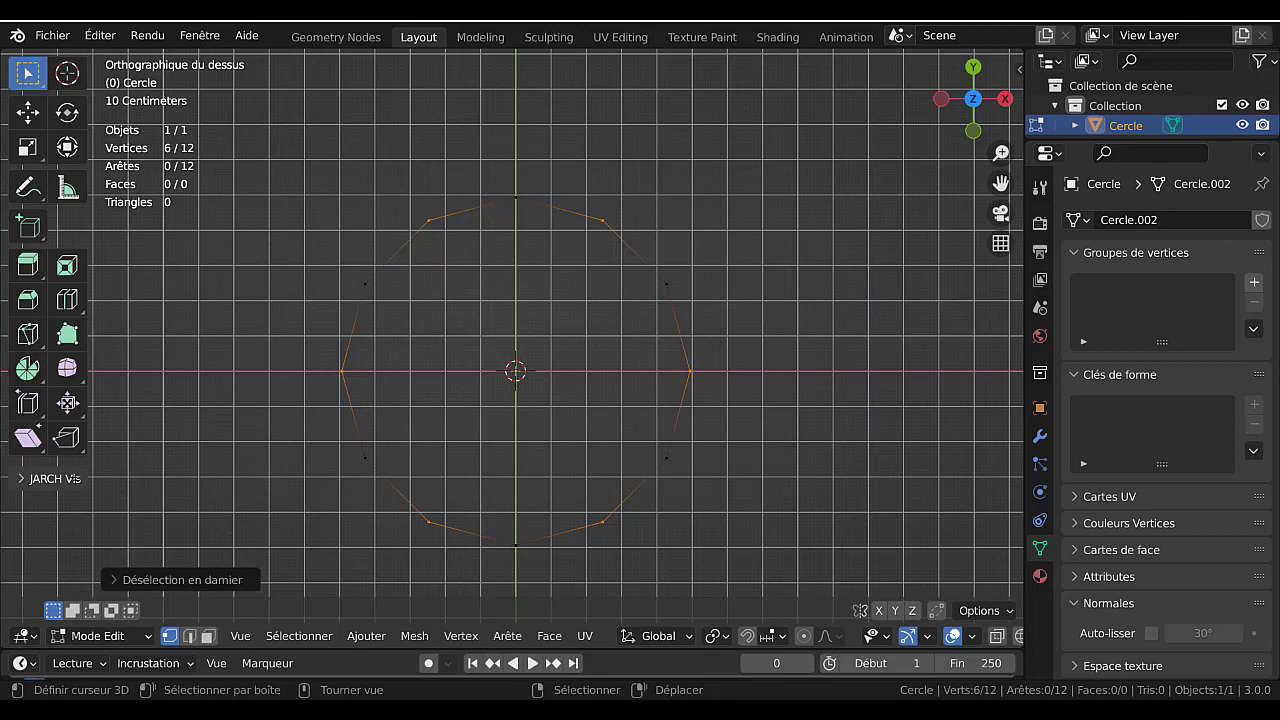
key("s")
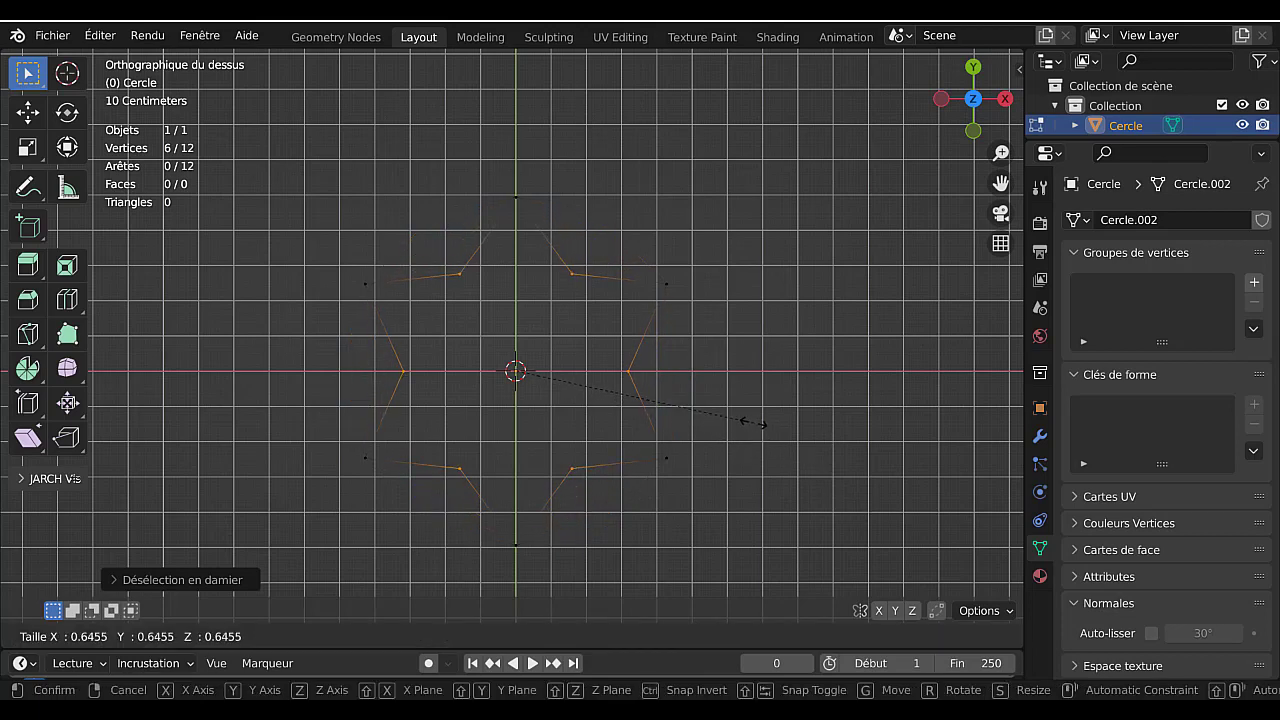
left_click(752, 422)
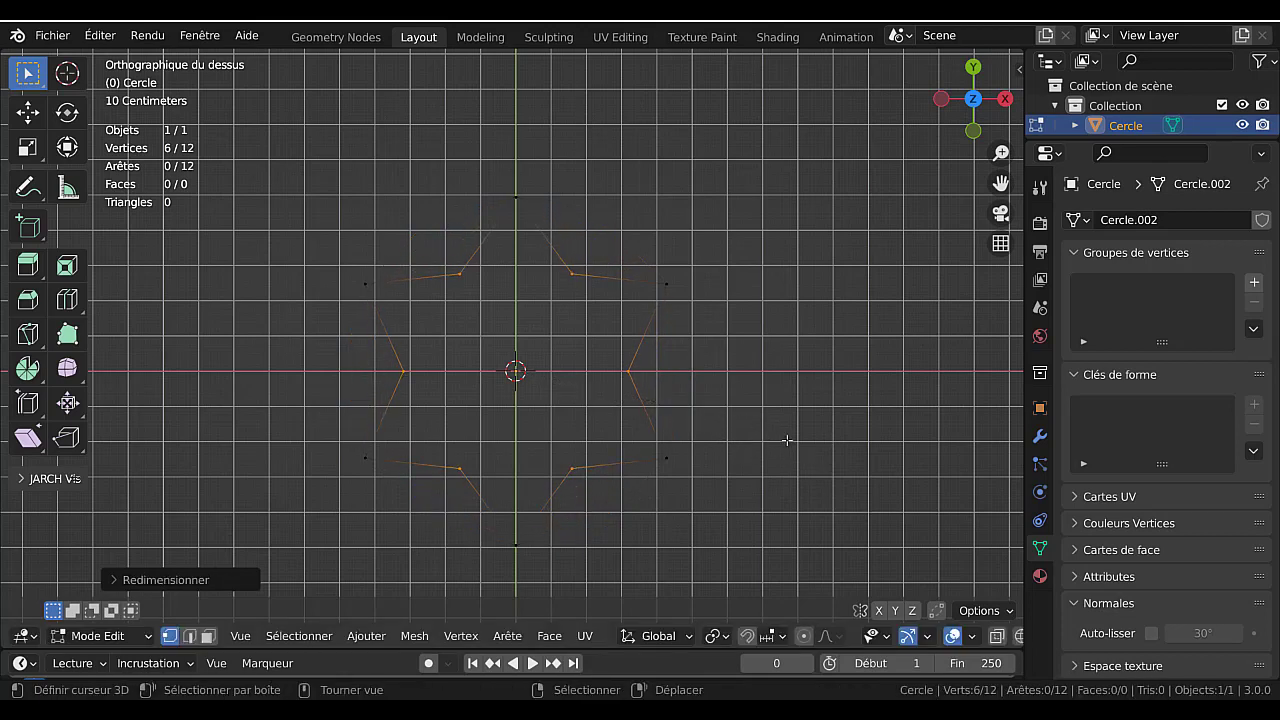
- Select all vertices of the star outline and fill it with a single face
key("a")
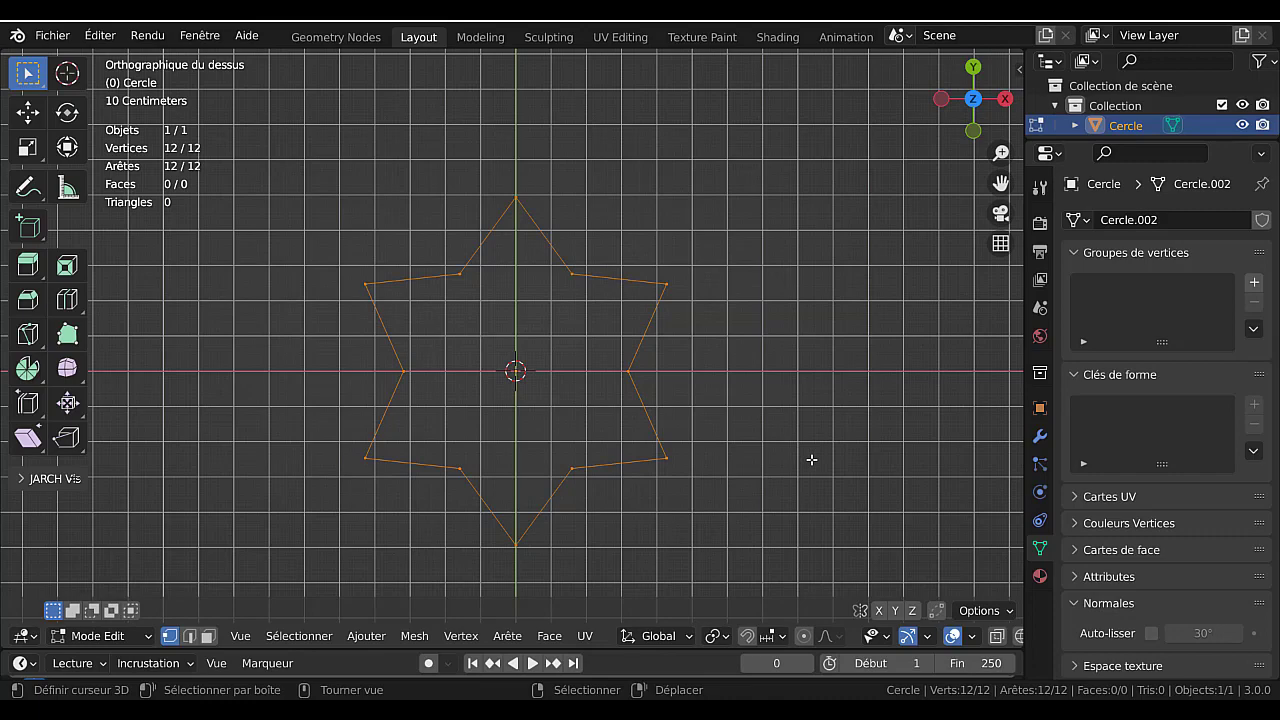
key("f")
scroll(808, 470, "down", 2)
middle_click_drag(808, 480, 654, 469)
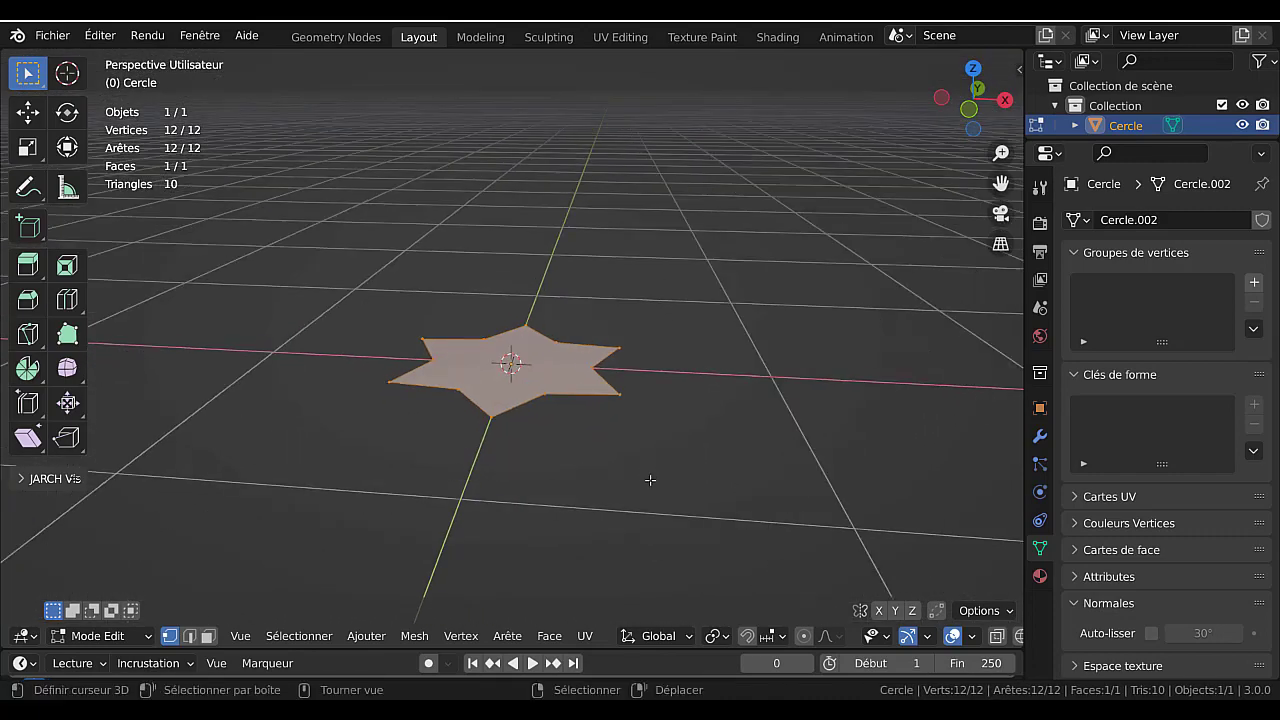
- Extrude the star face upward along Z by about 0.23 m and return to Object Mode
key("e")
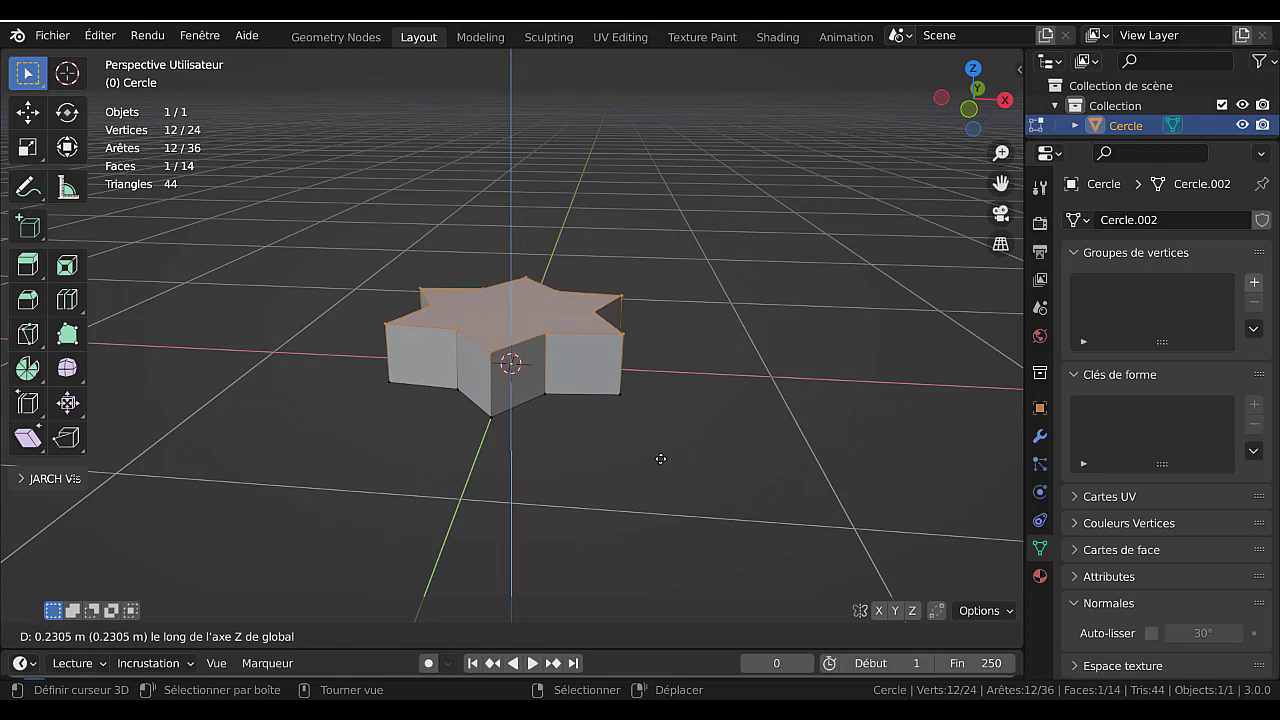
left_click(660, 460)
key("Tab")
middle_click_drag(660, 464, 652, 517)
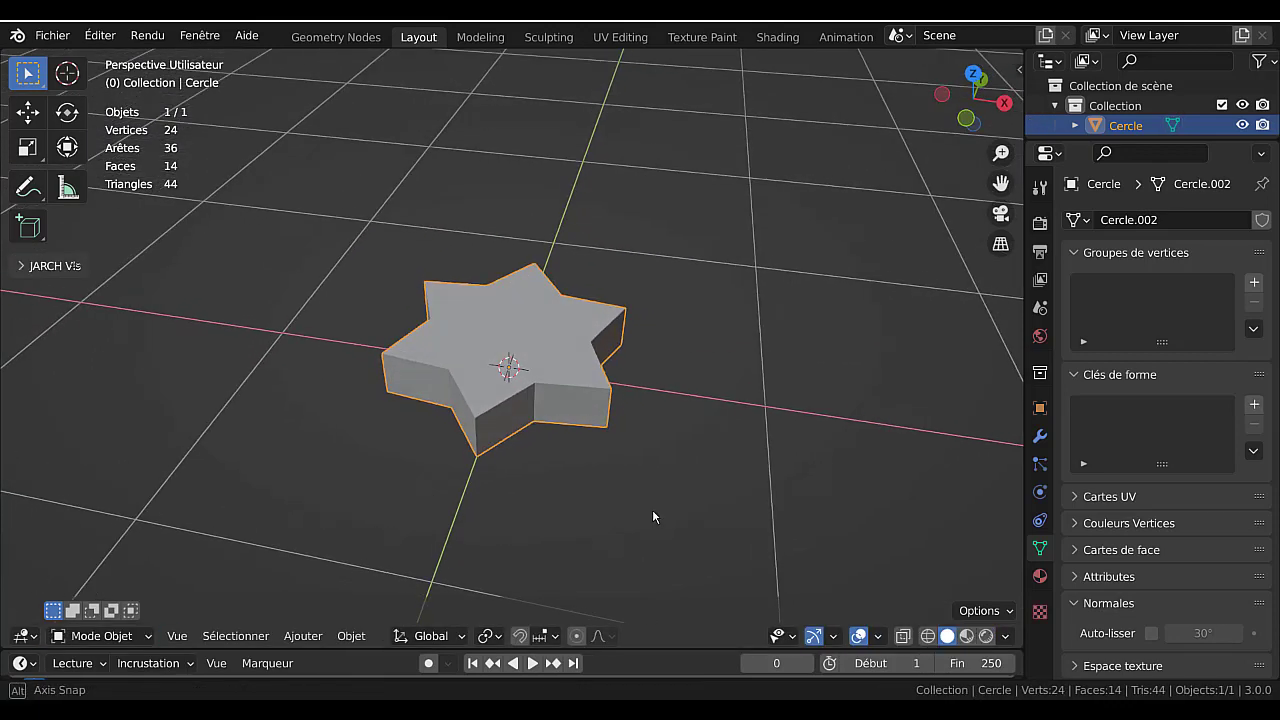
scroll(652, 512, "up", 2)
key("Tab")
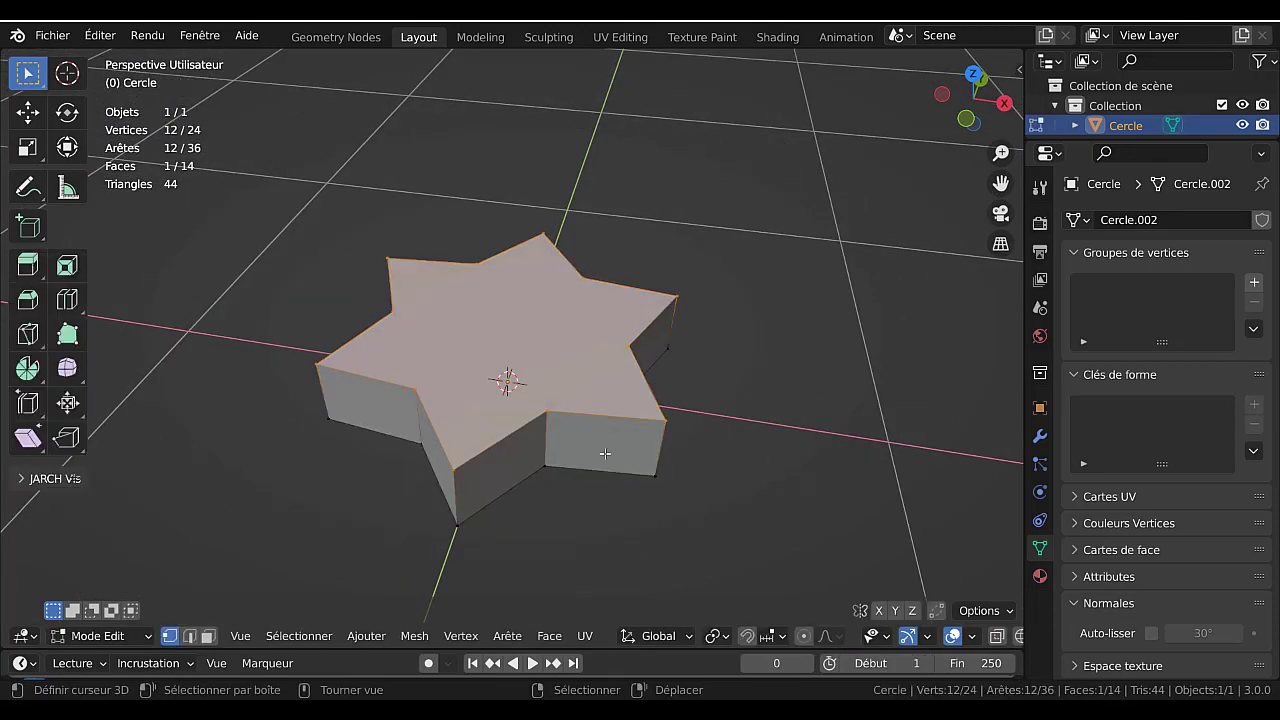
key("Tab")
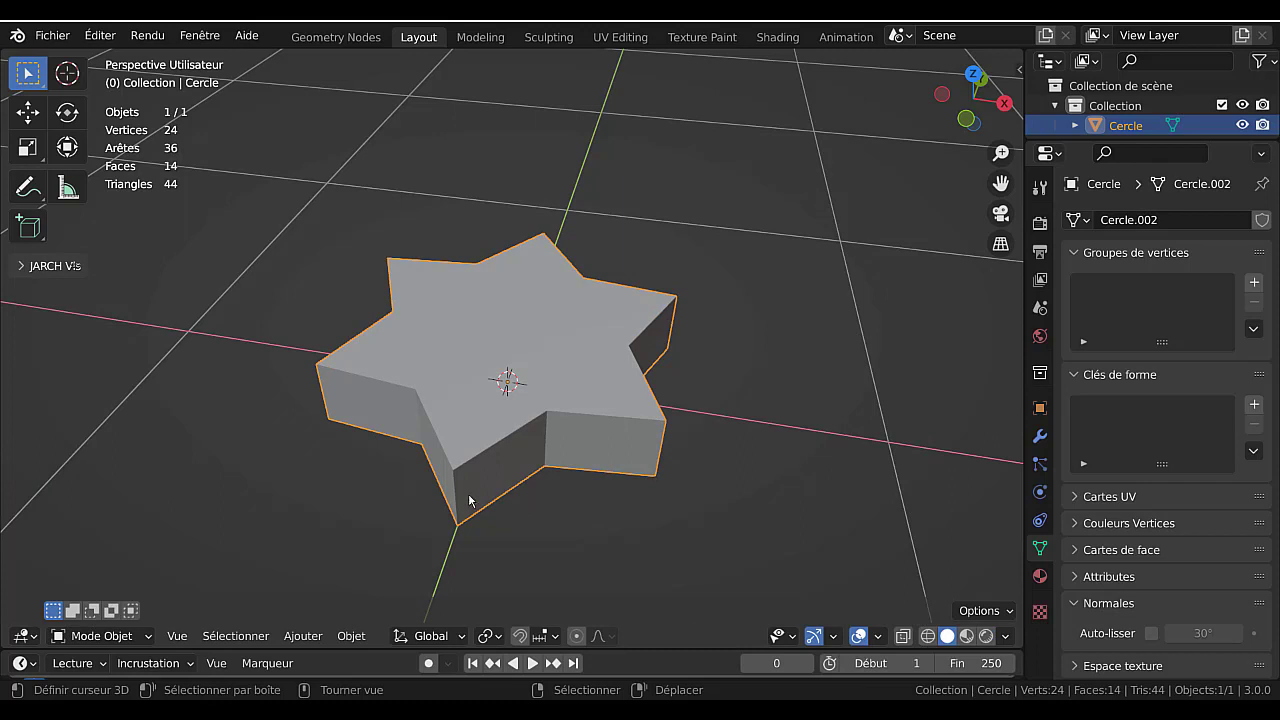
middle_click_drag(511, 471, 497, 443)
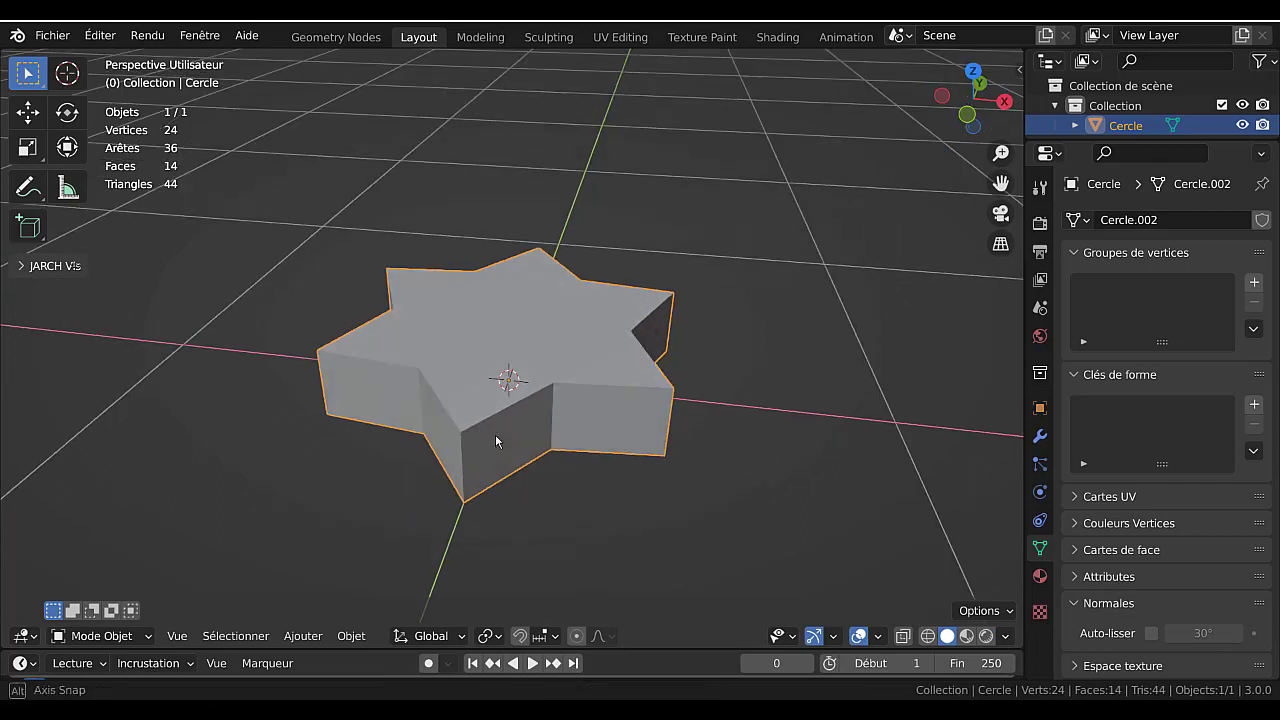
- Select all objects and turn on the Face Orientation overlay
left_click(246, 636)
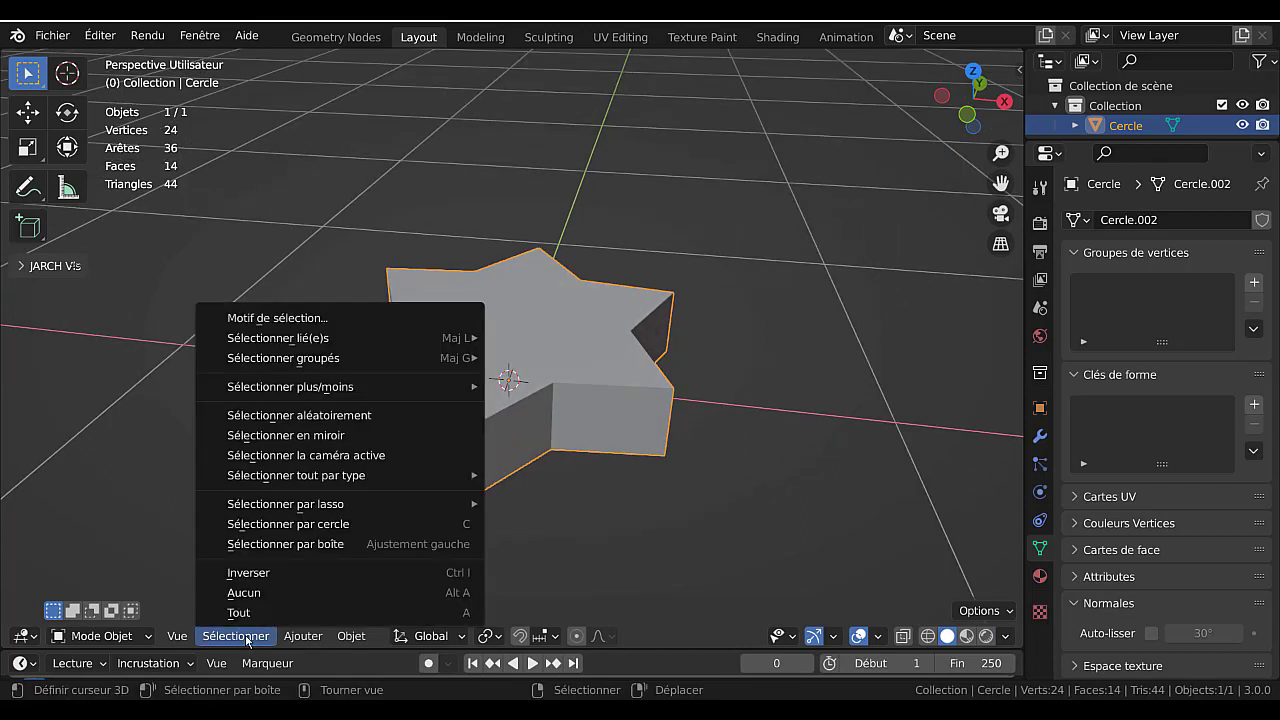
left_click(245, 609)
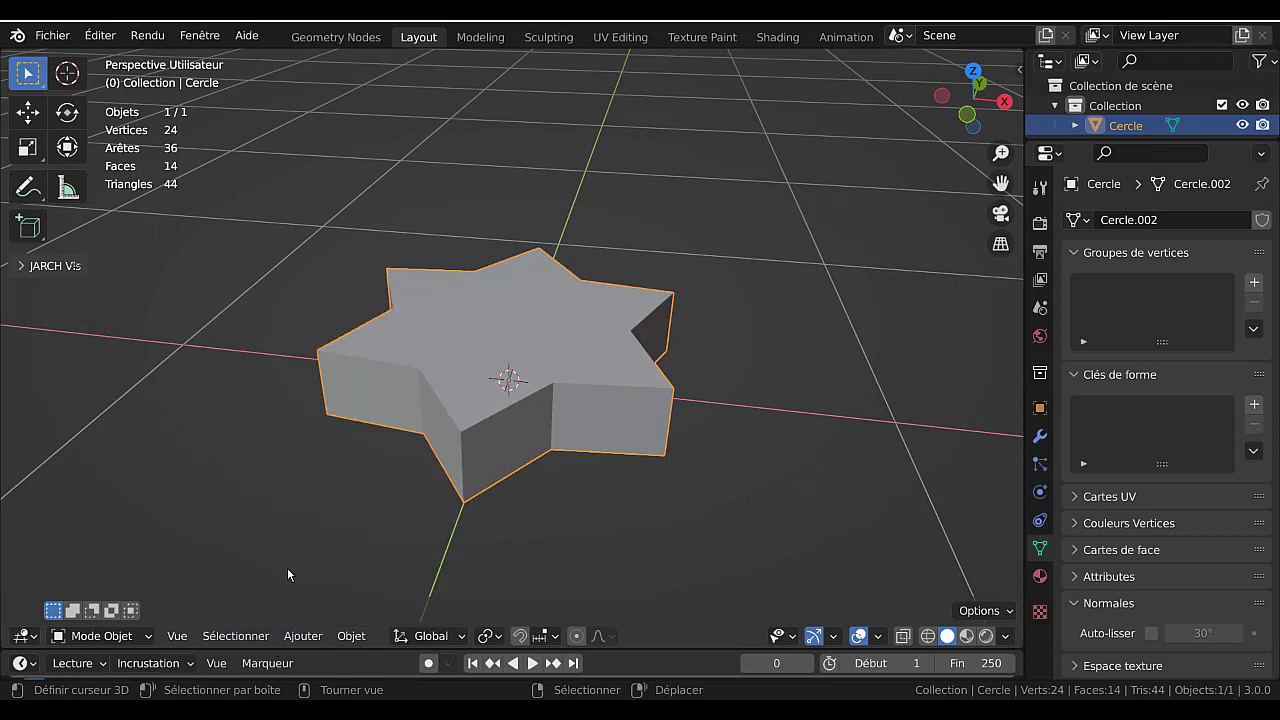
key("q")
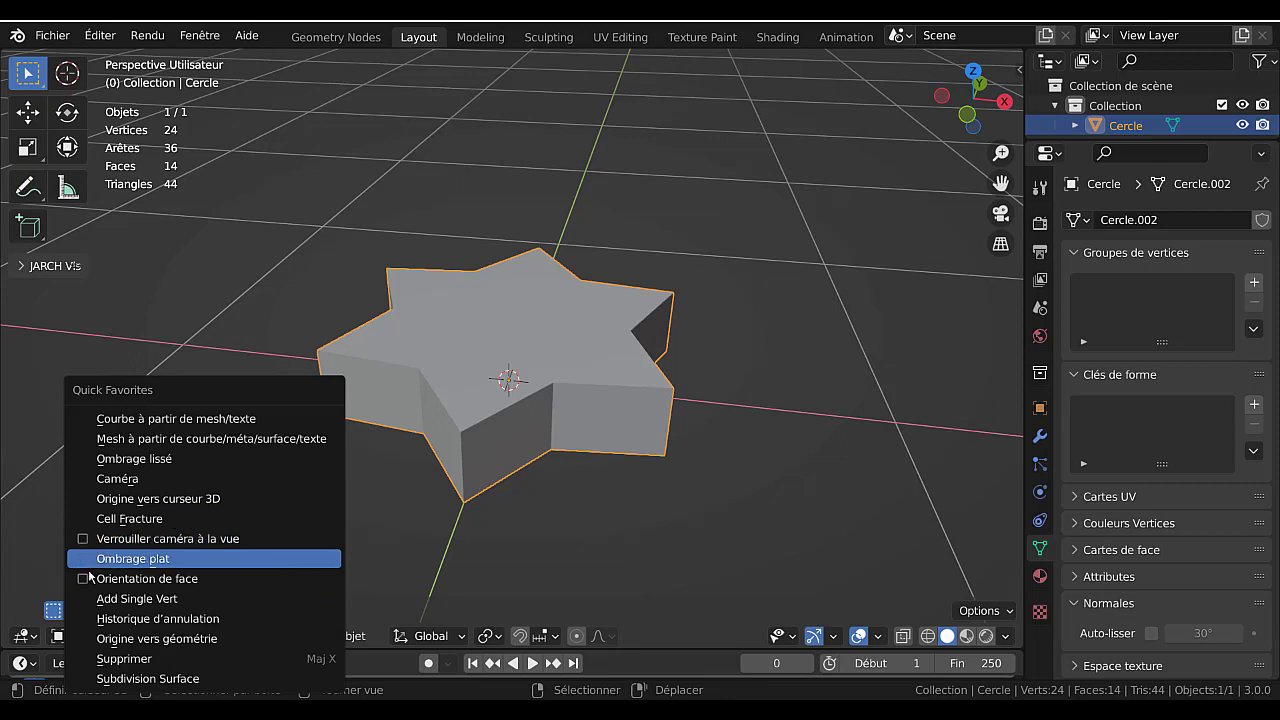
left_click(86, 579)
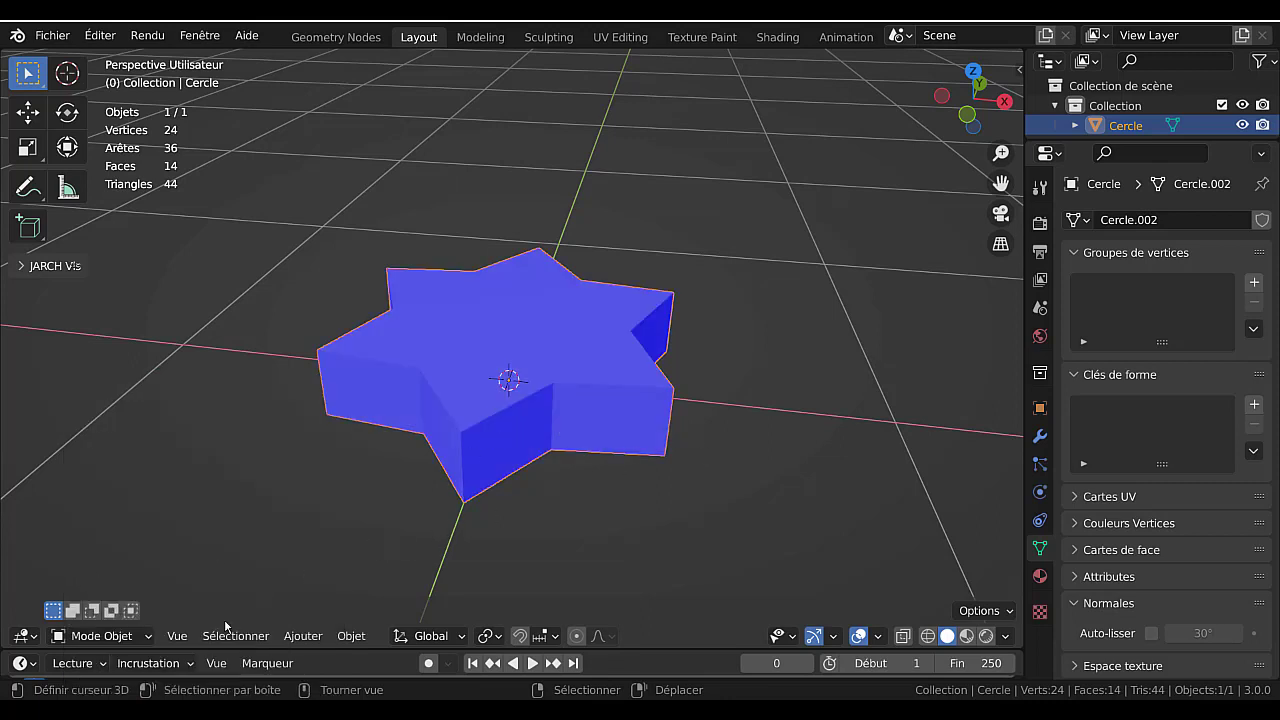
- Enter Edit Mode on the star and open the viewport overlay options
left_click(876, 637)
key("Tab")
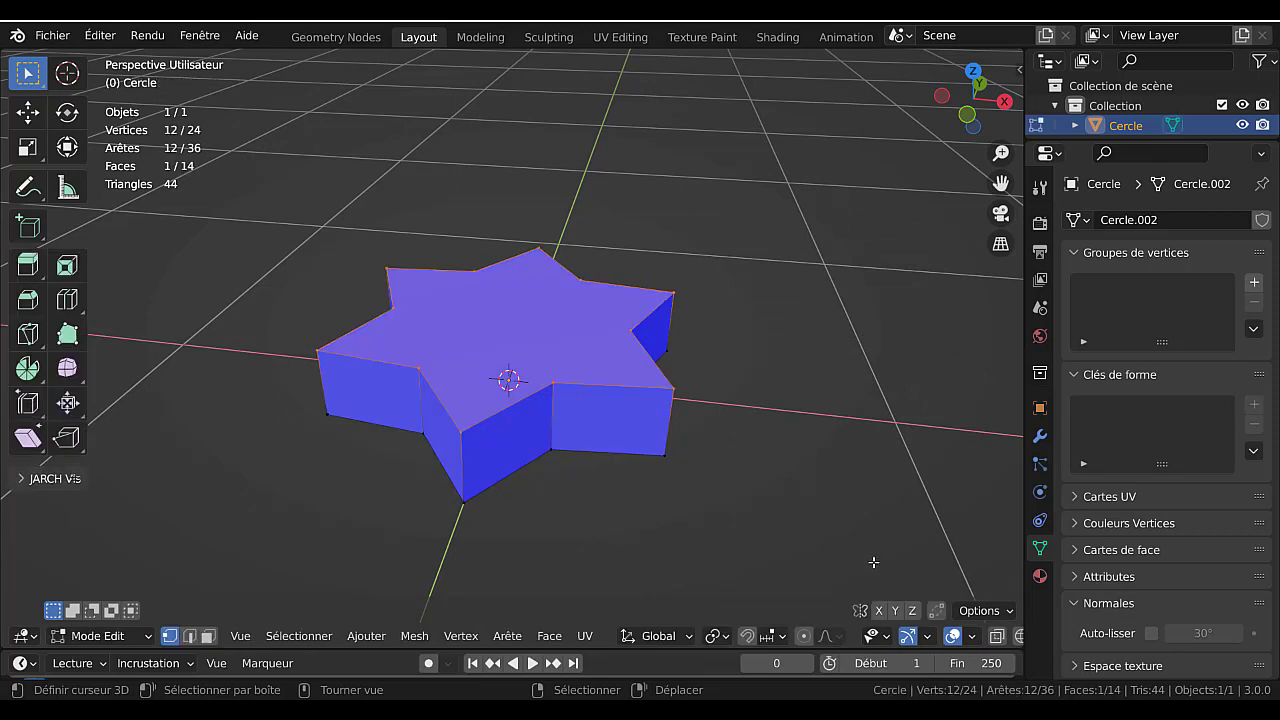
left_click(928, 636)
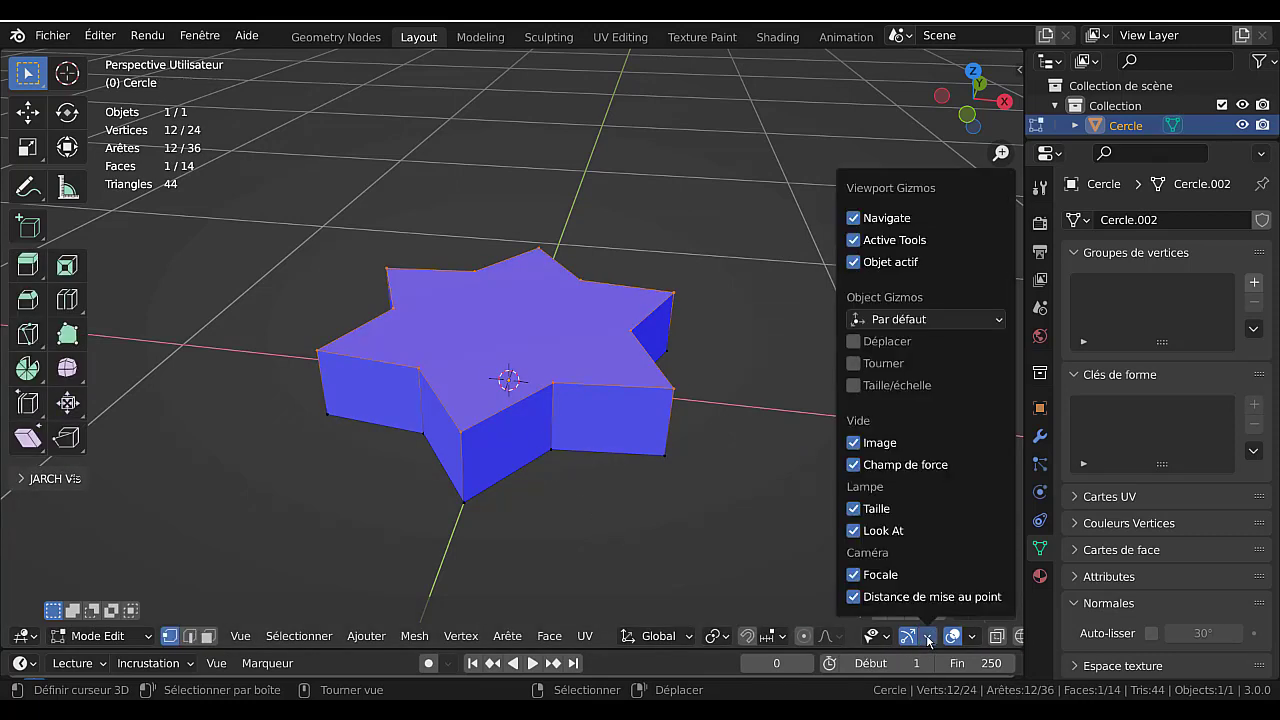
left_click(971, 636)
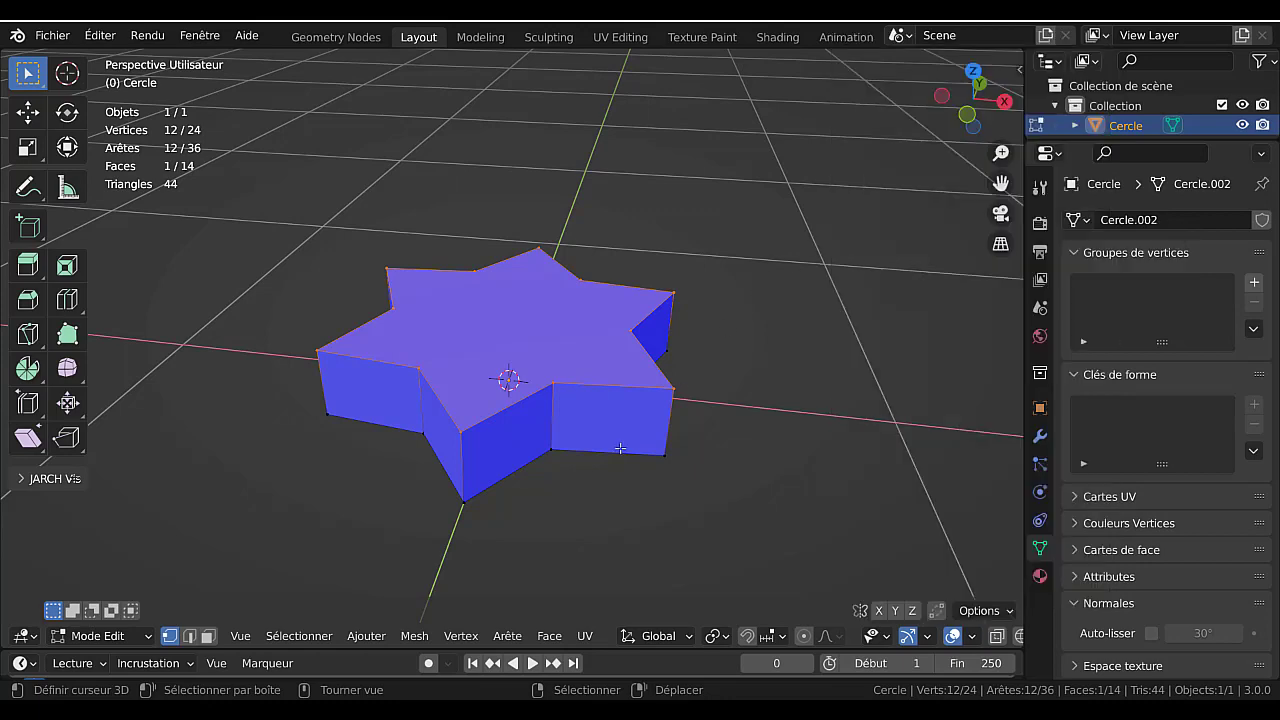
- Move the star's extruded face down along Z past its base to invert the face orientation, and inspect it in Object Mode
middle_click_drag(610, 414, 703, 412)
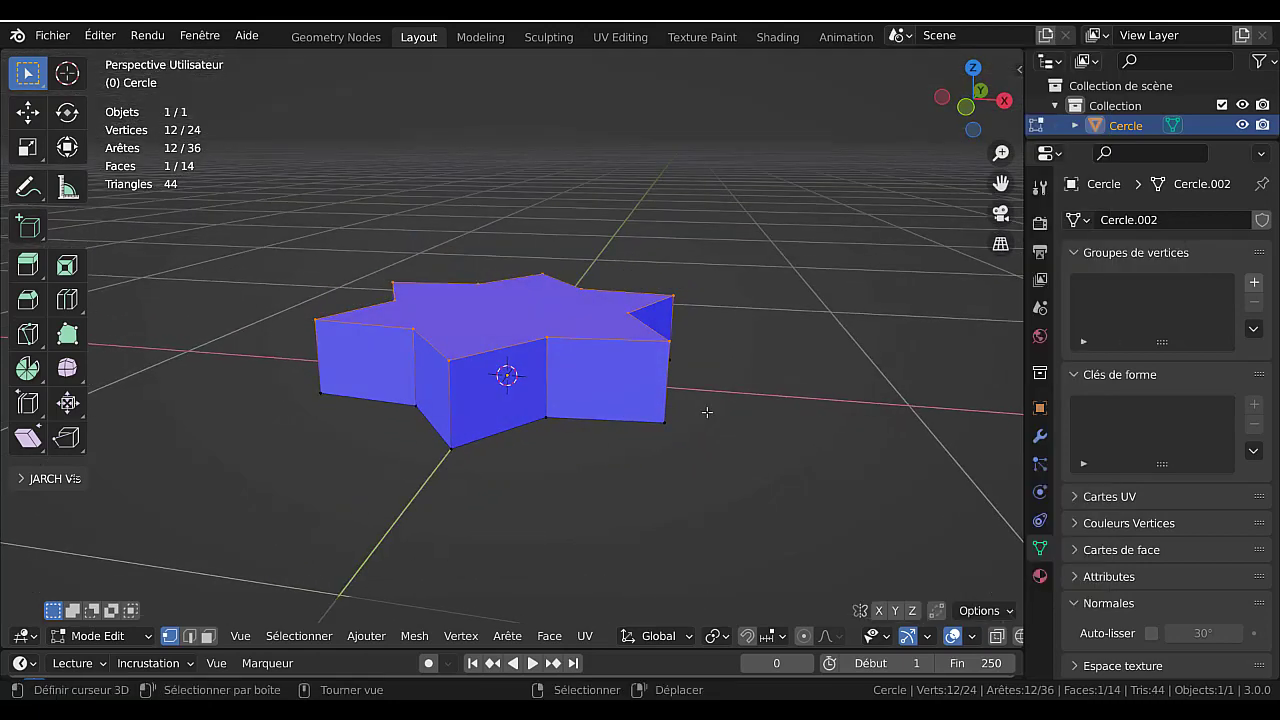
key("g")
key("z")
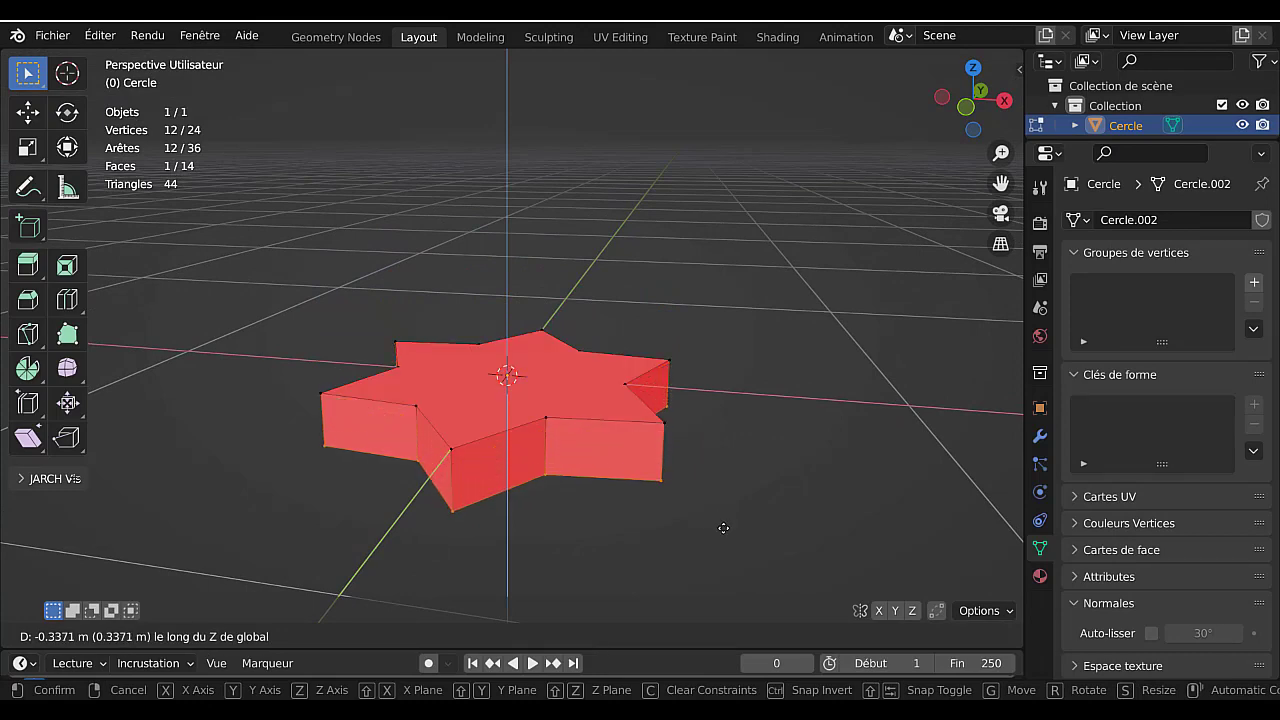
left_click(723, 531)
key("Tab")
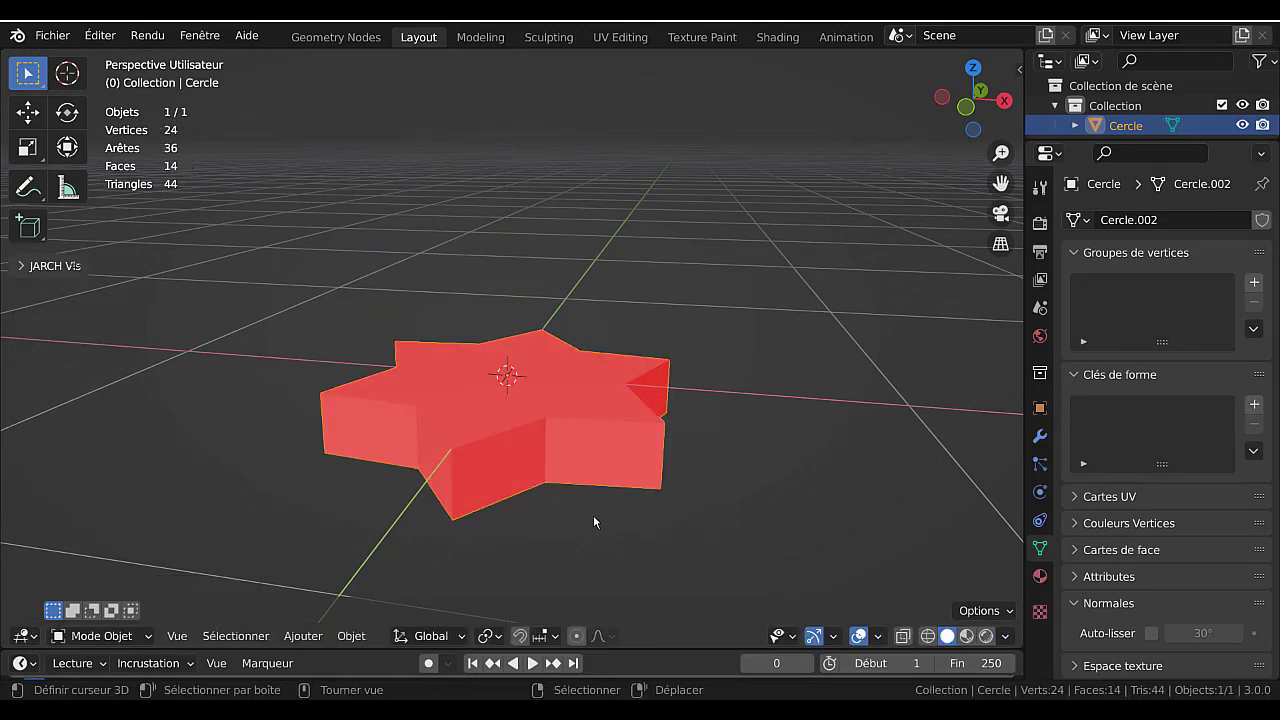
scroll(578, 510, "up", 4)
middle_click_drag(576, 506, 596, 448)
scroll(603, 428, "up", 3)
scroll(602, 424, "down", 3)
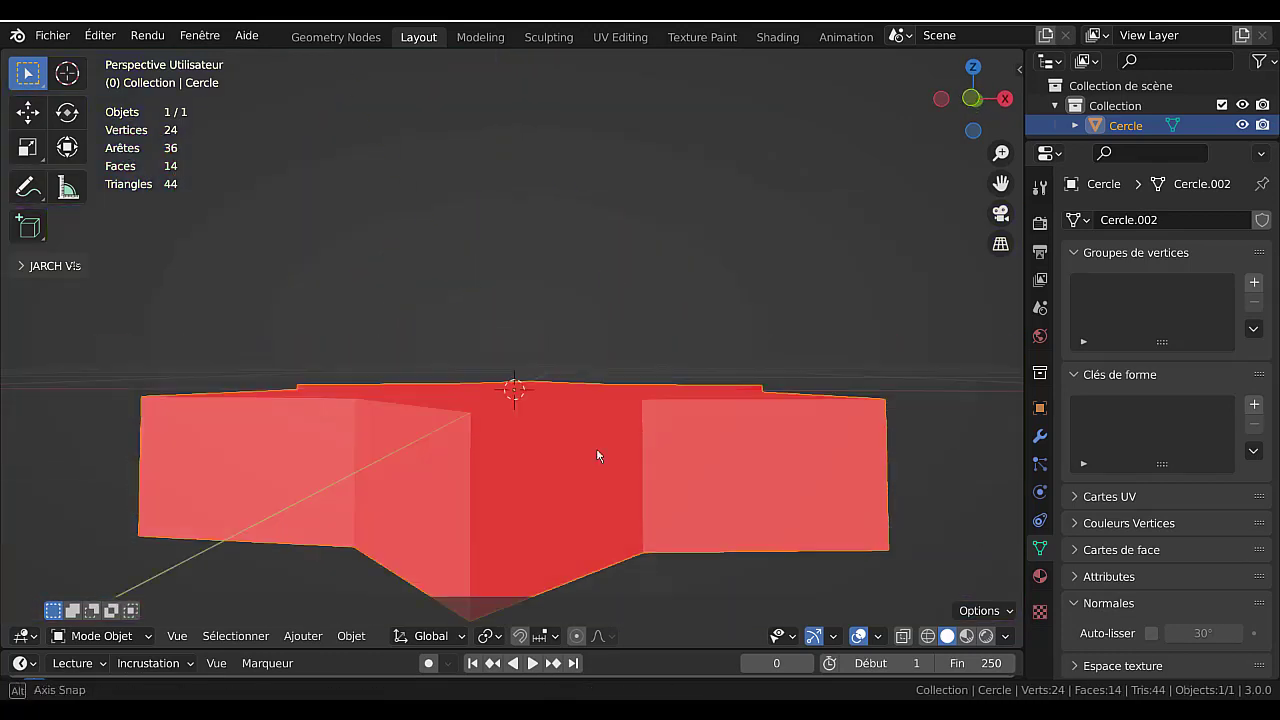
scroll(596, 449, "down", 2)
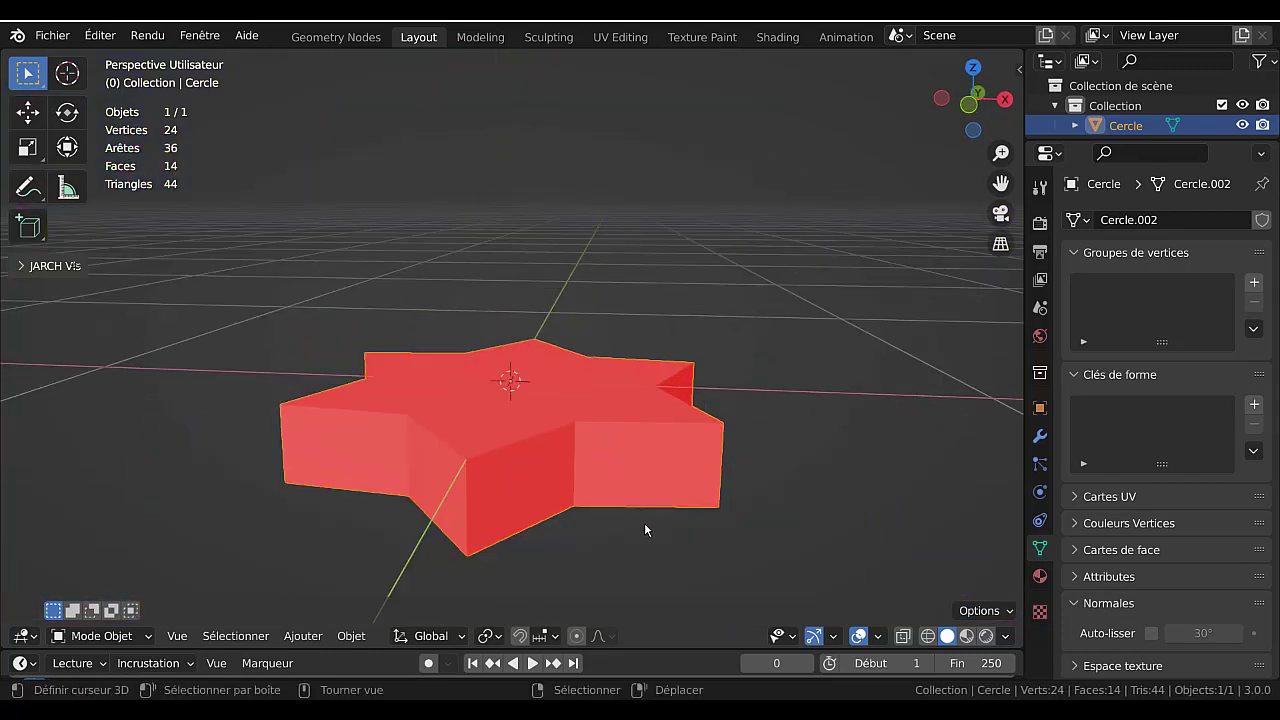
- Move the displaced star face back up along Z above its base and return to Object Mode
key("Tab")
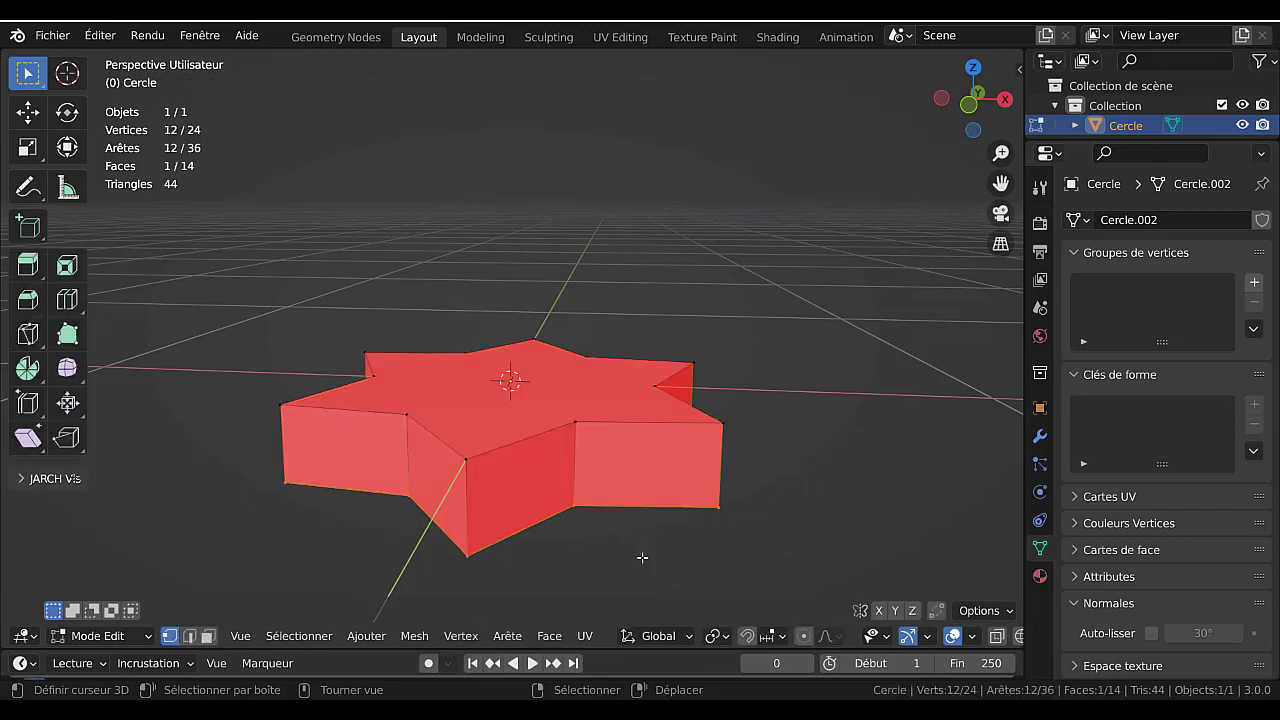
key("g")
key("z")
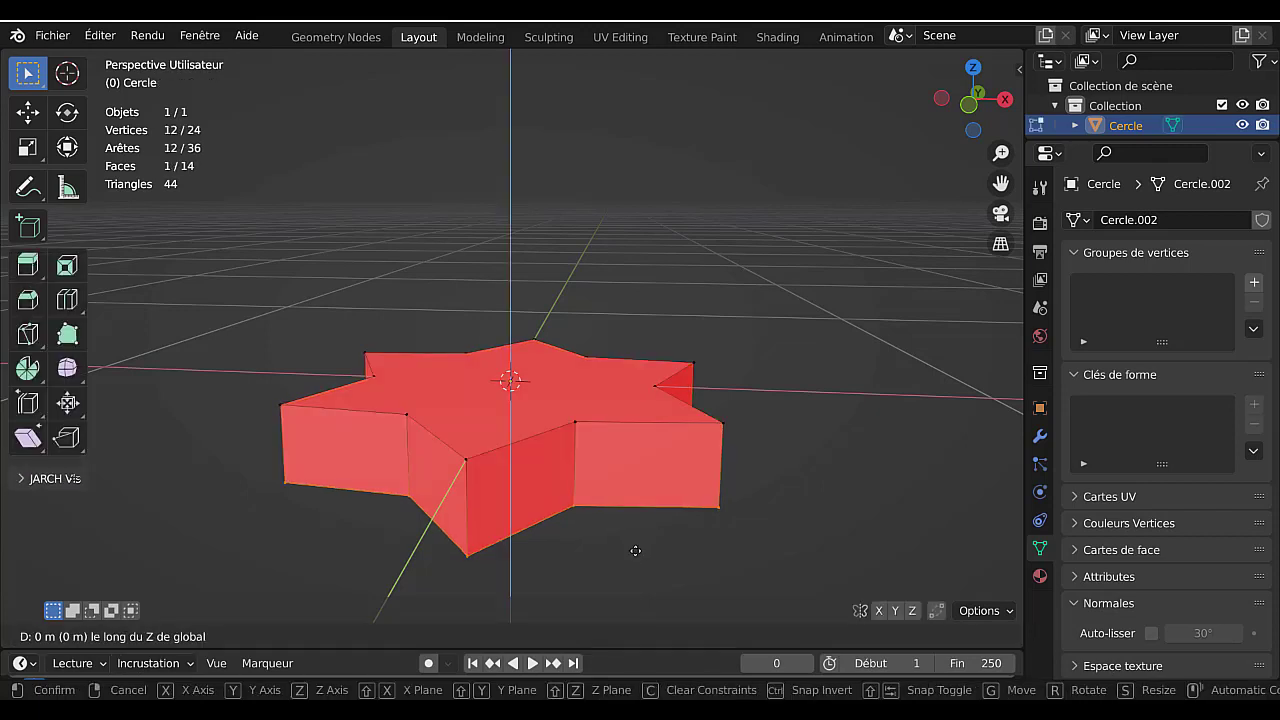
key("Tab")
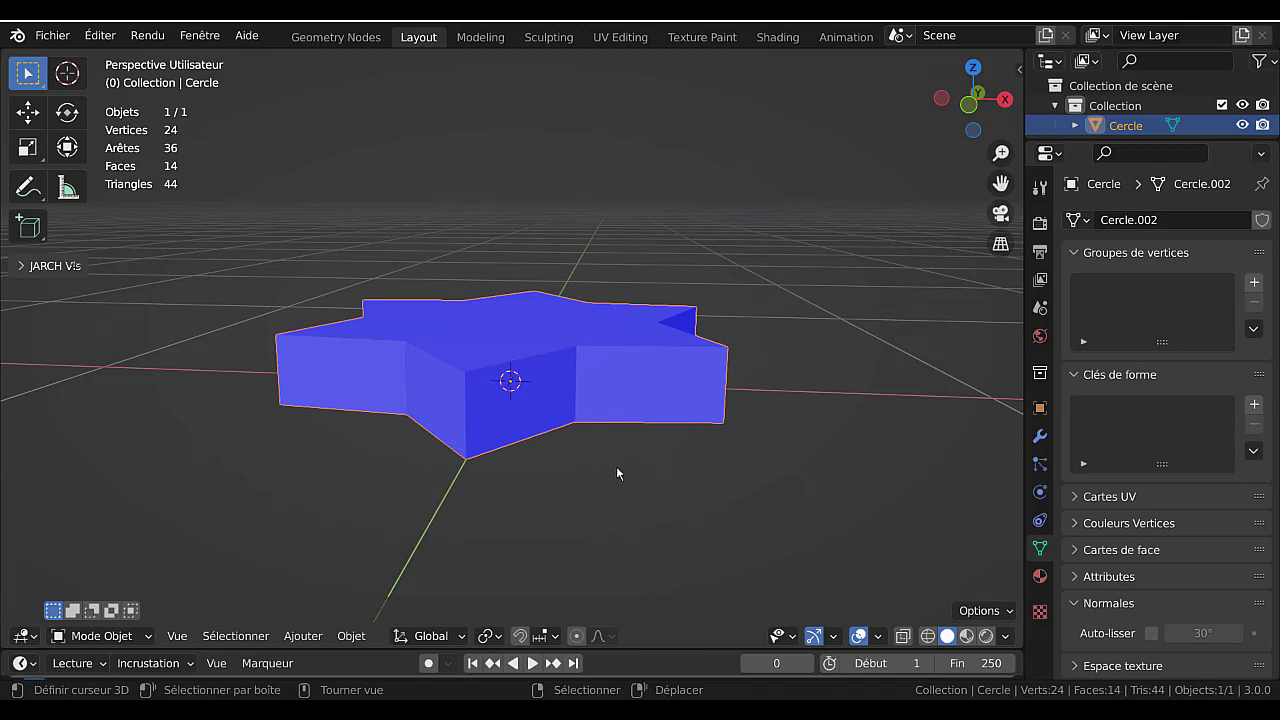
middle_click_drag(627, 487, 722, 501)
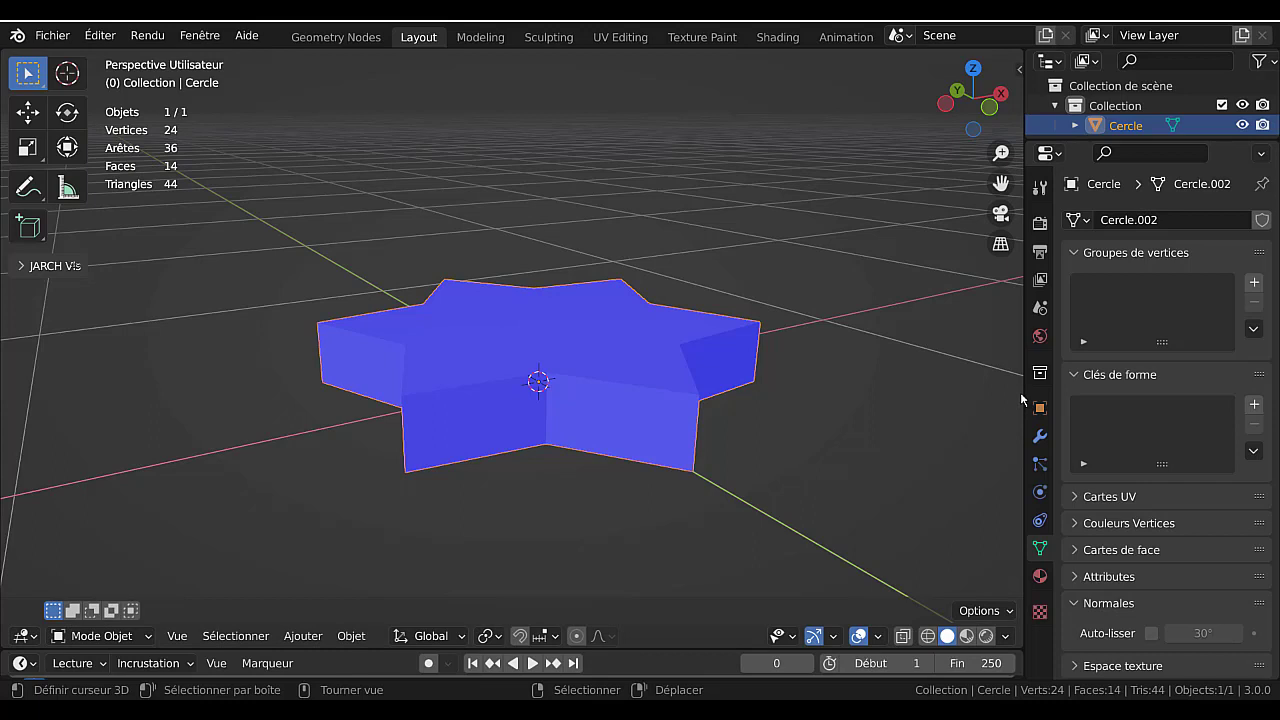
- Widen the 3D viewport by narrowing the outliner and properties area, and recentre the star in Edit Mode
left_click_drag(1022, 399, 1108, 400)
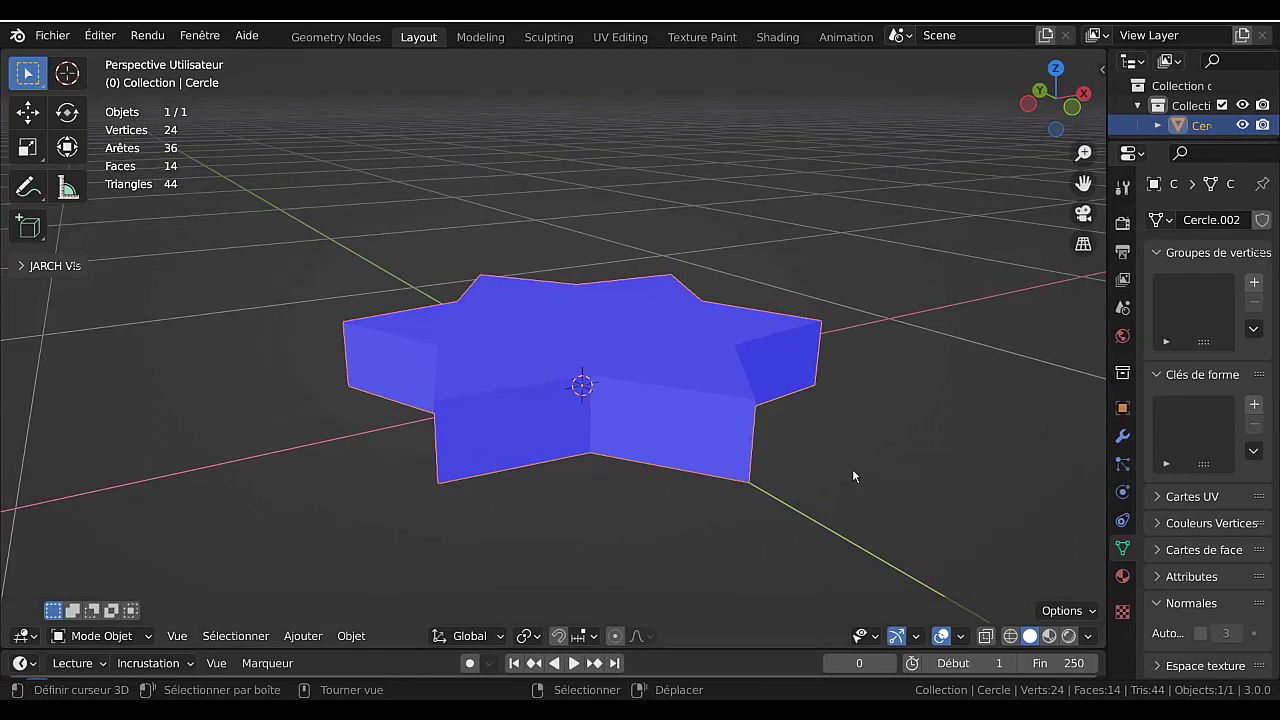
key("Tab")
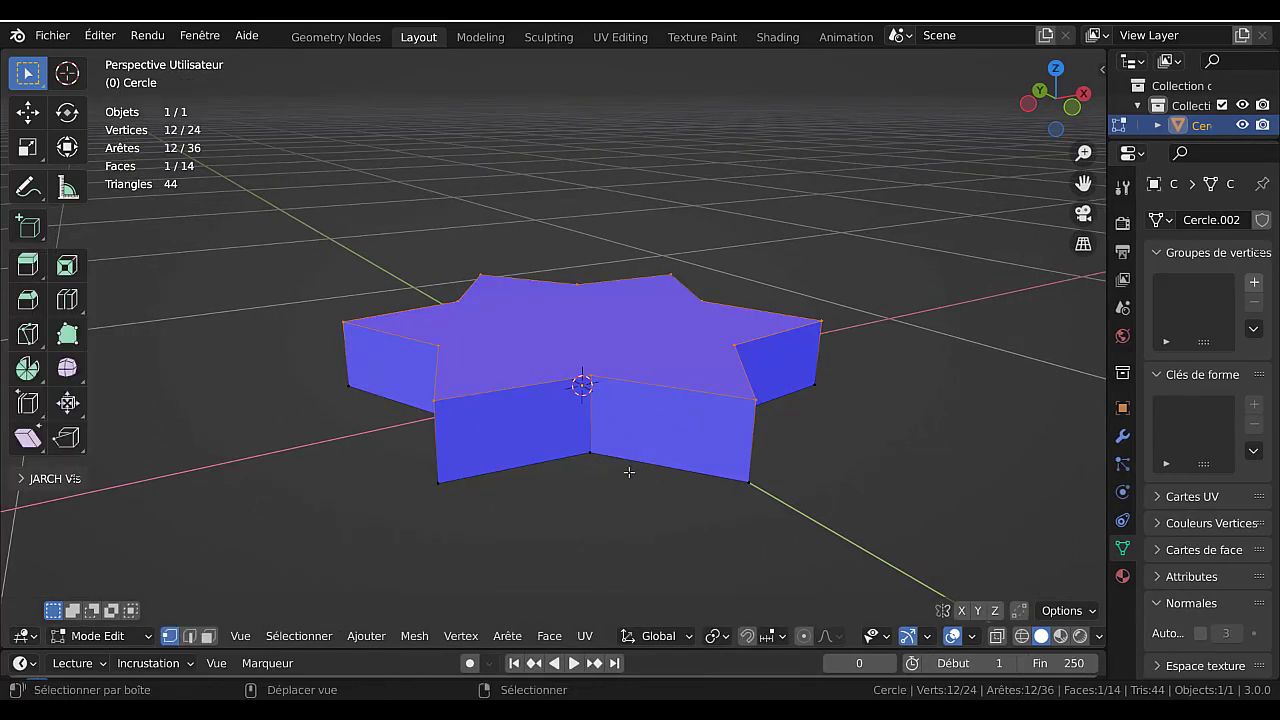
middle_click_drag(630, 472, 590, 472, "shift")
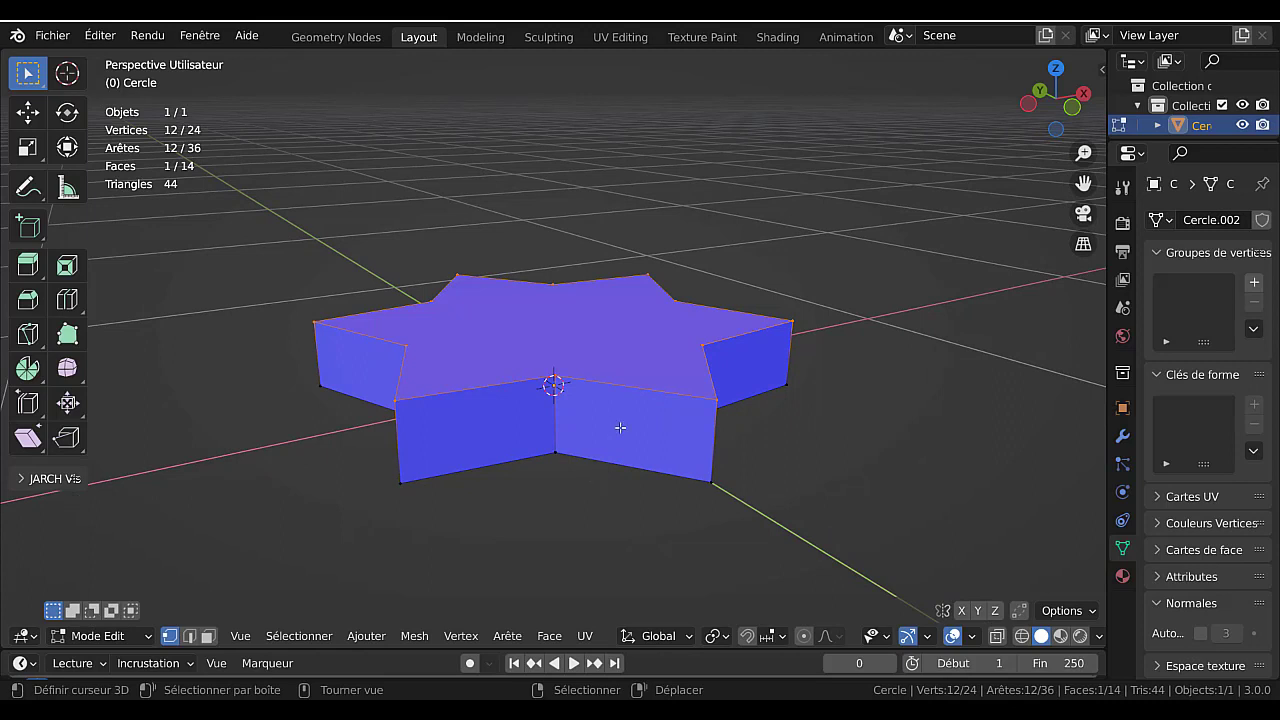
- Delete the whole star object in Object Mode
key("Tab")
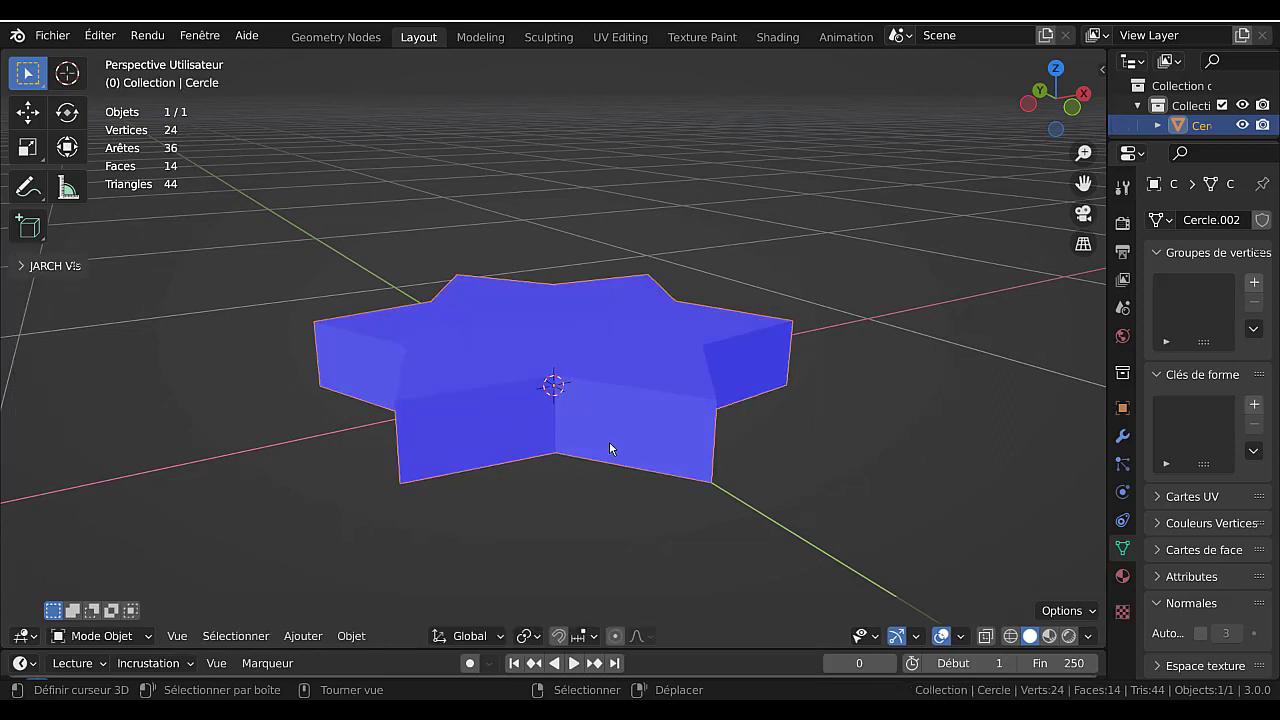
key("x")
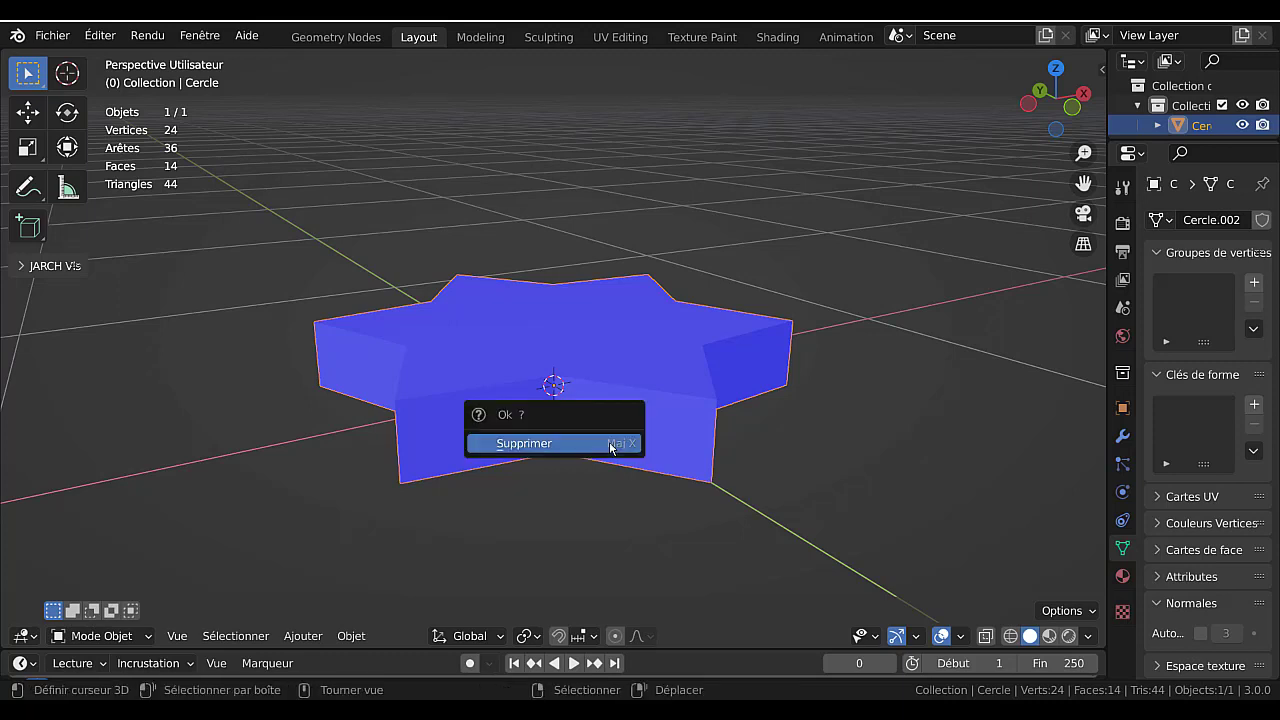
left_click(612, 445)
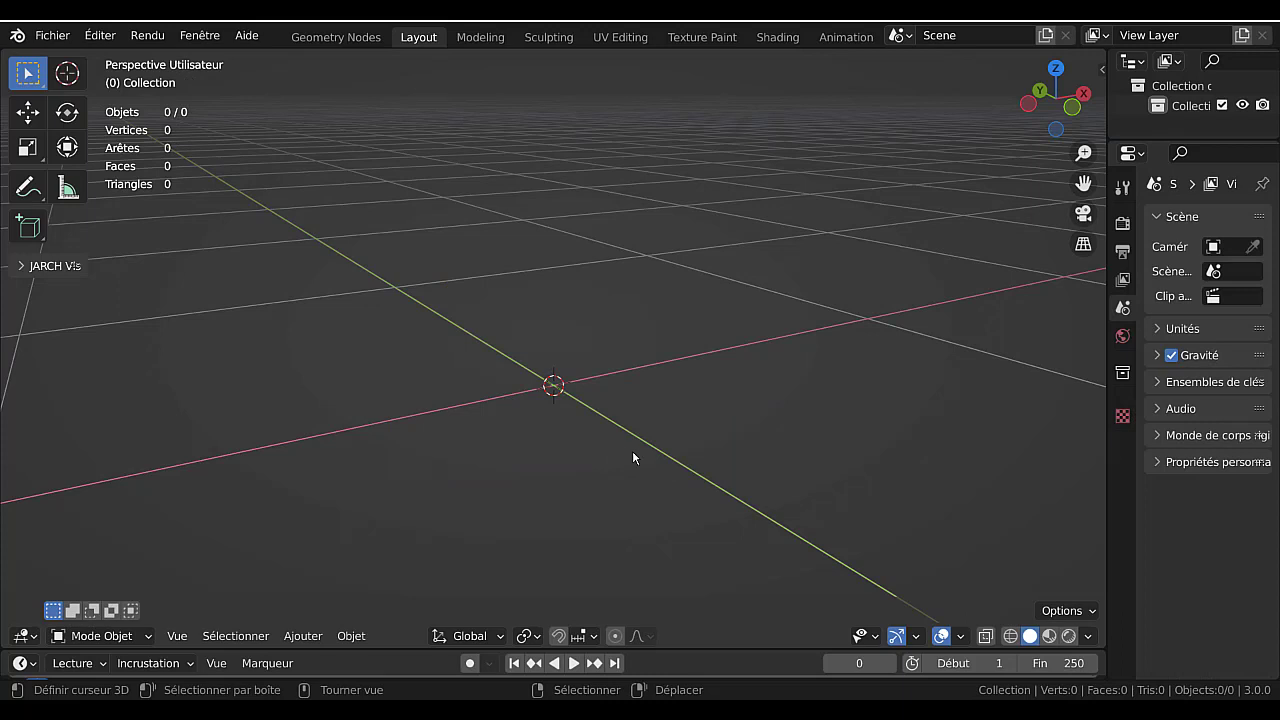
- Add a mesh cube at the scene's centre and scale it down to about half its size
mouse_move(734, 712)
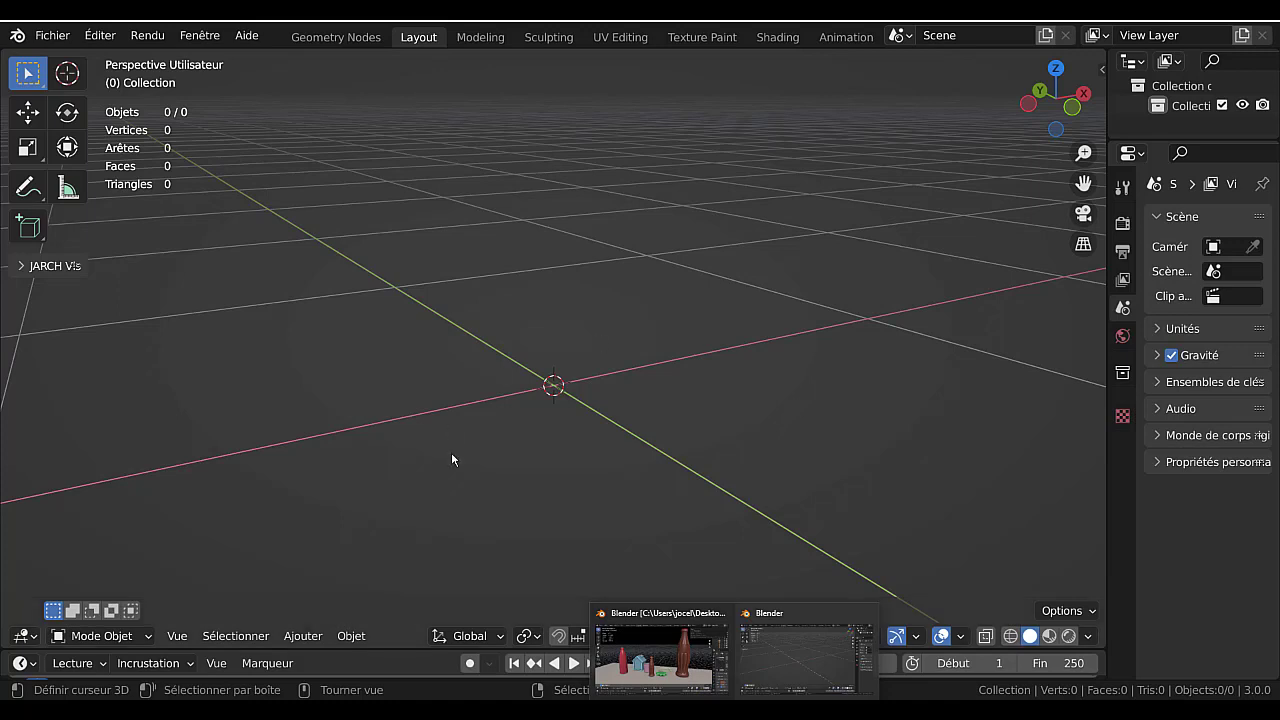
left_click(300, 637)
mouse_move(320, 612)
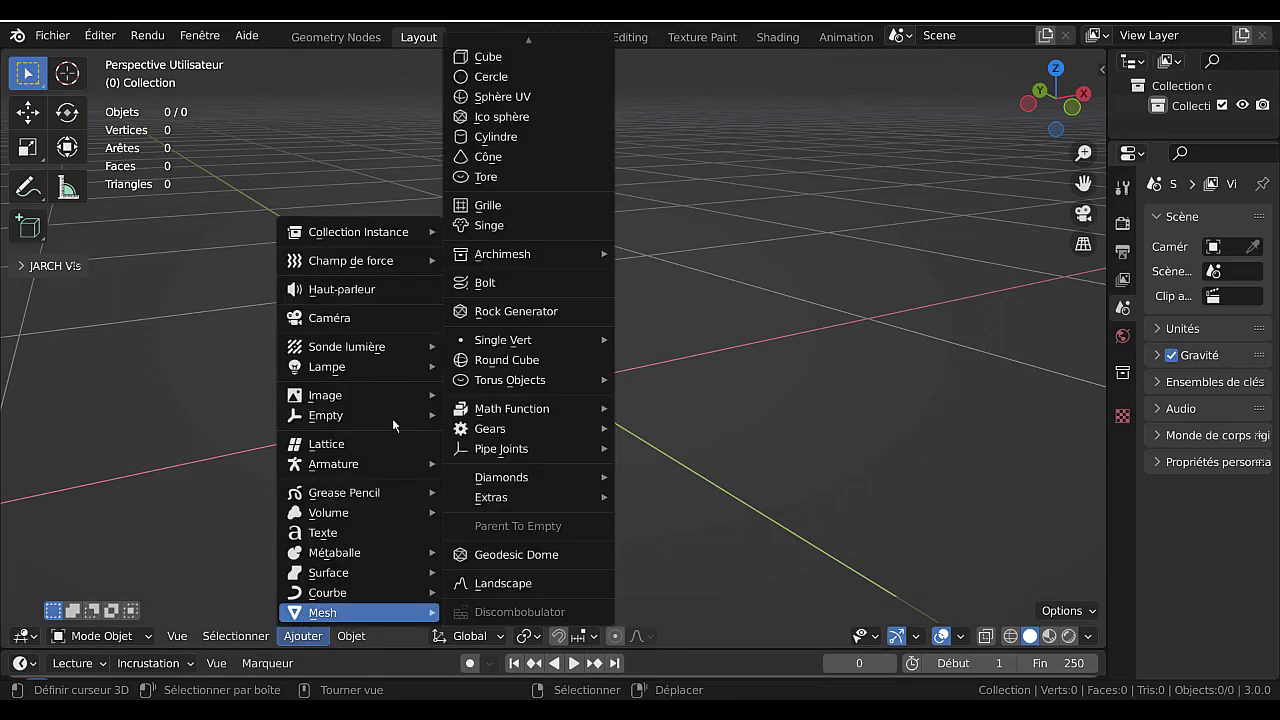
left_click(462, 58)
scroll(672, 280, "down", 5)
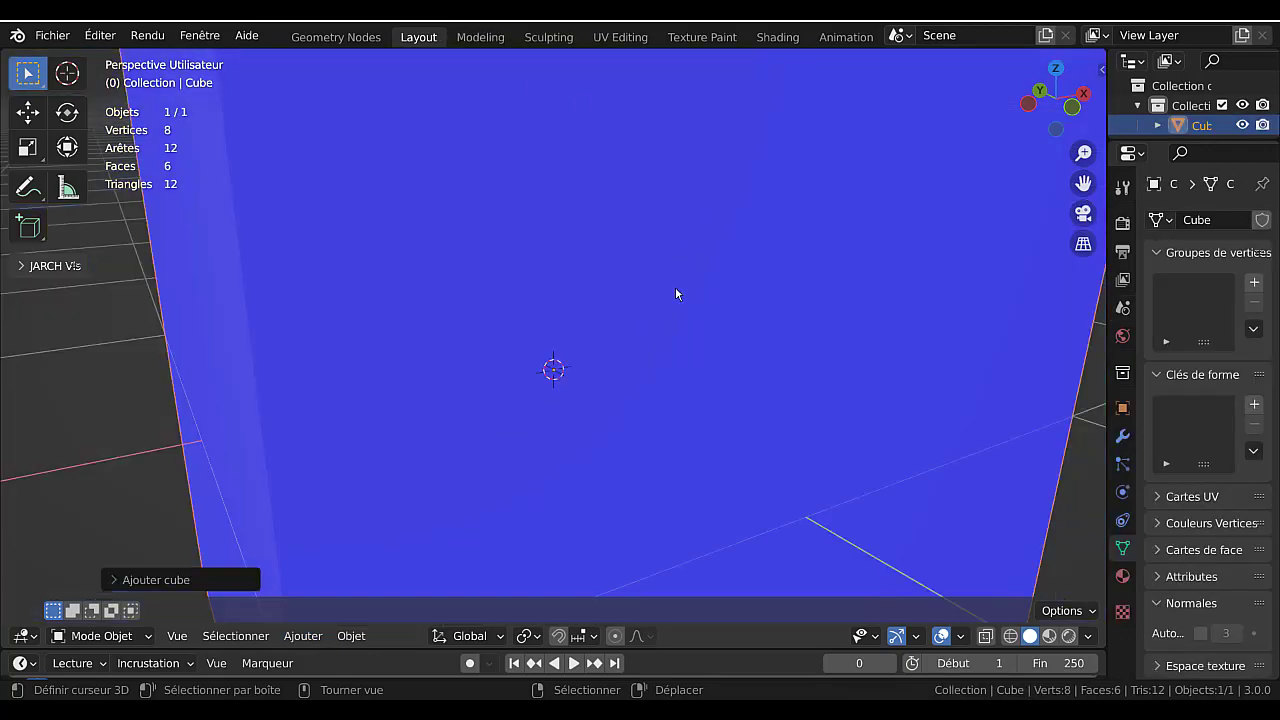
middle_click_drag(676, 288, 716, 400)
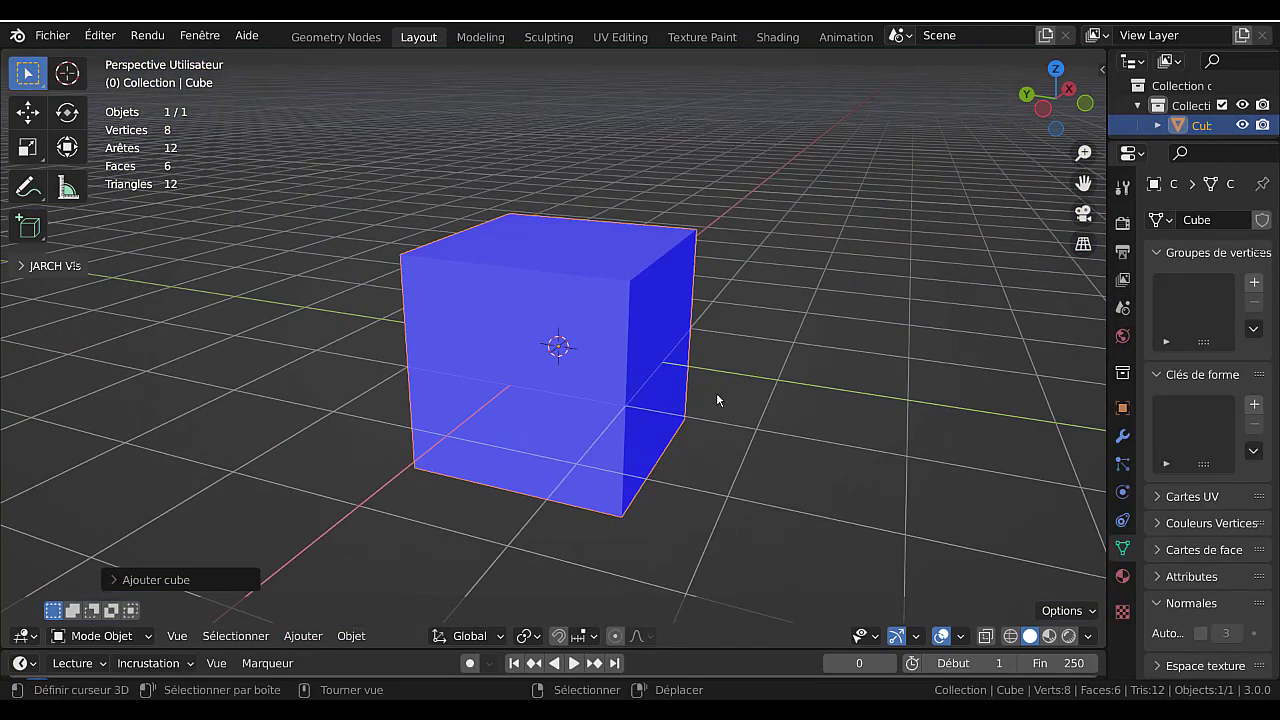
key("s")
left_click(687, 377)
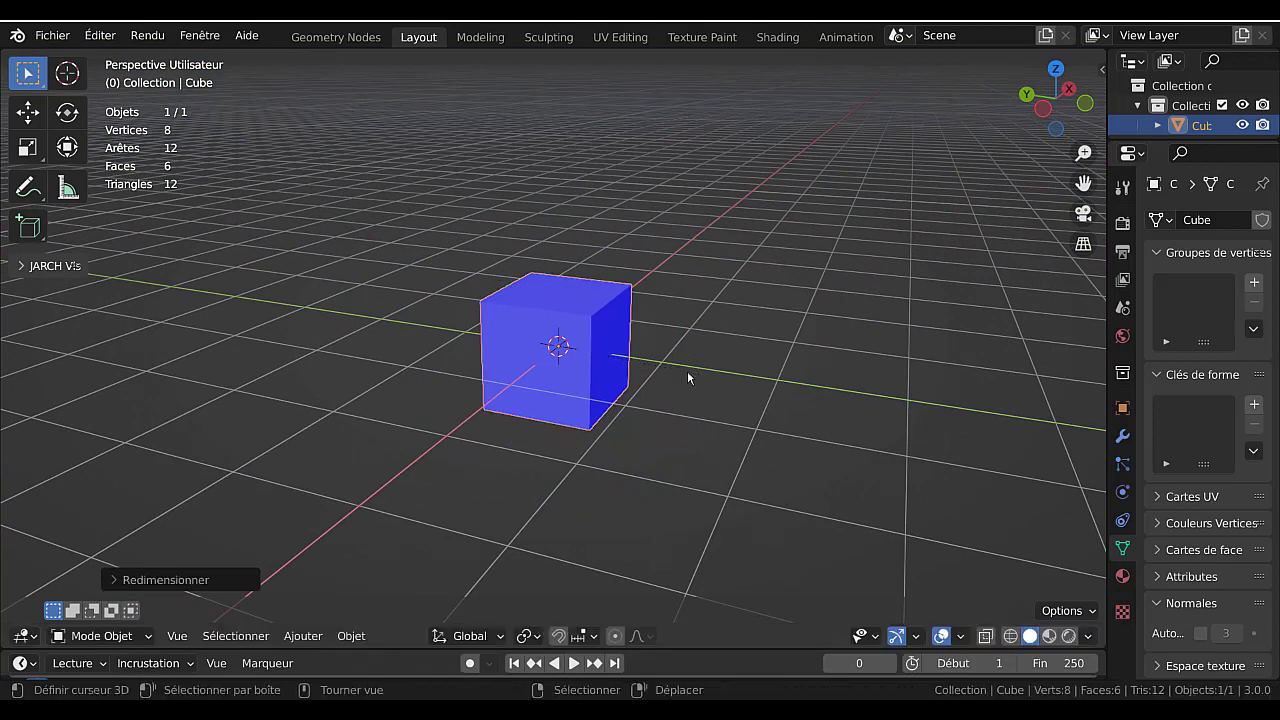
- Apply all transformations to the cube, enter Edit Mode and turn off the face orientation overlay
key("ctrl+a")
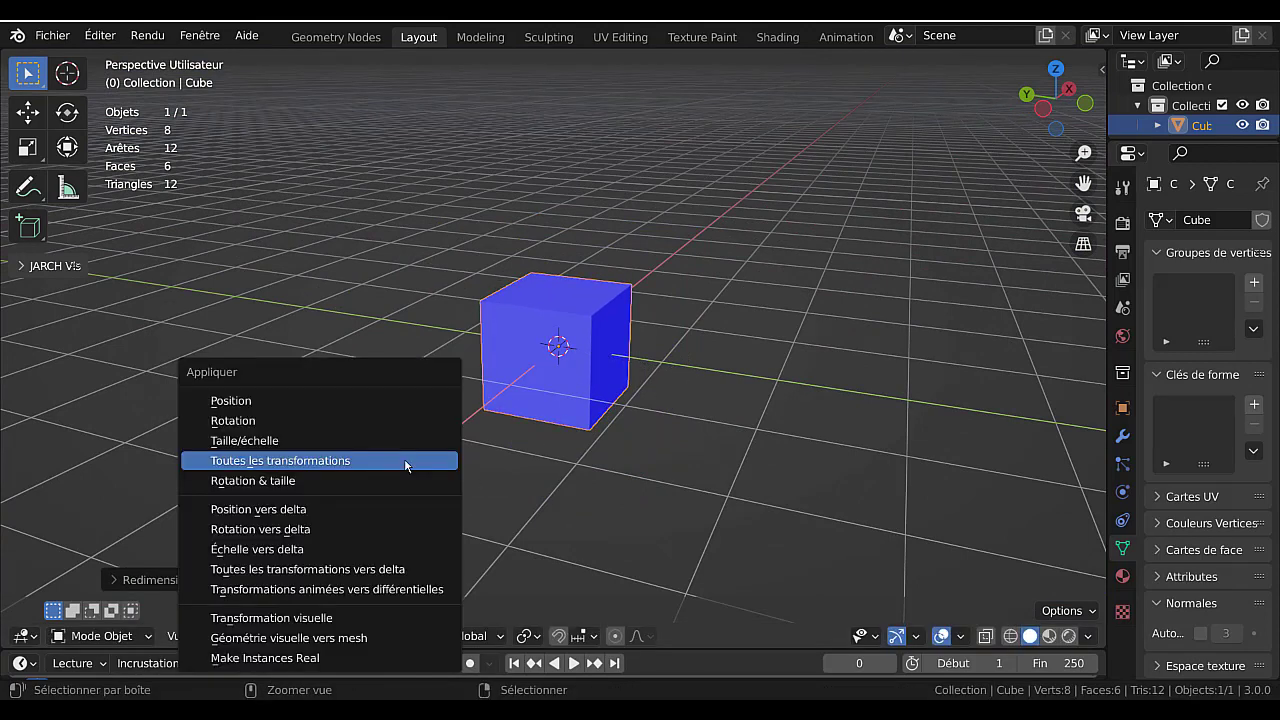
left_click(402, 458)
key("Tab")
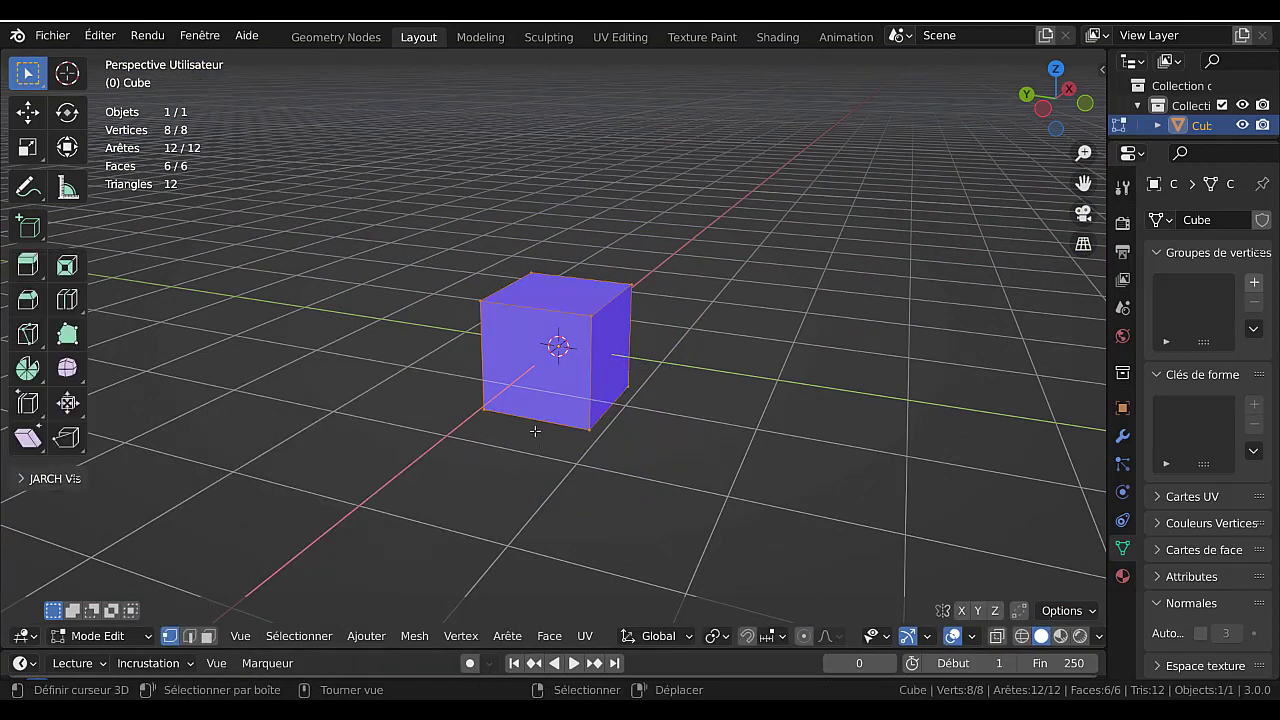
scroll(535, 426, "up", 1)
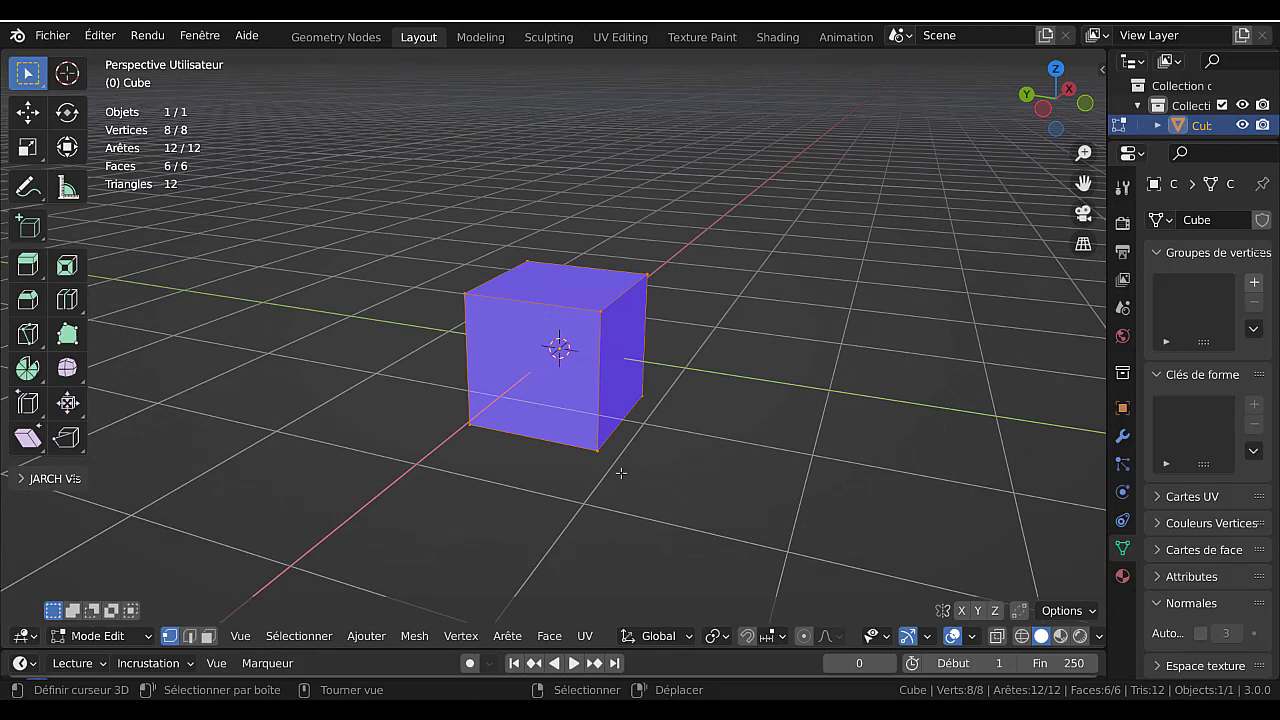
key("q")
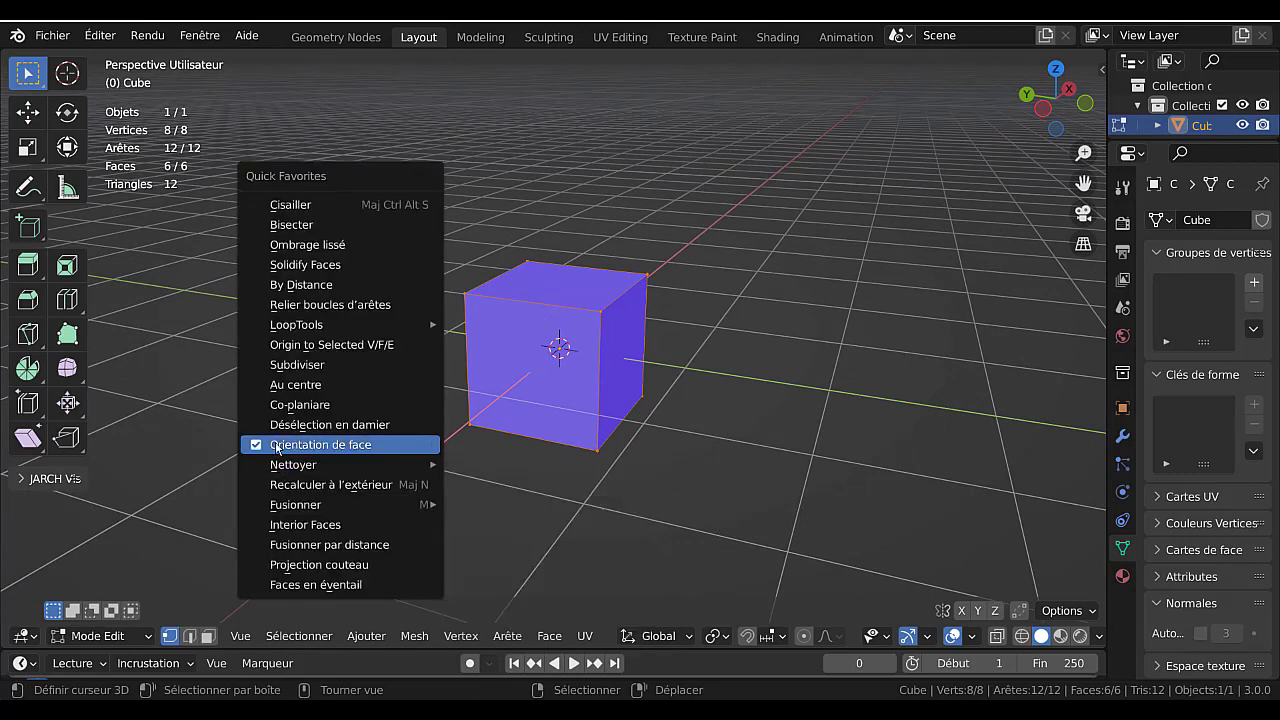
left_click(280, 446)
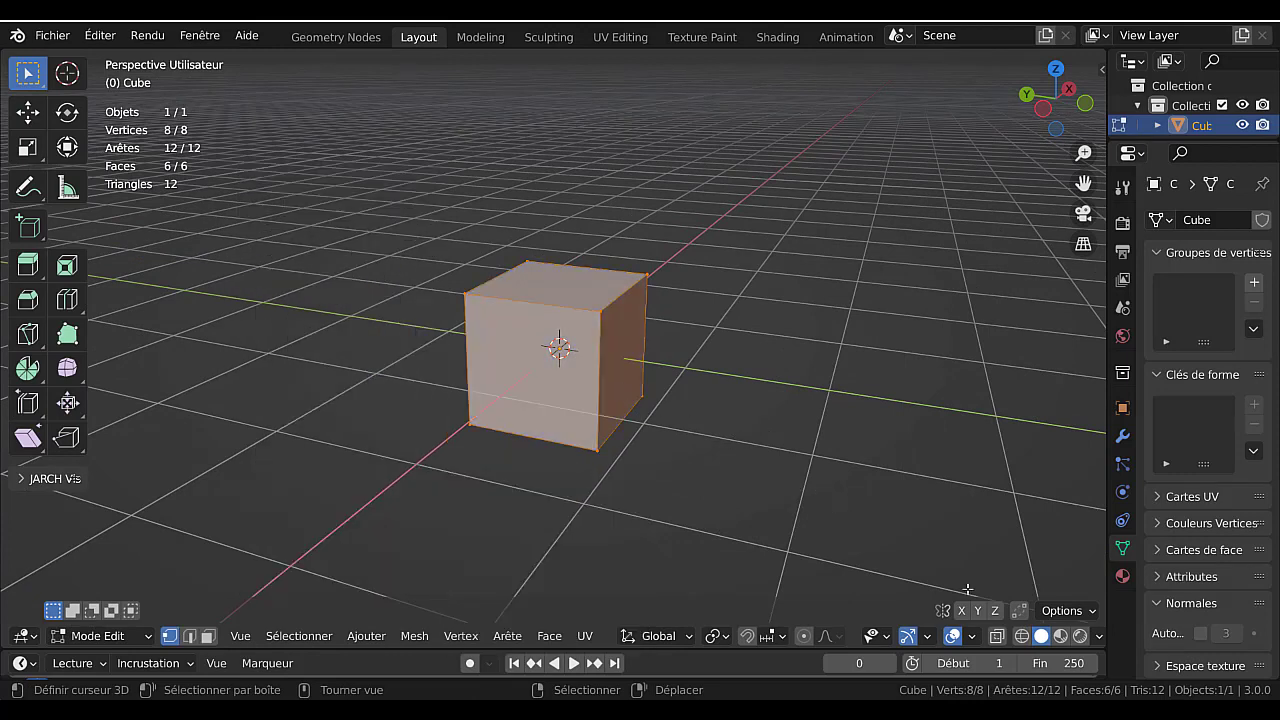
- Compare the cube in Material Preview and Rendered viewport shading, and return to Solid shading
left_click(1060, 636)
left_click(1078, 638)
left_click(1061, 638)
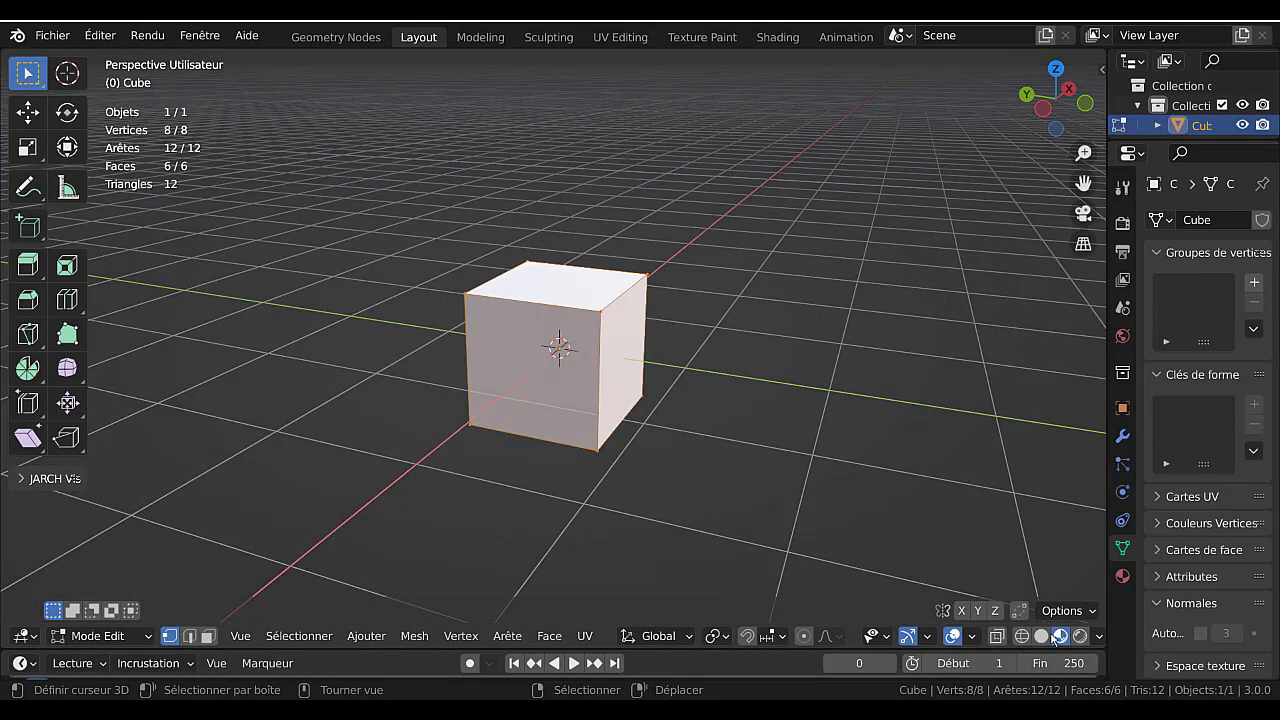
left_click(1043, 638)
left_click(1061, 639)
left_click(1079, 638)
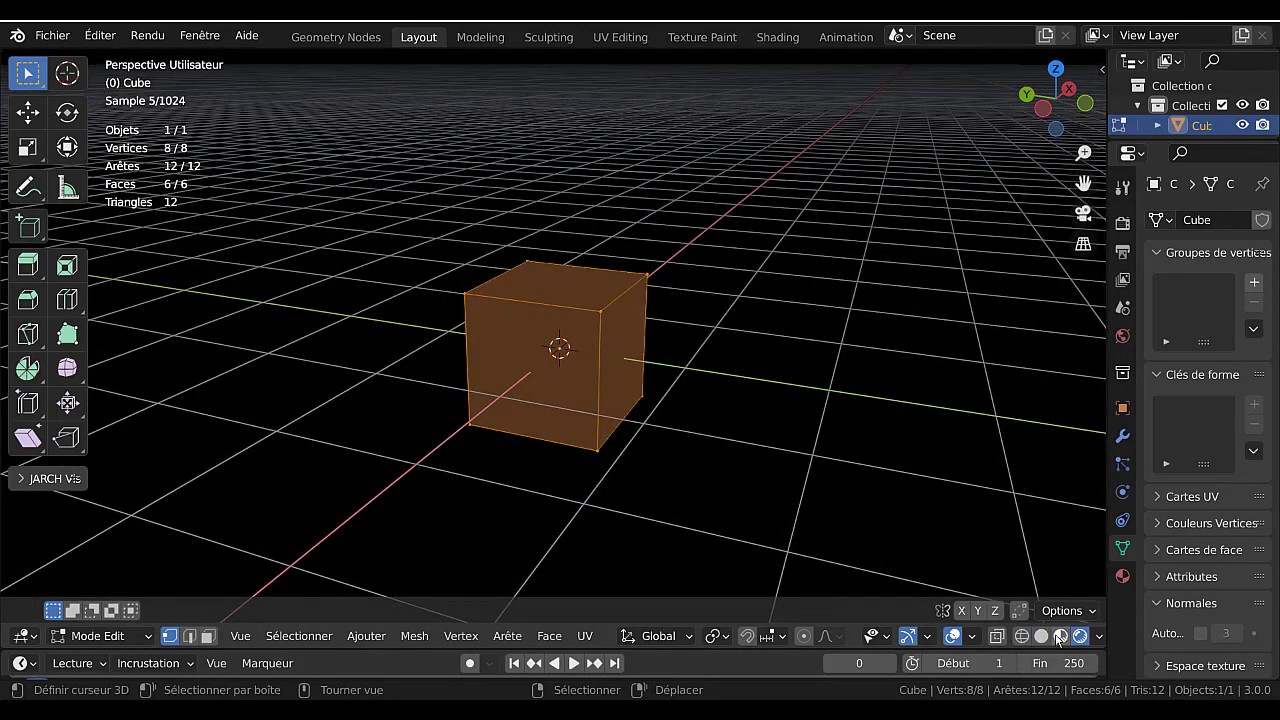
left_click(1061, 638)
left_click(1080, 639)
left_click(1061, 638)
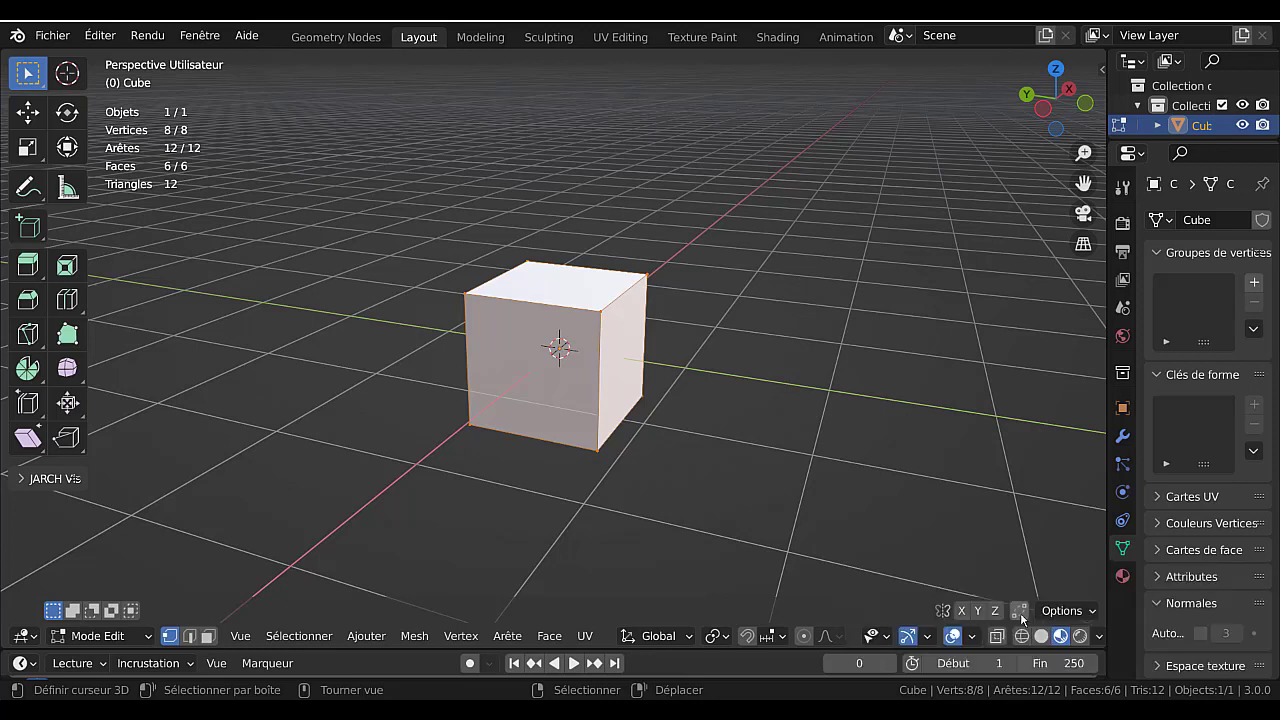
left_click(1042, 636)
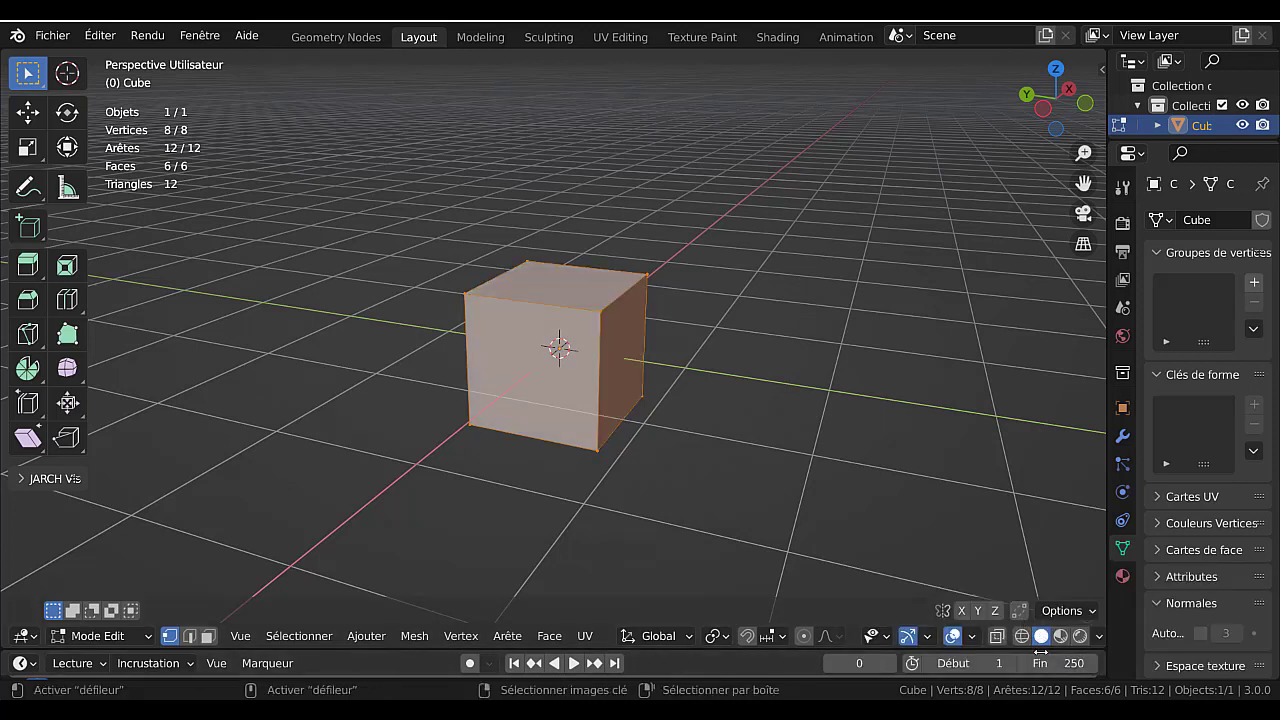
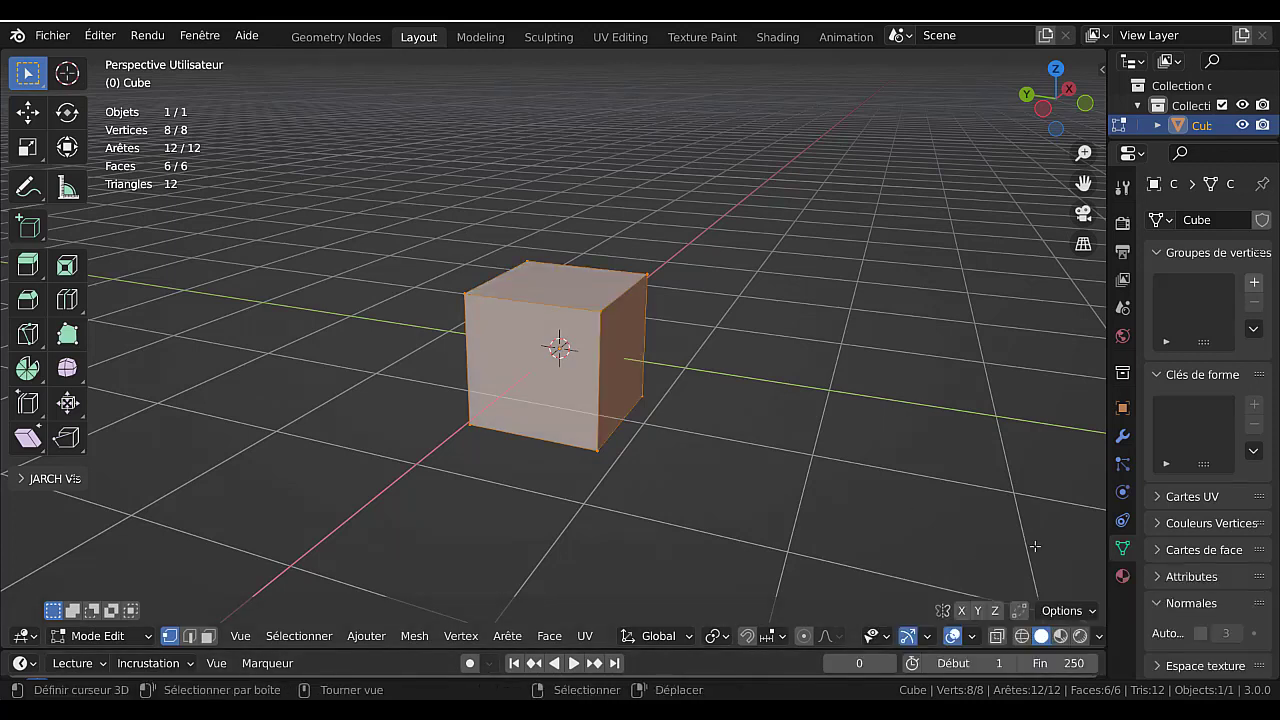
- View the cube in Wireframe shading with X-ray toggled, and restore Solid shading
left_click(1021, 637)
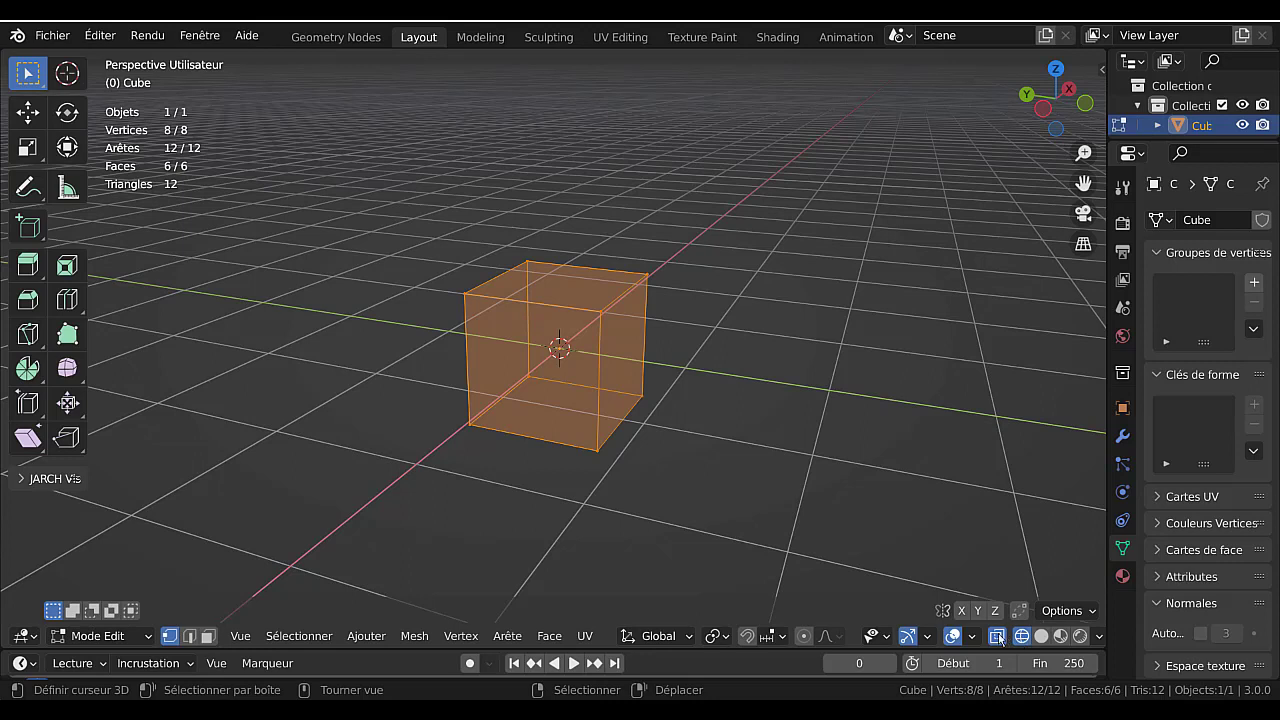
left_click(997, 637)
left_click(997, 637)
left_click(1041, 636)
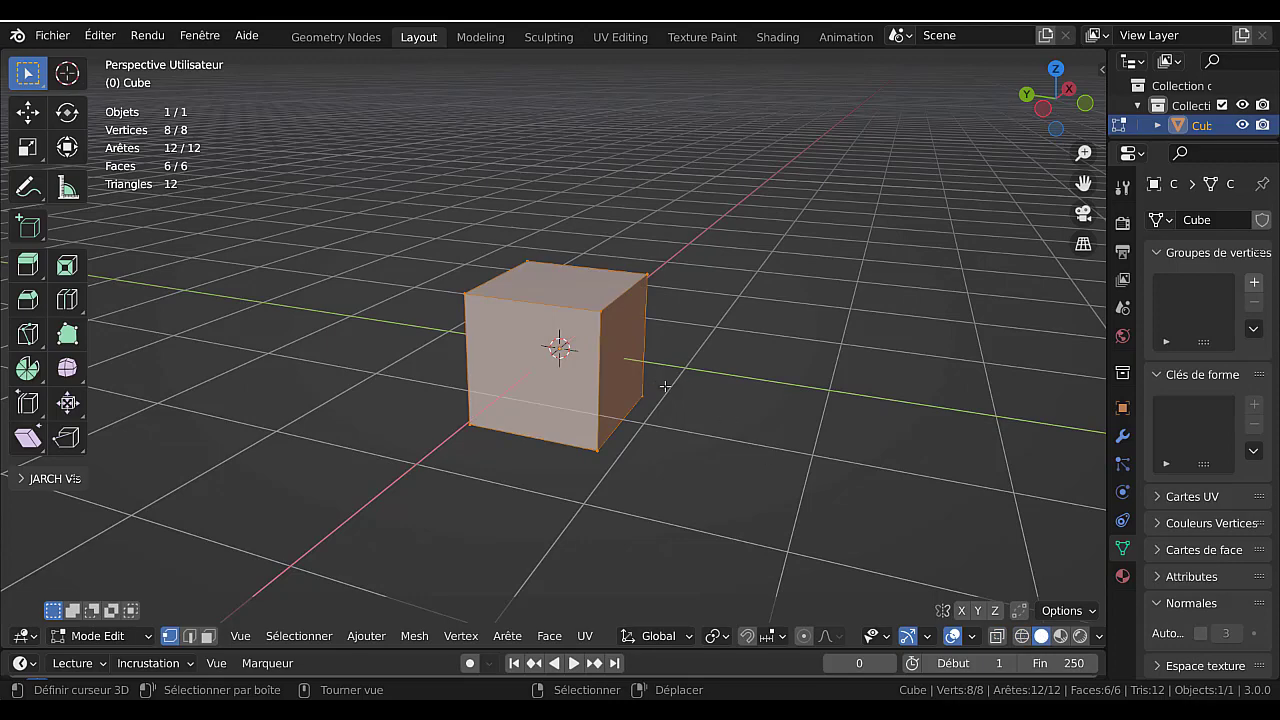
- Add a centred vertical loop cut through the cube's front and top faces
middle_click_drag(737, 386, 647, 352)
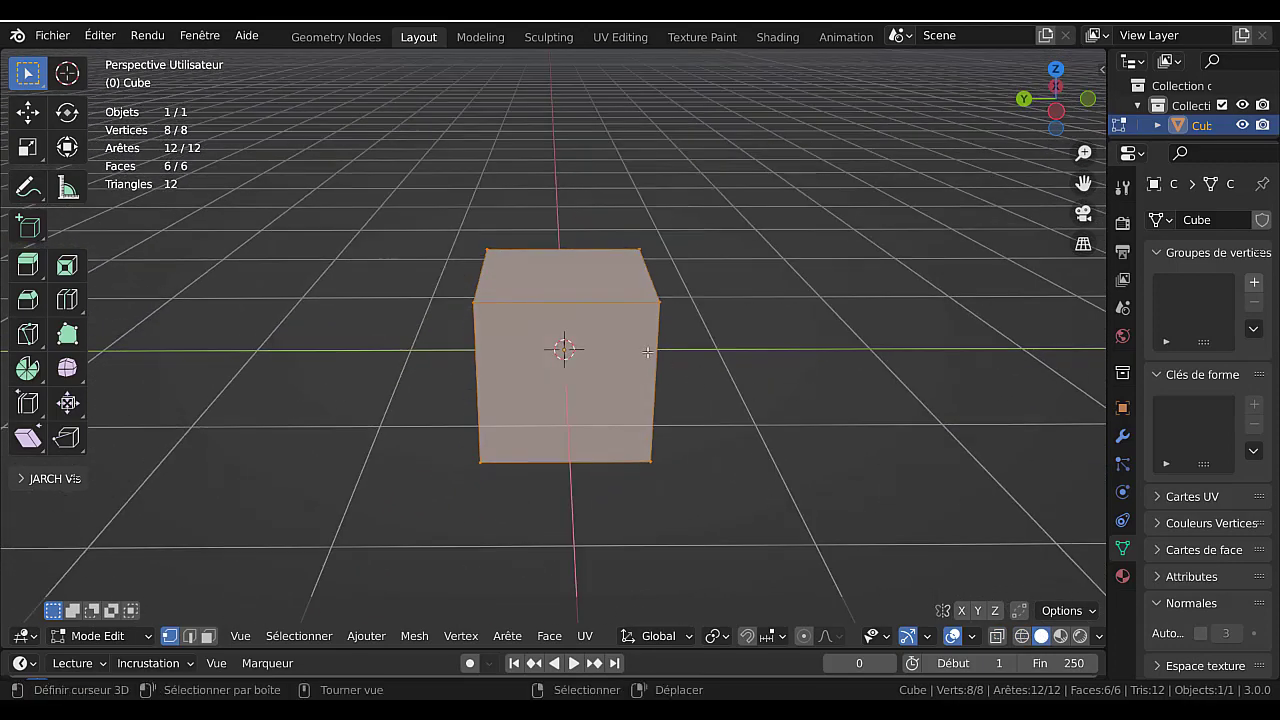
key("ctrl+r")
left_click(571, 307)
right_click(571, 307)
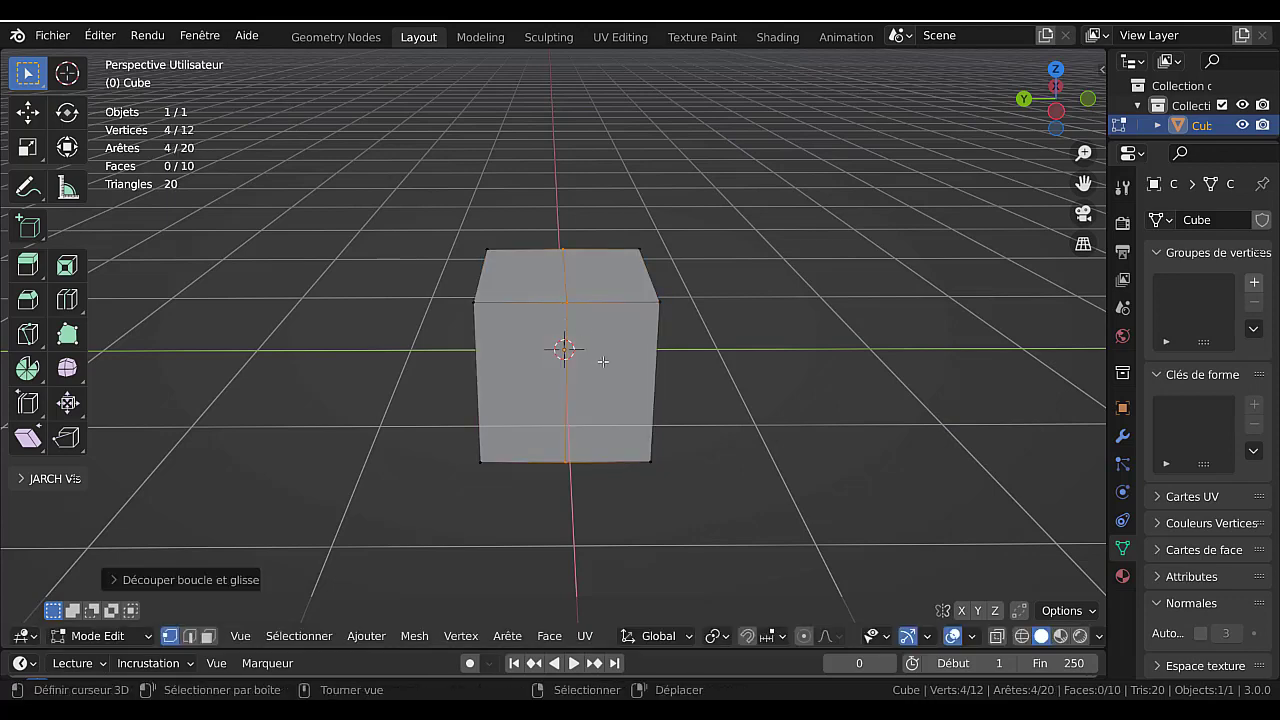
- Raise the middle edge of the cube's top about 0.59 m along Z to form a gabled roof ridge
middle_click_drag(745, 384, 712, 434)
key("2")
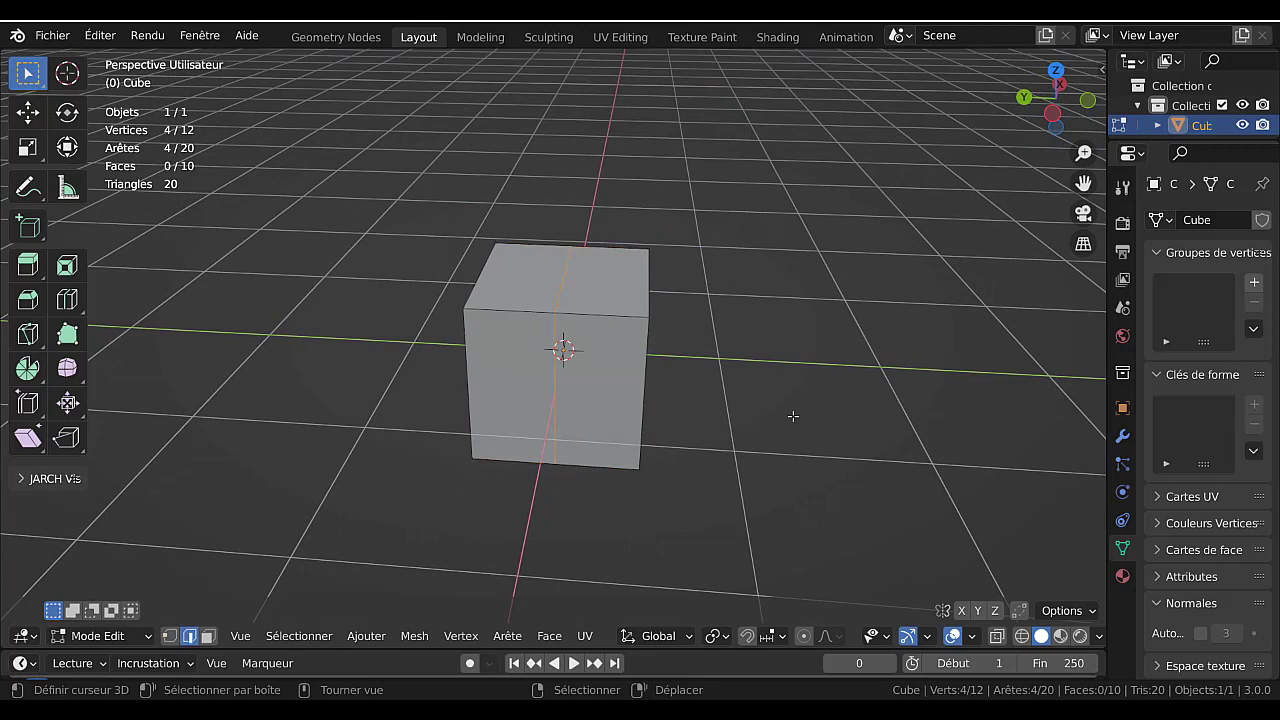
left_click(557, 282)
middle_click_drag(693, 408, 701, 464)
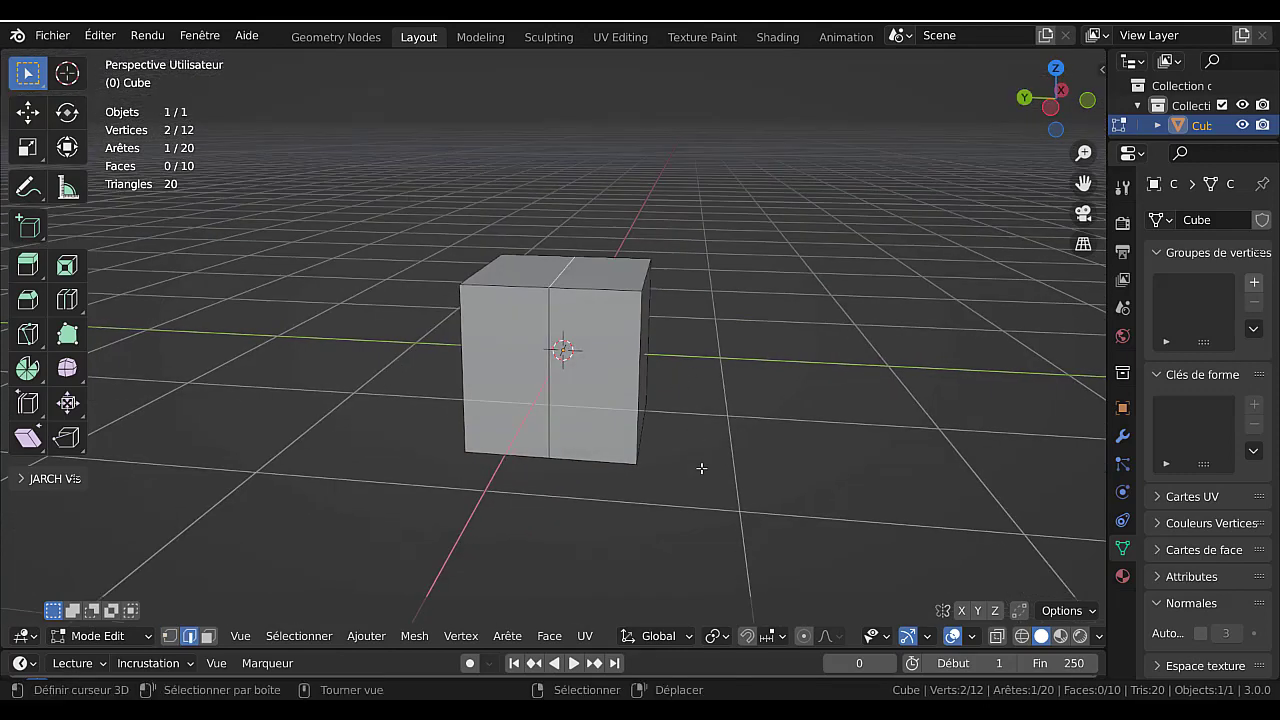
key("g")
key("z")
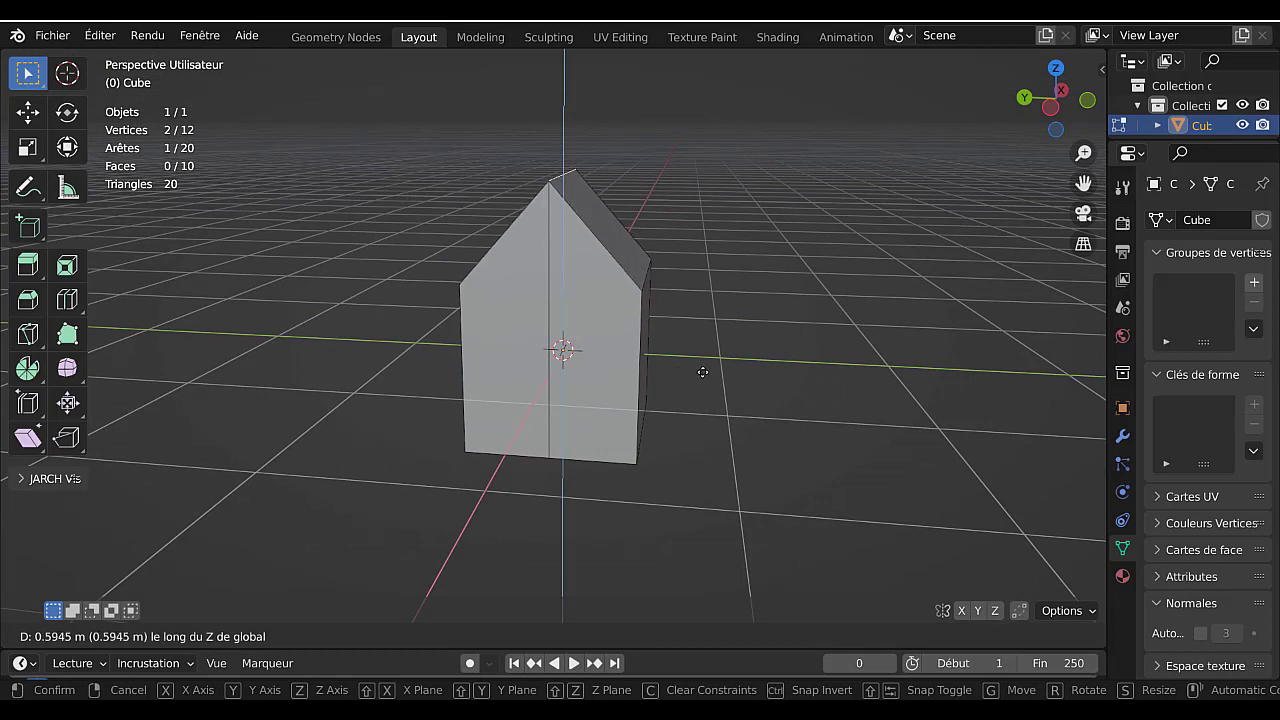
left_click(703, 372)
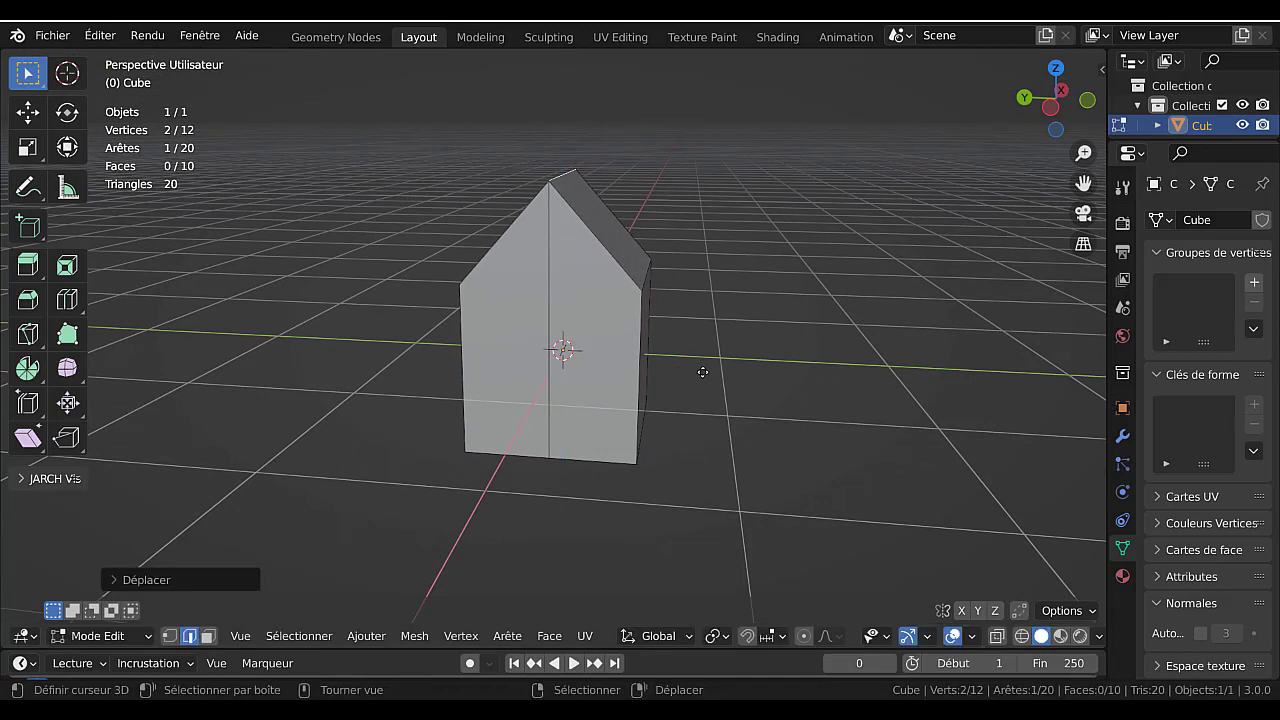
- Extrude both sloping roof faces slightly upward as a thin roof layer, and select its narrow eave face on the -Y side
left_click(208, 636)
left_click(607, 236)
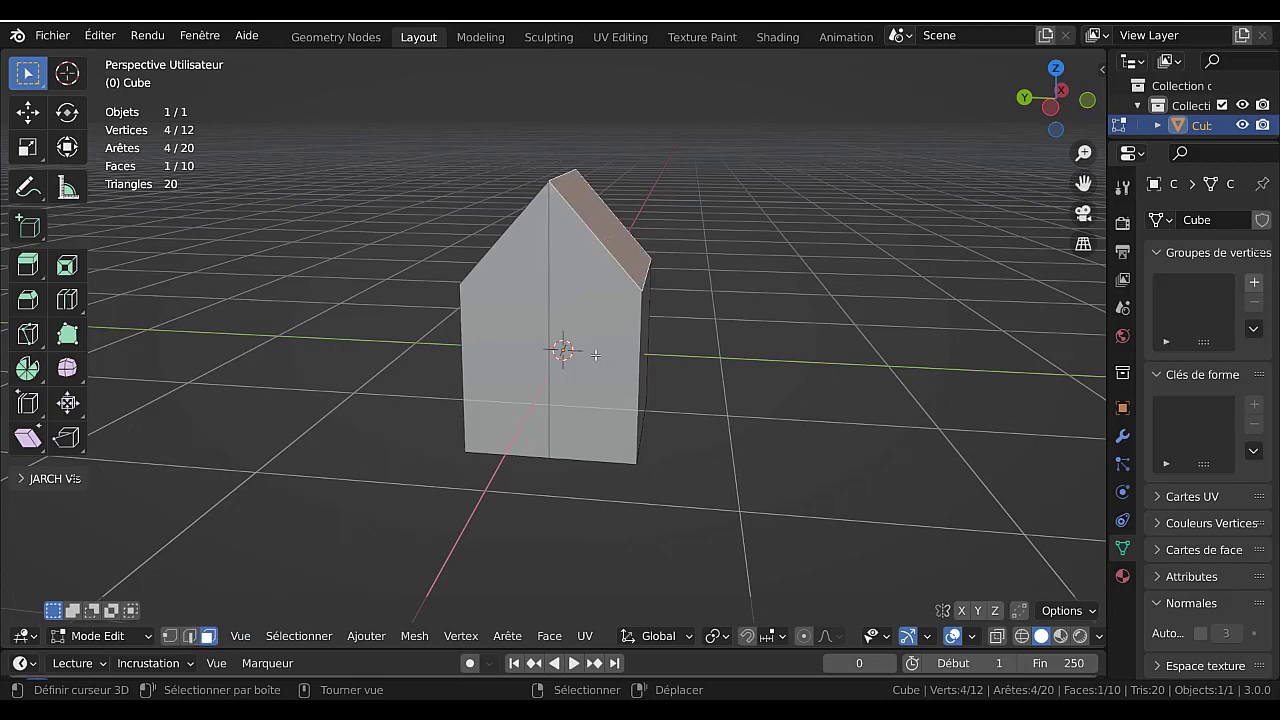
middle_click_drag(607, 236, 700, 250)
left_click(530, 215, "shift")
middle_click_drag(820, 357, 715, 368)
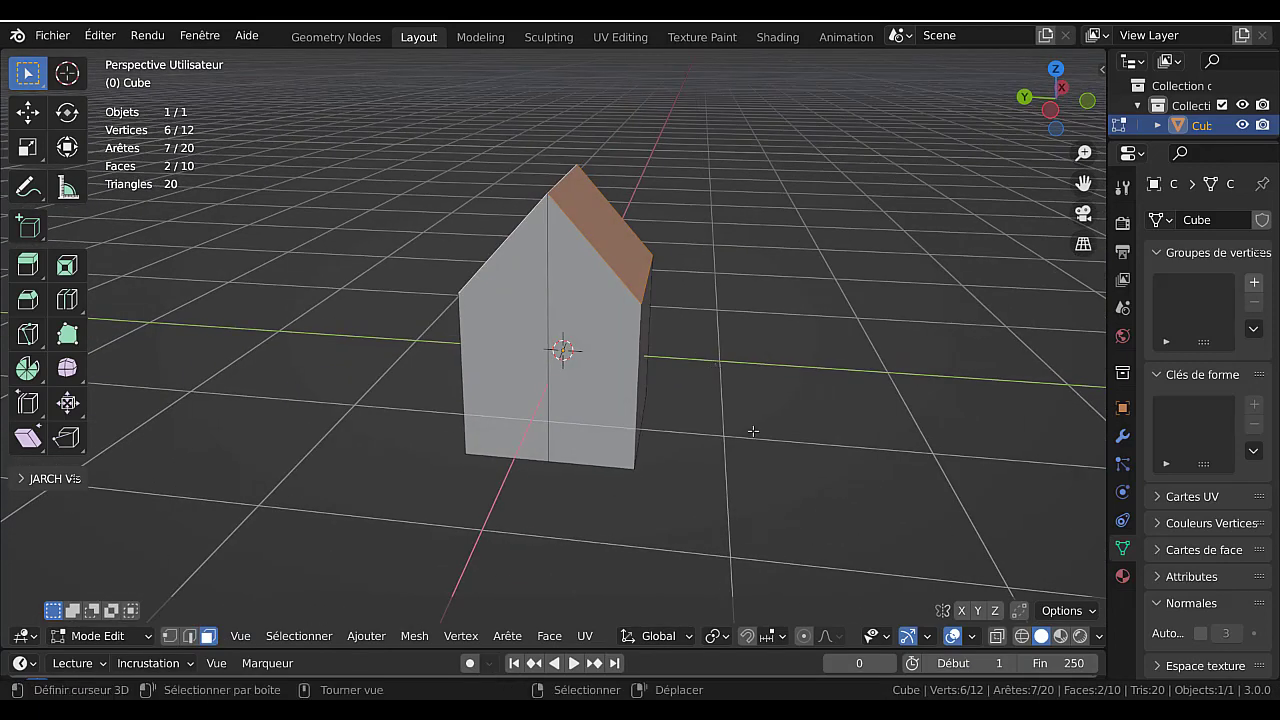
key("e")
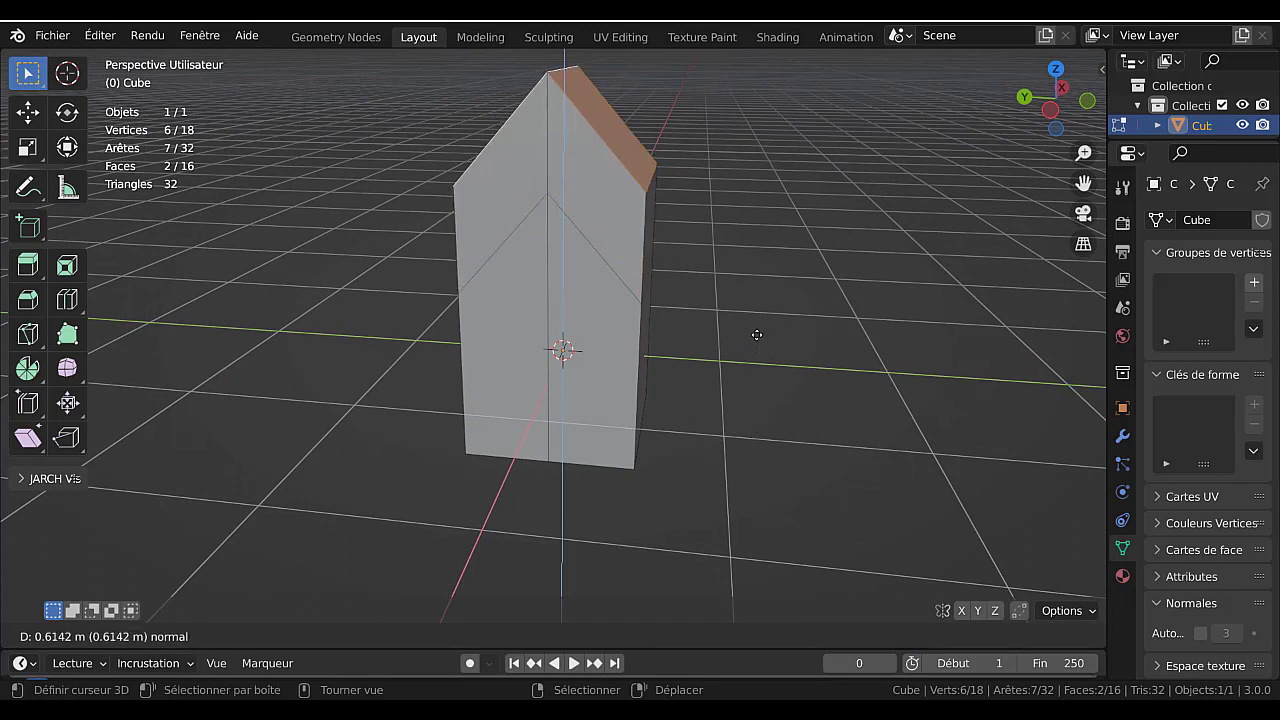
left_click(763, 421)
middle_click_drag(710, 428, 606, 330)
left_click(618, 289)
- Try to extrude both opposite eave faces together and scale them outward, and undo the extrusion and the second face's selection
left_click(511, 297, "shift")
middle_click_drag(511, 297, 694, 403)
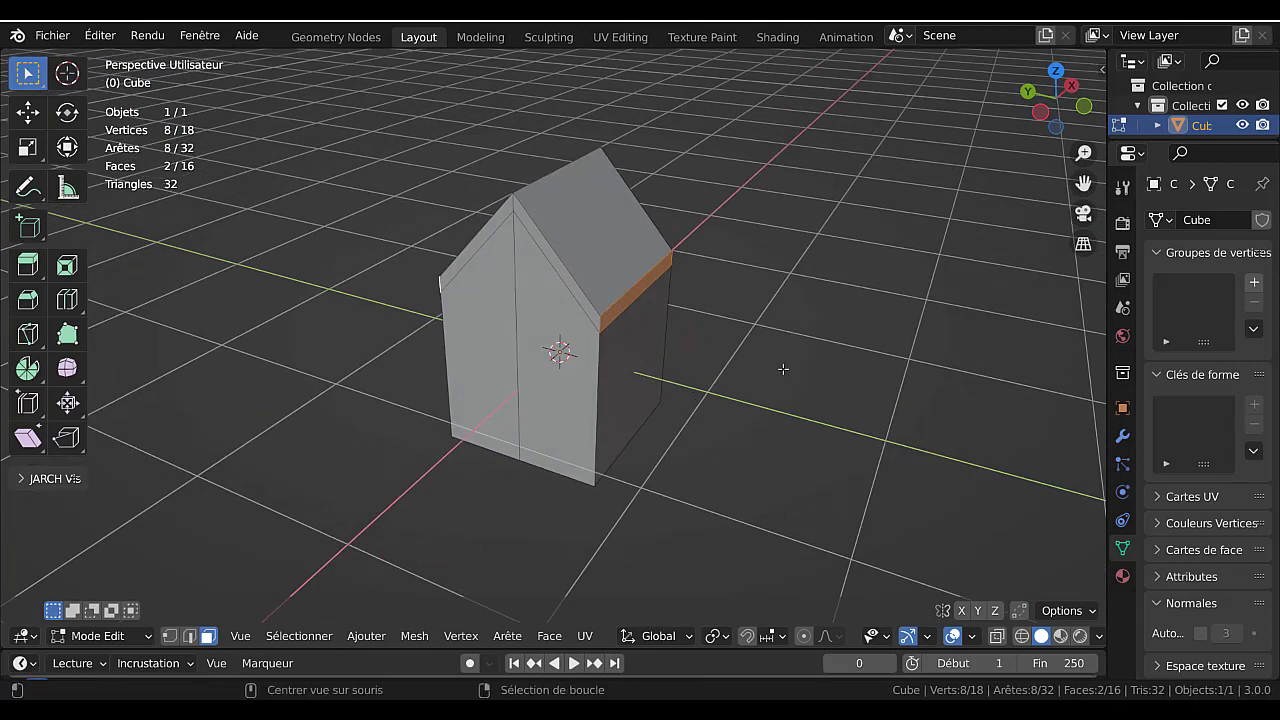
key("alt+e")
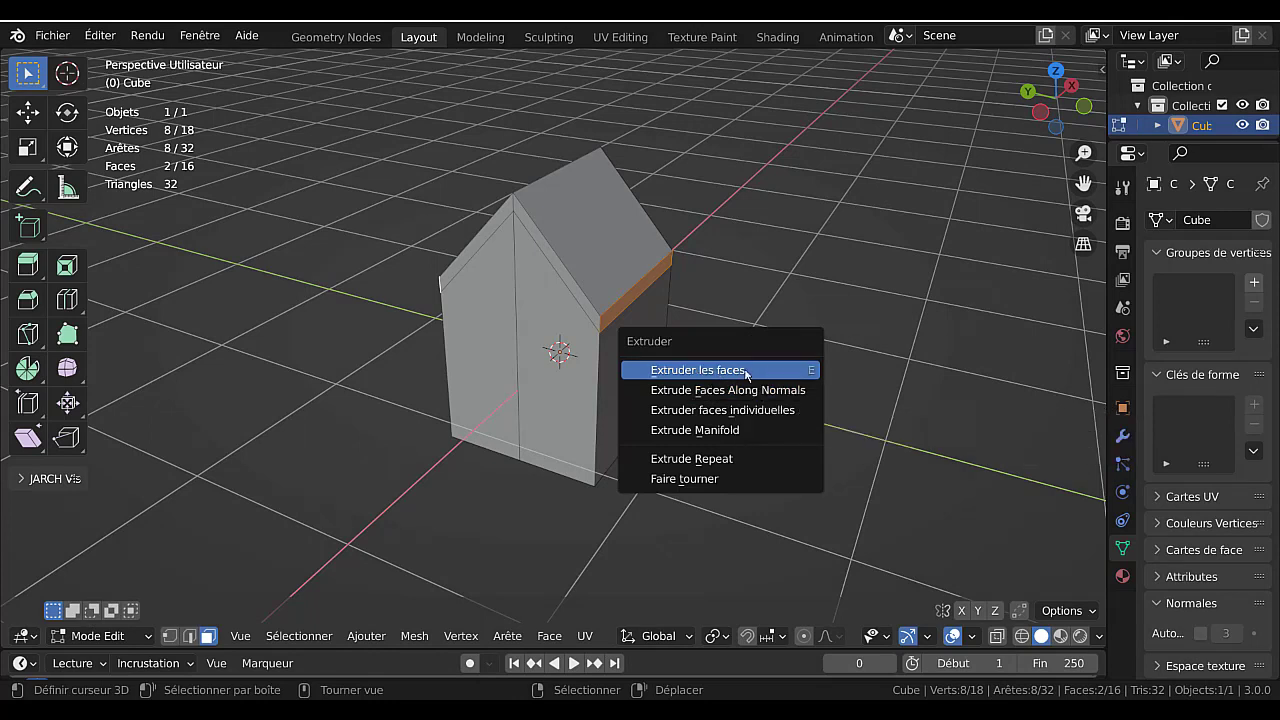
left_click(700, 370)
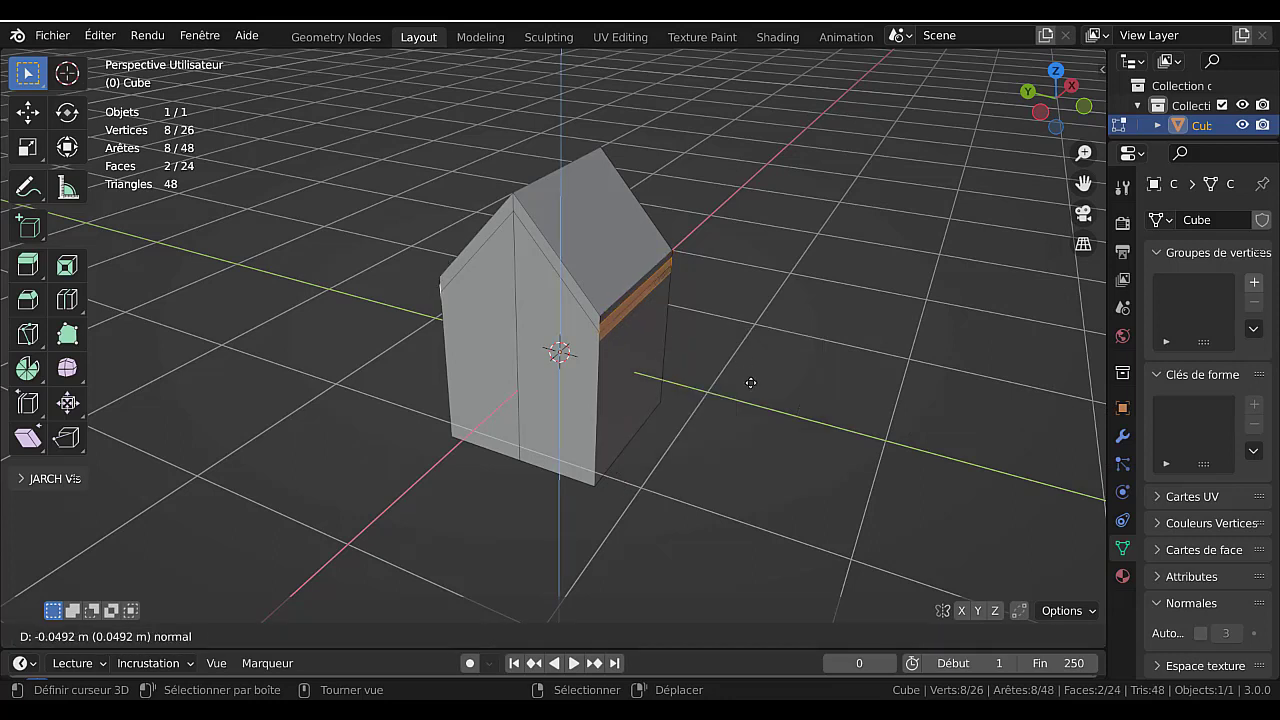
left_click(766, 374)
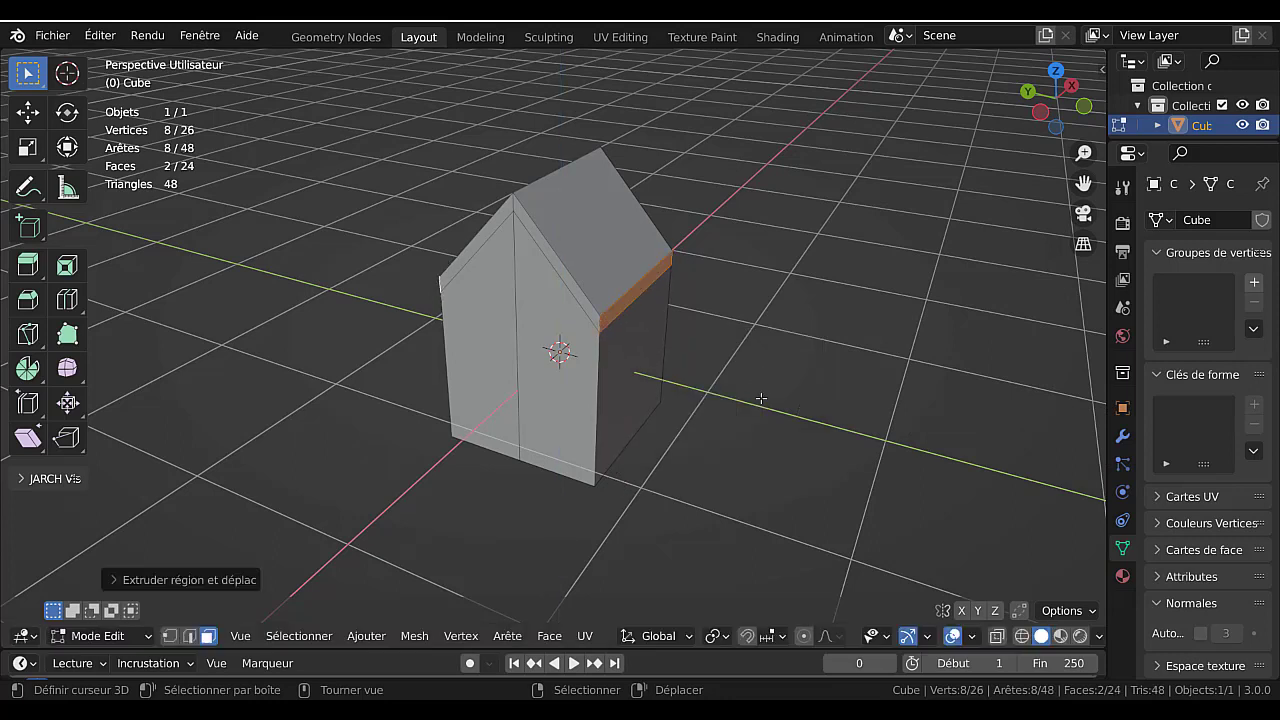
key("s")
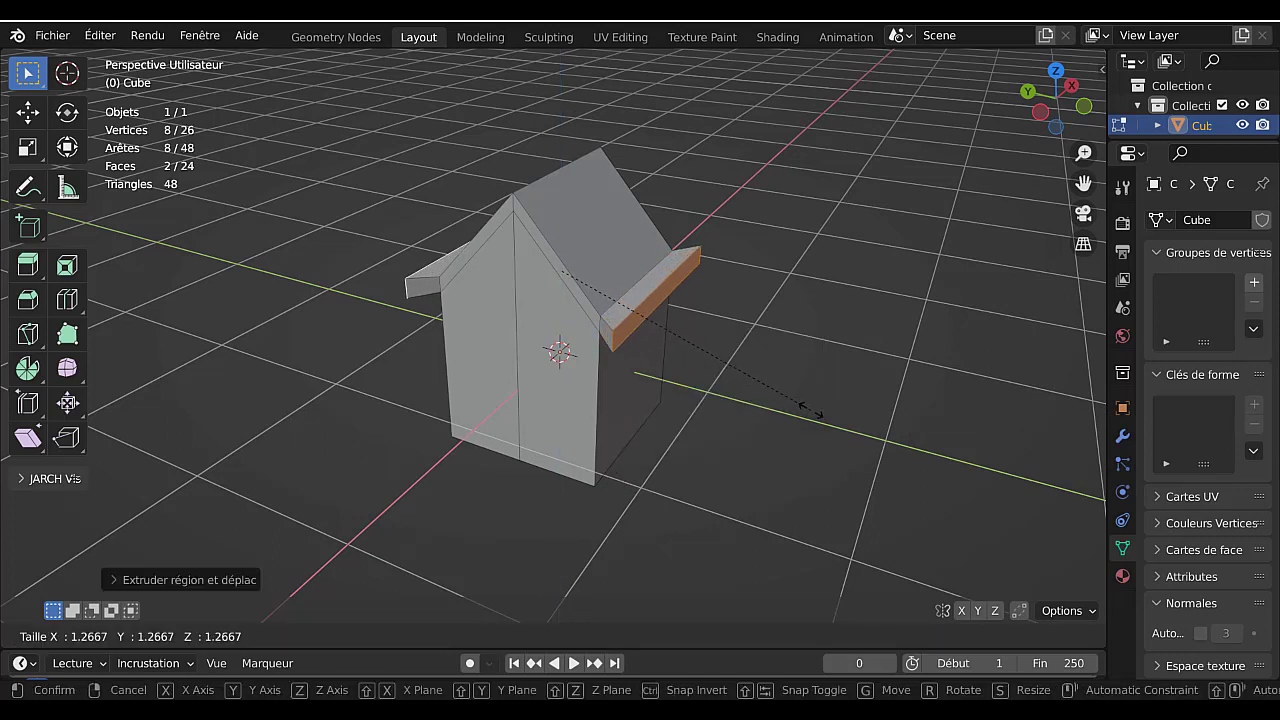
right_click(811, 410)
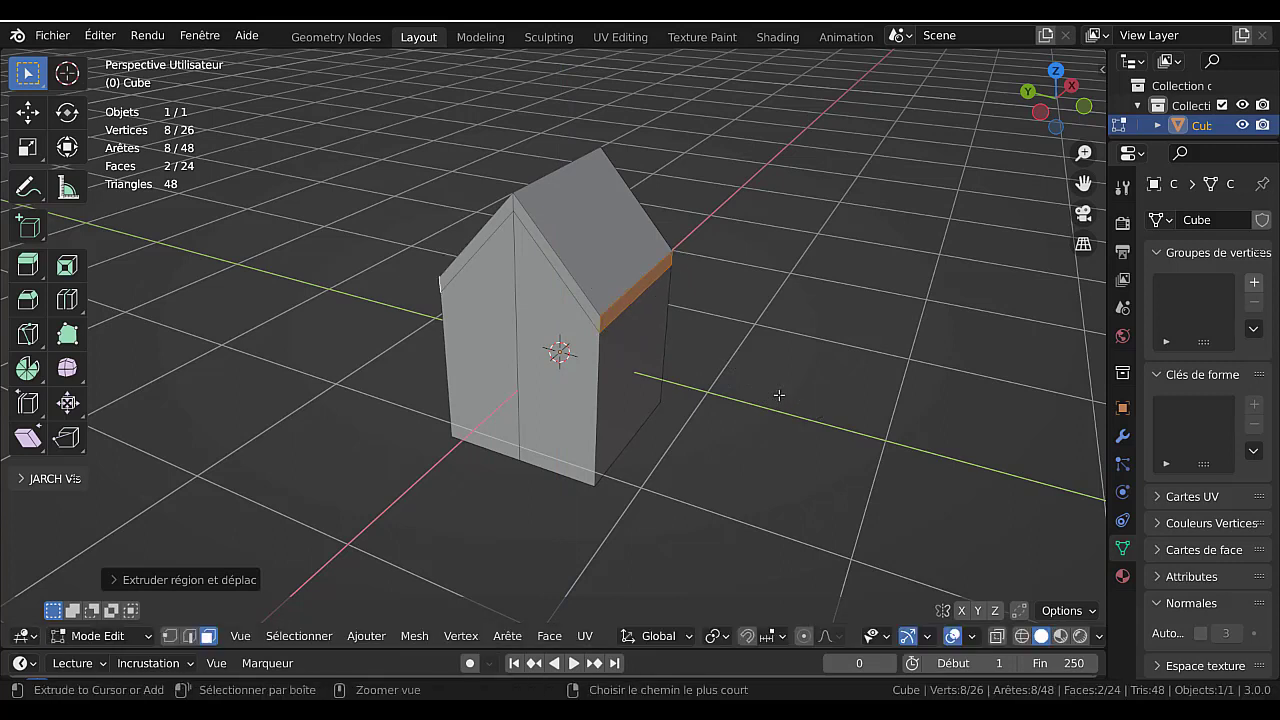
key("ctrl+z")
key("ctrl+z")
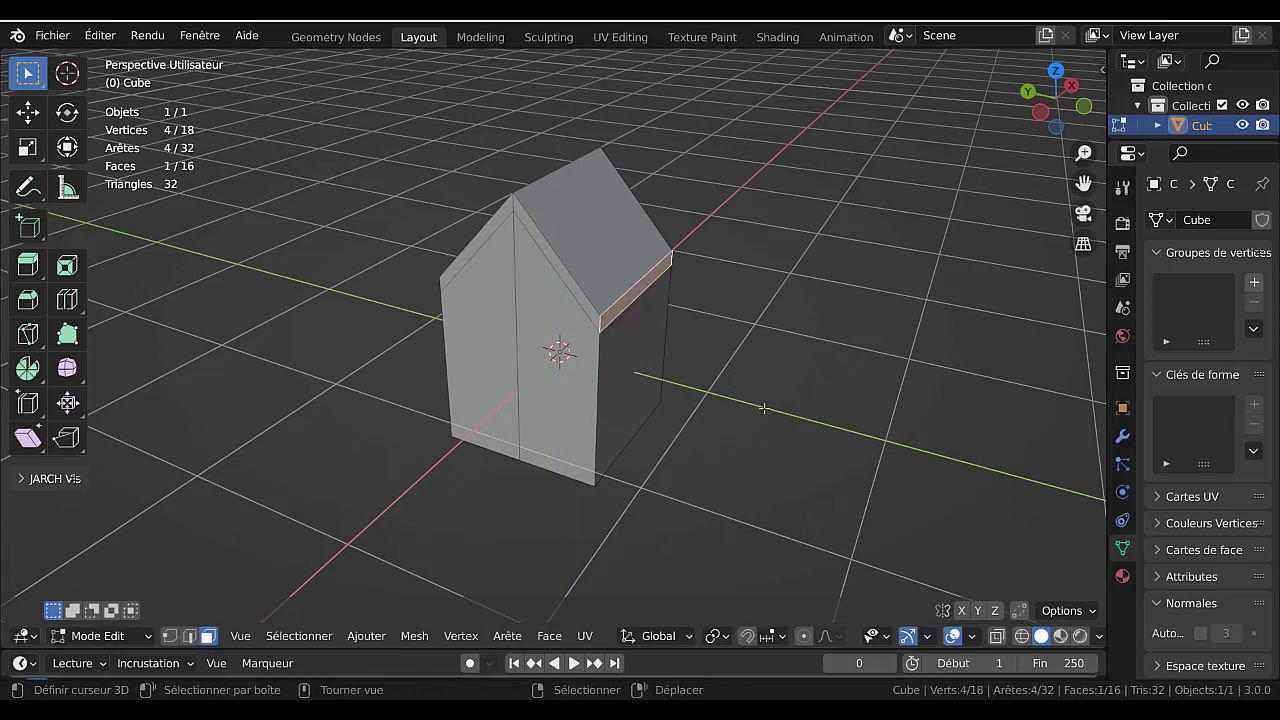
- Try to extrude only the -Y eave face outward along its normal by about 0.1 m, and undo it
key("alt+e")
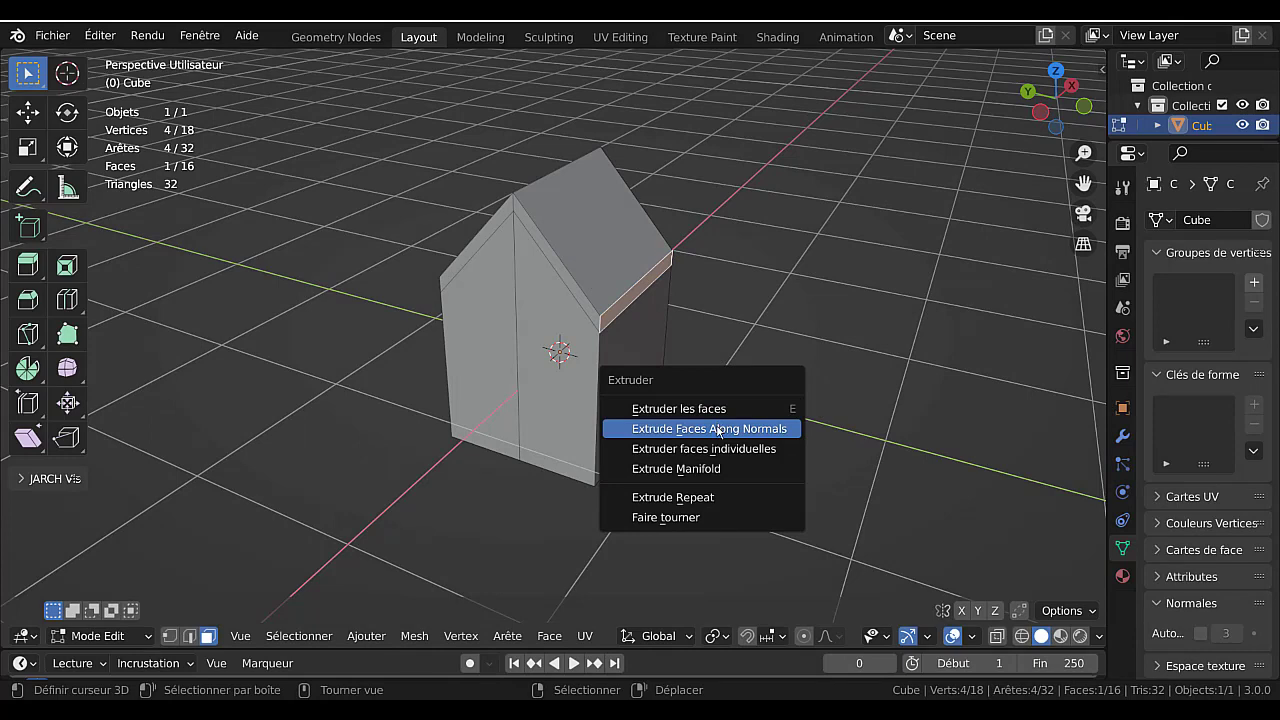
left_click(718, 429)
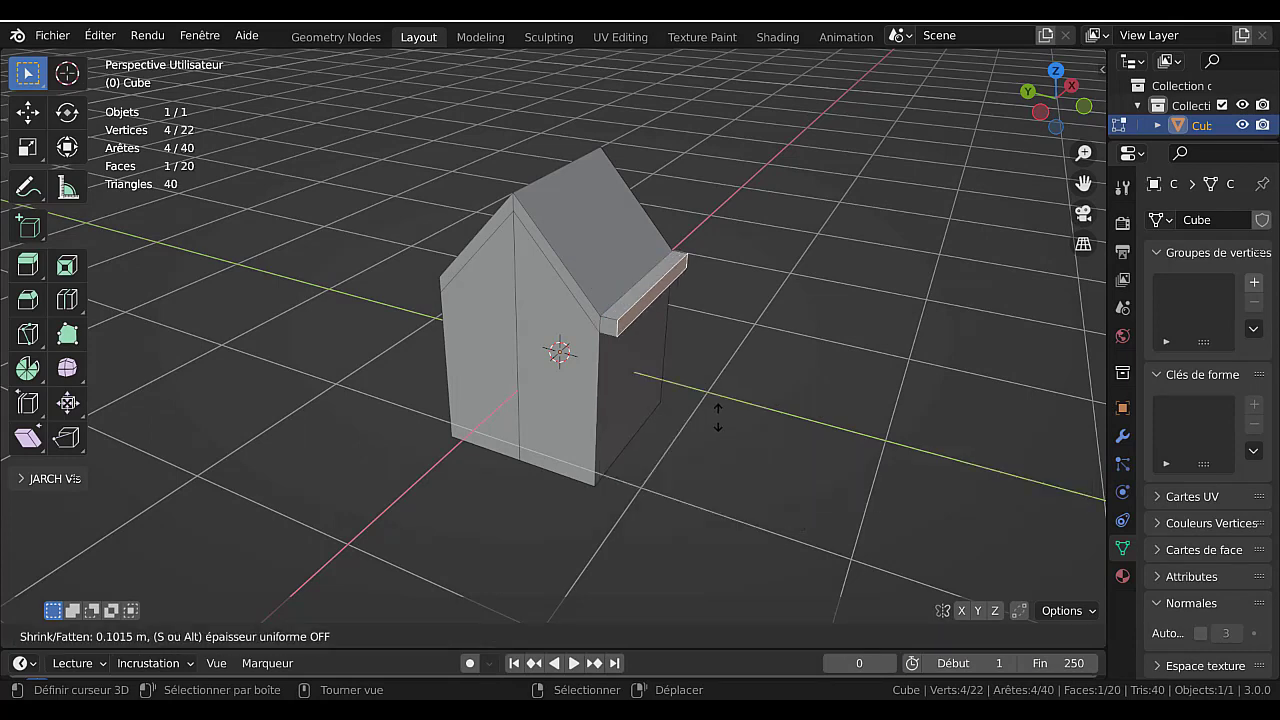
left_click(718, 418)
middle_click_drag(718, 418, 843, 437)
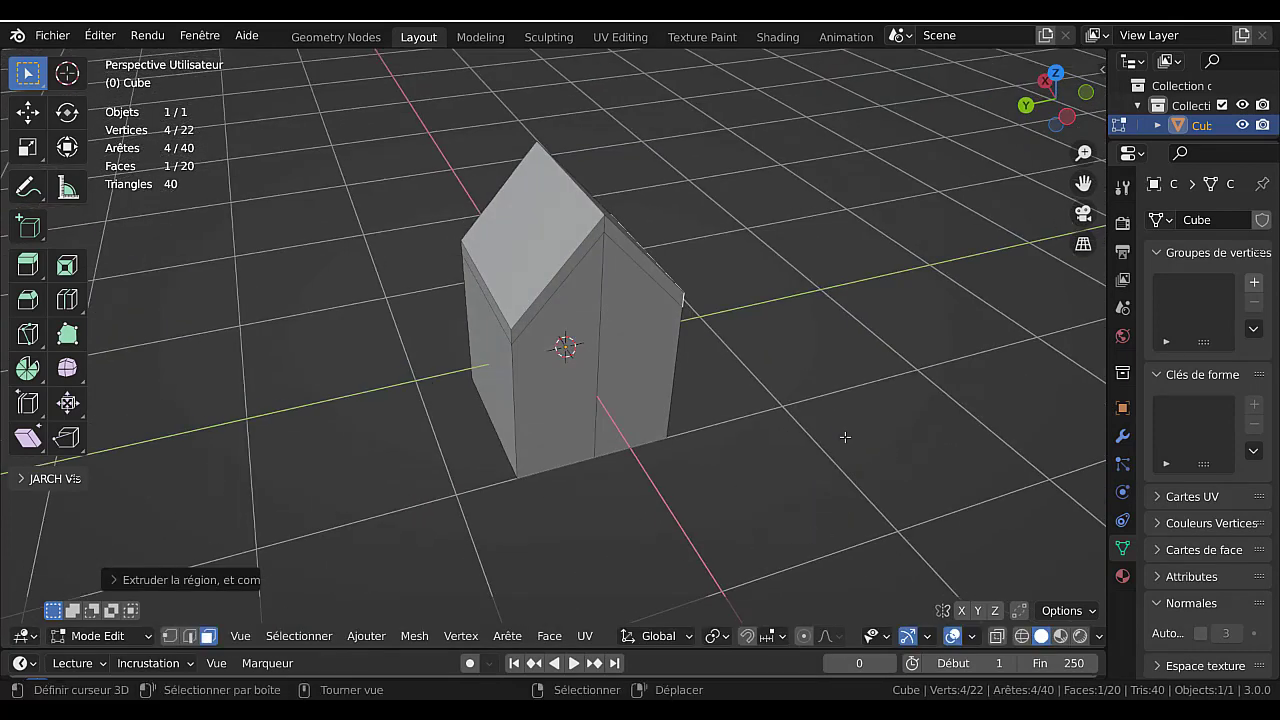
key("ctrl+z")
key("ctrl+z")
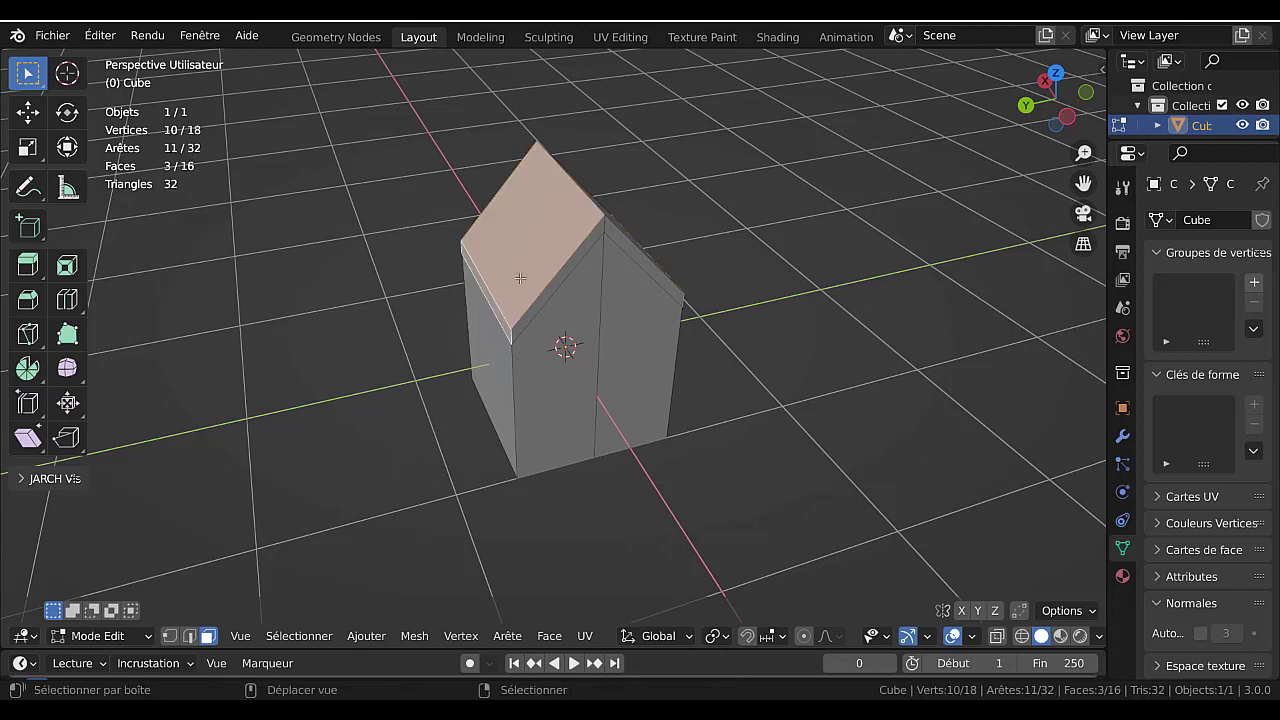
- Extrude both opposite eave faces of the roof layer outward along their normals by about 0.07 m
middle_click_drag(502, 321, 734, 392)
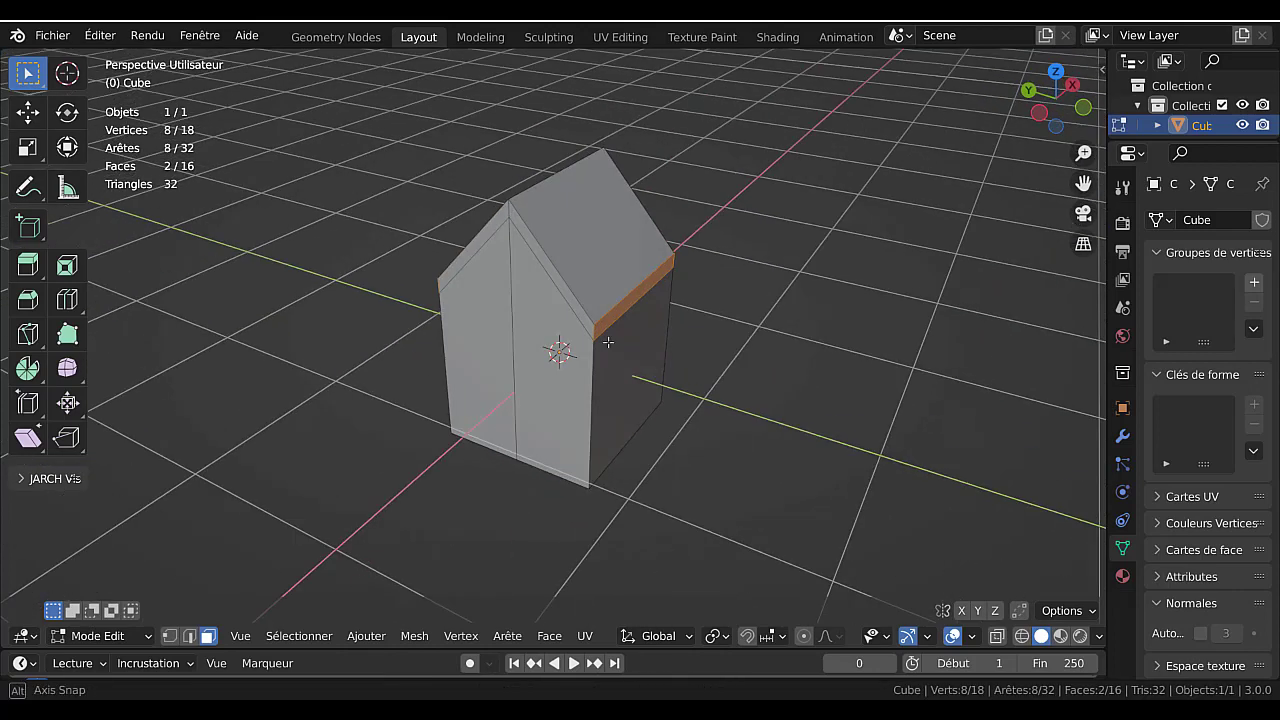
key("alt+e")
left_click(744, 403)
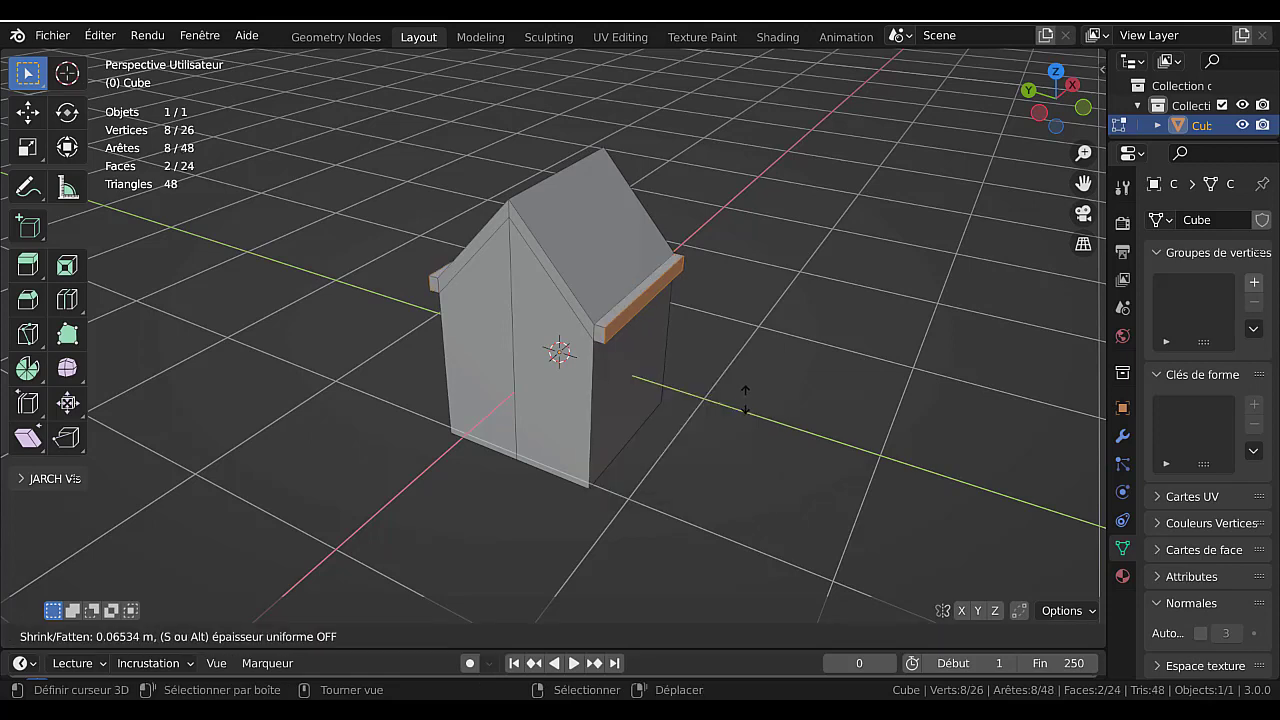
left_click(743, 391)
- Lower the two extruded eave faces along Z so the overhangs continue the slope of the roof
middle_click_drag(743, 391, 822, 375)
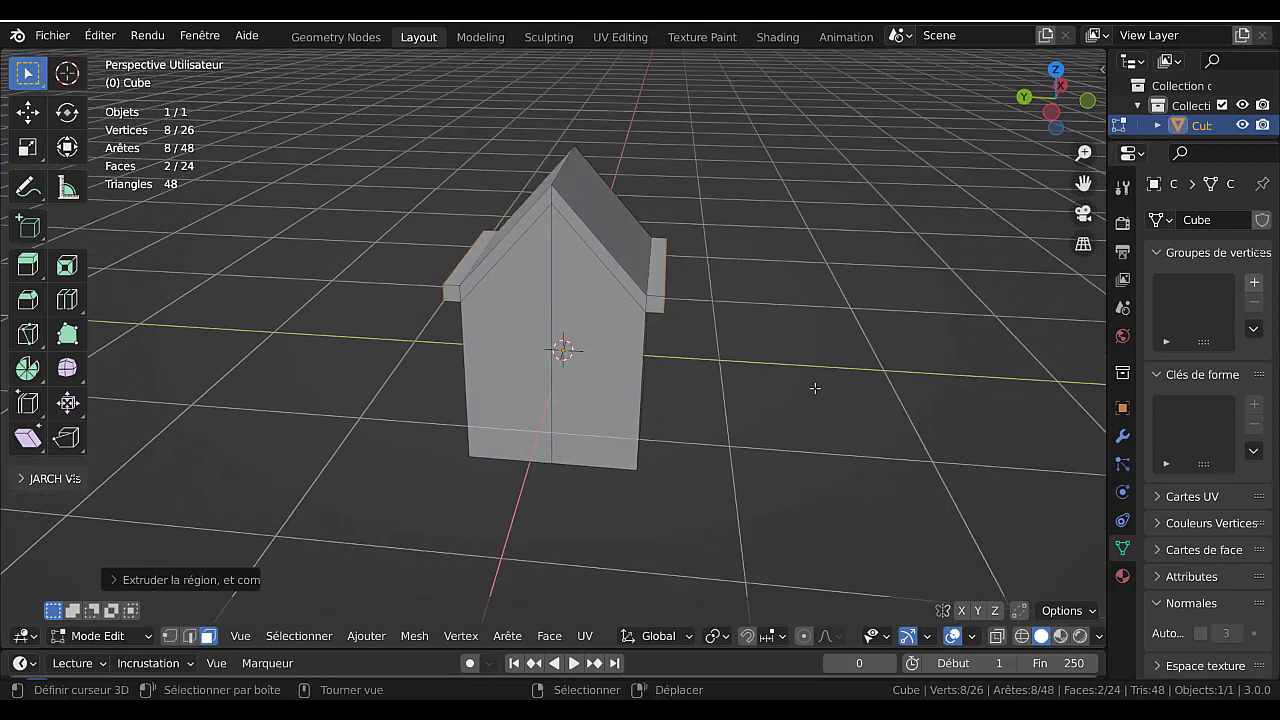
key("g")
key("z")
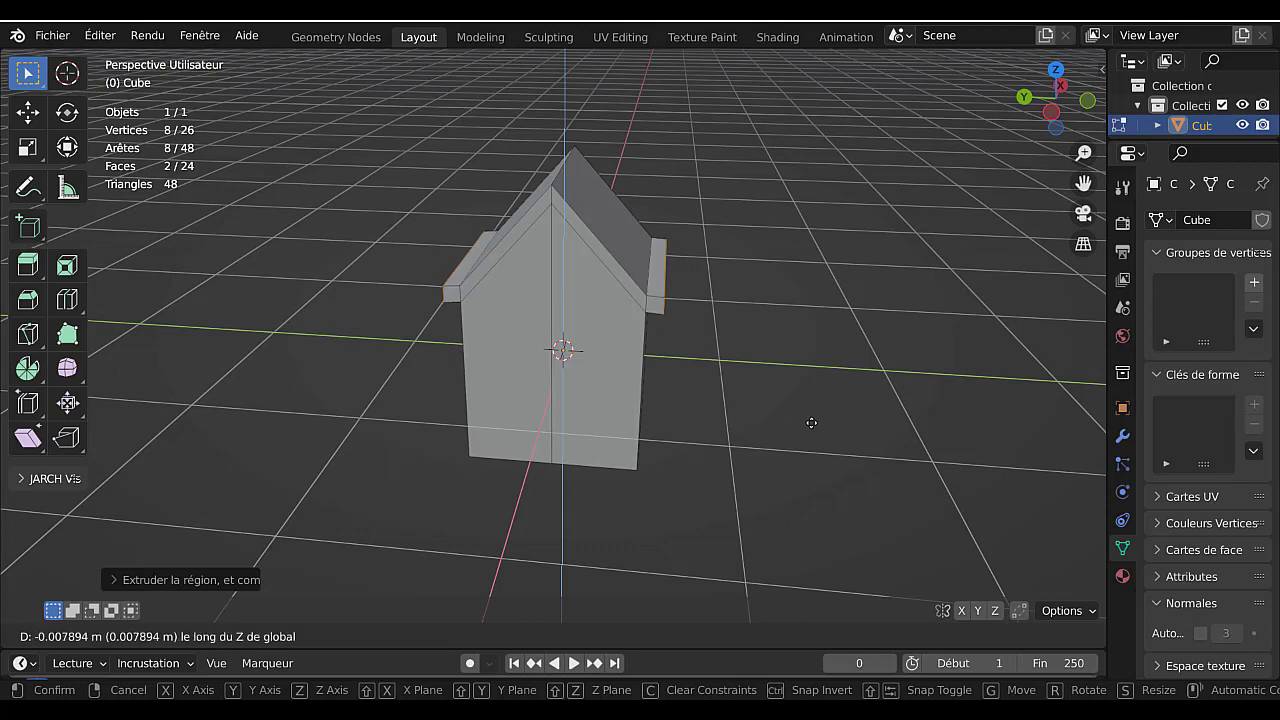
left_click(732, 573)
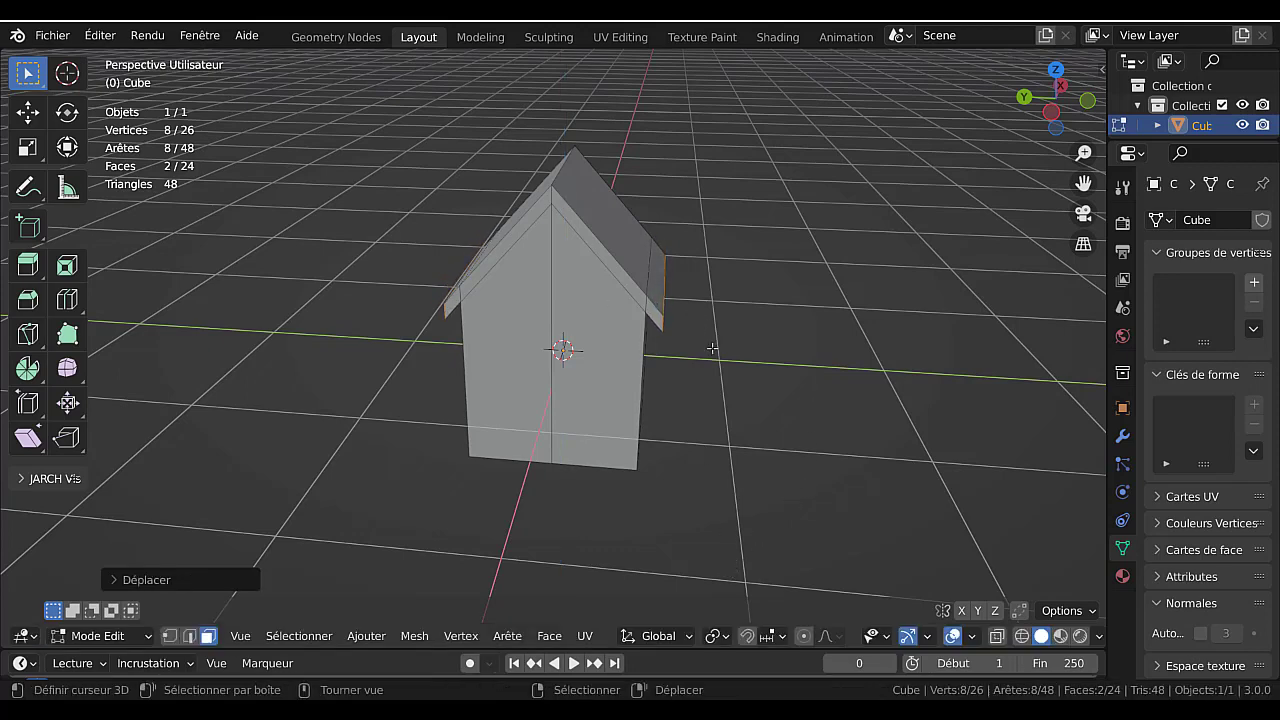
- Select all eight end faces of the roof layer on both gable sides, including the small eave overhang ends
middle_click_drag(713, 345, 660, 368)
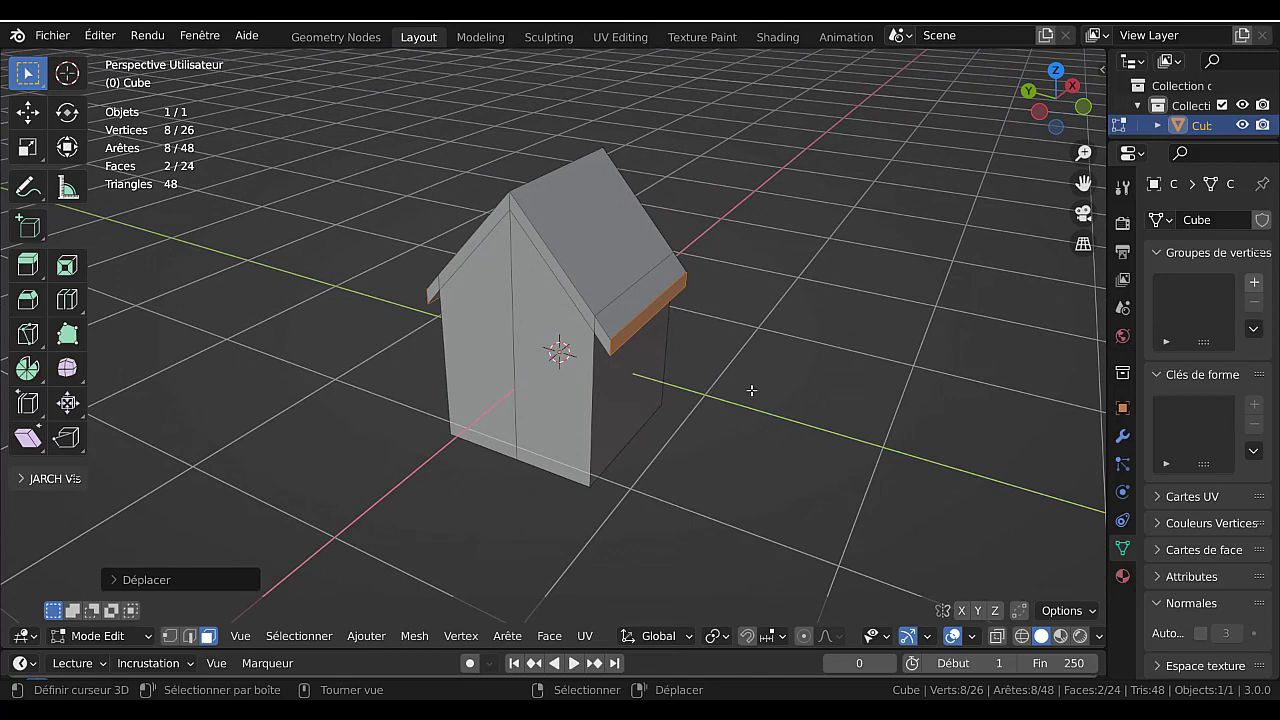
scroll(751, 390, "up", 2)
left_click(622, 324)
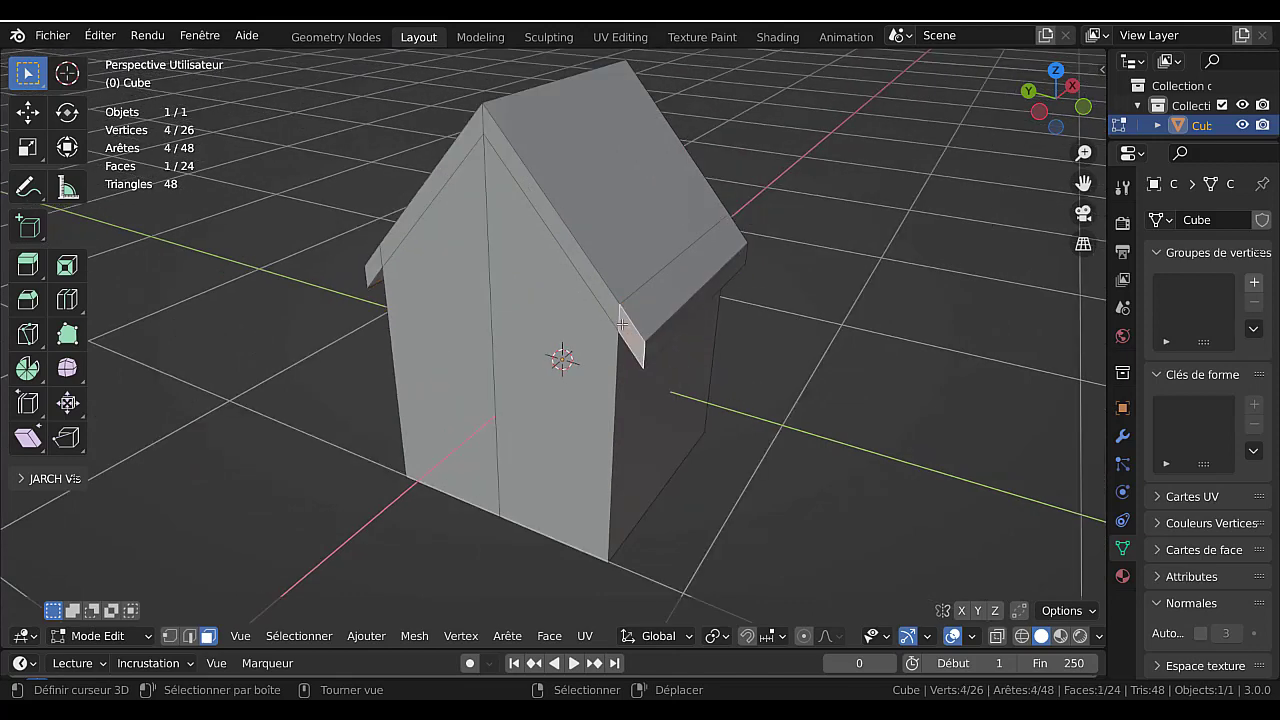
left_click(586, 268, "shift")
left_click(392, 229, "shift")
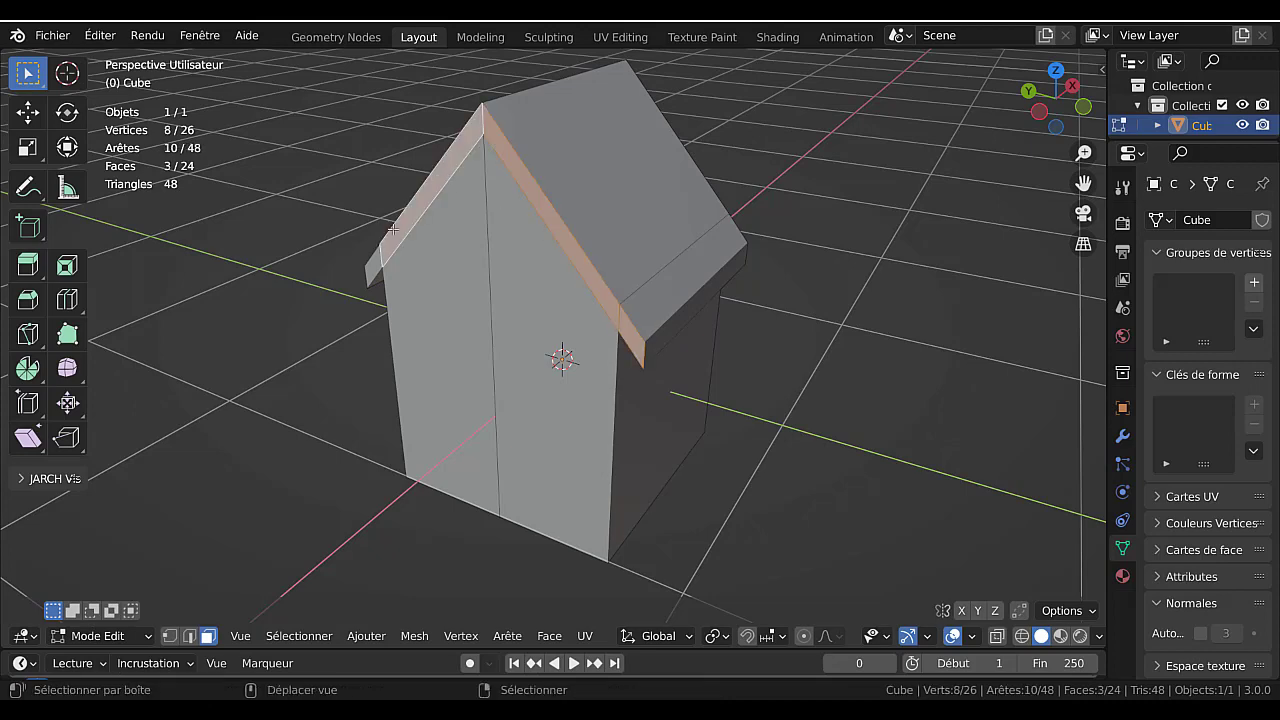
left_click(376, 263, "shift")
middle_click_drag(376, 263, 423, 337)
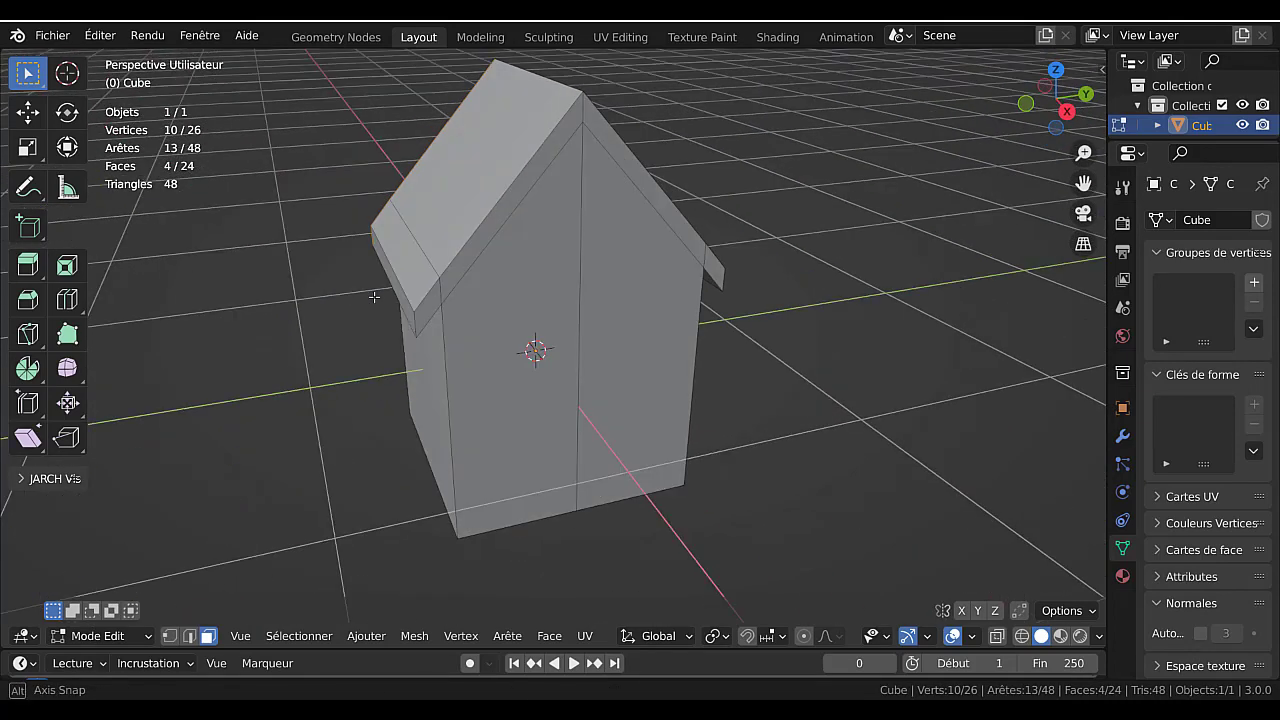
left_click(432, 299, "shift")
left_click(540, 183, "shift")
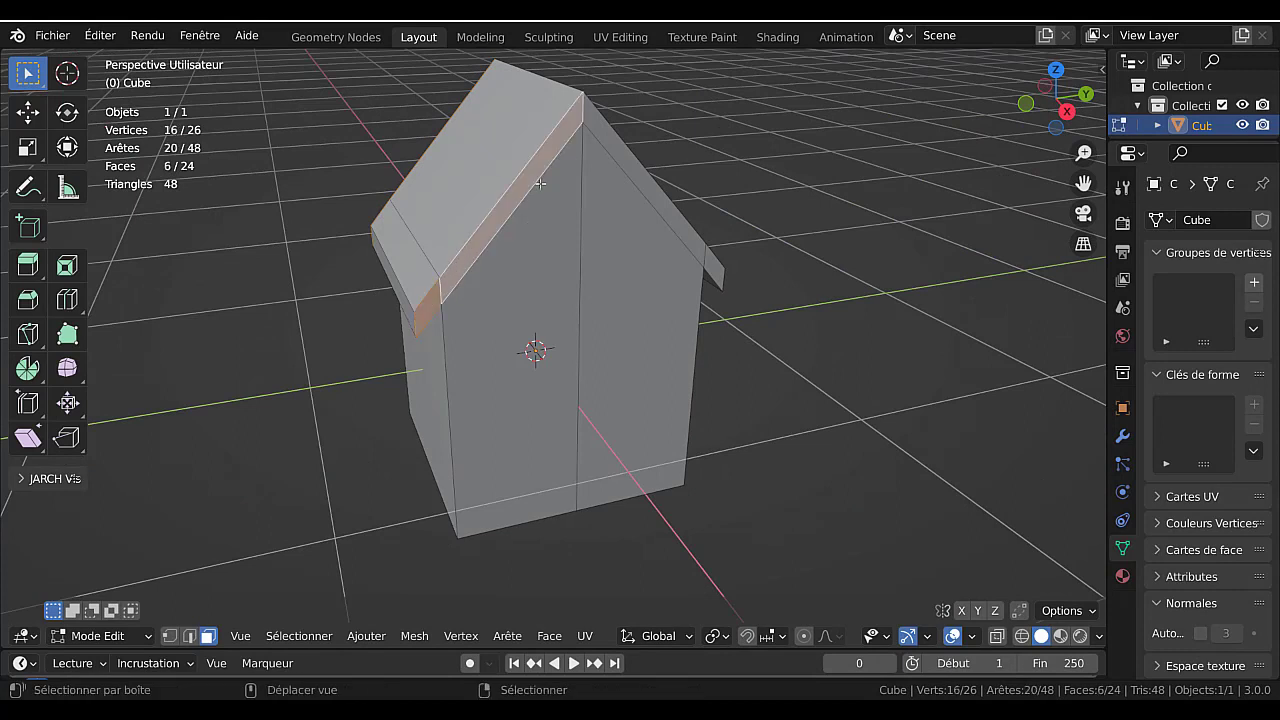
left_click(614, 148, "shift")
left_click(715, 268, "shift")
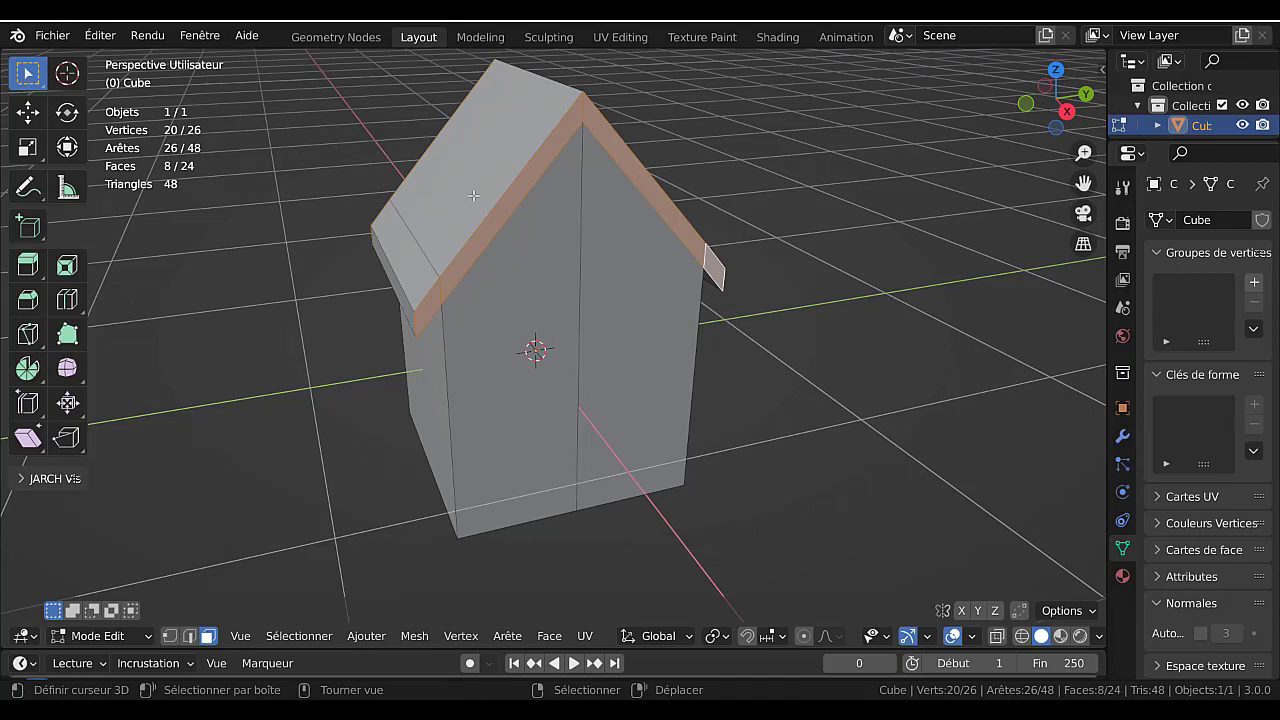
- Extrude the selected roof end faces in place without any offset
middle_click_drag(345, 408, 897, 440)
key("e")
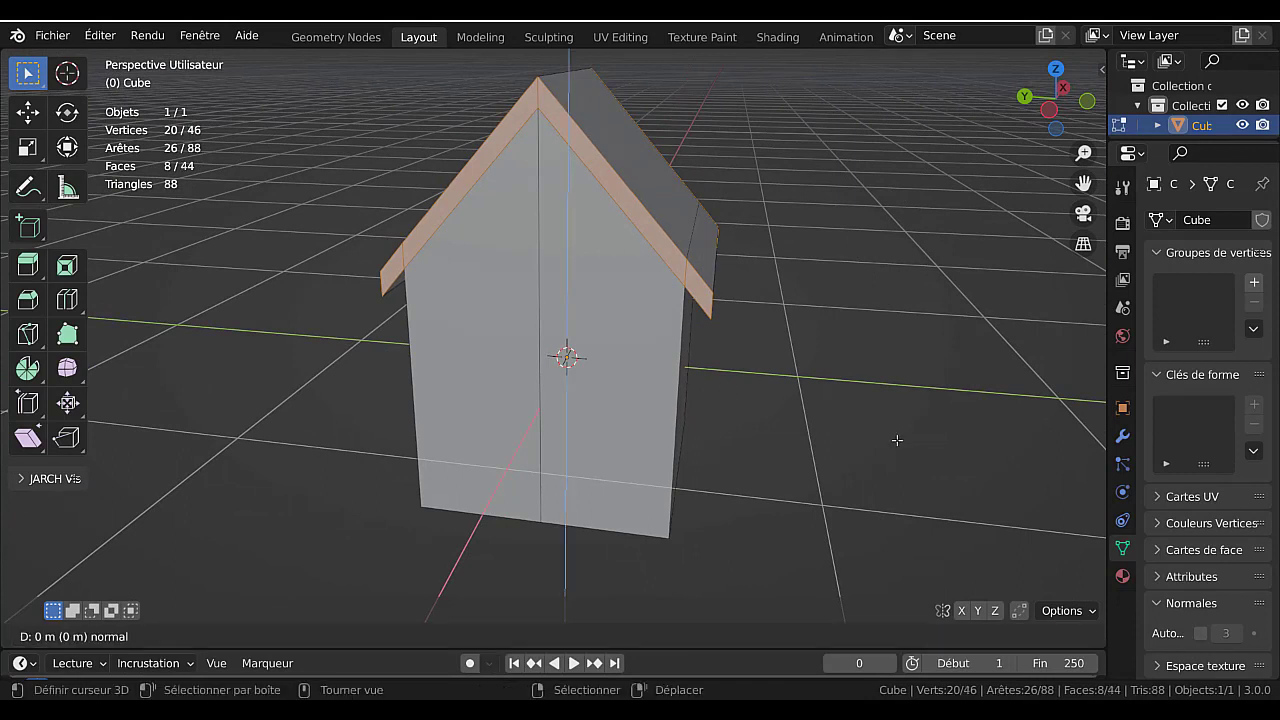
left_click(899, 437)
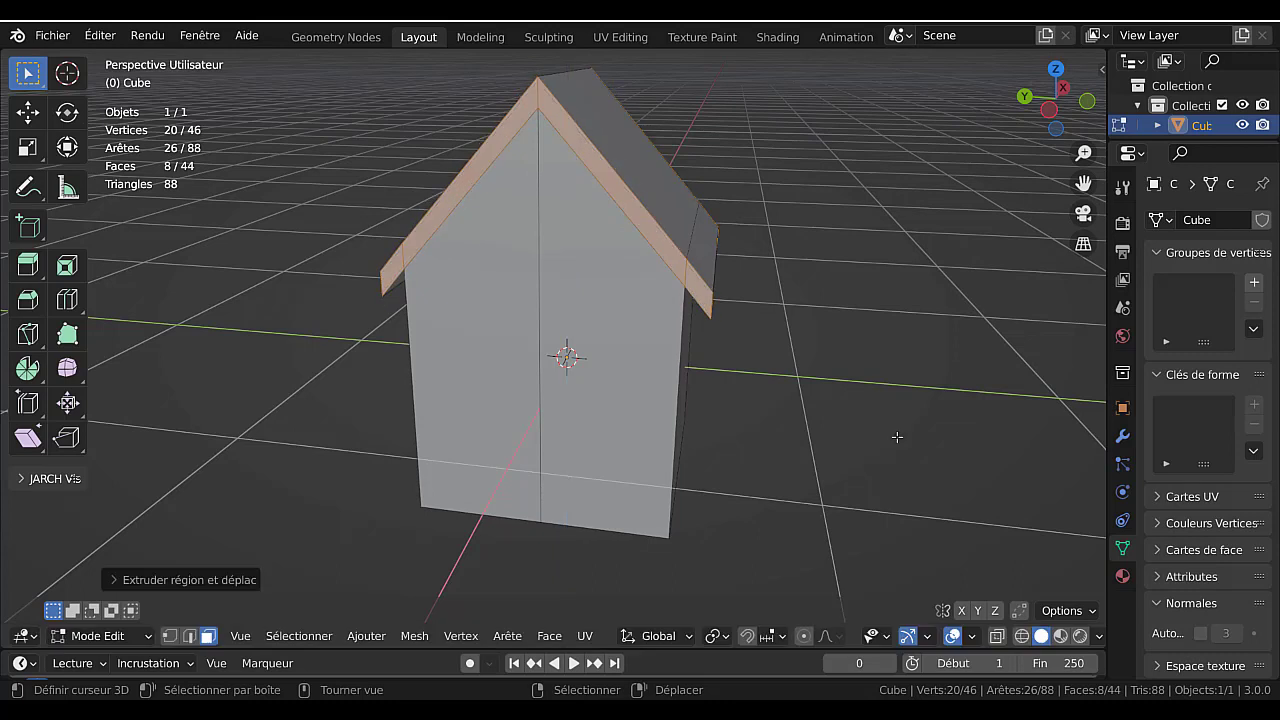
- Try to extrude the roof end faces along their normals by about 0.15 m, and undo it
key("alt+e")
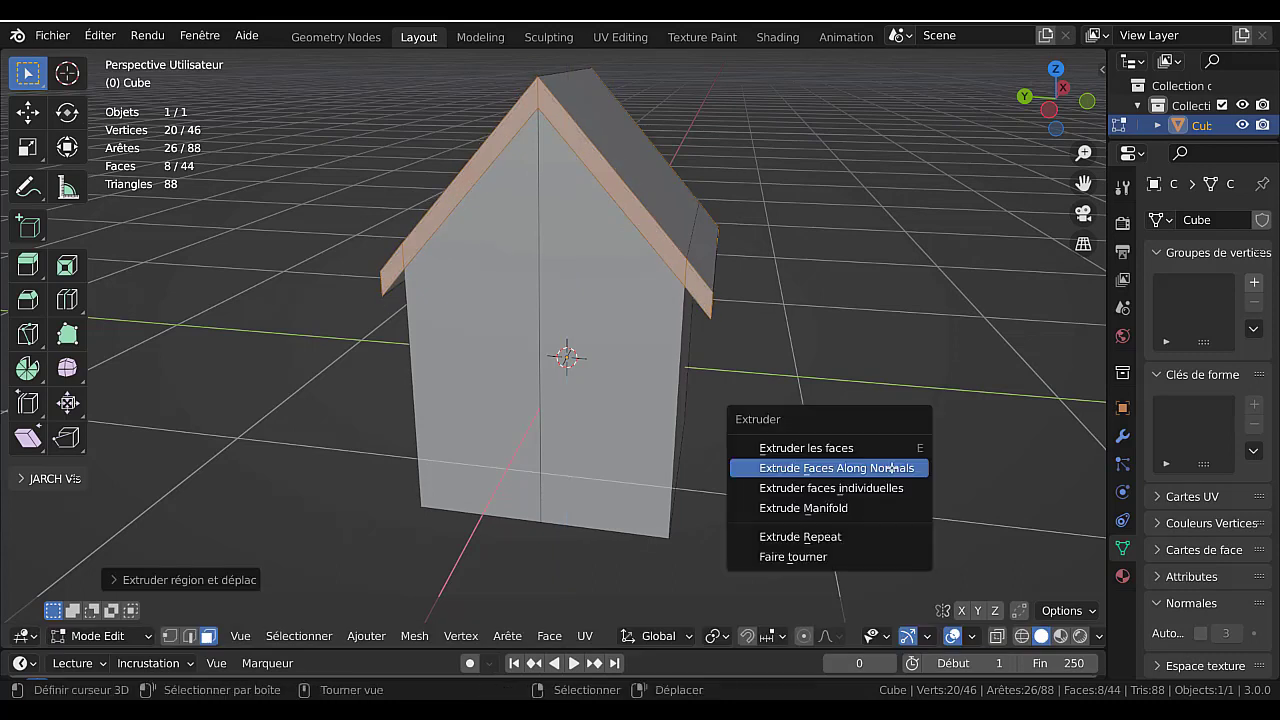
left_click(893, 472)
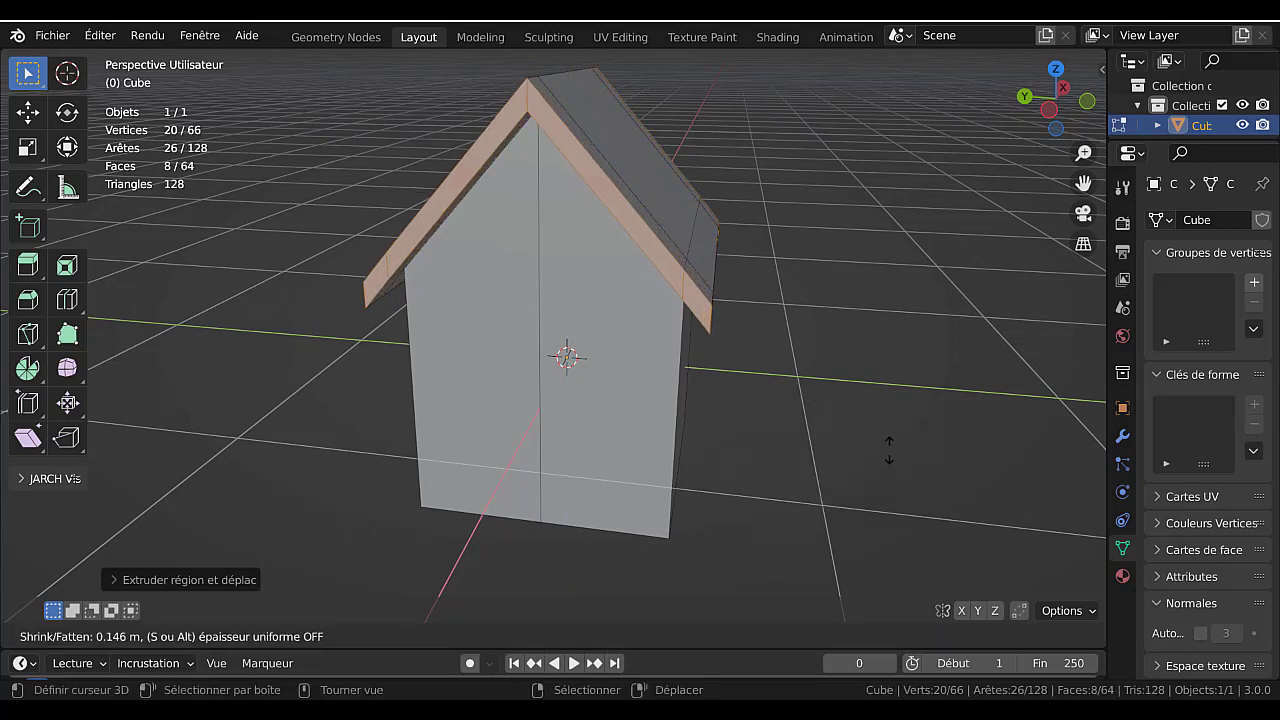
left_click(889, 449)
middle_click_drag(889, 449, 629, 417)
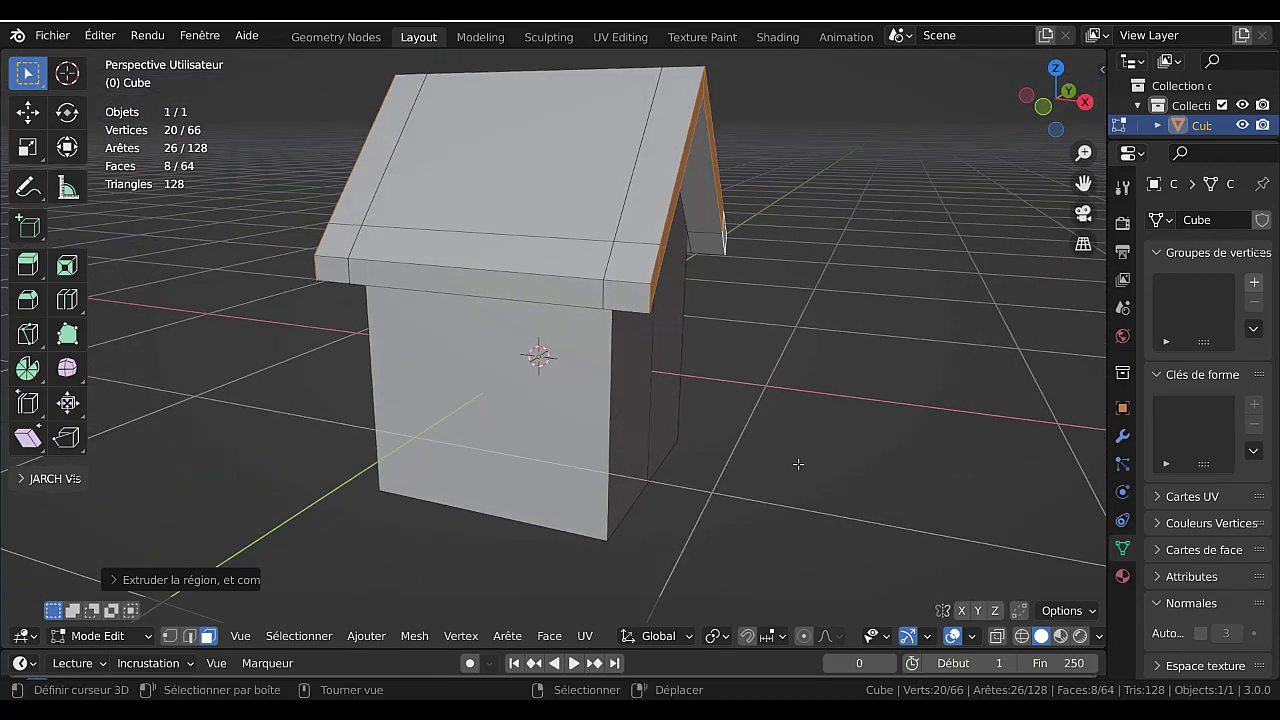
scroll(809, 473, "down", 1)
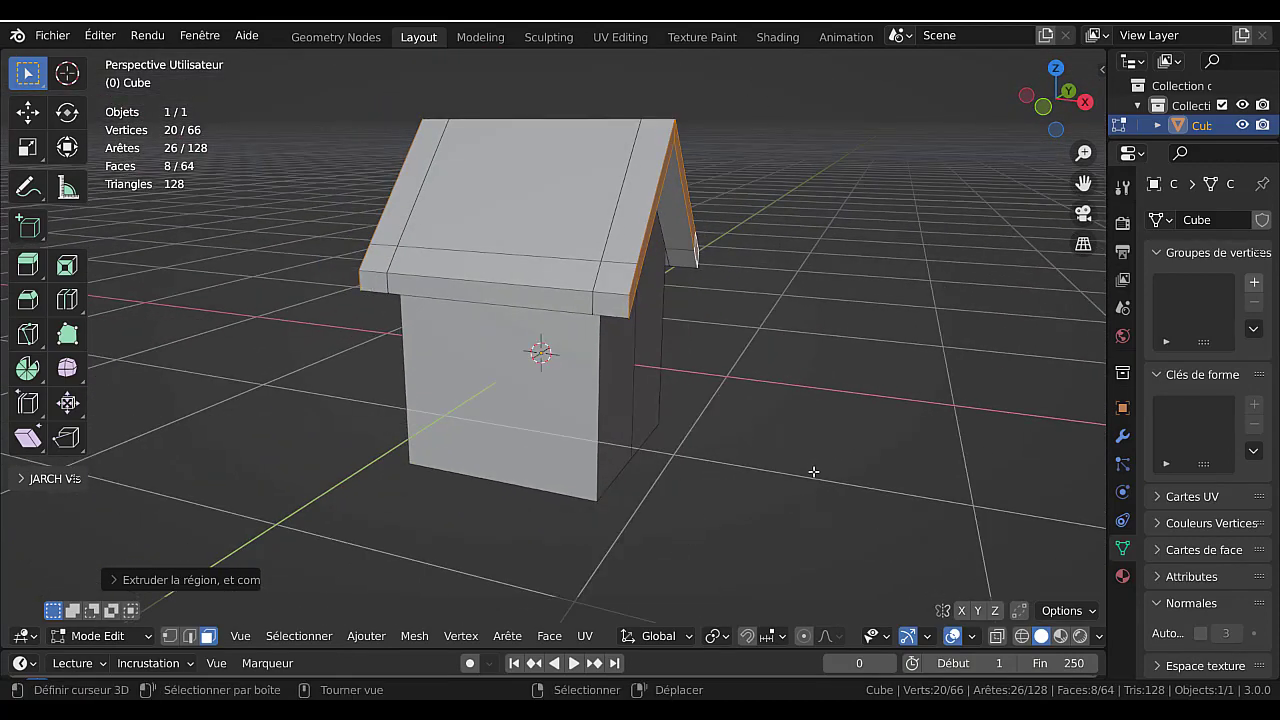
key("ctrl+z")
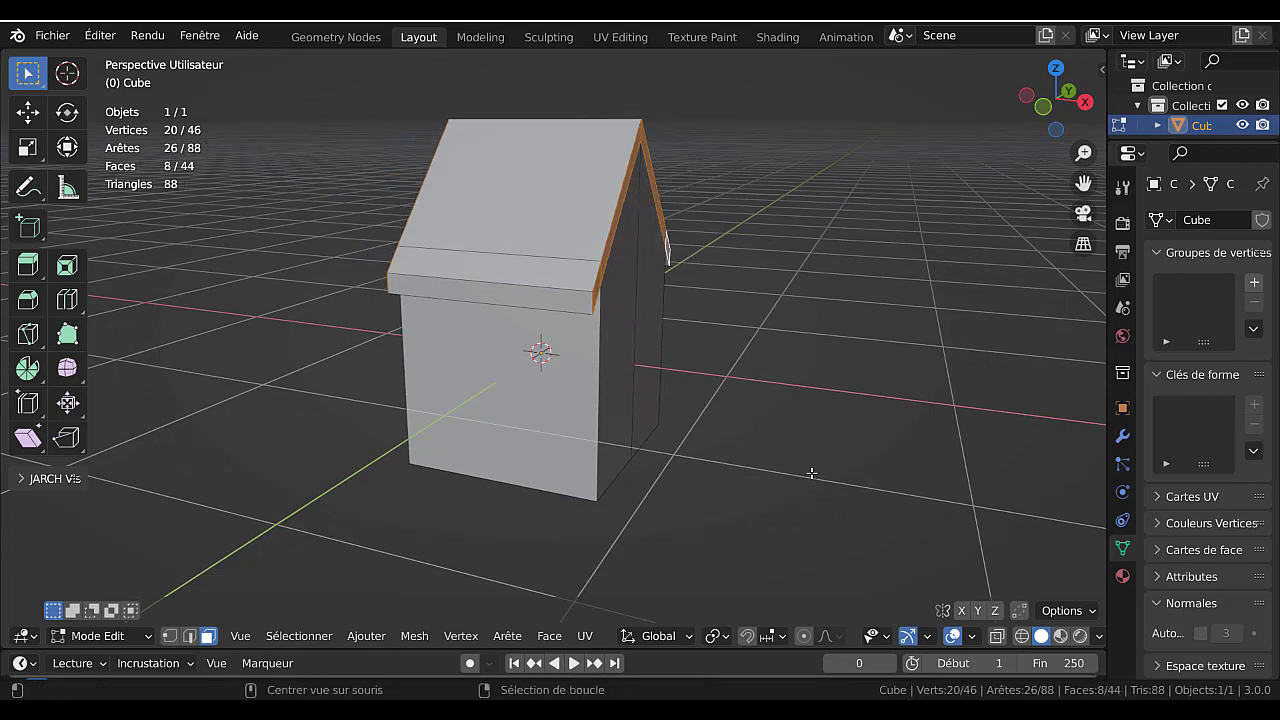
- Extrude the roof end faces on both gables outward along their normals by about 0.07 m
key("alt+e")
left_click(811, 470)
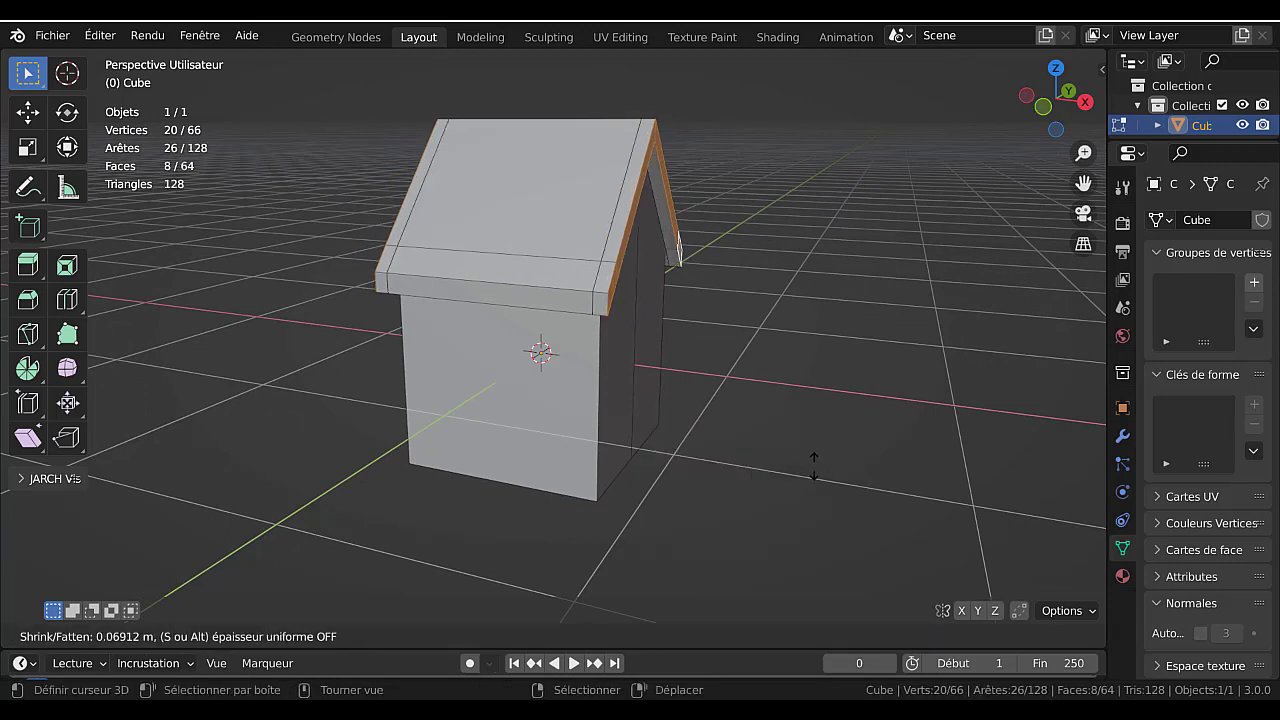
left_click(811, 466)
- Inset the two wall faces of the -X gable together by about 0.05 m
middle_click_drag(811, 466, 867, 436)
left_click(607, 340)
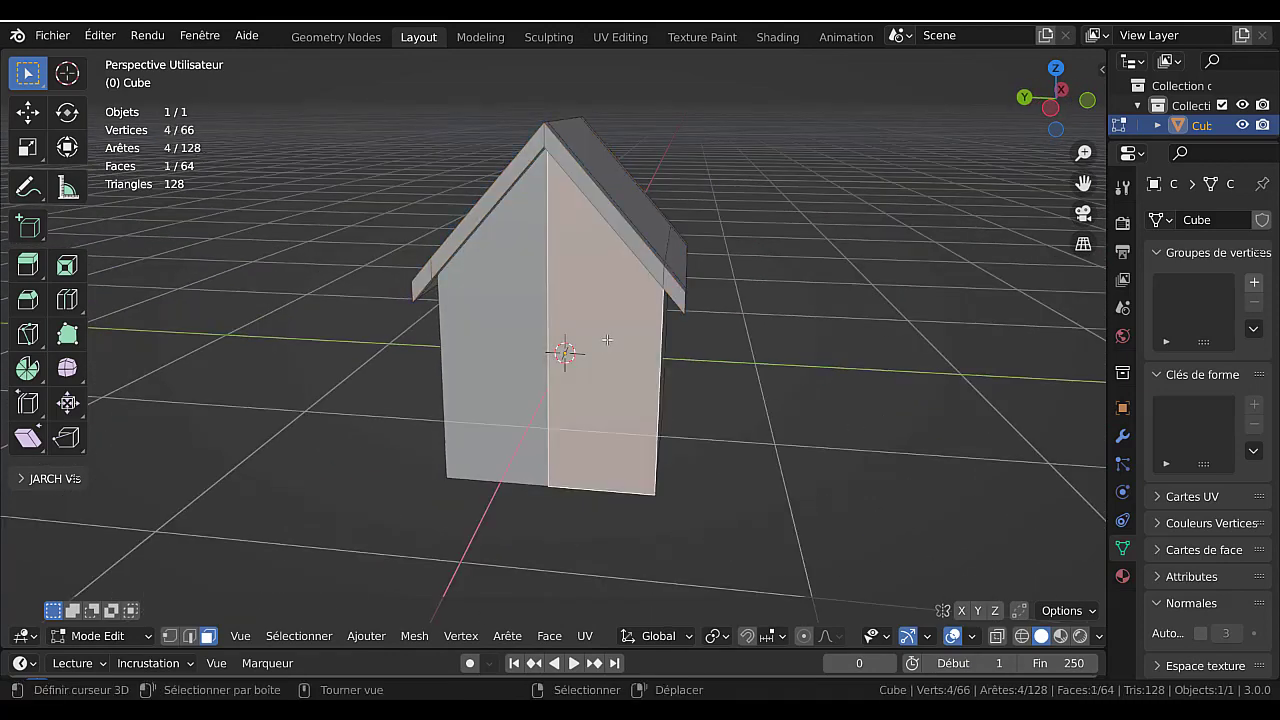
left_click(516, 342, "shift")
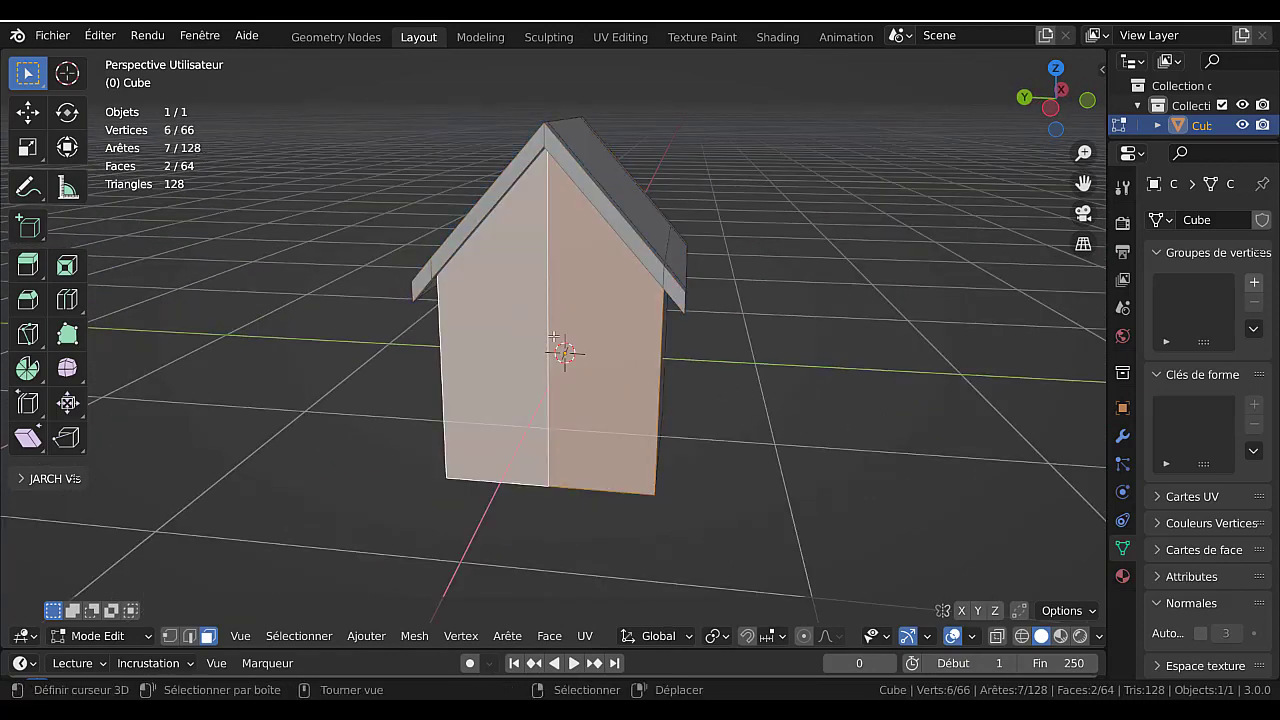
middle_click_drag(820, 446, 842, 458)
key("i")
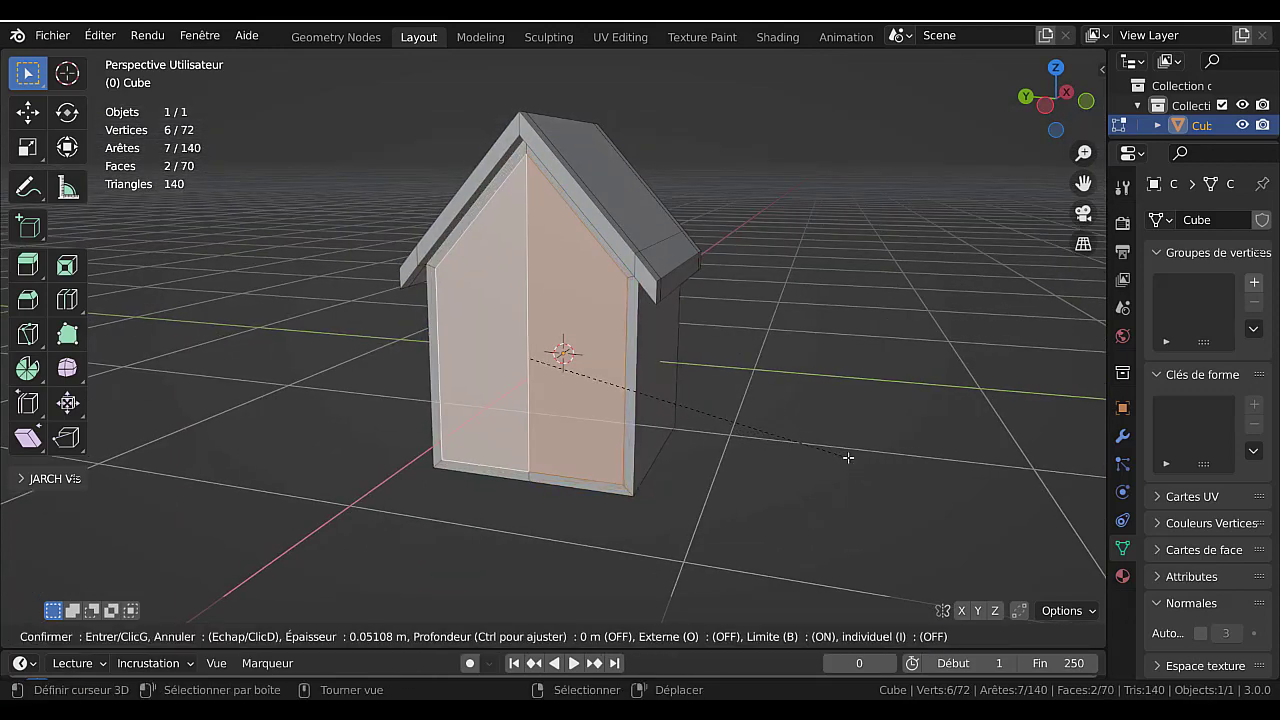
left_click(850, 458)
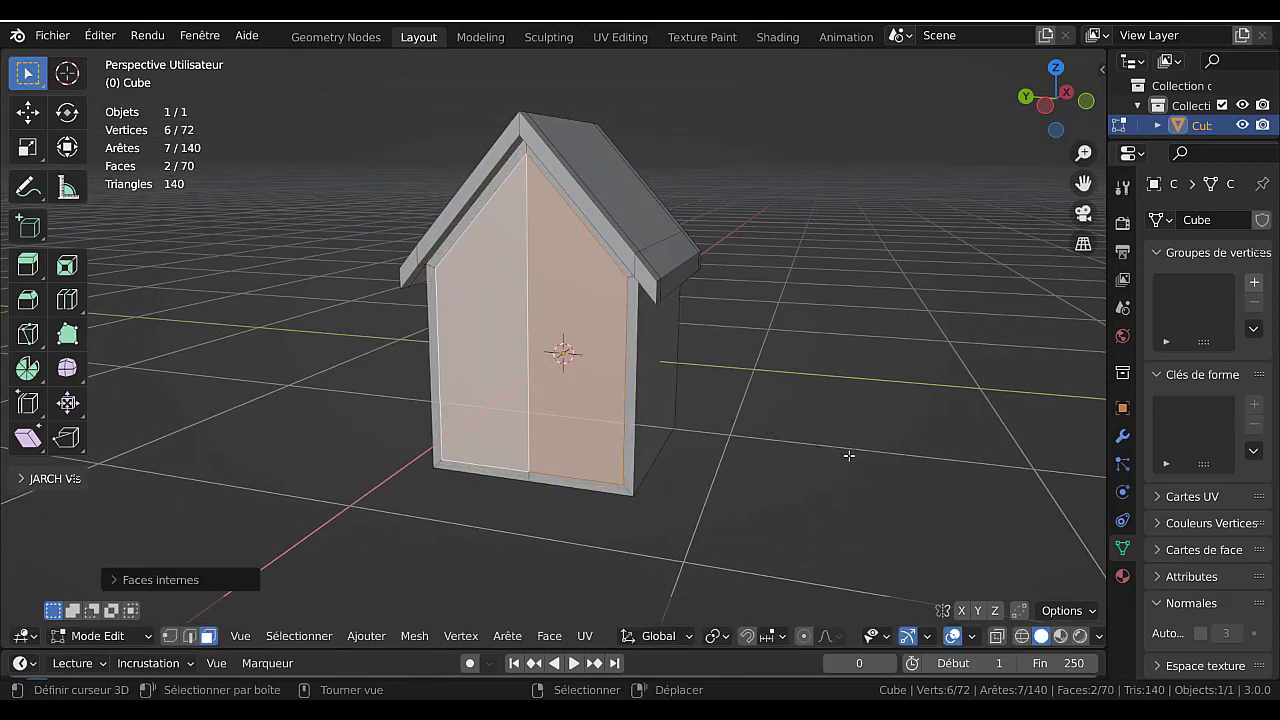
- Extrude the inset gable wall faces slightly inward along their normals and check the house in Object Mode
key("alt+e")
left_click(850, 456)
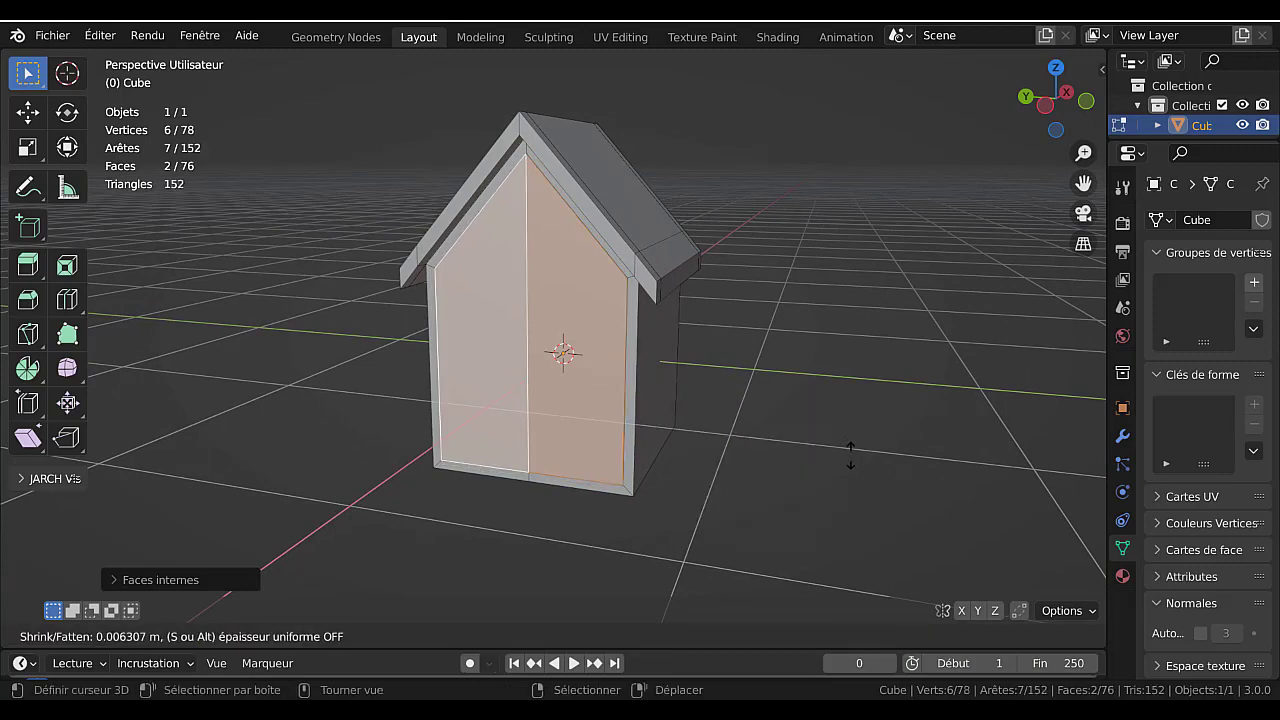
left_click(850, 456)
key("Tab")
middle_click_drag(723, 443, 663, 337)
key("Tab")
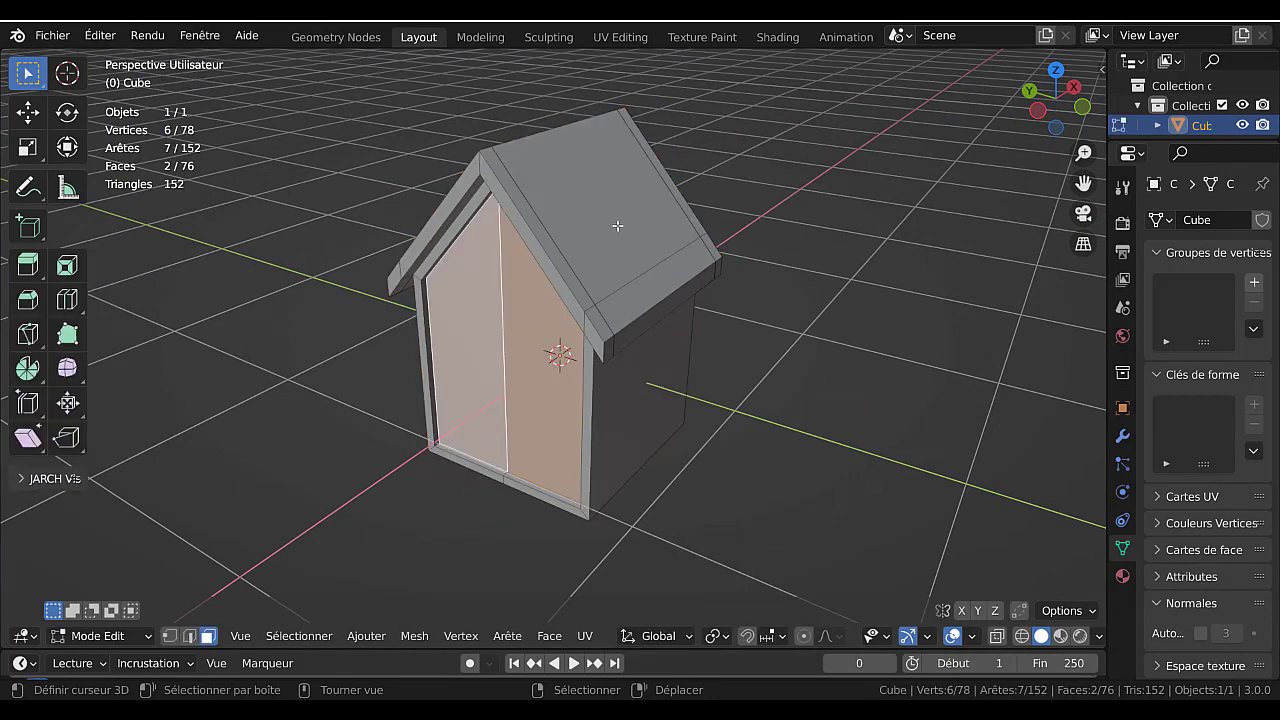
- Inset the large roof slope face on the -Y side by about 0.26 m
left_click(609, 210)
middle_click_drag(845, 342, 733, 410)
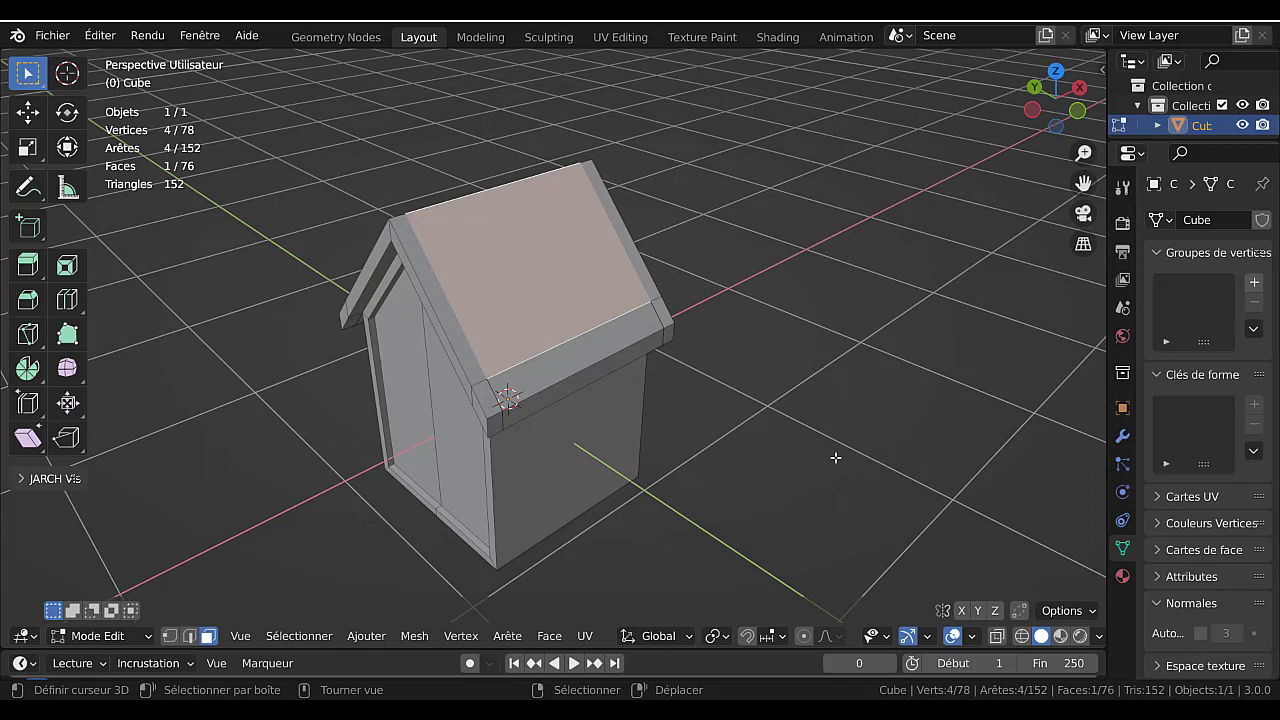
key("i")
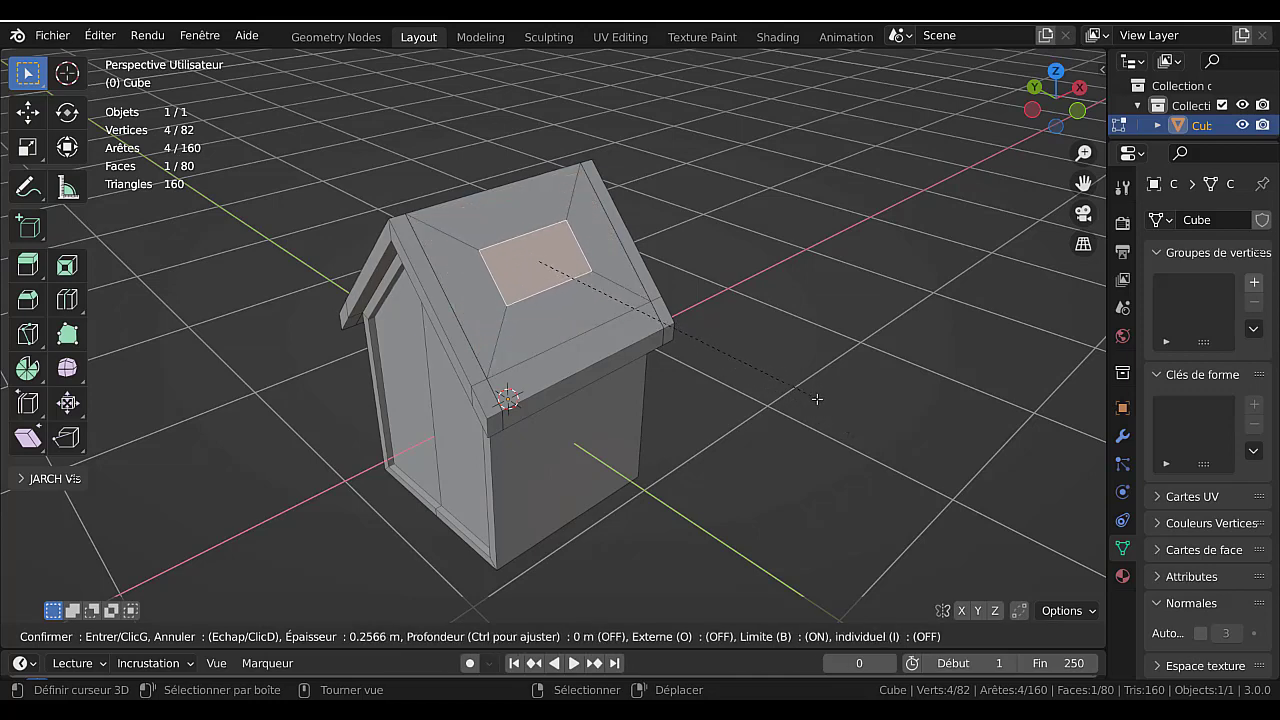
left_click(809, 396)
- Move the inset face on the -Y roof slope about 0.16 m along the global X axis
scroll(583, 446, "down", 3)
middle_click_drag(583, 446, 560, 400)
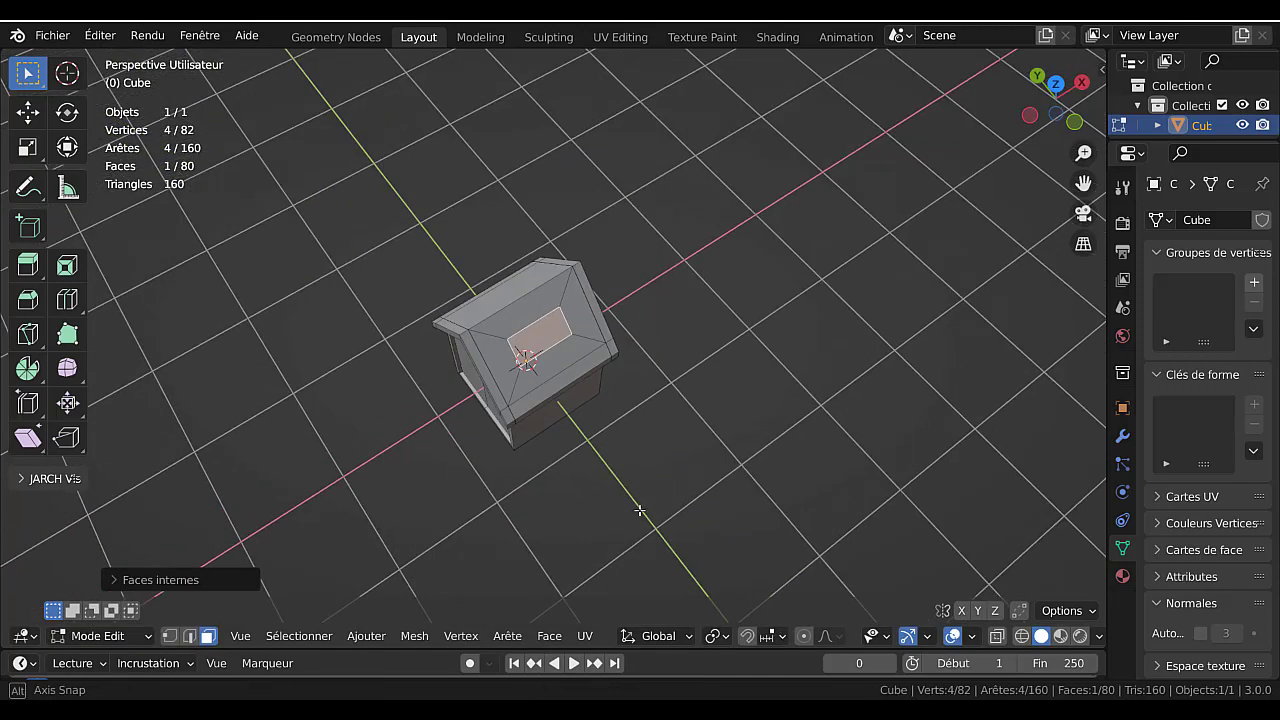
scroll(550, 392, "up", 3)
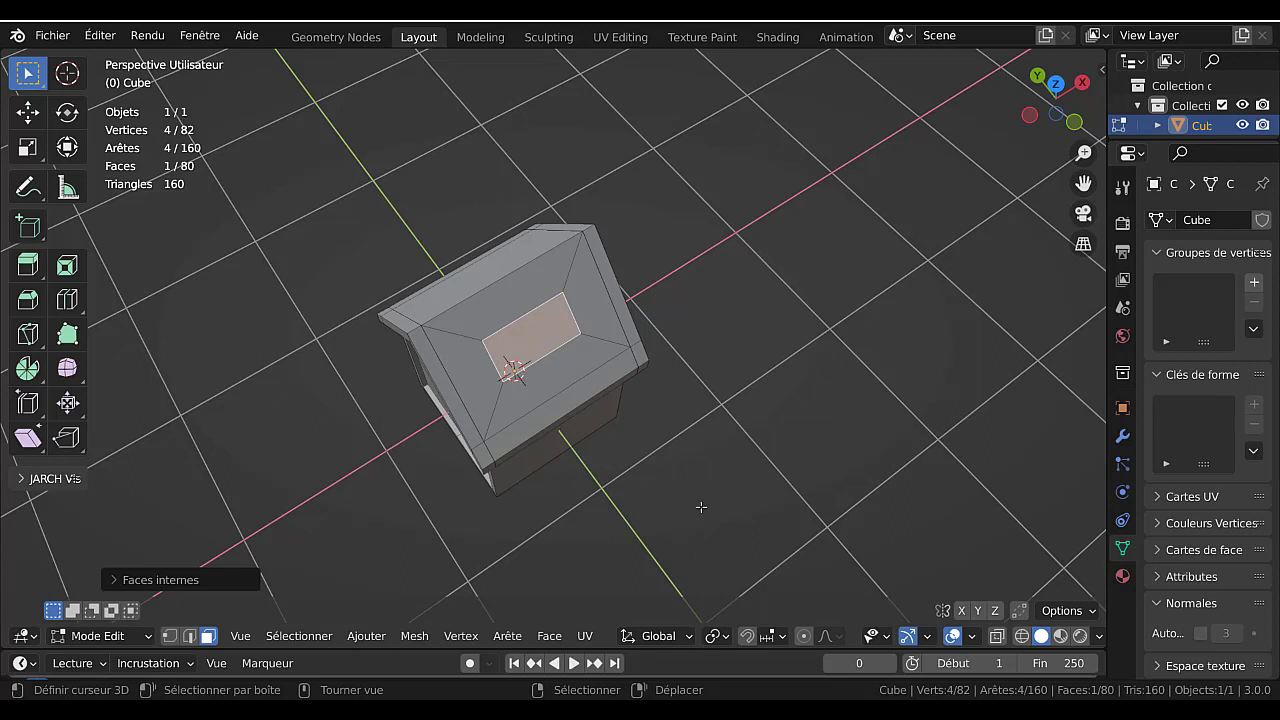
key("g")
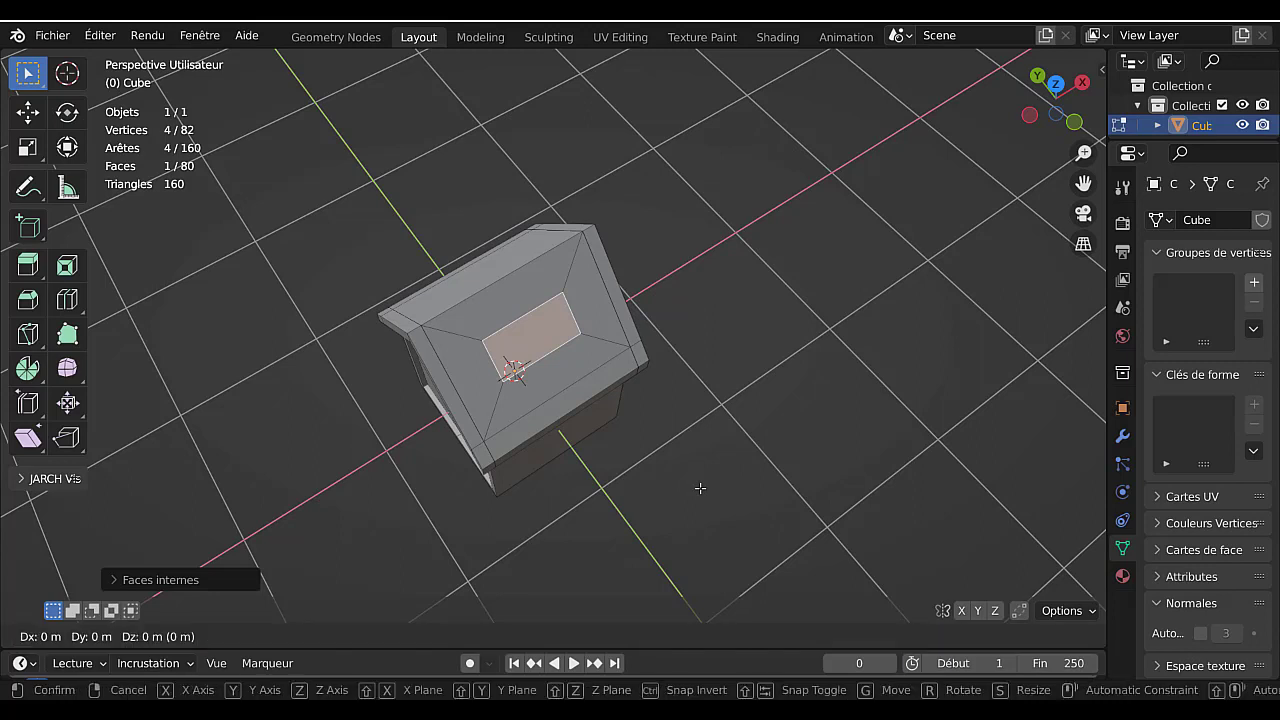
key("x")
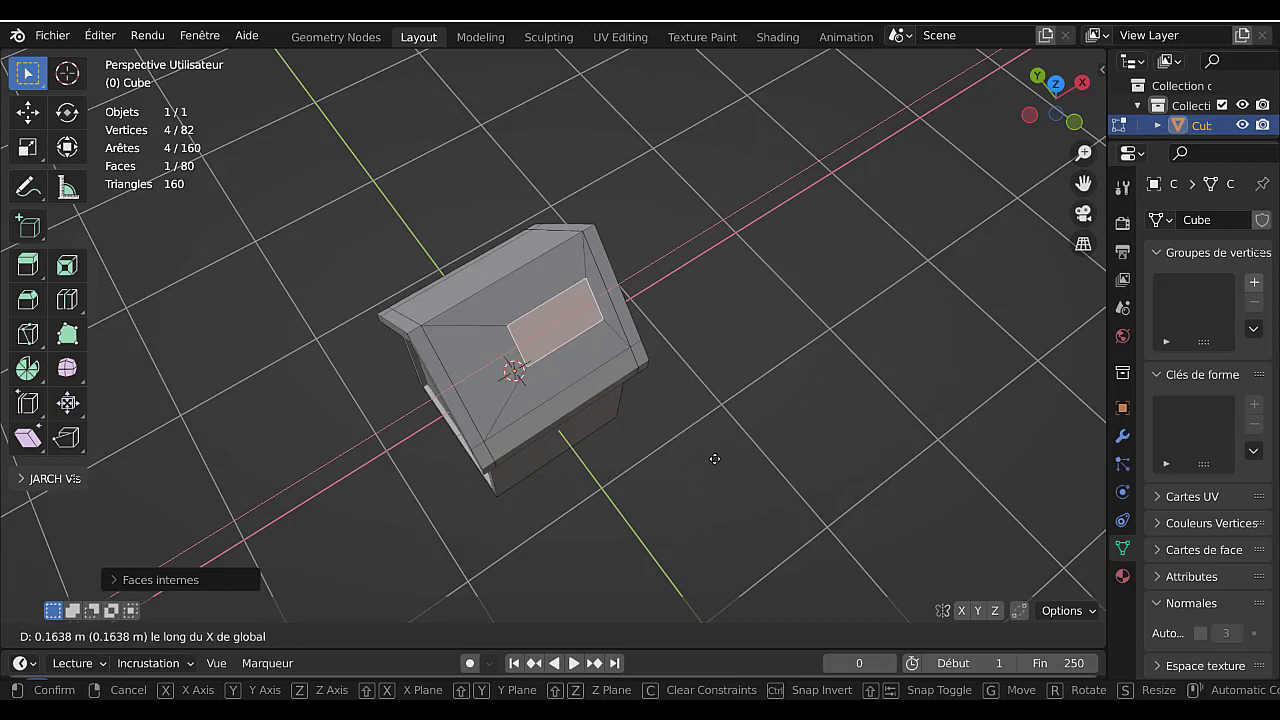
left_click(715, 458)
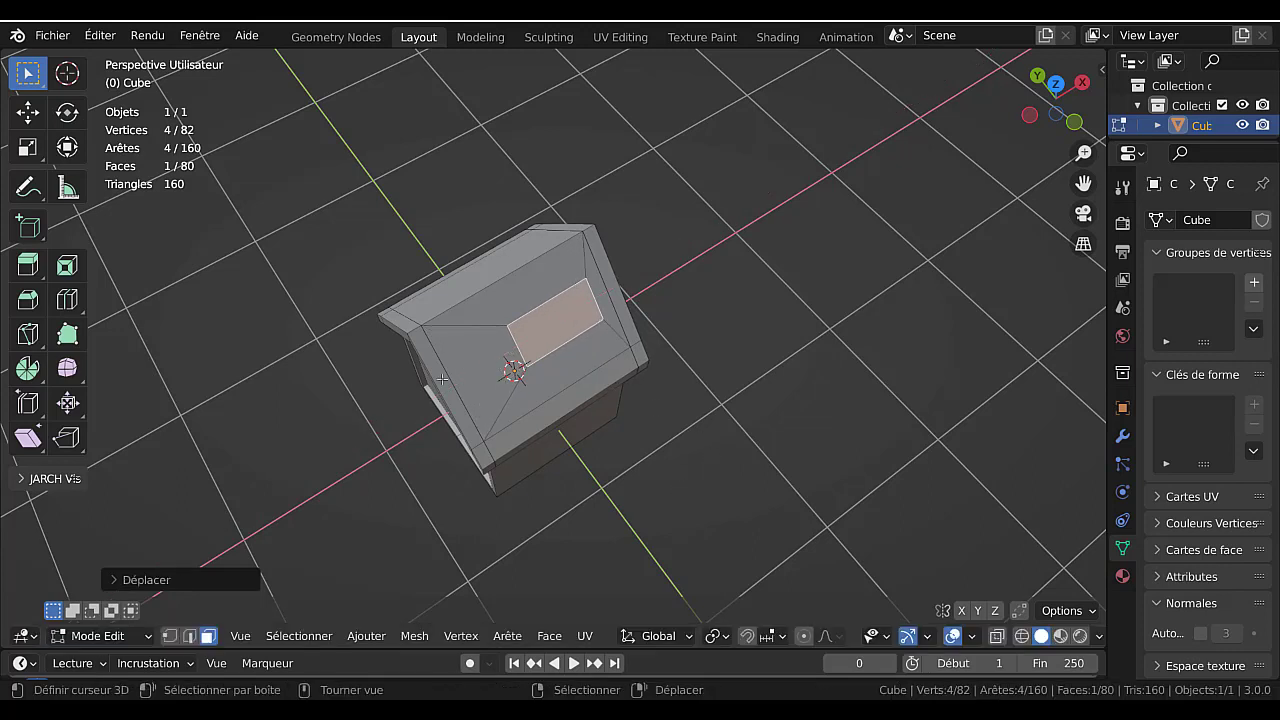
- Scale the inset roof face along X to a little over half its width
scroll(665, 325, "up", 2)
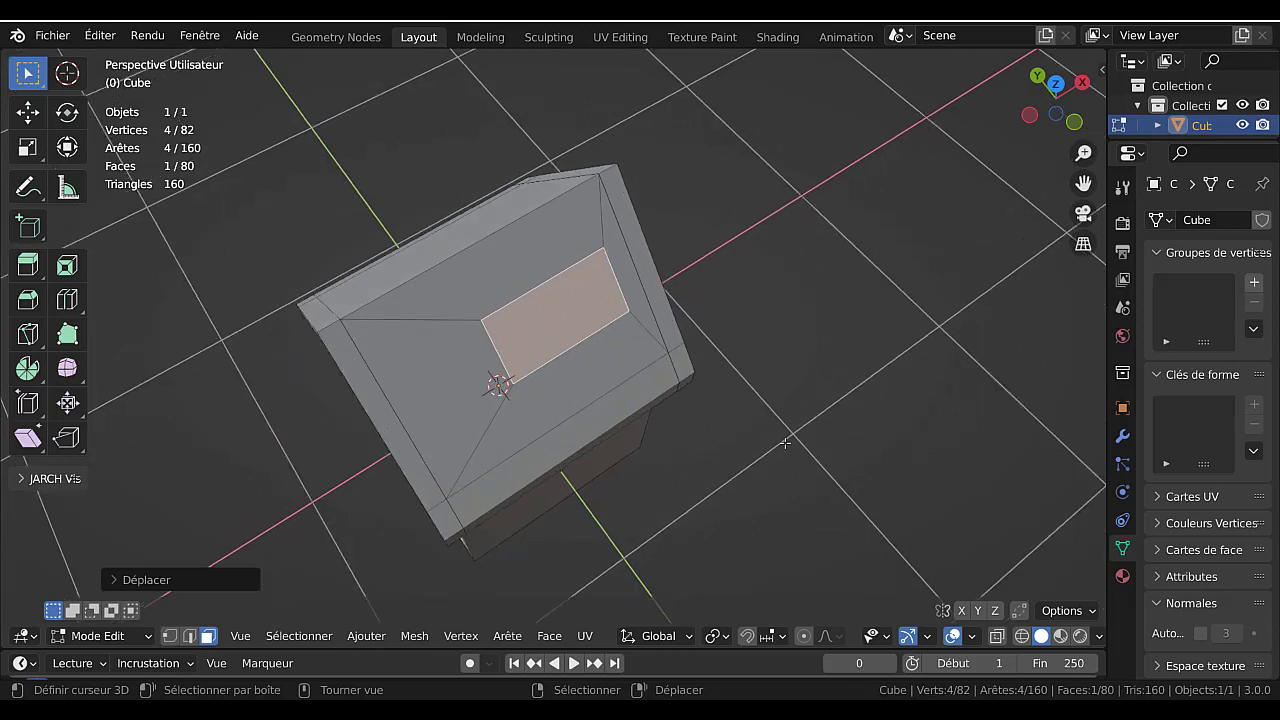
key("s")
key("x")
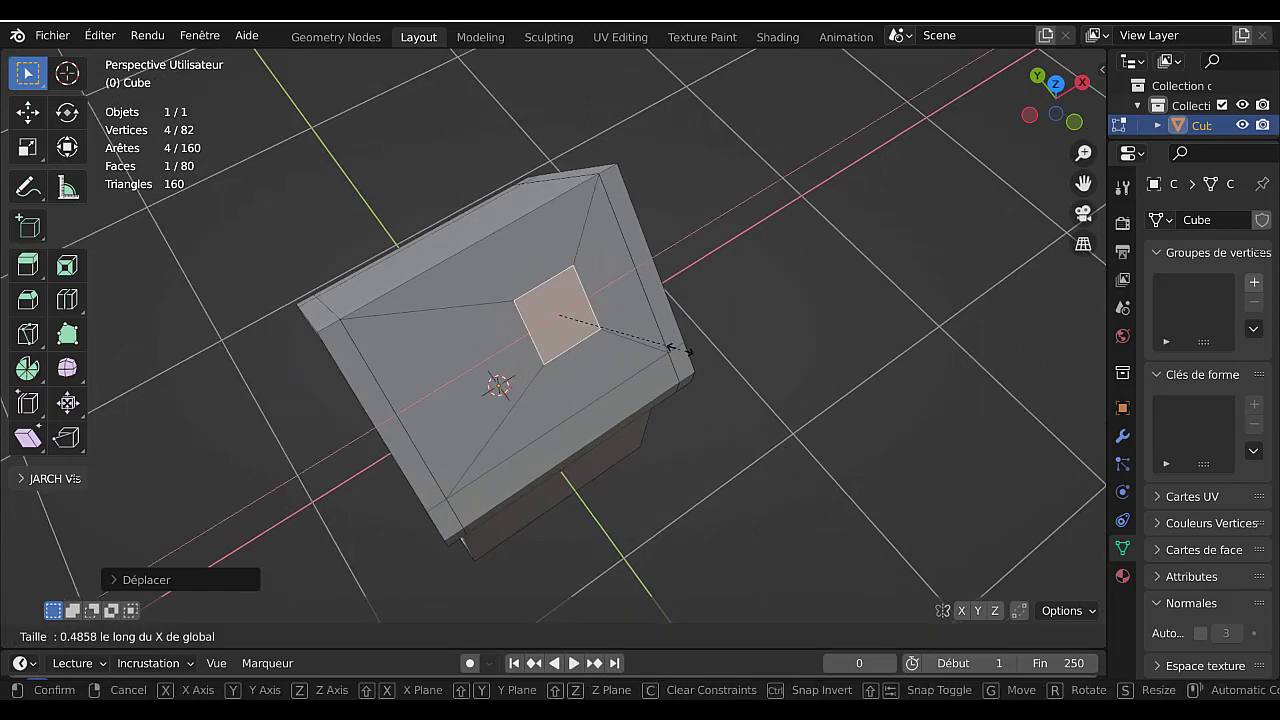
left_click(675, 392)
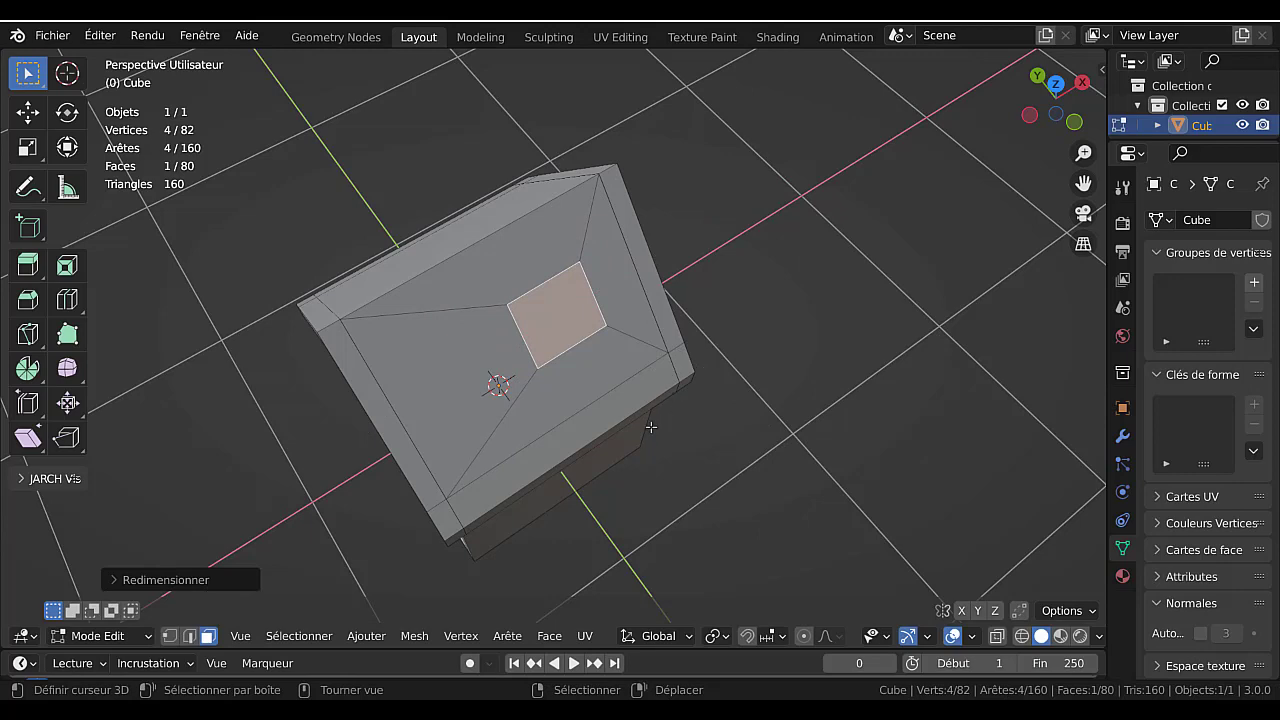
middle_click_drag(651, 427, 672, 395)
- Shrink the inset roof face uniformly and widen it along X by a factor of about 1.3
scroll(745, 373, "down", 2)
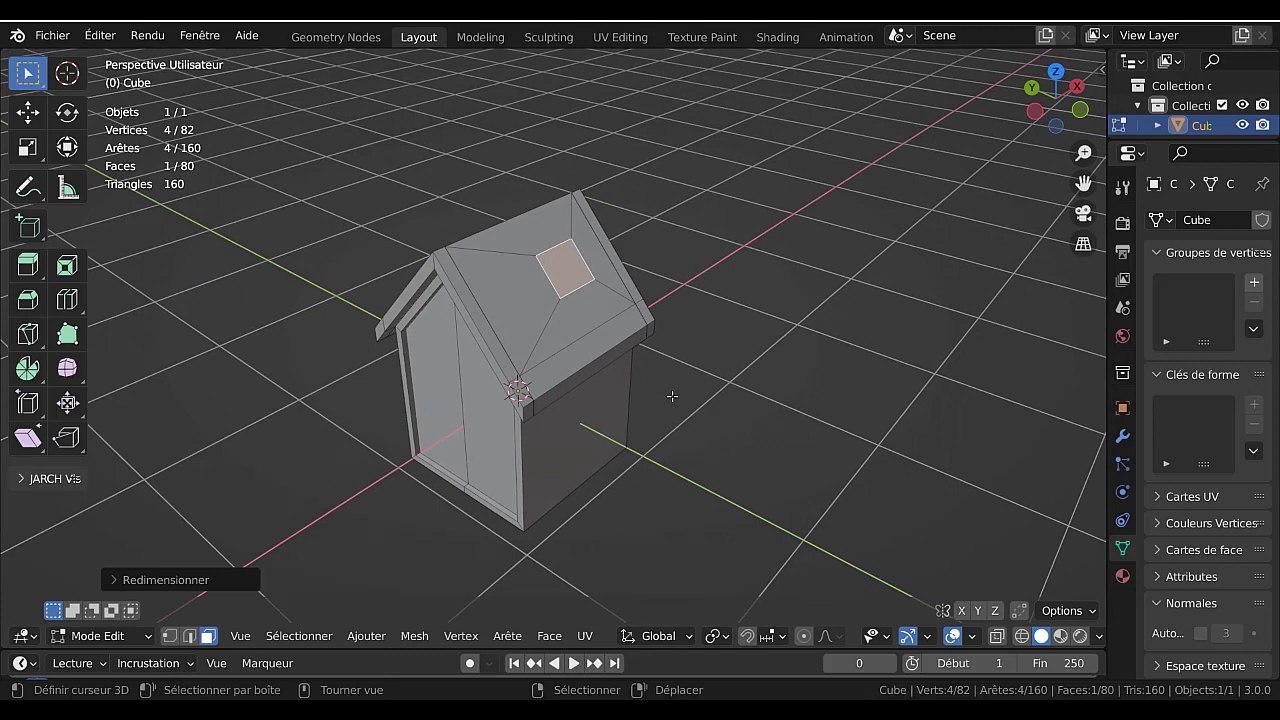
key("s")
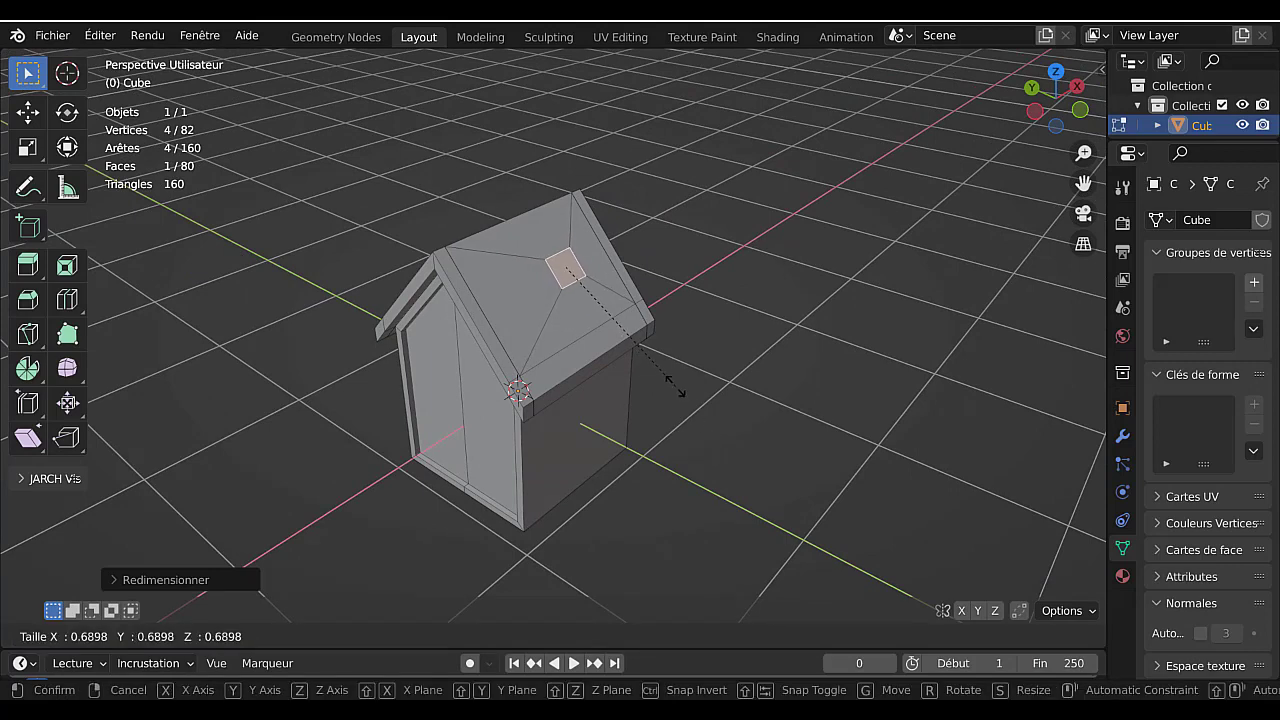
key("x")
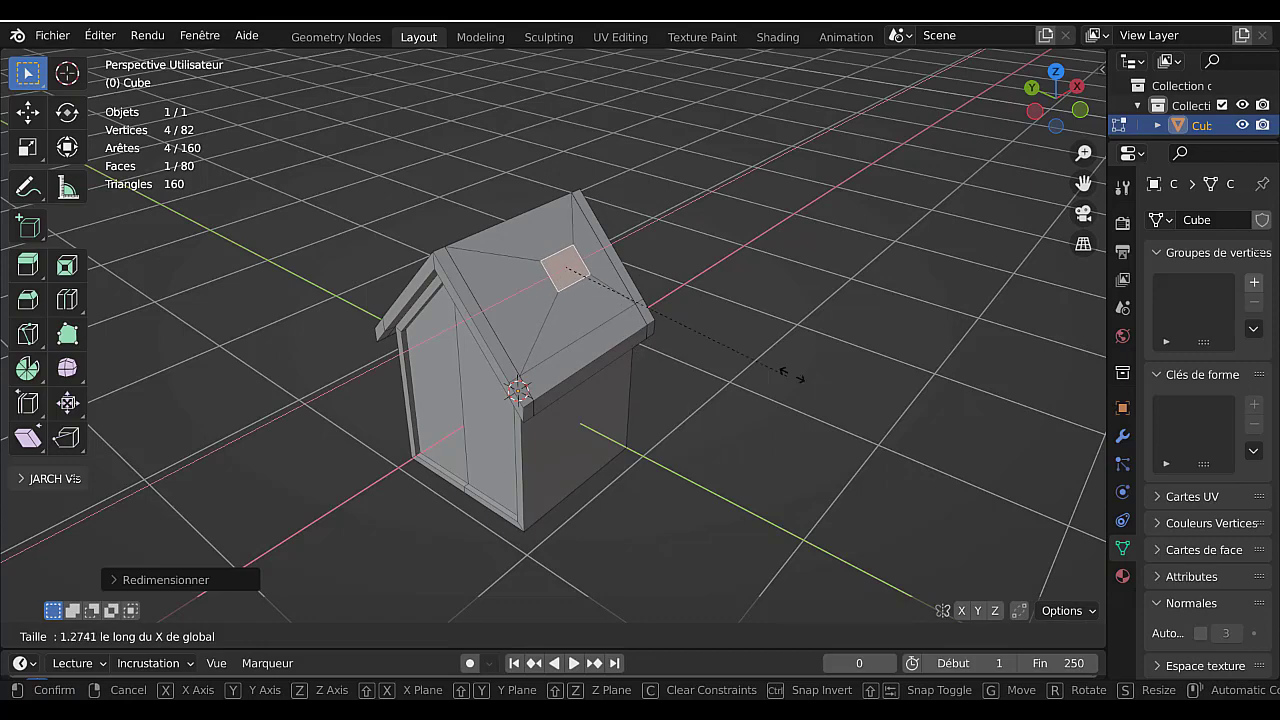
left_click(803, 386)
mouse_move(803, 386)
middle_mouse_down()
mouse_move(847, 376)
mouse_move(796, 382)
middle_mouse_up()
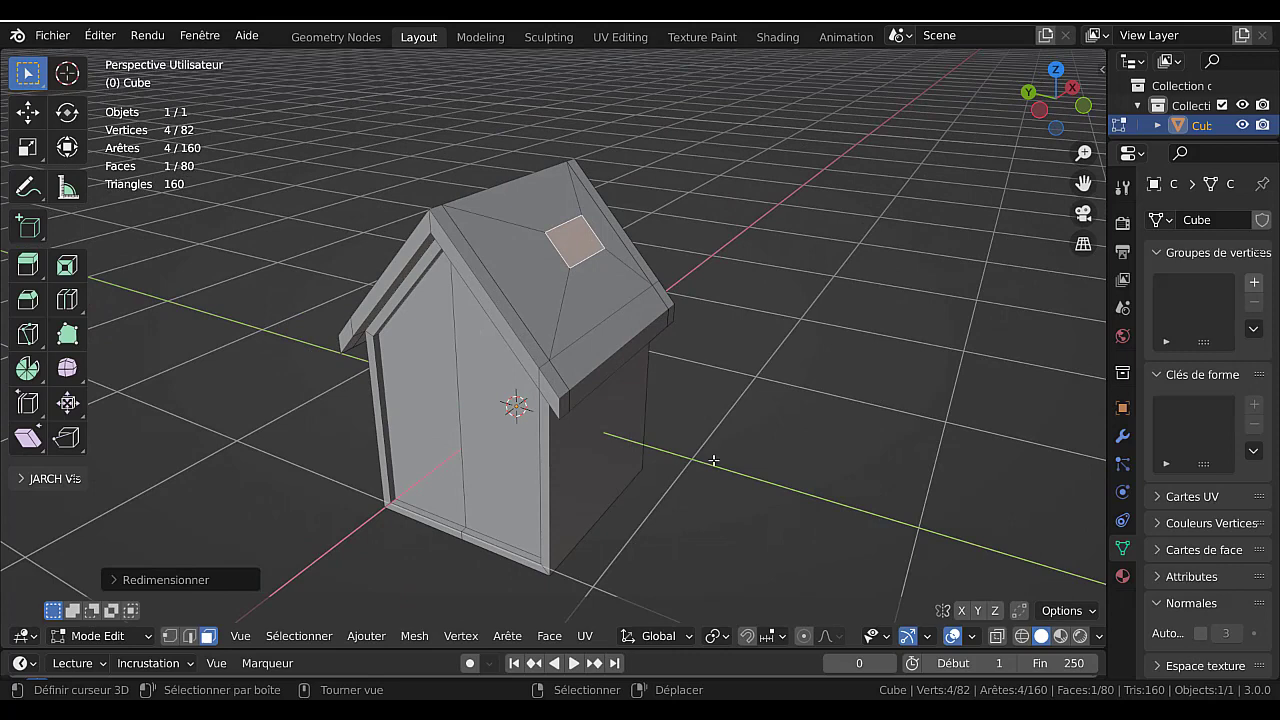
- Try extruding the inset roof face in place and raising it along global Z, and undo the move
key("e")
right_click(709, 409)
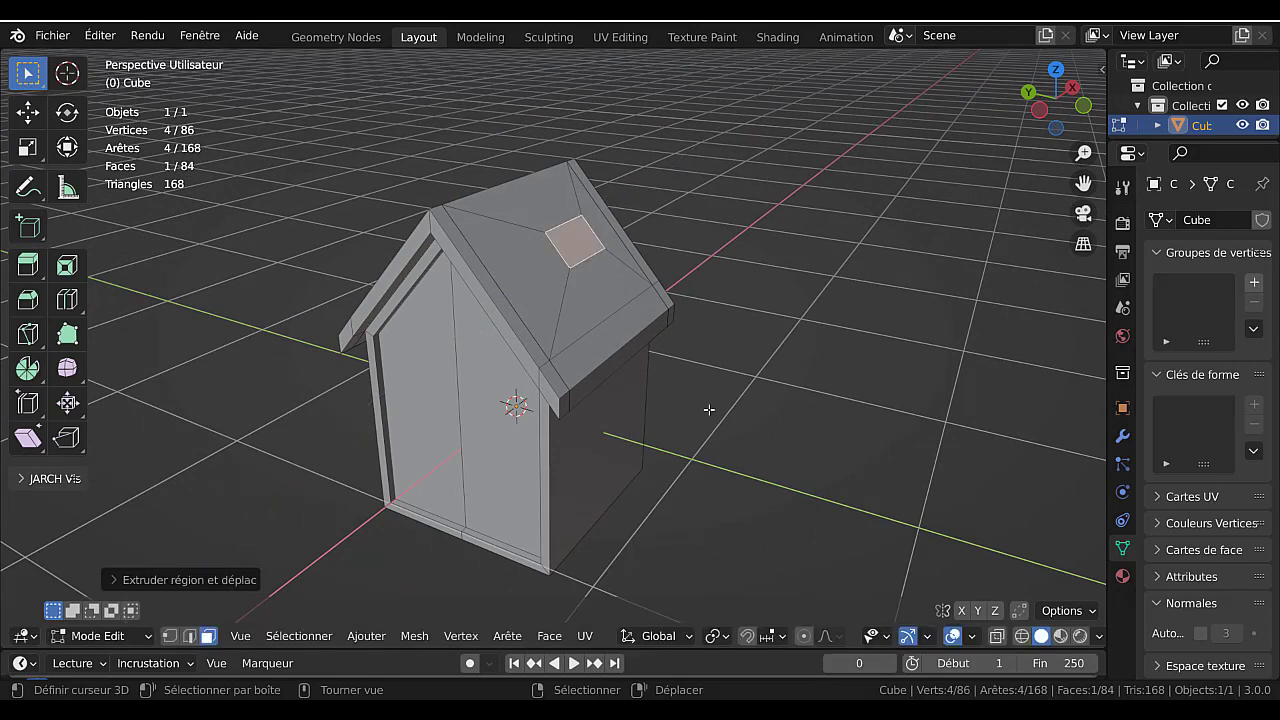
key("g")
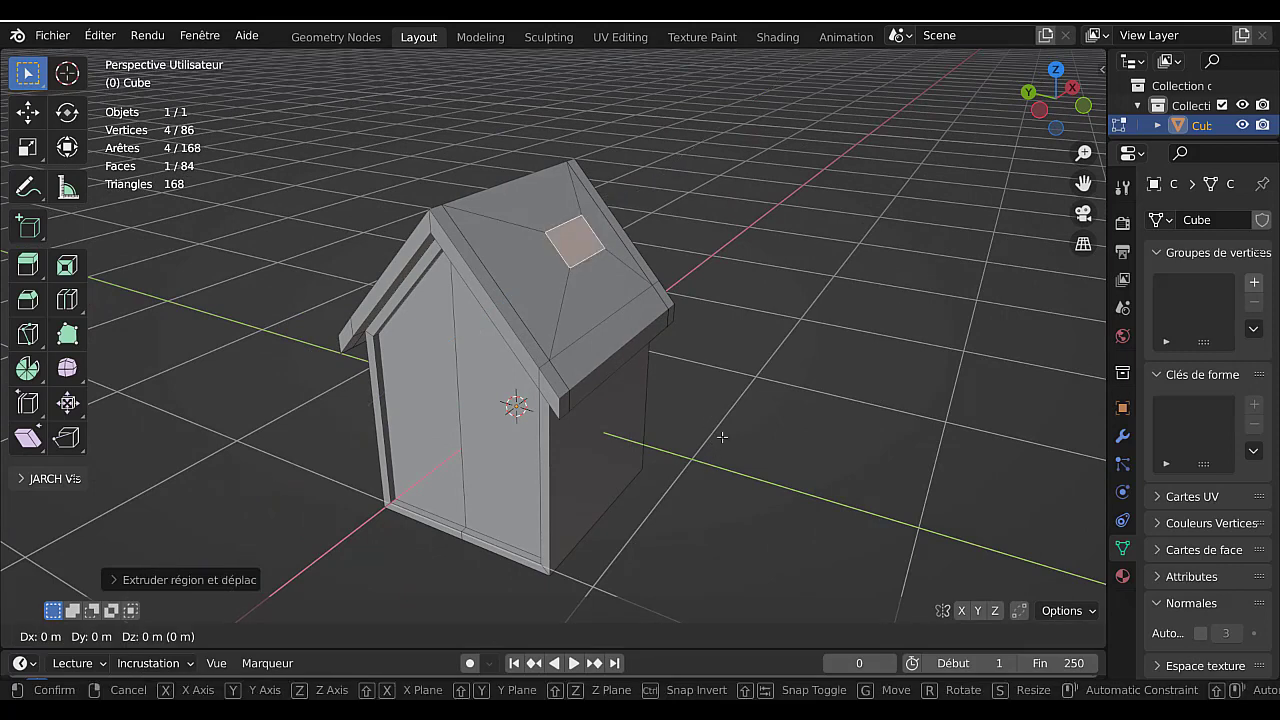
key("z")
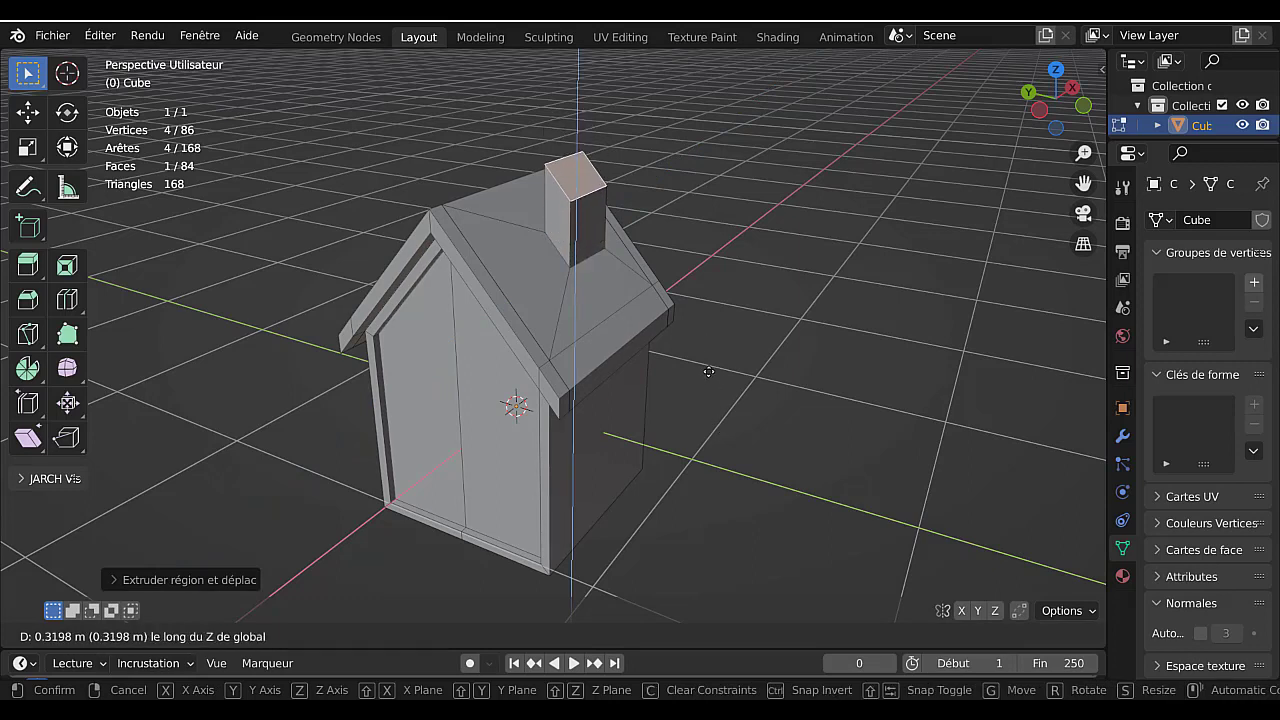
left_click(711, 392)
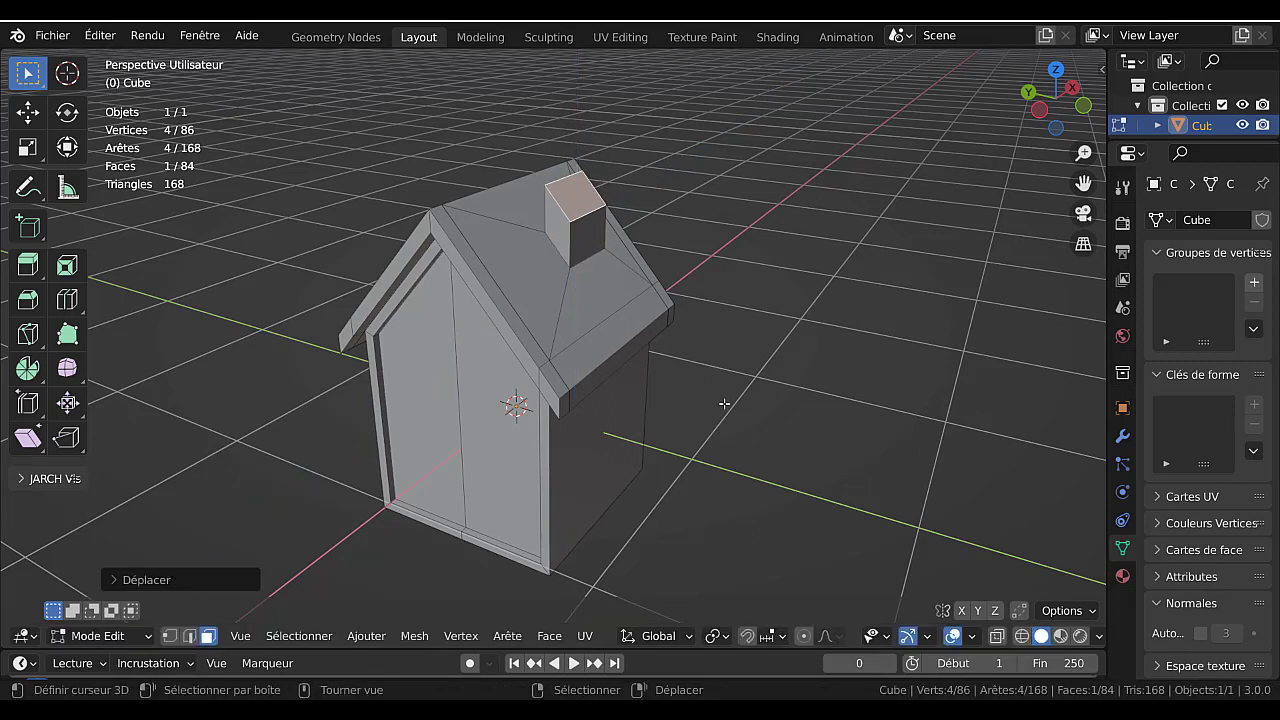
key("ctrl+z")
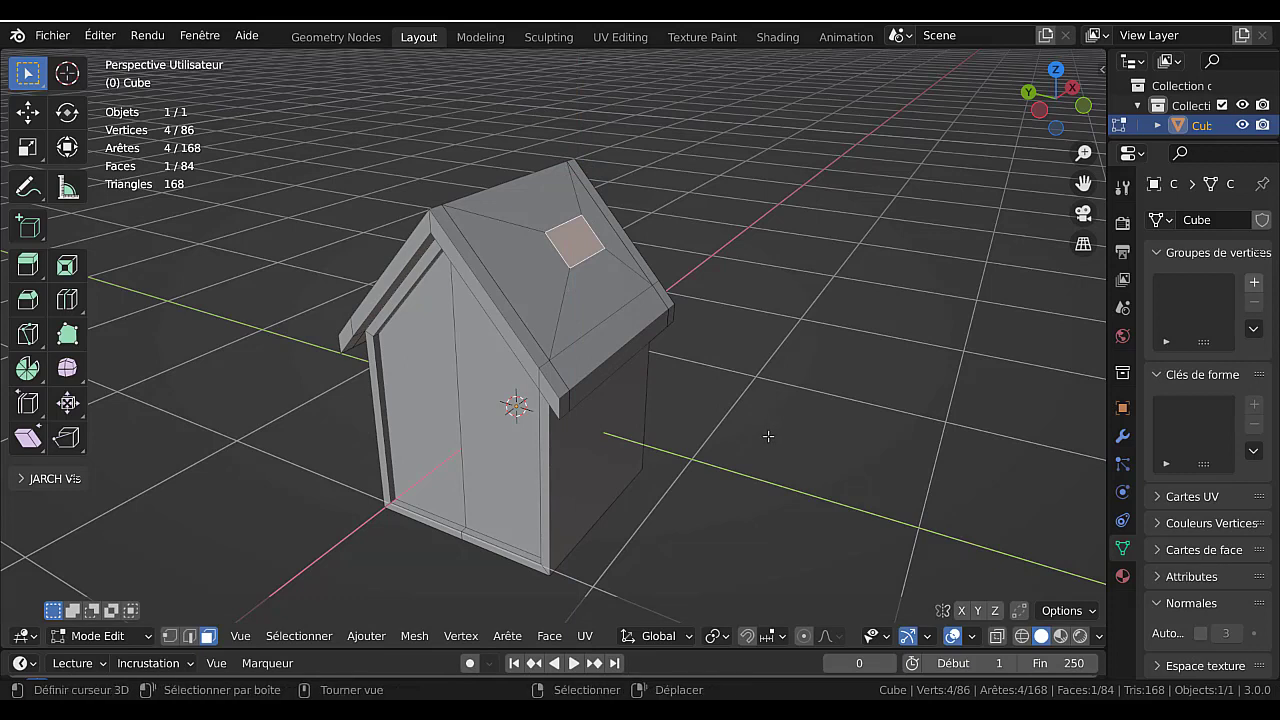
- Extrude the inset roof face in place and raise it about 0.22 m along global Z as a chimney
key("e")
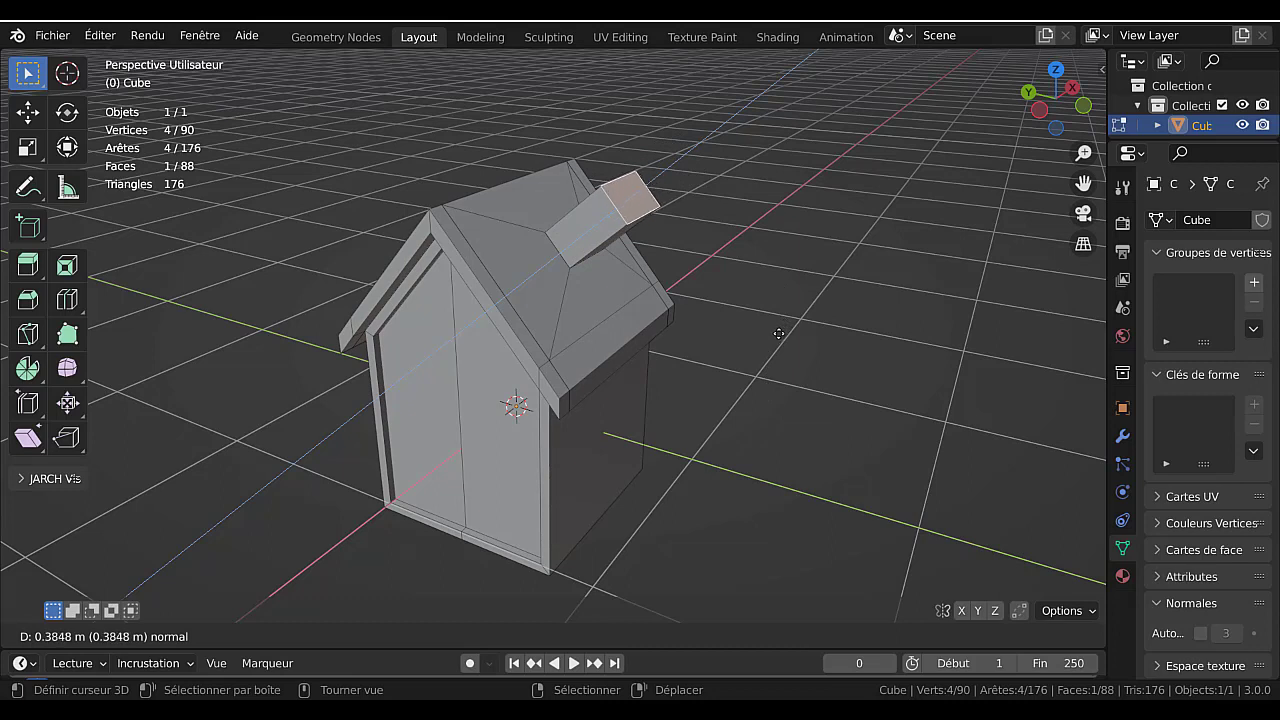
right_click(779, 333)
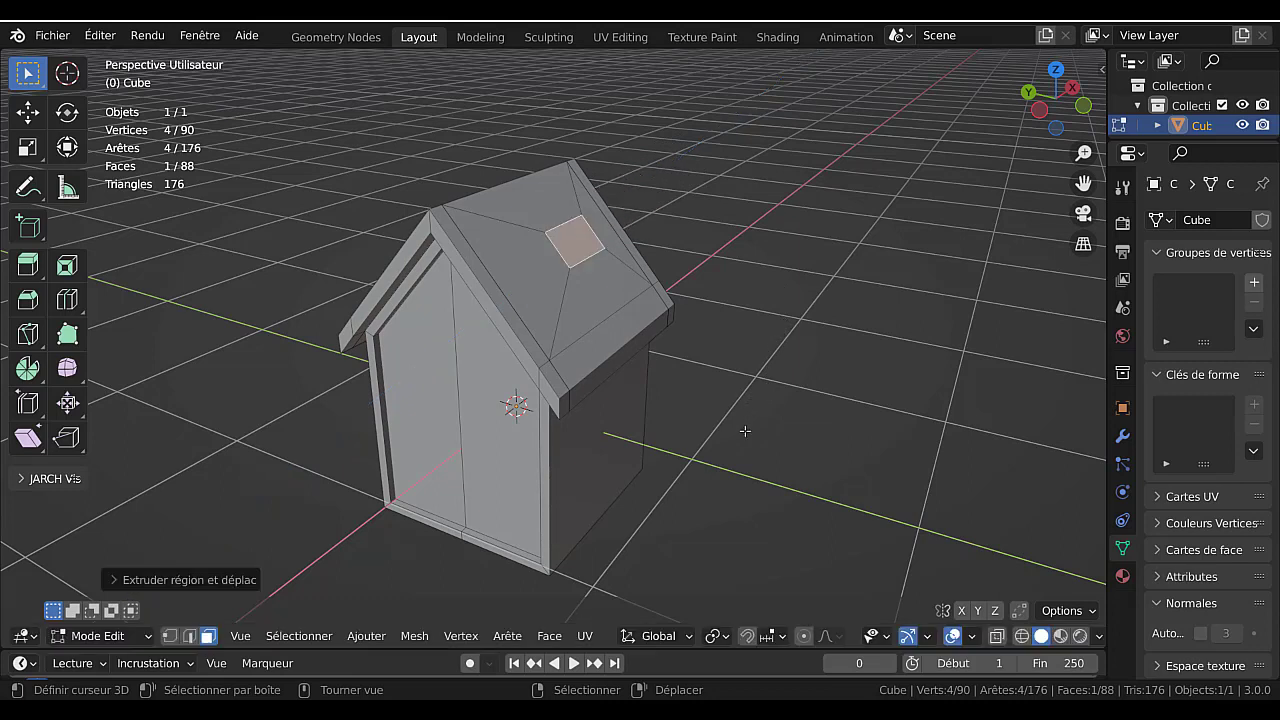
key("e")
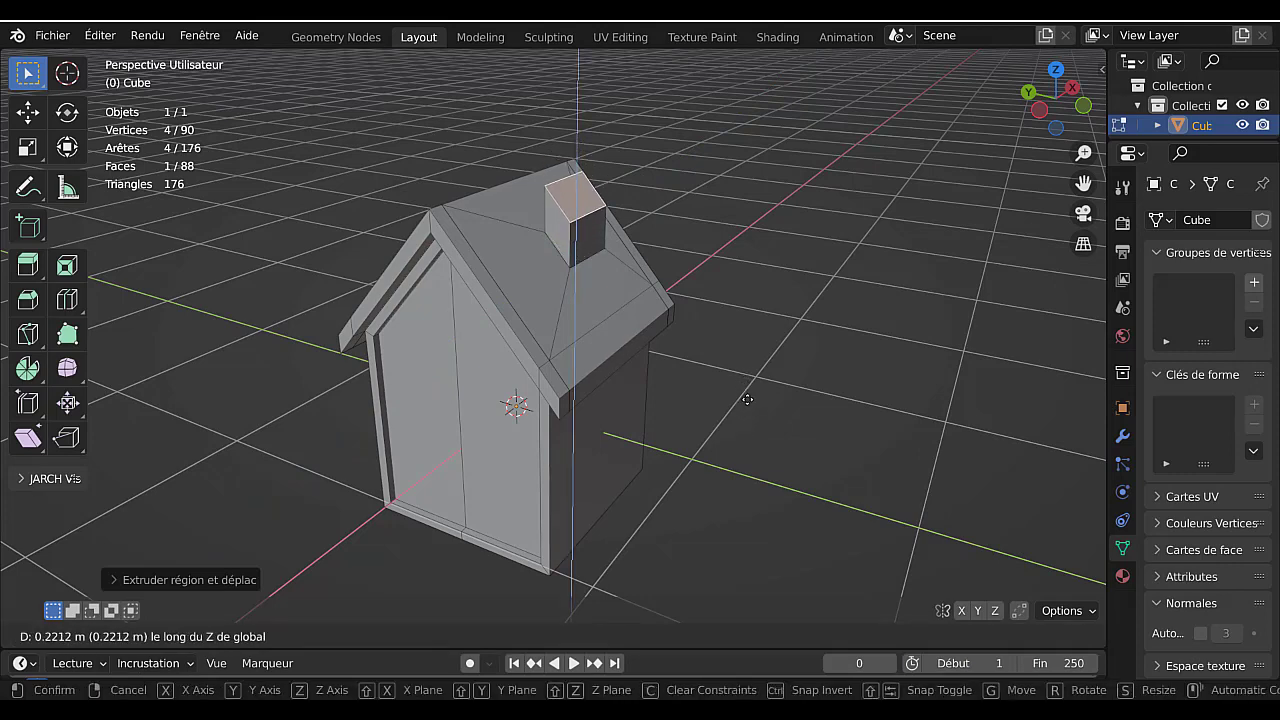
left_click(749, 404)
- Flatten the chimney's sloped top face to horizontal by scaling it to 0 along Z
middle_click_drag(749, 400, 824, 396)
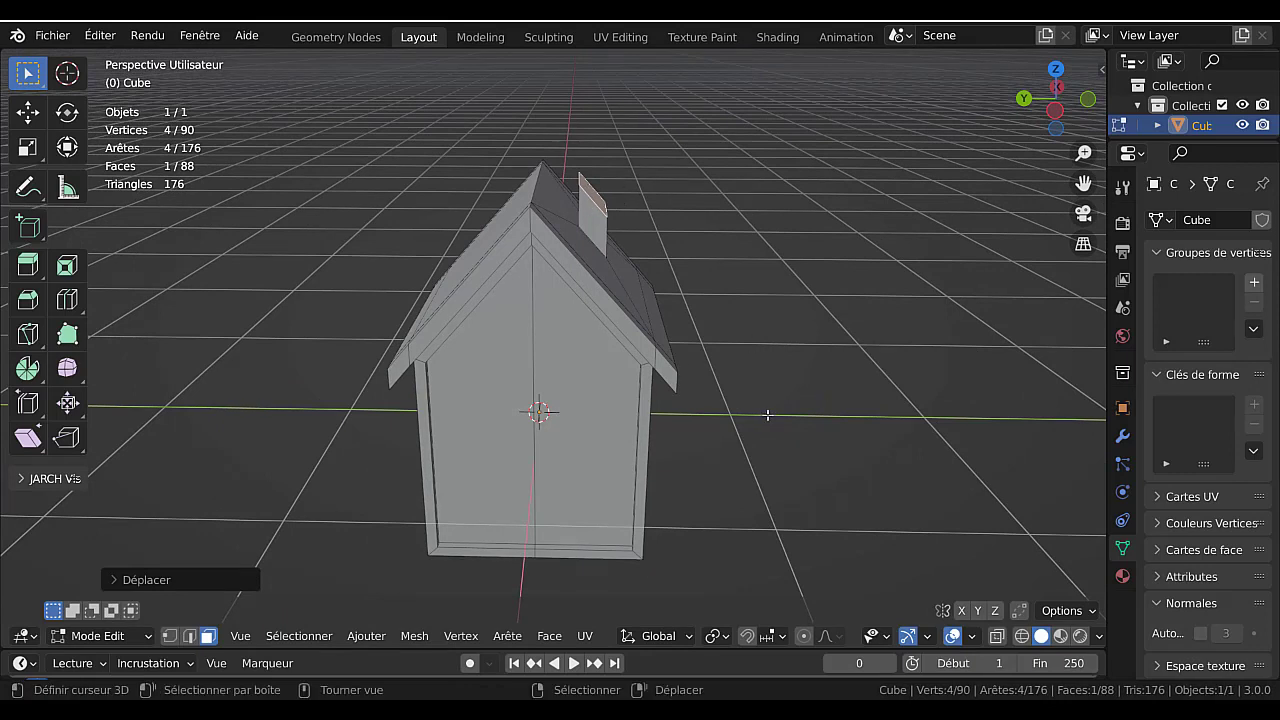
key("s")
type("z")
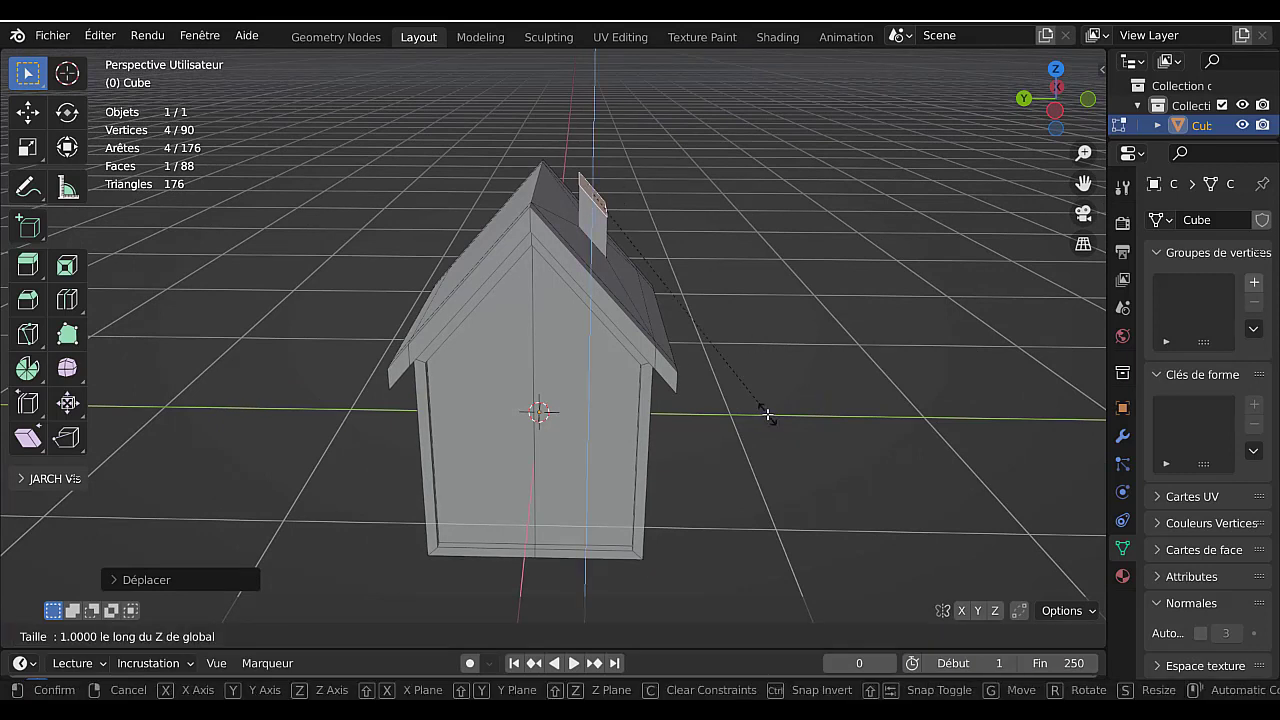
type("0")
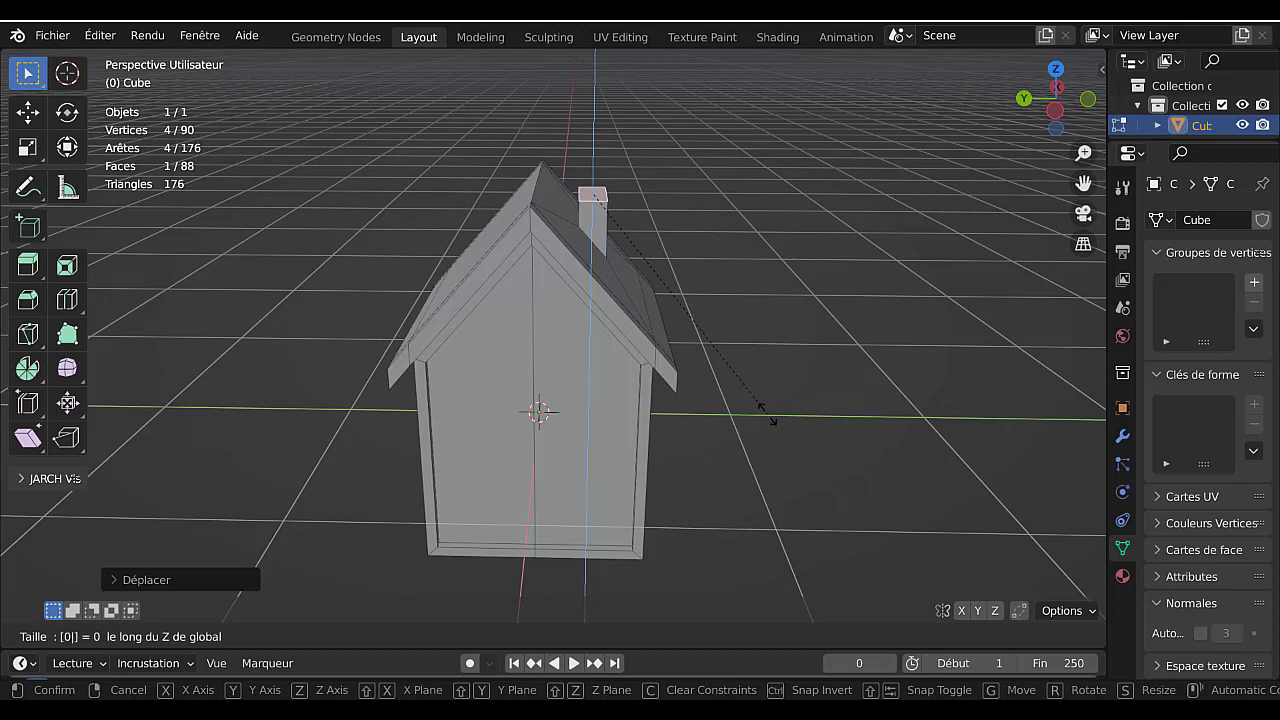
key("Return")
- Inset the chimney's top face slightly to form a thin rim
middle_click_drag(771, 420, 606, 252)
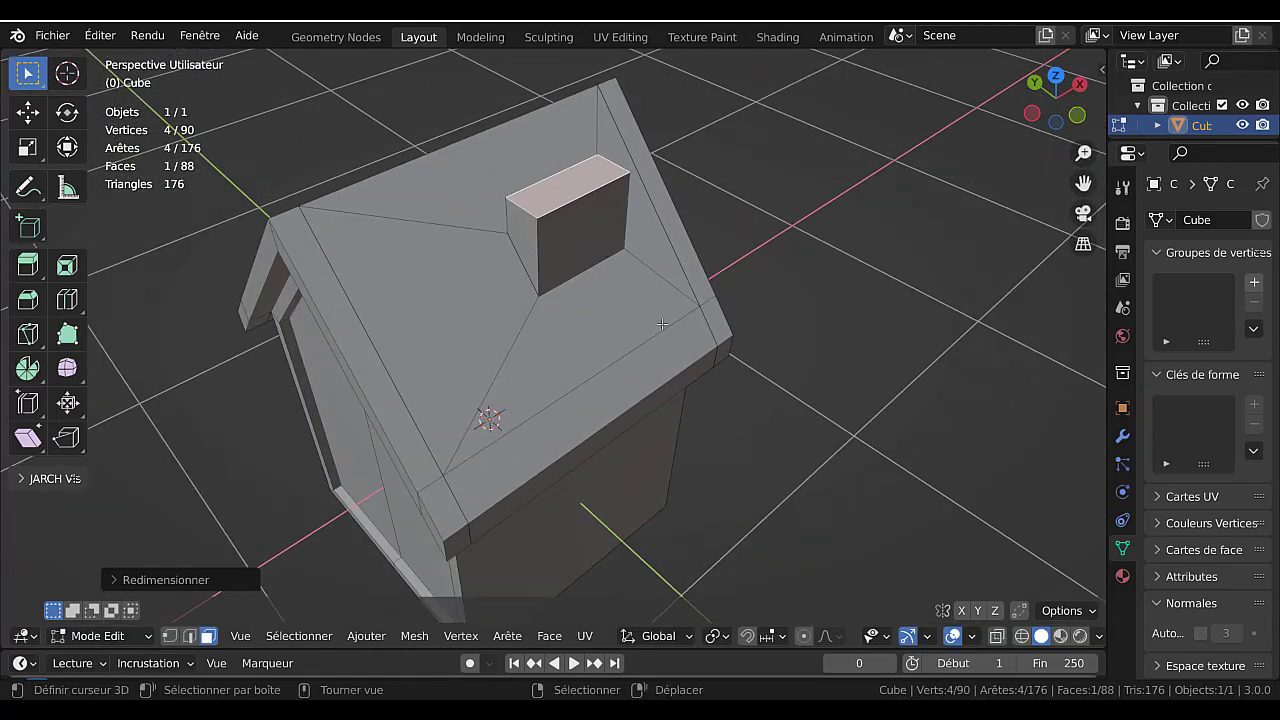
middle_click_drag(662, 324, 629, 319)
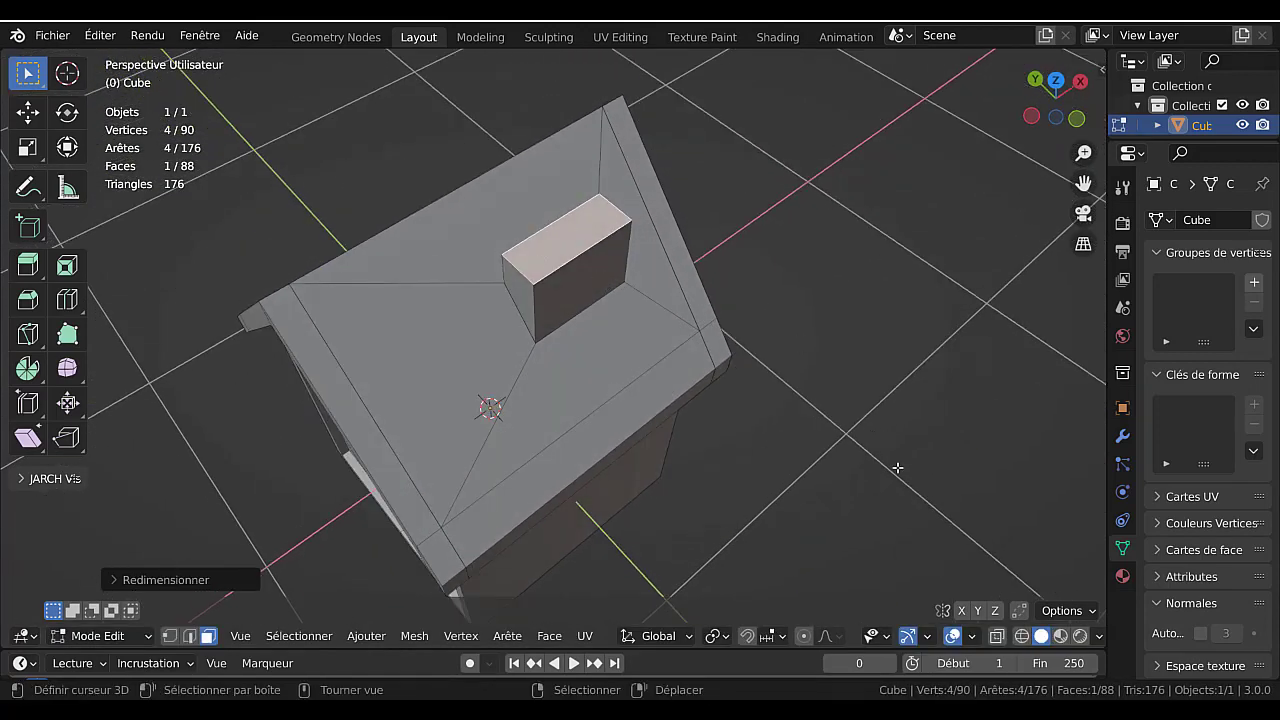
key("i")
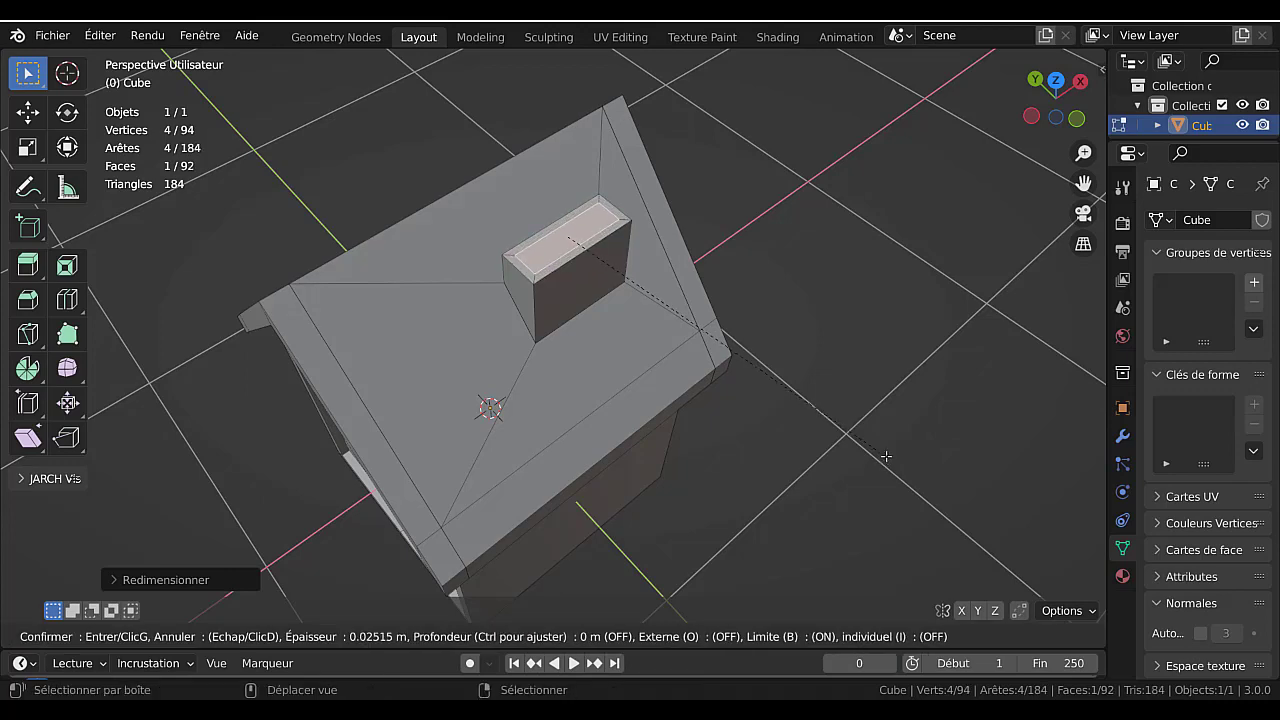
left_click(841, 449)
- Extrude the inner top face down into the chimney to hollow it and check it in Object Mode
middle_click_drag(841, 449, 849, 377)
key("e")
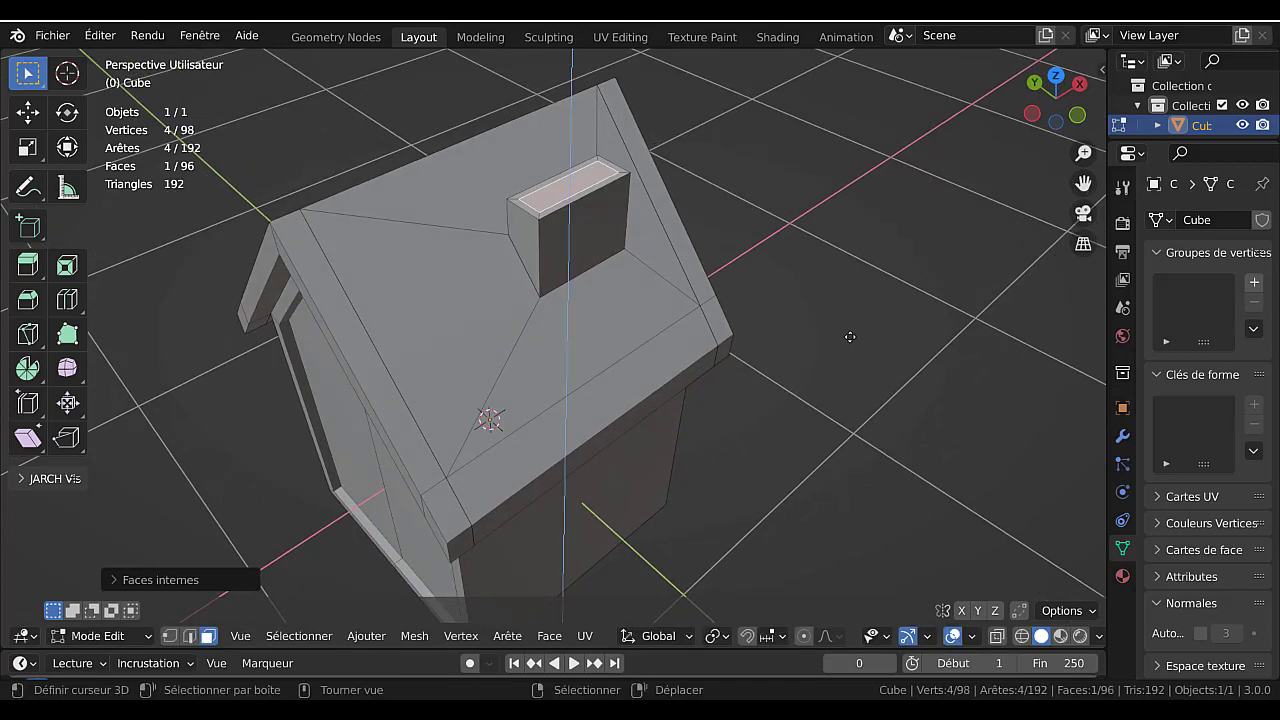
left_click(851, 367)
key("Tab")
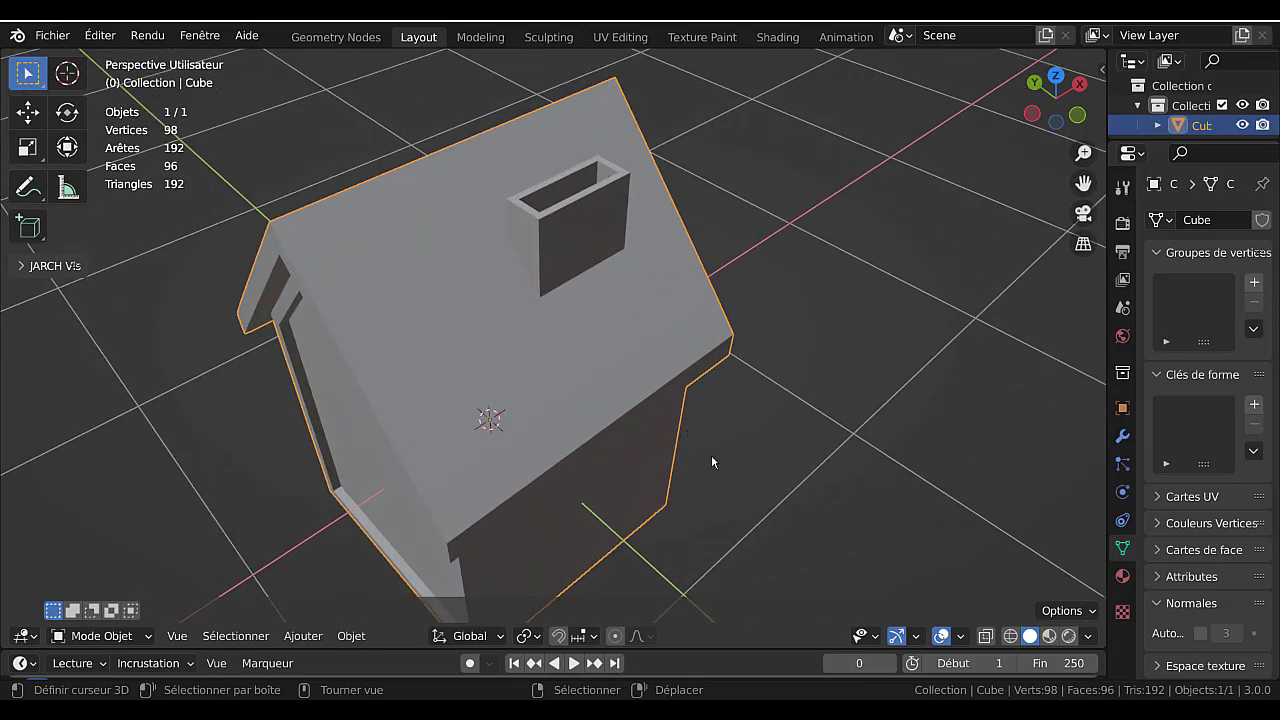
key("Tab")
- Widen the properties area and set the render engine to Workbench
middle_click_drag(711, 457, 867, 392)
scroll(632, 388, "down", 2)
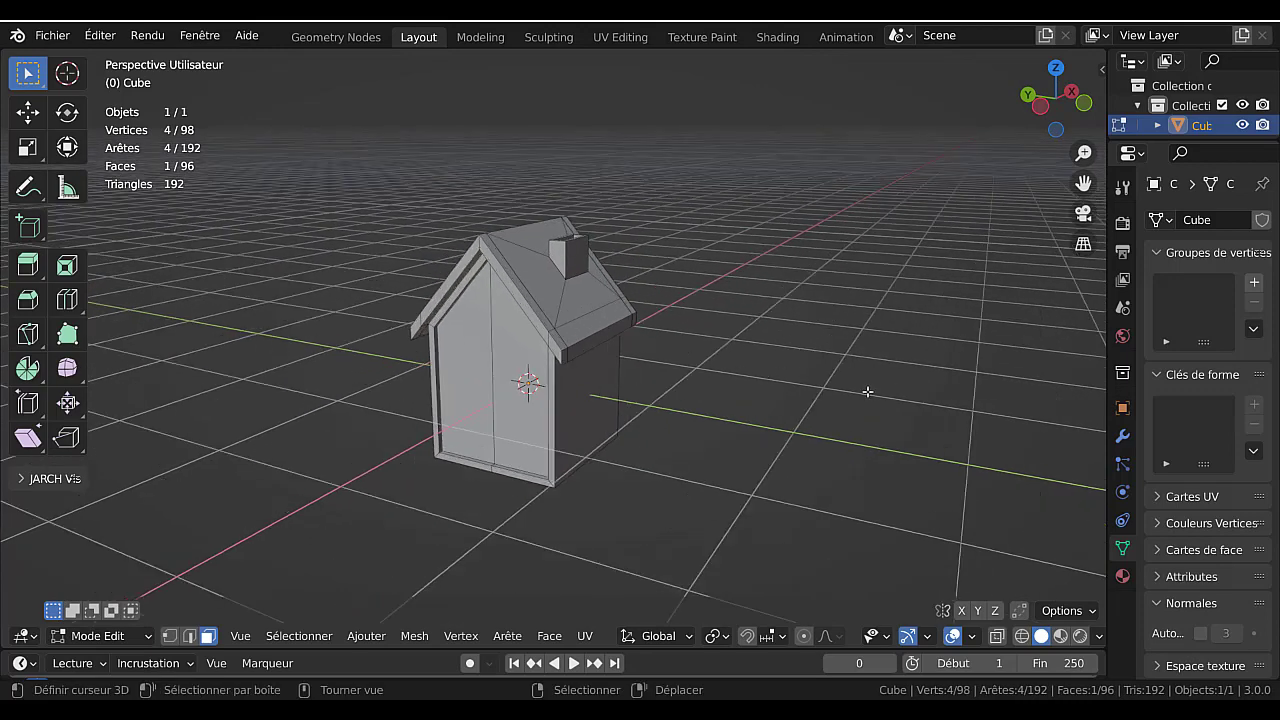
left_click_drag(1108, 360, 986, 360)
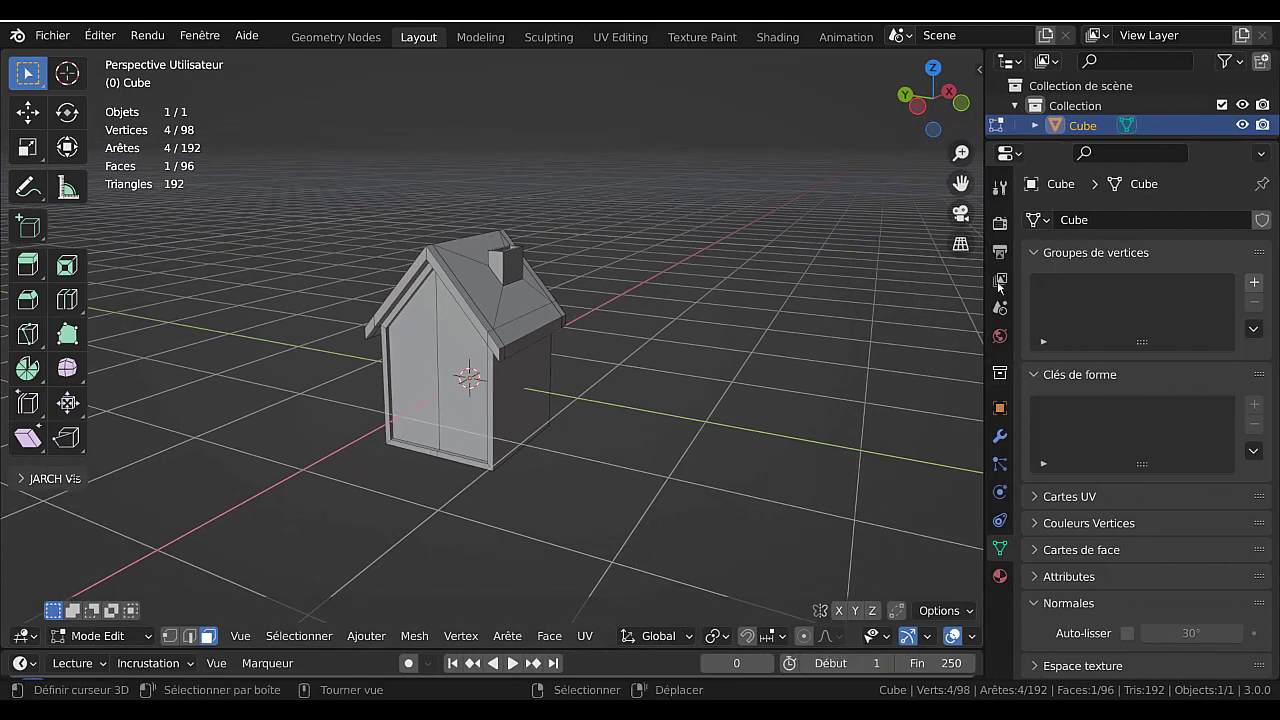
left_click(1000, 224)
left_click(1180, 220)
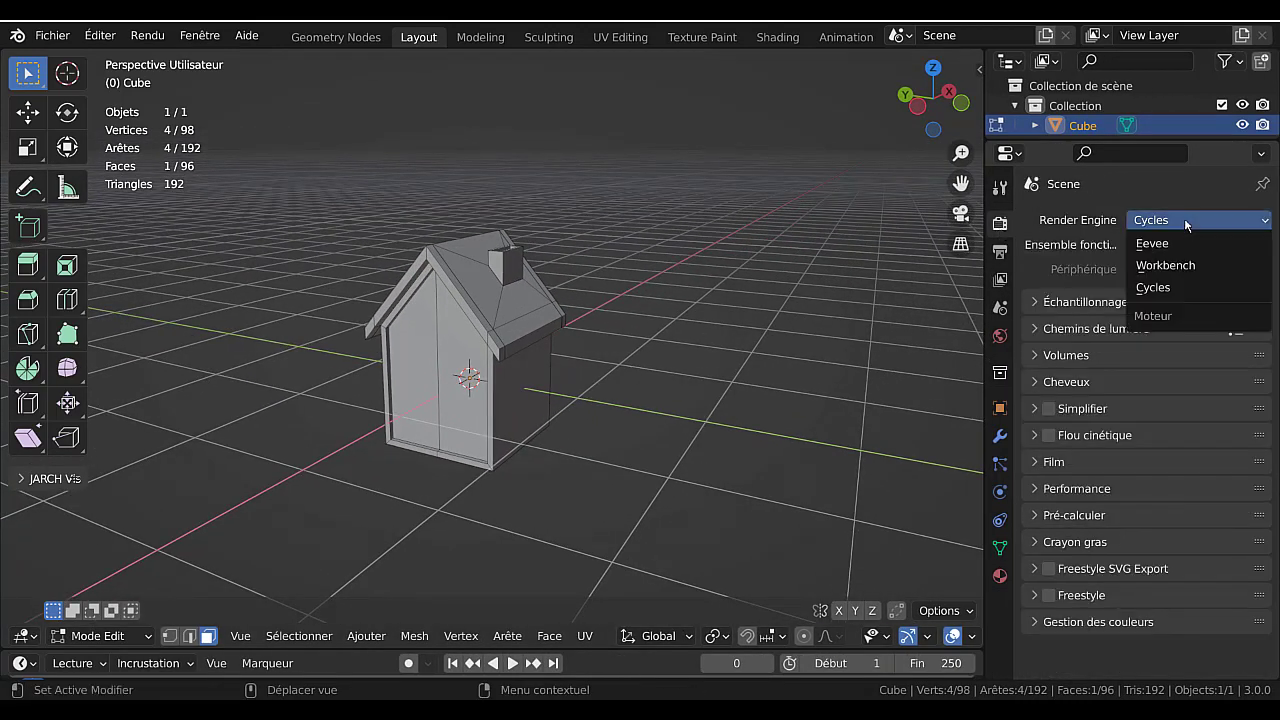
left_click(1188, 266)
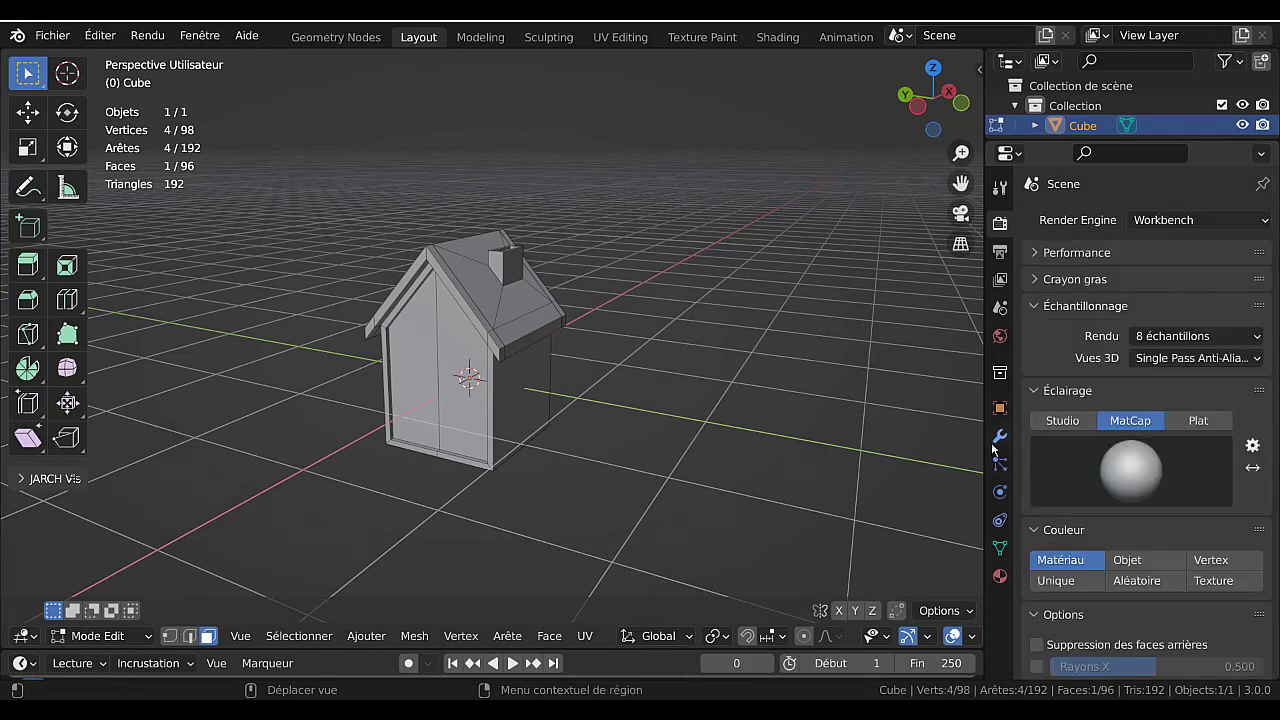
- Look over the Workbench lighting, colour and shadow settings and browse the available MatCap previews
left_click_drag(985, 421, 945, 424)
scroll(1071, 453, "down", 3)
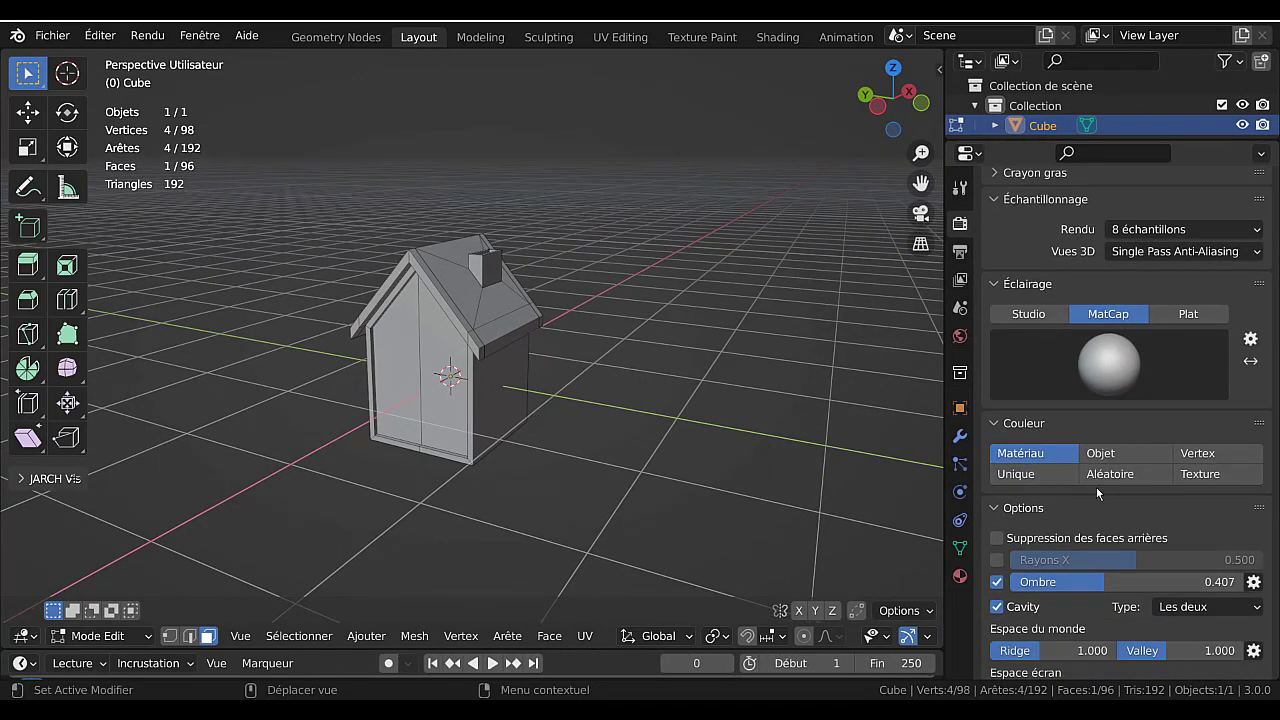
left_click(1136, 372)
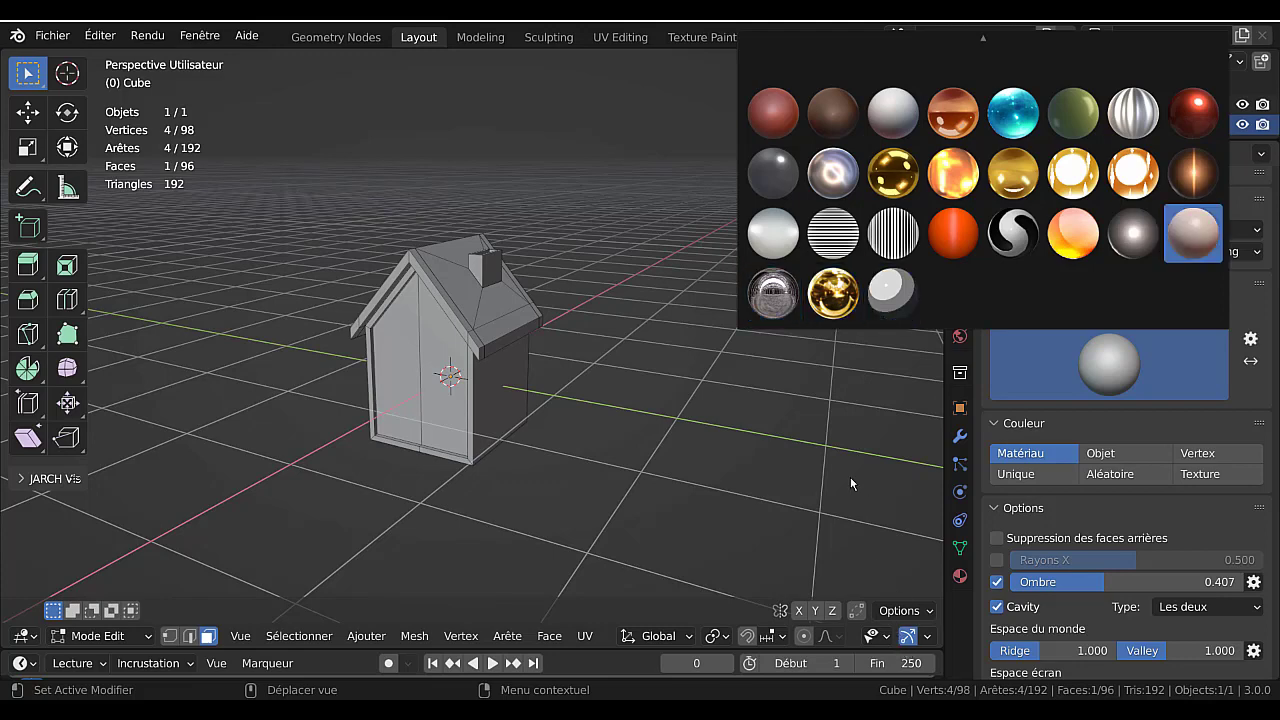
scroll(896, 622, "down", 2)
scroll(898, 632, "down", 3)
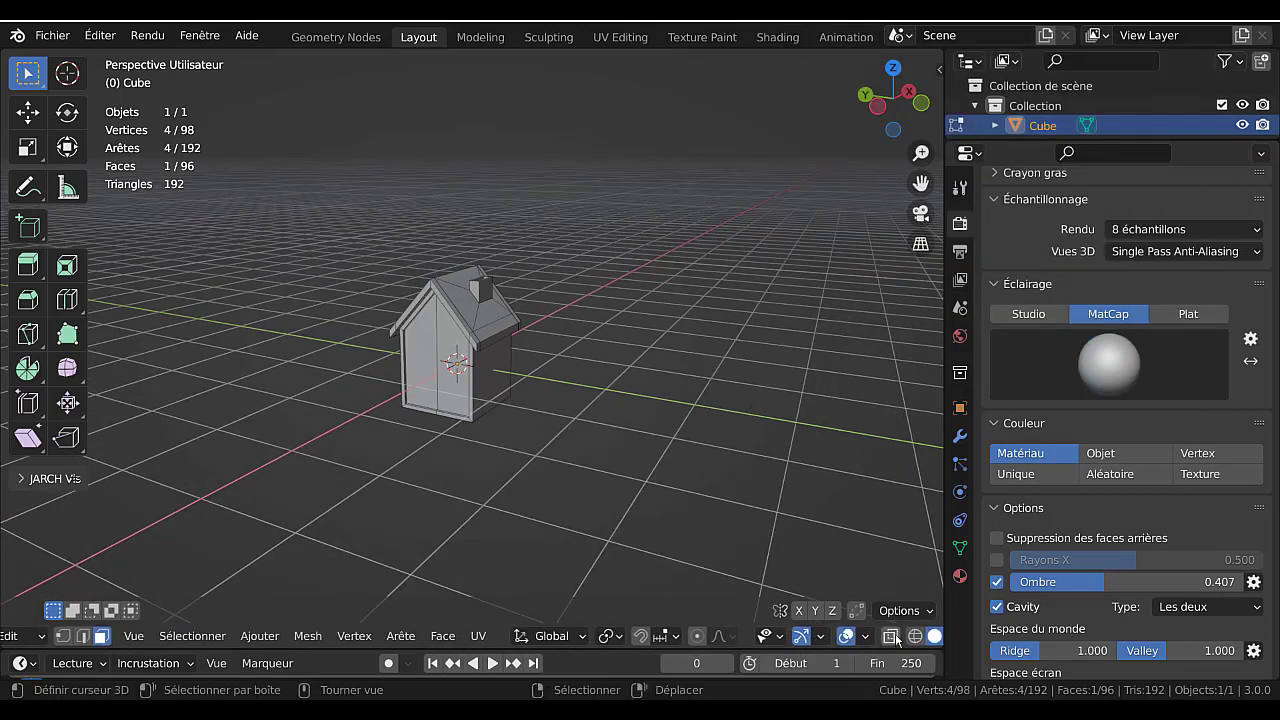
- Switch the viewport to rendered shading, apply the glossy orange-red MatCap to the house and return to Object Mode
left_click(907, 637)
scroll(740, 495, "up", 4)
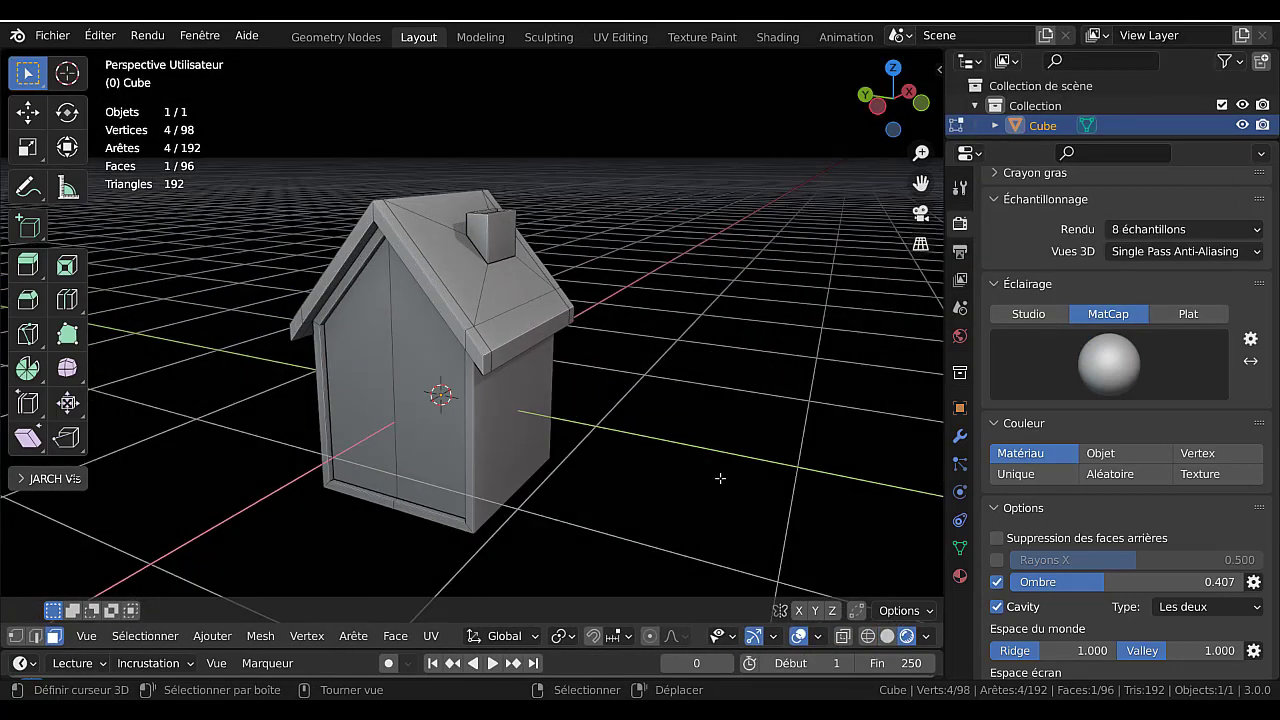
left_click(1117, 373)
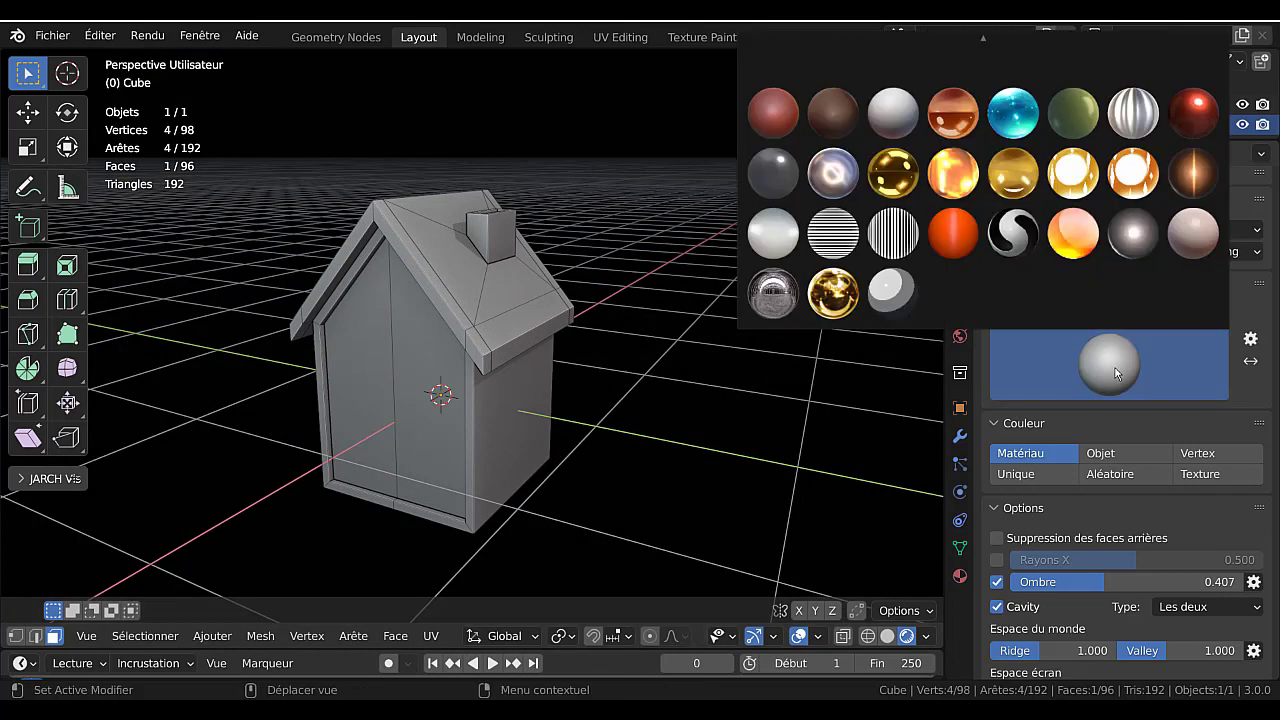
left_click(952, 236)
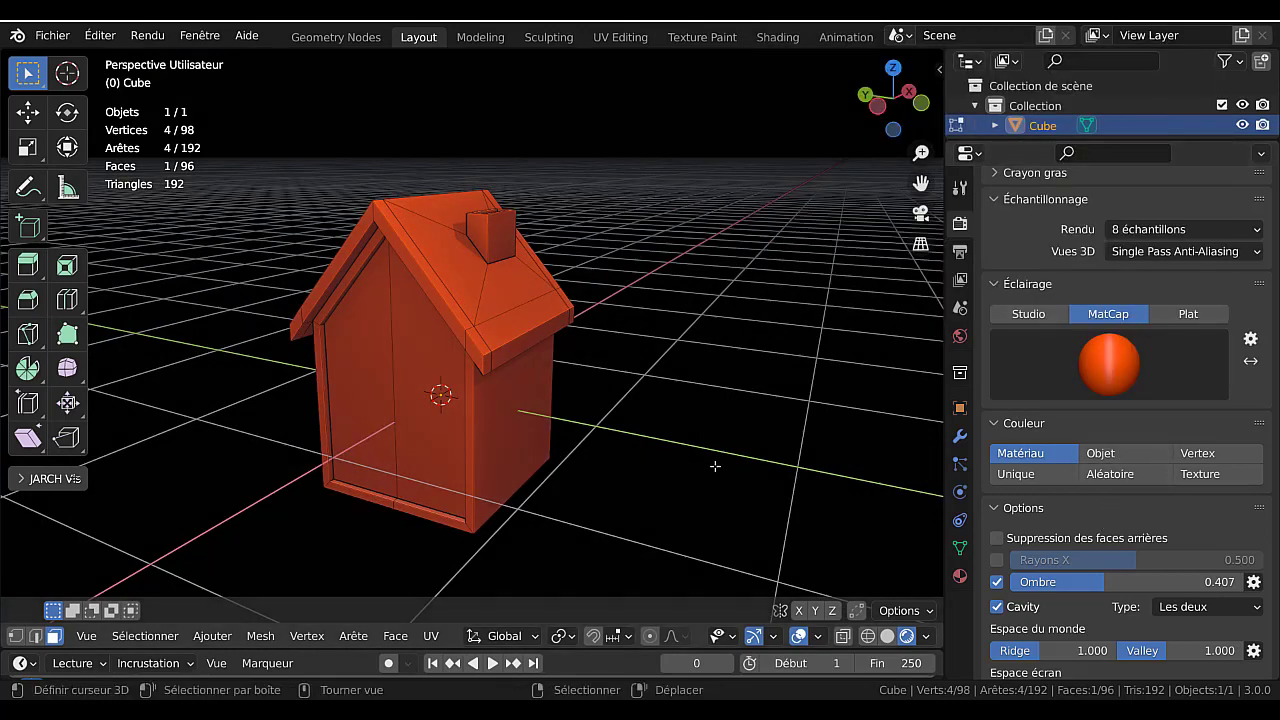
key("Tab")
- Try the dark metallic grey MatCap, then apply the two-tone white and grey one and view the house from a lower angle
left_click(1214, 363)
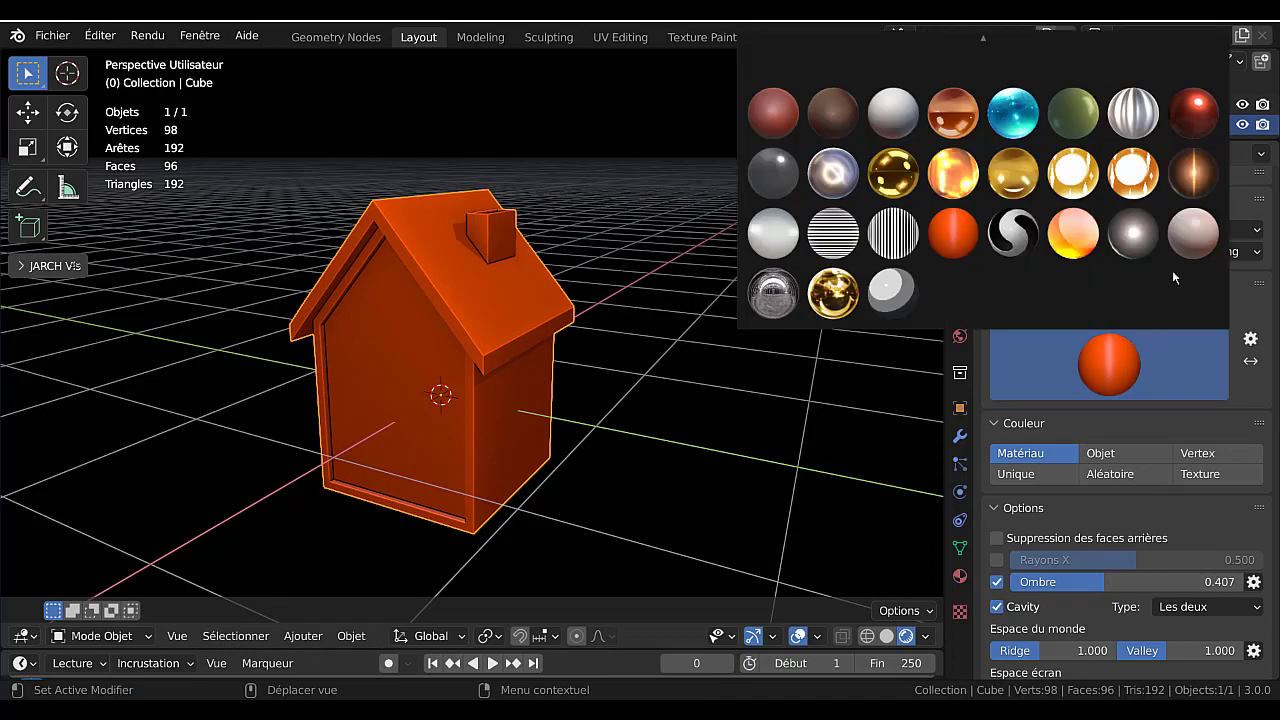
left_click(1143, 233)
left_click(1108, 356)
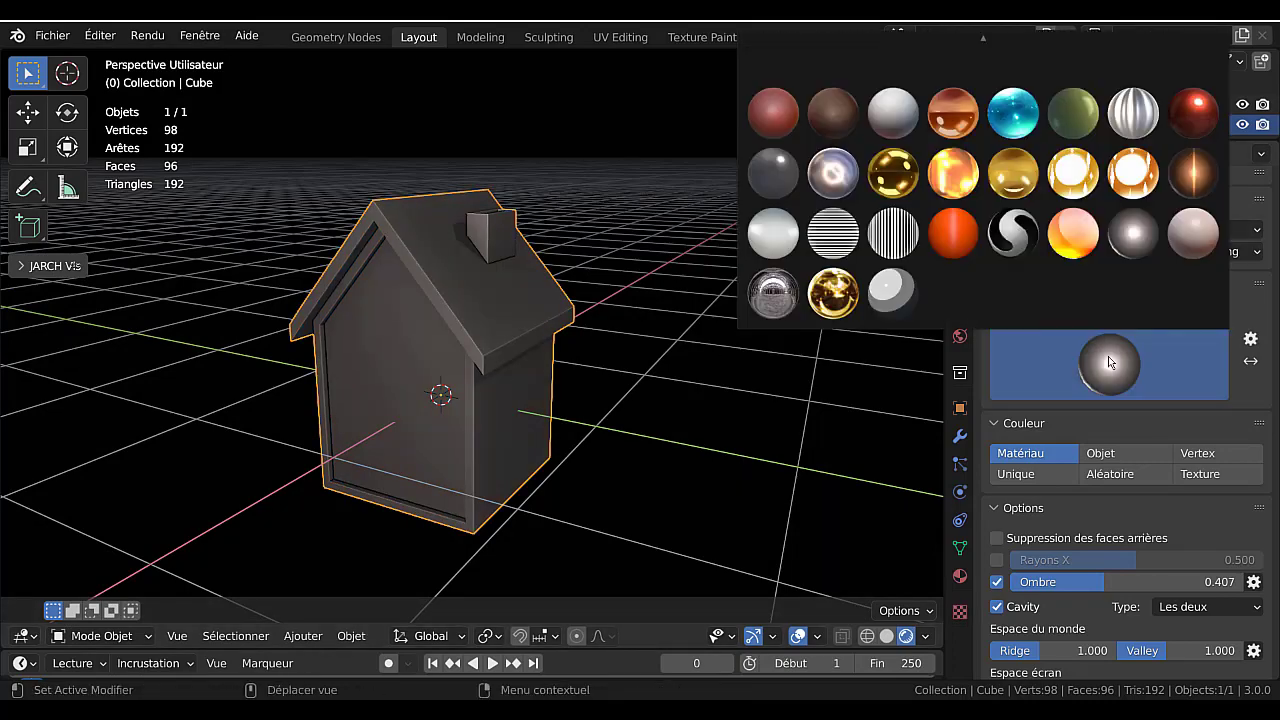
left_click(890, 292)
mouse_move(641, 436)
middle_mouse_down()
mouse_move(528, 474)
mouse_move(612, 502)
mouse_move(601, 449)
mouse_move(641, 449)
middle_mouse_up()
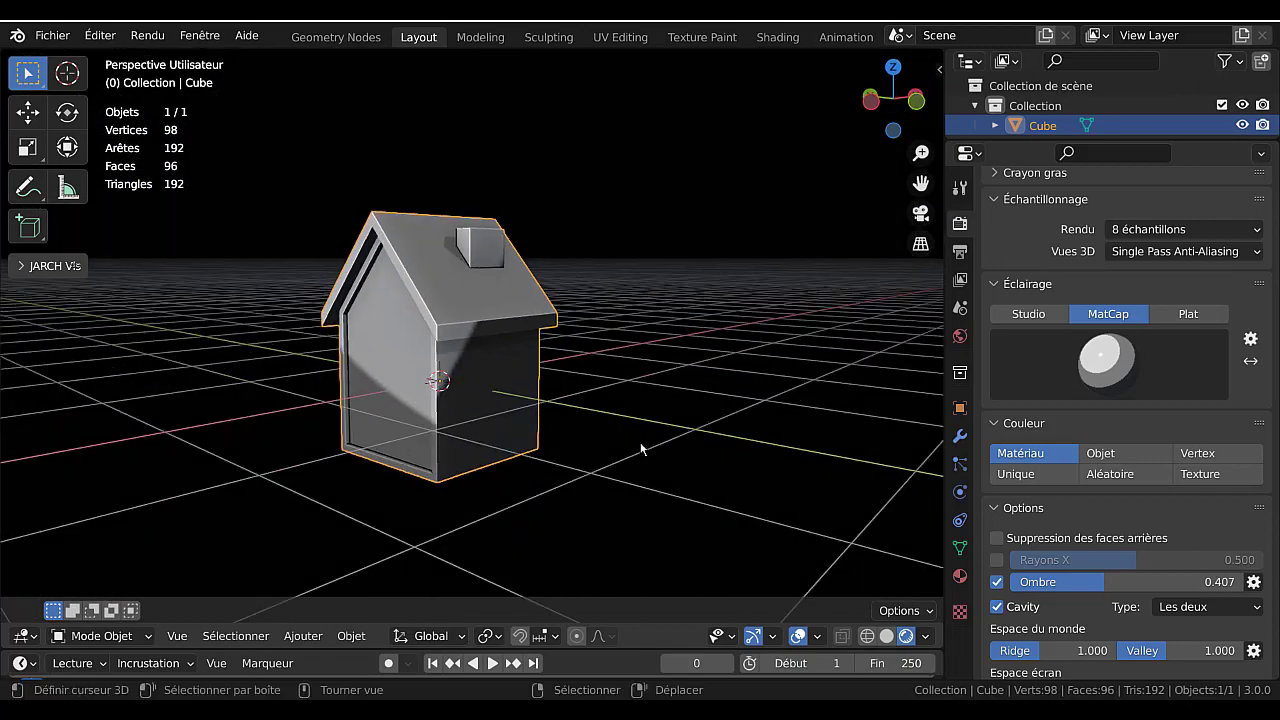
scroll(641, 449, "down", 2)
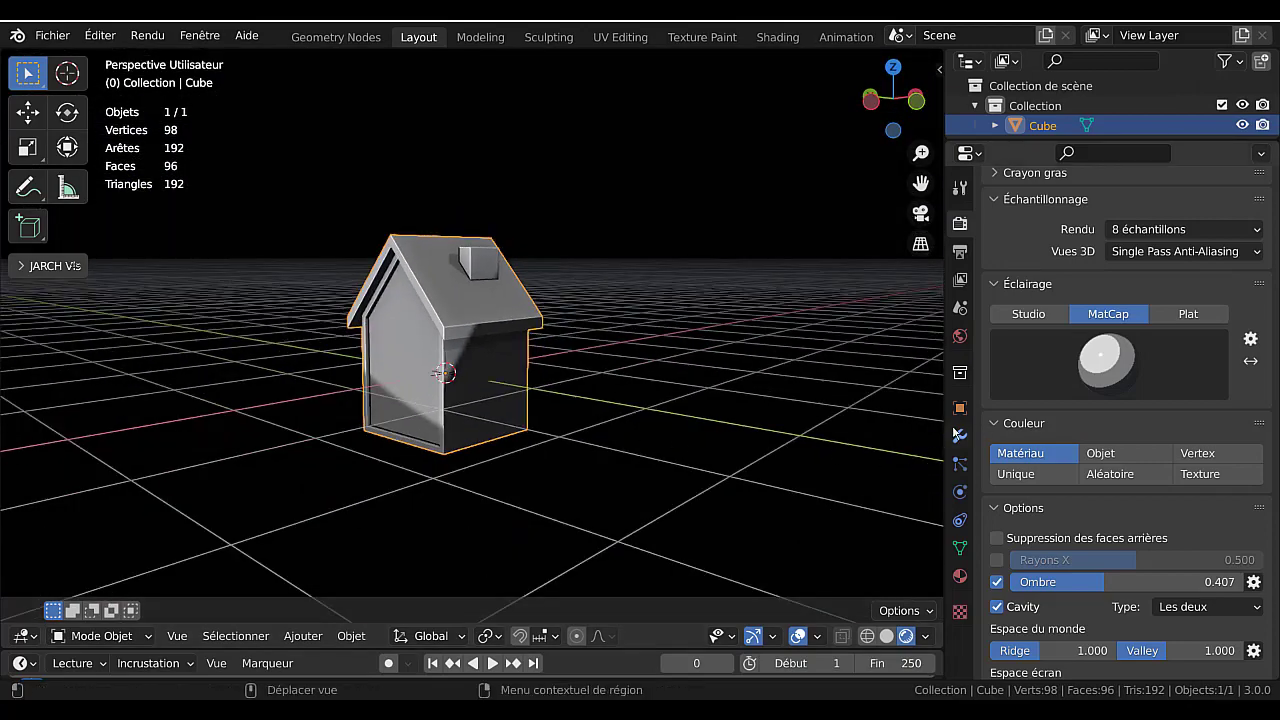
- Set the viewport back to solid shading and reframe the house from slightly above
left_click(886, 636)
middle_click_drag(622, 484, 522, 440)
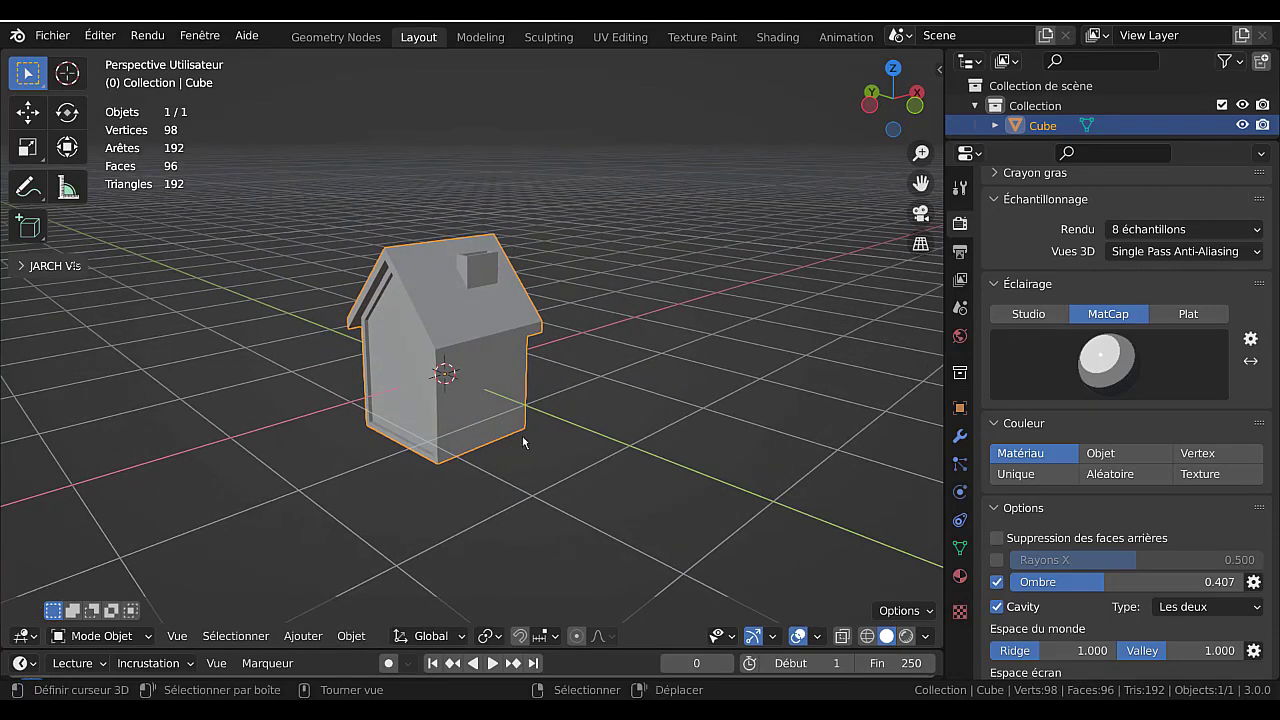
middle_click_drag(571, 492, 640, 502, "shift")
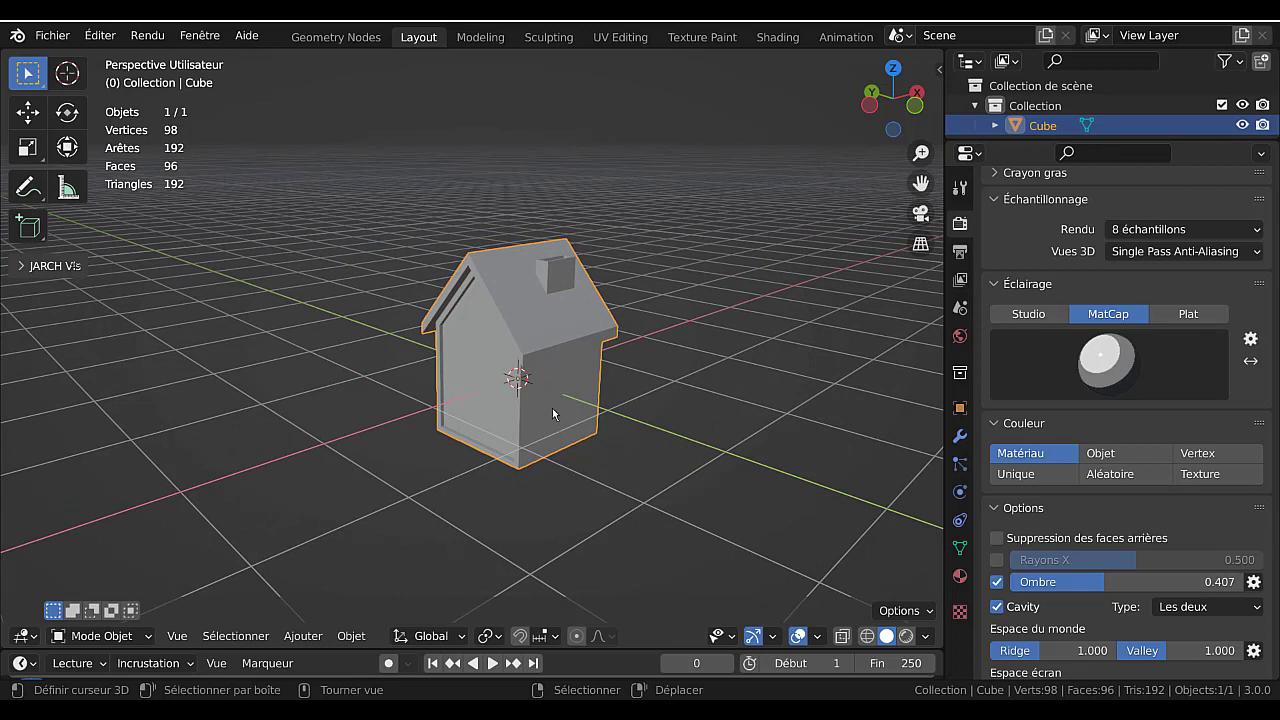
- Delete the house object from the scene
key("x")
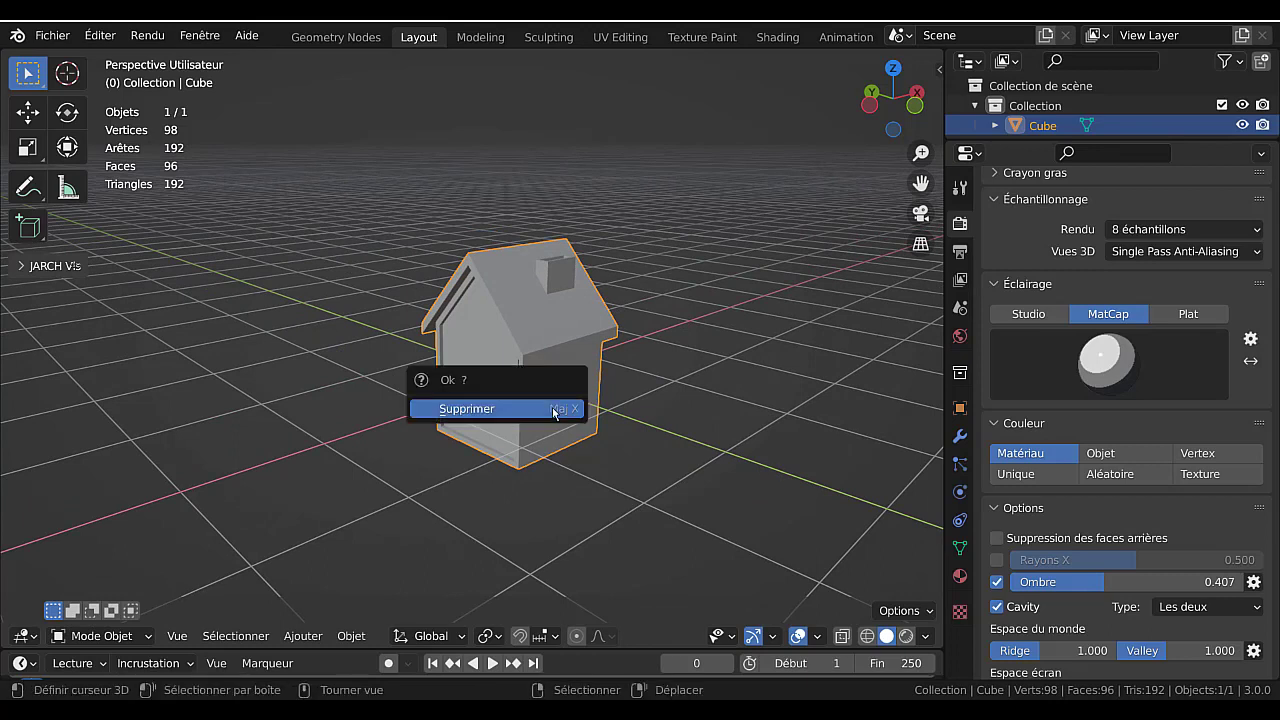
- Delete the house object and add a mesh circle at the world origin
left_click(556, 418)
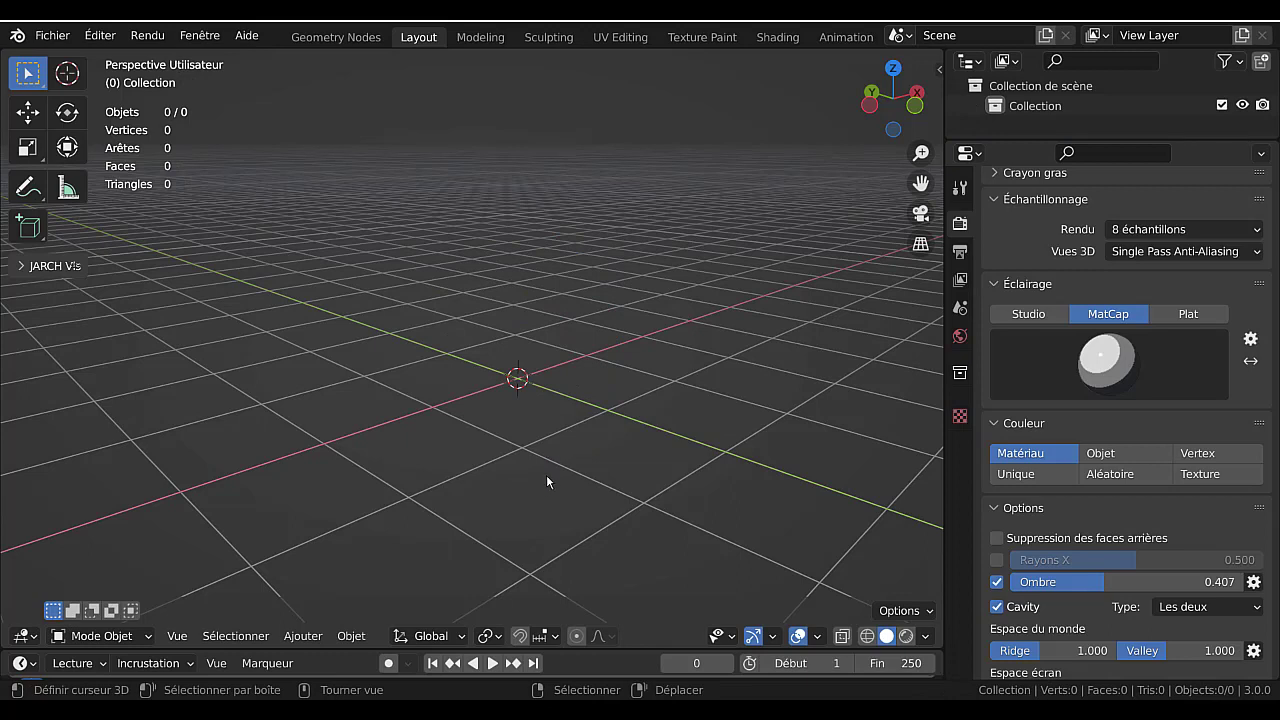
key("shift")
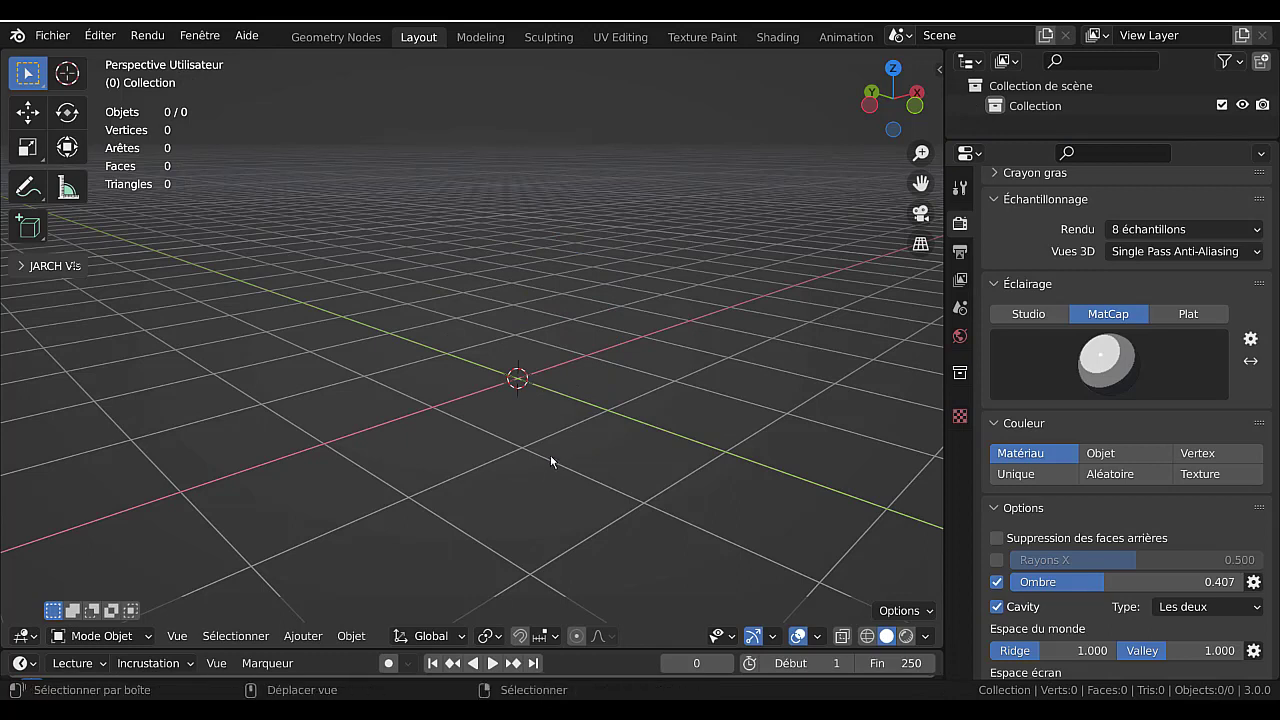
key("shift+a")
mouse_move(505, 305)
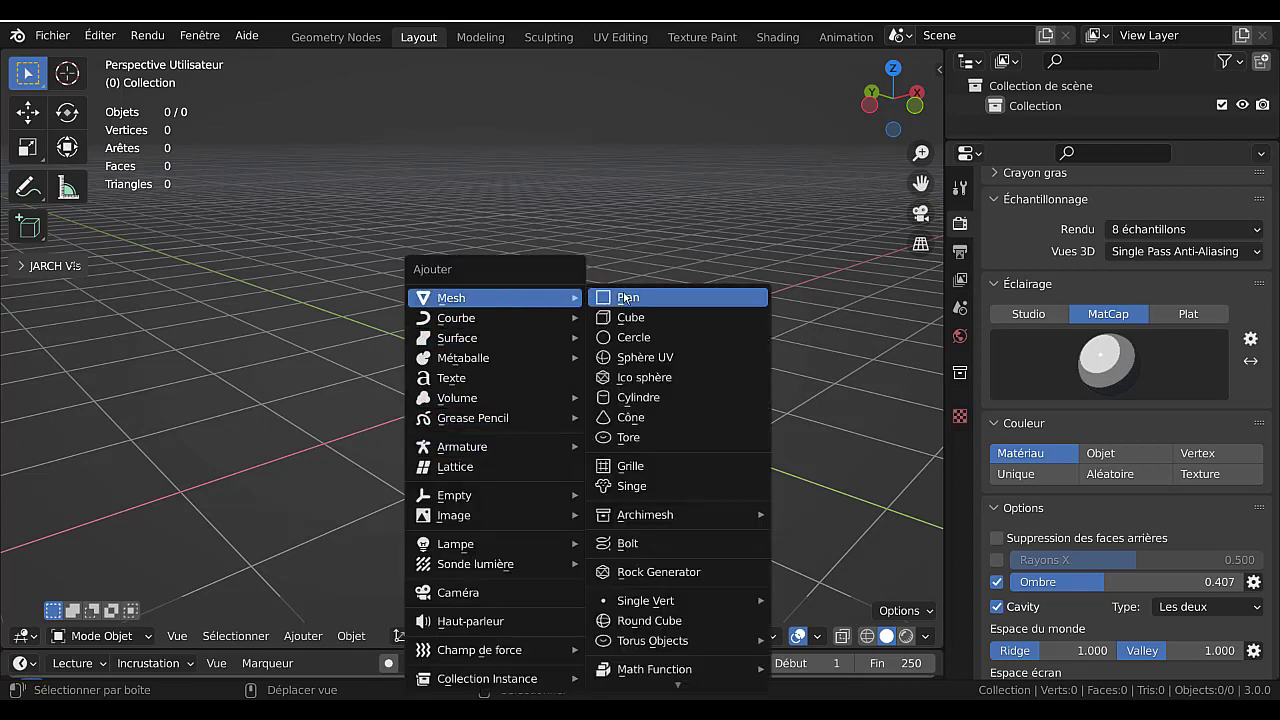
left_click(622, 334)
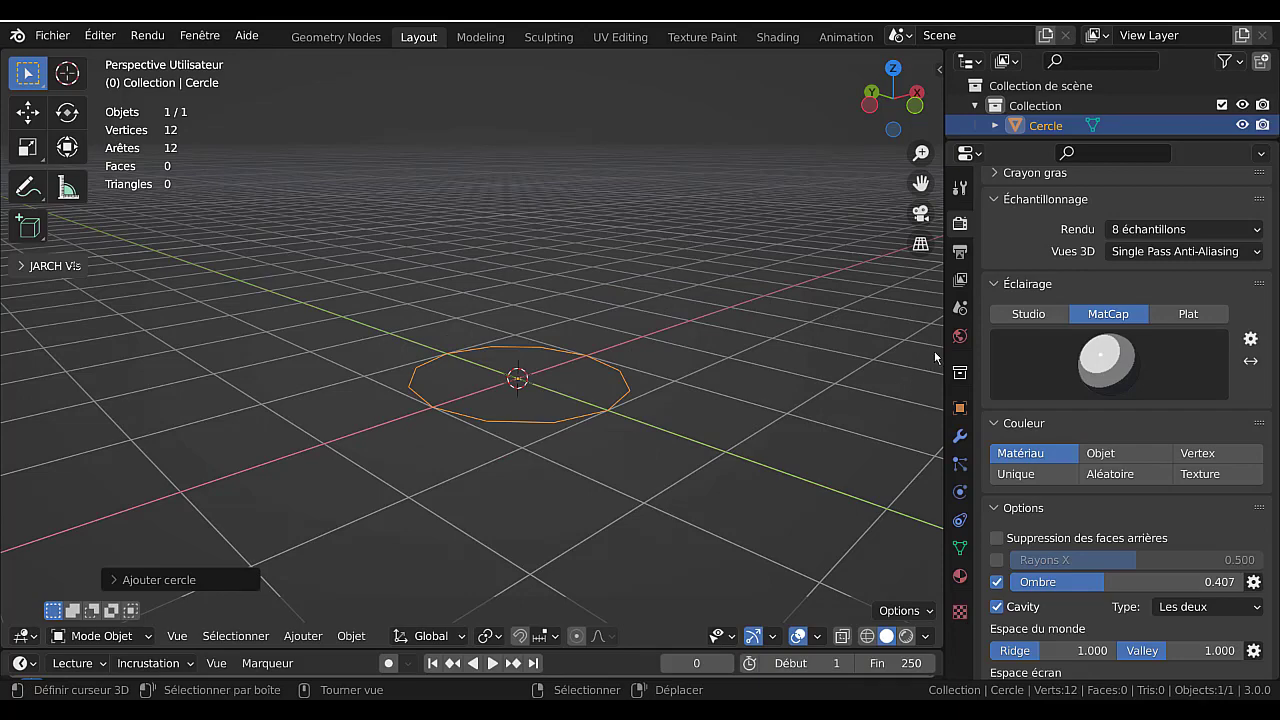
- Widen the 3D viewport and set the new circle's vertex count to 32
left_click_drag(946, 351, 1078, 351)
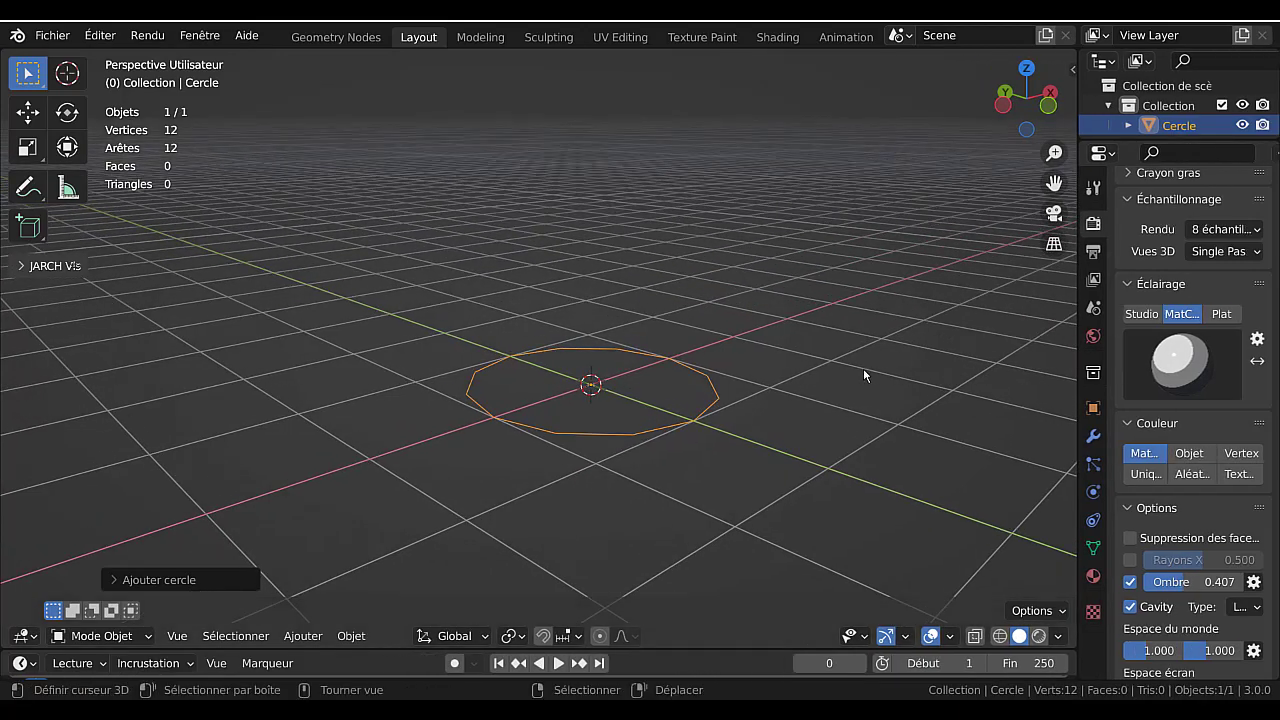
middle_click_drag(376, 453, 368, 497)
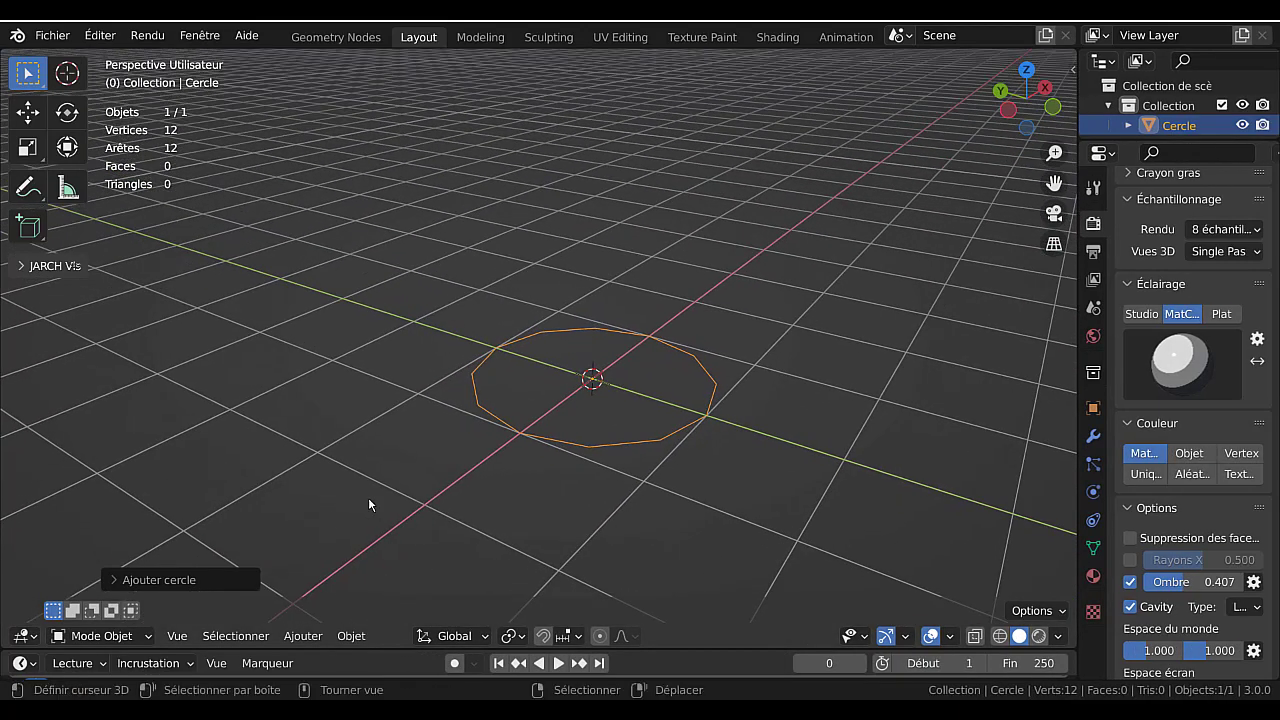
left_click(156, 579)
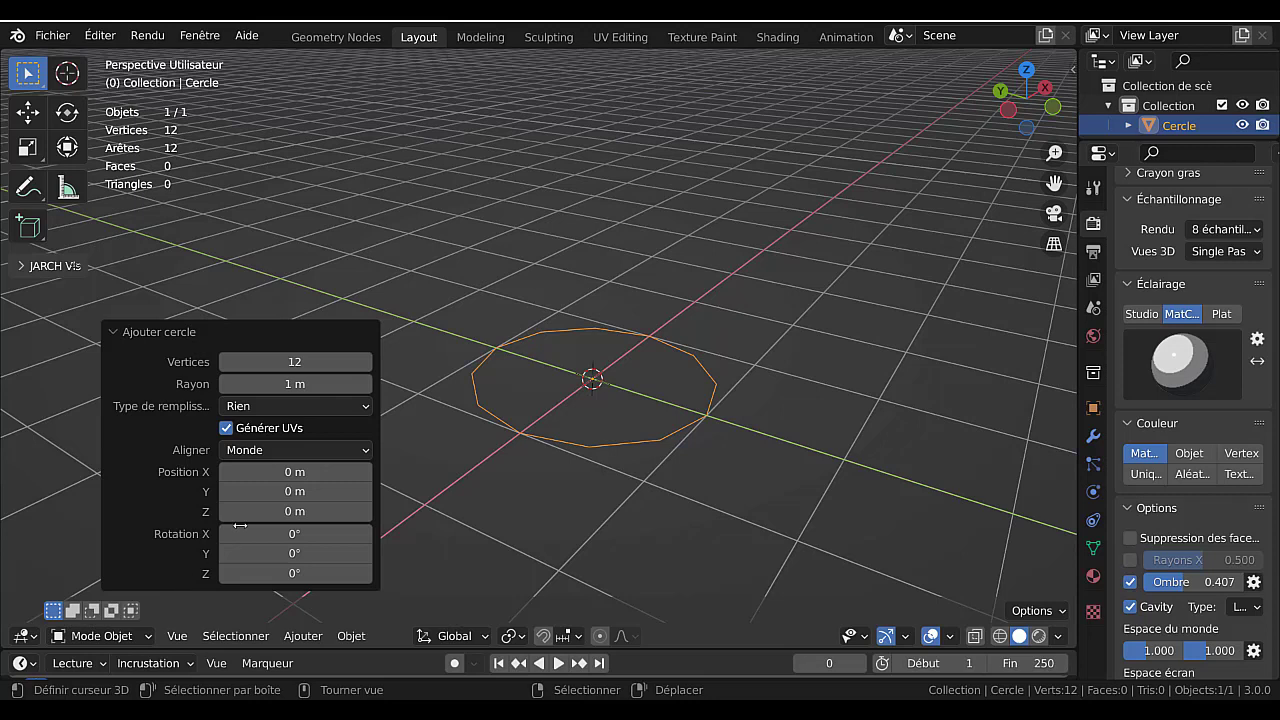
left_click(305, 362)
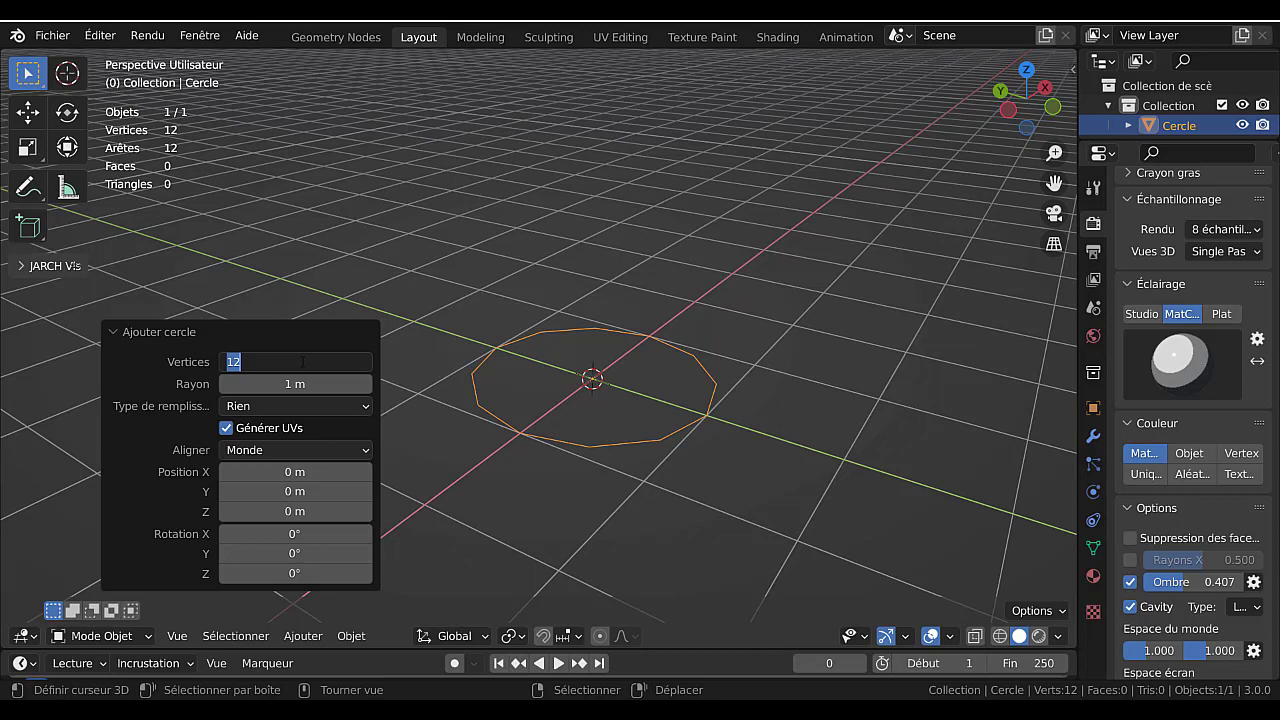
type("3")
key("Return")
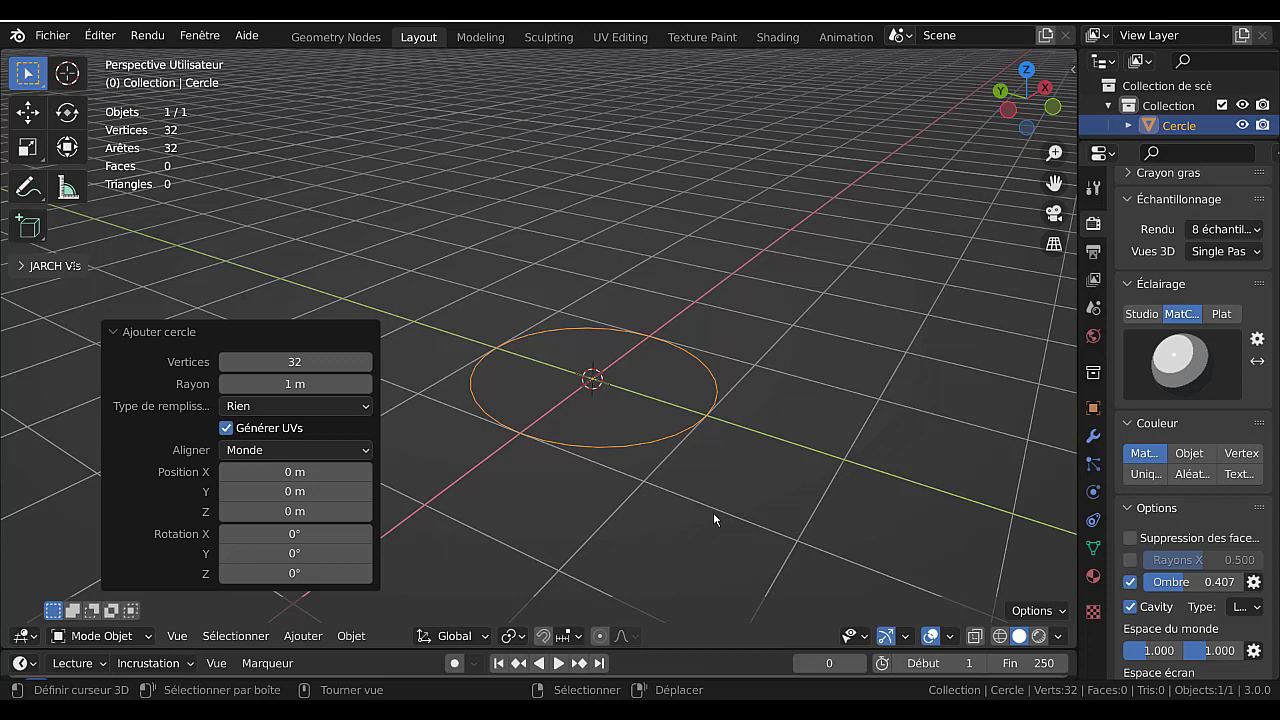
- Apply all transformations to the circle and enter Edit Mode
key("ctrl+a")
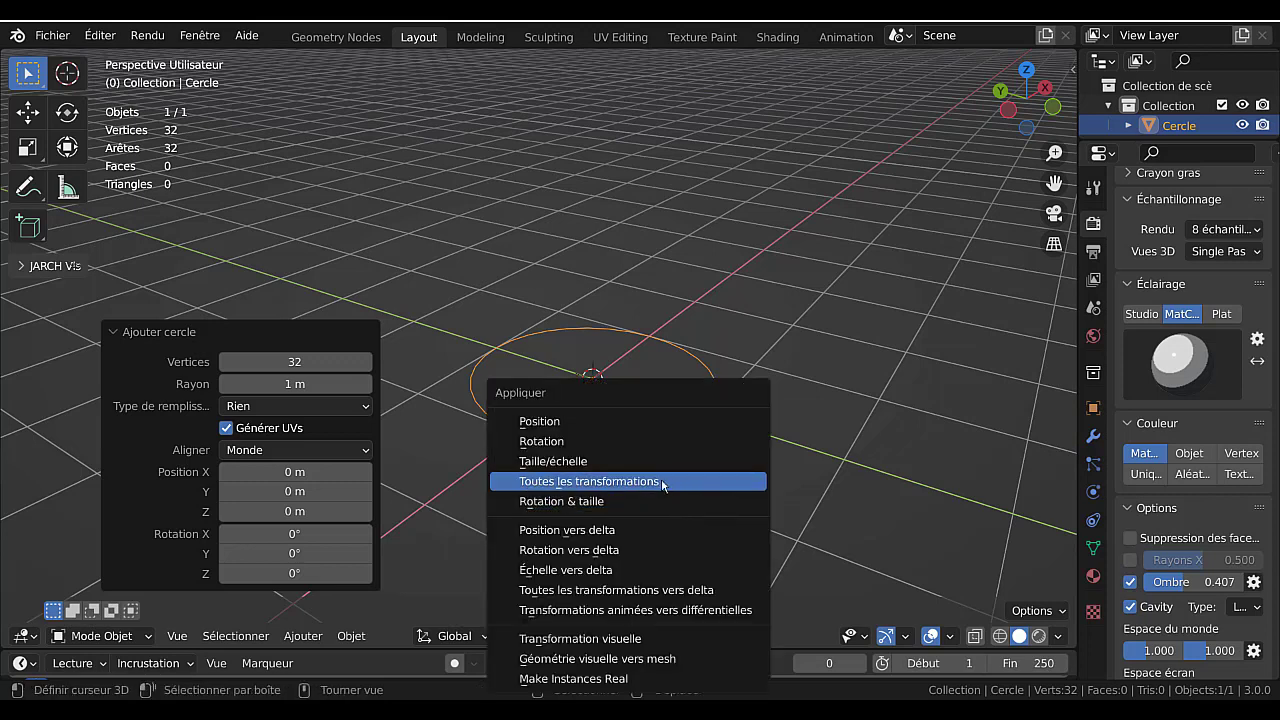
left_click(661, 481)
key("Tab")
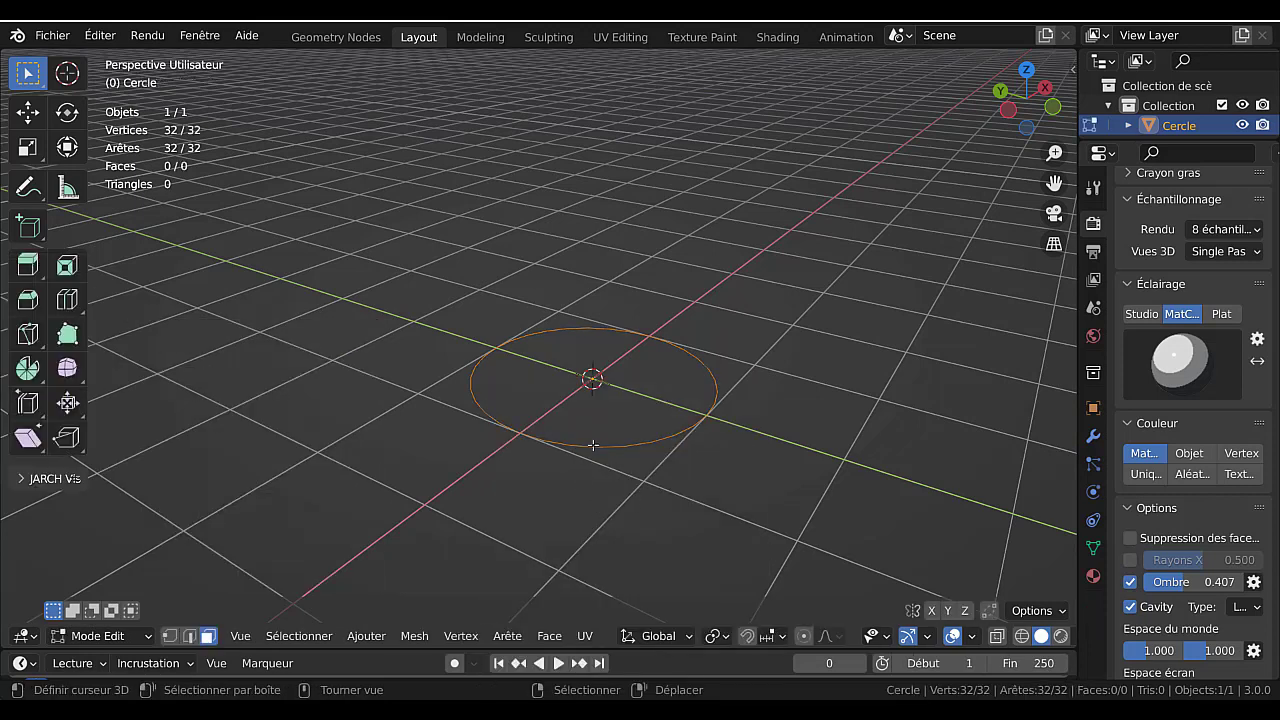
- Switch to vertex selection and scale the whole circle to about 0.38 of its size
key("alt+a")
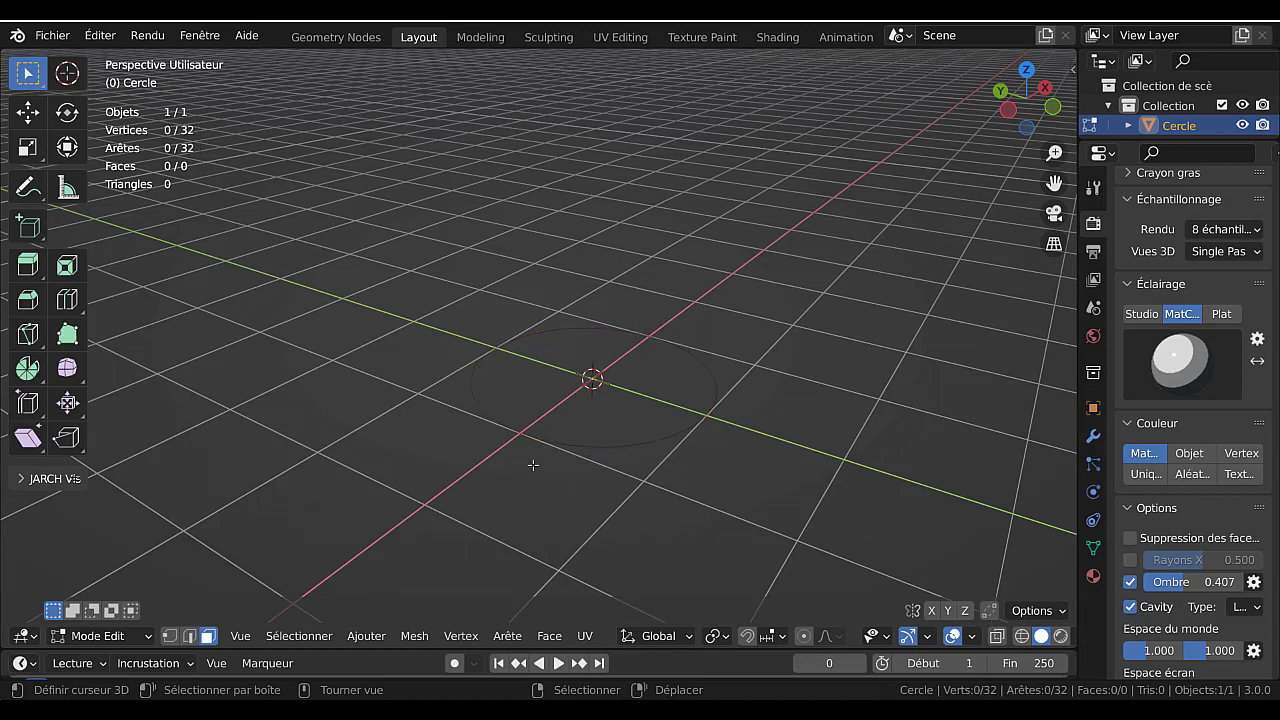
key("a")
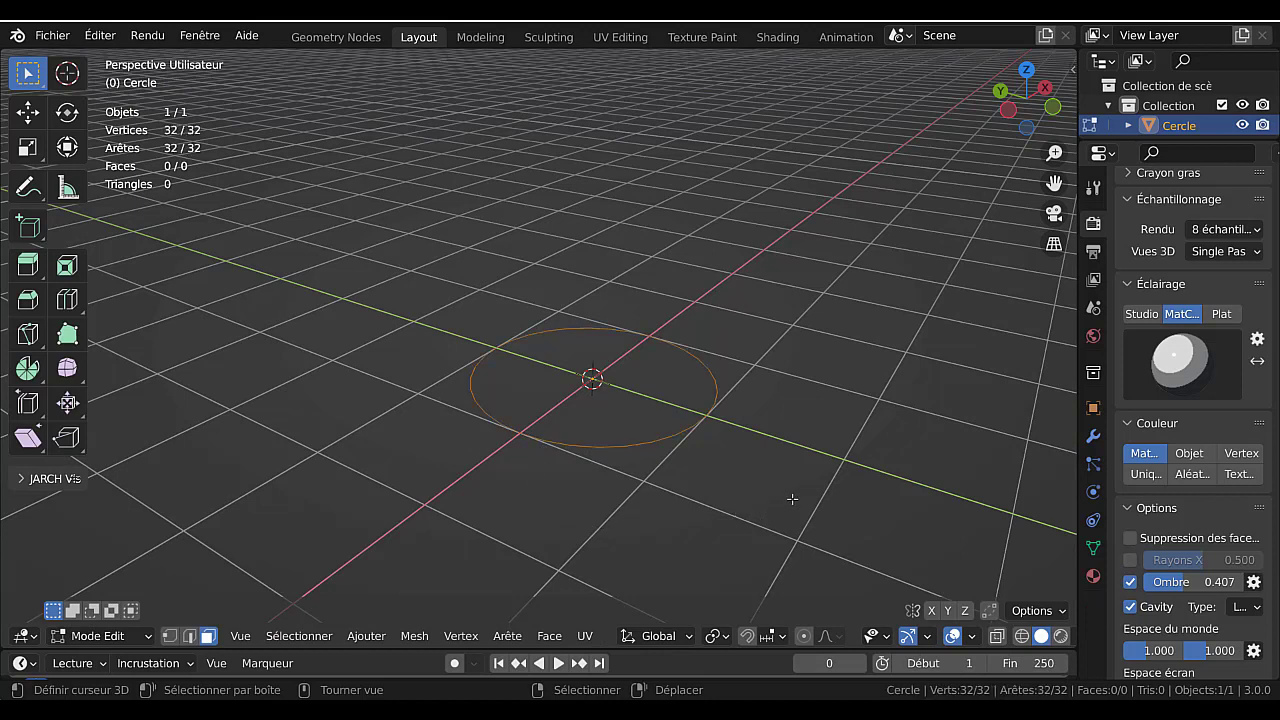
key("1")
scroll(708, 508, "down", 3)
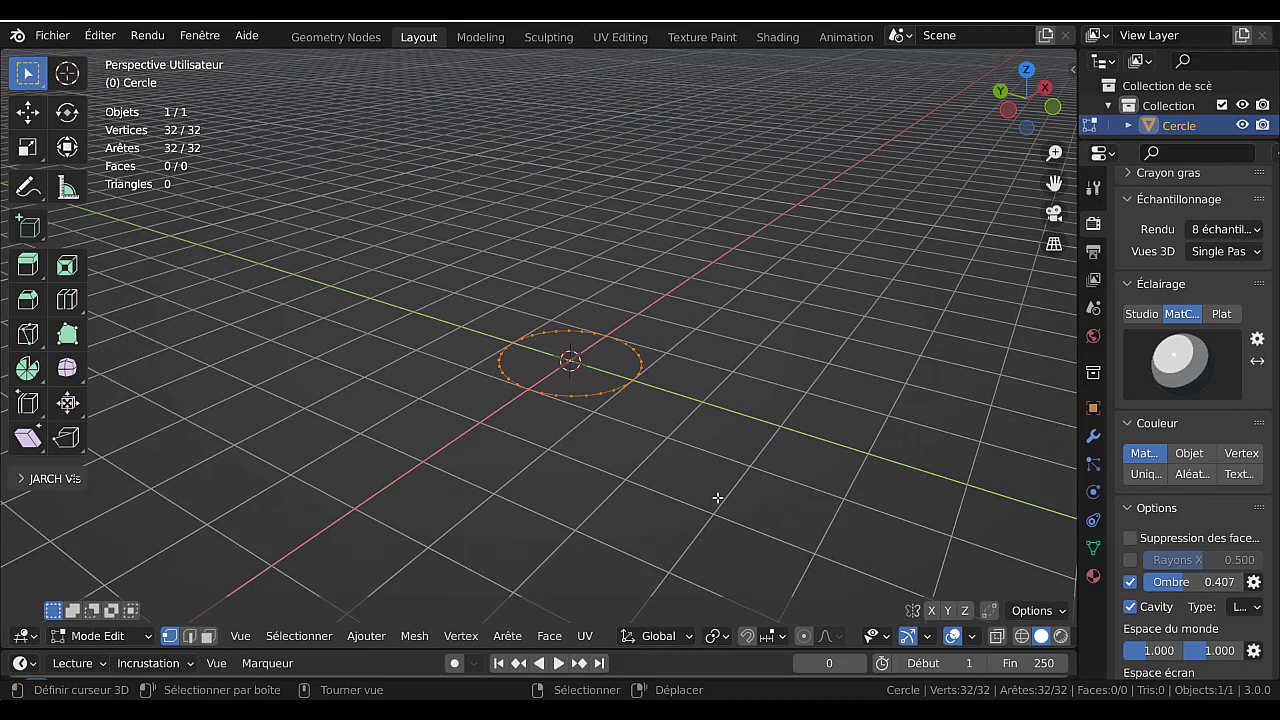
key("s")
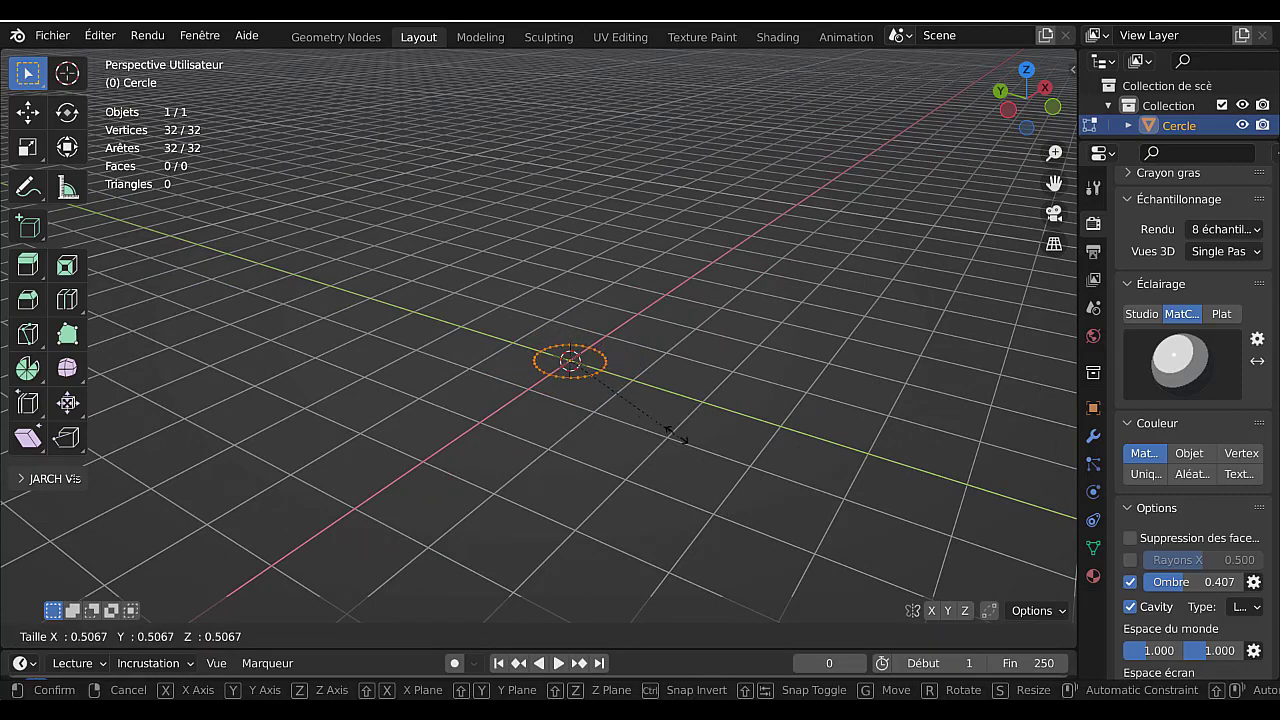
left_click(654, 415)
- In front view, extrude the circle about 1.56 m up the Z axis to form the bottle body
key("KP_1")
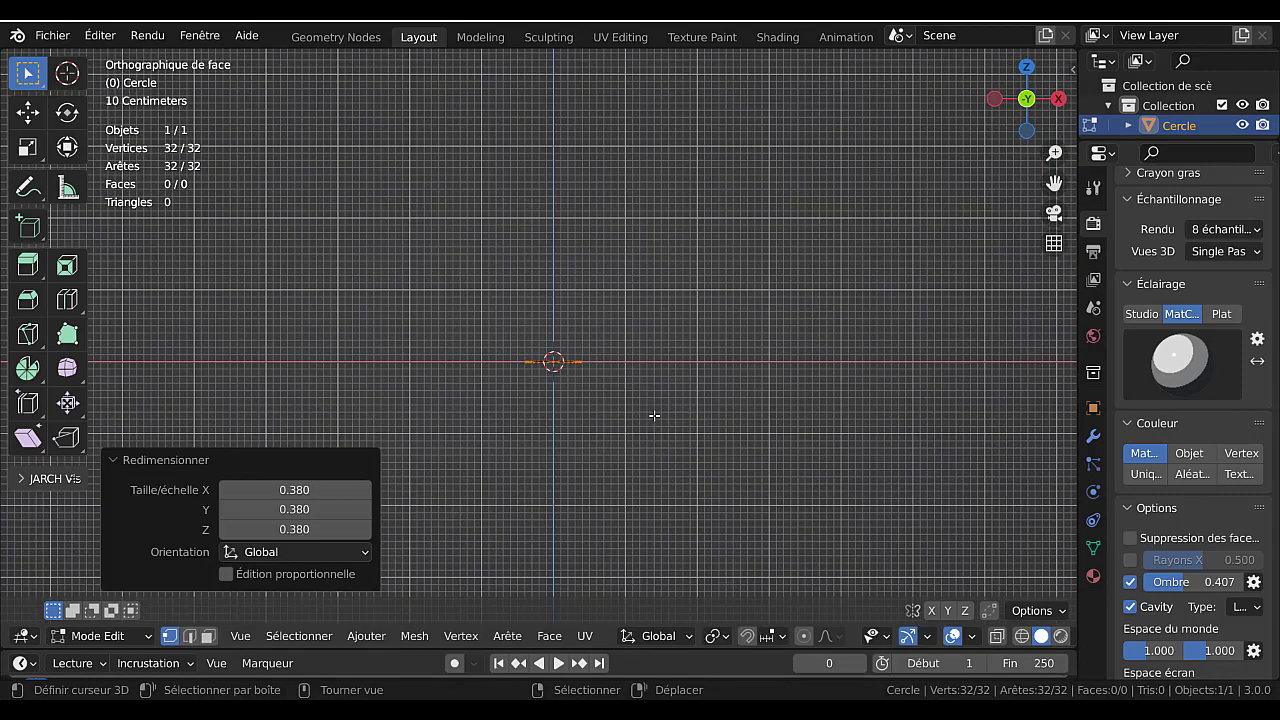
scroll(654, 415, "up", 4)
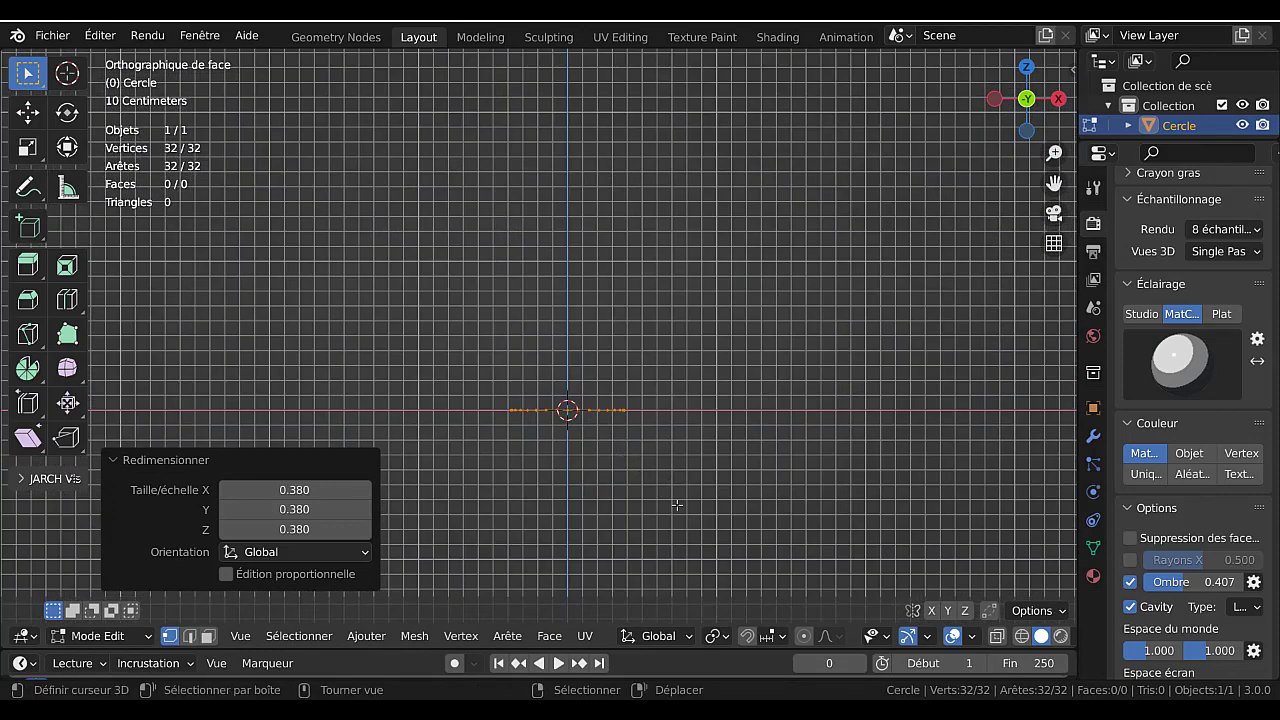
key("e")
key("z")
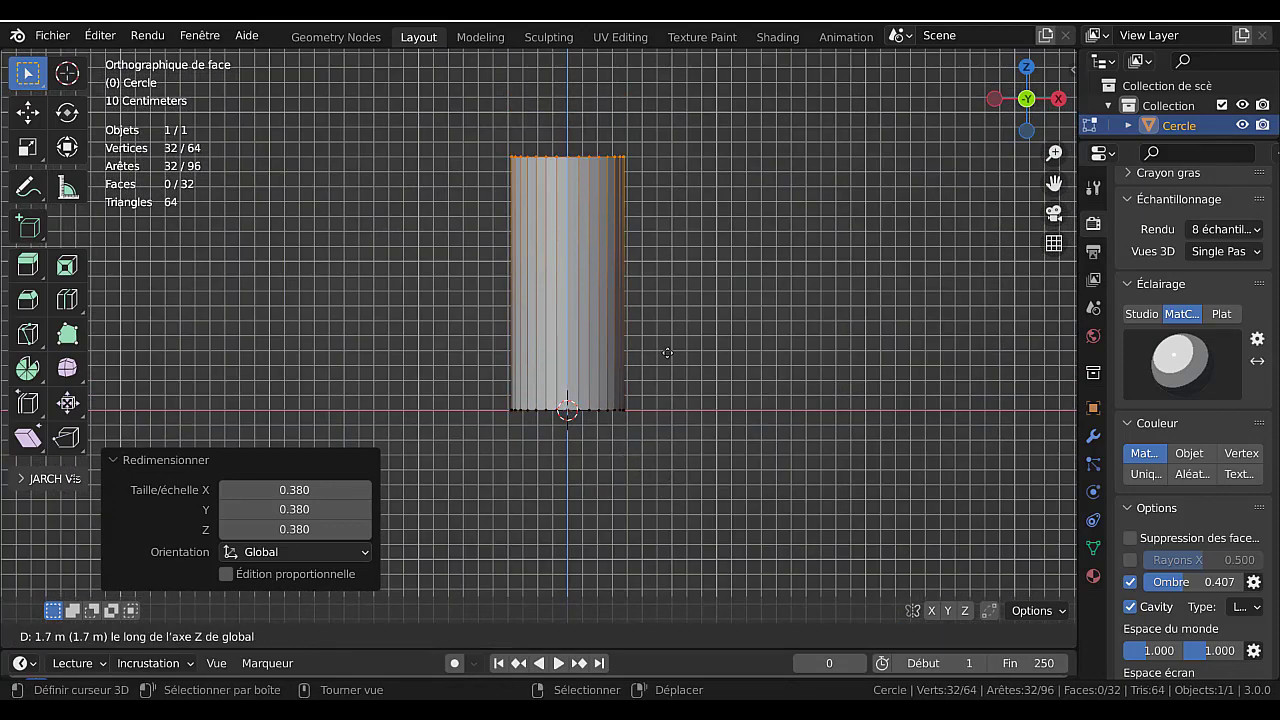
left_click(666, 276)
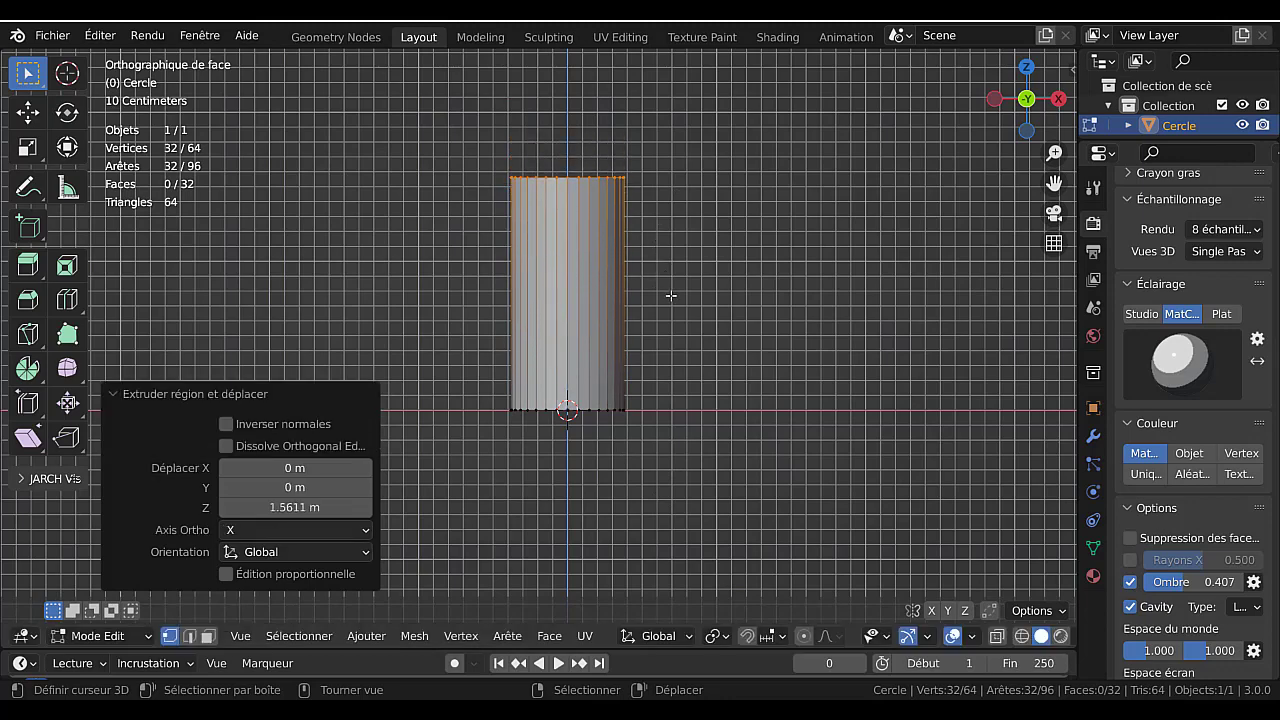
- Extrude the body's top ring about 0.51 m along Z and scale it to about 0.63 for the shoulder
middle_click_drag(671, 296, 664, 385, "shift")
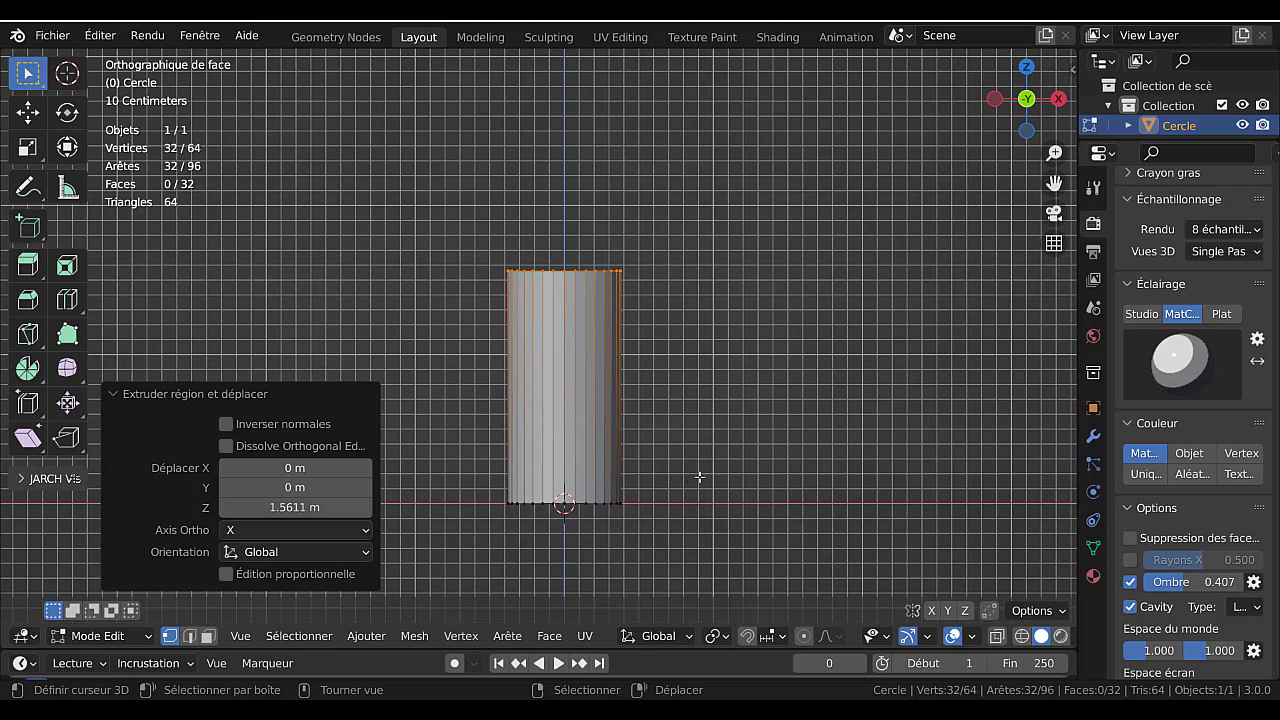
key("e")
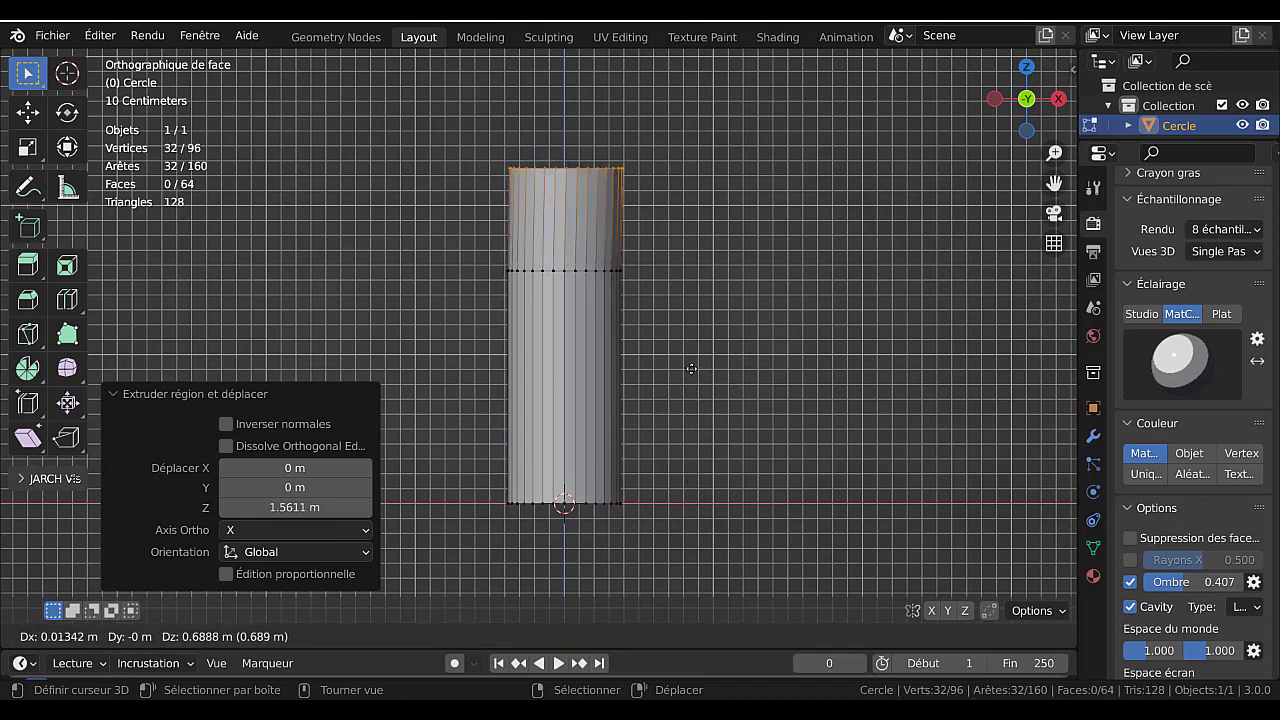
key("z")
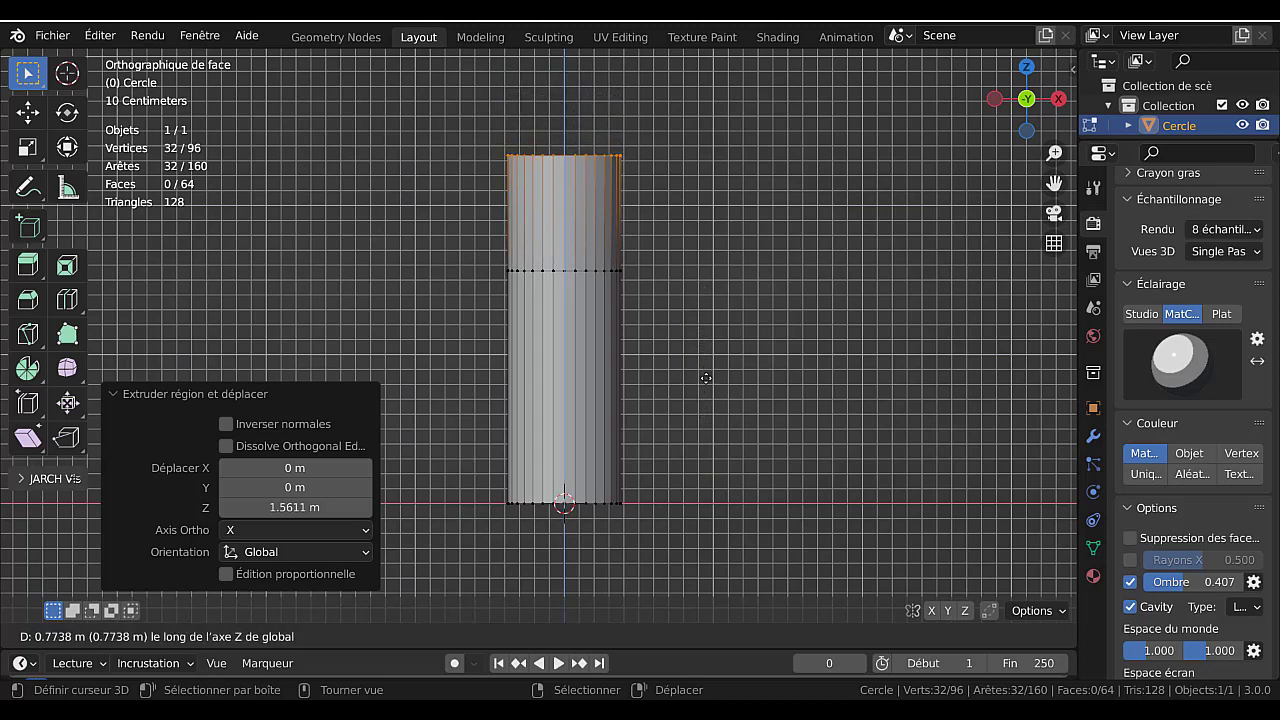
left_click(704, 402)
key("s")
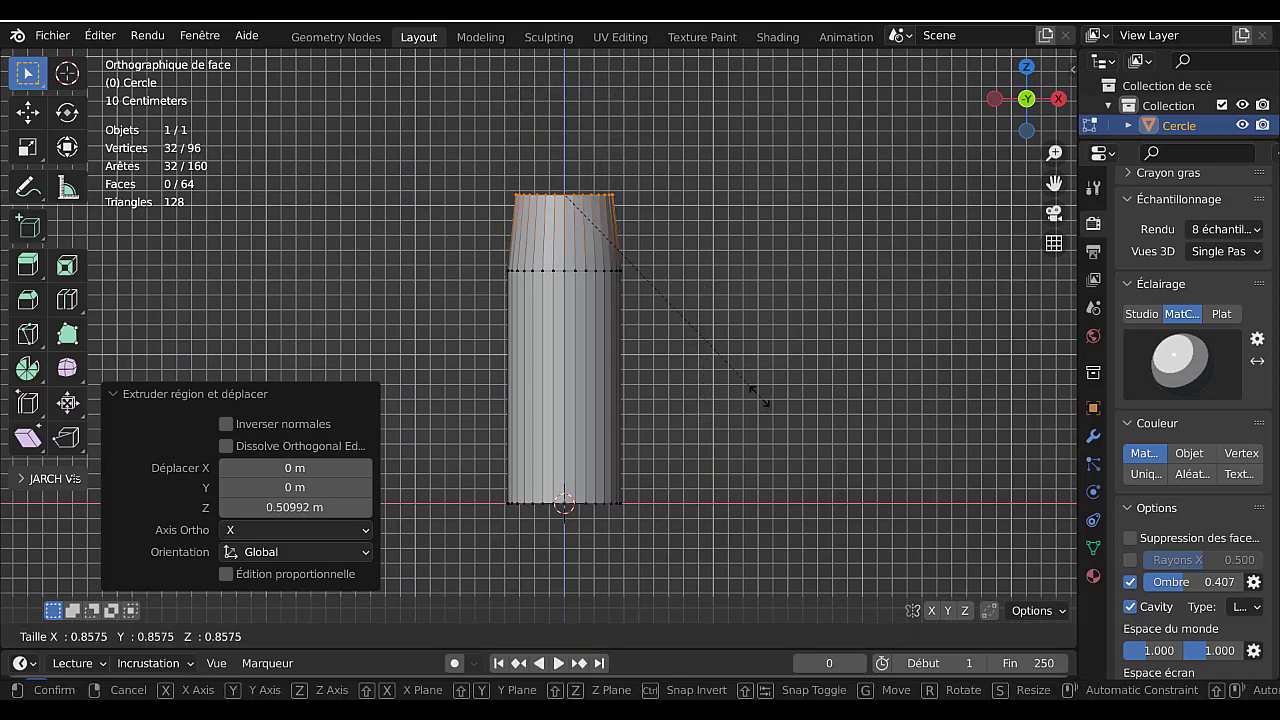
left_click(712, 318)
- Extrude the shoulder's top ring about 0.27 m along Z and scale it to about 0.643
key("e")
key("z")
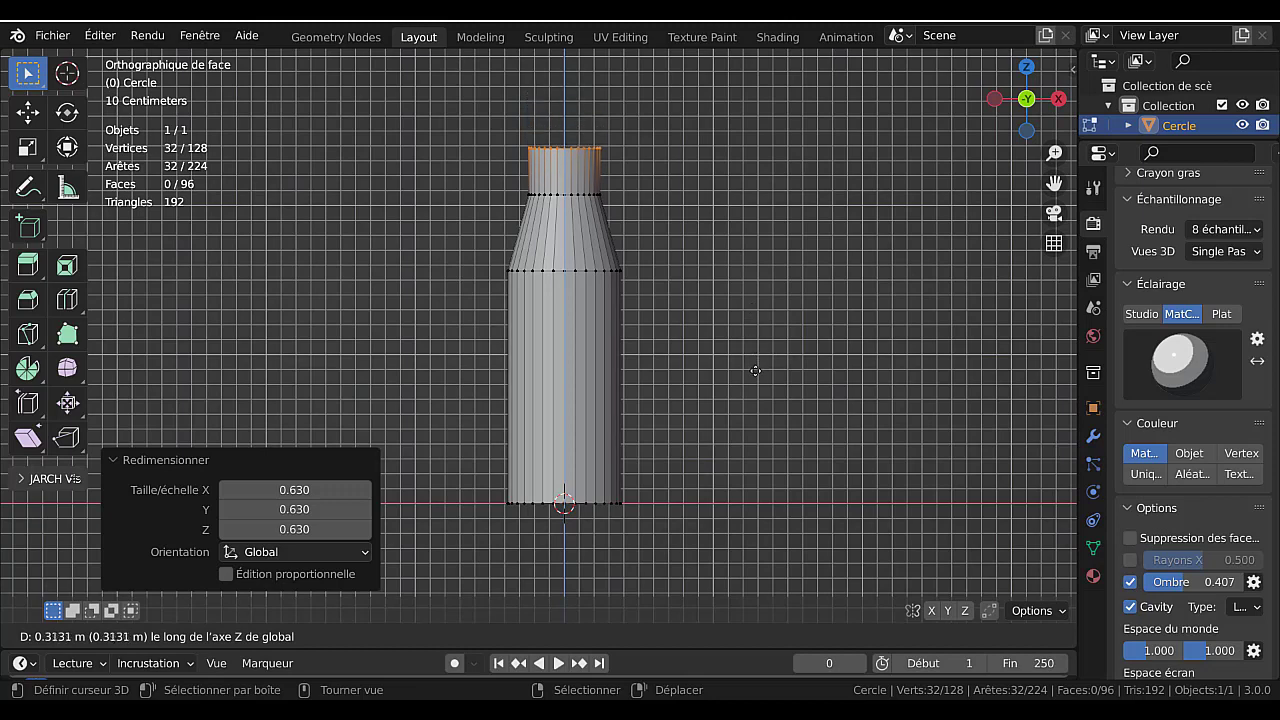
left_click(755, 370)
key("s")
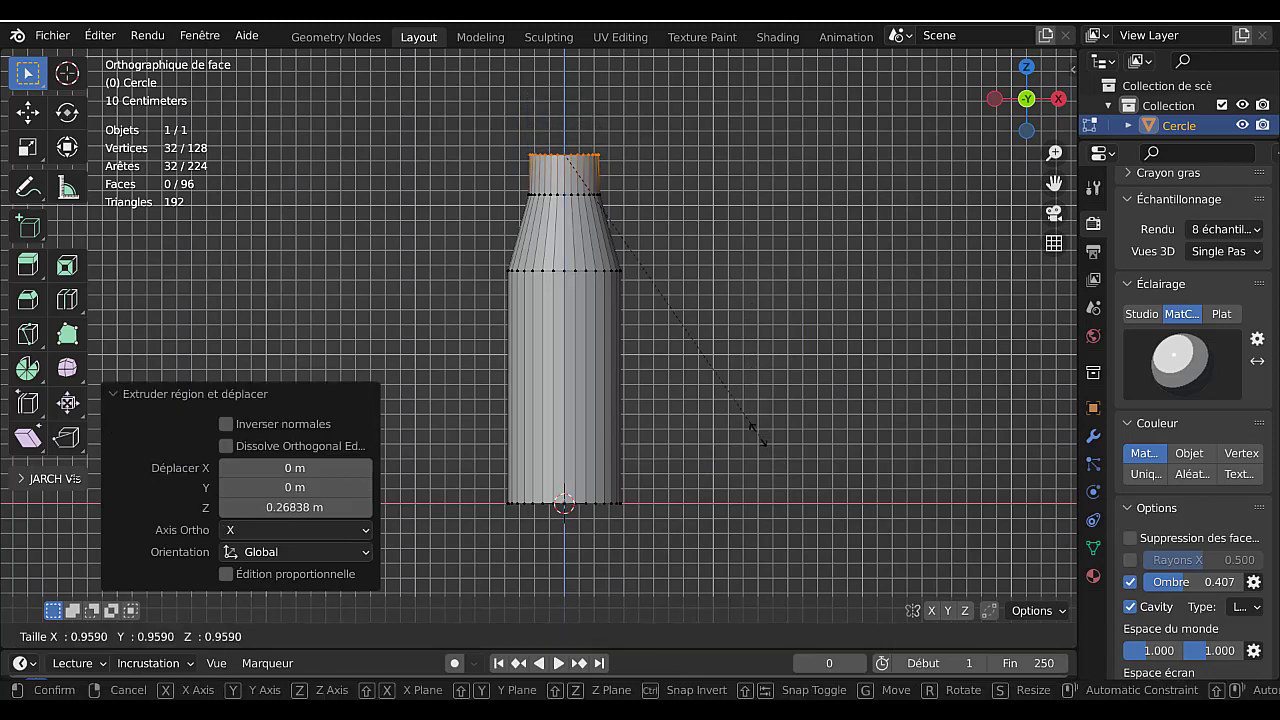
left_click(716, 318)
- Extrude the top ring another 0.27 m or so along Z for the neck and scale it to about 0.691
middle_click_drag(737, 368, 740, 431, "shift")
key("e")
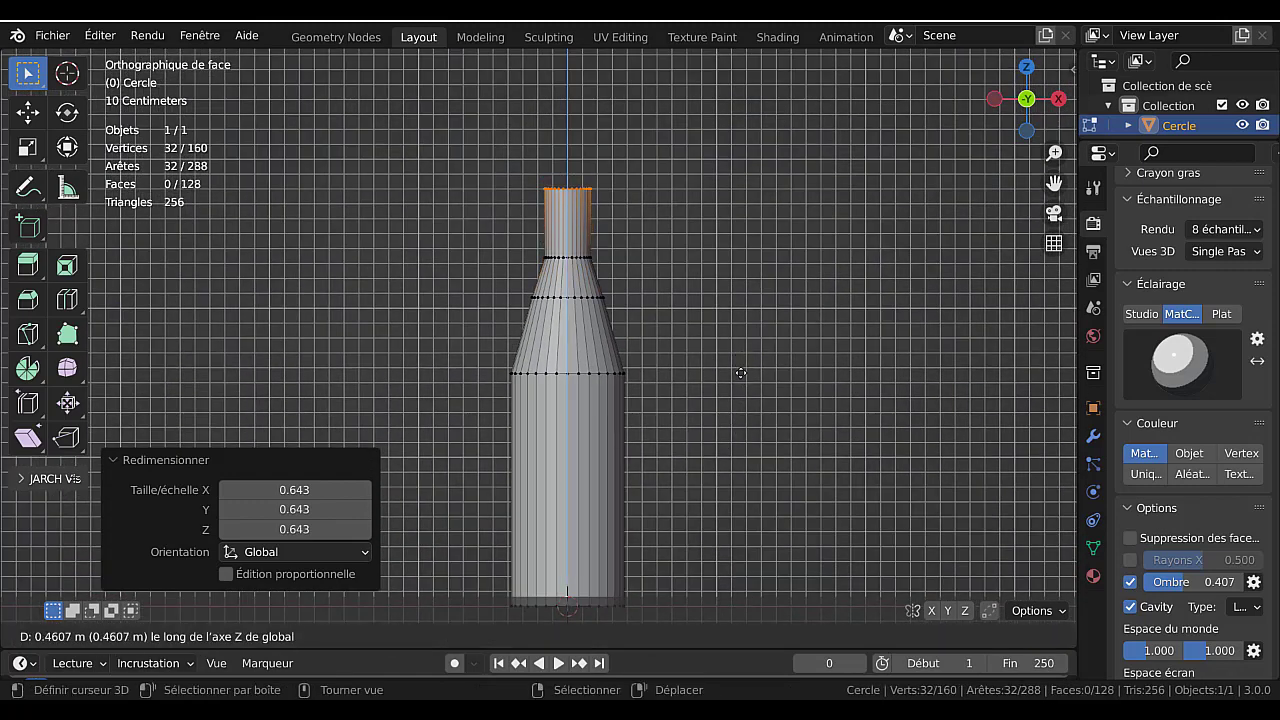
left_click(747, 394)
key("s")
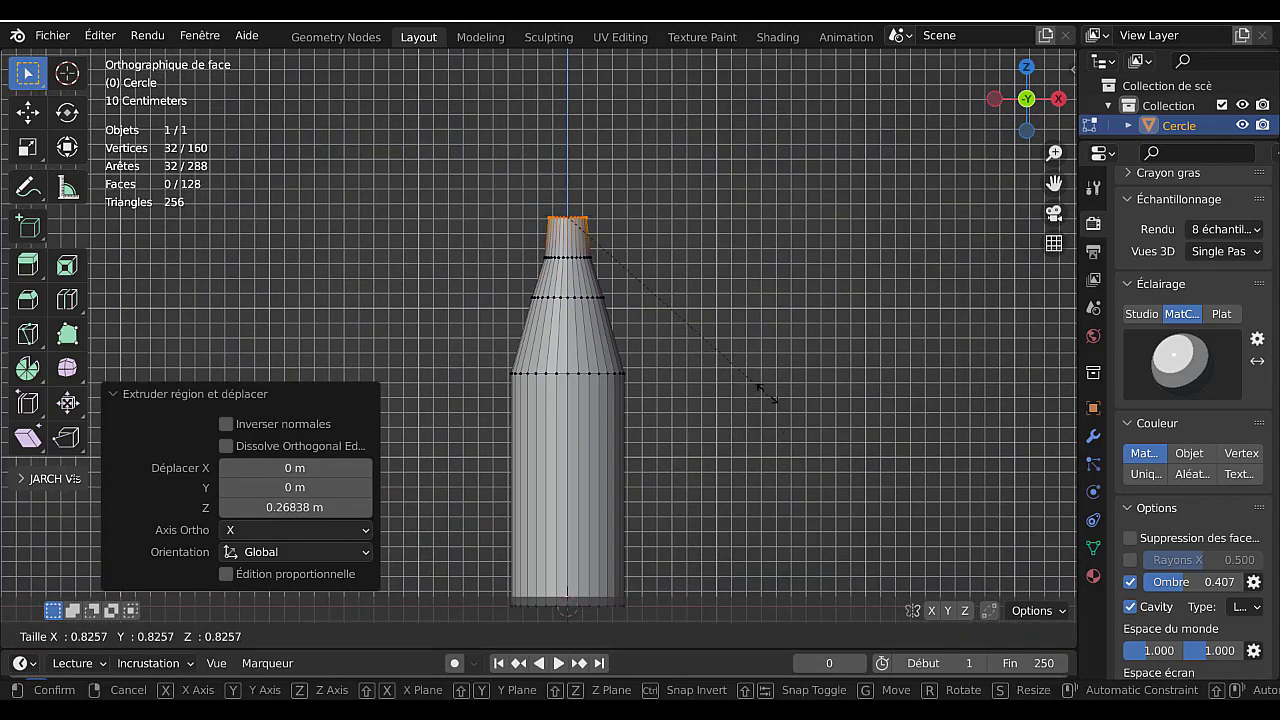
left_click(745, 354)
scroll(719, 428, "down", 3)
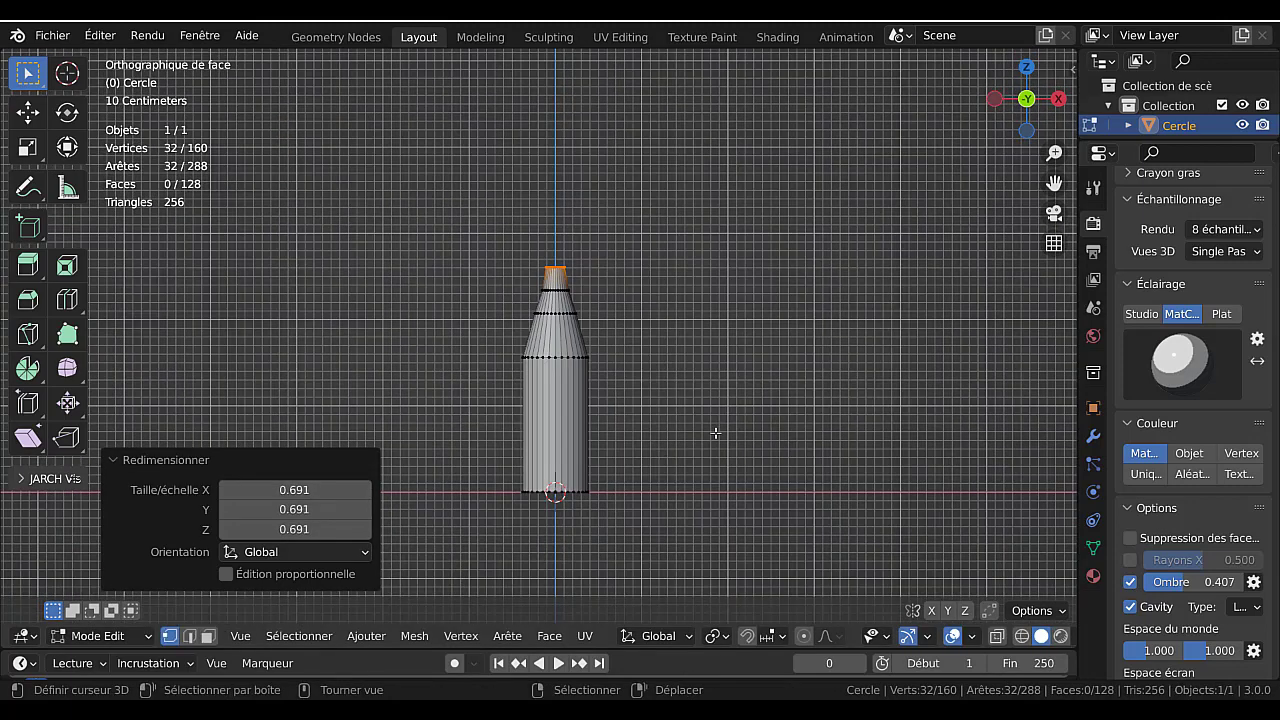
scroll(667, 408, "up", 2)
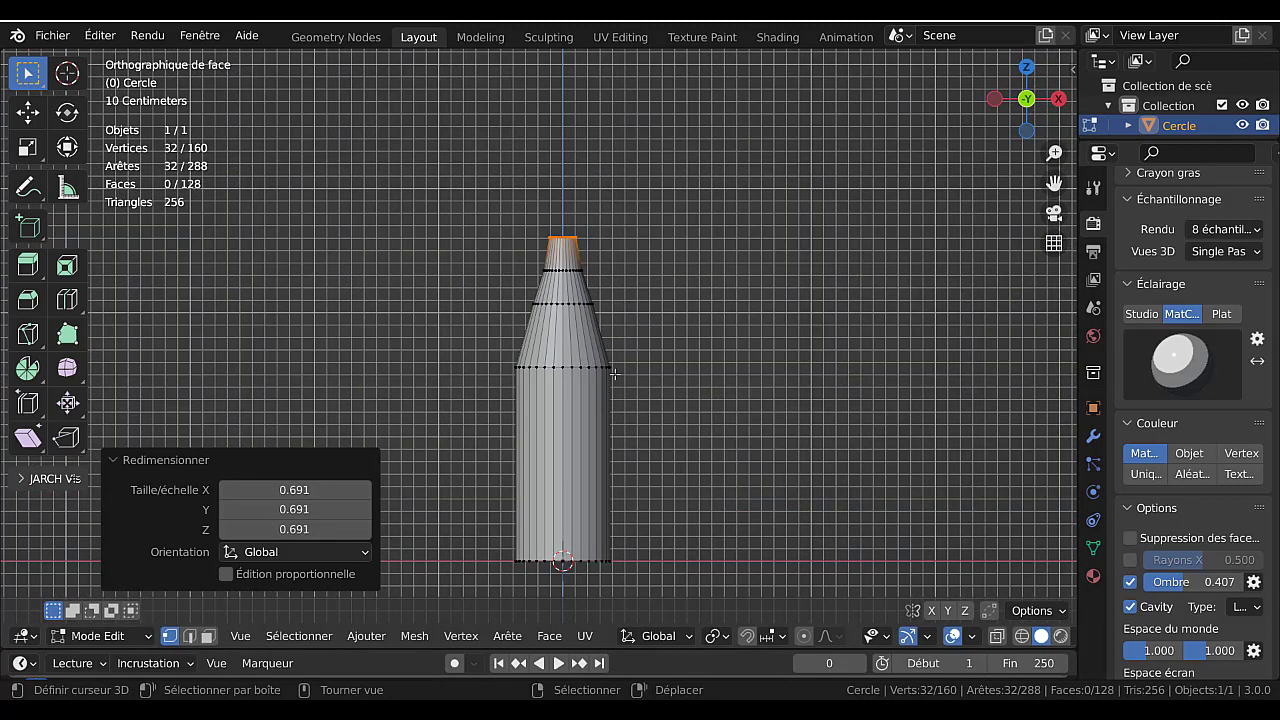
scroll(658, 429, "up", 2)
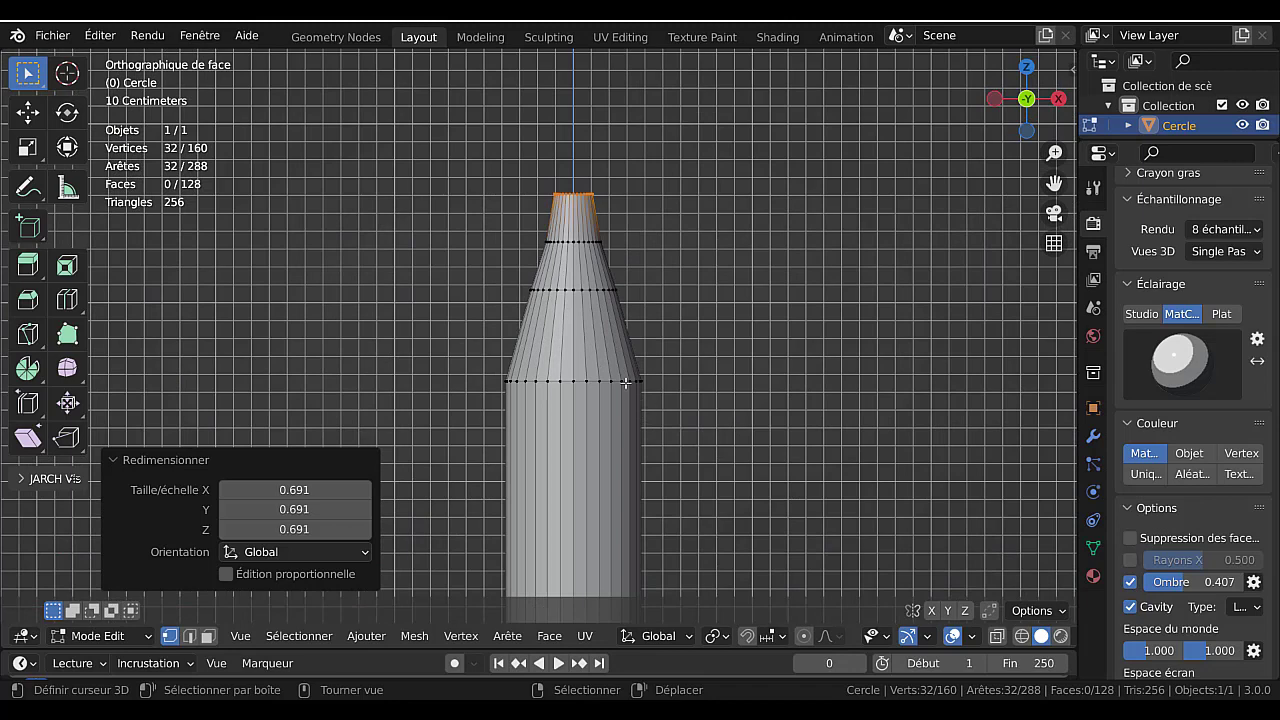
key("Tab")
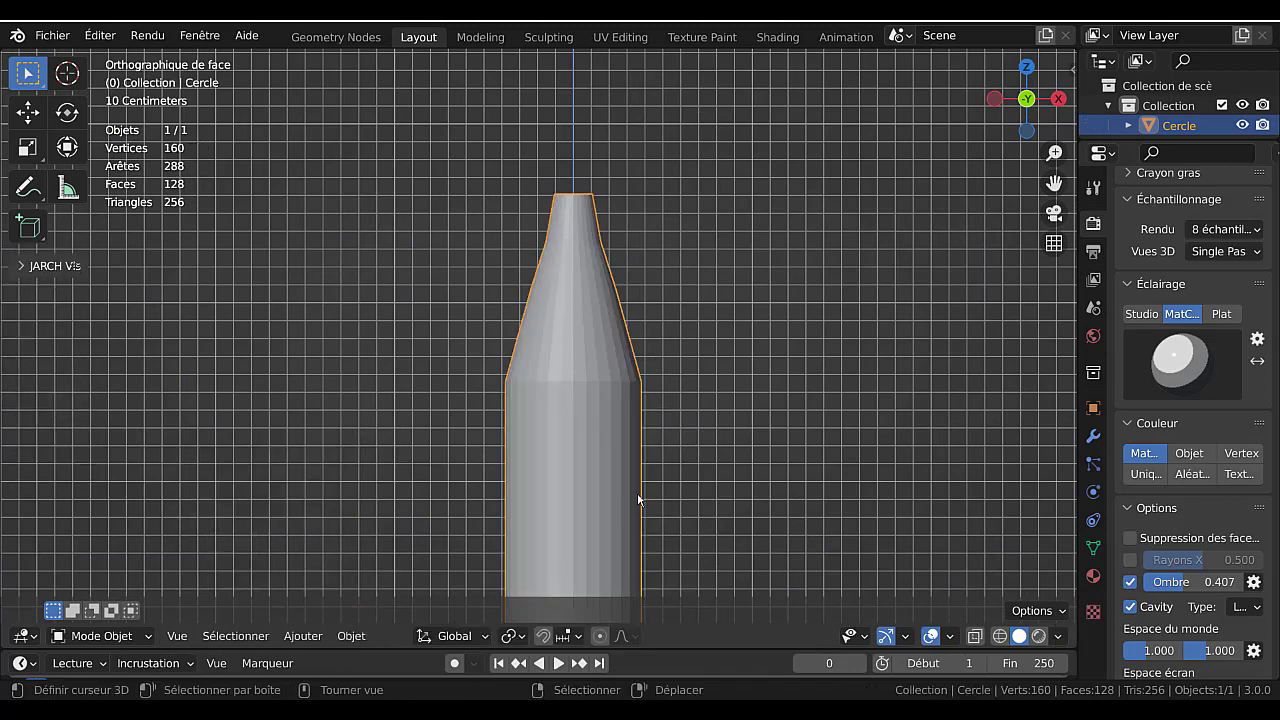
key("Tab")
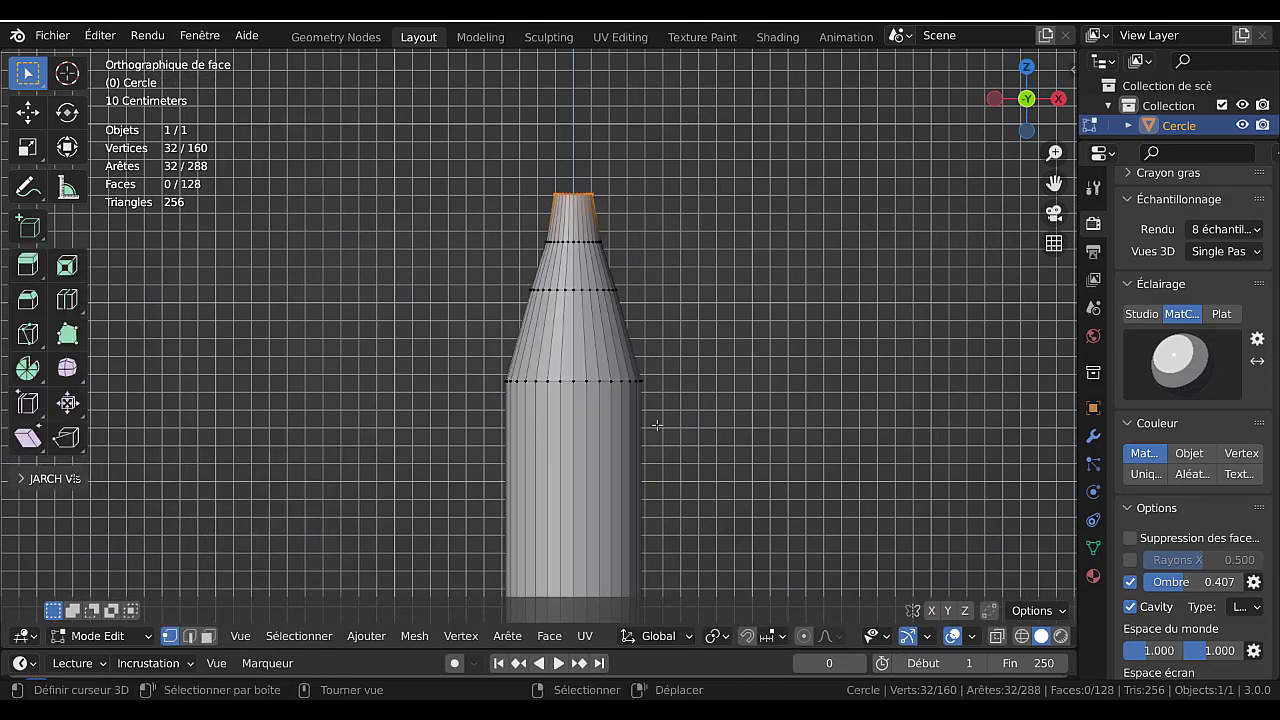
- Bevel the ring where the body meets the shoulder by about 0.298 m with 4 segments
left_click(606, 381, "alt")
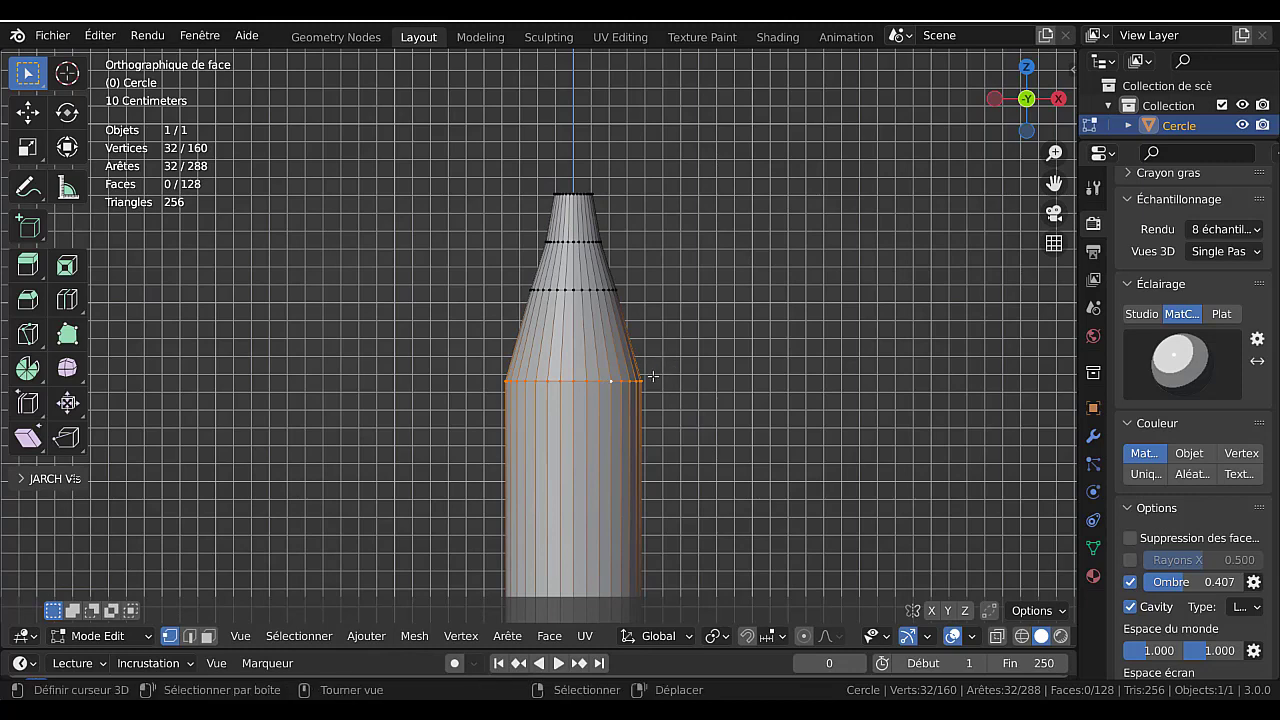
scroll(652, 376, "down", 2)
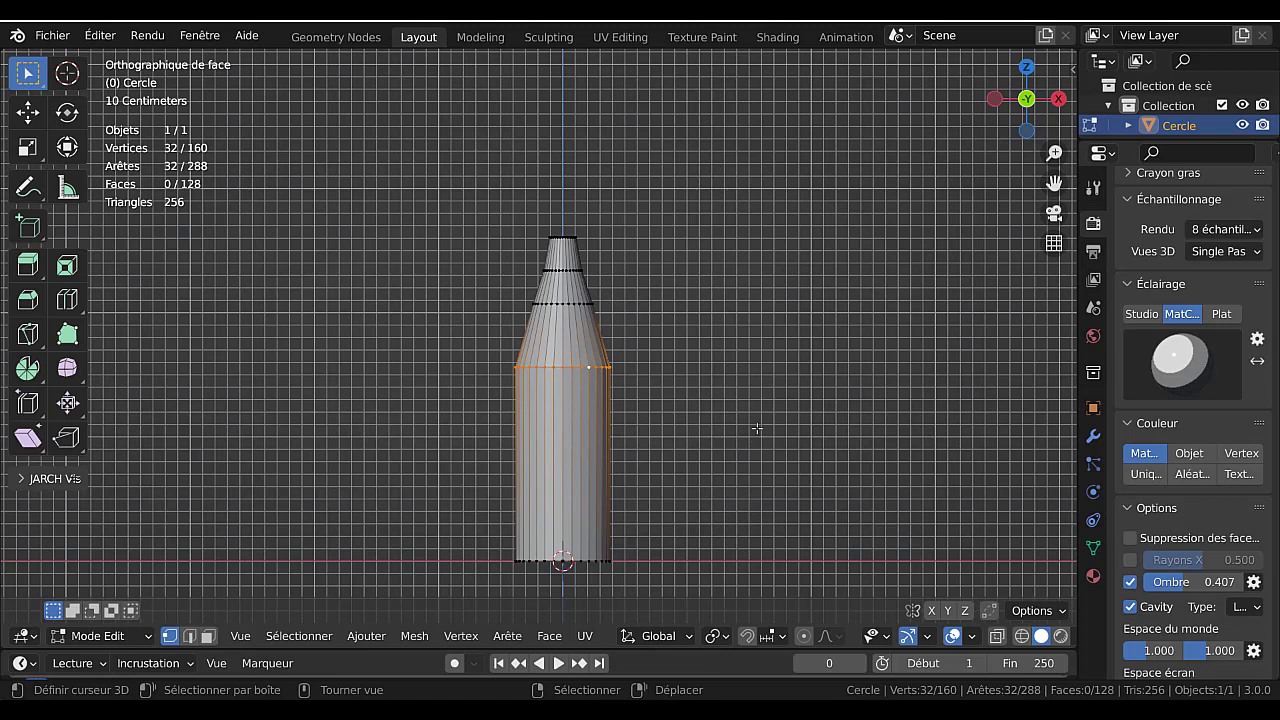
key("ctrl+b")
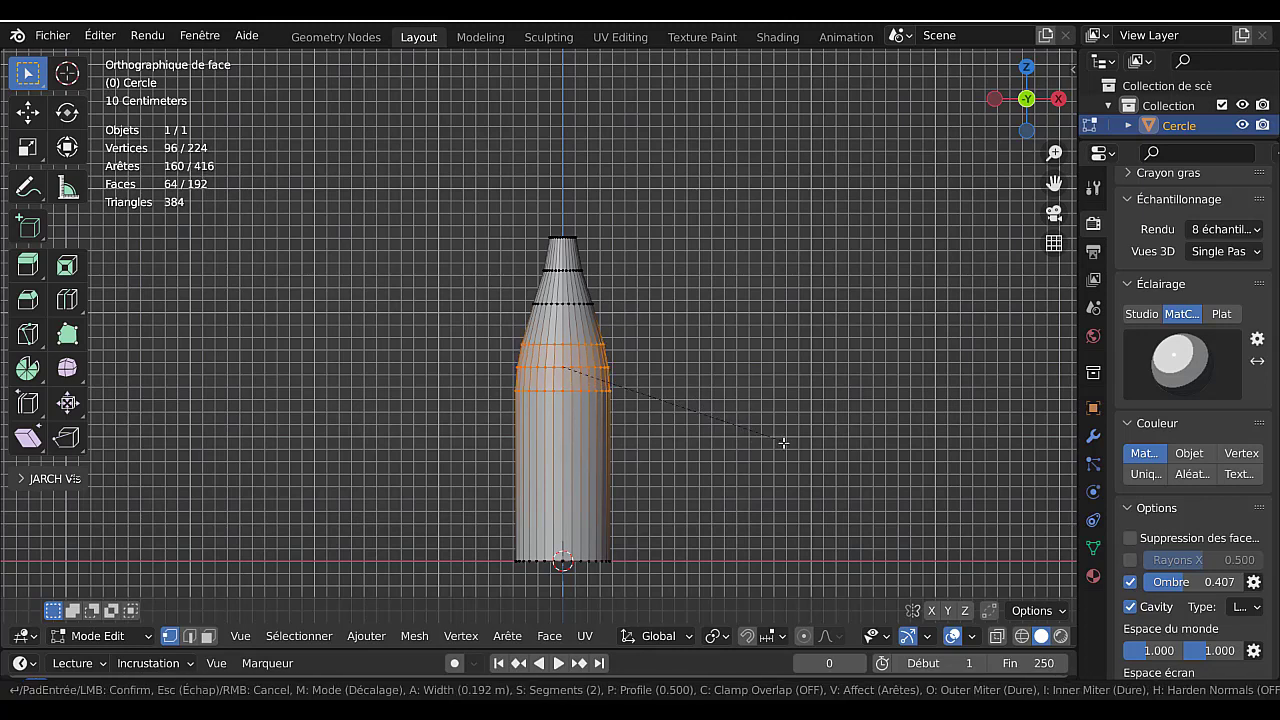
scroll(790, 450, "up", 2)
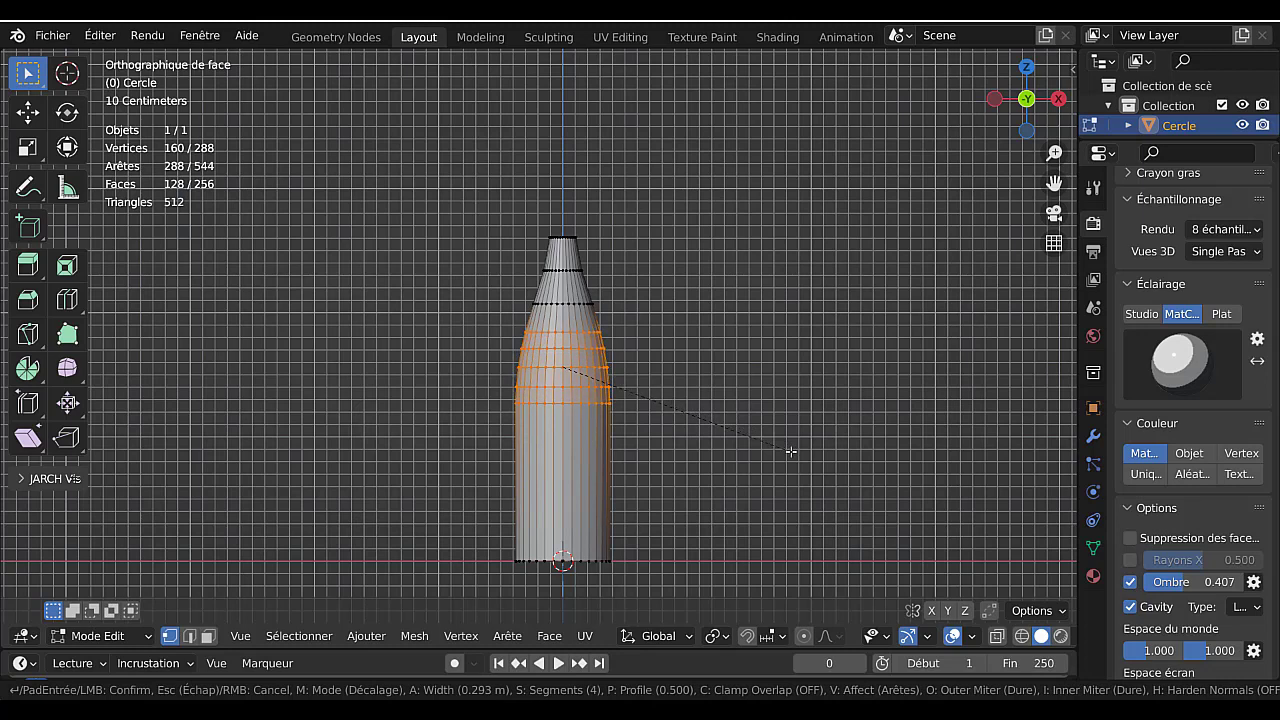
scroll(790, 451, "down", 2)
scroll(791, 452, "up", 2)
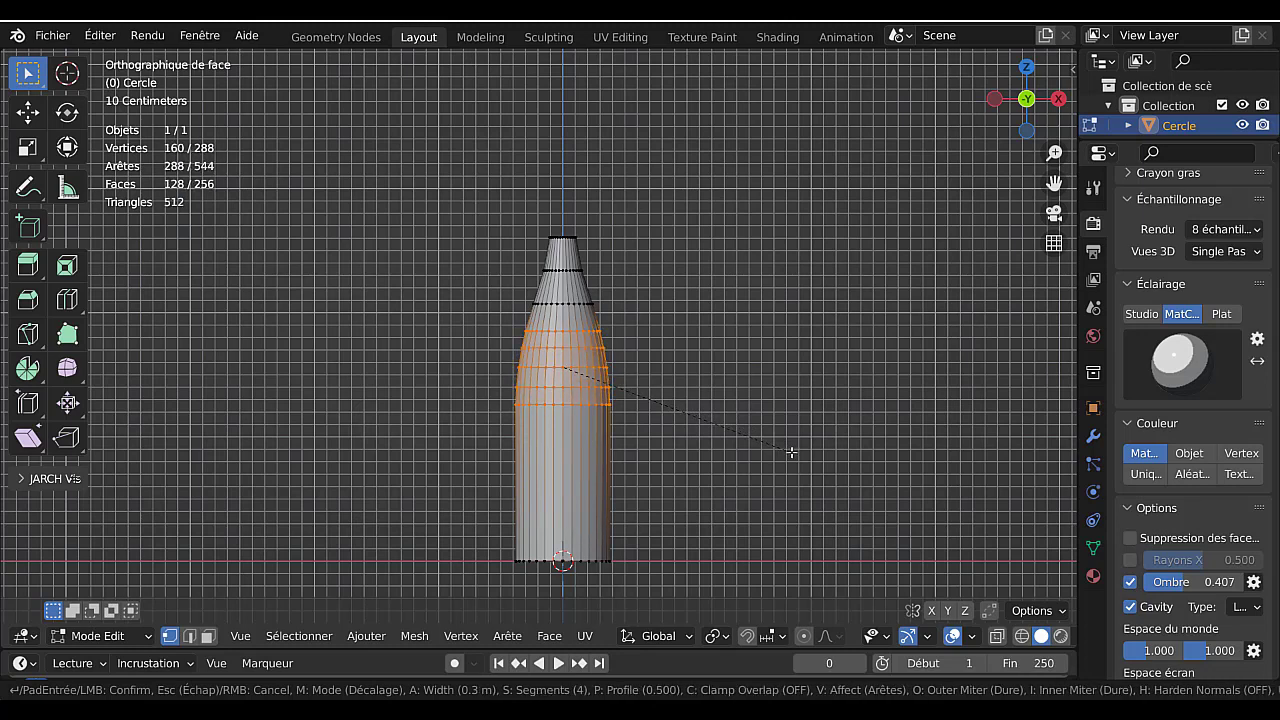
left_click(791, 452)
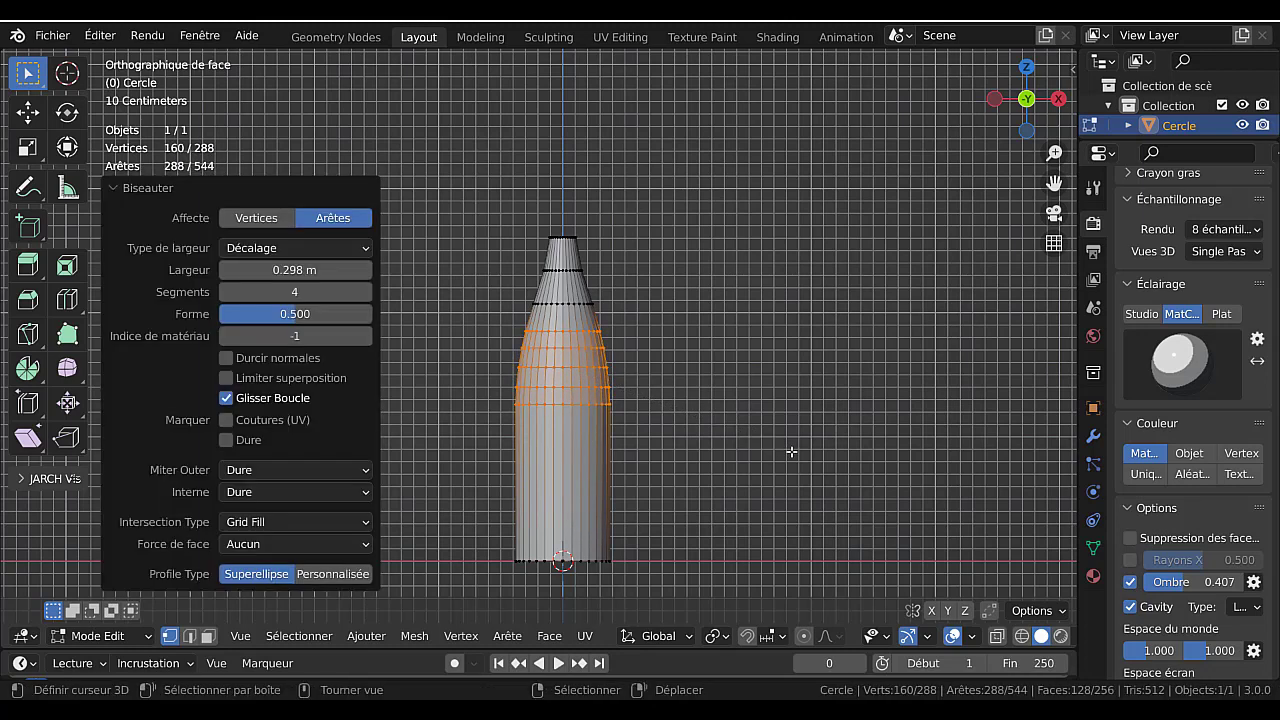
left_click(792, 452)
key("Tab")
scroll(615, 395, "up", 2)
key("Tab")
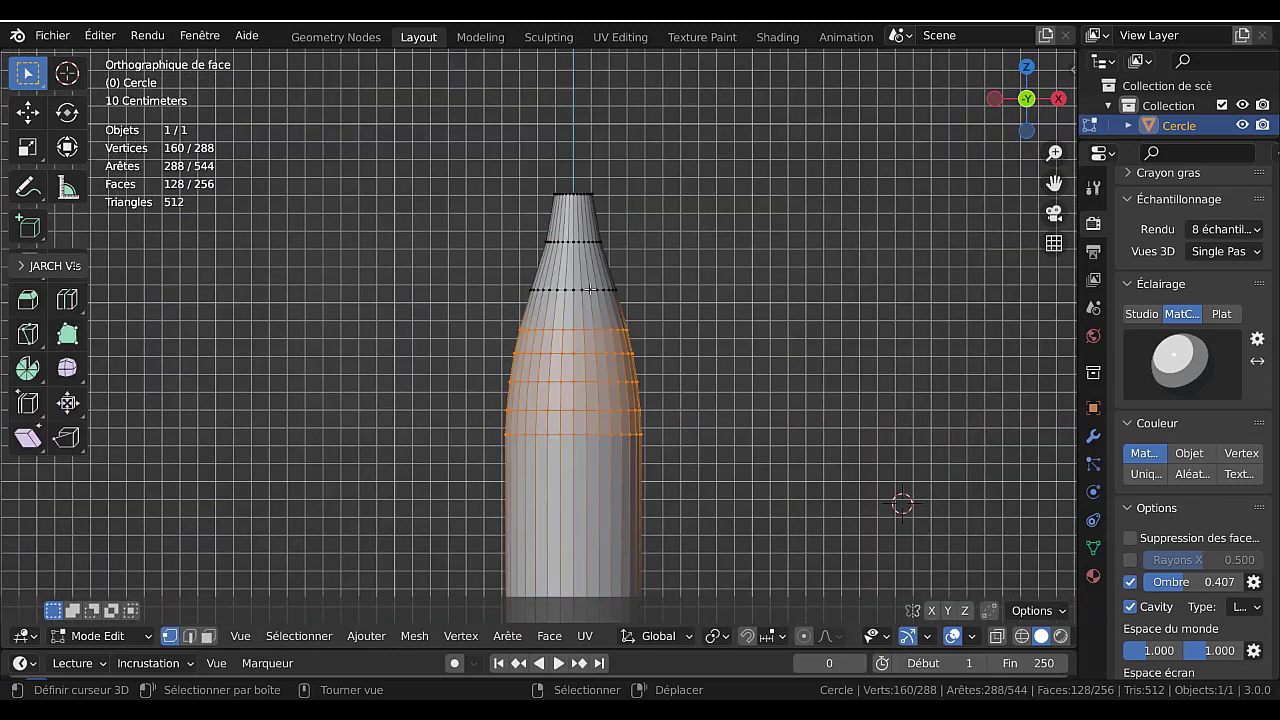
- Extrude the bottle's bottom ring in place and scale it to about 0.791 to form an inner base ring
scroll(613, 373, "down", 2)
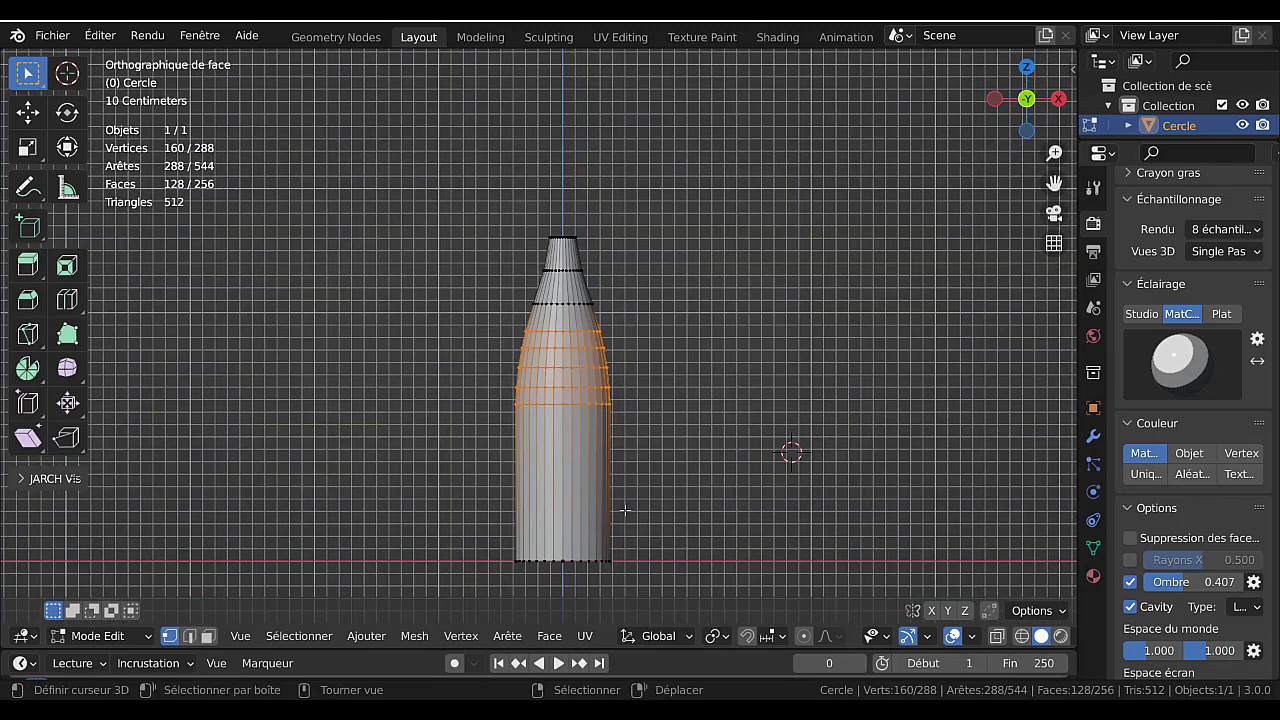
middle_click_drag(625, 510, 600, 522)
left_click(588, 568, "alt")
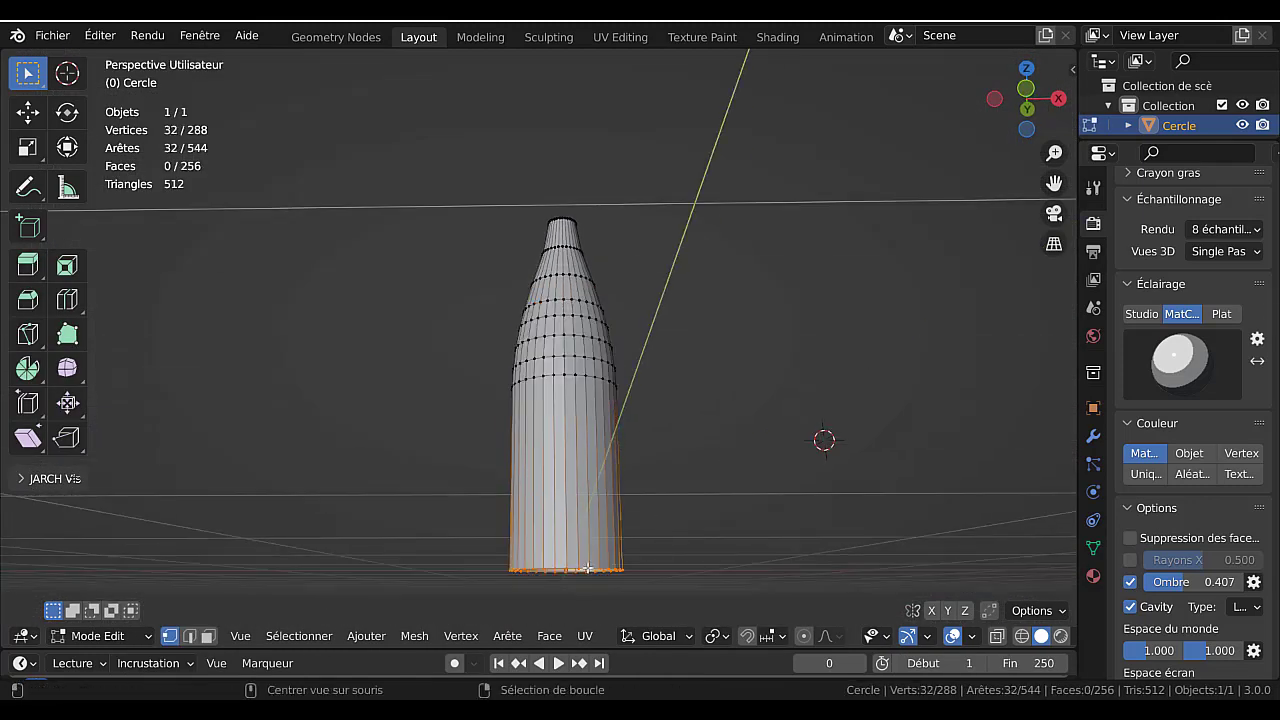
middle_click_drag(648, 564, 710, 404)
key("e")
right_click(728, 488)
key("s")
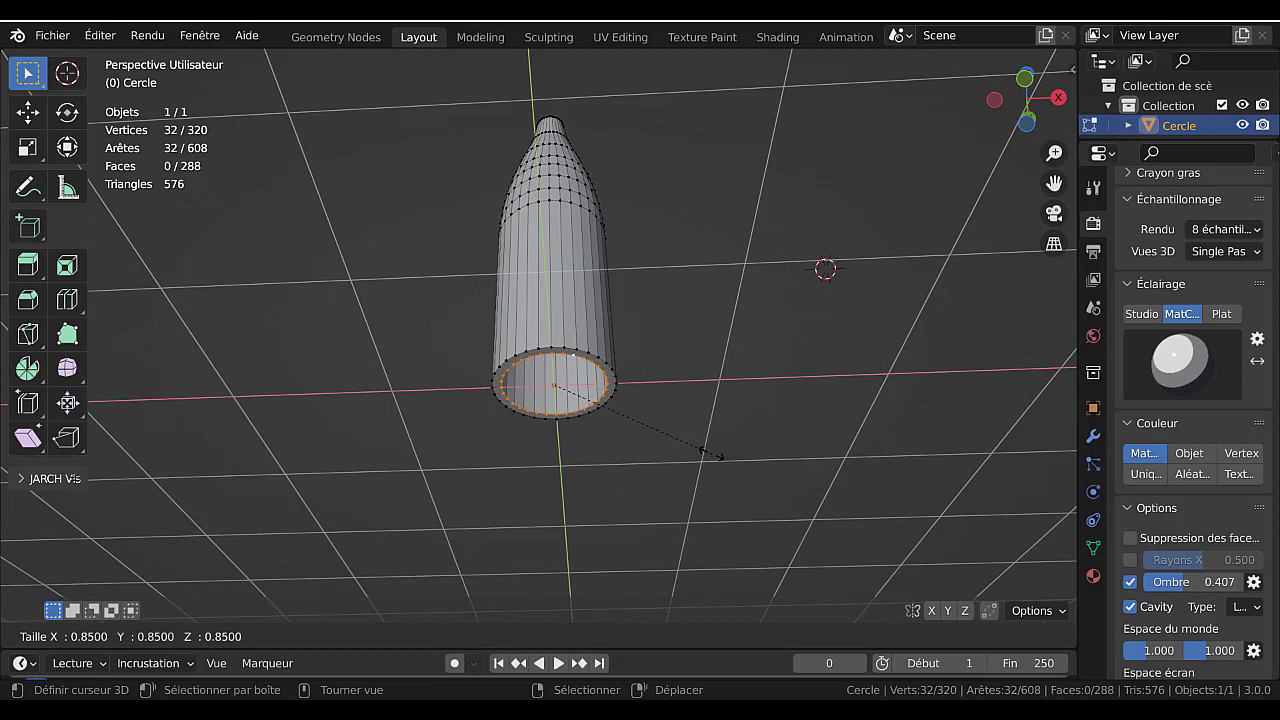
left_click(630, 457)
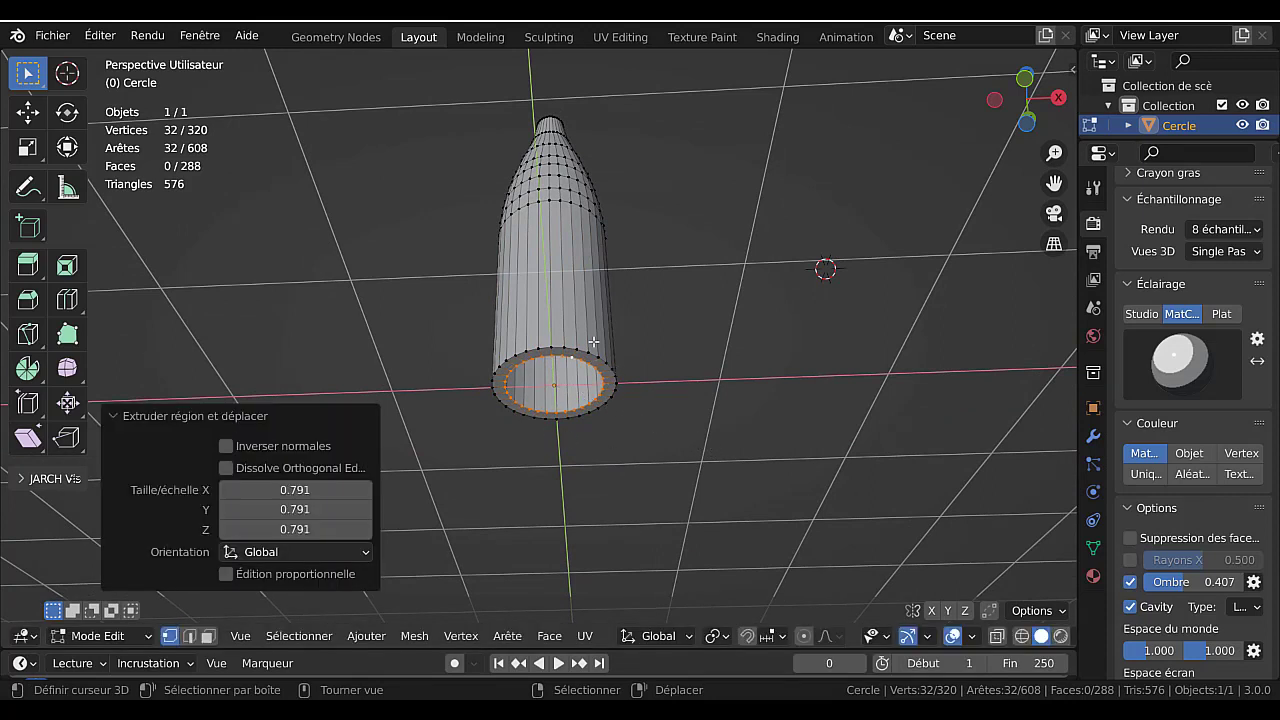
- Extrude the inner base ring, scale it to about 0.837 and raise it about 0.045 m along Z
key("e")
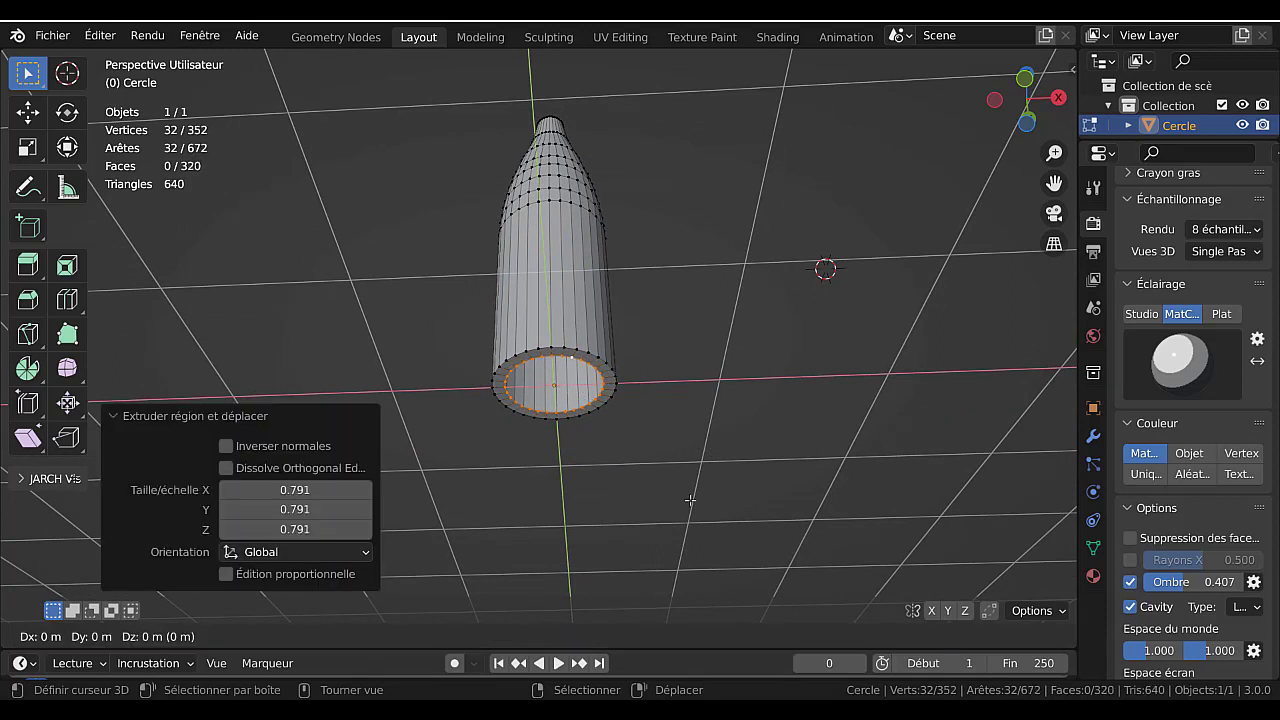
right_click(690, 500)
key("s")
left_click(678, 481)
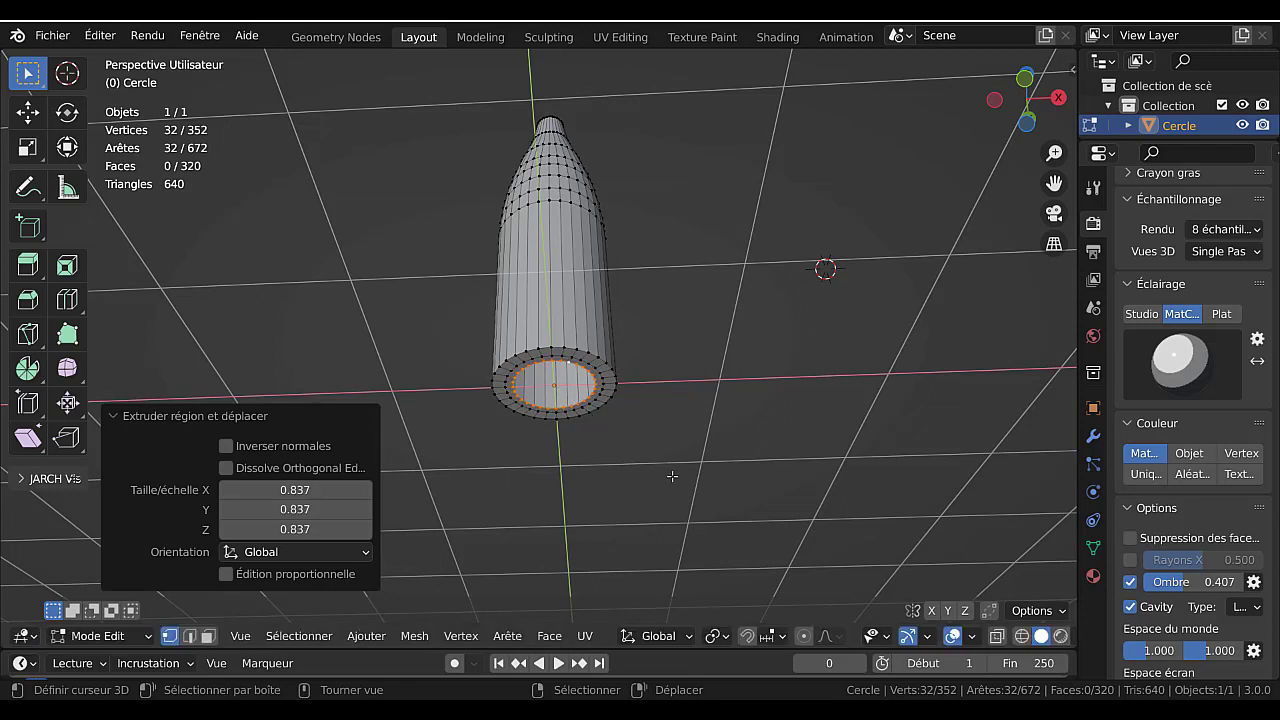
key("g")
key("z")
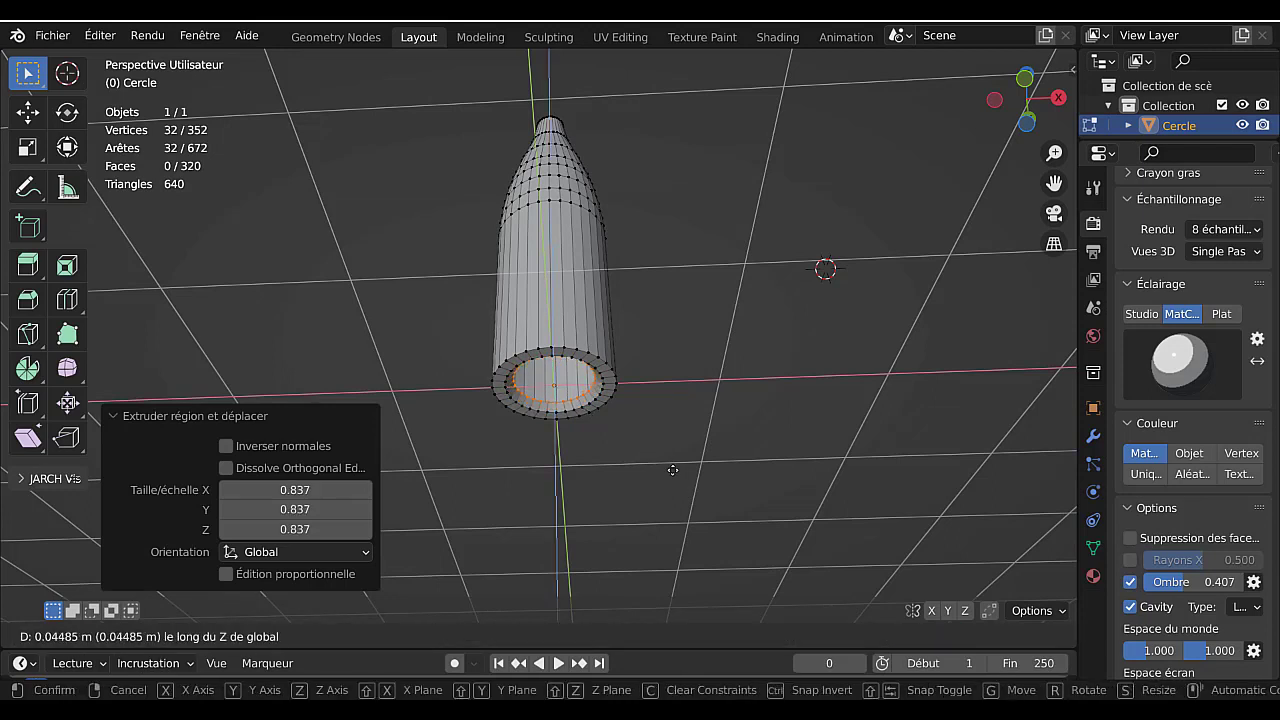
left_click(672, 466)
- Extrude the recessed base ring again, scale it to about 0.767 and raise it about 0.015 m along Z
scroll(677, 472, "up", 3)
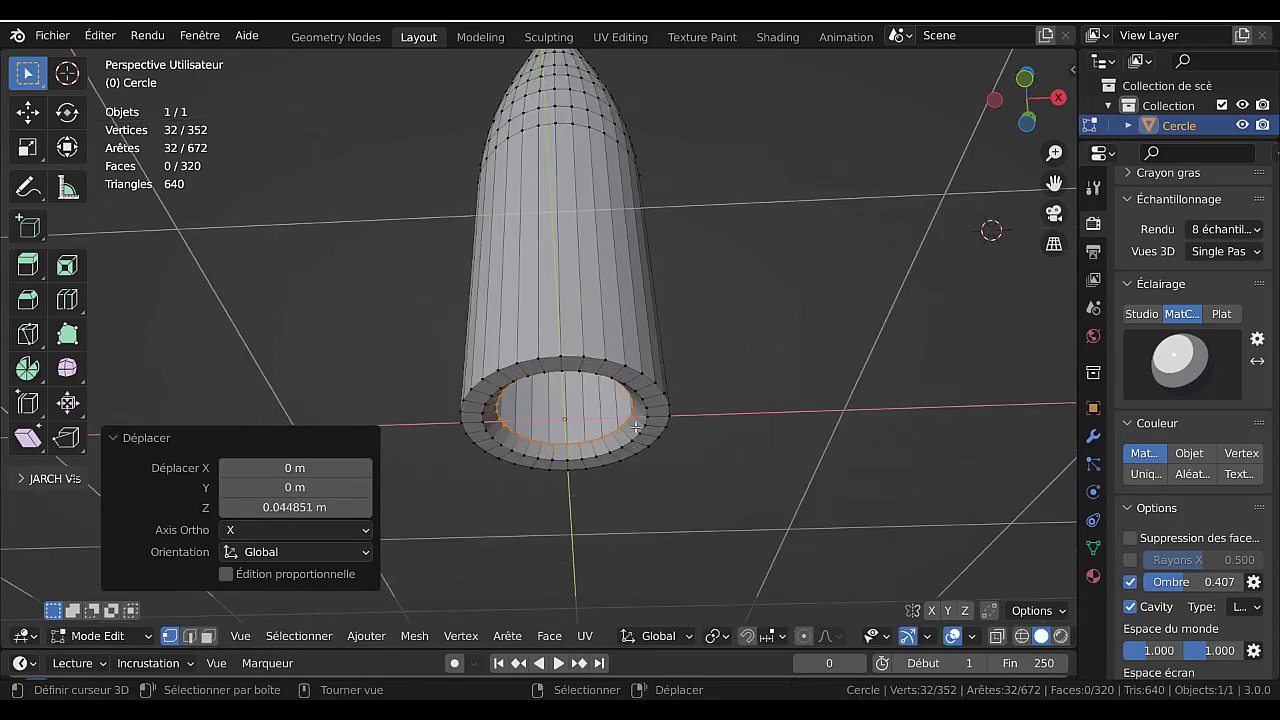
key("e")
right_click(714, 508)
key("s")
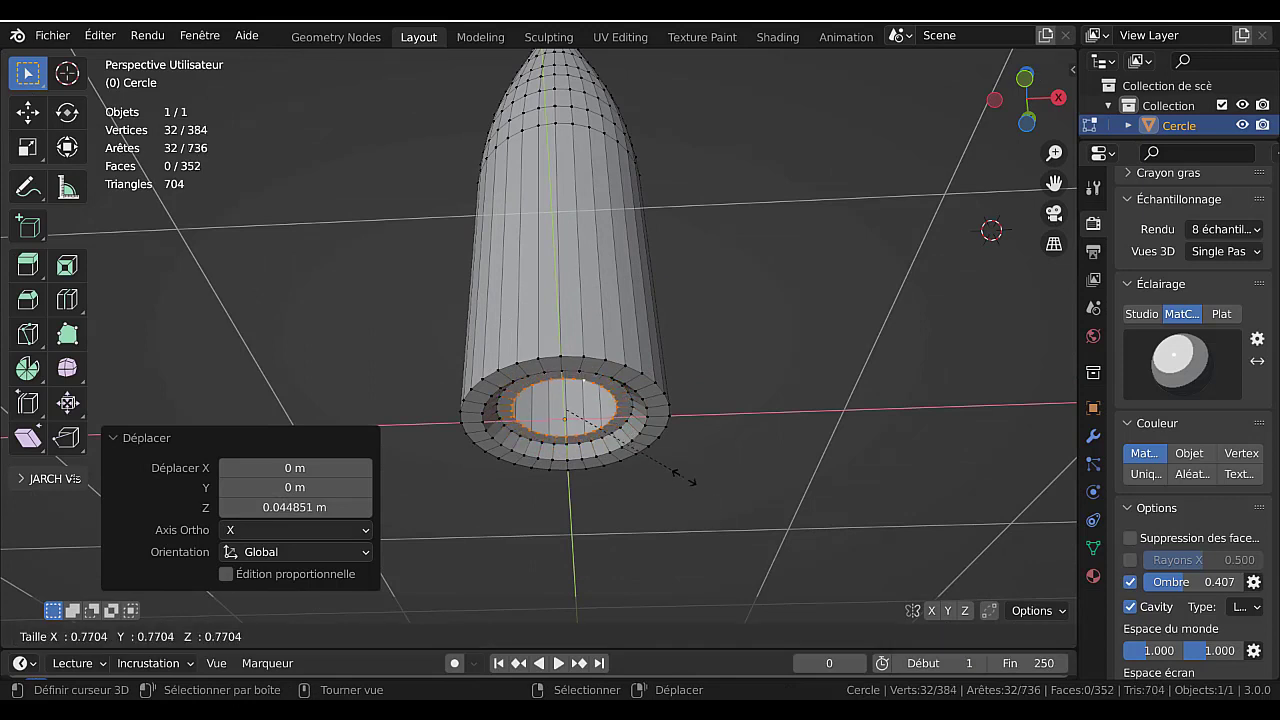
left_click(683, 478)
key("g")
key("z")
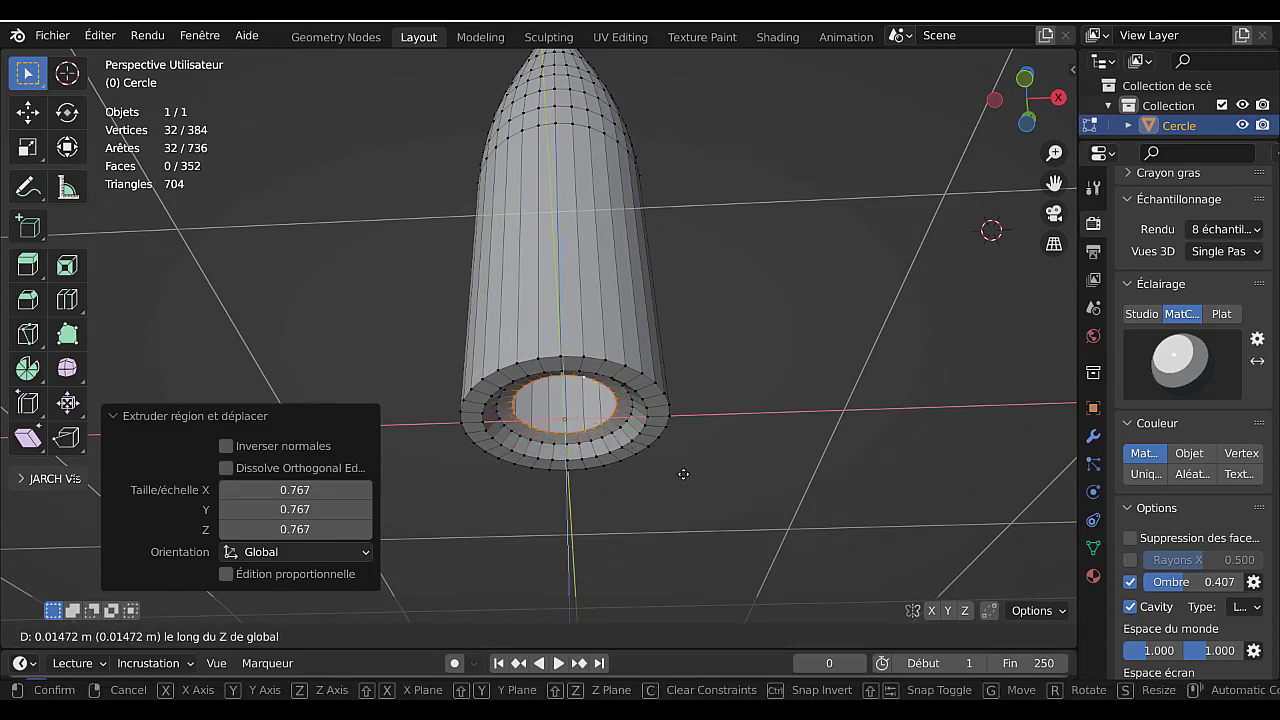
left_click(683, 474)
- Close the bottle's base by extruding the innermost ring and scaling it to 0
key("e")
right_click(686, 471)
key("s")
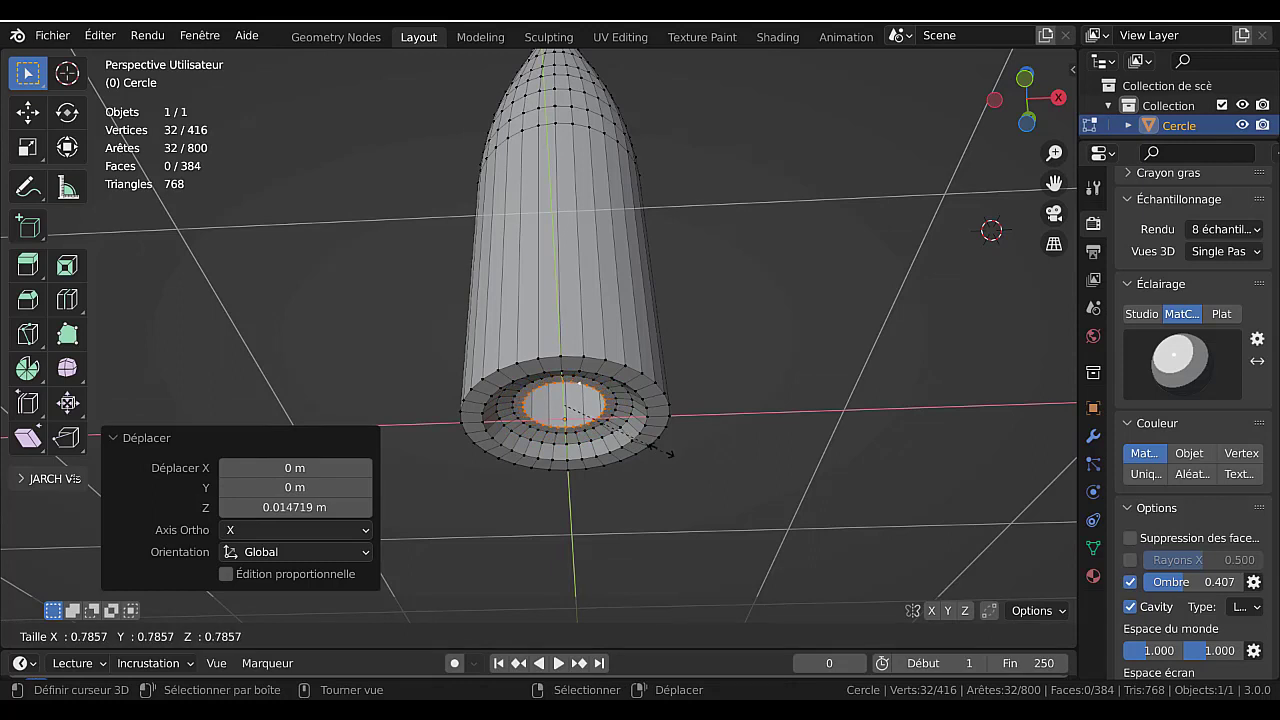
key("0")
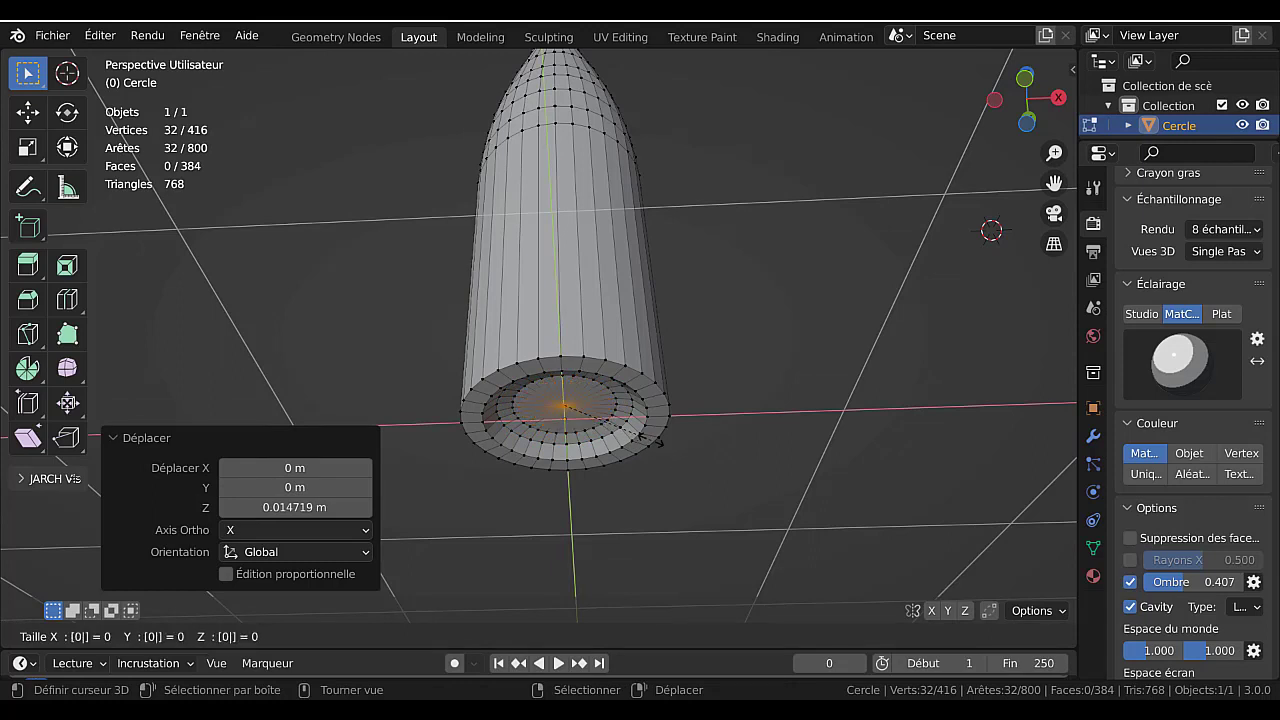
left_click(651, 440)
- Bevel the outer bottom ring of the bottle with 4 segments to round the base edge
left_click(636, 369, "alt")
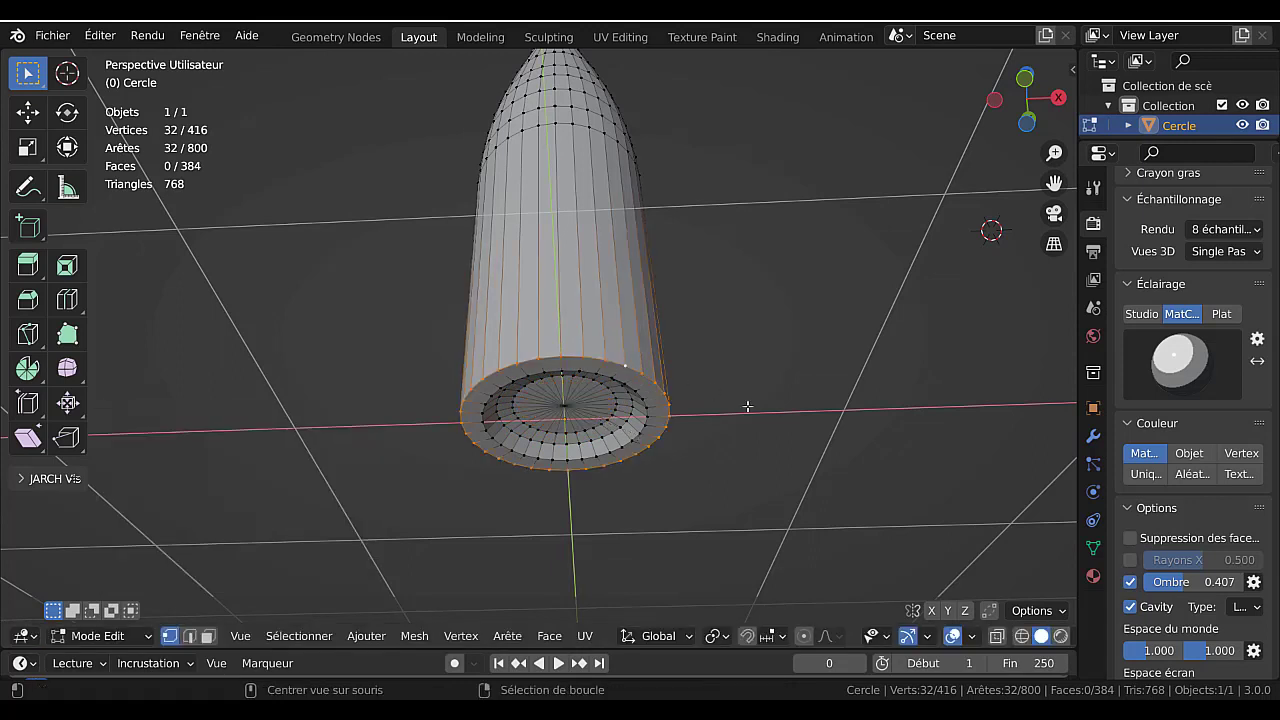
key("ctrl+b")
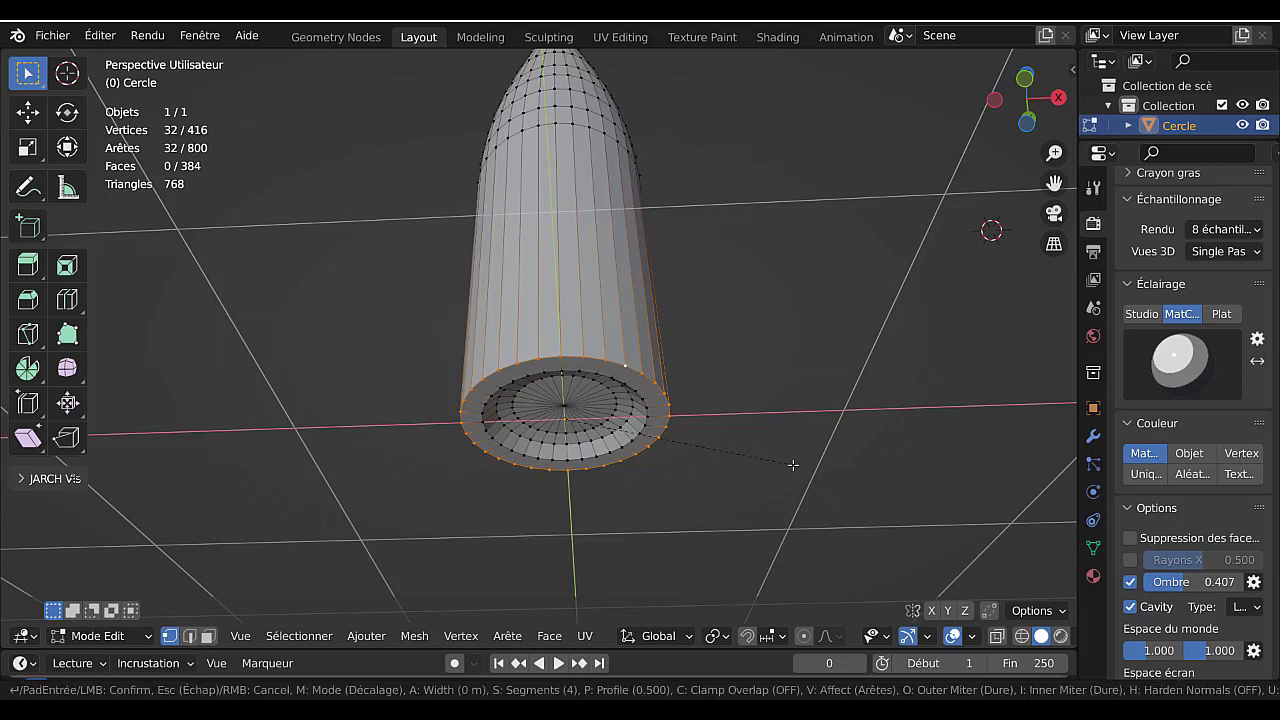
left_click(865, 488)
- In Object Mode, shade the bottle smooth and enable Auto Smooth at 30° for its normals
key("Tab")
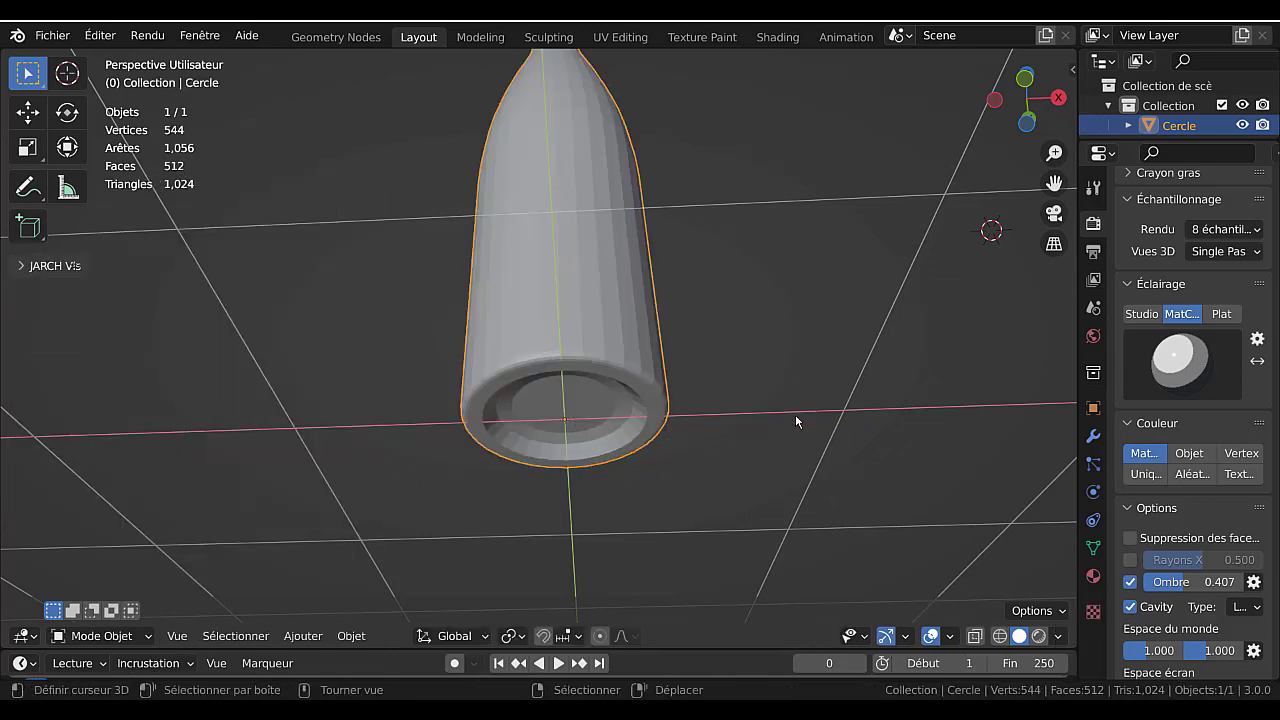
left_click(349, 637)
left_click(350, 636)
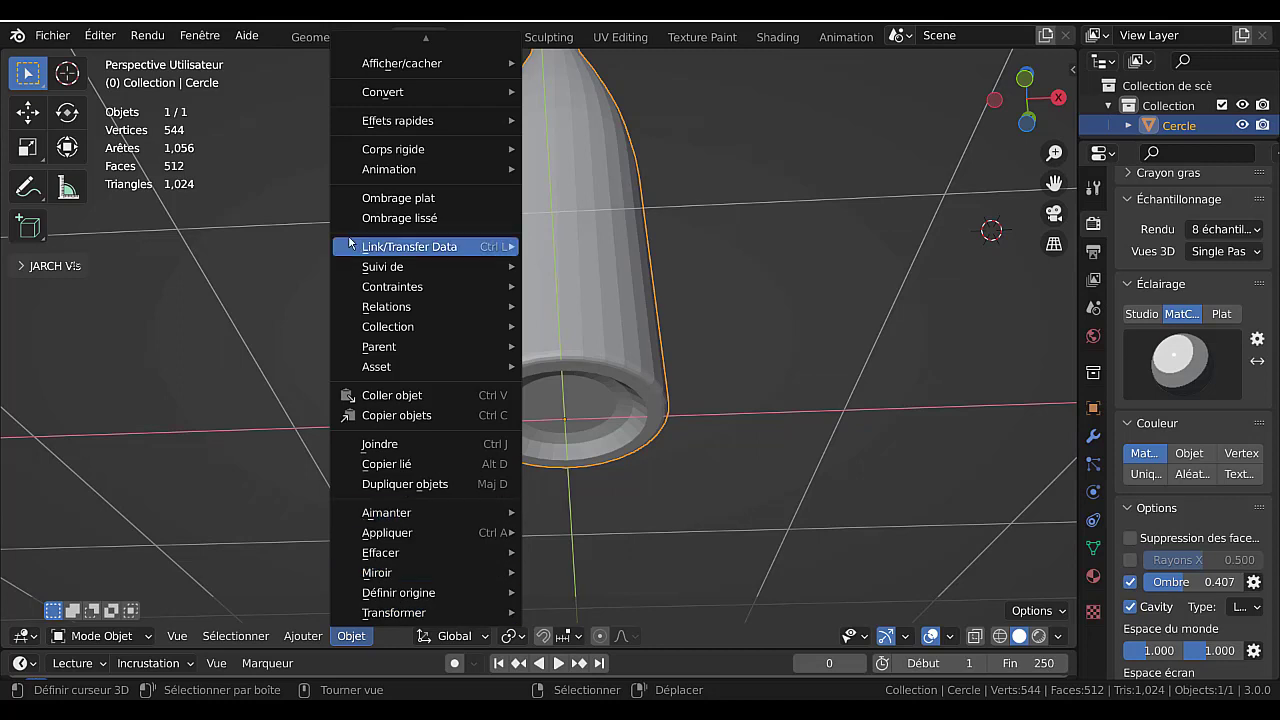
left_click(410, 218)
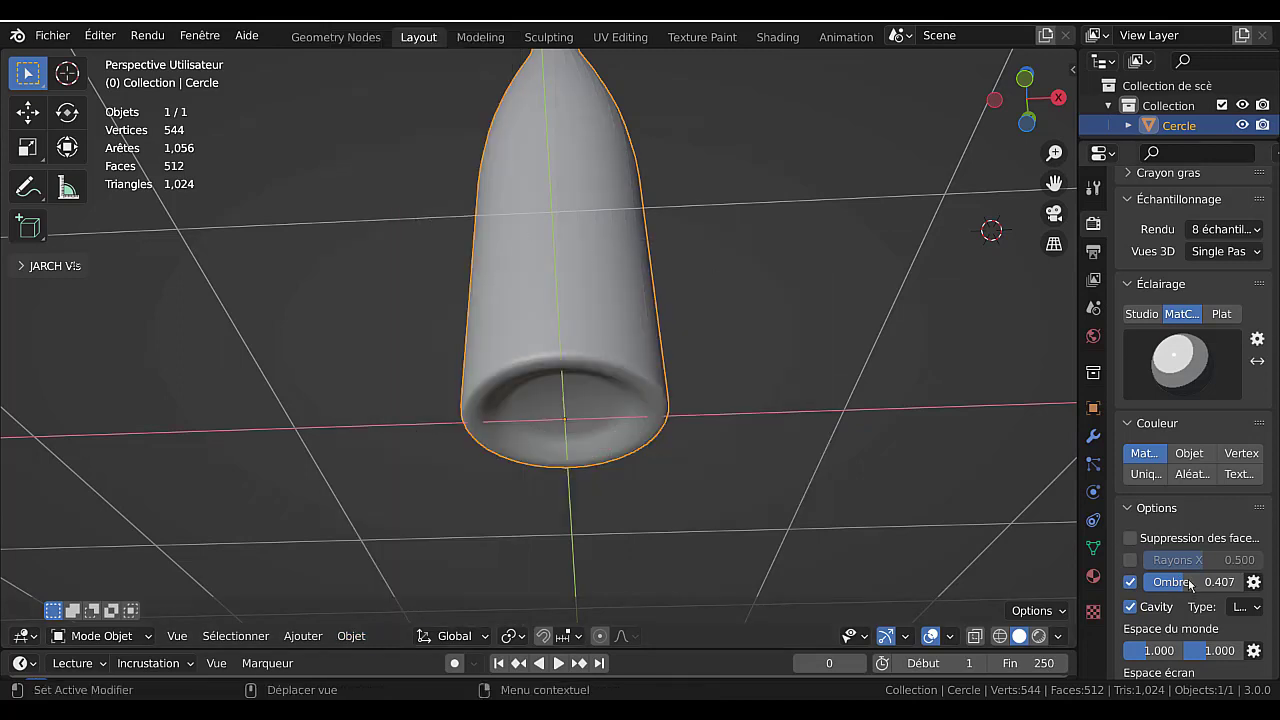
left_click(1093, 548)
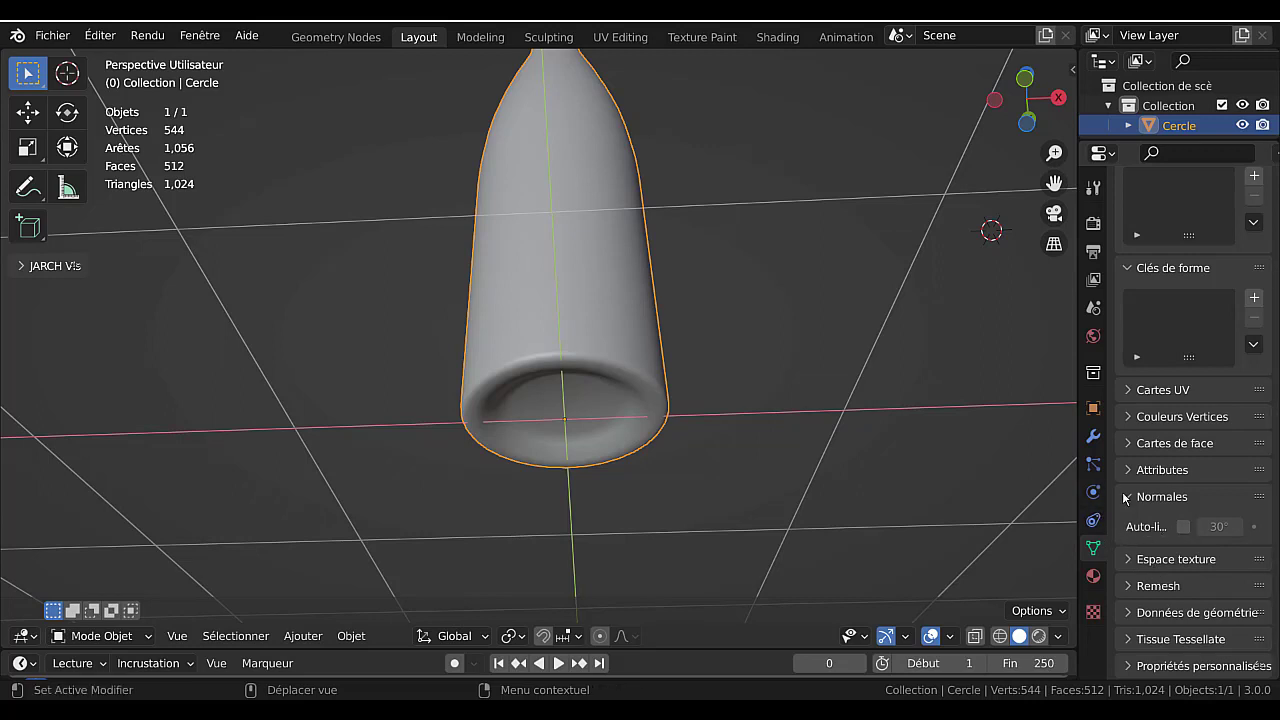
left_click(1183, 526)
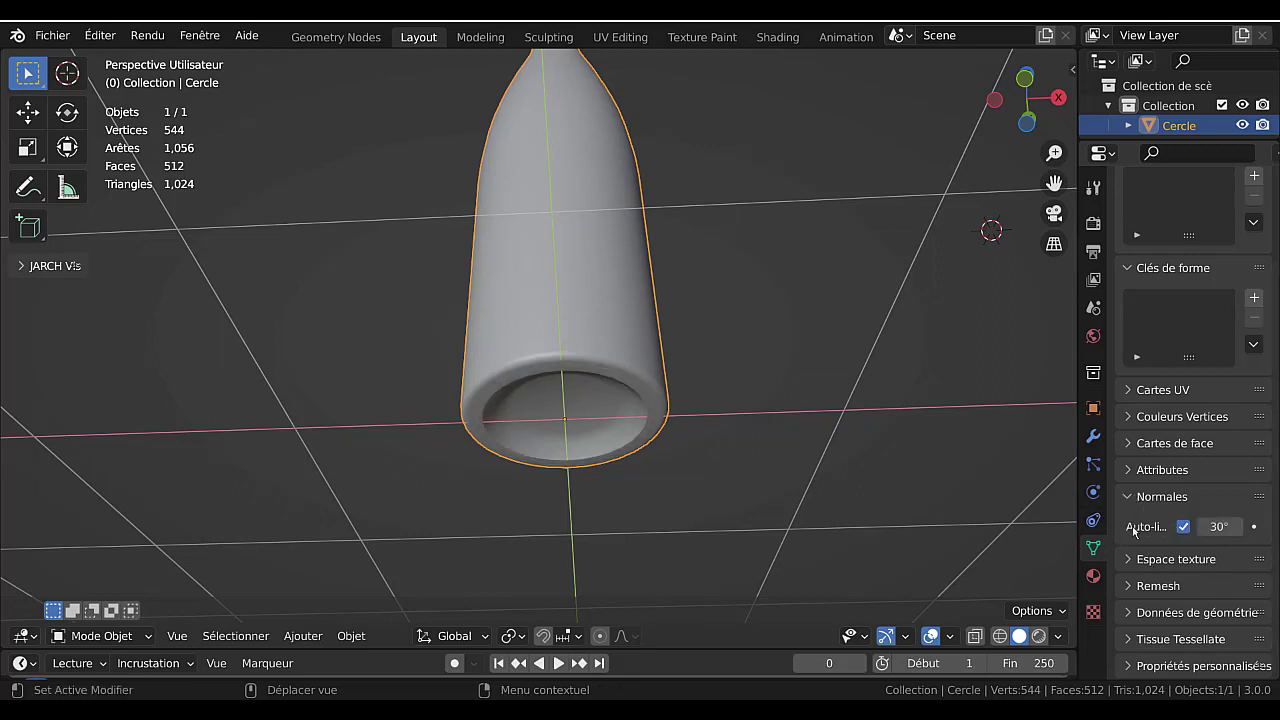
left_click_drag(1079, 492, 972, 492)
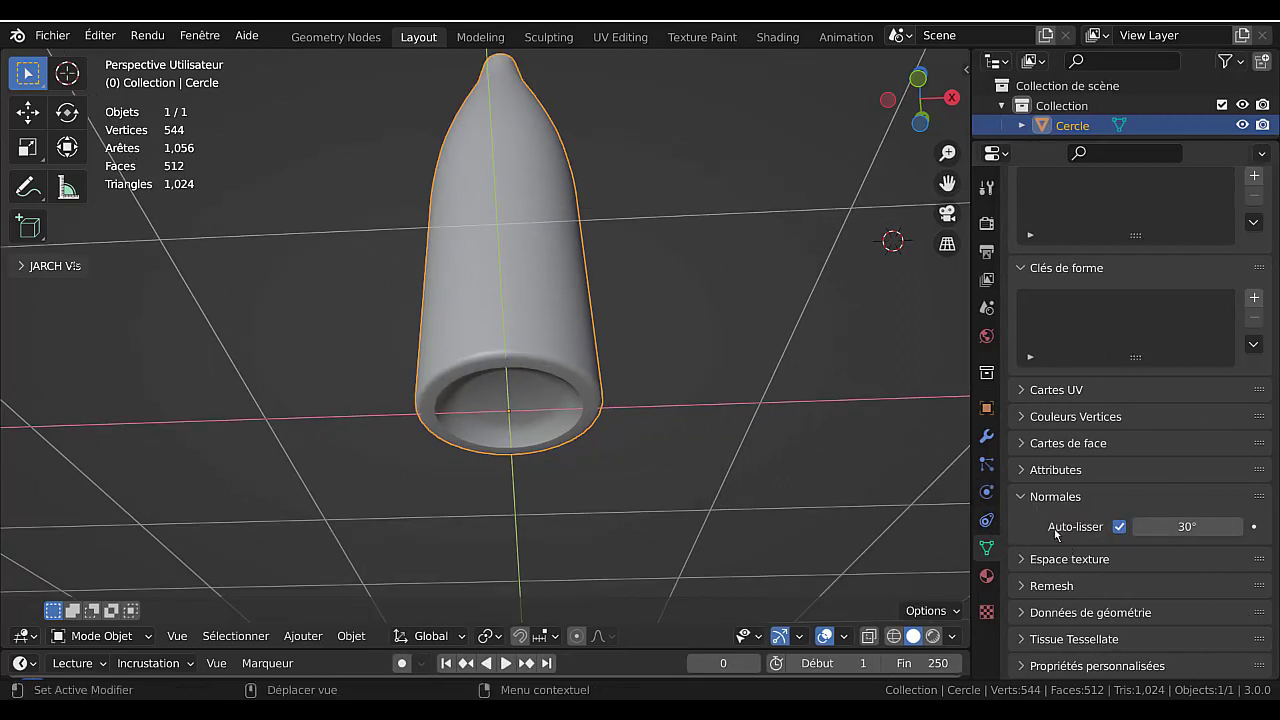
- Extrude the bottle's top ring, scale it to 1.21 and raise it about 0.02 m along Z to start the lip
middle_click_drag(681, 291, 687, 452)
key("Tab")
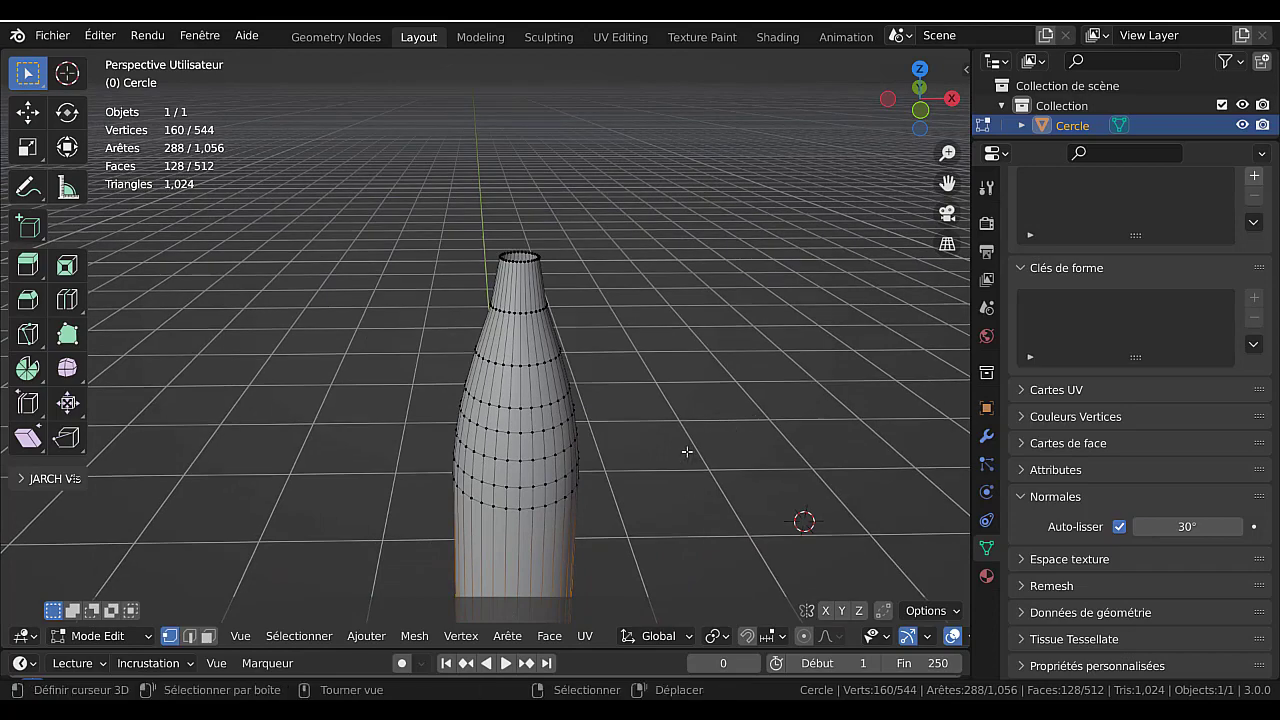
key("KP_1")
scroll(637, 417, "up", 5, "shift")
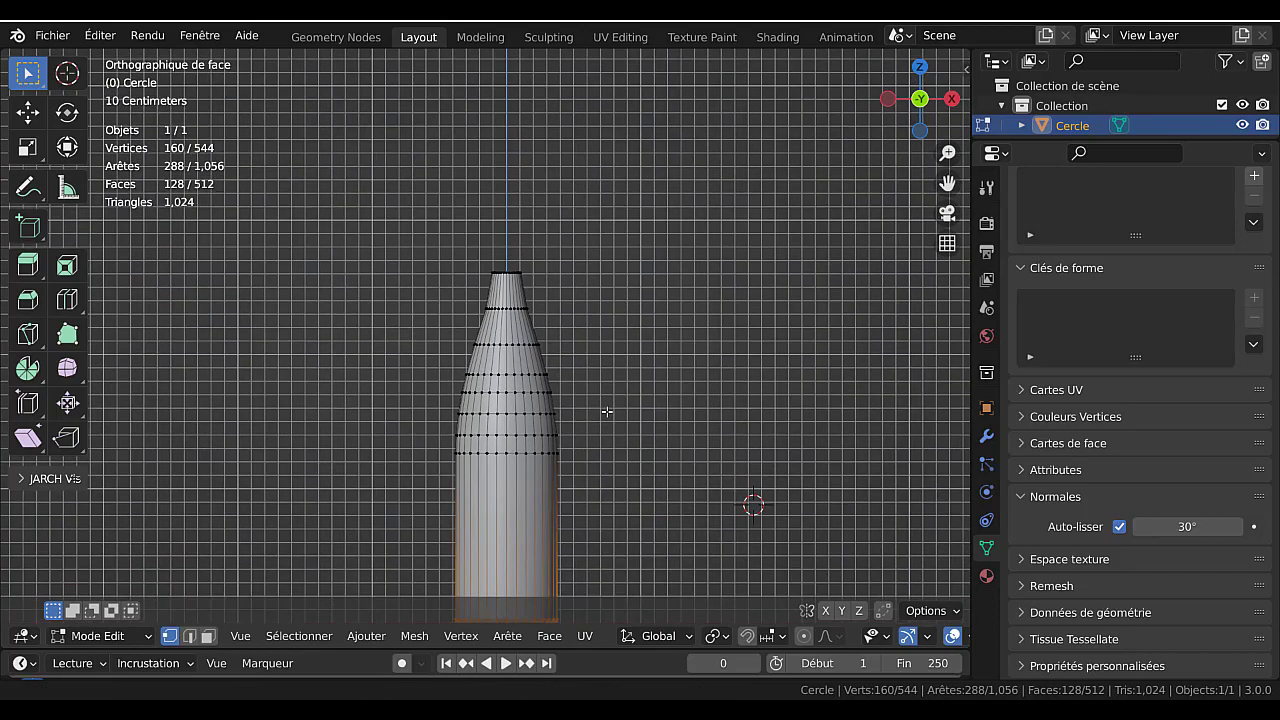
scroll(596, 410, "up", 4)
left_click(640, 403, "alt")
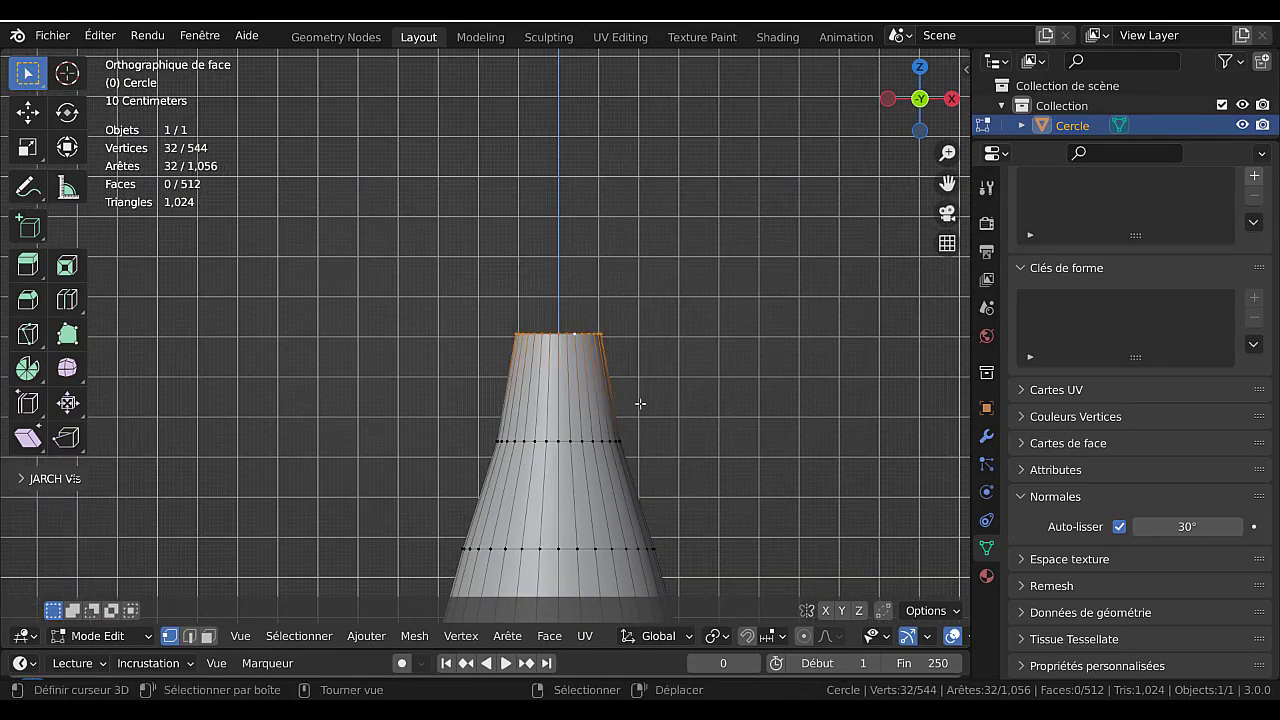
key("e")
key("s")
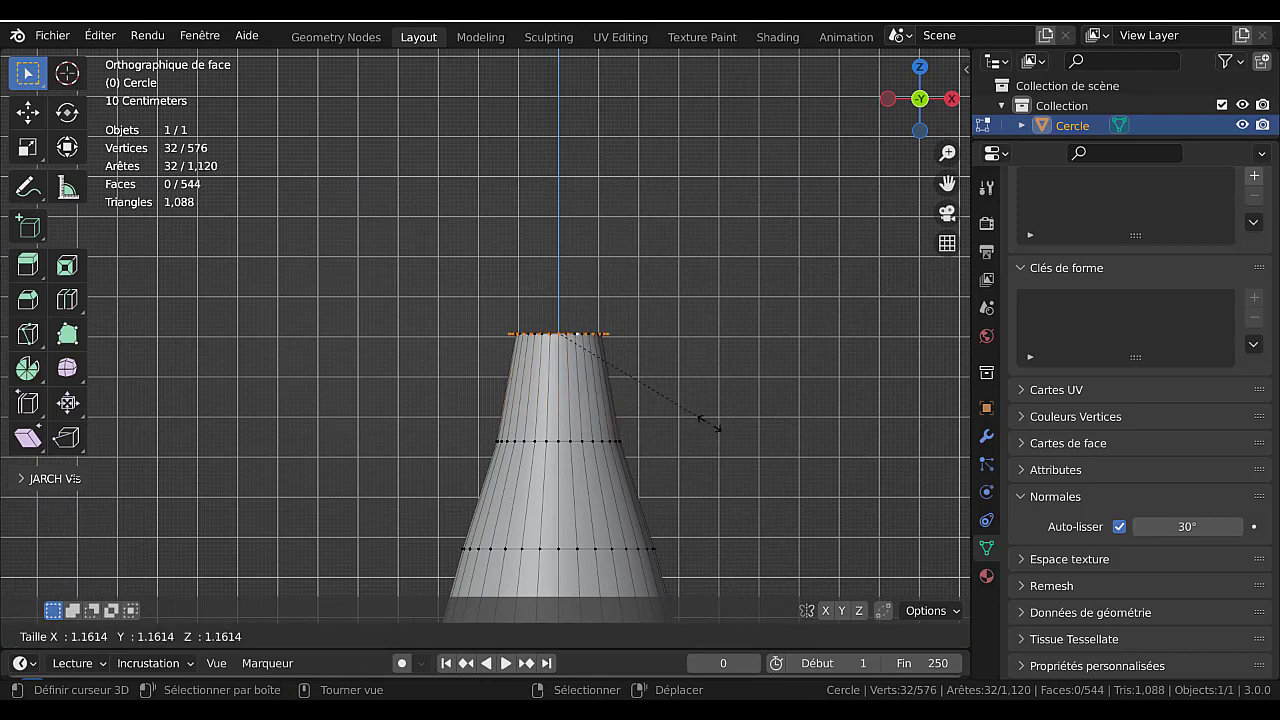
left_click(715, 427)
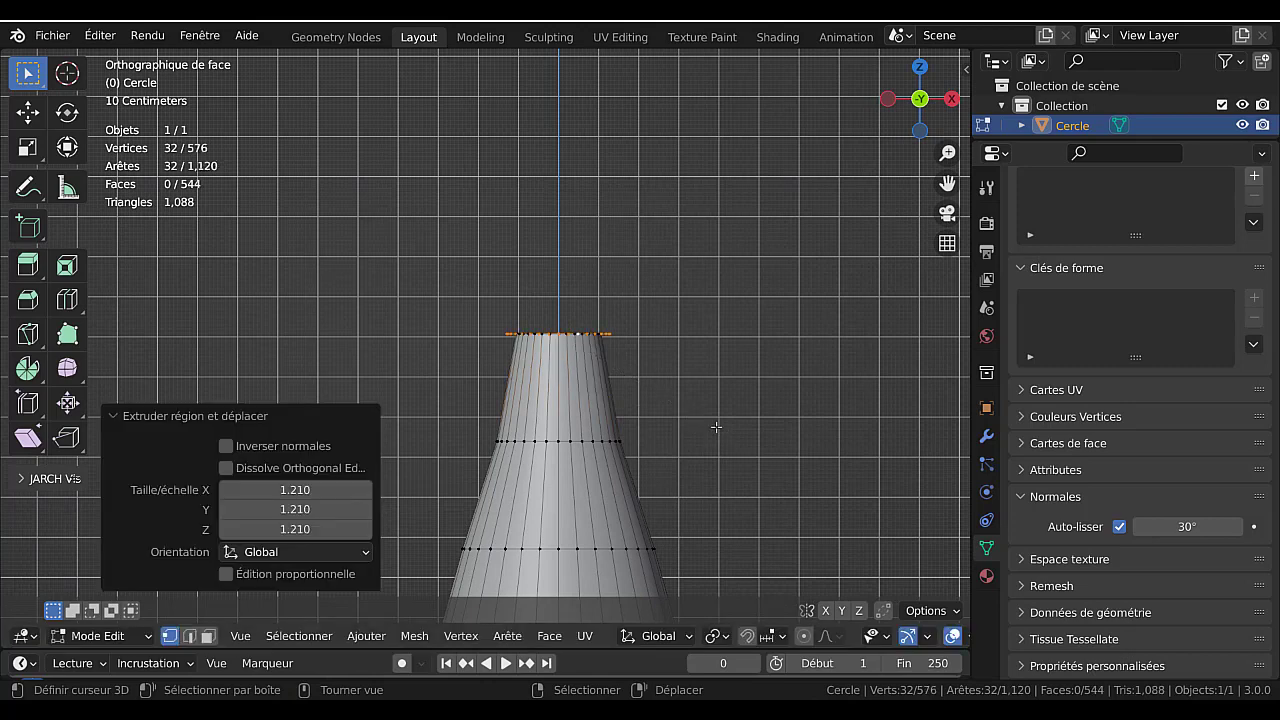
key("g")
key("z")
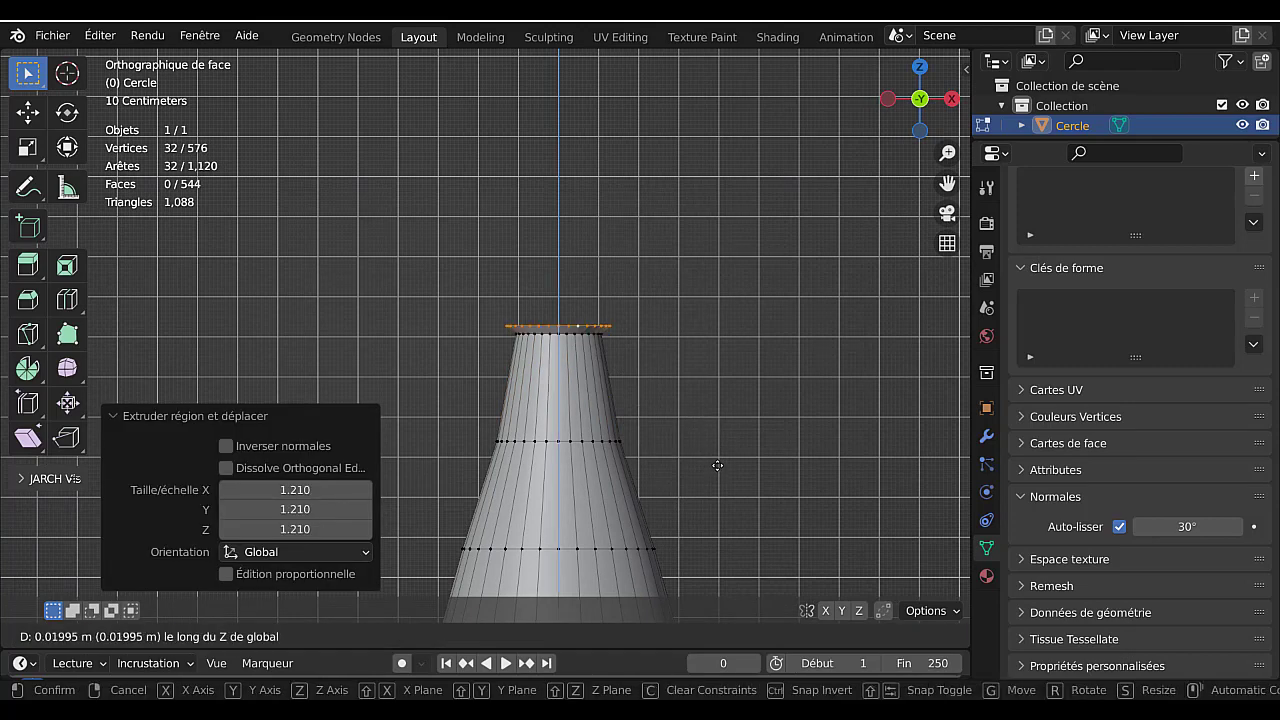
left_click(717, 465)
- Extrude the widened top ring about 0.074 m up along Z to form the lip's outer wall
middle_click_drag(714, 457, 719, 491)
key("e")
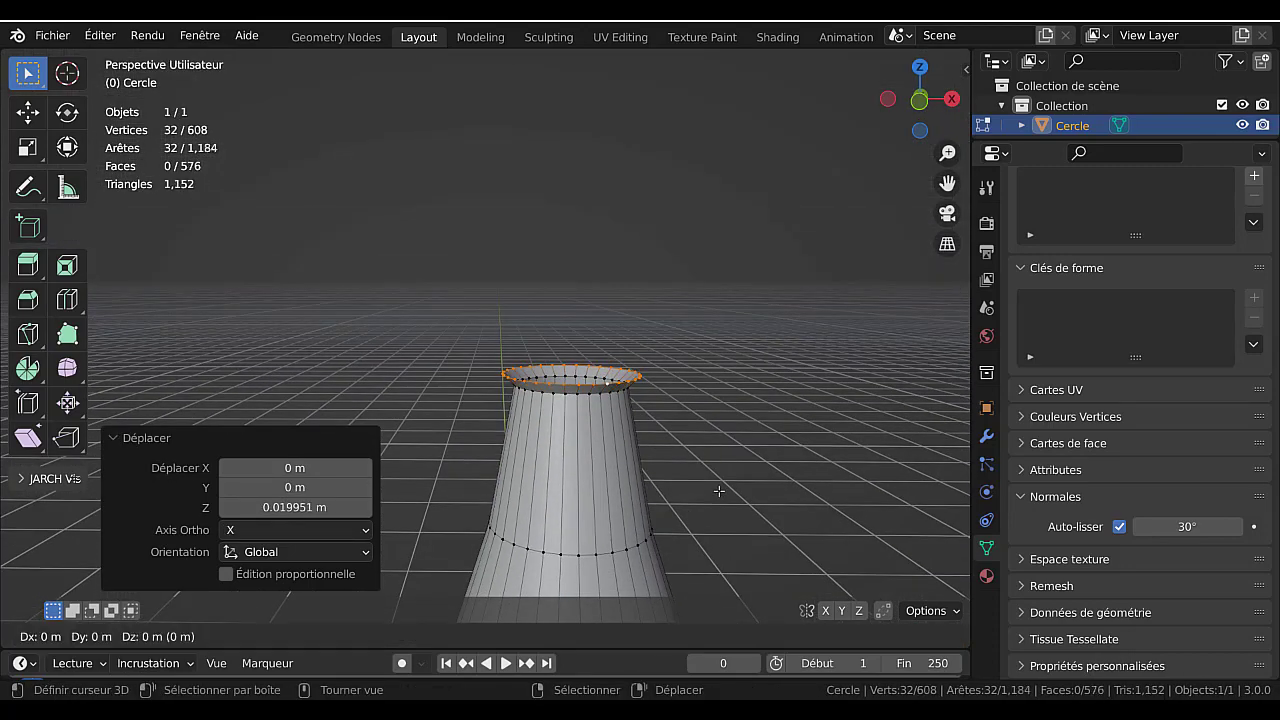
key("z")
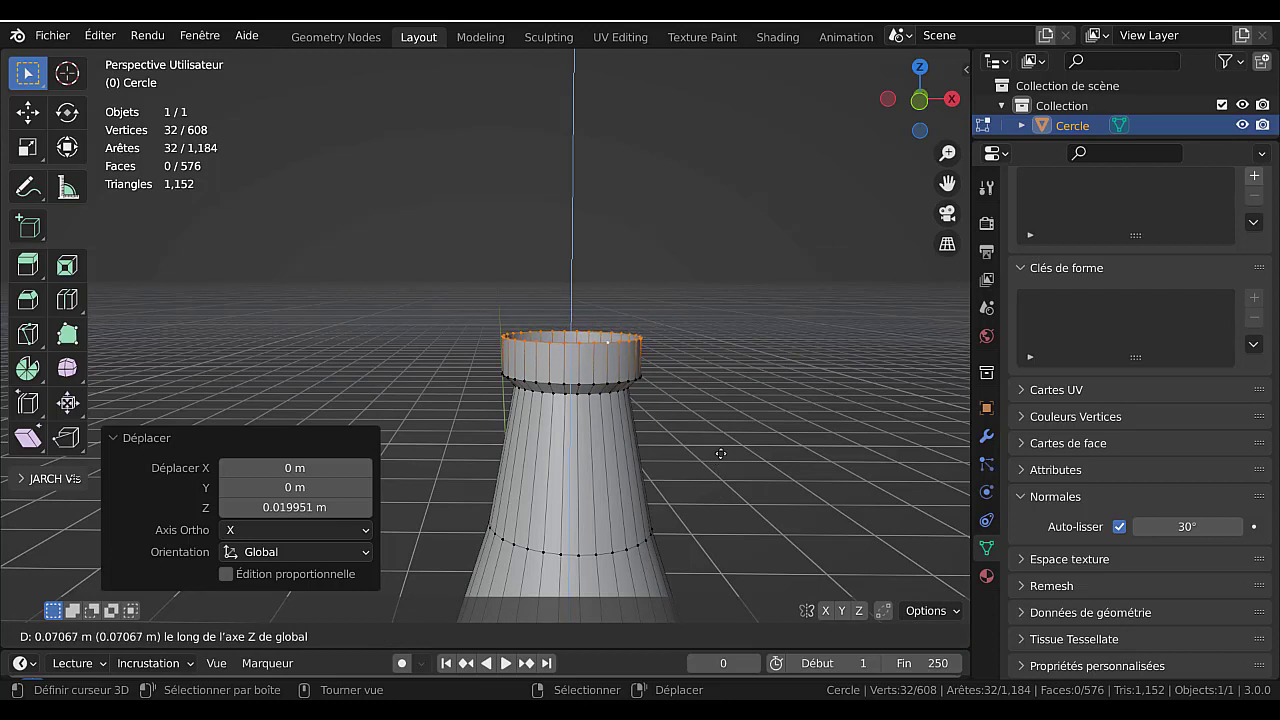
left_click(720, 452)
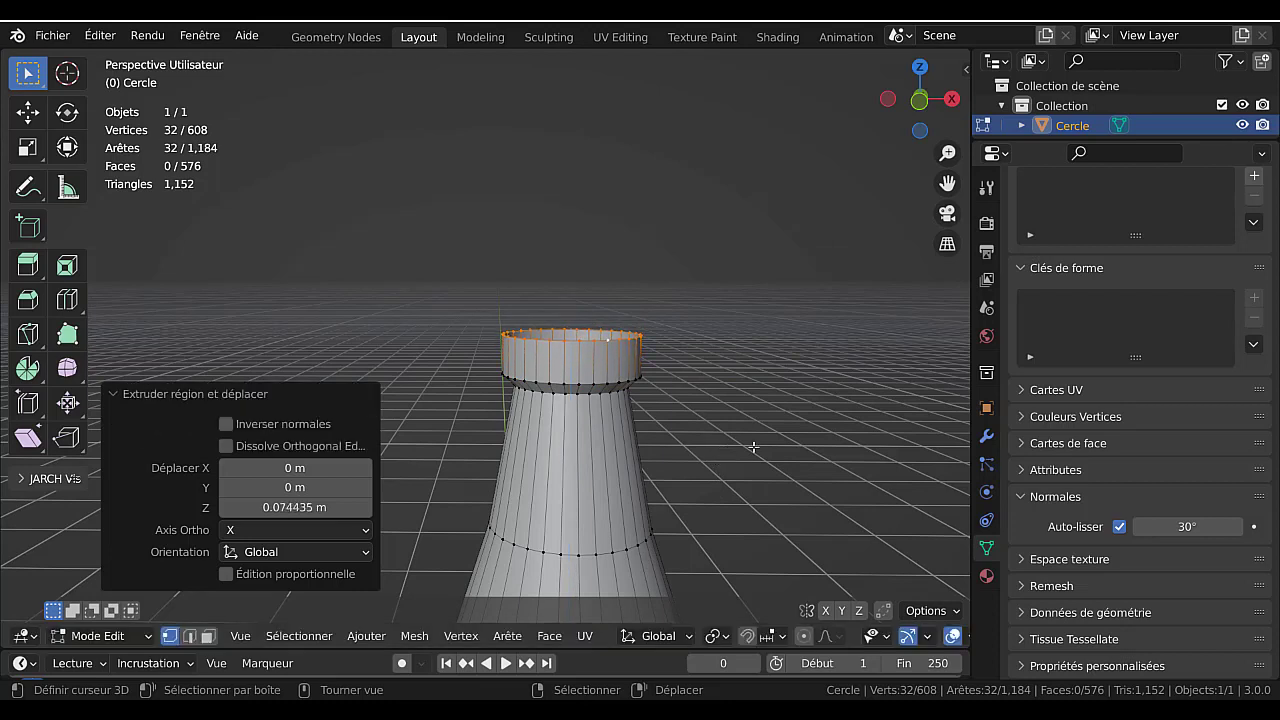
- Extrude the lip's upper ring inward, scaling it to about 0.757 to form the flat rim
middle_click_drag(783, 500, 782, 510)
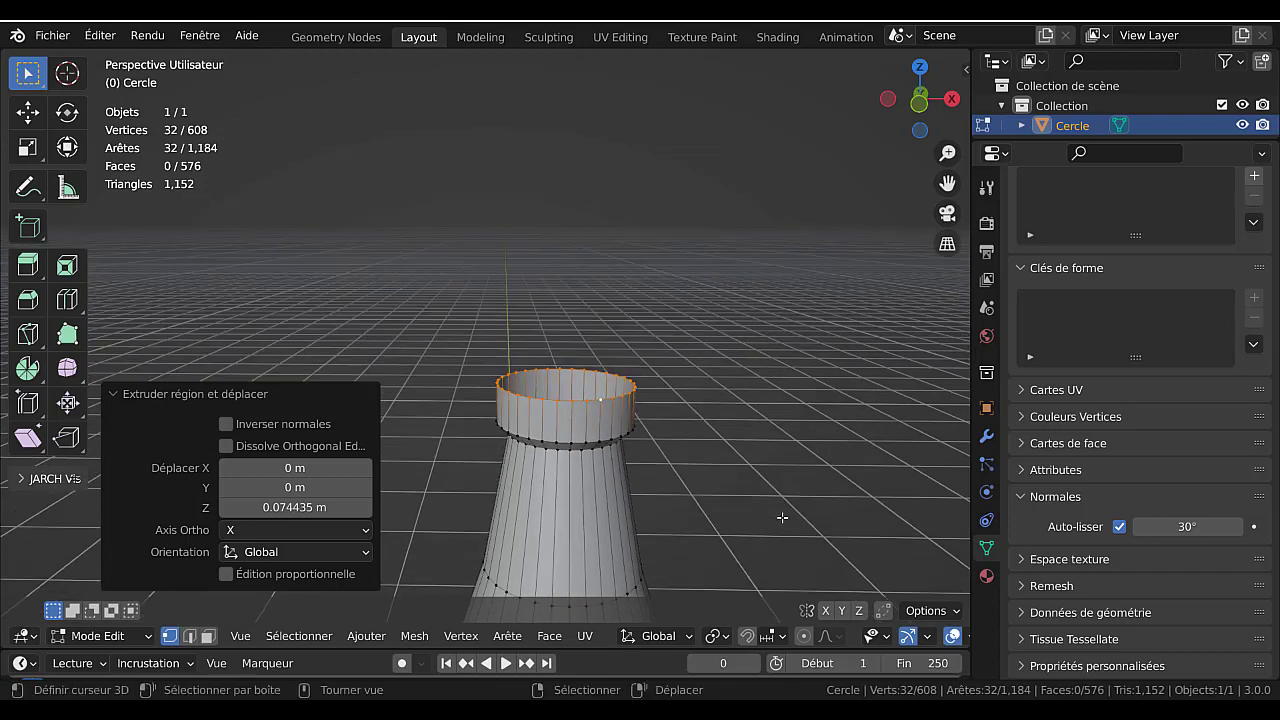
key("e")
key("s")
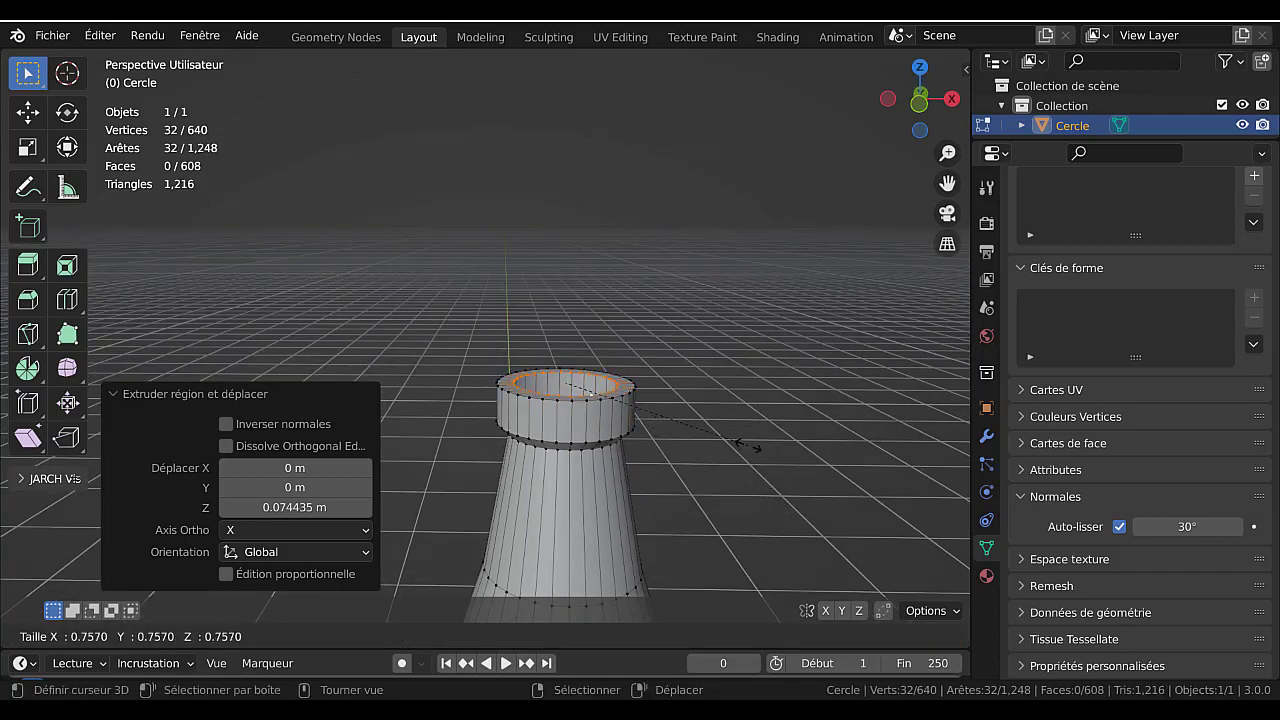
left_click(748, 445)
- Extrude the inner rim ring down along Z into the neck and inspect the opening in Object Mode
key("e")
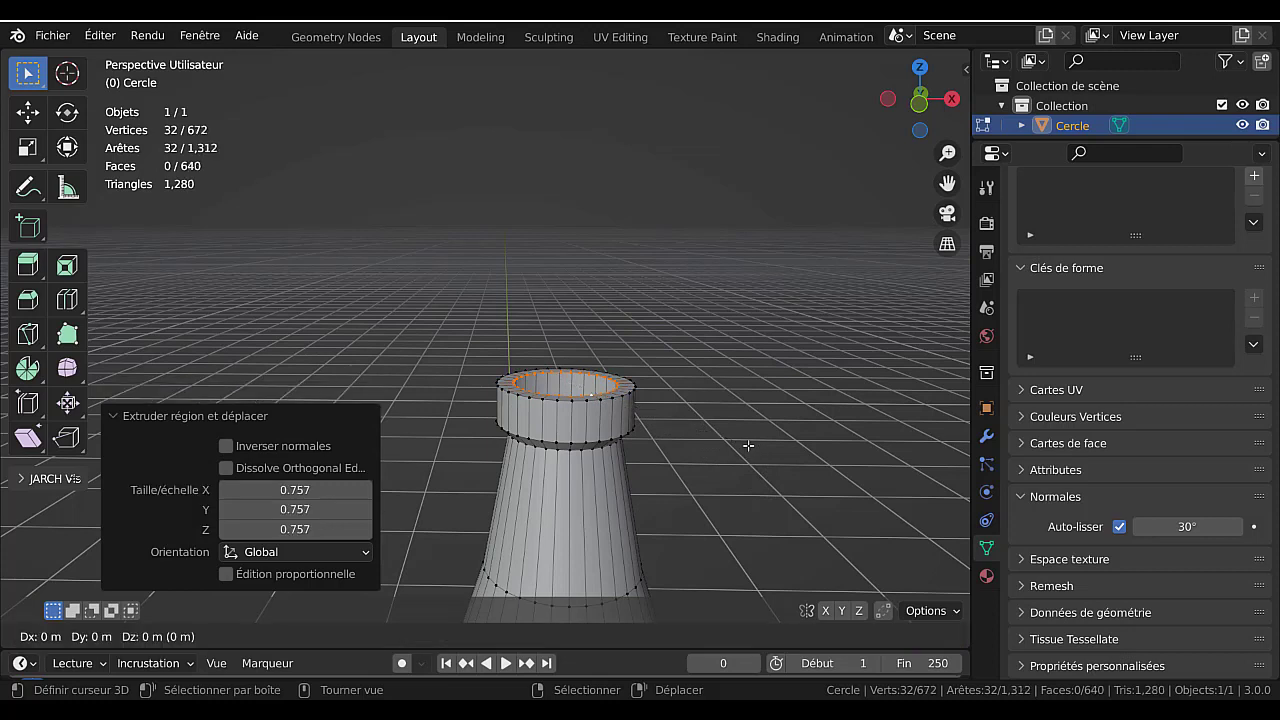
key("z")
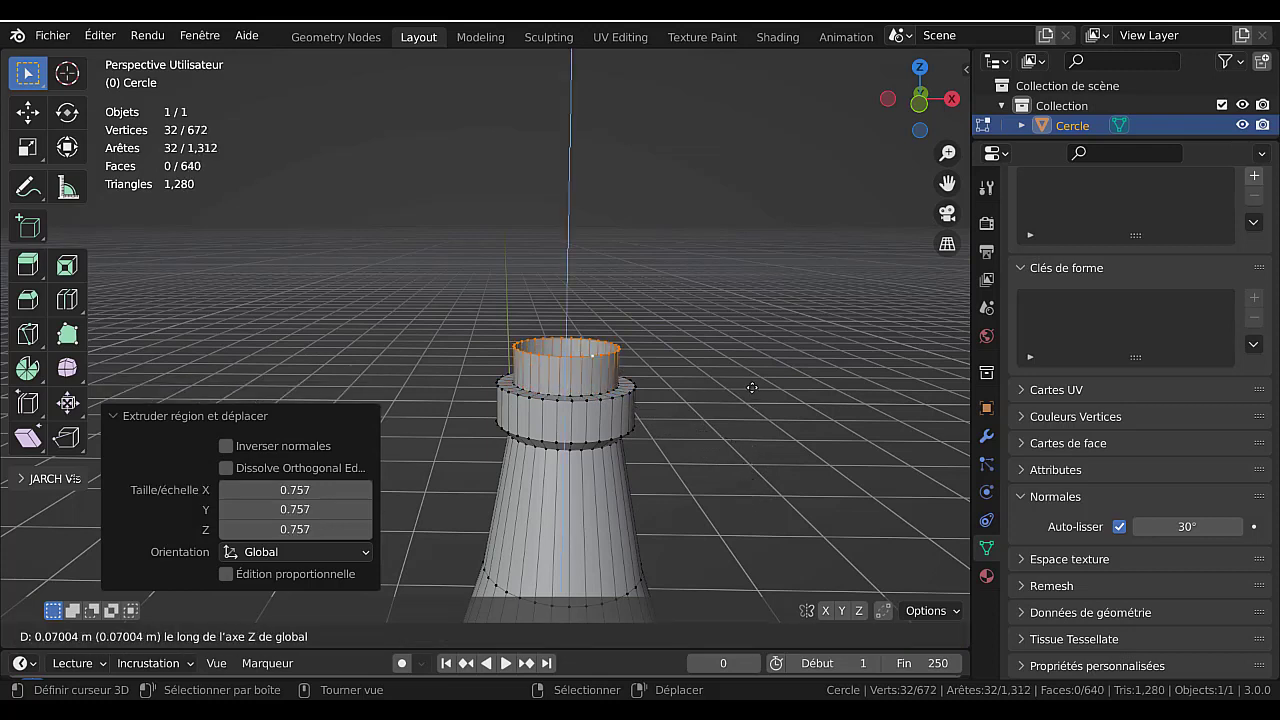
left_click(747, 494)
key("Tab")
scroll(497, 416, "down", 4)
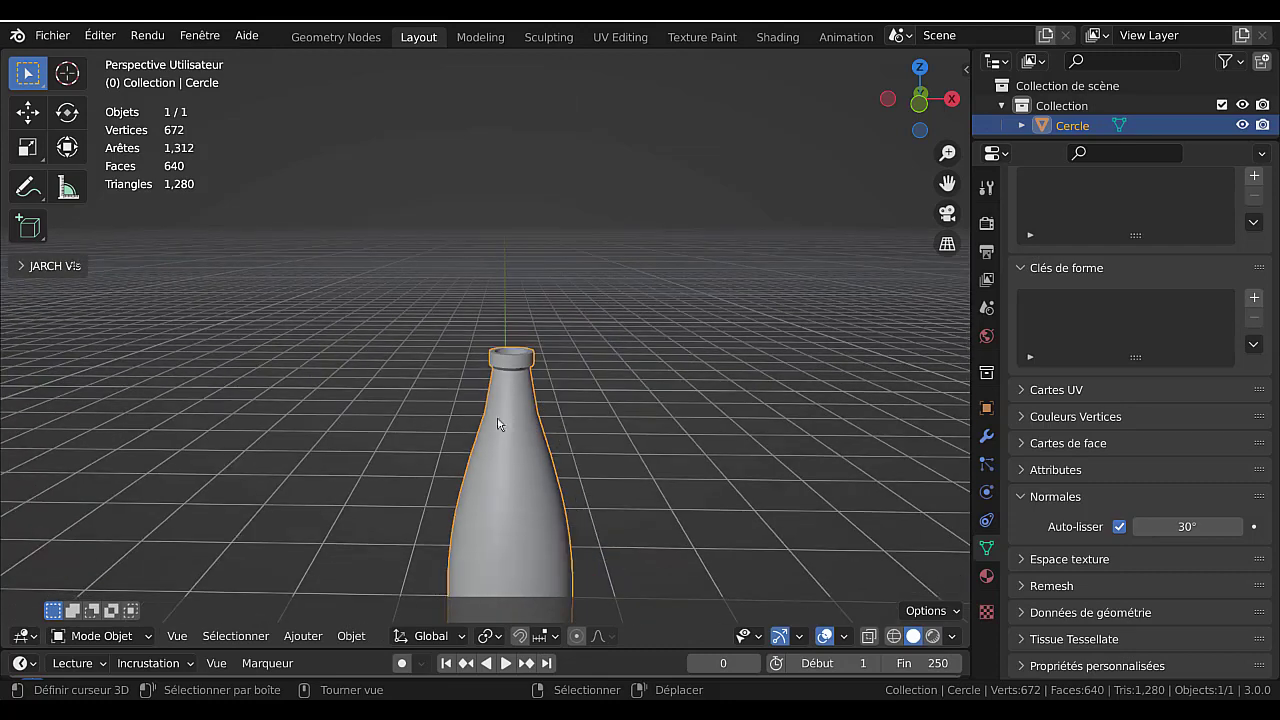
middle_click_drag(523, 424, 571, 400)
key("Tab")
key("Tab")
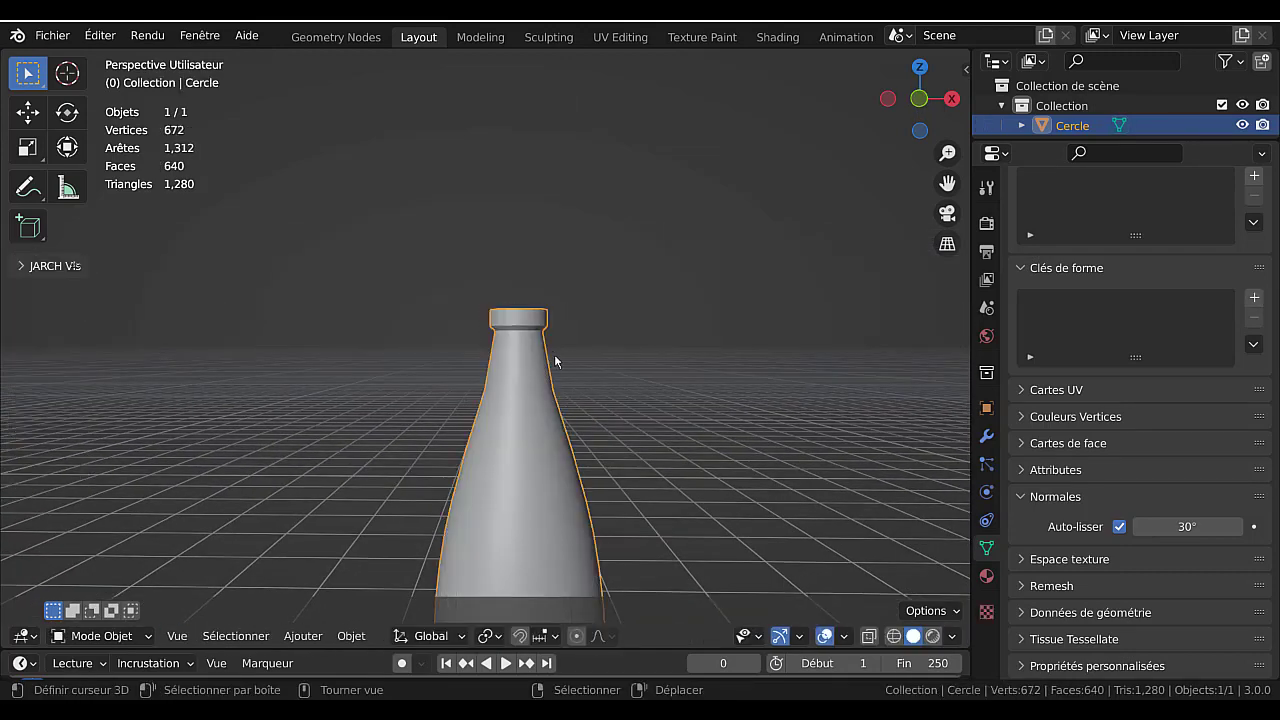
- Bevel the first ring below the lip with 4 segments and a width of about 0.134 m to smooth the neck
key("KP_1")
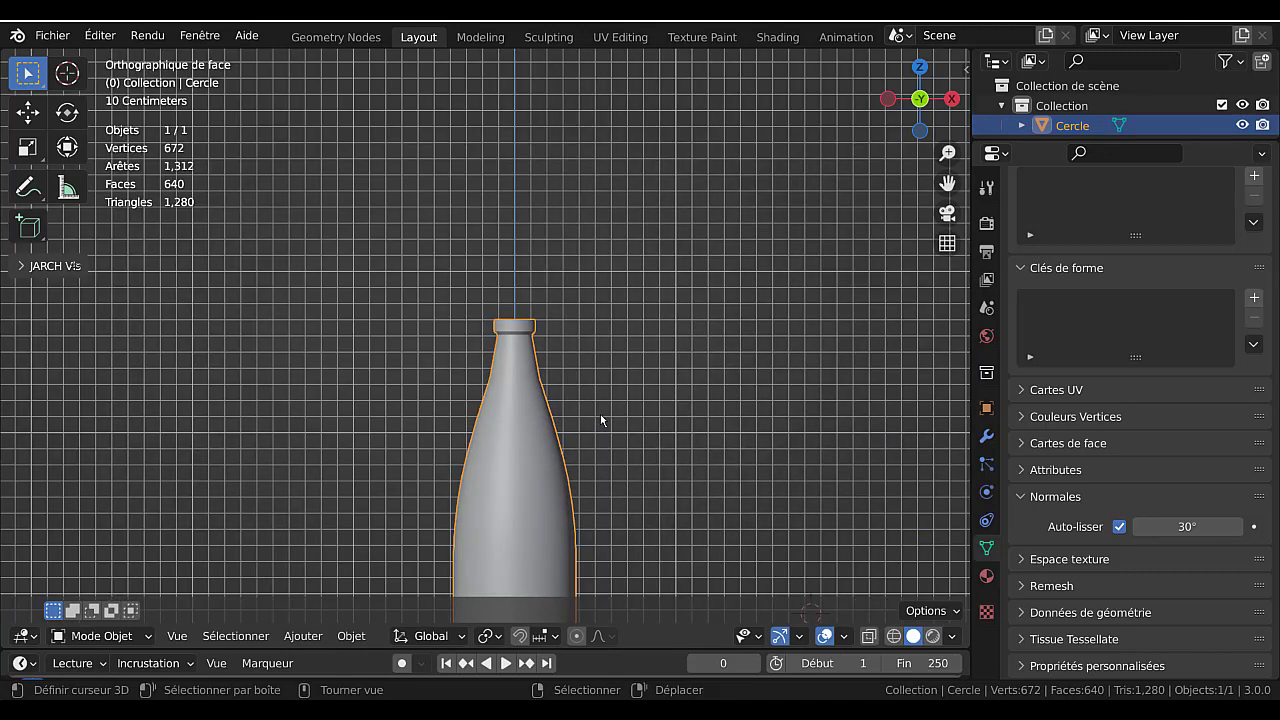
scroll(605, 423, "up", 2)
key("Tab")
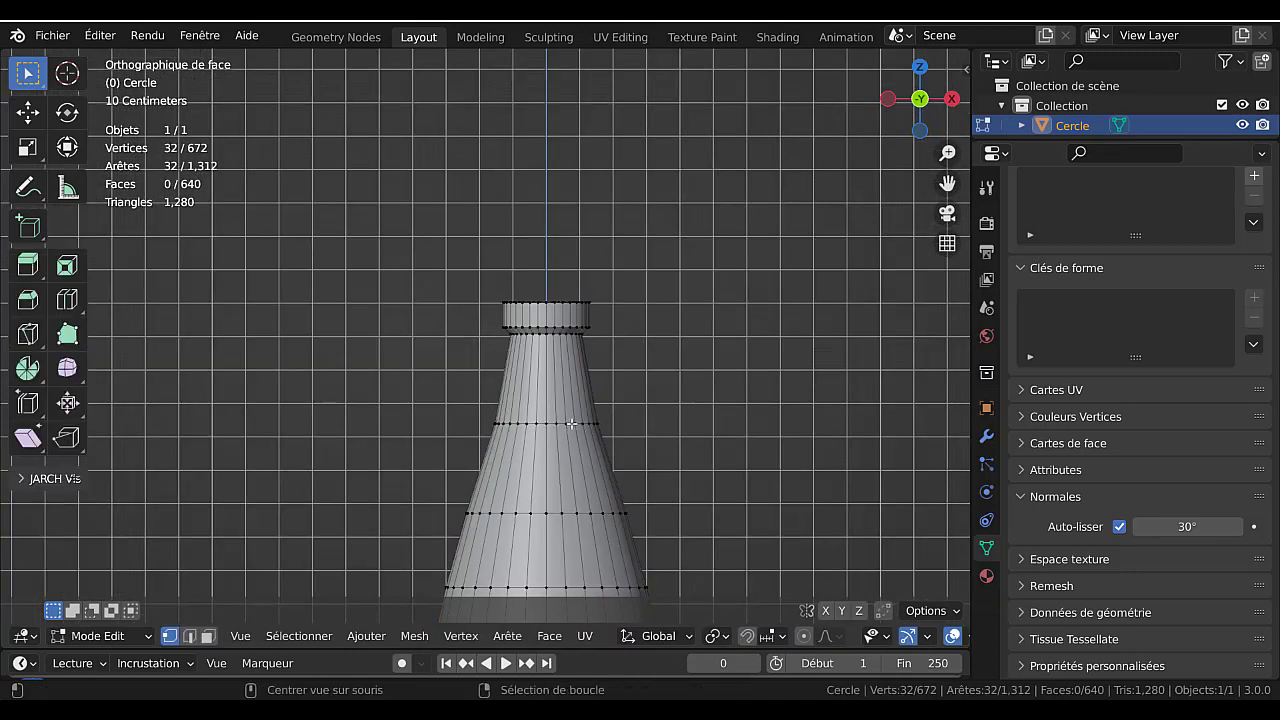
left_click(569, 425, "alt")
scroll(705, 450, "down", 2)
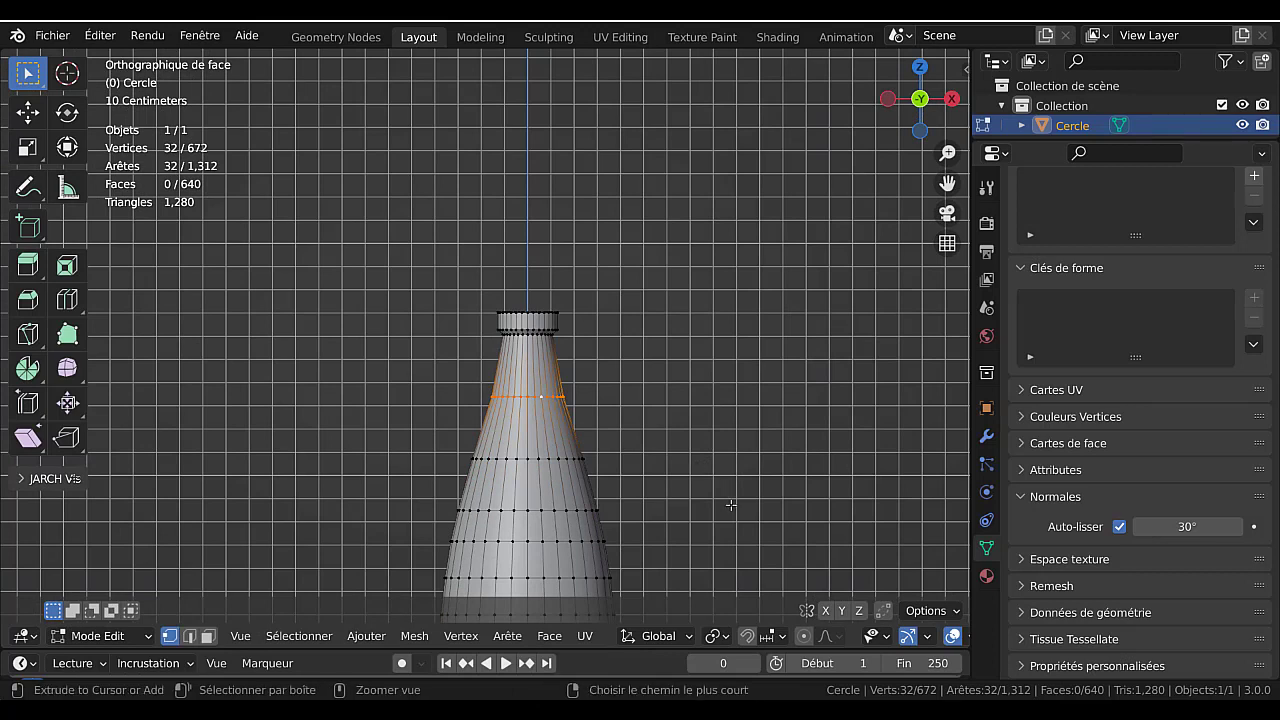
key("ctrl+b")
scroll(736, 512, "up", 3)
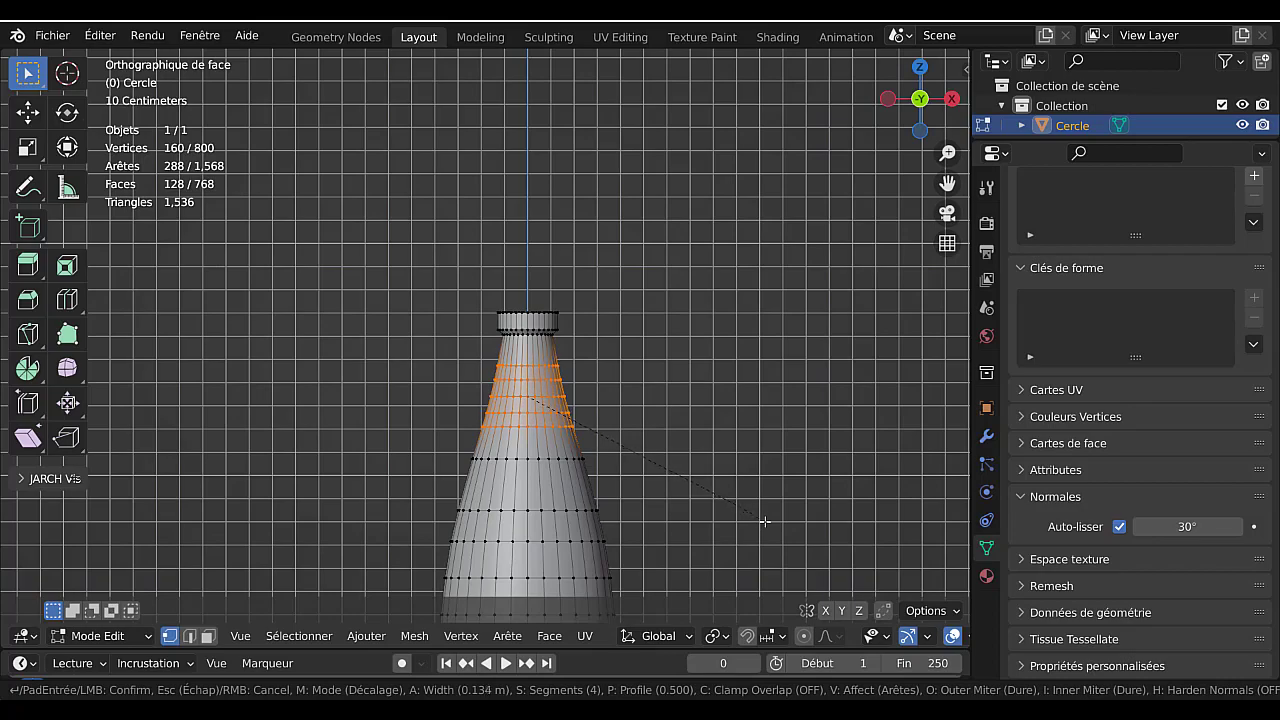
left_click(763, 521)
key("Tab")
scroll(764, 521, "down", 5)
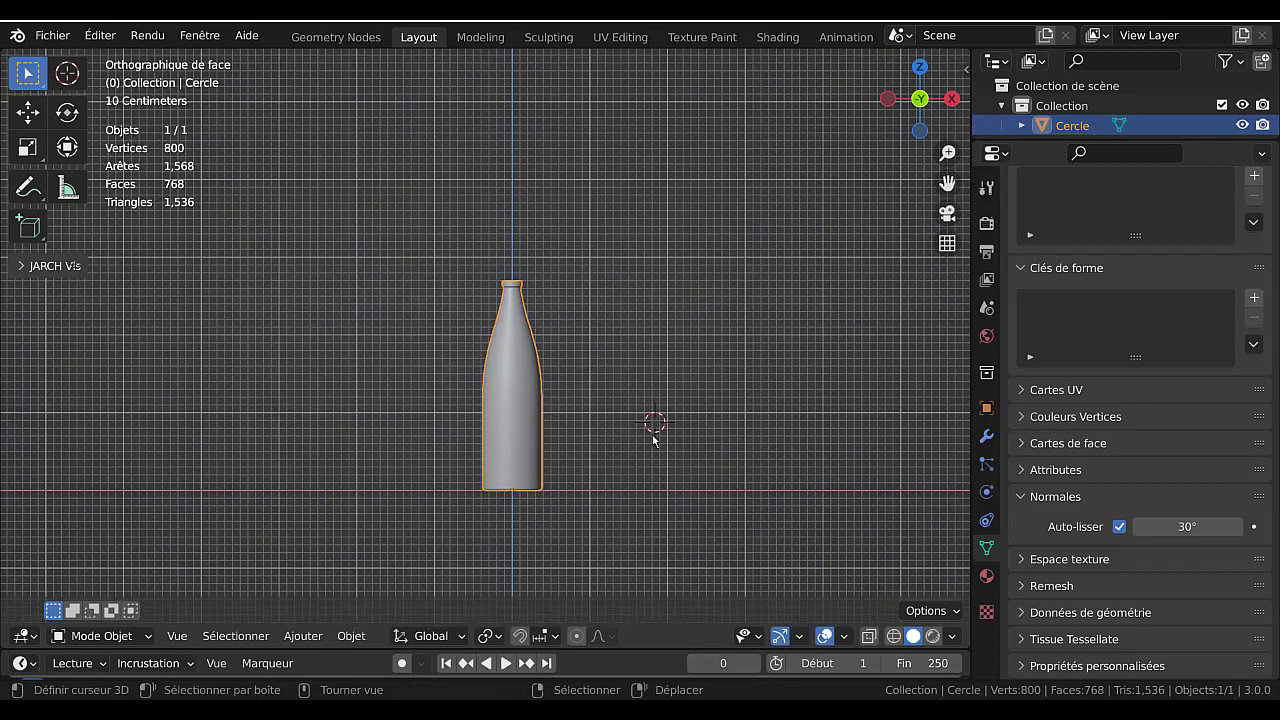
- With X-ray enabled, select all the vertices of the bottle's base and move them up about 0.8 m along Z
middle_click_drag(653, 440, 593, 444)
key("KP_1")
key("Tab")
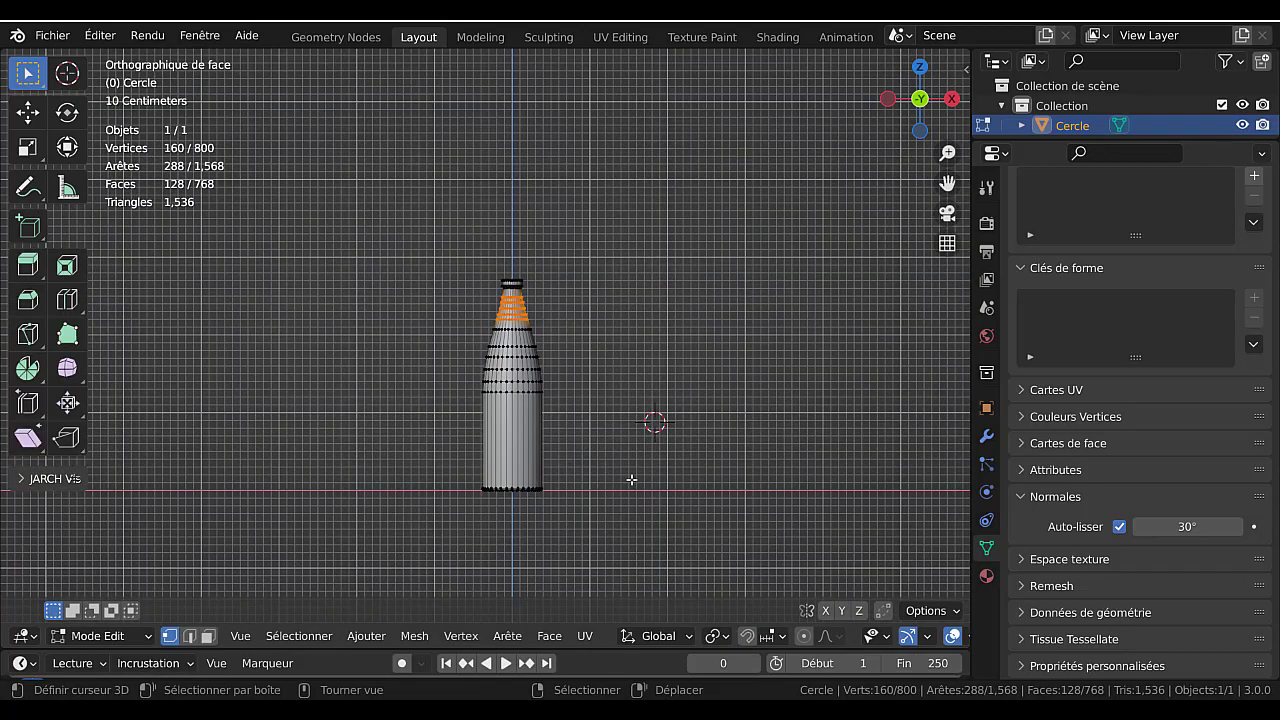
key("a")
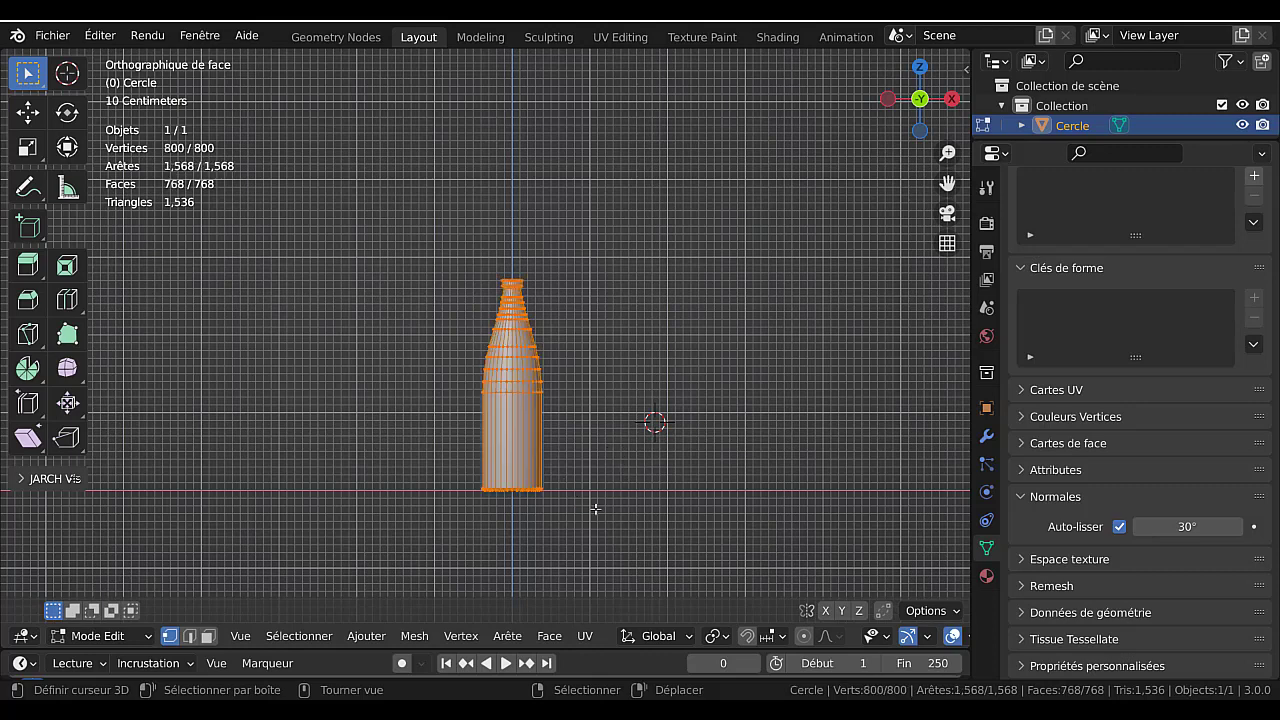
key("alt+z")
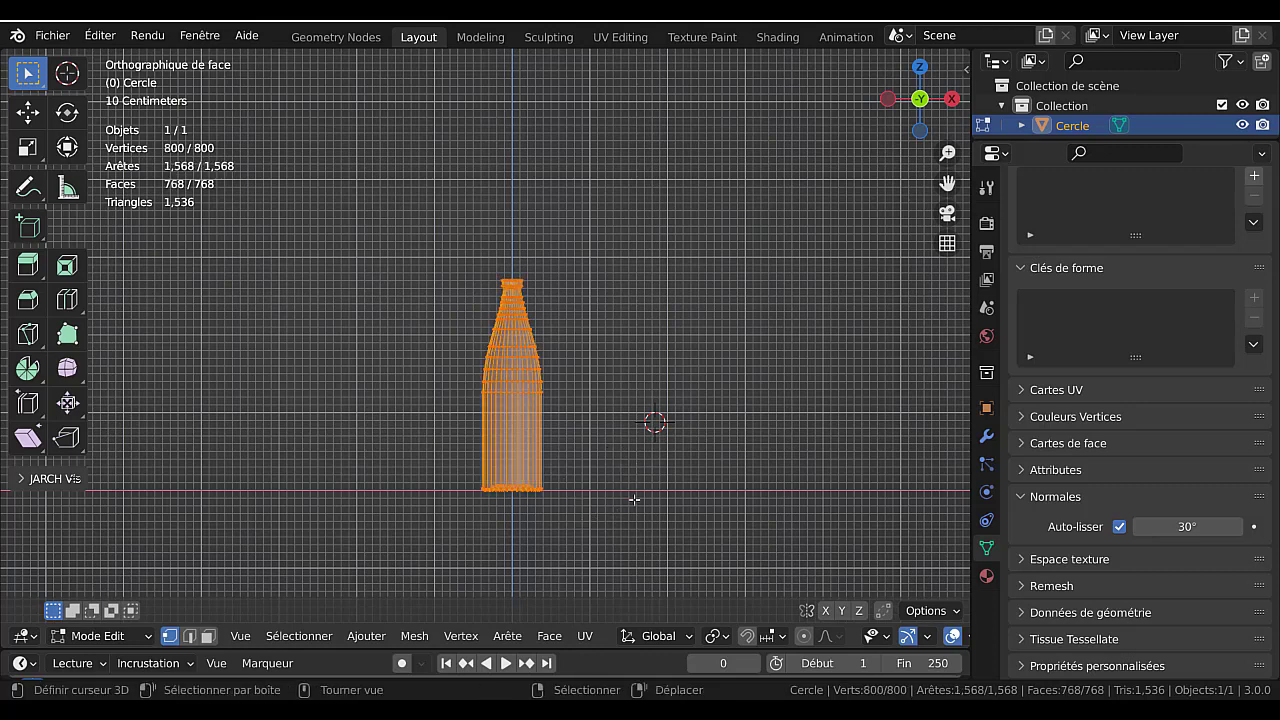
key("alt+a")
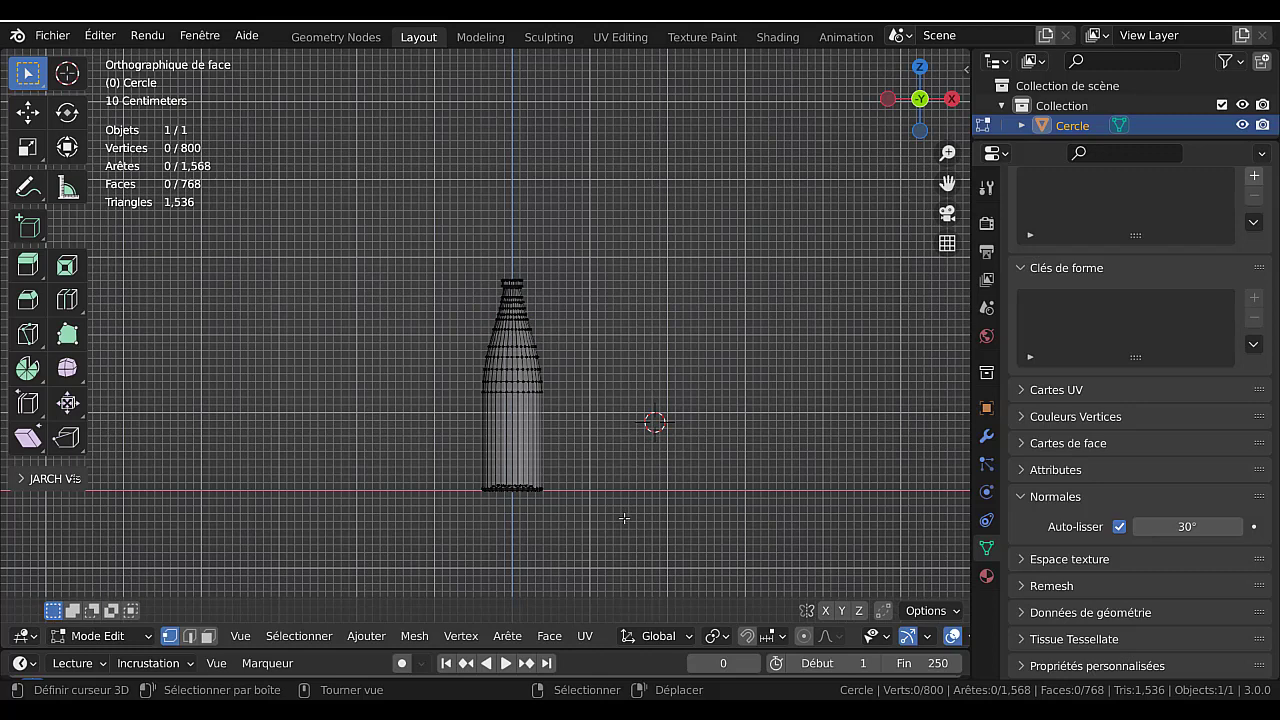
key("b")
left_click_drag(457, 471, 616, 525)
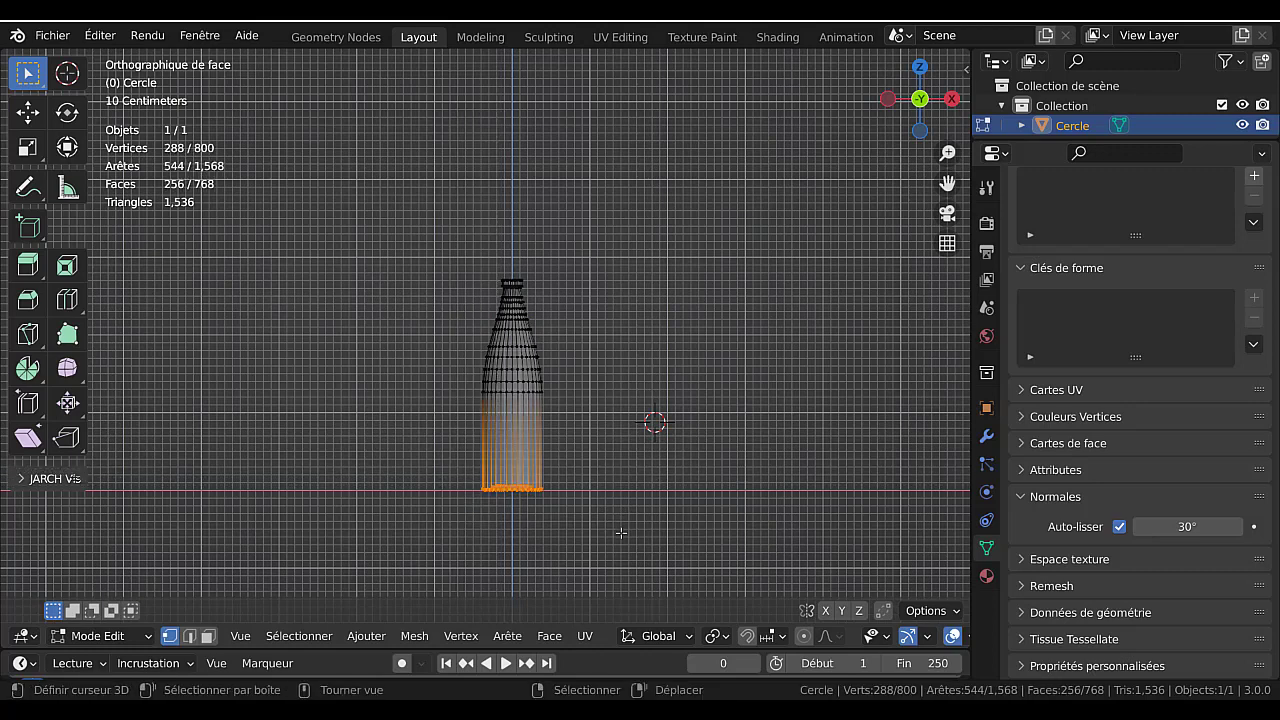
key("g")
key("z")
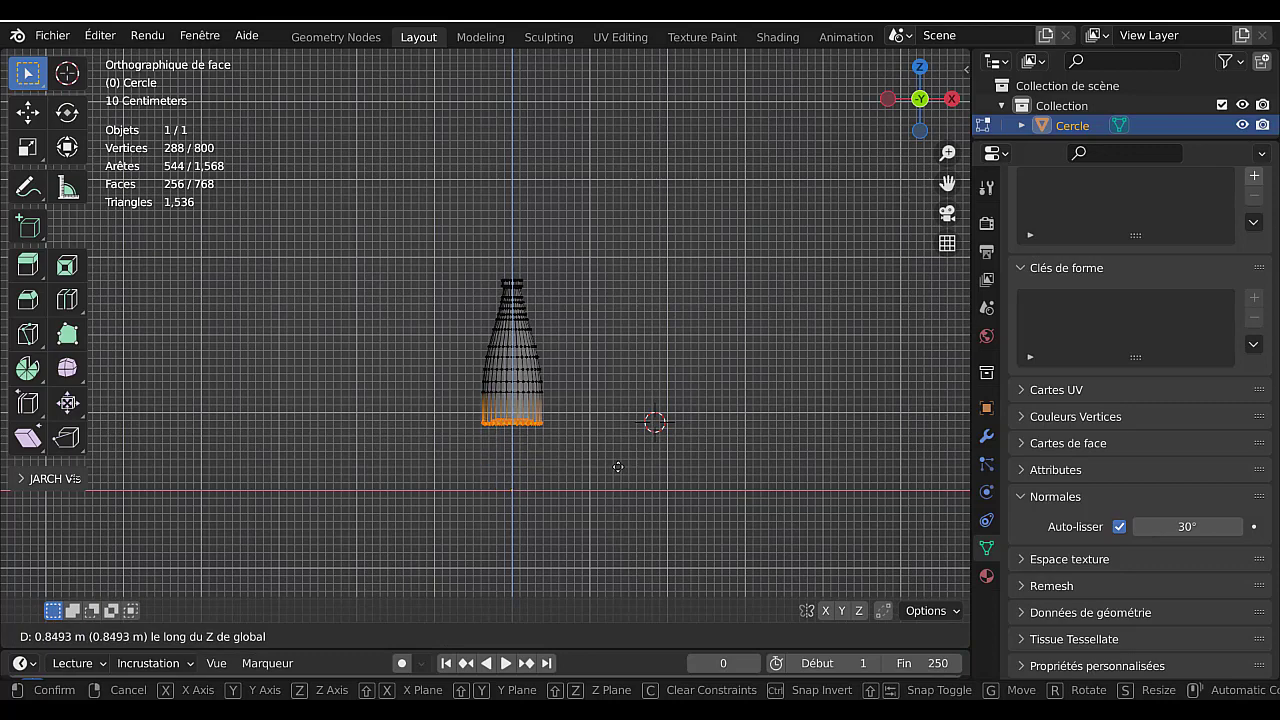
left_click(617, 472)
- Scale the entire bottle mesh along Z by about 1.762 and return to Object Mode
scroll(617, 480, "up", 2)
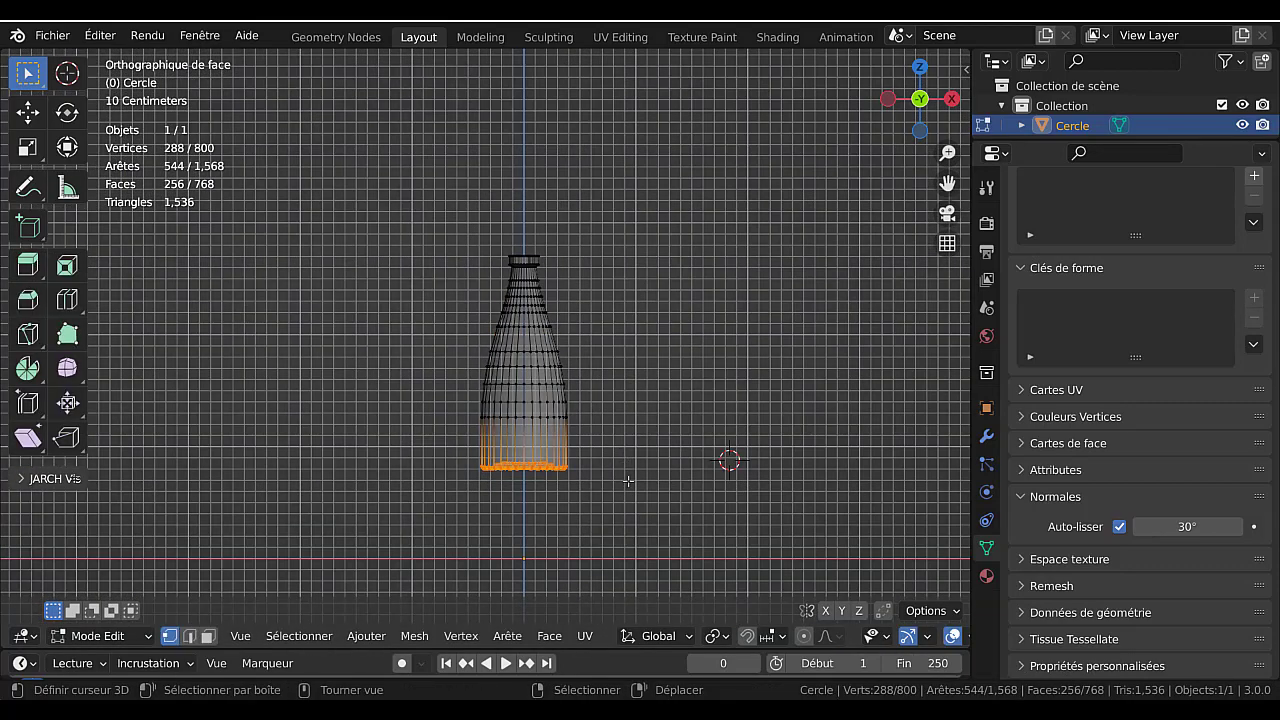
scroll(629, 481, "down", 2)
key("a")
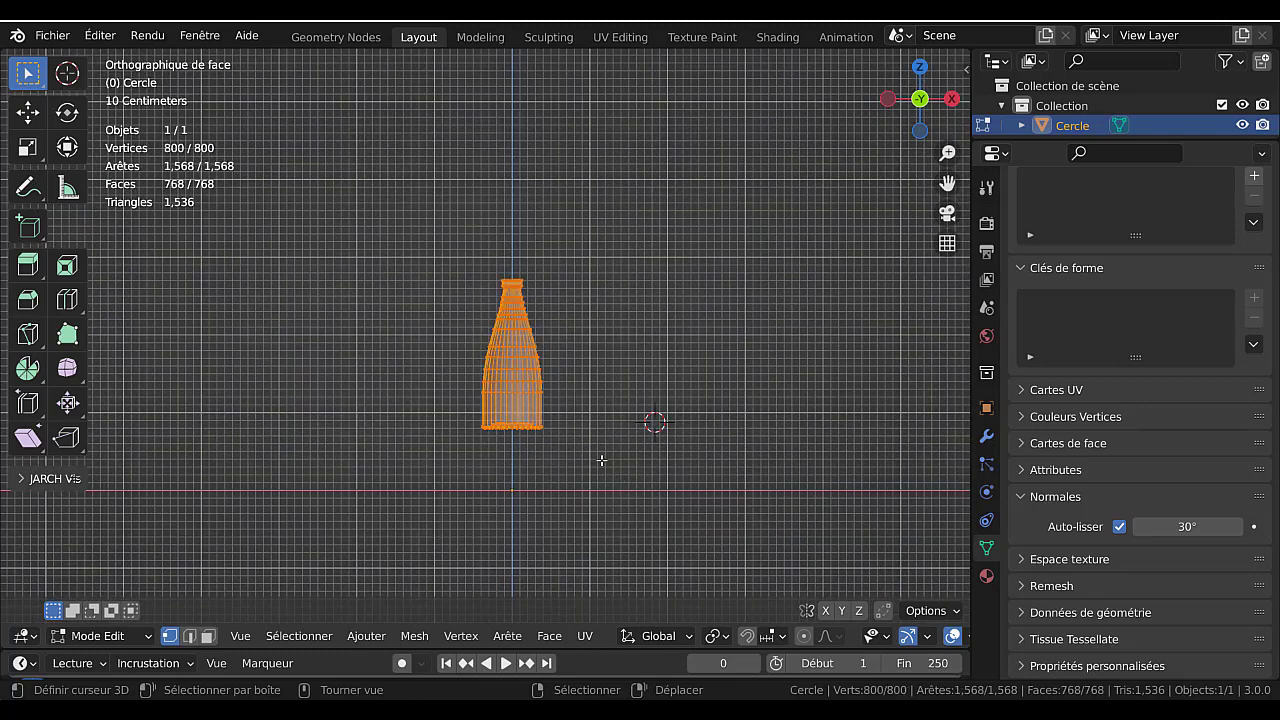
key("s")
key("z")
left_click(632, 563)
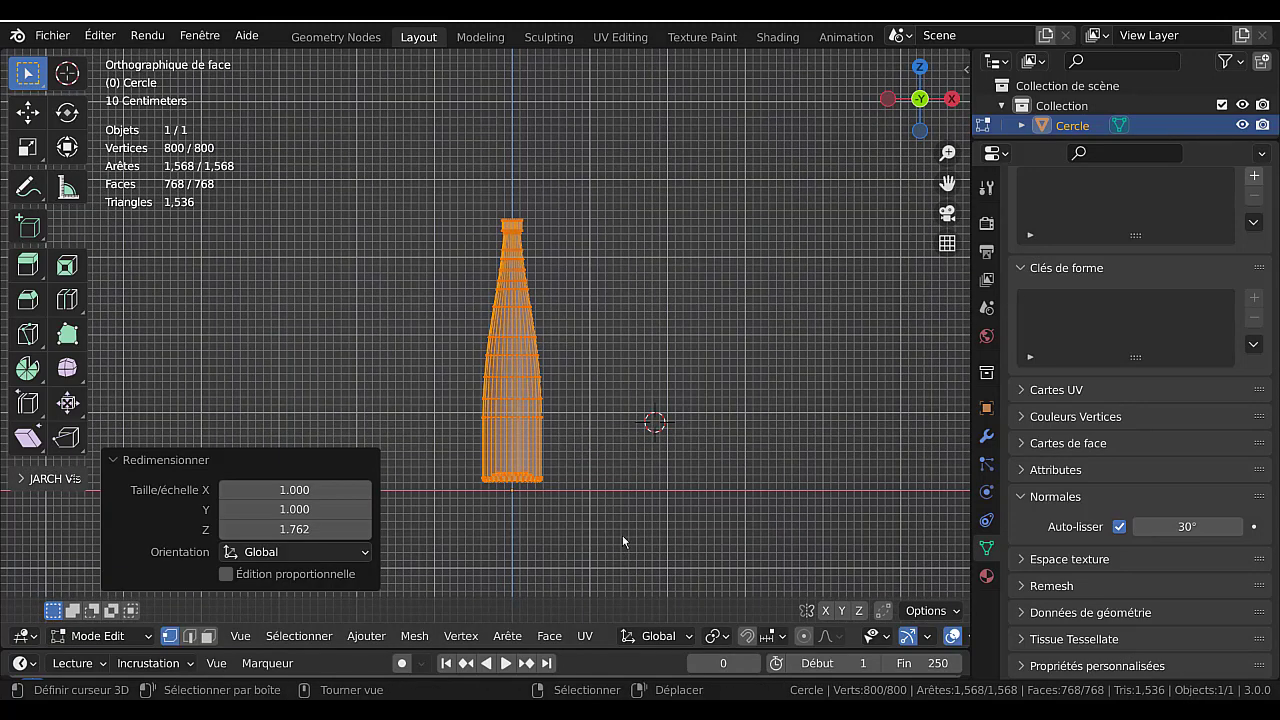
key("Tab")
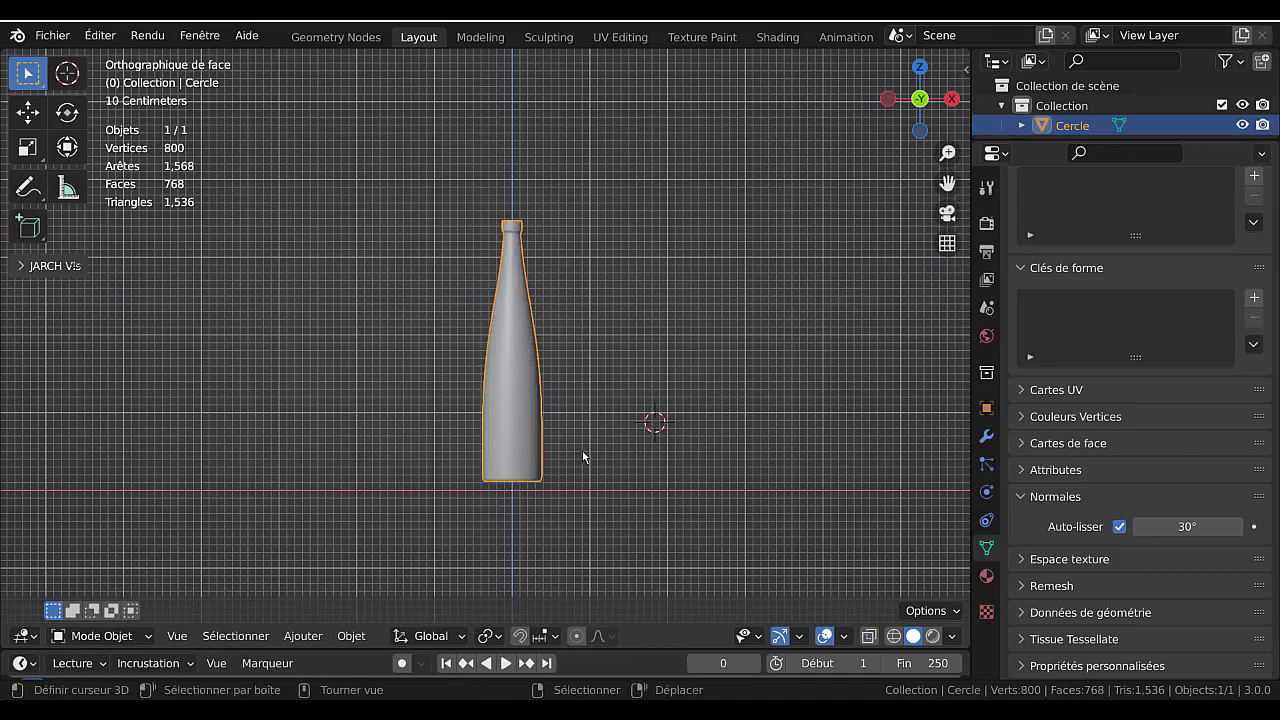
- Bevel the outer top edge ring of the lip with 4 segments and a width of about 0.024 m, and inspect the bottle in Object Mode
middle_click_drag(577, 457, 537, 509)
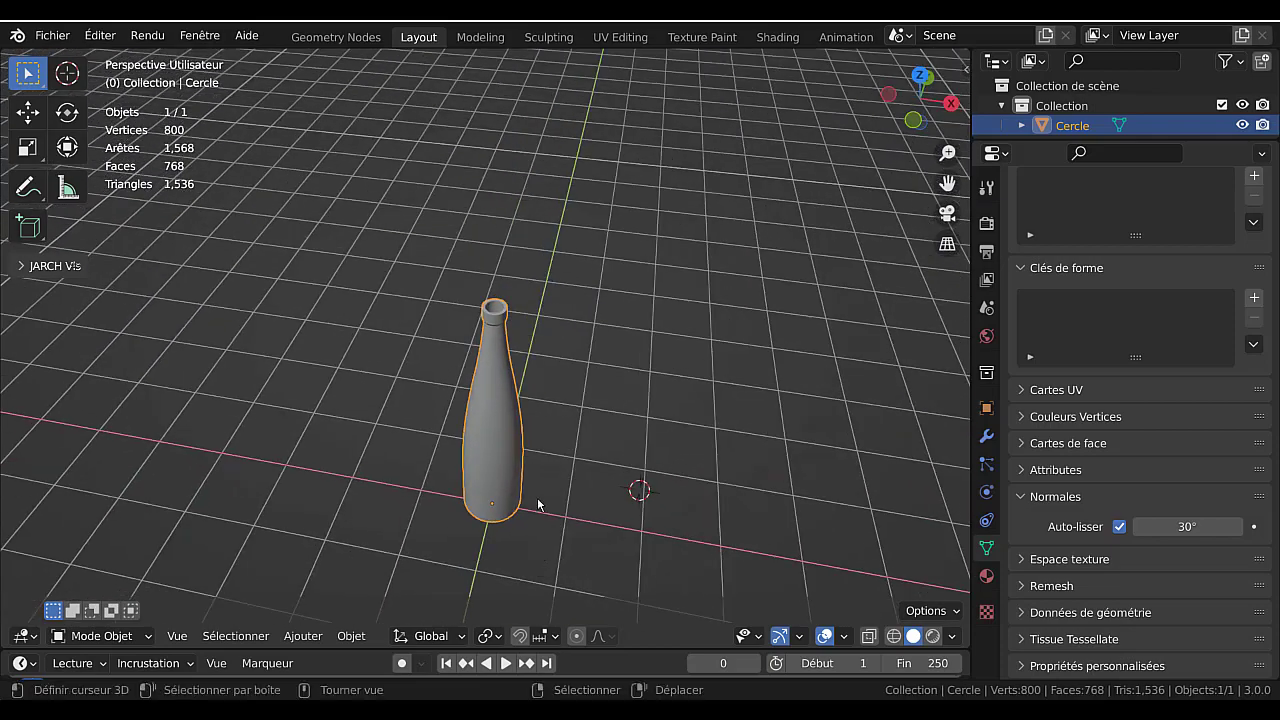
scroll(531, 474, "up", 2)
scroll(512, 355, "up", 2)
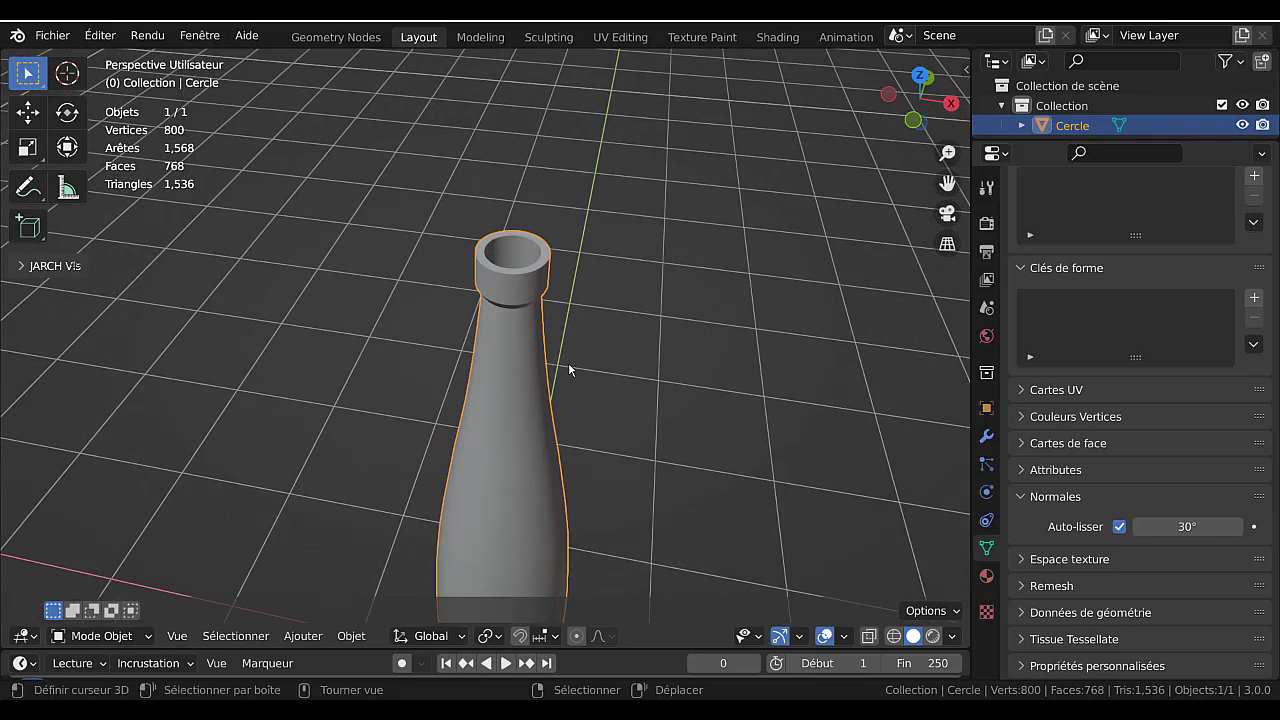
middle_click_drag(571, 367, 562, 404)
key("Tab")
scroll(562, 402, "up", 3)
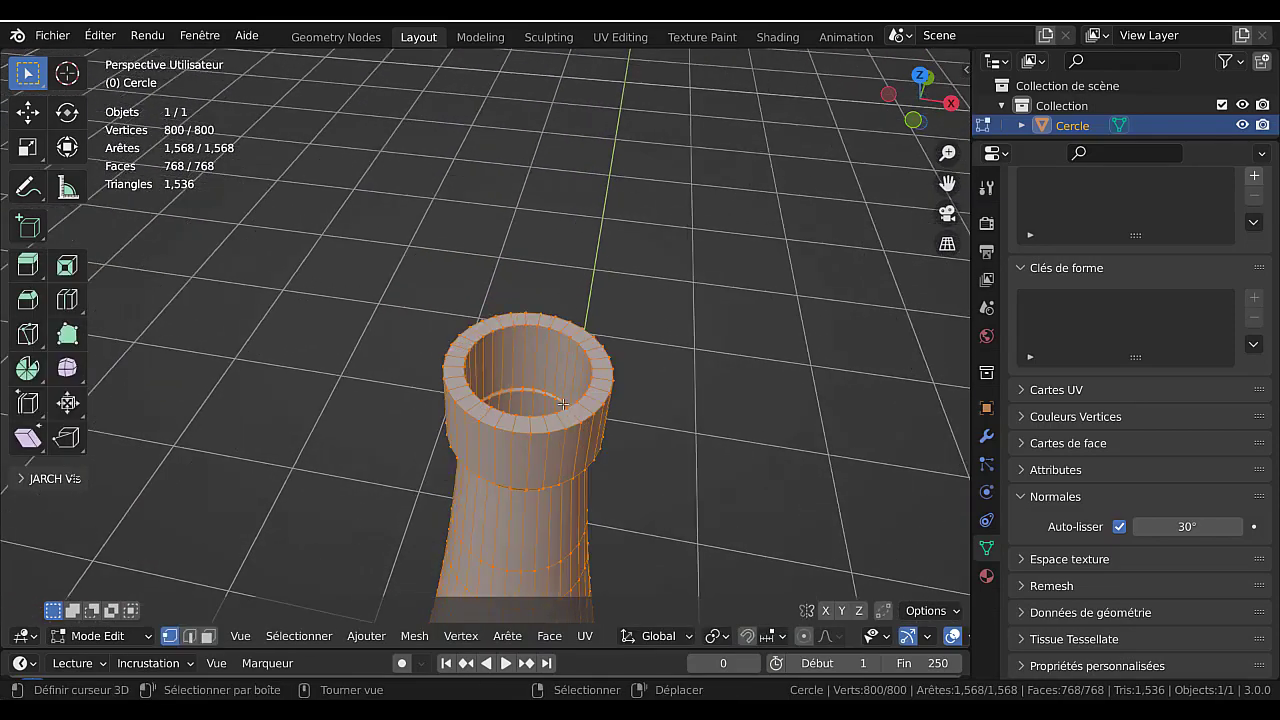
left_click(582, 420, "alt")
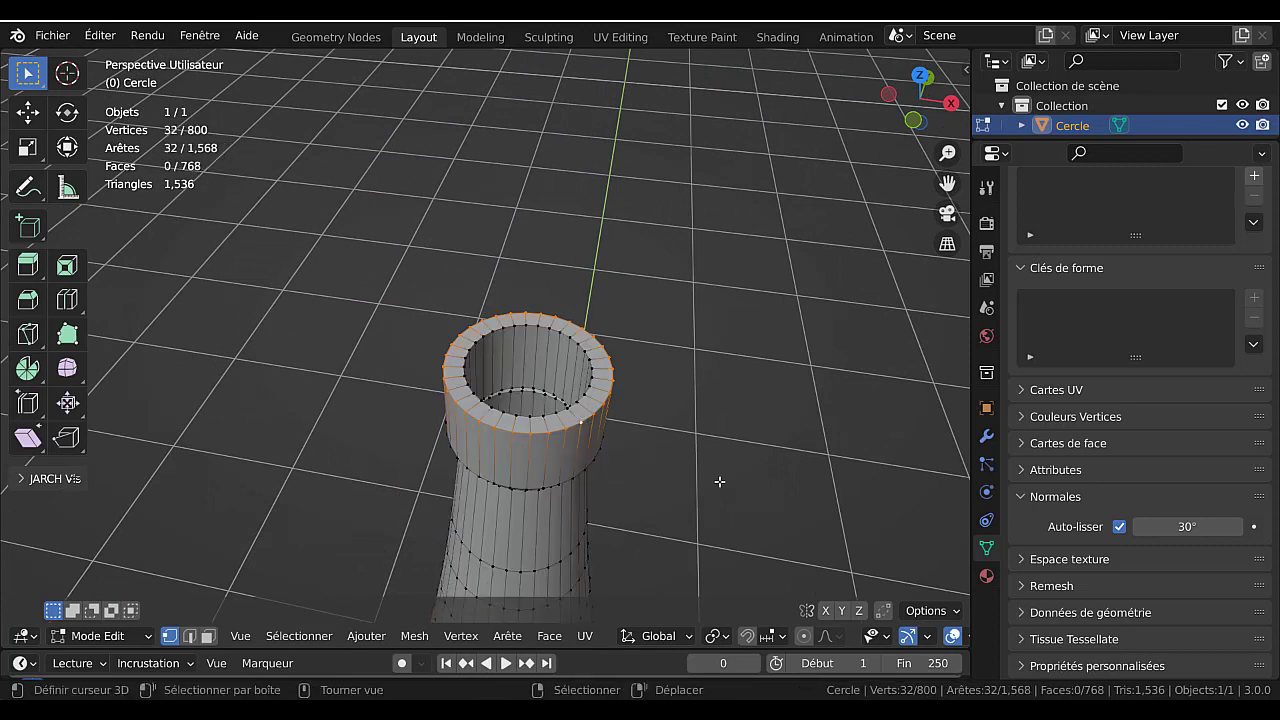
key("ctrl+b")
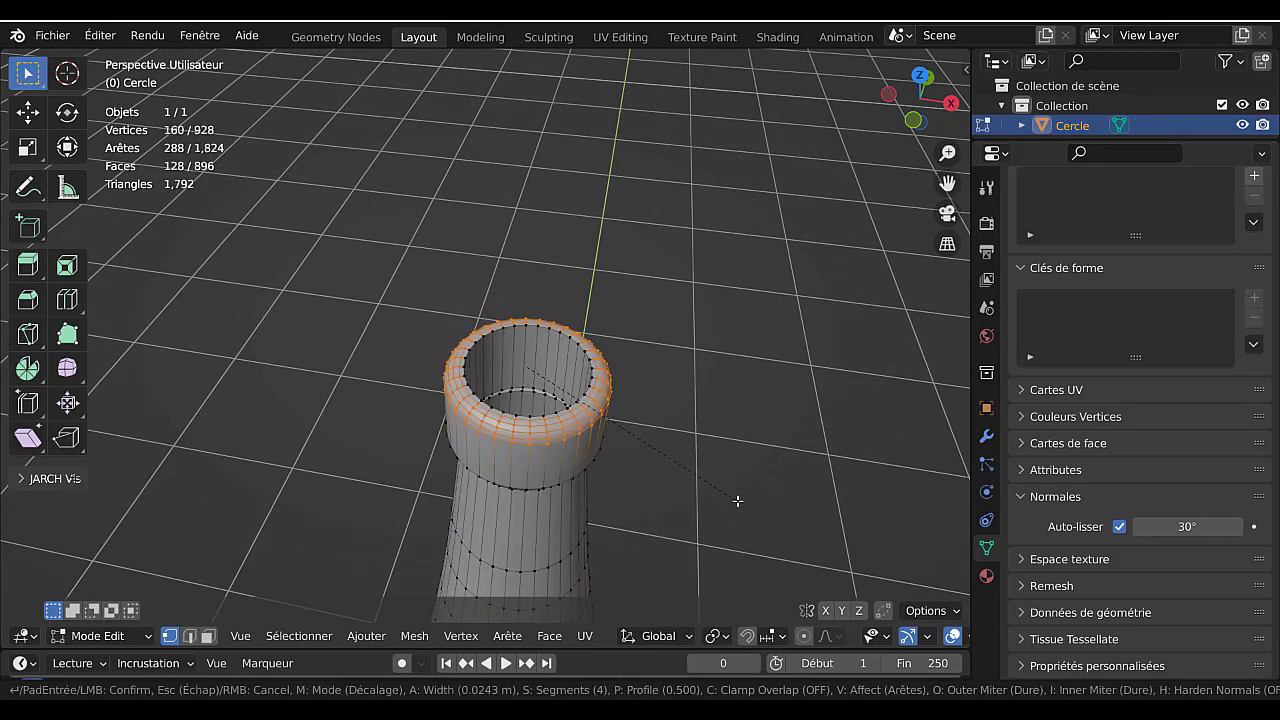
left_click(730, 497)
key("Tab")
scroll(684, 432, "down", 4)
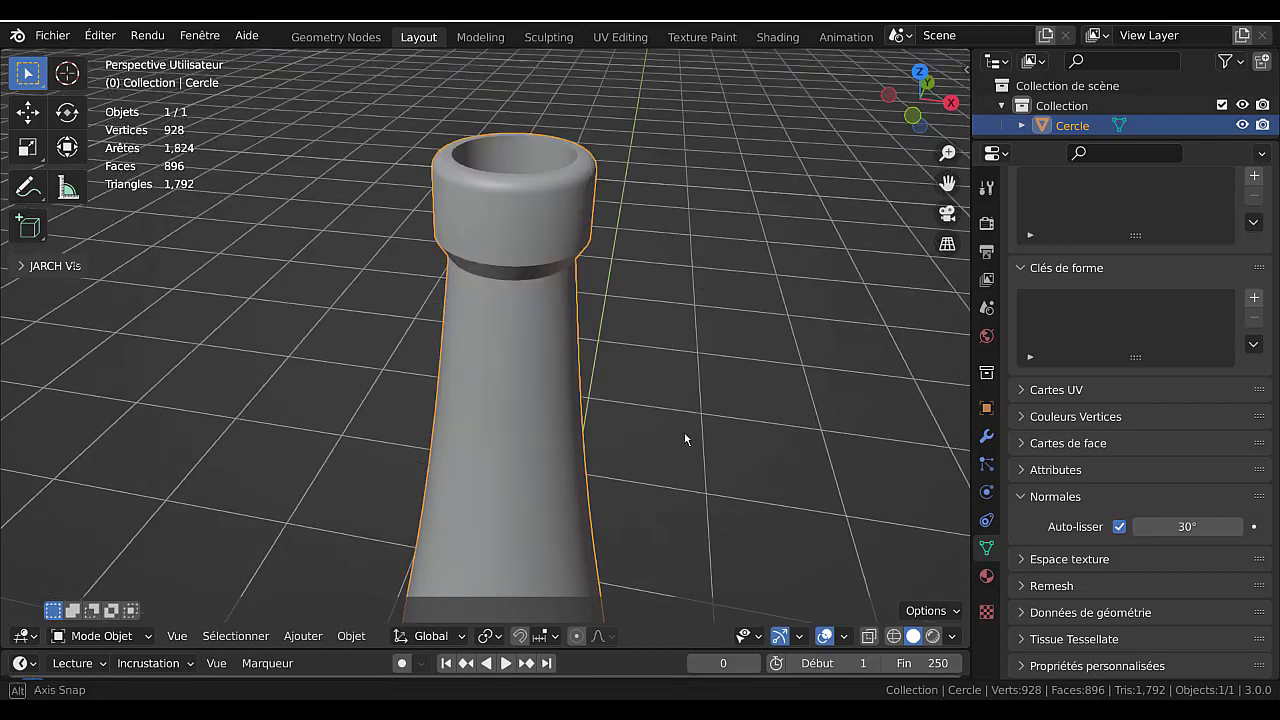
scroll(683, 431, "down", 3)
middle_click_drag(651, 428, 541, 409)
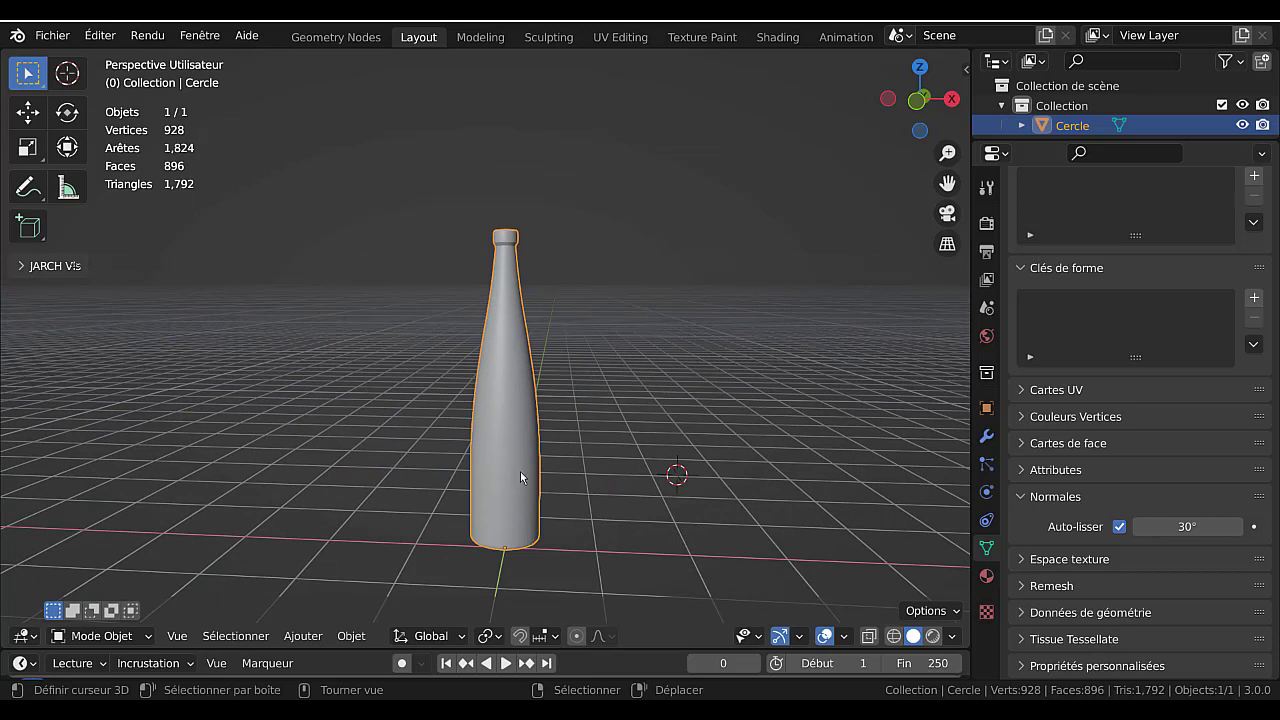
- Try widening the lower body by scaling its lowest mid-body edge ring by about 1.38, and view the shape in Object Mode
key("Tab")
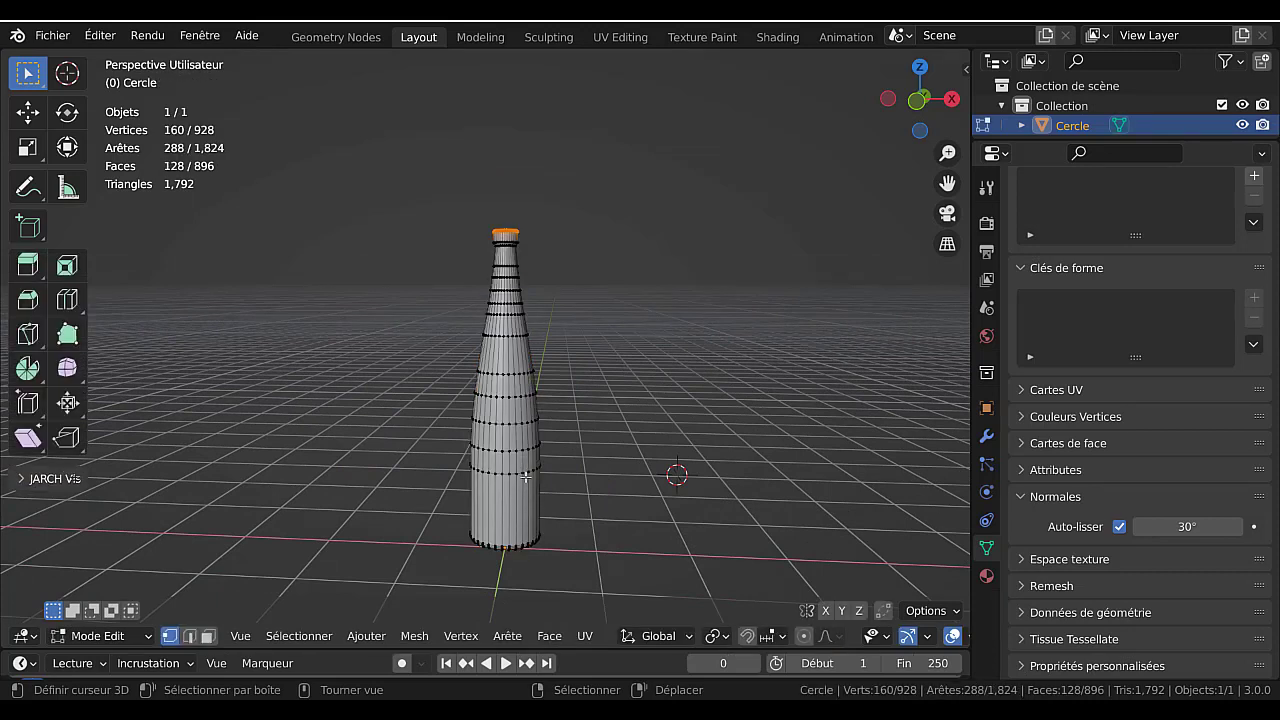
left_click(526, 472, "alt")
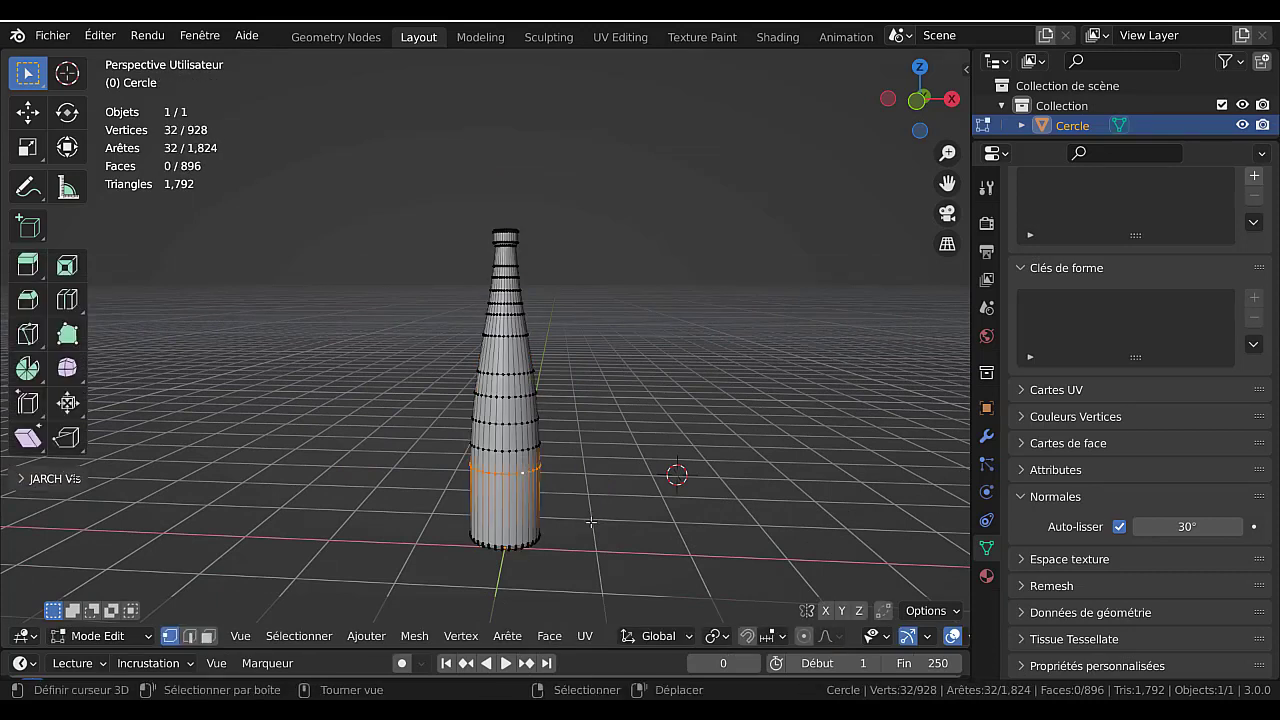
key("s")
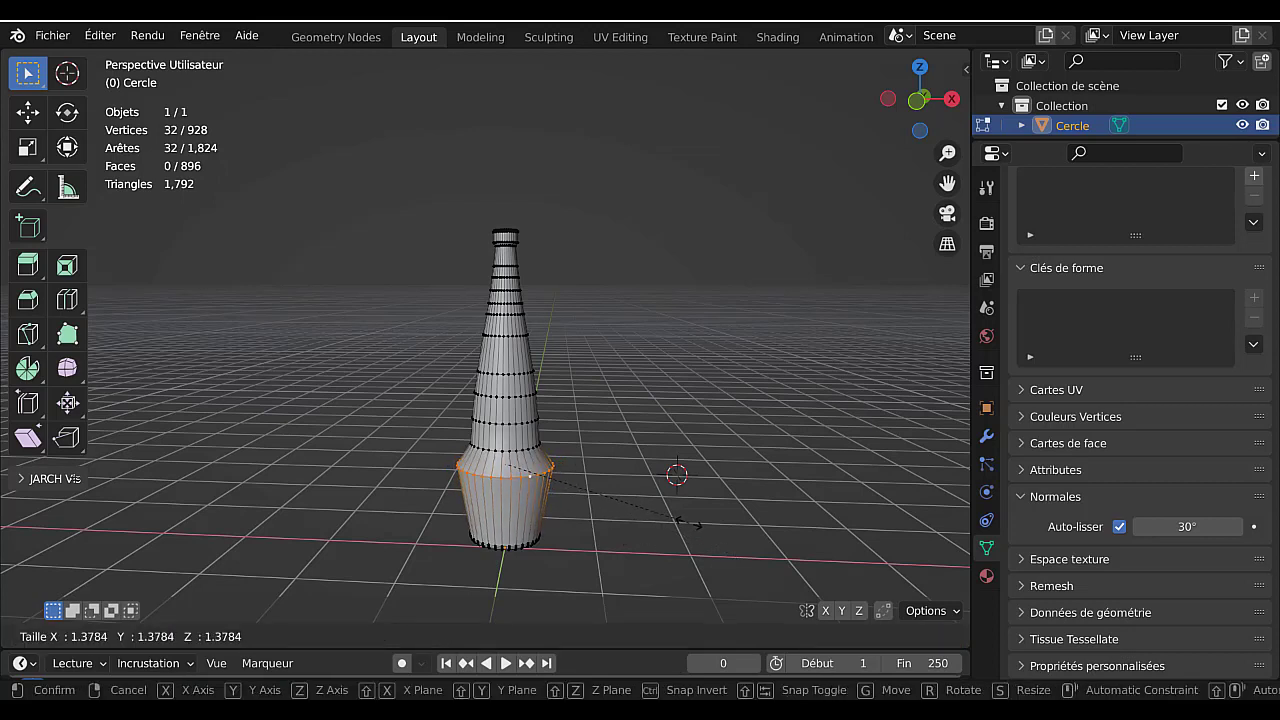
left_click(600, 487)
key("Tab")
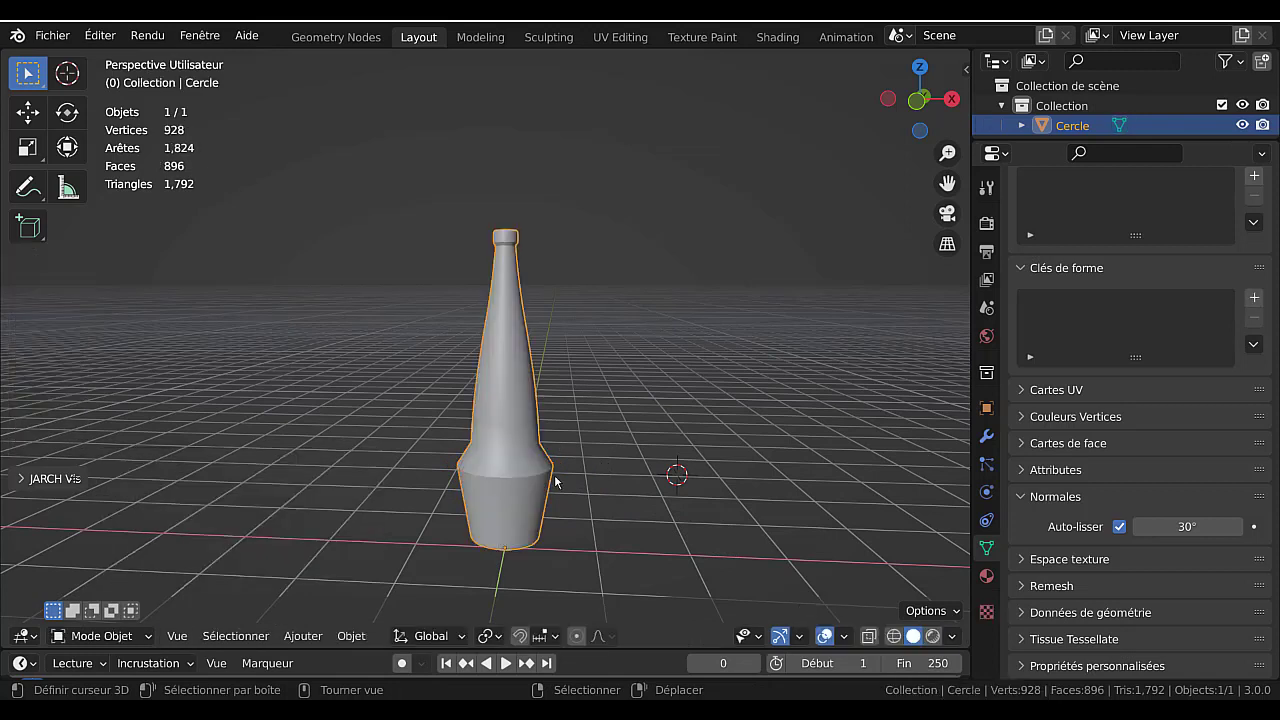
- Try flaring the edge ring just above the widened one by scaling it by about 2.07, and check the resulting silhouette
key("Tab")
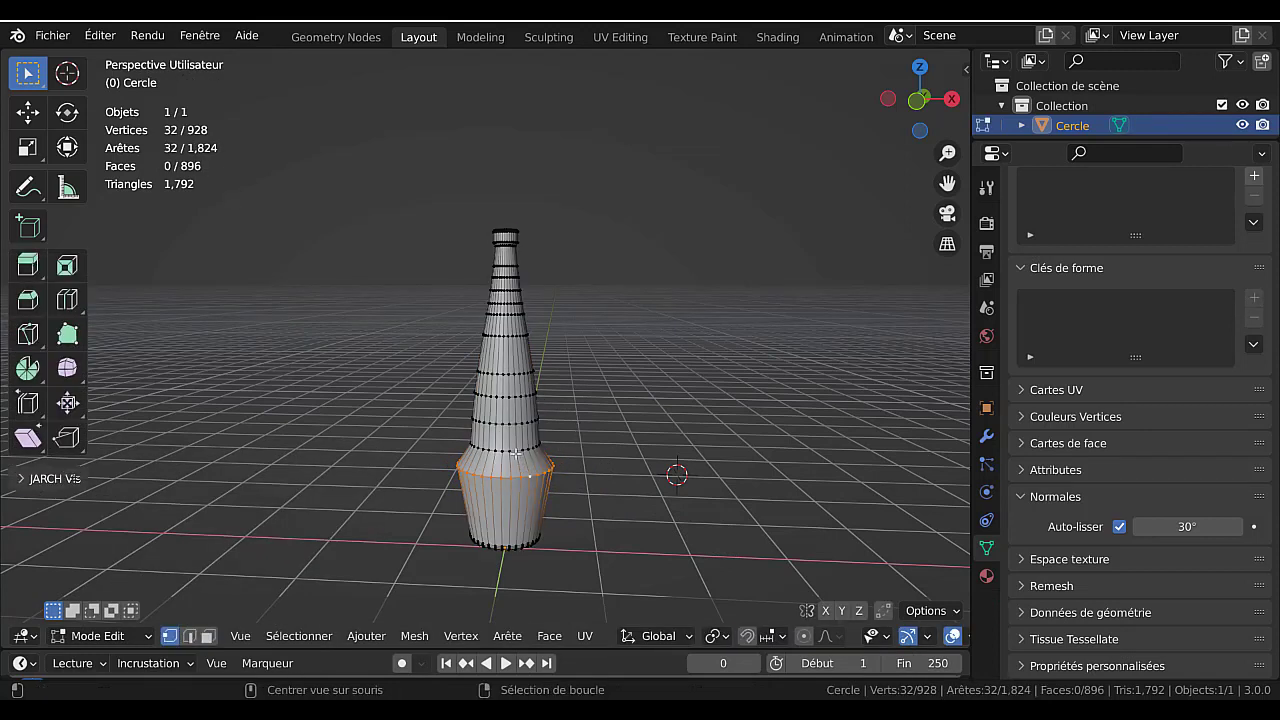
left_click(512, 452, "alt")
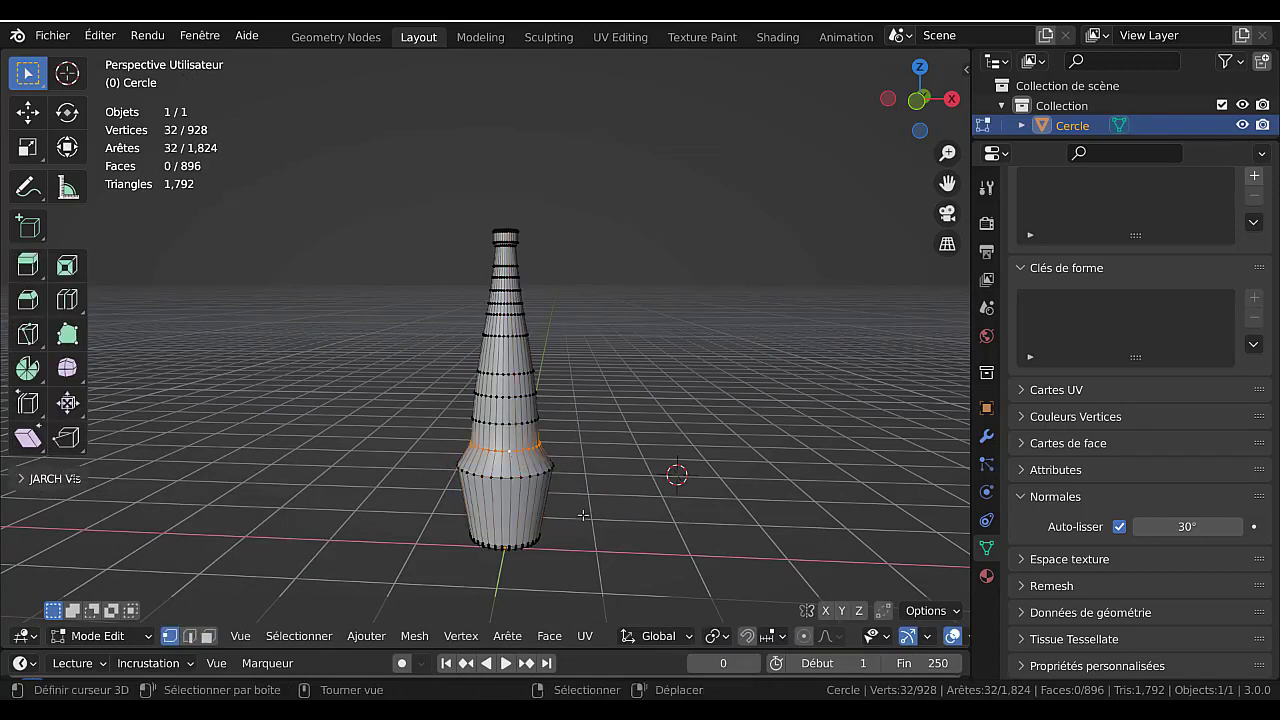
key("s")
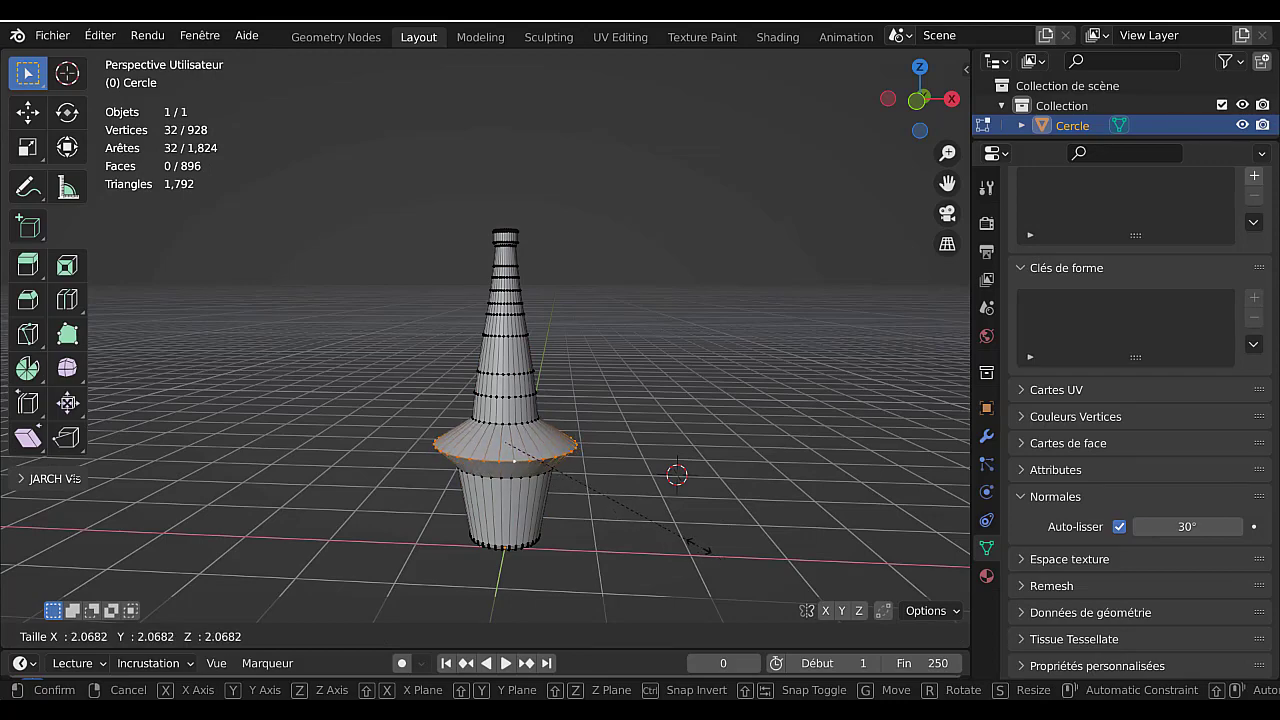
left_click(650, 534)
key("Tab")
middle_click_drag(650, 534, 590, 467)
key("Tab")
key("Tab")
key("Tab")
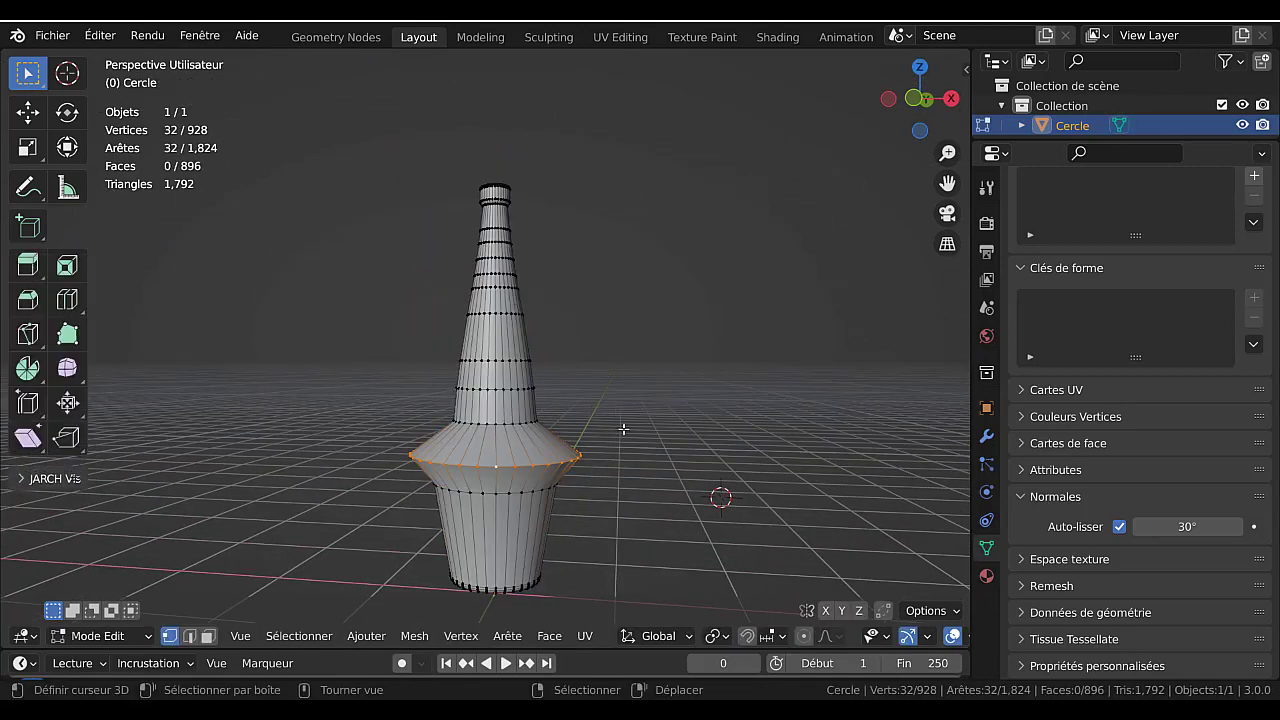
- Undo the scaling of both body rings
key("ctrl+z")
key("ctrl+z")
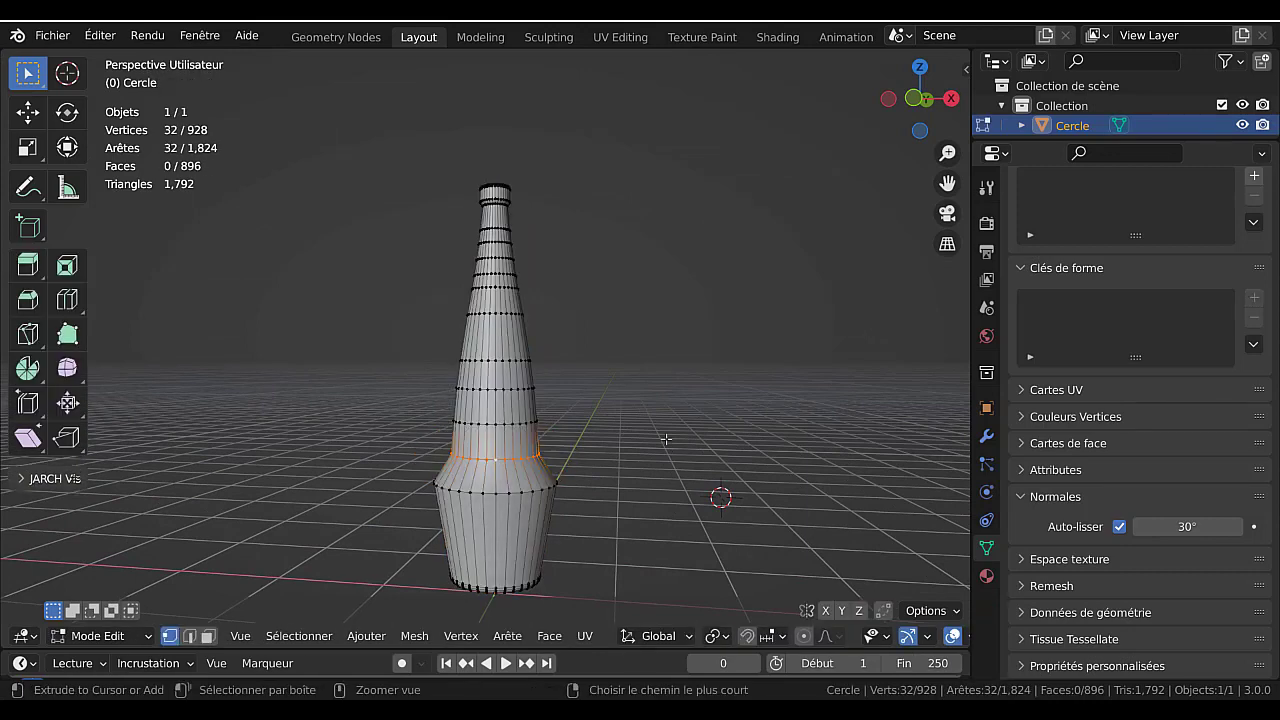
key("ctrl+z")
key("ctrl+z")
key("ctrl+z")
key("ctrl+shift+z")
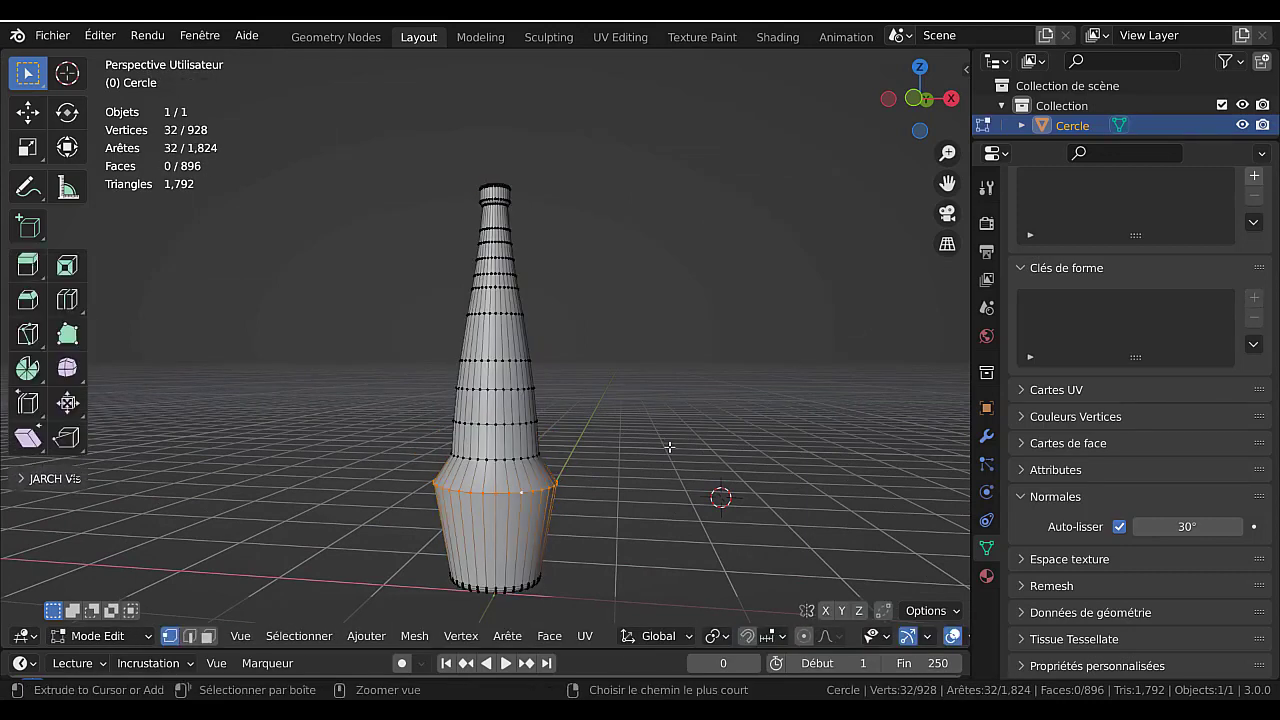
key("ctrl+z")
scroll(667, 449, "down", 3)
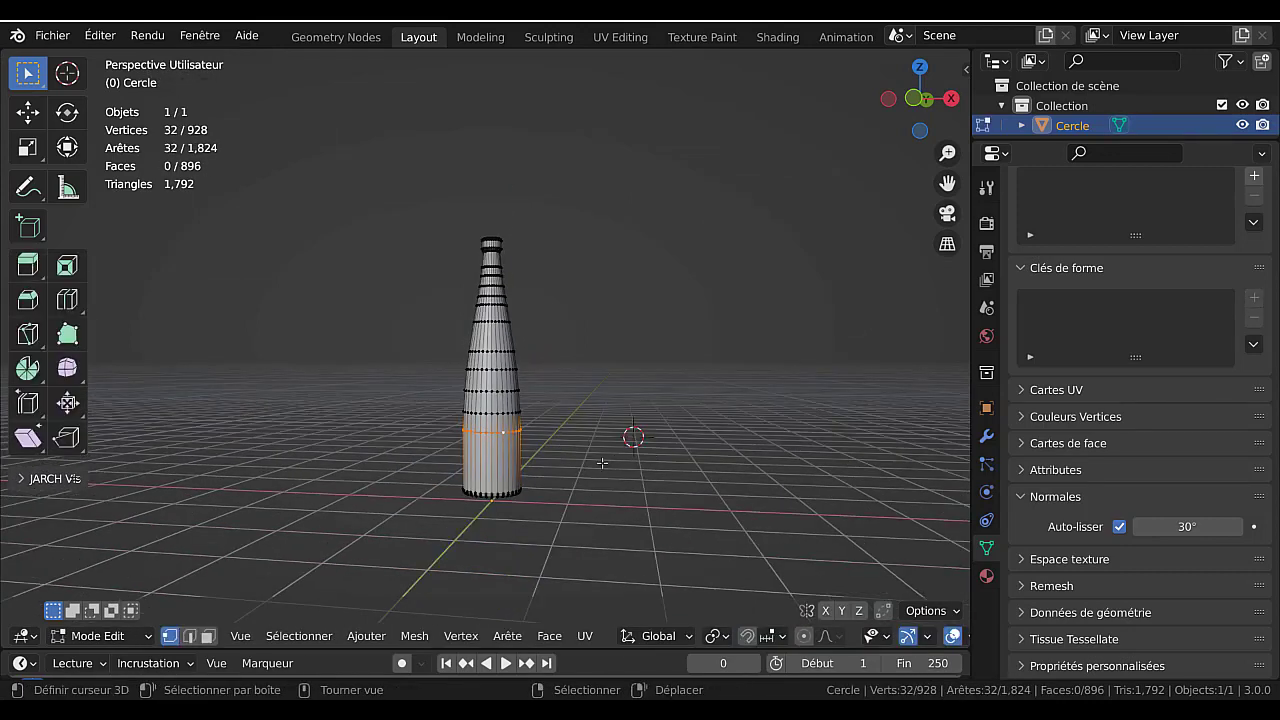
- Switch to the other Blender window to examine the finished reference bottles, and return to the bottle file
mouse_move(737, 715)
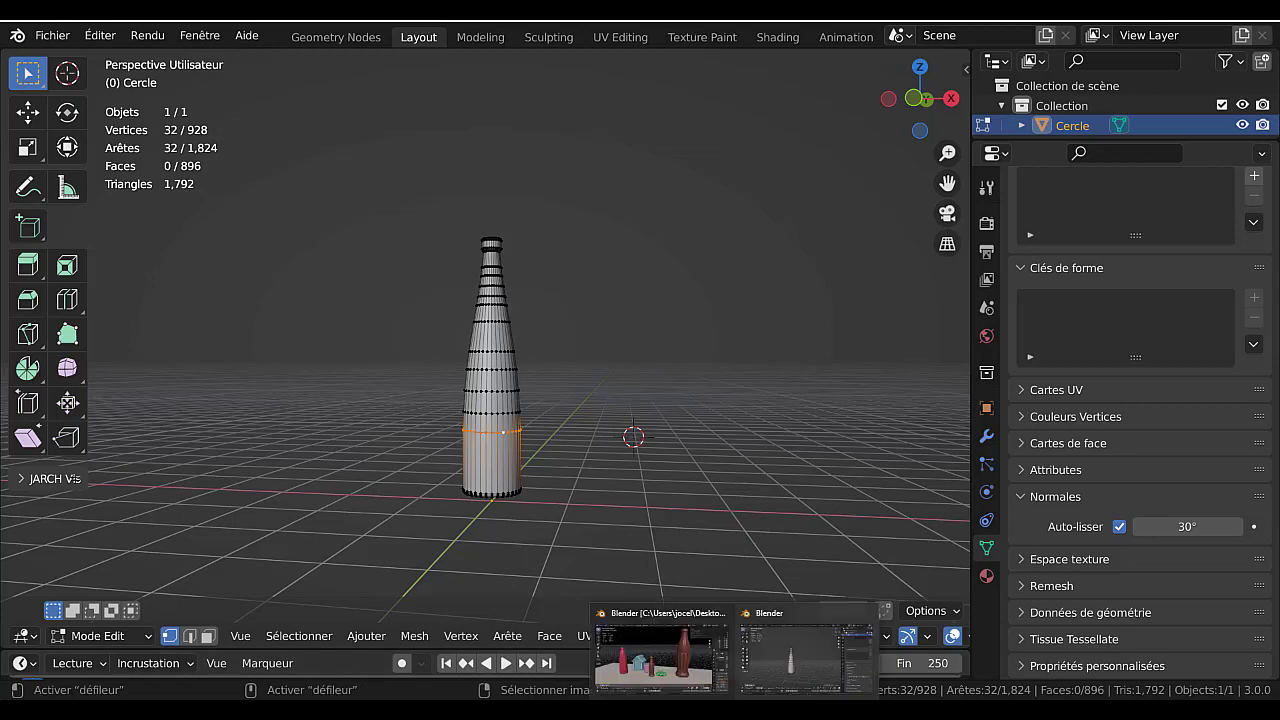
left_click(680, 665)
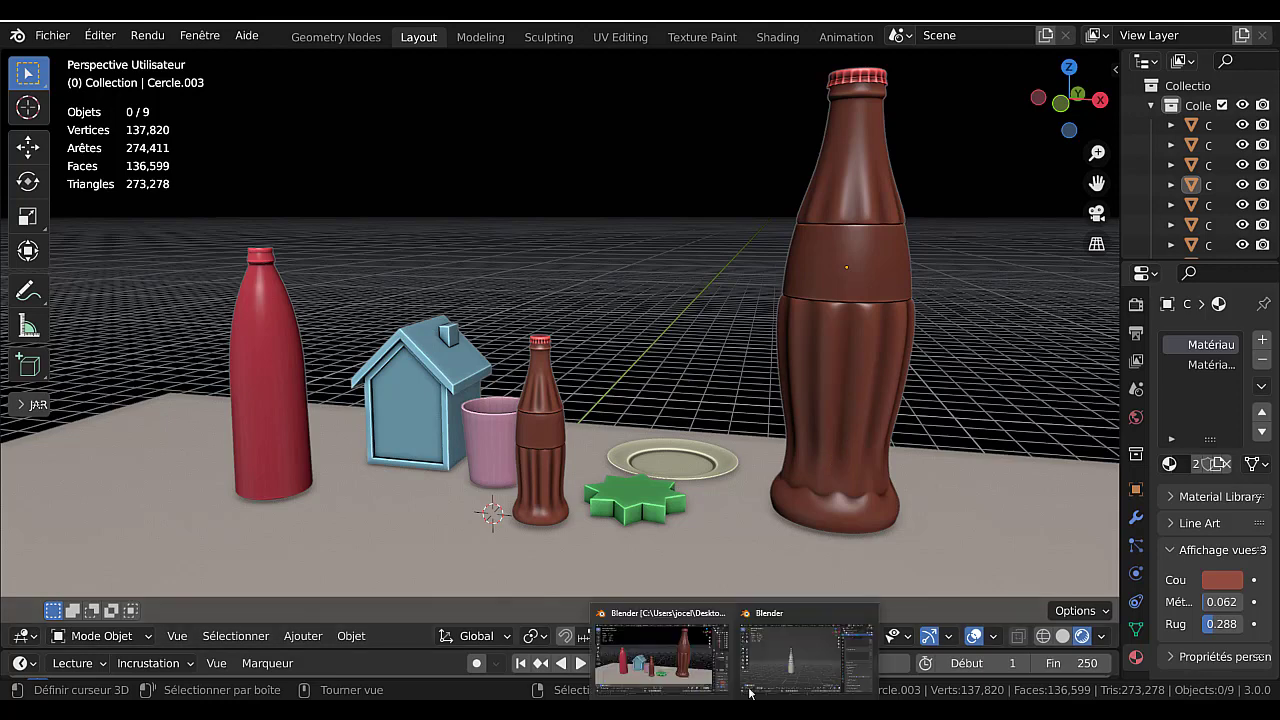
left_click(749, 693)
- Leave Edit Mode, enlarge the 3D viewport's width and delete the bottle object
key("Tab")
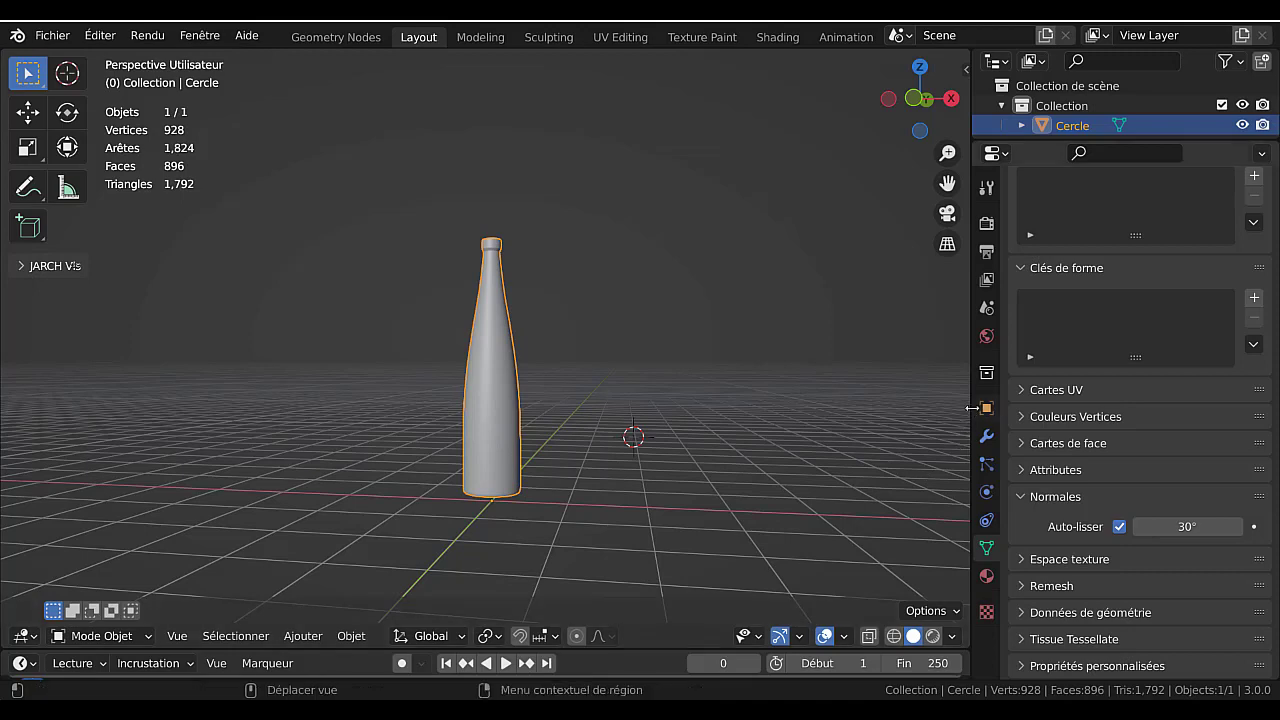
left_click_drag(972, 397, 1100, 397)
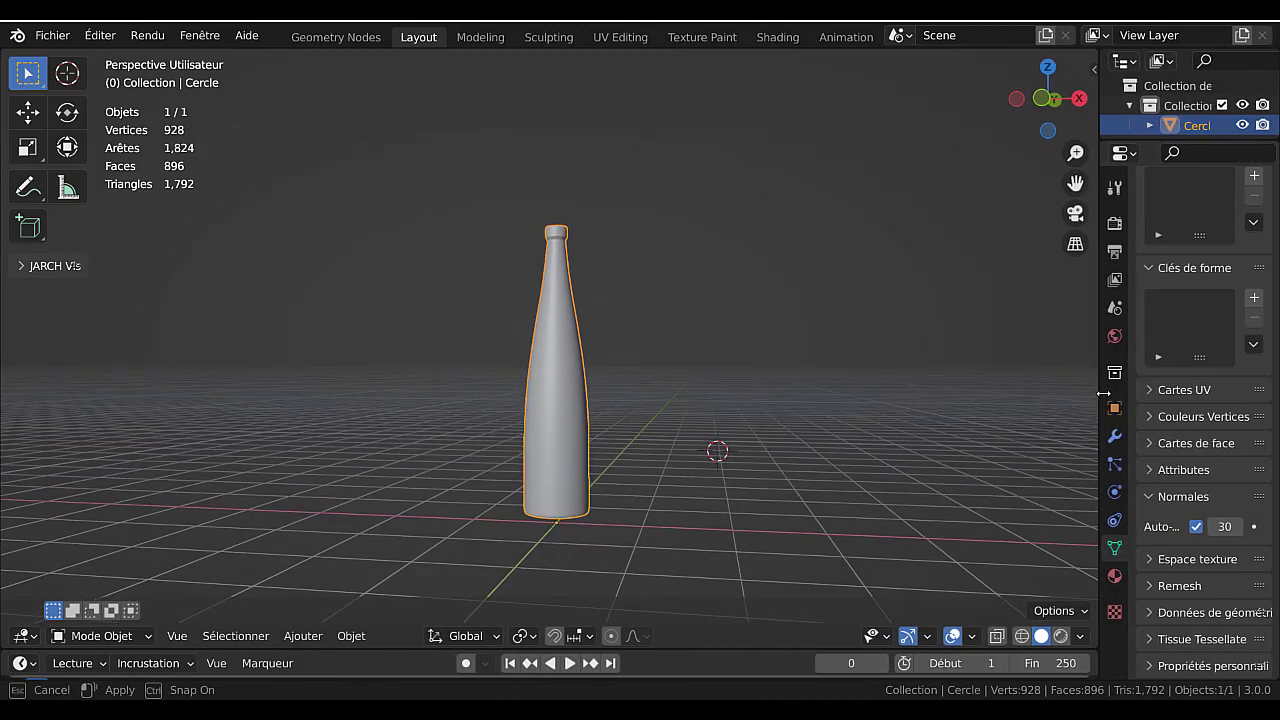
key("x")
left_click(550, 437)
middle_click_drag(686, 492, 610, 405)
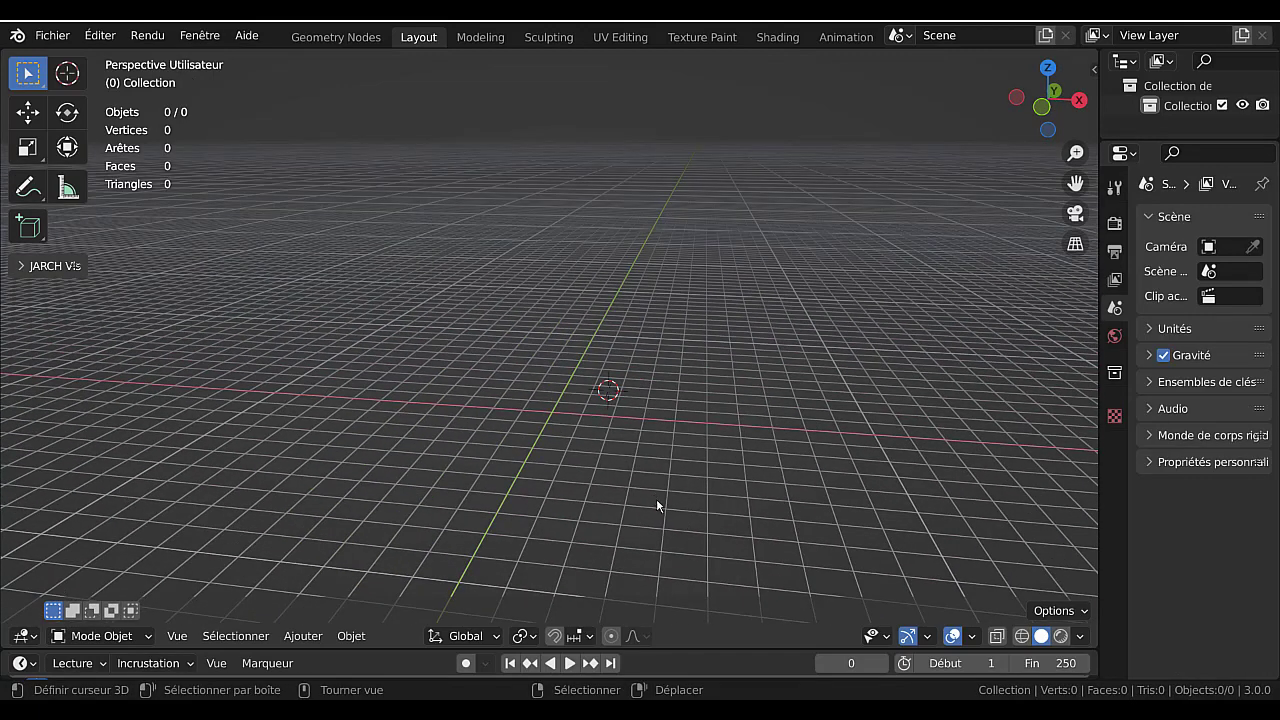
- Reset the 3D cursor to the world origin and add a mesh circle there with 33 vertices and a 1 m radius
key("shift+c")
left_click(304, 637)
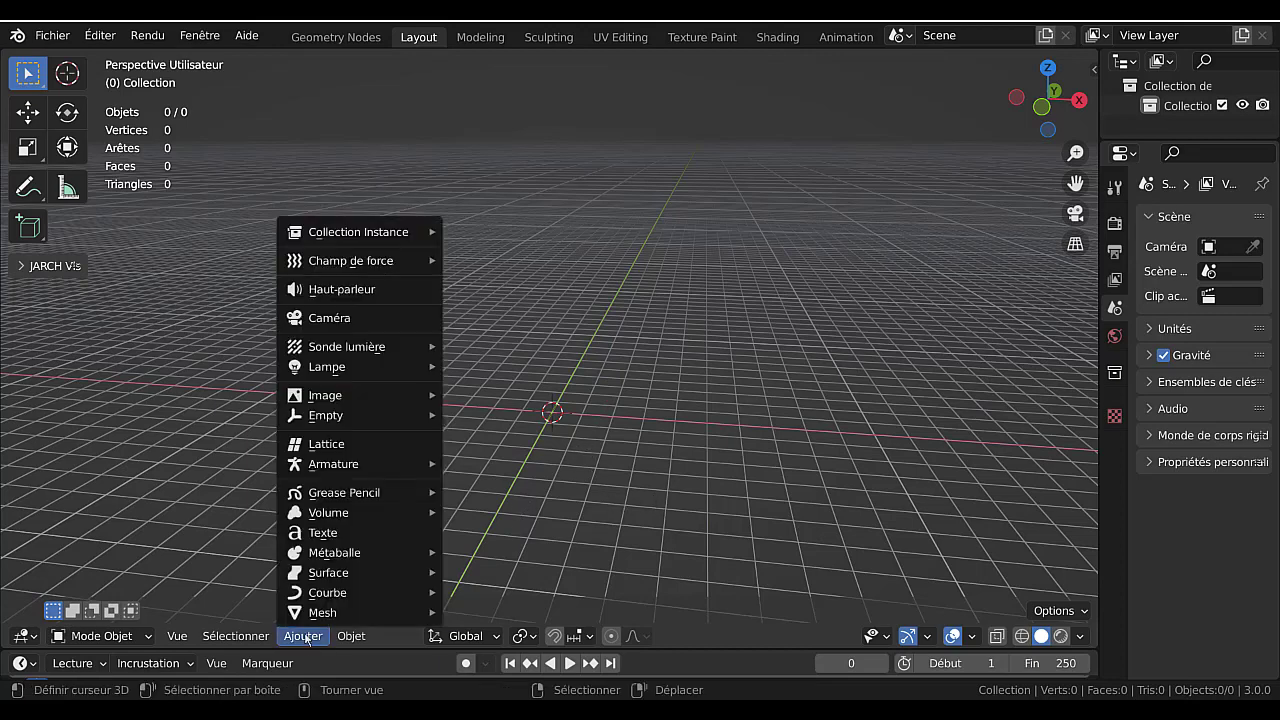
mouse_move(306, 614)
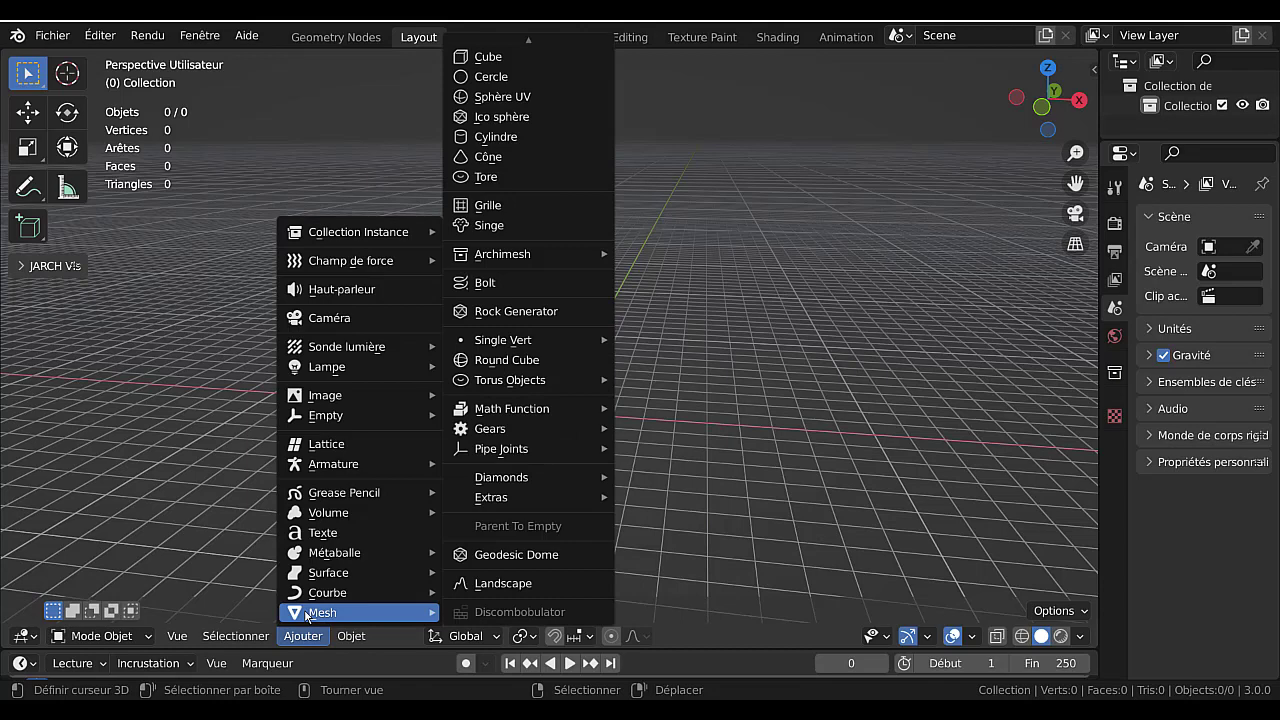
left_click(500, 78)
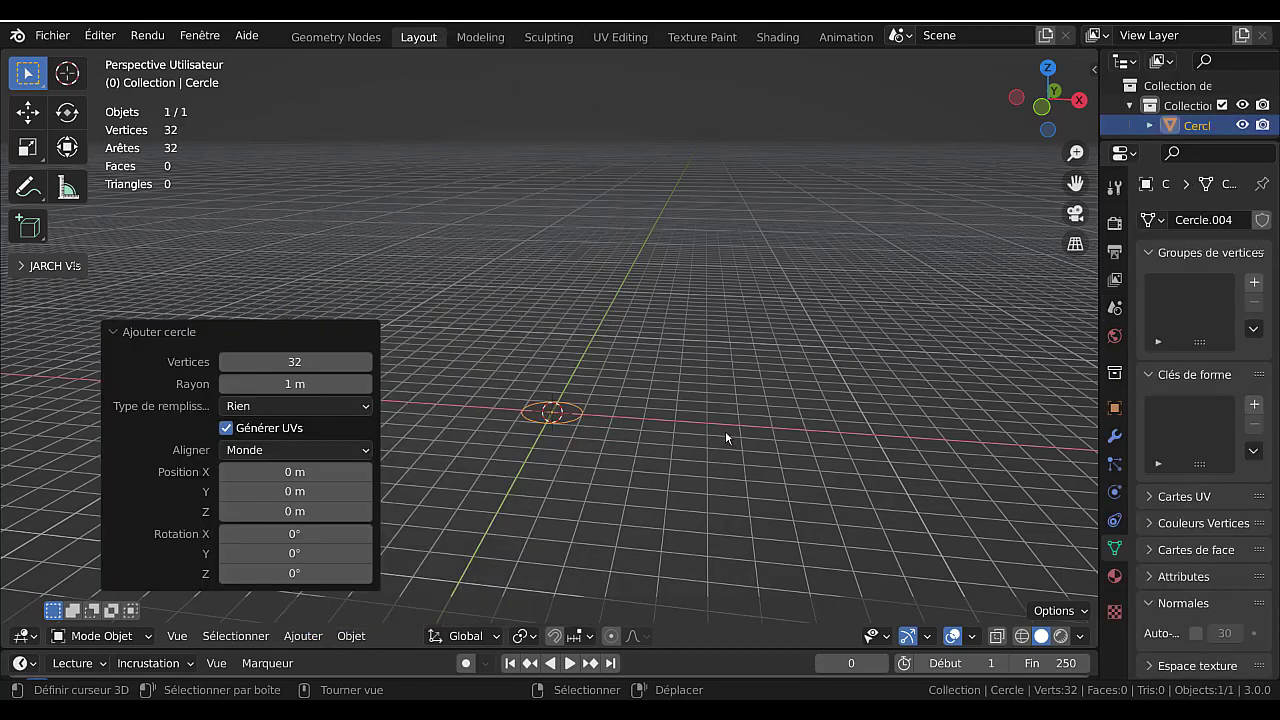
key("KP_7")
scroll(725, 437, "up", 4)
scroll(725, 437, "up", 2)
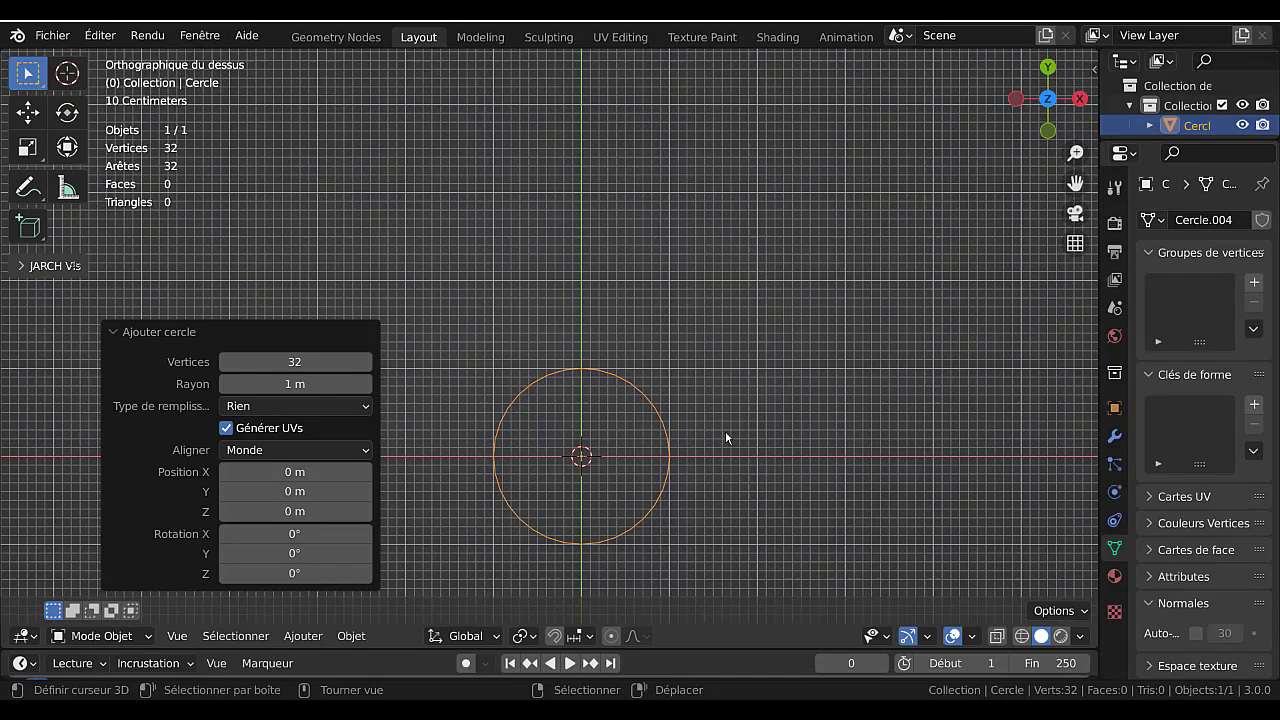
middle_click_drag(771, 489, 789, 431, "shift")
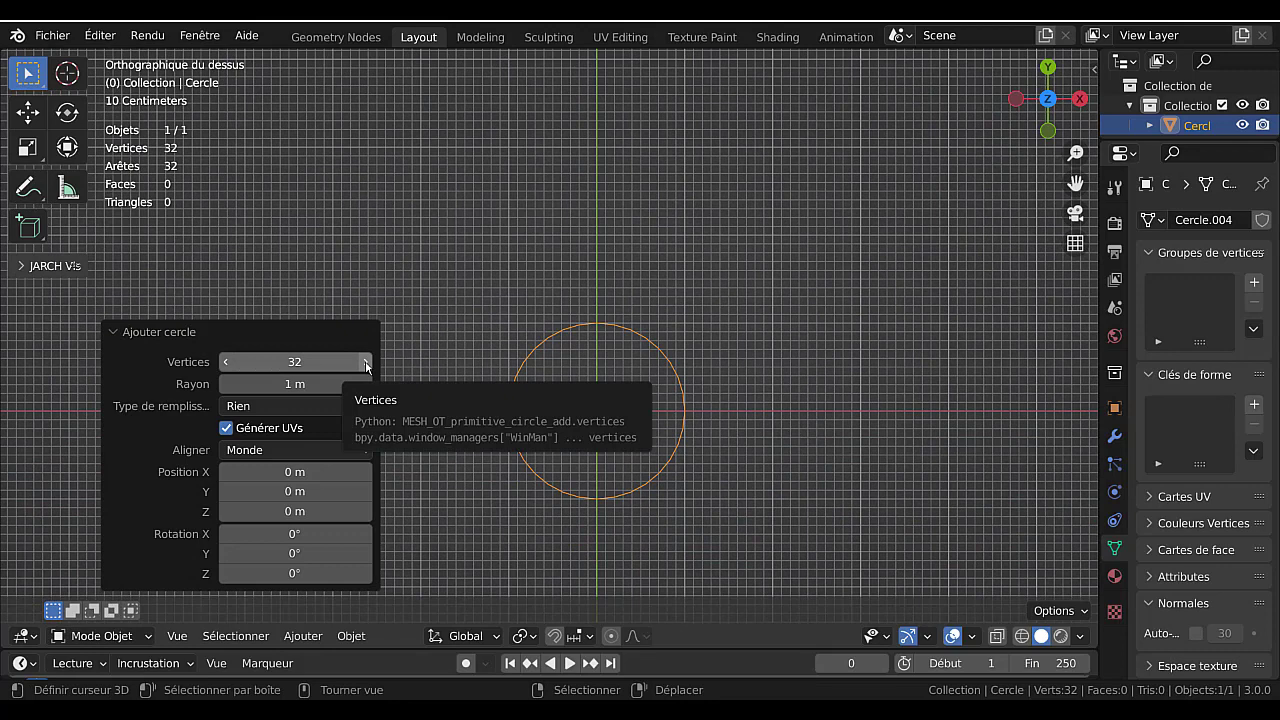
left_click(366, 362)
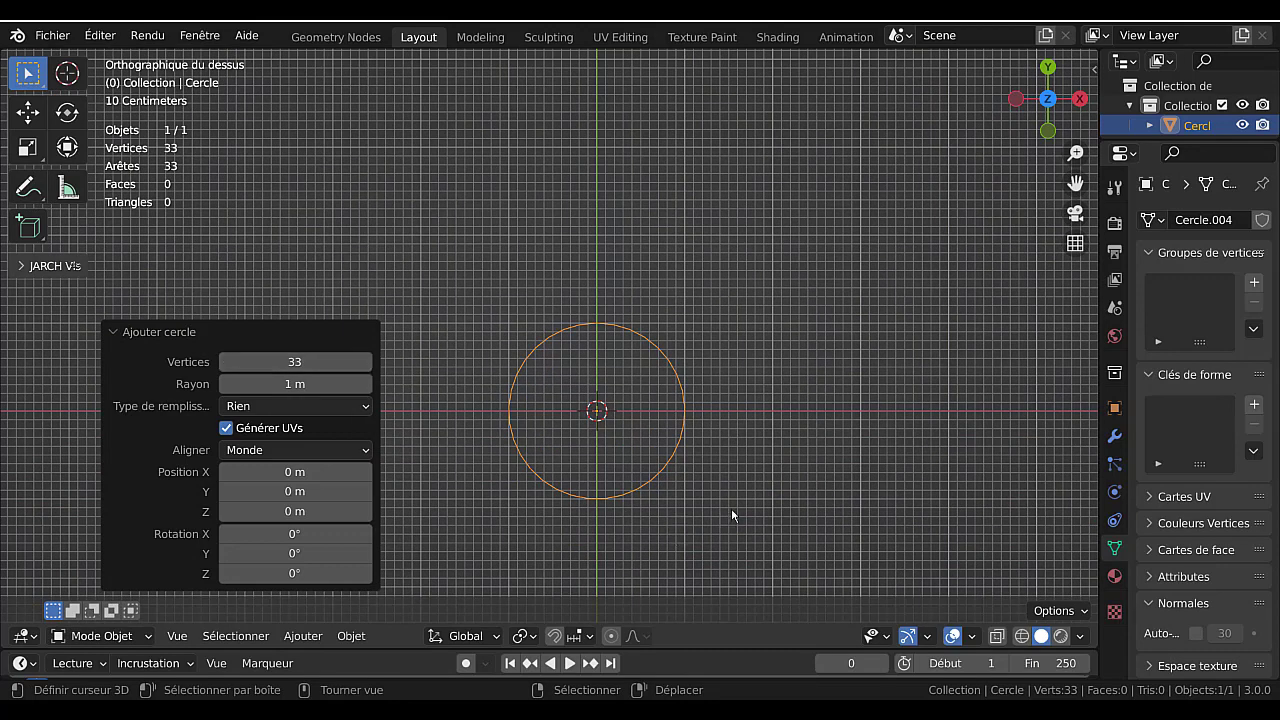
- In Edit Mode, apply Checker Deselect to the circle's vertices with 1 deselected and 2 selected
key("Tab")
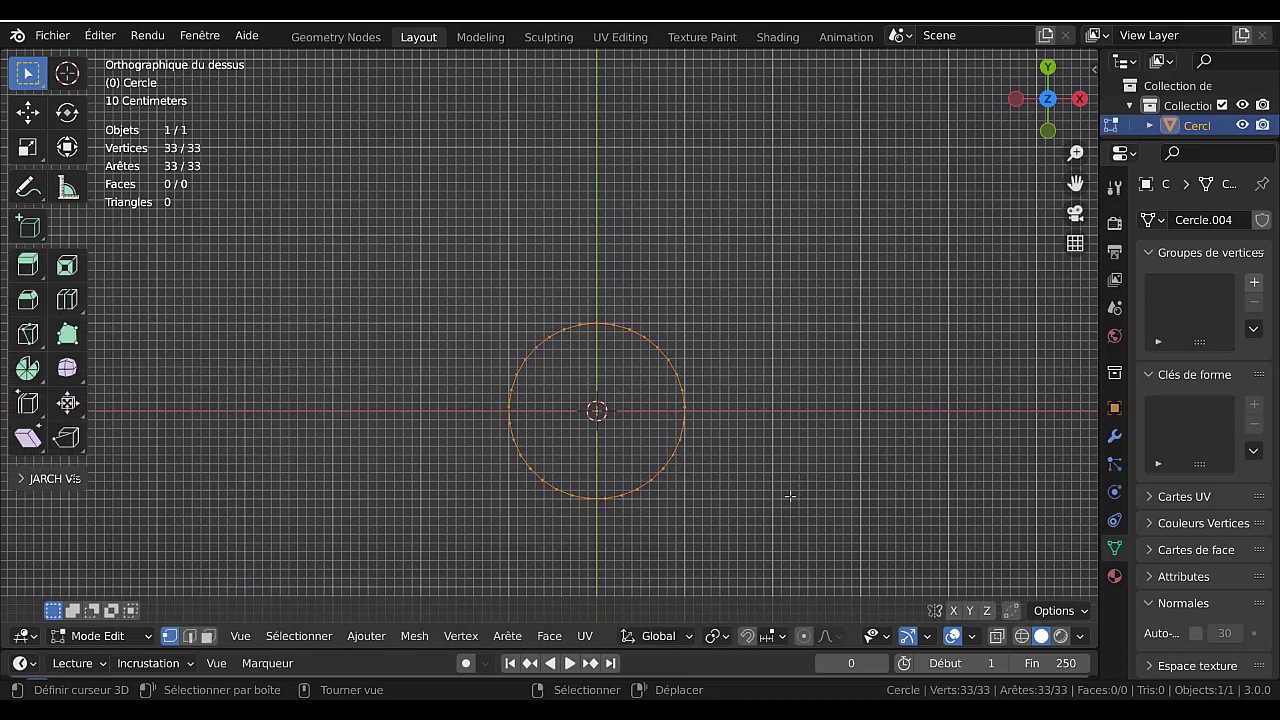
left_click(298, 640)
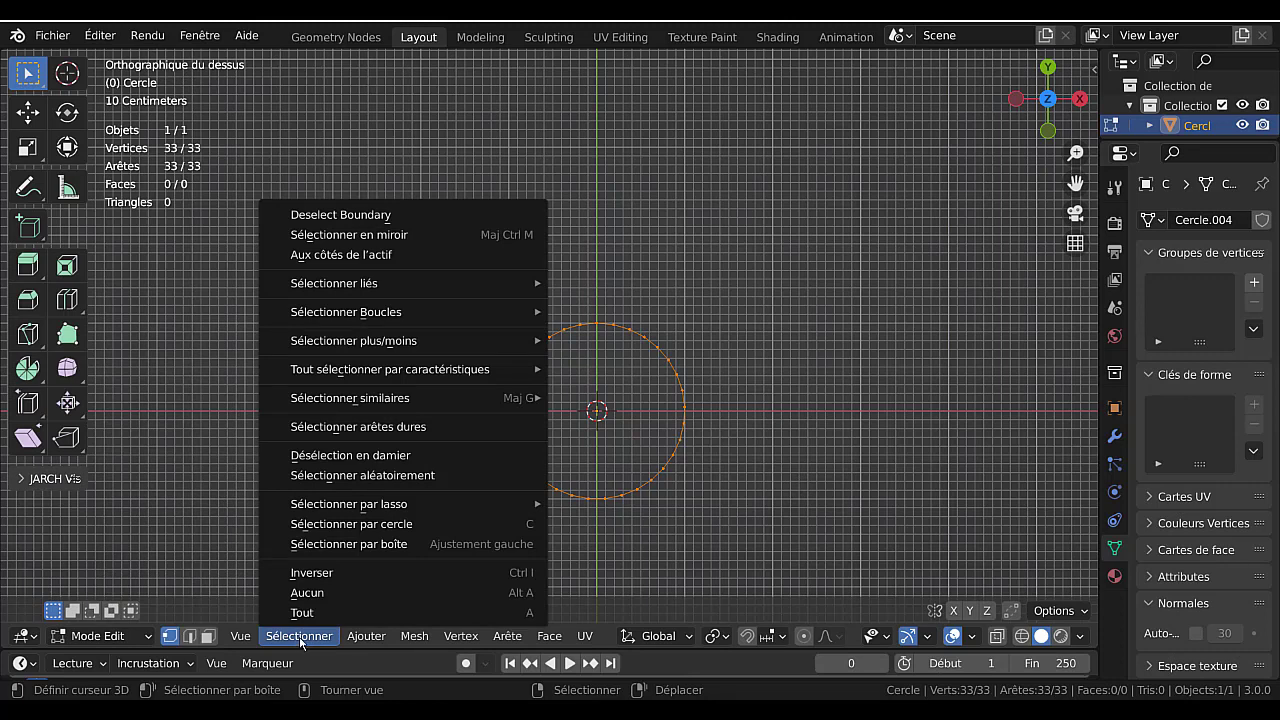
left_click(333, 458)
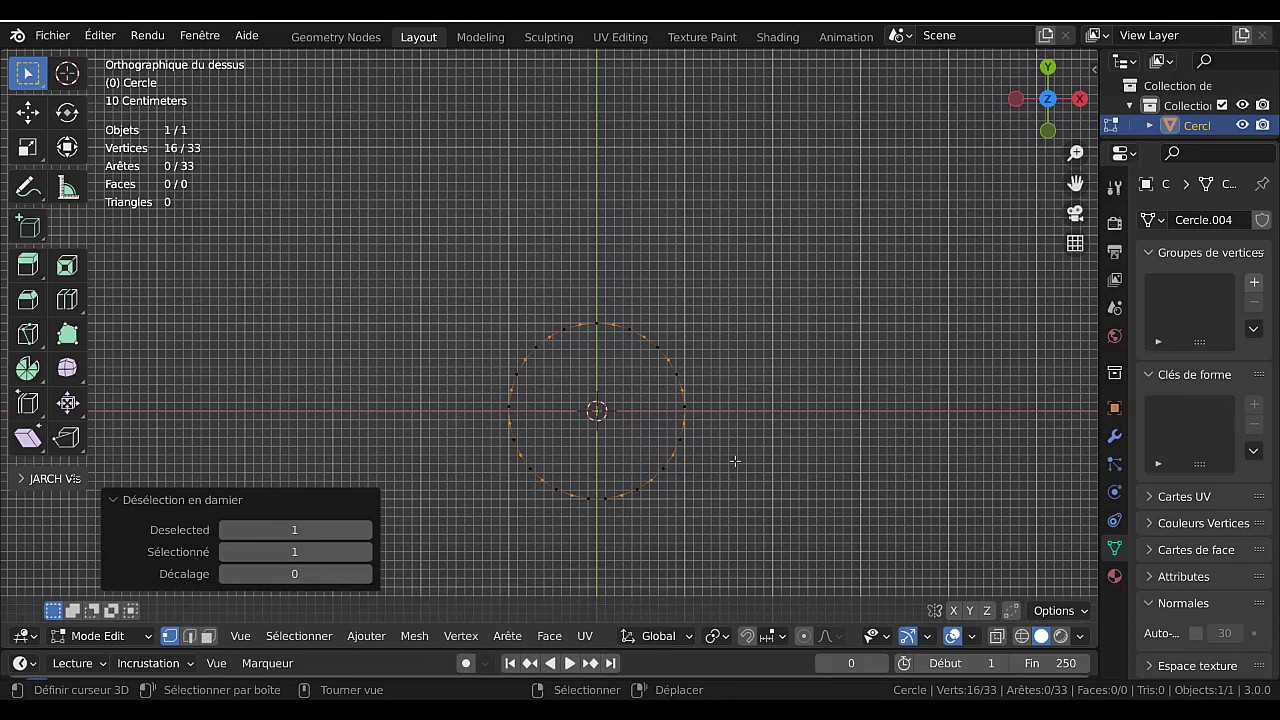
scroll(735, 464, "up", 2)
middle_click_drag(847, 501, 838, 404, "shift")
scroll(792, 370, "up", 1)
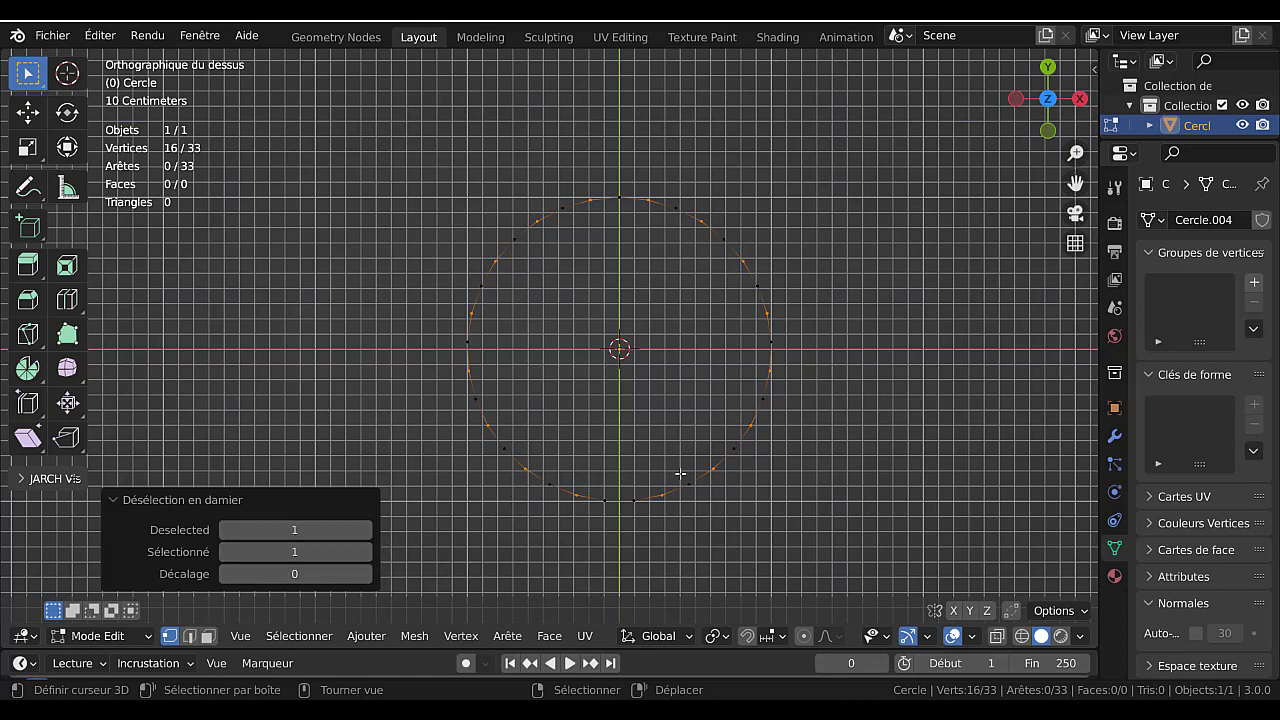
left_click(366, 552)
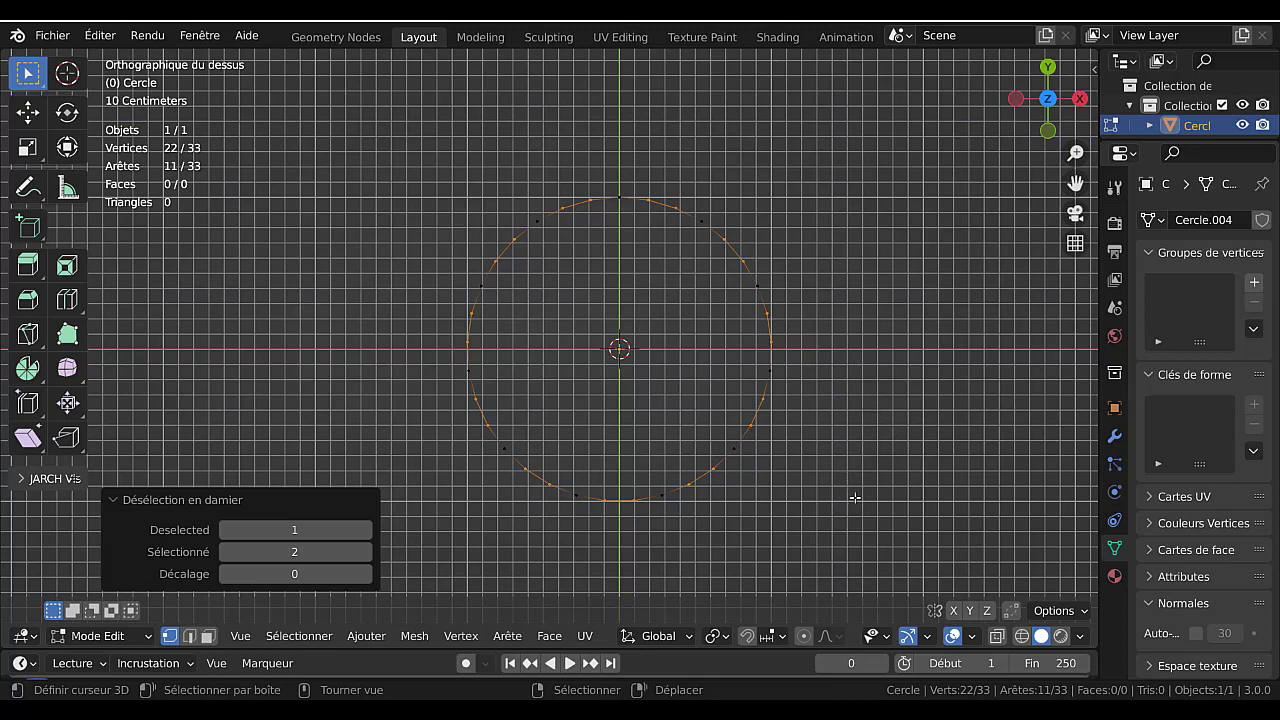
- Scale the selected circle vertices outward by about 1.145 around the median point
left_click(716, 637)
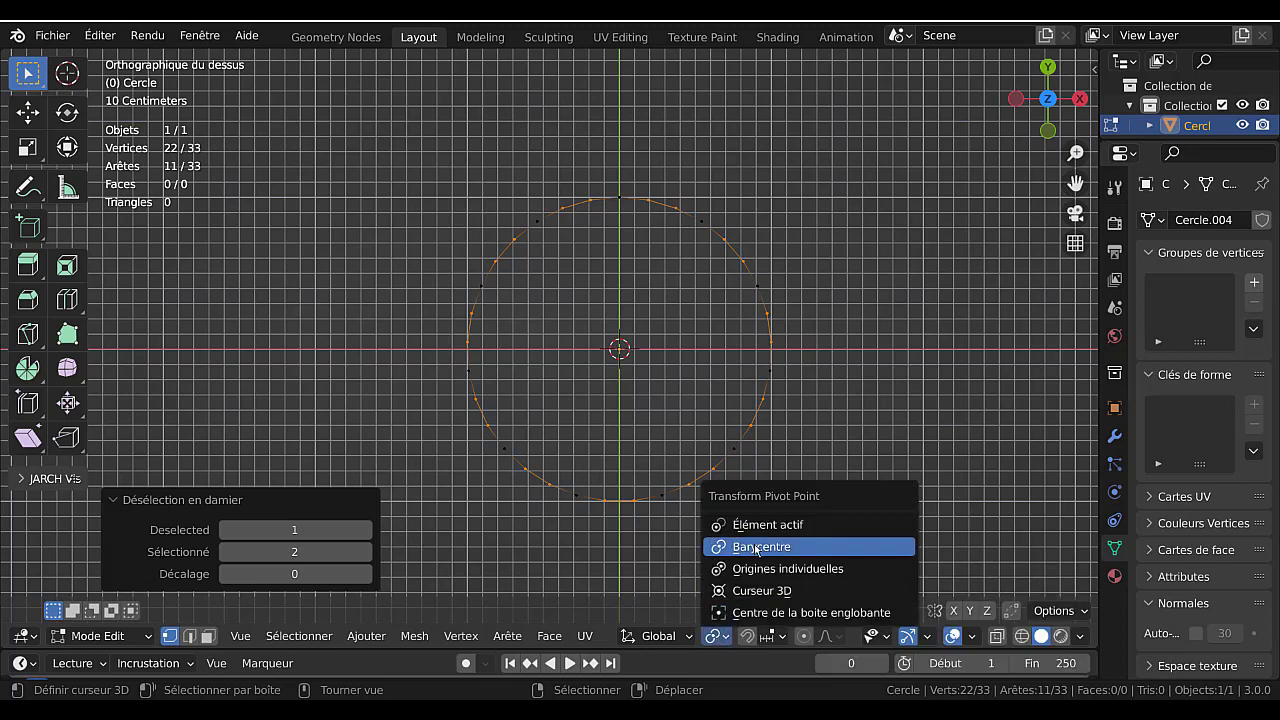
left_click(906, 394)
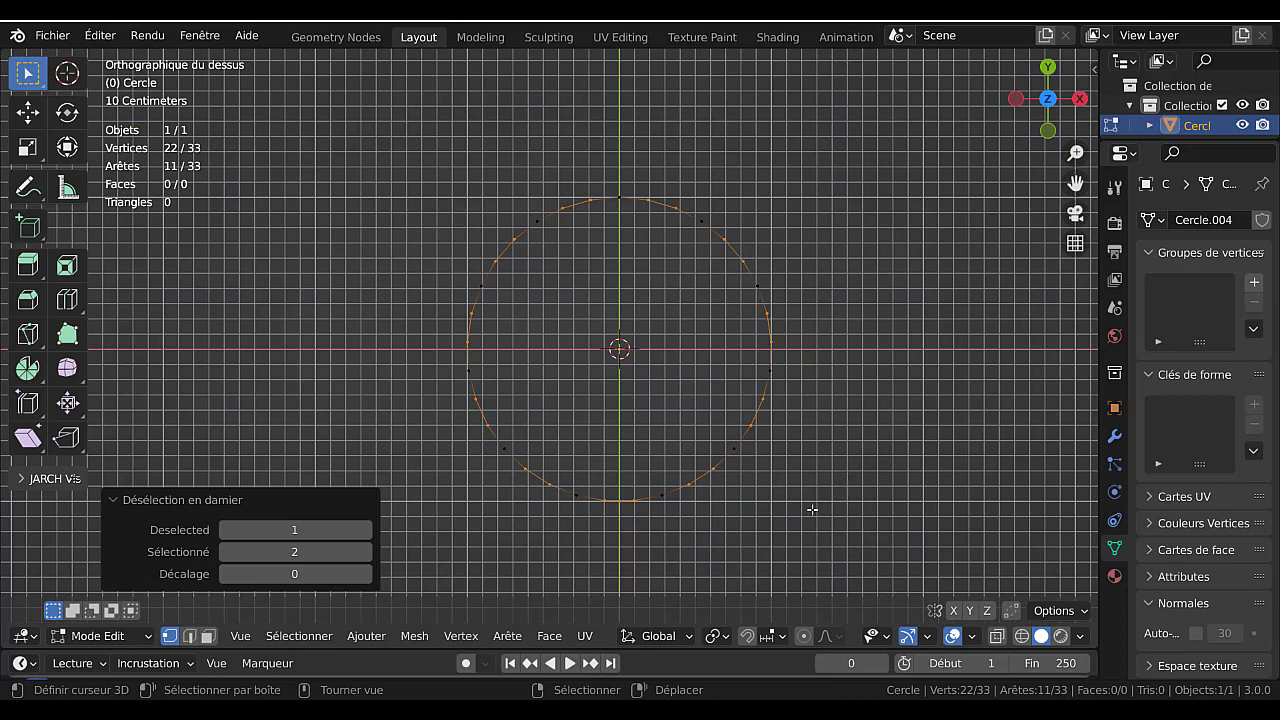
key("s")
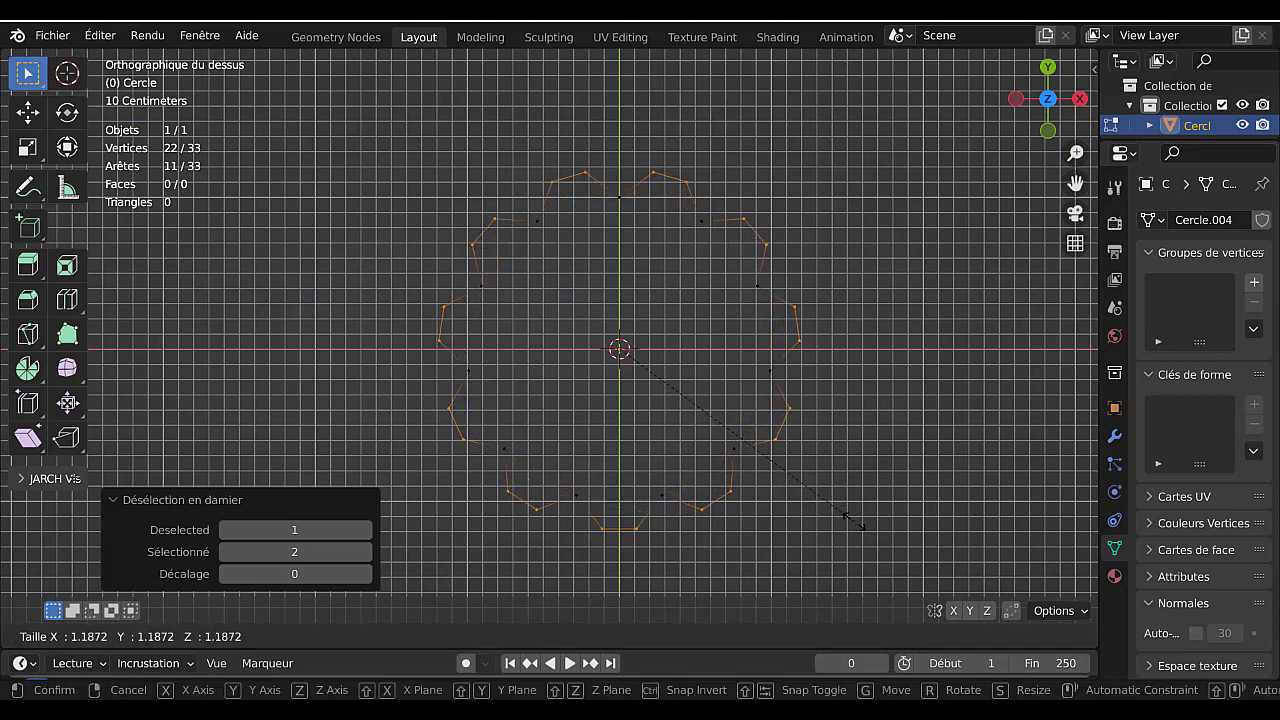
left_click(848, 514)
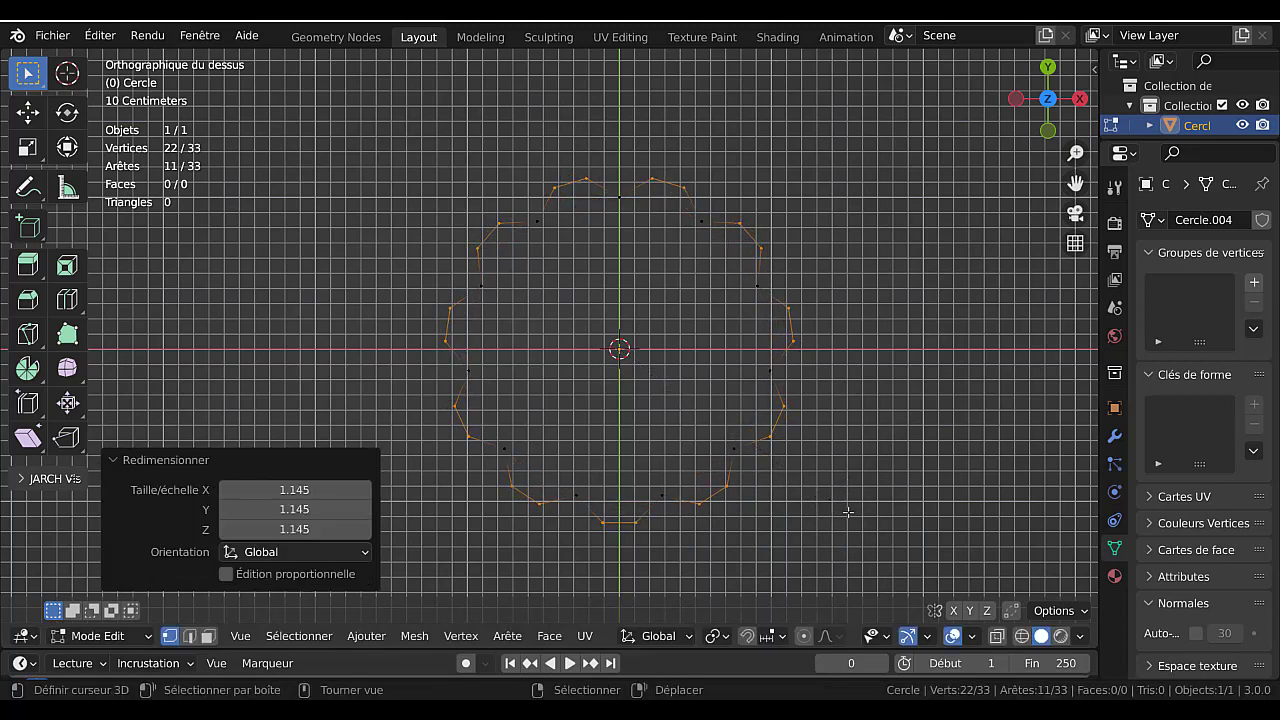
- Set the transform pivot point to Individual Origins and scale the selected vertex pairs by about 1.4
left_click(711, 636)
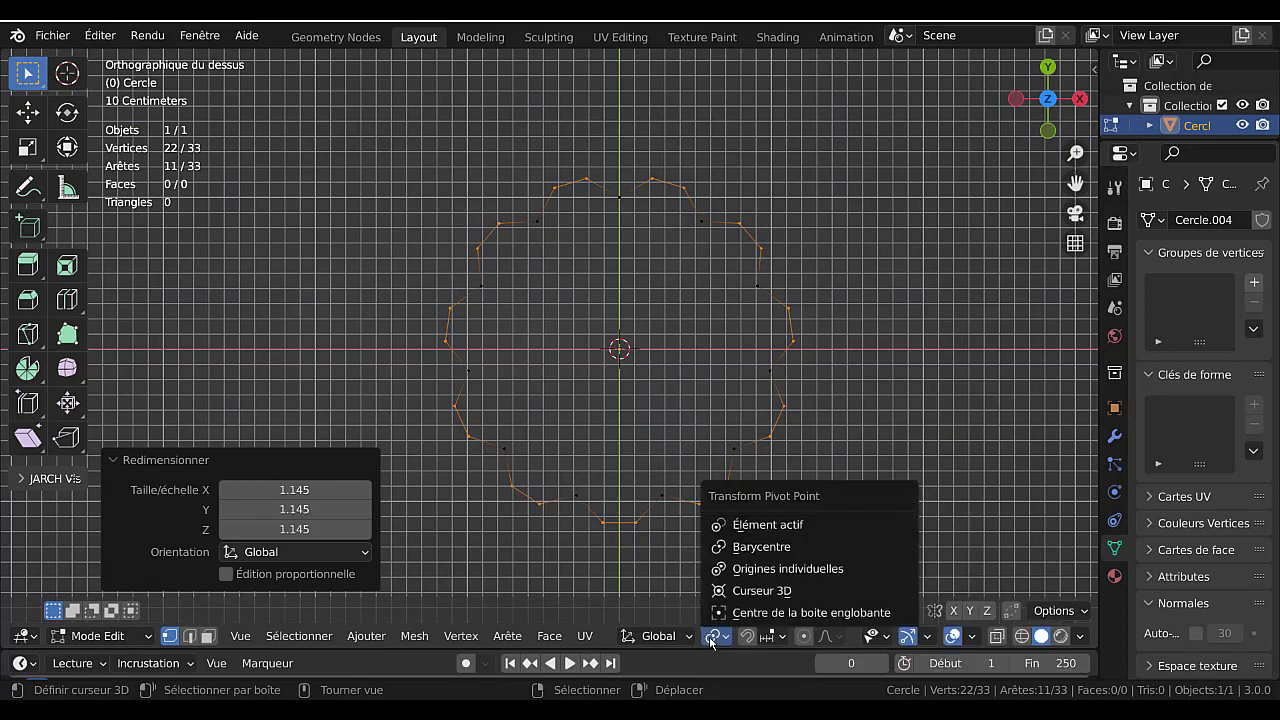
left_click(762, 566)
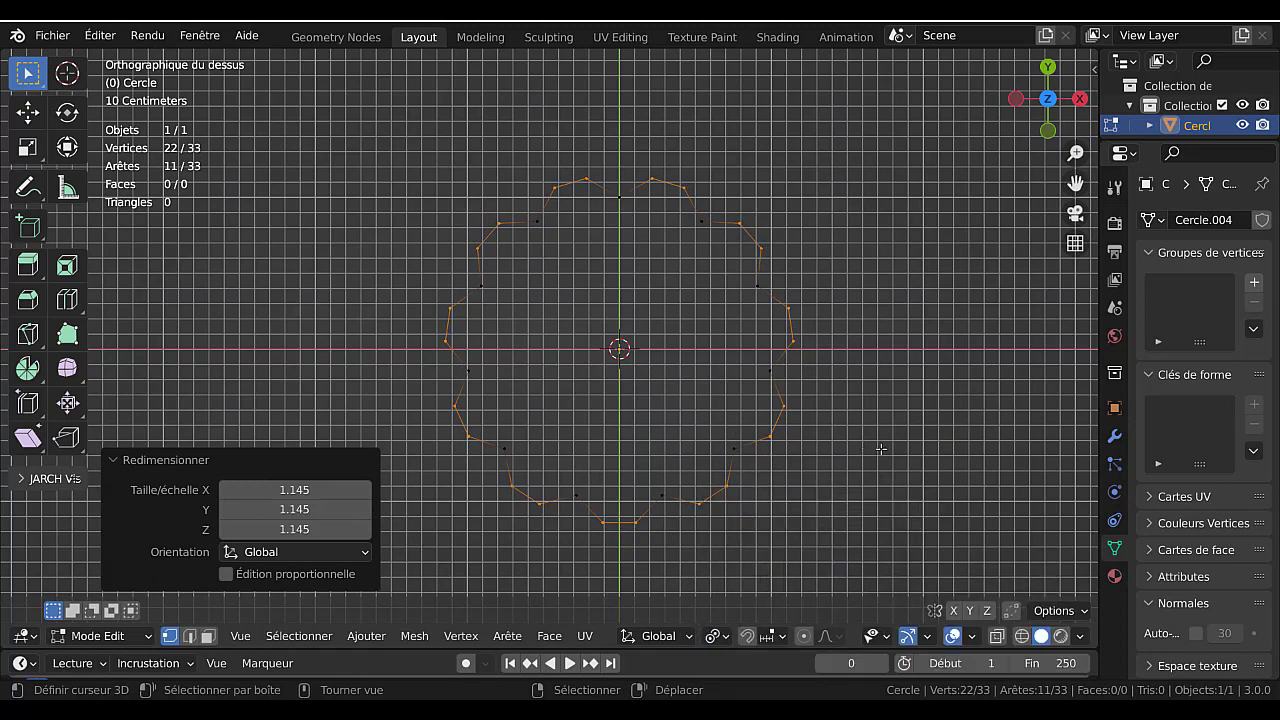
key("s")
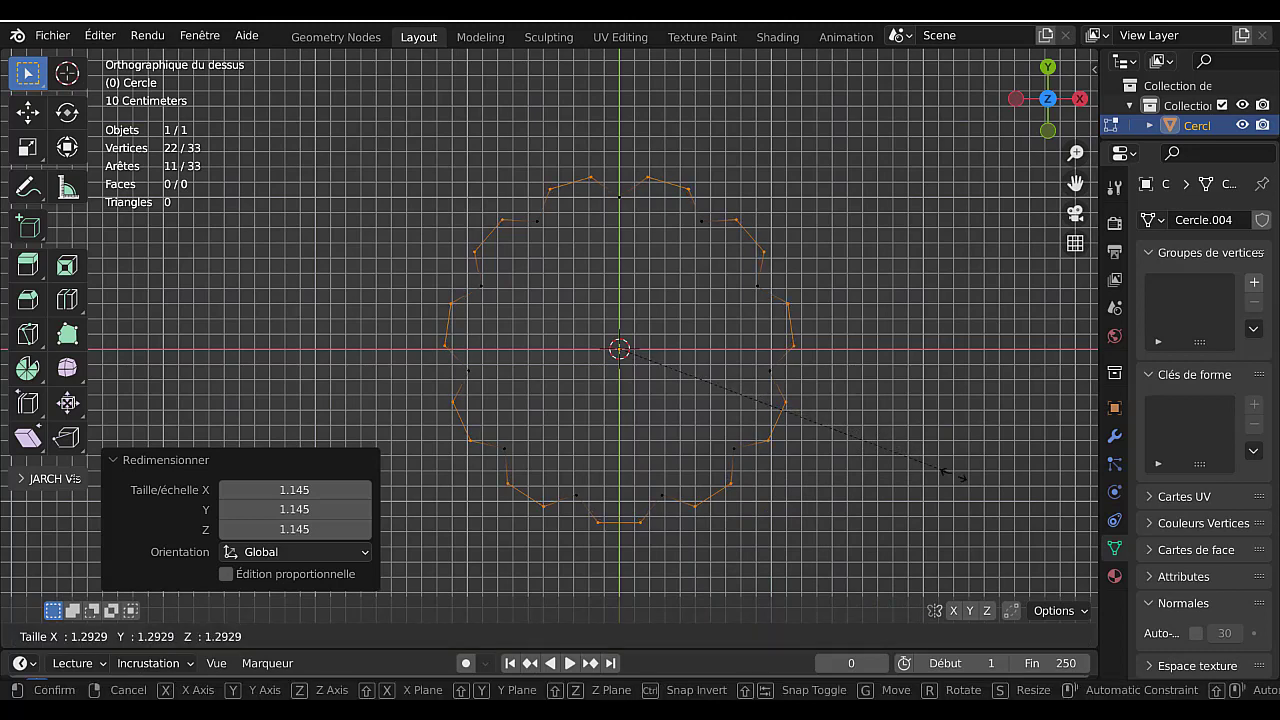
left_click(975, 485)
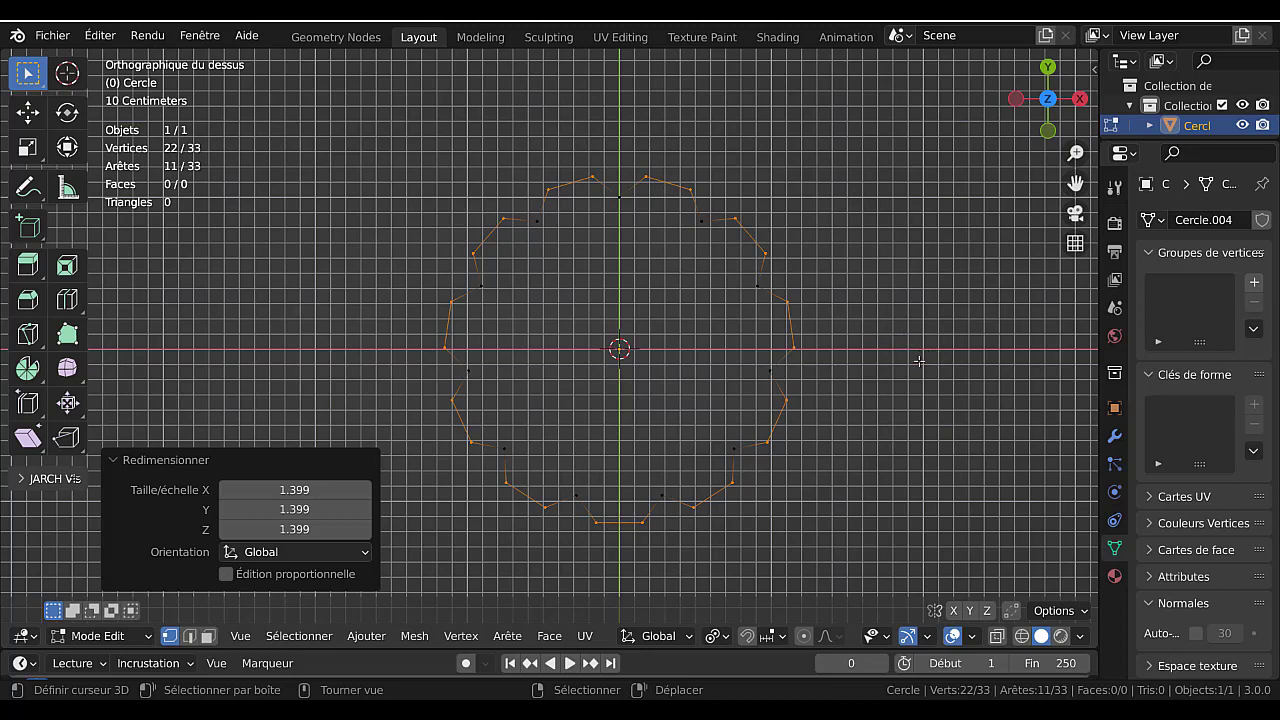
- Widen the properties area slightly and, in front view, move the selected outer vertices down about 0.17 m along Z
key("KP_1")
scroll(919, 361, "down", 4)
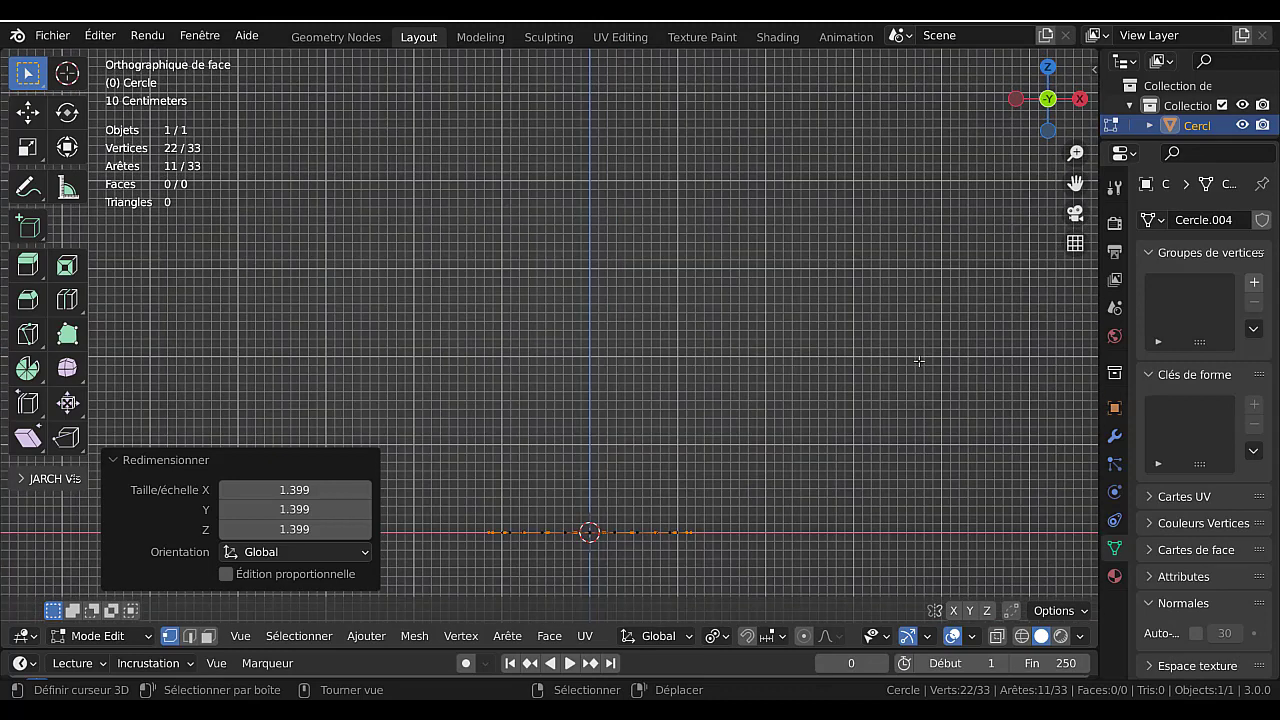
scroll(895, 372, "down", 1)
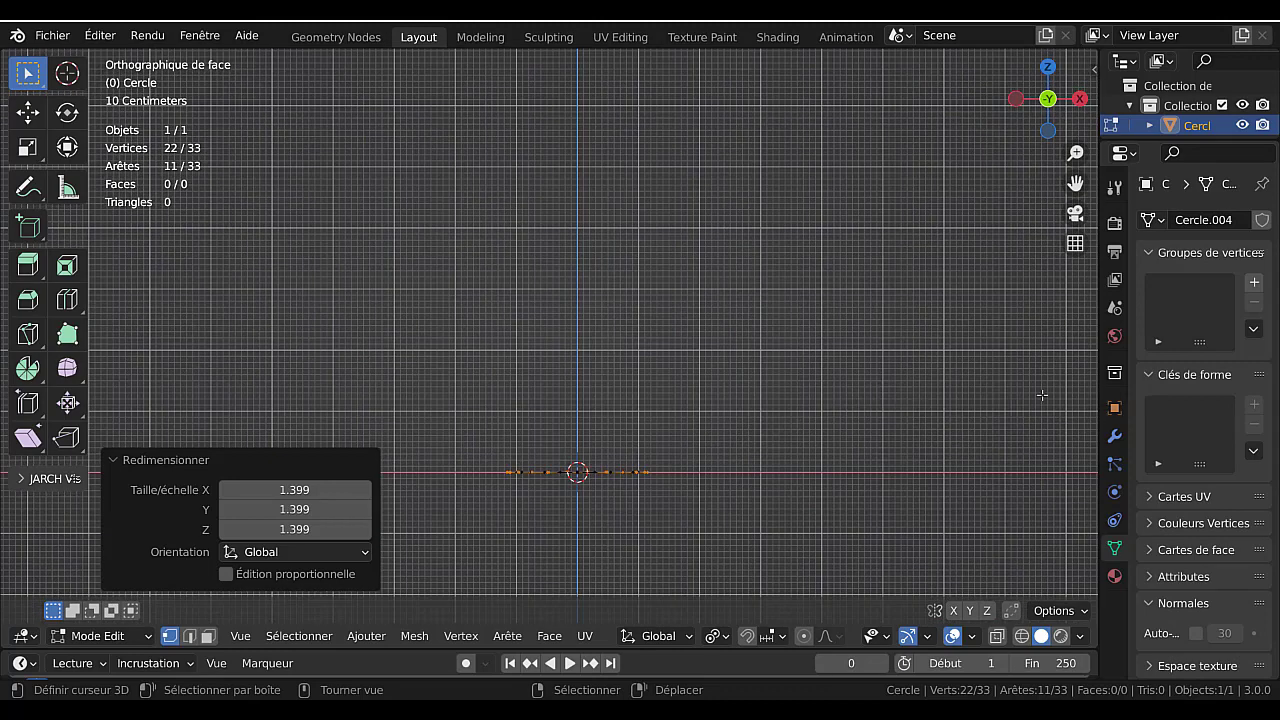
left_click_drag(1096, 386, 1066, 391)
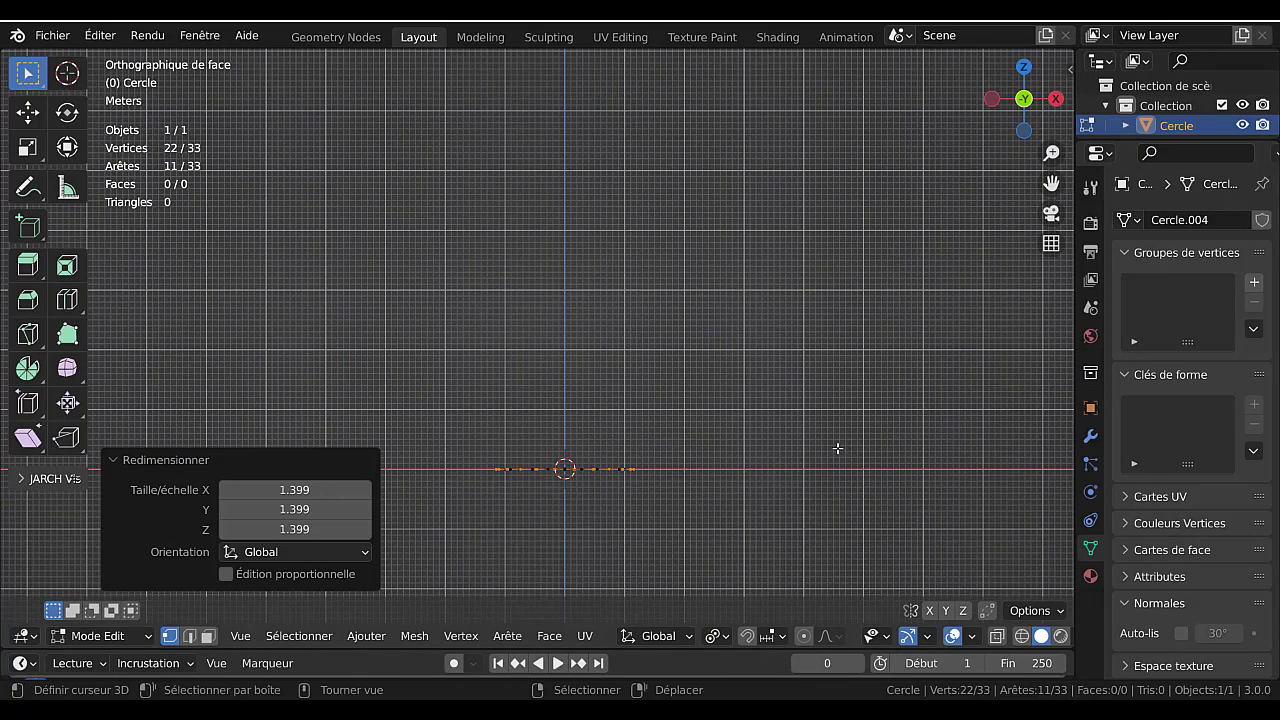
middle_click_drag(837, 446, 836, 252)
key("KP_1")
scroll(802, 312, "up", 3)
middle_click_drag(773, 415, 766, 428, "shift")
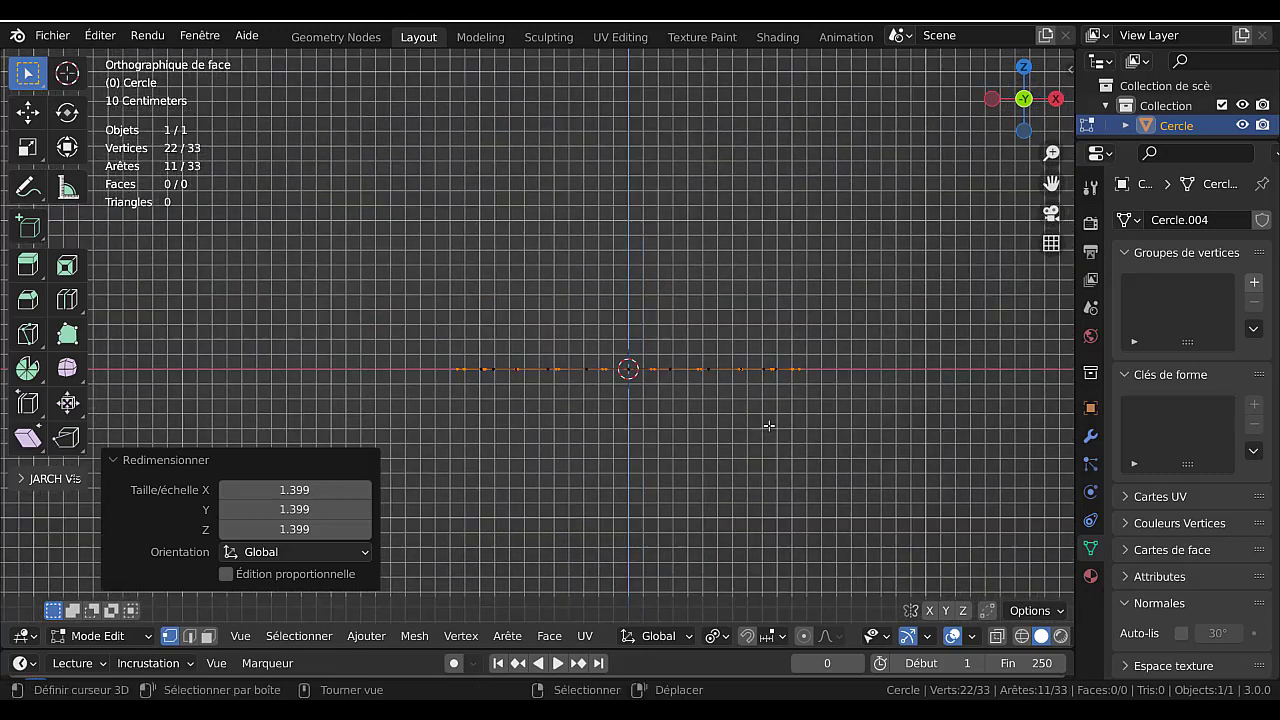
key("g")
key("z")
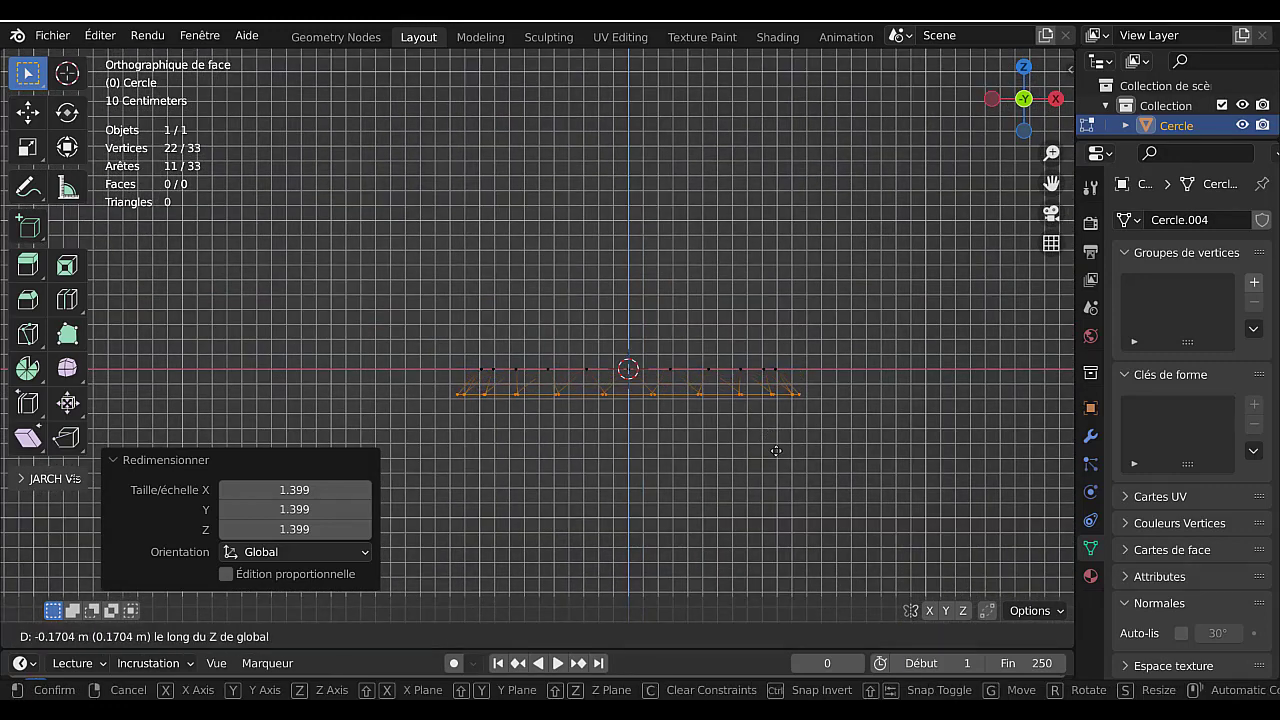
left_click(776, 451)
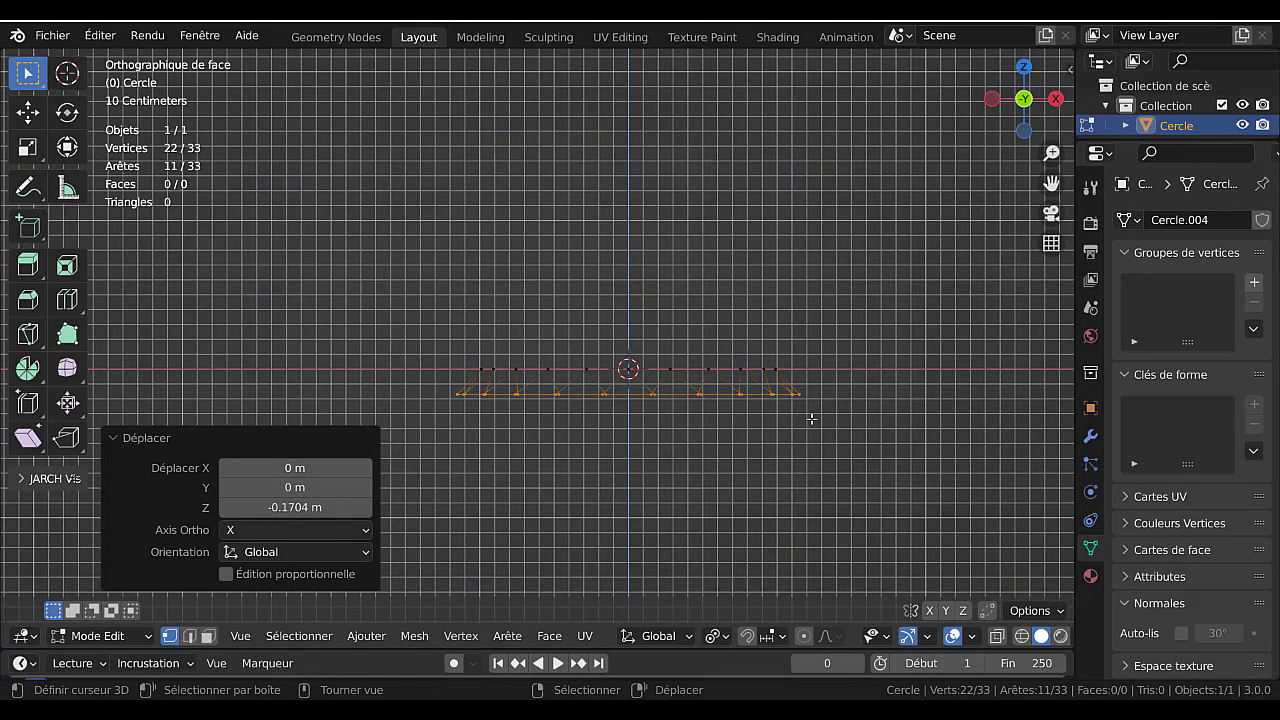
- Select all 33 vertices of the fluted outline and extrude them about 2.25 m upward along Z
middle_click_drag(874, 324, 869, 370)
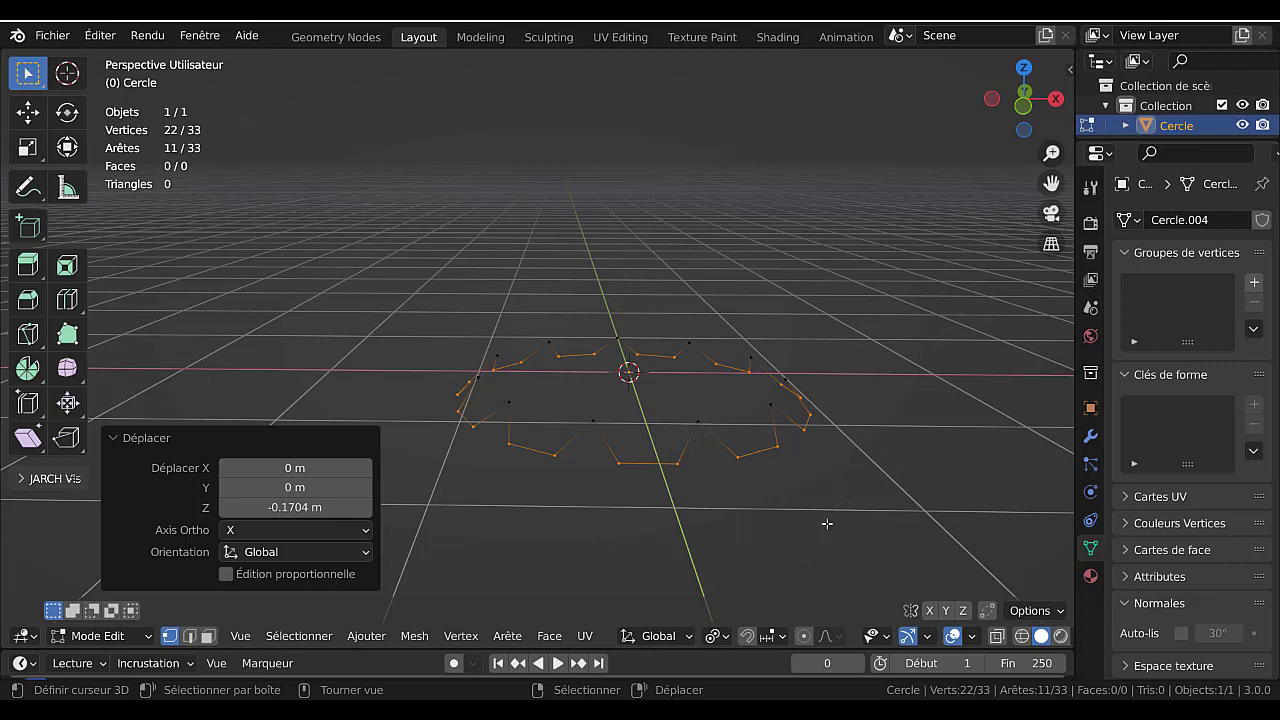
key("a")
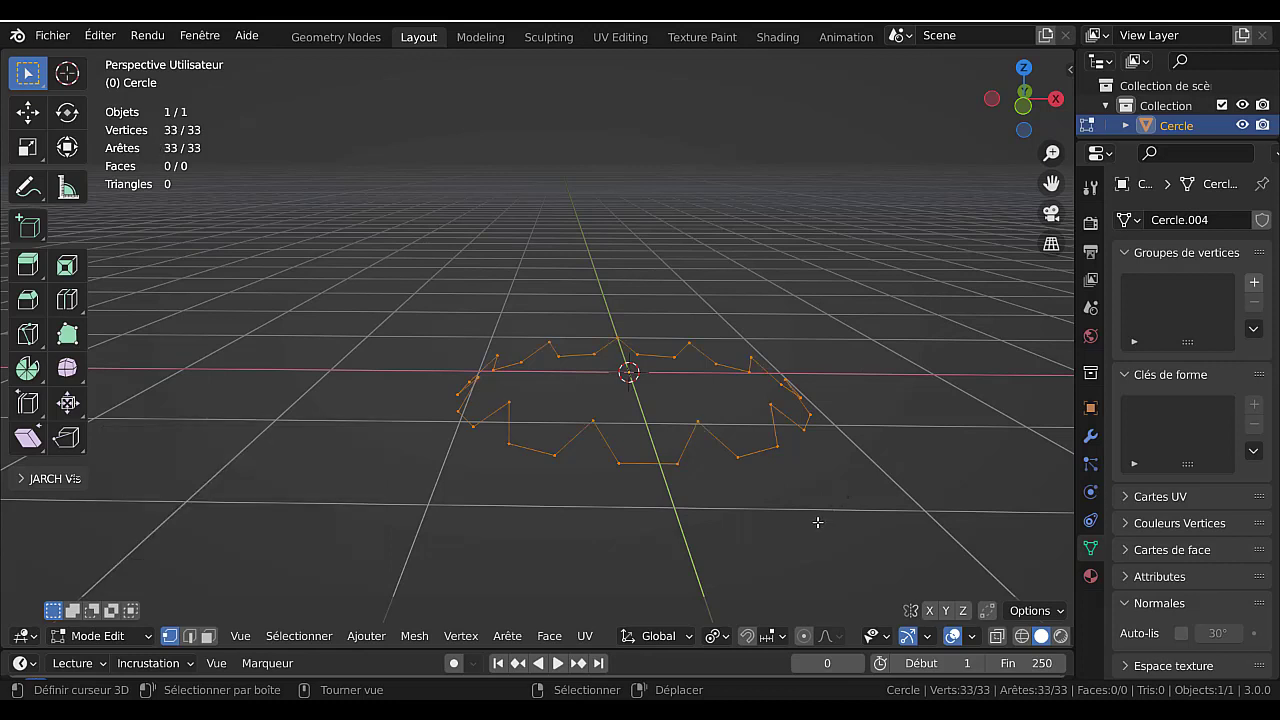
key("KP_1")
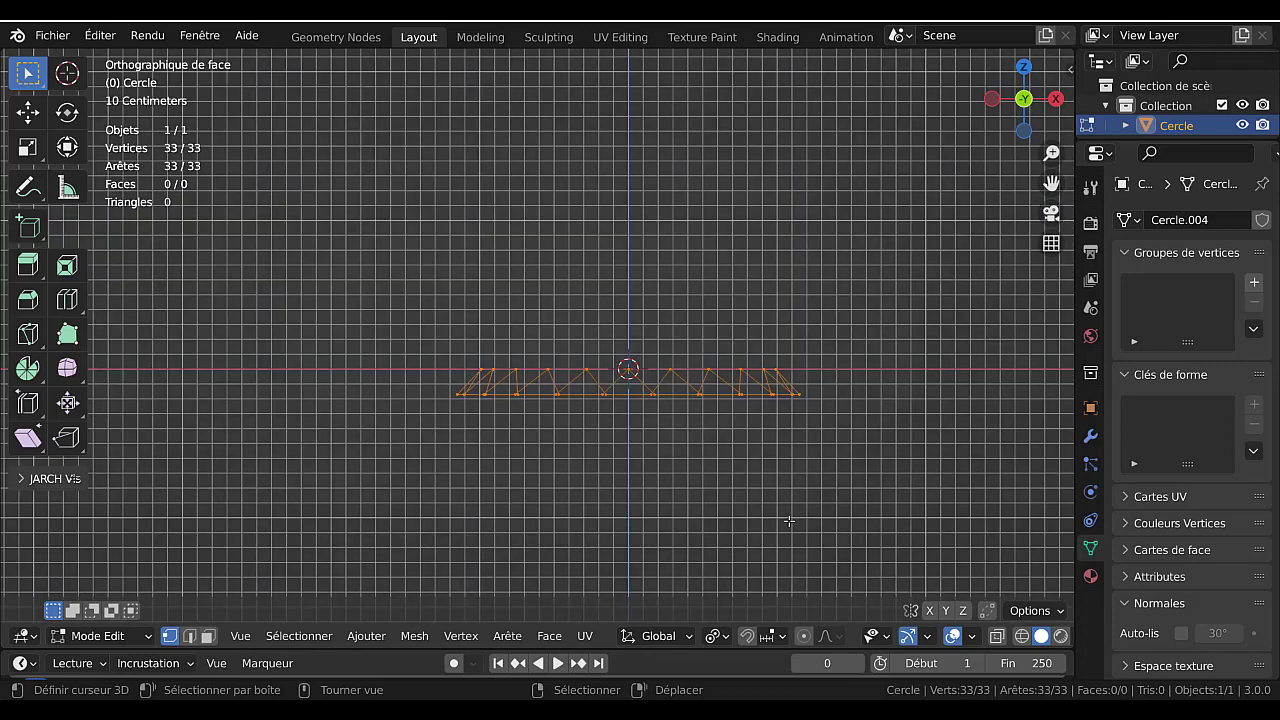
key("e")
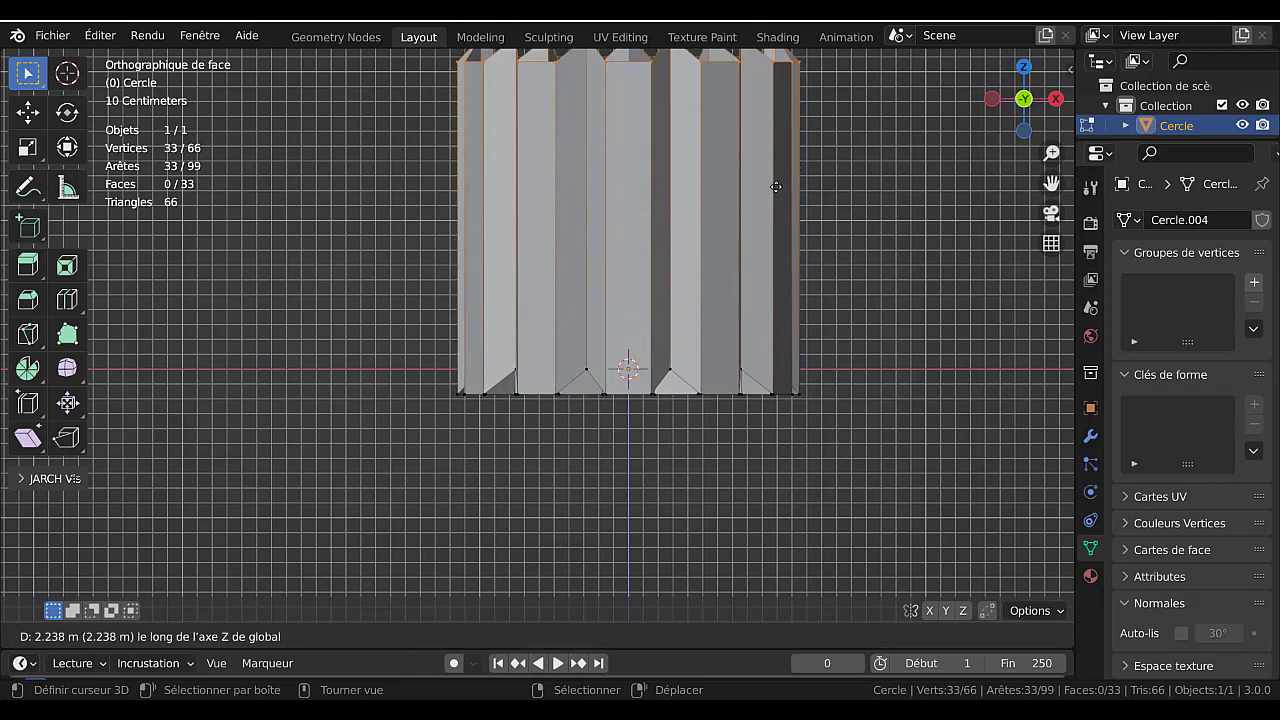
left_click(775, 201)
- Raise the extruded upper ring a further 4.84 m or so along Z to lengthen the fluted body
scroll(759, 284, "down", 4)
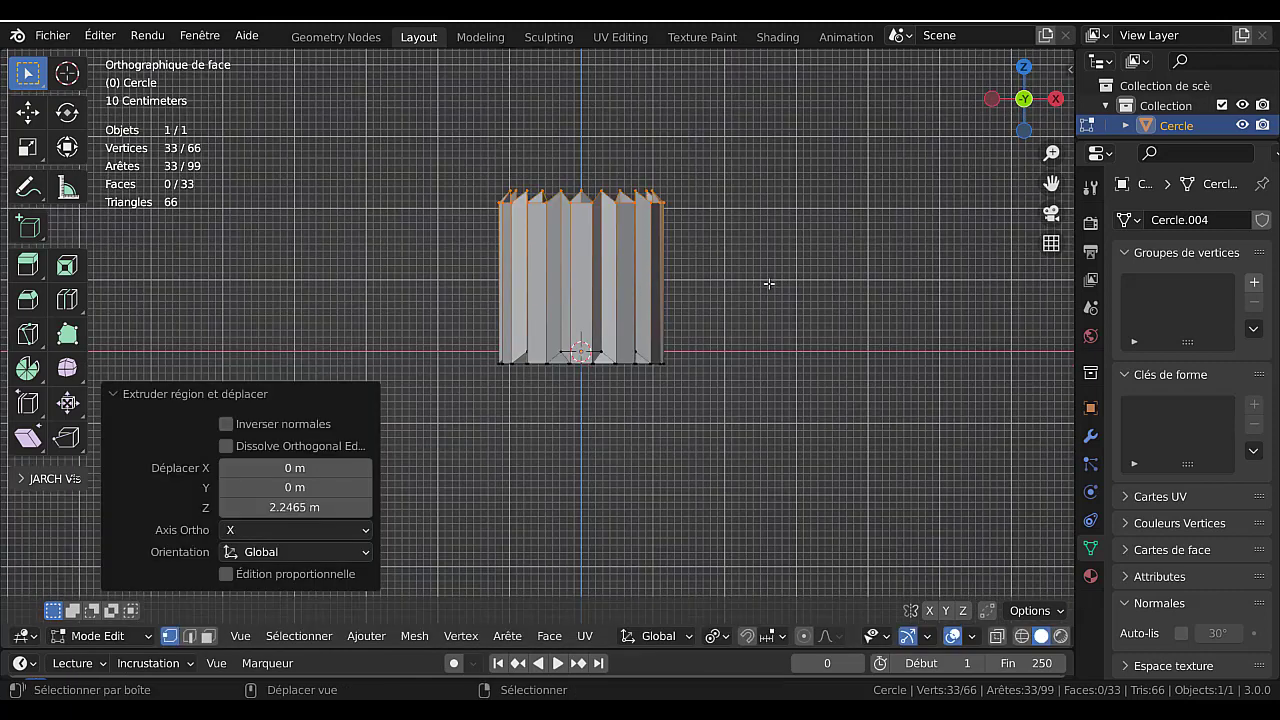
scroll(766, 371, "down", 3)
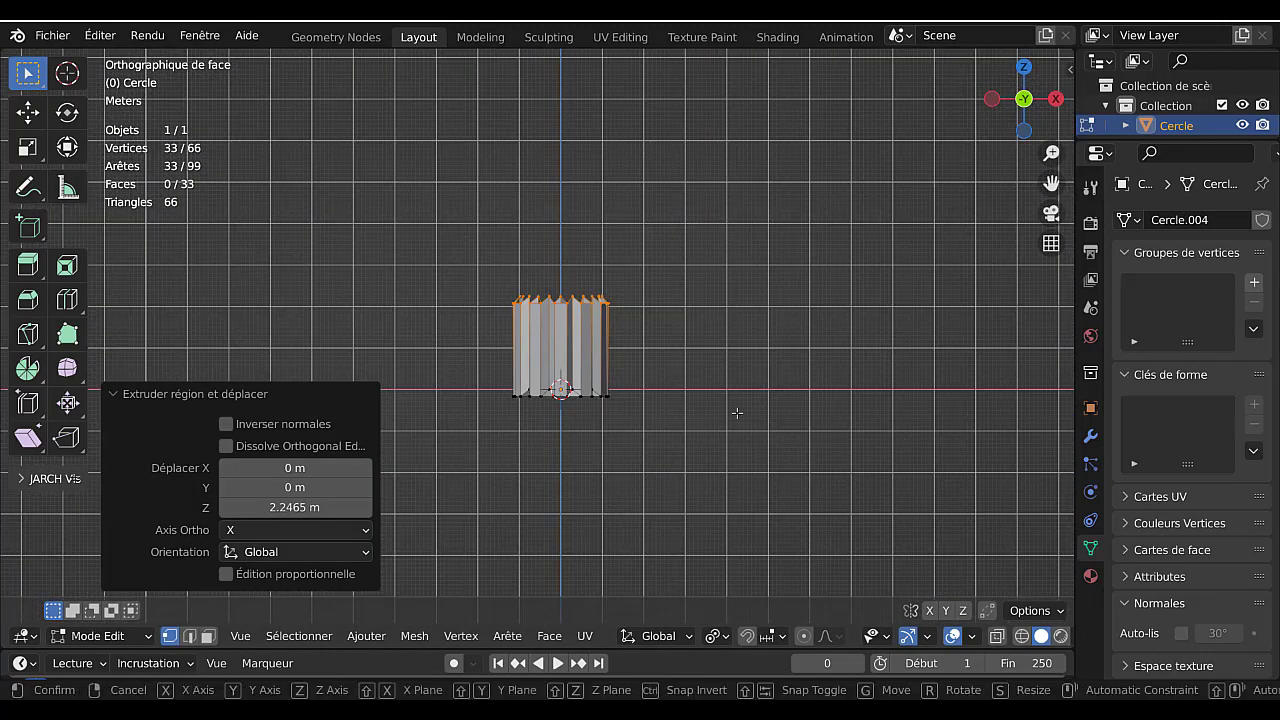
key("e")
left_click(732, 208)
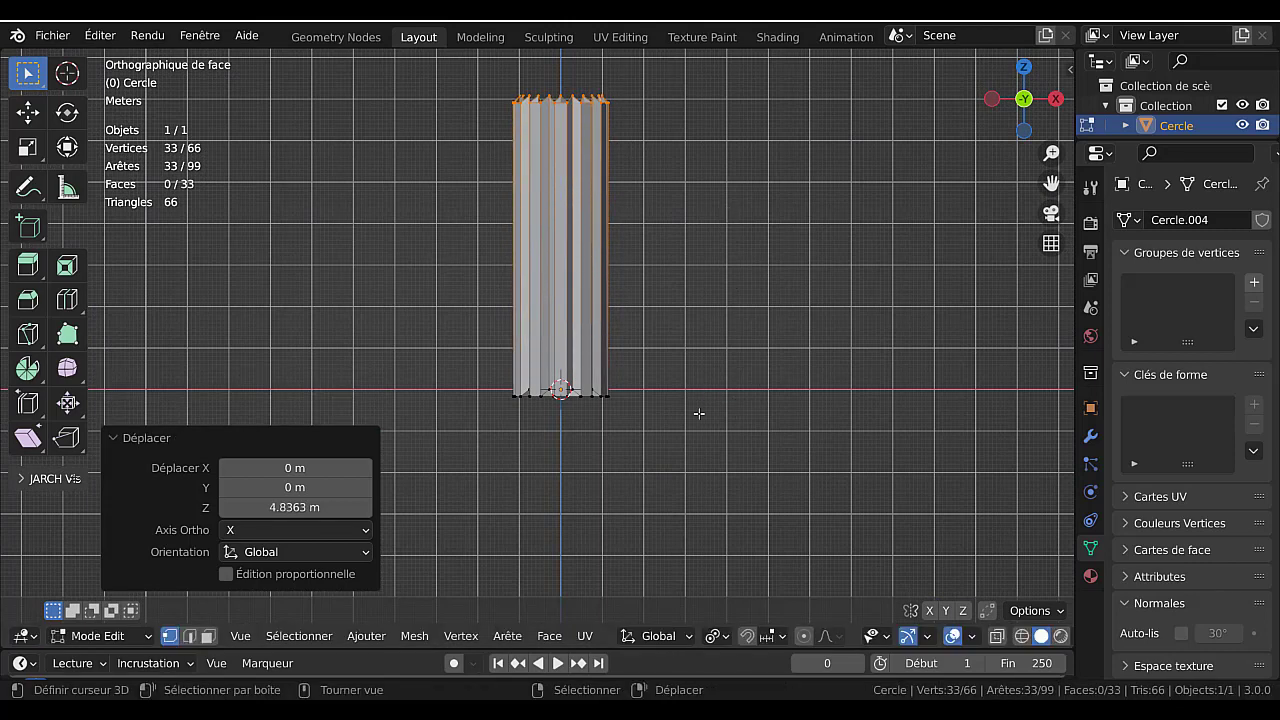
- Select the fluted body's lower edge loop and extrude it about 0.29 m downward along Z
middle_click_drag(711, 403, 688, 364, "shift")
scroll(743, 391, "up", 2)
scroll(688, 364, "up", 3)
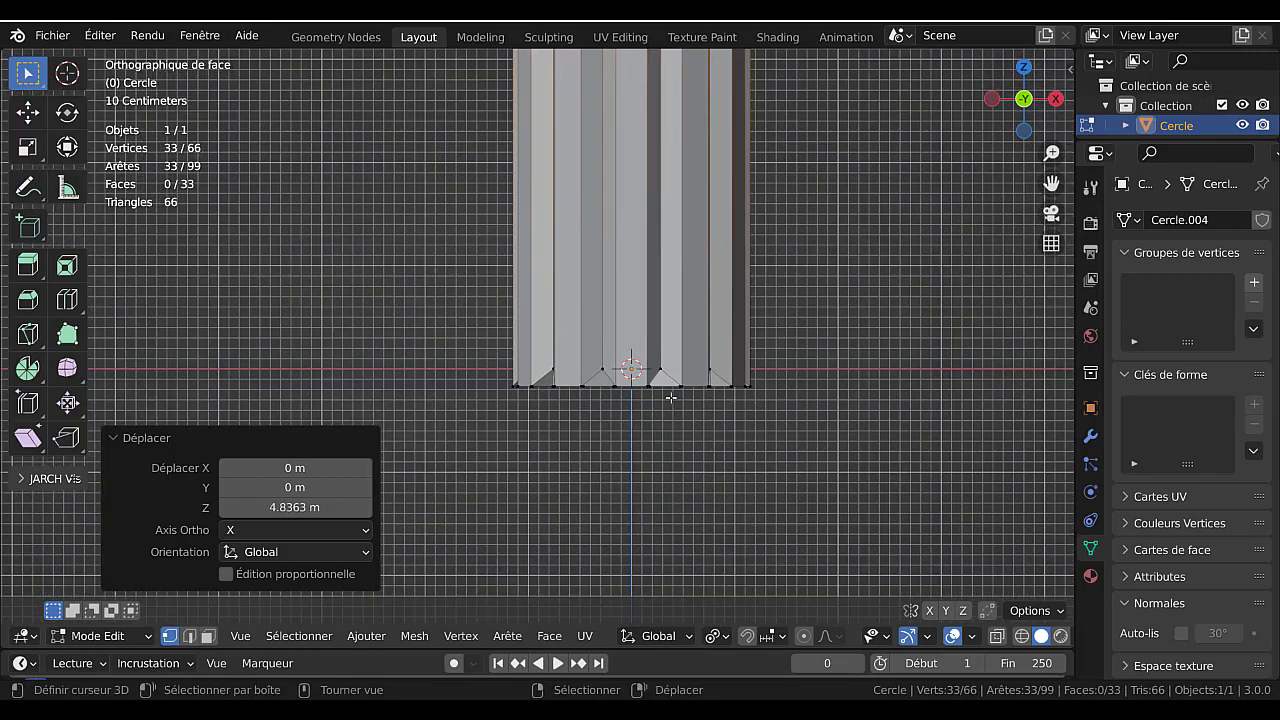
left_click(662, 397, "alt")
middle_click_drag(698, 414, 726, 451)
key("KP_1")
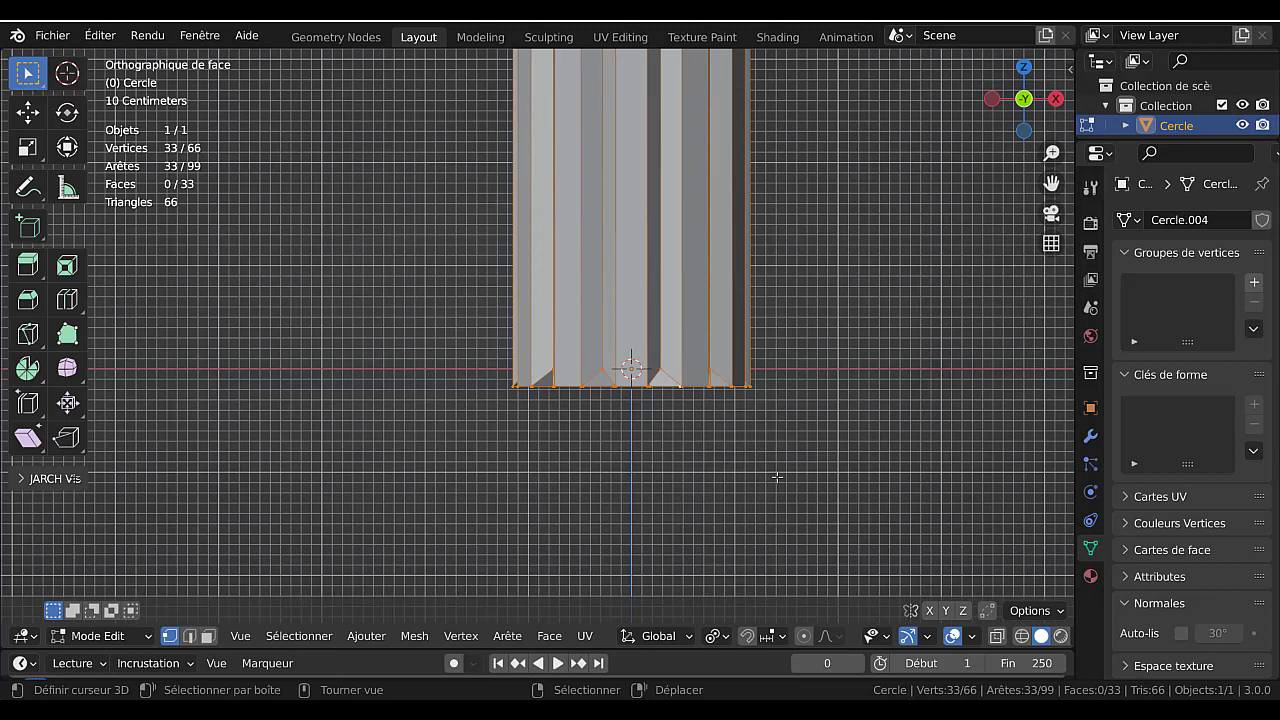
key("e")
key("z")
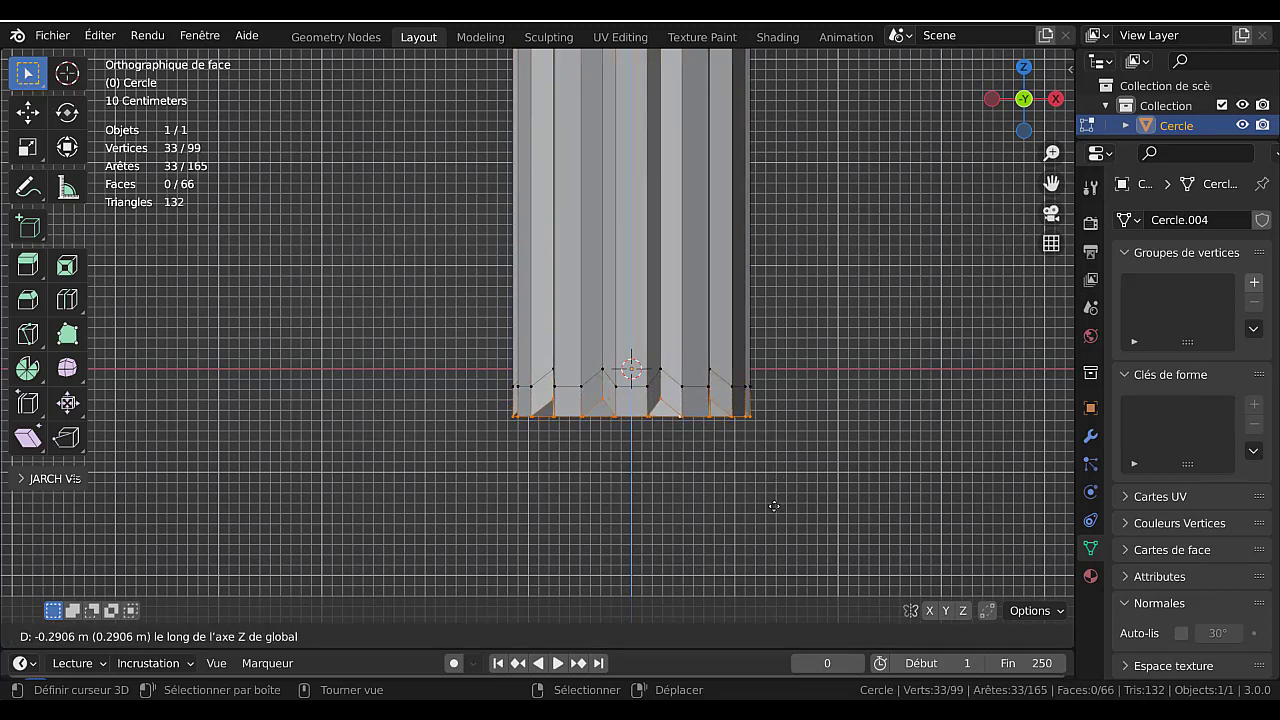
left_click(772, 507)
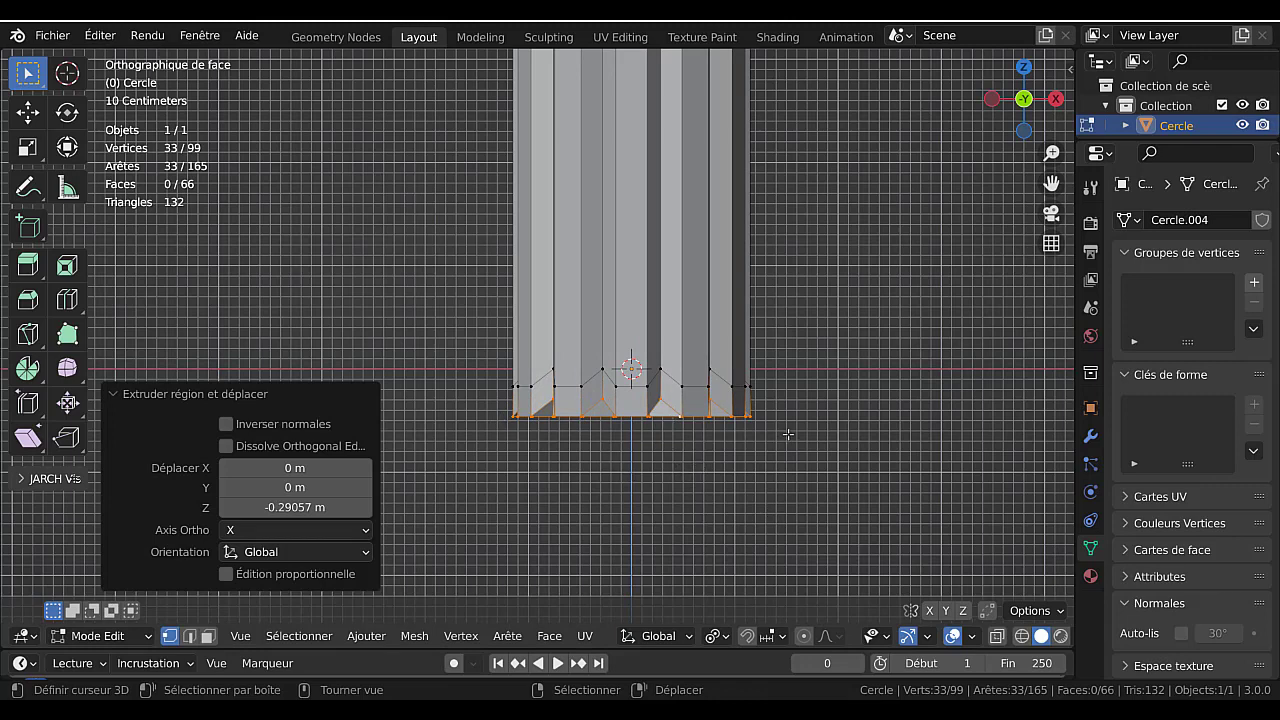
- Flatten the new lower ring by scaling it to 0 along Z, and raise it about 0.07 m
key("s")
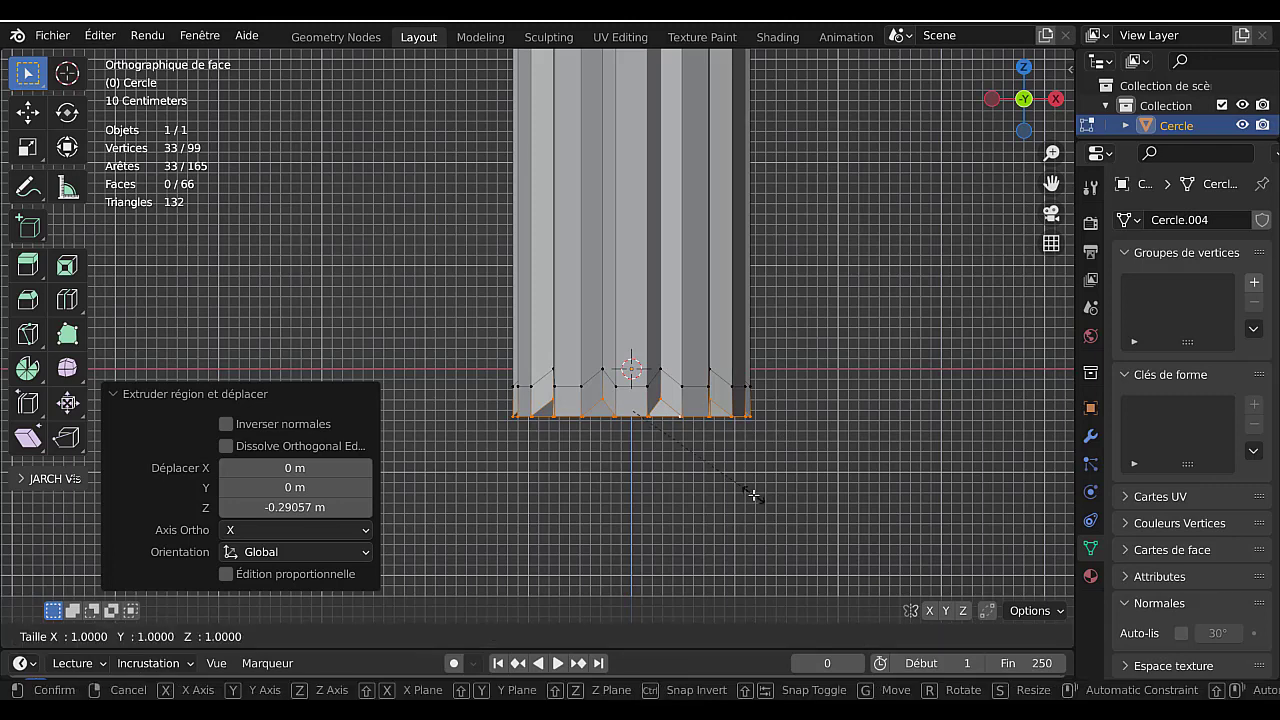
key("z")
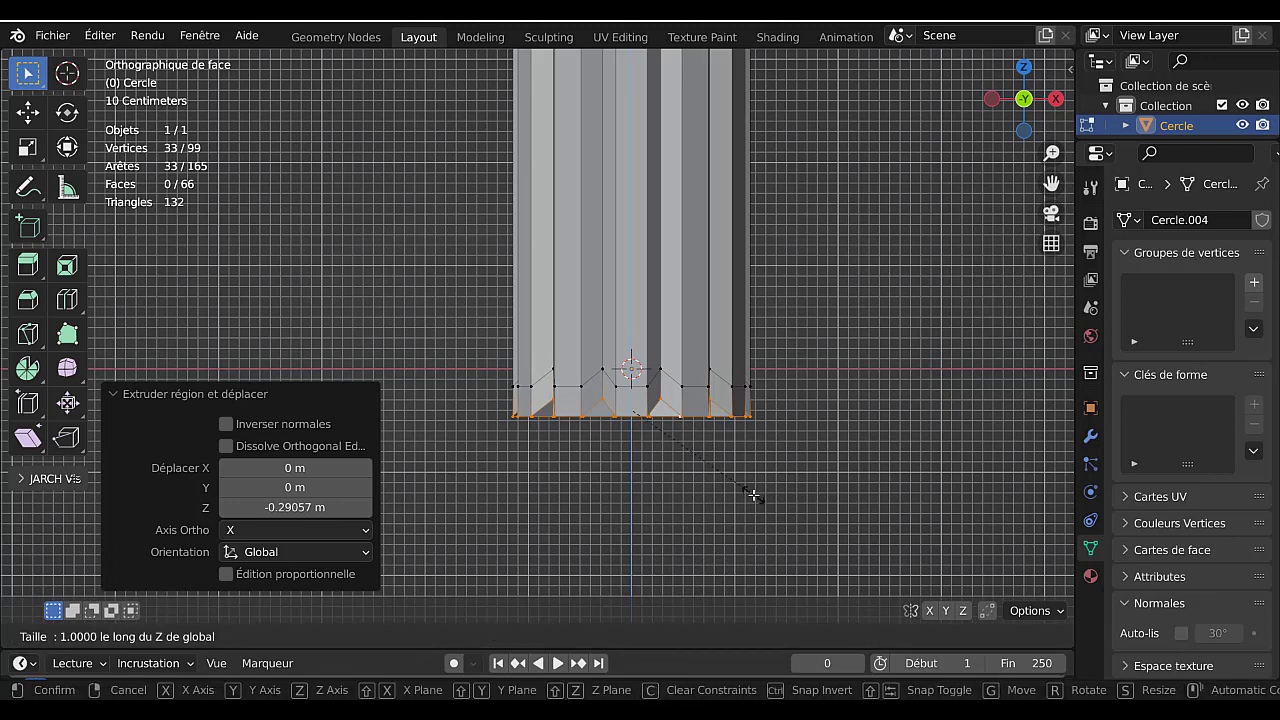
key("0")
key("Return")
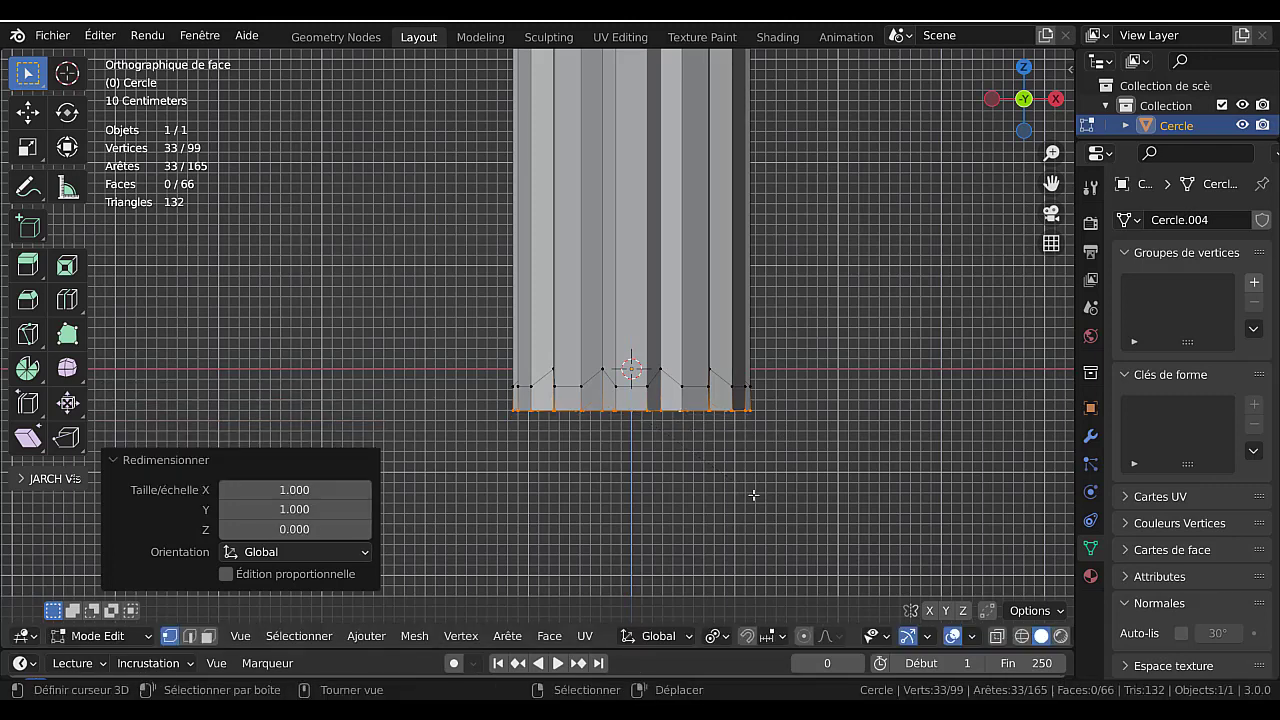
key("g")
key("z")
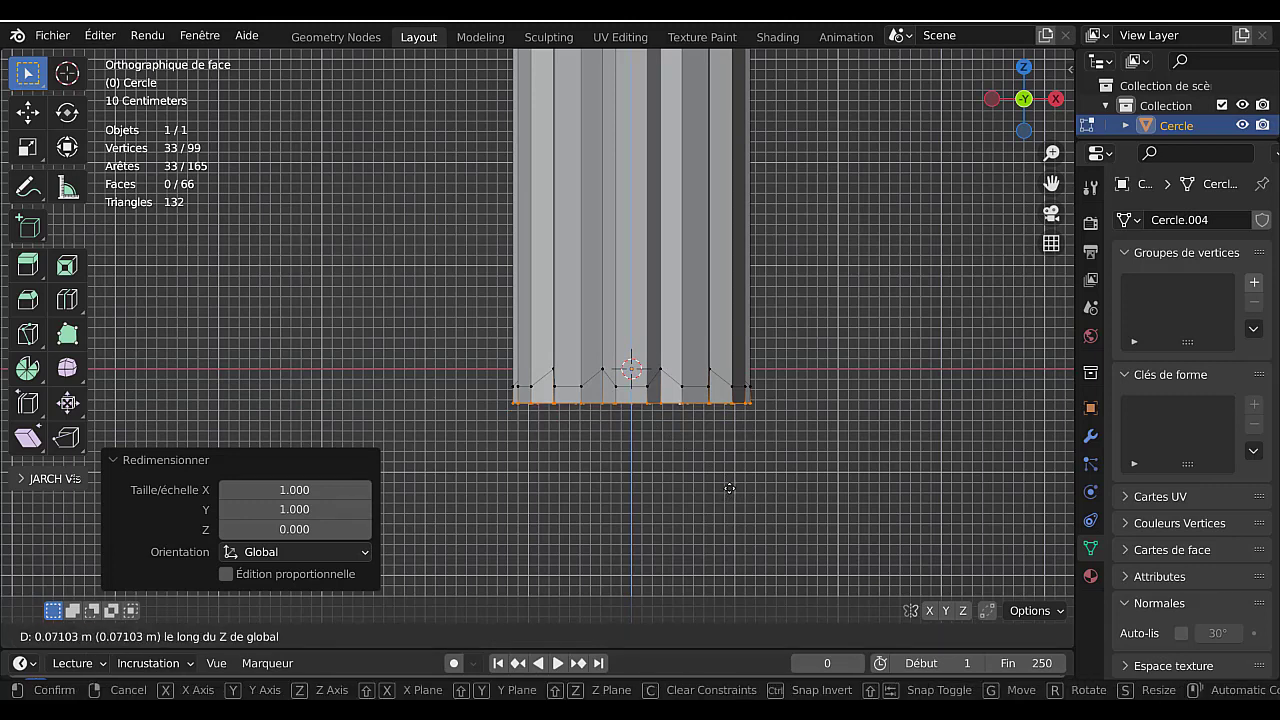
left_click(733, 488)
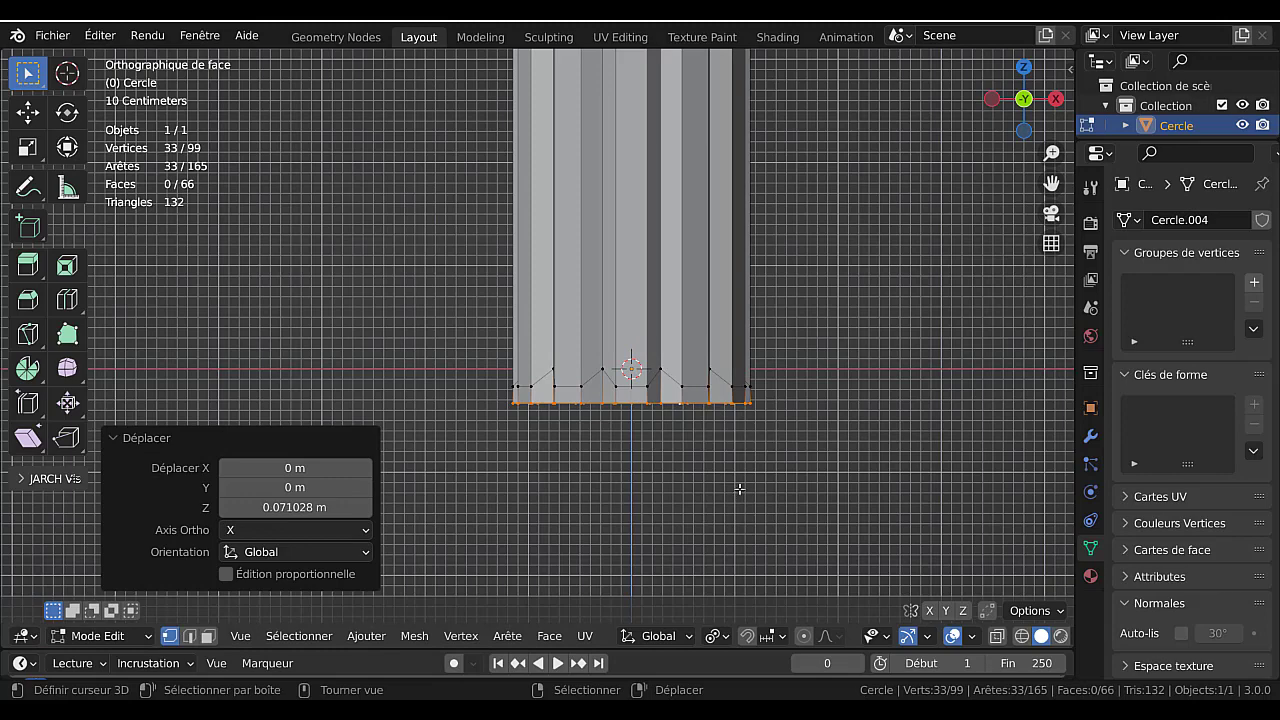
- Round the flattened lower ring with the LoopTools Circle operation, using the Best fit method
middle_click_drag(743, 491, 722, 476)
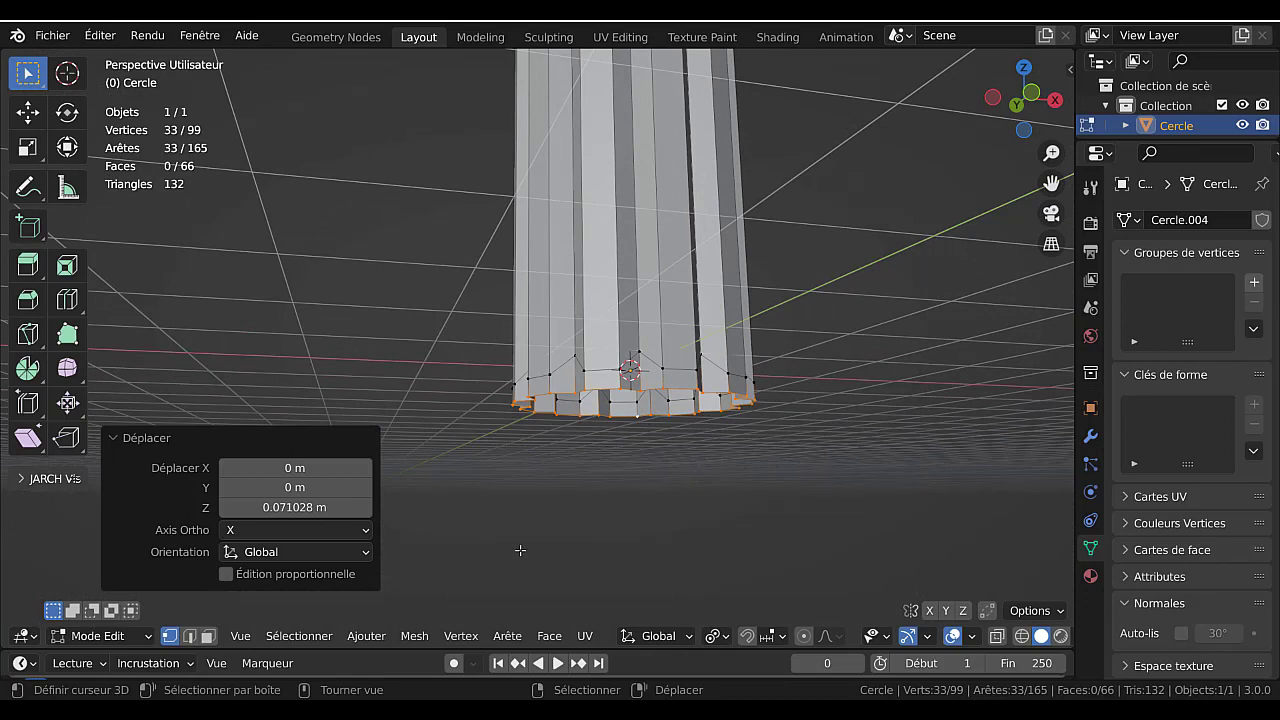
key("q")
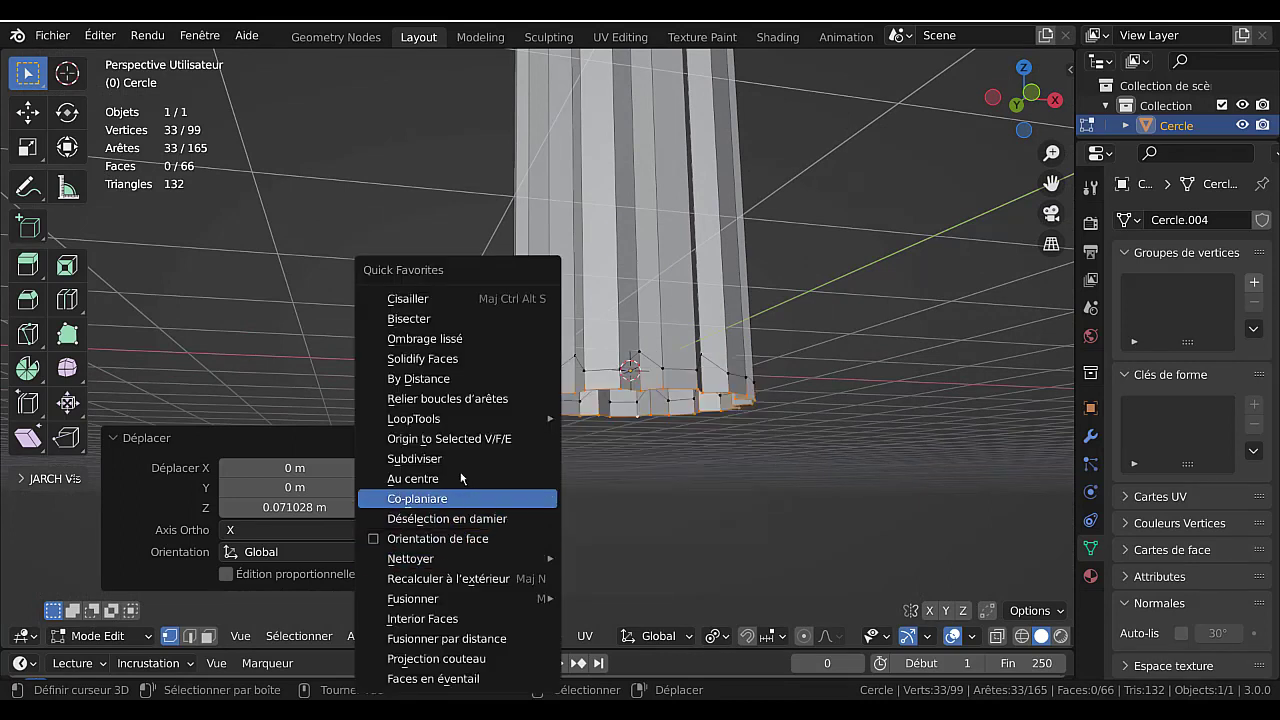
mouse_move(451, 427)
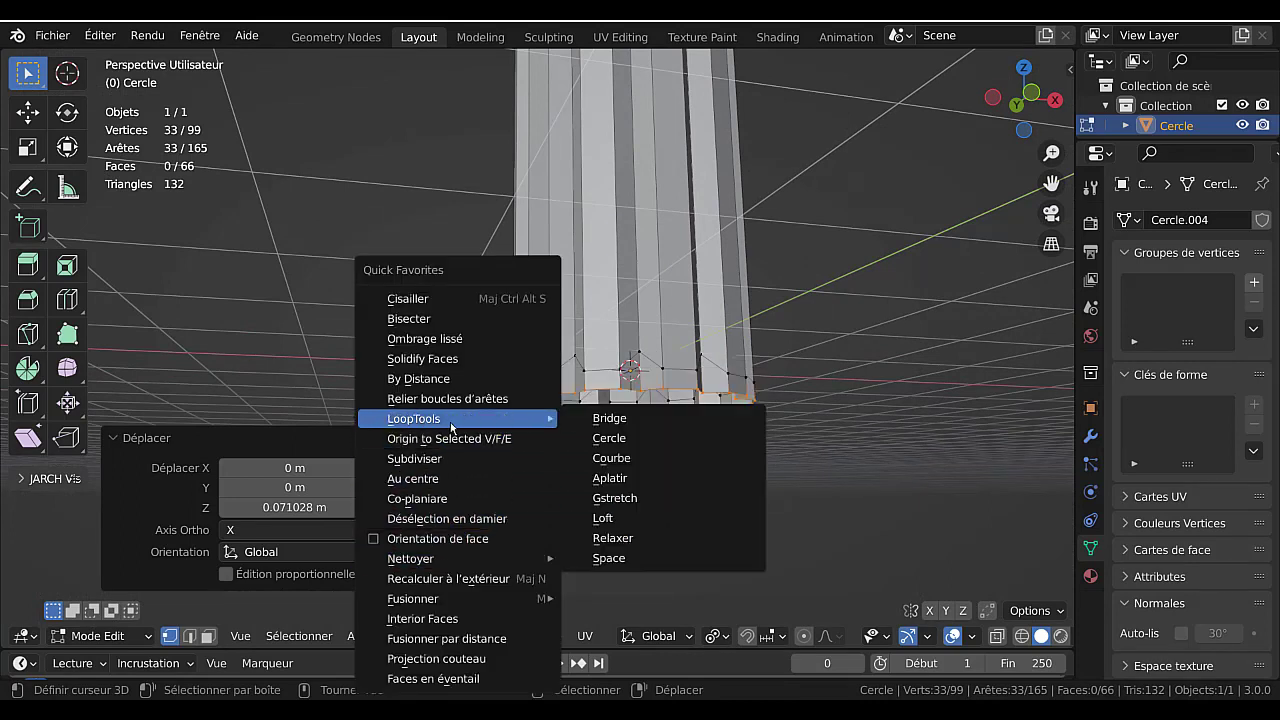
left_click(614, 438)
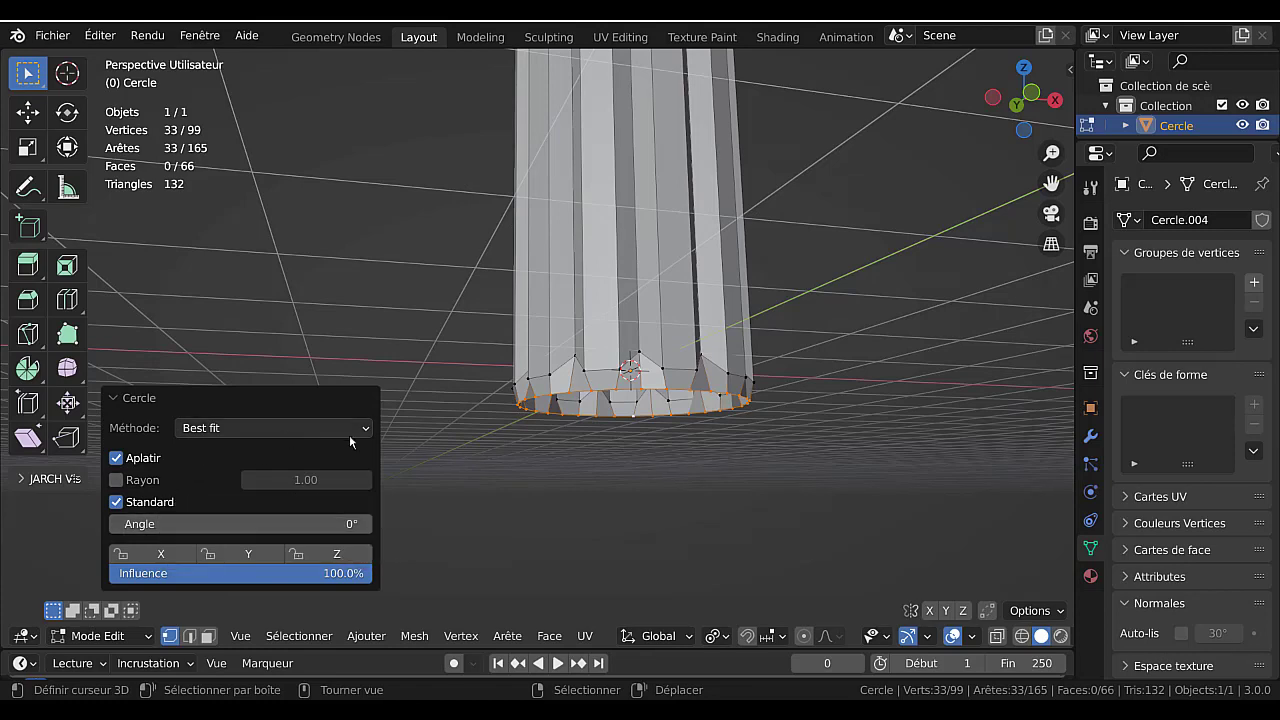
middle_click_drag(590, 500, 610, 545)
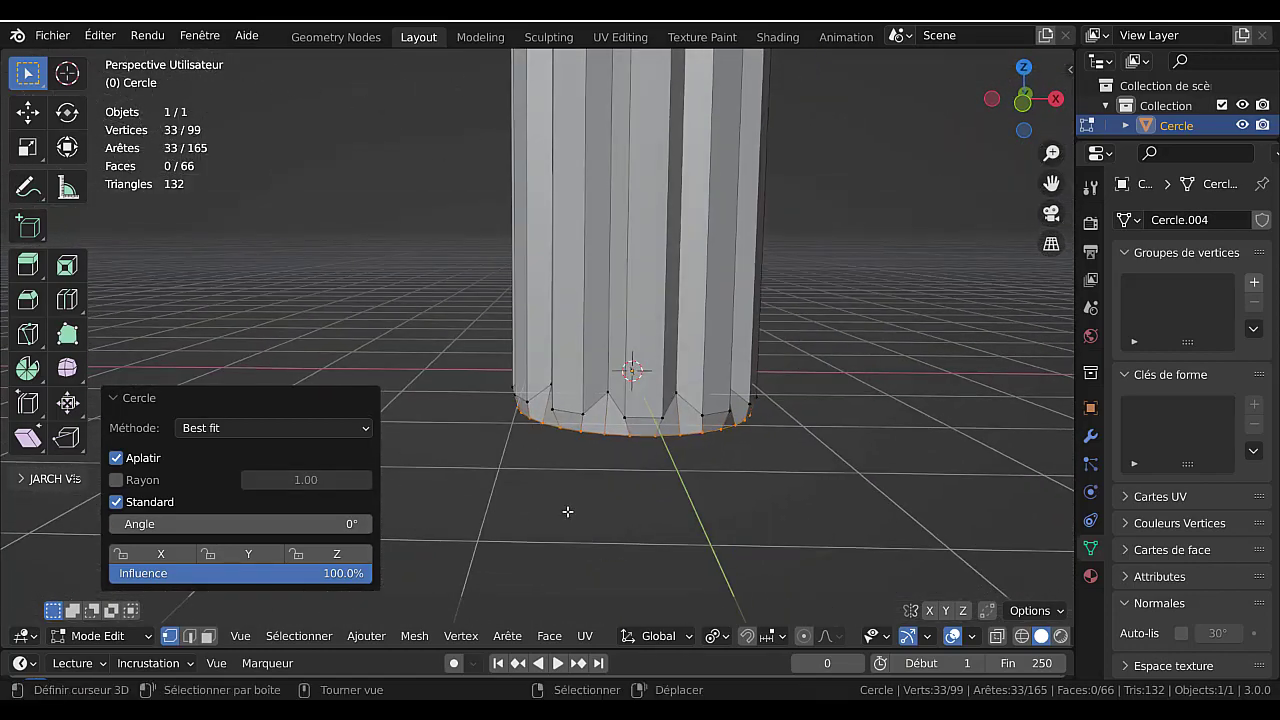
- Scale the rounded lower ring outward to about 1.11 times its size
key("KP_1")
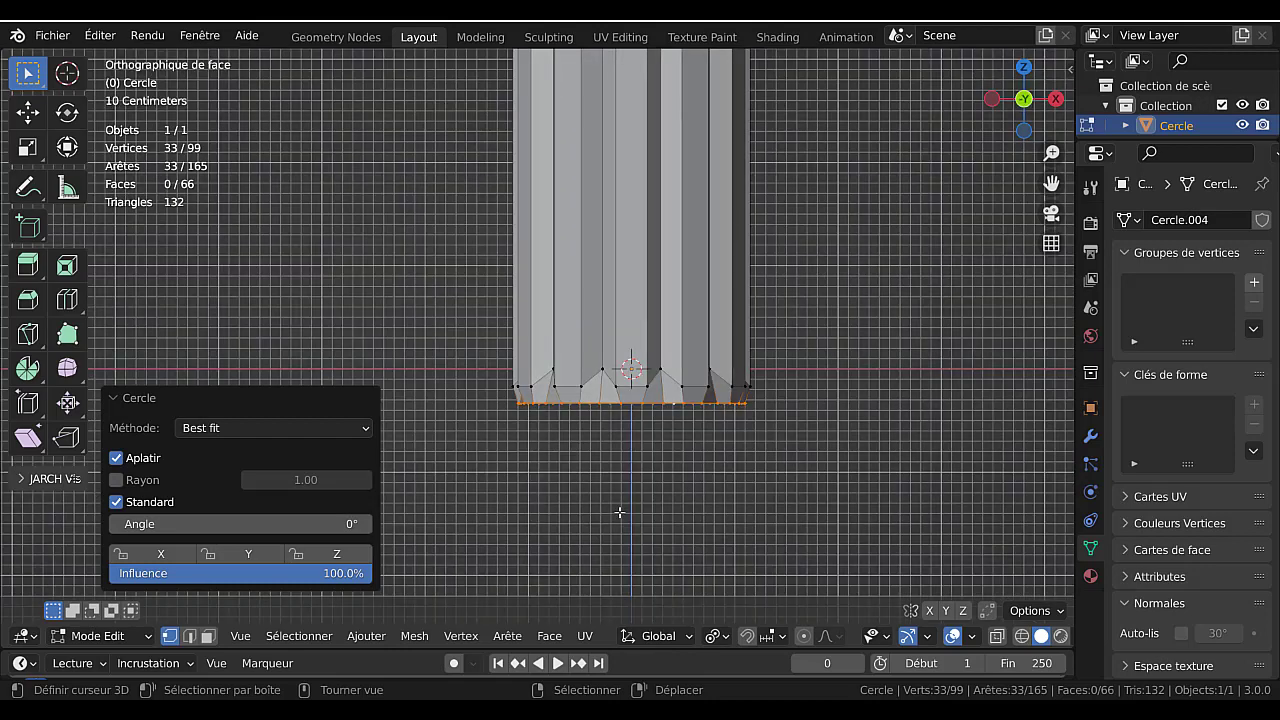
scroll(652, 510, "up", 2)
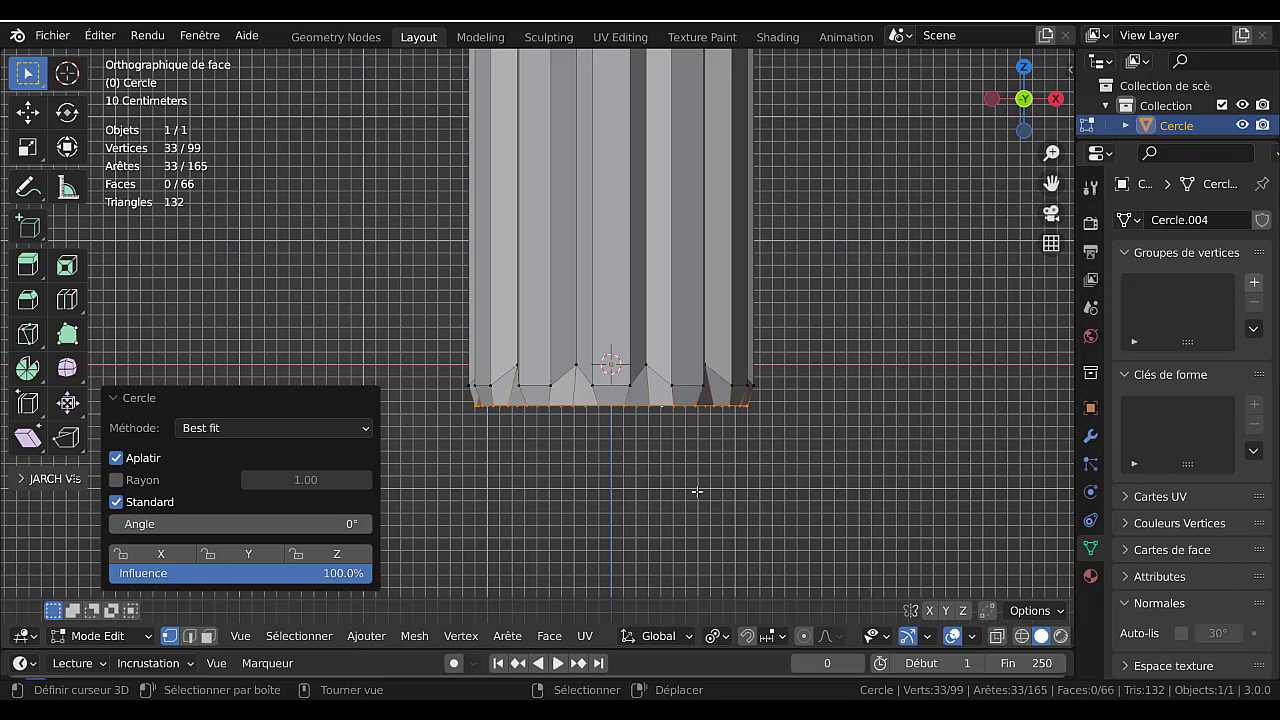
key("s")
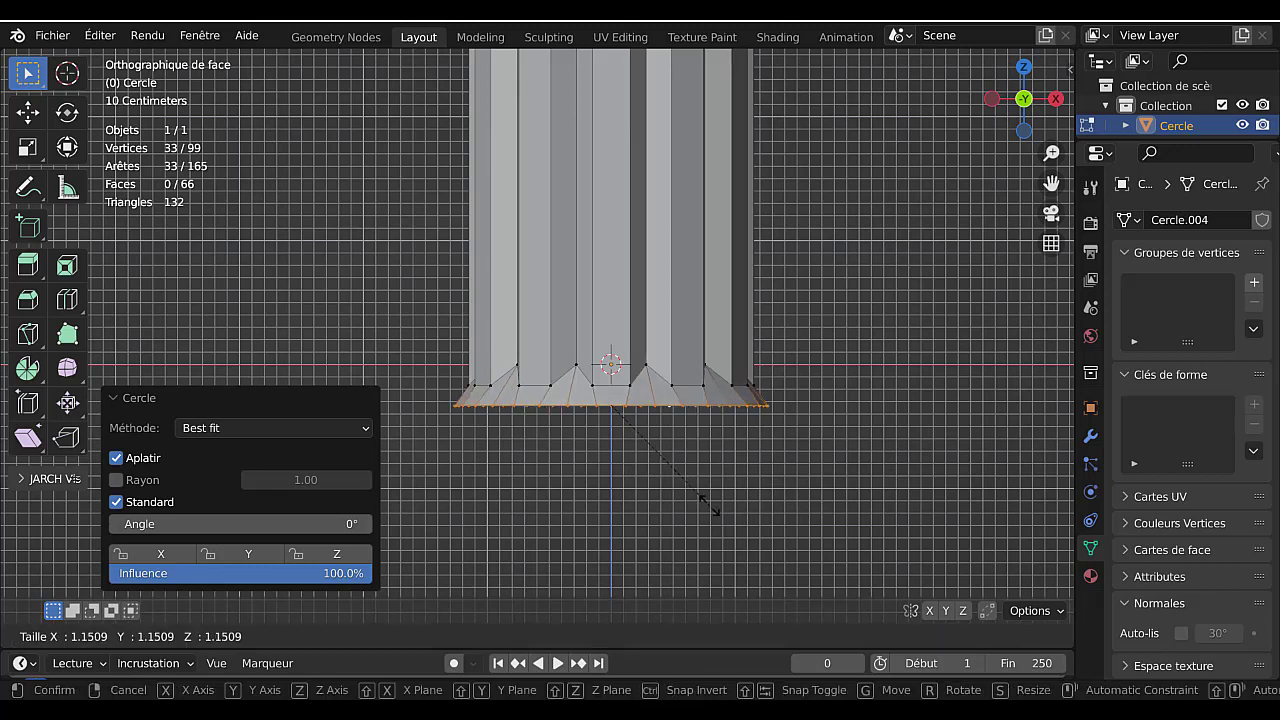
left_click(705, 503)
scroll(703, 503, "down", 1)
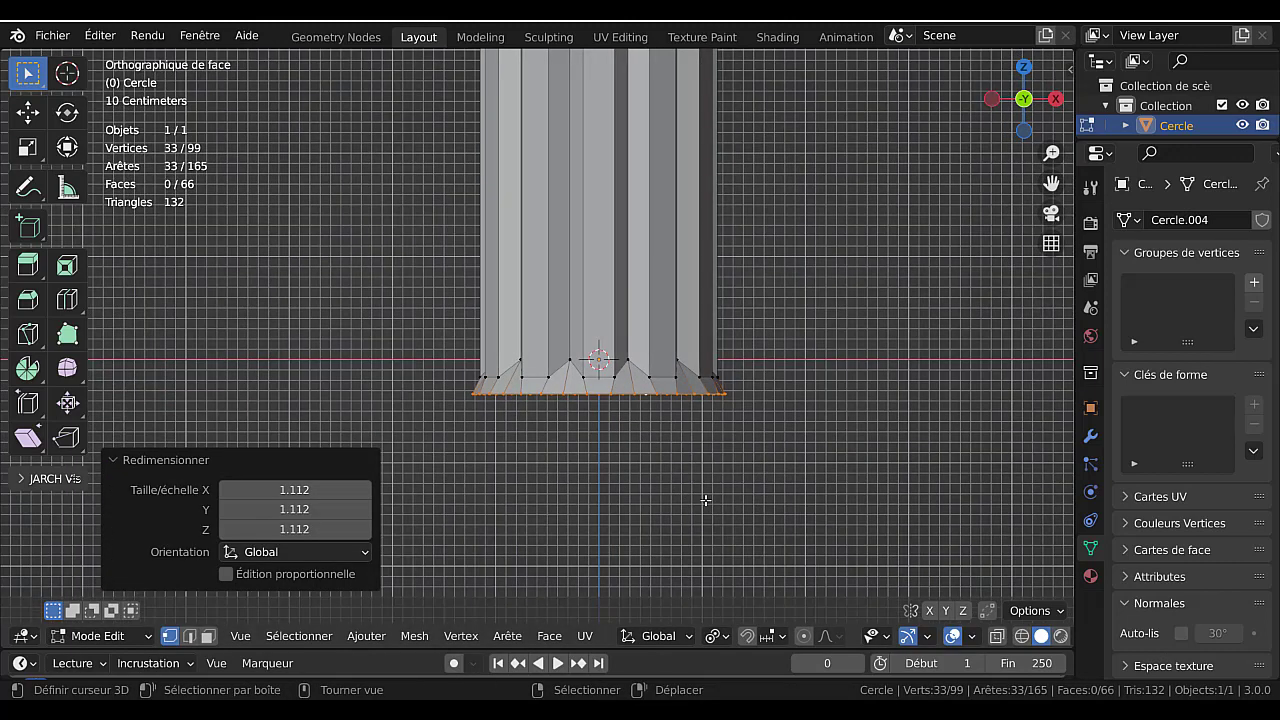
- Extrude the enlarged lower ring about 0.44 m downward along Z to form the base's foot
key("e")
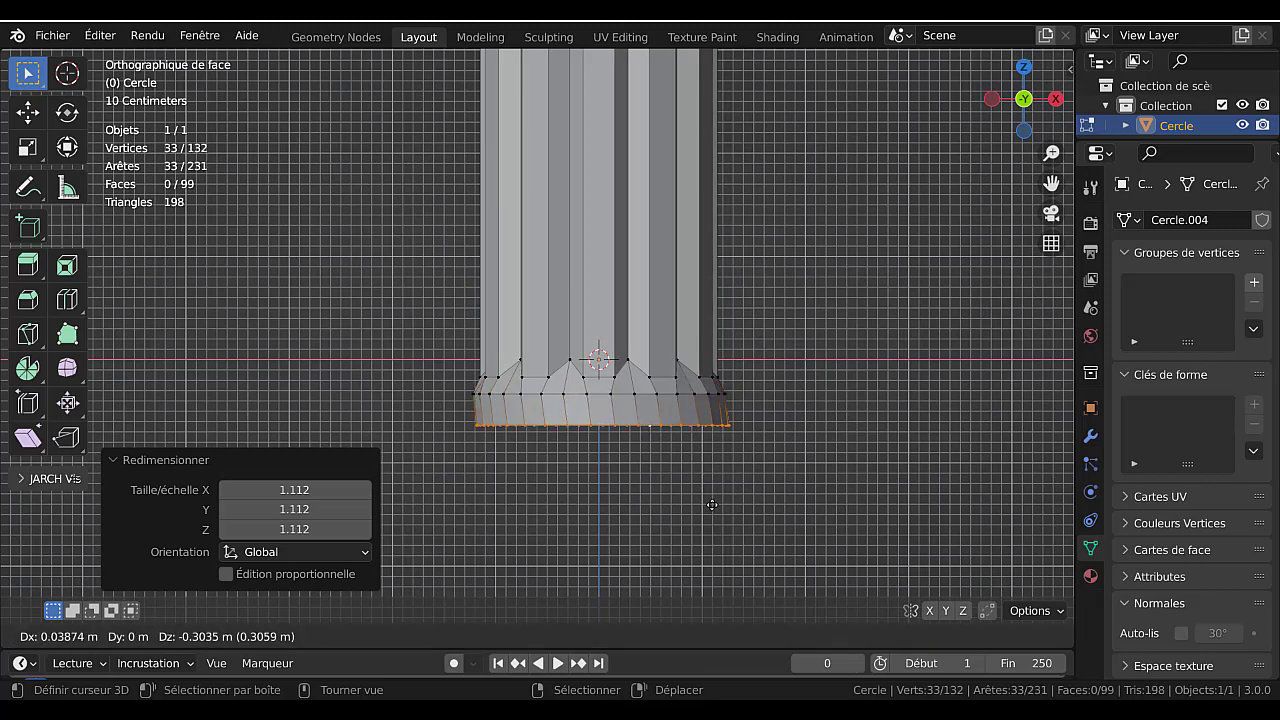
key("z")
left_click(711, 519)
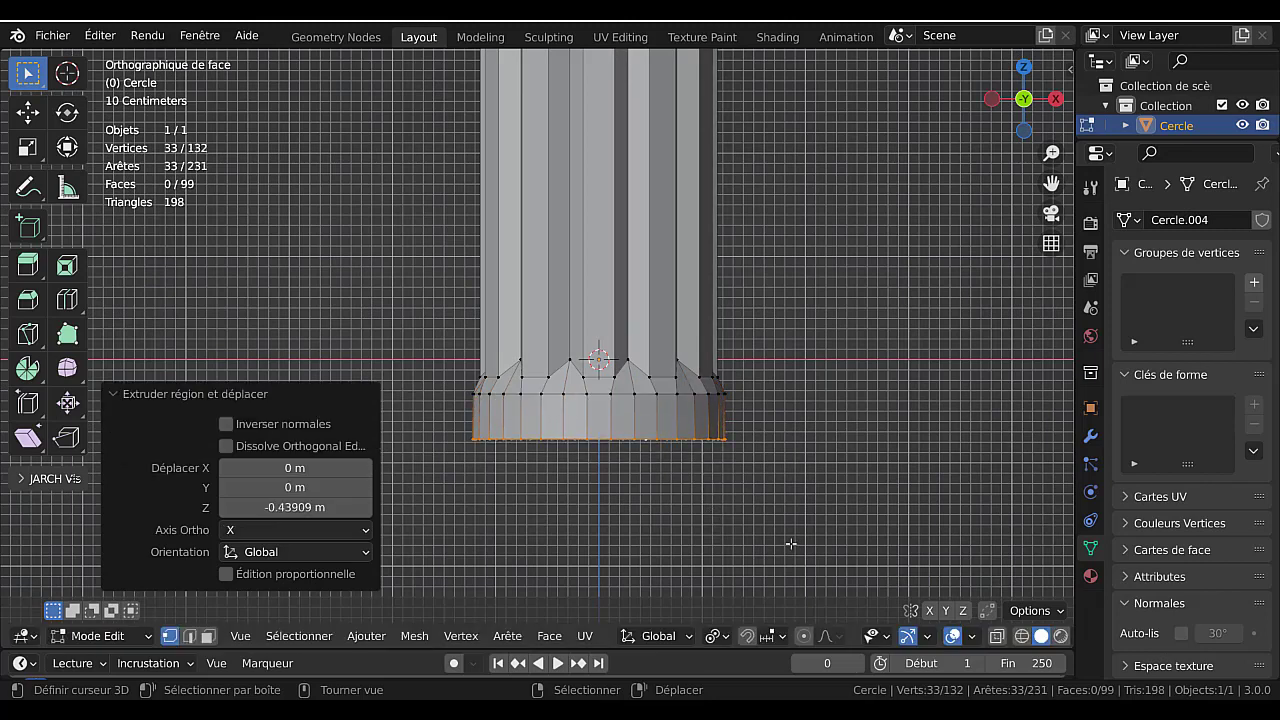
- Extrude the foot's lowest ring in place and scale it inward to about 0.7 to form a flat underside rim
key("e")
key("Escape")
key("s")
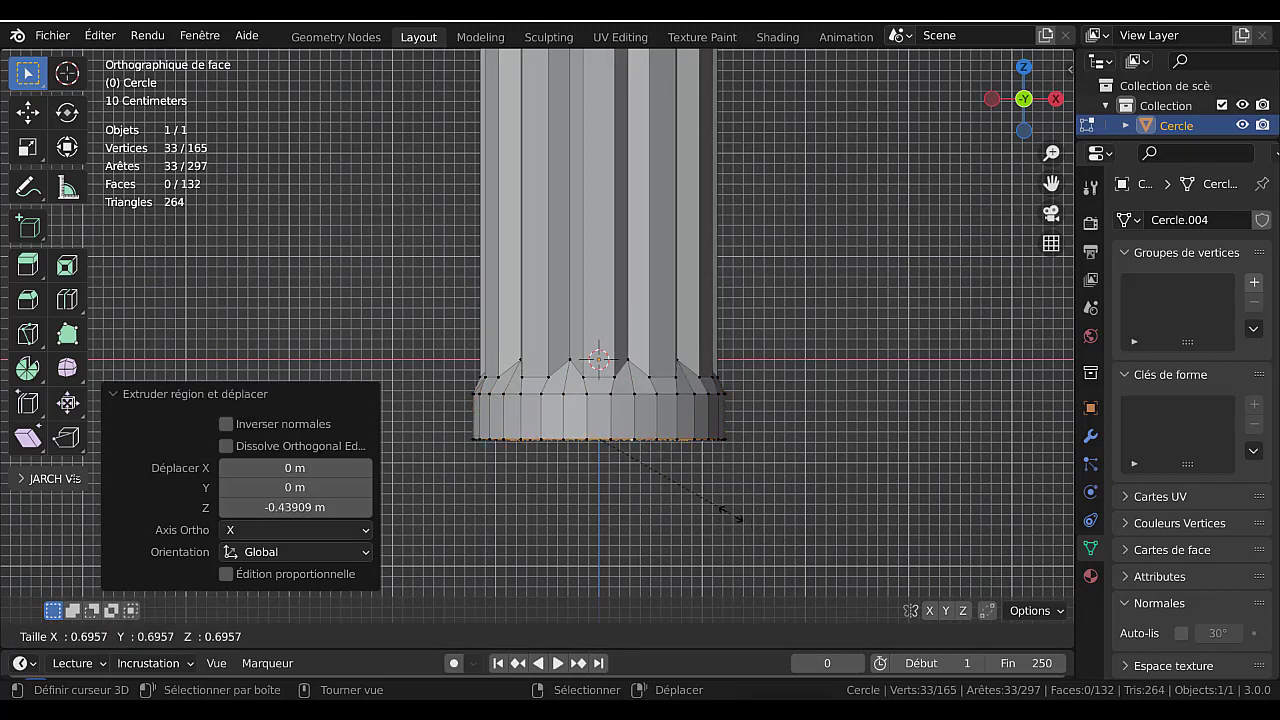
left_click(736, 517)
key("Tab")
middle_click_drag(734, 516, 728, 457)
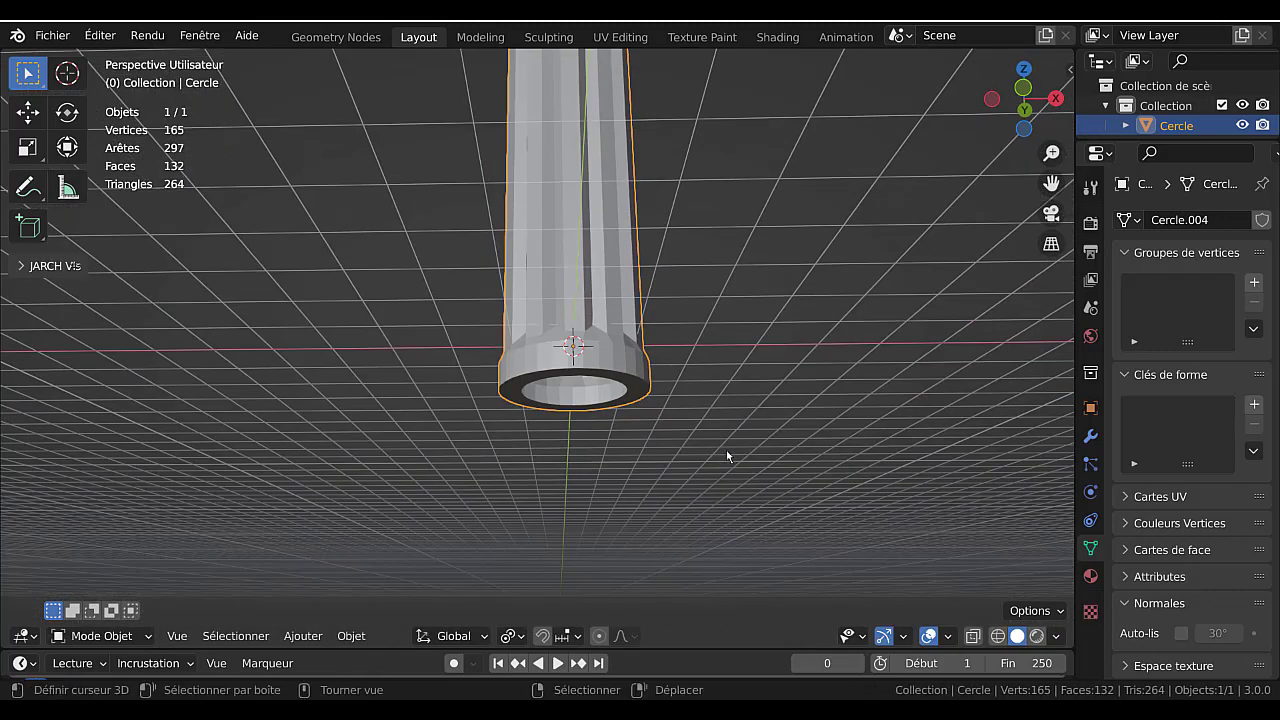
- Add a Subdivision Surface modifier to the bottle and set its viewport level to 2
left_click(1095, 440)
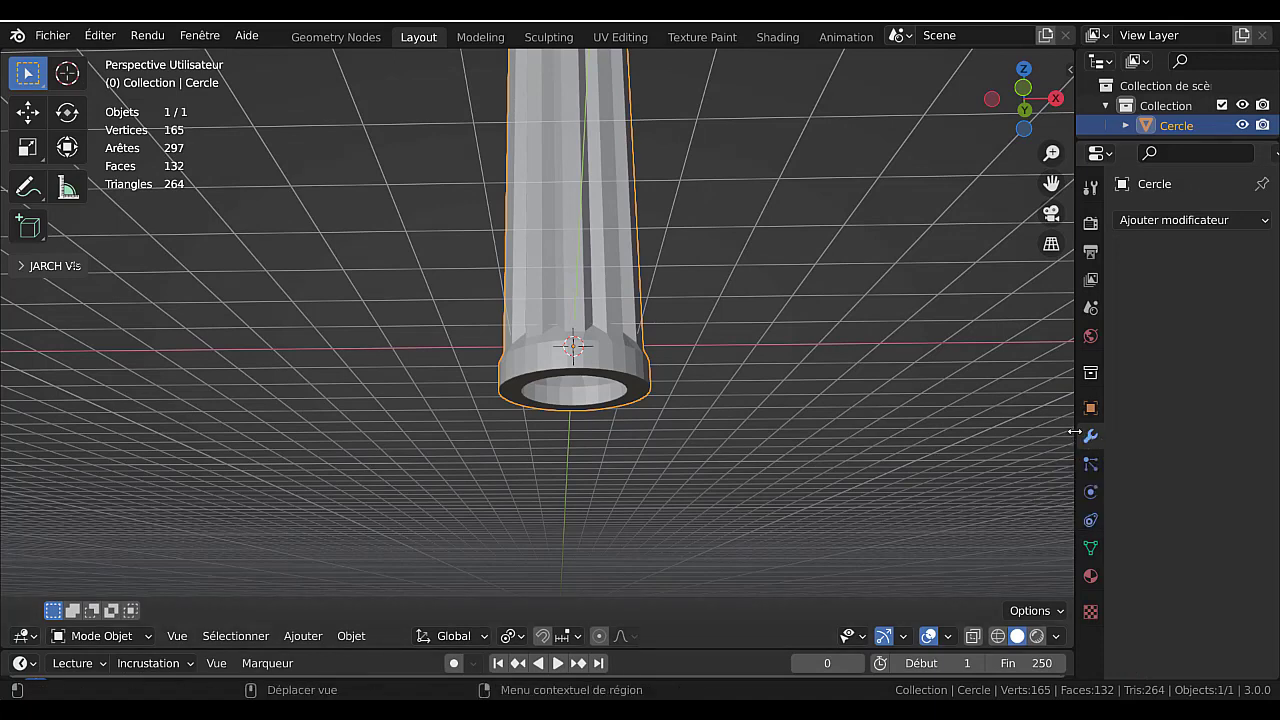
left_click_drag(1075, 434, 944, 439)
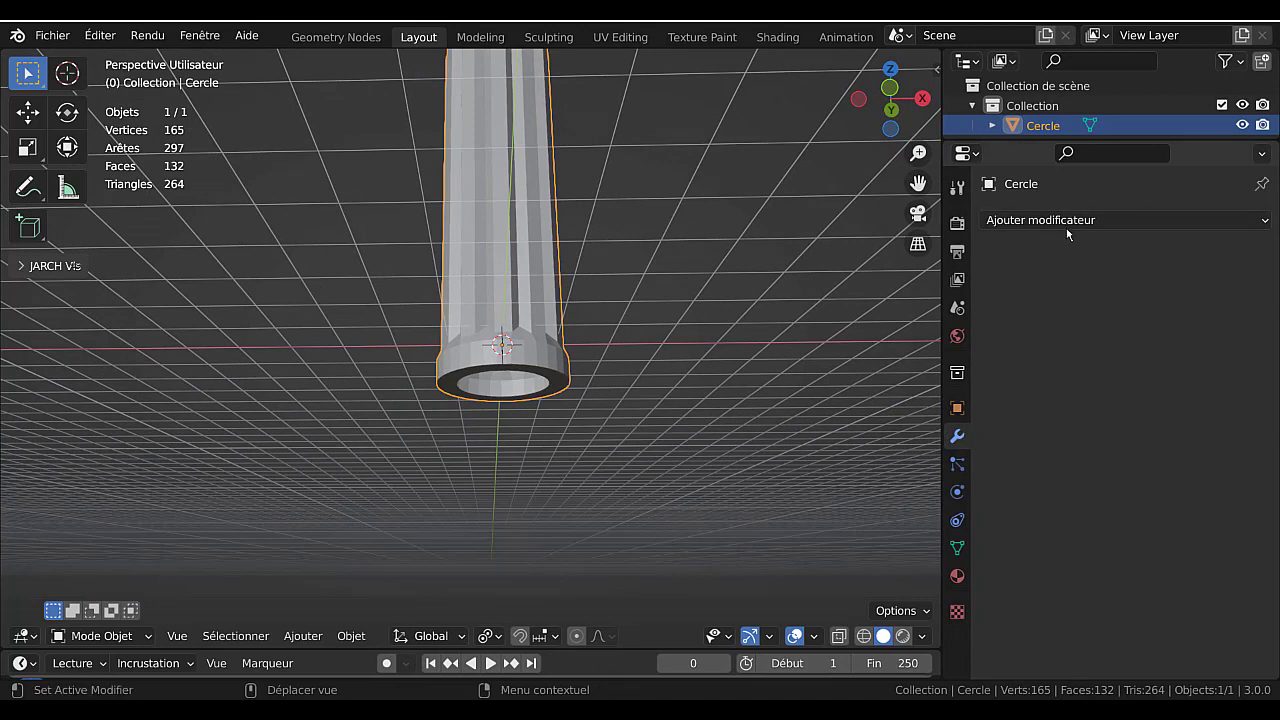
left_click(1085, 220)
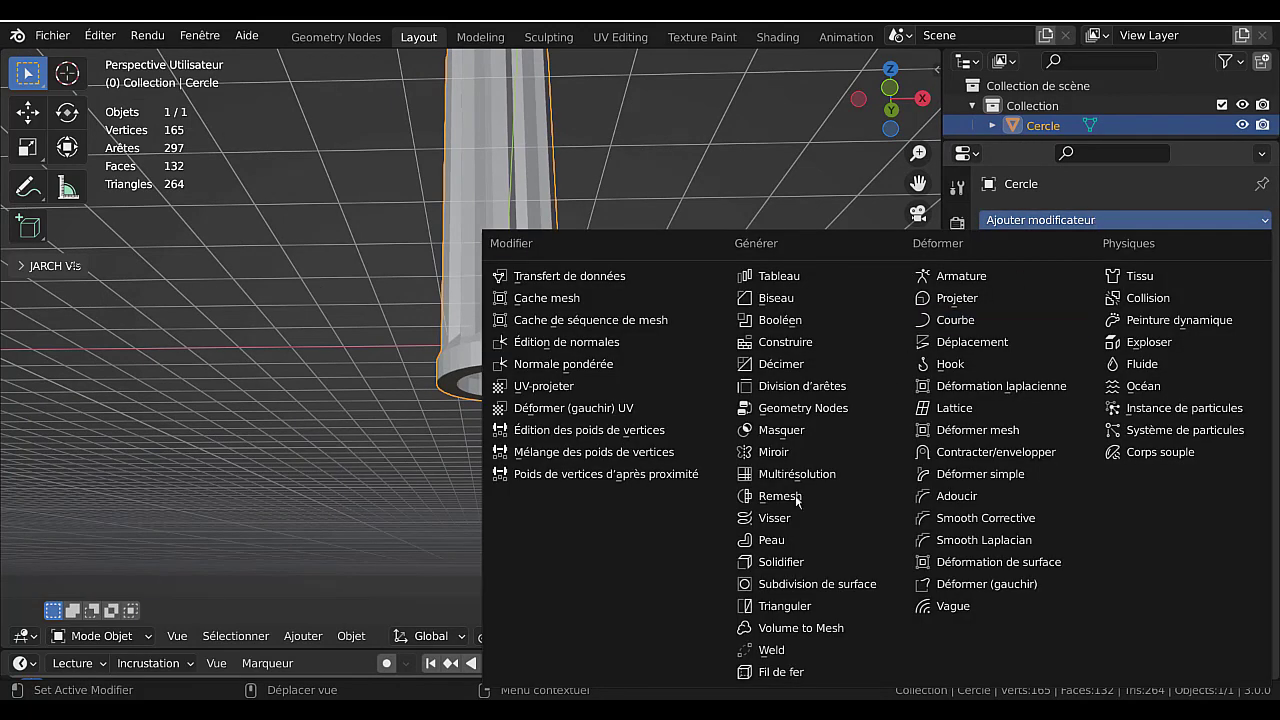
left_click(805, 584)
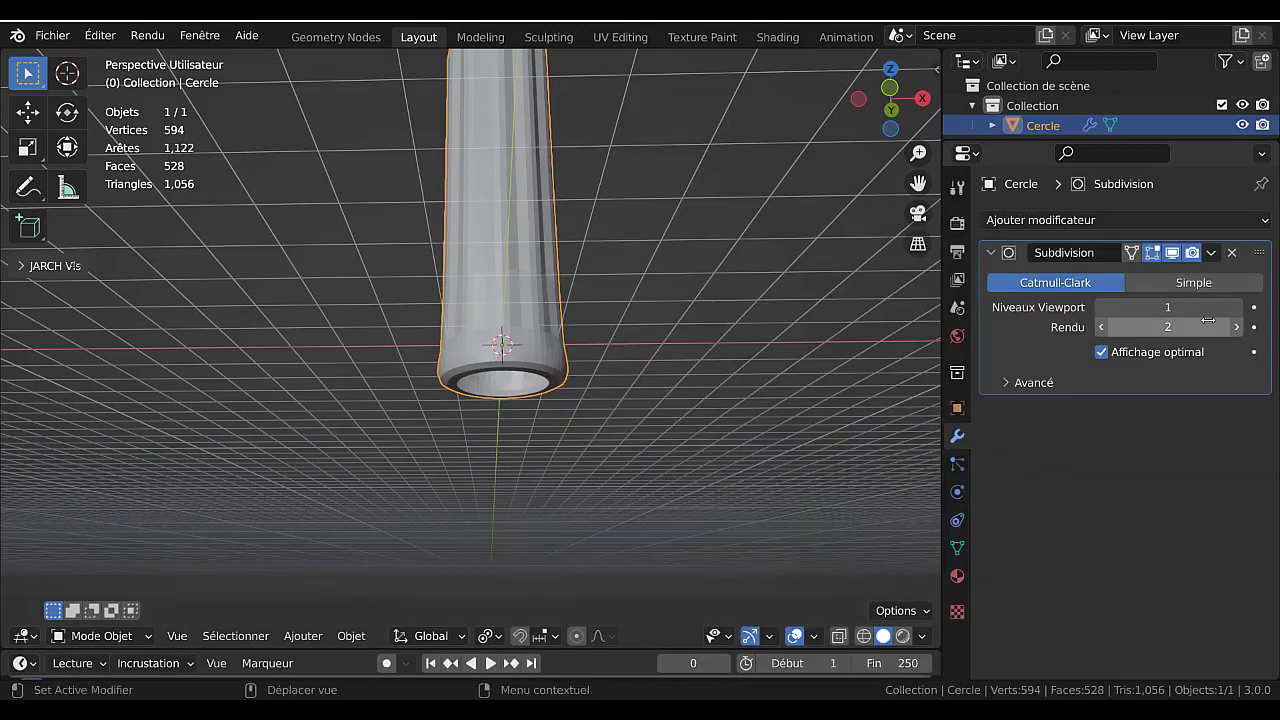
left_click_drag(1208, 307, 1240, 307)
- Select the face loop around the foot and scale it up by about 1.33
middle_click_drag(655, 452, 653, 503)
key("Tab")
scroll(640, 492, "up", 2)
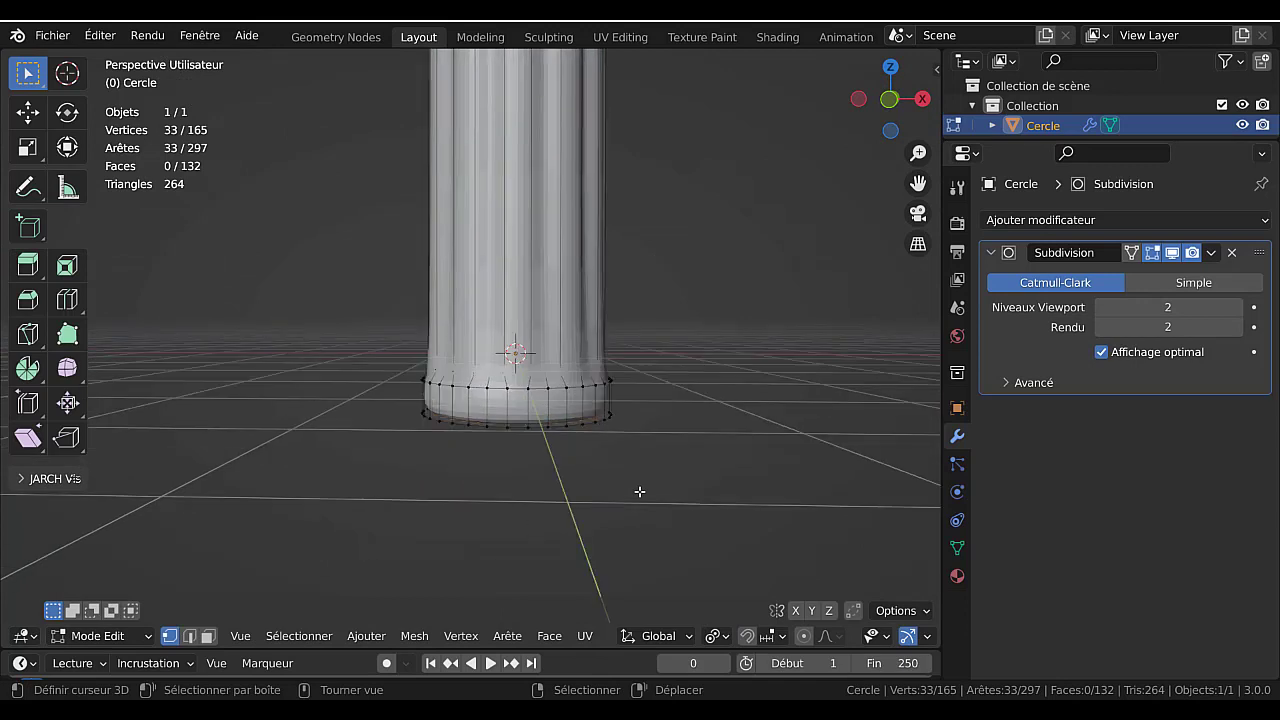
left_click(208, 636)
left_click(543, 414, "alt")
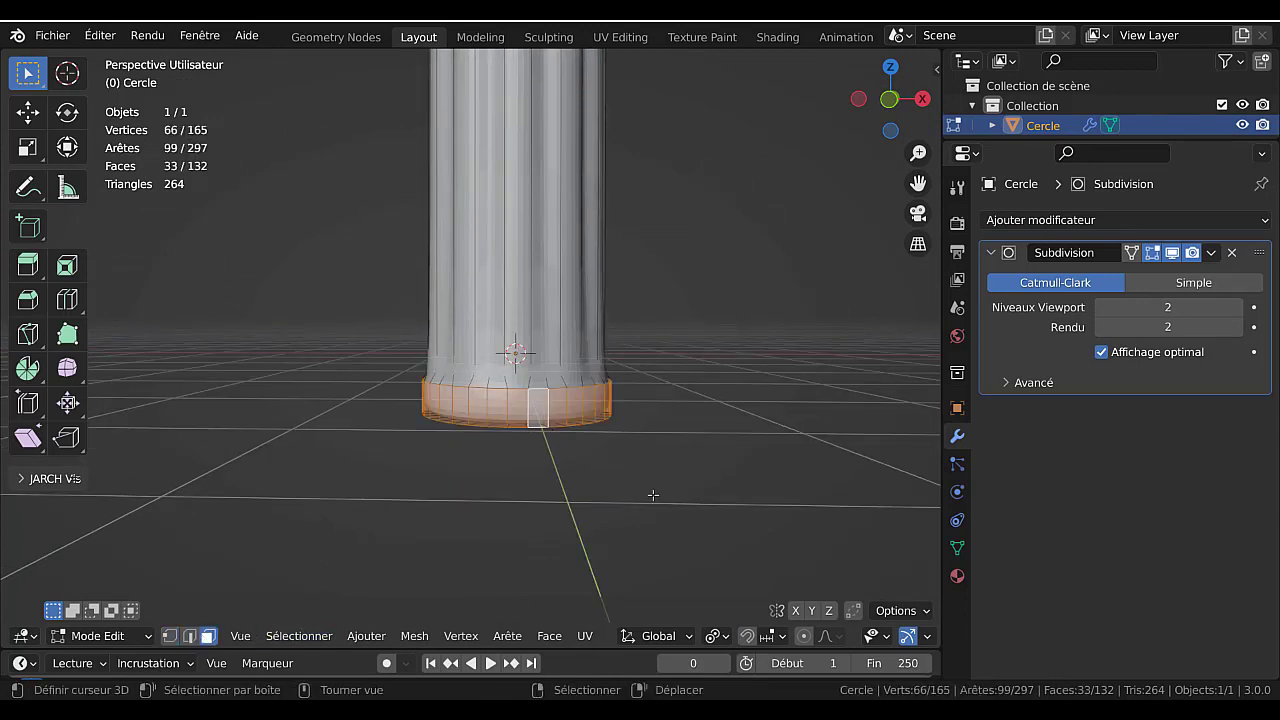
key("KP_1")
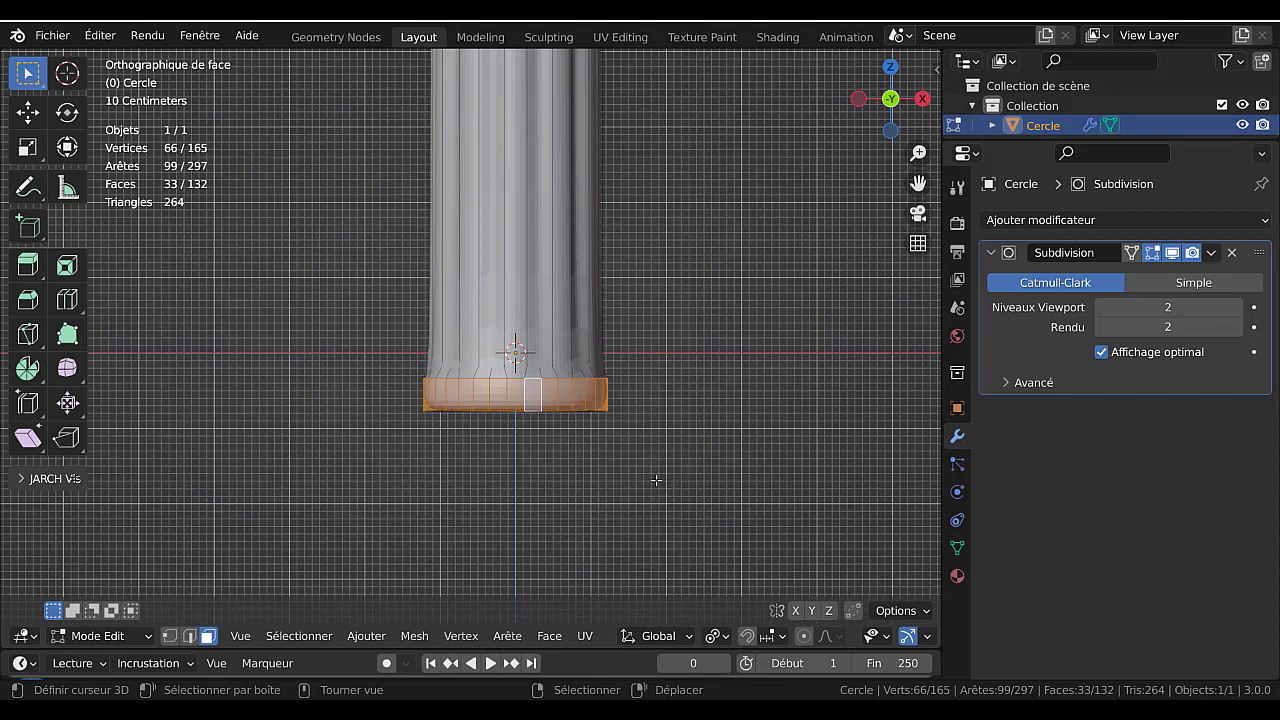
key("s")
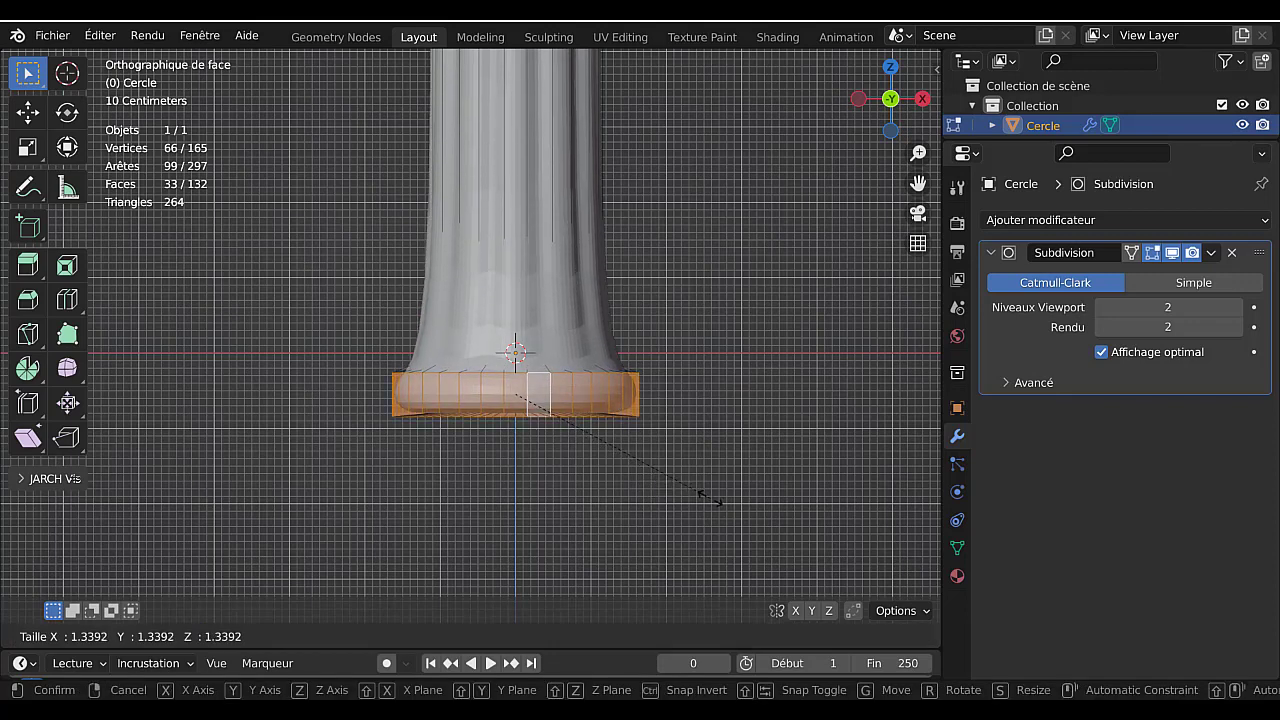
left_click(706, 495)
- Stretch the foot's face loop by about 1.59 along Z and lower it about 0.42 m
key("s")
key("z")
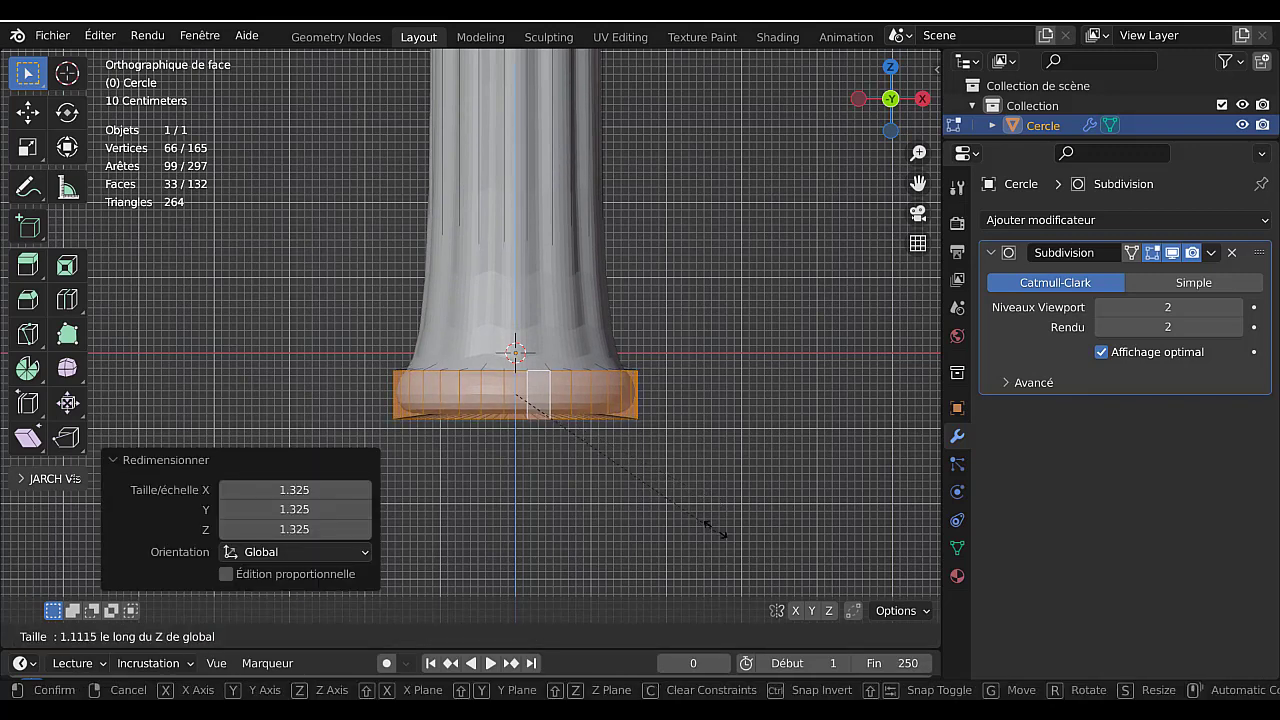
left_click(795, 608)
key("g")
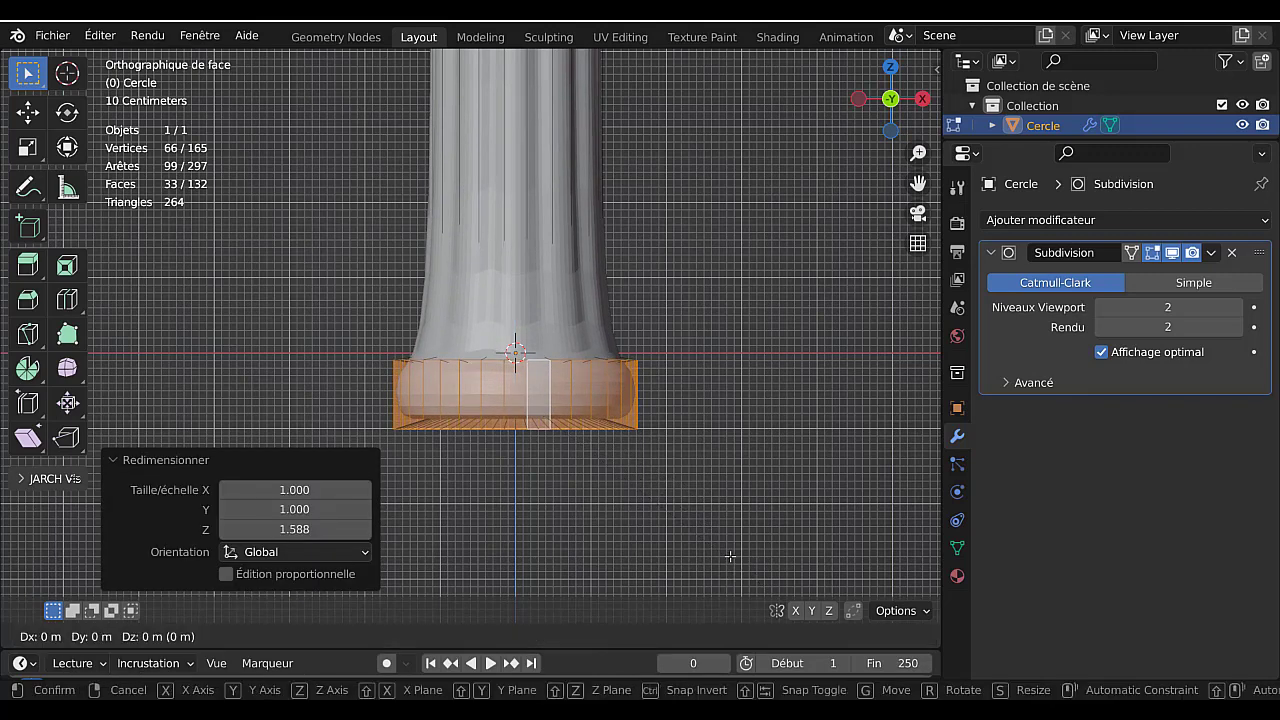
key("z")
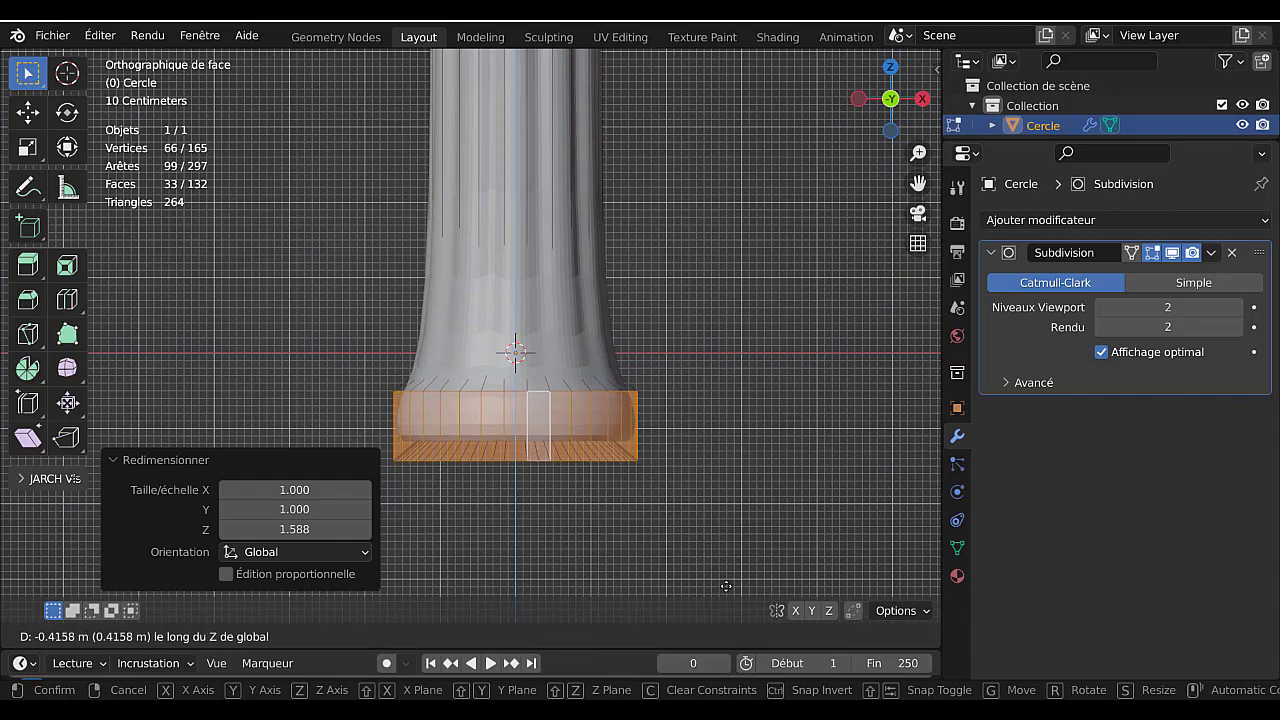
left_click(726, 586)
key("Tab")
scroll(534, 380, "down", 2)
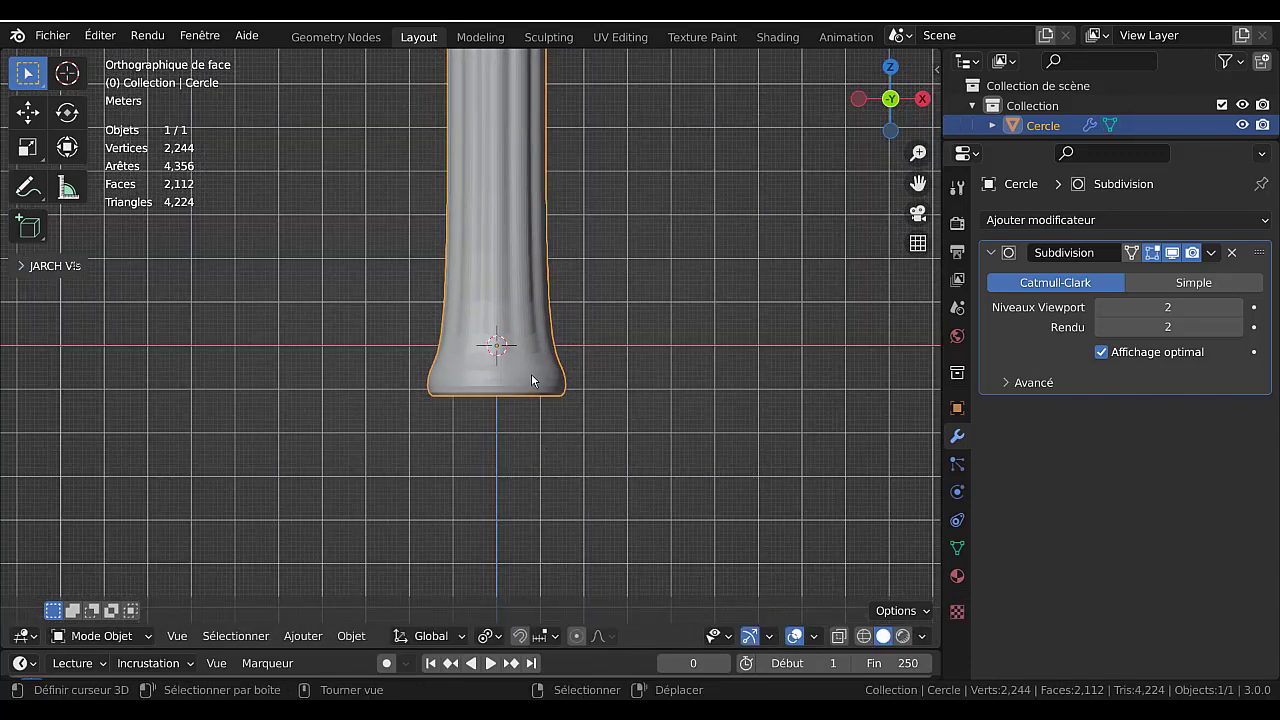
- Add a centred loop cut around the foot and scale it outward by about 1.08 to bulge the side
scroll(530, 416, "up", 2)
key("Tab")
scroll(549, 423, "up", 2)
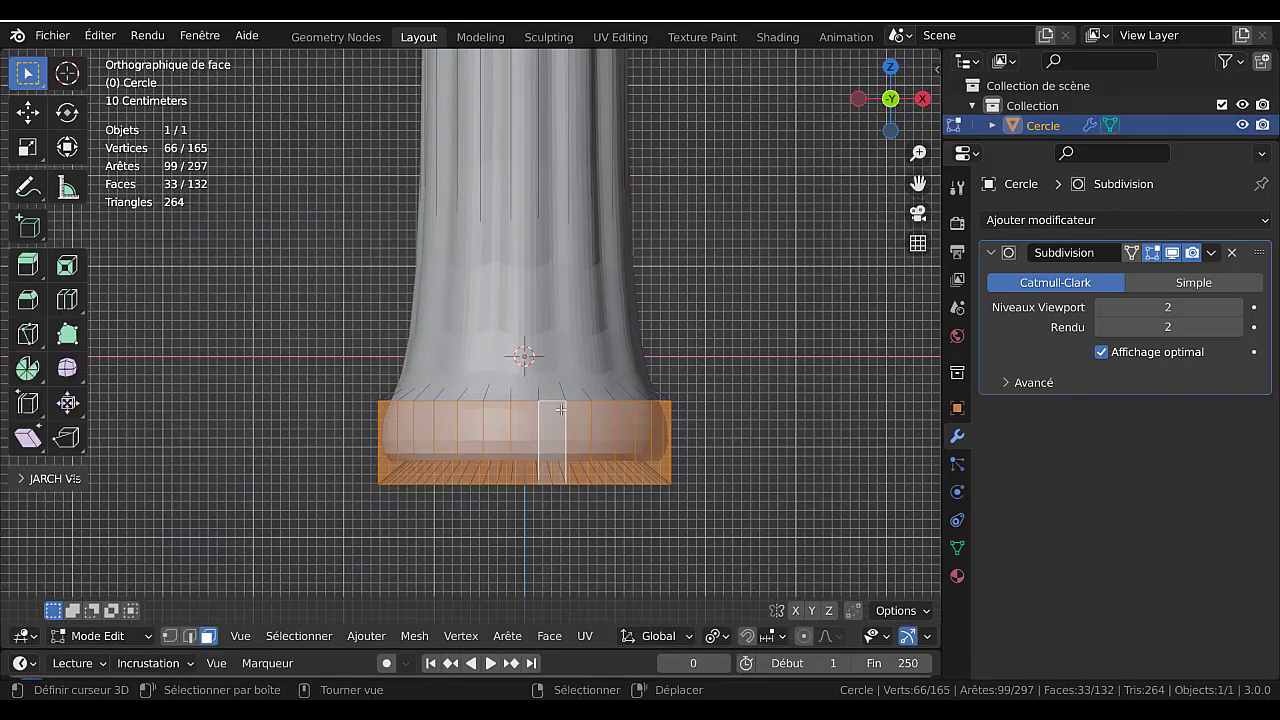
scroll(561, 409, "down", 1)
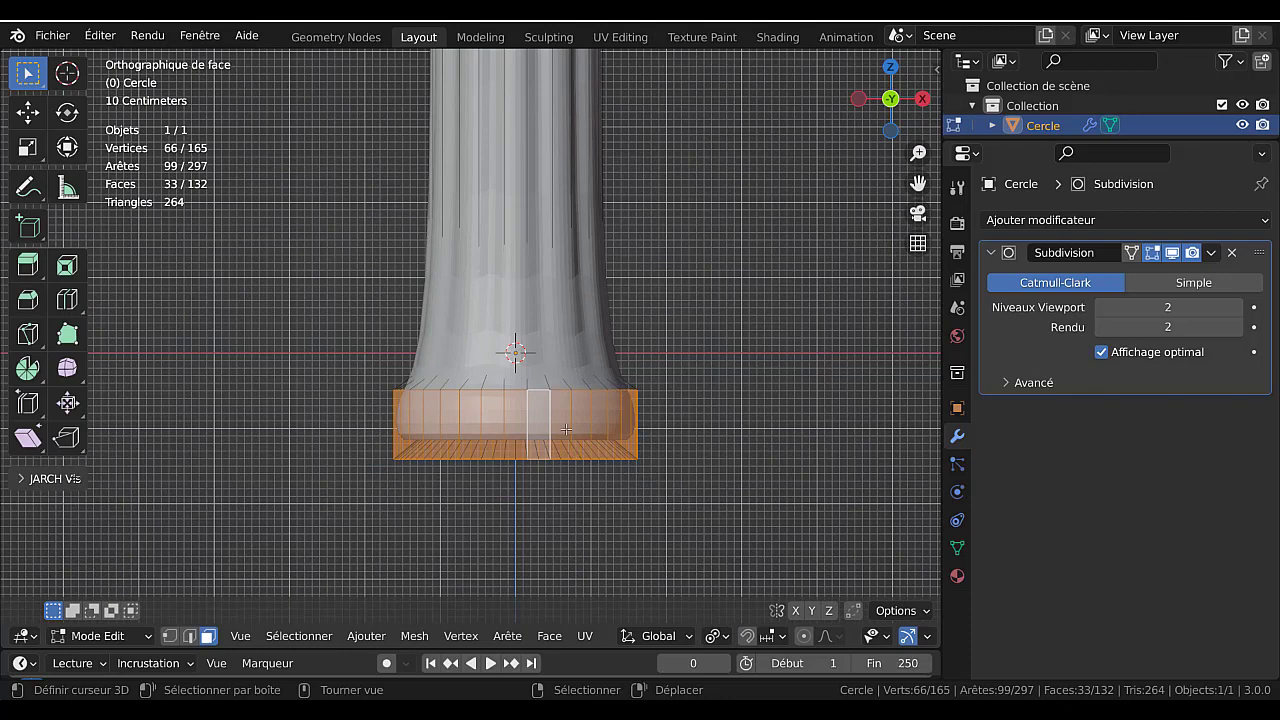
key("ctrl+r")
left_click(584, 430)
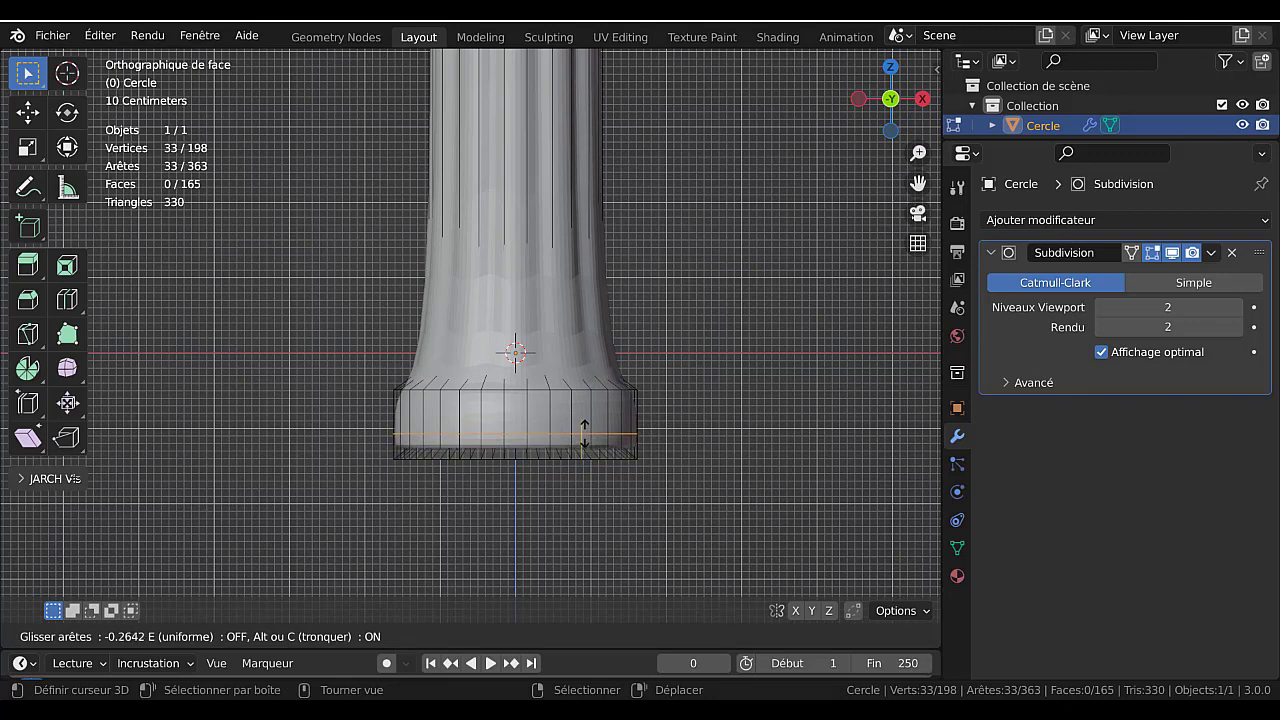
right_click(584, 430)
key("s")
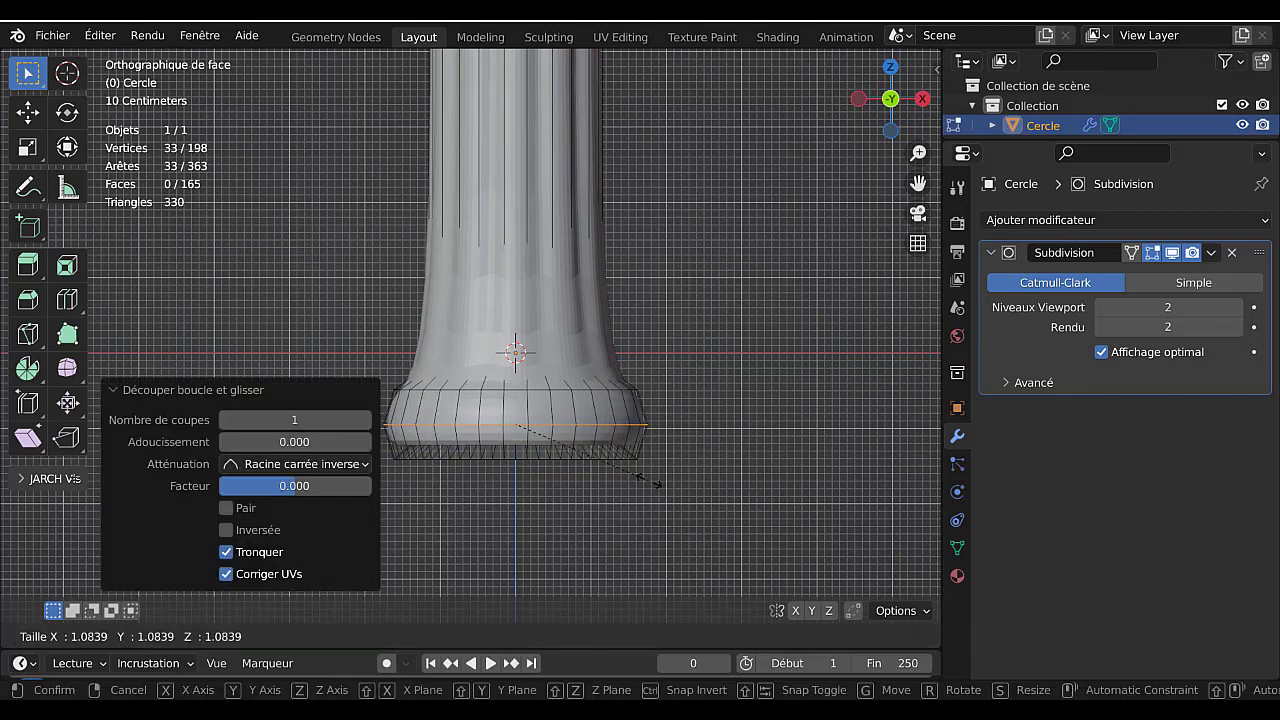
left_click(582, 429)
key("Tab")
scroll(582, 429, "down", 4)
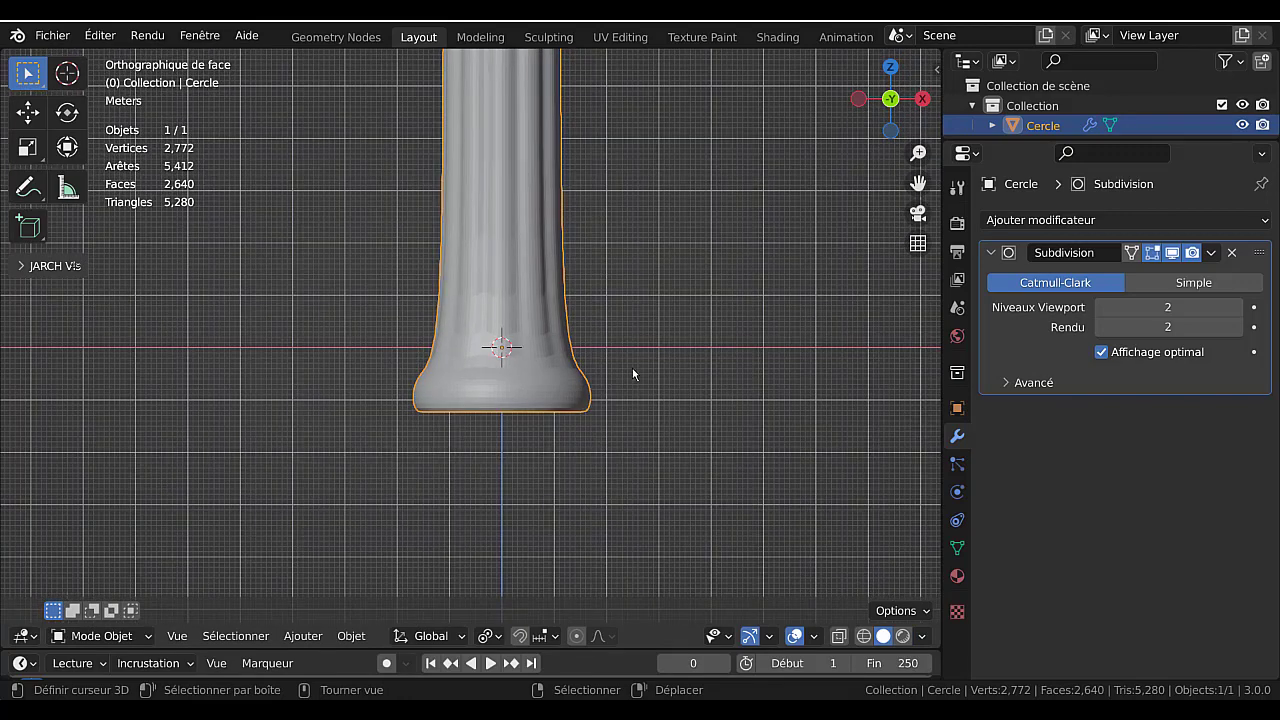
- Add a loop cut around the fluted body and slide it down close to the foot to sharpen the transition
key("Tab")
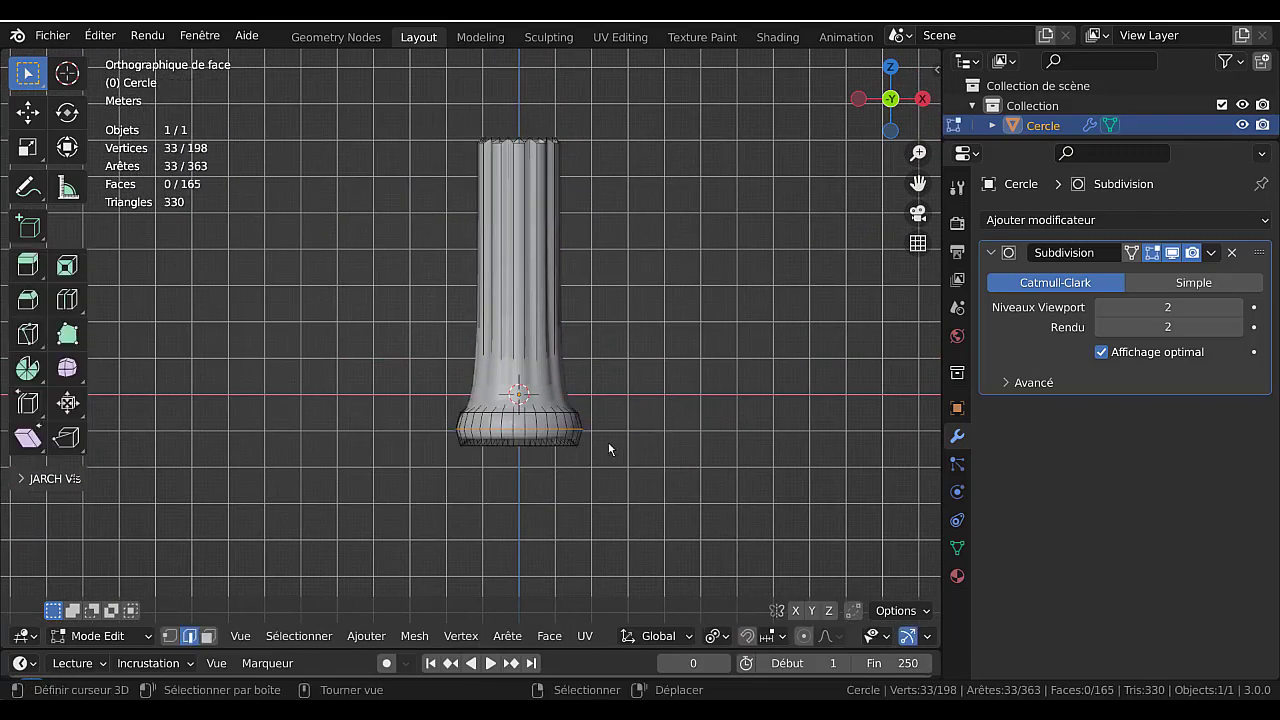
scroll(601, 425, "up", 2)
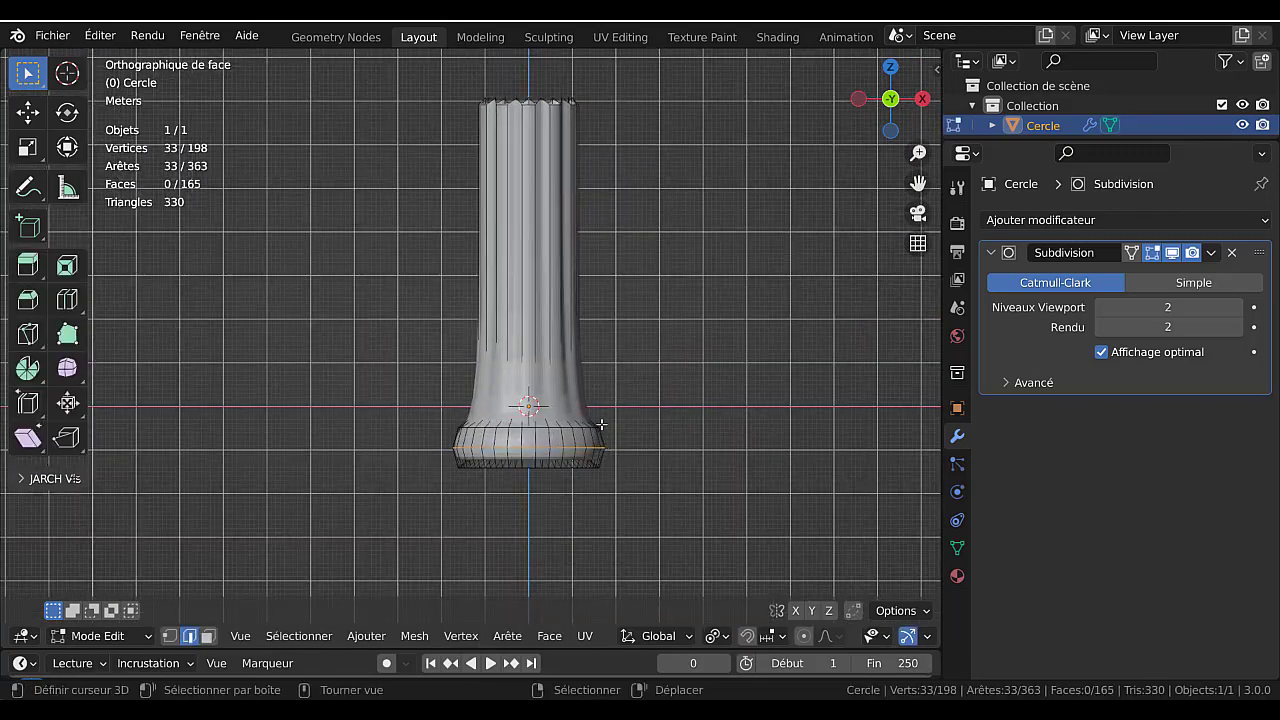
key("ctrl+r")
left_click(571, 304)
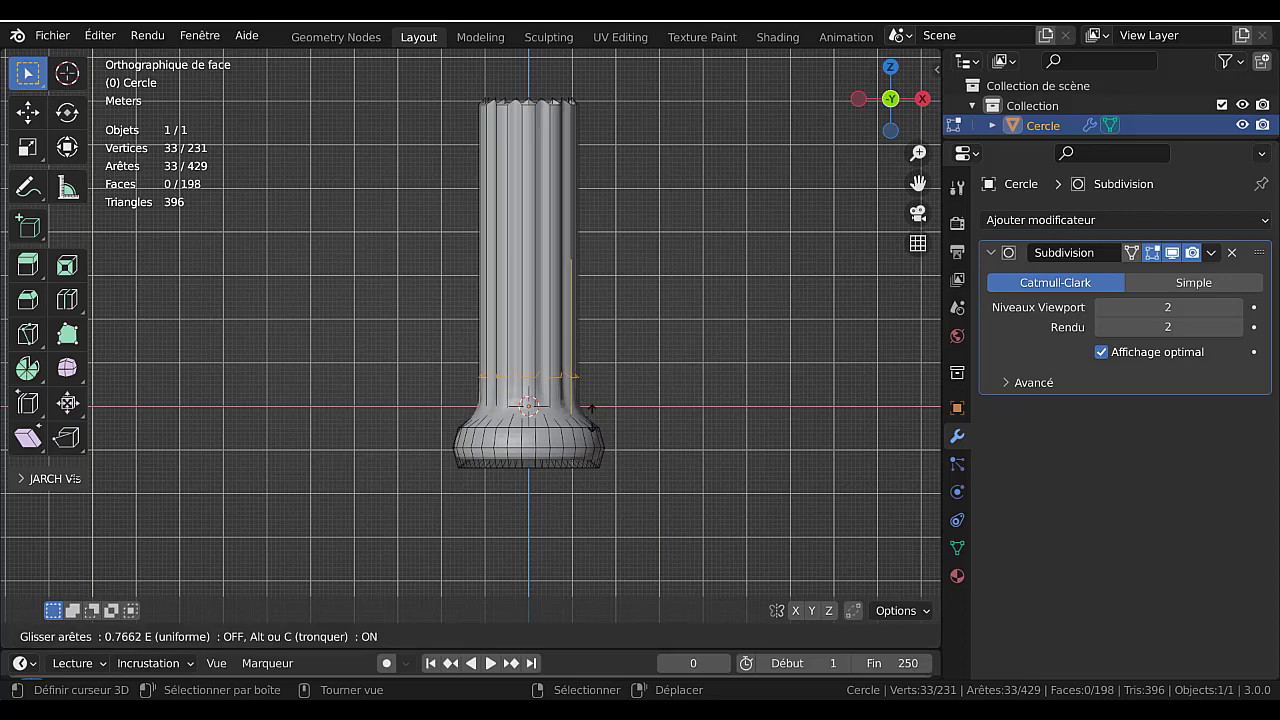
left_click(575, 400)
scroll(567, 480, "up", 1)
scroll(567, 480, "up", 2)
key("Tab")
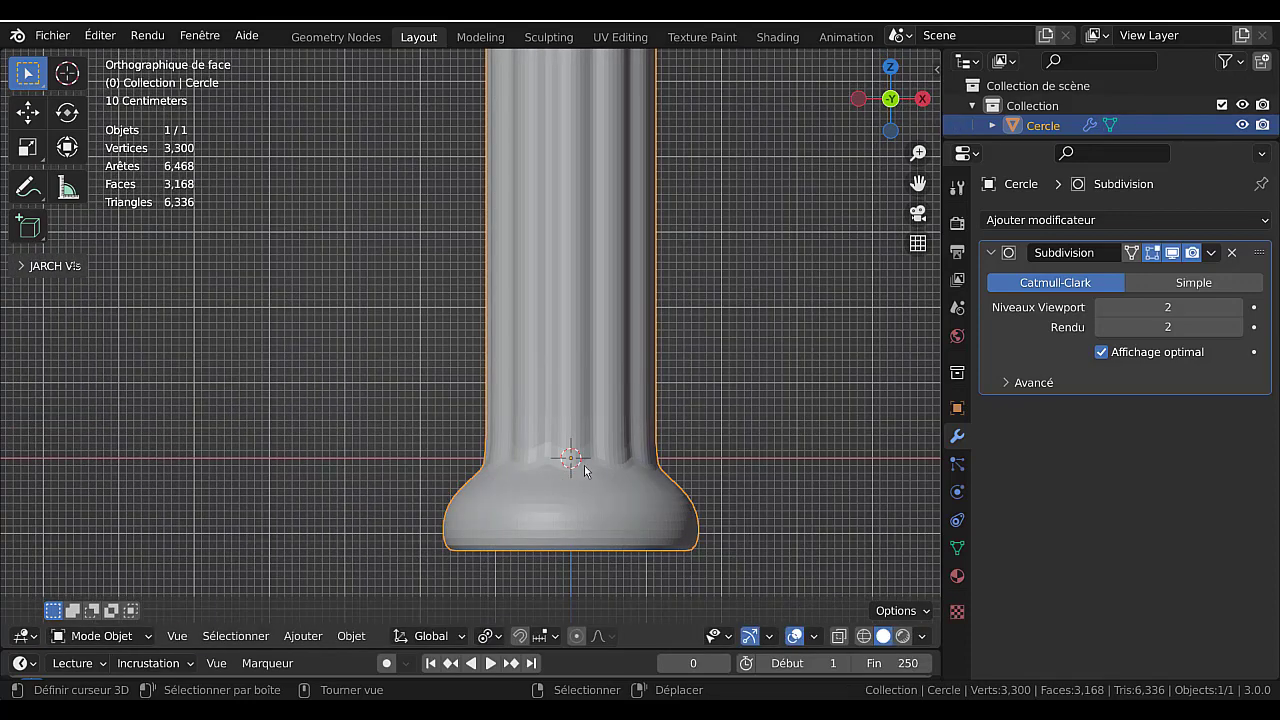
scroll(585, 468, "down", 2)
- Add the fluted body's lower edge loop to the selection, viewing the mesh at subdivision viewport level 0 before restoring level 2
key("Tab")
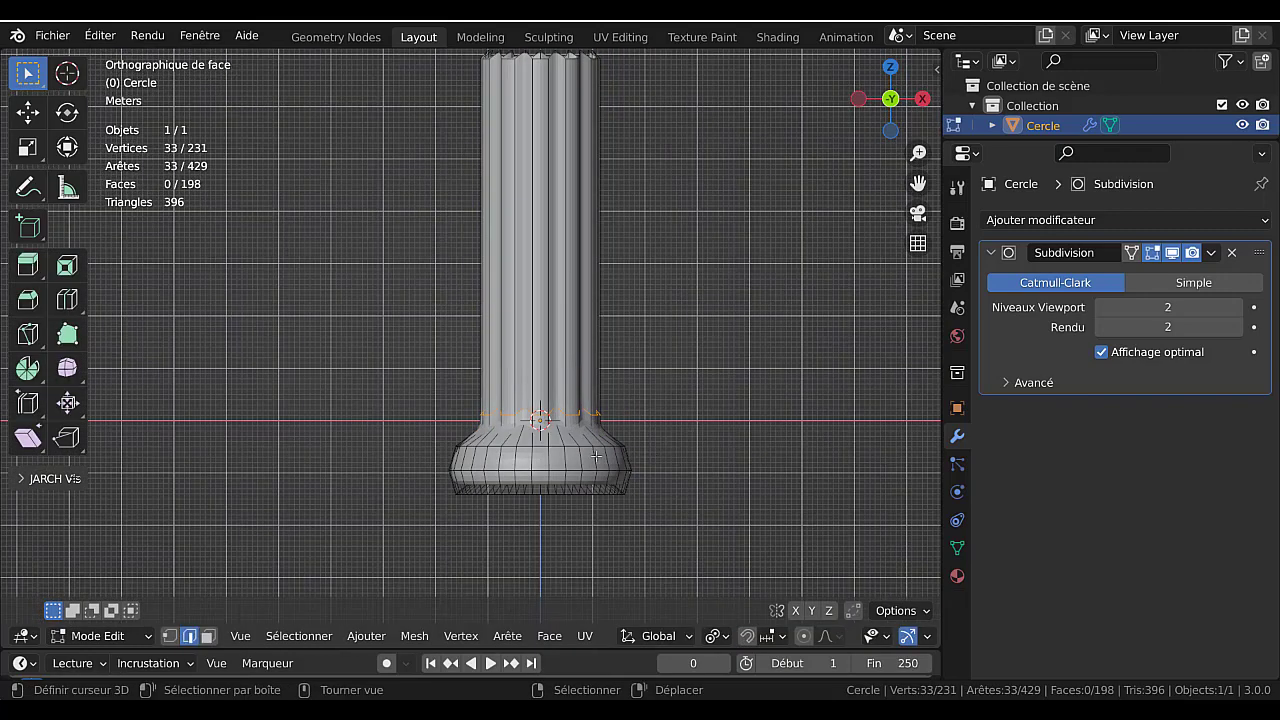
scroll(596, 456, "up", 1)
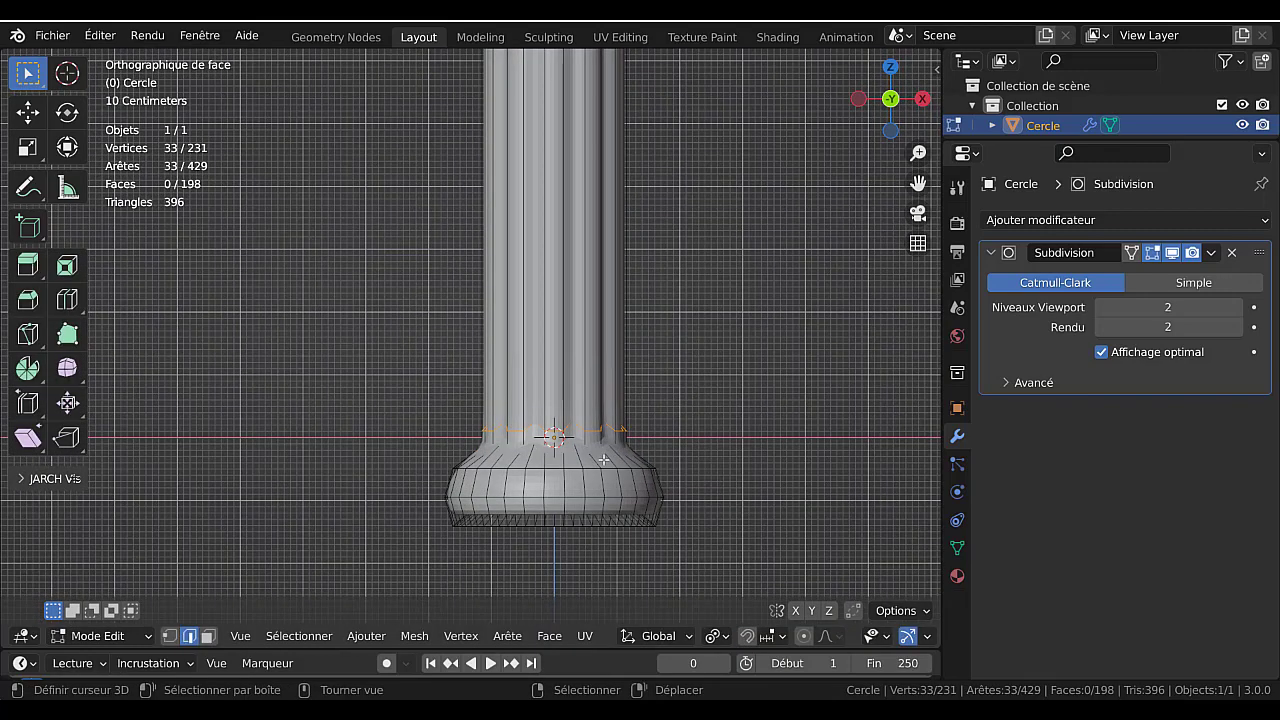
left_click(1101, 308)
scroll(603, 461, "up", 1)
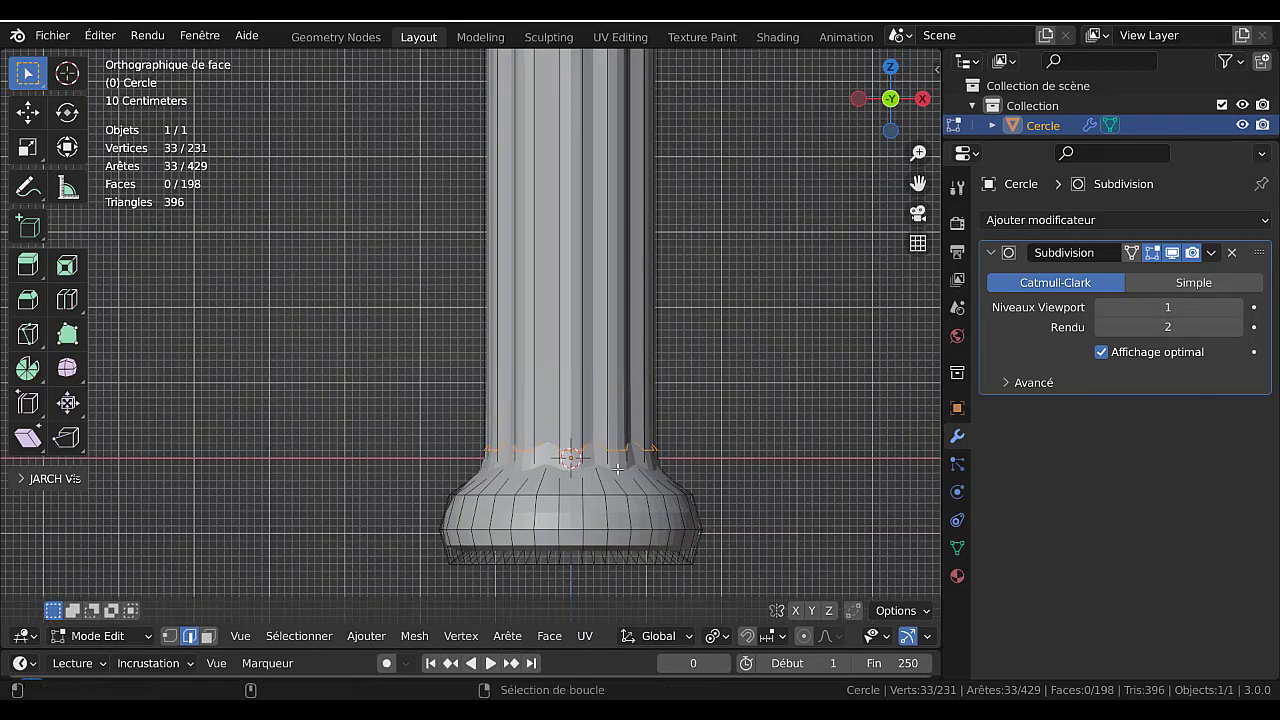
left_click(604, 470, "alt+shift")
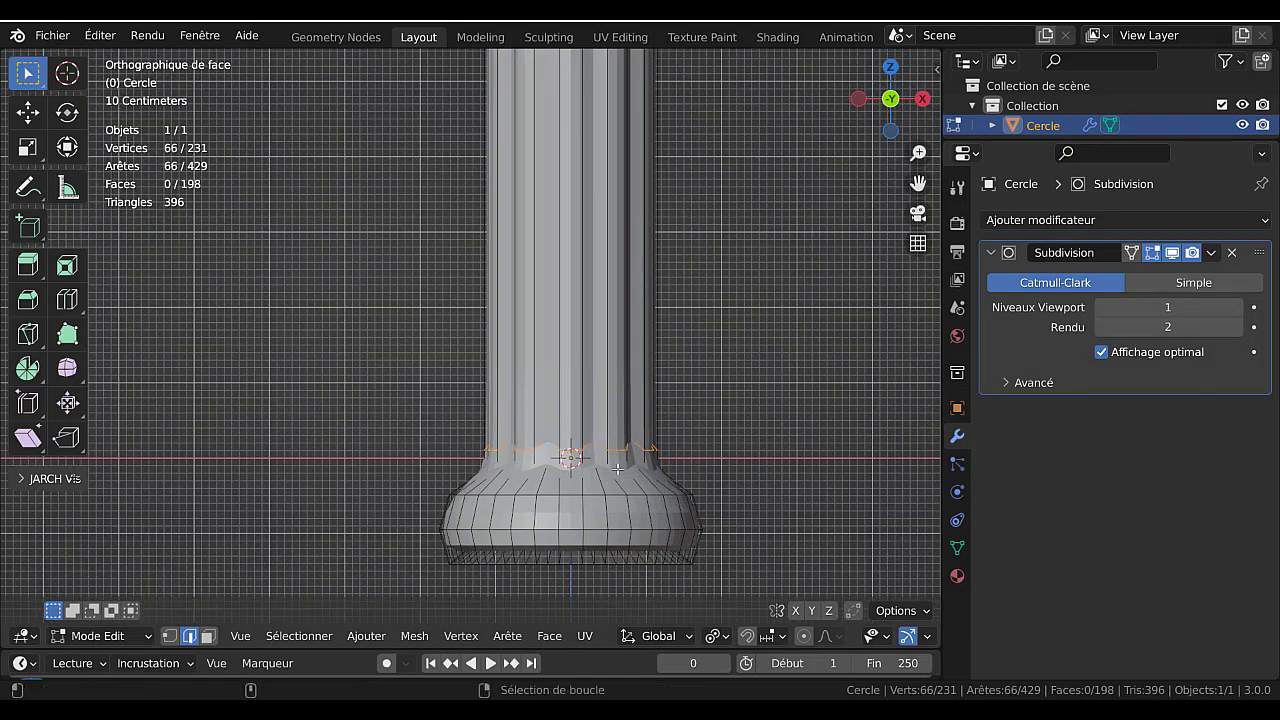
left_click(1101, 307)
scroll(690, 474, "down", 1)
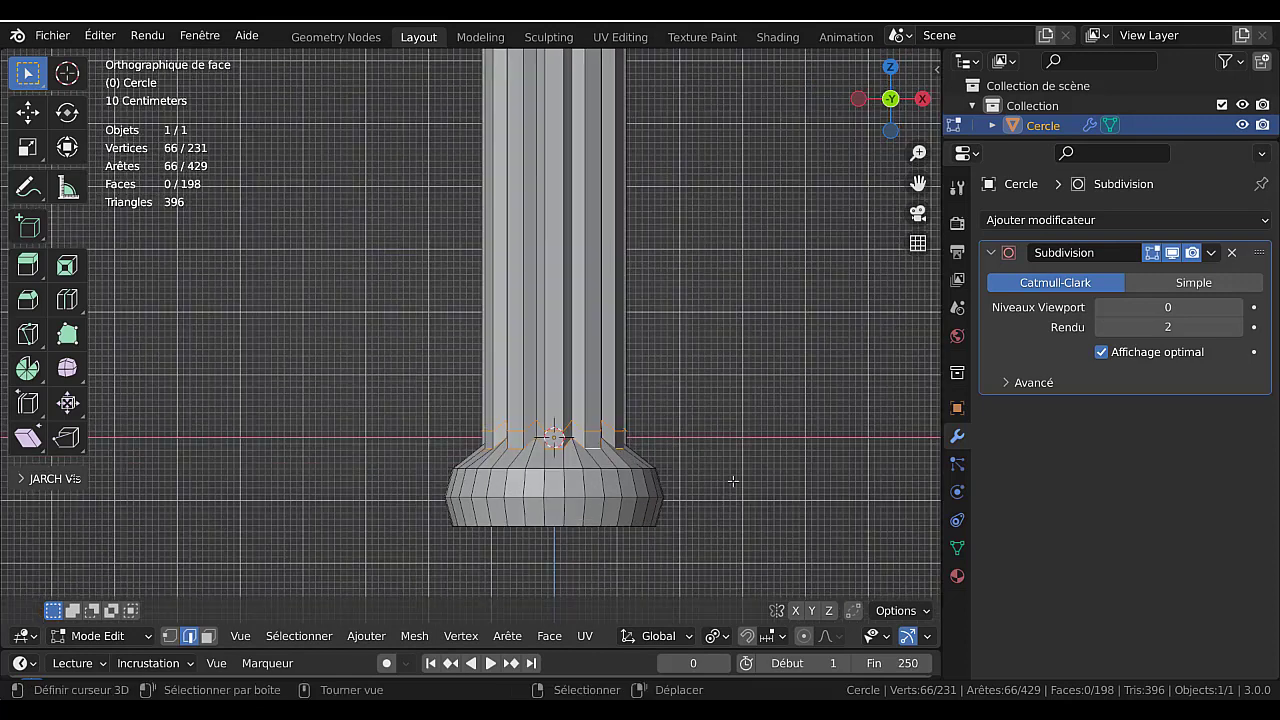
left_click(1237, 307)
left_click(1237, 307)
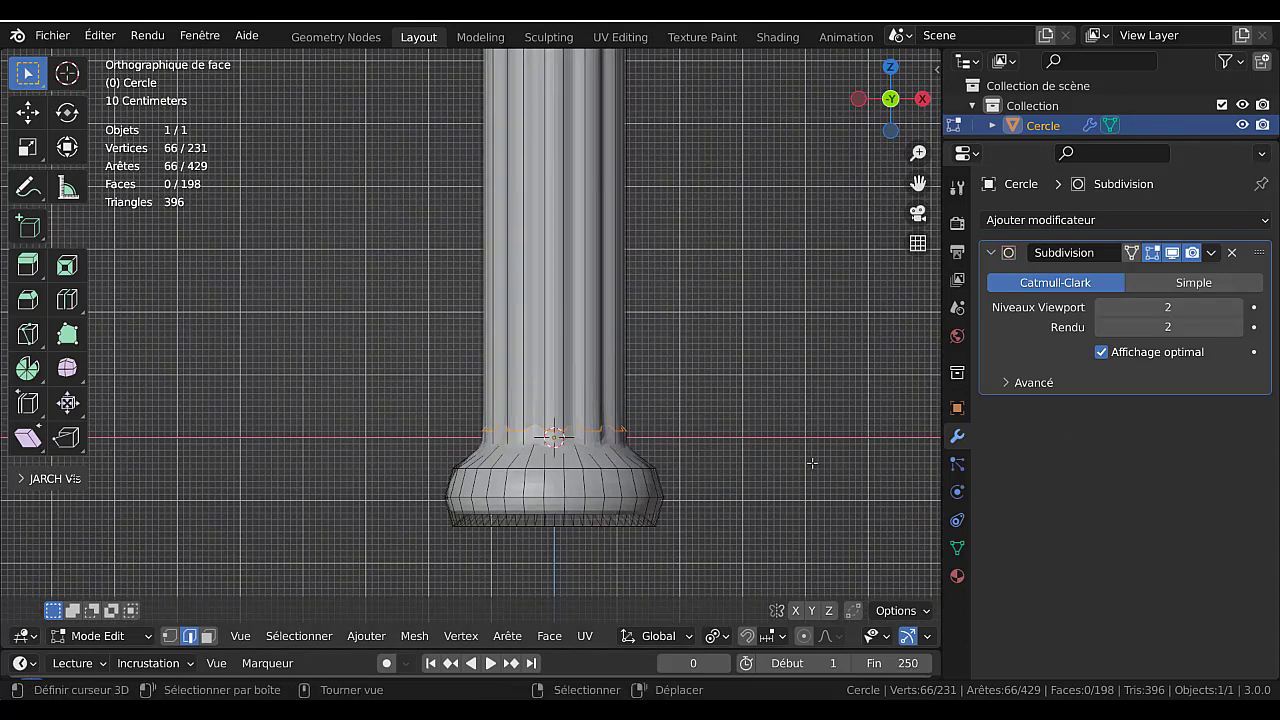
- Scale the fluted body's two lower edge loops outward by about 1.16 and lower them about 0.02 m
key("s")
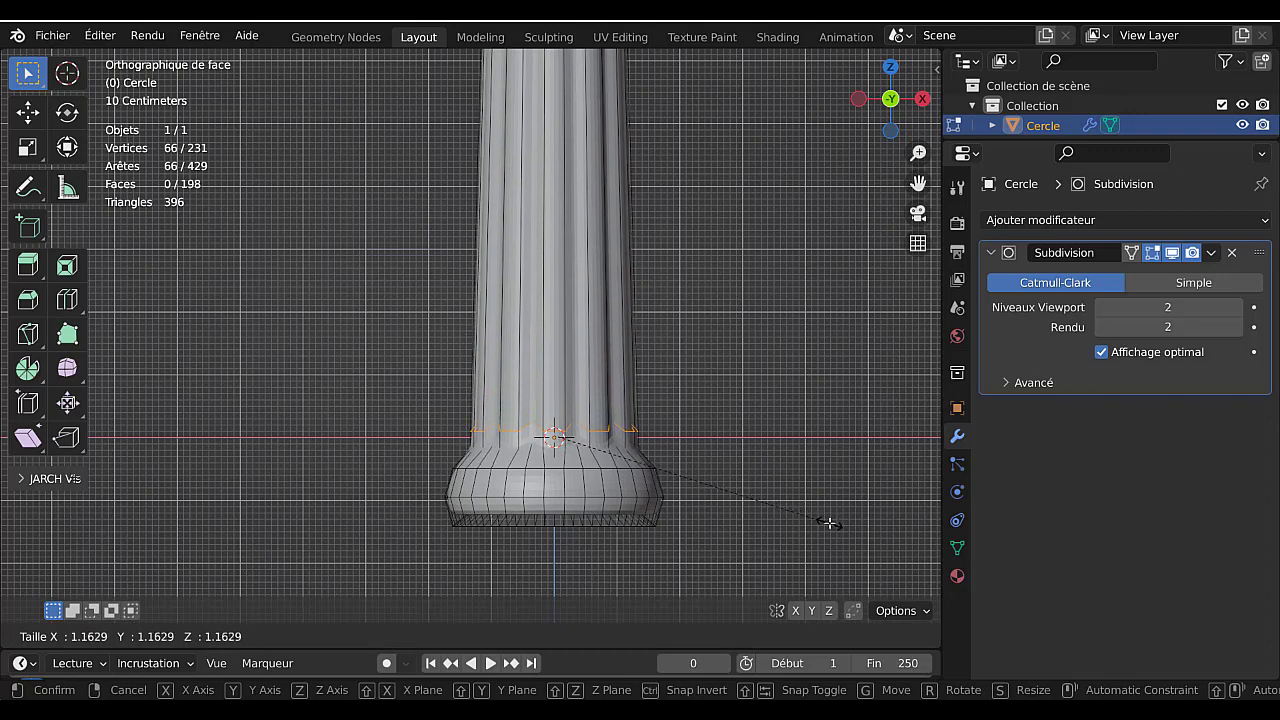
left_click(830, 522)
key("g")
key("z")
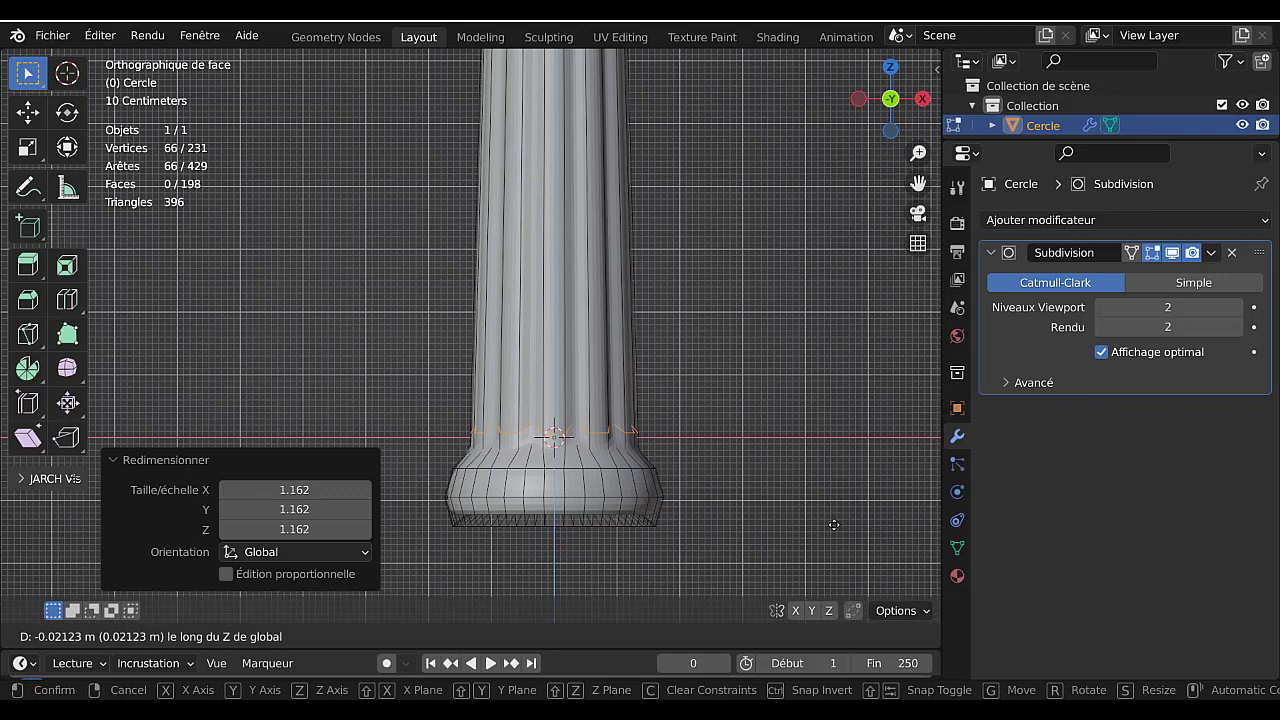
left_click(829, 520)
- Add a centred loop cut around the fluted body and scale it by about 1.54 to bulge the middle
scroll(802, 511, "down", 3)
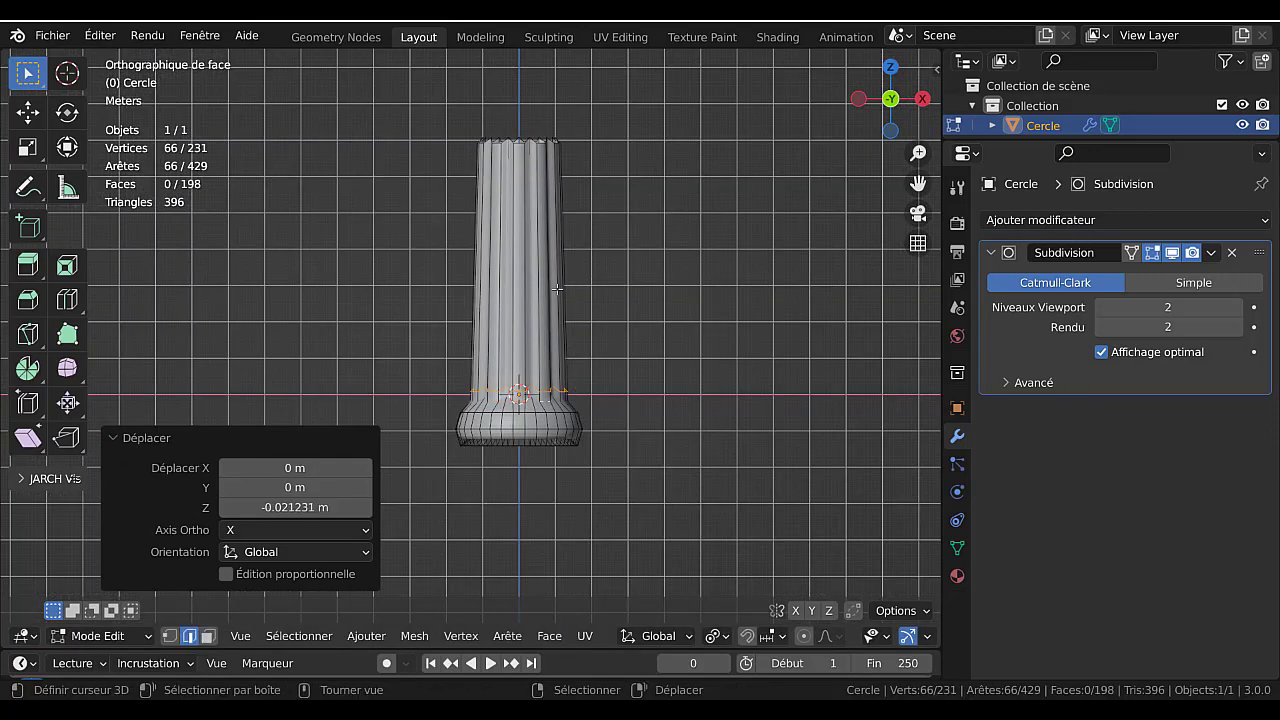
key("ctrl")
key("ctrl+r")
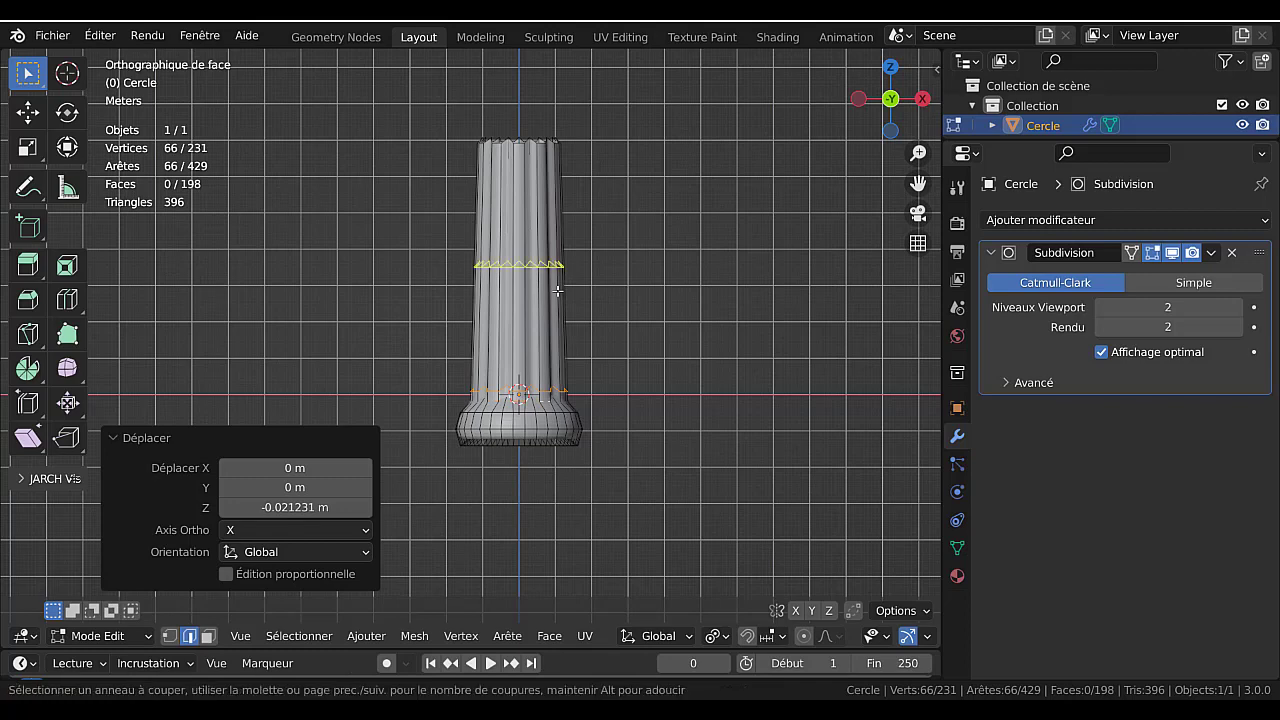
left_click(557, 290)
right_click(557, 290)
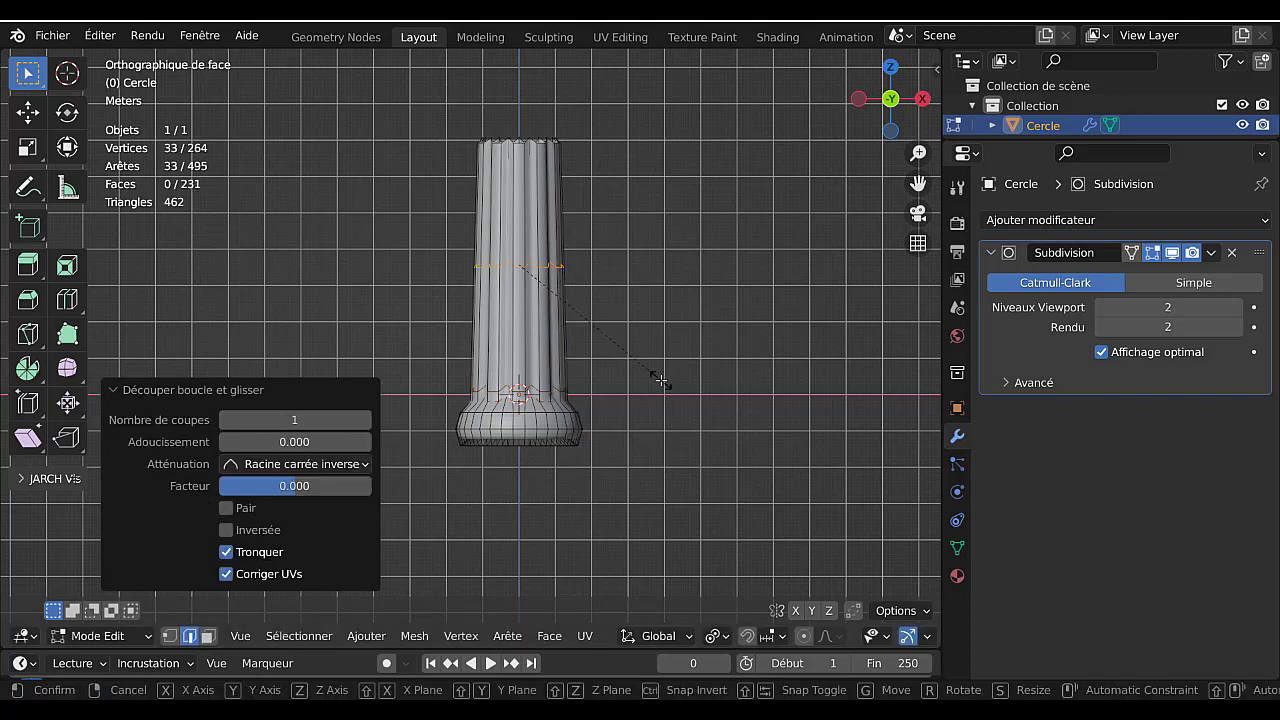
key("s")
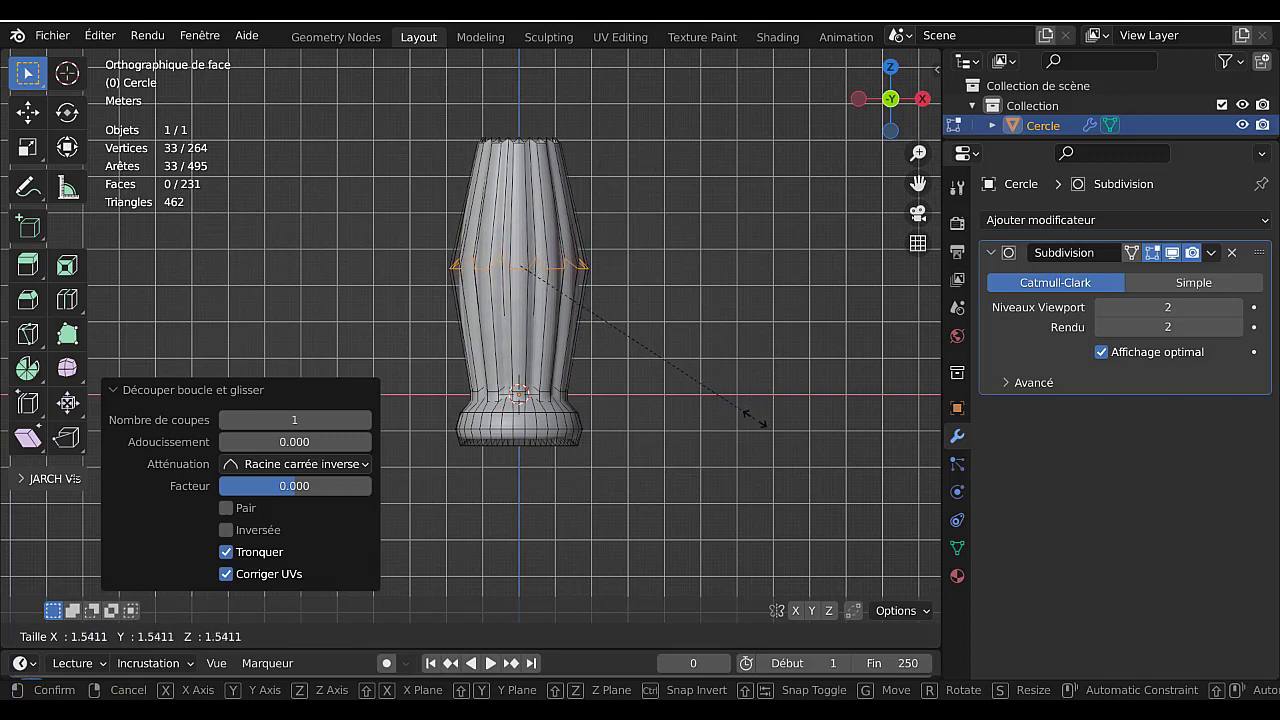
left_click(755, 418)
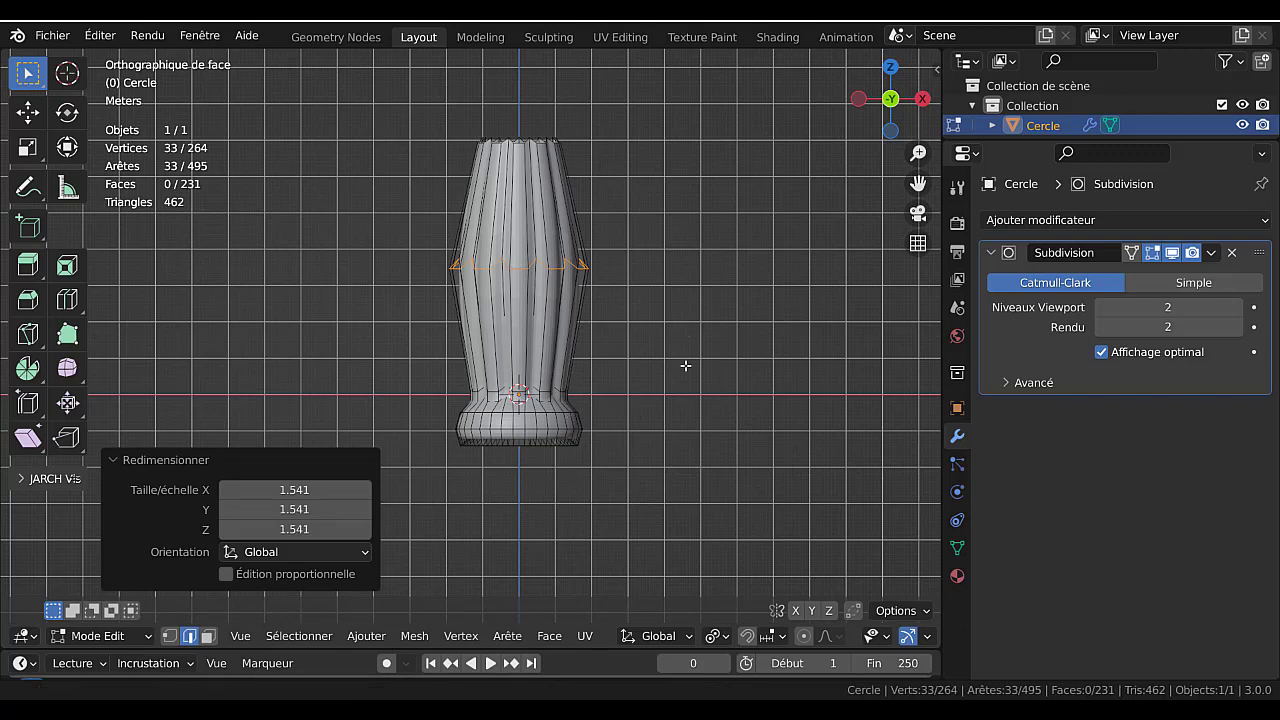
- Add a loop cut around the upper half of the fluted body, slid up by a factor of about -0.33
scroll(686, 366, "up", 2)
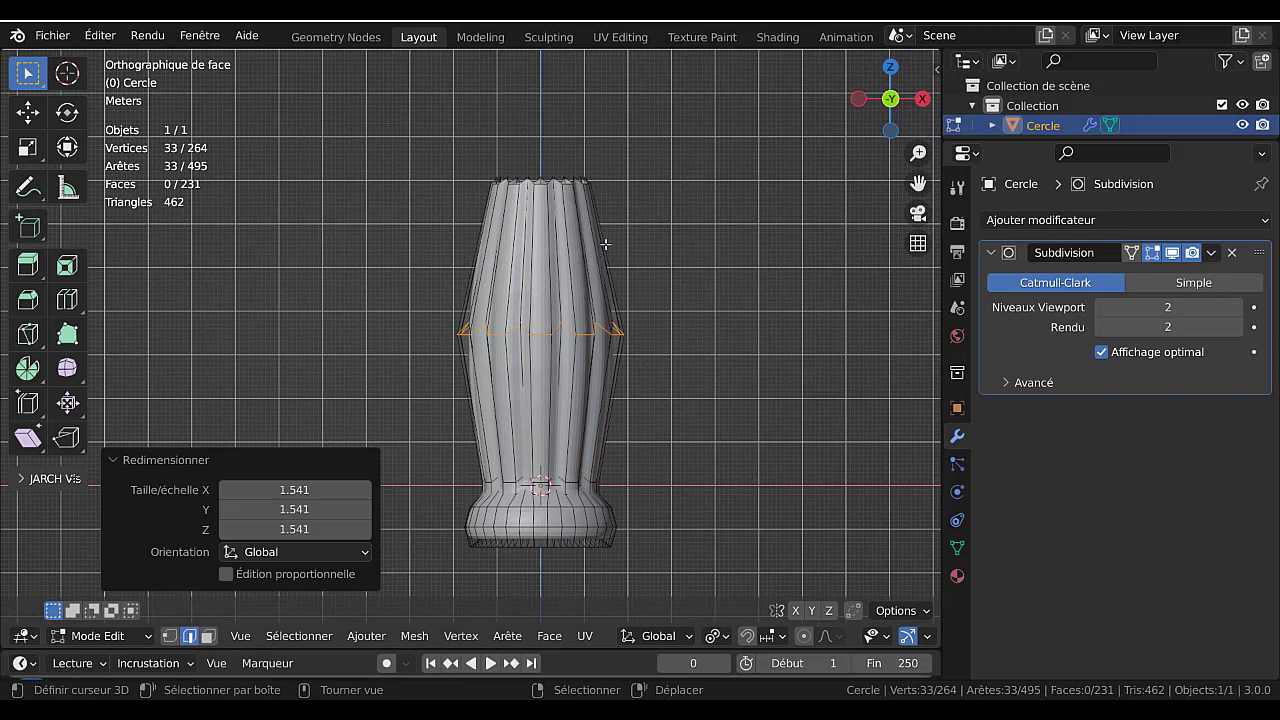
scroll(686, 364, "up", 2)
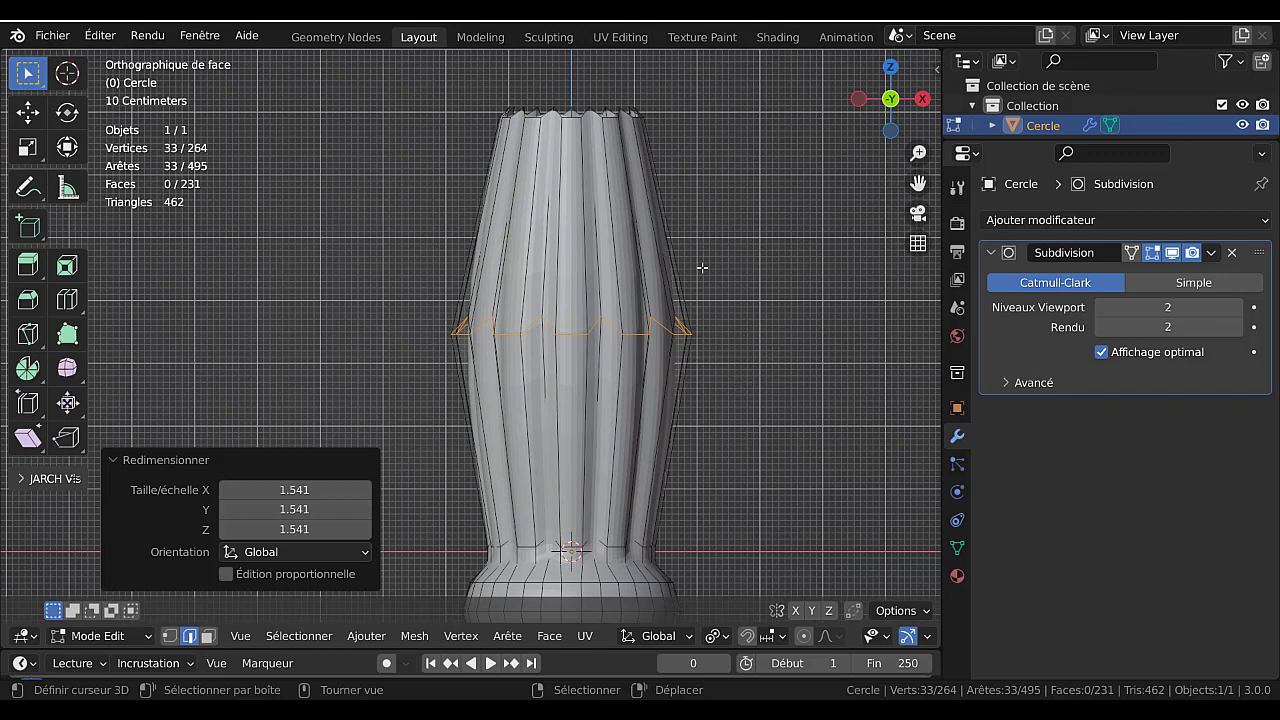
key("ctrl+r")
left_click(648, 200)
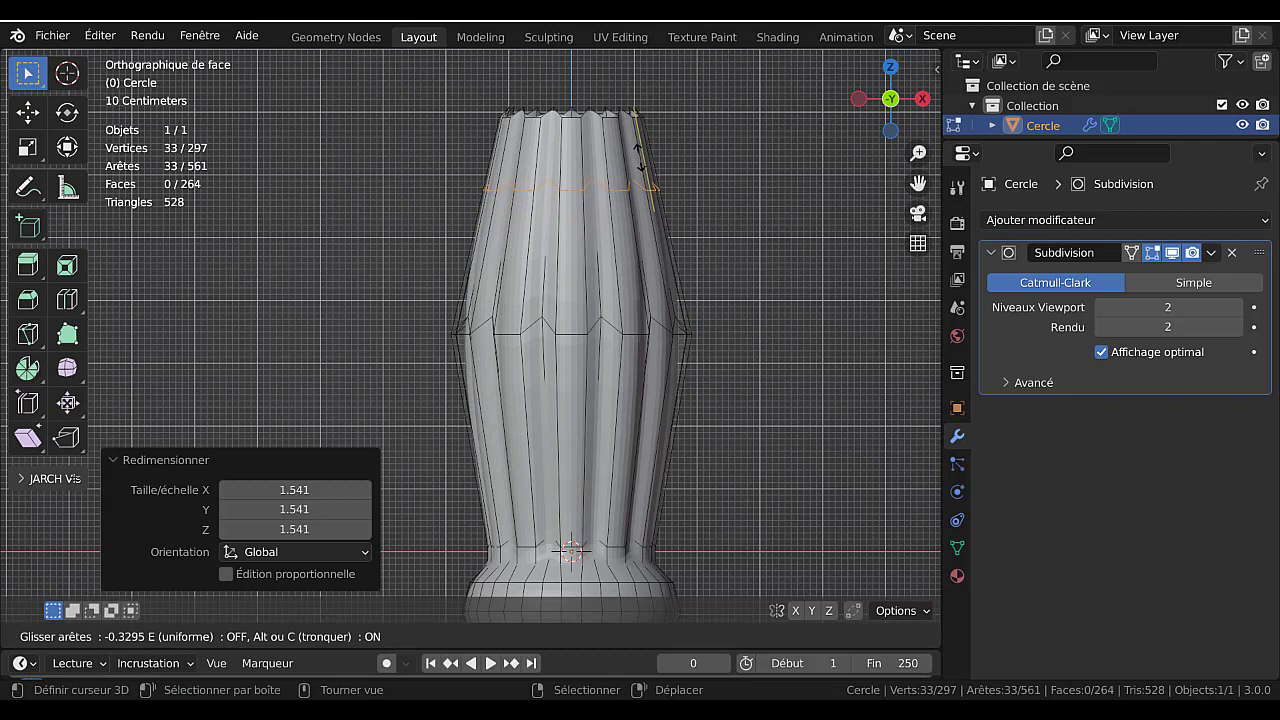
left_click(637, 163)
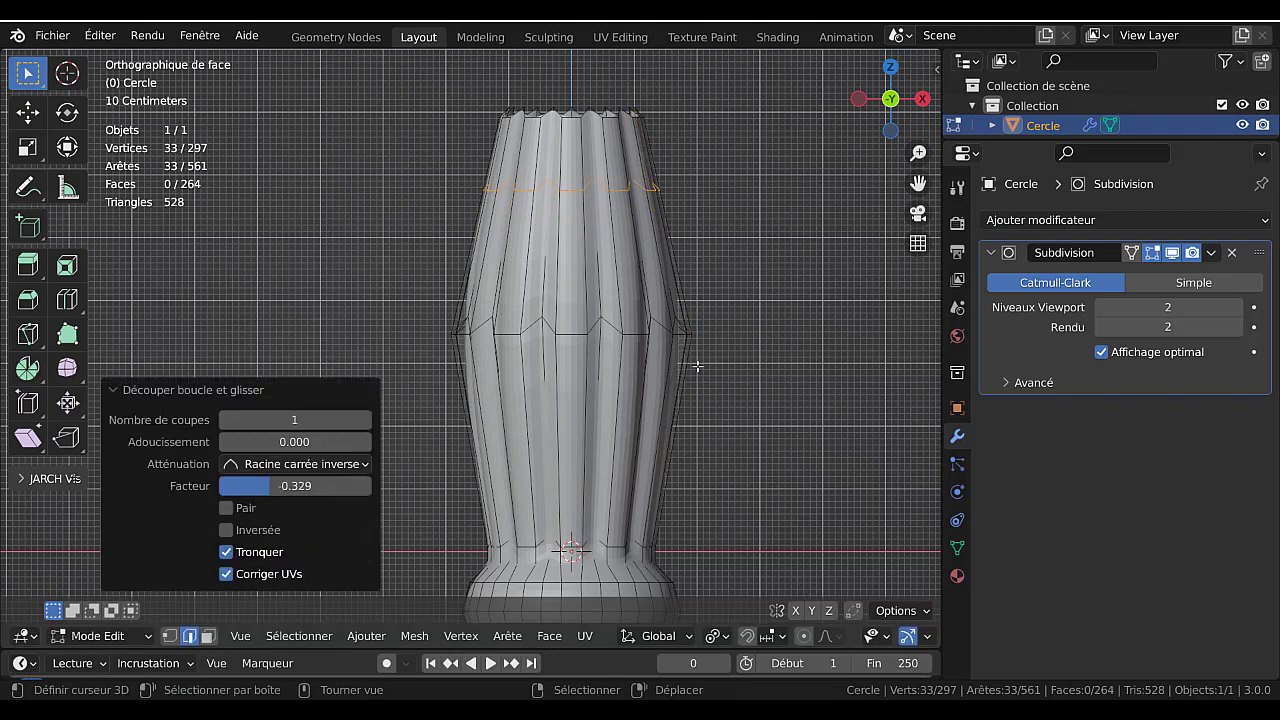
- Select the face loop between the bulge and the upper cut and extrude it inward along normals with a 0.191 m offset
left_click(208, 636)
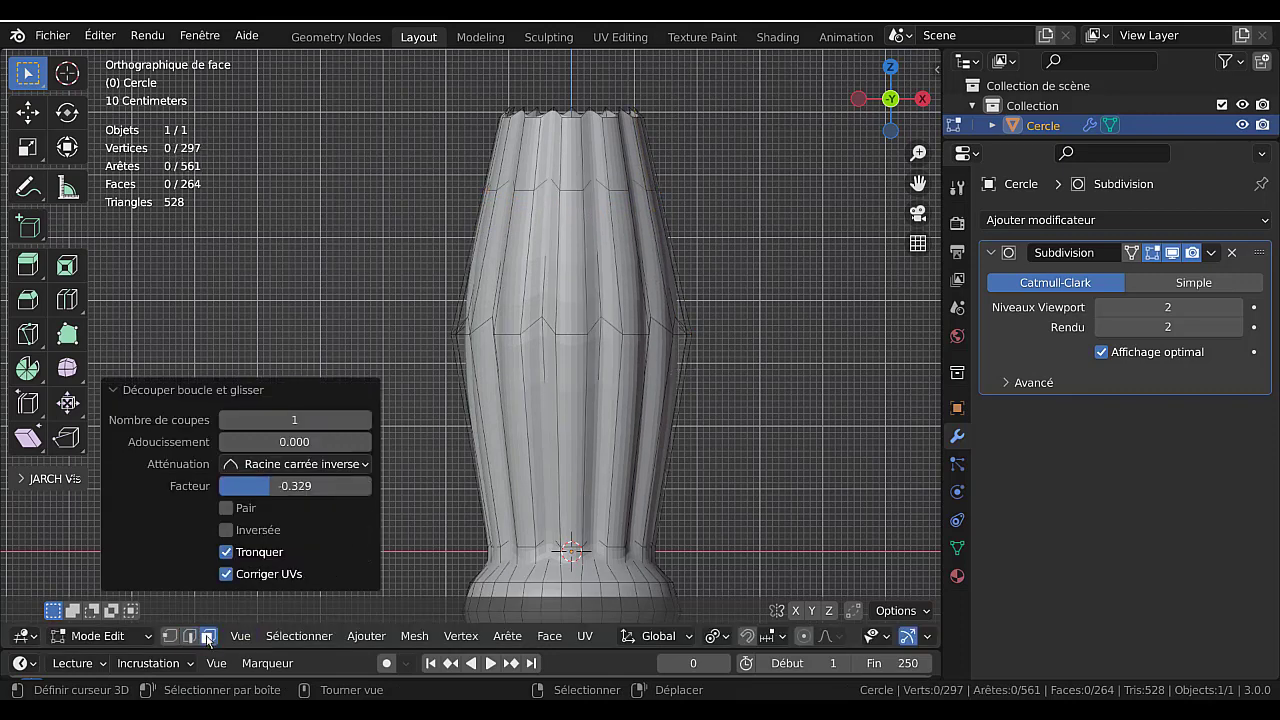
left_click(617, 275, "alt")
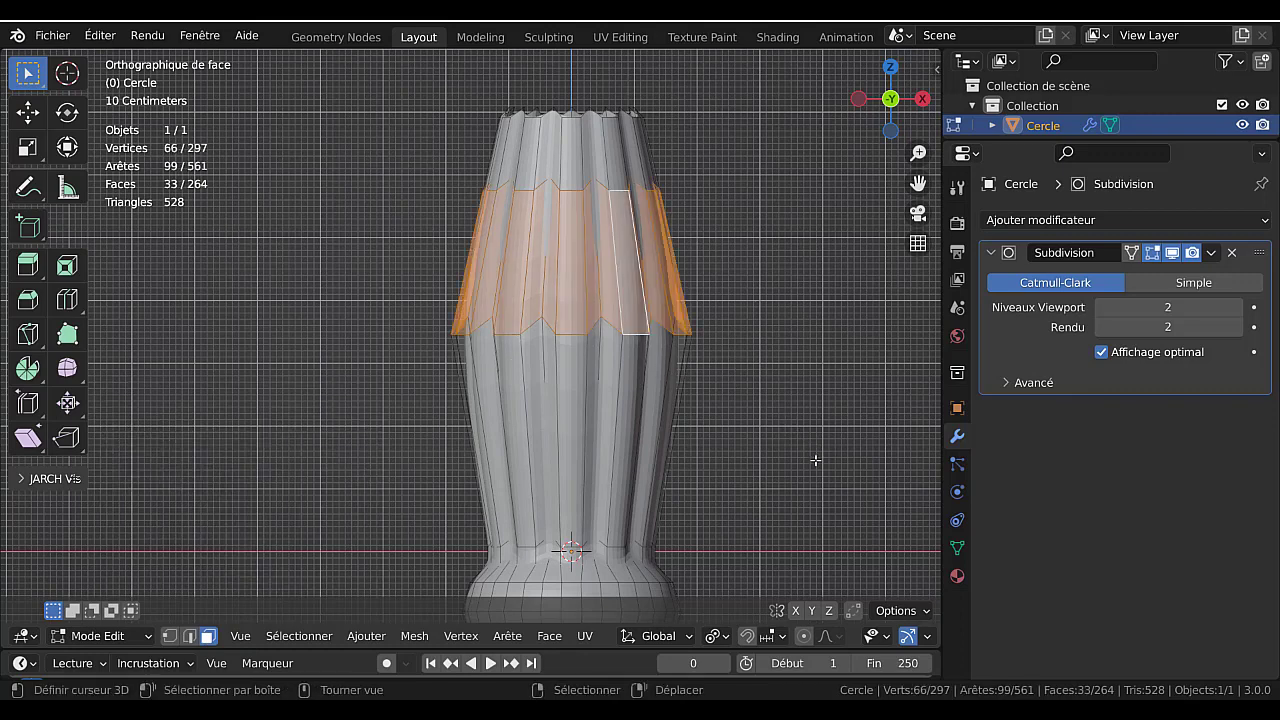
key("alt+e")
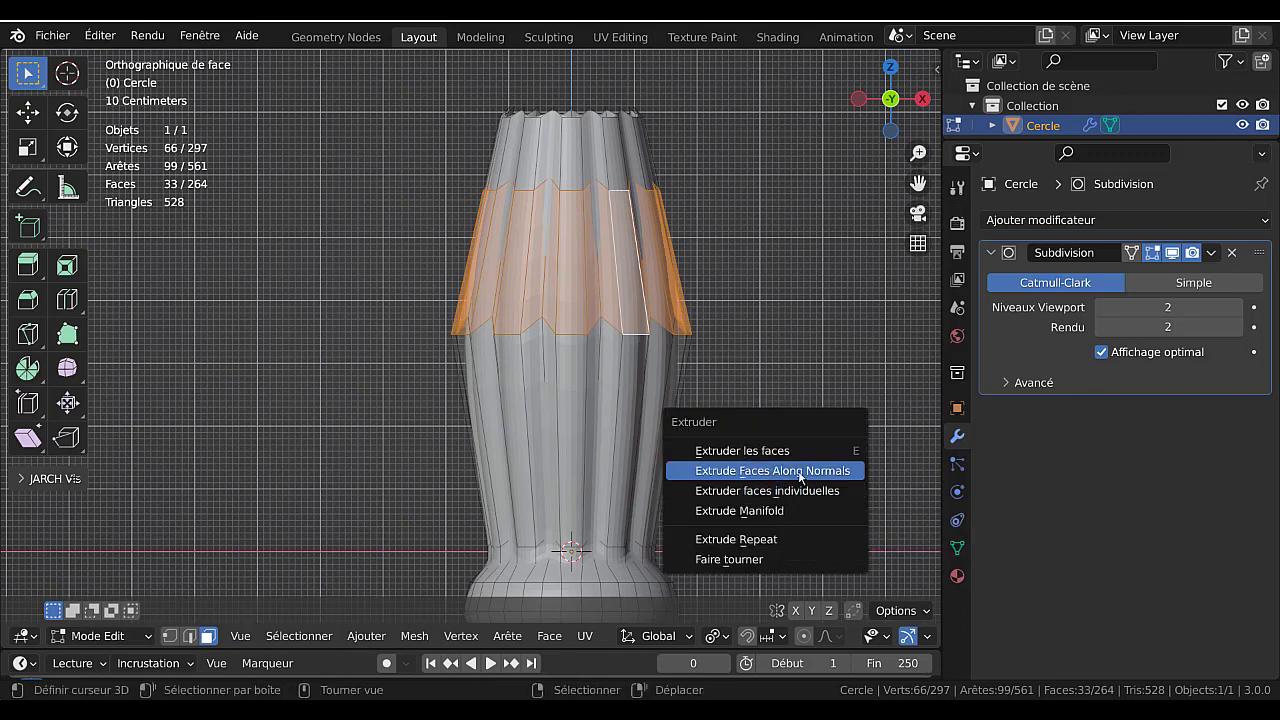
left_click(800, 471)
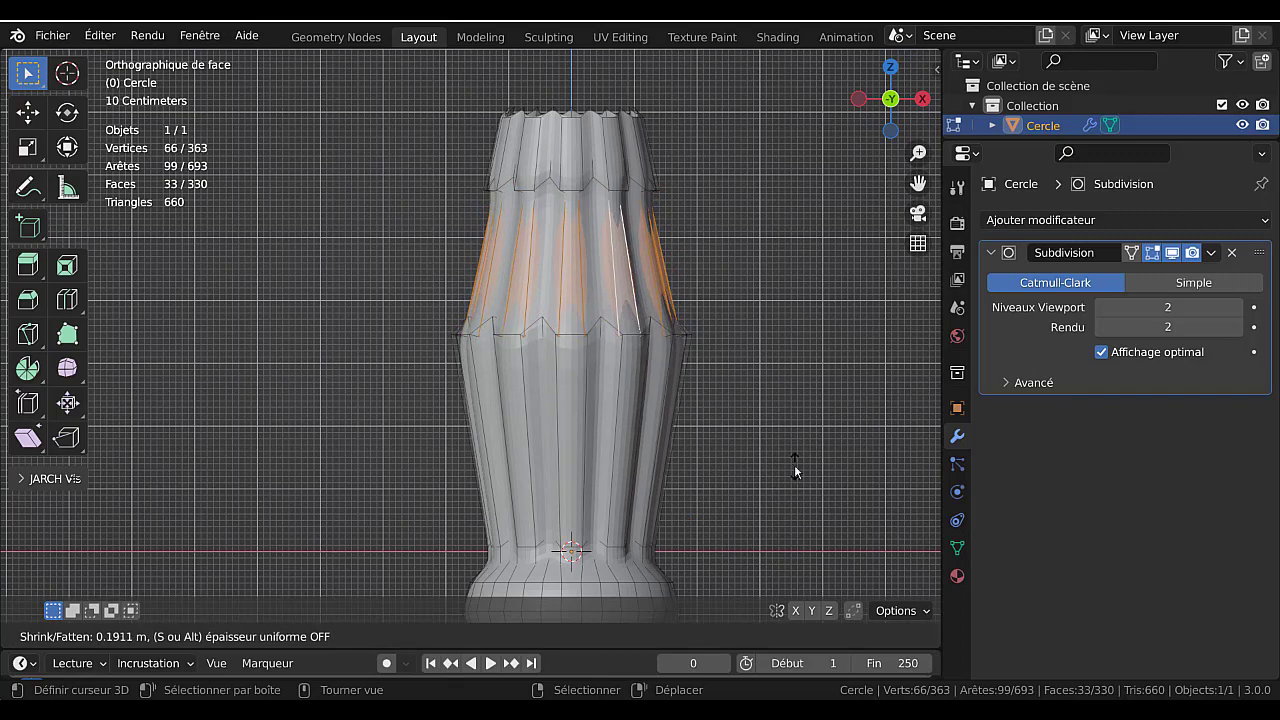
left_click(795, 470)
- Set the Subdivision modifier's viewport level to 0 to show the unsmoothed mesh
scroll(805, 452, "up", 1)
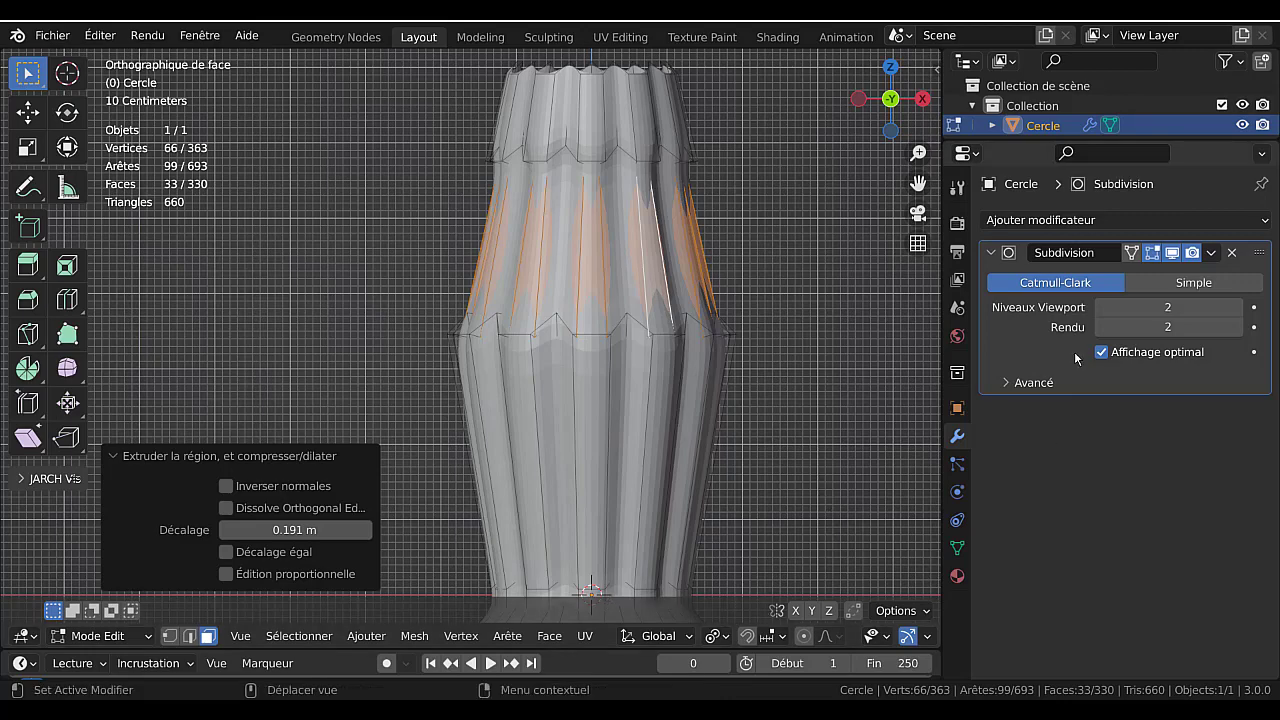
left_click_drag(1112, 308, 1060, 308)
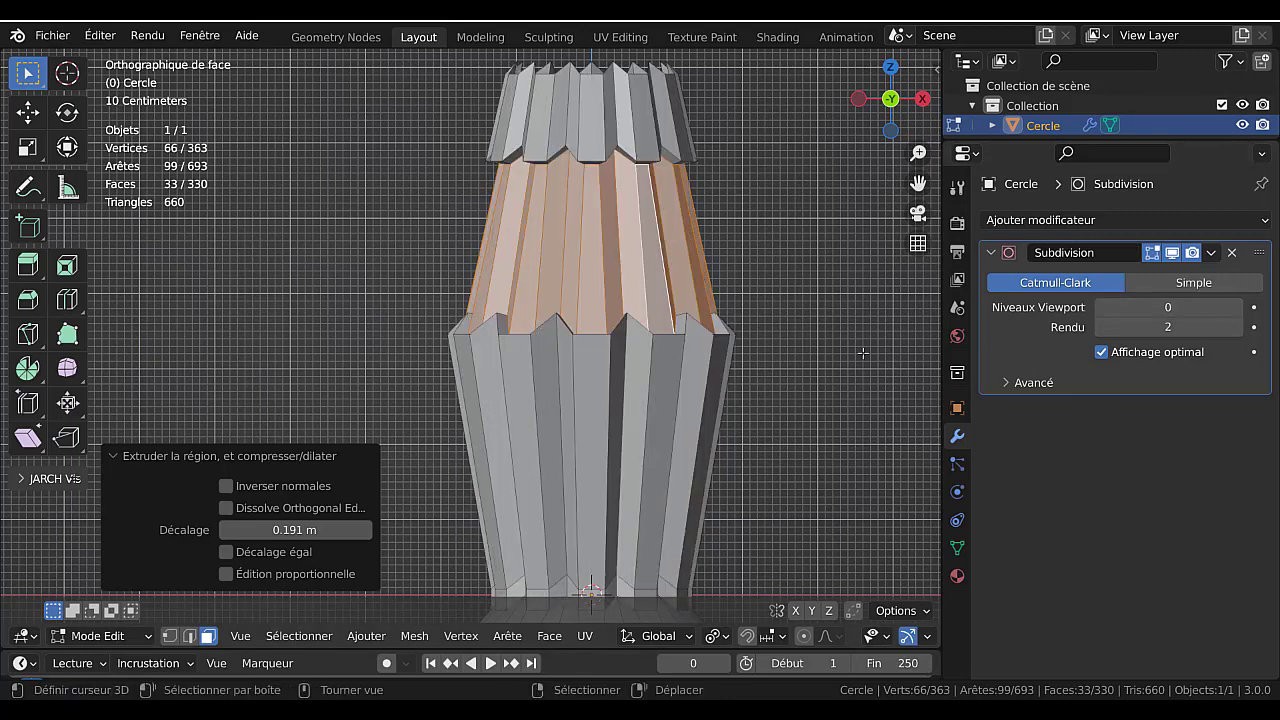
middle_click_drag(823, 380, 636, 454)
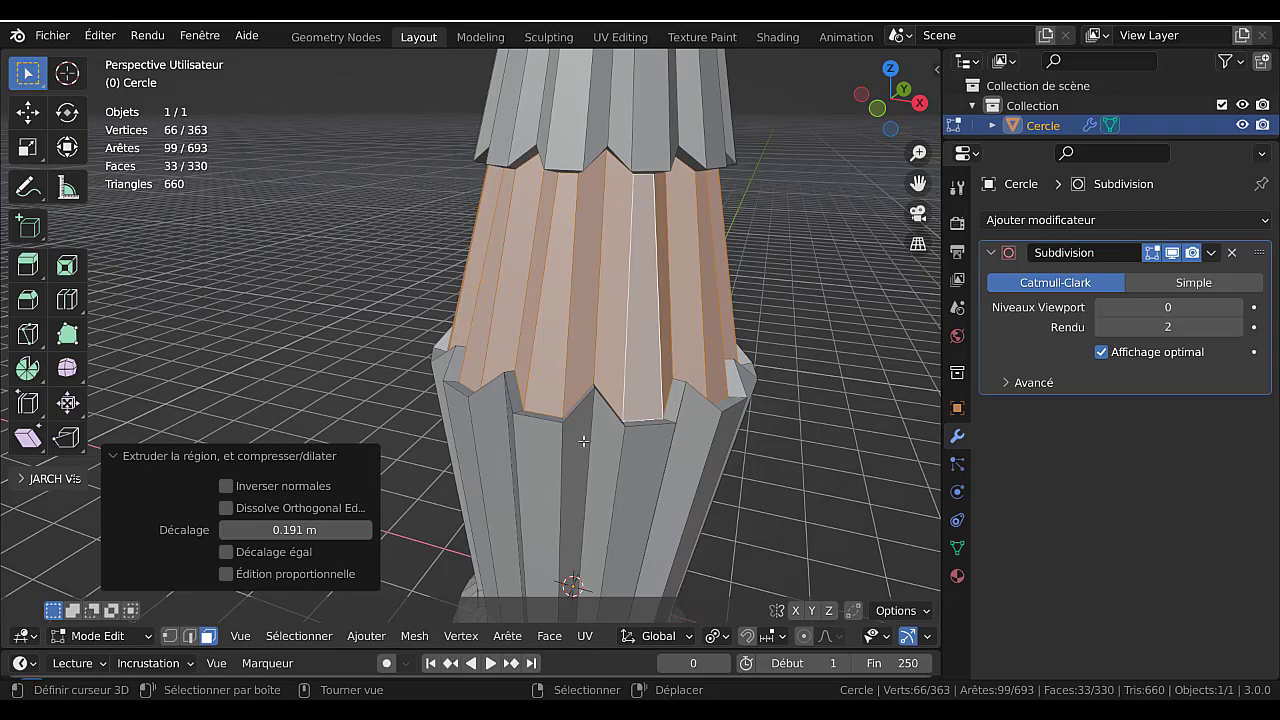
- Select the lower and upper edge loops of the recessed band and smooth them with LoopTools Relax
left_click(189, 636)
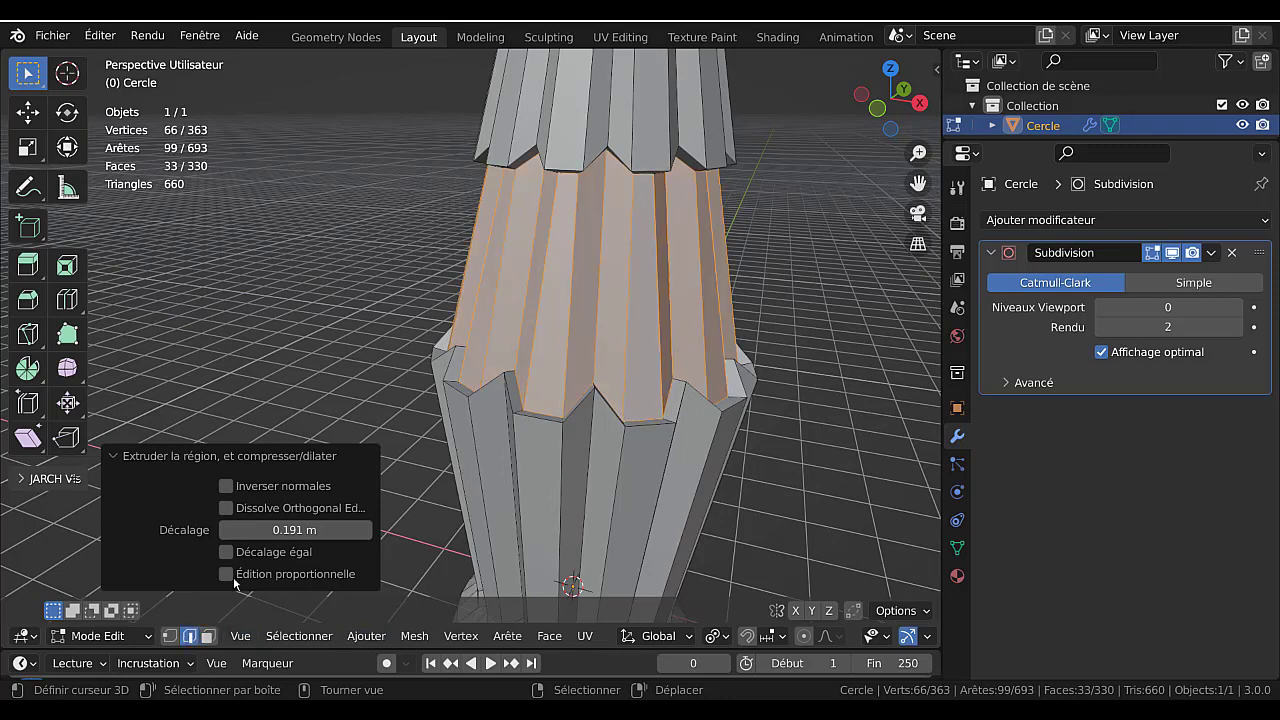
left_click(653, 415, "alt")
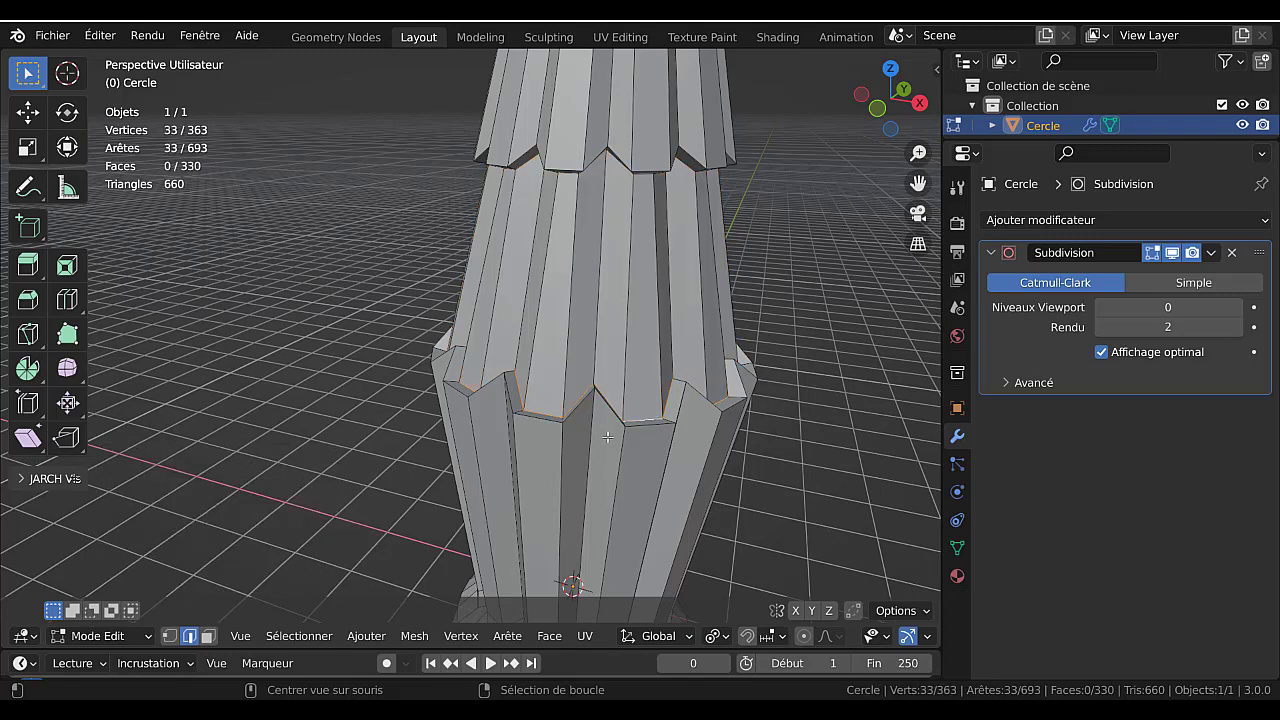
middle_click_drag(678, 300, 679, 153)
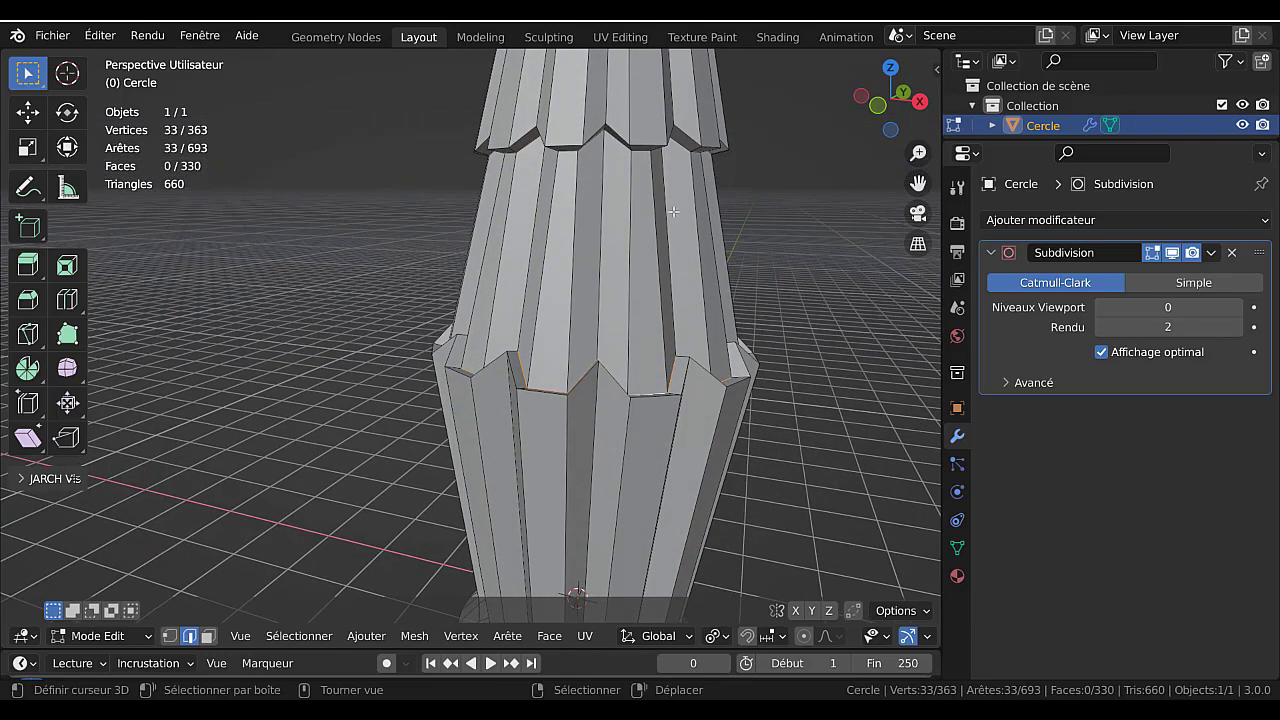
left_click(679, 153, "alt+shift")
key("q")
mouse_move(274, 337)
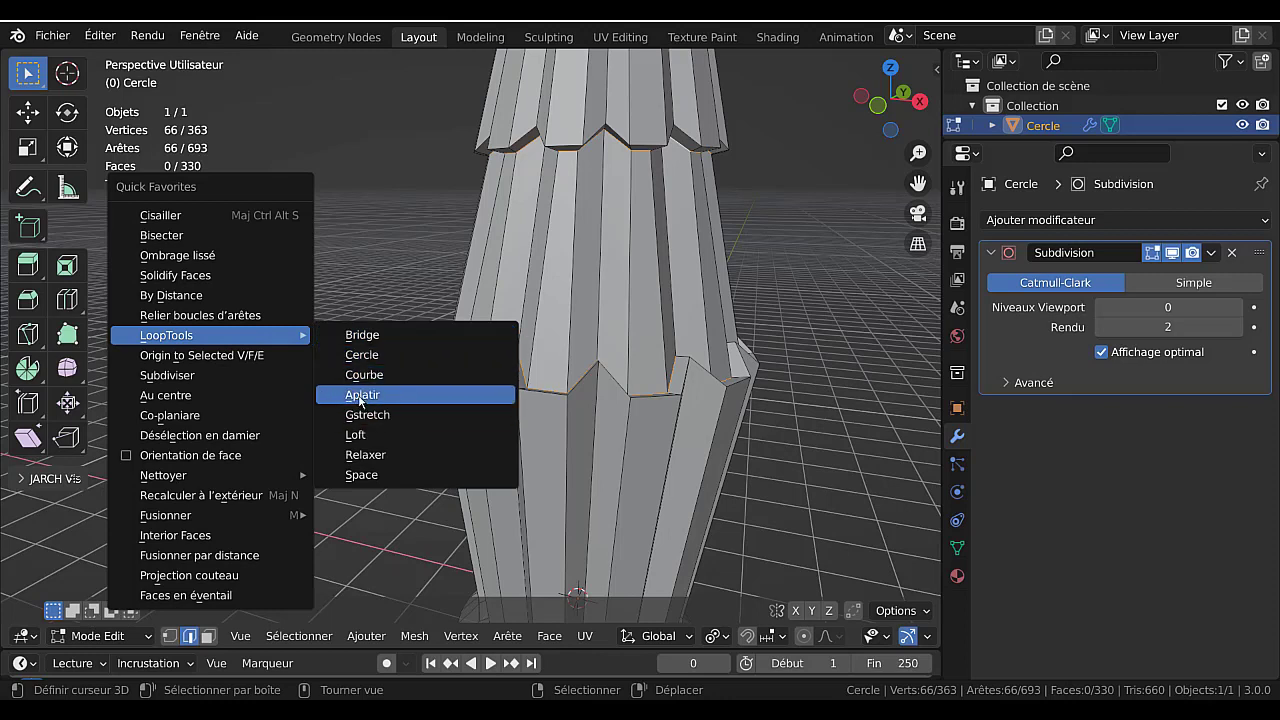
left_click(370, 455)
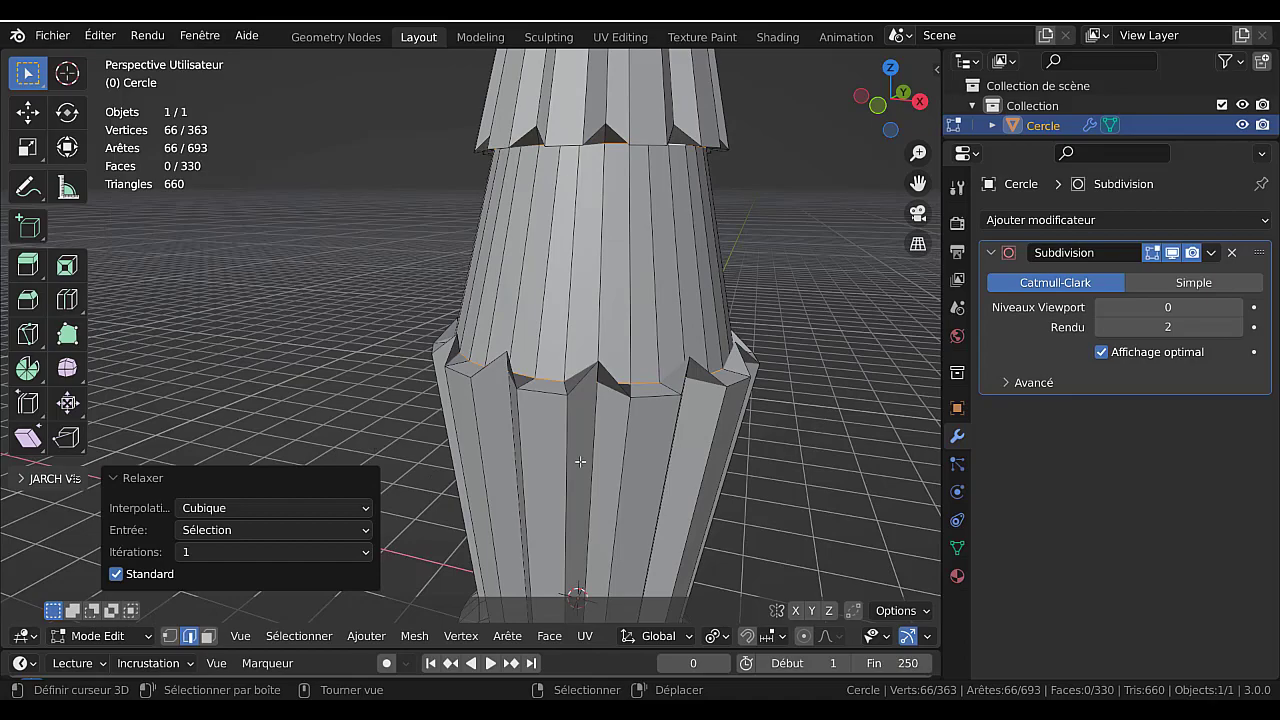
- Inspect the relaxed band's edges where they meet the flutes from several angles
middle_click_drag(580, 461, 778, 459)
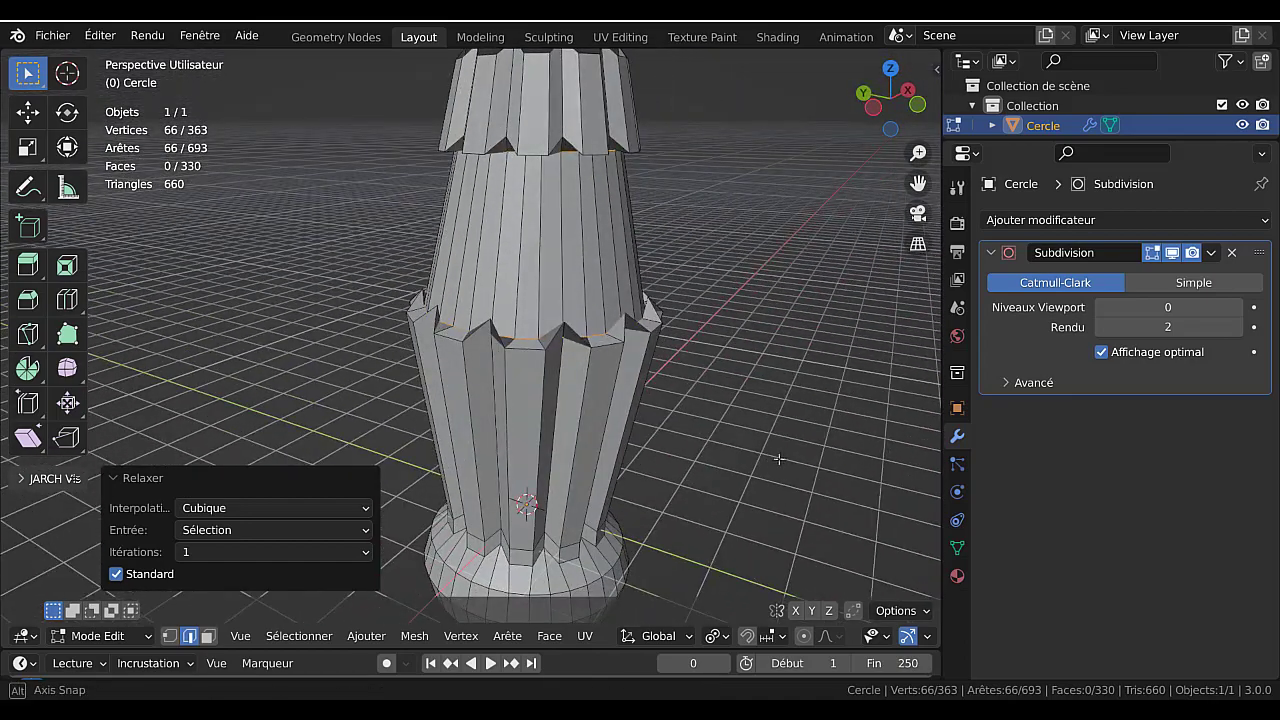
scroll(737, 415, "up", 4)
middle_click_drag(720, 344, 705, 333)
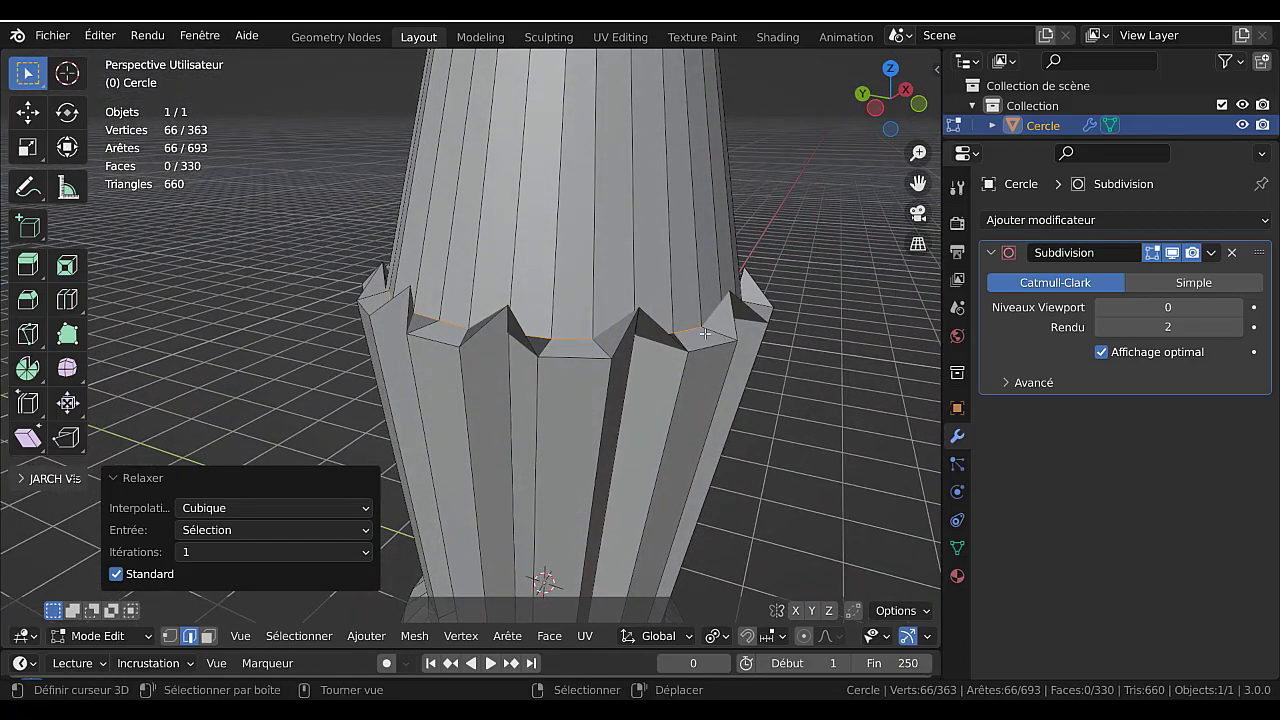
middle_click_drag(614, 358, 572, 335)
scroll(582, 338, "down", 3)
middle_click_drag(645, 382, 723, 478)
scroll(562, 386, "up", 2)
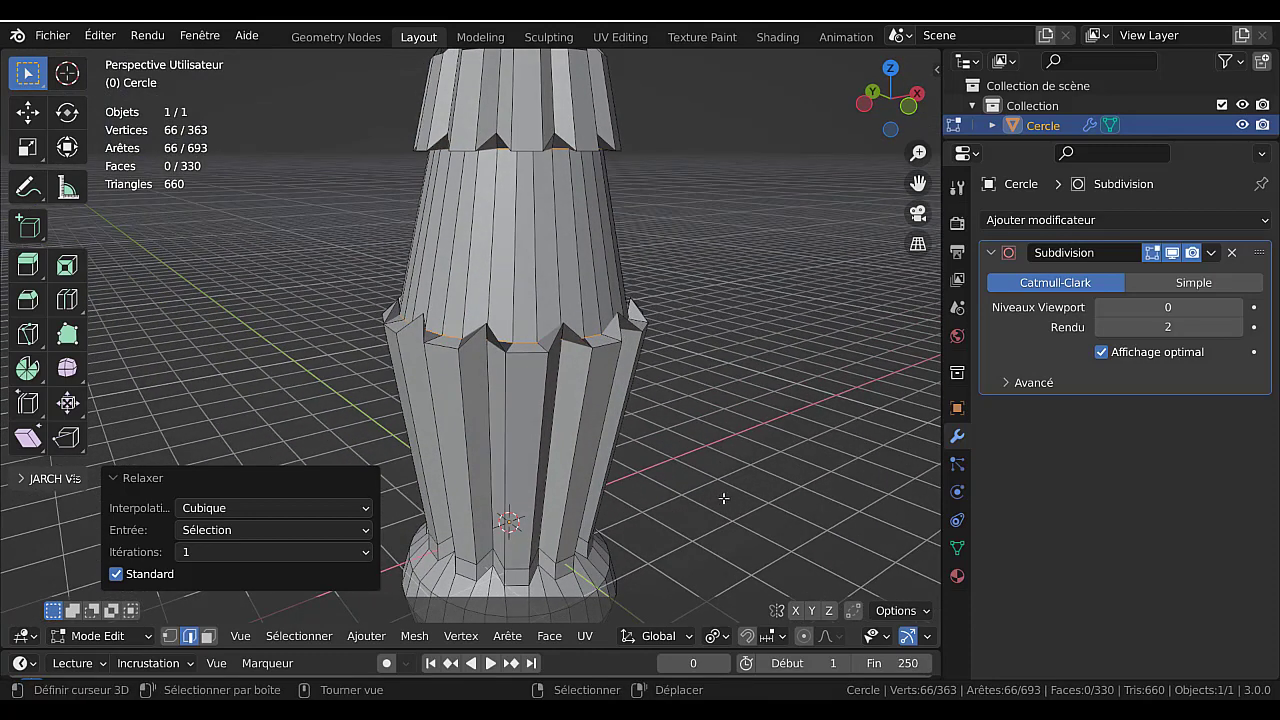
key("s")
key("z")
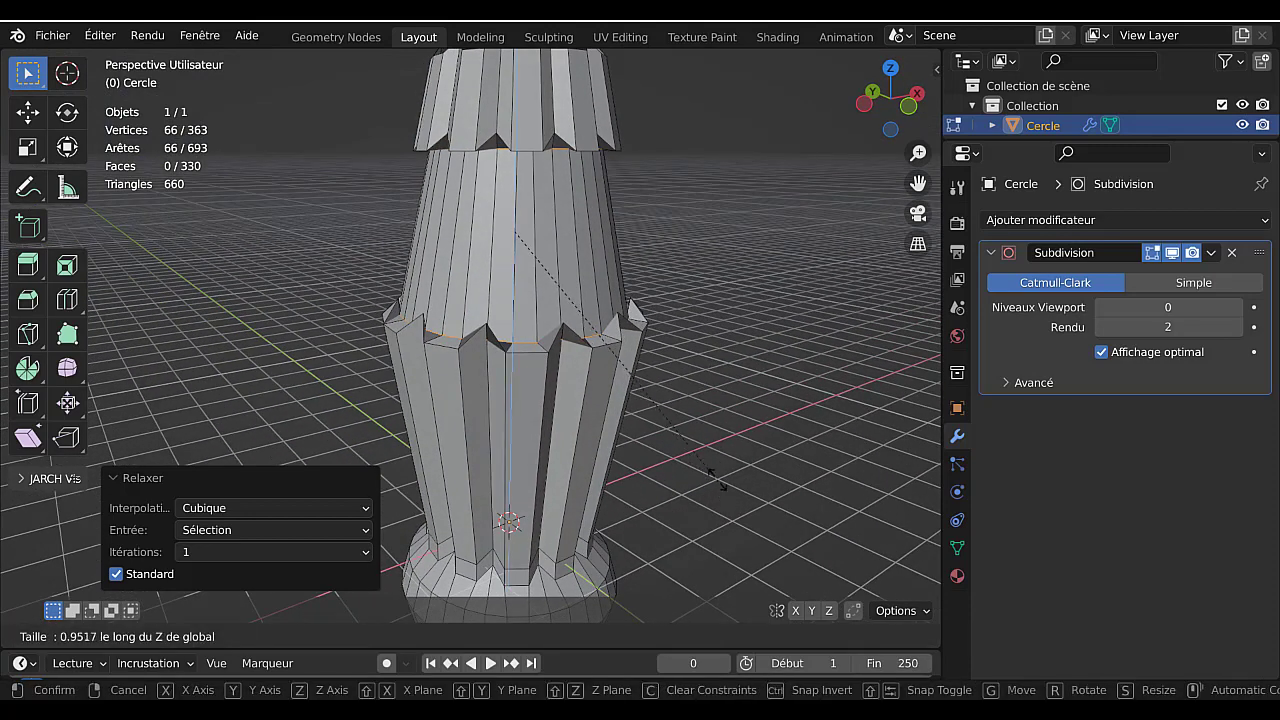
left_click(735, 570)
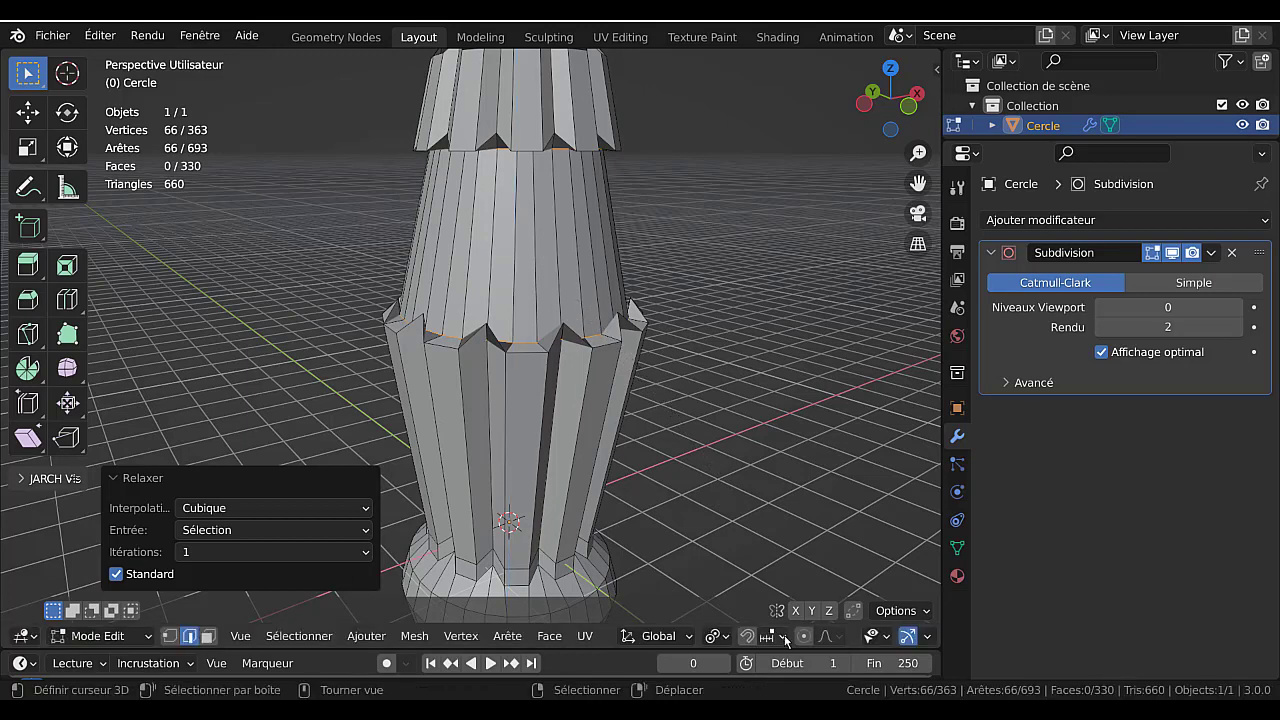
left_click(714, 636)
left_click(755, 572)
key("s")
key("z")
left_click(660, 405)
- Try scaling the two relaxed loops by about 0.805 along Z around the median point, and undo the scaling
left_click(716, 638)
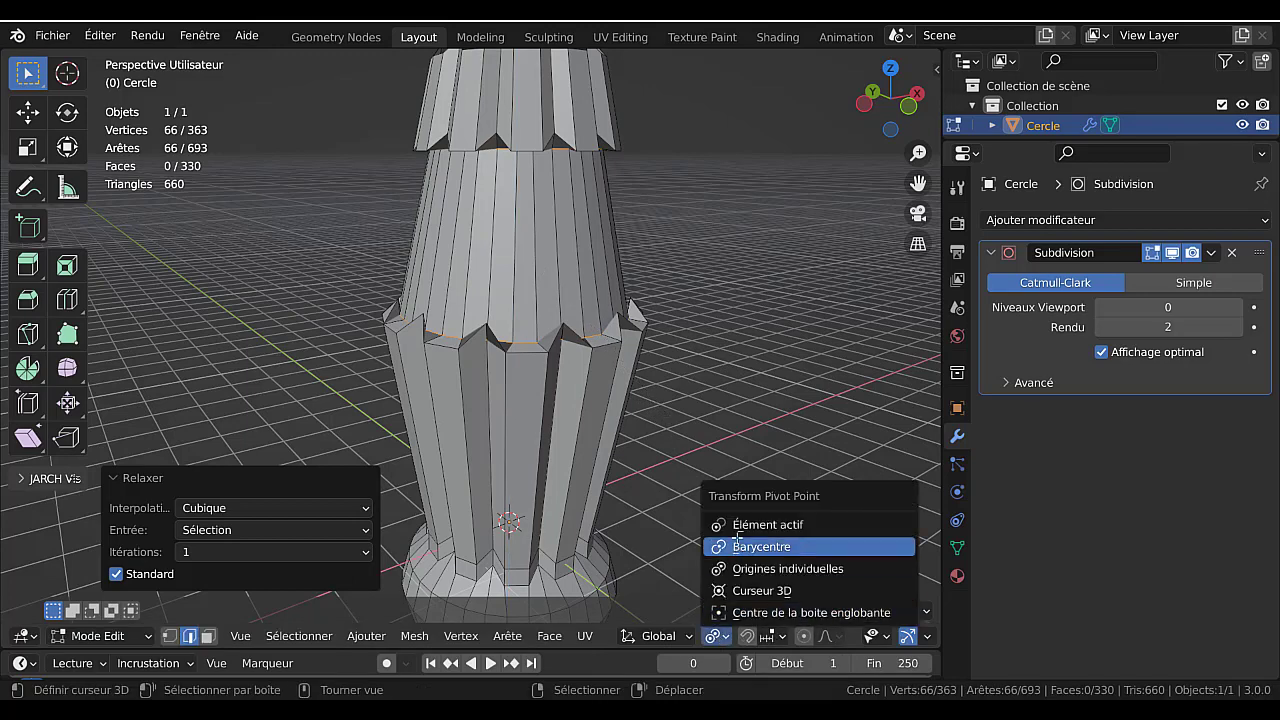
left_click(737, 542)
key("s")
key("z")
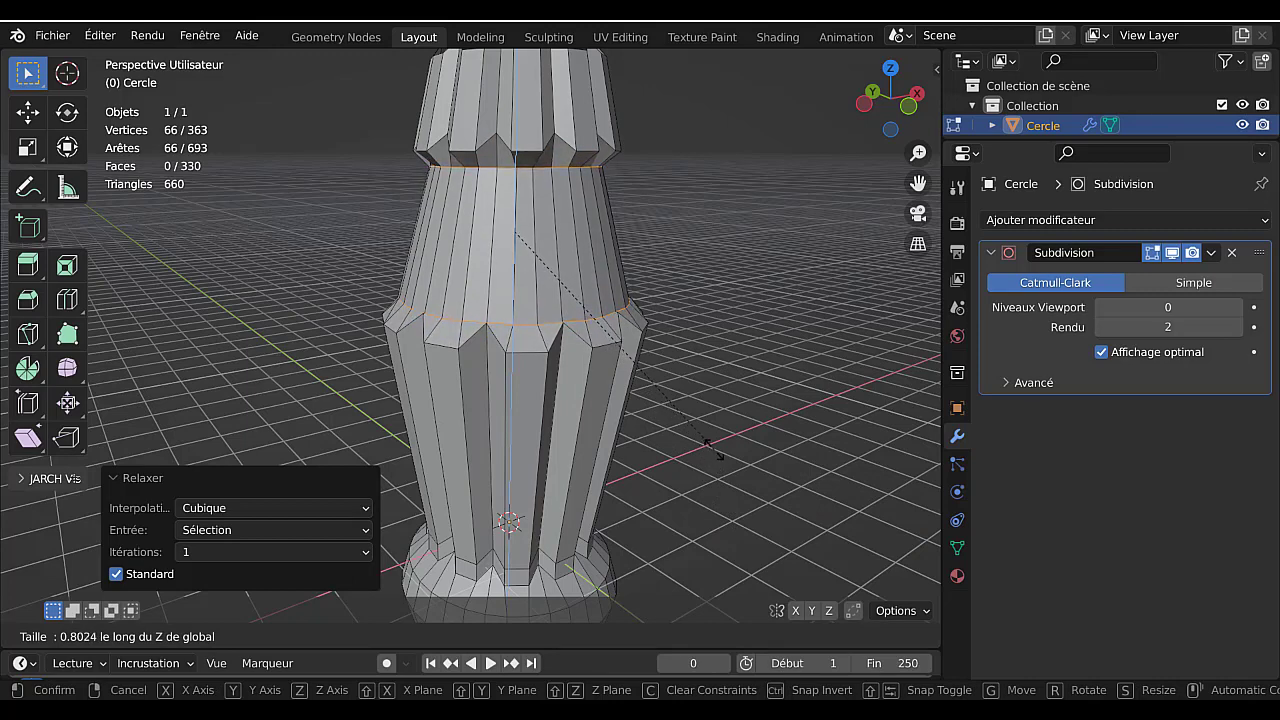
left_click(716, 451)
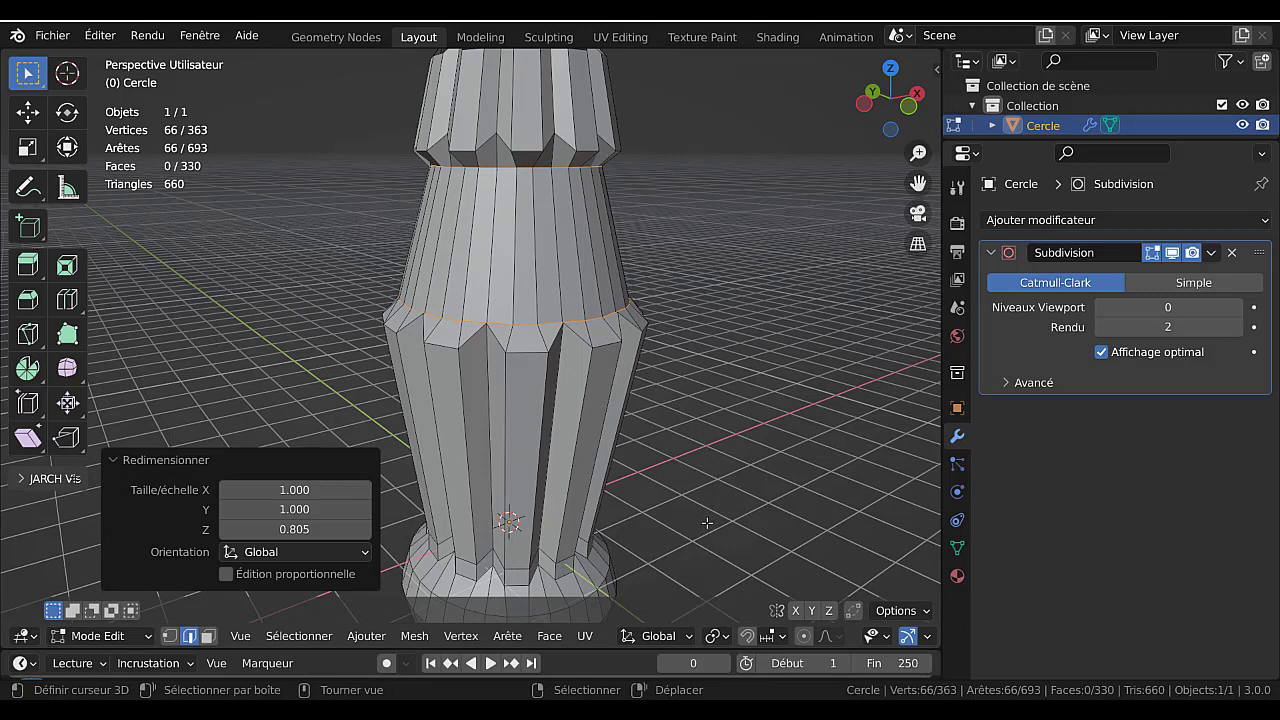
middle_click_drag(707, 517, 718, 465)
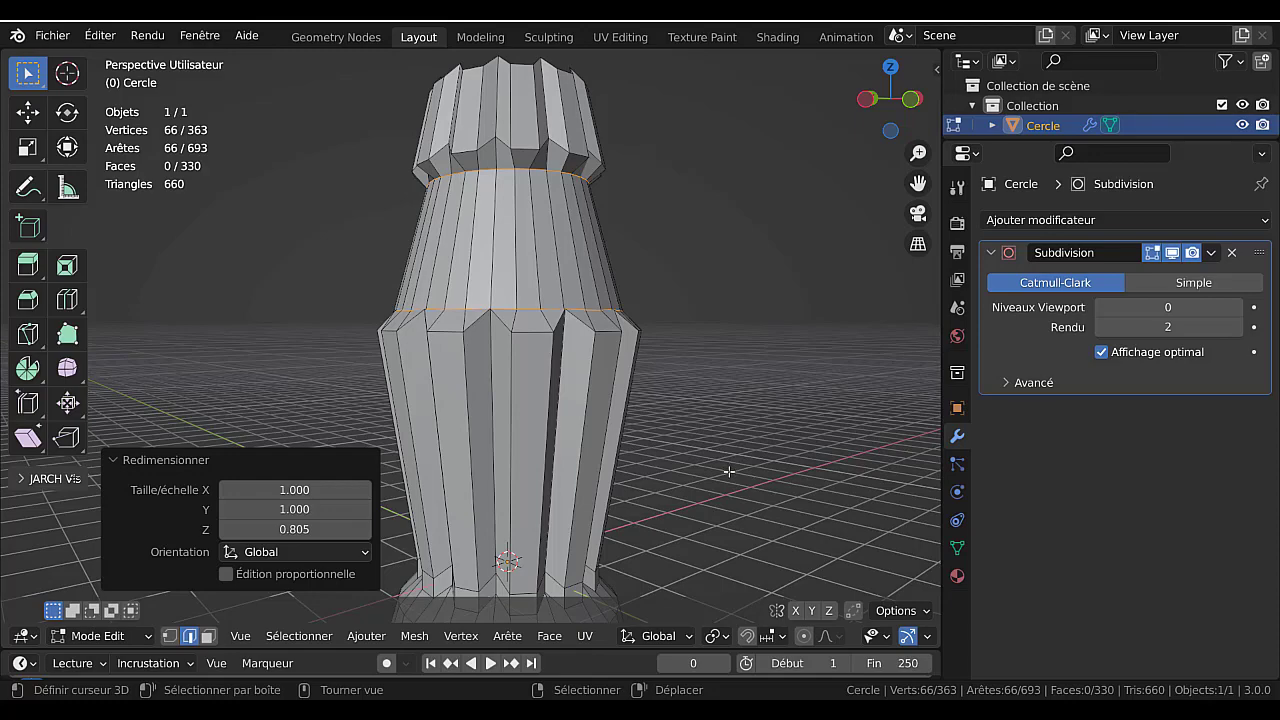
key("ctrl+z")
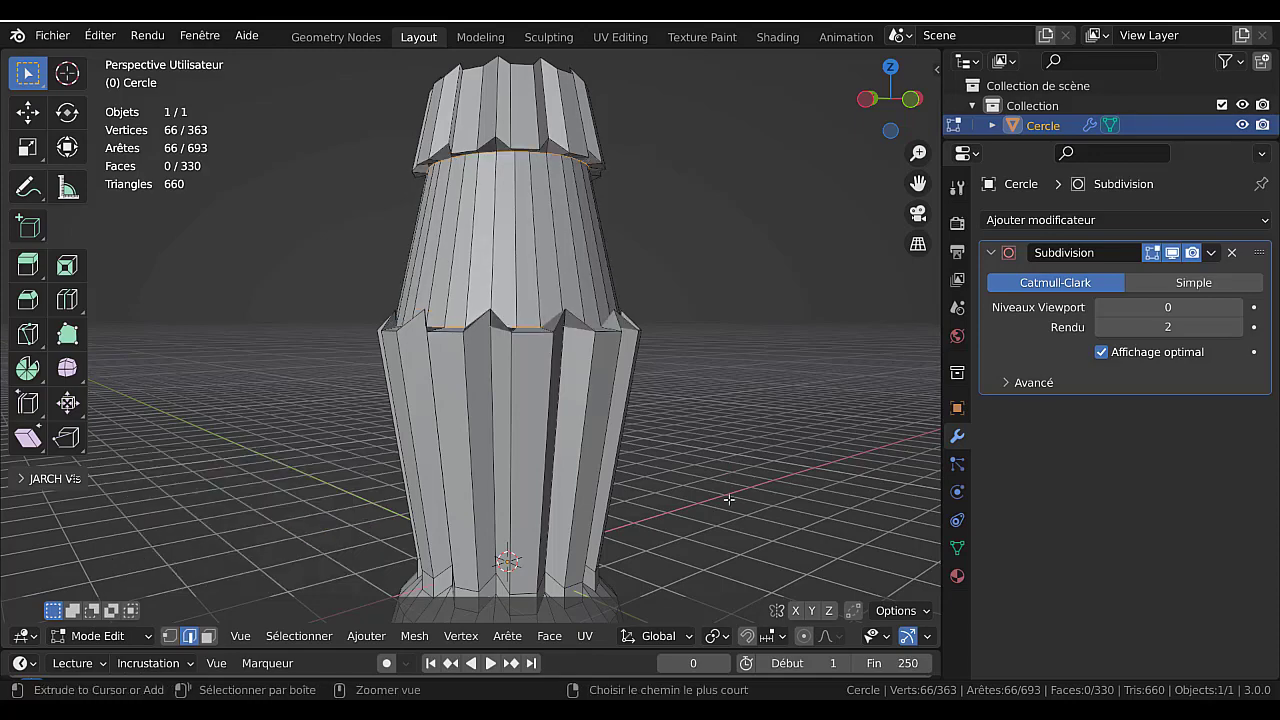
- Select the jagged edge loop at the top of the lower flutes and flatten it by scaling to 0 along Z
scroll(727, 494, "up", 3)
middle_click_drag(730, 505, 673, 469)
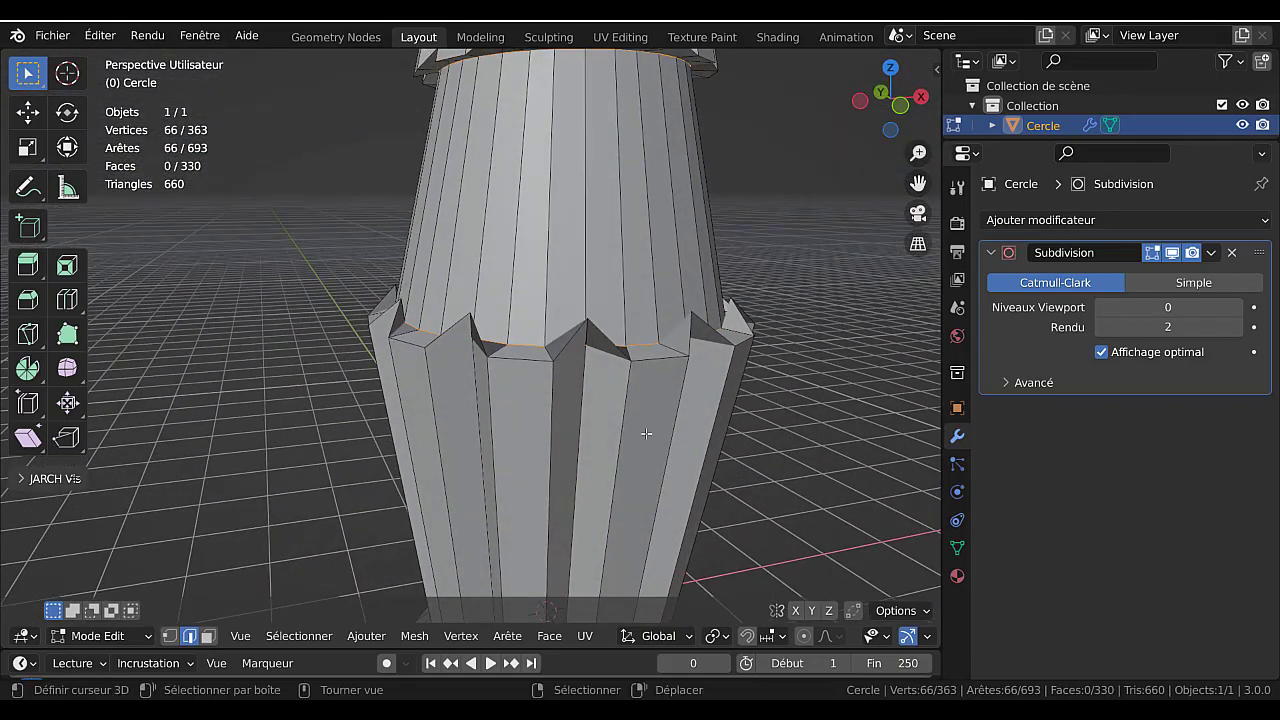
middle_click_drag(629, 360, 622, 413)
scroll(612, 424, "up", 2)
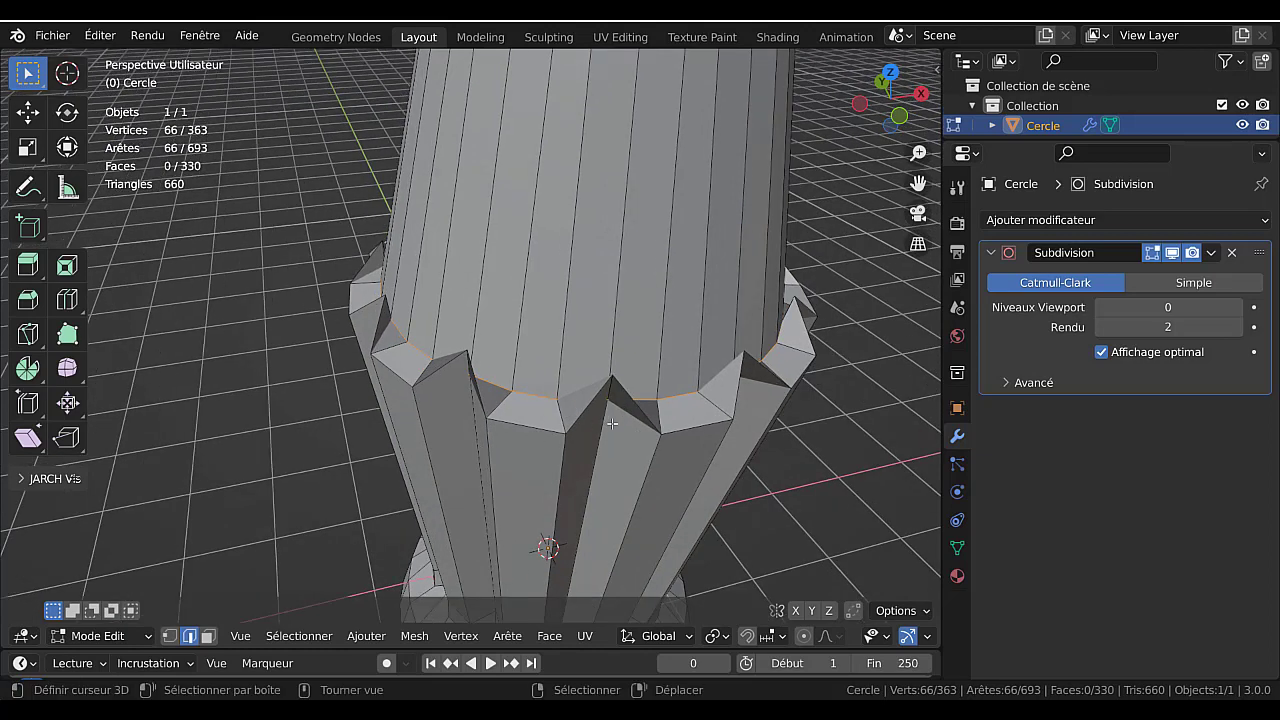
left_click(170, 636)
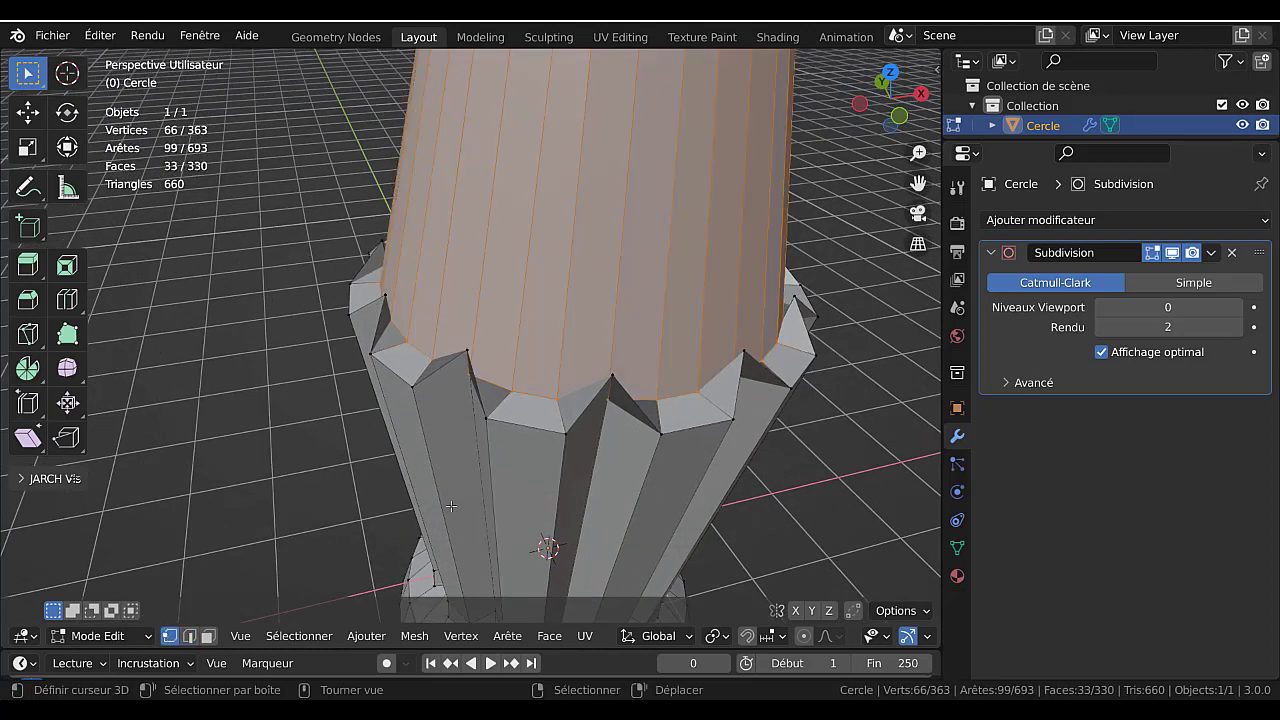
left_click(585, 410, "alt")
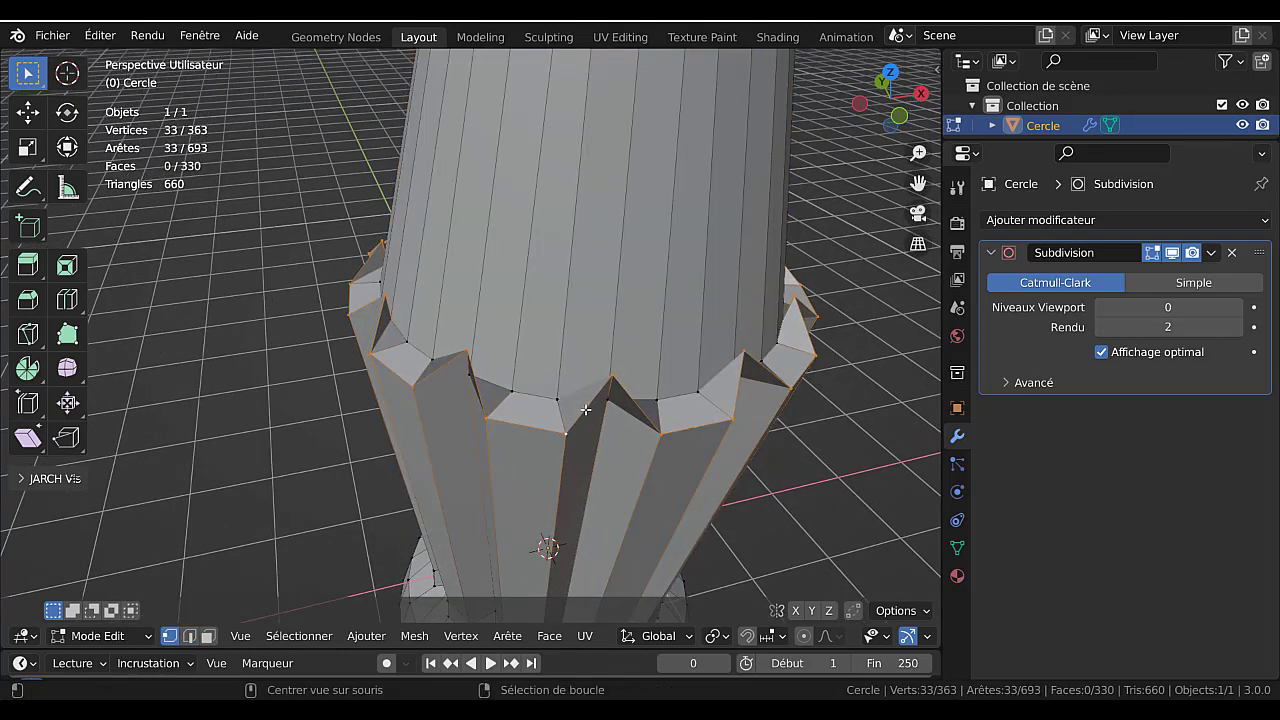
middle_click_drag(585, 410, 644, 405, "alt")
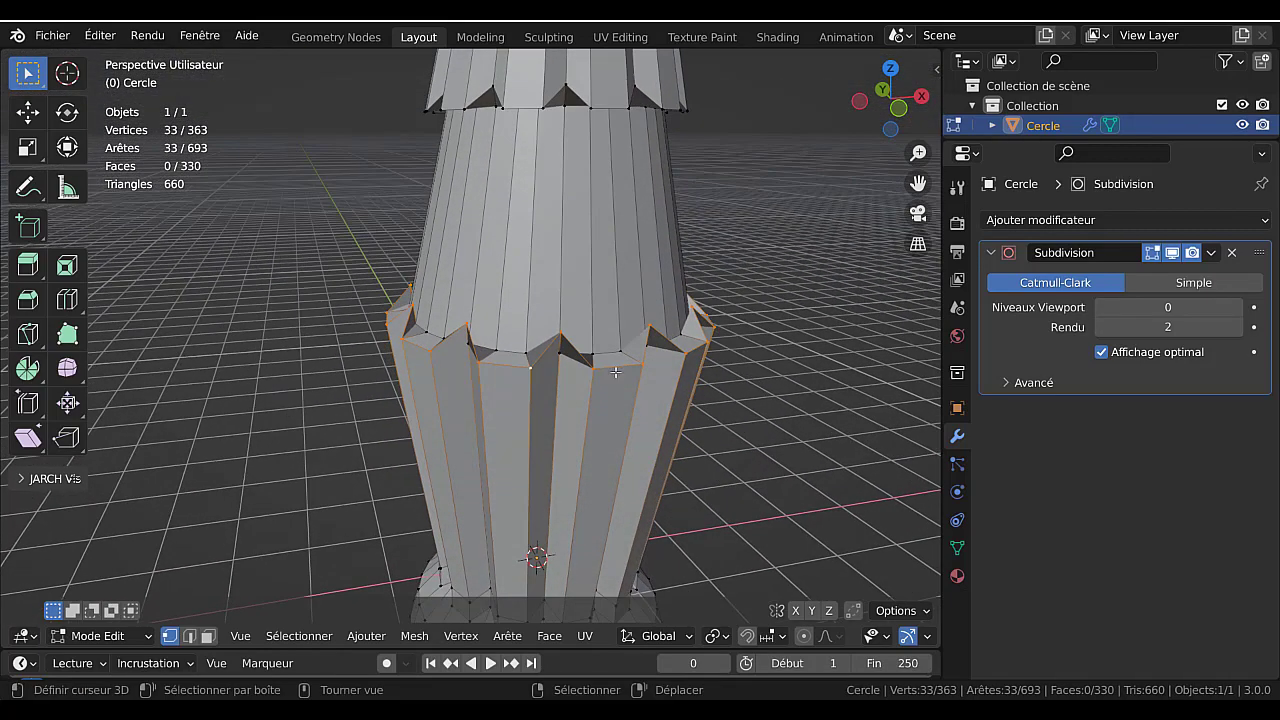
key("x")
type("sz")
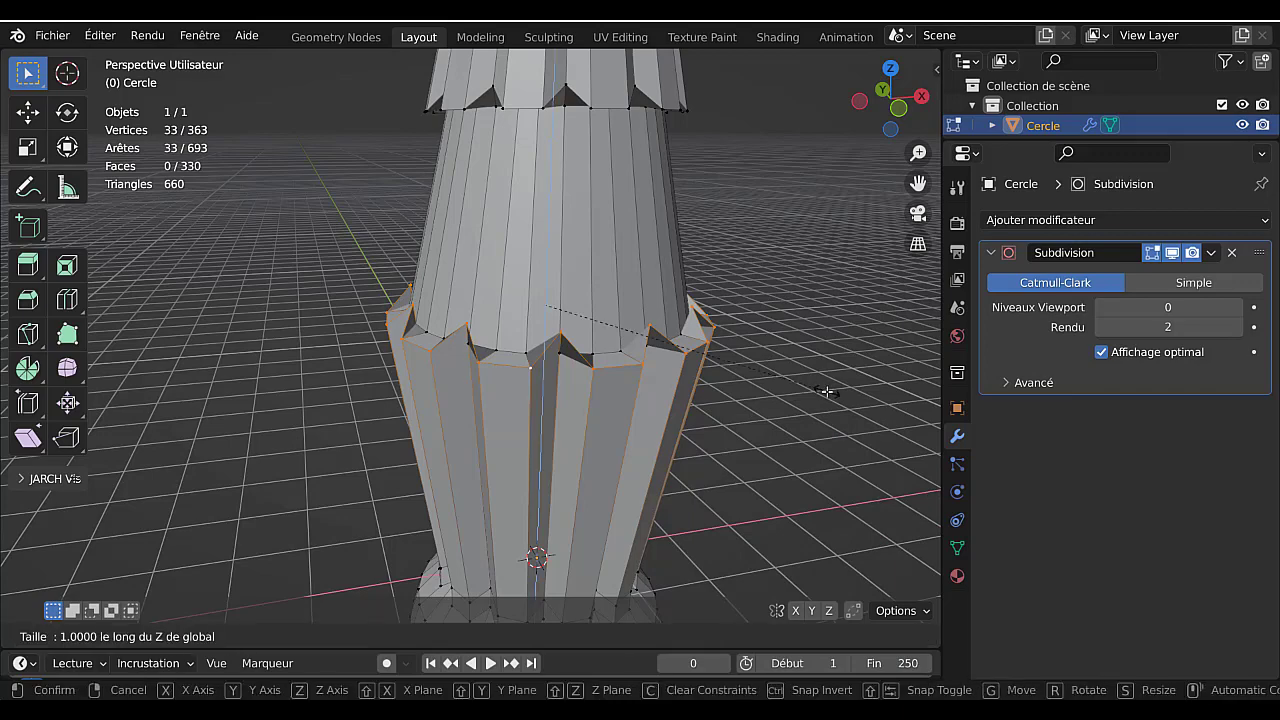
type("0")
left_click(826, 391)
- Flatten the edge loop at the bottom of the upper fluted section by scaling it to 0 along Z
middle_click_drag(796, 392, 635, 280)
scroll(705, 365, "down", 3)
left_click(635, 280, "alt")
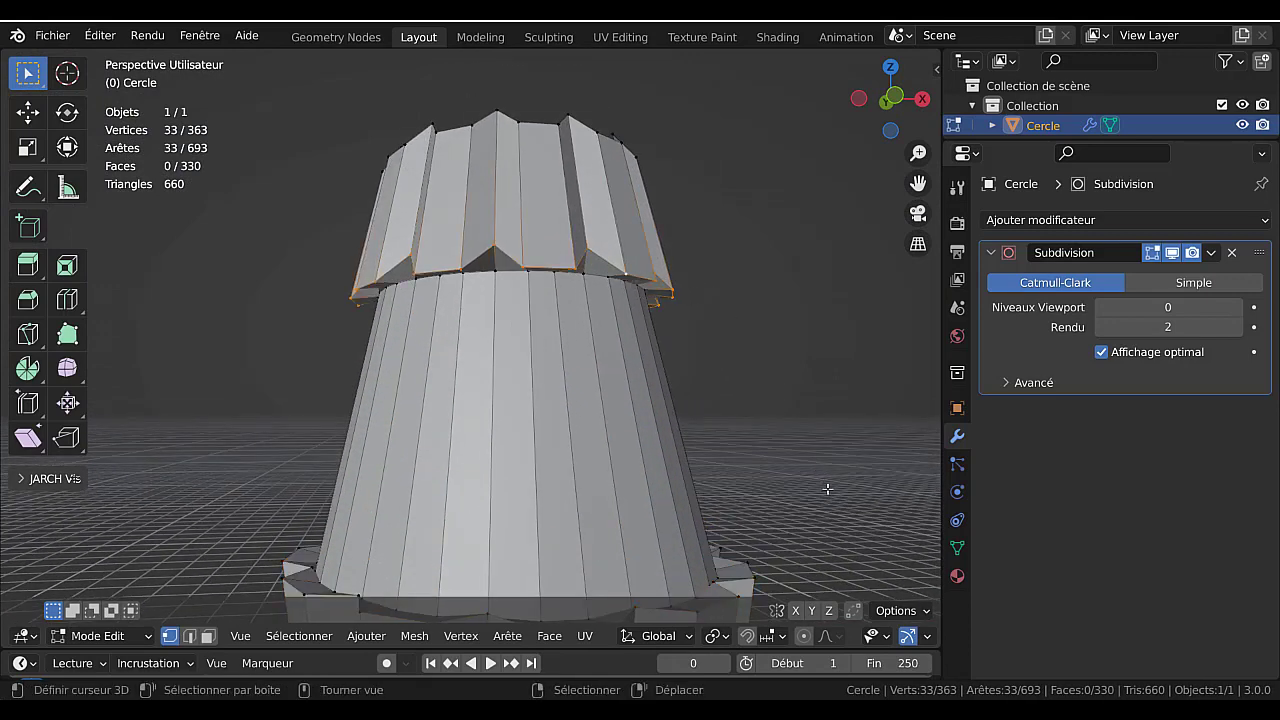
type("sz0")
key("Return")
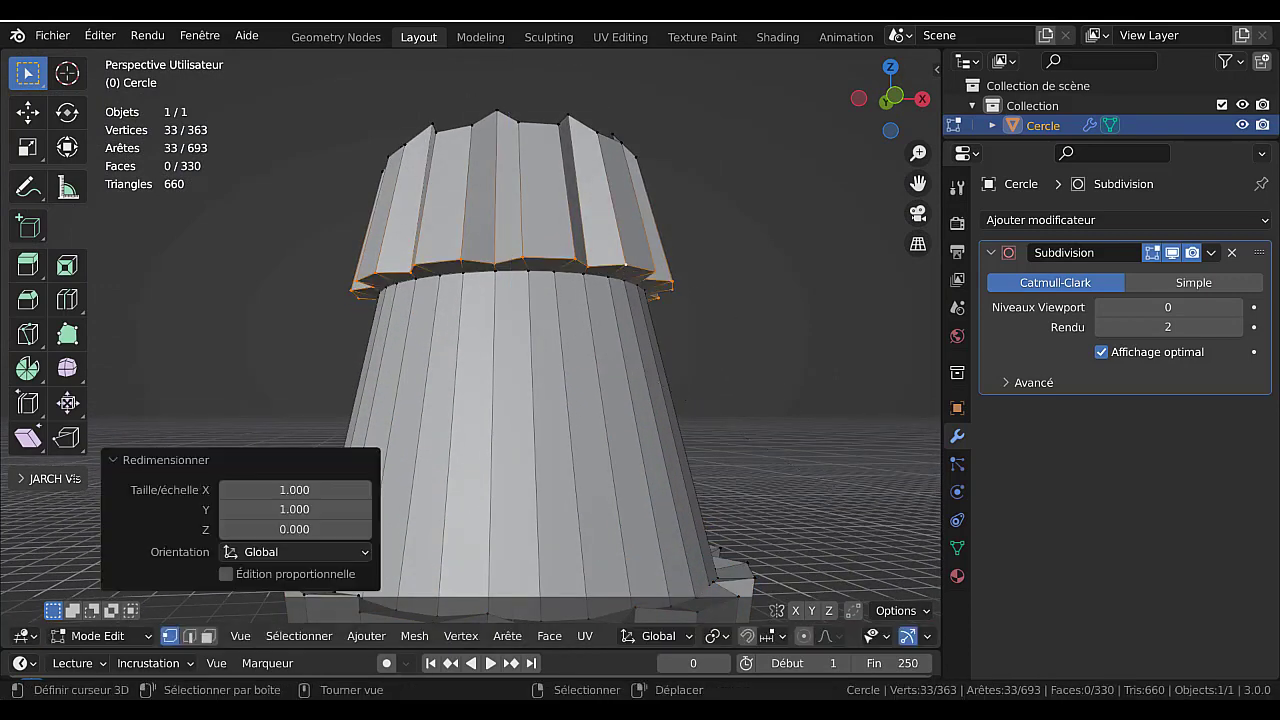
- Select the recessed band's face loop and extrude it outward along its normals by about 0.22 m
key("3")
left_click(680, 480, "alt")
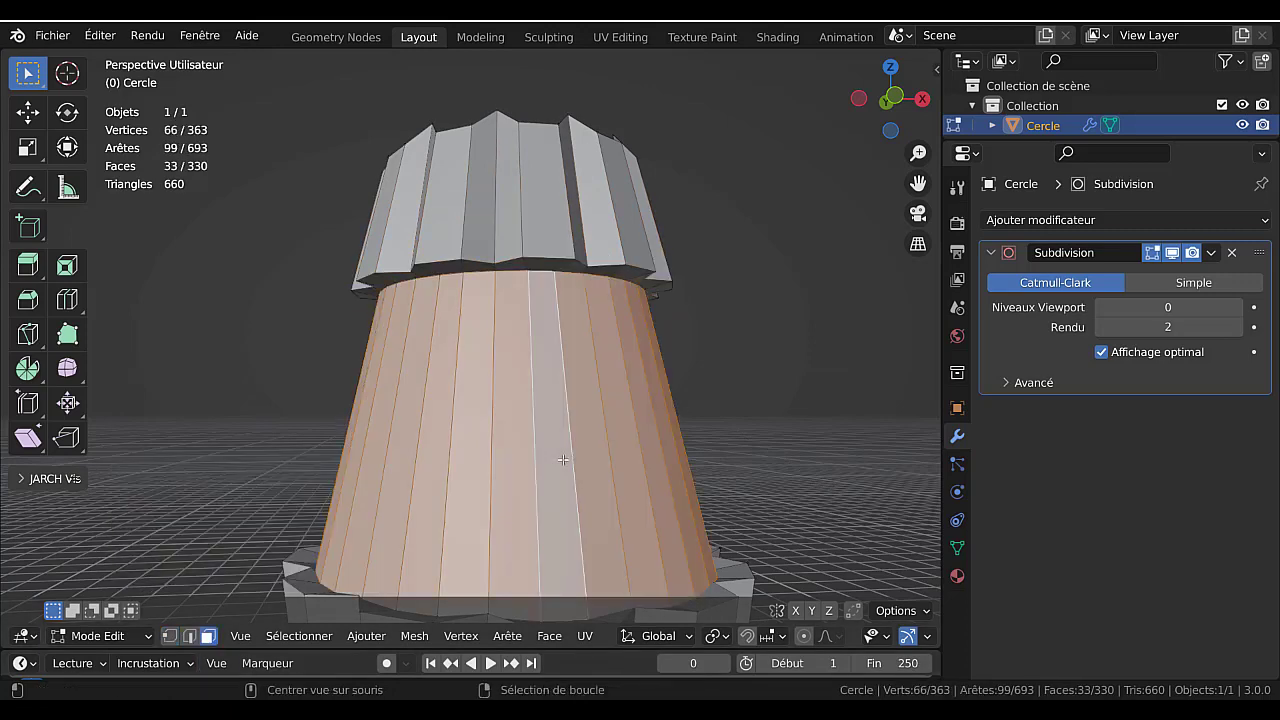
scroll(736, 491, "down", 2)
middle_click_drag(815, 541, 810, 546)
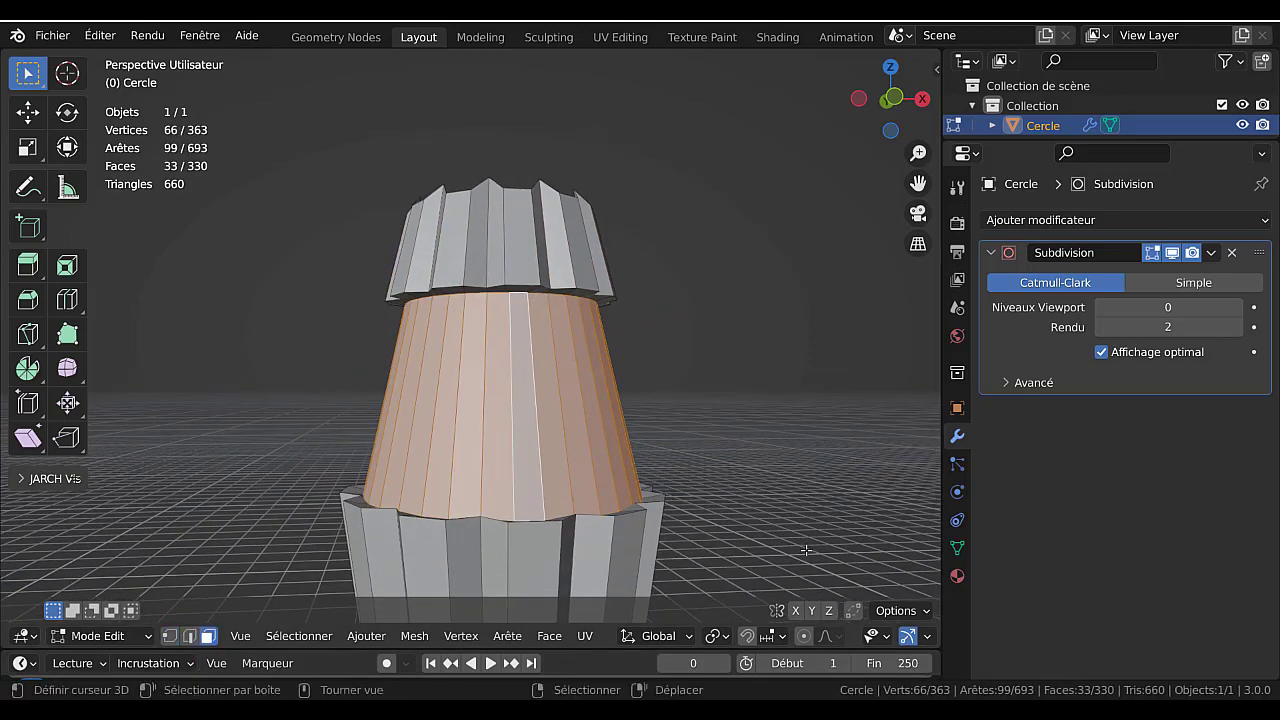
key("alt+e")
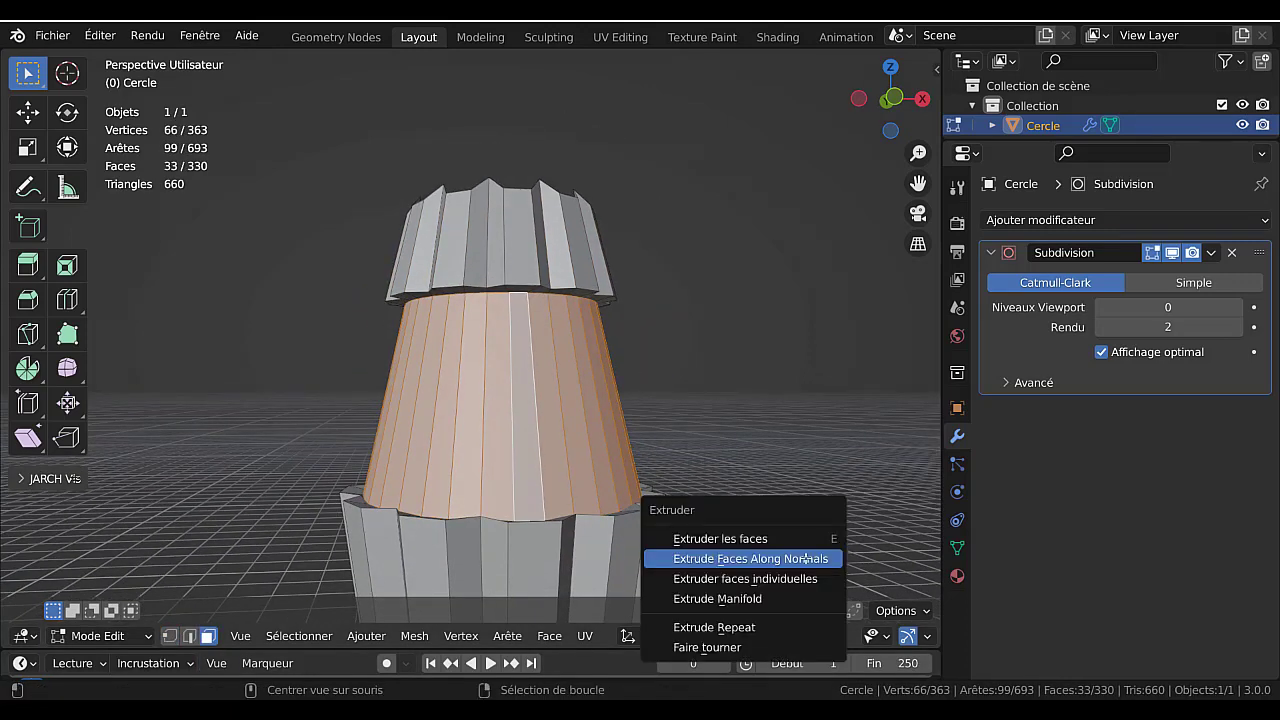
left_click(810, 563)
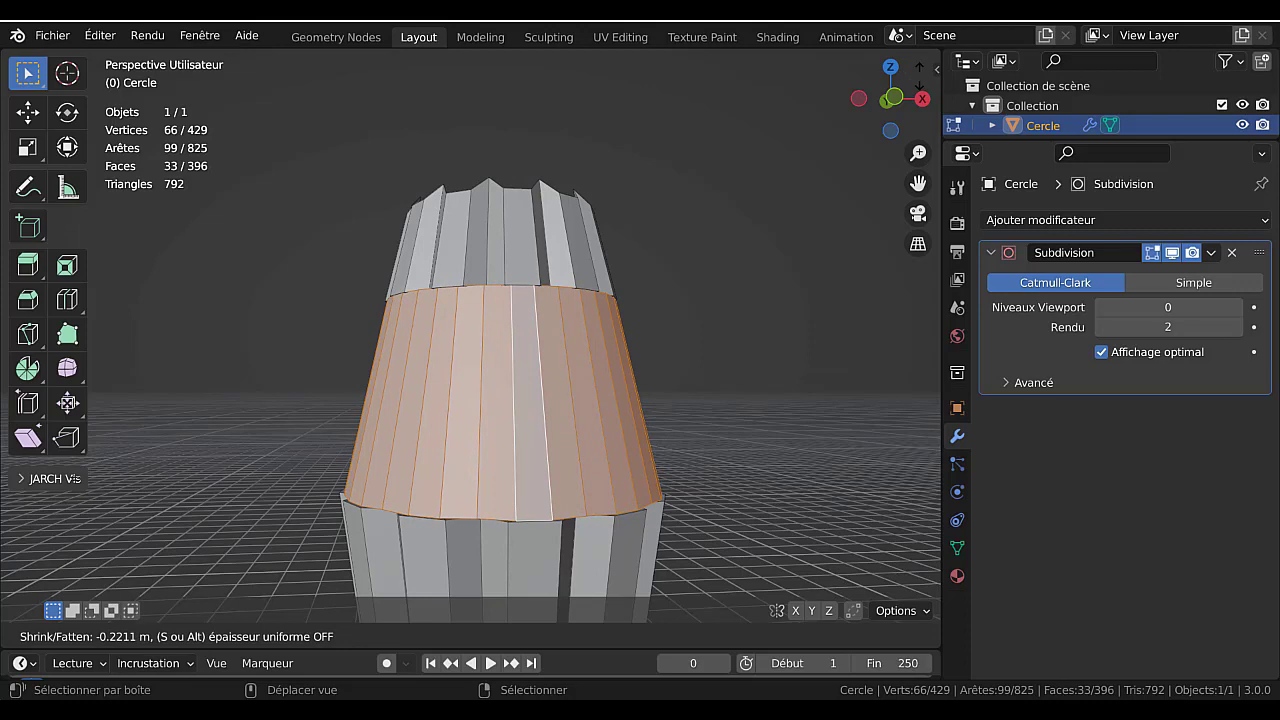
key("Return")
- Set the Subdivision modifier's viewport level to 2 and check the smoothed band in Object Mode
key("Tab")
middle_click_drag(751, 256, 751, 321)
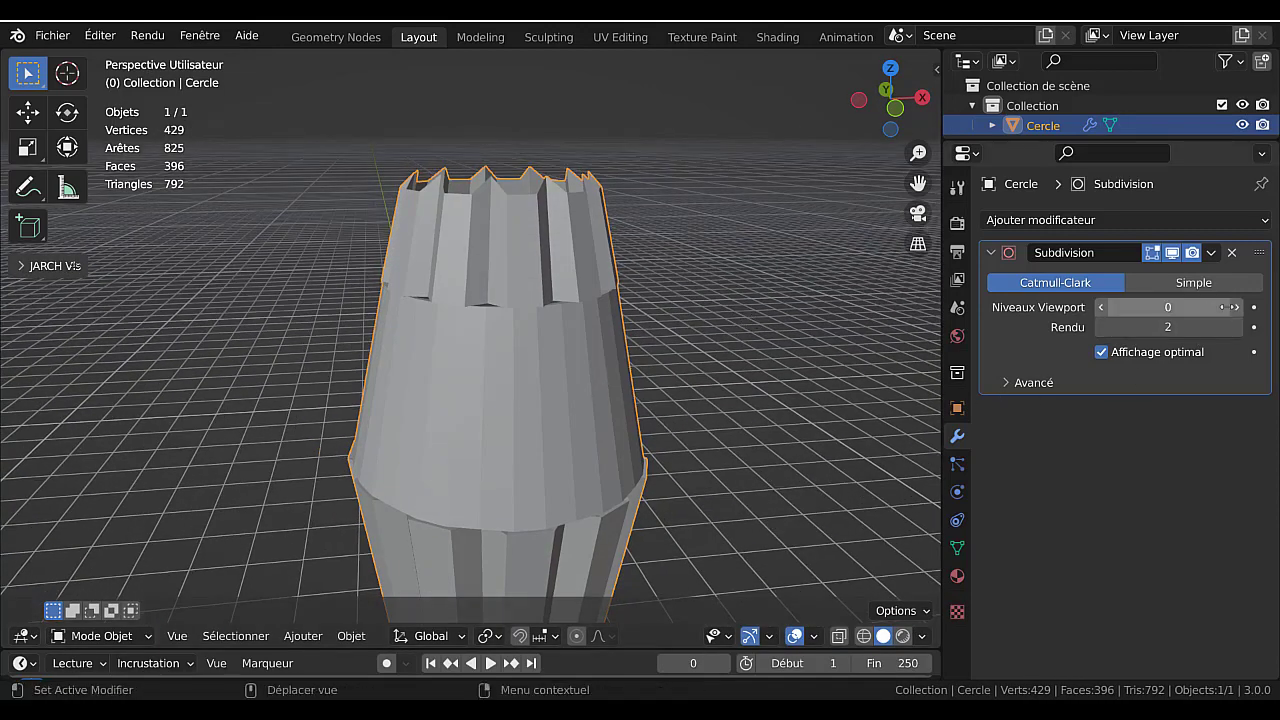
left_click_drag(1160, 307, 1195, 307)
middle_click_drag(750, 312, 744, 285)
key("Tab")
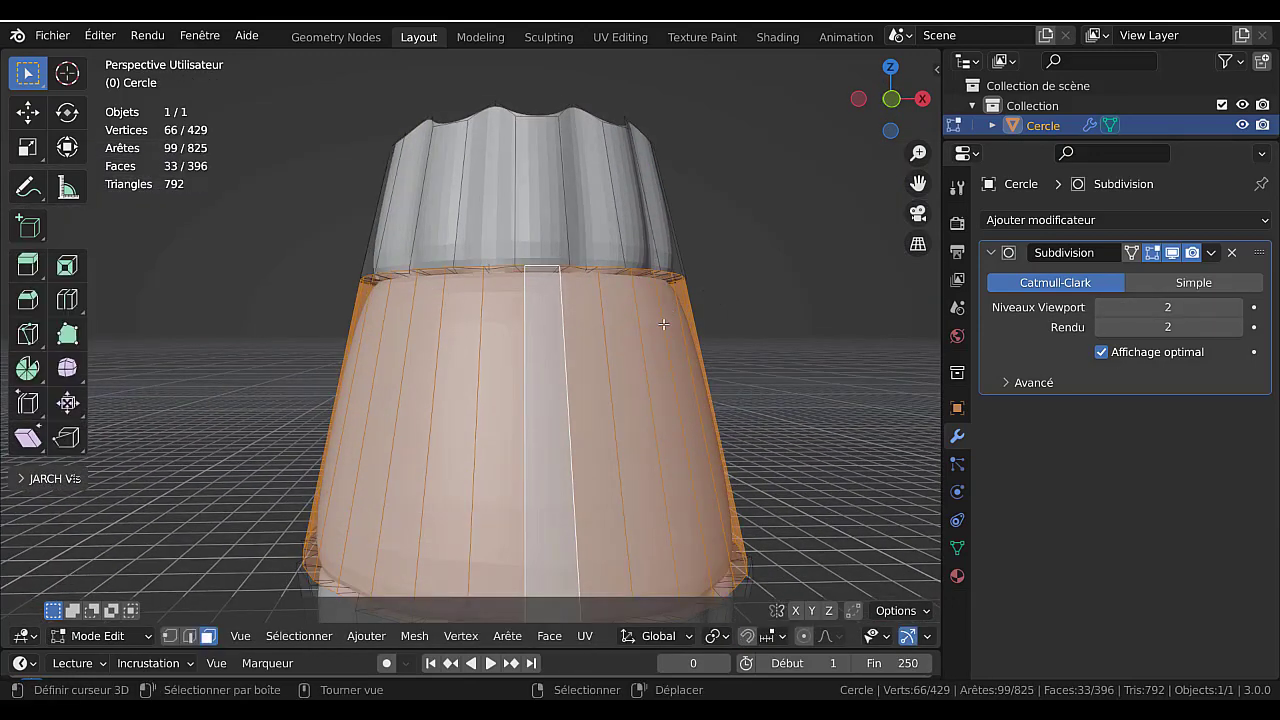
key("ctrl")
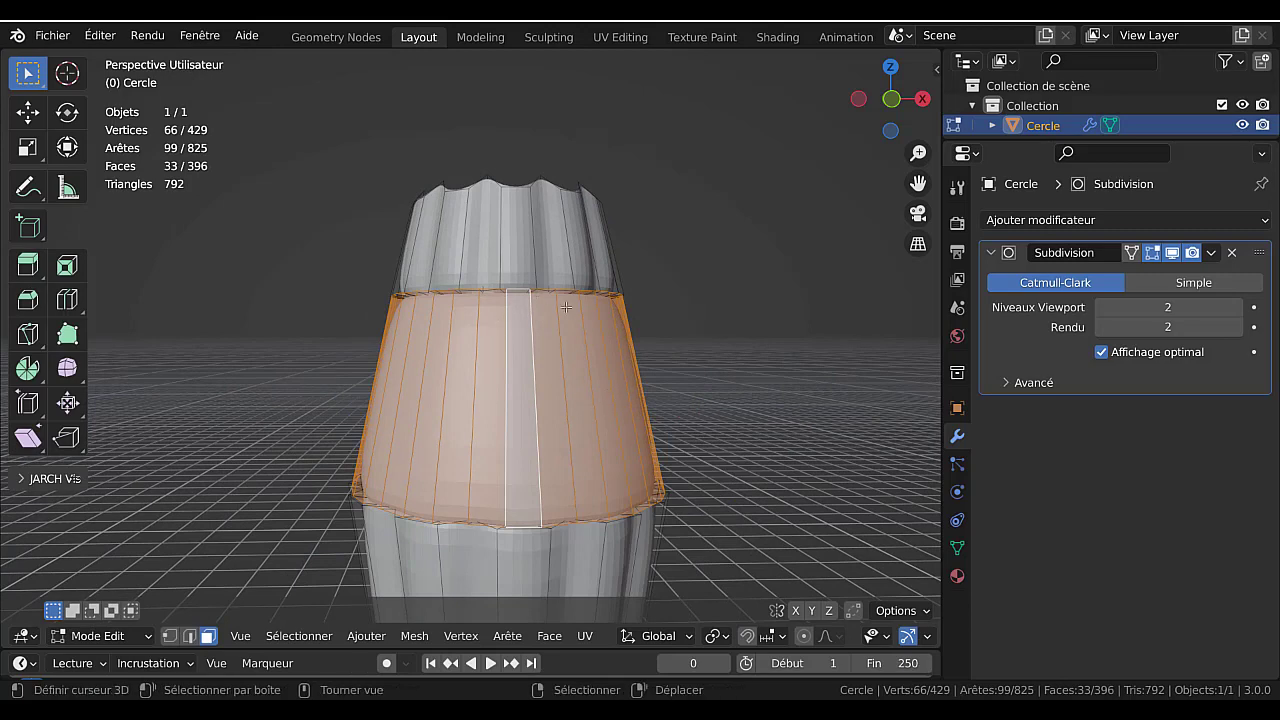
middle_click_drag(566, 307, 511, 298)
key("Tab")
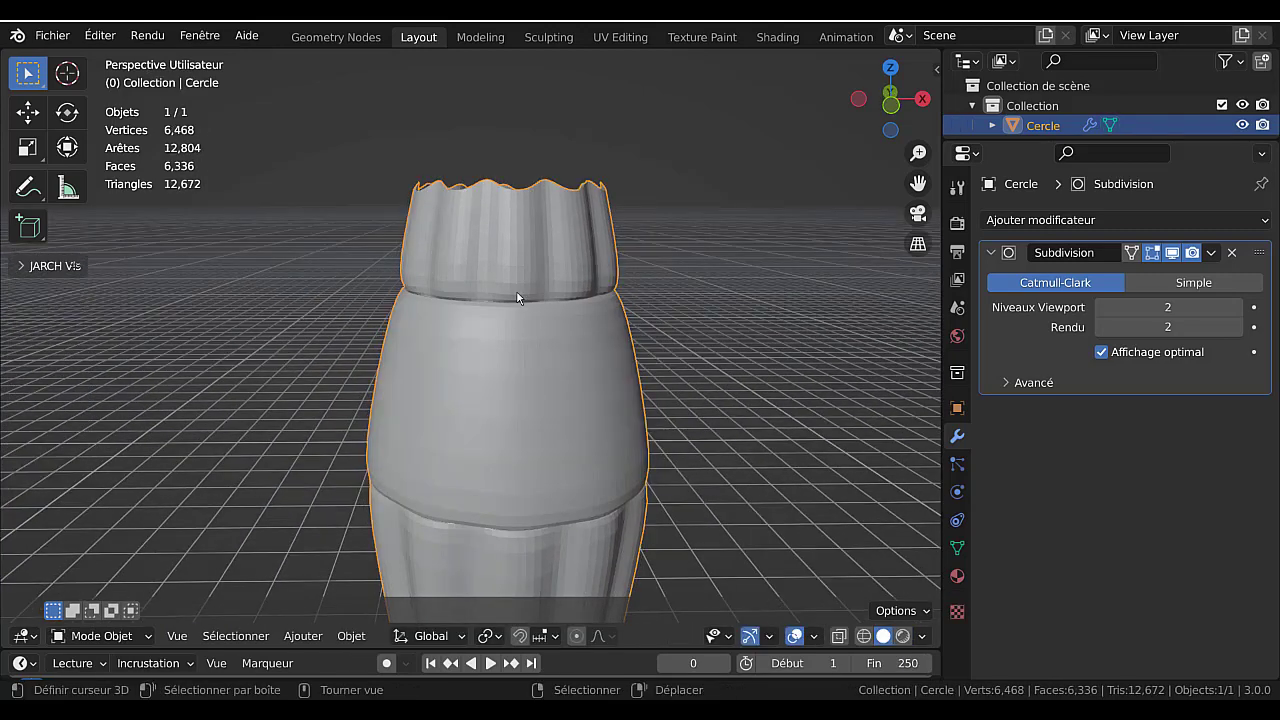
scroll(570, 340, "down", 2)
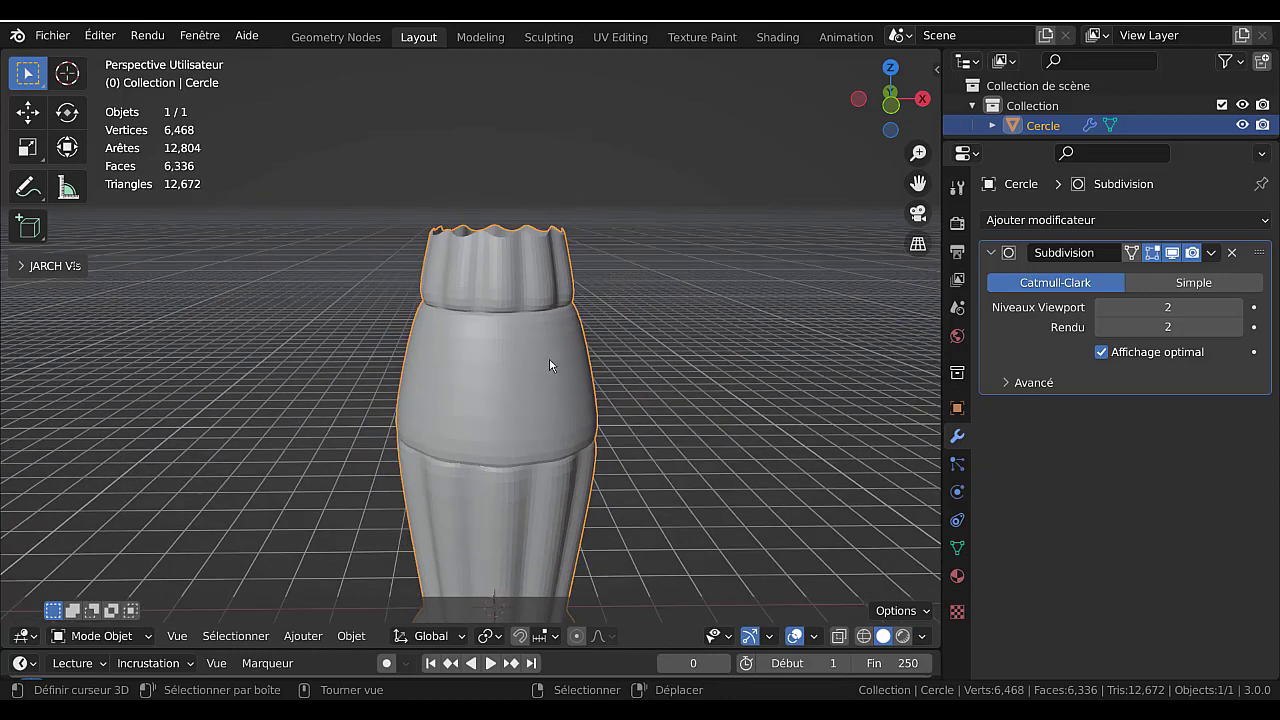
- Add one loop cut close to the band's upper edge and another close to its lower edge, then check the sharpened shape
key("Tab")
key("ctrl+r")
left_click(579, 383)
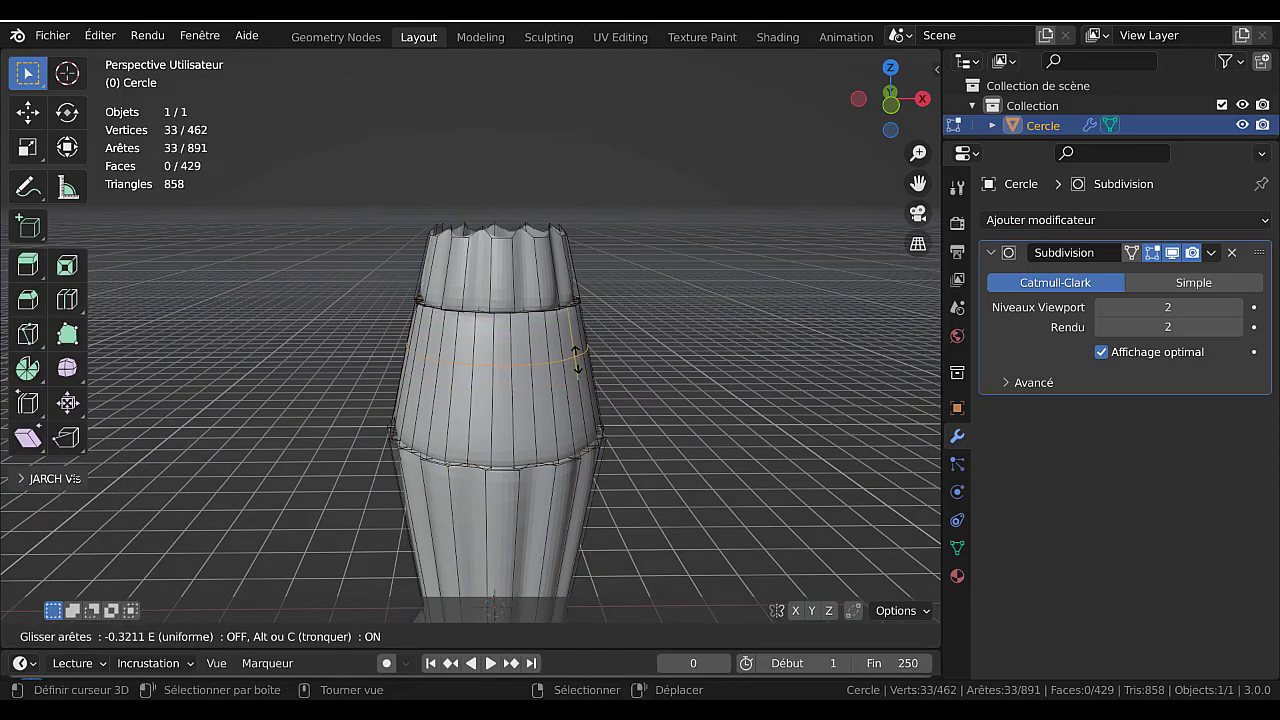
left_click(573, 312)
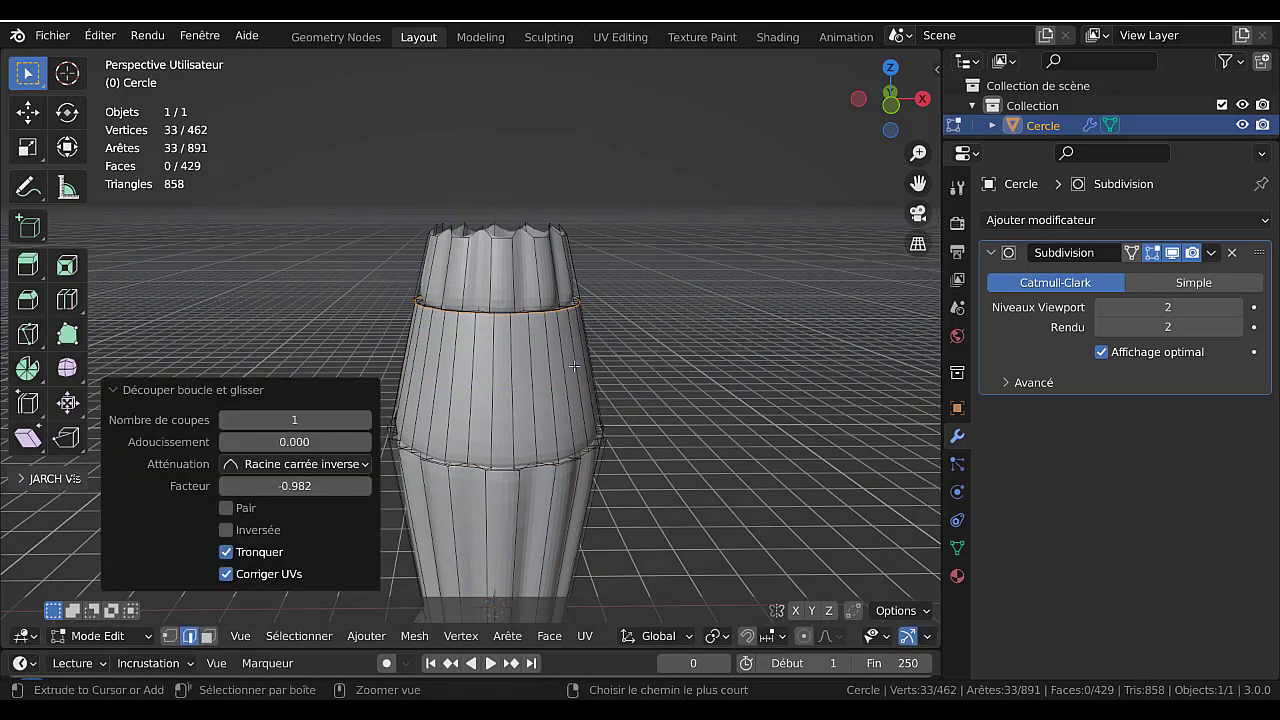
key("ctrl+r")
left_click(575, 375)
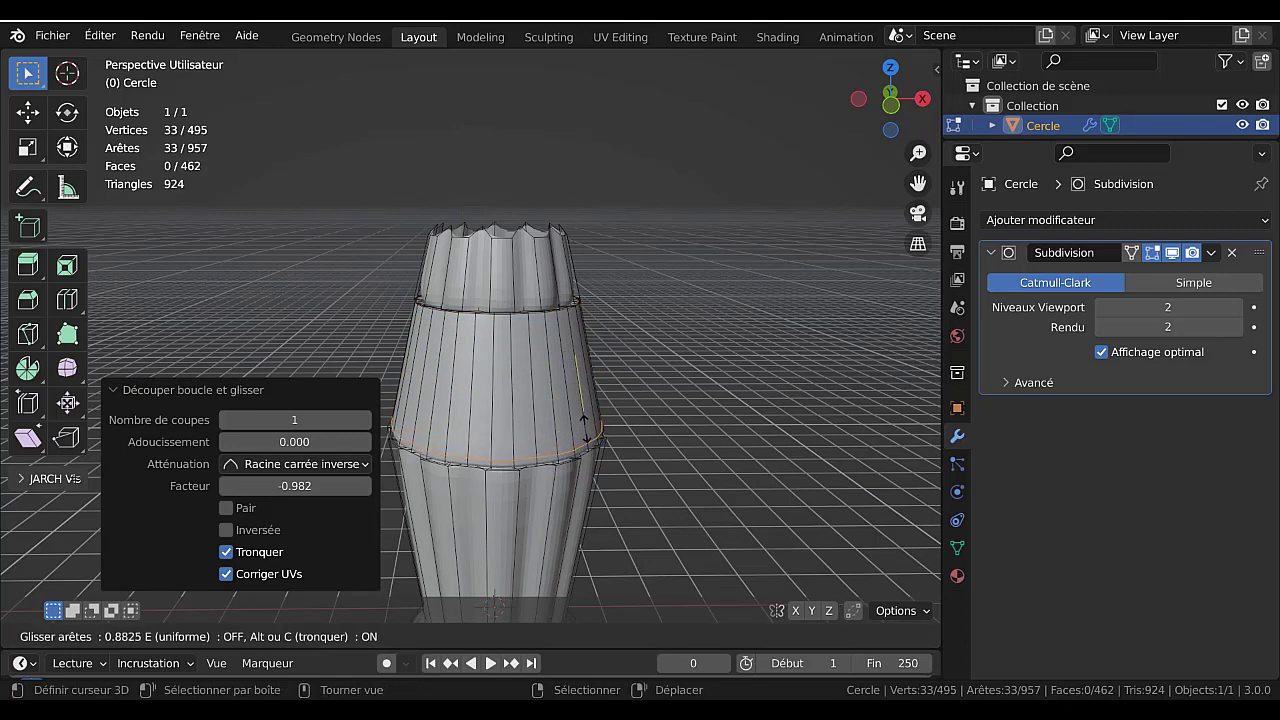
left_click(585, 430)
key("Tab")
middle_click_drag(600, 380, 589, 427)
scroll(616, 352, "down", 2)
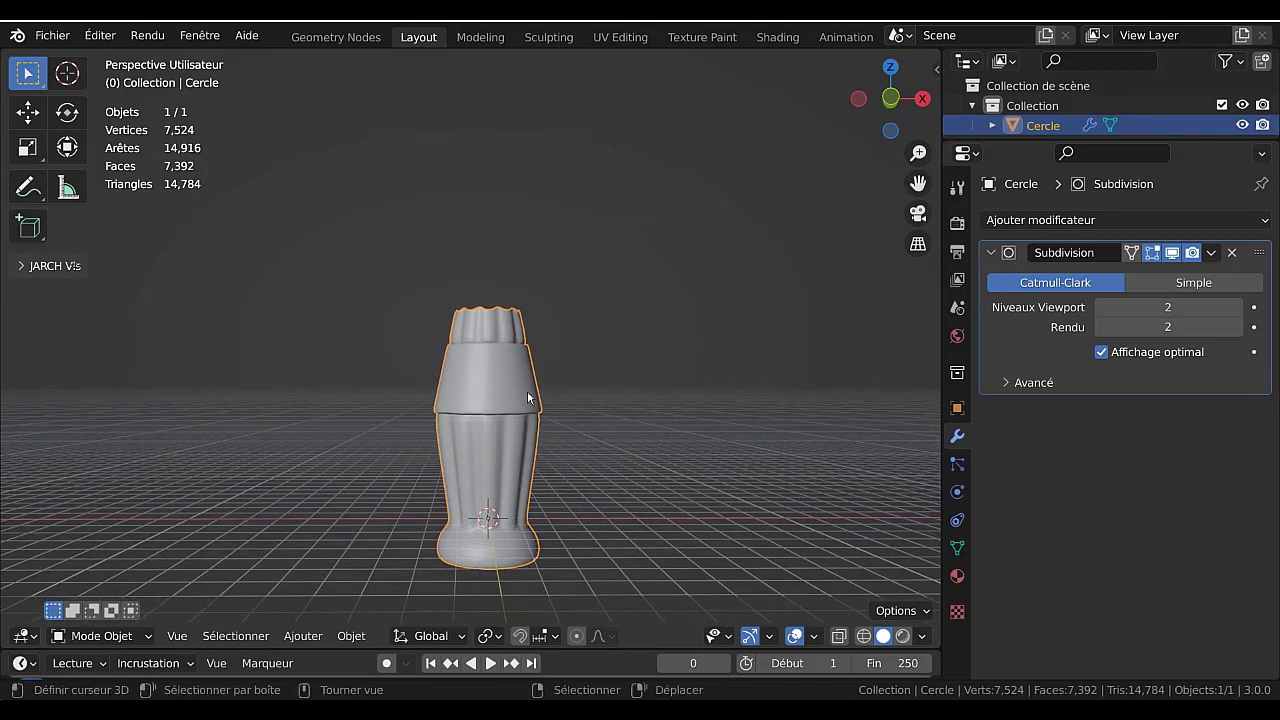
scroll(541, 450, "up", 2)
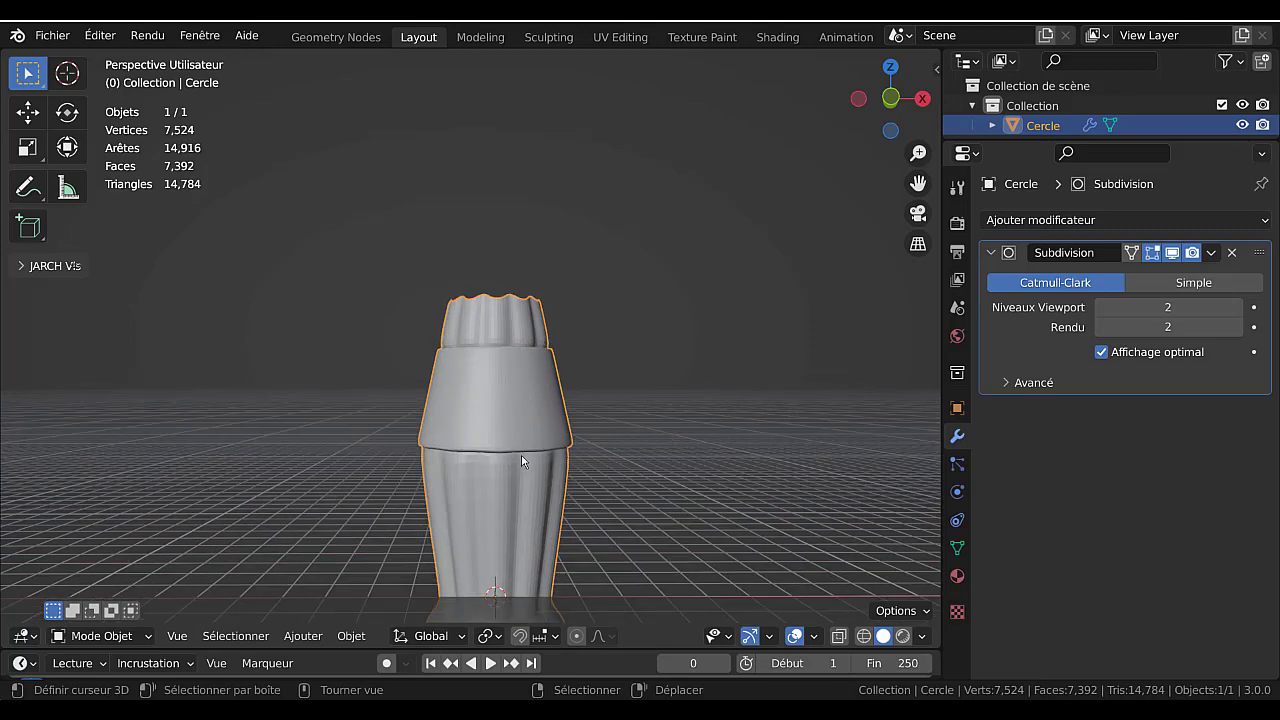
- Select the two edge loops around the band's lower rim and examine the rim from below
key("Tab")
scroll(585, 450, "up", 3)
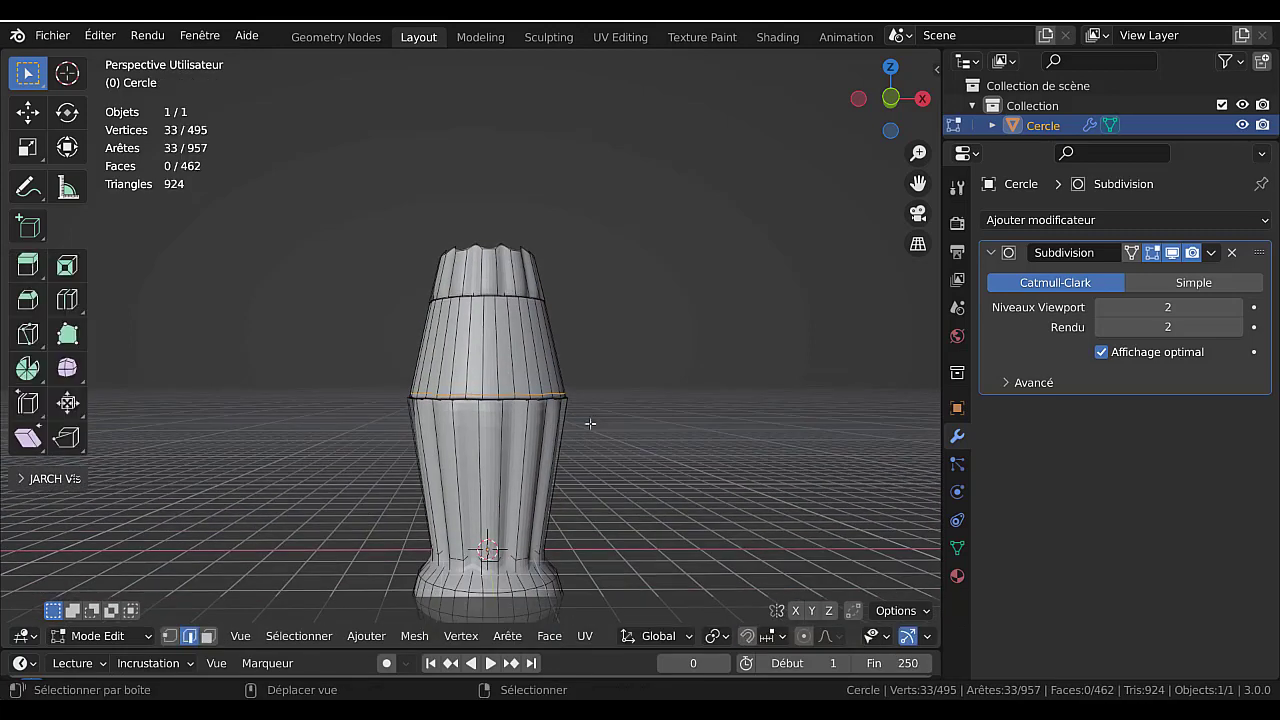
scroll(620, 452, "up", 1)
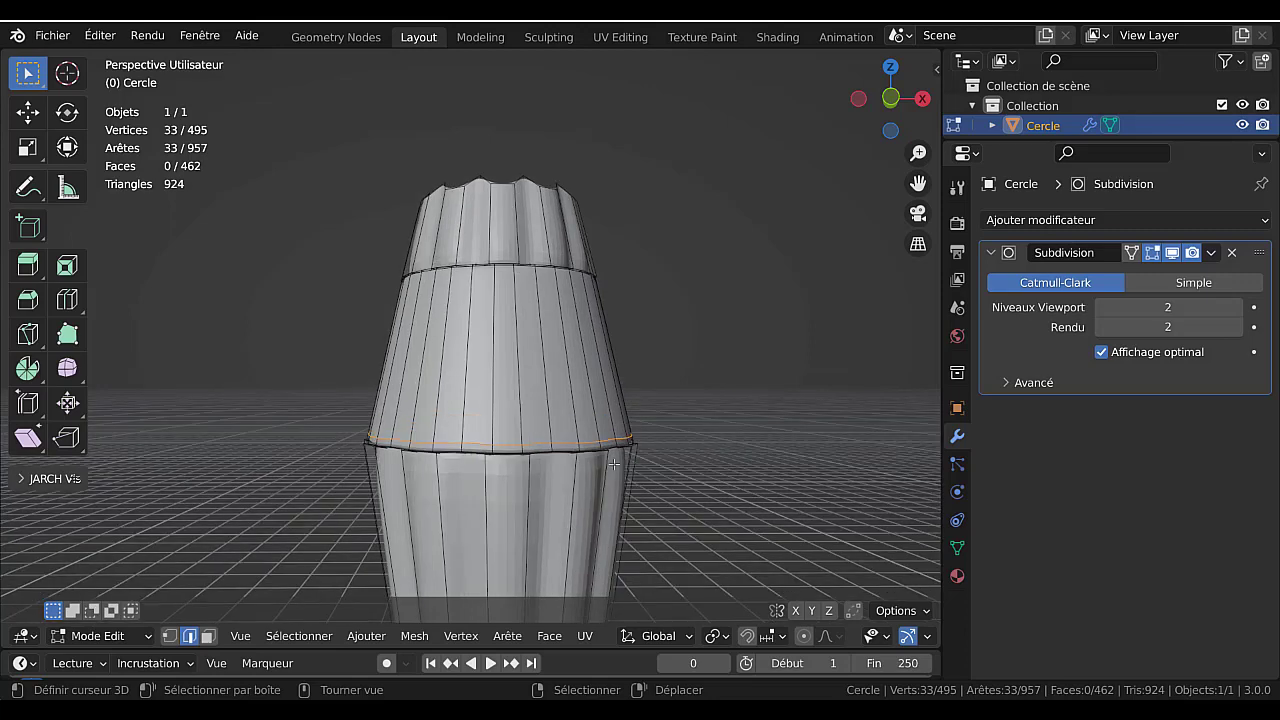
left_click(591, 453, "alt")
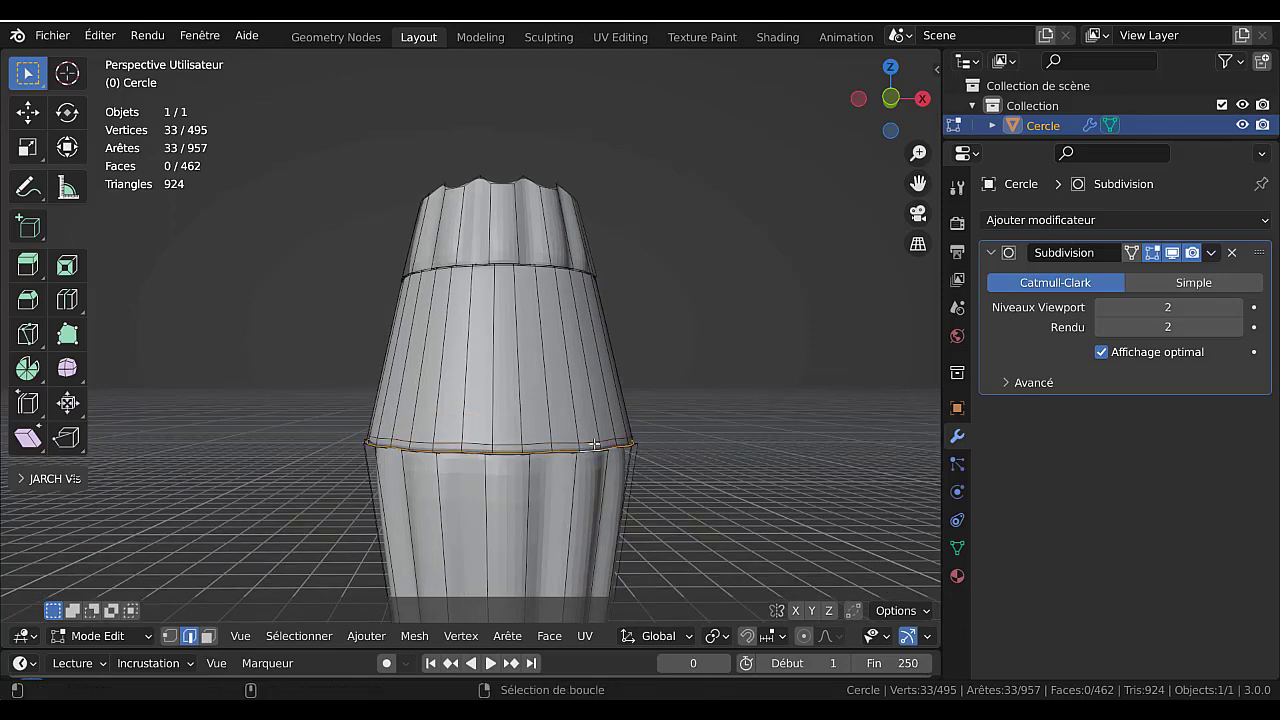
left_click(591, 445, "alt+shift")
middle_click_drag(593, 453, 582, 420)
scroll(582, 420, "up", 2)
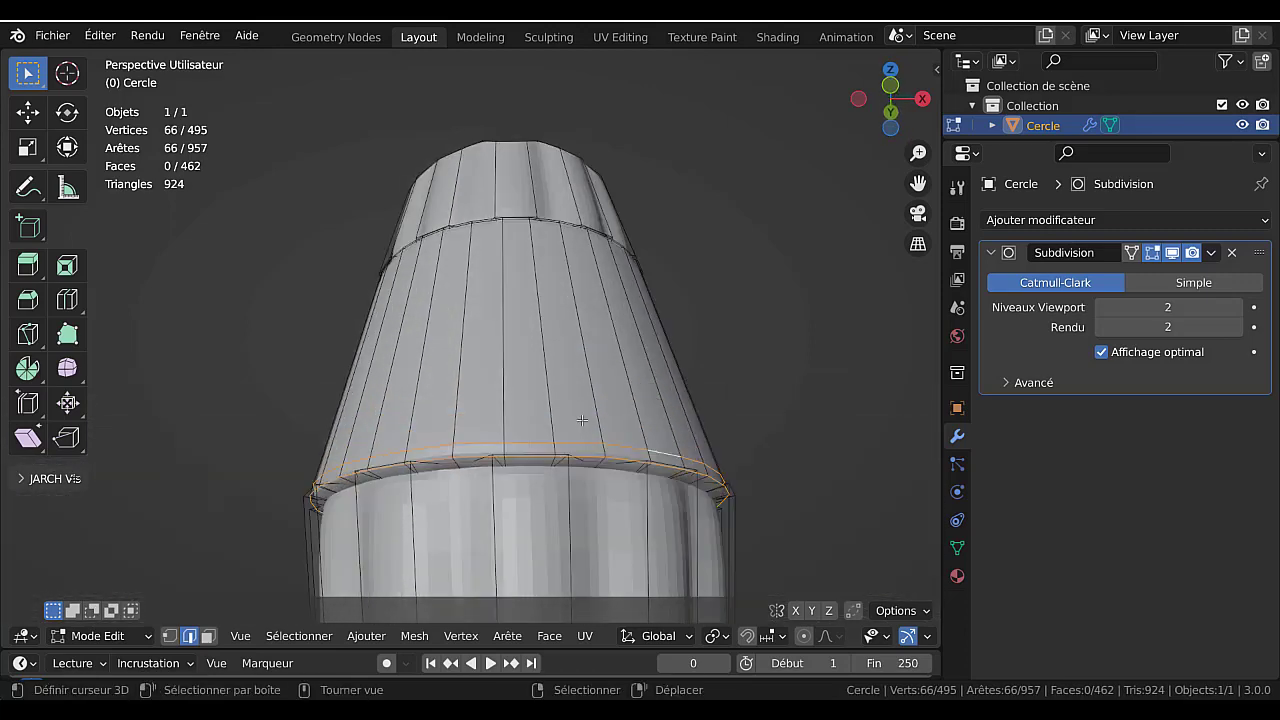
scroll(605, 438, "down", 2)
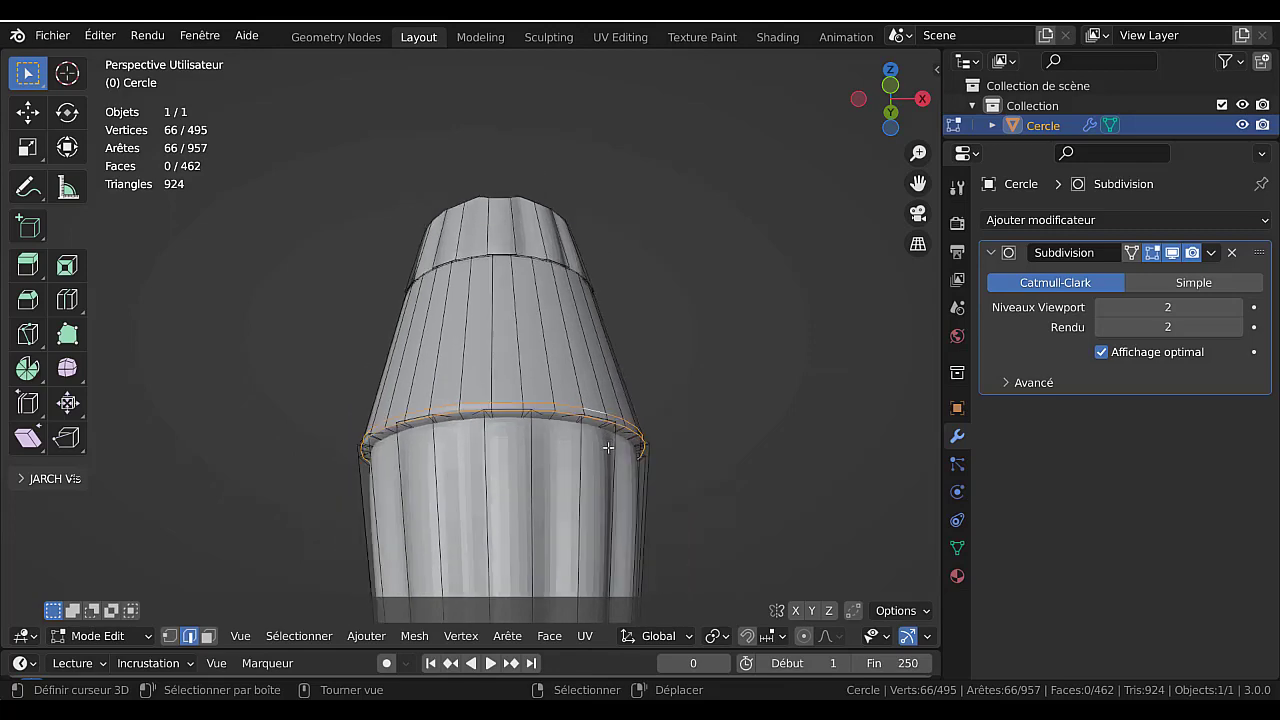
middle_click_drag(642, 450, 667, 480)
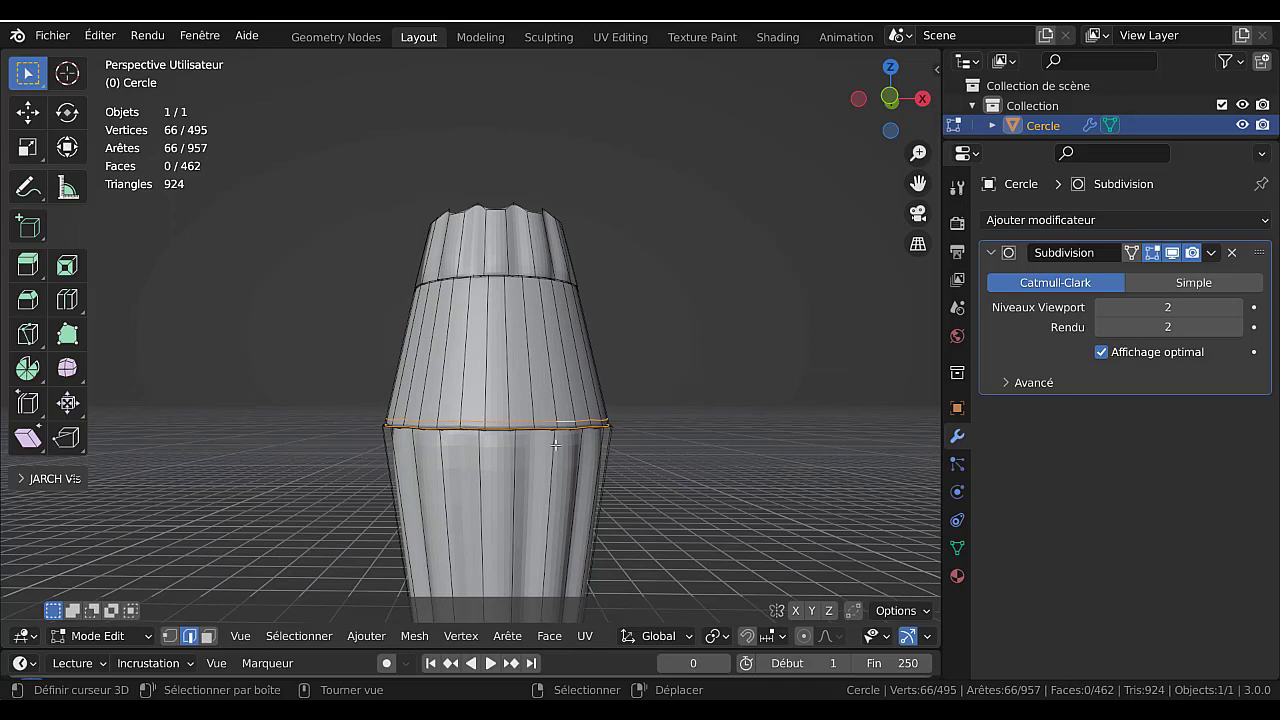
- Select the label band's face loop together with the narrow face loops along its lower and upper rims
left_click(207, 636)
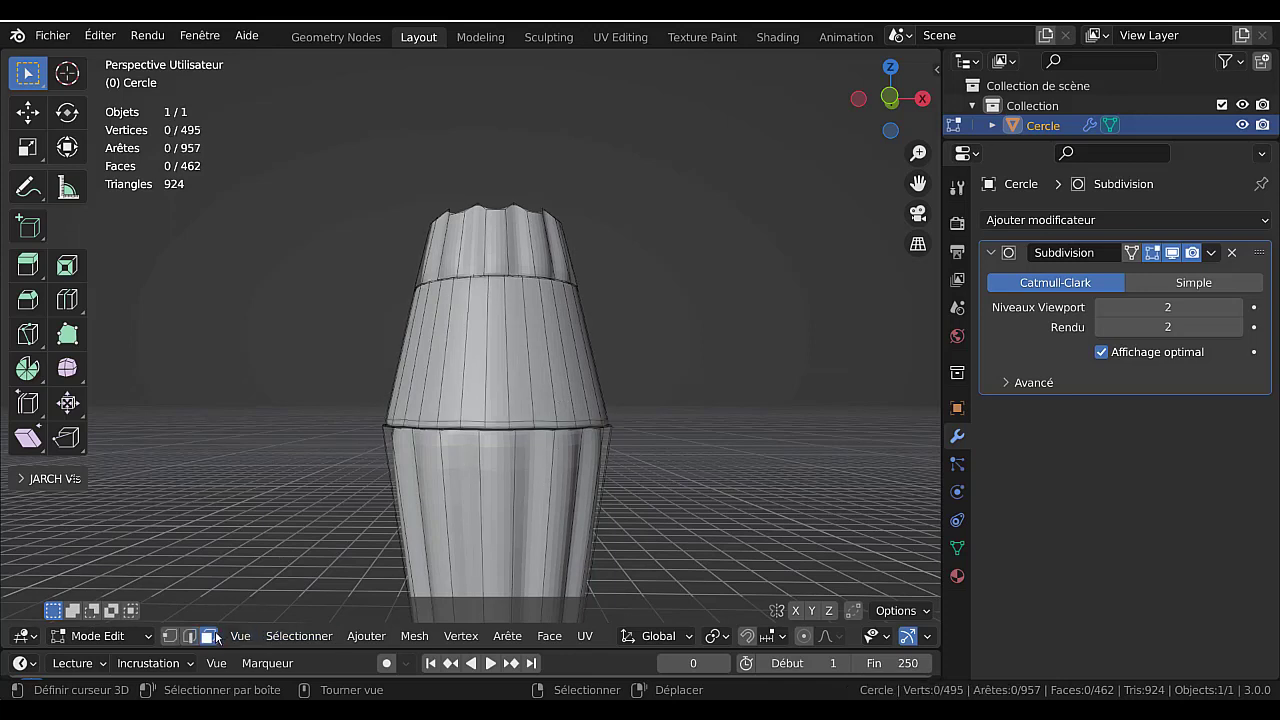
left_click(541, 409, "alt")
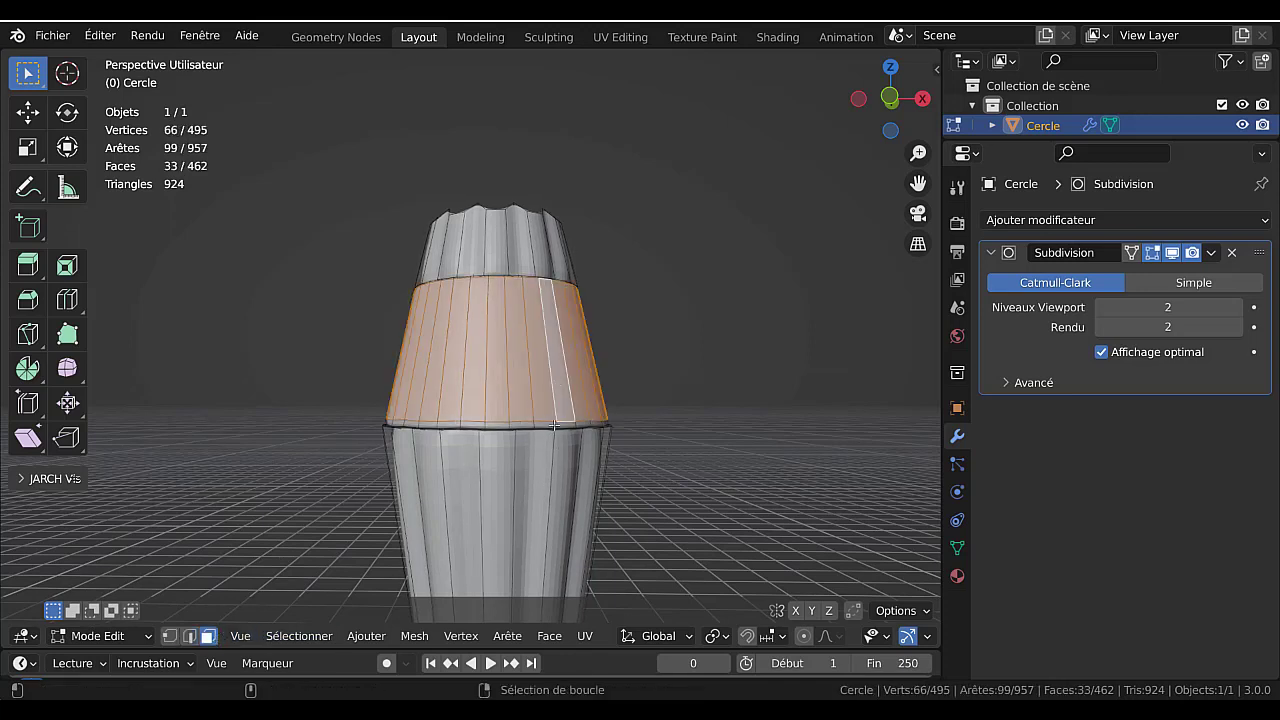
left_click(555, 425, "alt+shift")
middle_click_drag(724, 469, 710, 486)
scroll(710, 486, "up", 2)
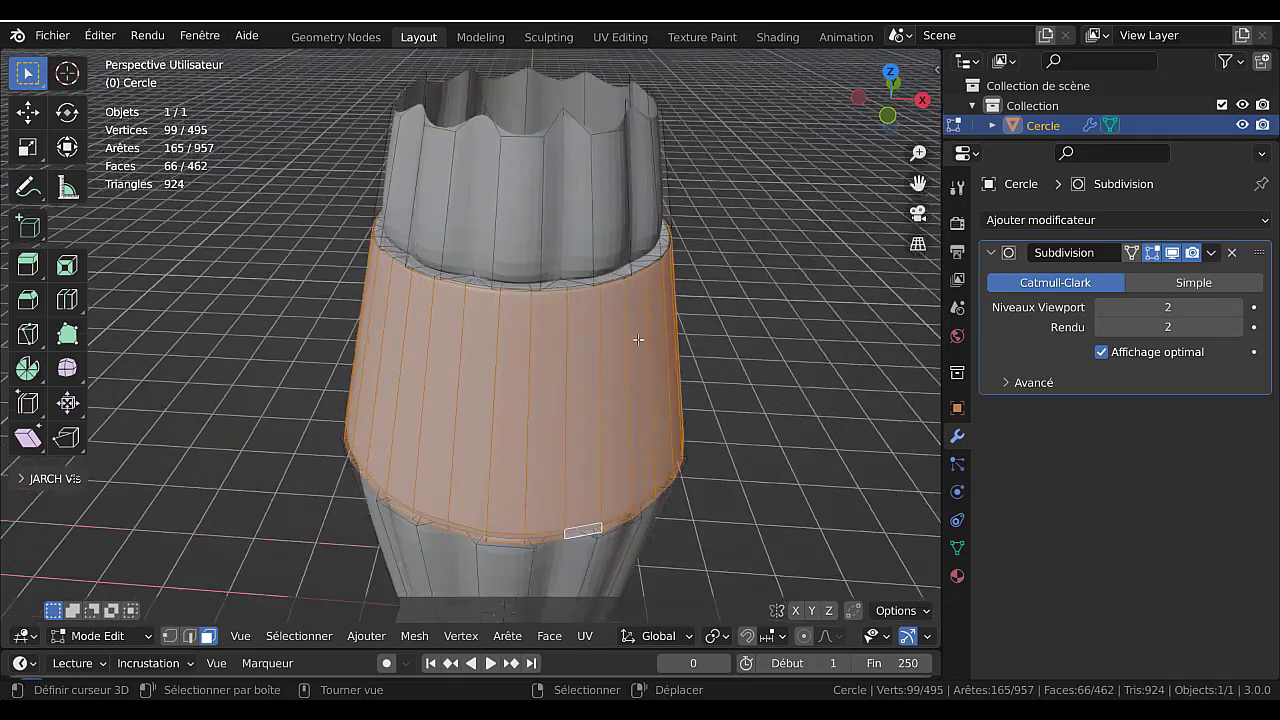
scroll(612, 295, "up", 2)
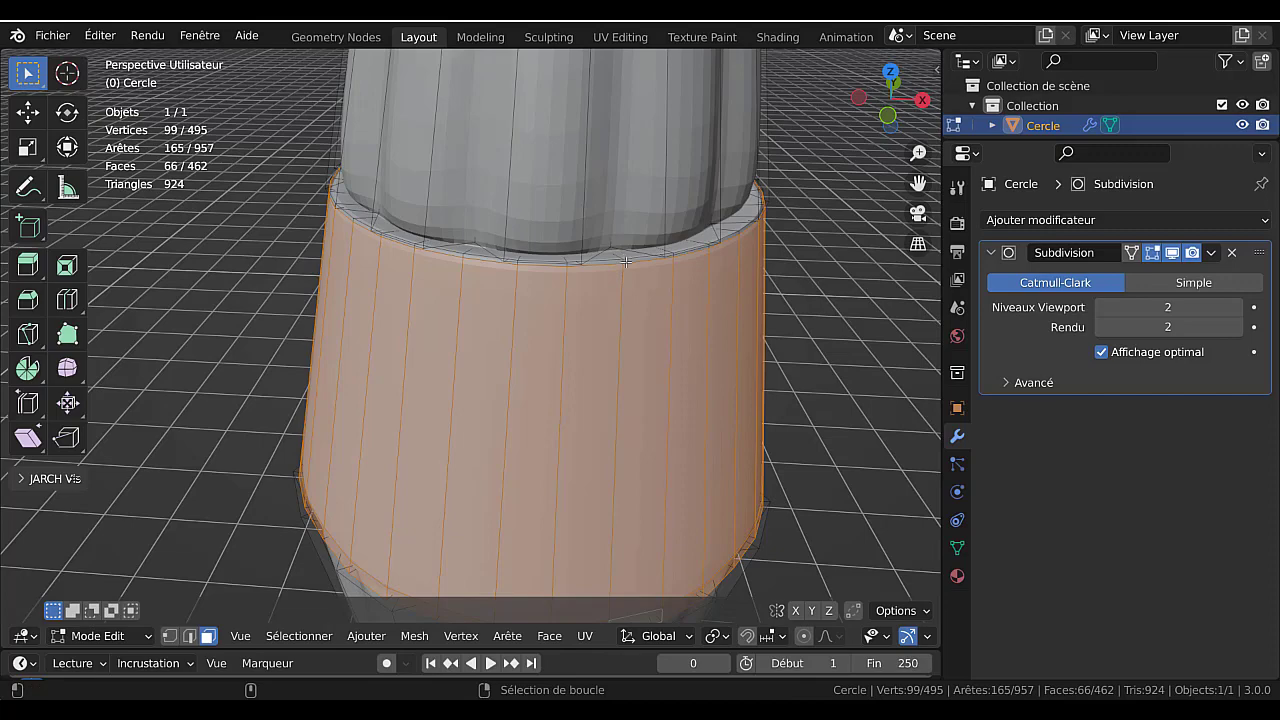
left_click(623, 260, "alt+shift")
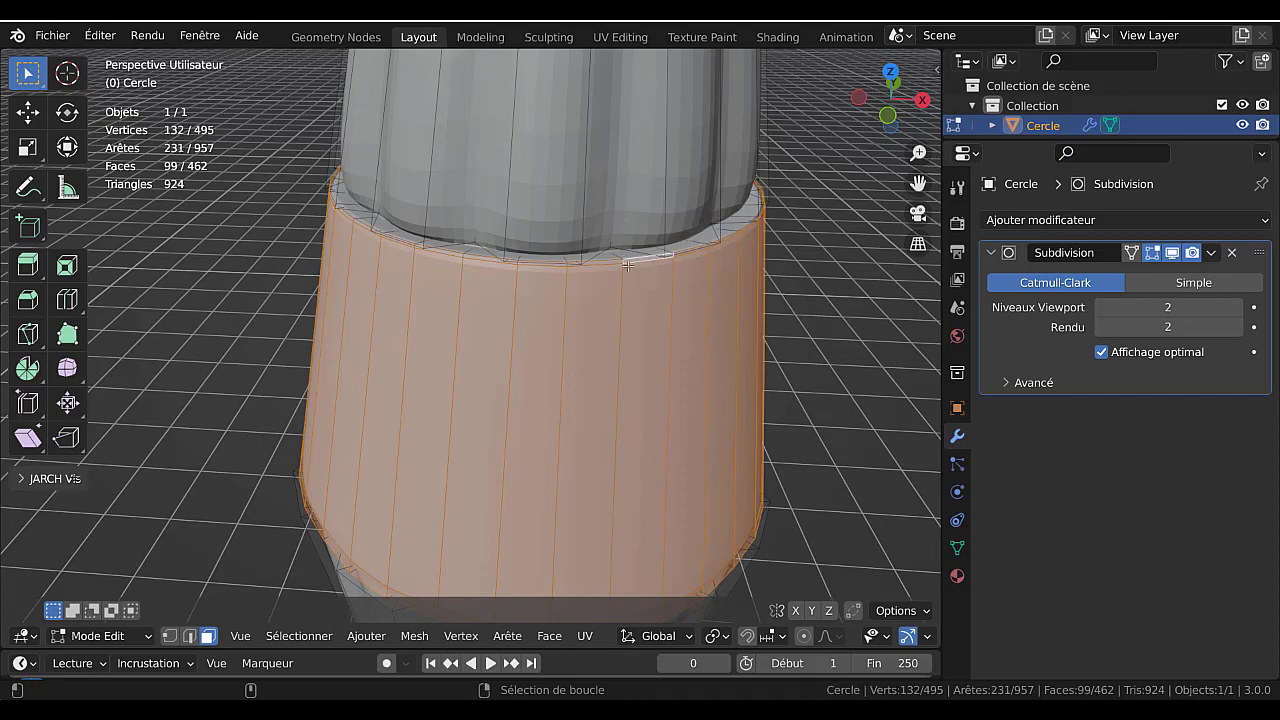
scroll(760, 470, "down", 5)
middle_click_drag(760, 470, 775, 486)
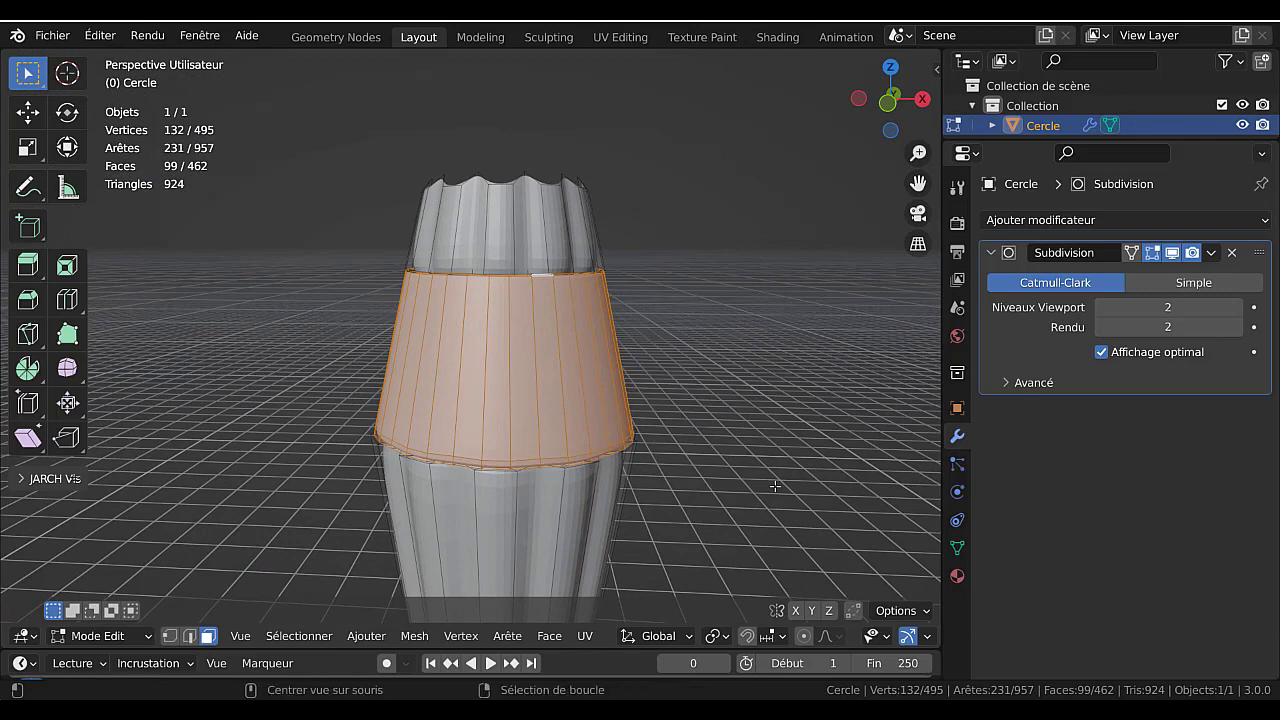
- Extrude the selected band faces outward along their normals by about 0.04 m
key("alt+e")
left_click(775, 486)
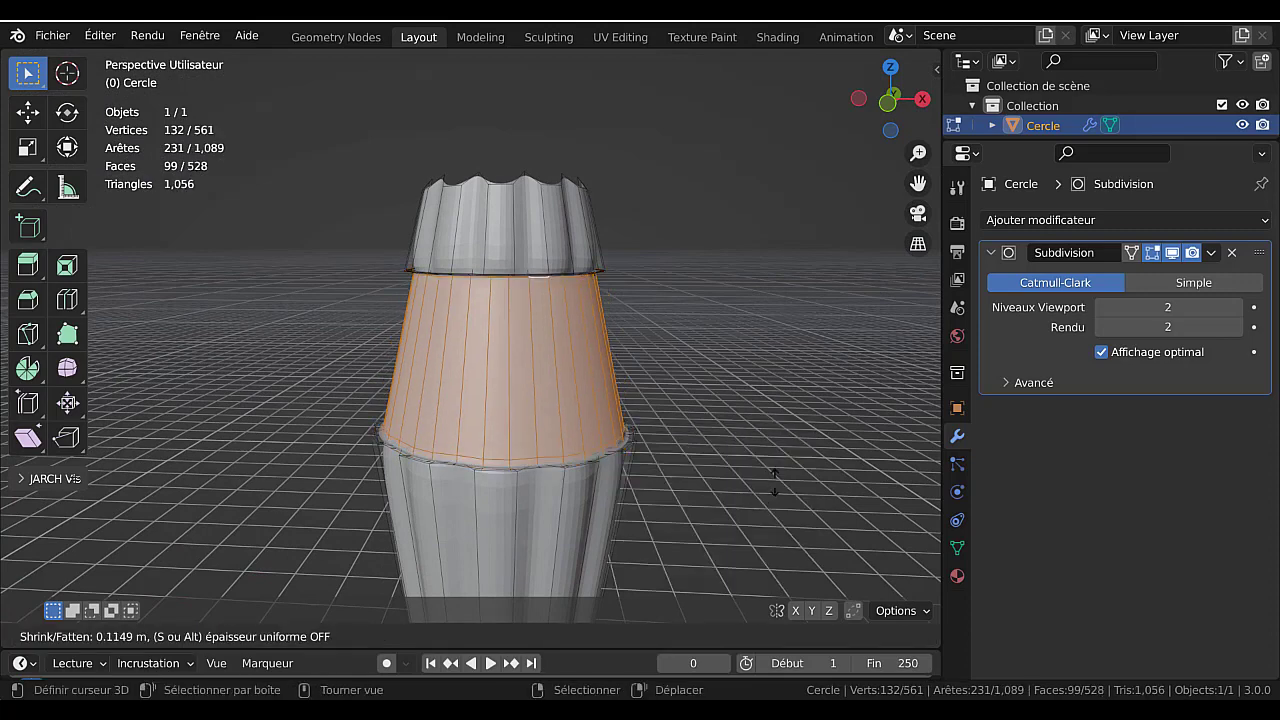
key("Return")
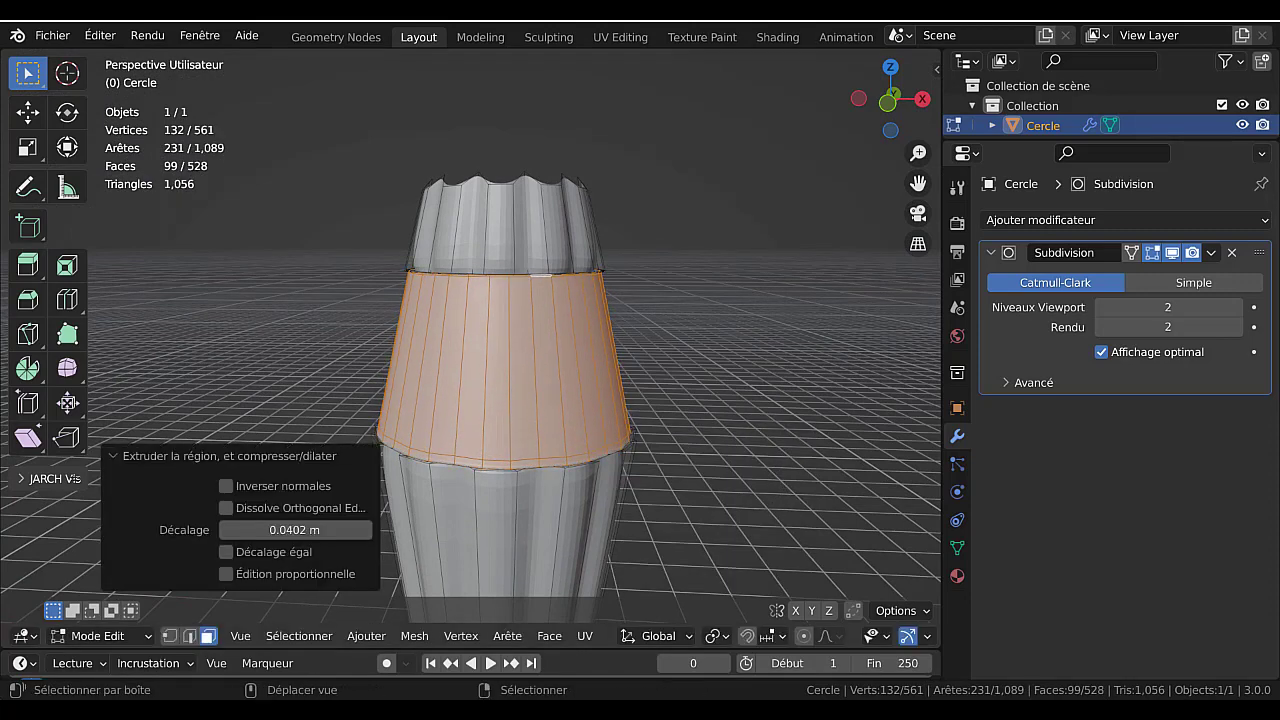
middle_click_drag(693, 395, 693, 425)
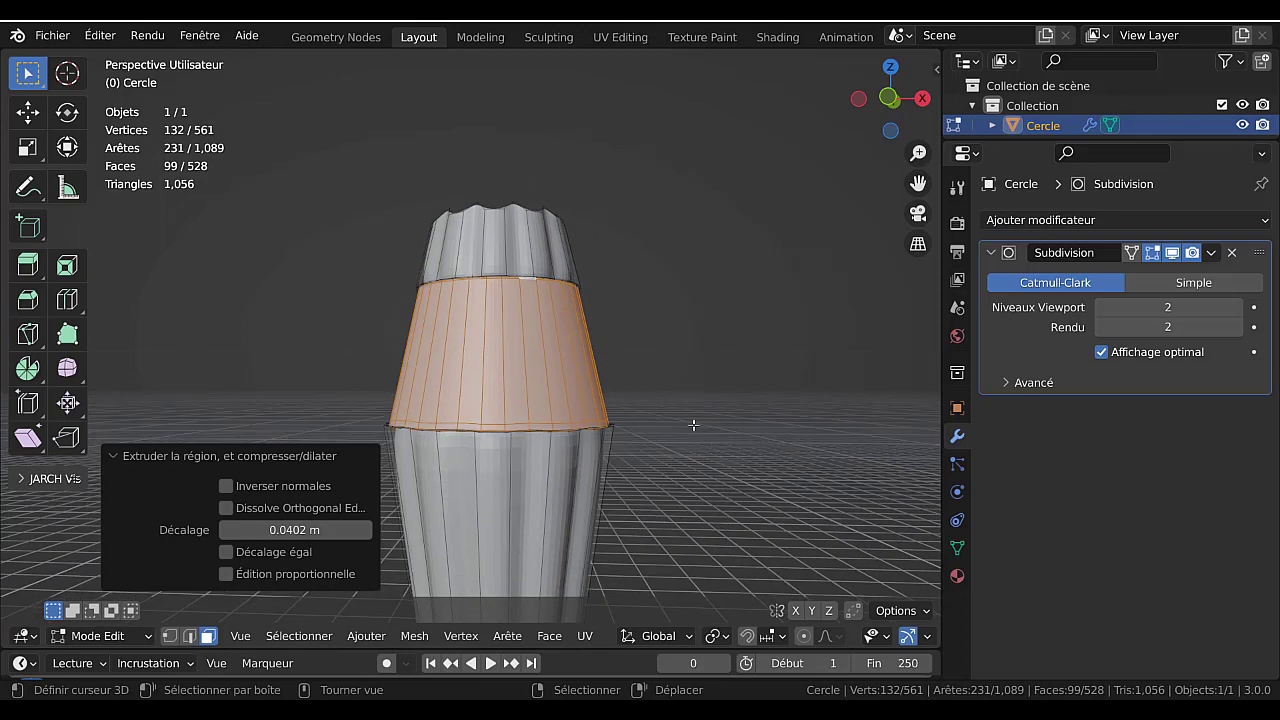
- Add a centred loop cut around the middle of the label band and scale it by 1.065 to bulge the band
key("ctrl+r")
left_click(585, 358)
right_click(693, 396)
key("KP_1")
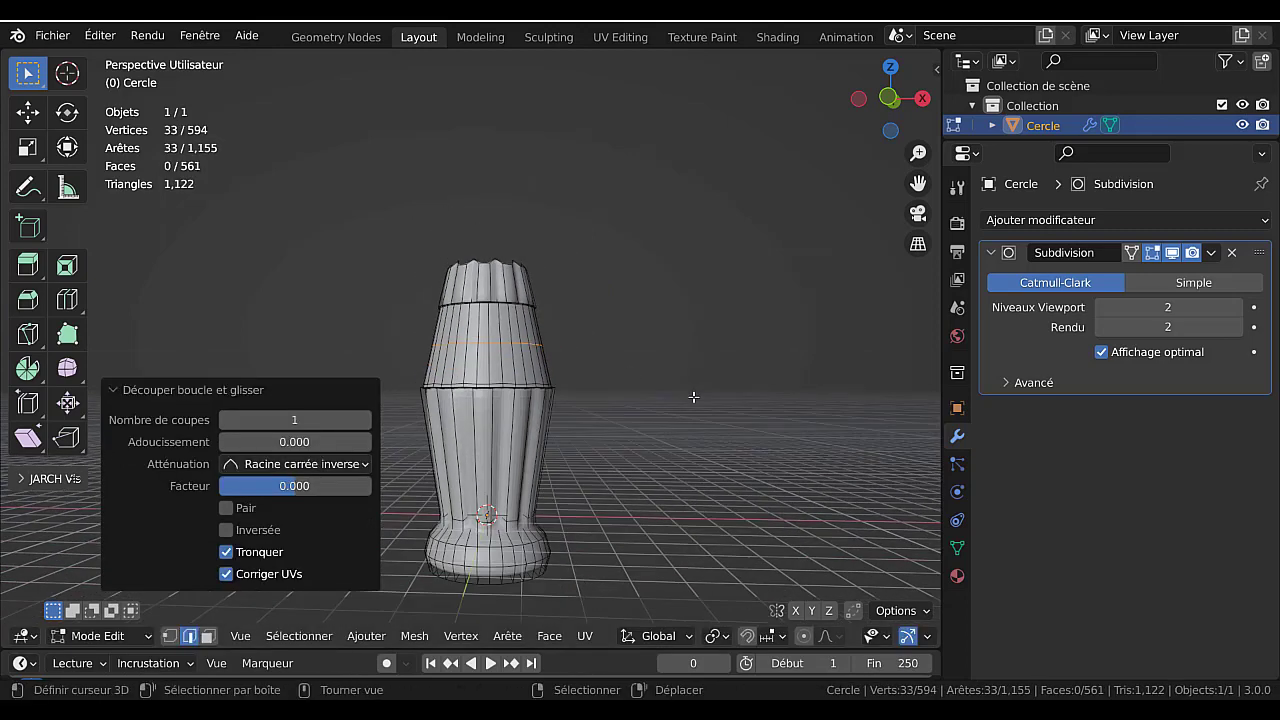
middle_click_drag(693, 397, 609, 300, "shift")
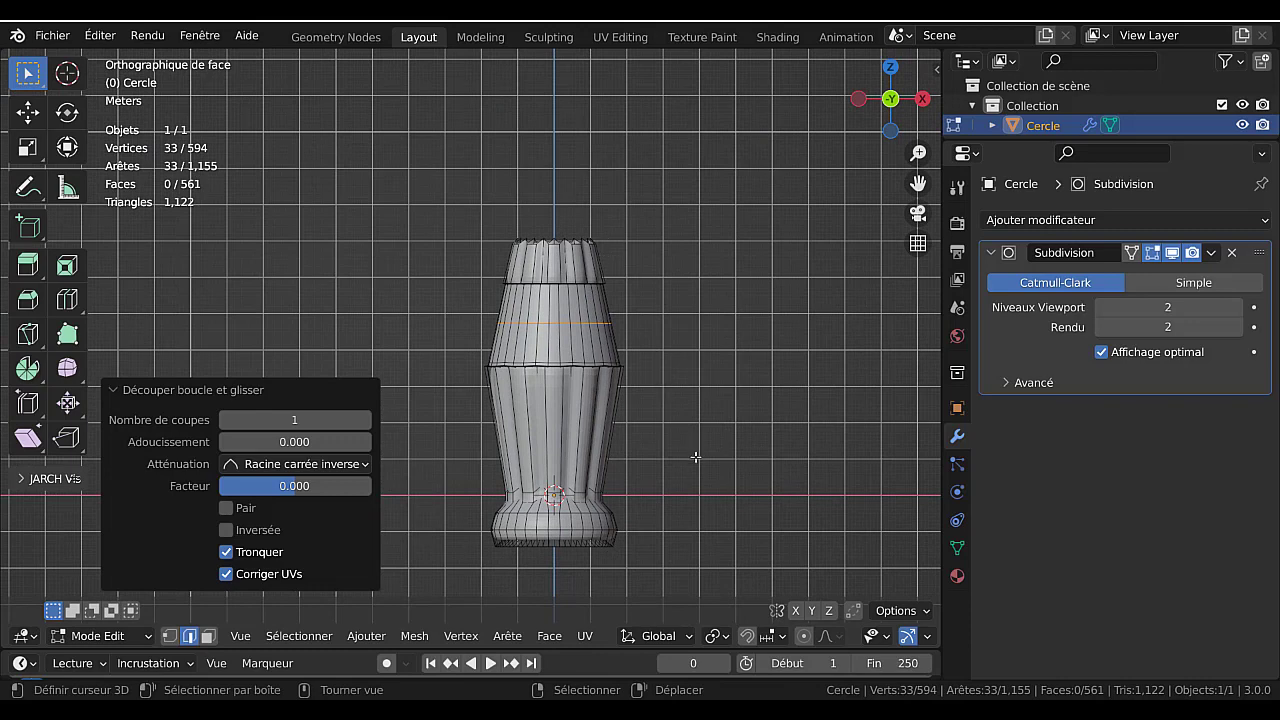
key("s")
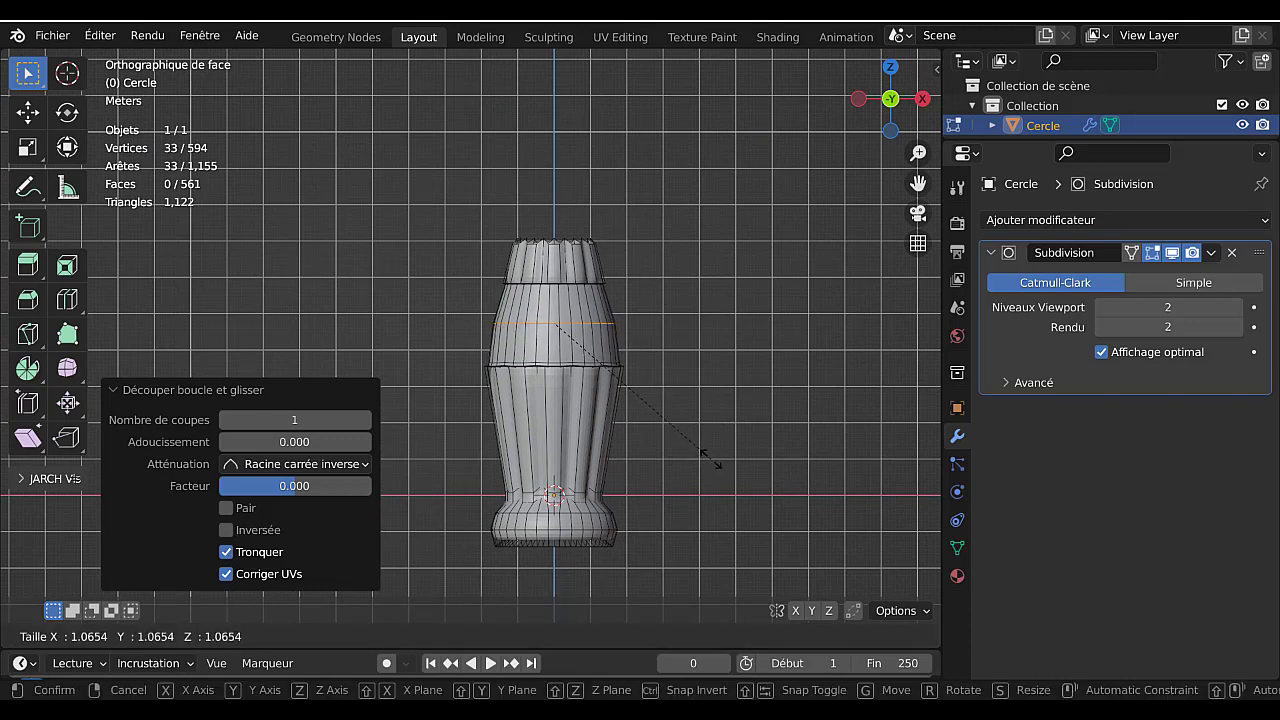
left_click(709, 457)
scroll(631, 430, "up", 3)
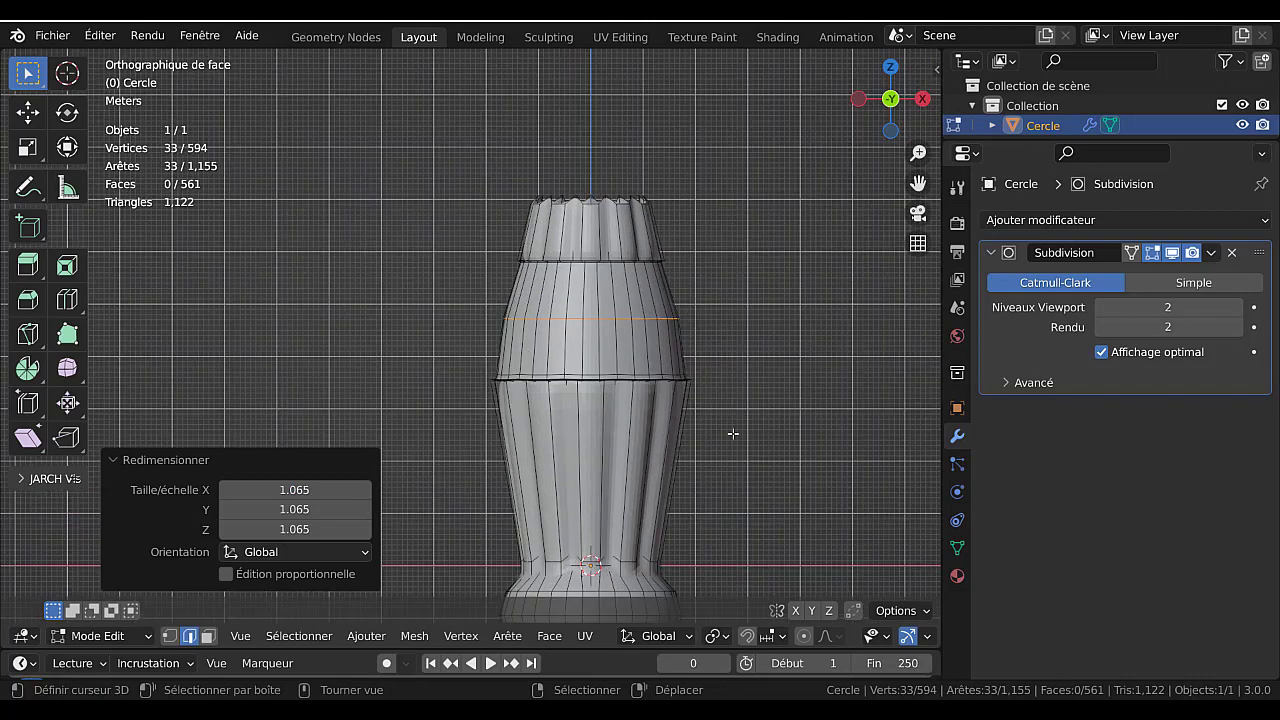
left_click(735, 435)
scroll(741, 435, "down", 2)
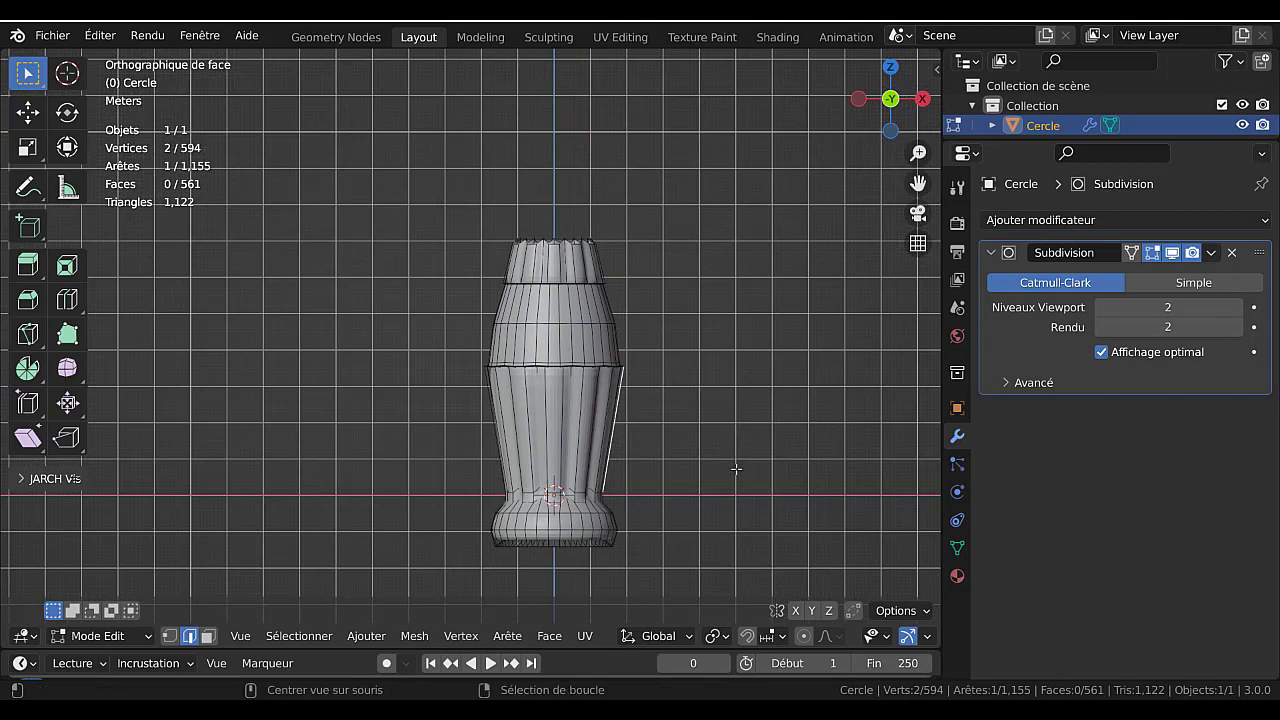
- Select all vertices around the band's lower rim, including hidden ones, and scale them to about 0.96
key("alt+z")
key("alt+a")
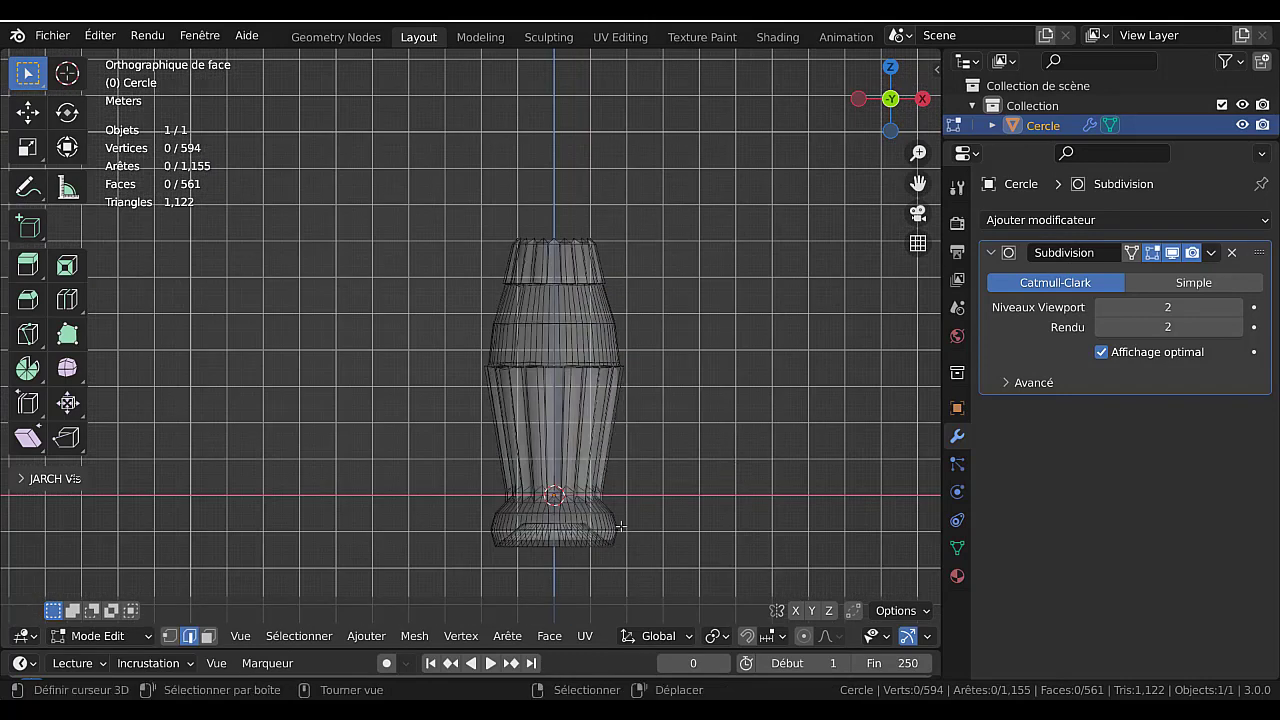
left_click(169, 636)
key("c")
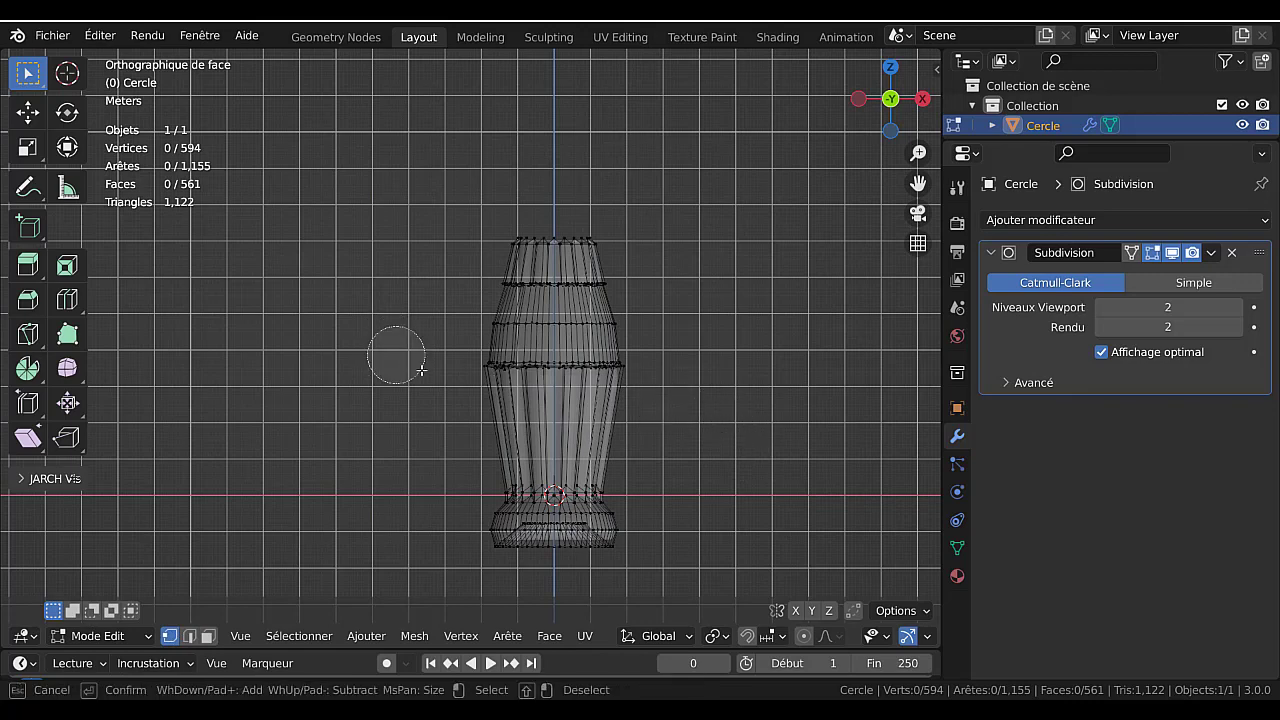
left_click_drag(397, 354, 674, 376)
key("Escape")
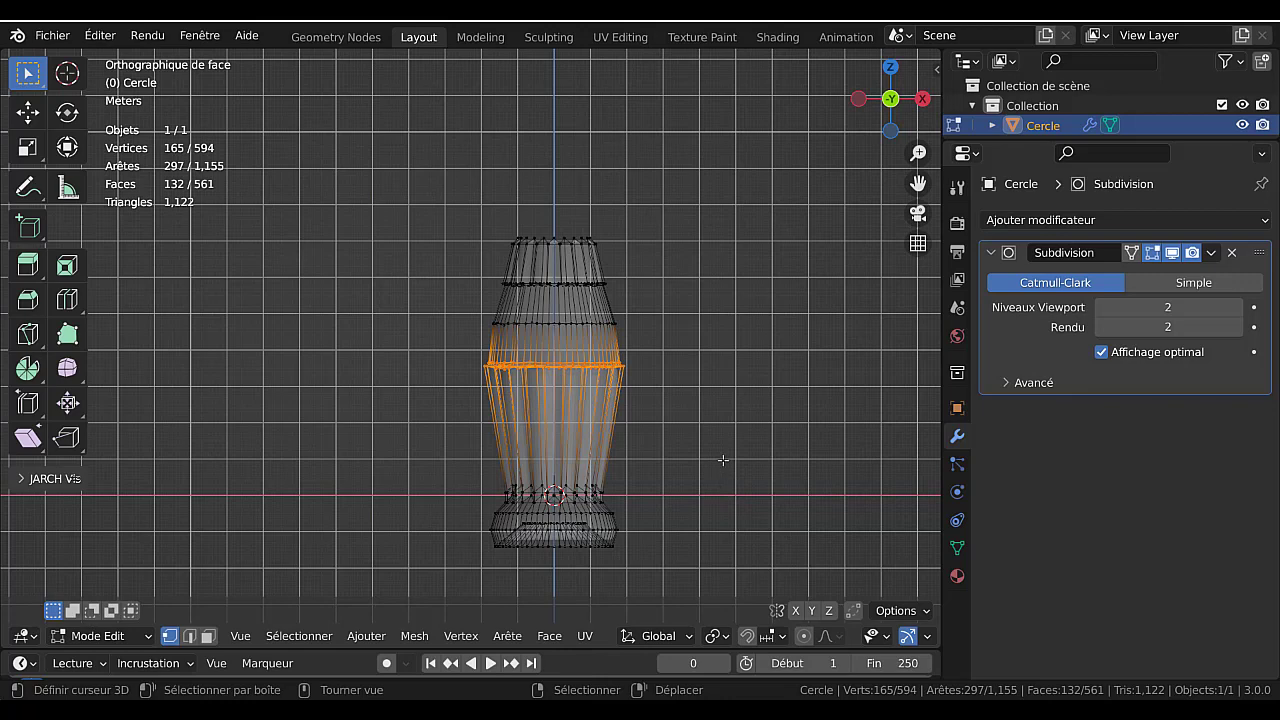
key("alt+z")
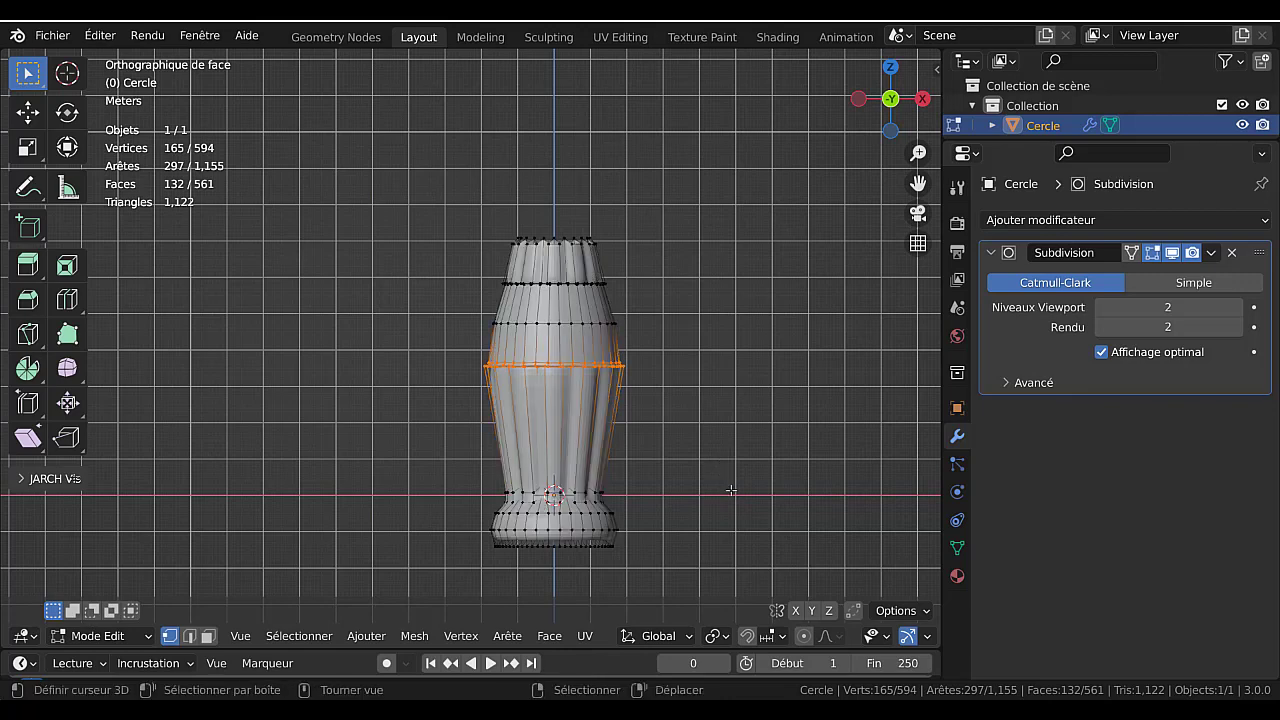
key("s")
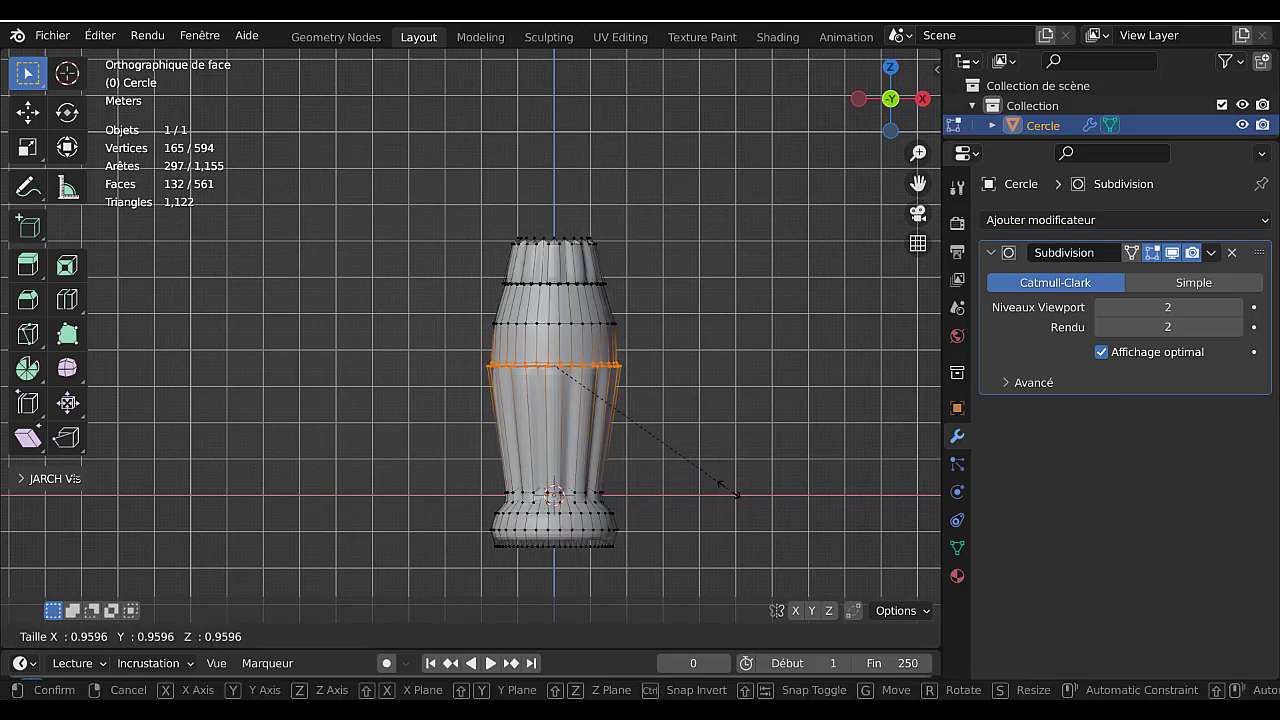
left_click(731, 491)
- Compare the smoothed bottle with its mesh, examining the band's lower rim from the front, above and below
key("Tab")
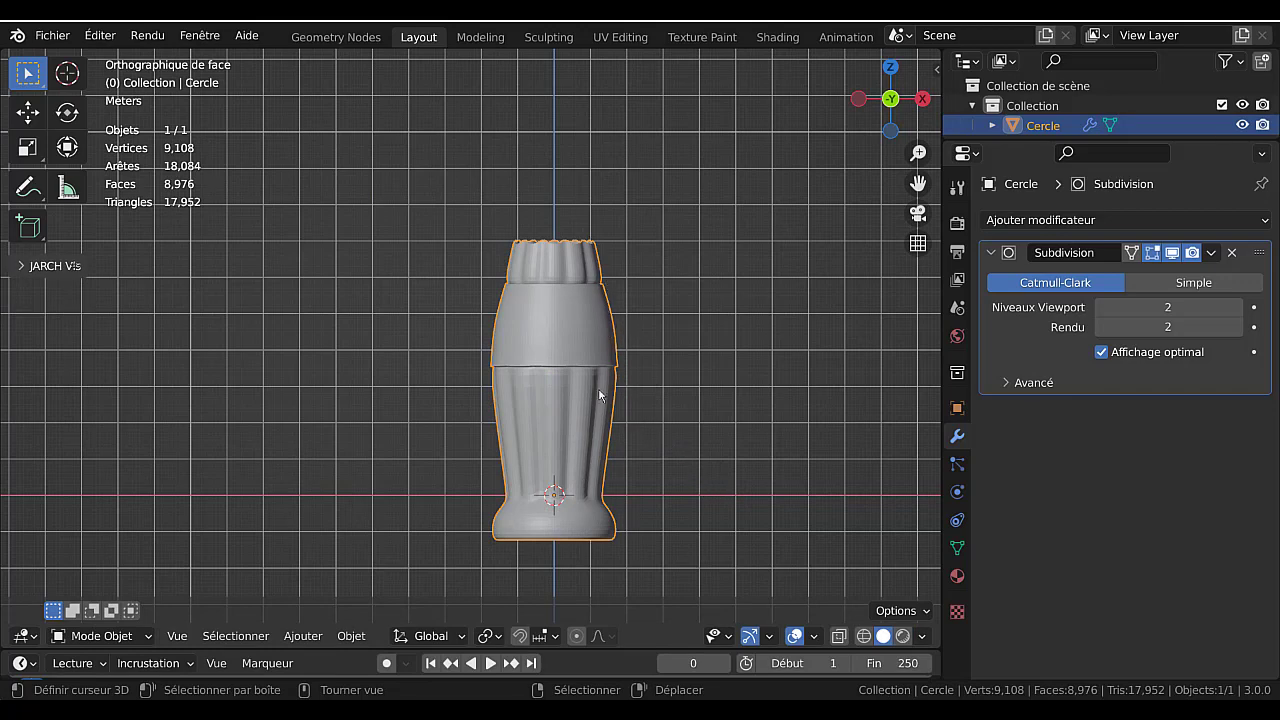
scroll(594, 348, "up", 2)
key("Tab")
key("Tab")
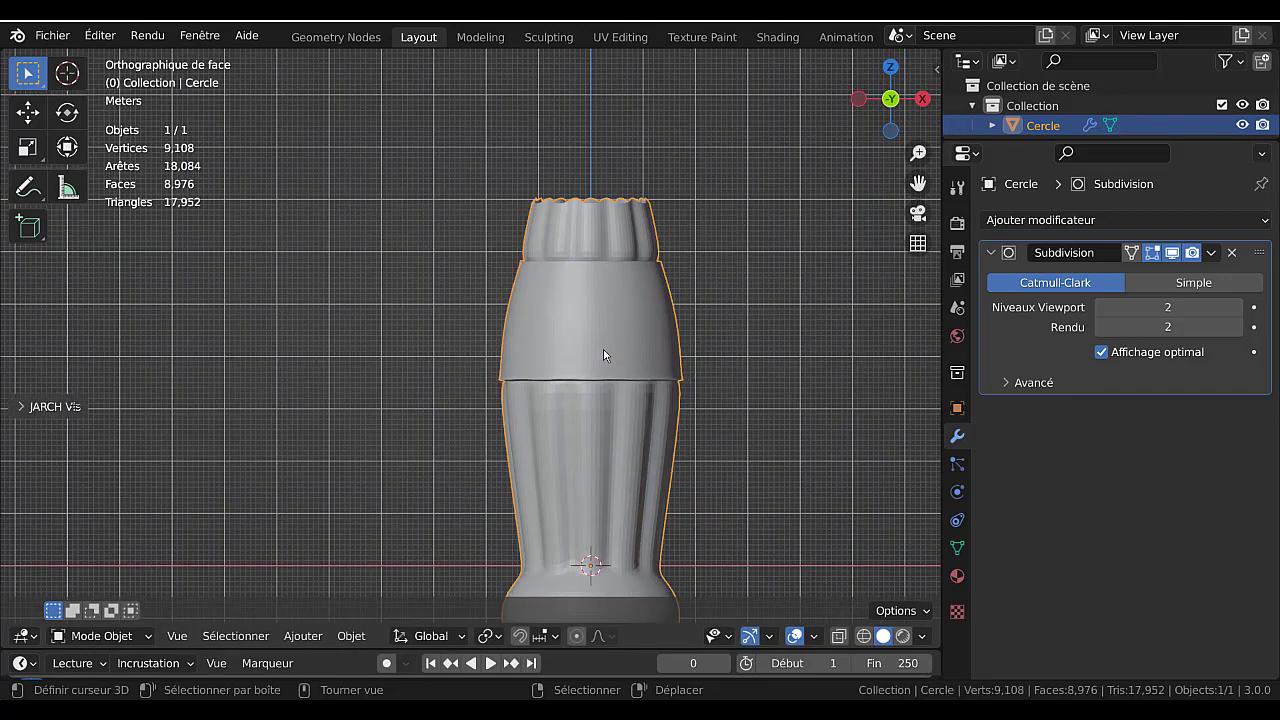
key("Tab")
middle_click_drag(594, 348, 604, 397)
scroll(604, 397, "up", 3)
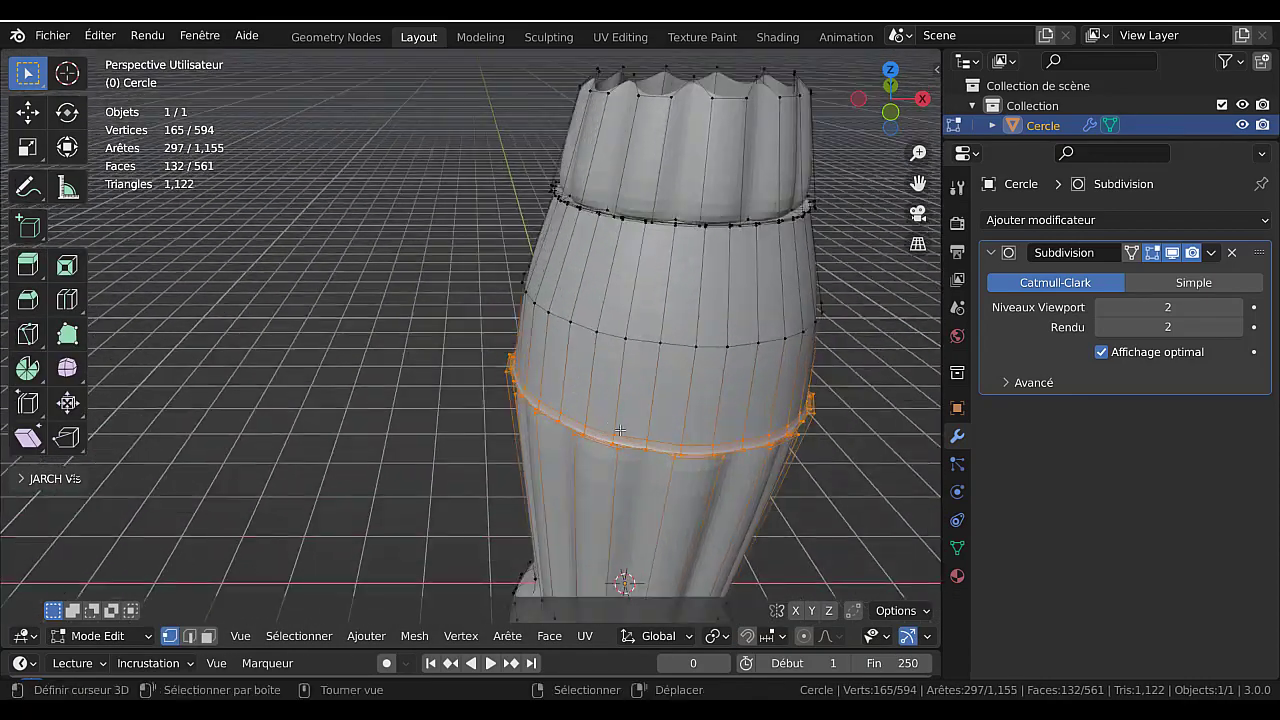
key("Tab")
key("Tab")
key("Tab")
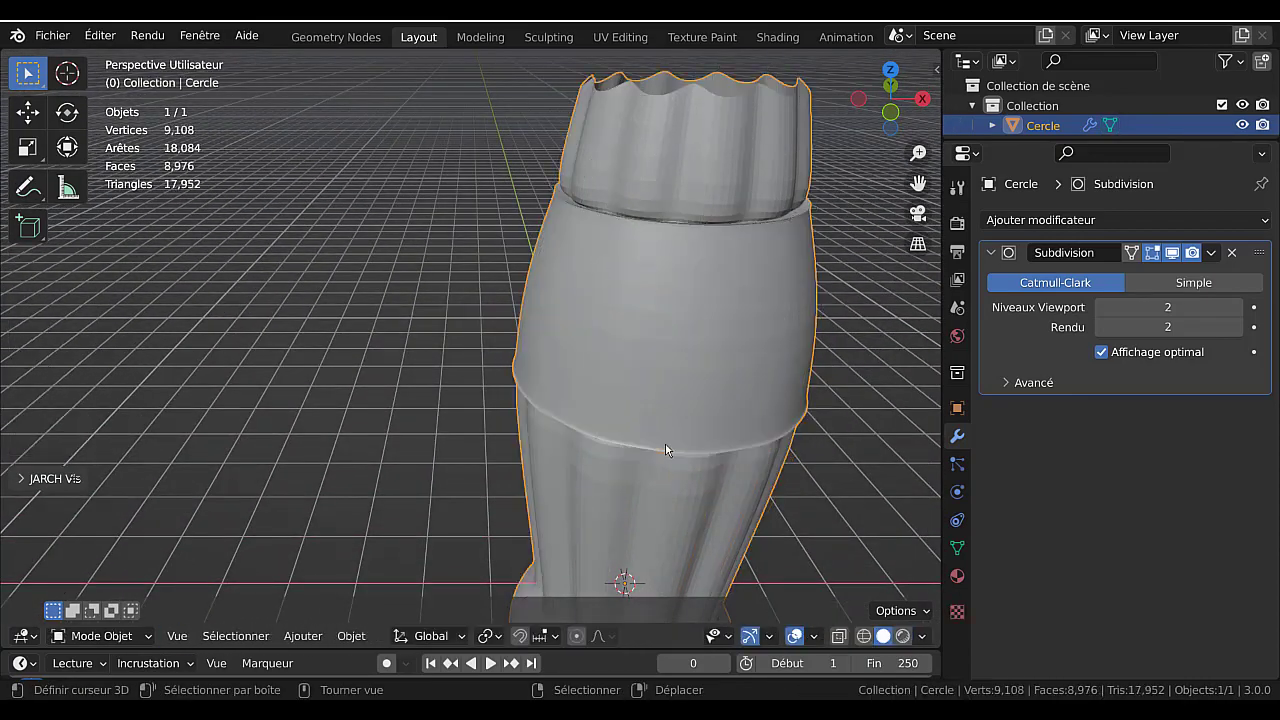
middle_click_drag(686, 408, 709, 249)
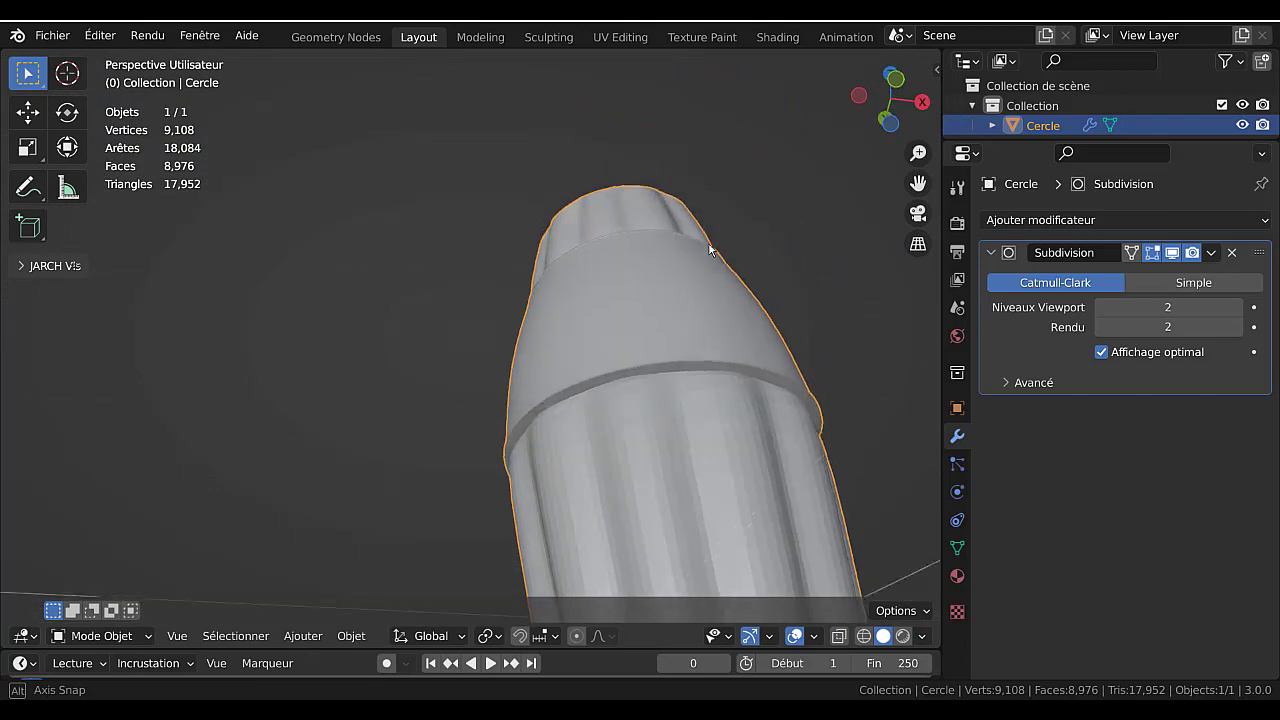
key("Tab")
middle_click_drag(748, 411, 591, 353)
scroll(591, 349, "down", 2)
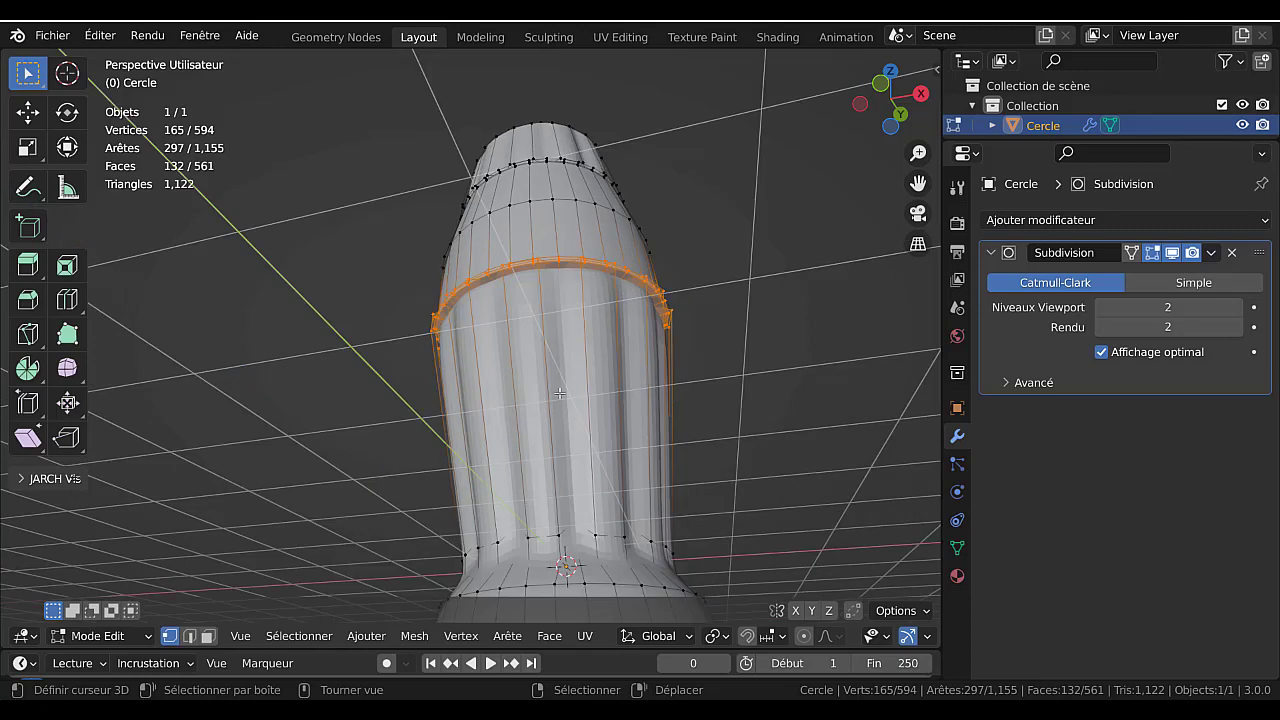
- Try to select the vertex loops around the band's lower rim
scroll(566, 318, "up", 2)
middle_click_drag(582, 291, 645, 400)
scroll(641, 363, "up", 2)
scroll(663, 346, "up", 2)
left_click(670, 340, "alt")
left_click(641, 385, "alt+shift")
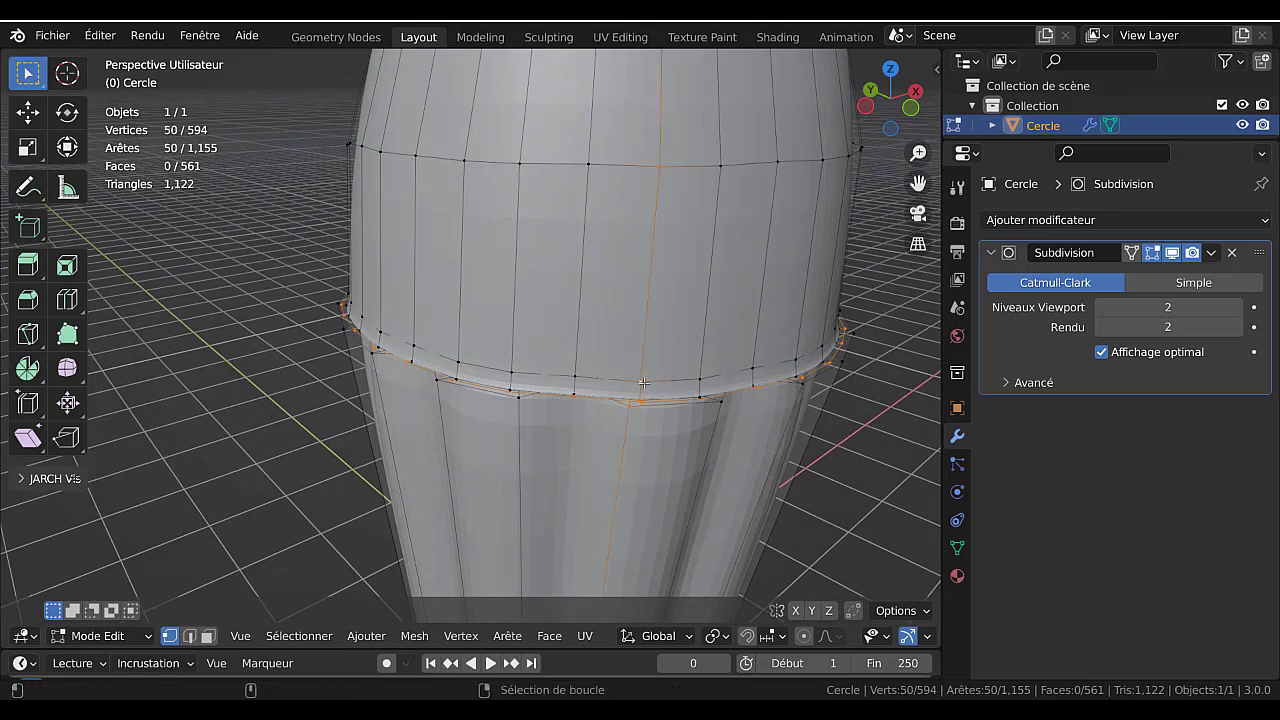
left_click(513, 387, "alt")
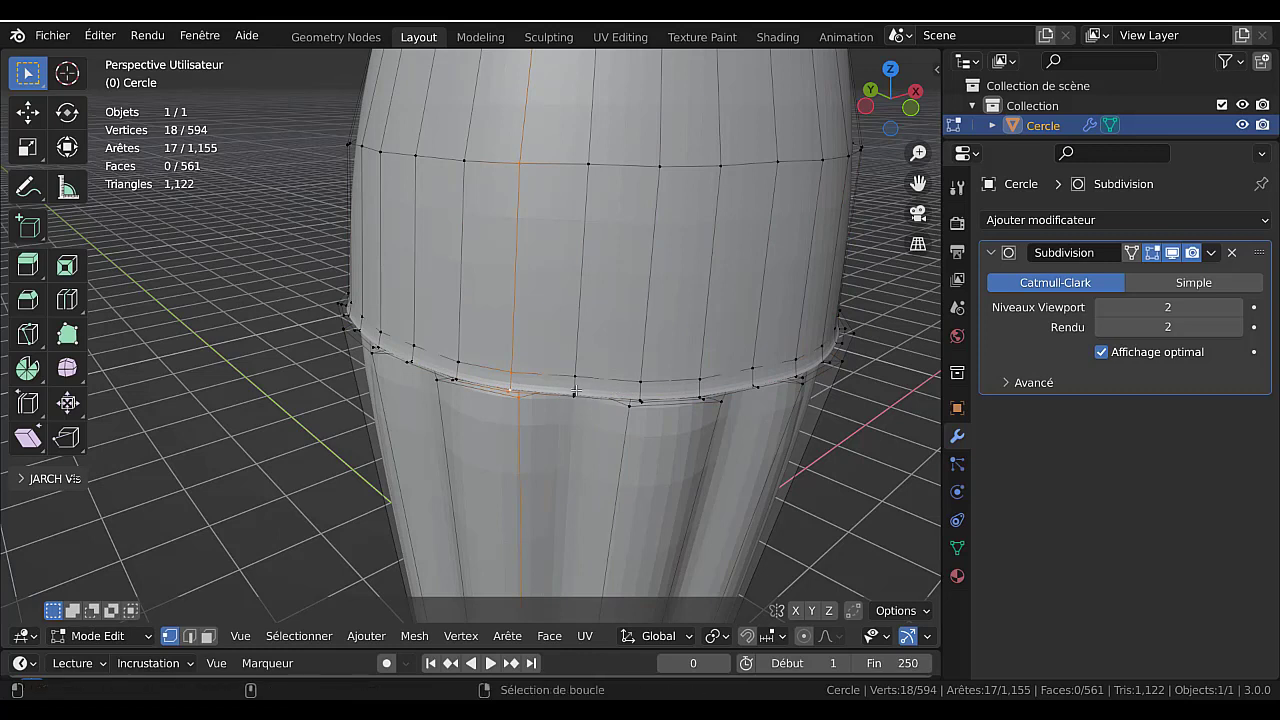
left_click(611, 390, "alt")
left_click(644, 393, "alt")
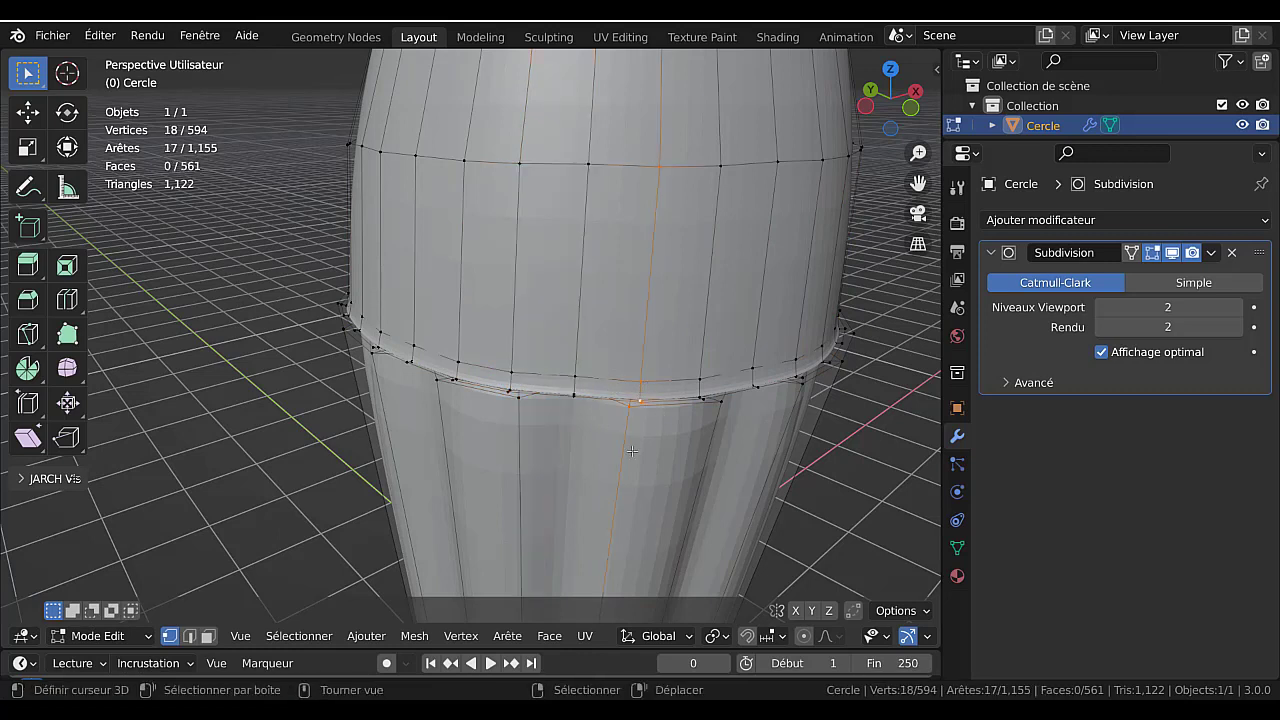
- Select the narrow face loop just above the band's lower edge and try scaling it inward to about 0.97
left_click(208, 636)
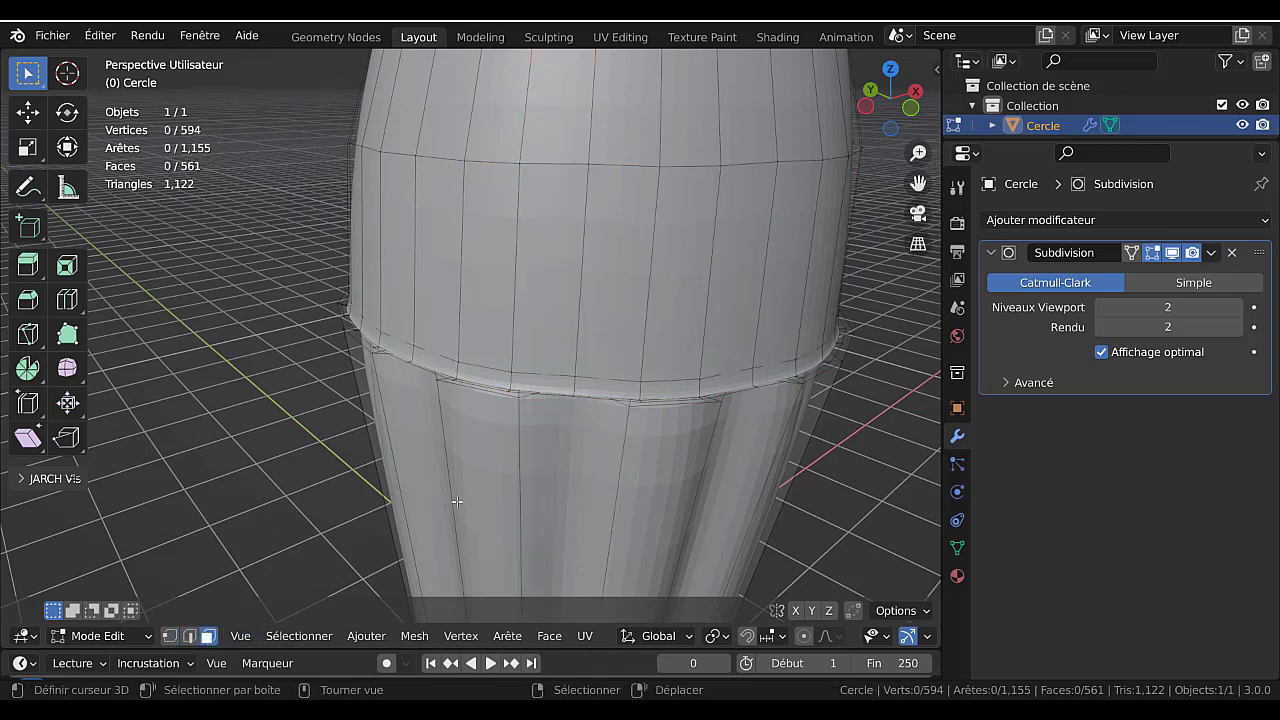
left_click(575, 383, "alt")
middle_click_drag(575, 383, 722, 392)
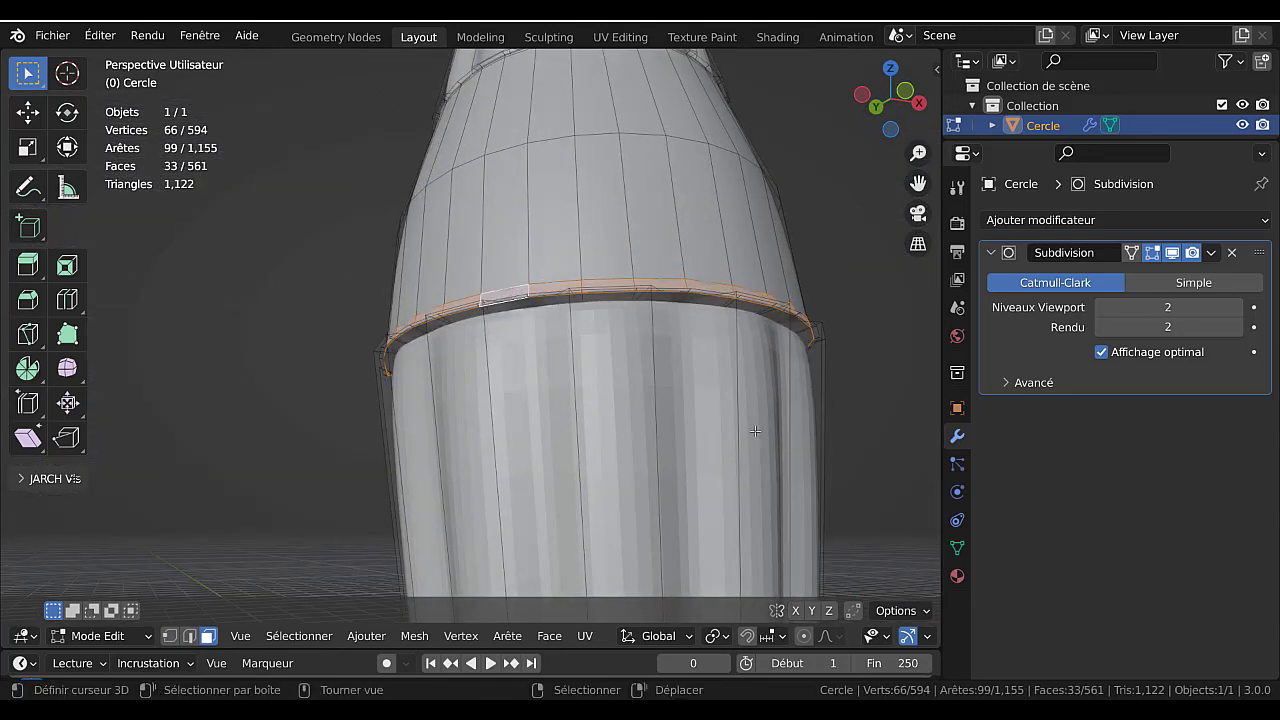
key("s")
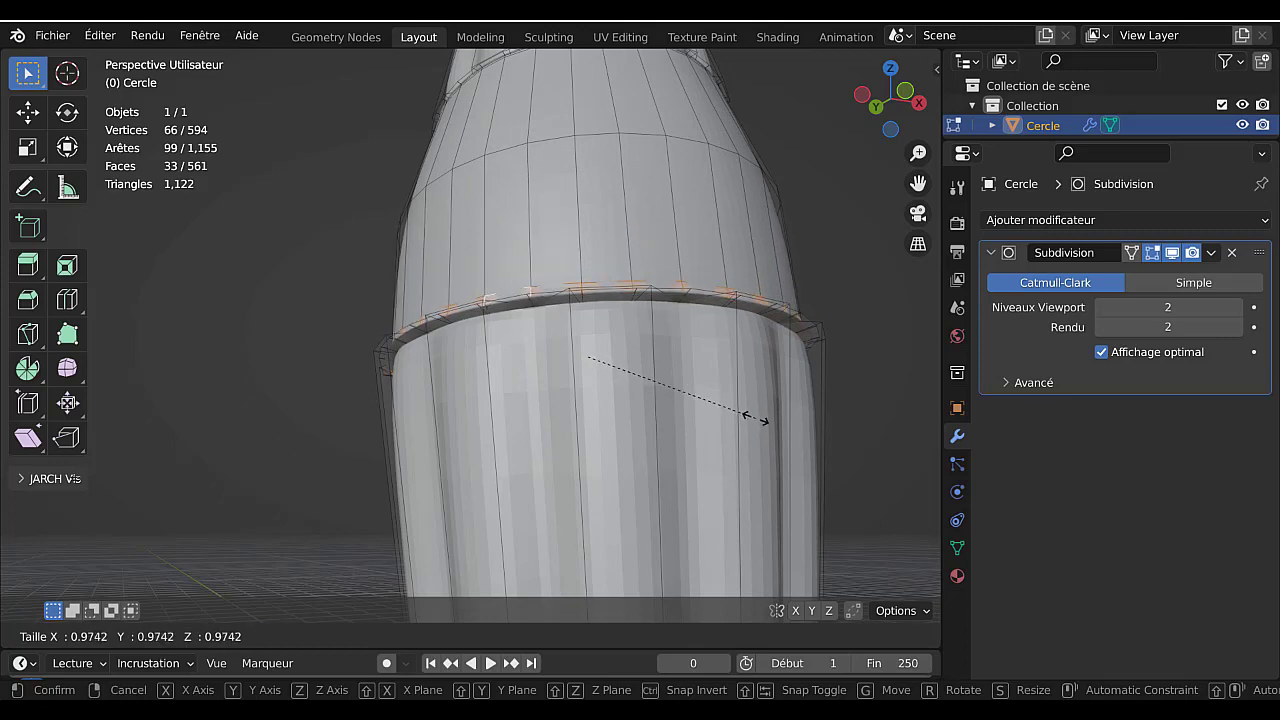
left_click(750, 412)
middle_click_drag(752, 408, 749, 459)
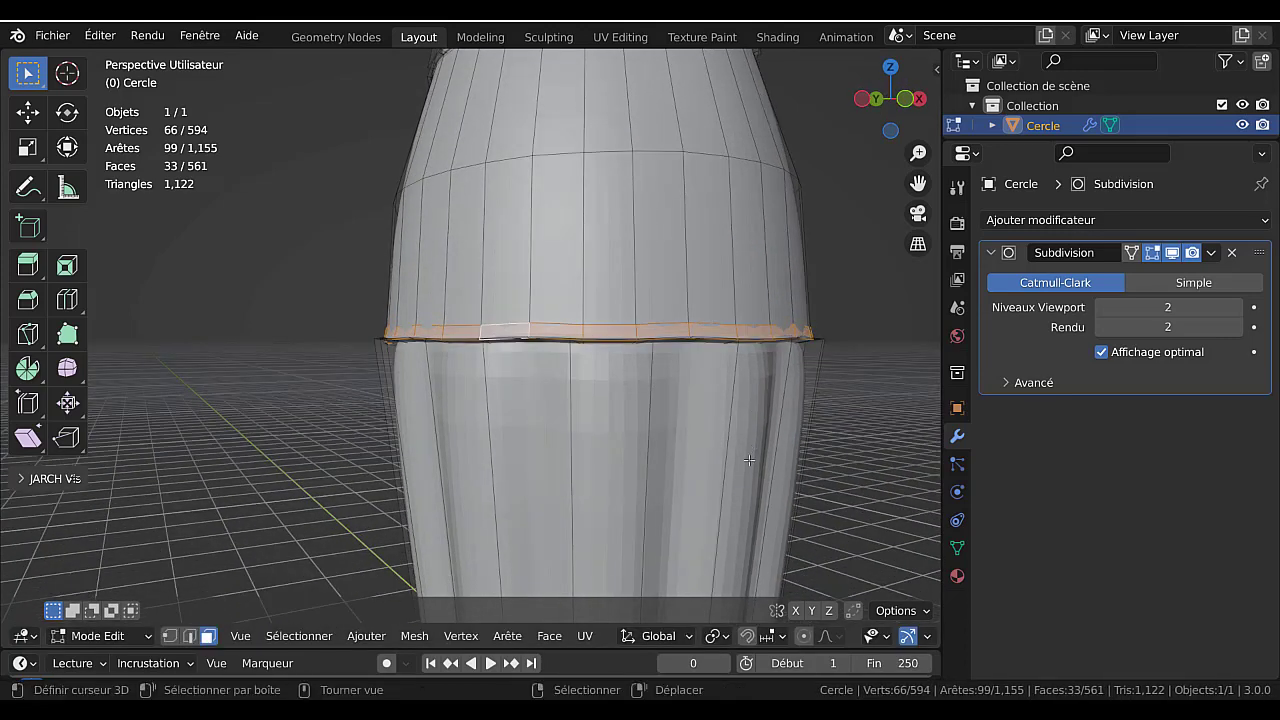
- Add a loop cut to the fluted section, slide it up against the band's lower rim and check the smoothed result
key("ctrl+r")
left_click(735, 503)
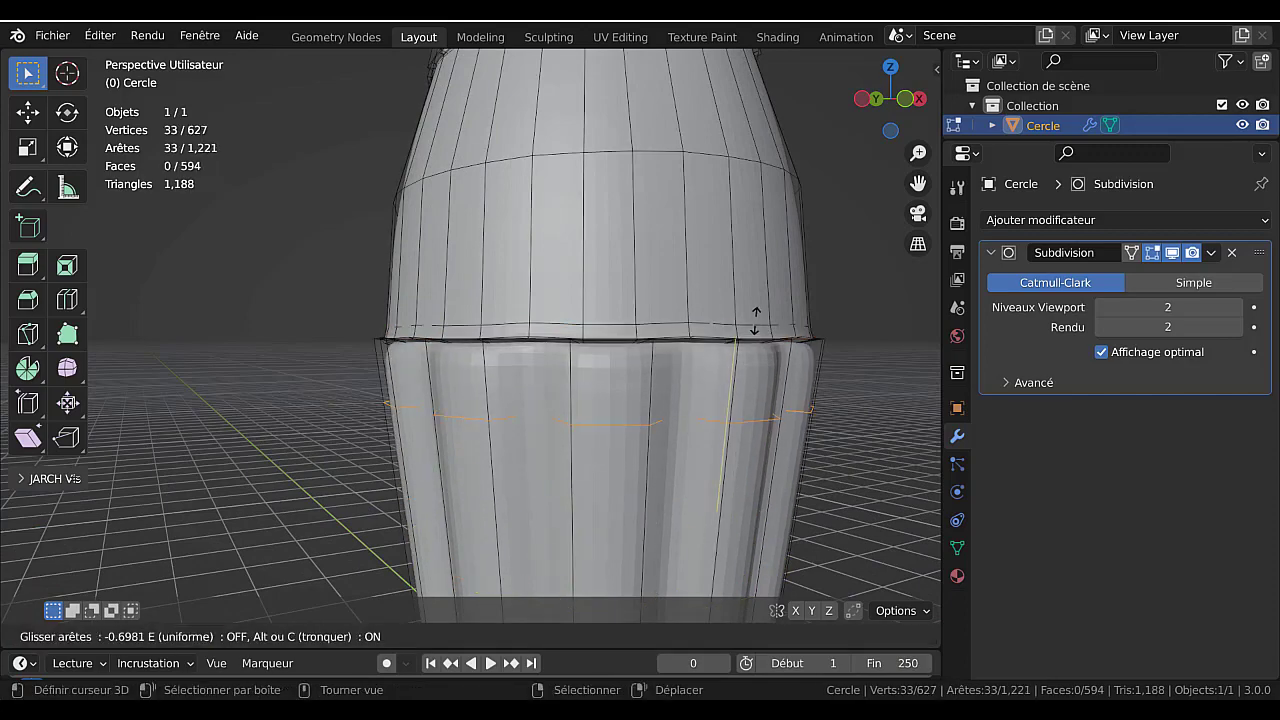
left_click(767, 249)
key("Tab")
middle_click_drag(767, 324, 772, 440)
scroll(538, 390, "up", 2)
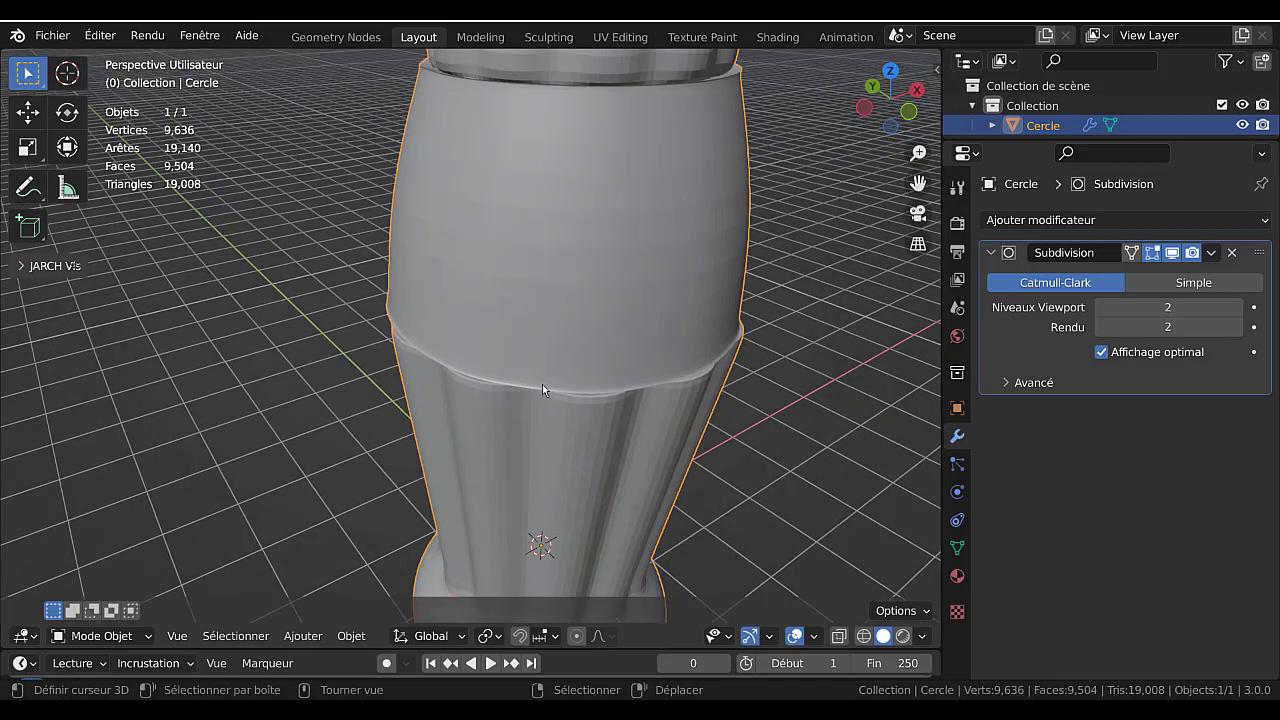
scroll(542, 390, "down", 3)
key("Tab")
middle_click_drag(545, 388, 688, 357)
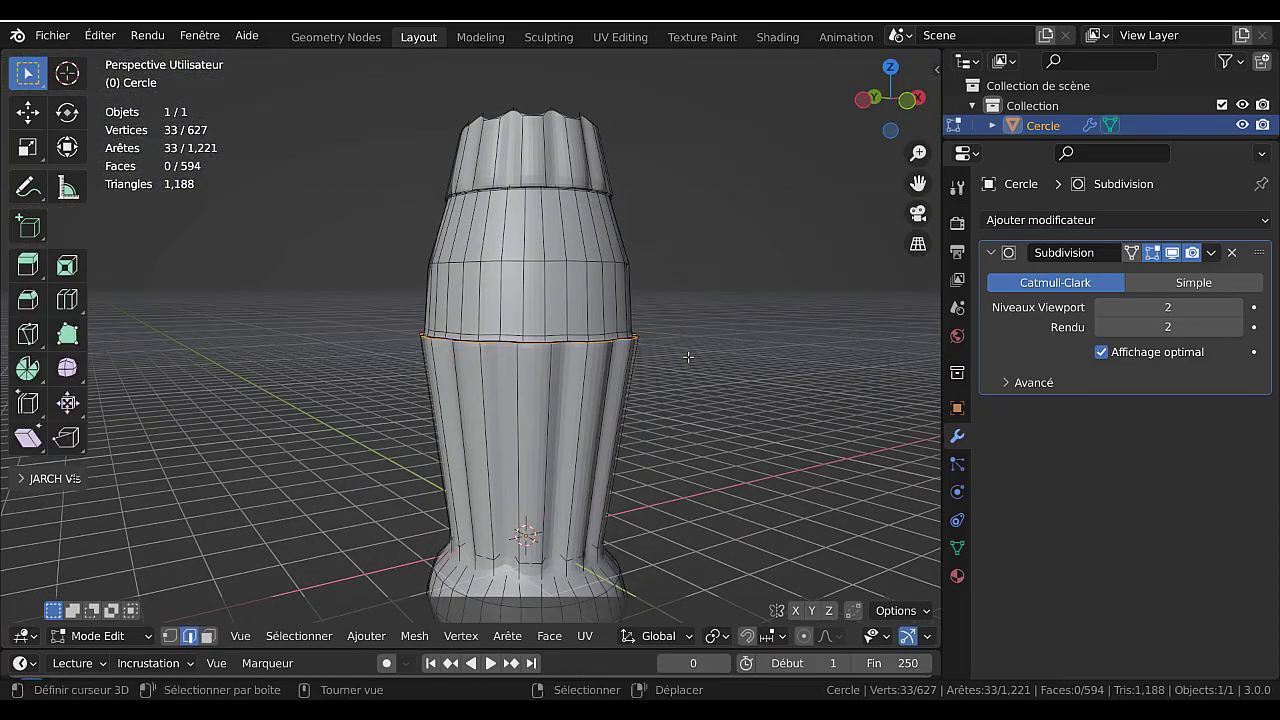
- Extrude the upper fluted section's open top loop upward about 1.2 m and scale it inward to 0.675
key("KP_1")
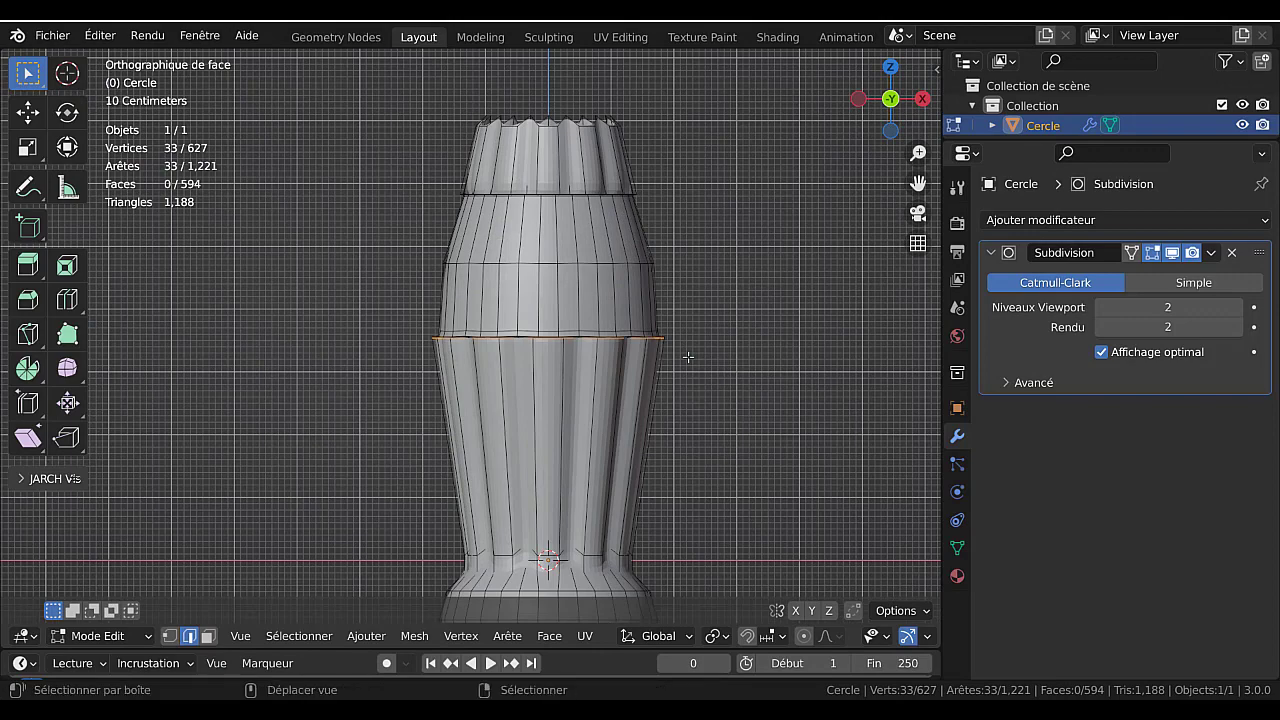
middle_click_drag(704, 152, 691, 326, "shift")
scroll(614, 283, "up", 2)
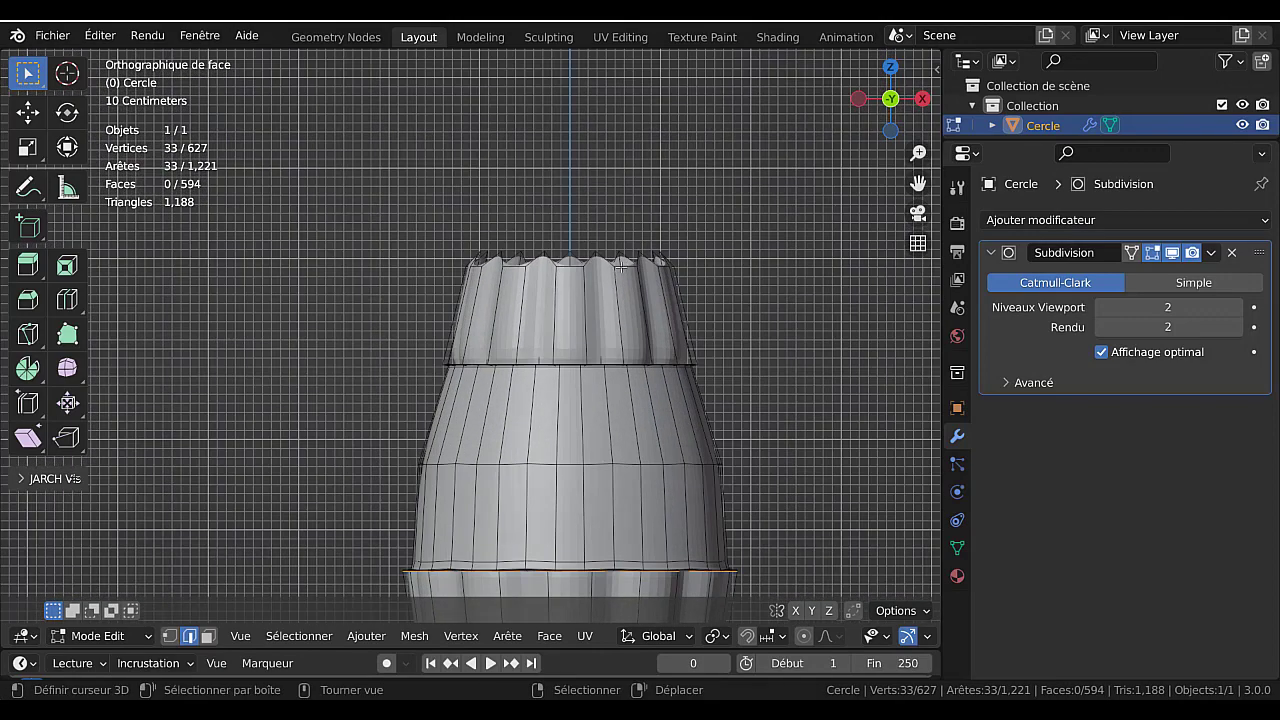
left_click(626, 263, "alt")
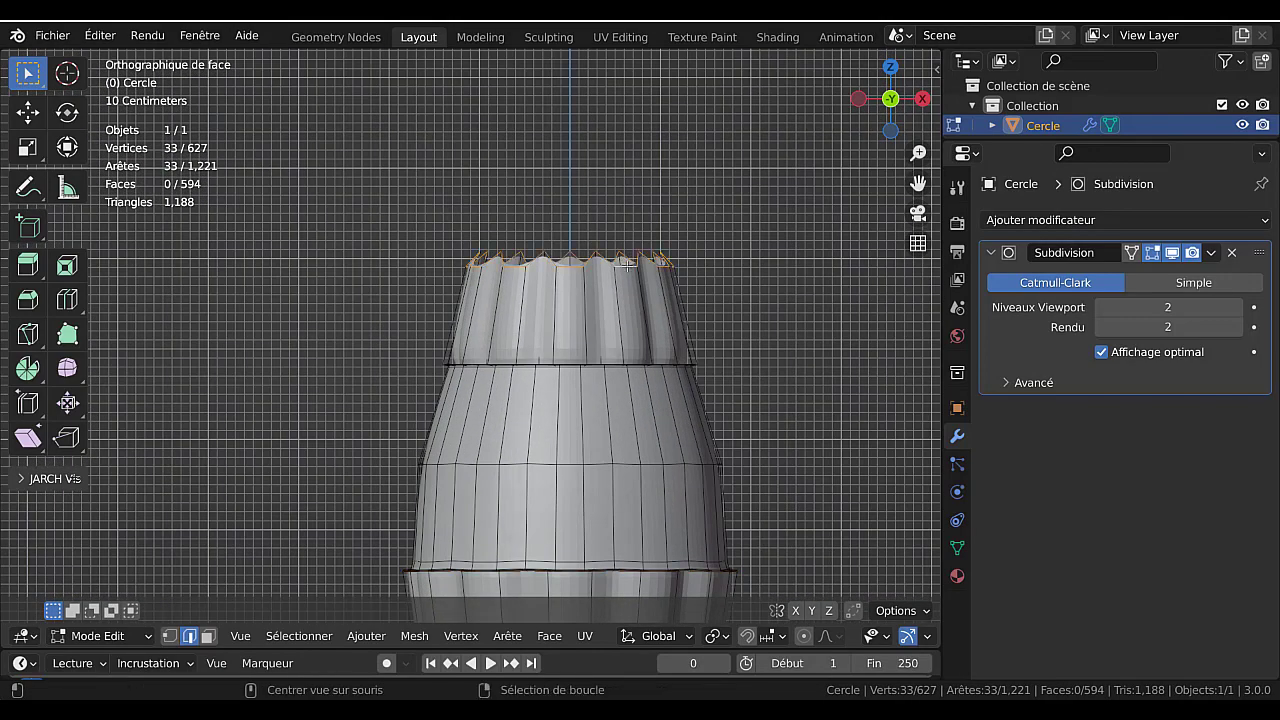
scroll(668, 302, "down", 3)
key("e")
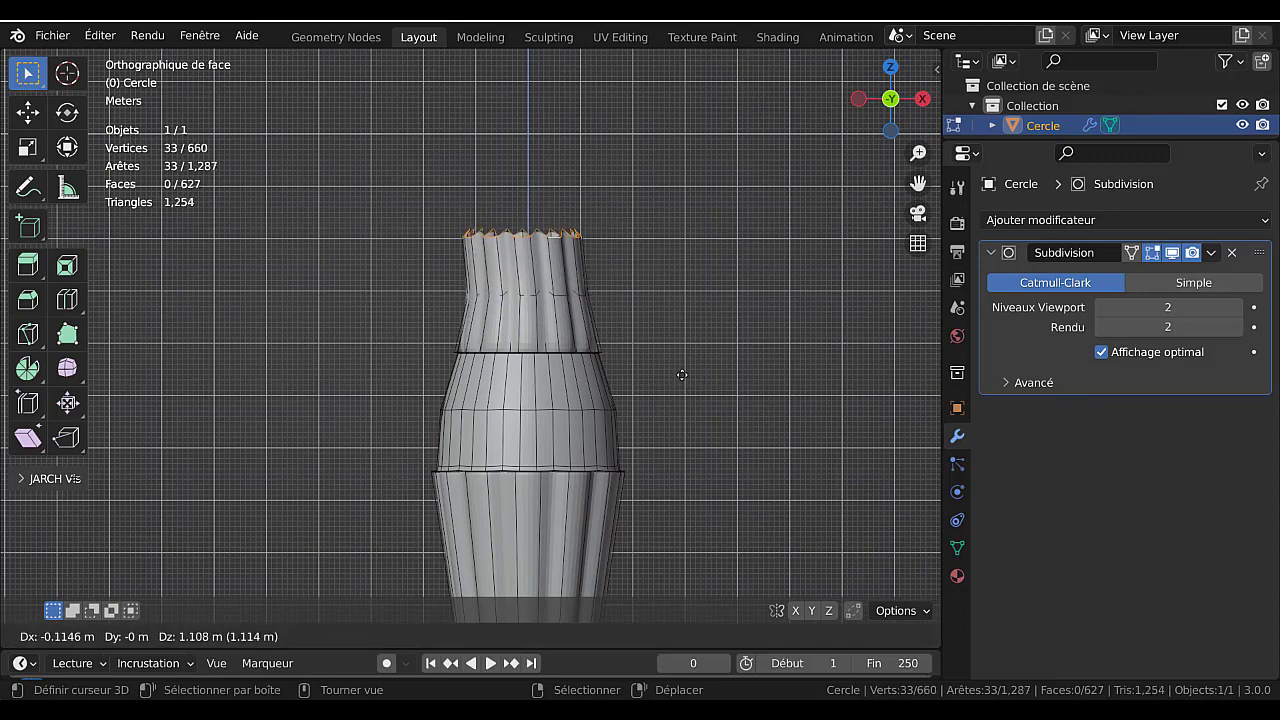
scroll(717, 431, "down", 2)
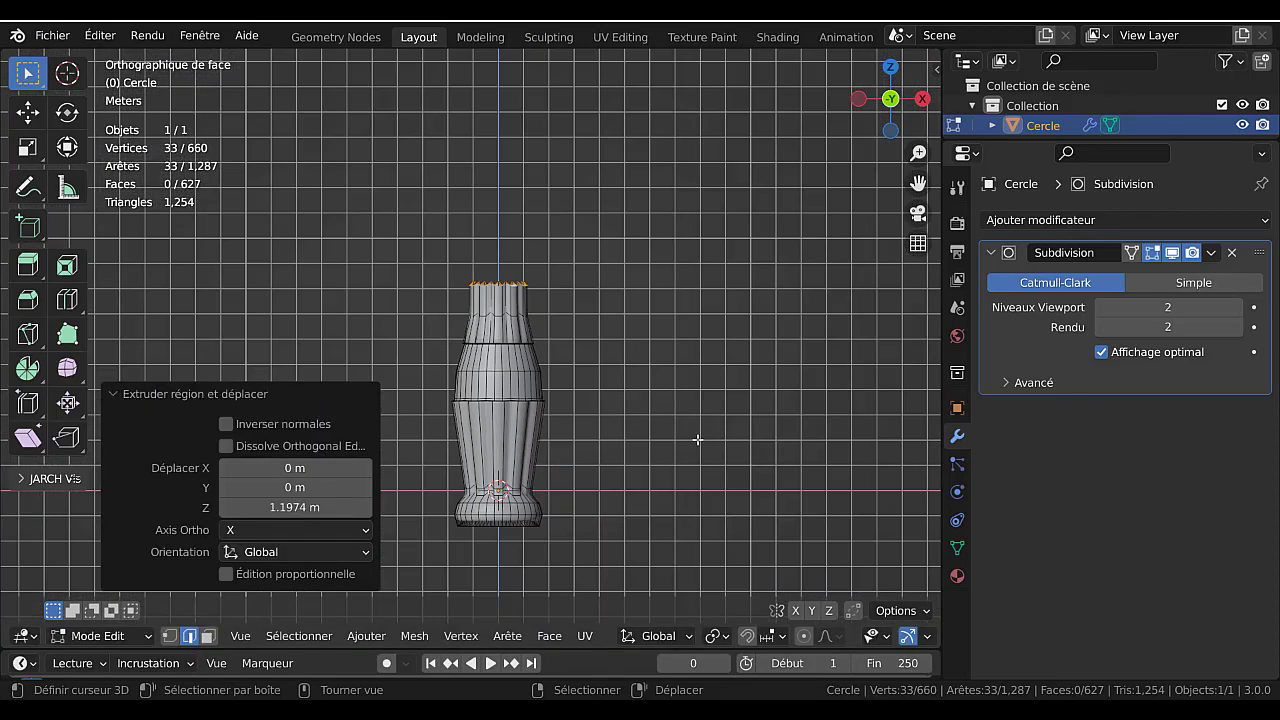
key("s")
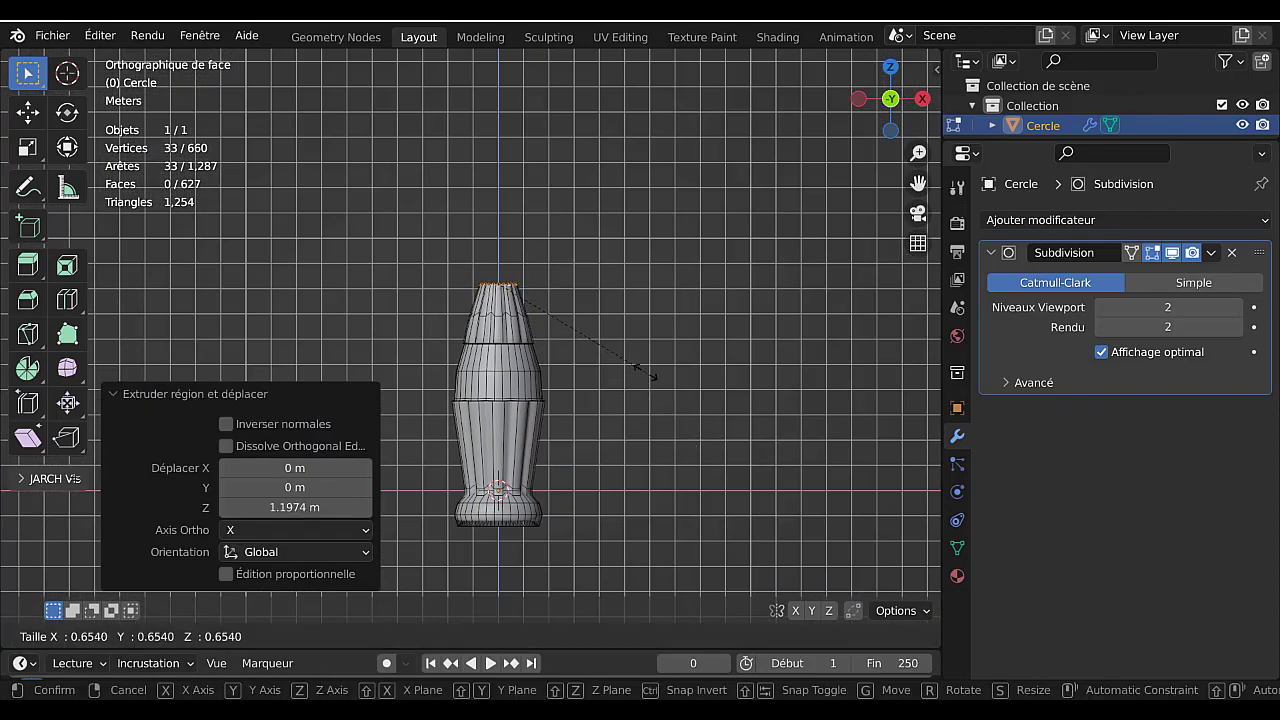
left_click(650, 376)
- Extrude the narrowed top loop about 1.03 m along Z to form the neck, and flatten its rim with a Z scale of 0
scroll(607, 370, "up", 2)
key("e")
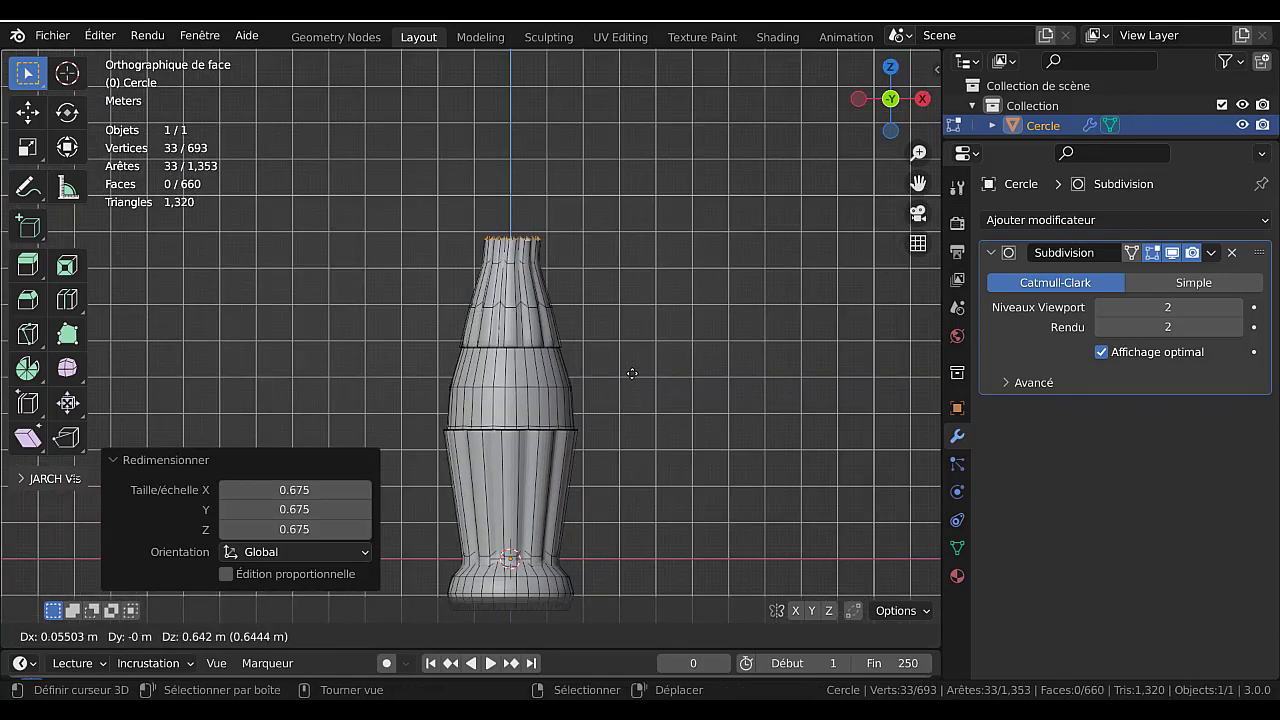
key("z")
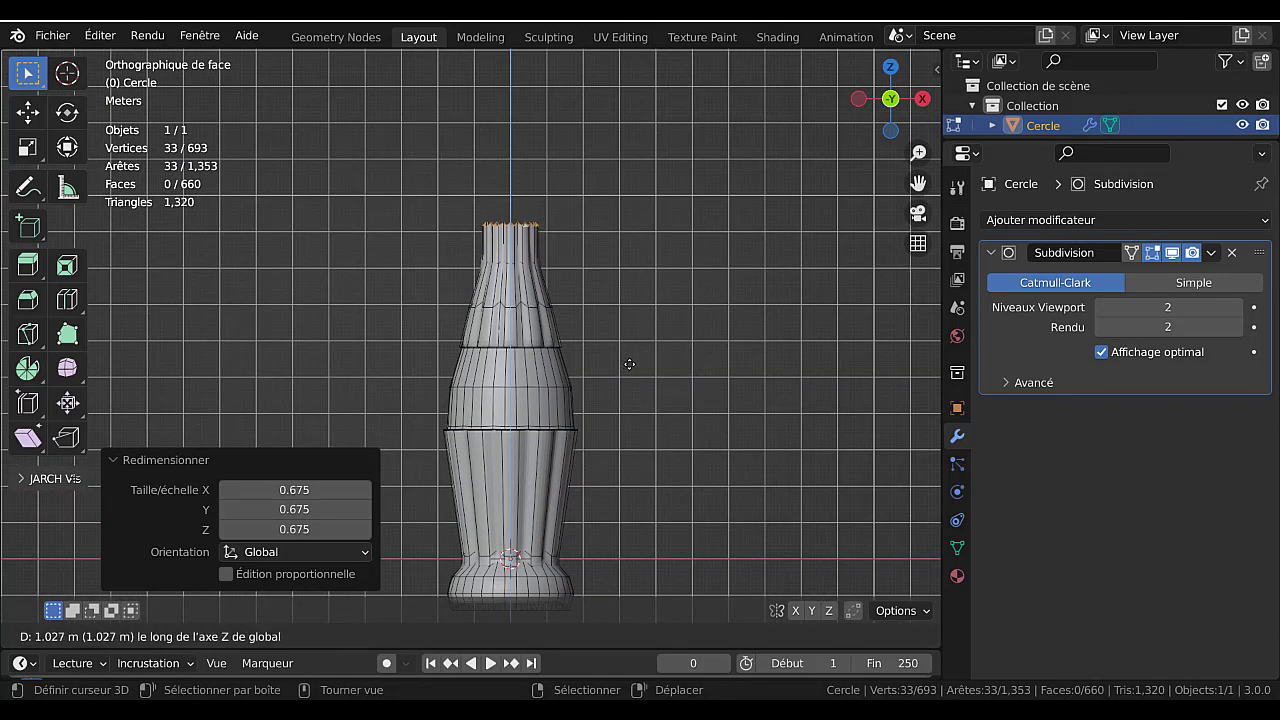
left_click(629, 364)
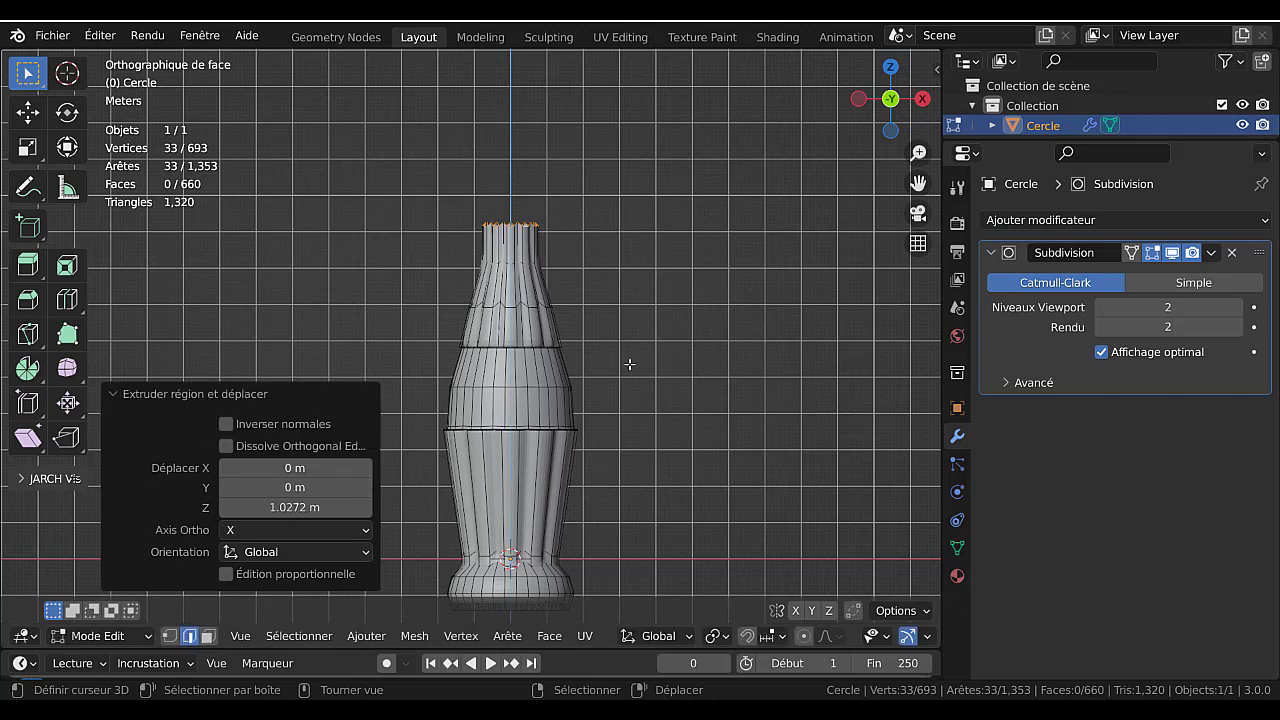
scroll(629, 364, "up", 1)
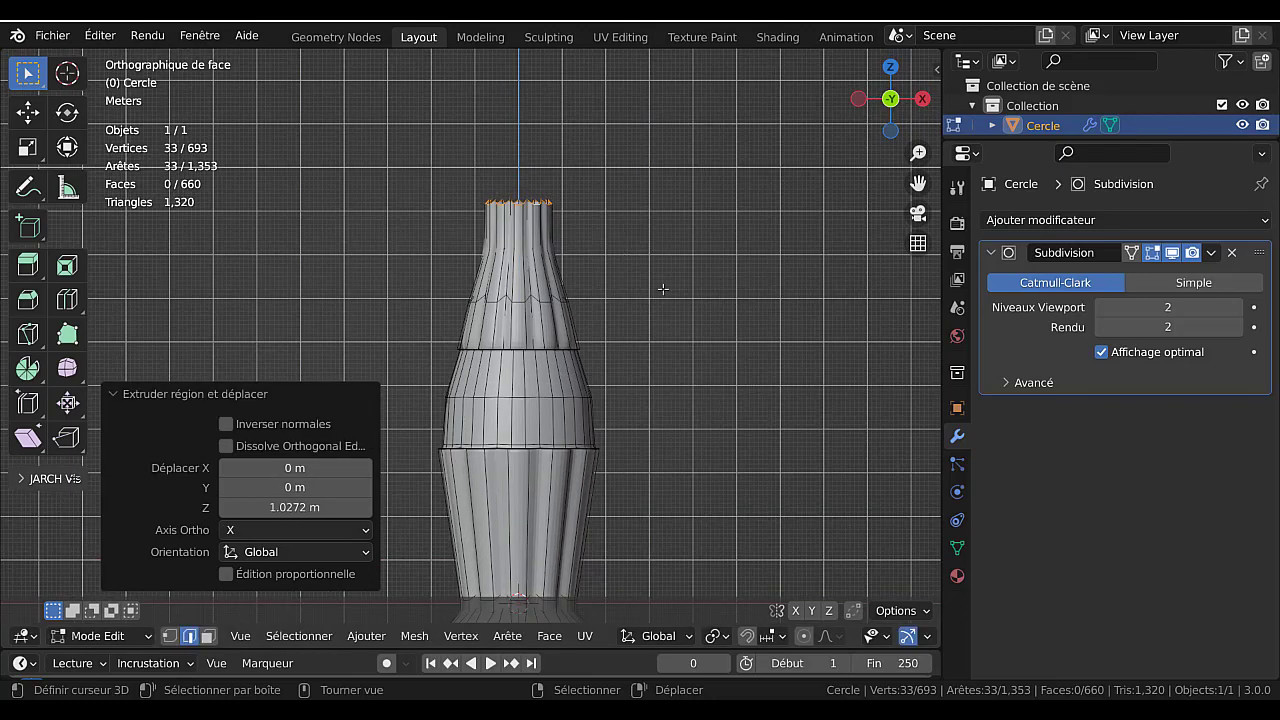
type("sz")
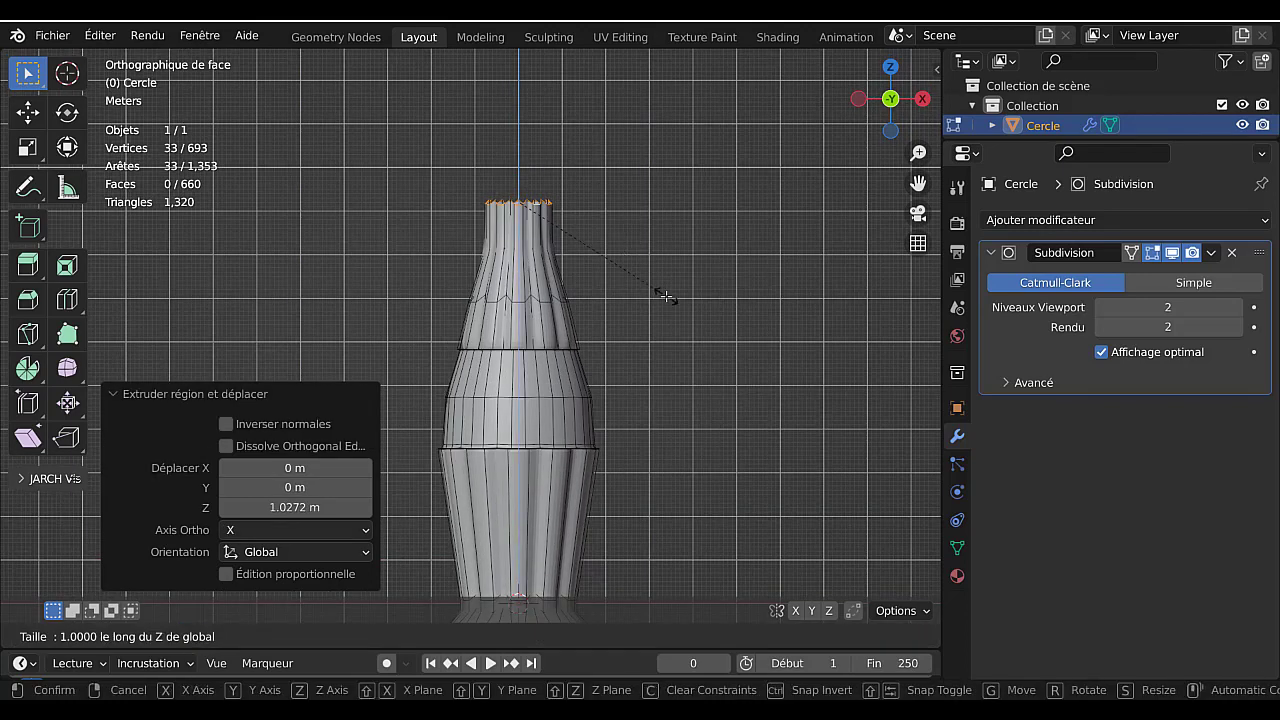
type("0")
key("Return")
scroll(575, 288, "up", 2)
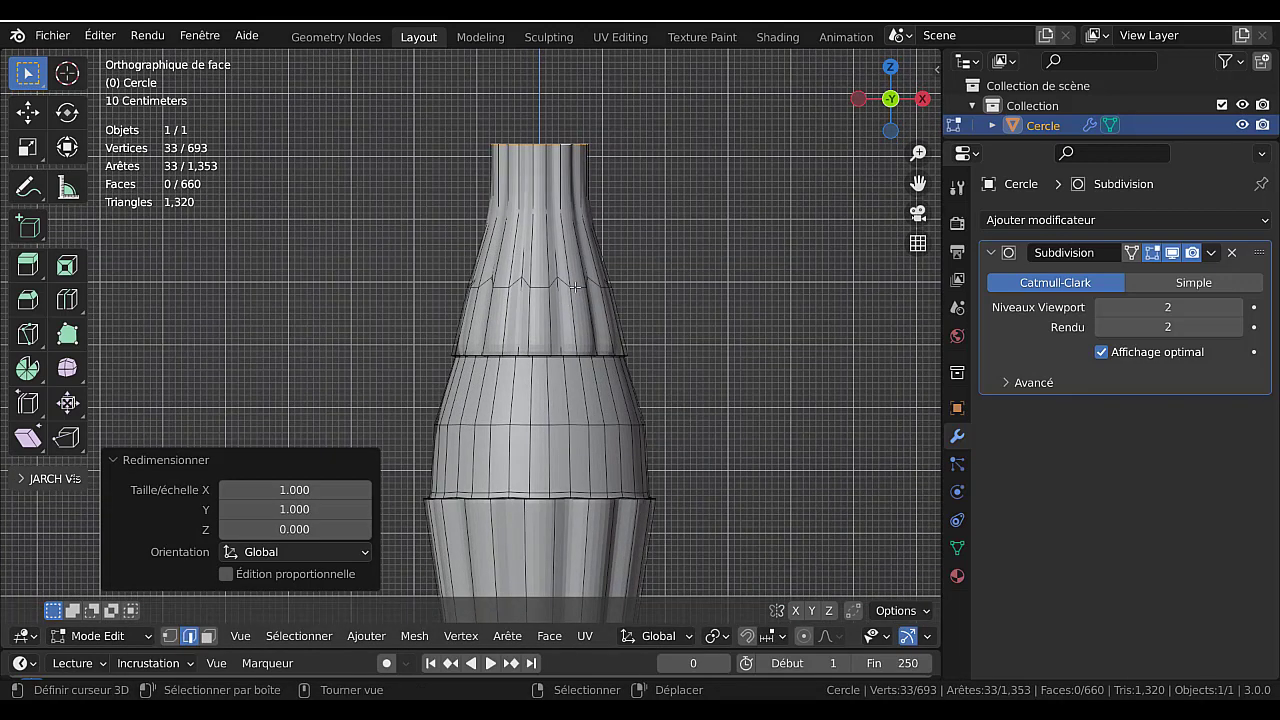
- Round the wavy edge loop midway up the upper fluted section with LoopTools Circle and check the smoothed bottle
left_click(575, 286, "alt")
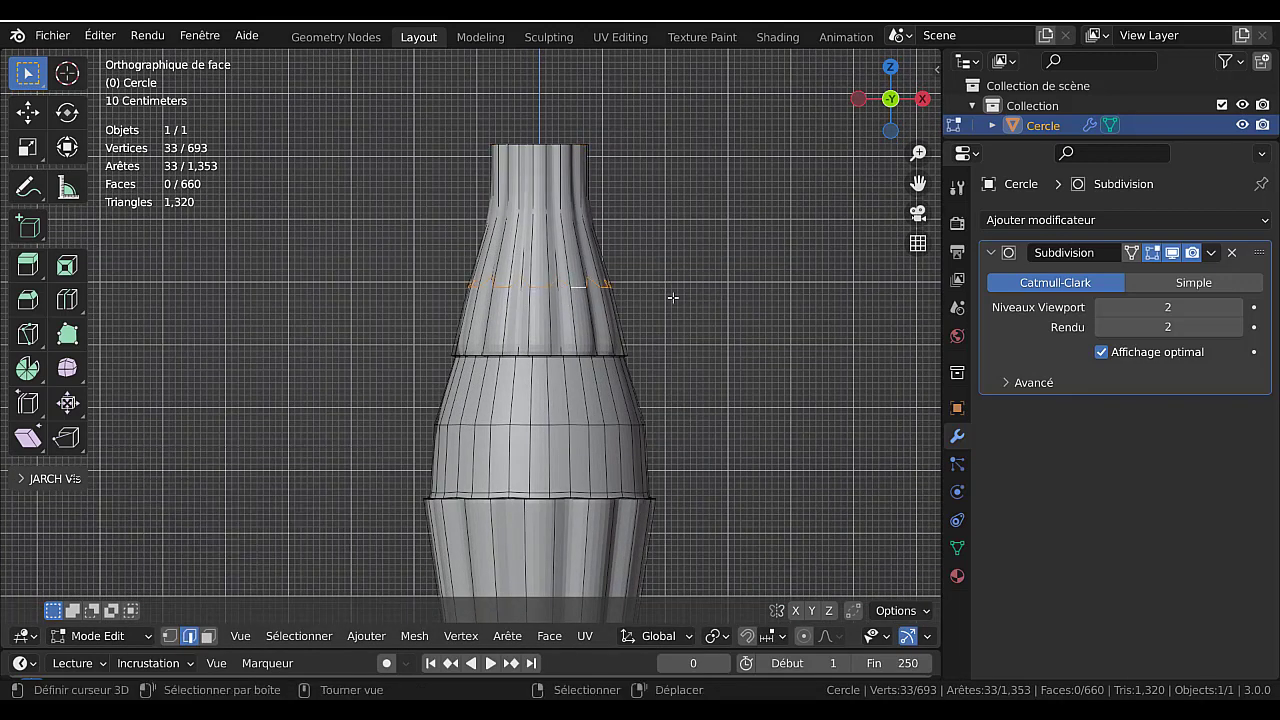
key("q")
mouse_move(712, 329)
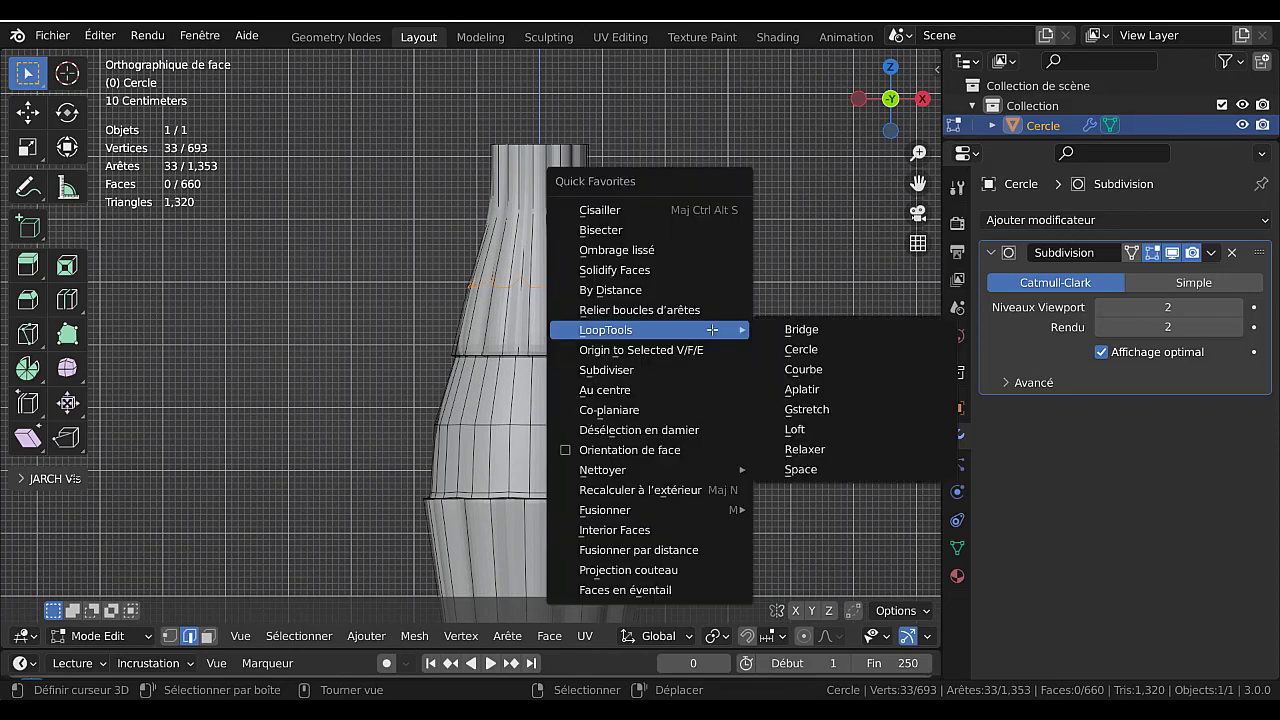
left_click(805, 349)
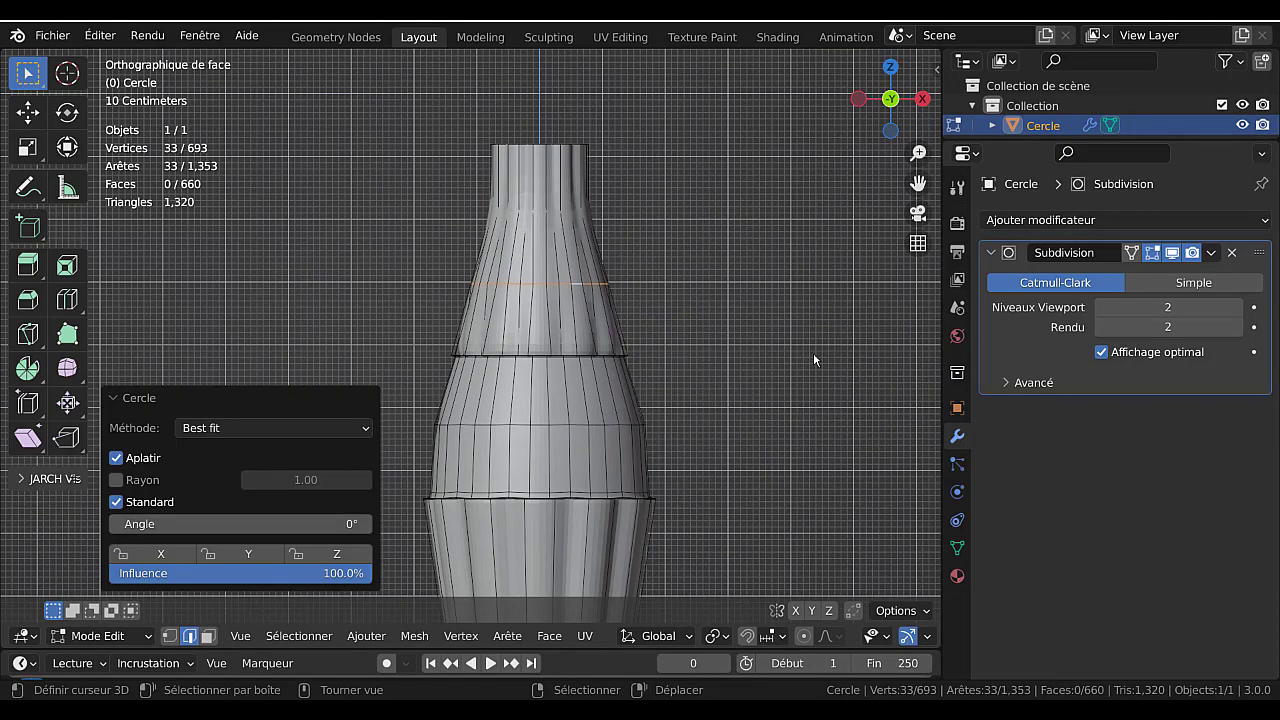
key("Tab")
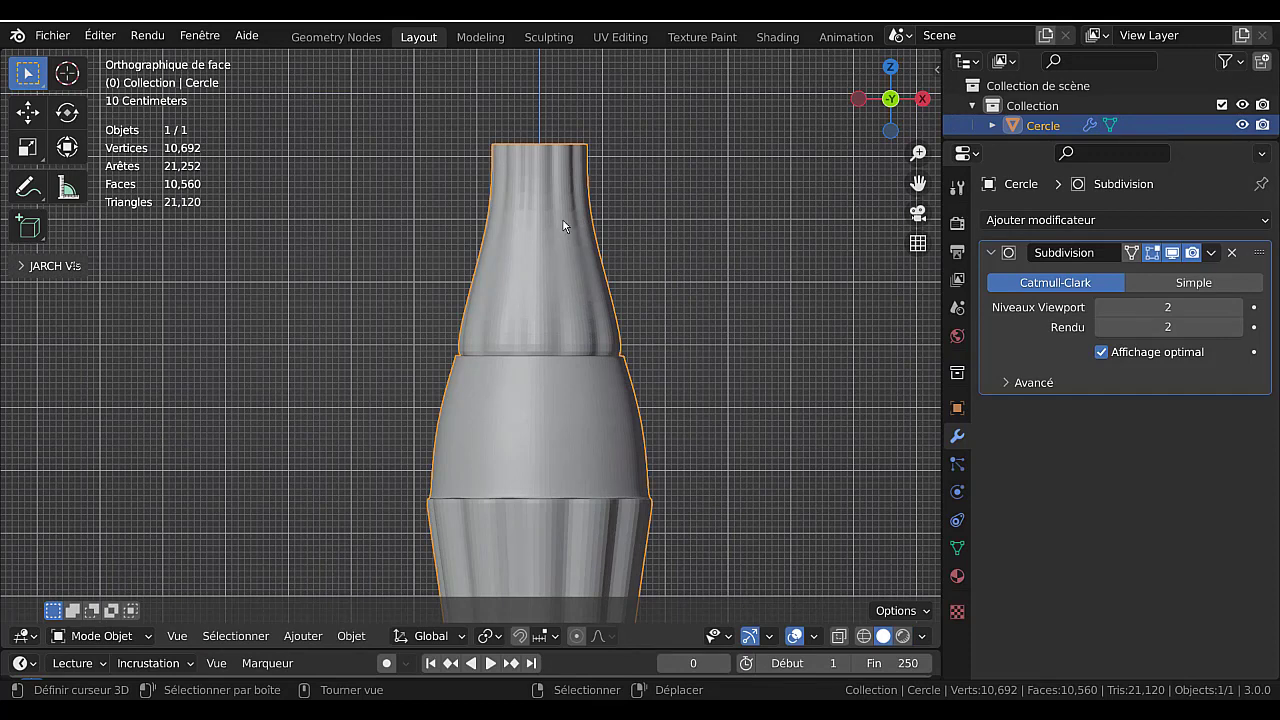
- Set the Subdivision viewport level to 0 and round the wavy edge loop at the neck's base with LoopTools Circle
key("Tab")
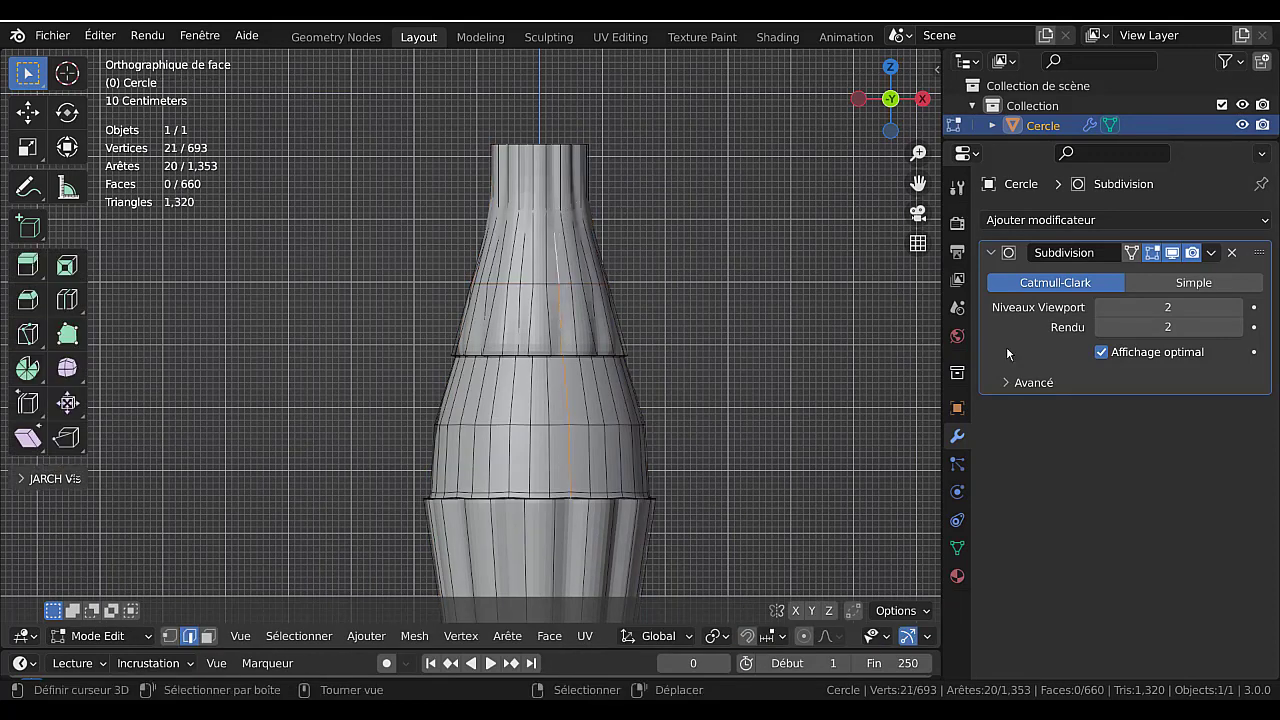
left_click_drag(1168, 307, 1120, 307)
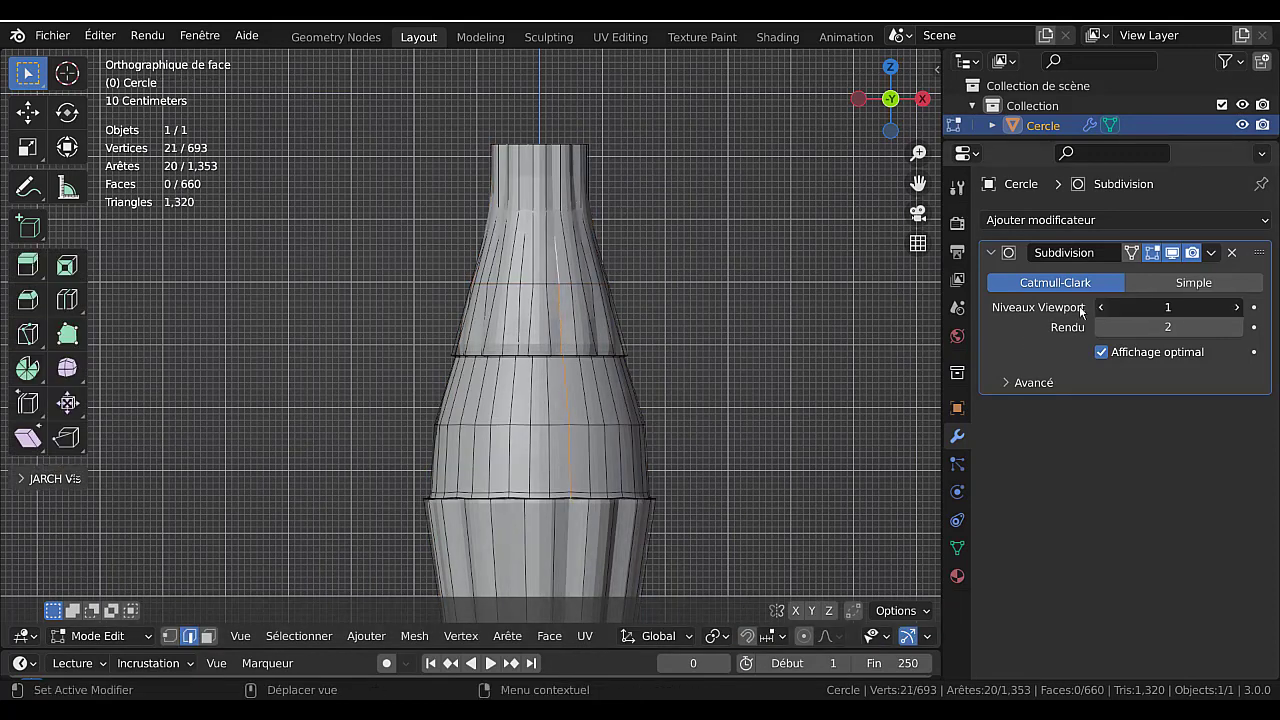
left_click(567, 205, "alt")
key("q")
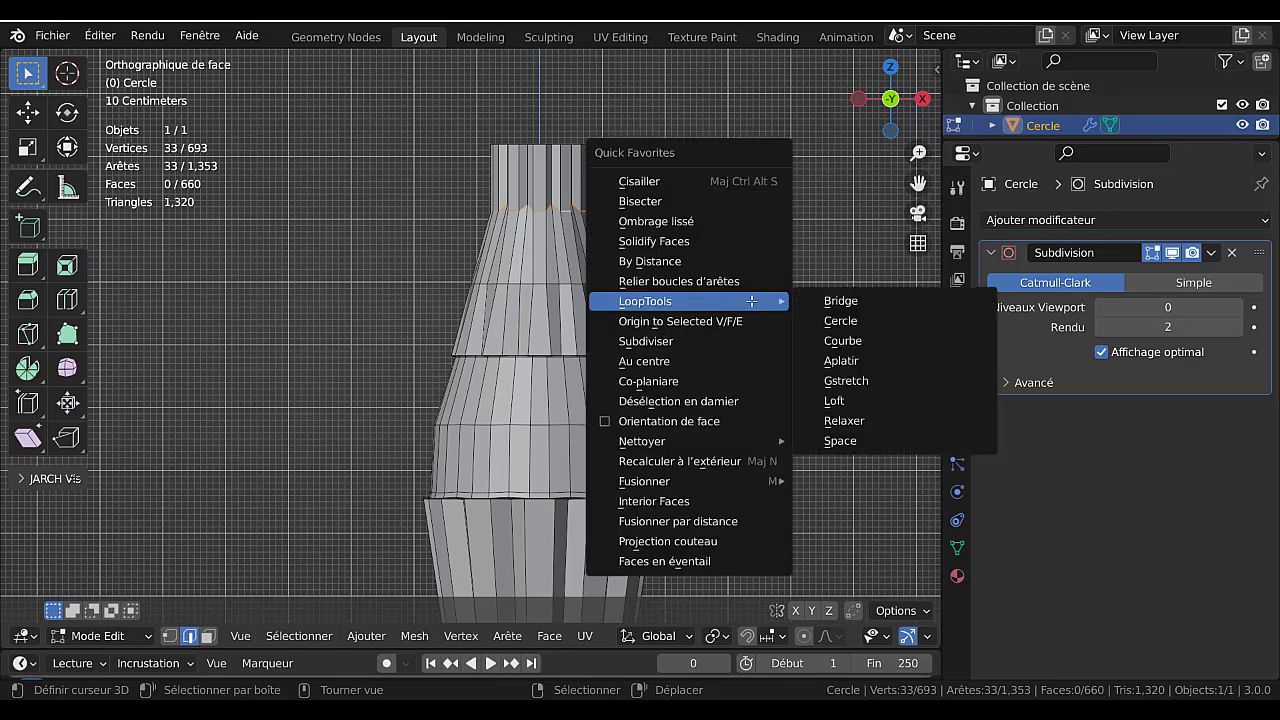
left_click(845, 320)
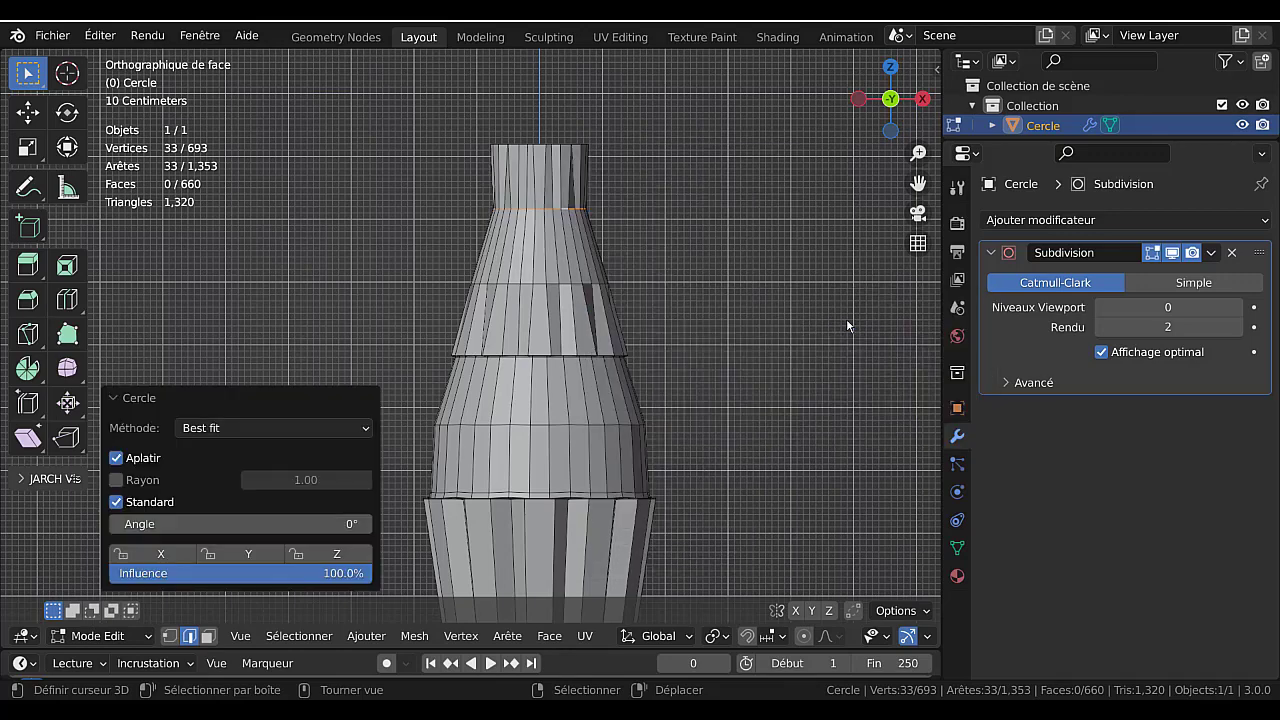
- Leave mesh editing and set the Subdivision viewport level to 2
key("Tab")
scroll(825, 340, "down", 3)
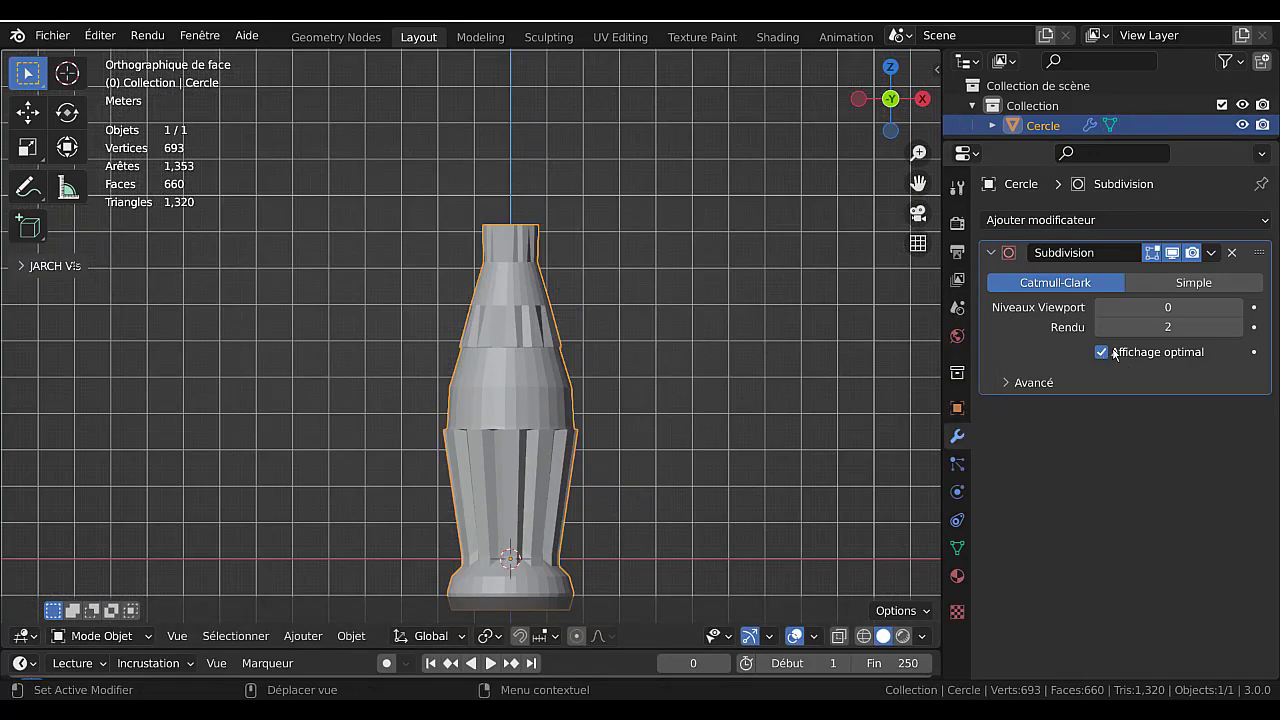
left_click(1168, 307)
type("2")
key("Return")
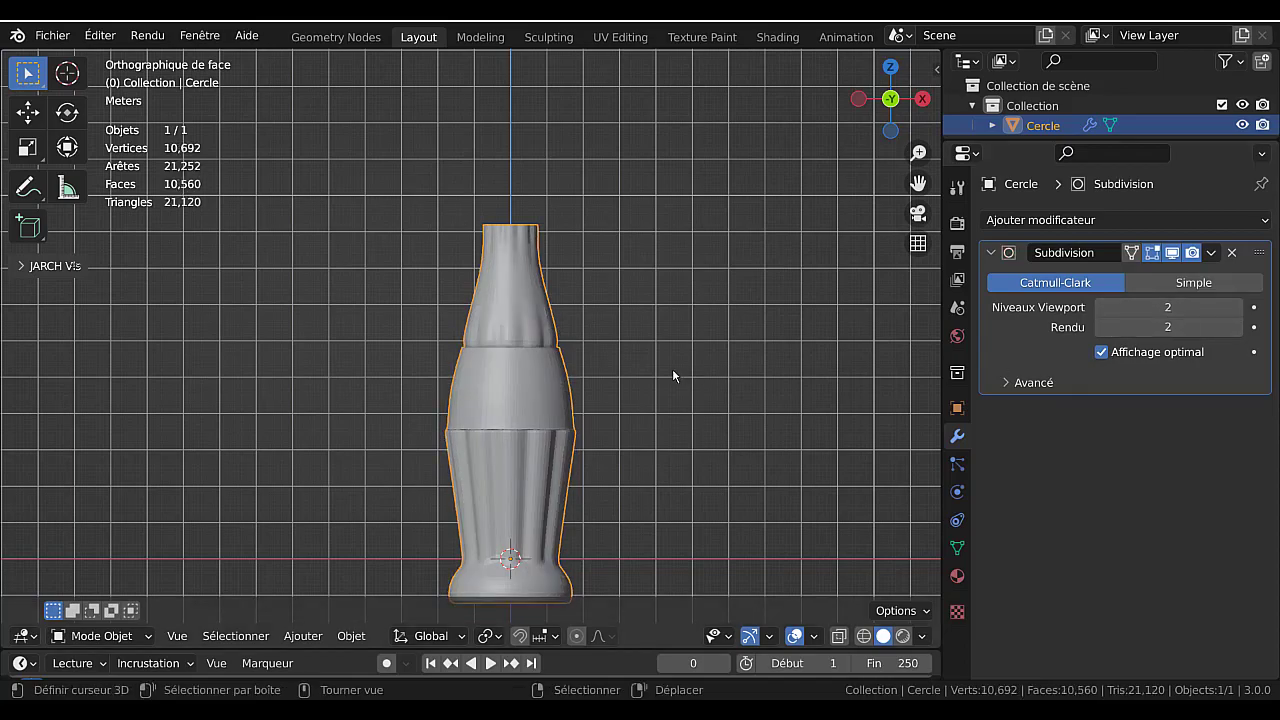
- Round the neck's open top rim with LoopTools Circle and inspect the smoothed bottle from the front
middle_click_drag(632, 377, 584, 162)
key("Tab")
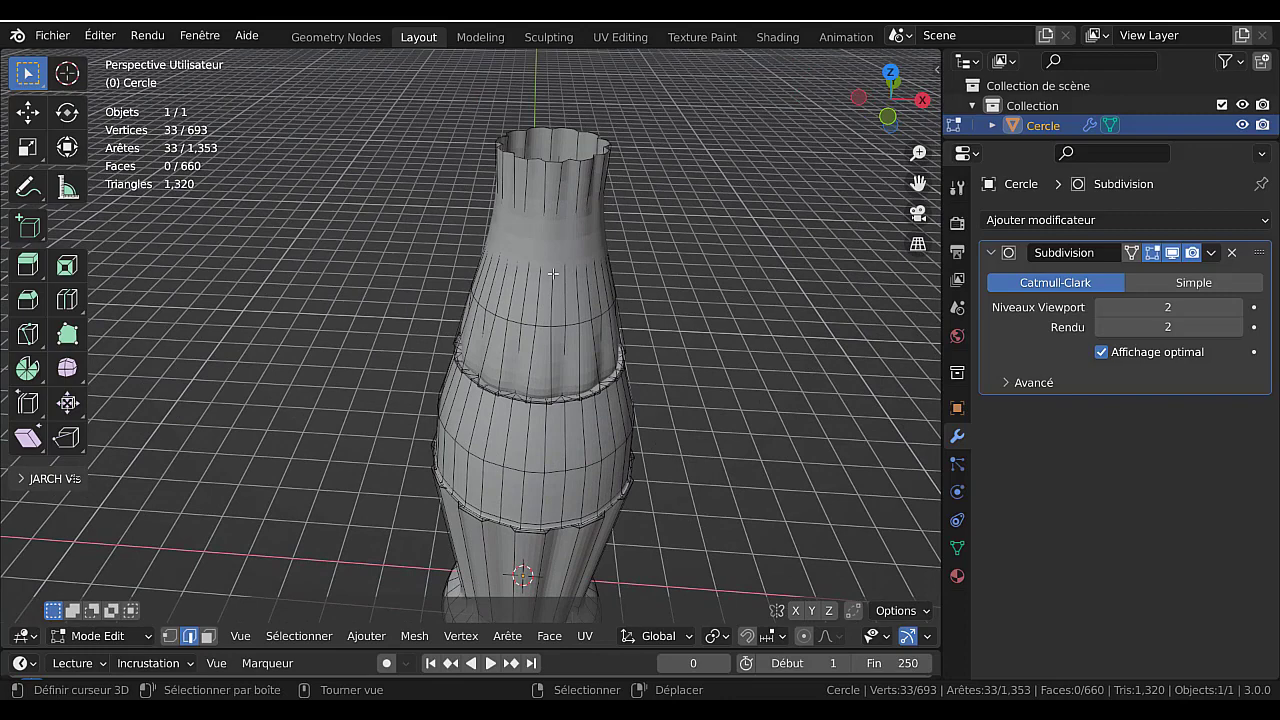
left_click(584, 160, "alt")
key("q")
mouse_move(765, 341)
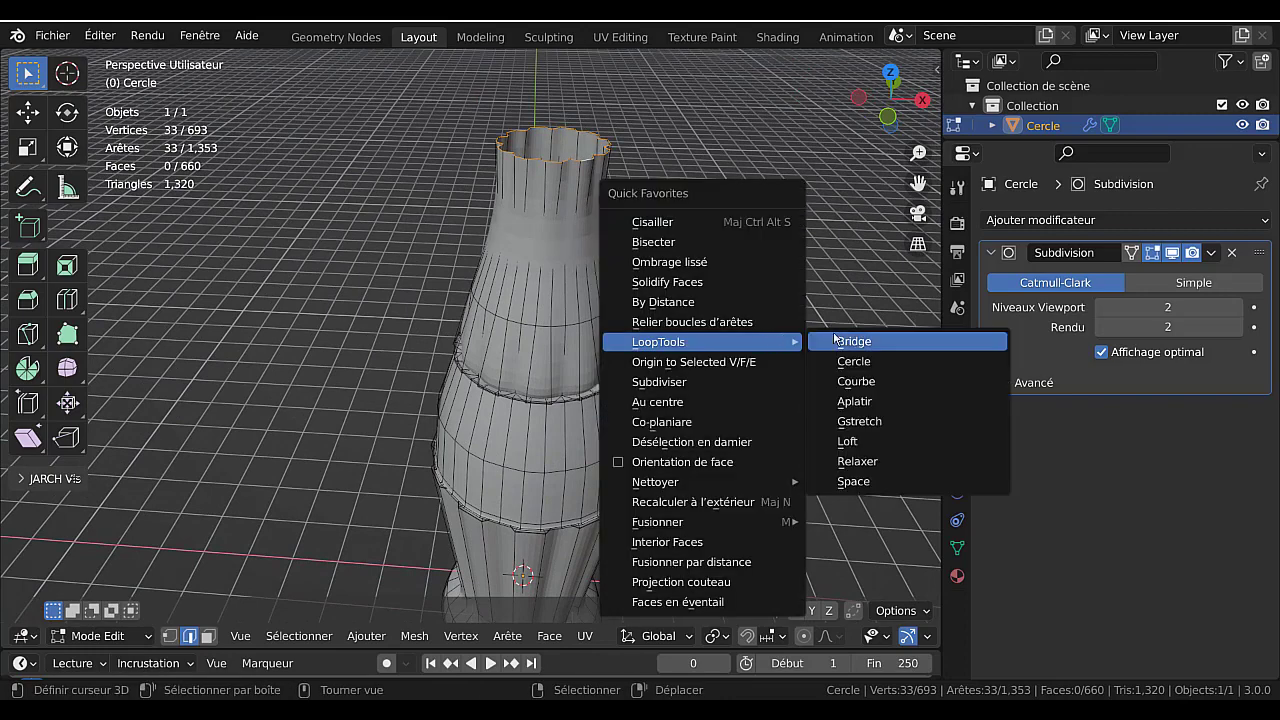
left_click(855, 361)
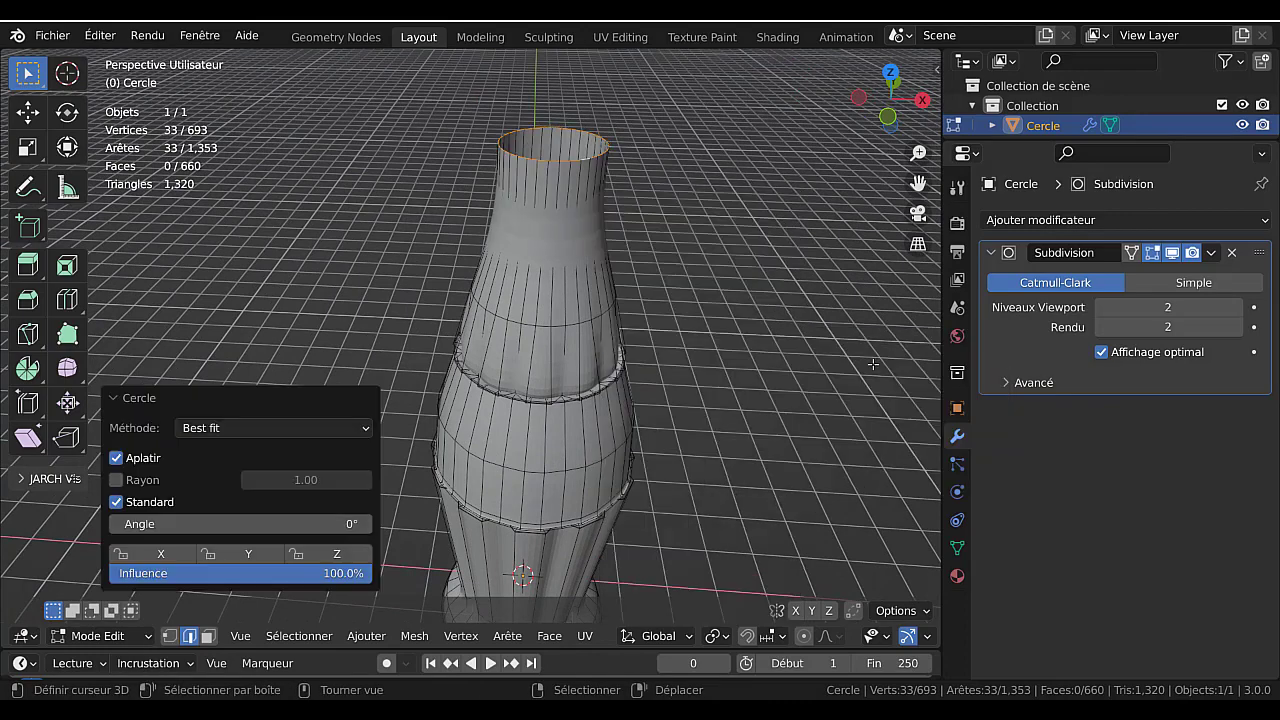
key("Tab")
scroll(712, 397, "down", 2)
middle_click_drag(712, 397, 718, 337)
key("Tab")
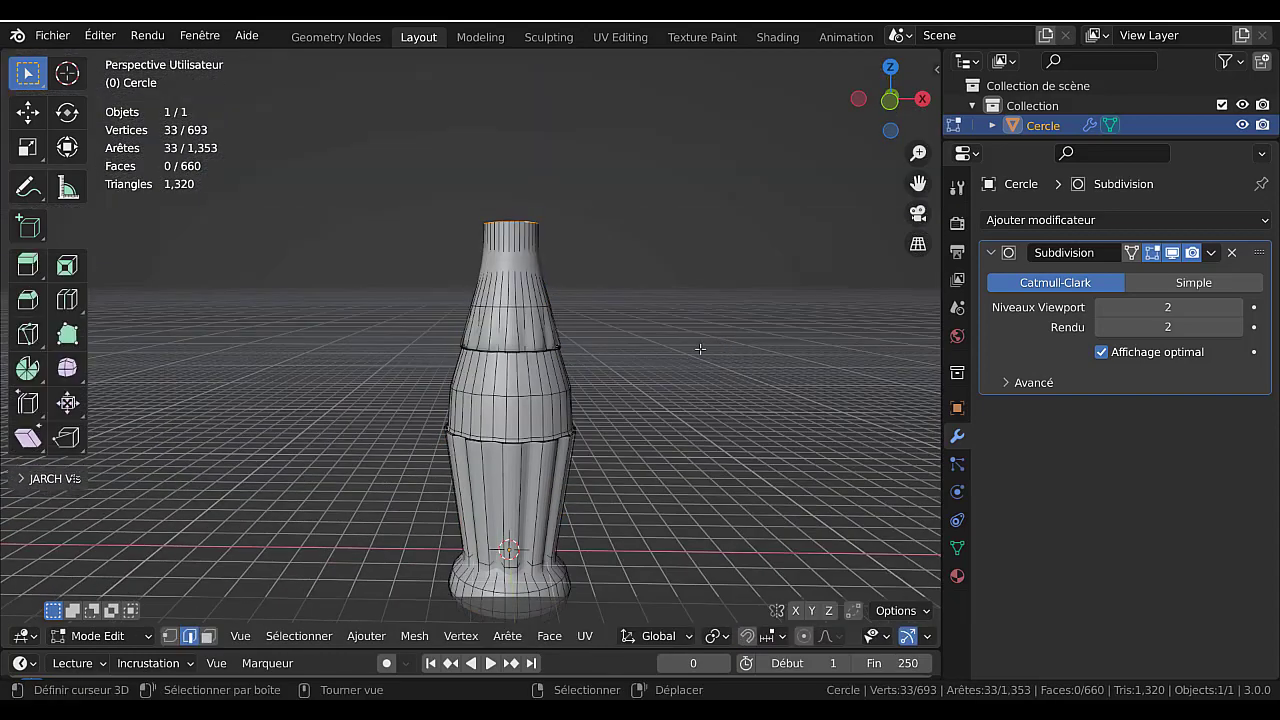
key("KP_1")
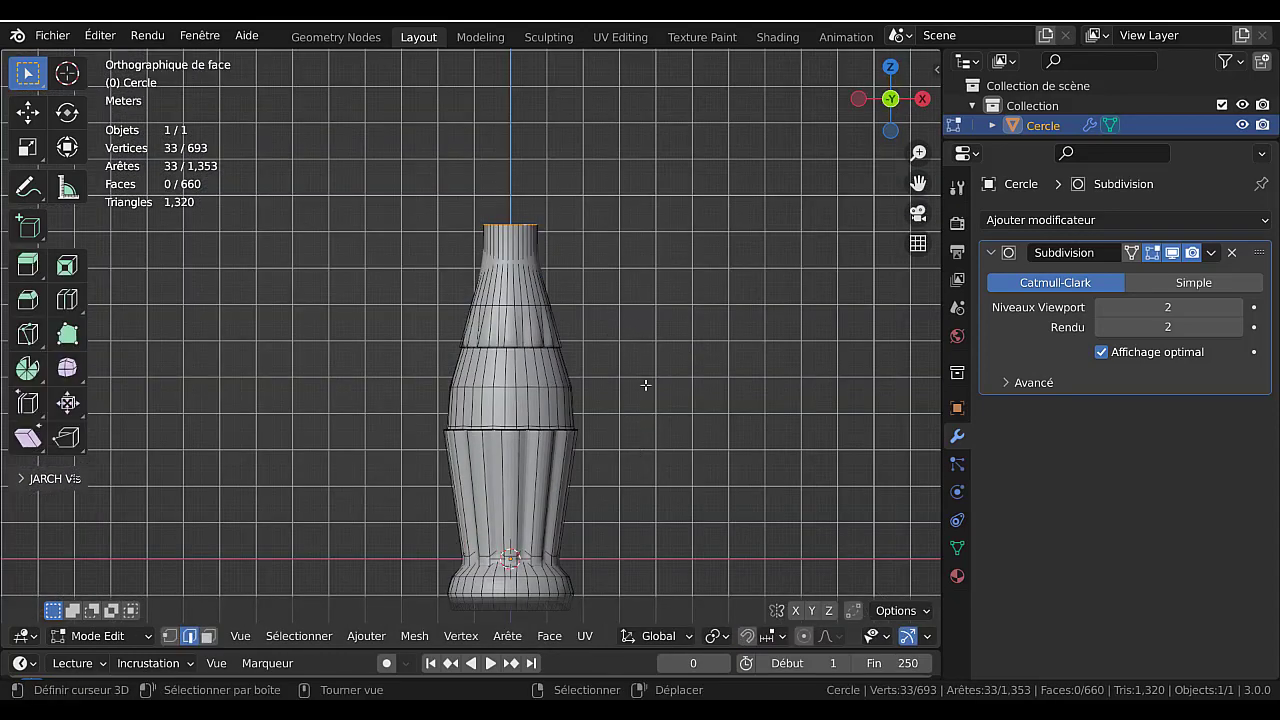
- Scale the bottle's top edge loop to 0.806 and extrude it about 0.367 m upward along Z
key("s")
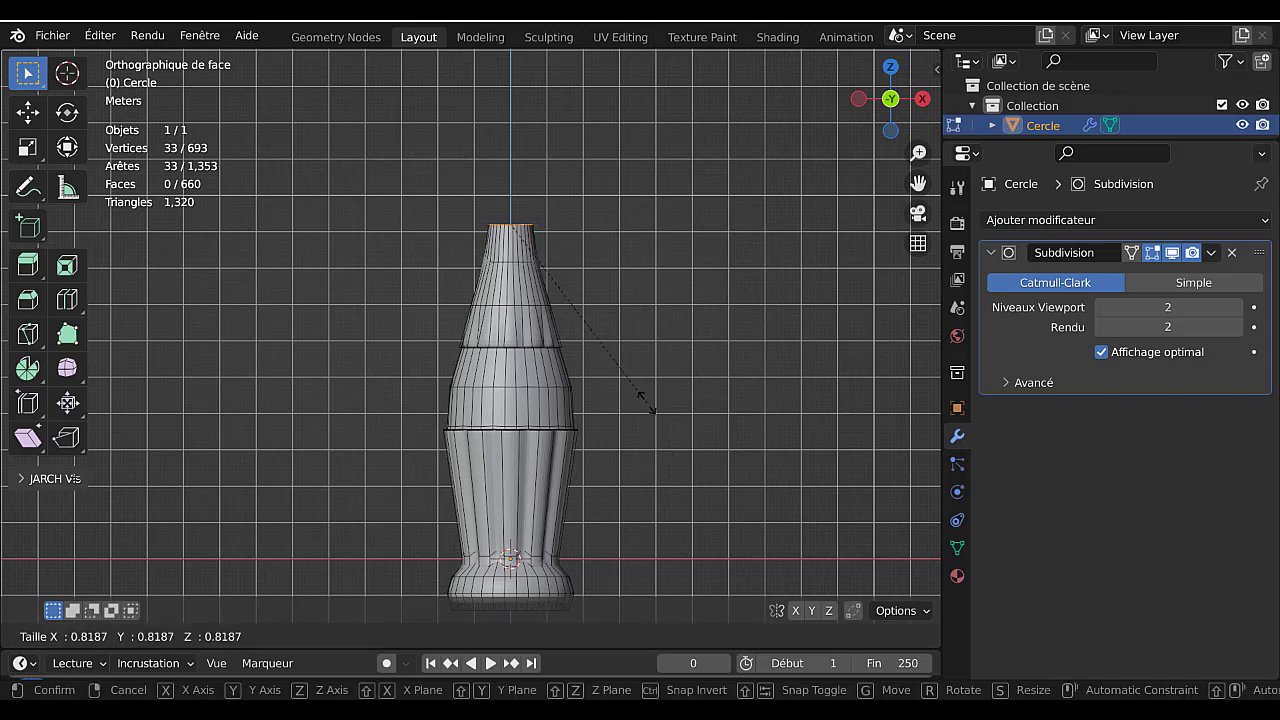
left_click(645, 398)
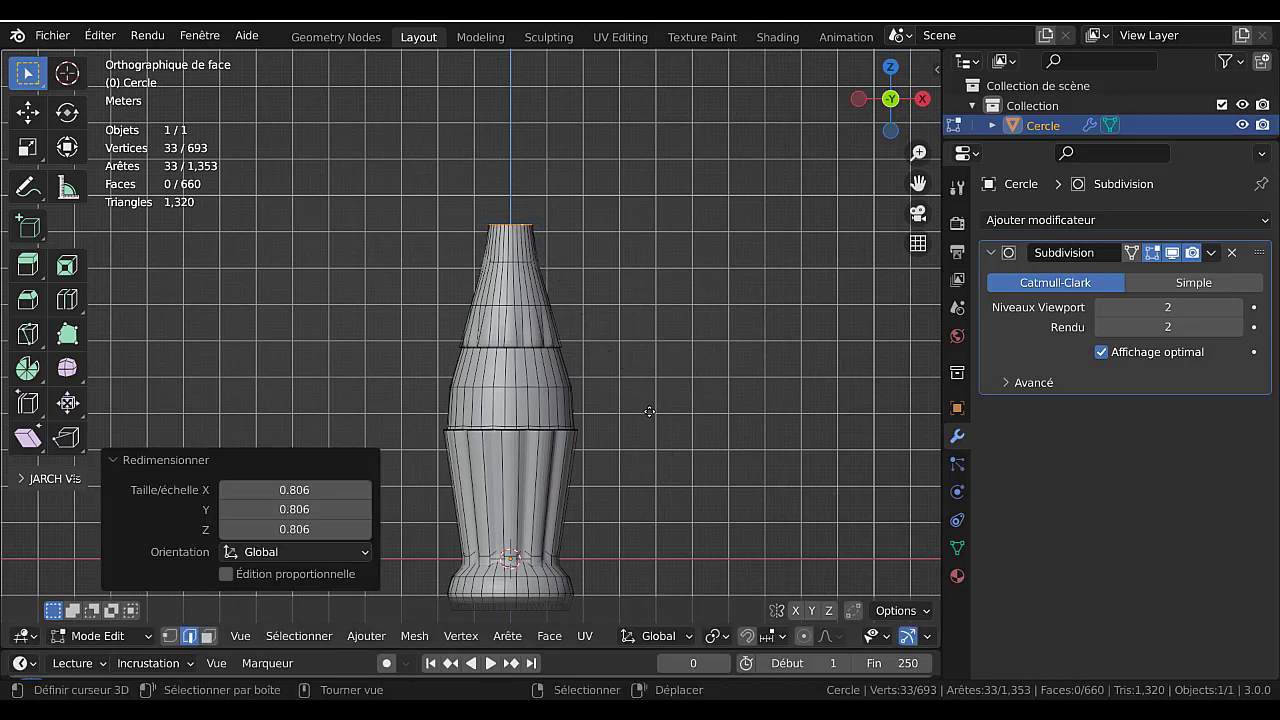
key("e")
key("z")
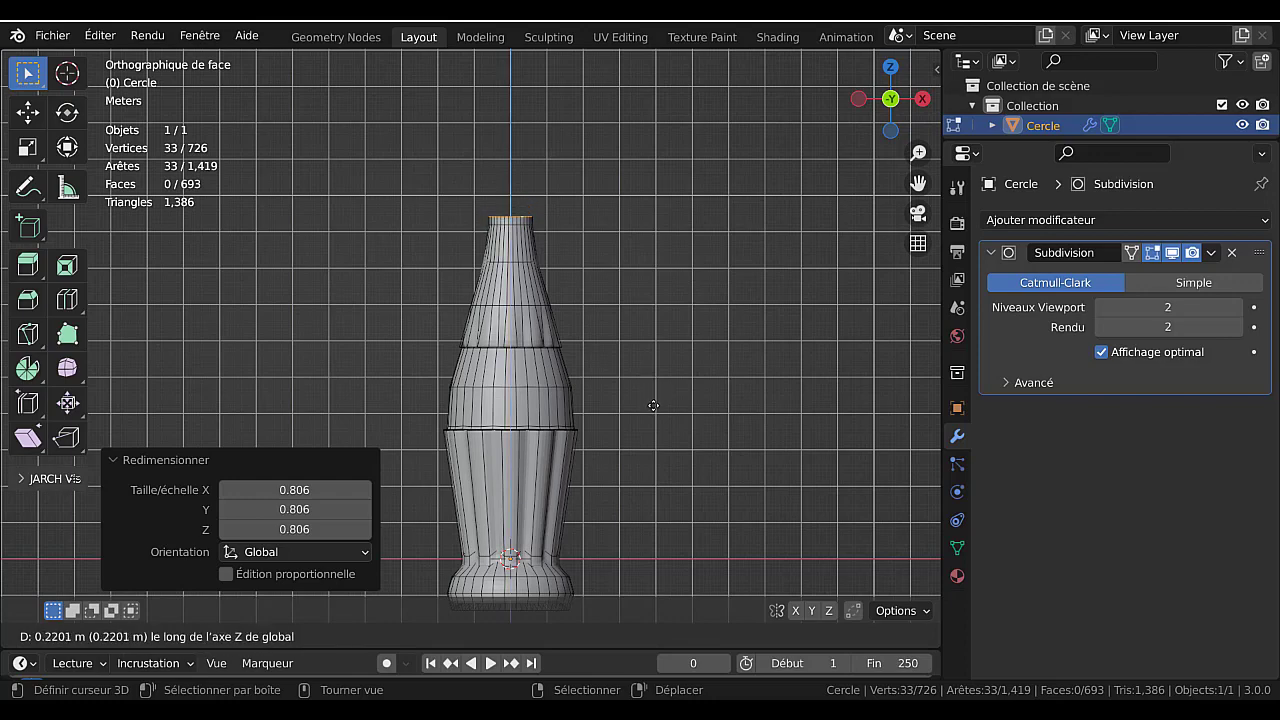
left_click(654, 401)
scroll(654, 375, "up", 3)
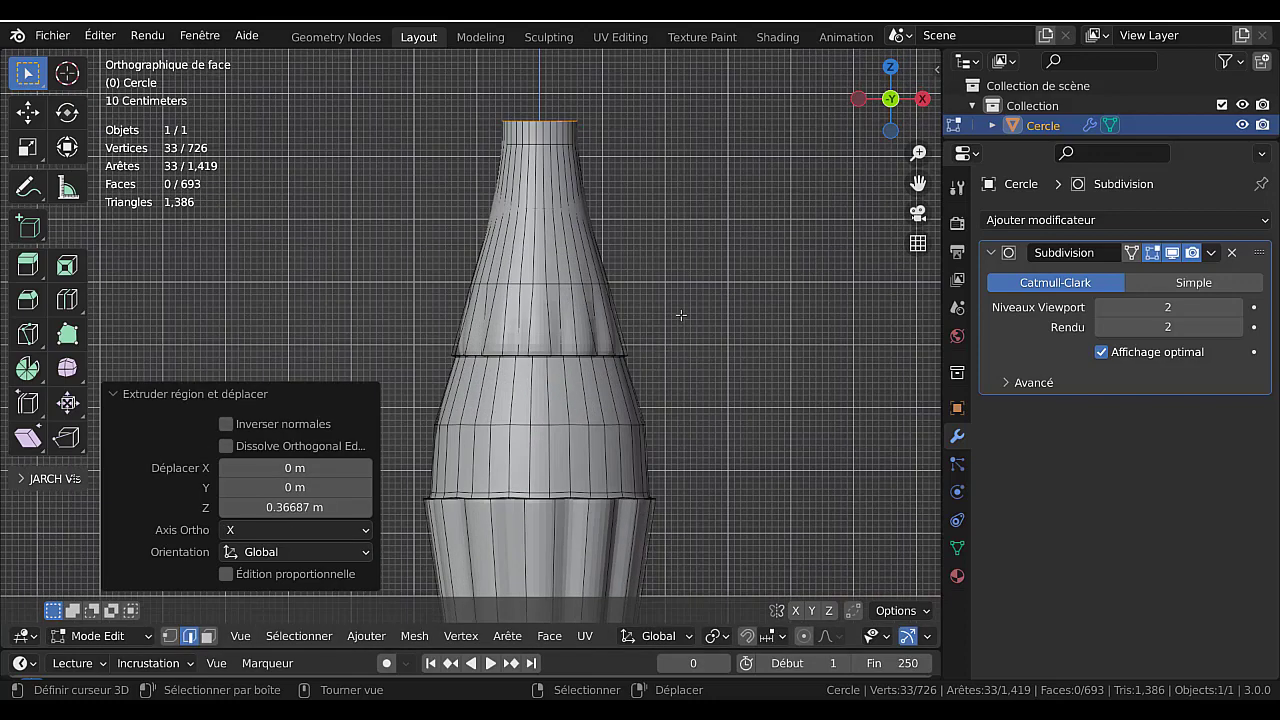
- Extrude the top loop outward at scale 1.199 and raise it about 0.096 m along Z to start the lip
scroll(682, 315, "down", 1)
key("s")
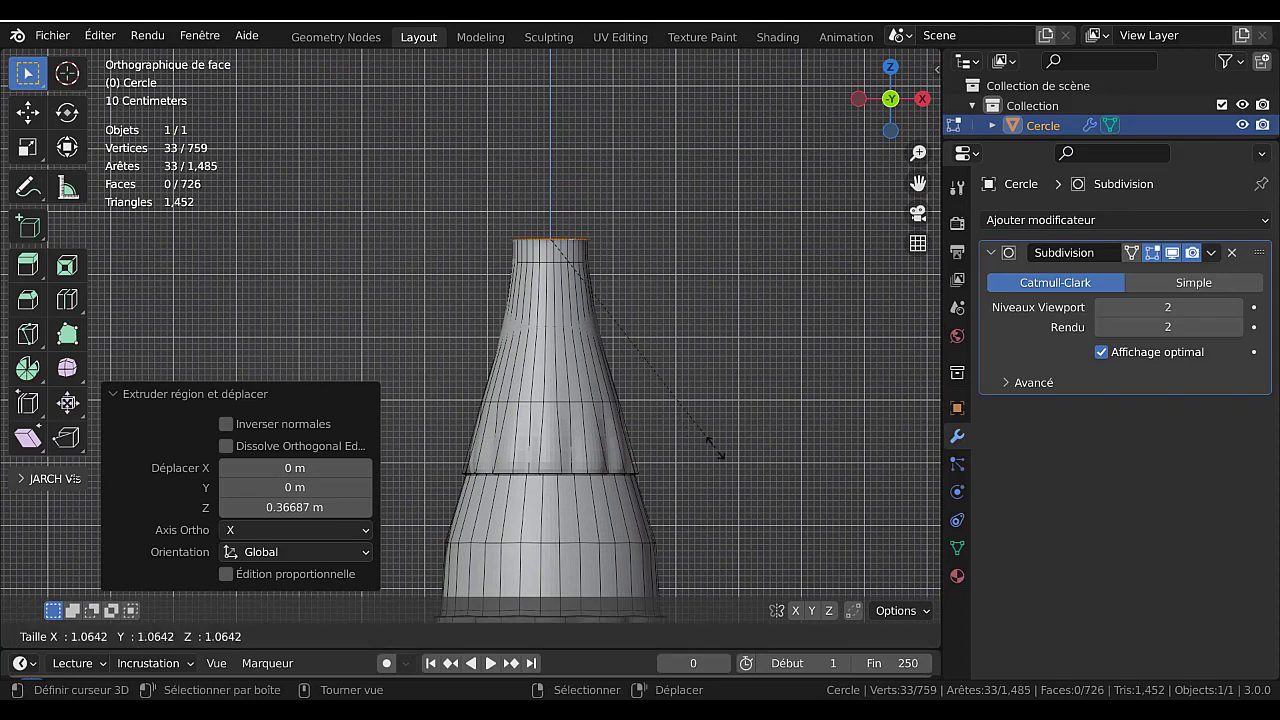
left_click(756, 455)
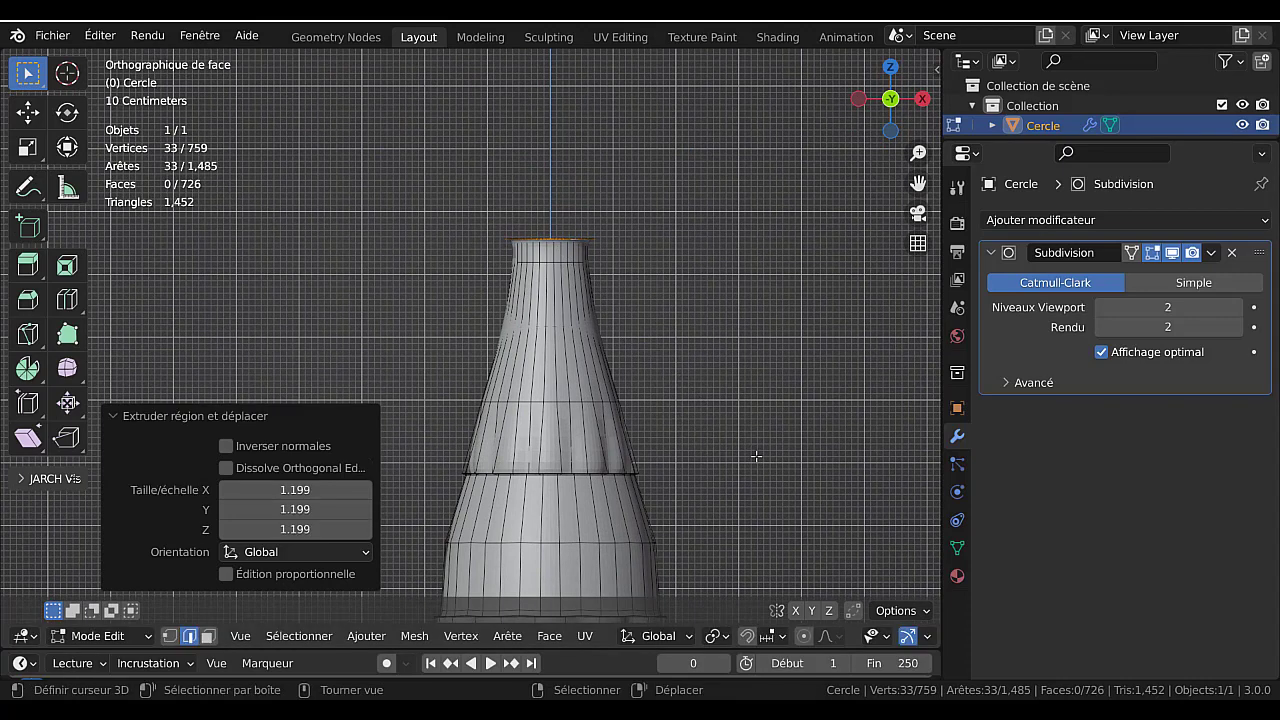
key("g")
key("z")
left_click(756, 450)
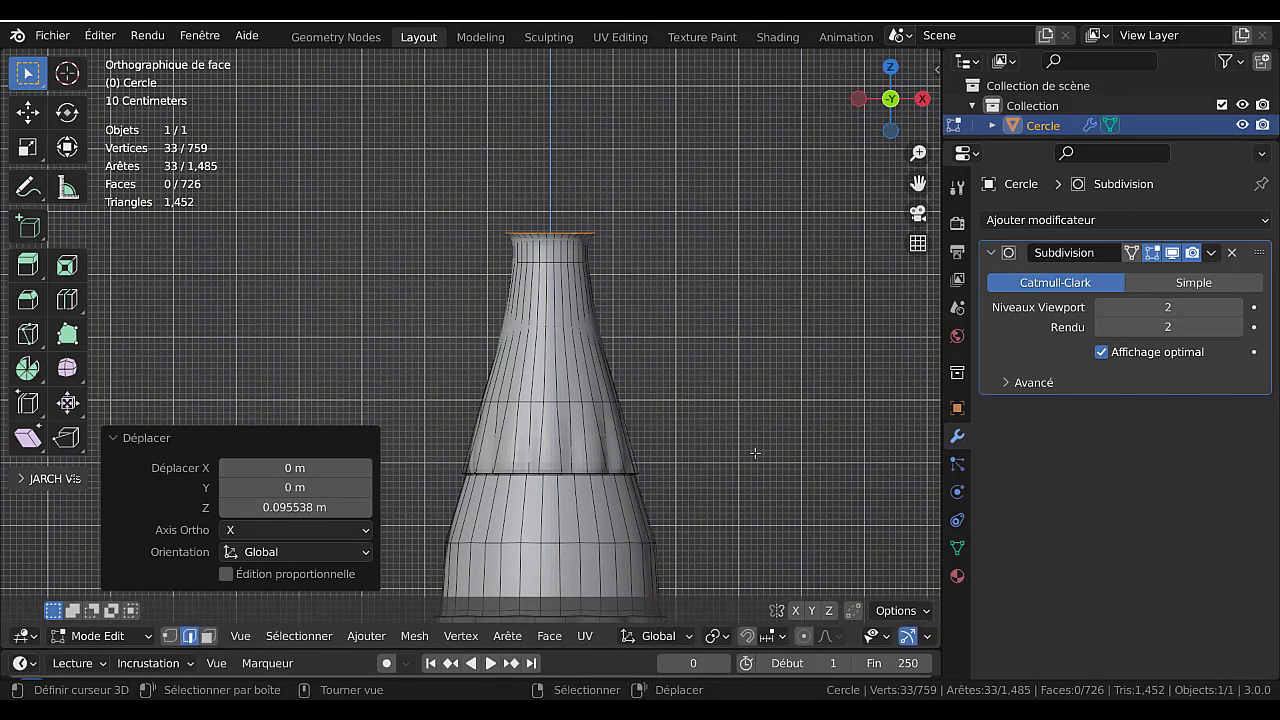
- Extrude the lip loop about 0.202 m upward along Z and scale its top edge to 0.809
key("e")
key("z")
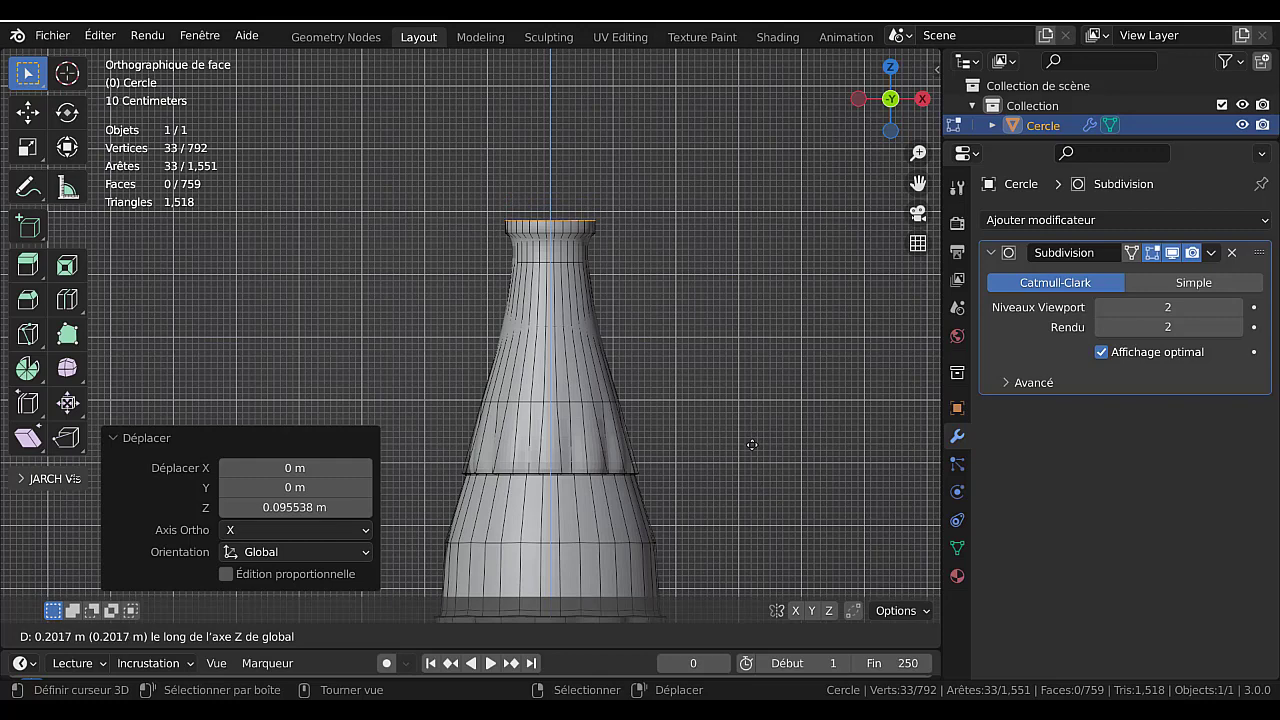
left_click(752, 444)
key("s")
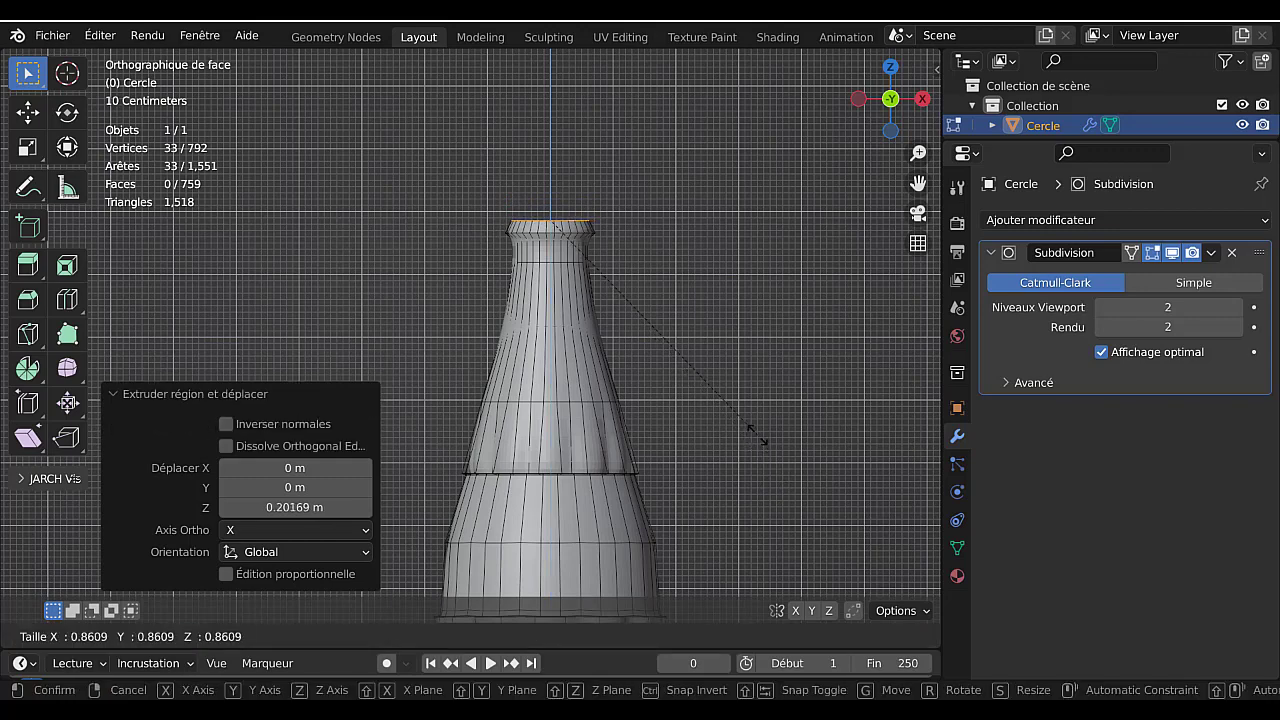
left_click(745, 418)
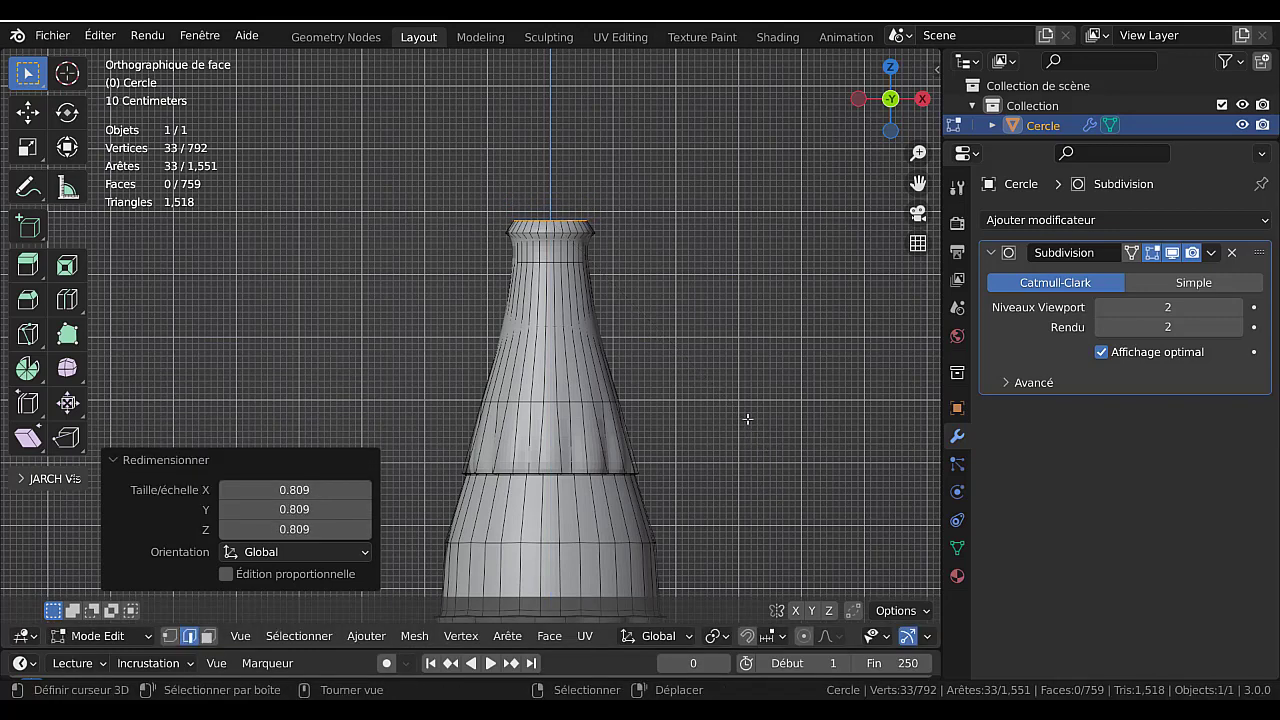
- Extrude the top loop about 0.234 m upward along Z to form the bottle's mouth
key("e")
key("z")
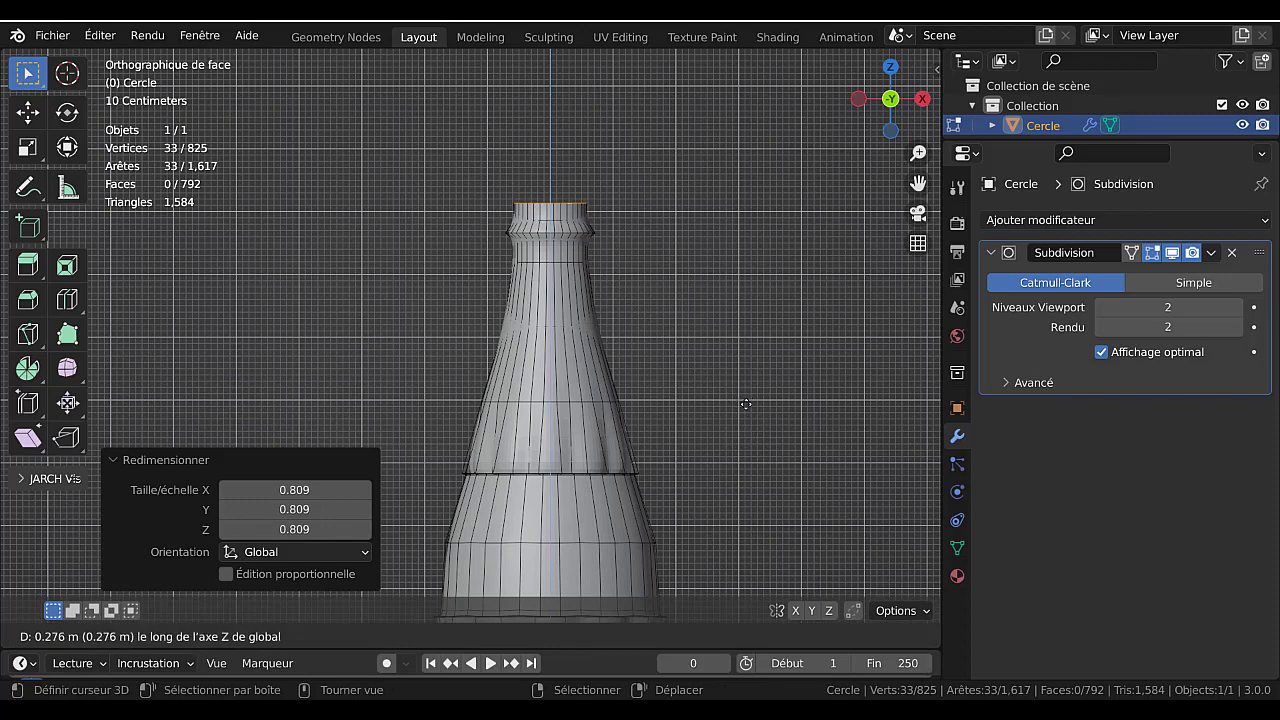
left_click(748, 430)
middle_click_drag(751, 337, 750, 396)
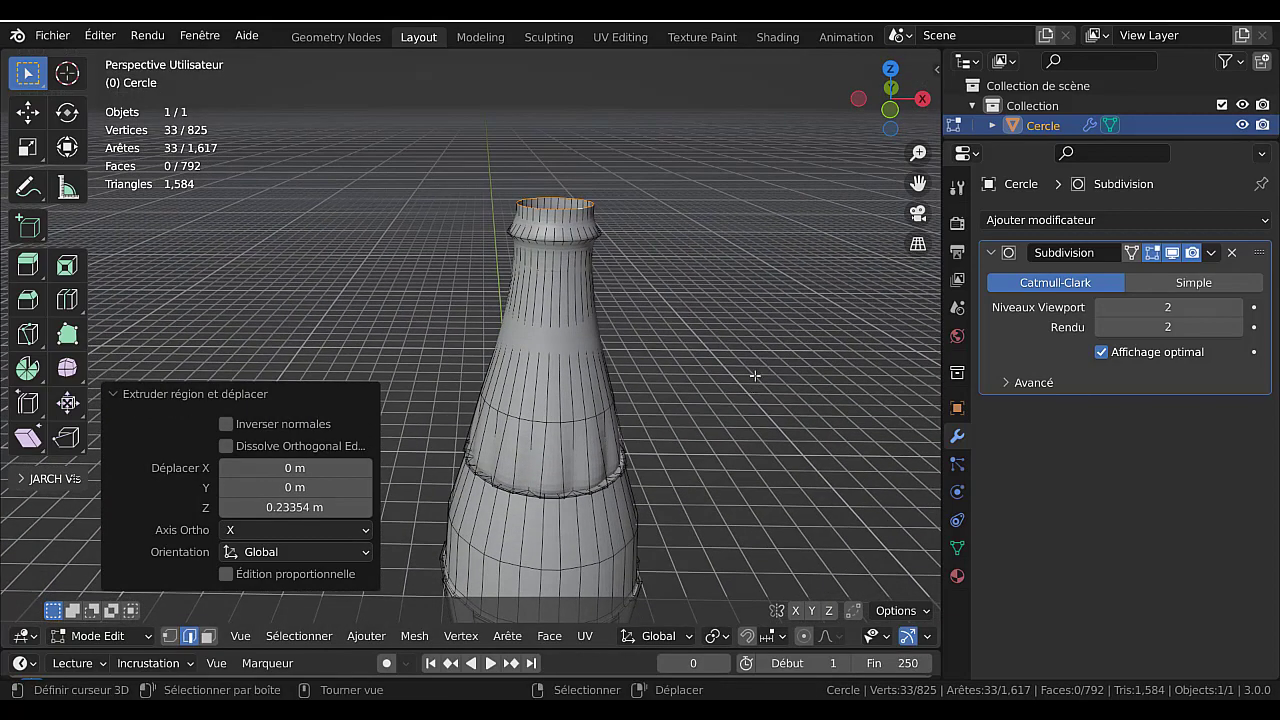
- Extrude the mouth rim inward at scale 0.751, and extrude the inner loop down along Z into the neck
scroll(755, 400, "up", 3)
key("e")
key("s")
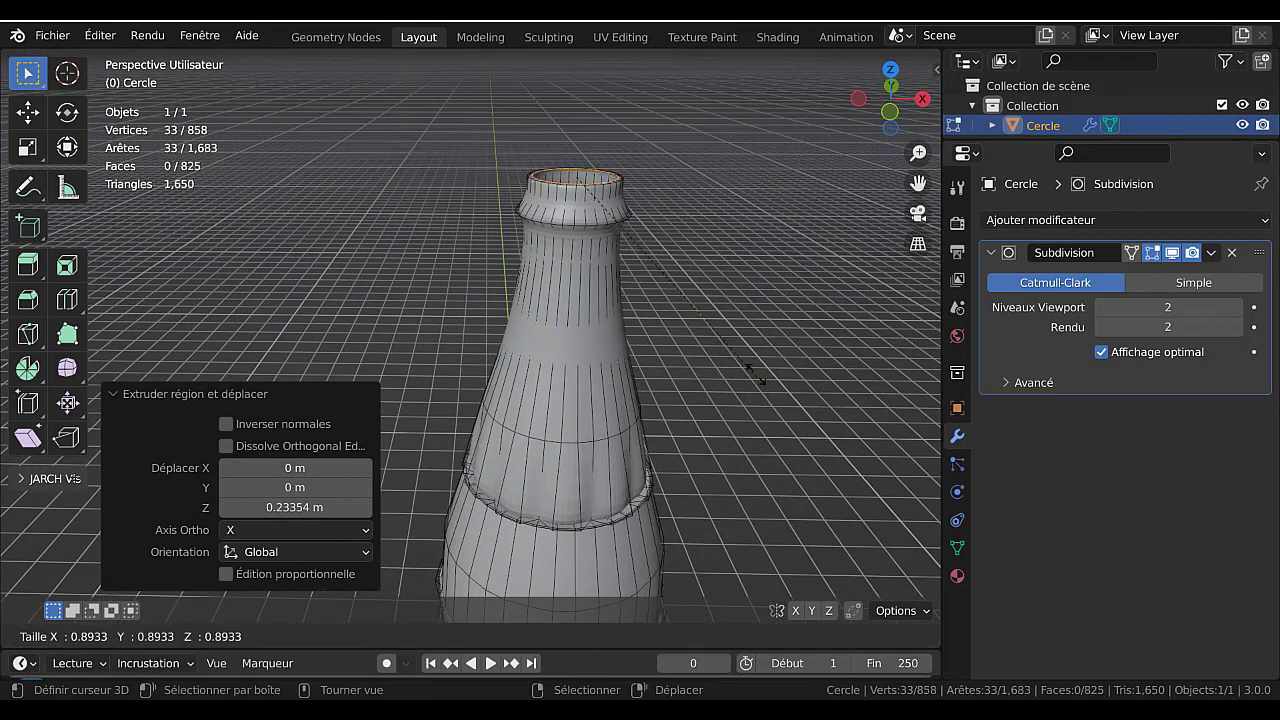
left_click(742, 333)
middle_click_drag(742, 333, 749, 356)
key("e")
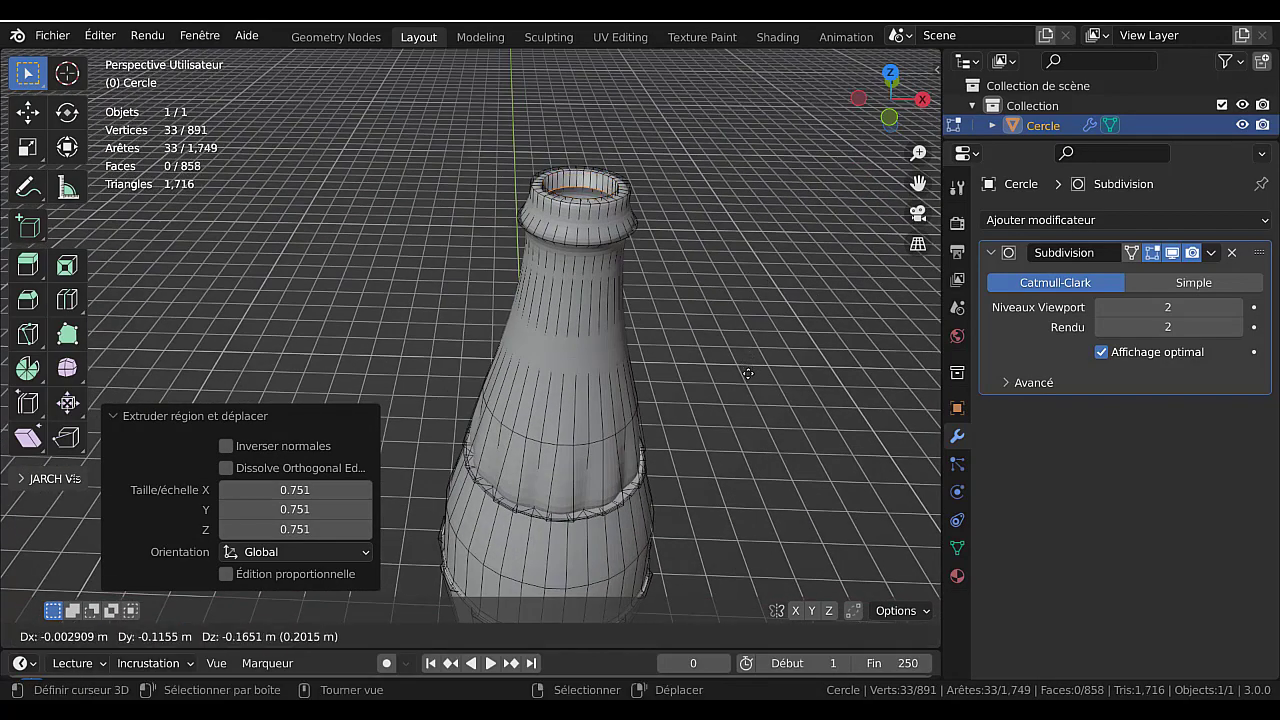
key("z")
left_click(746, 378)
- Examine the smoothed bottle in Object Mode from above and from the side
key("Tab")
scroll(746, 378, "down", 3)
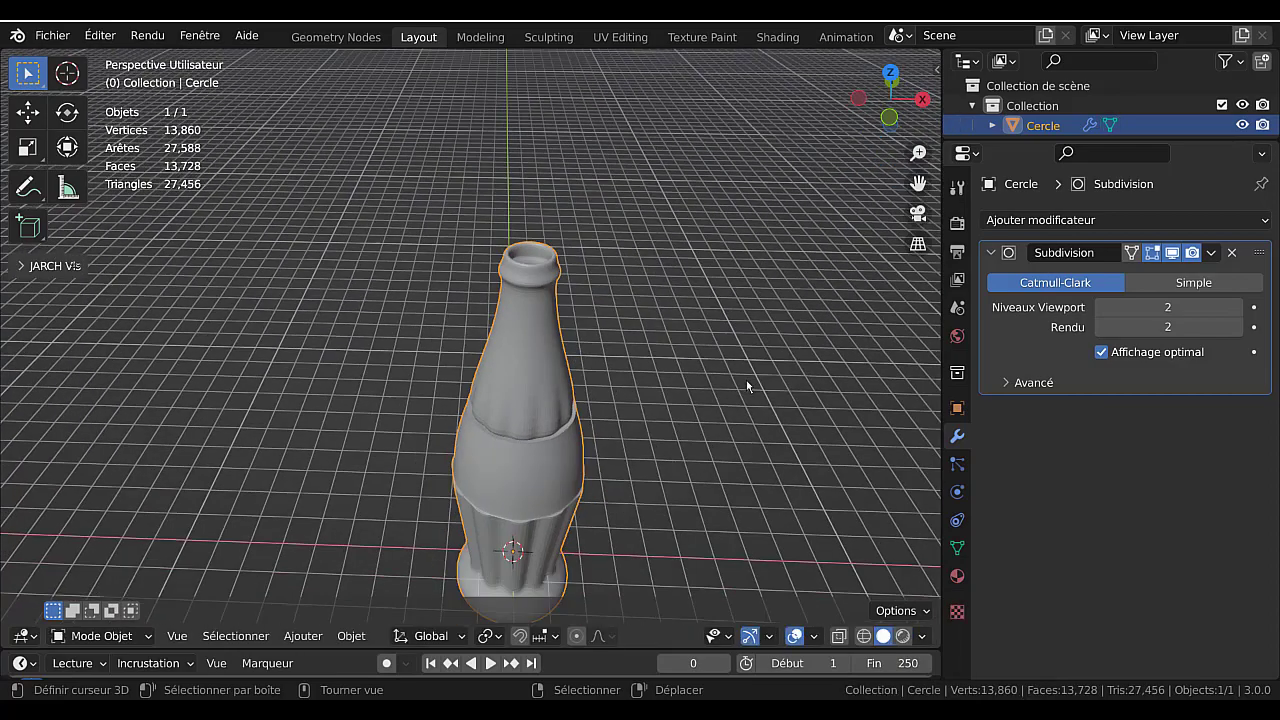
middle_click_drag(631, 384, 596, 334)
key("Tab")
scroll(572, 450, "up", 2)
key("Tab")
middle_click_drag(589, 459, 588, 403)
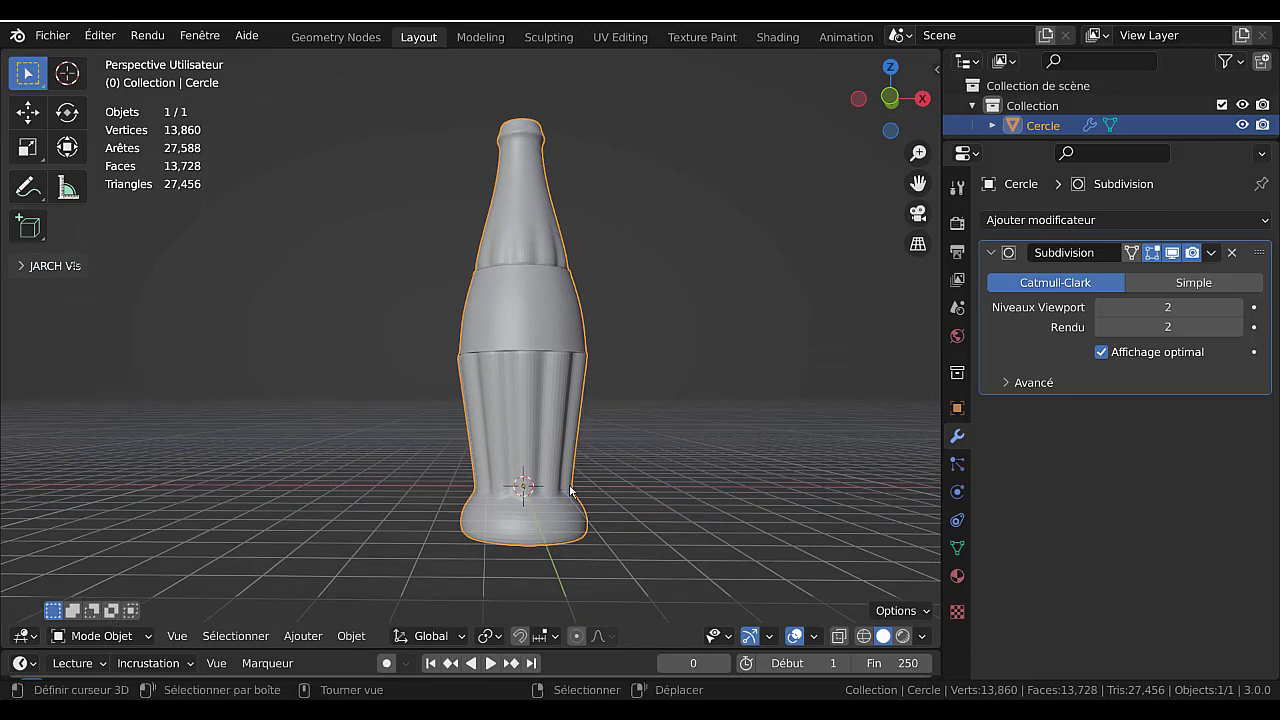
- In front view, add one loop cut across the lower fluted section and scale it to 0.958
key("KP_1")
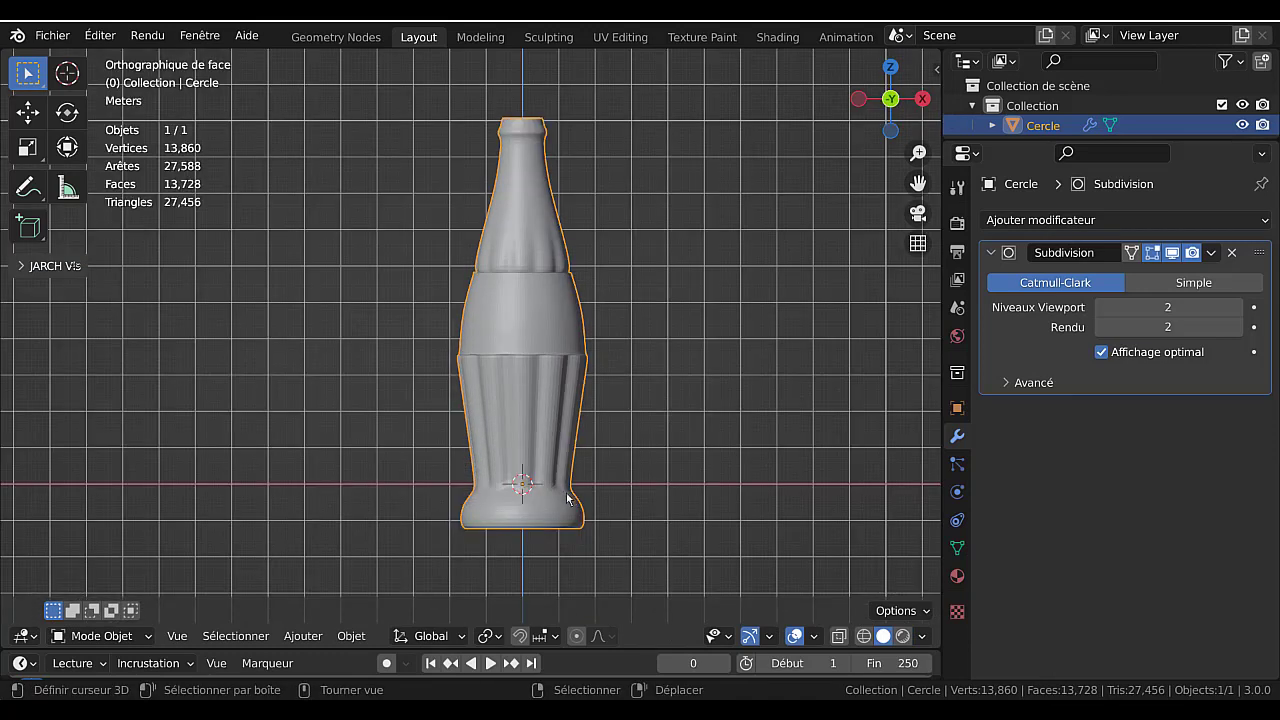
key("Tab")
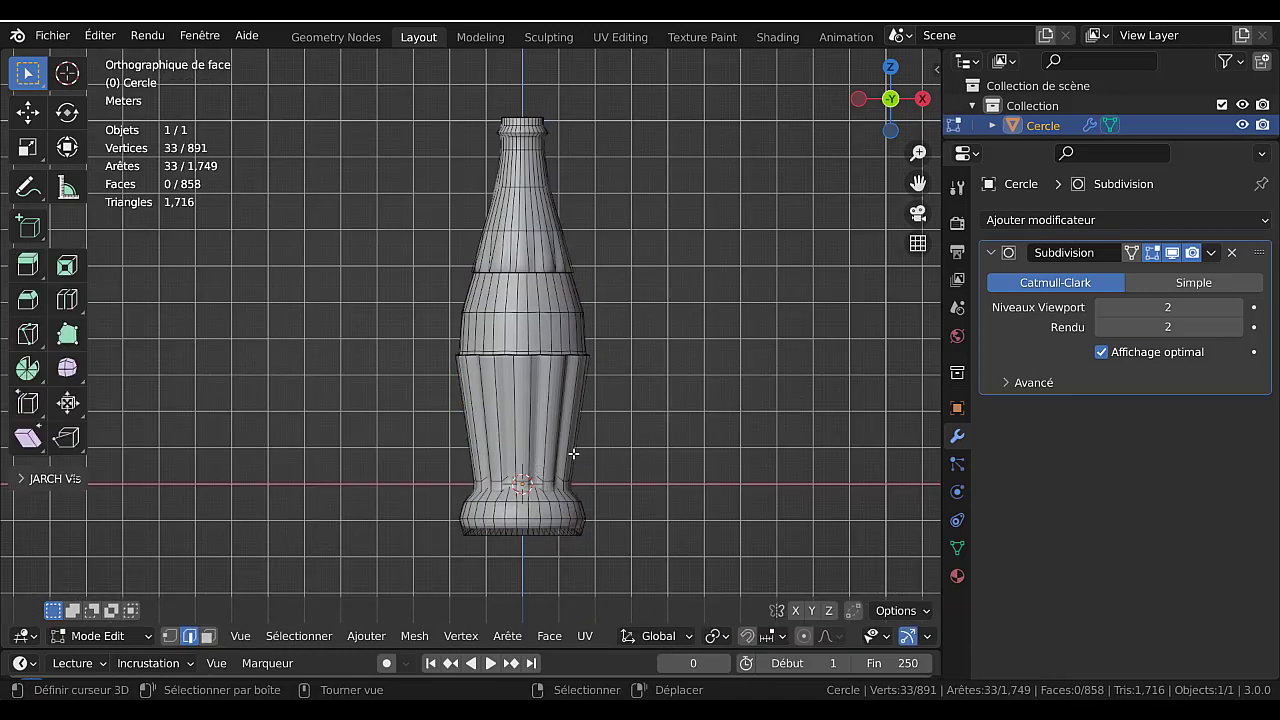
key("ctrl+r")
left_click(575, 445)
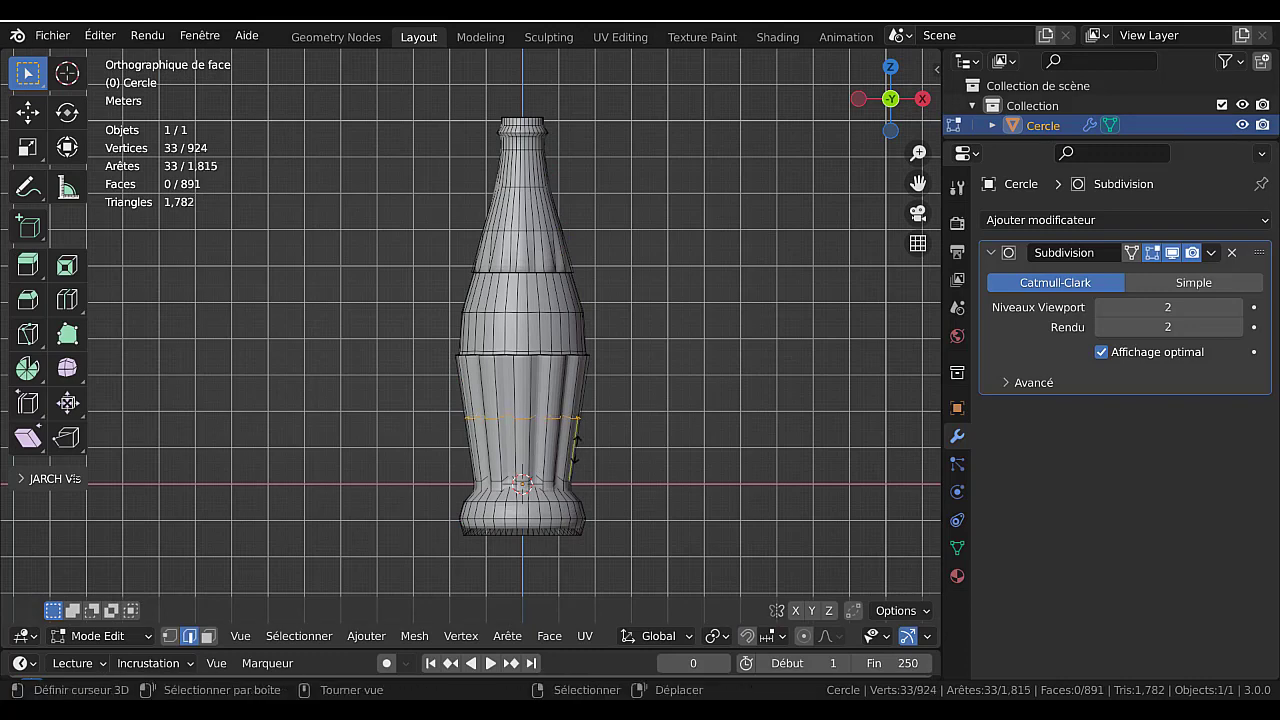
left_click(600, 460)
key("s")
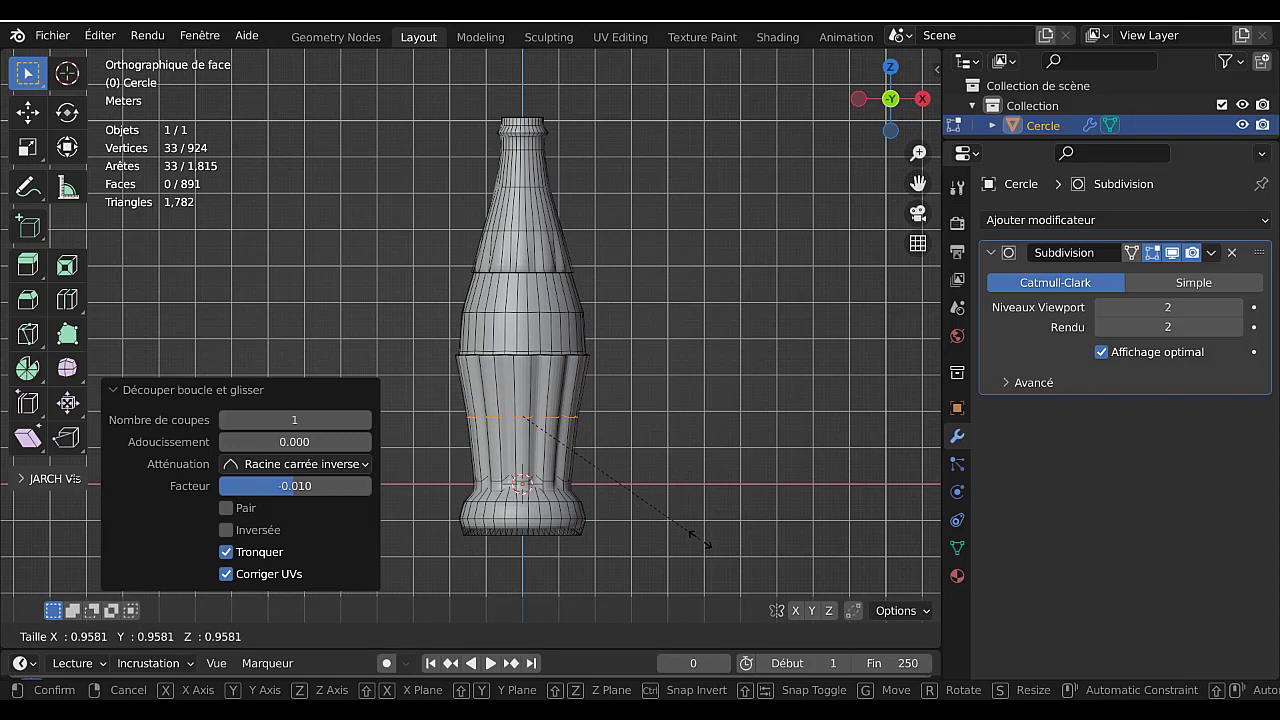
left_click(700, 541)
key("g")
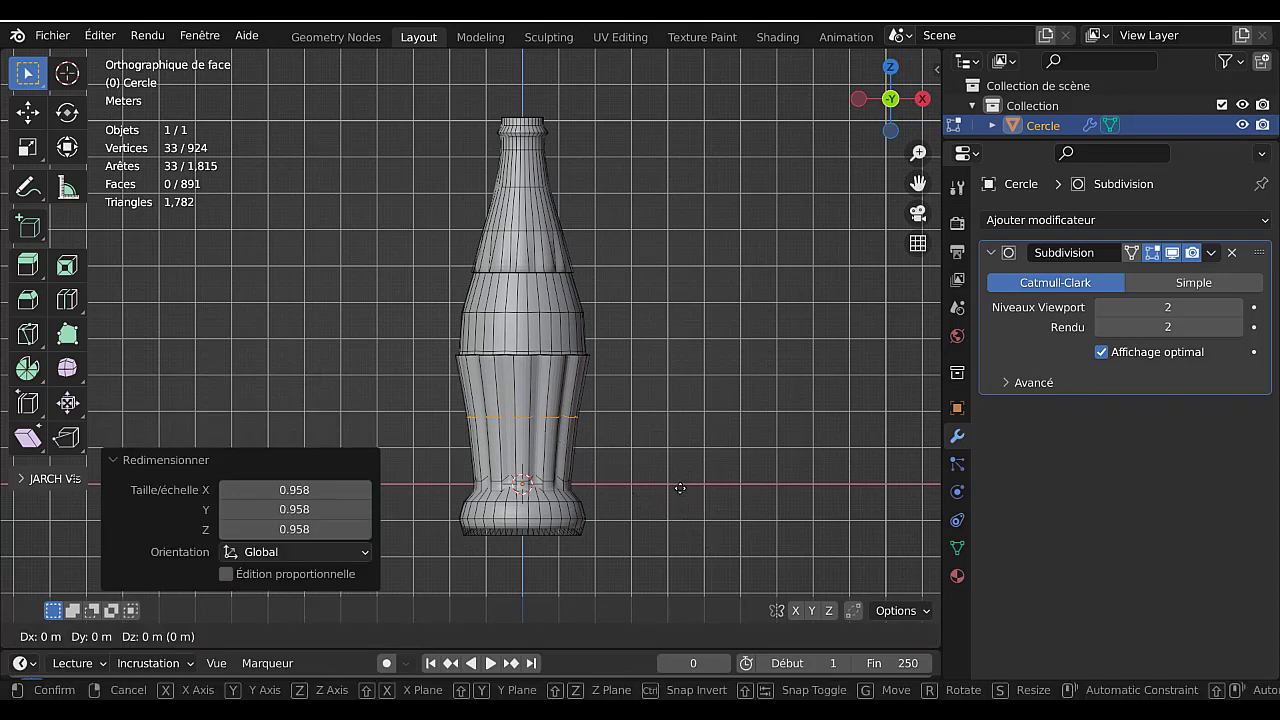
right_click(672, 524)
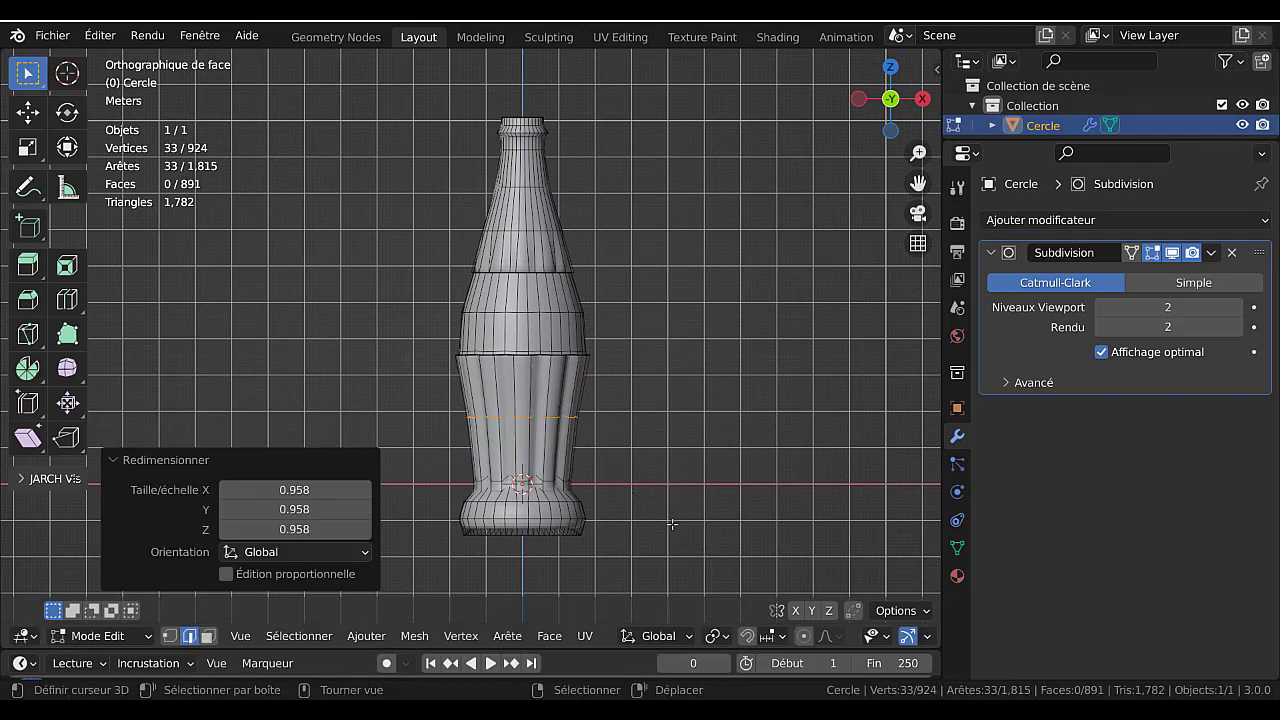
- Slide the new loop down toward the base by a factor of 0.614 and scale it to about 0.91
key("g")
key("g")
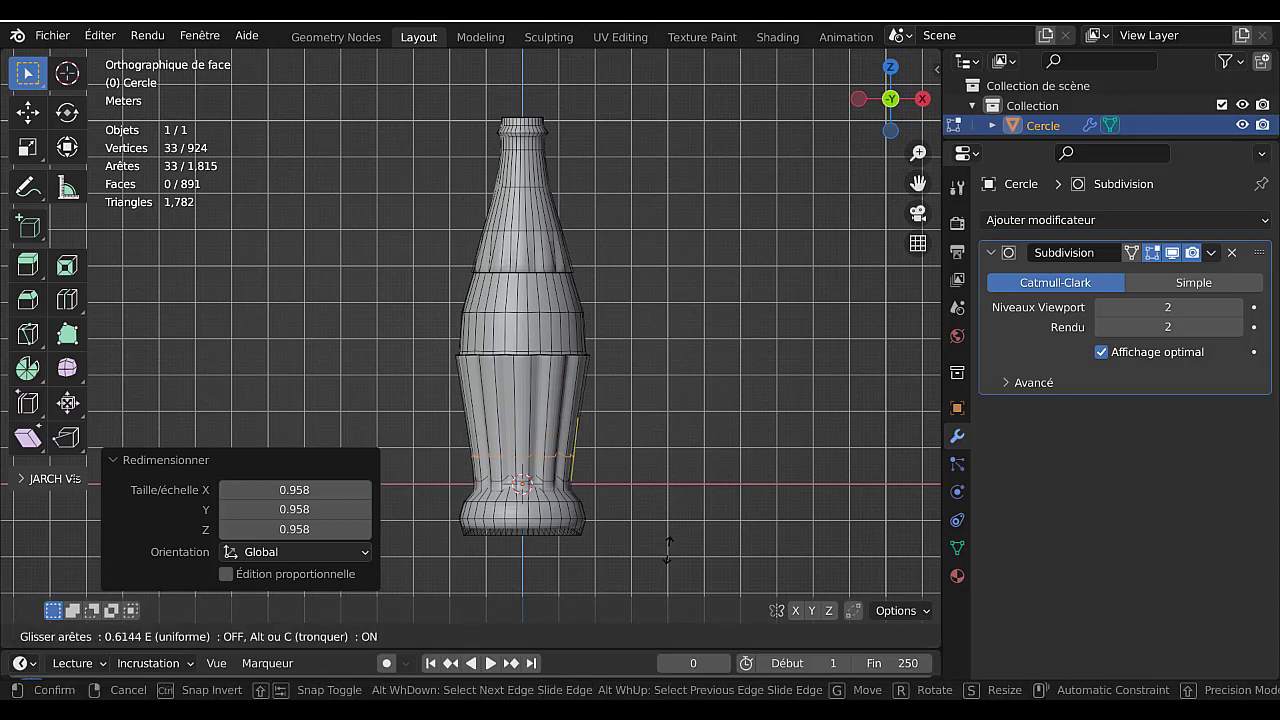
left_click(672, 540)
key("s")
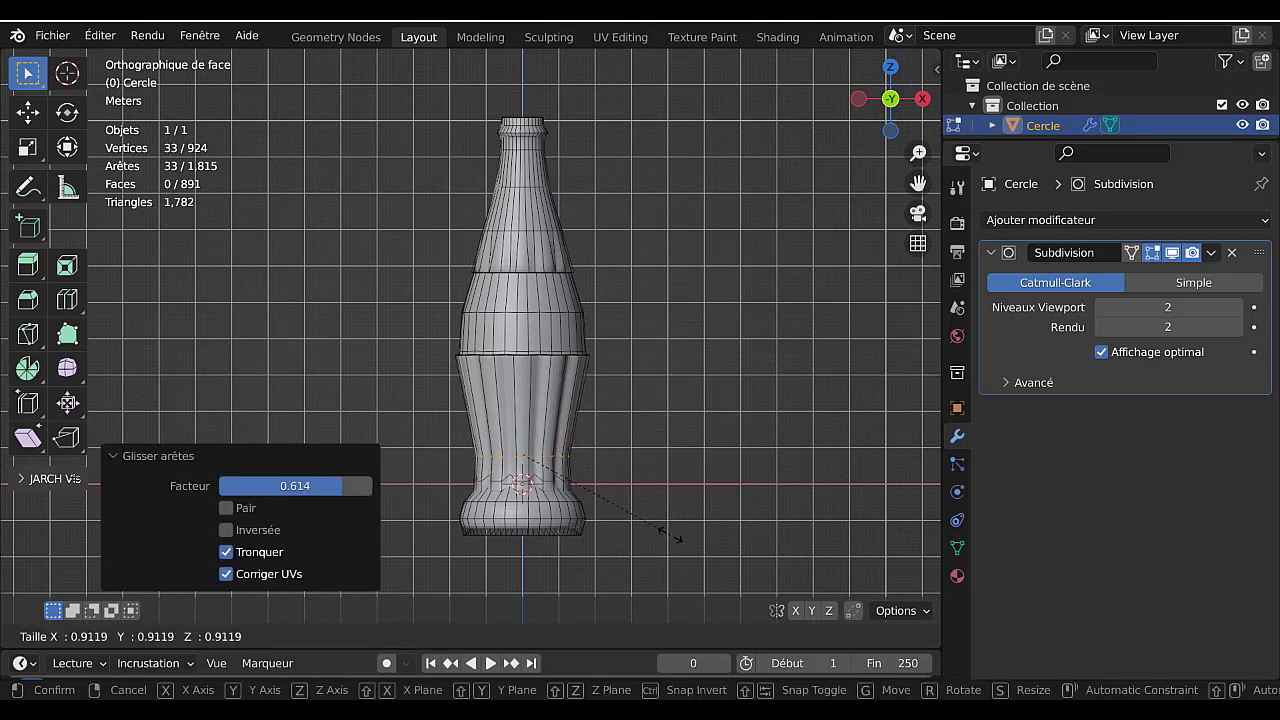
left_click(670, 535)
left_click(659, 375)
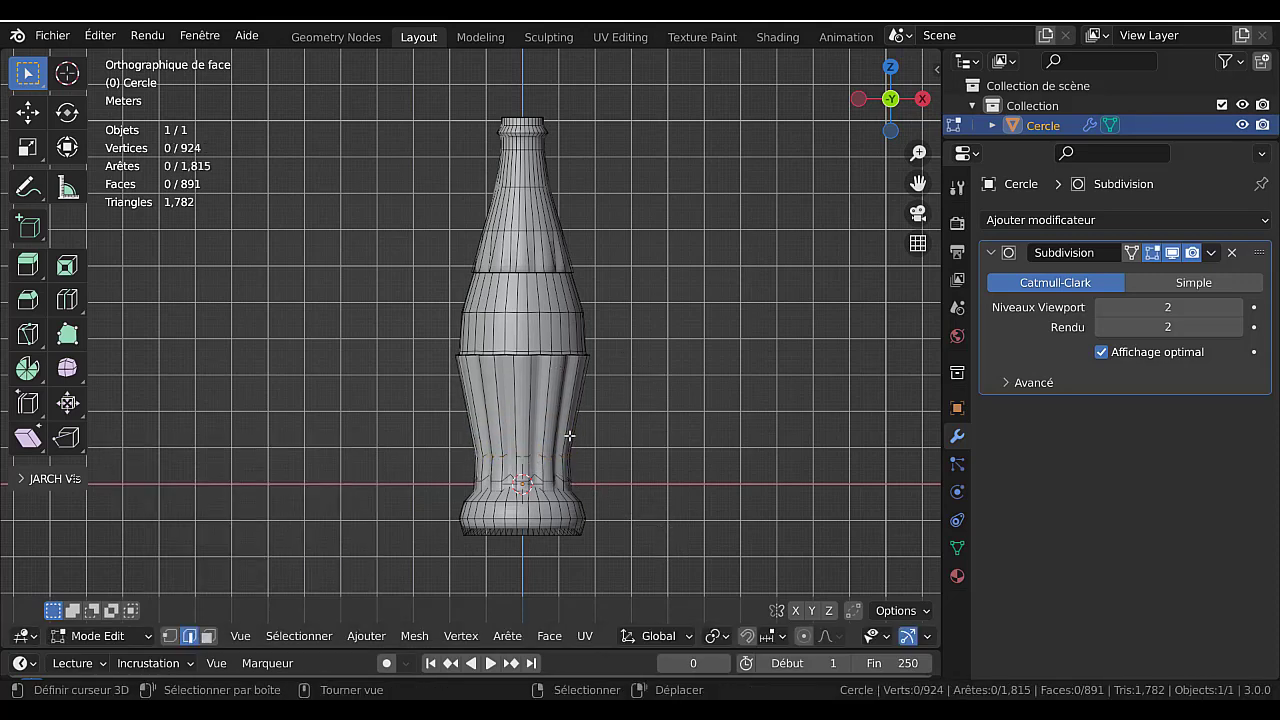
key("Tab")
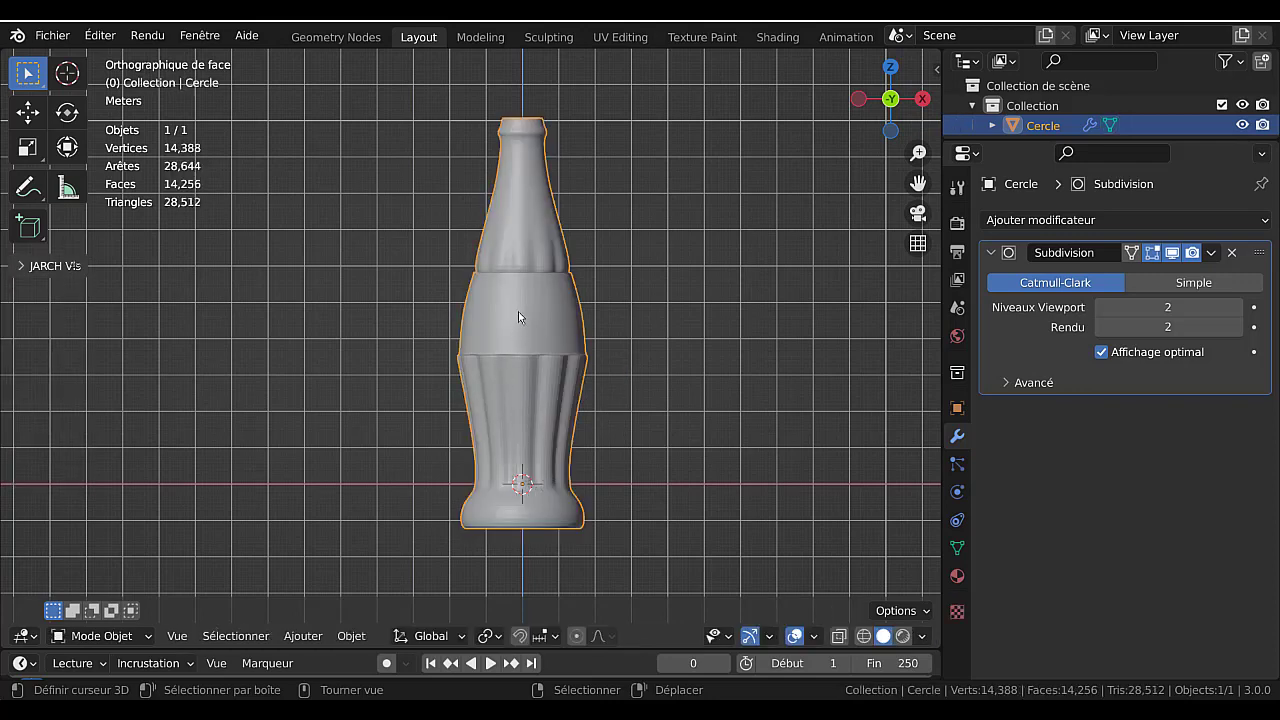
- With X-ray on, select the middle band's vertices, scale them to 0.910 and stretch them to about 1.2 along Z
key("Tab")
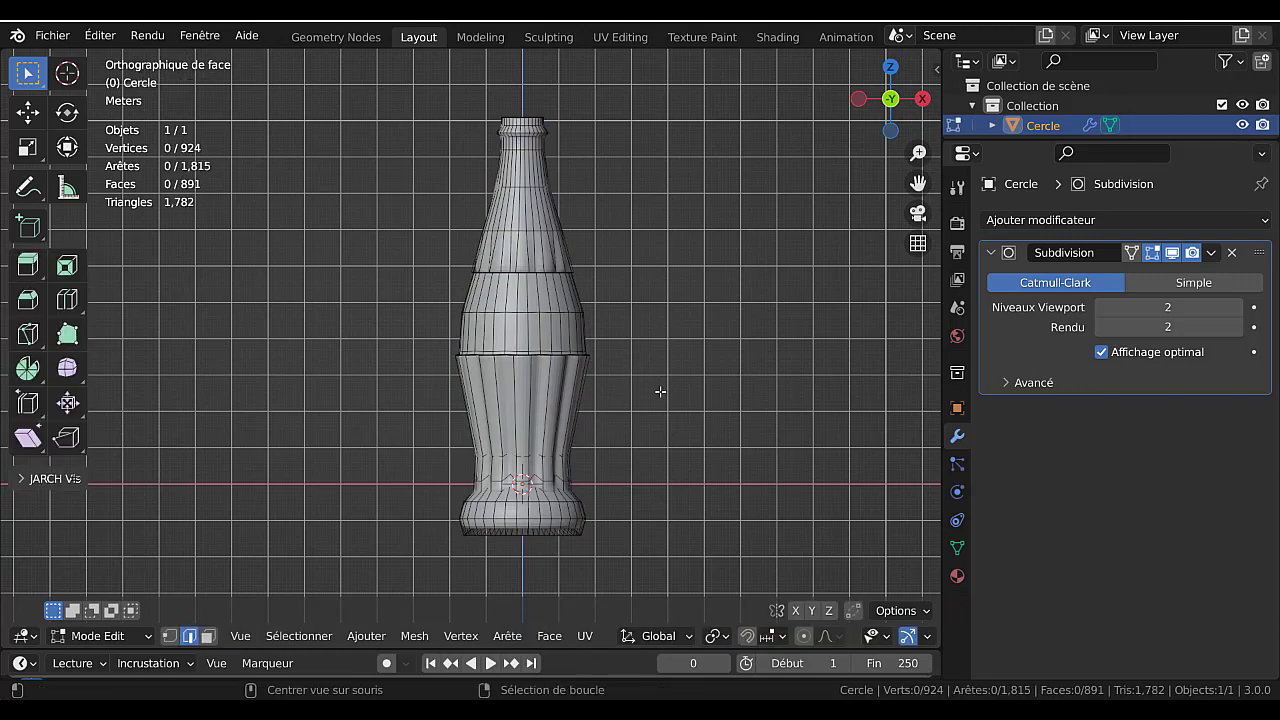
key("alt+z")
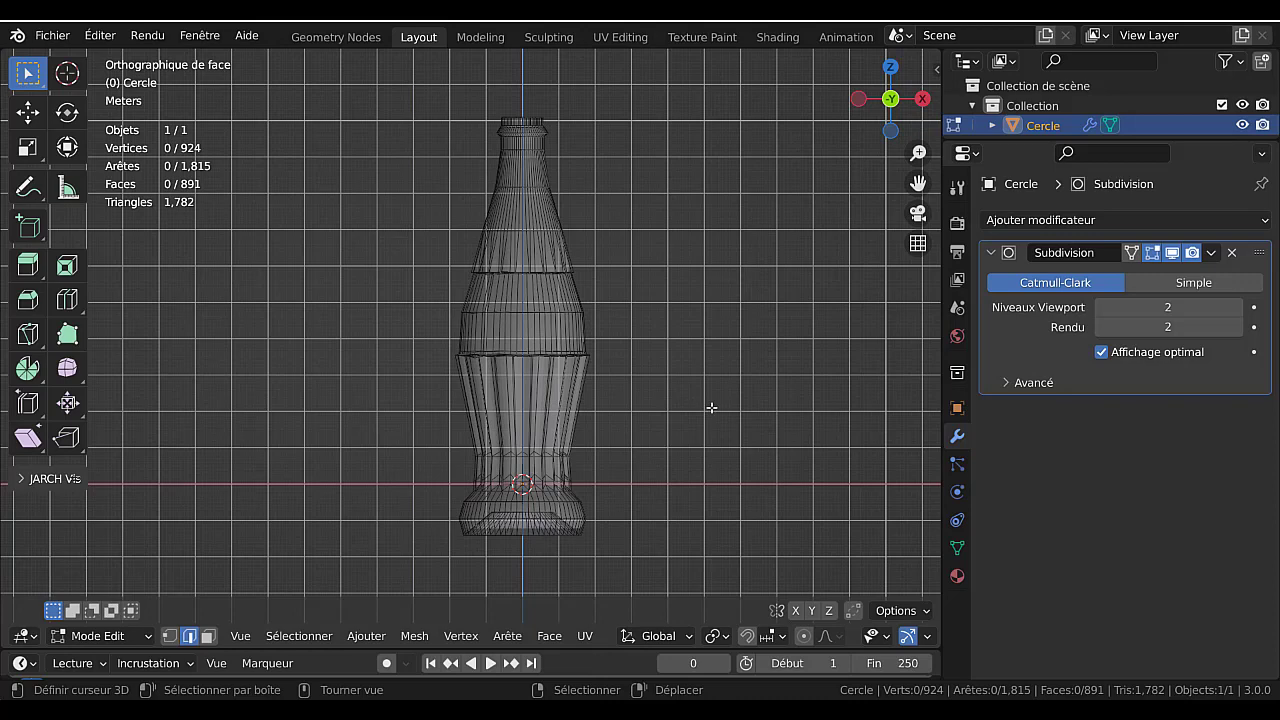
key("1")
key("c")
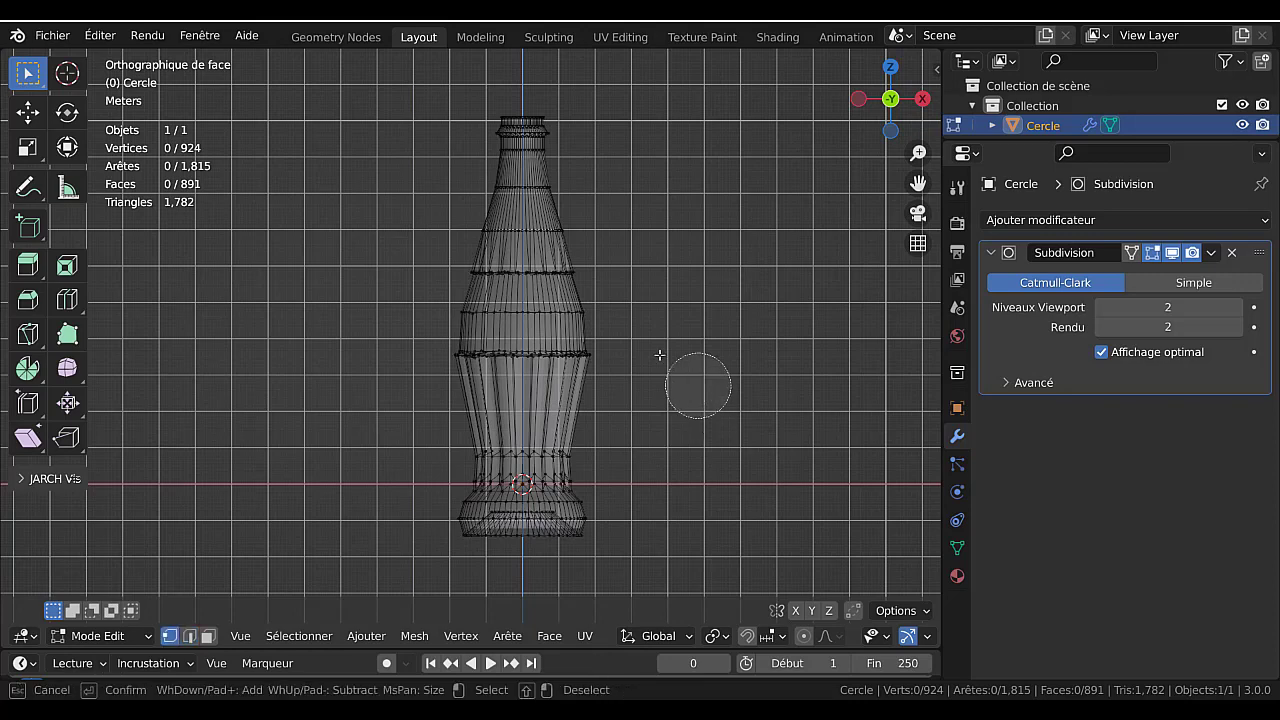
mouse_move(470, 310)
left_mouse_down()
mouse_move(560, 315)
mouse_move(527, 330)
left_mouse_up()
key("Escape")
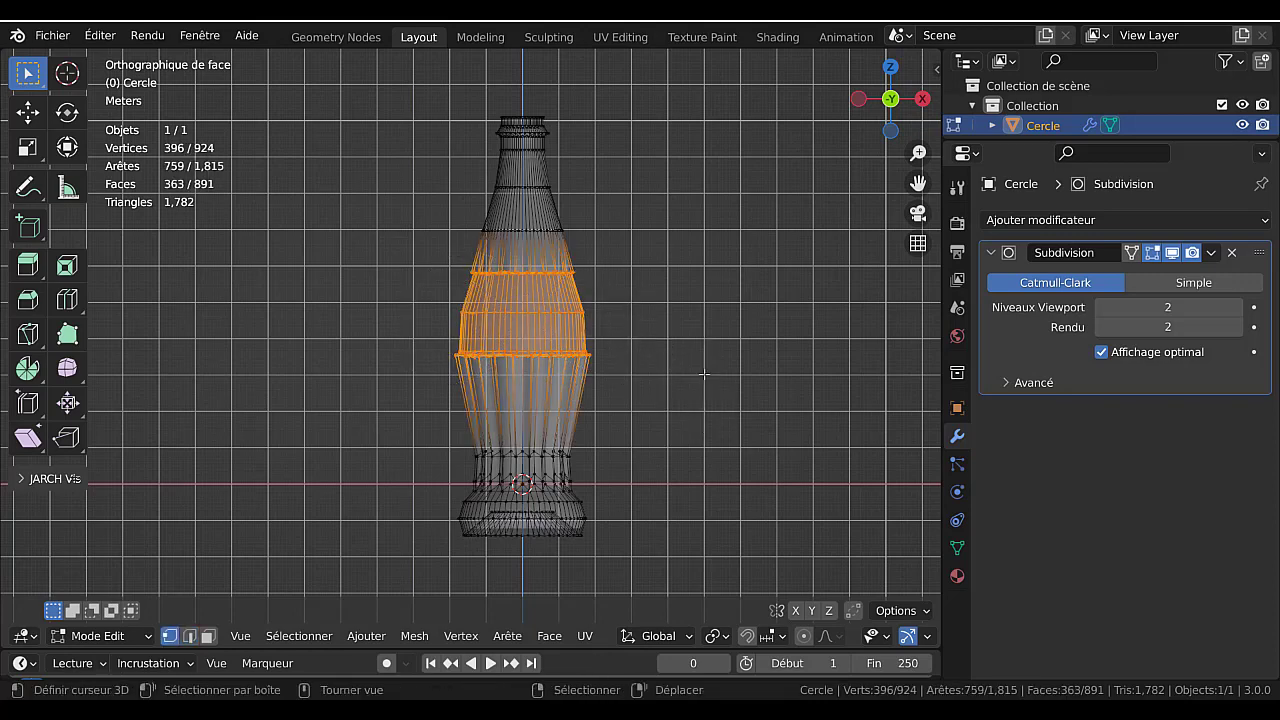
key("s")
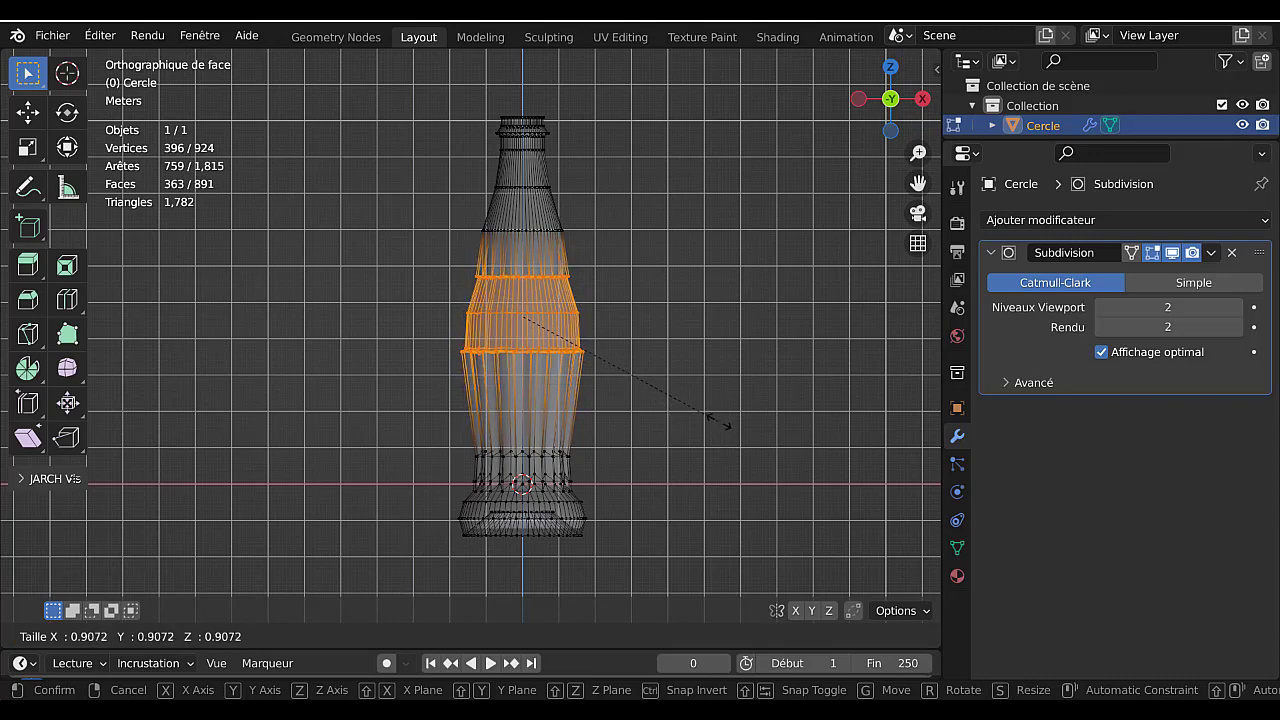
left_click(718, 422)
key("s")
key("z")
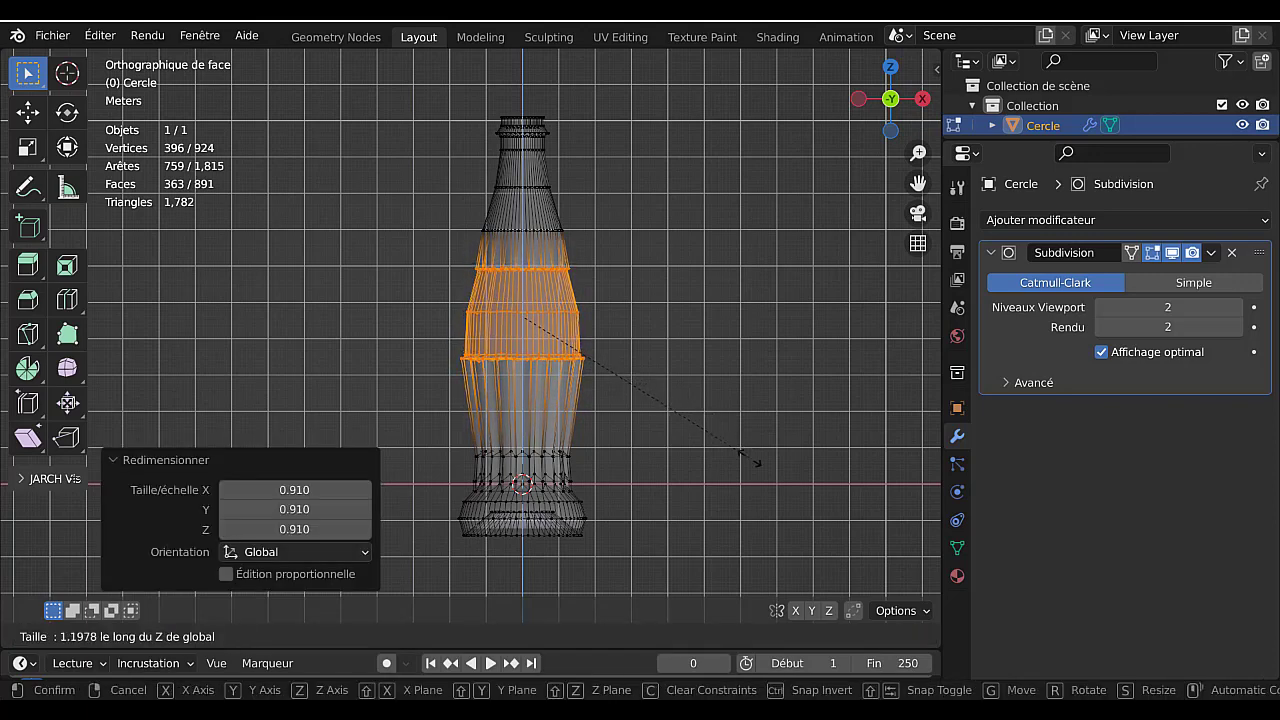
left_click(720, 457)
- Turn off X-ray and check the reshaped bottle in Object Mode before returning to Edit Mode
key("Tab")
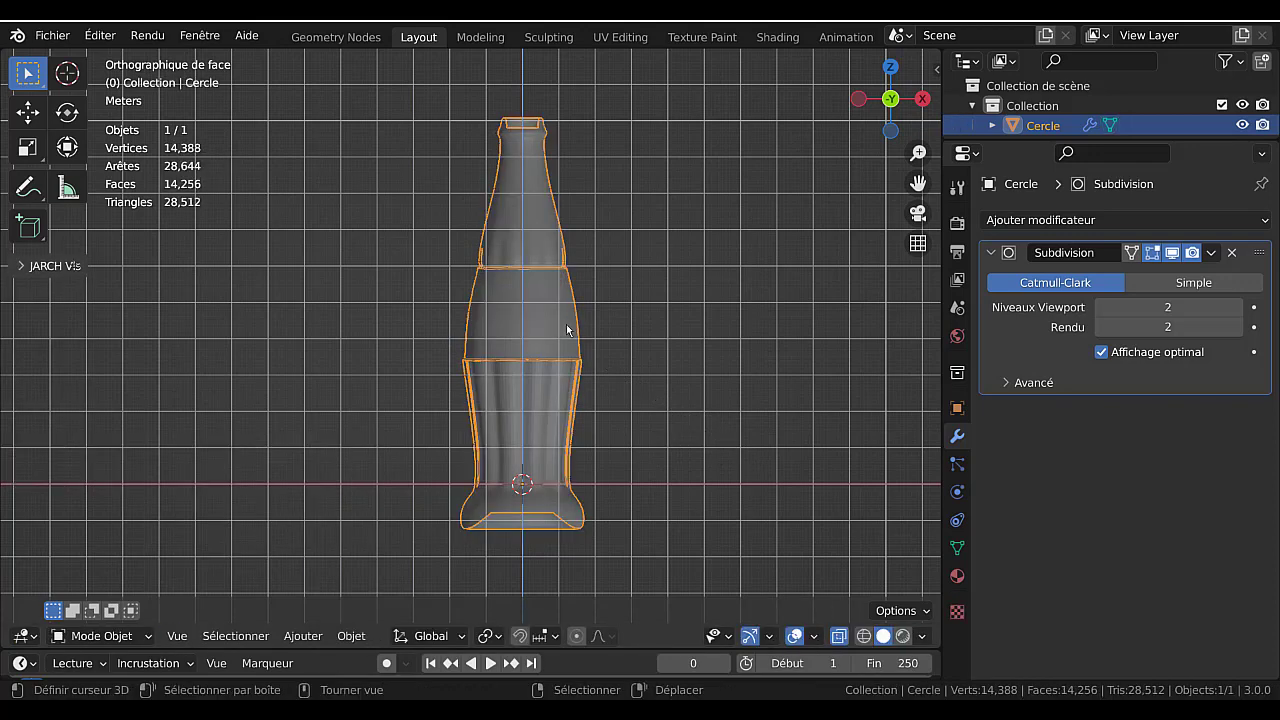
key("alt+z")
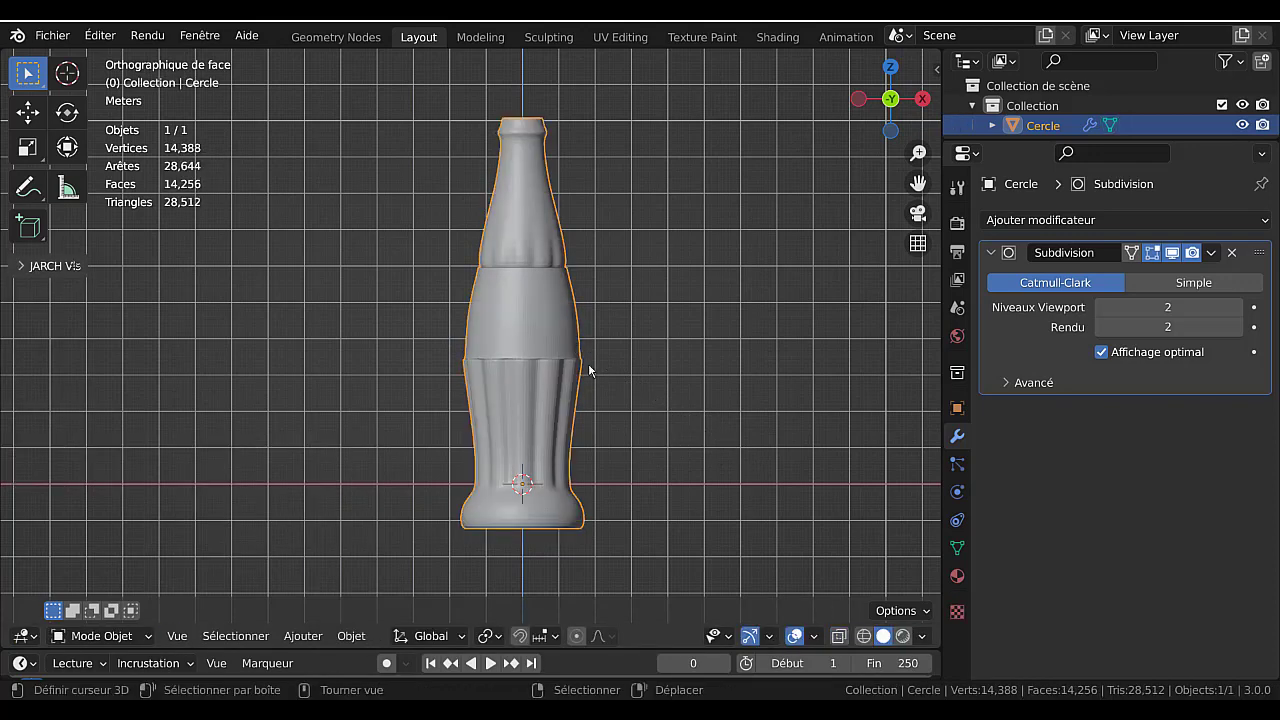
key("Tab")
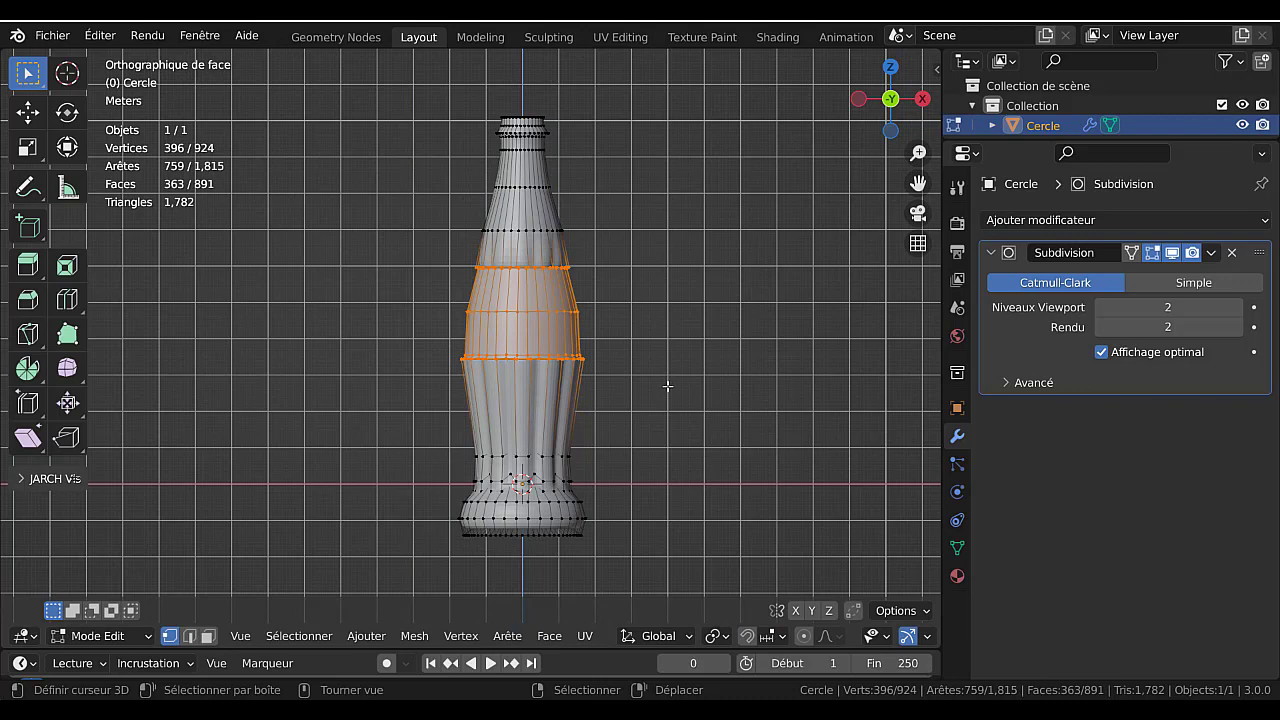
- Compress the bottle's middle band to about 0.87 along Z, widen it slightly and check the shape in Object Mode
key("s")
key("z")
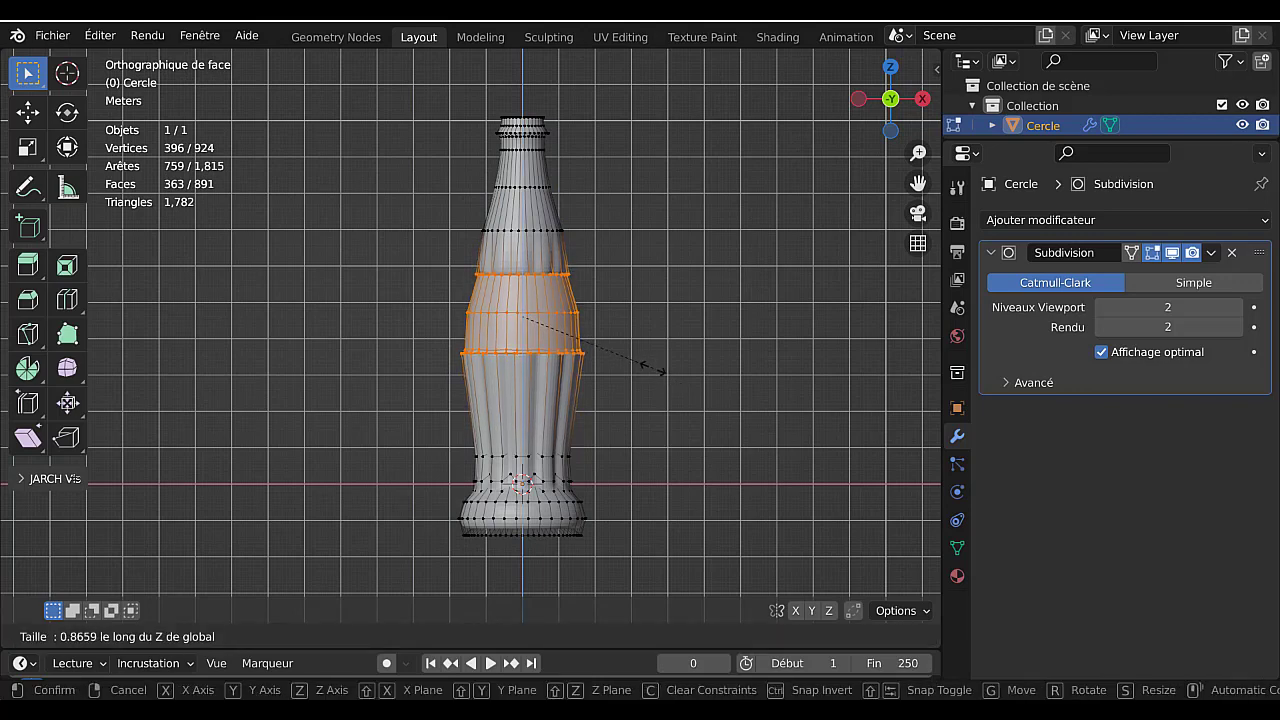
left_click(668, 376)
key("Tab")
key("Tab")
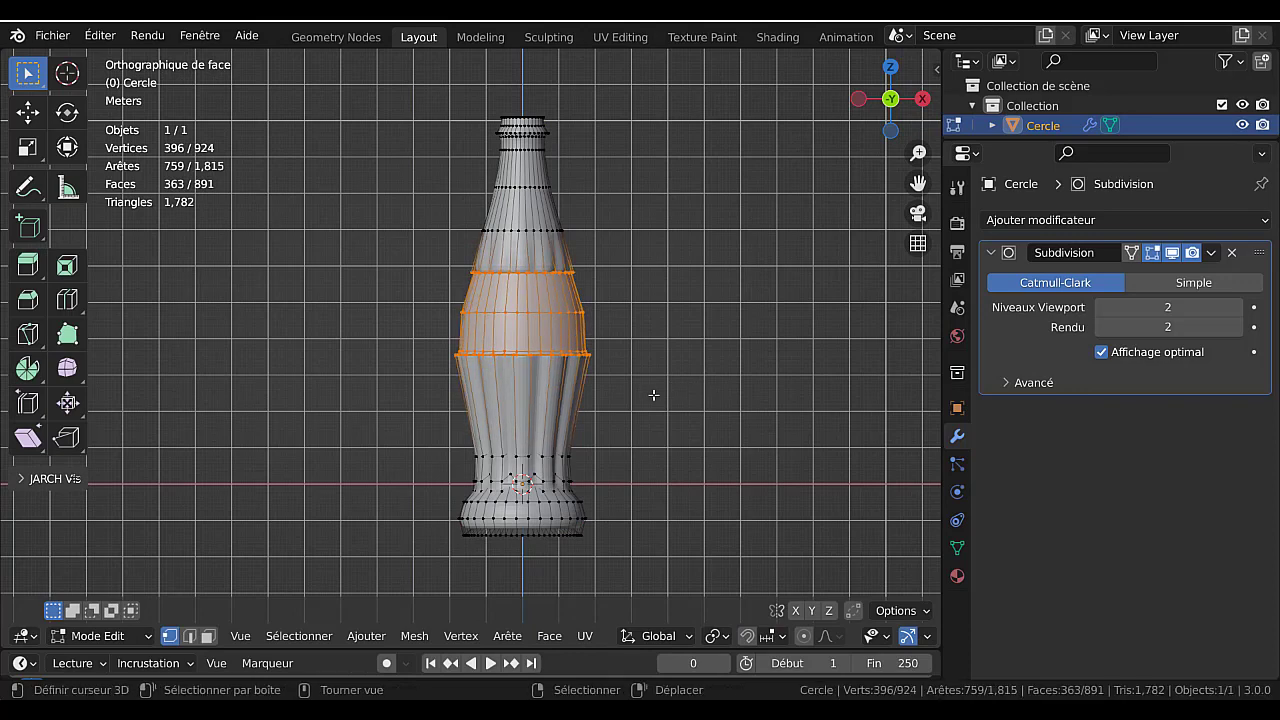
key("Tab")
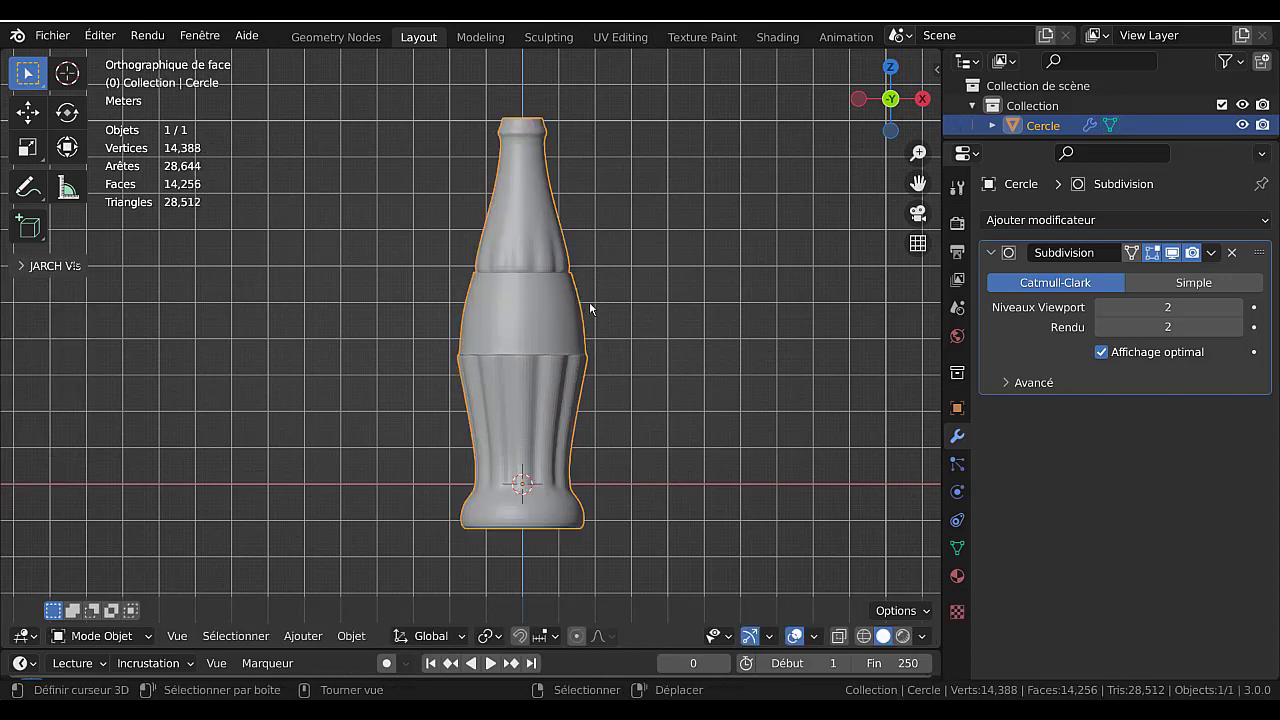
scroll(590, 308, "up", 2)
key("Tab")
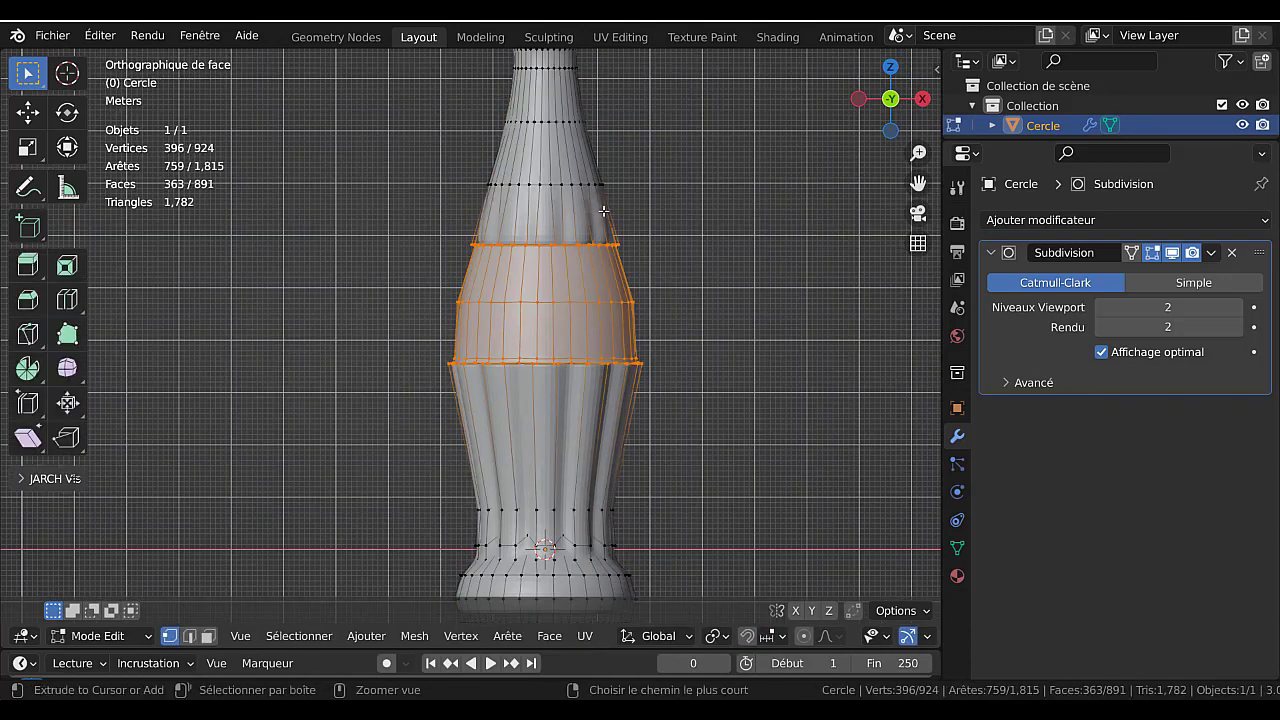
- Add a loop cut to the upper fluted section and slide it by about 0.88 to just above the middle band
key("ctrl+r")
left_click(605, 214)
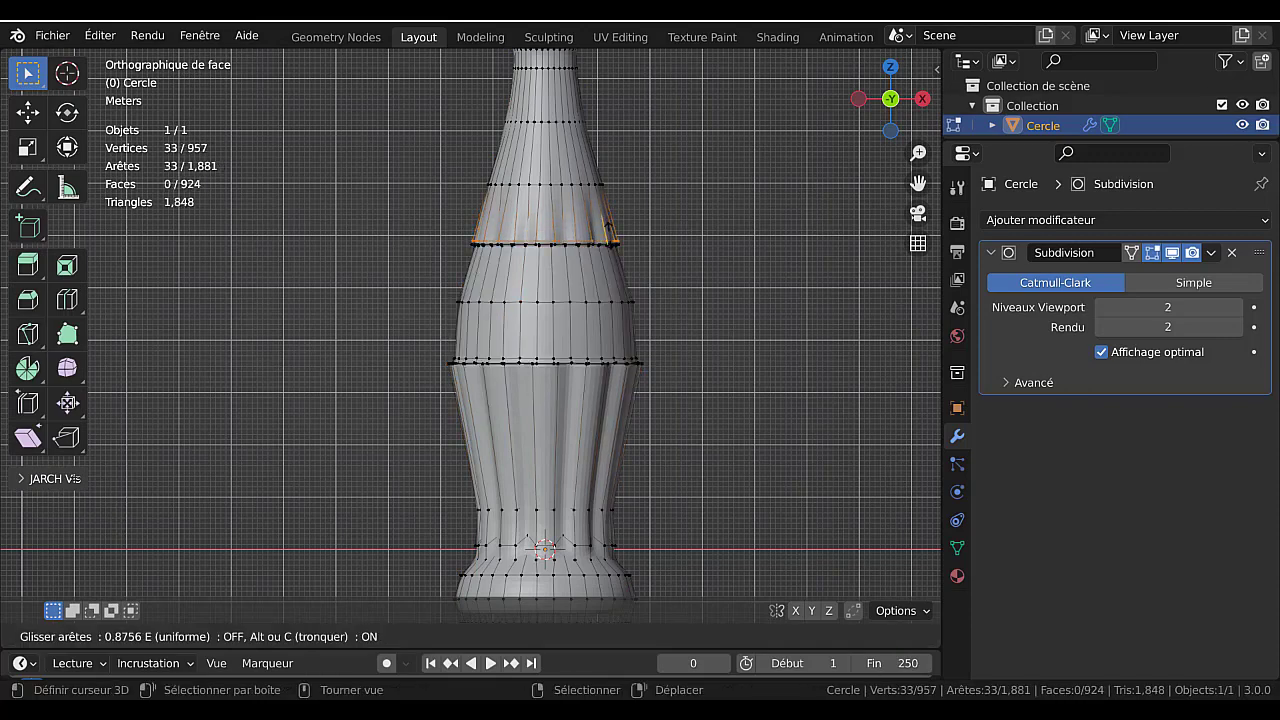
left_click(608, 234)
key("Tab")
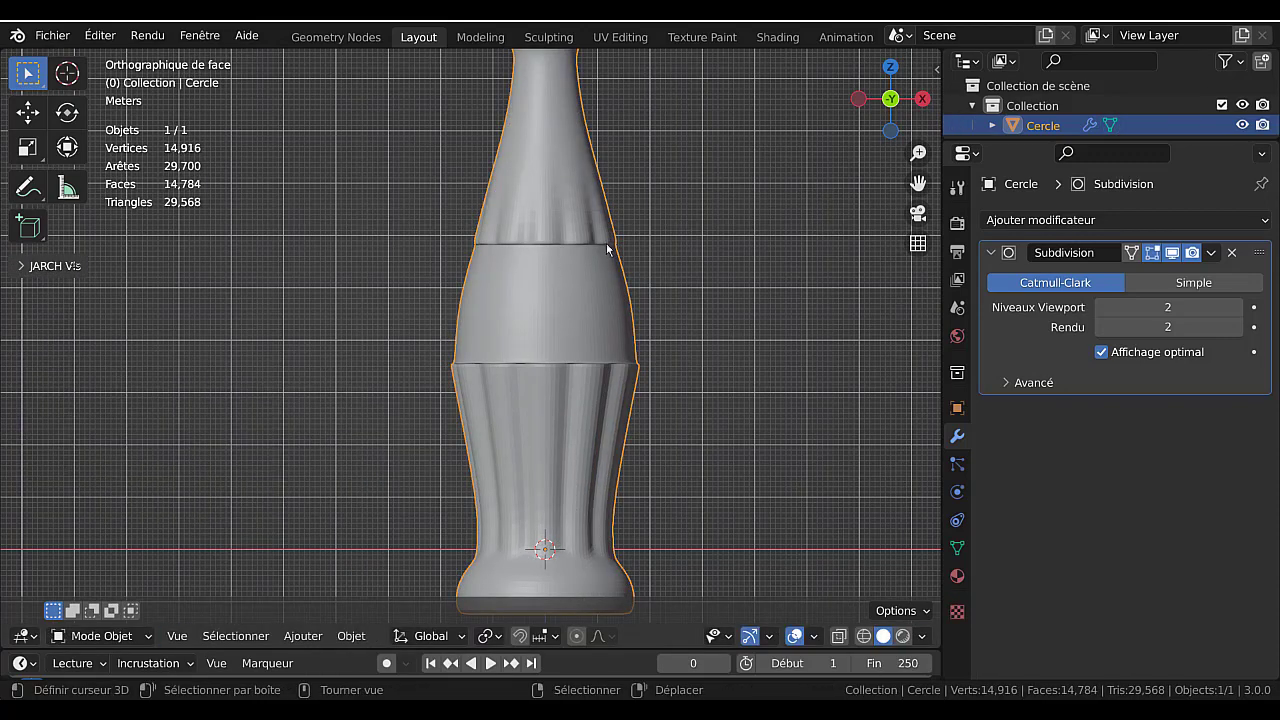
middle_click_drag(607, 249, 603, 220)
scroll(595, 258, "down", 4)
key("Tab")
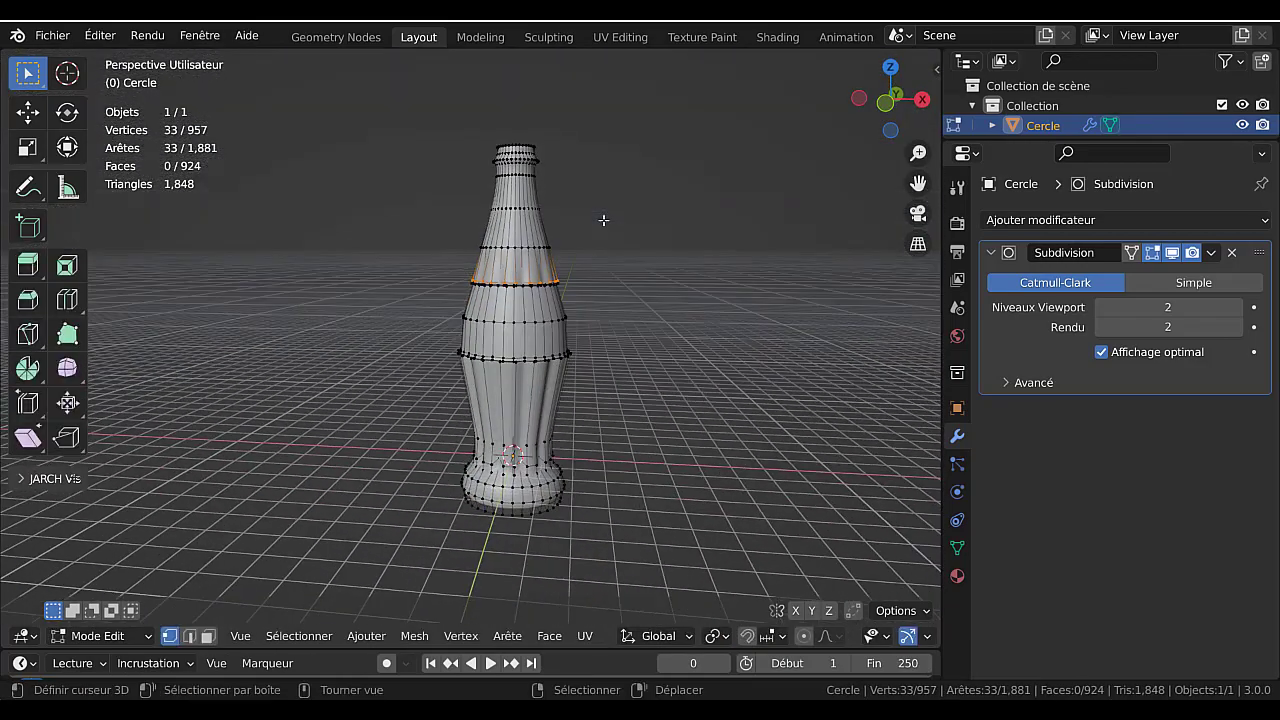
key("Tab")
middle_click_drag(618, 353, 619, 268)
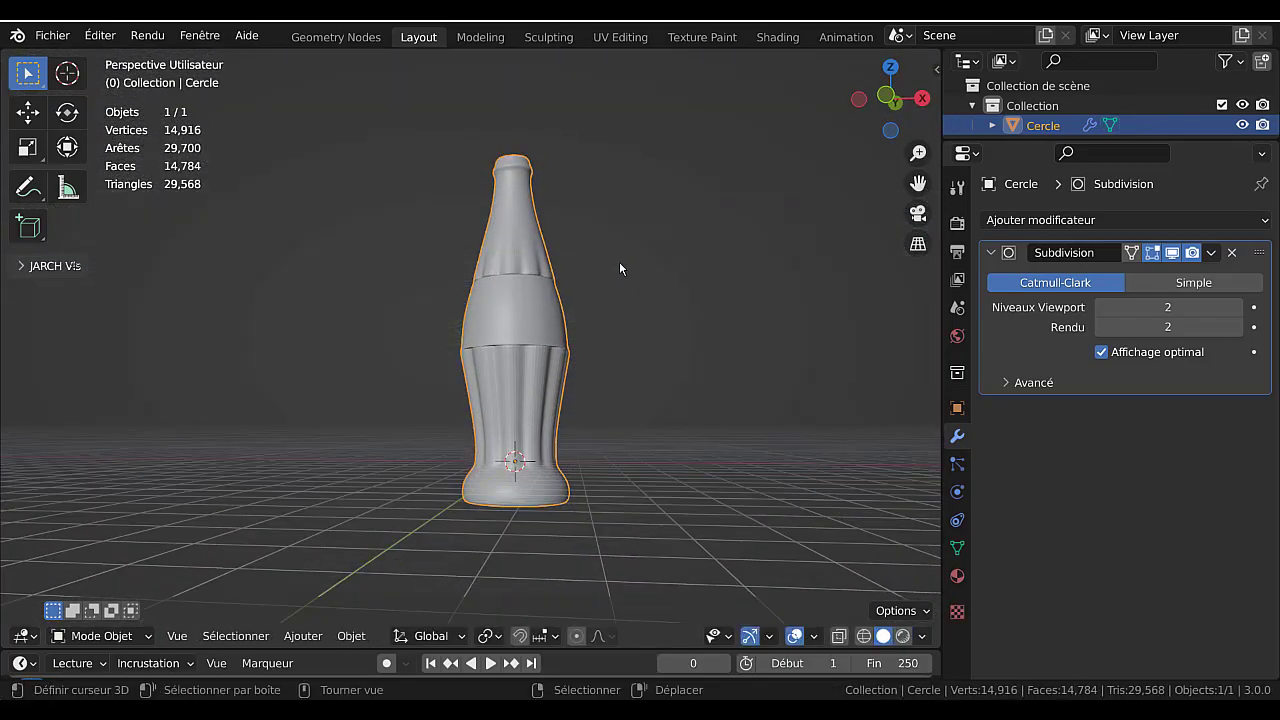
- Try adding a loop cut across the lower fluted section in front view, slid by 0.427, and scaling it
key("KP_1")
middle_click_drag(619, 384, 612, 304, "shift")
scroll(590, 391, "up", 1)
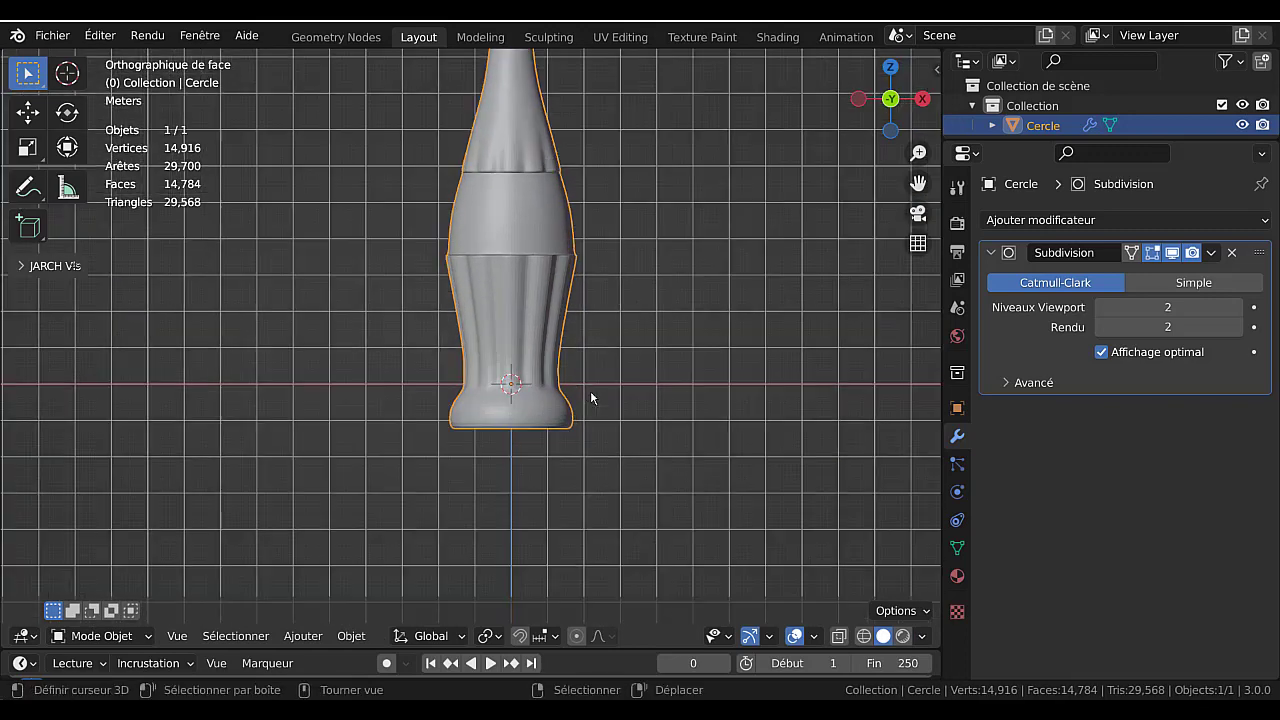
key("Tab")
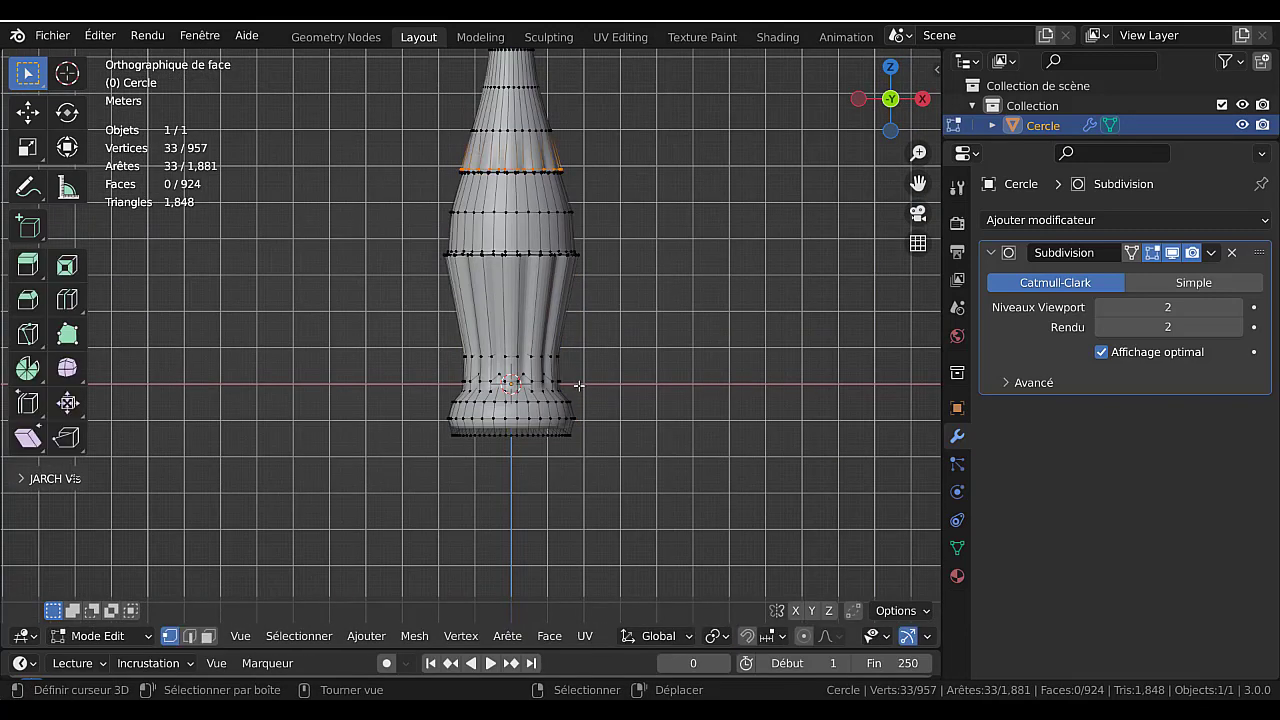
scroll(579, 385, "up", 2)
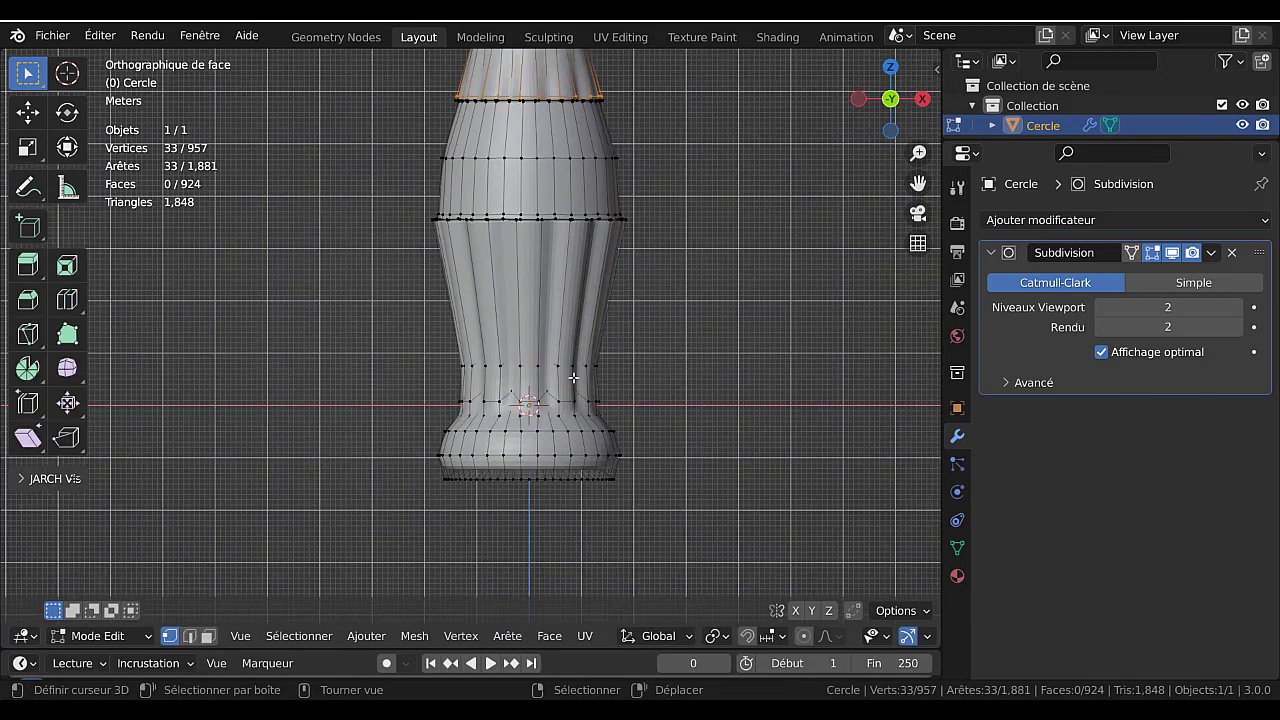
key("ctrl+r")
left_click(603, 325)
left_click(596, 345)
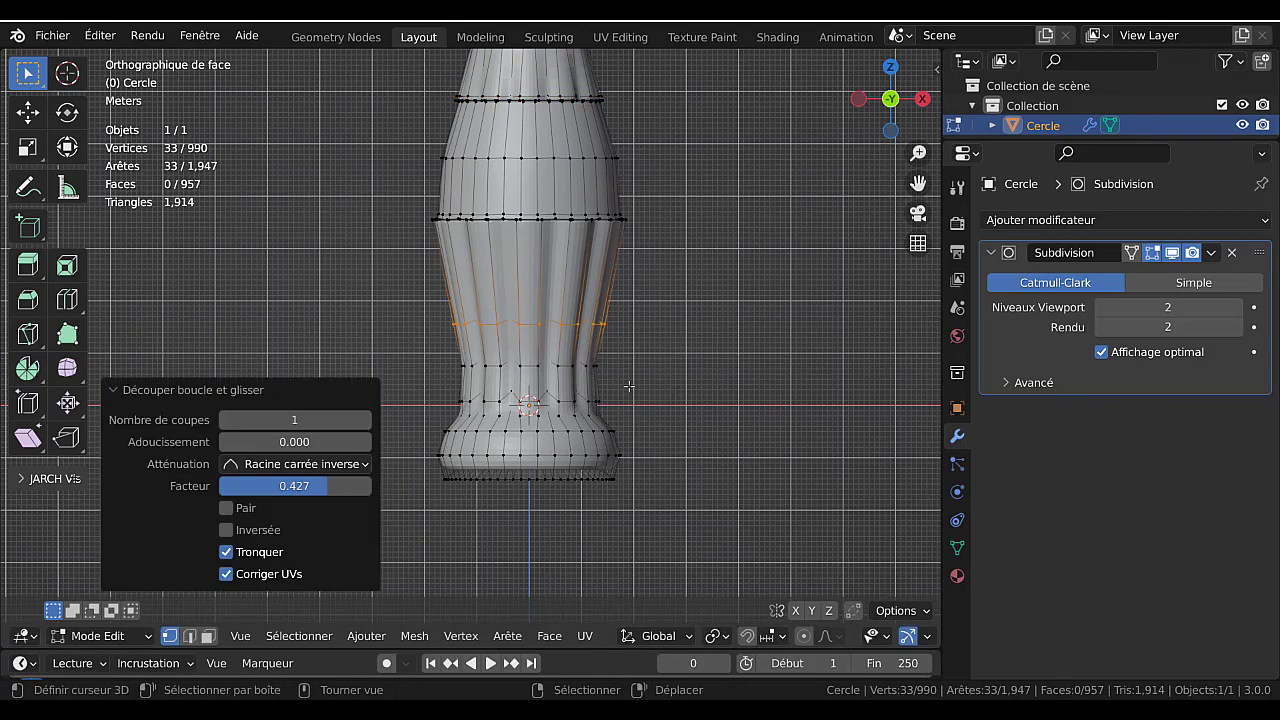
key("s")
left_click(645, 408)
key("Tab")
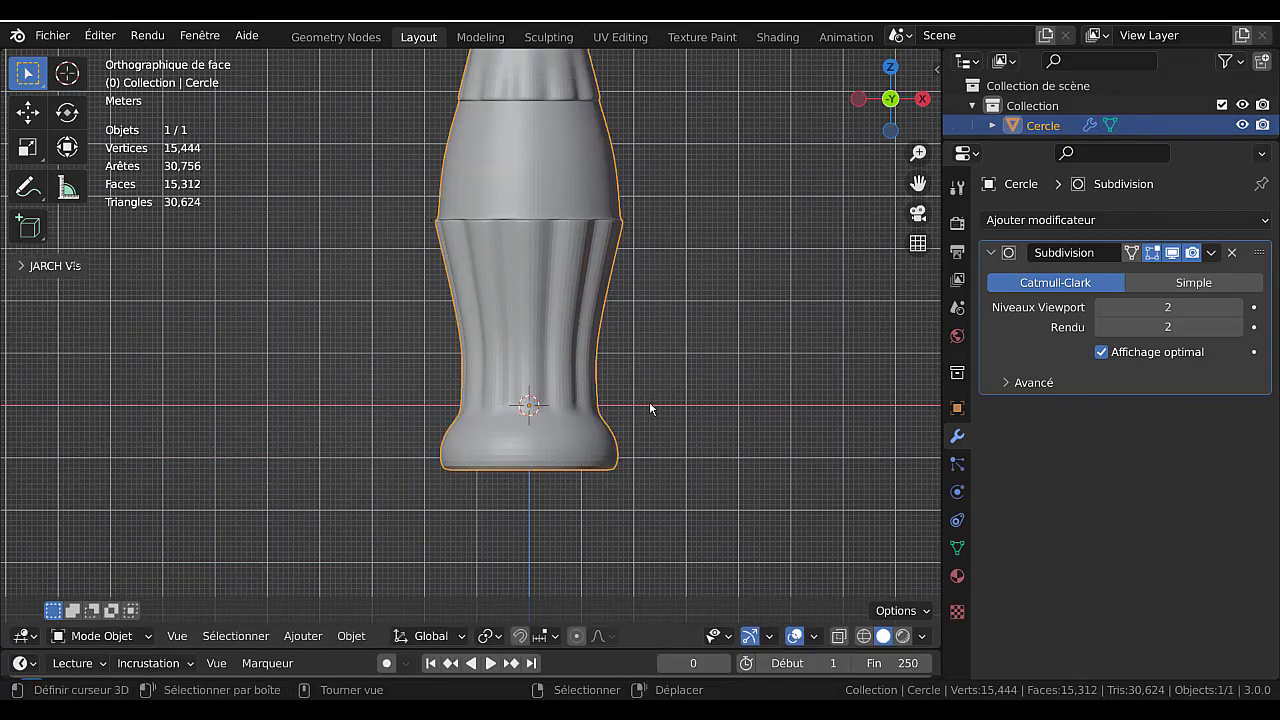
scroll(600, 369, "down", 3)
key("Tab")
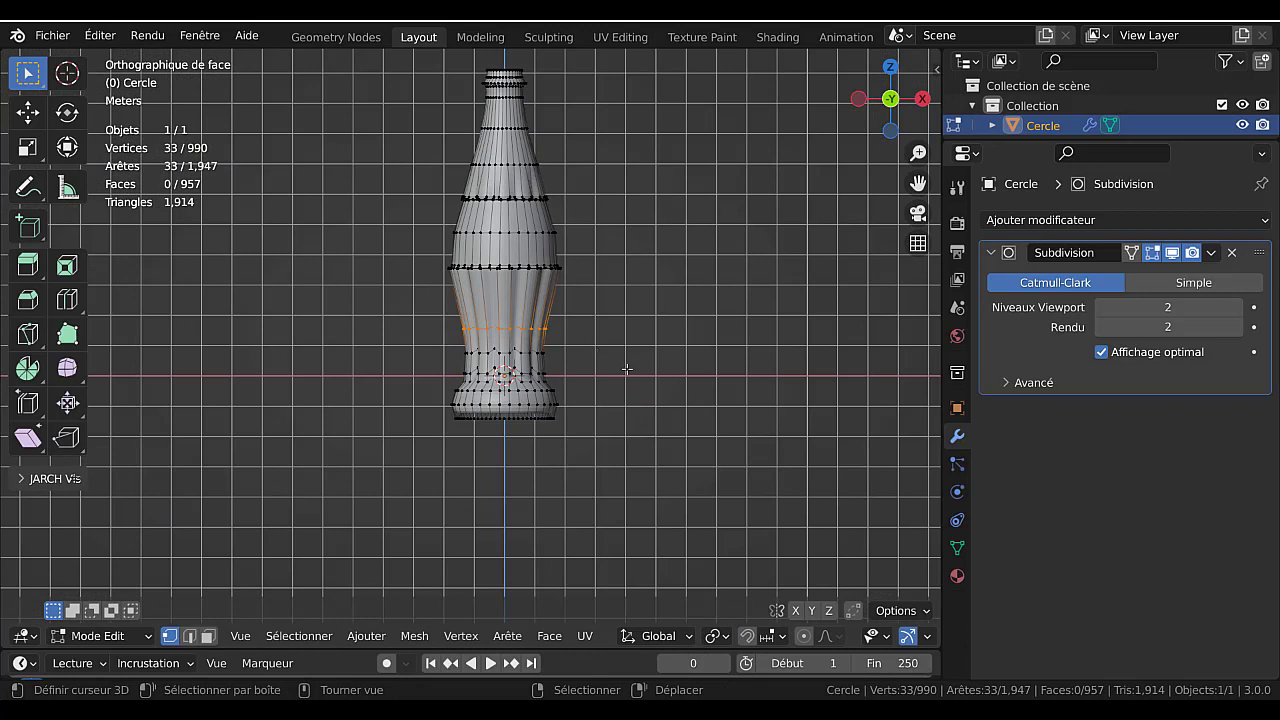
- Undo the lower section's loop cut and scaling, and check the bottle in Object Mode
key("ctrl+z")
key("ctrl+z")
key("ctrl+z")
key("ctrl+z")
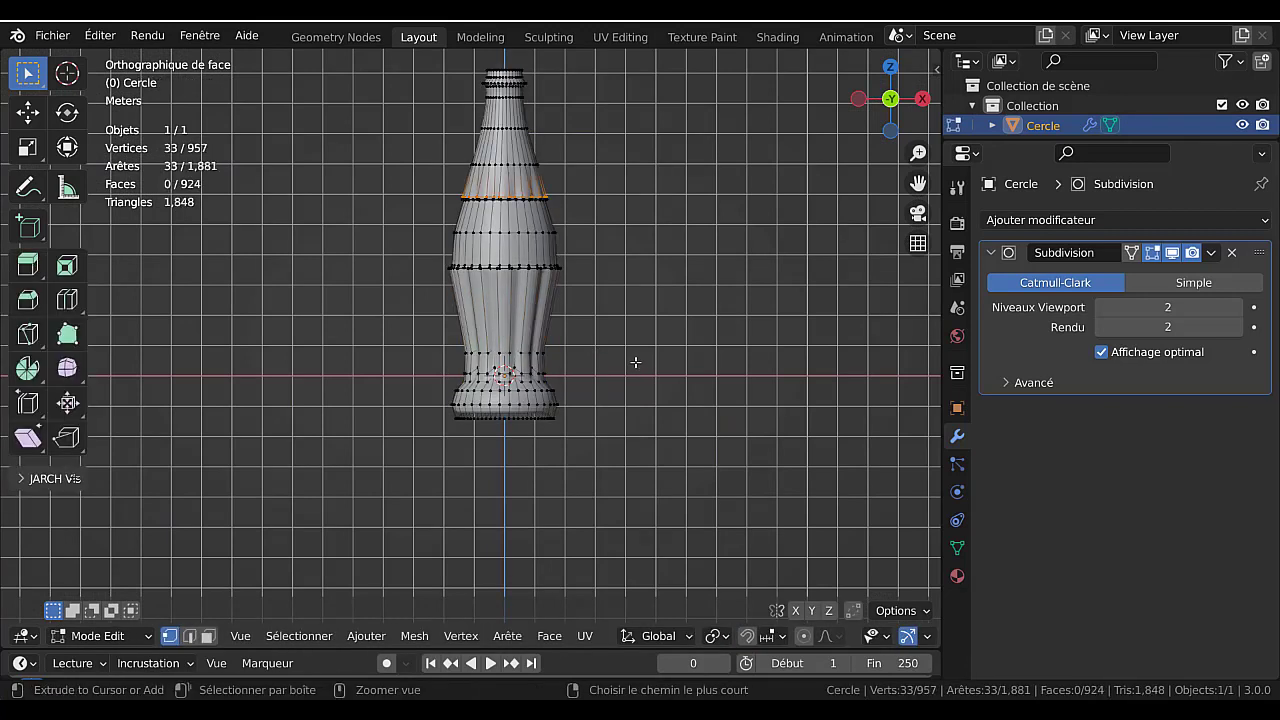
key("Tab")
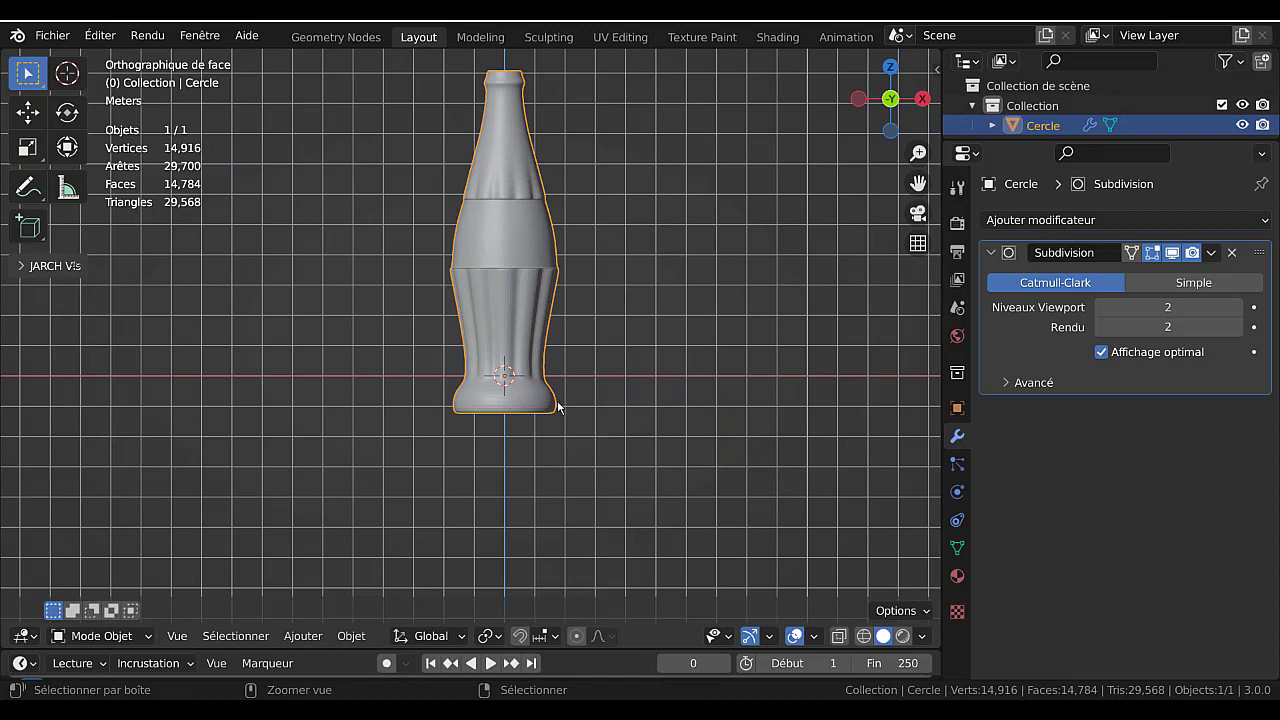
- With X-ray on, circle-select all vertices of the base and lower body and scale them to 1.152
key("Tab")
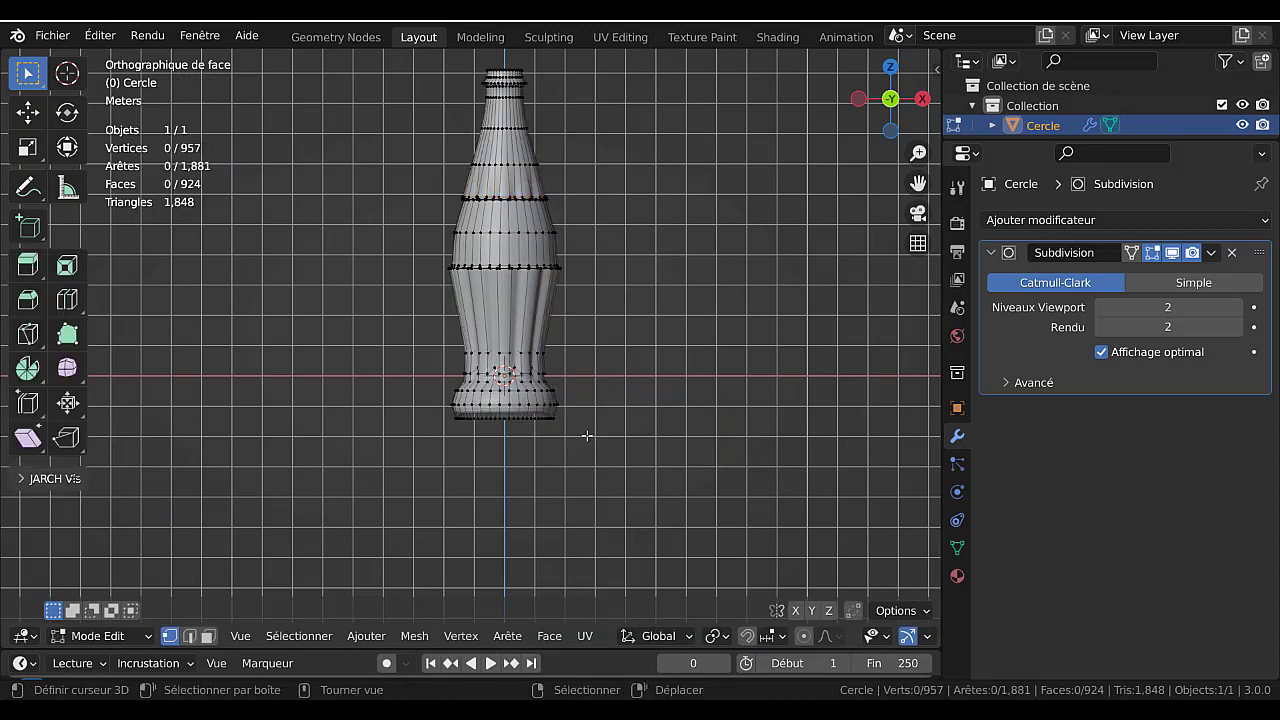
key("c")
key("Escape")
key("alt+z")
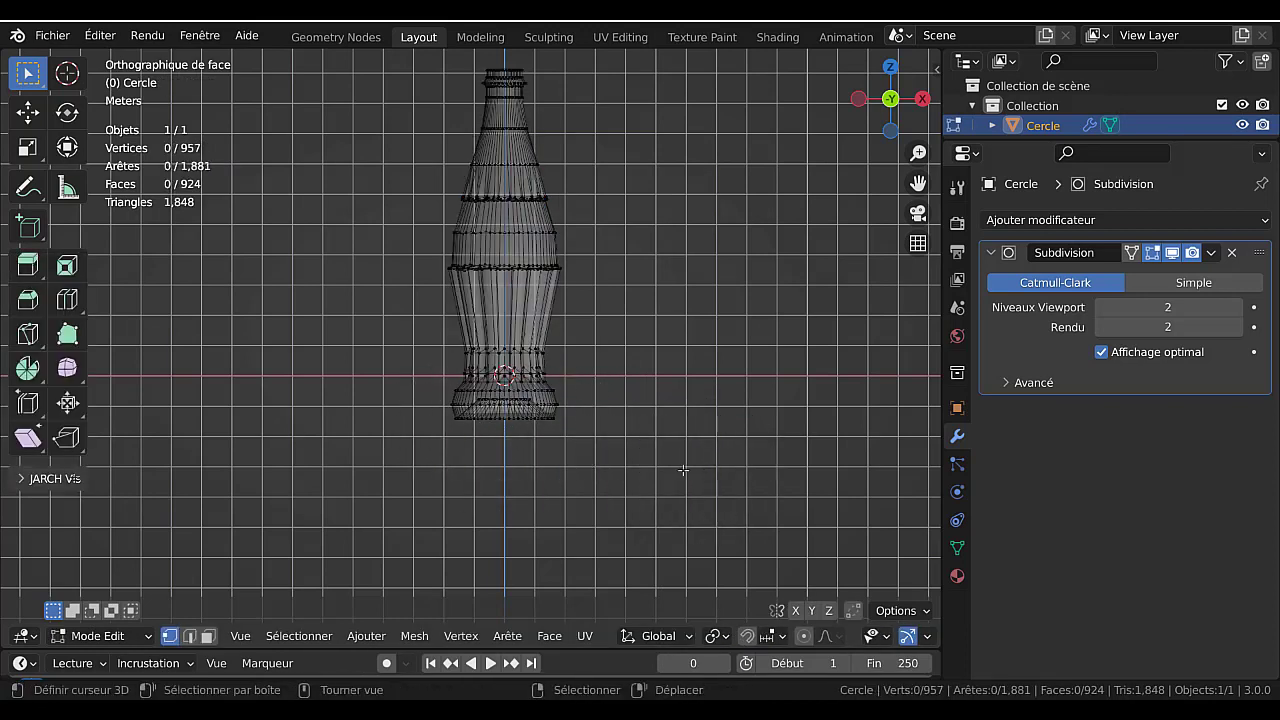
key("c")
mouse_move(520, 457)
left_mouse_down()
mouse_move(491, 429)
mouse_move(505, 360)
left_mouse_up()
key("Escape")
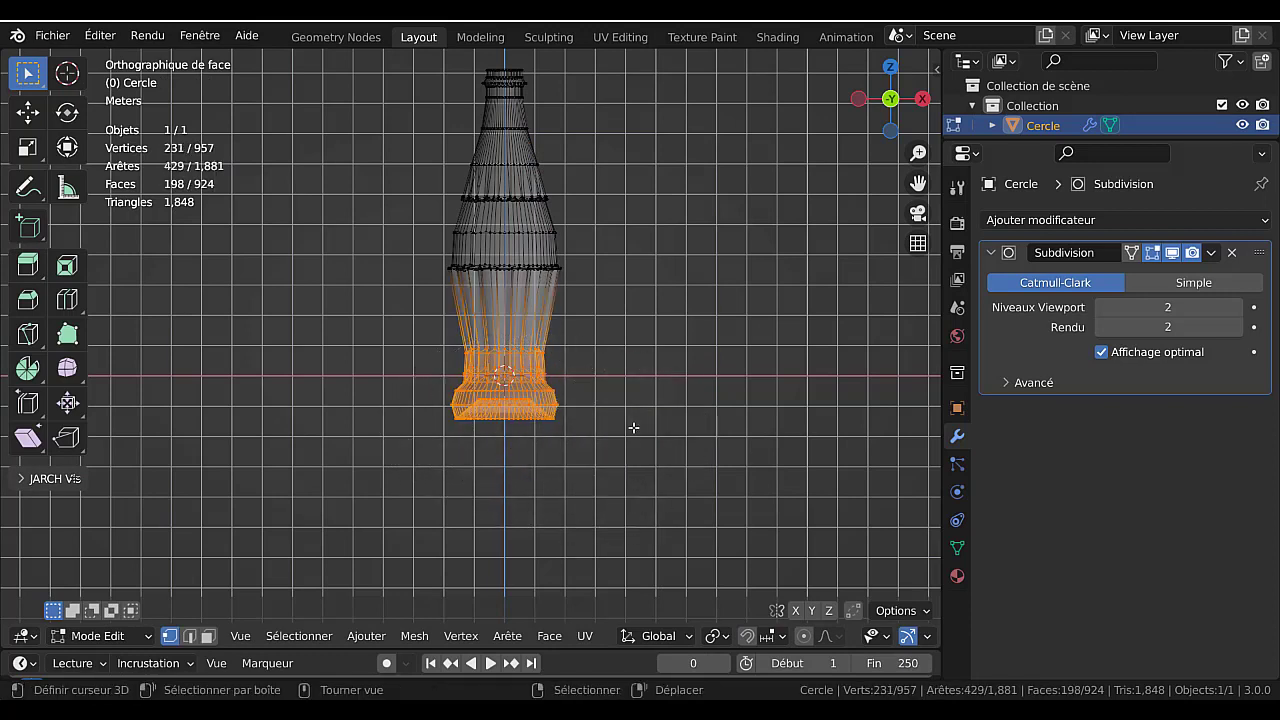
key("s")
left_click(686, 487)
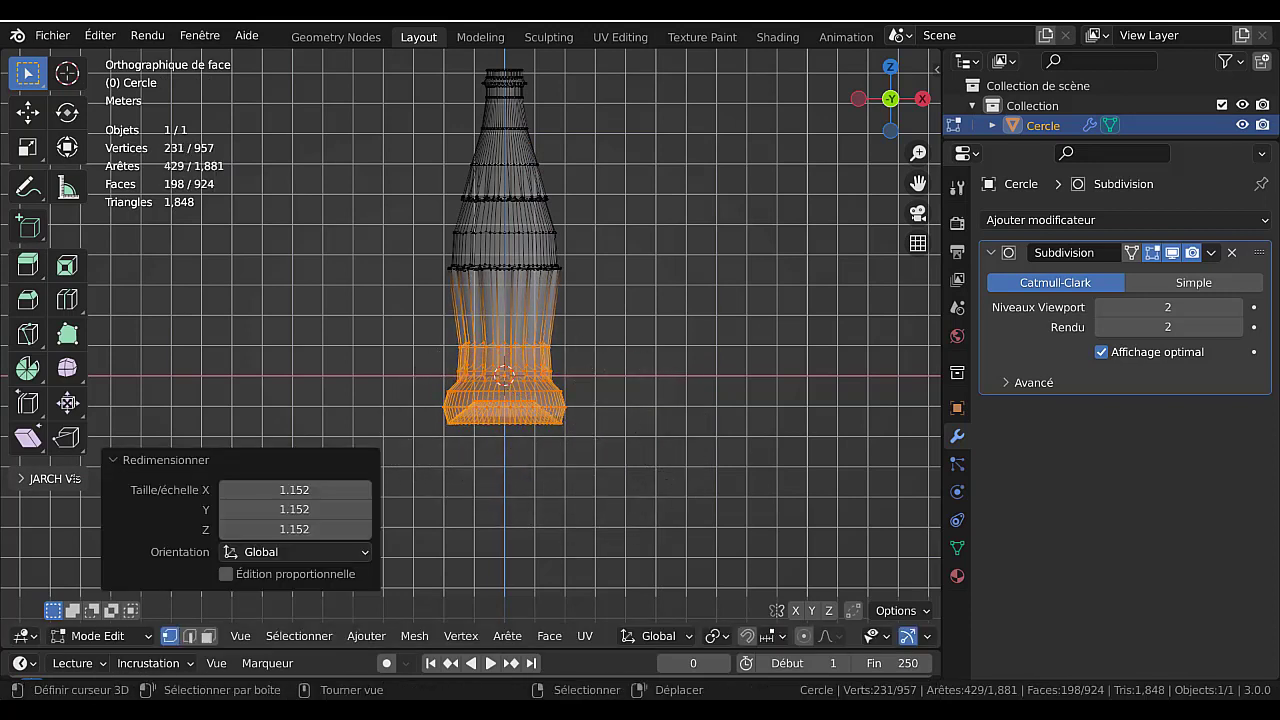
- Turn off X-ray and compare the enlarged base with the rest of the bottle in Object and Edit Mode
key("Tab")
key("alt+z")
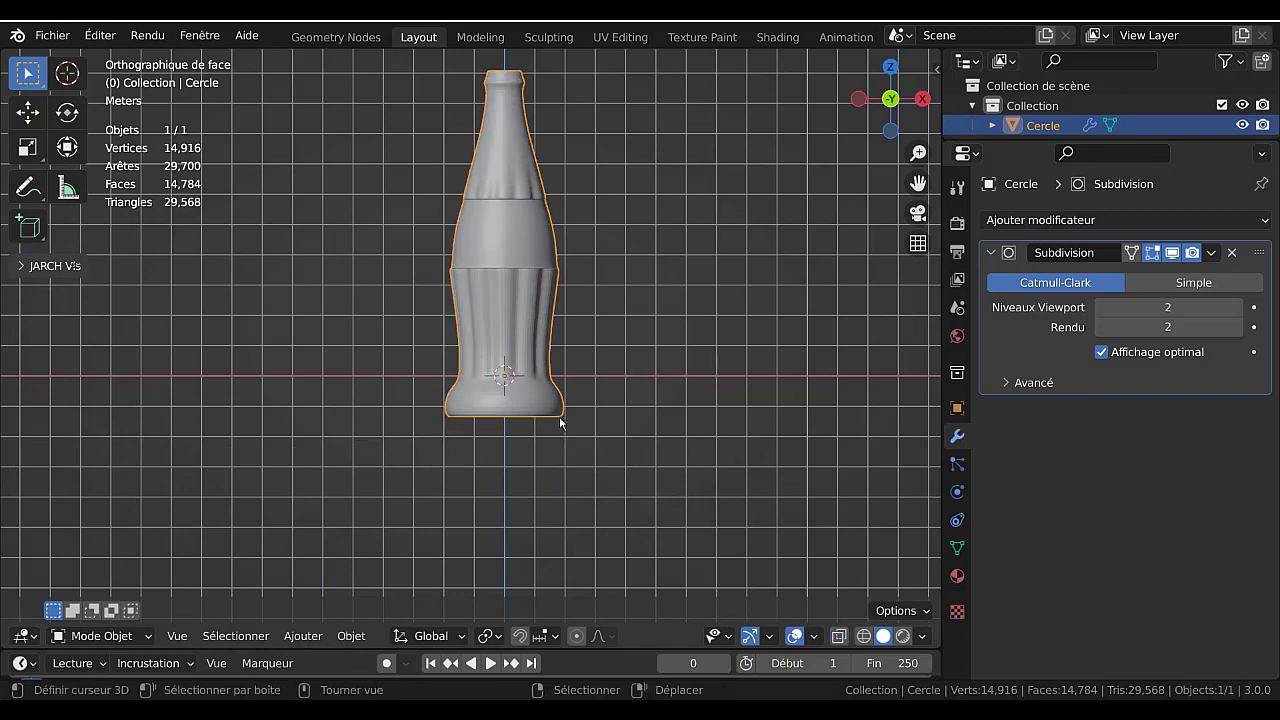
key("Tab")
key("Tab")
scroll(573, 402, "up", 1)
key("Tab")
scroll(600, 385, "down", 2)
key("Tab")
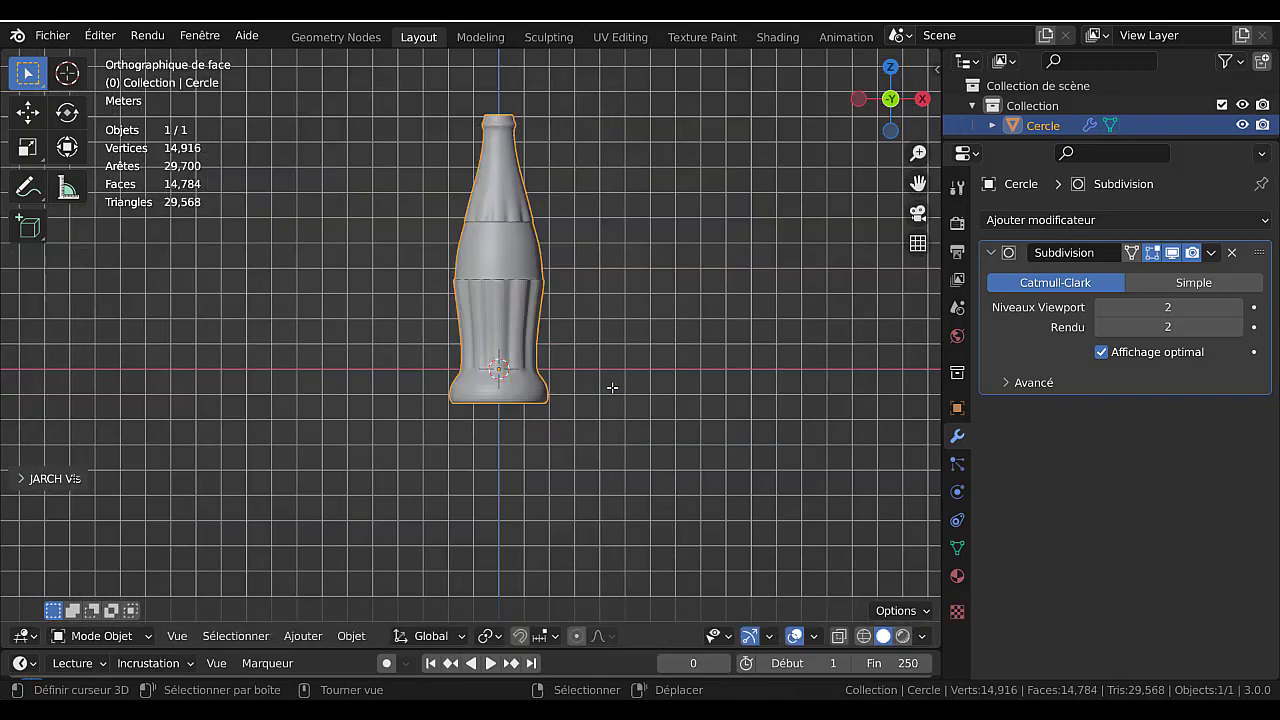
- From below, select the inner edge loop of the bottle's underside and delete its vertices
middle_click_drag(646, 423, 696, 505)
key("Tab")
left_click(577, 377, "alt")
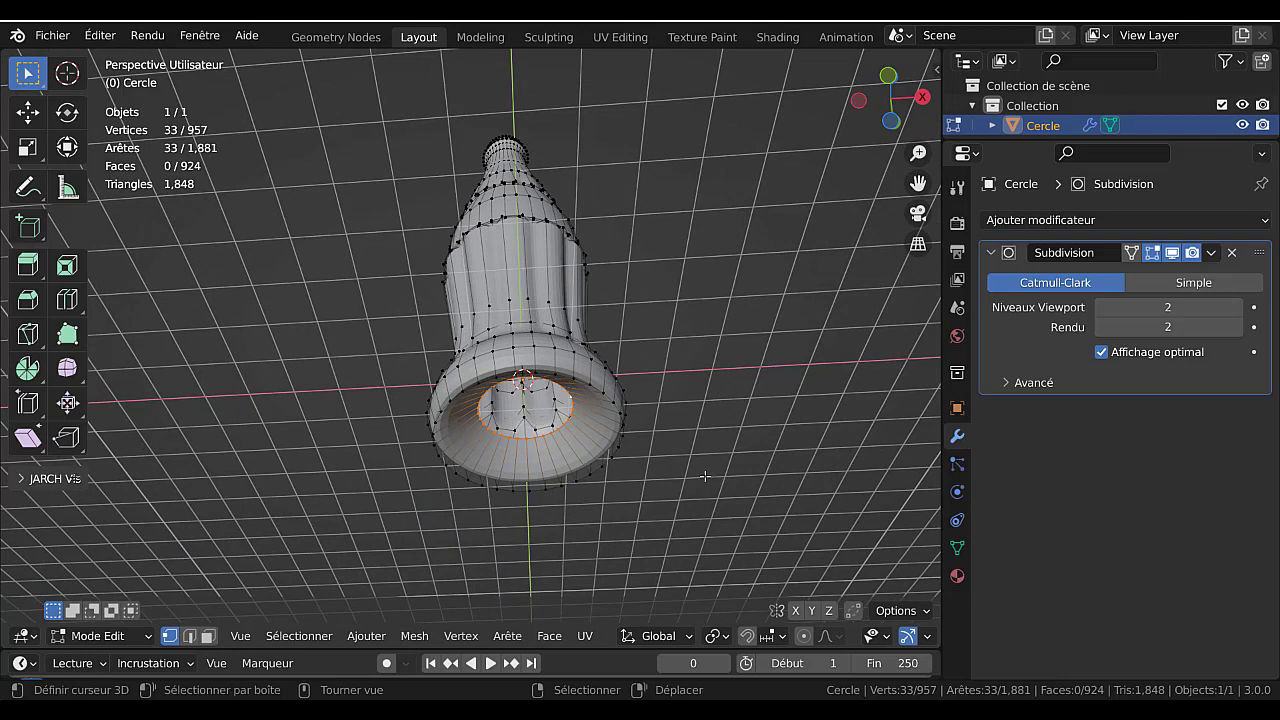
key("x")
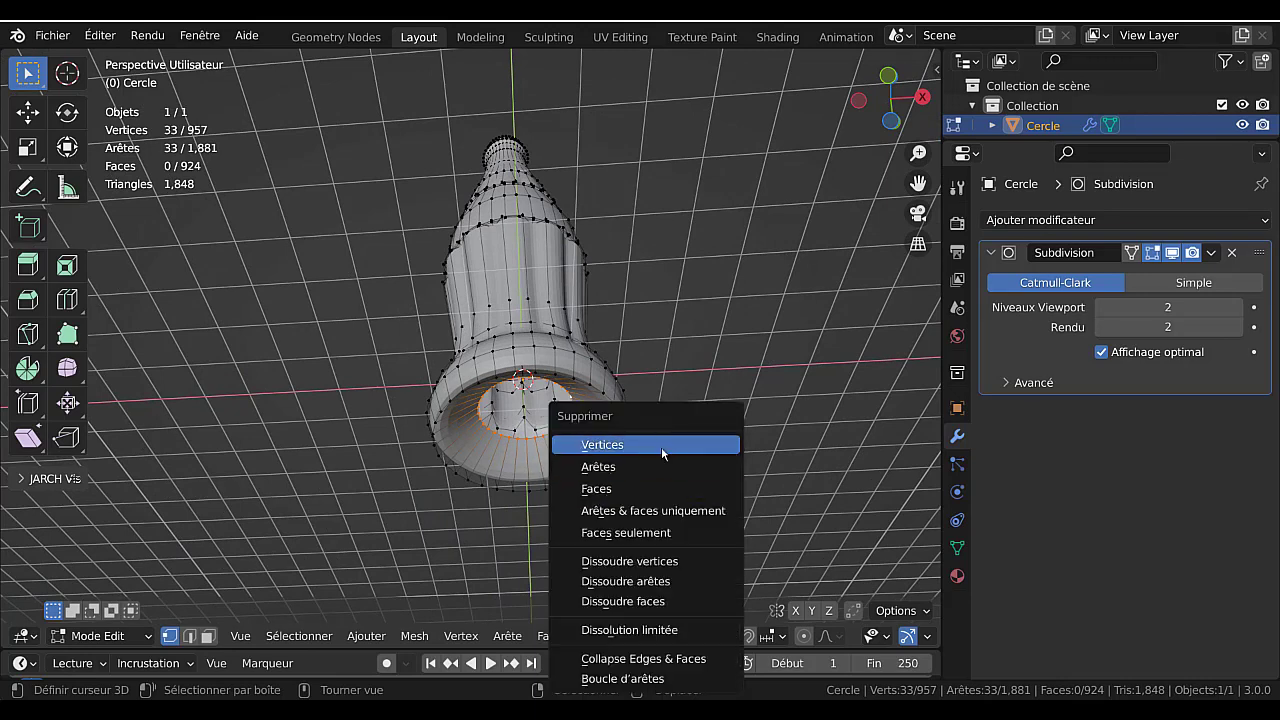
left_click(661, 446)
- Select the open bottom rim of the base and extrude it inward, scaled to 0.742
left_click(609, 398, "alt")
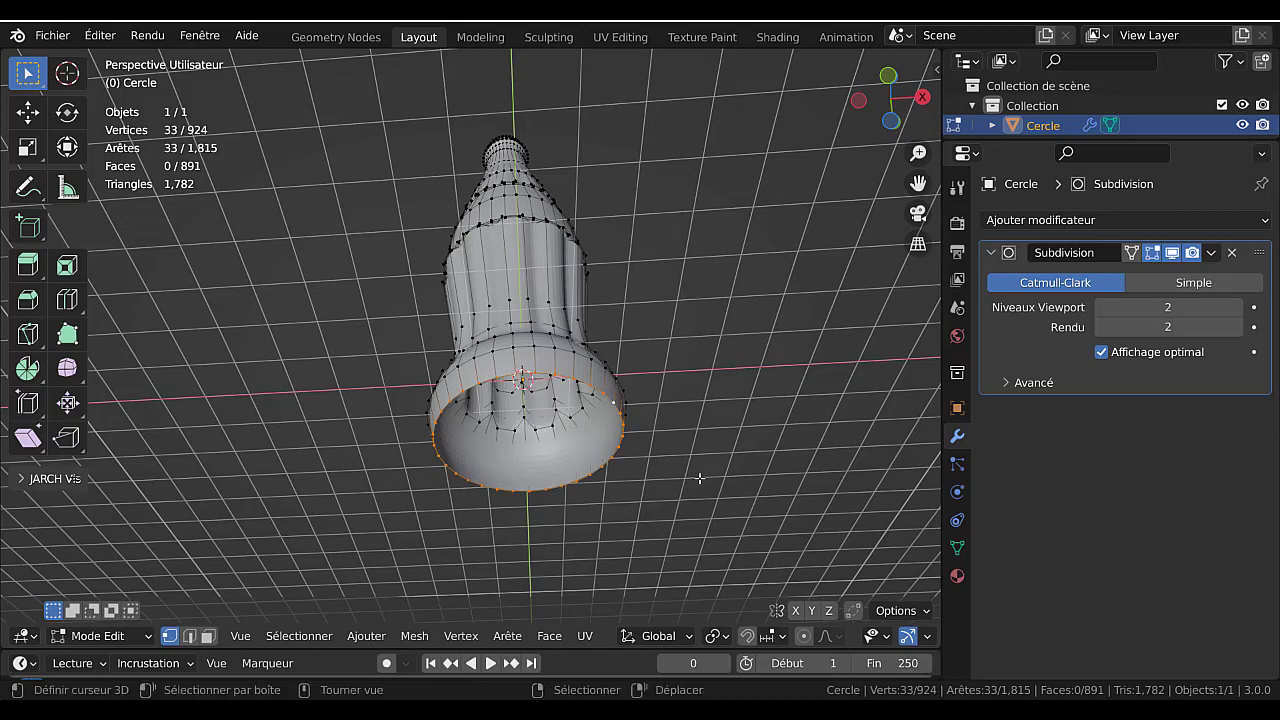
middle_click_drag(609, 398, 704, 520)
key("z")
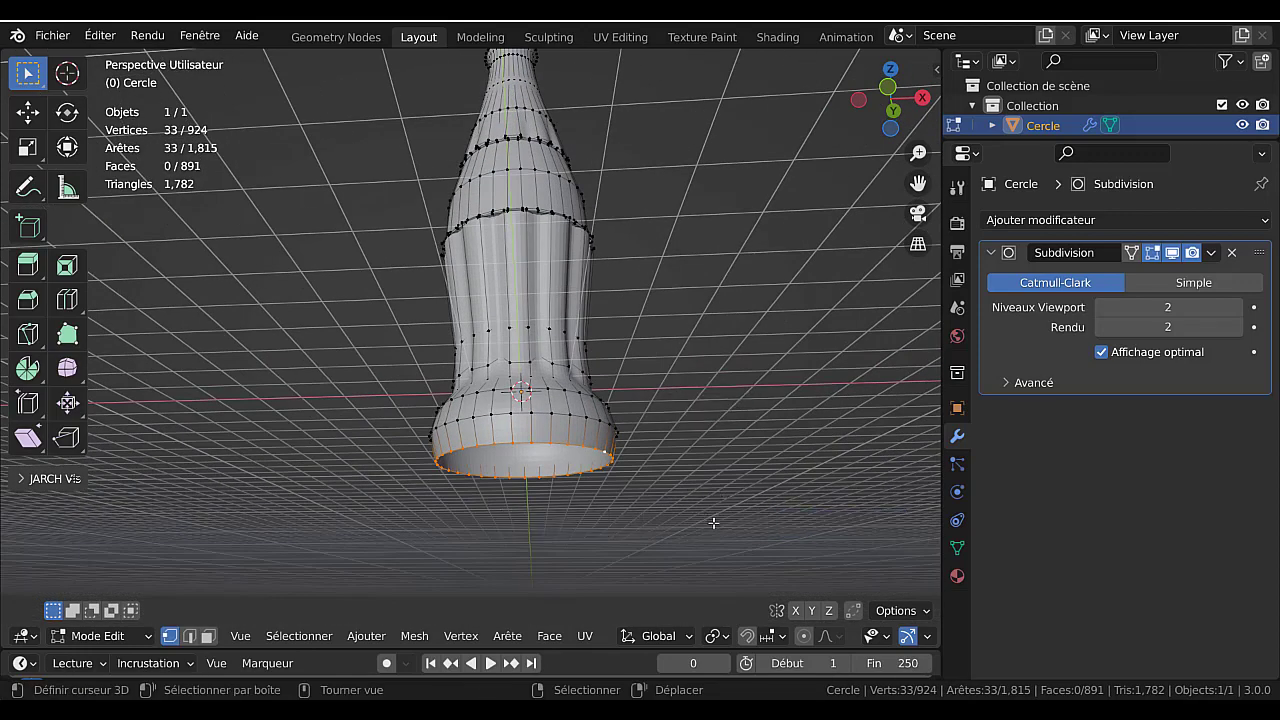
key("e")
key("s")
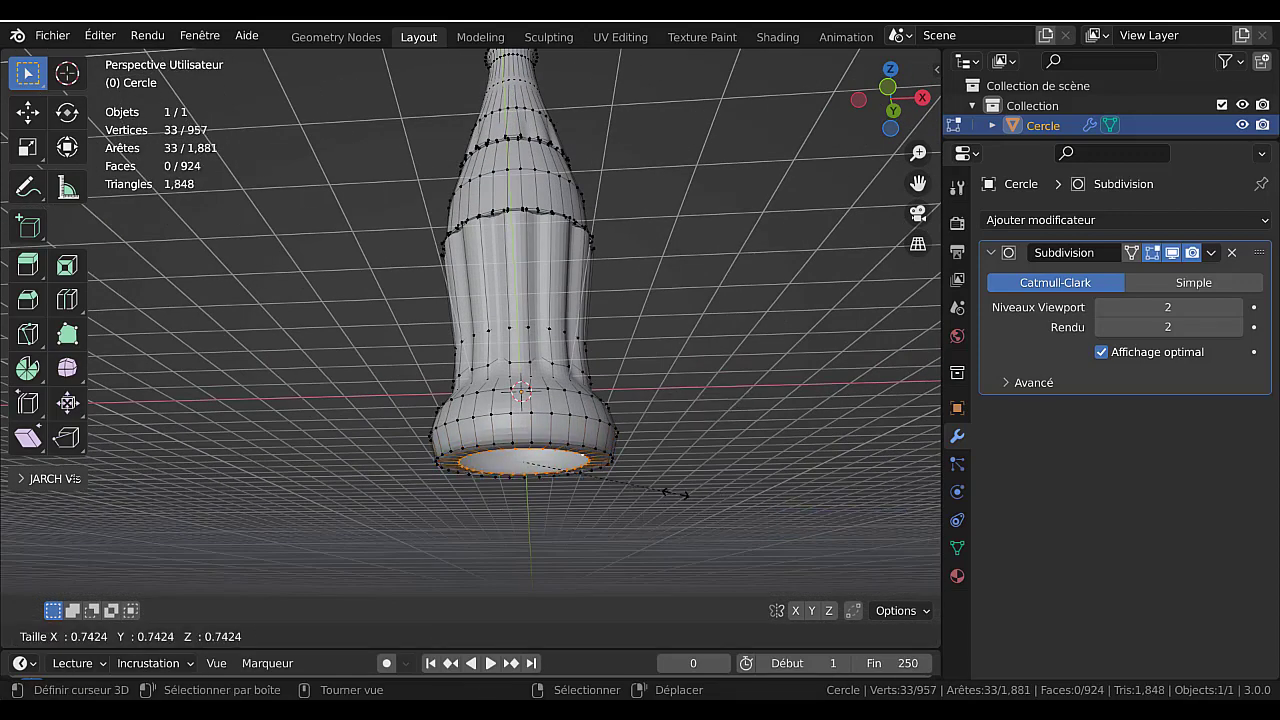
left_click(675, 493)
- Extrude the inner bottom ring again, scale it to 0 to close the underside, and check it in Object Mode
key("e")
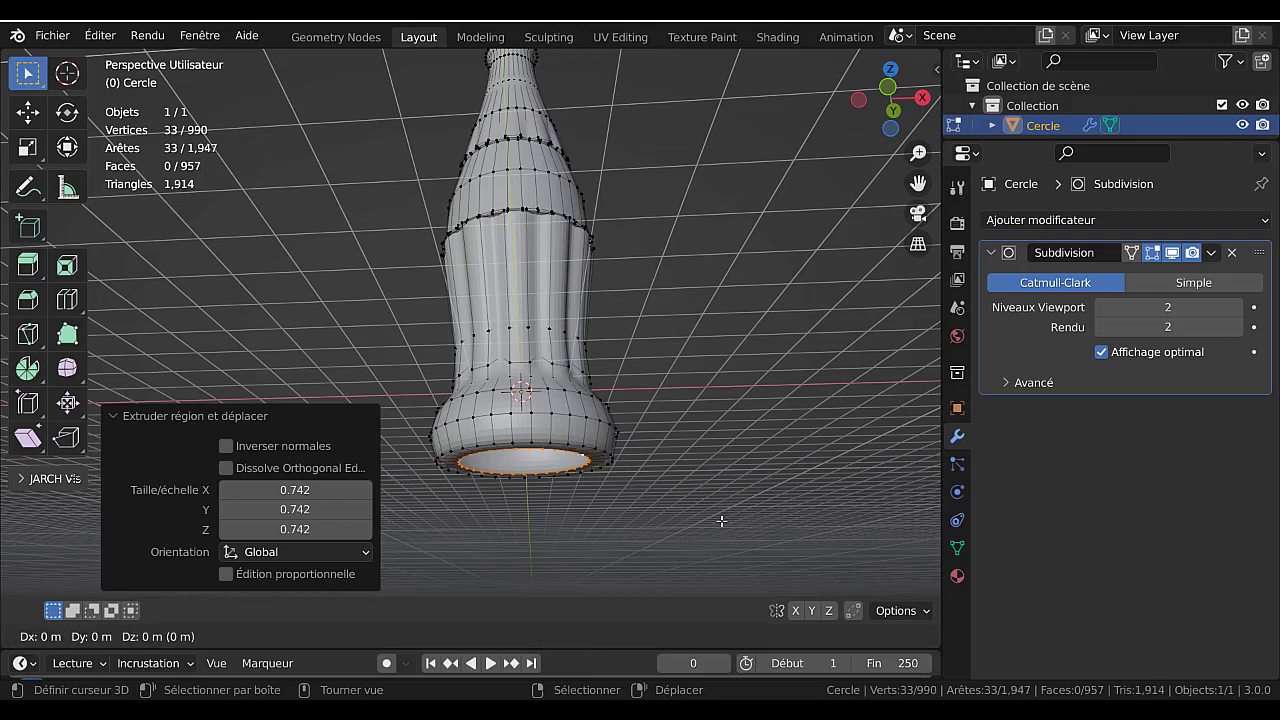
key("s")
key("0")
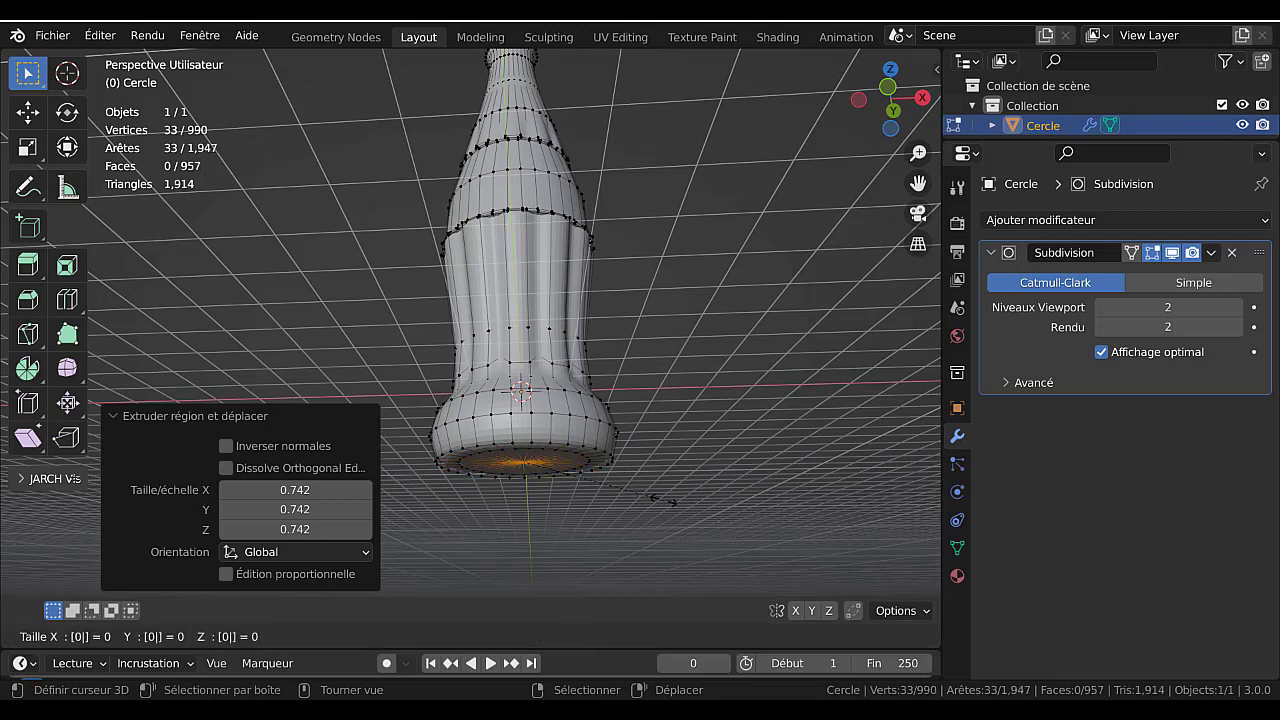
key("Return")
key("Tab")
mouse_move(662, 472)
middle_mouse_down()
mouse_move(664, 508)
mouse_move(664, 490)
middle_mouse_up()
scroll(633, 430, "down", 3)
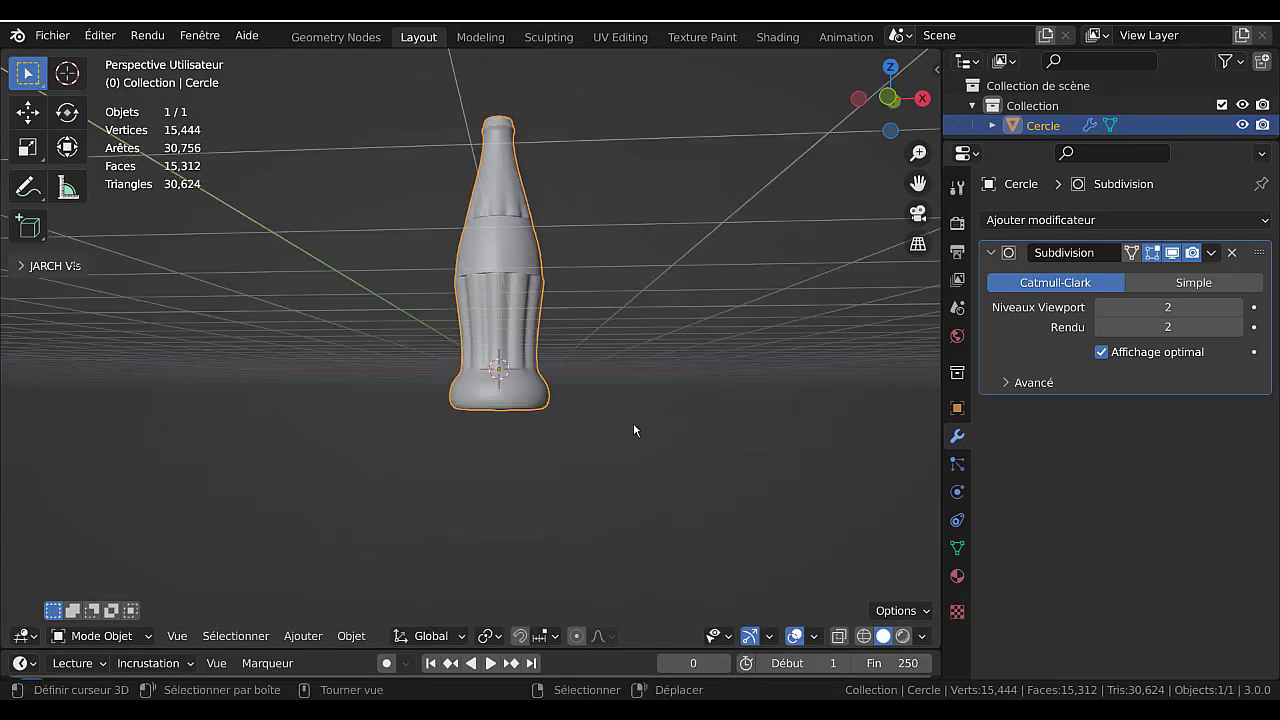
middle_click_drag(633, 430, 648, 491)
- Select the three edge loops around the bottle's flared base, scale them down slightly, and return to Object Mode
key("Tab")
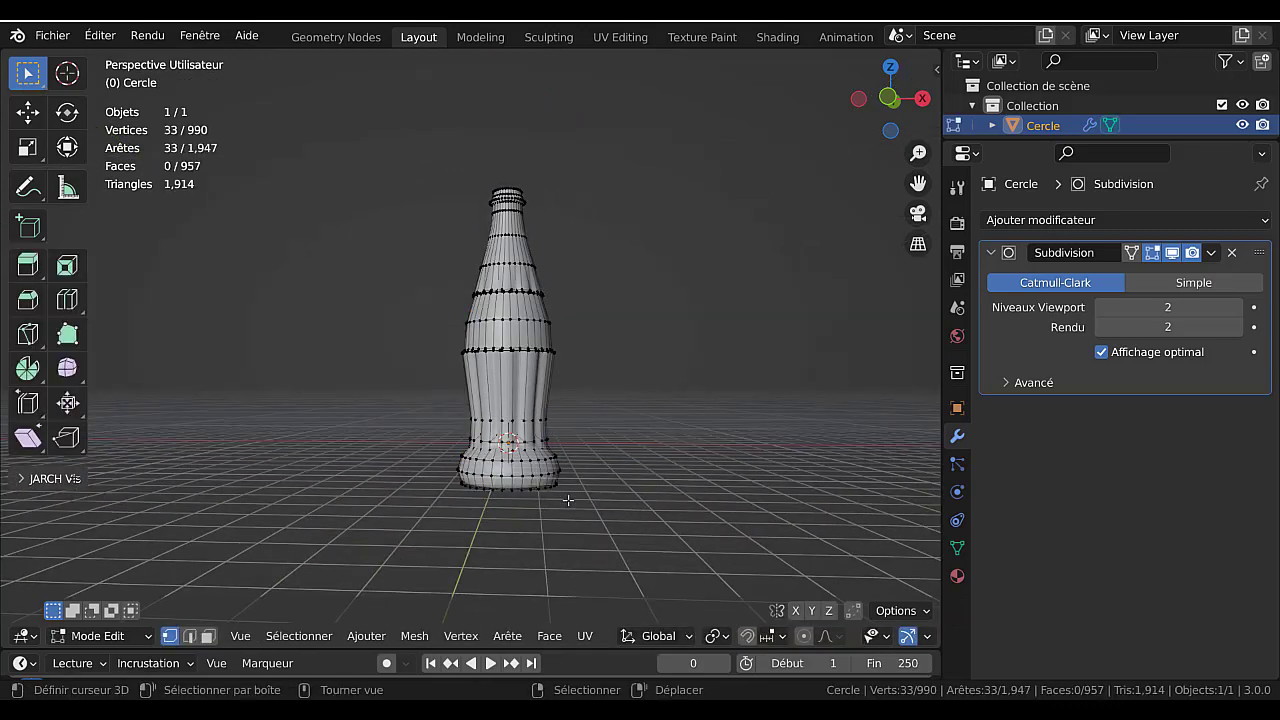
middle_click_drag(600, 503, 587, 465, "ctrl")
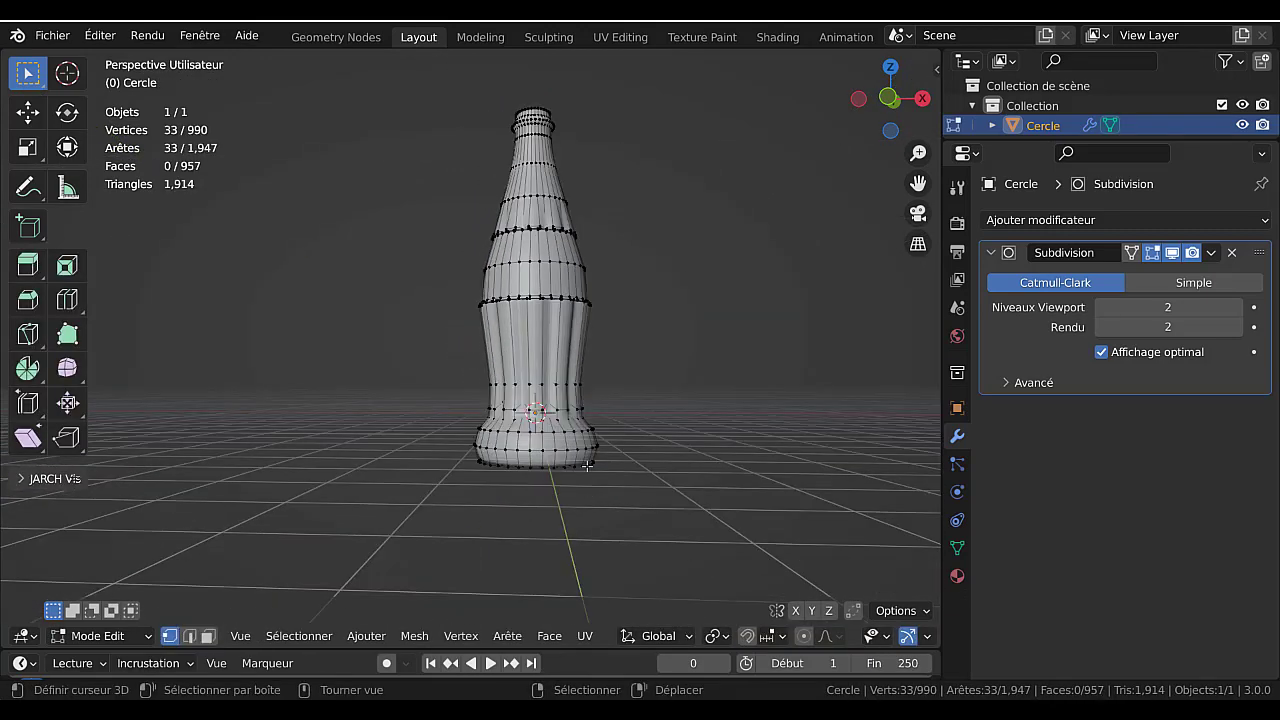
scroll(590, 460, "up", 1)
left_click(598, 452, "alt")
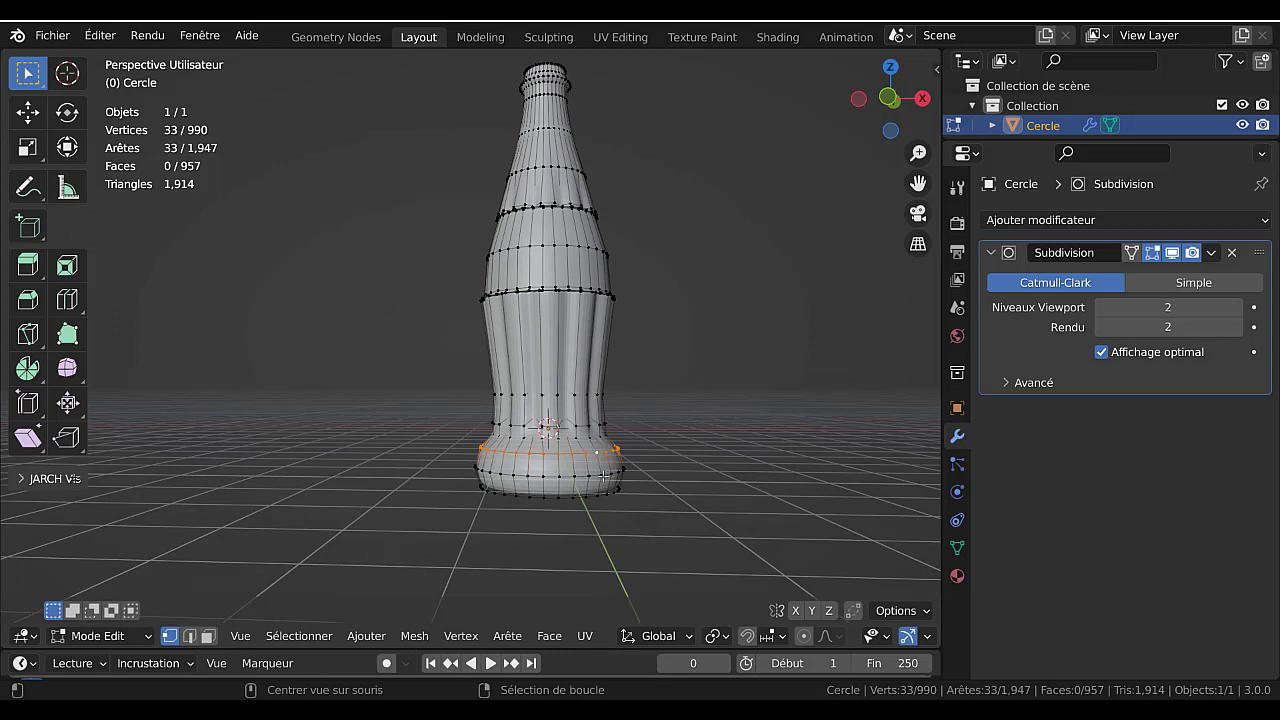
left_click(601, 472, "alt+shift")
left_click(593, 491, "alt+shift")
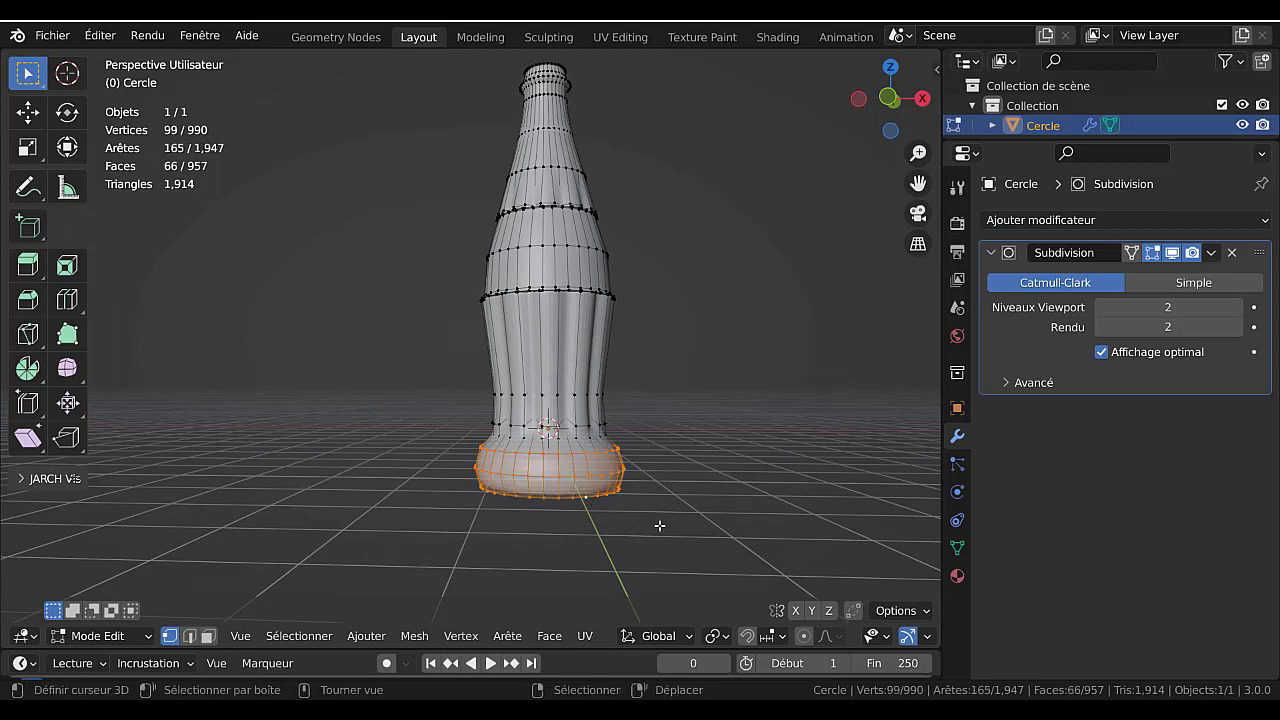
key("KP_1")
key("s")
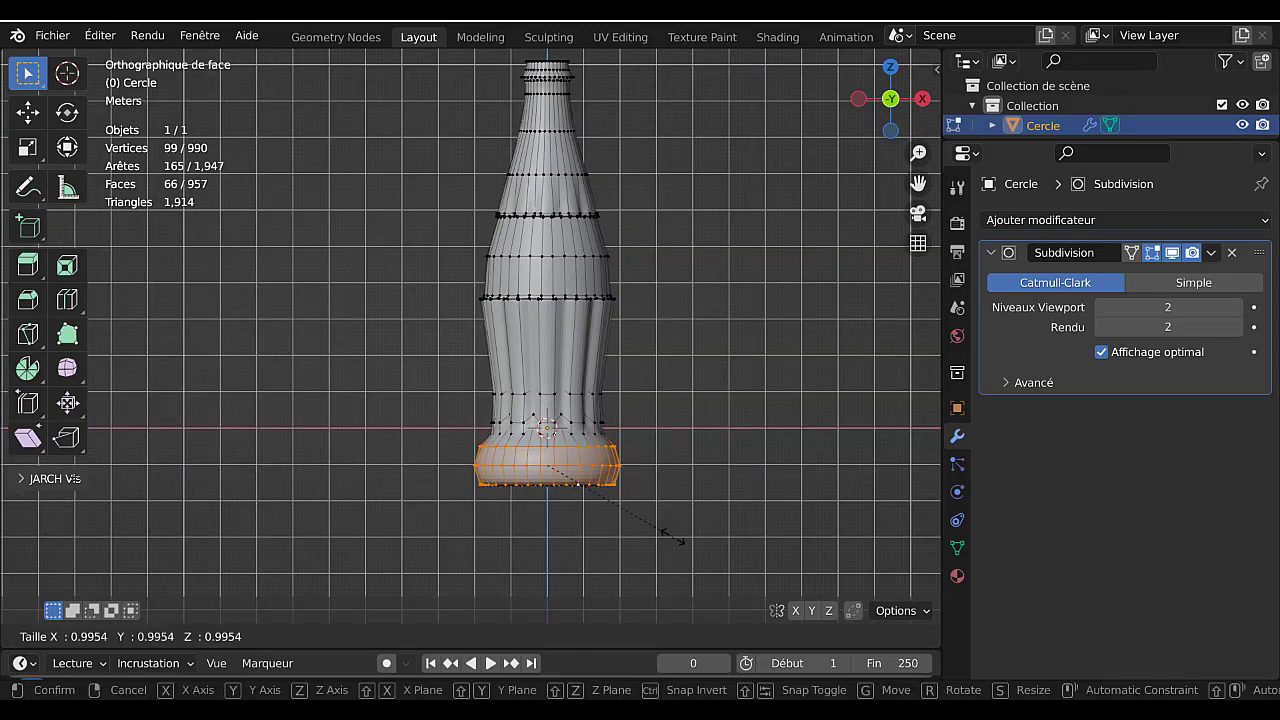
left_click(665, 533)
key("Tab")
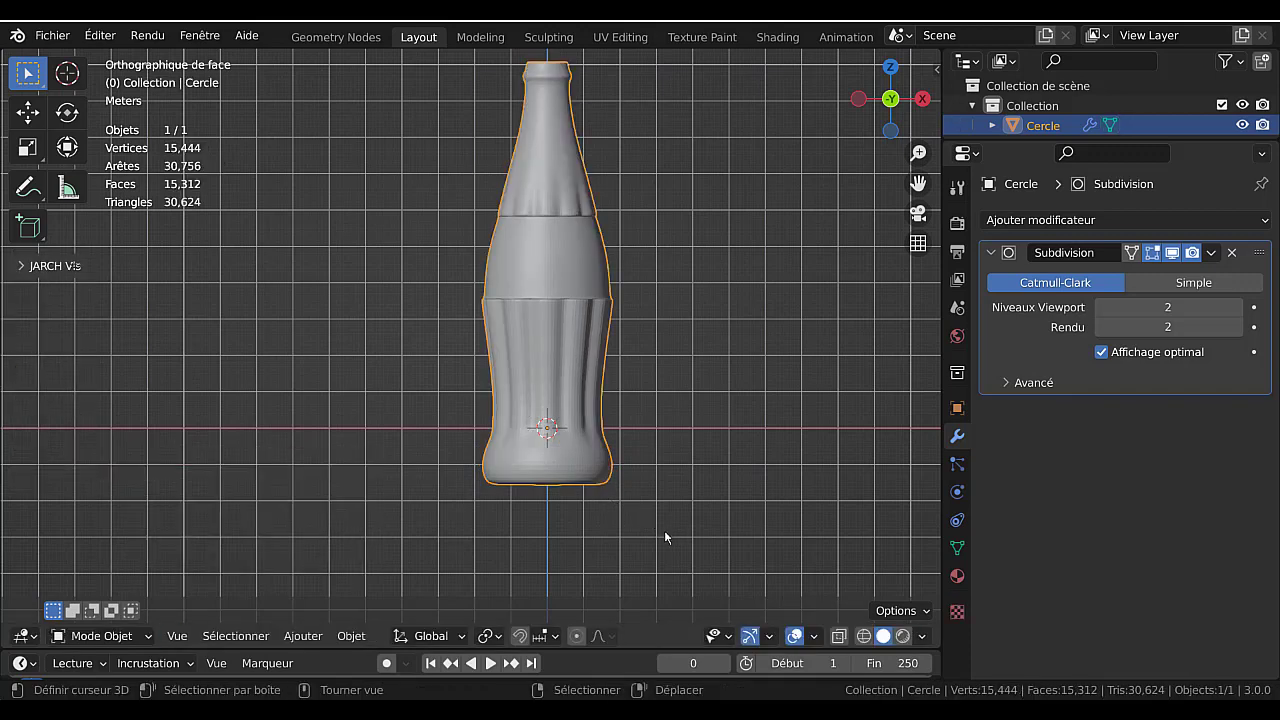
- Scale the whole bottle by 1.211 along the global Z axis and inspect its taller shape
scroll(665, 537, "down", 2)
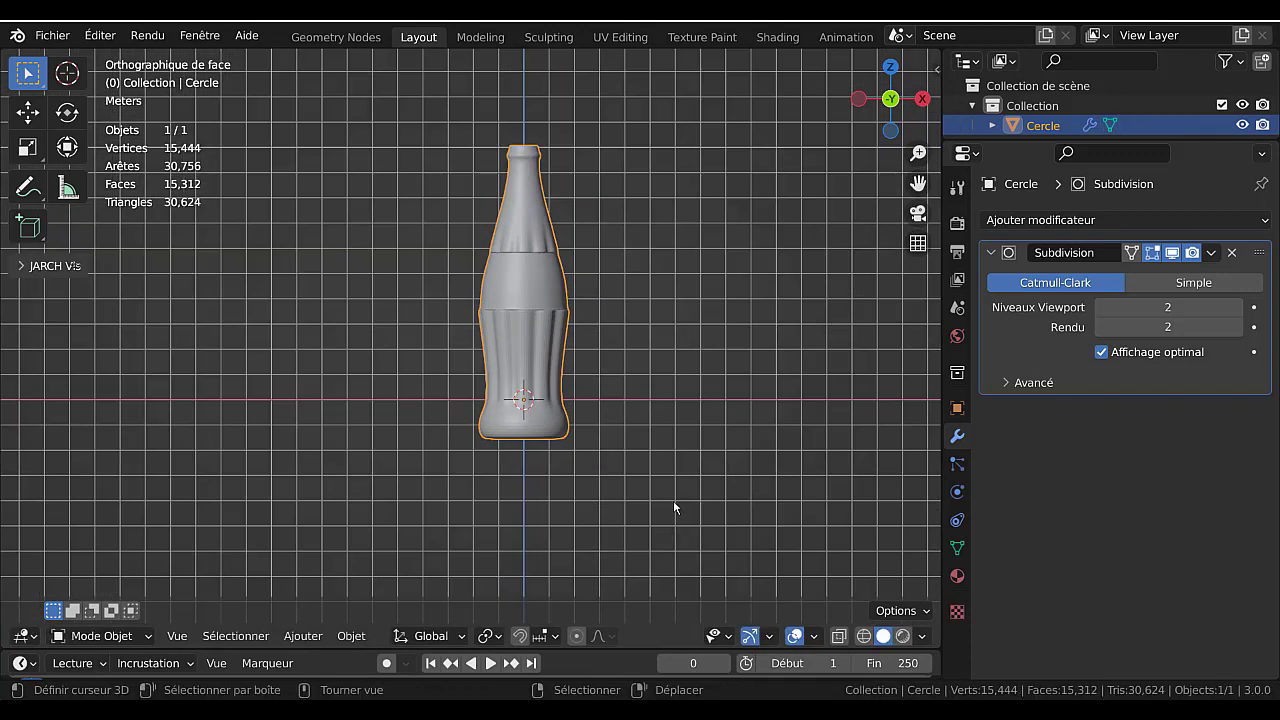
key("s")
key("z")
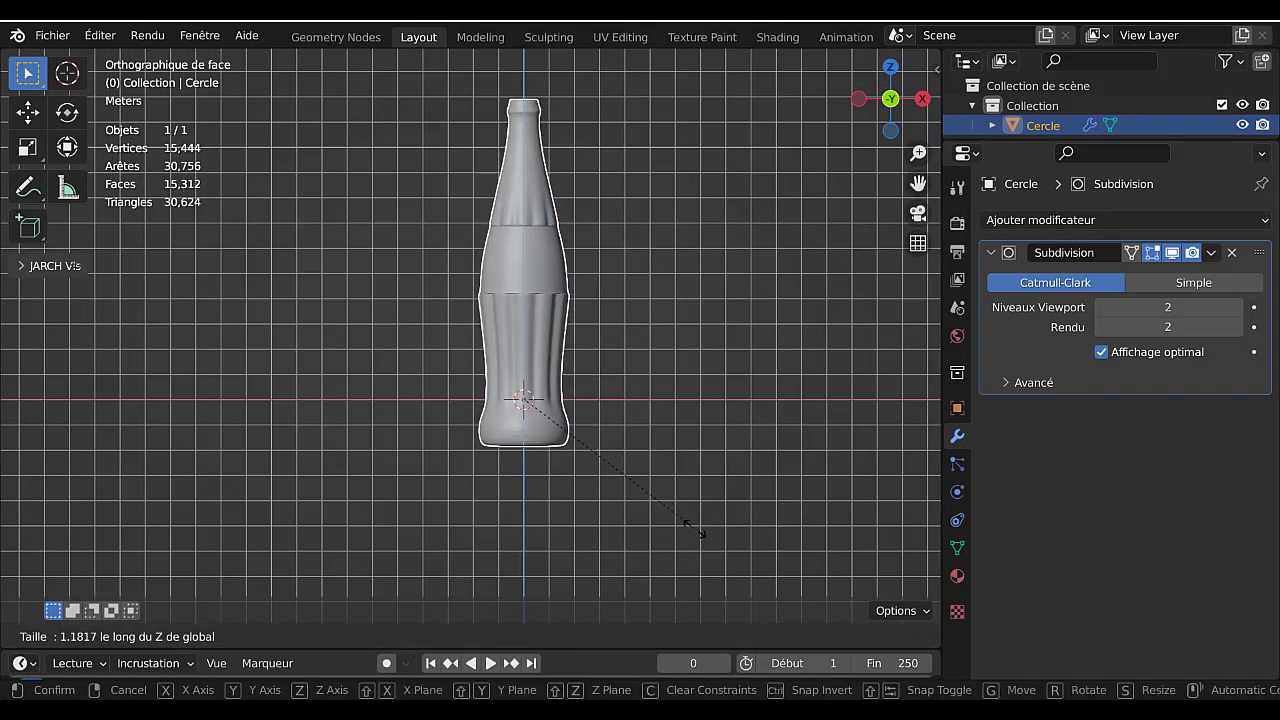
left_click(700, 534)
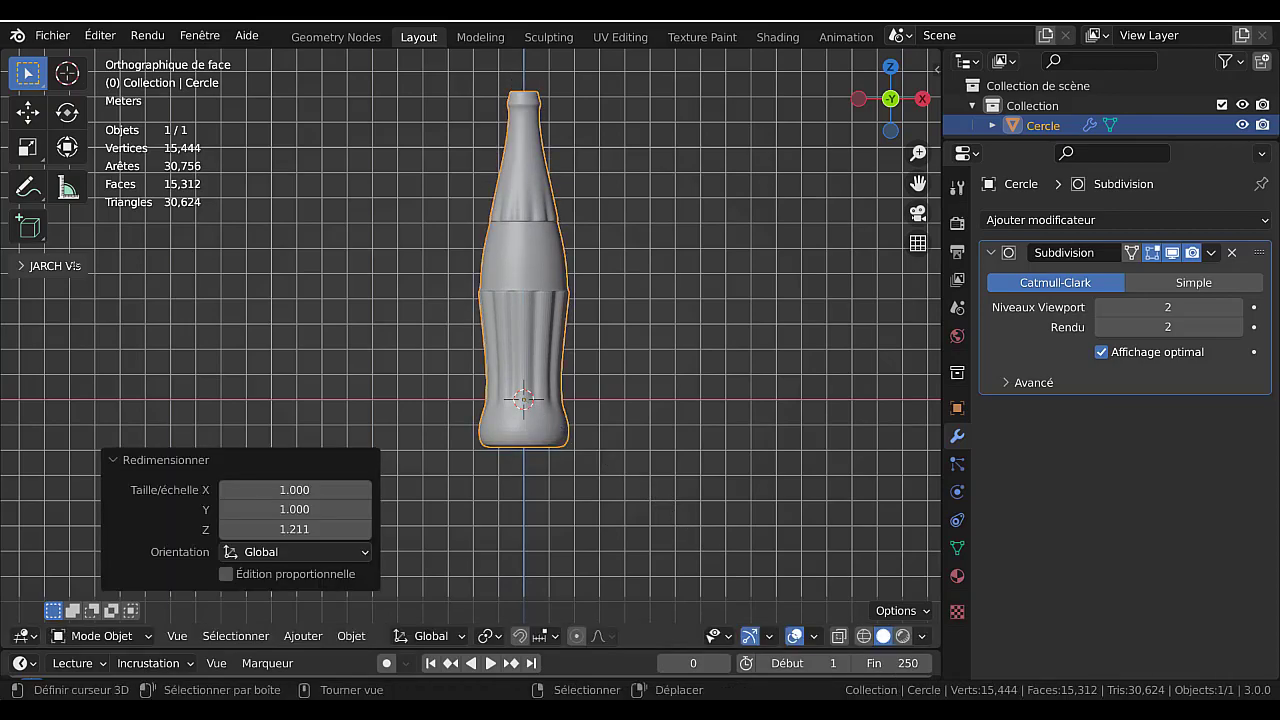
key("Tab")
key("Tab")
scroll(688, 486, "up", 2)
middle_click_drag(688, 486, 654, 537)
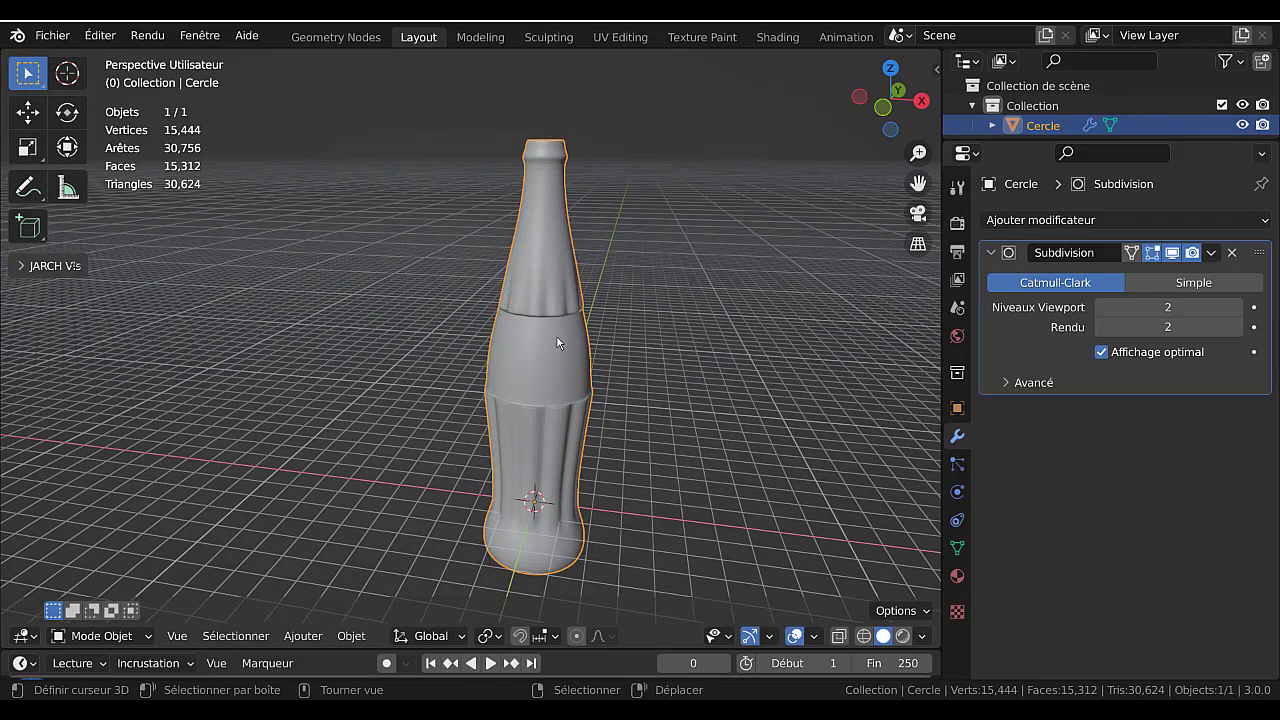
middle_click_drag(587, 314, 565, 356)
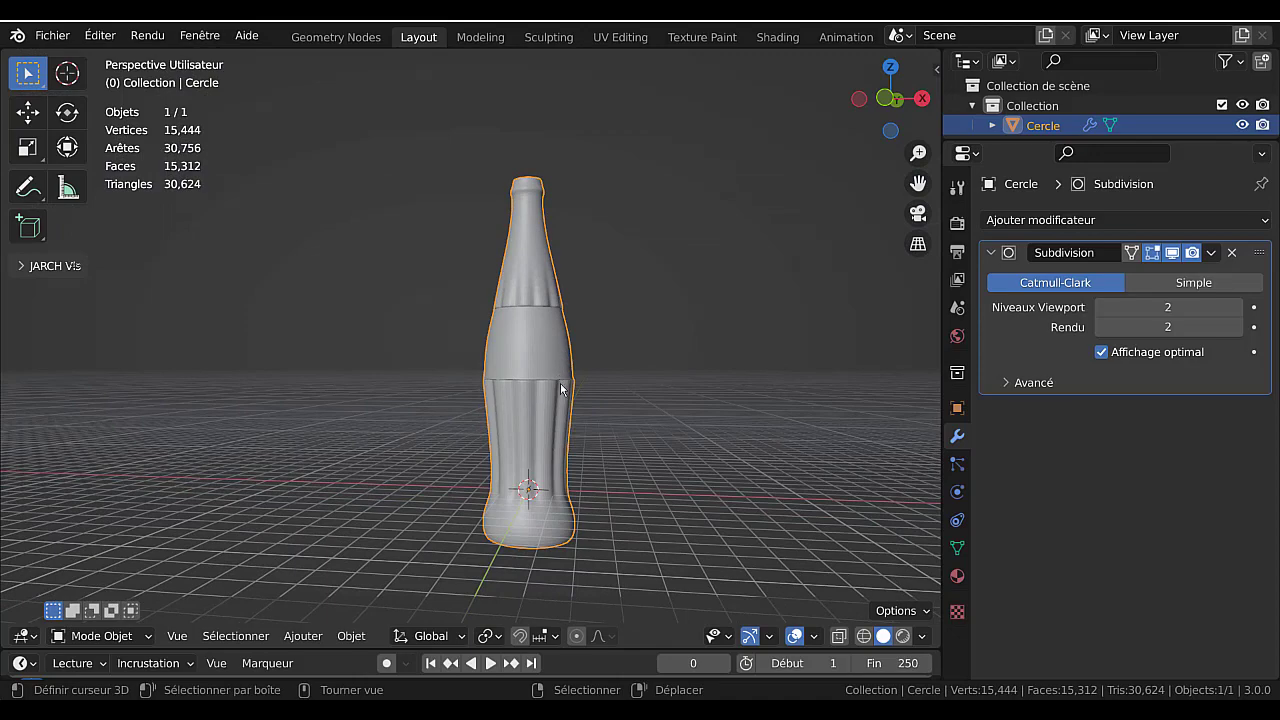
key("x")
left_click(556, 380)
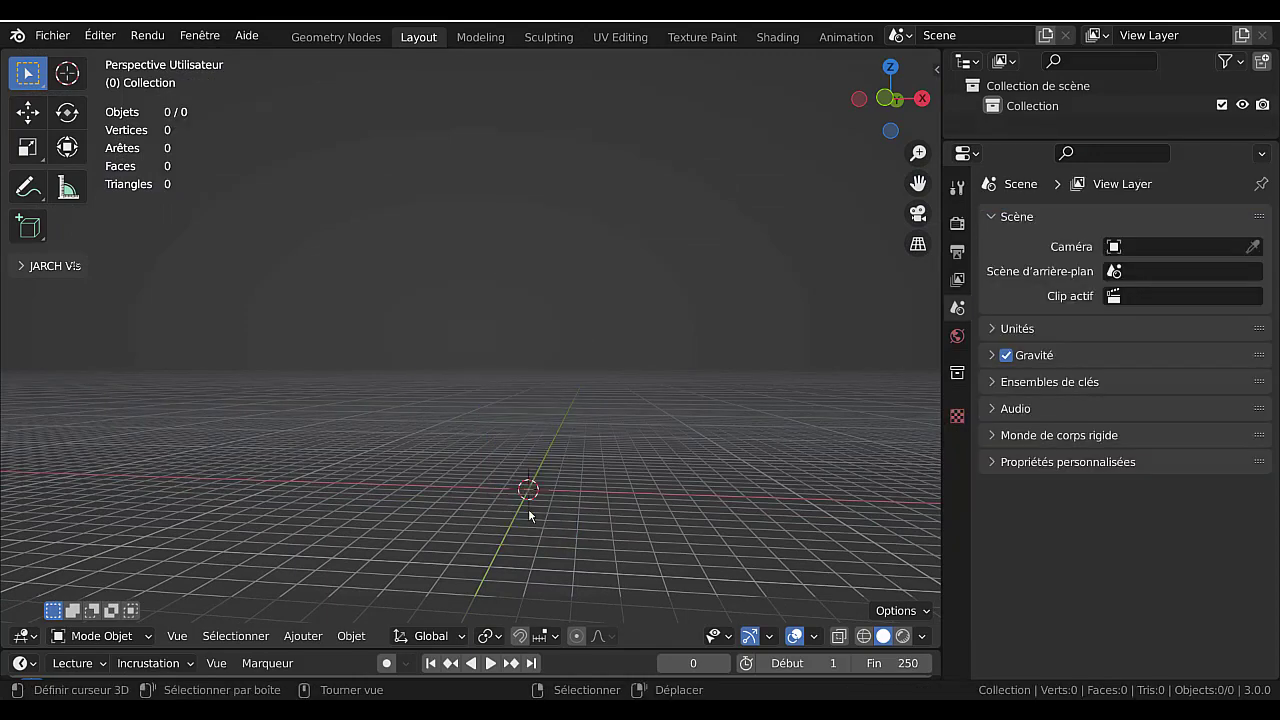
middle_click_drag(556, 380, 613, 548)
left_click(321, 637)
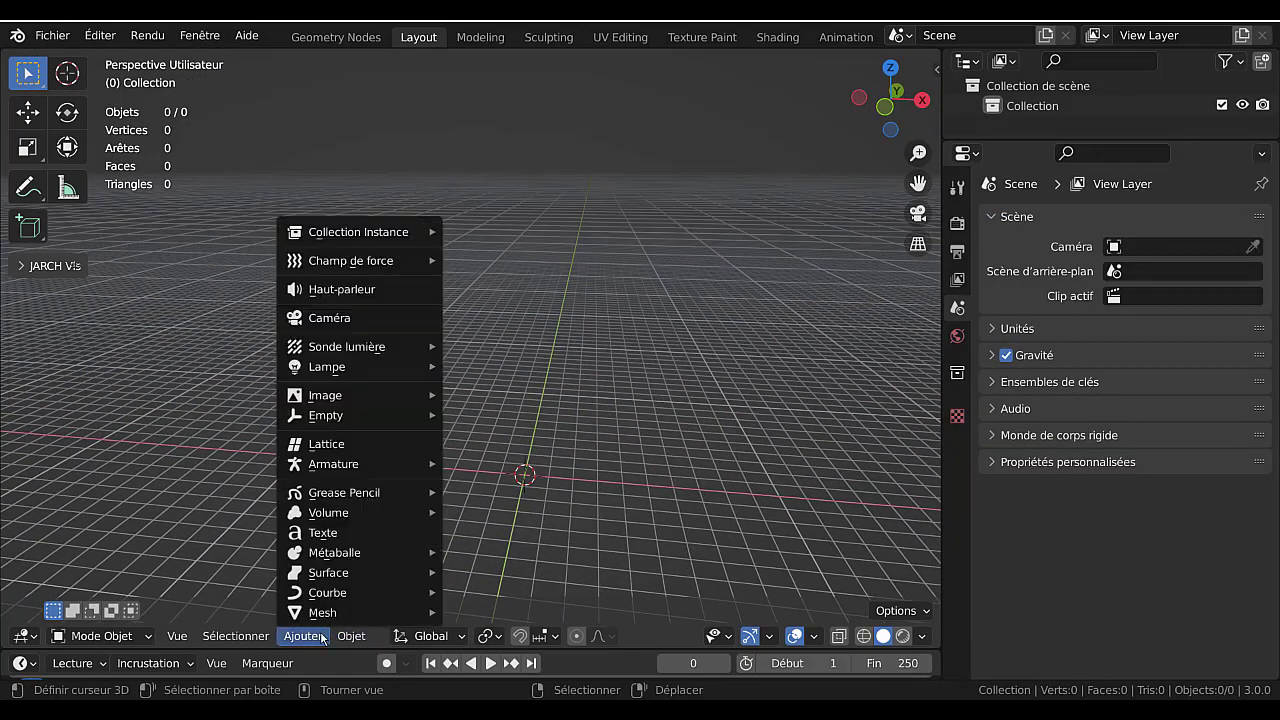
mouse_move(323, 620)
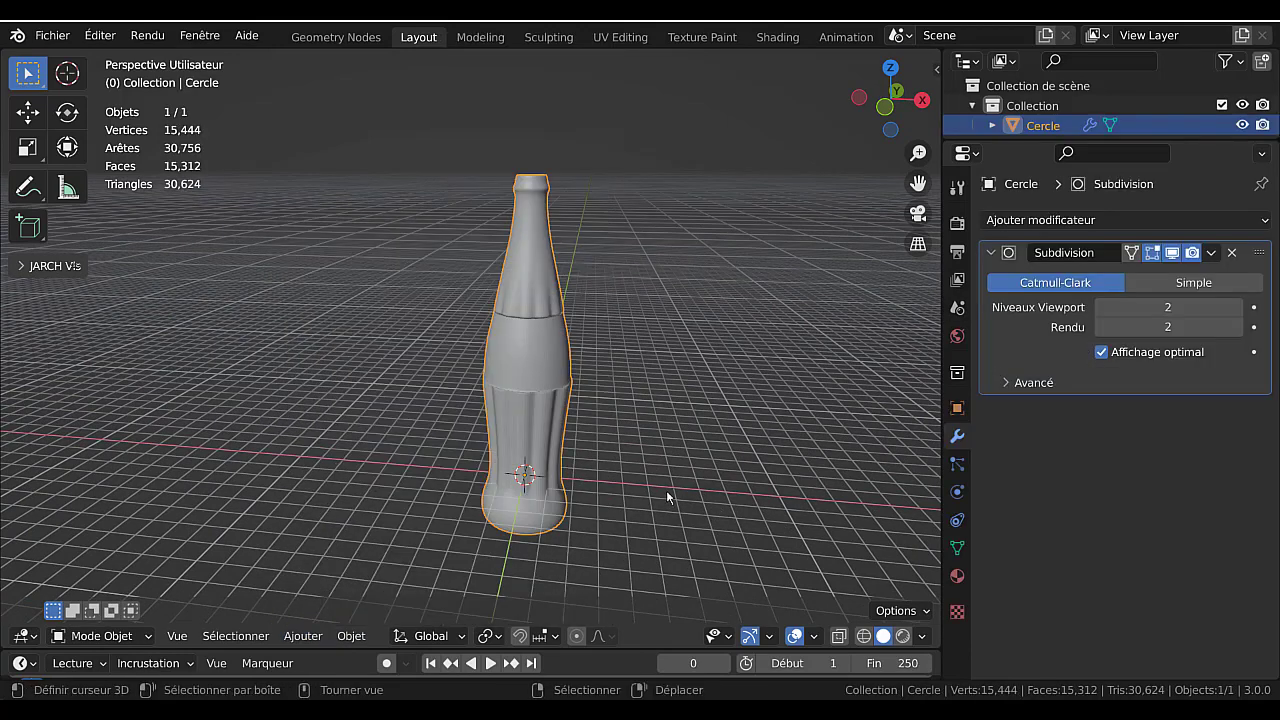
- Move the bottle about -16.2 m along the X axis, away from the origin
scroll(667, 494, "down", 3)
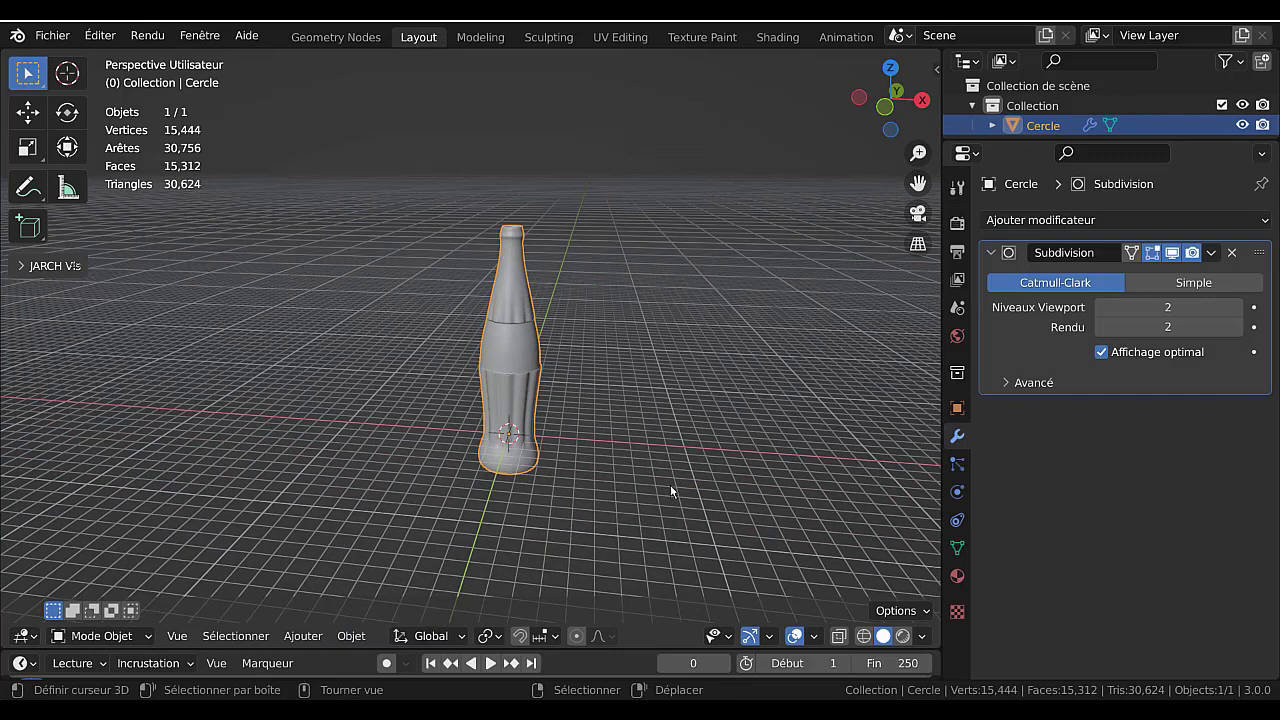
key("g")
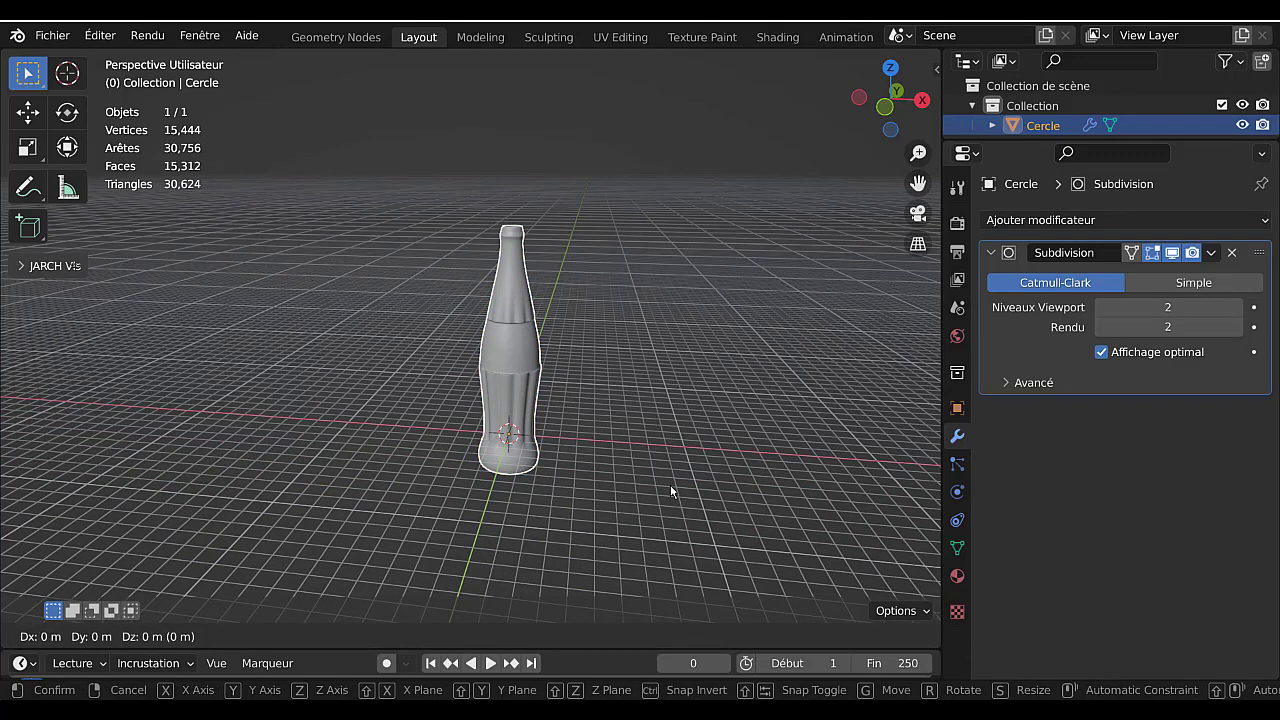
key("x")
left_click(522, 478)
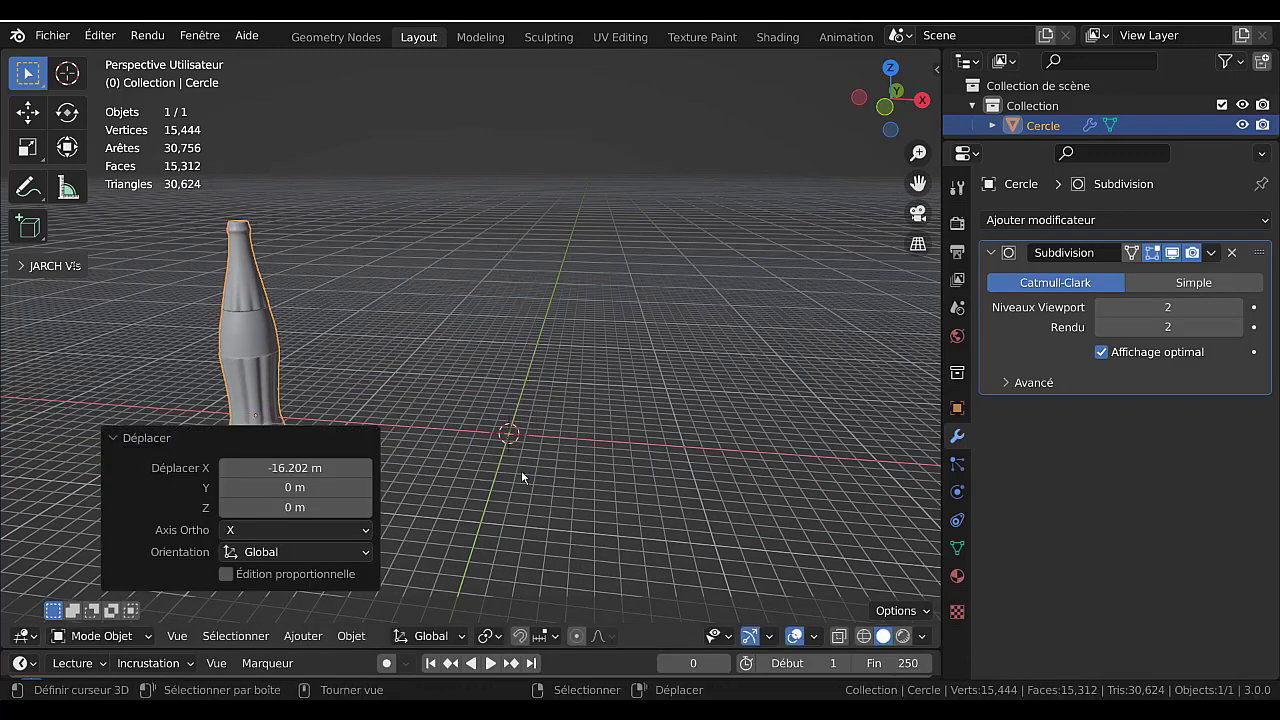
left_click(303, 636)
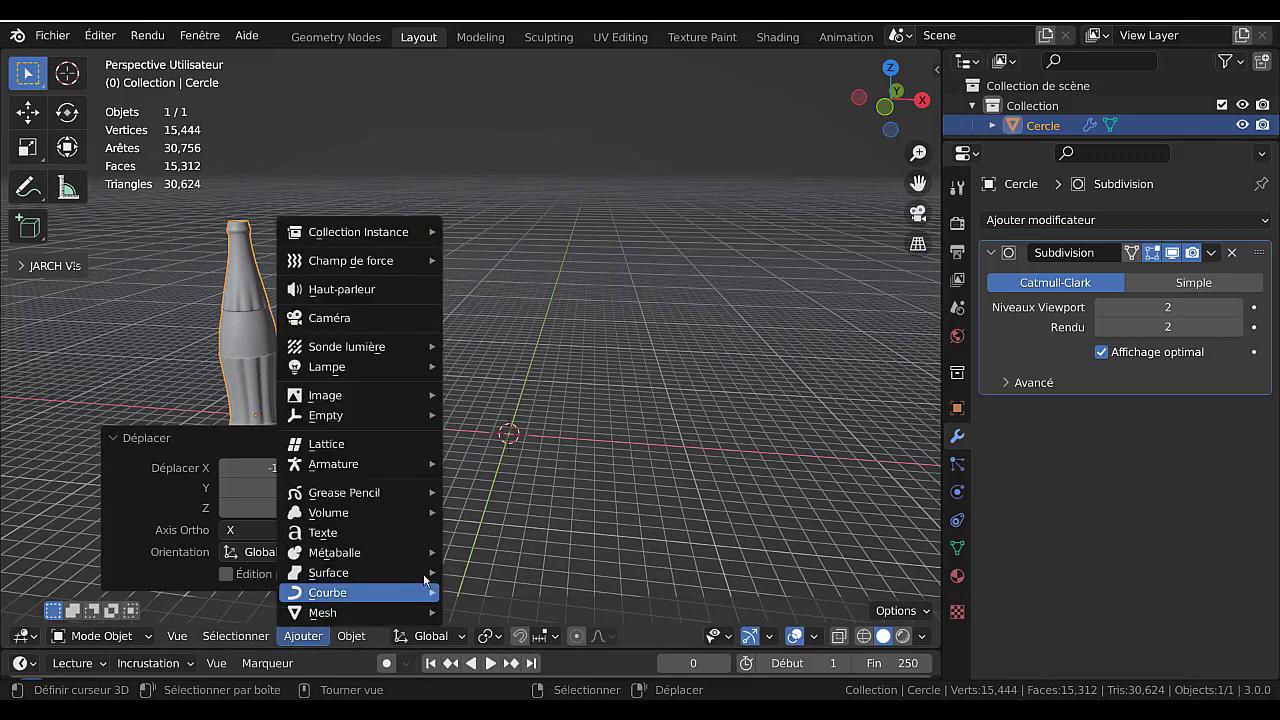
left_click(265, 436)
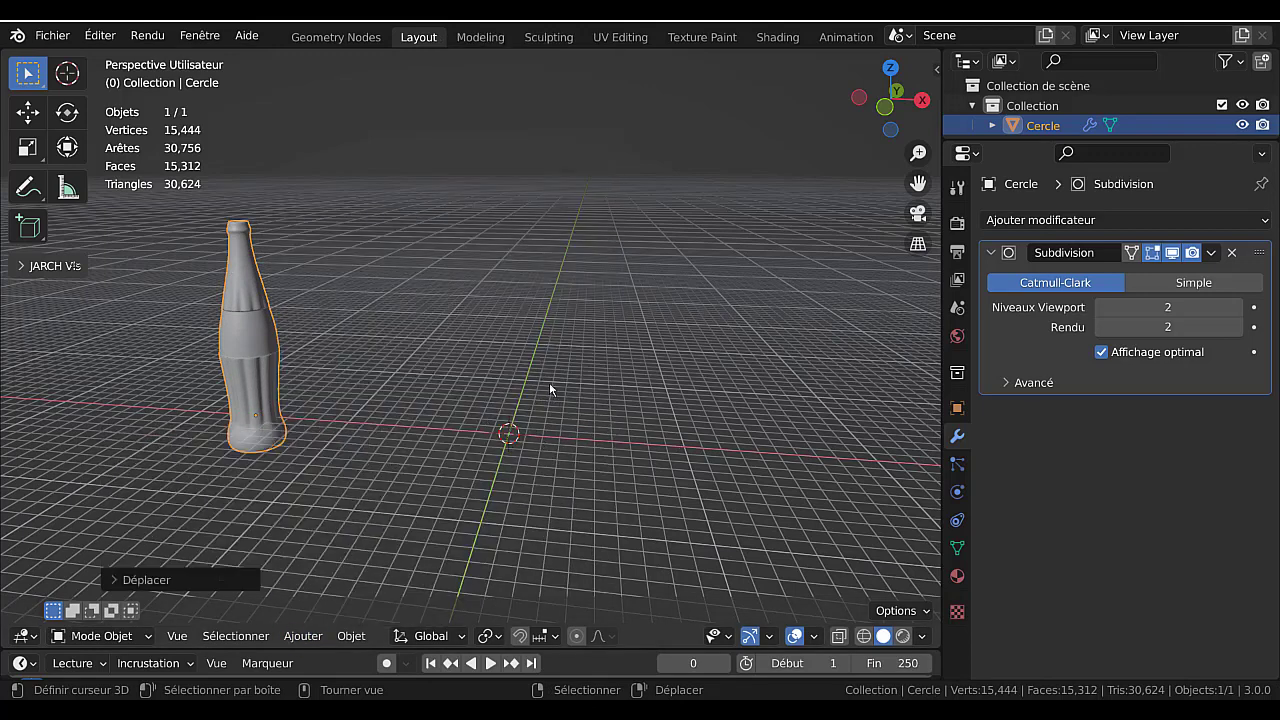
- Hide the bottle so that the viewport is empty
key("h")
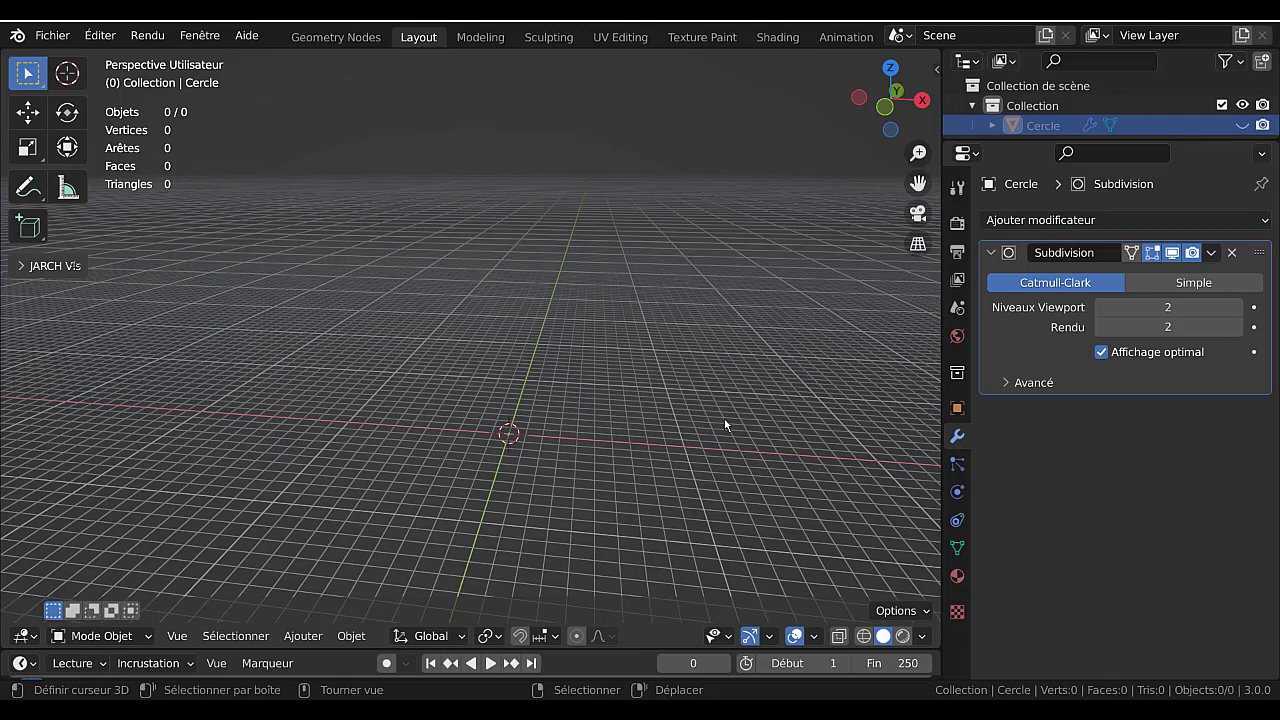
key("alt+h")
key("h")
left_click(305, 633)
mouse_move(311, 616)
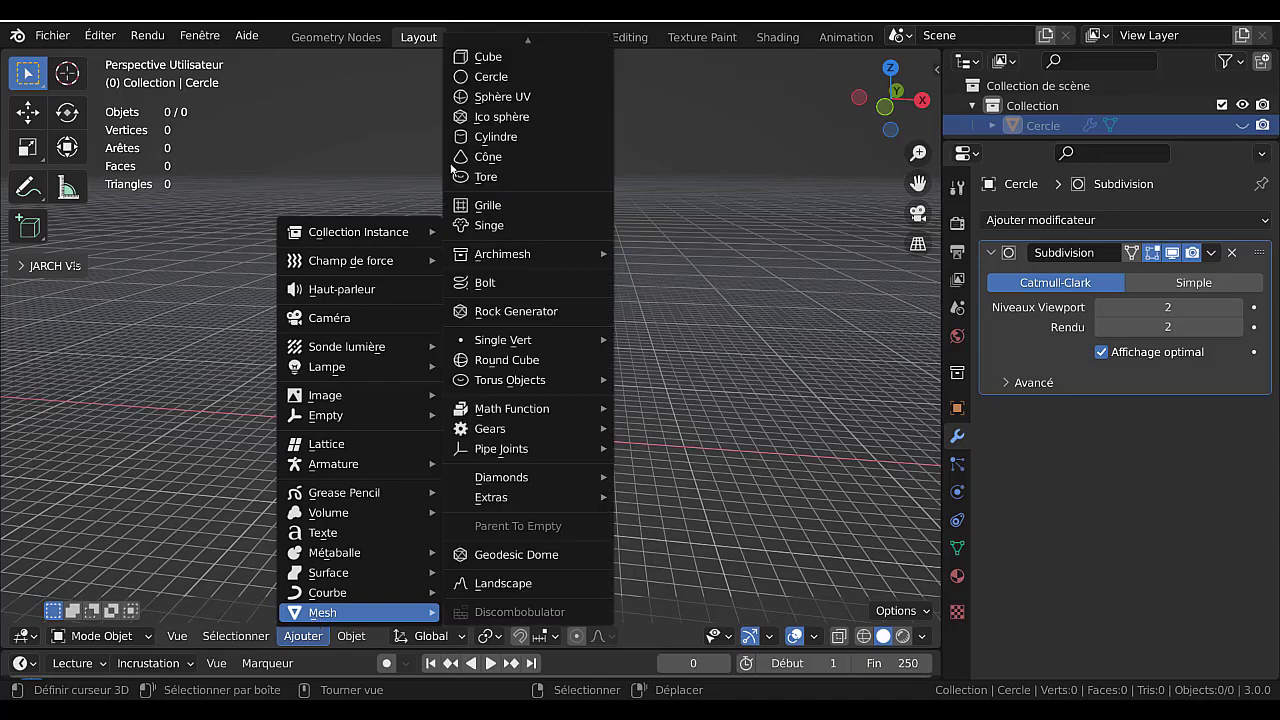
left_click(492, 77)
scroll(711, 449, "up", 2)
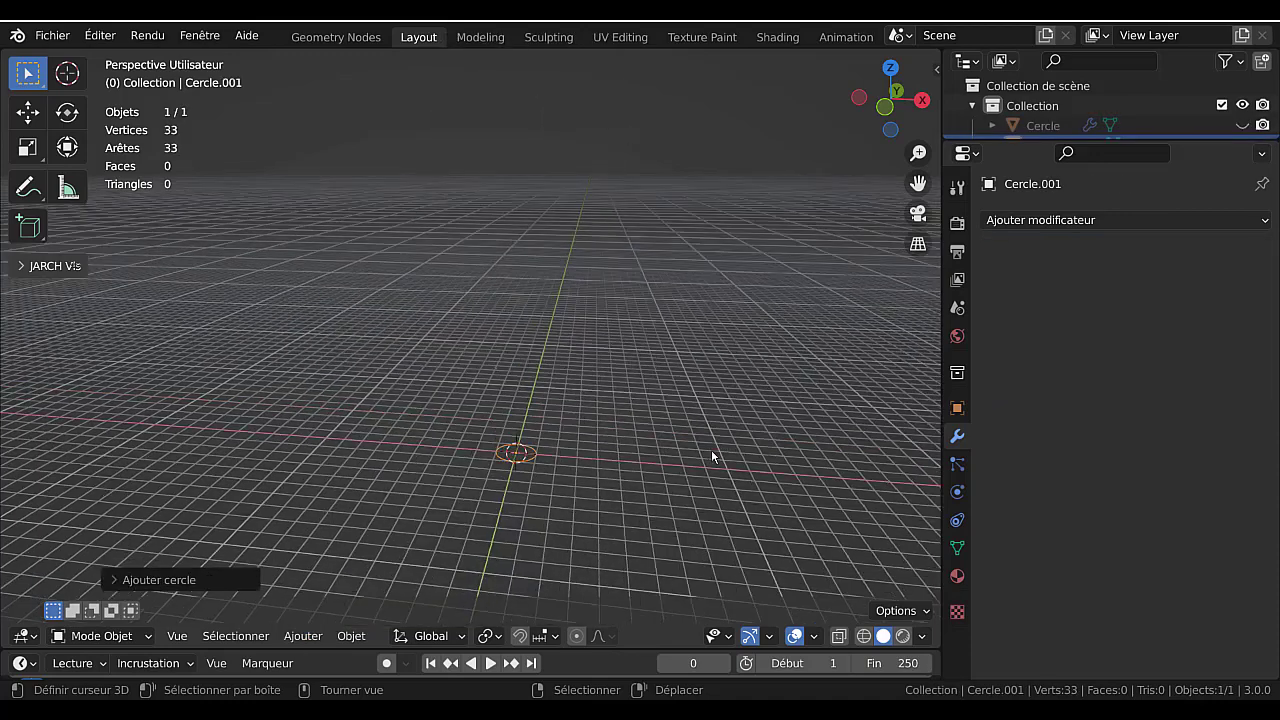
key("KP_7")
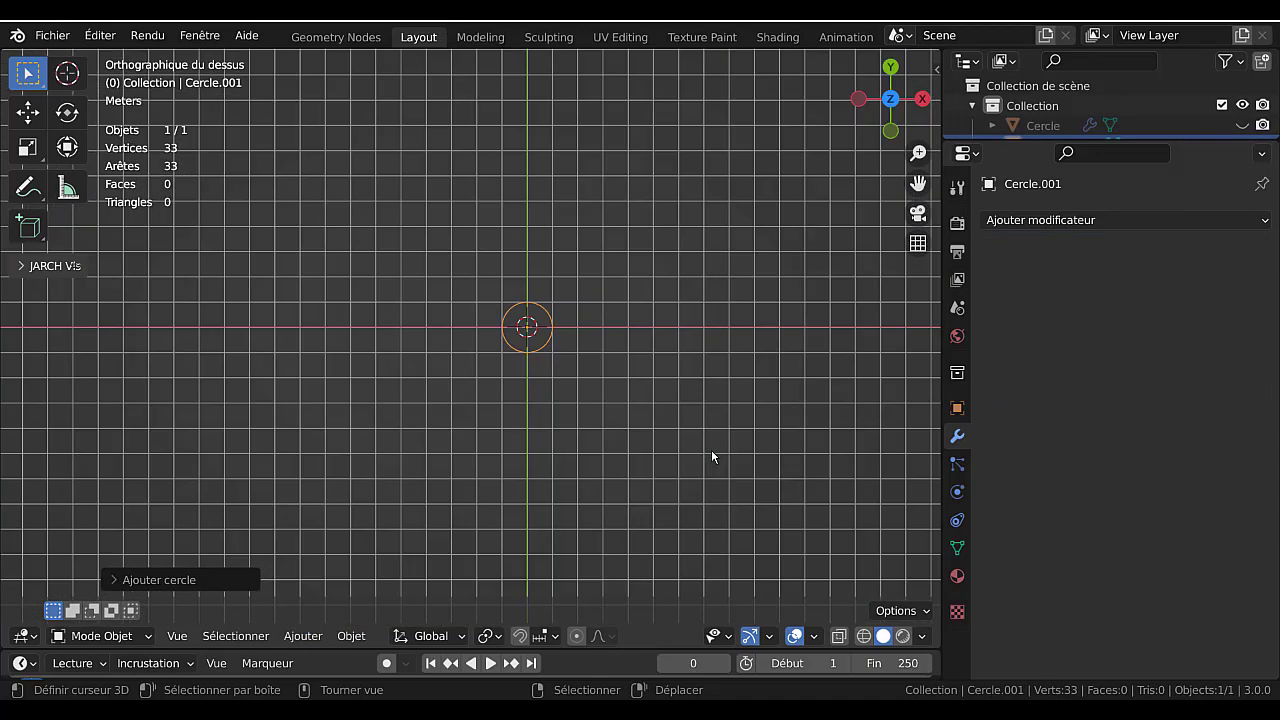
key("Tab")
scroll(711, 449, "up", 6)
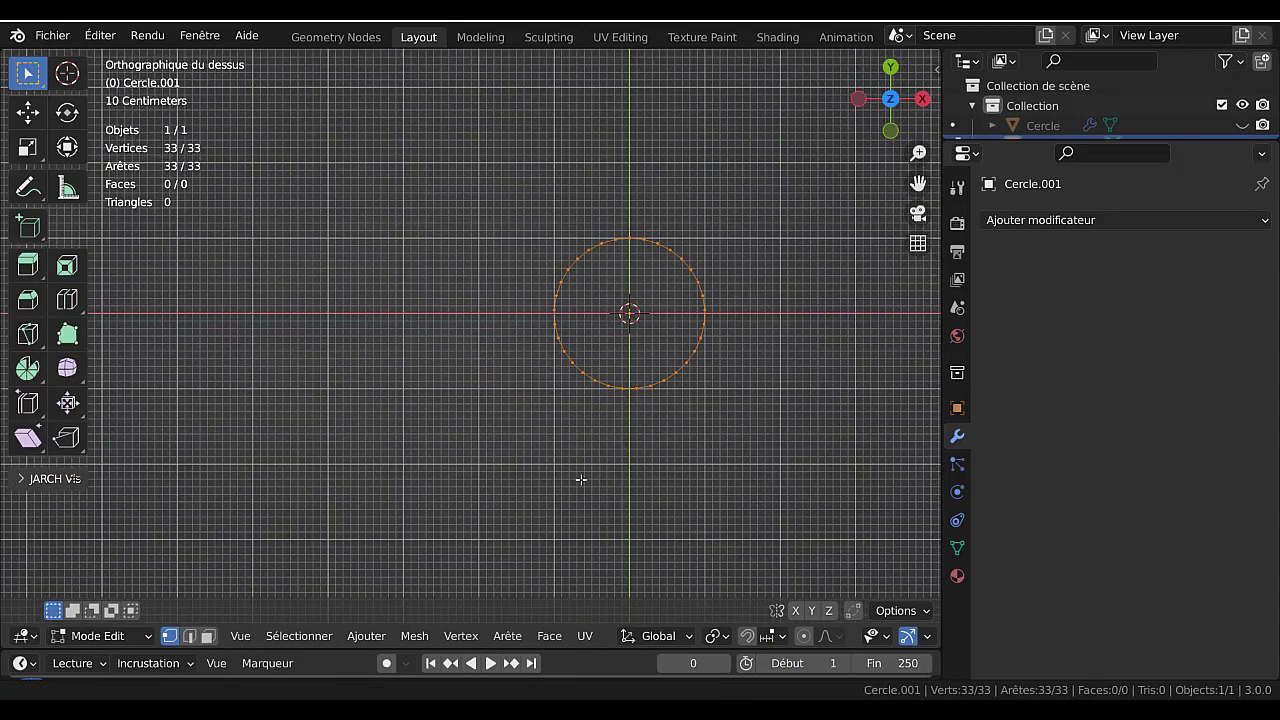
middle_click_drag(581, 480, 476, 527, "shift")
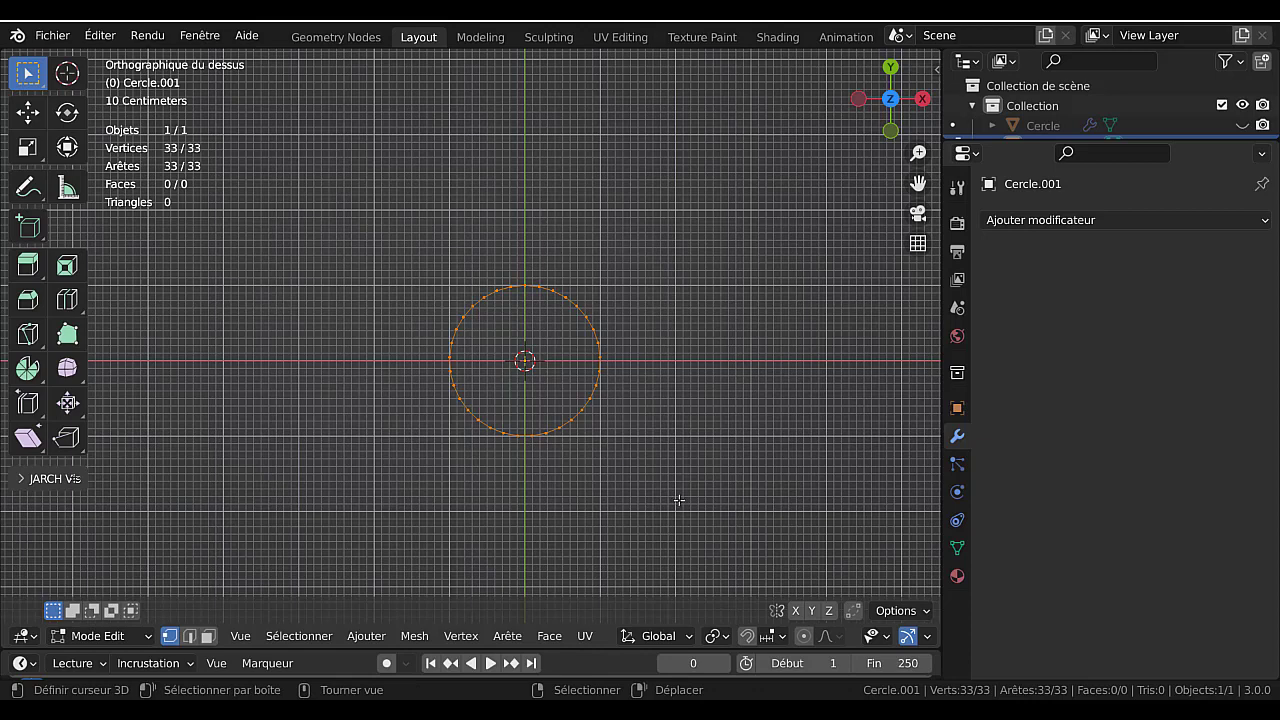
key("Tab")
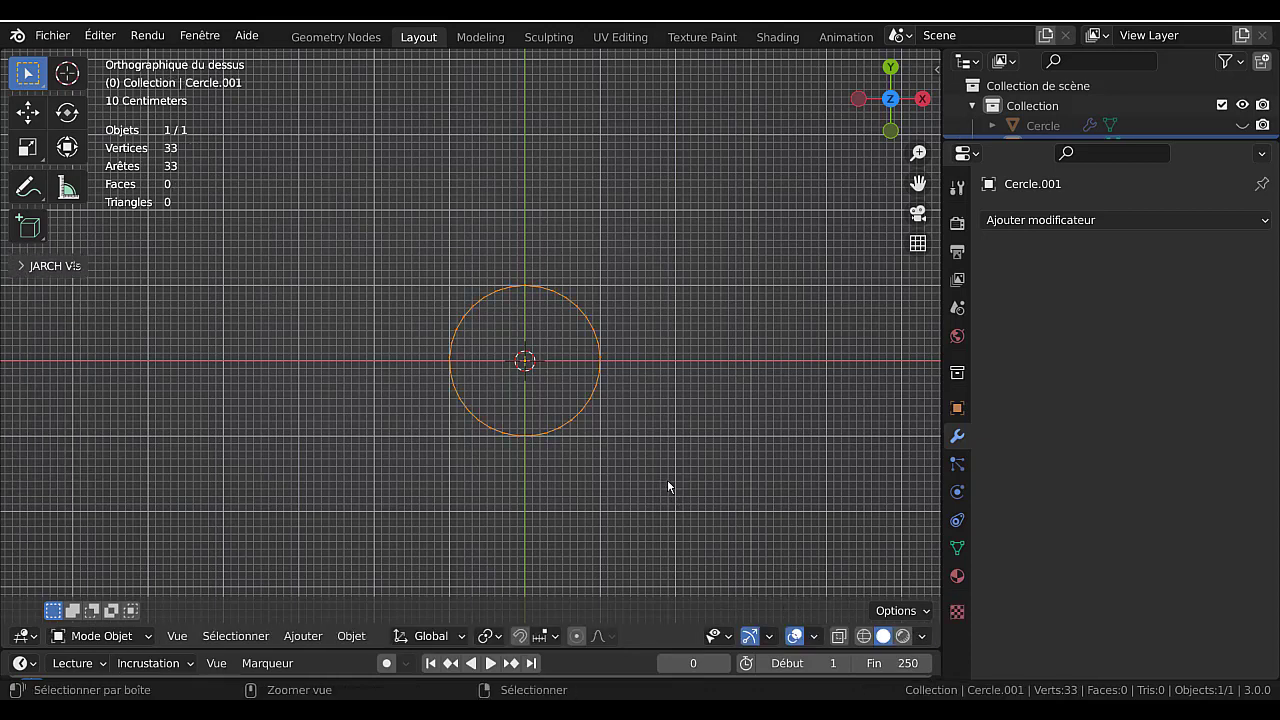
key("Tab")
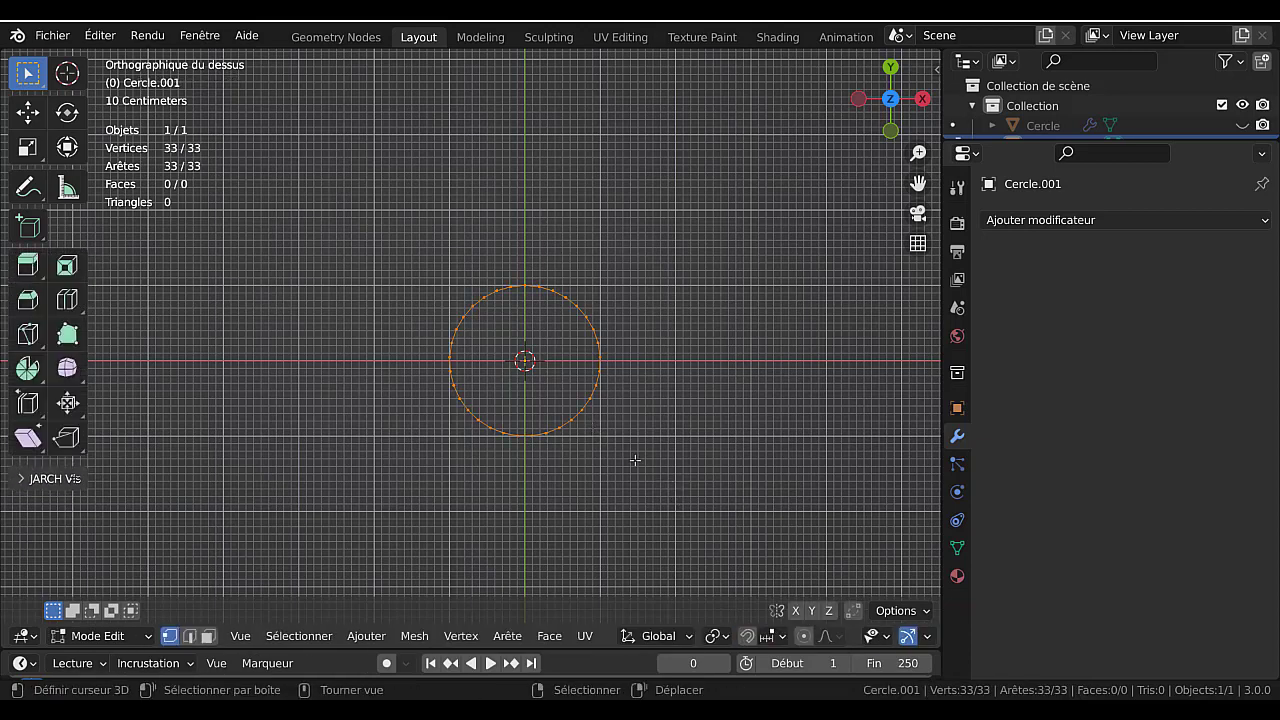
key("Tab")
key("x")
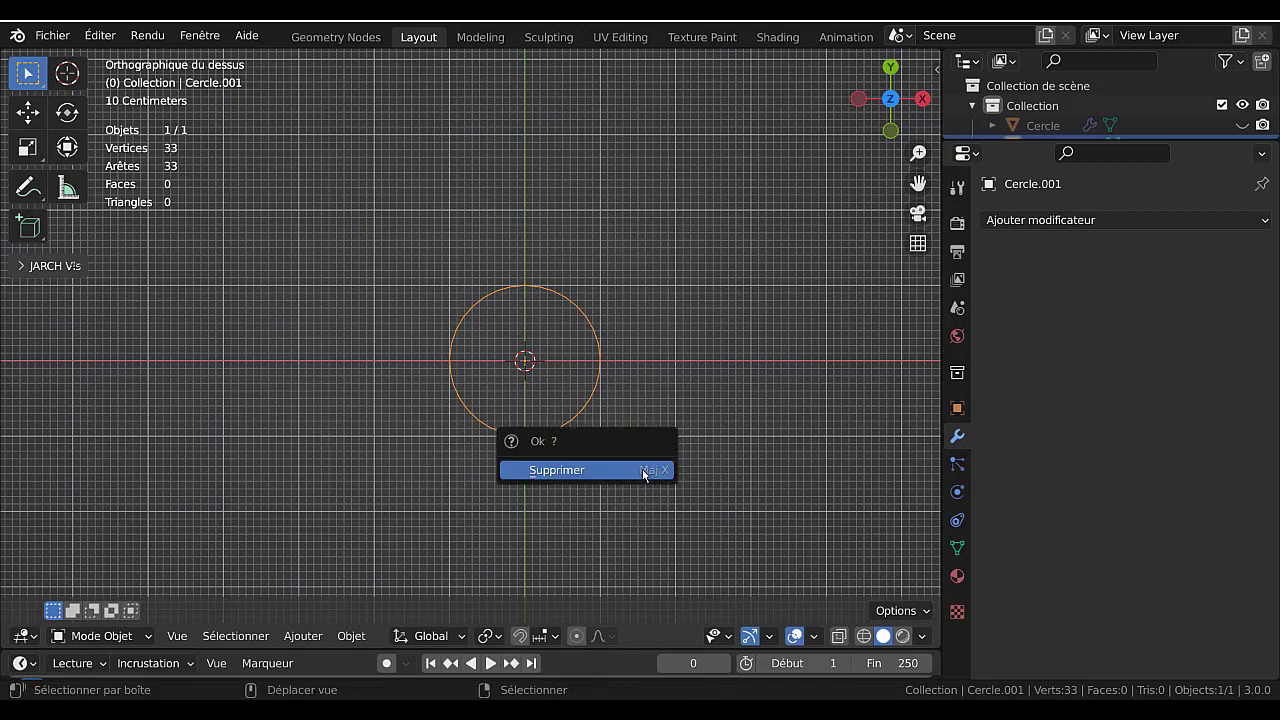
left_click(648, 469)
- Add a mesh circle with 64 vertices and a 1 m radius at the origin and enter Edit Mode on it
left_click(305, 636)
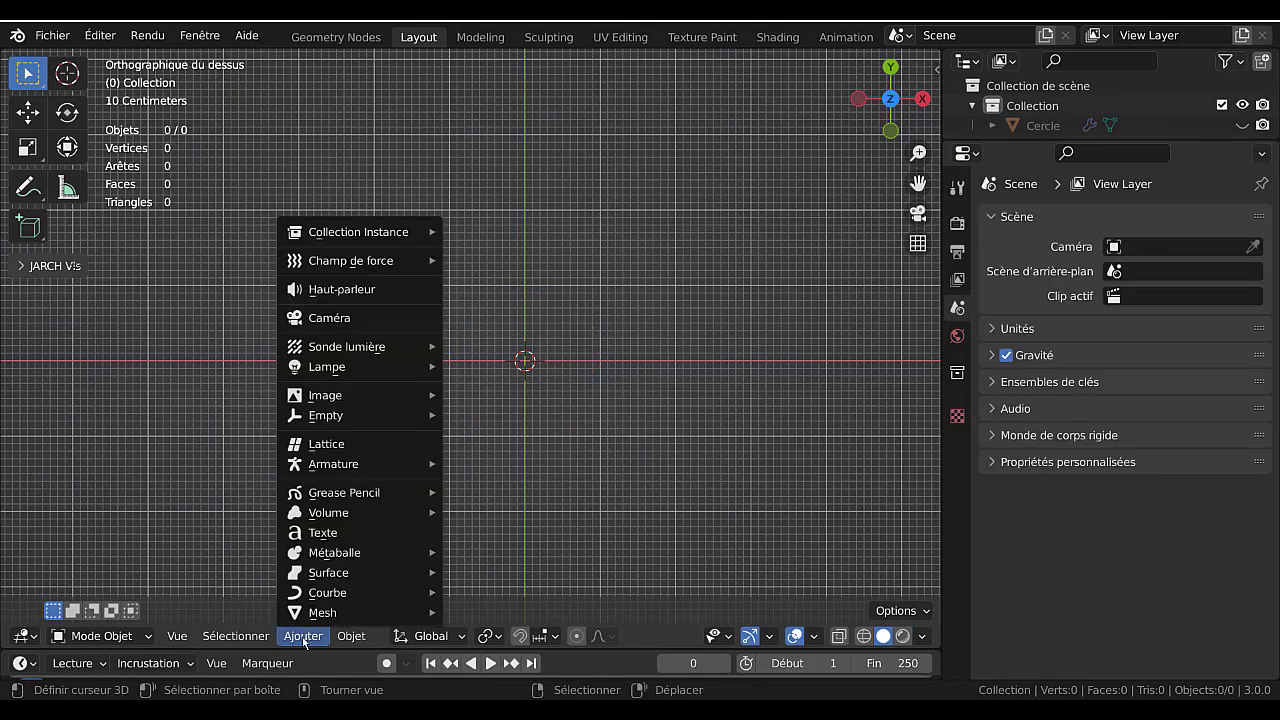
mouse_move(304, 614)
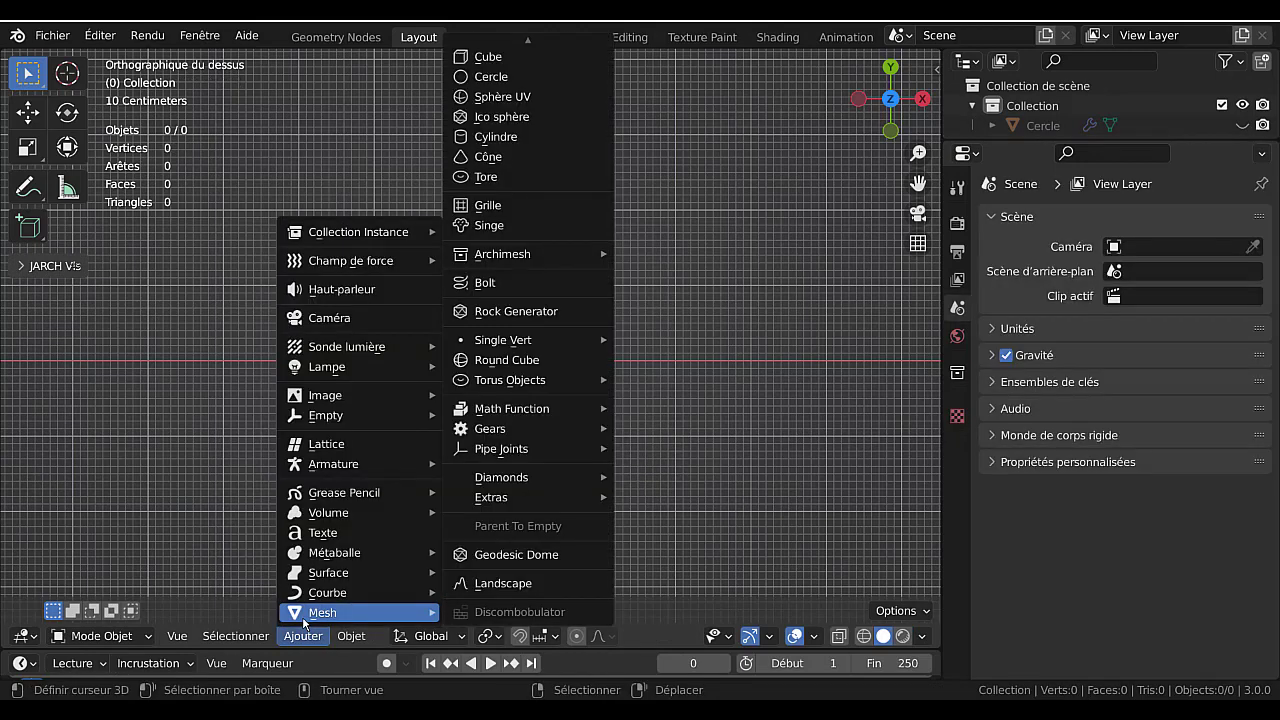
left_click(491, 77)
left_click(187, 583)
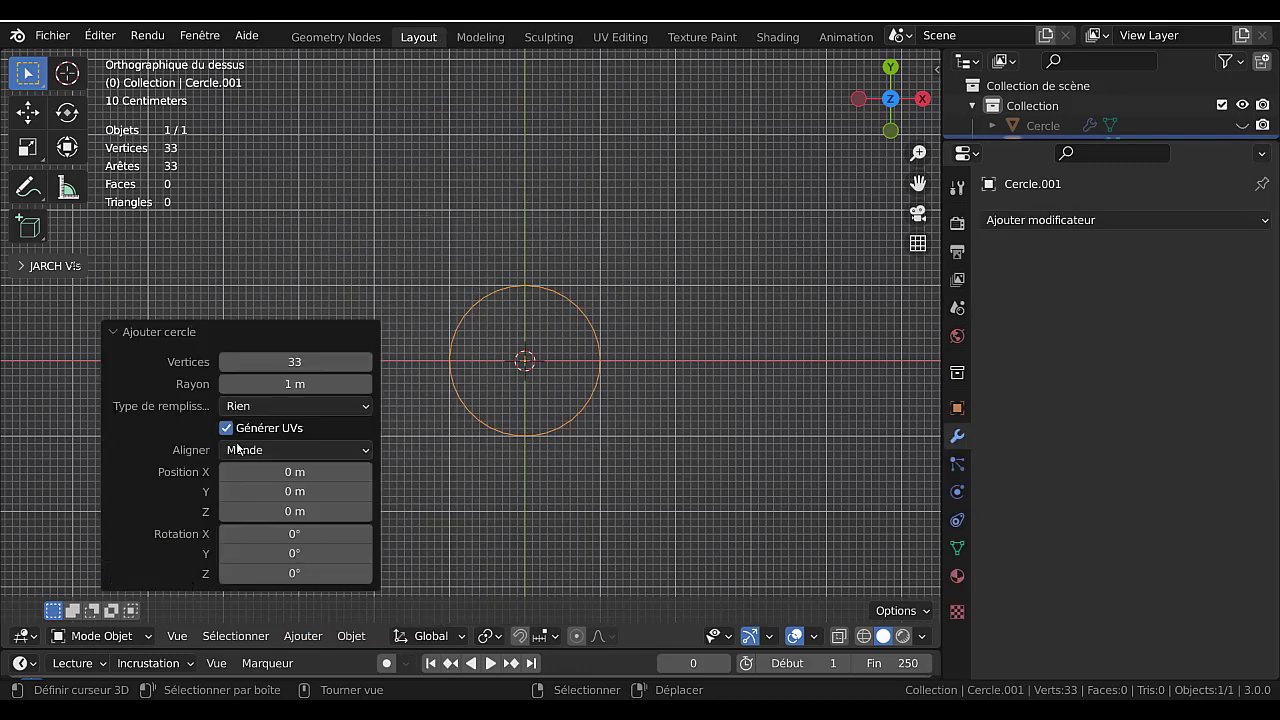
left_click(305, 362)
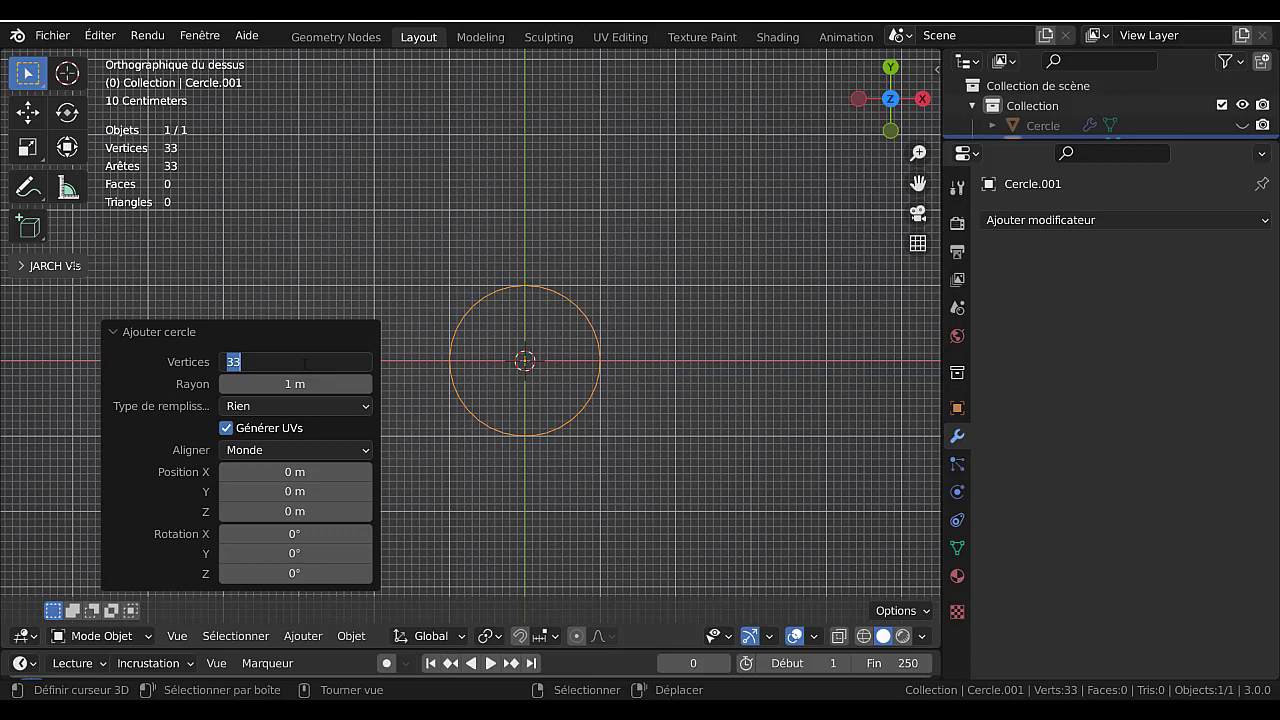
type("64")
key("Return")
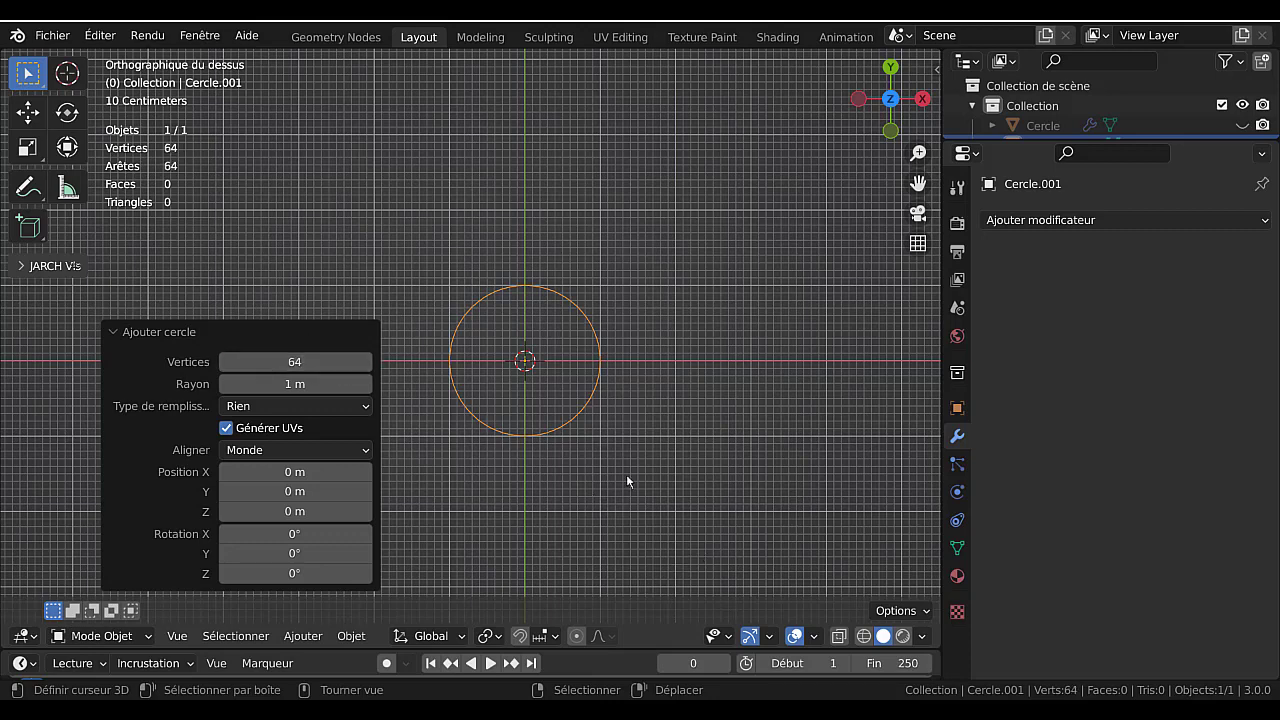
key("Tab")
scroll(711, 478, "up", 3)
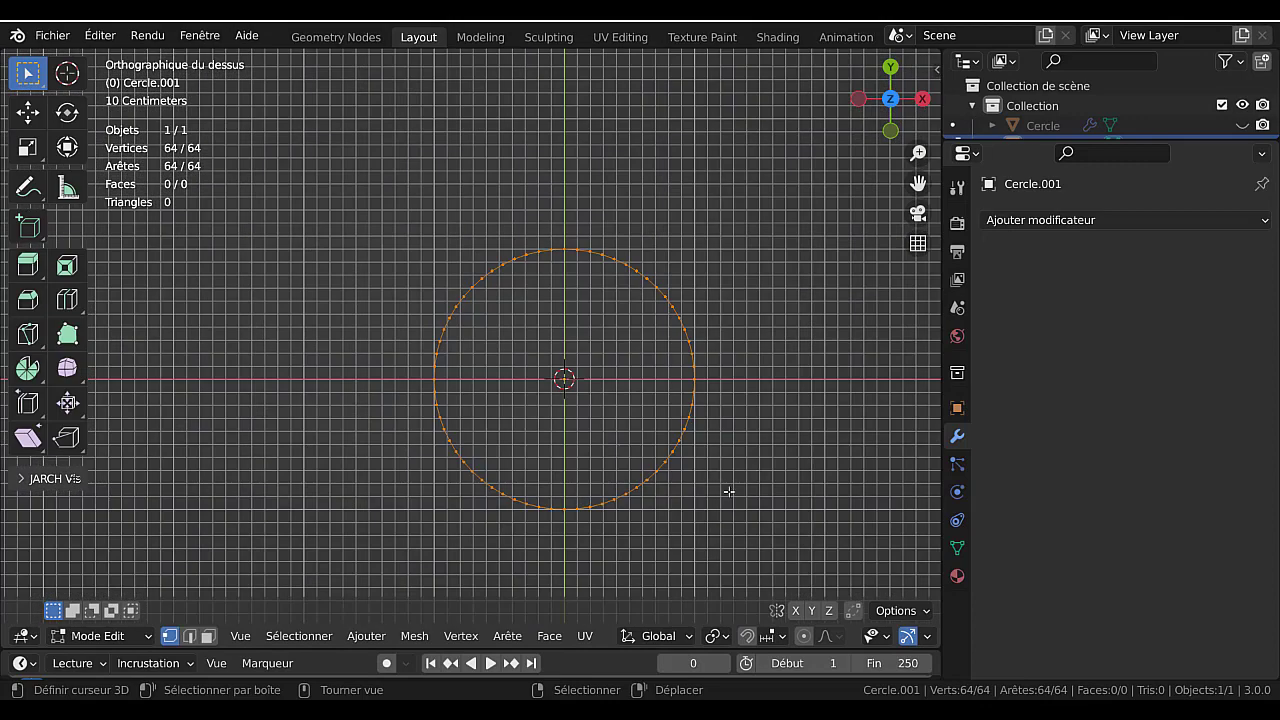
middle_click_drag(729, 491, 669, 462, "shift")
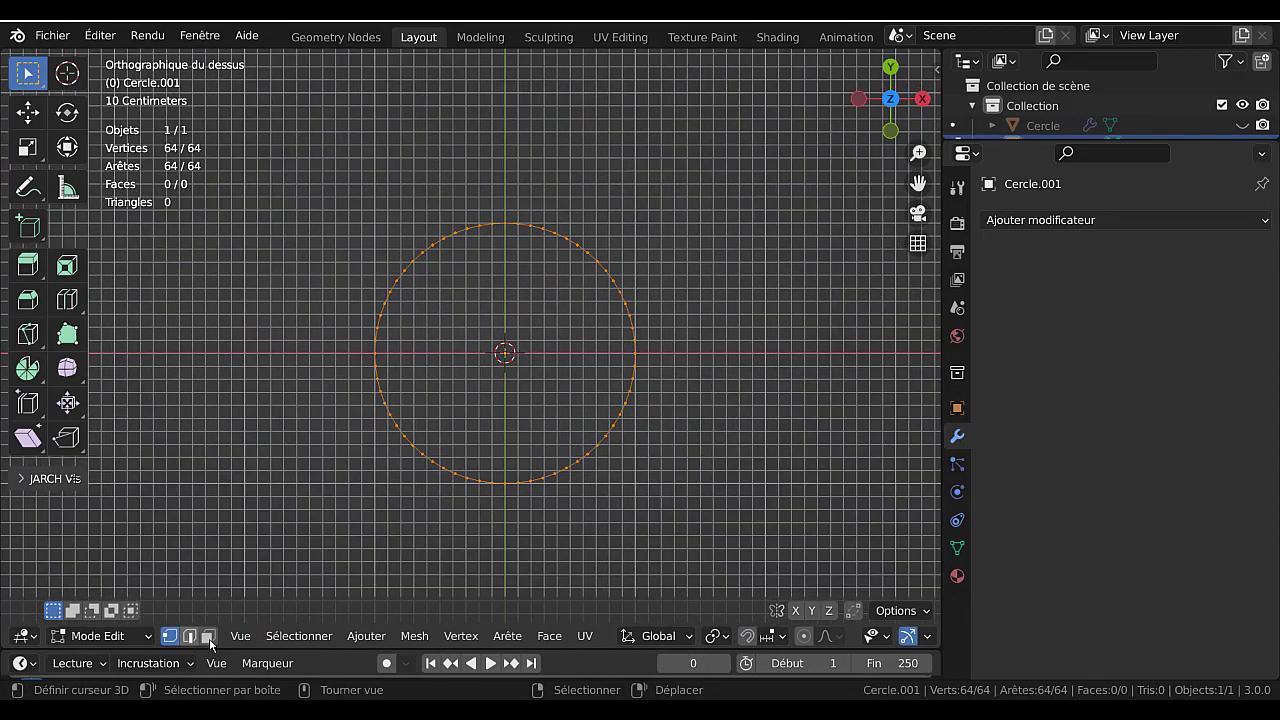
- Checker-deselect the circle with 1 vertex deselected and 2 selected, and scale the selected vertices inward to about 0.908
left_click(283, 637)
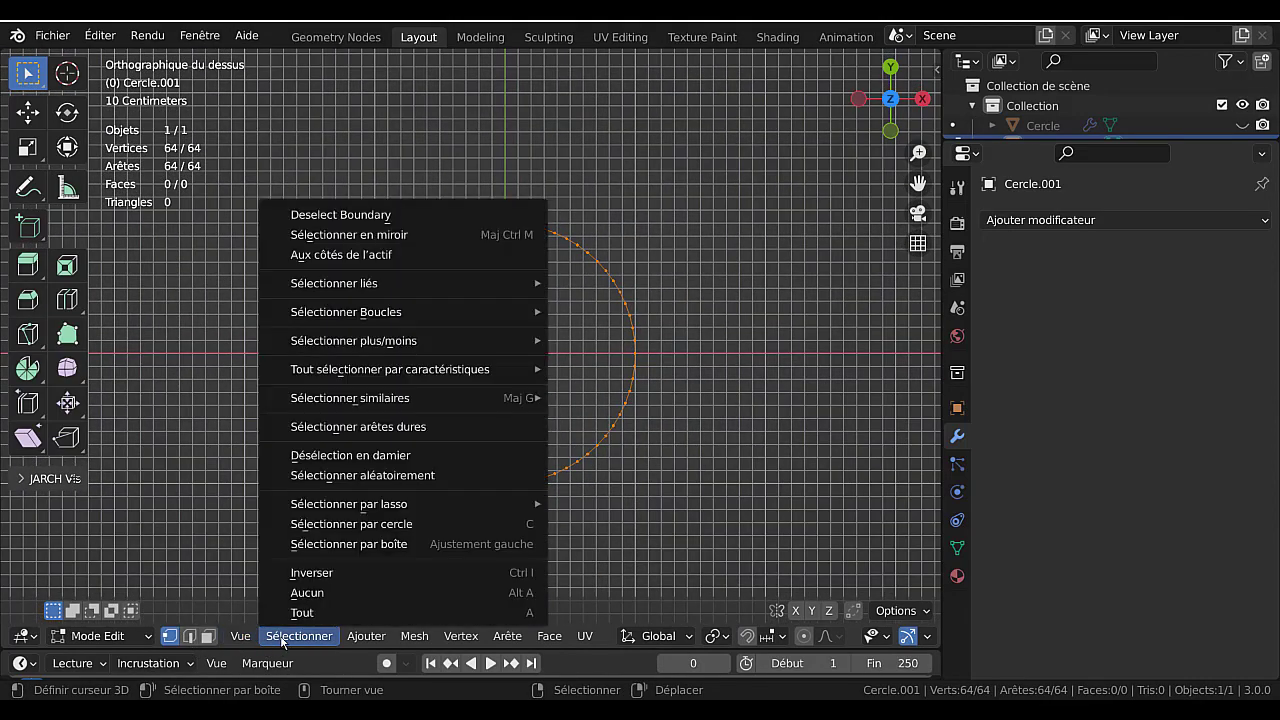
left_click(340, 456)
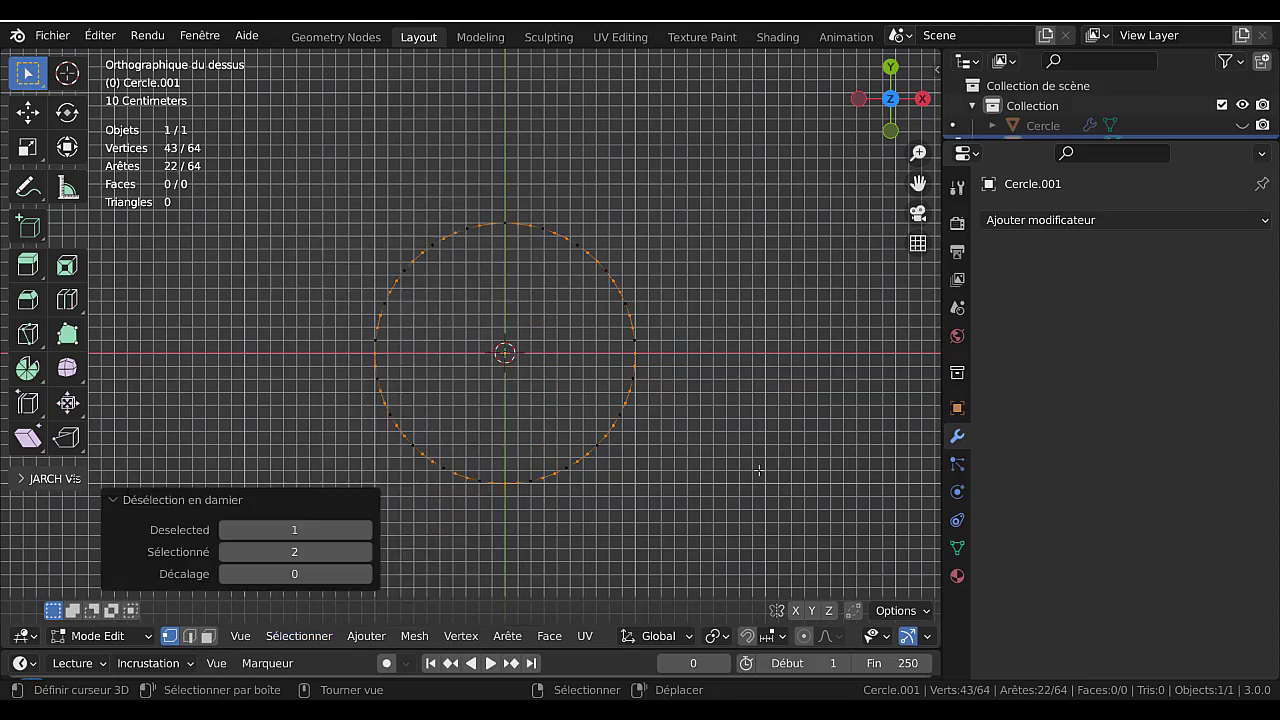
scroll(750, 472, "up", 2)
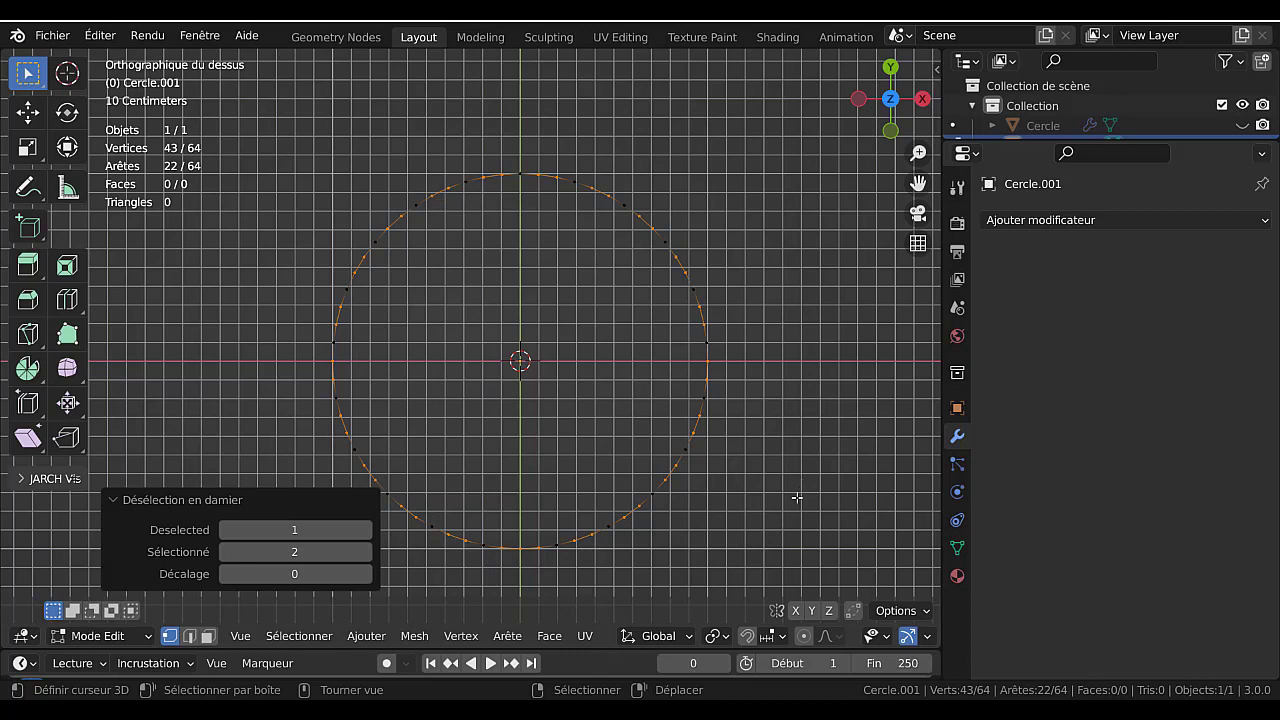
key("s")
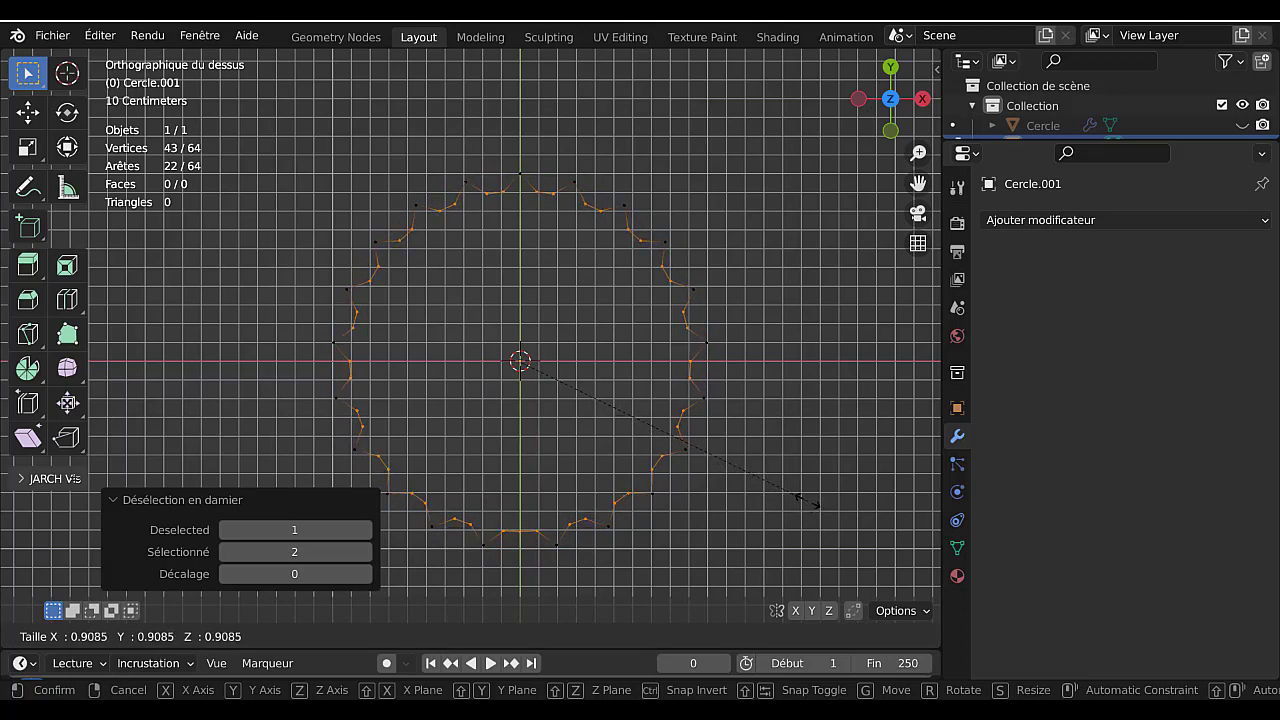
left_click(808, 503)
middle_click_drag(748, 500, 731, 461)
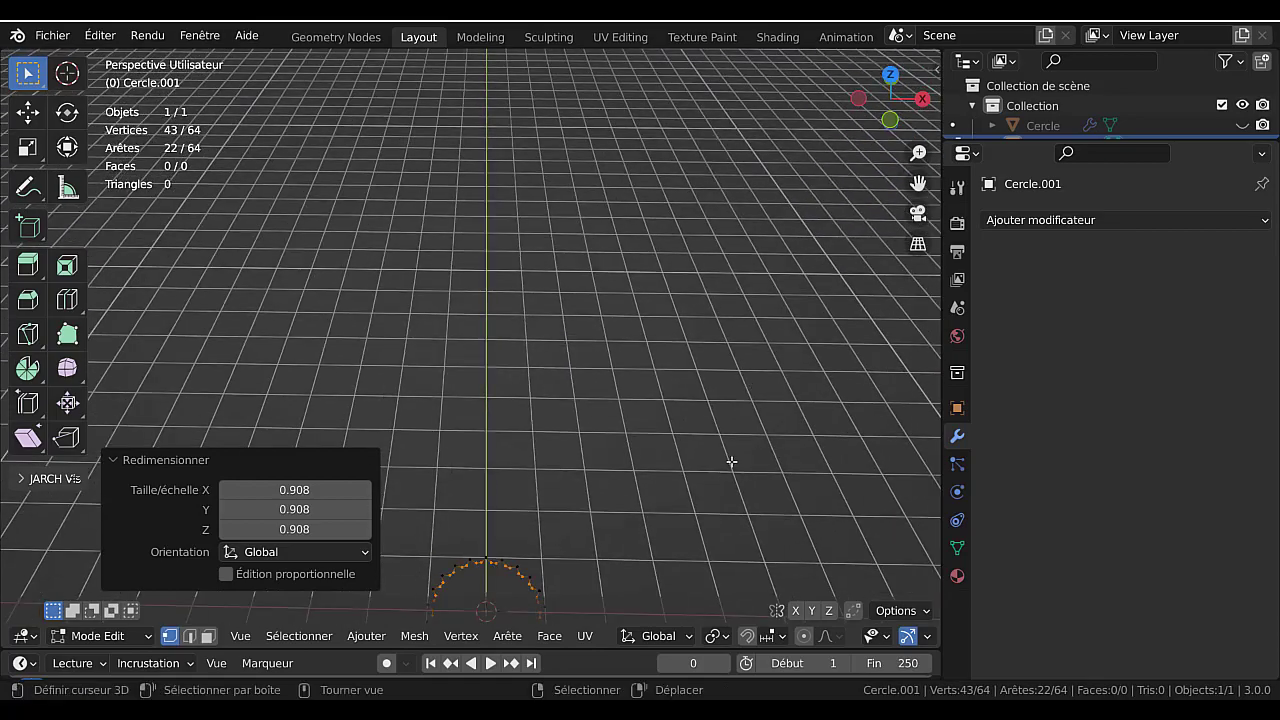
middle_click_drag(716, 520, 726, 343, "shift")
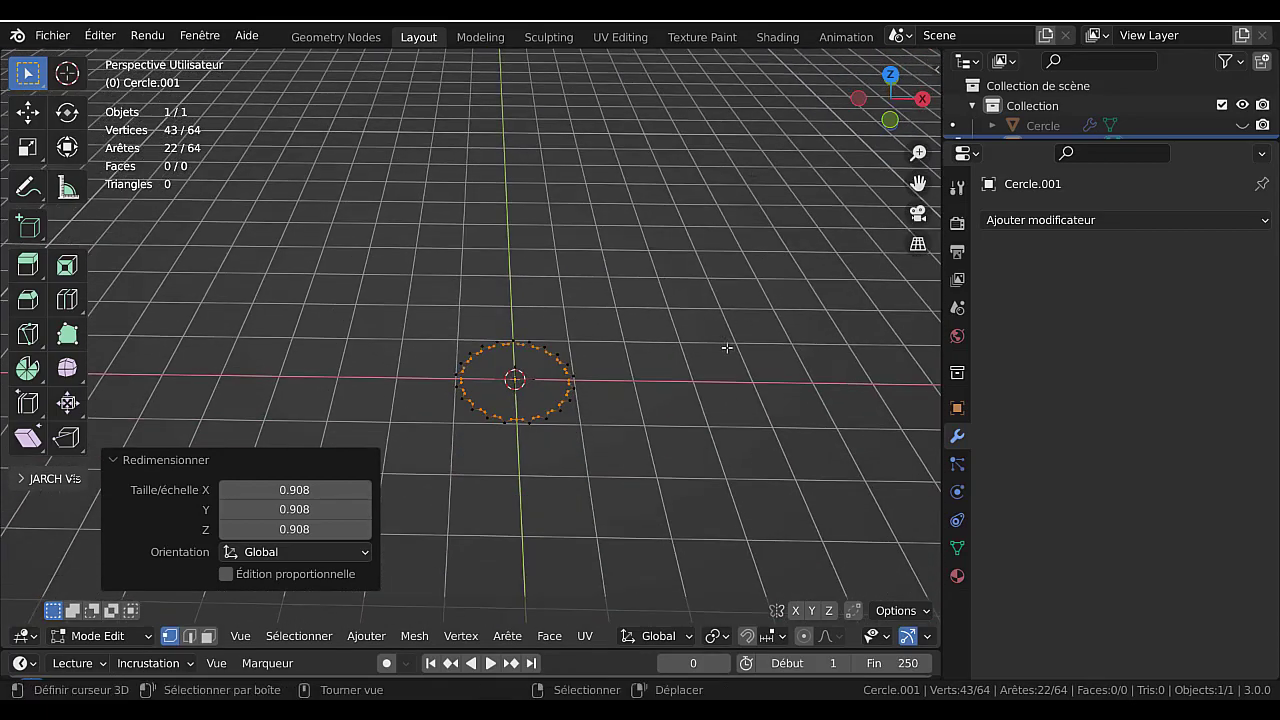
scroll(720, 360, "up", 1)
middle_click_drag(714, 420, 688, 362)
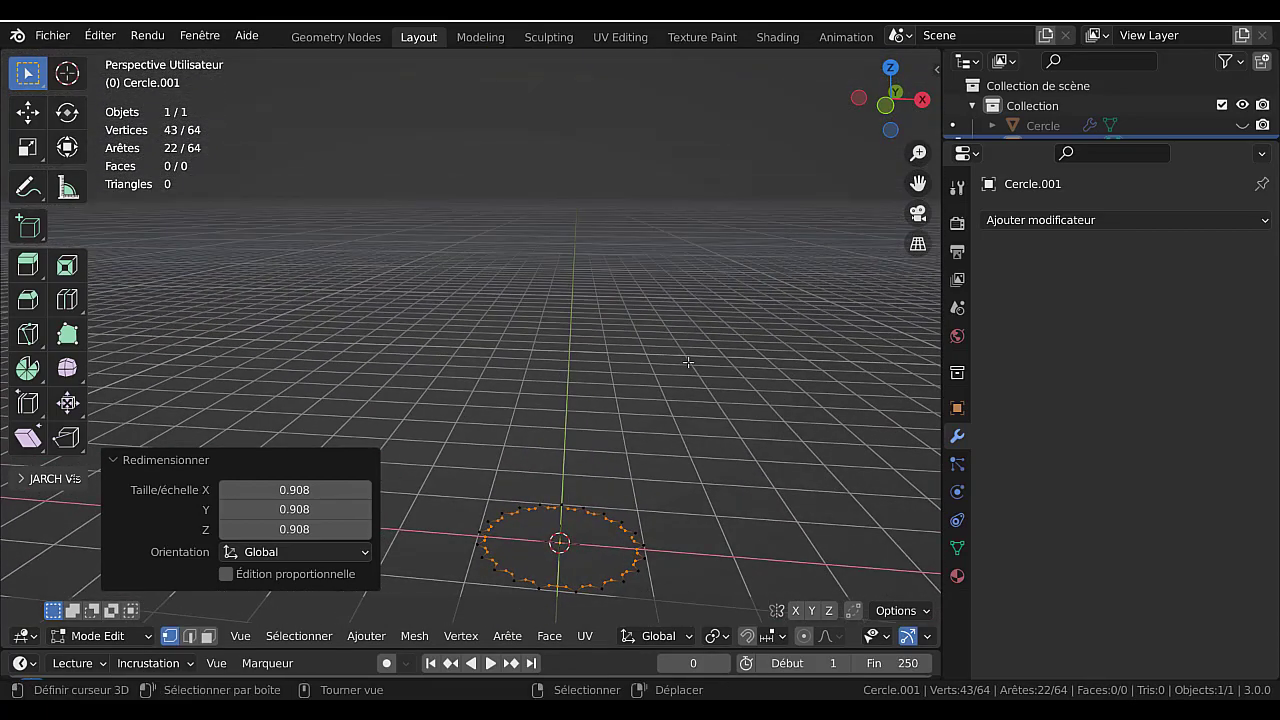
key("a")
scroll(723, 419, "down", 1)
key("KP_1")
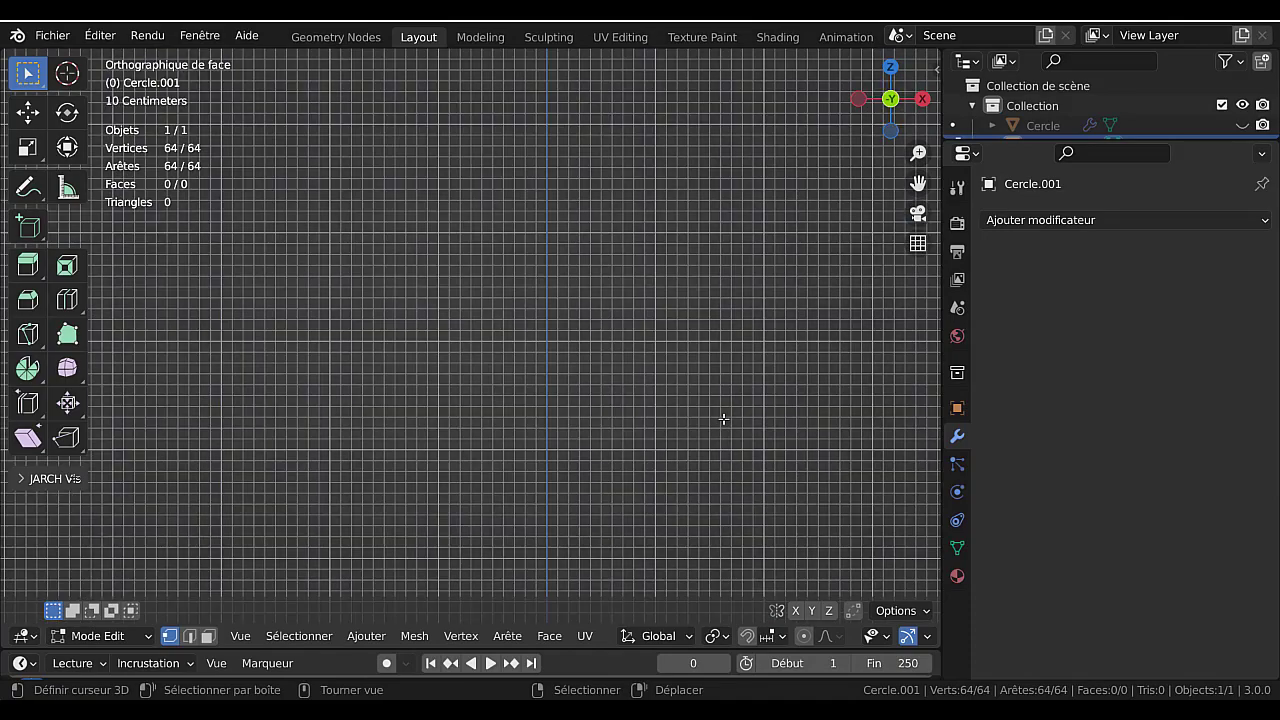
scroll(721, 416, "down", 3)
middle_click_drag(648, 473, 660, 400, "shift")
scroll(629, 349, "up", 2)
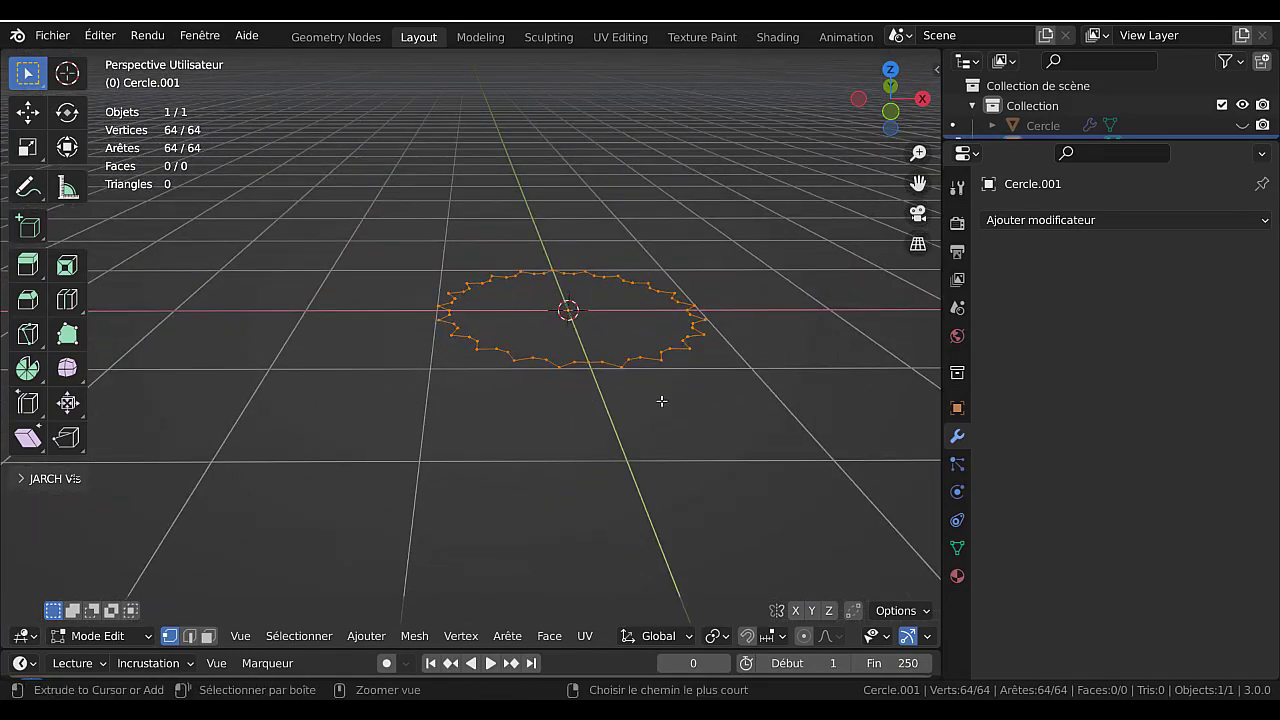
key("ctrl+z")
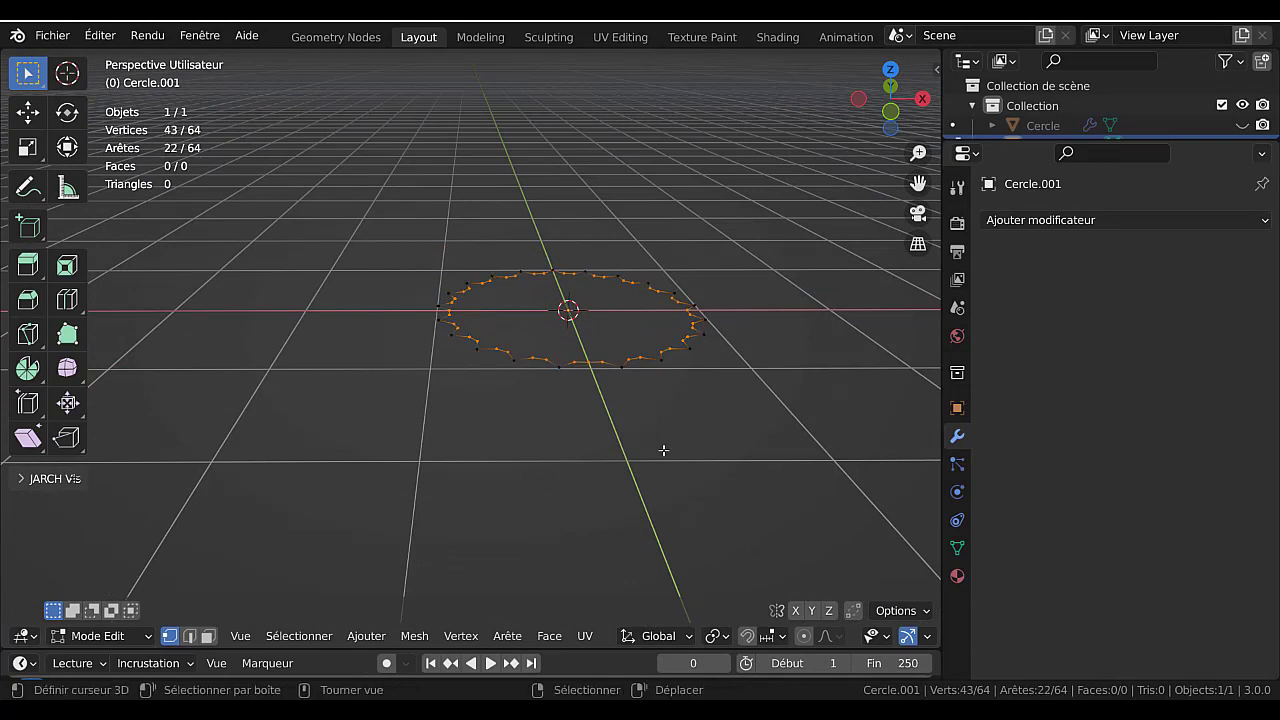
- Raise the selected inner vertices about 0.048 m along the global Z axis
key("g")
key("z")
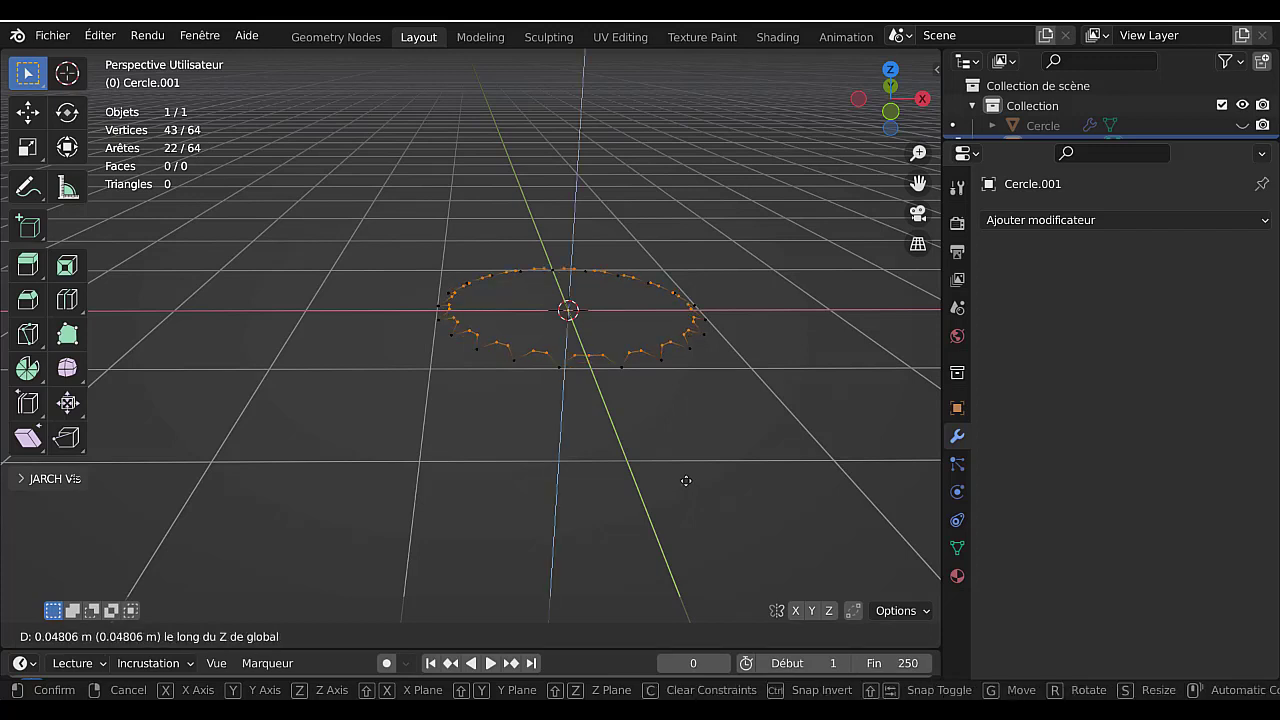
left_click(686, 481)
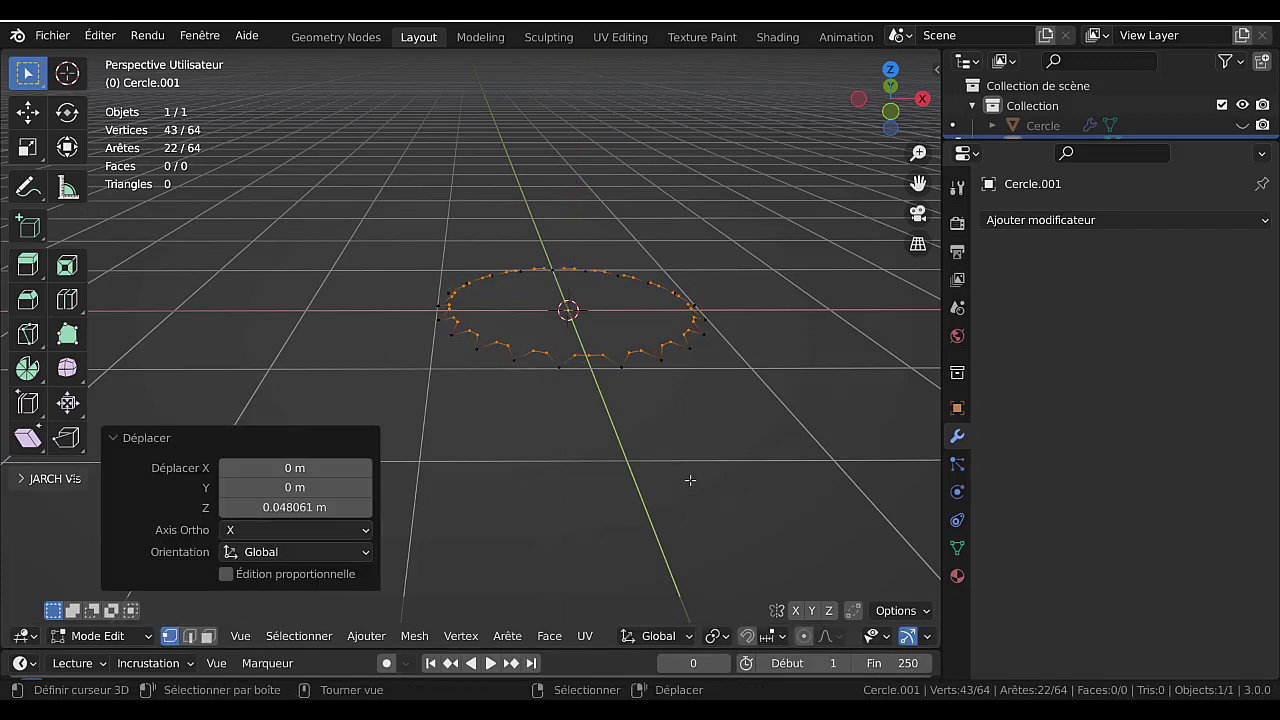
- Select the entire scalloped outline and extrude it about 0.576 m upward along Z
key("a")
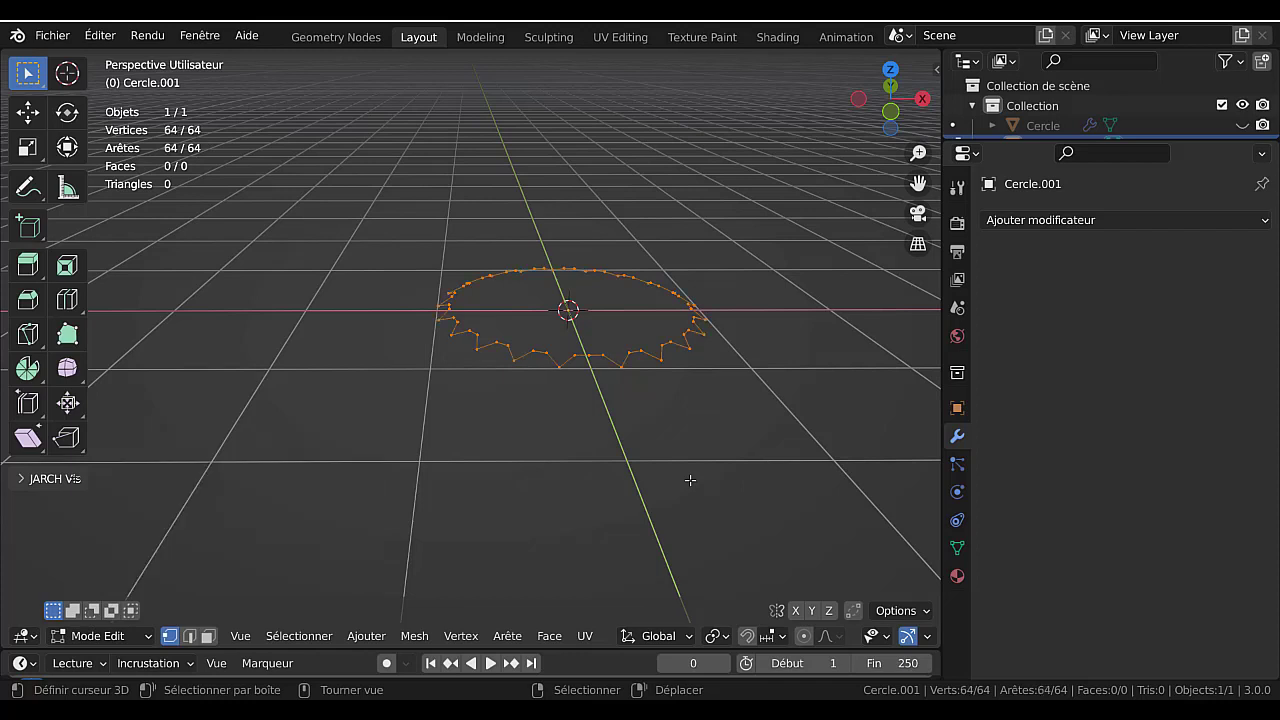
key("e")
key("z")
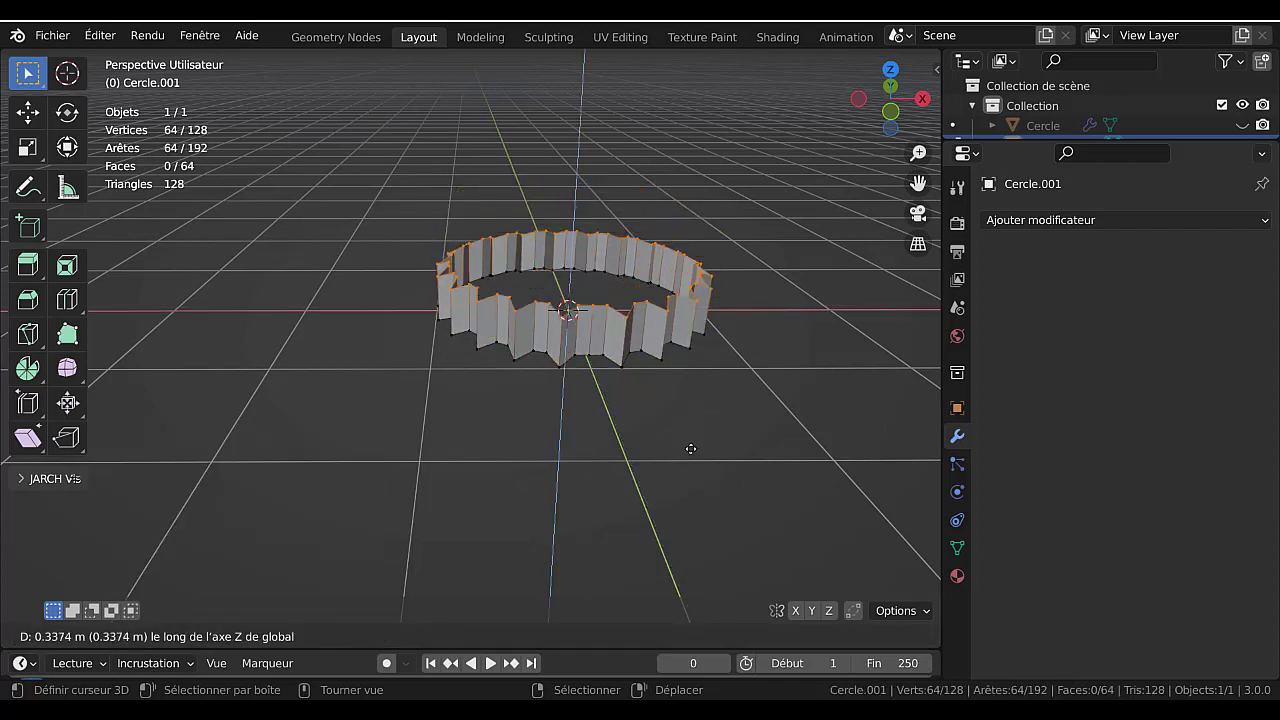
left_click(681, 406)
- Flatten the extruded upper edge loop by scaling it to 0 along Z
key("KP_1")
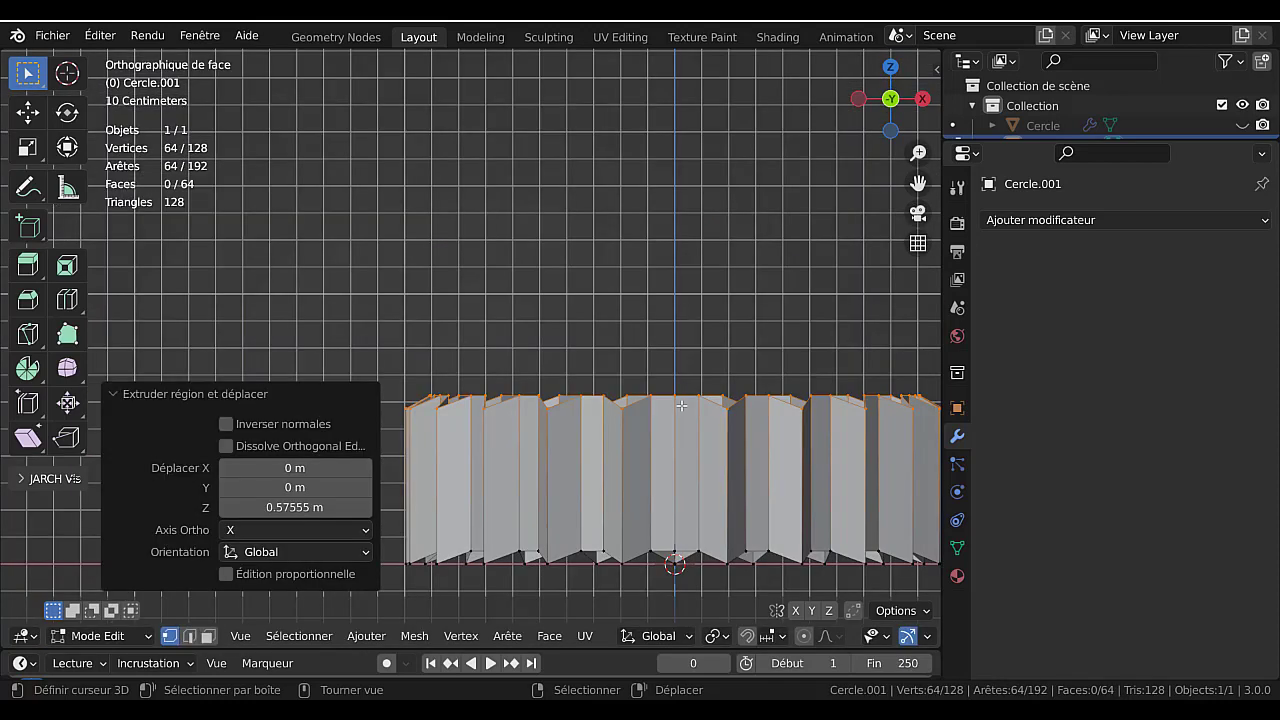
scroll(681, 403, "down", 2)
middle_click_drag(681, 403, 643, 306, "shift")
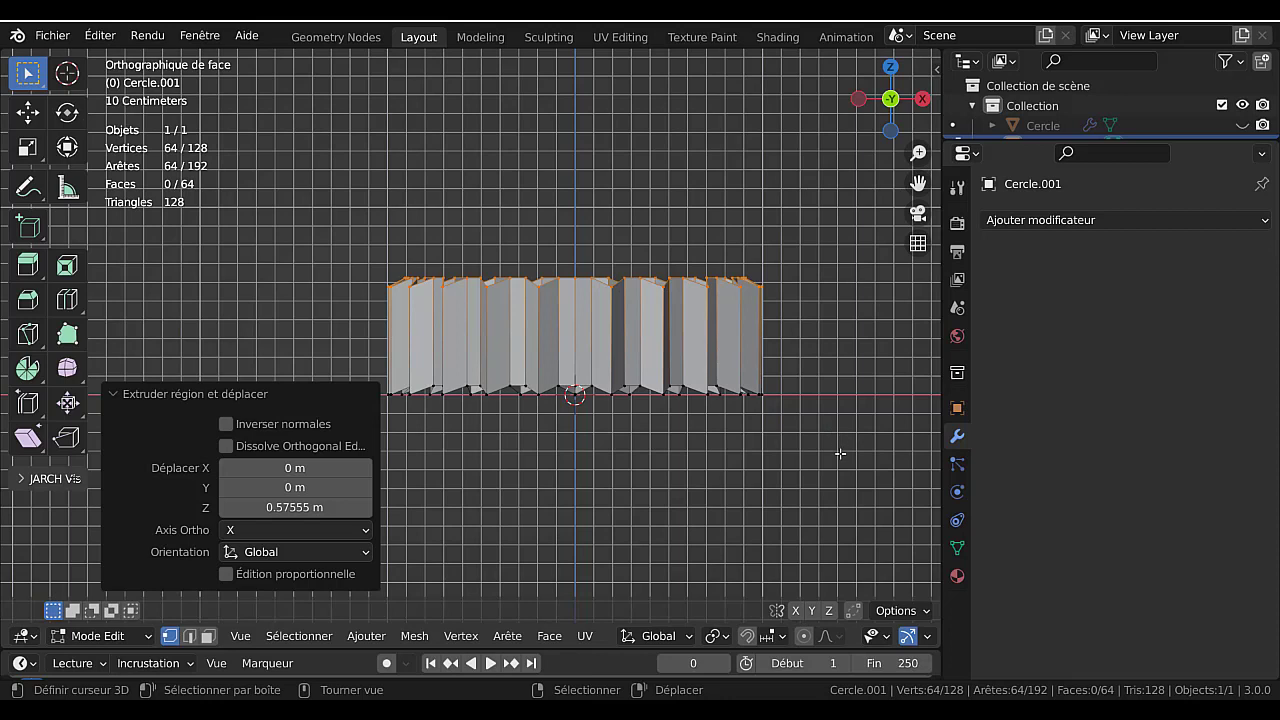
key("s")
key("z")
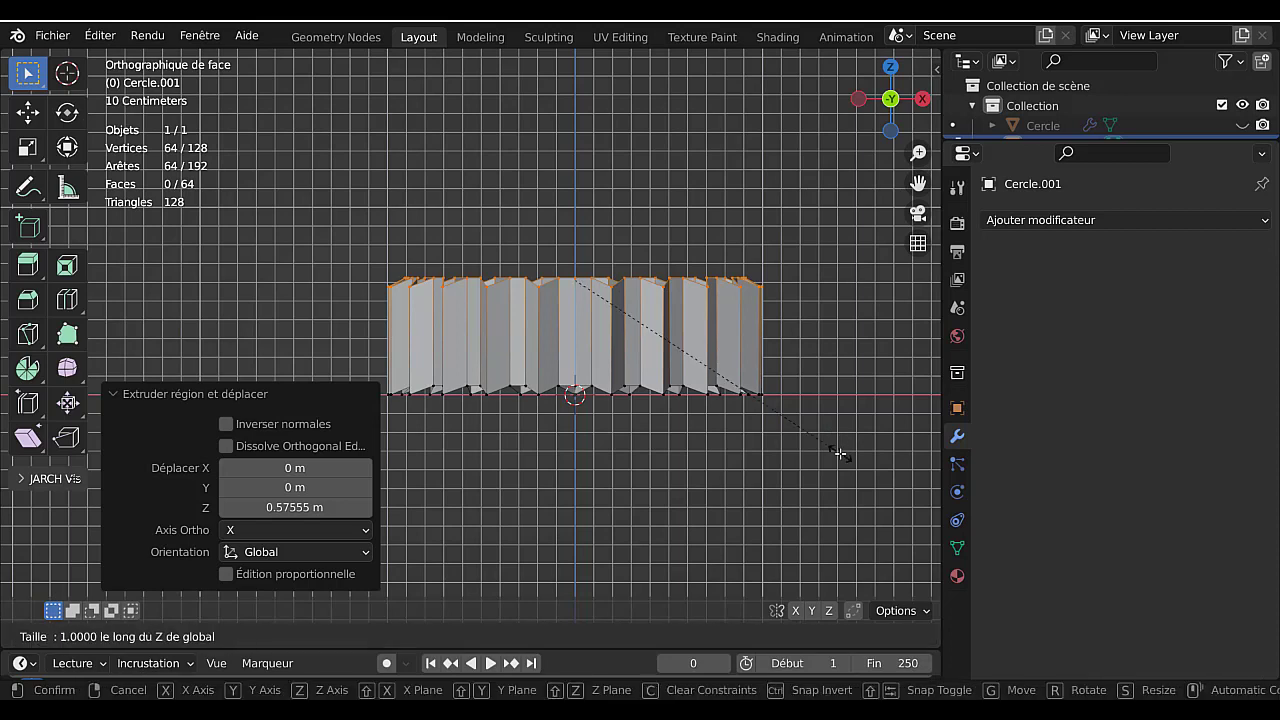
type("0")
key("Return")
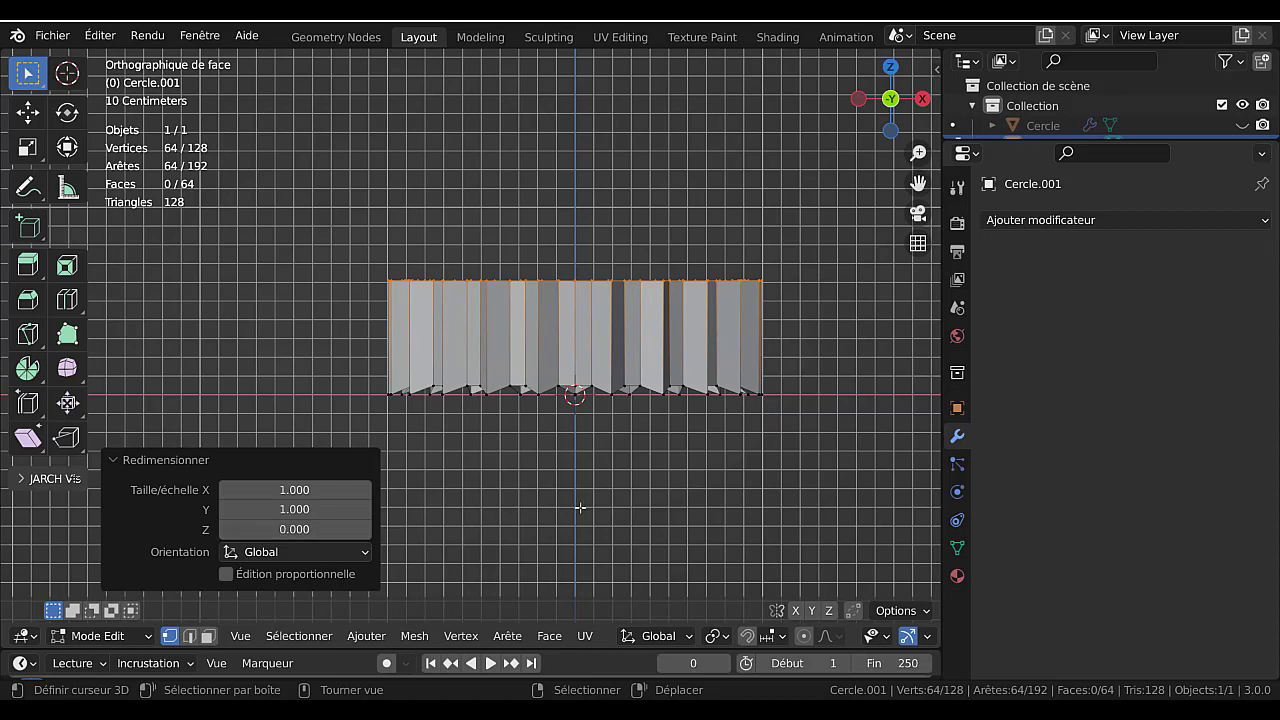
- Extrude the flattened top loop about 0.21 m upward along Z, and extrude it again inward at a scale of 0.833
key("e")
key("z")
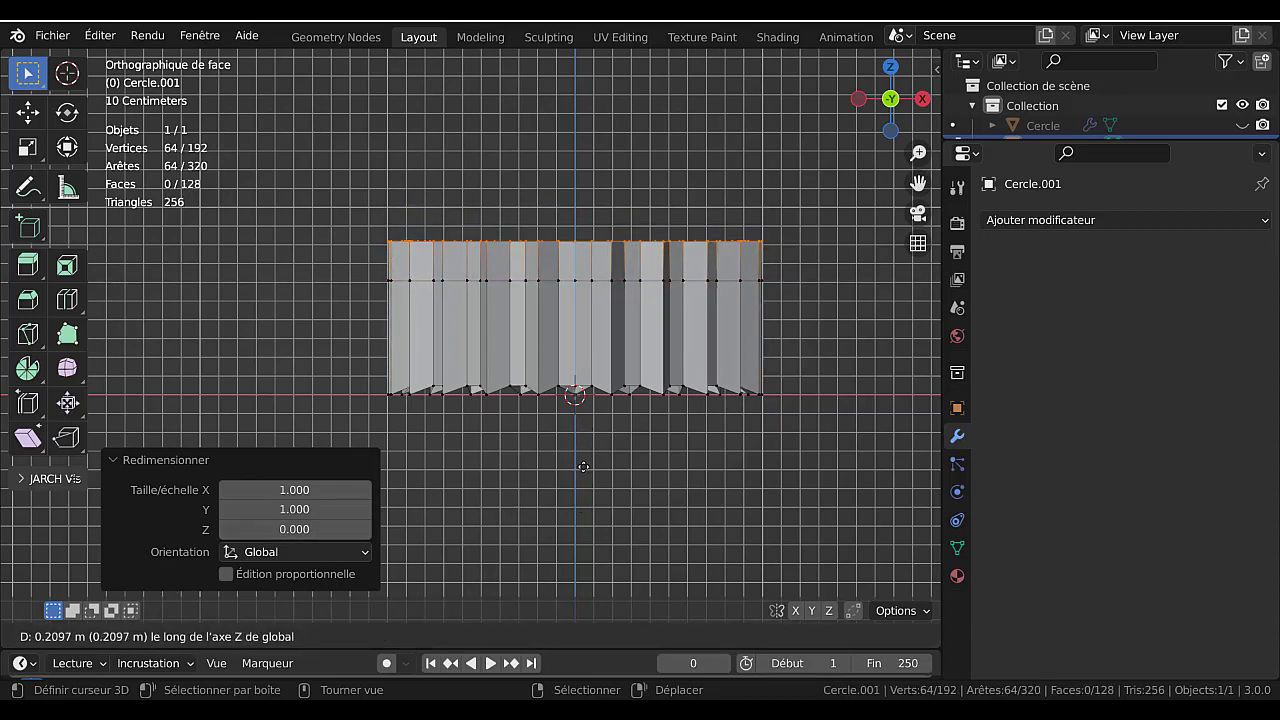
left_click(583, 467)
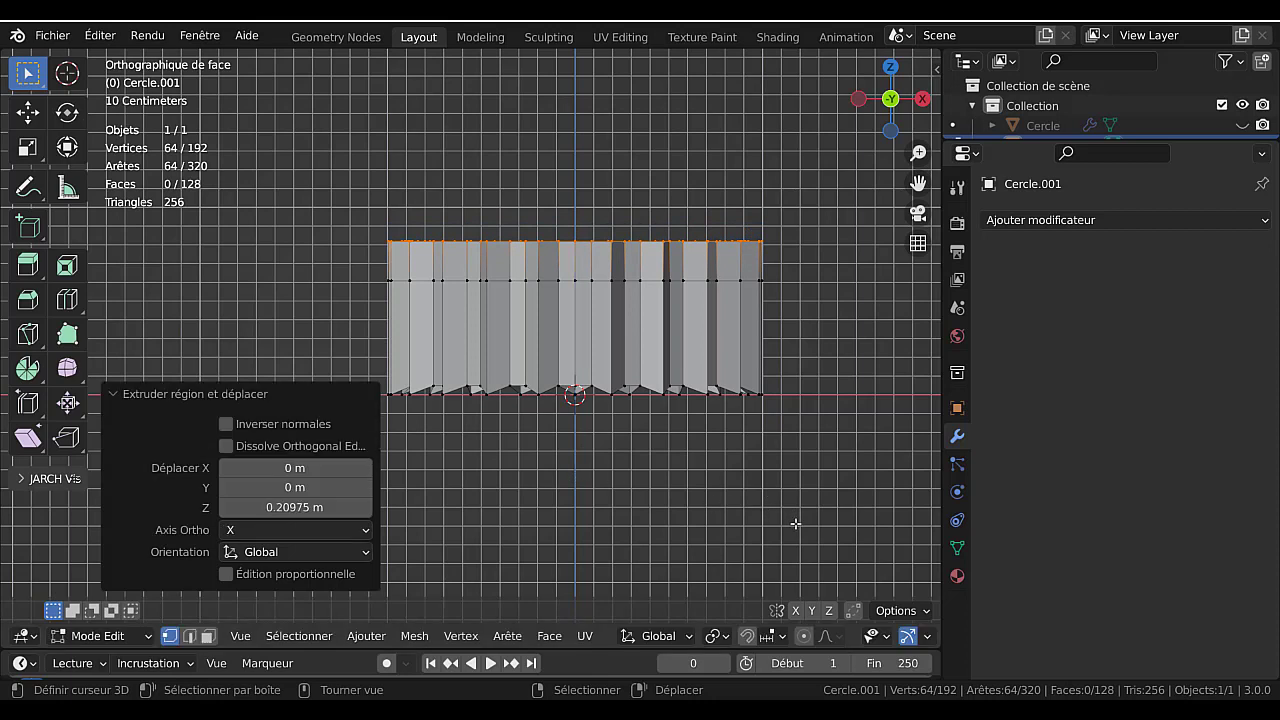
key("e")
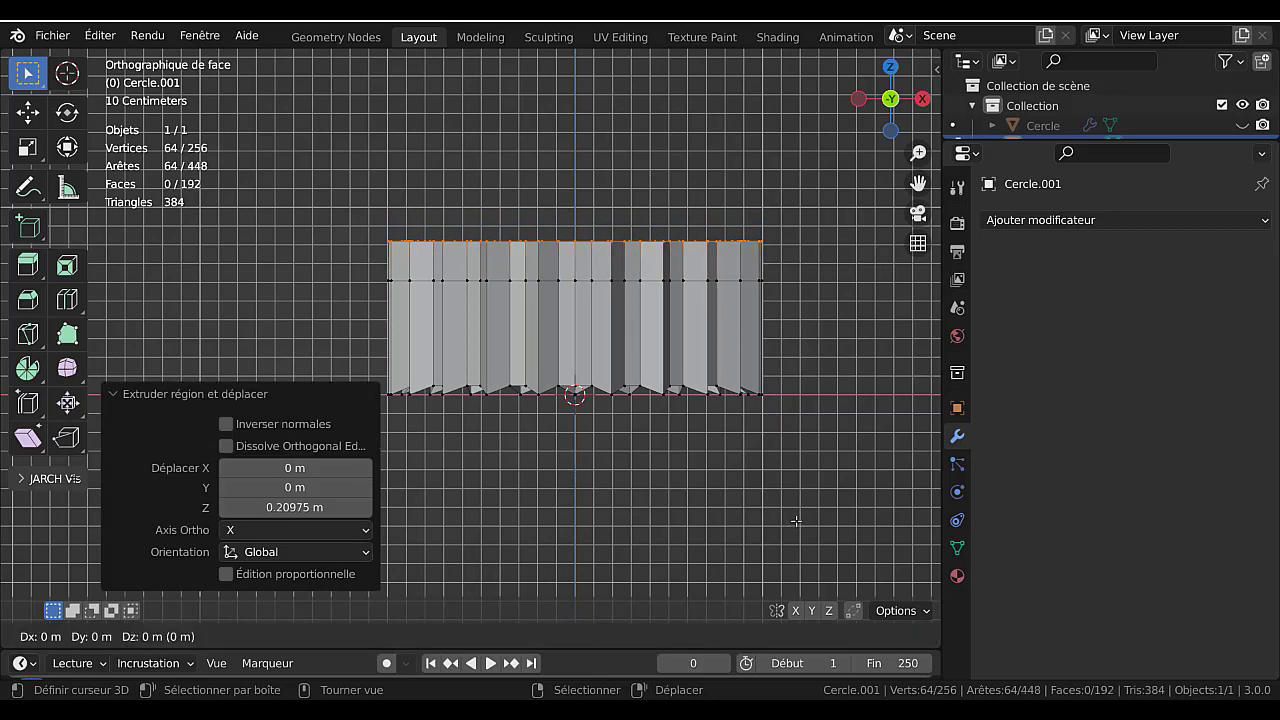
key("s")
left_click(757, 436)
- Add a loop cut around the upper wall band and round it into a circle with LoopTools Circle
middle_click_drag(757, 436, 763, 469)
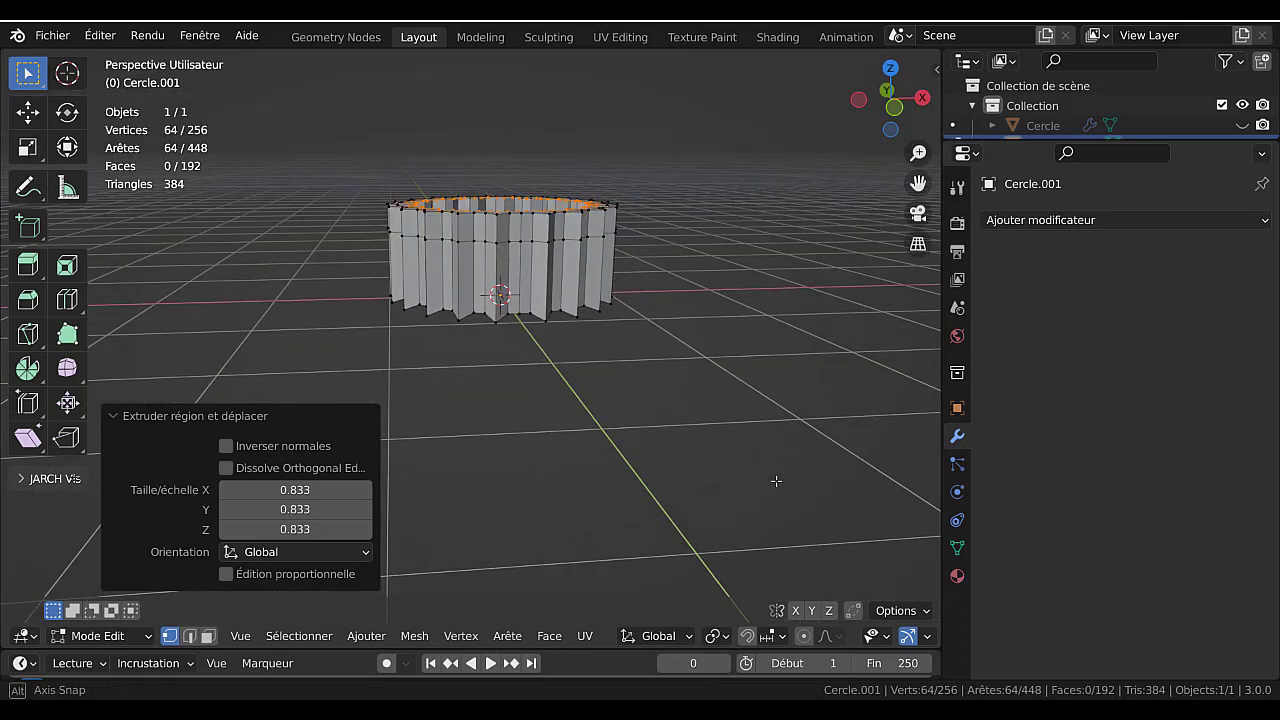
middle_click_drag(677, 343, 701, 426)
scroll(708, 450, "up", 3)
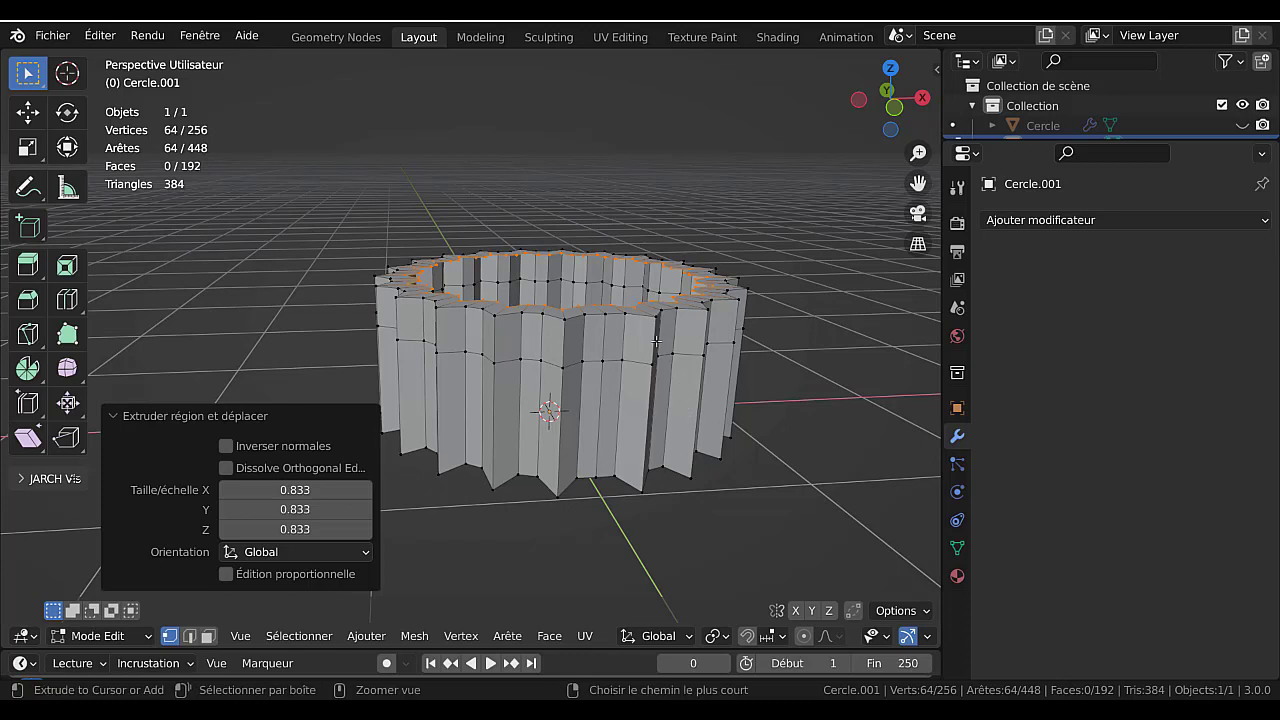
key("ctrl+r")
left_click(655, 341)
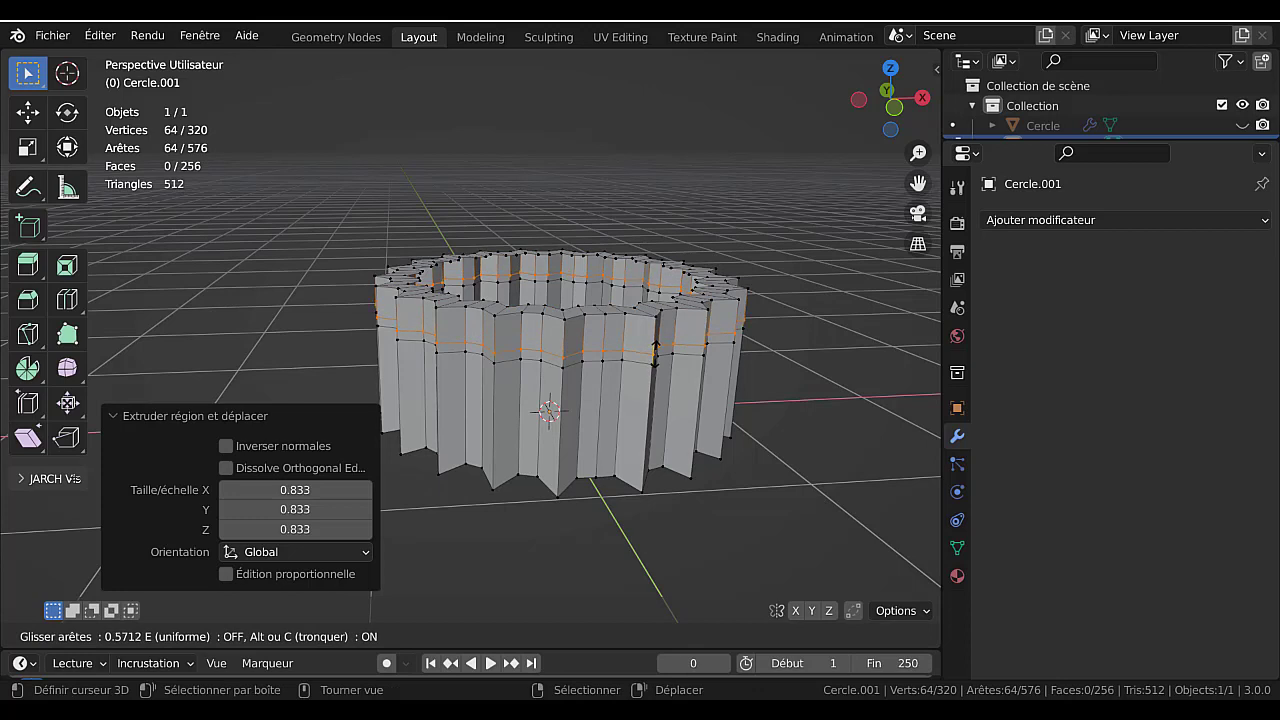
left_click(734, 397)
key("q")
mouse_move(412, 408)
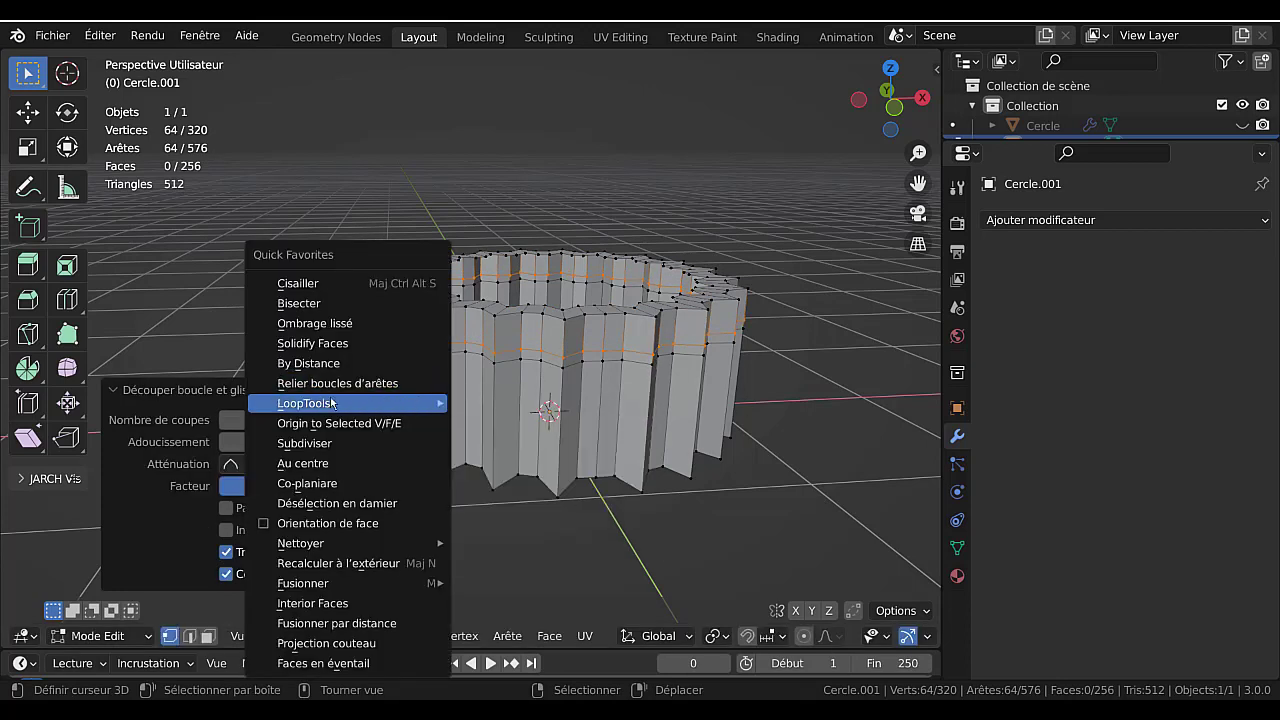
left_click(521, 427)
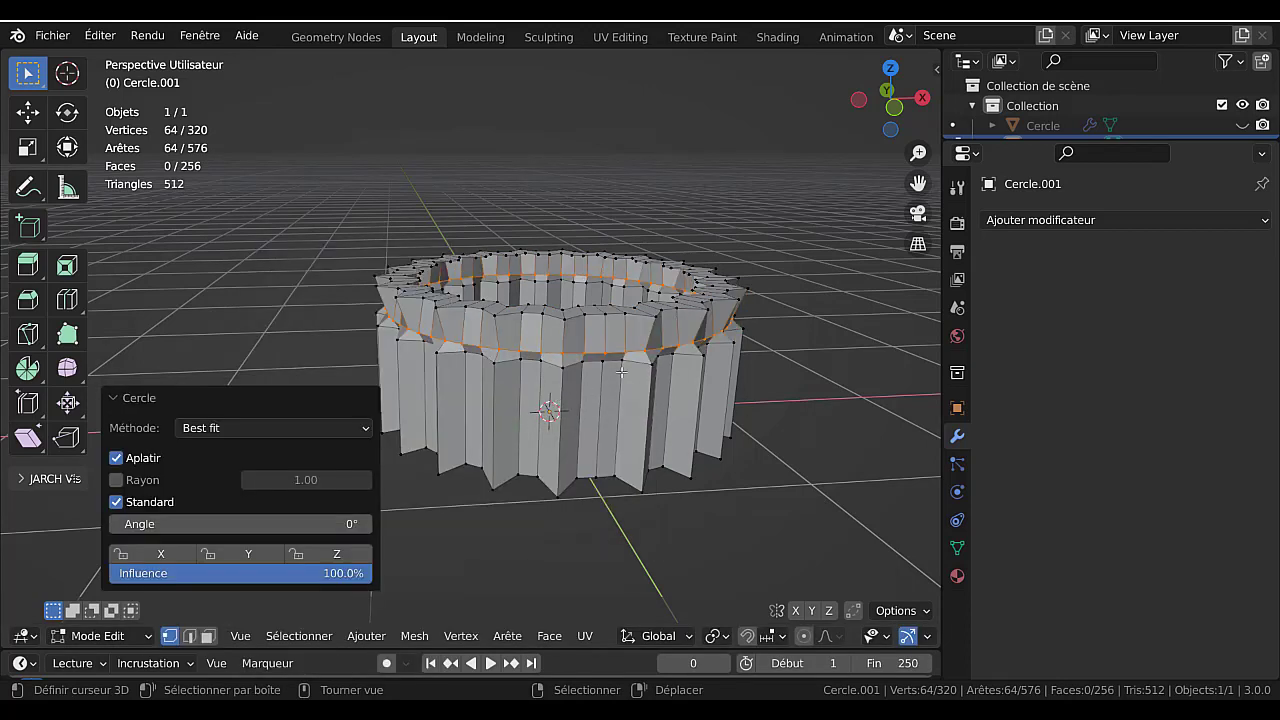
- Round the scalloped outer edge loop of the top rim with LoopTools Circle
left_click(638, 318, "alt")
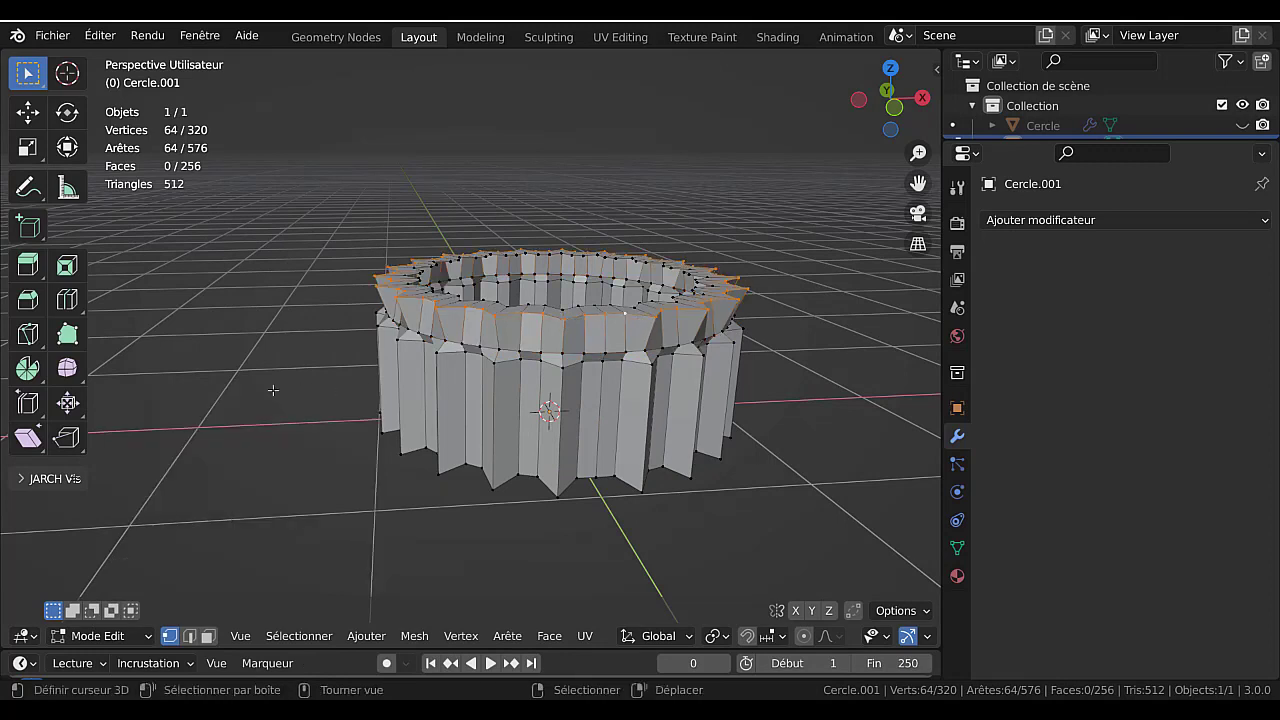
key("q")
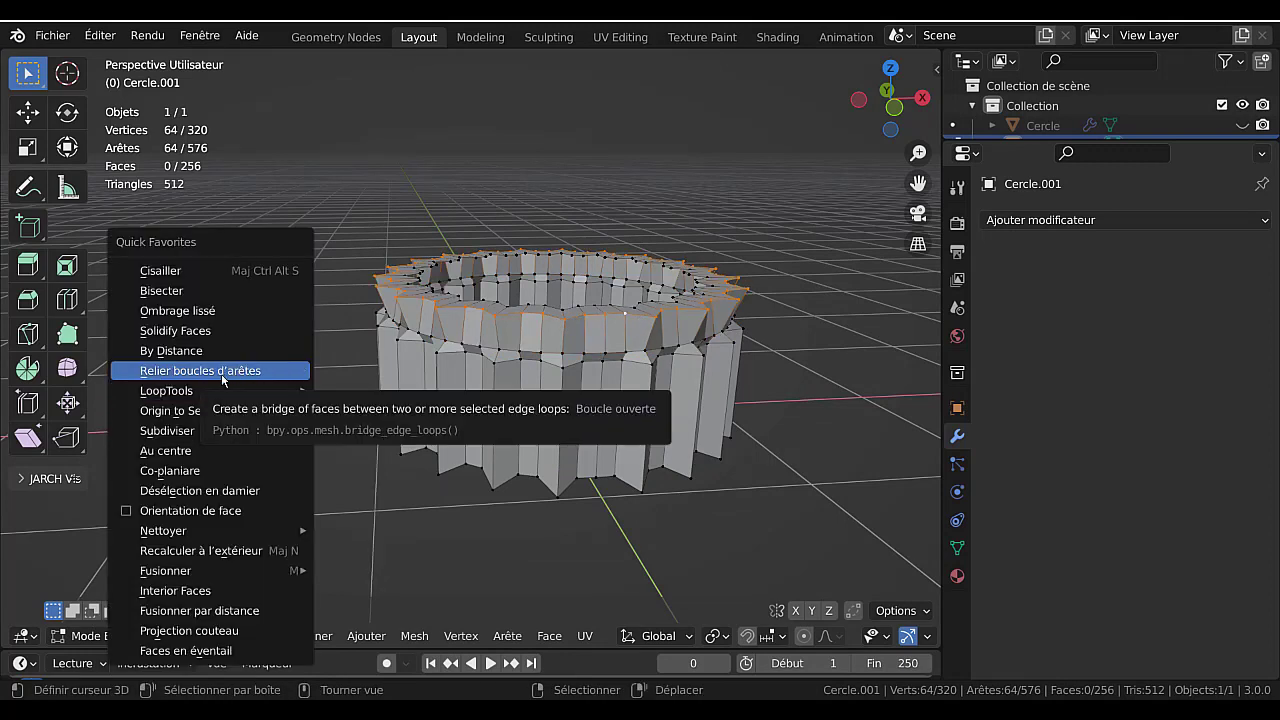
mouse_move(210, 393)
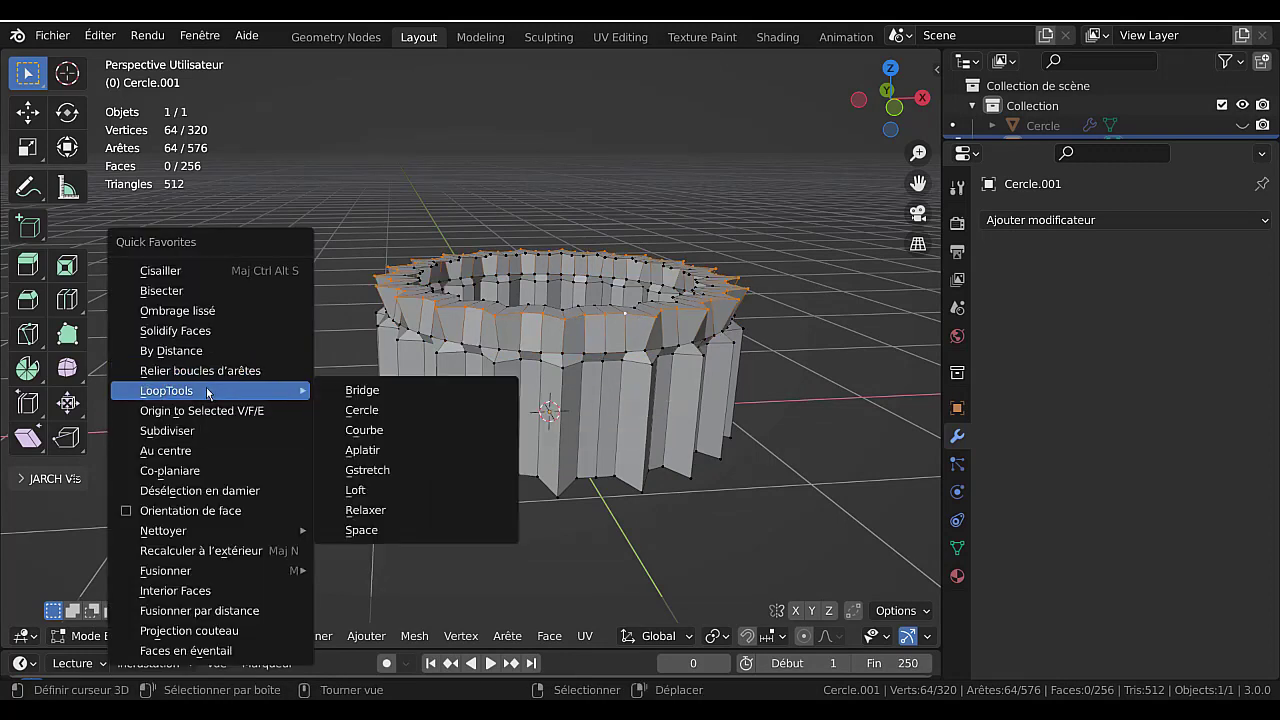
left_click(361, 412)
- Round the scalloped inner edge loop of the top rim with LoopTools Circle
left_click(607, 308, "alt")
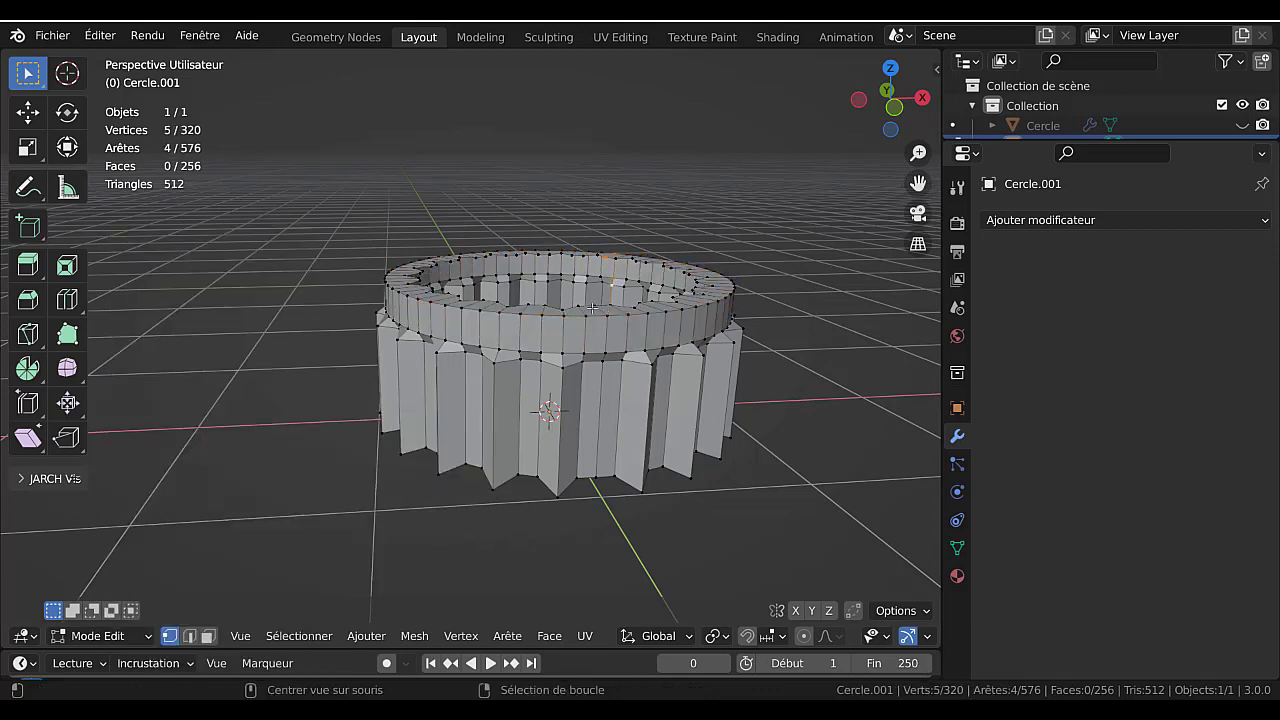
middle_click_drag(593, 308, 704, 225)
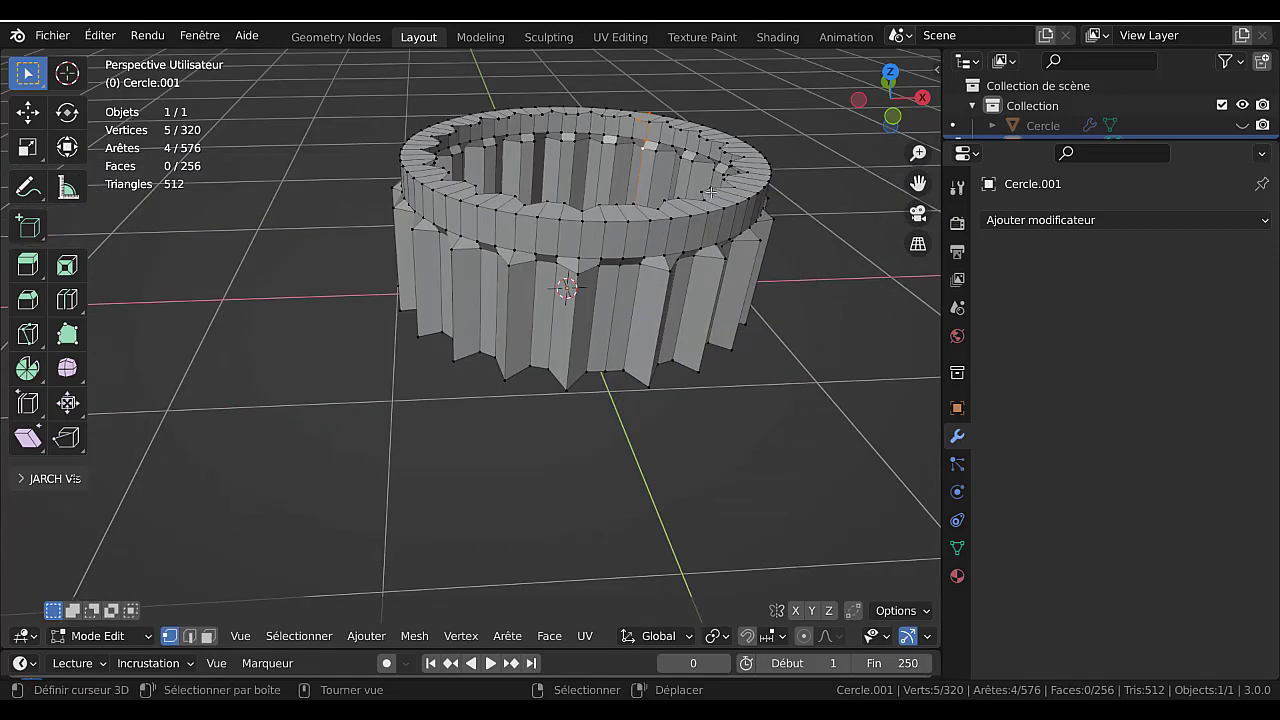
left_click(712, 190, "alt")
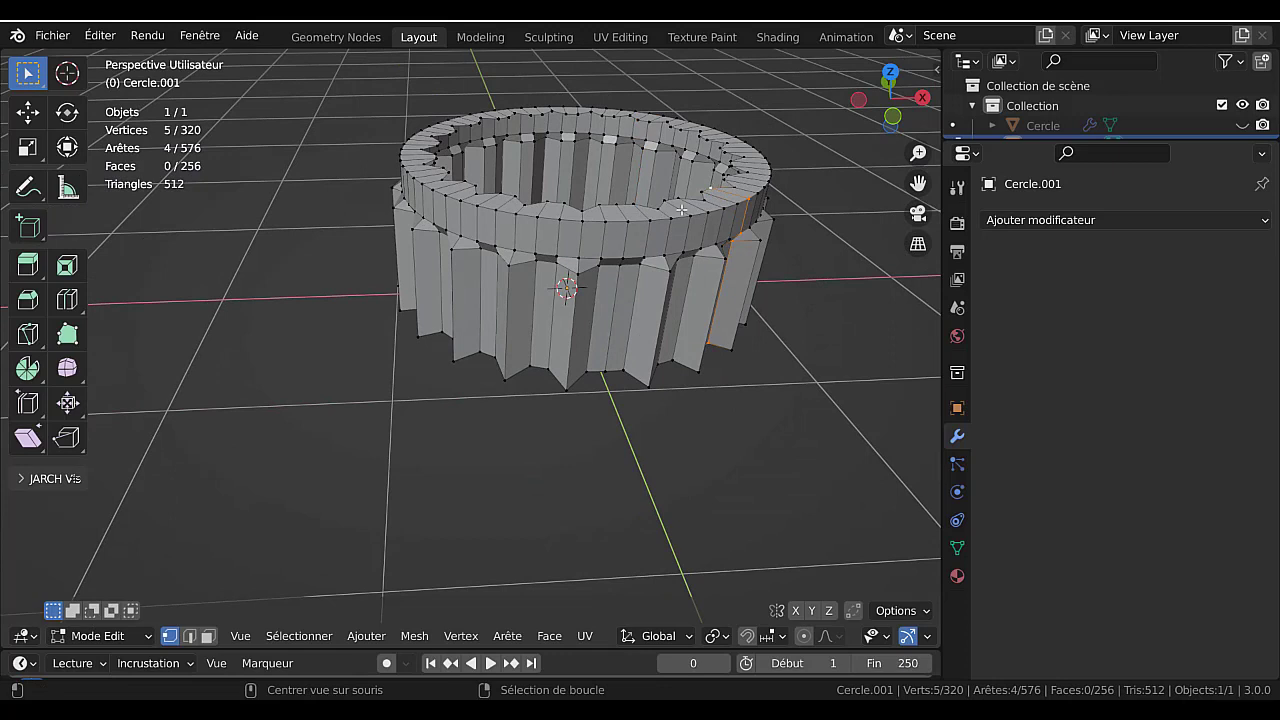
left_click(684, 202, "alt")
left_click(640, 205, "alt")
left_click(587, 209, "alt")
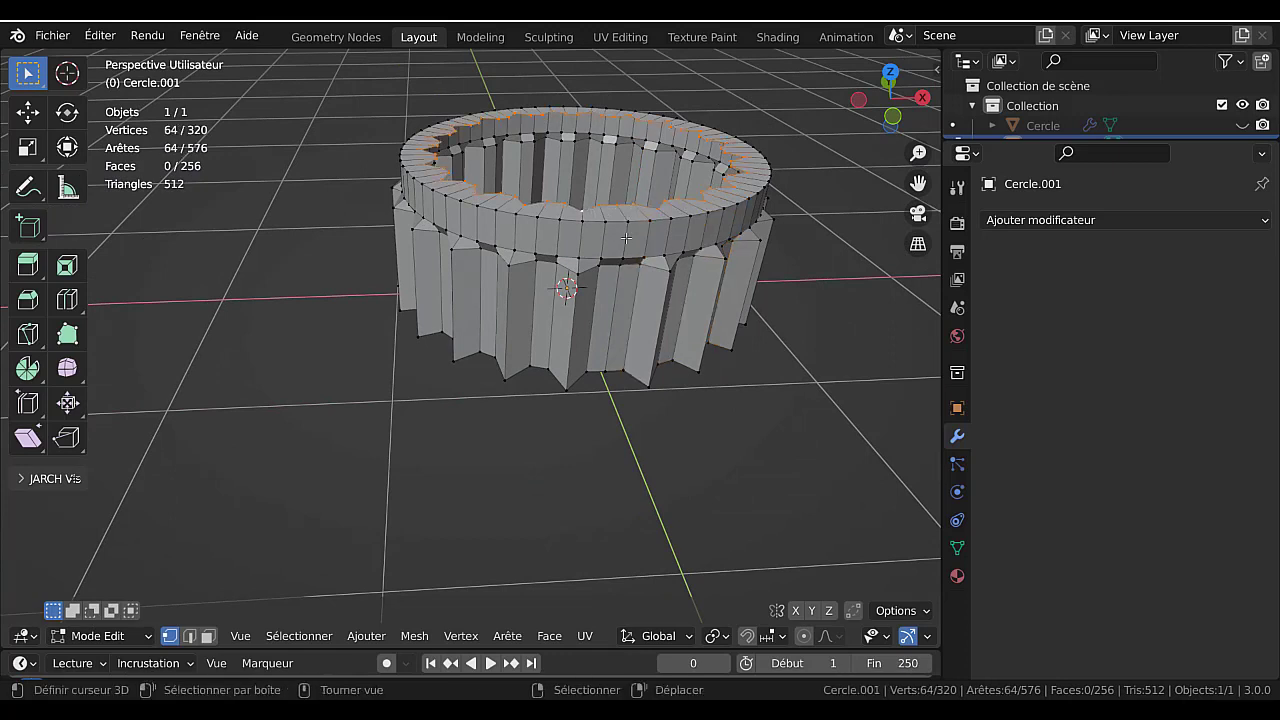
key("q")
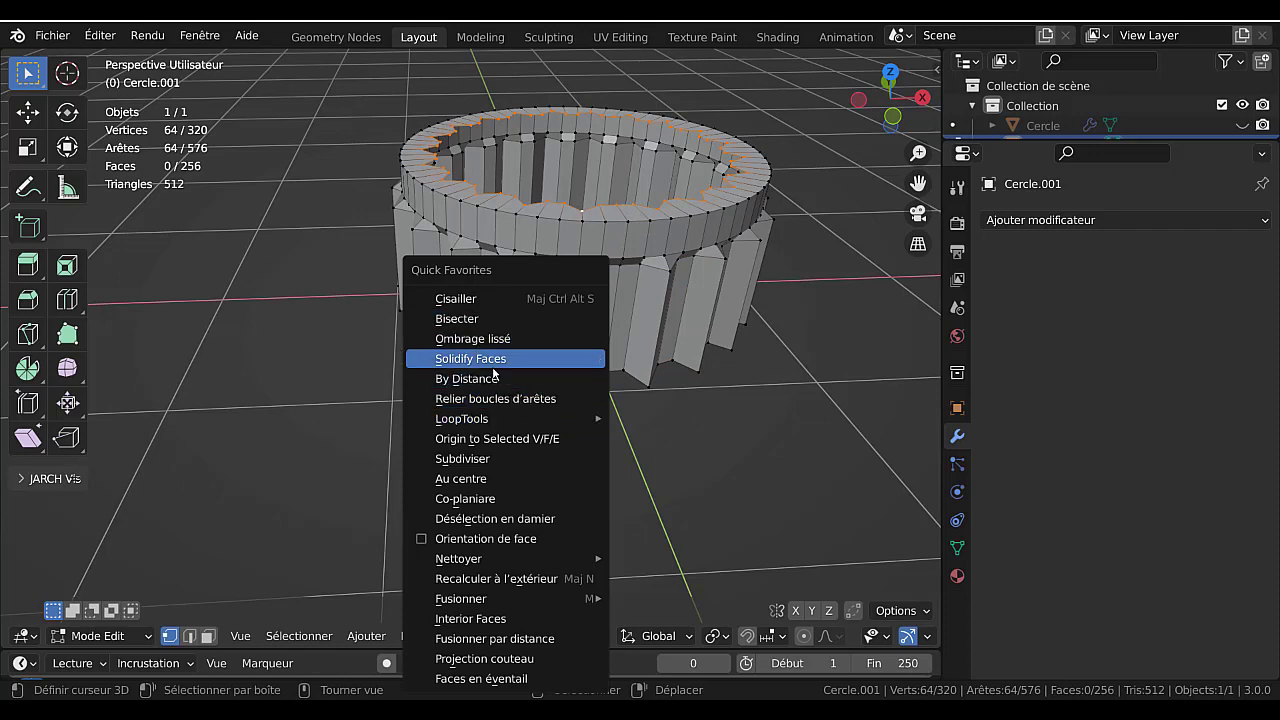
mouse_move(515, 426)
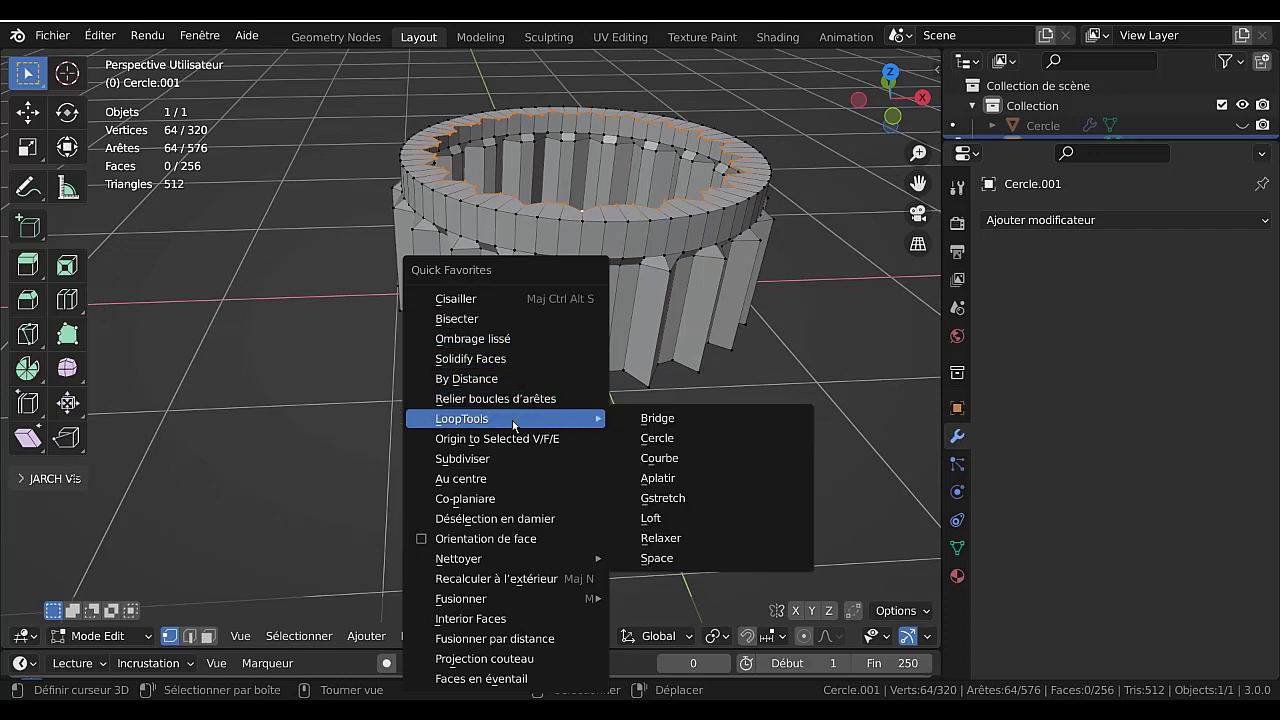
left_click(655, 439)
- Add a Subdivision Surface modifier to the cap with the Catmull-Clark type and one viewport level
key("Tab")
middle_click_drag(654, 407, 658, 338)
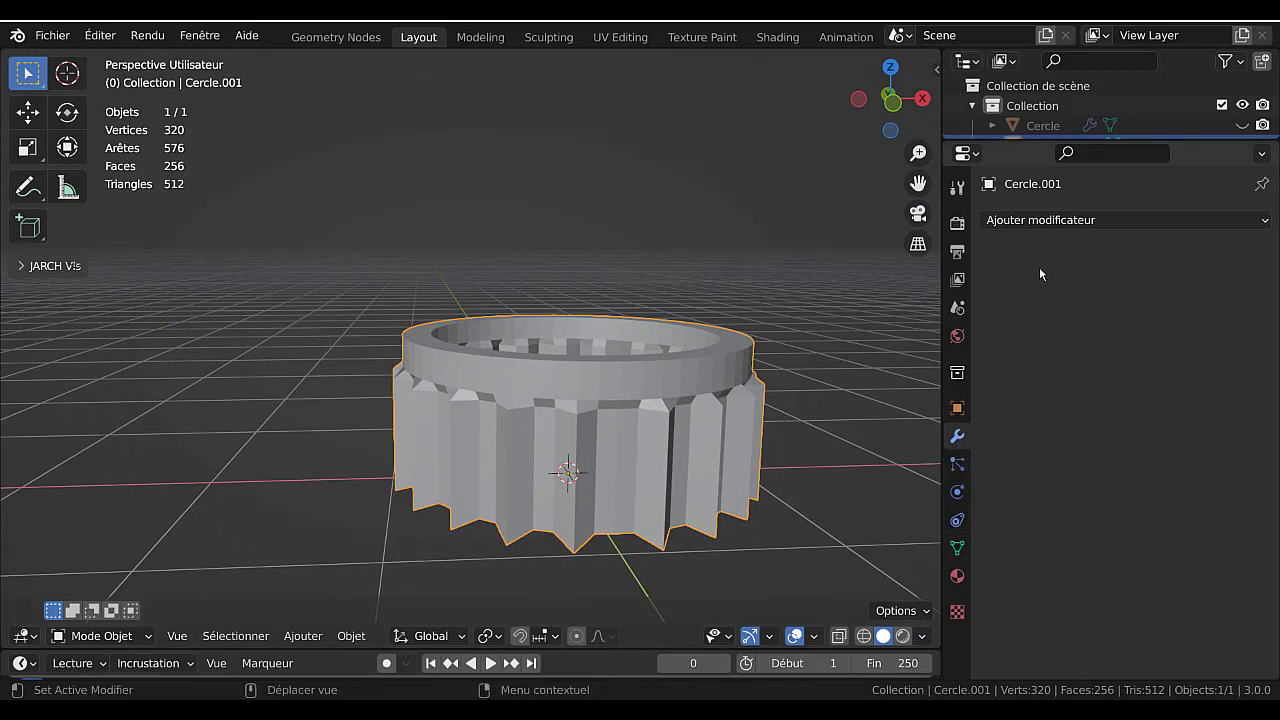
left_click(1071, 222)
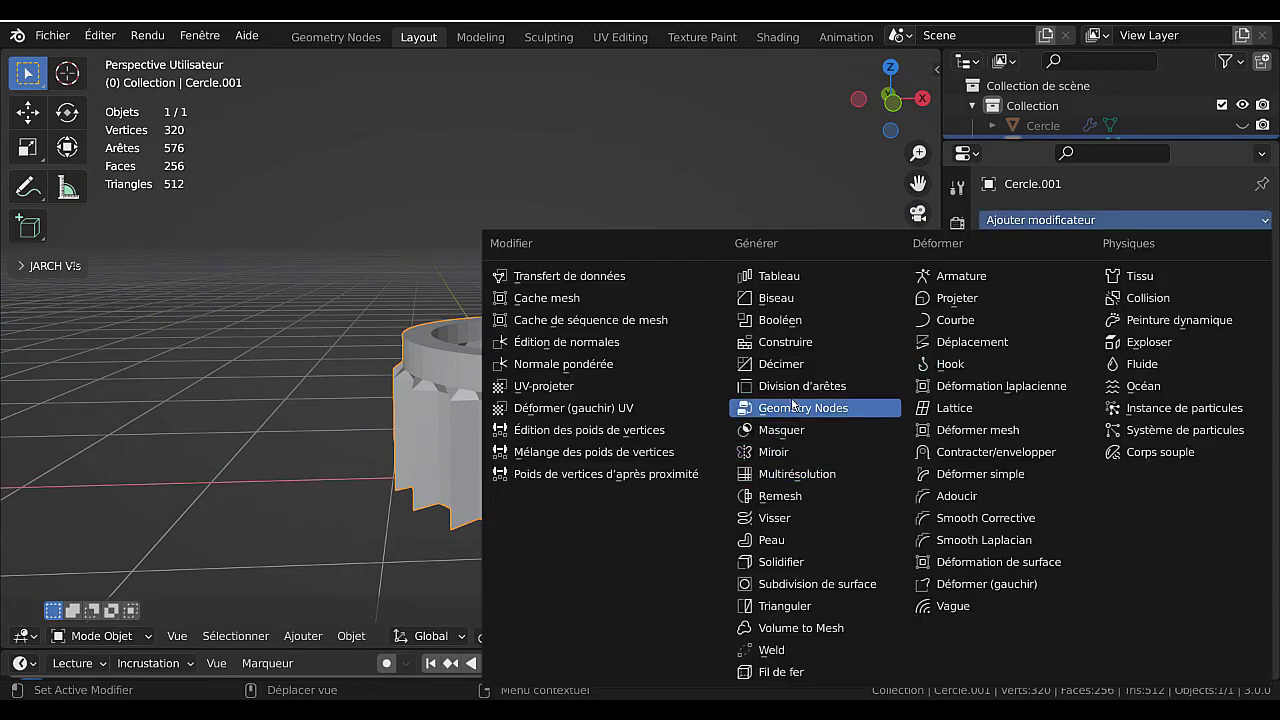
left_click(810, 583)
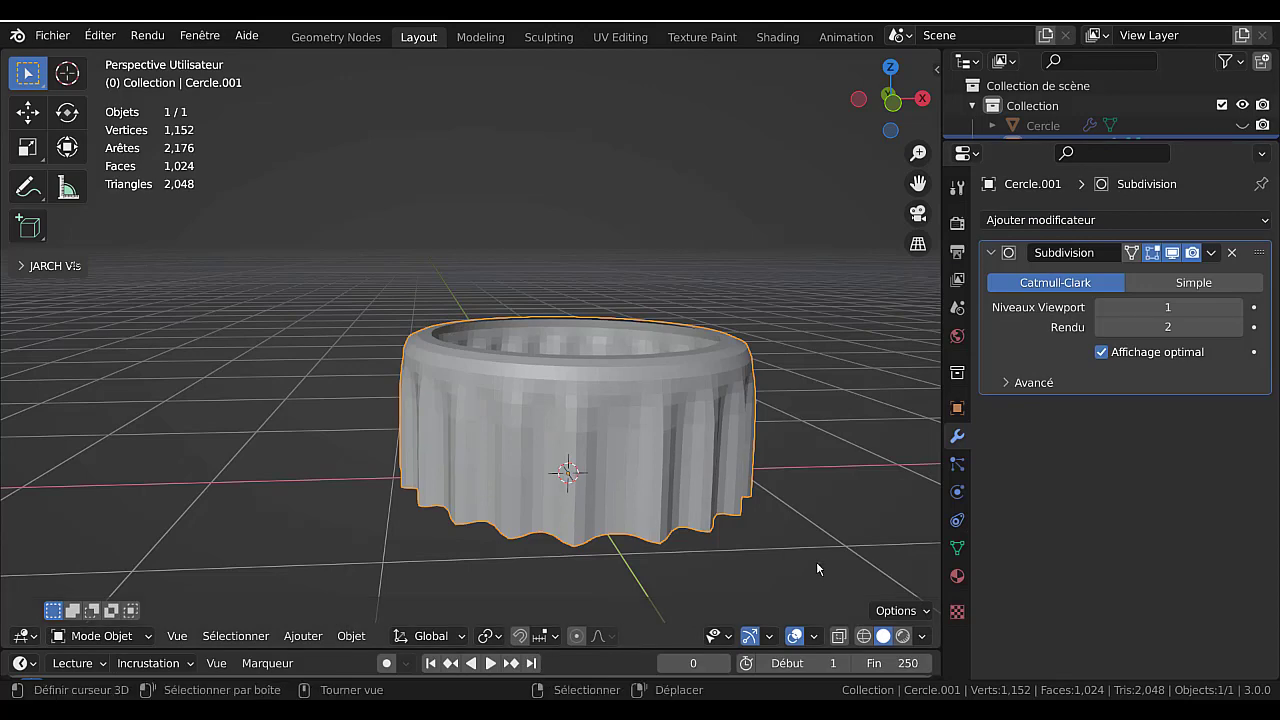
key("Tab")
key("Tab")
middle_click_drag(800, 520, 688, 463)
- Raise the inner edge loop of the top rim about 0.038 m along Z
key("Tab")
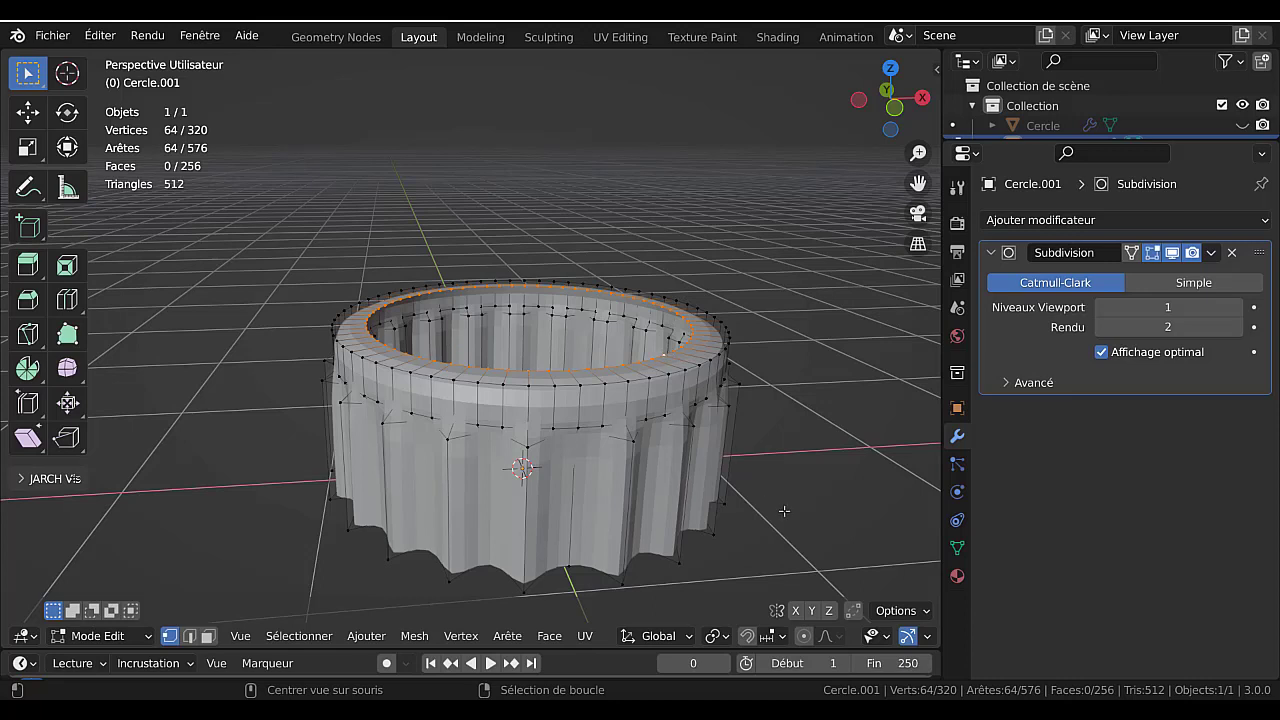
key("g")
key("z")
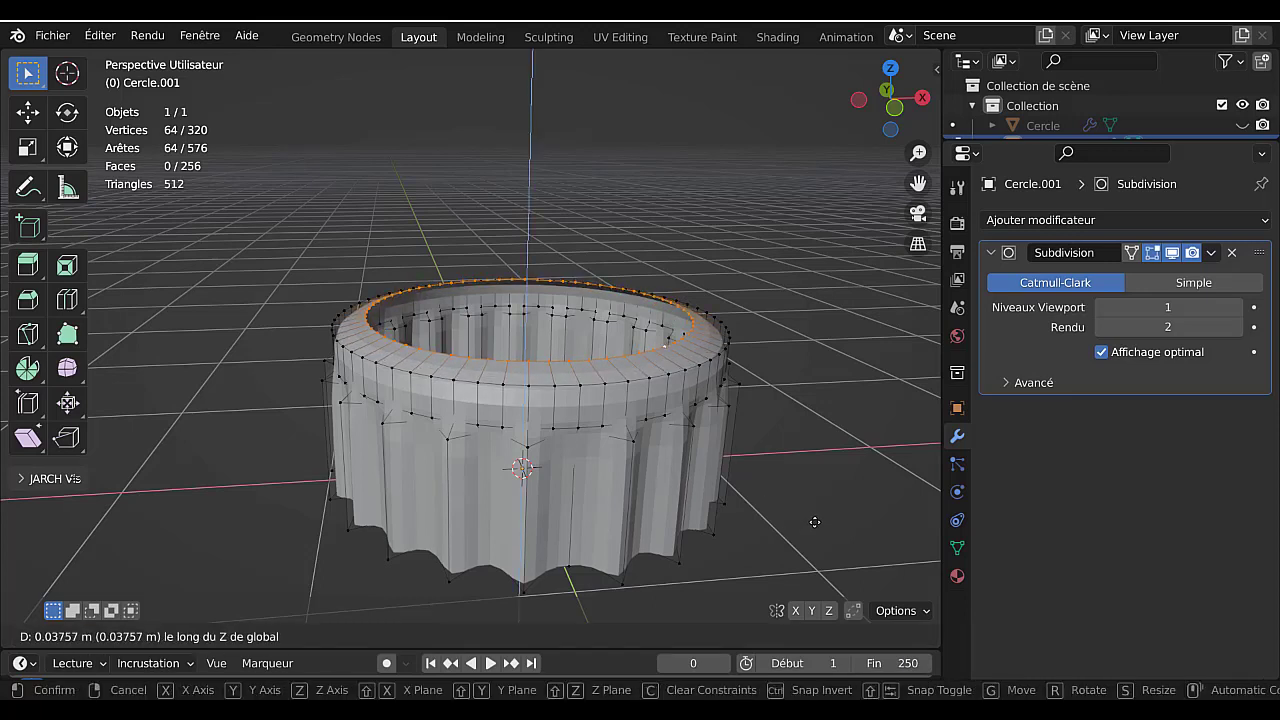
left_click(814, 522)
- Close the top of the cap by extruding the inner edge loop inward at a scale of 0
middle_click_drag(803, 513, 802, 482)
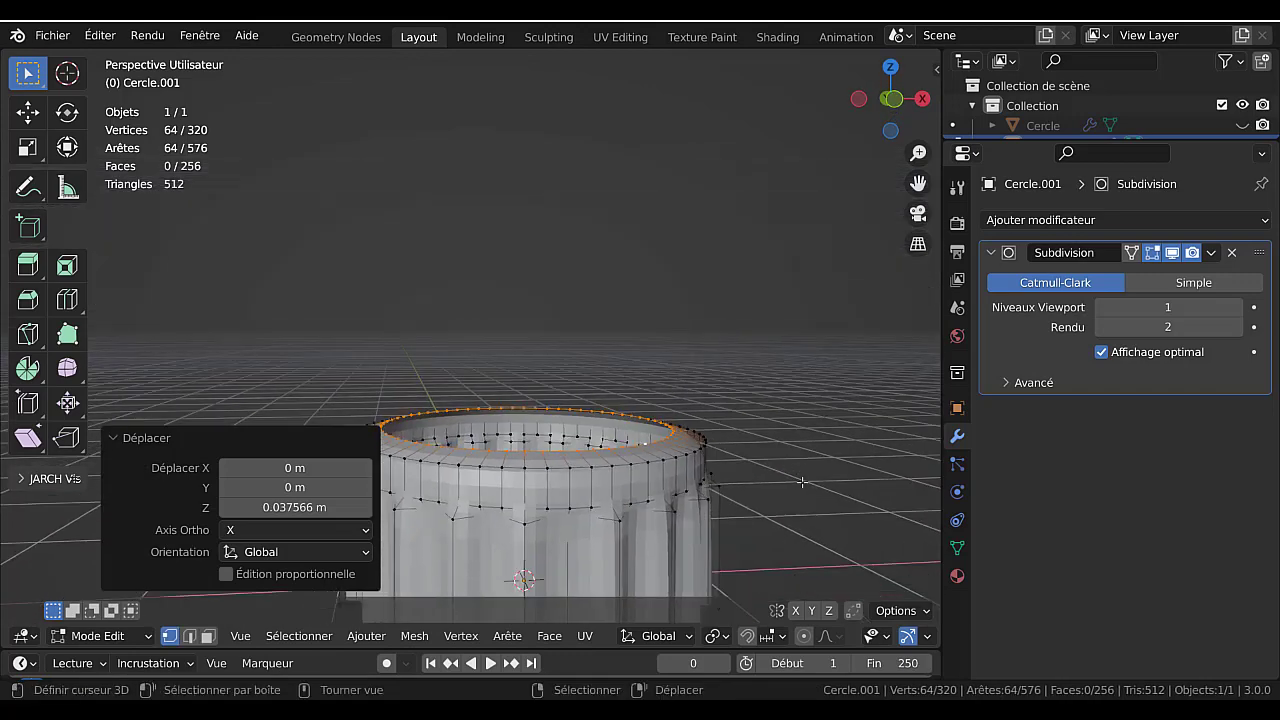
key("e")
key("s")
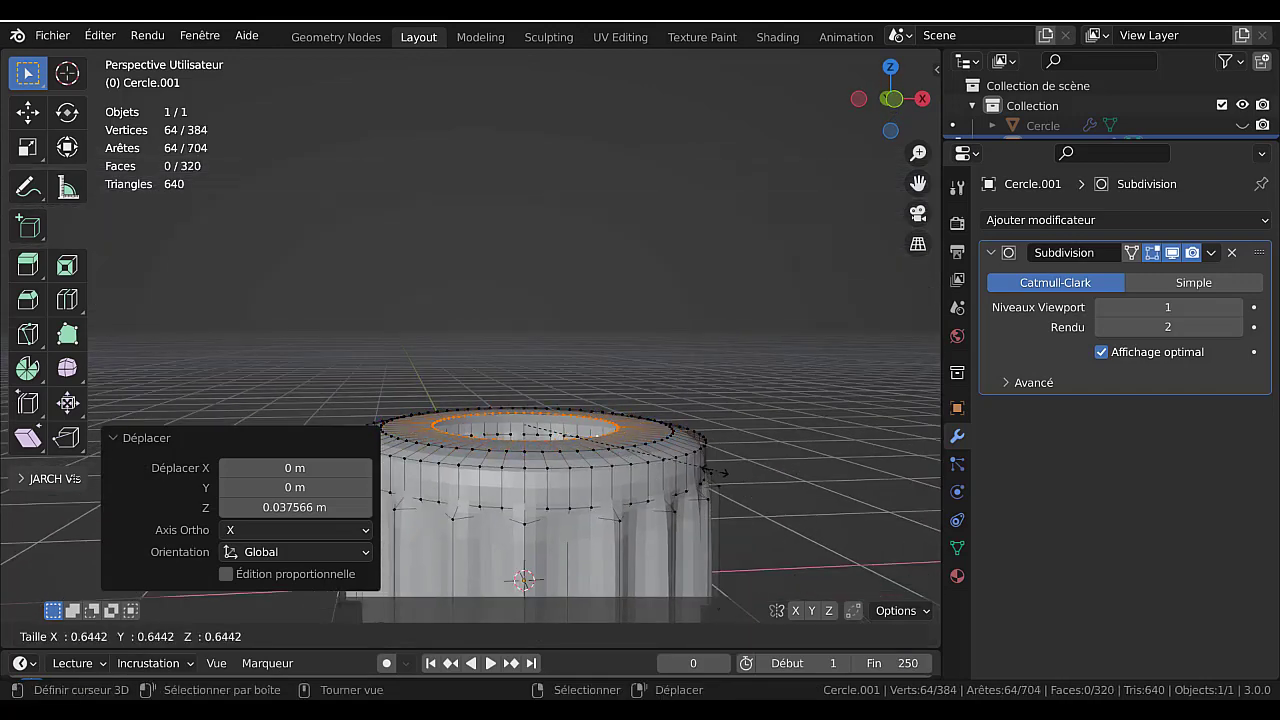
type("0")
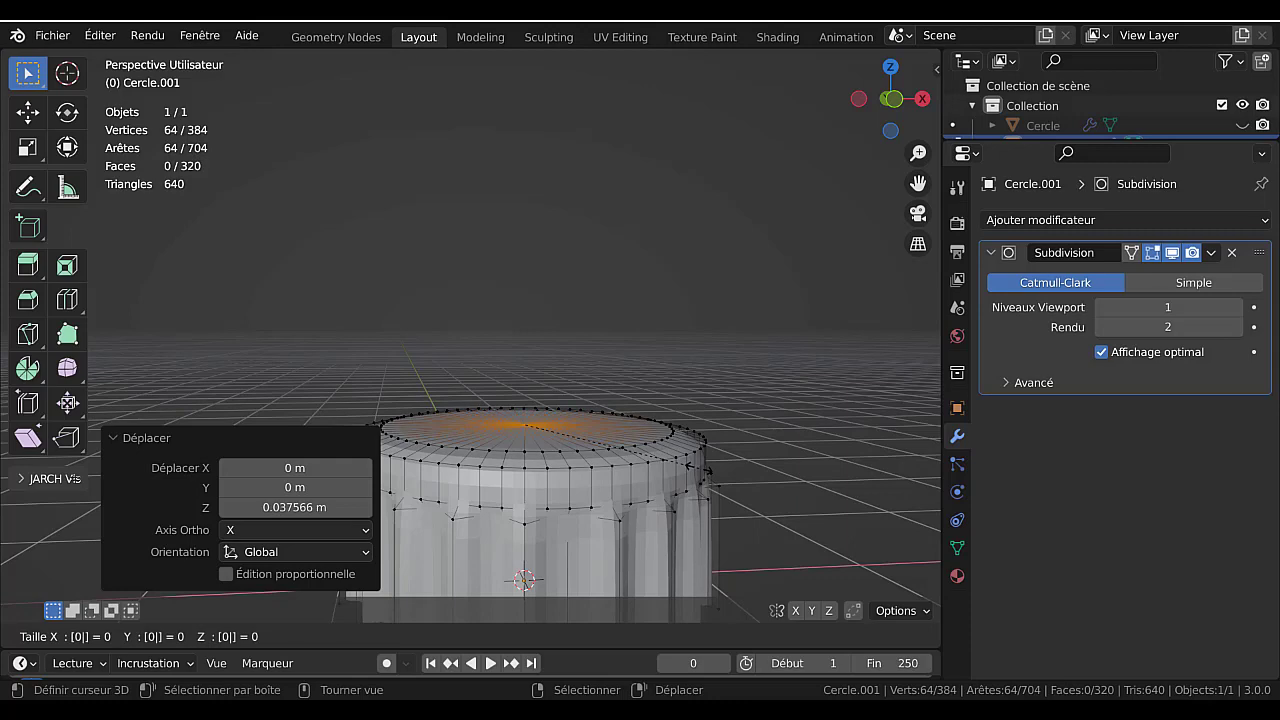
key("Return")
key("Tab")
- Select the two shoulder loops above the fluted skirt all the way around and lower them about 0.213 m along Z
middle_click_drag(703, 486, 627, 430)
key("KP_1")
scroll(661, 465, "down", 2)
key("Tab")
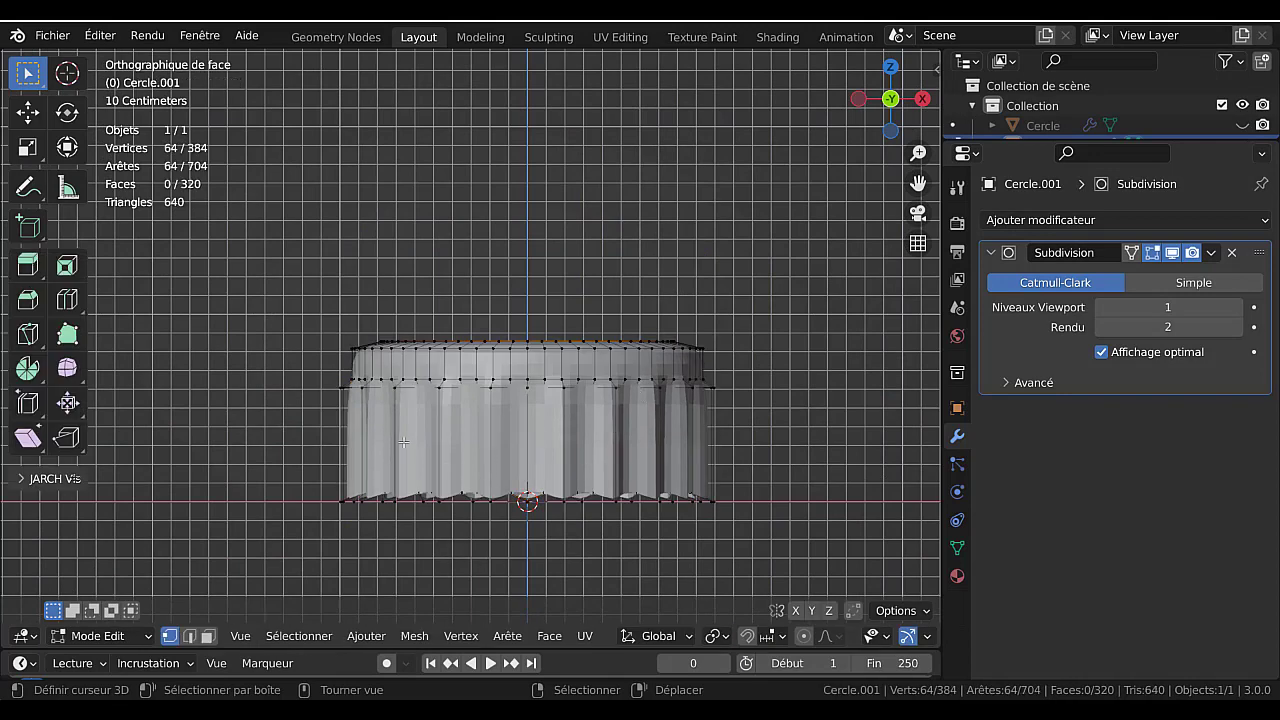
left_click(773, 449)
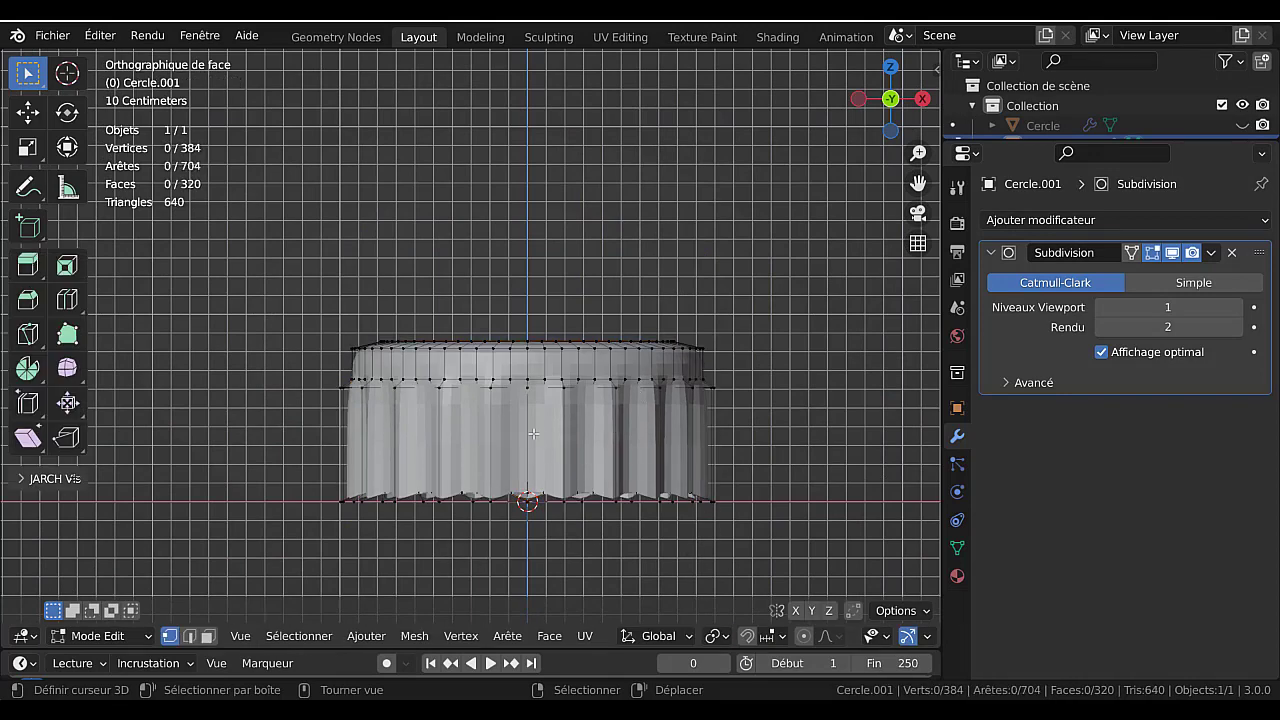
key("alt+z")
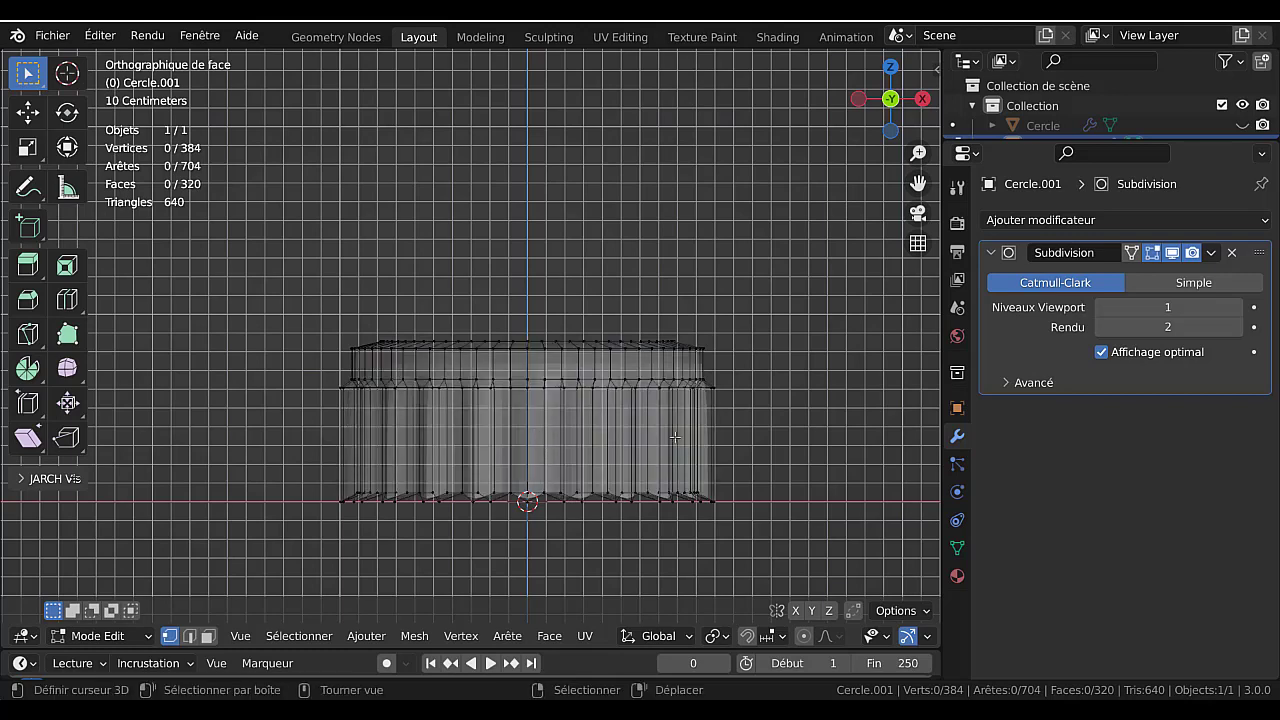
key("b")
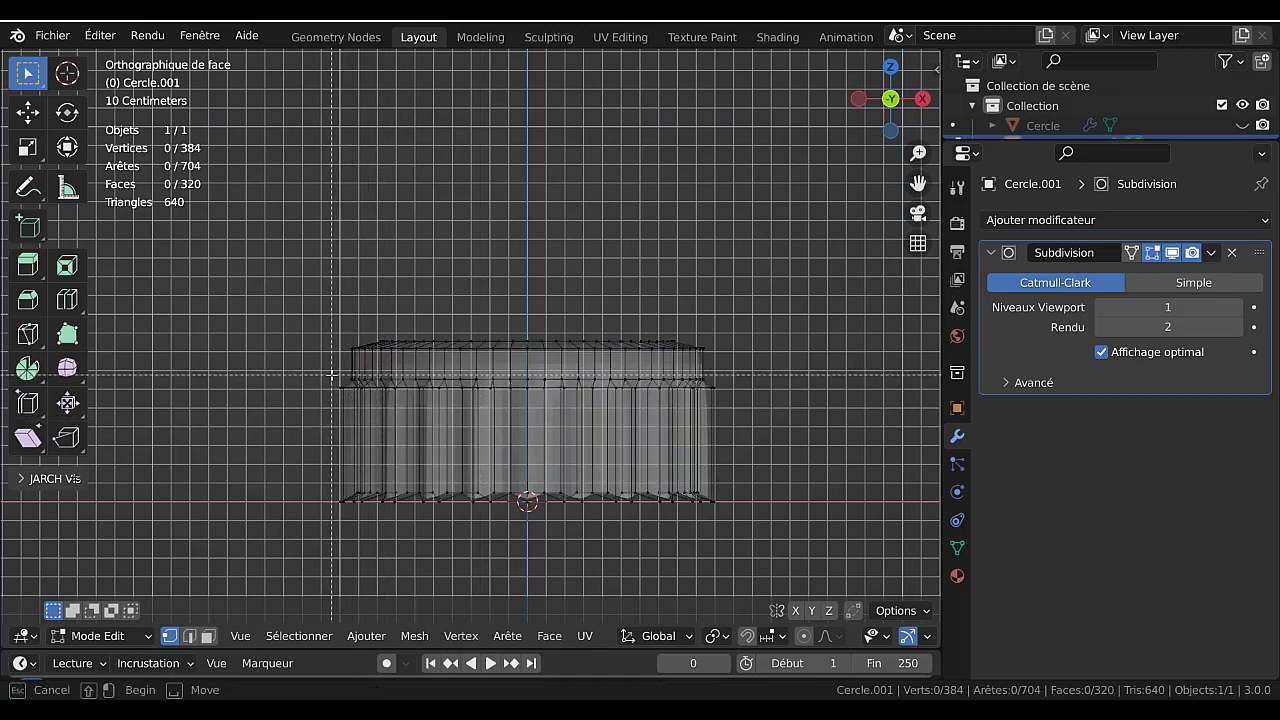
left_click_drag(318, 372, 762, 400)
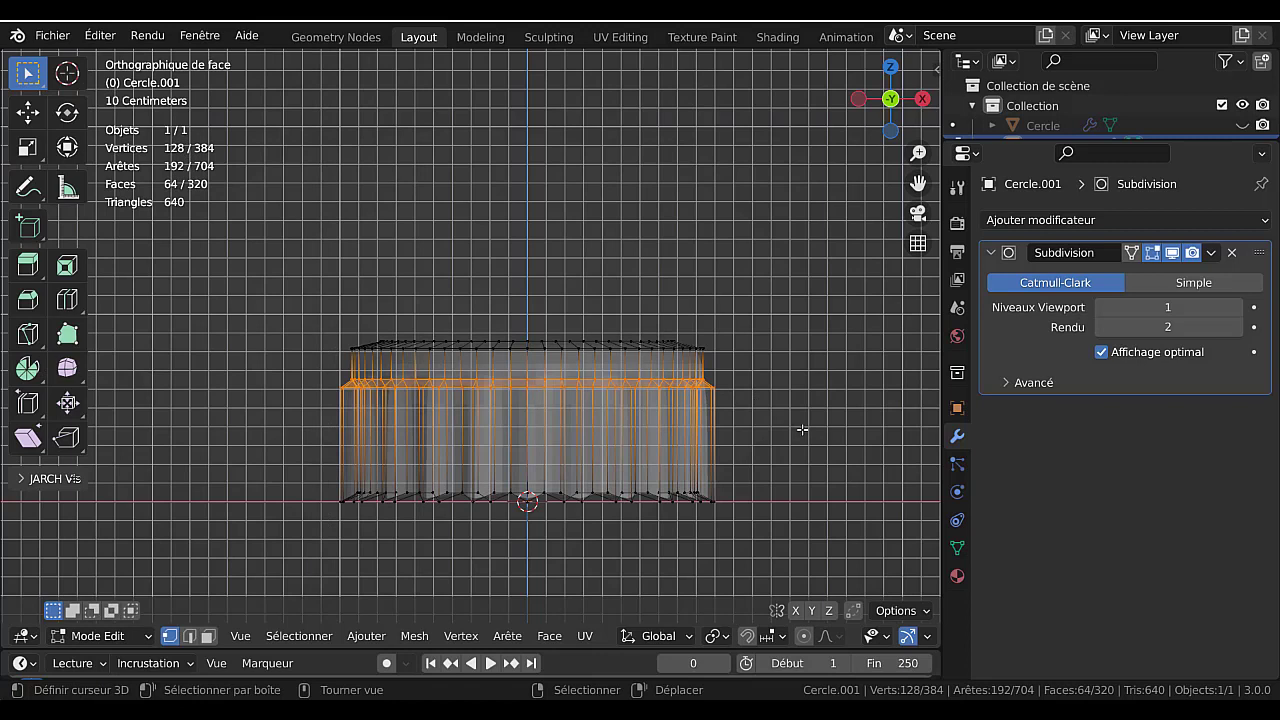
key("alt+z")
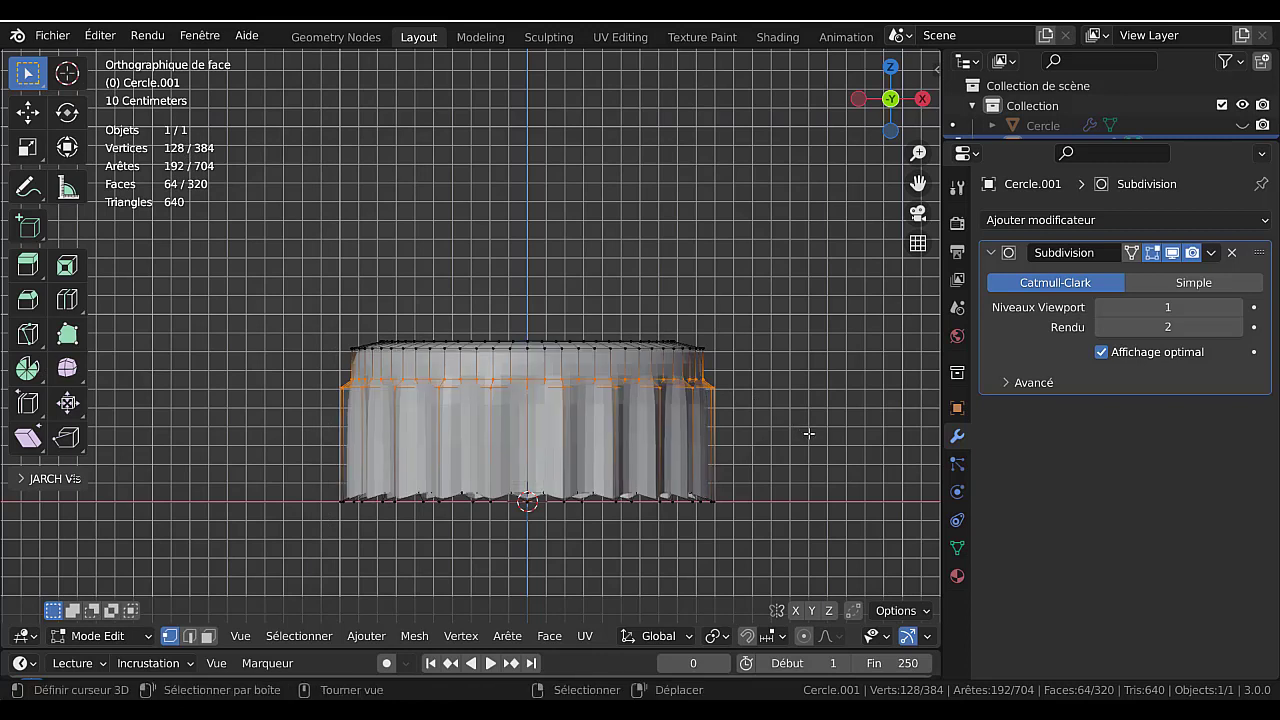
key("g")
key("z")
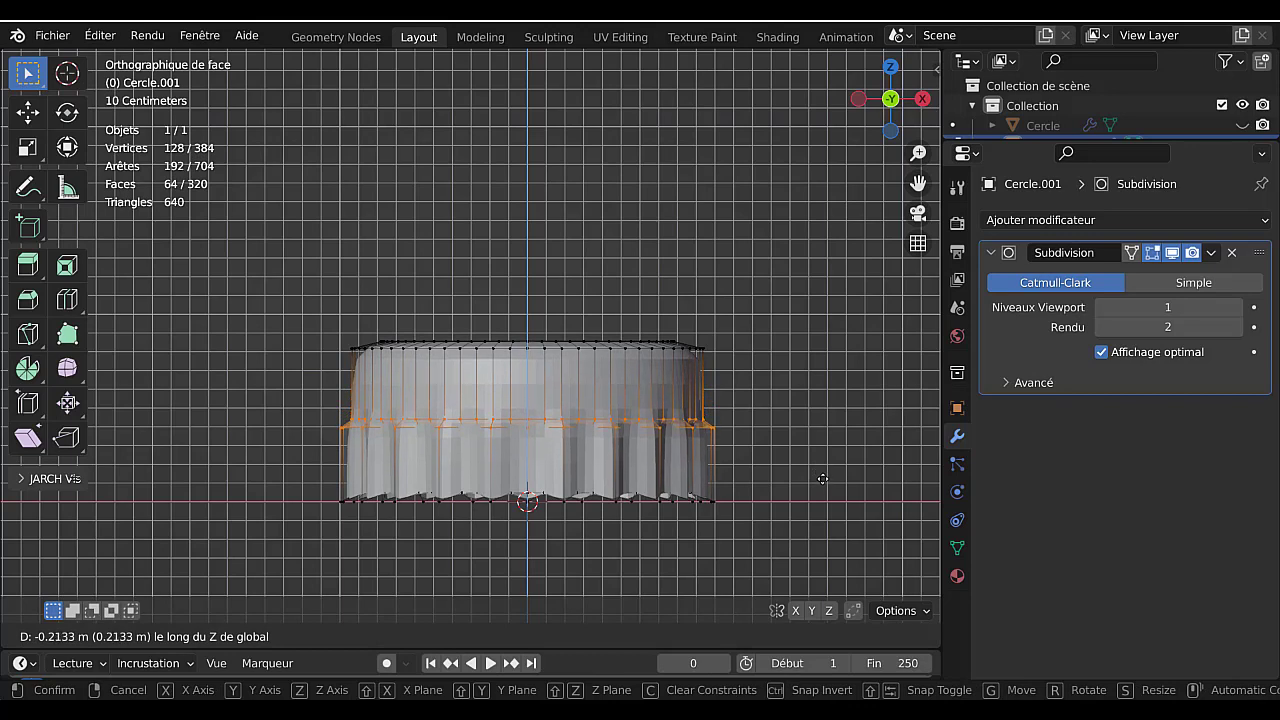
left_click(823, 479)
key("Tab")
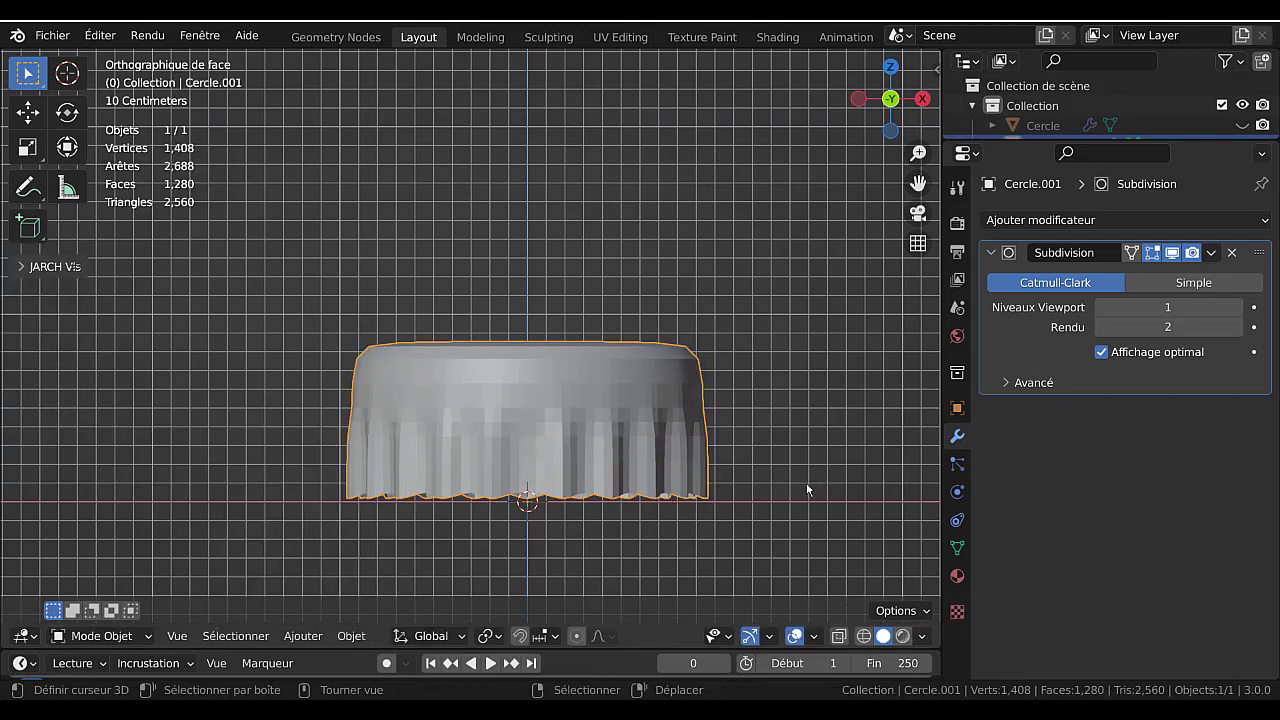
- Apply smooth shading to the cap
left_click(351, 636)
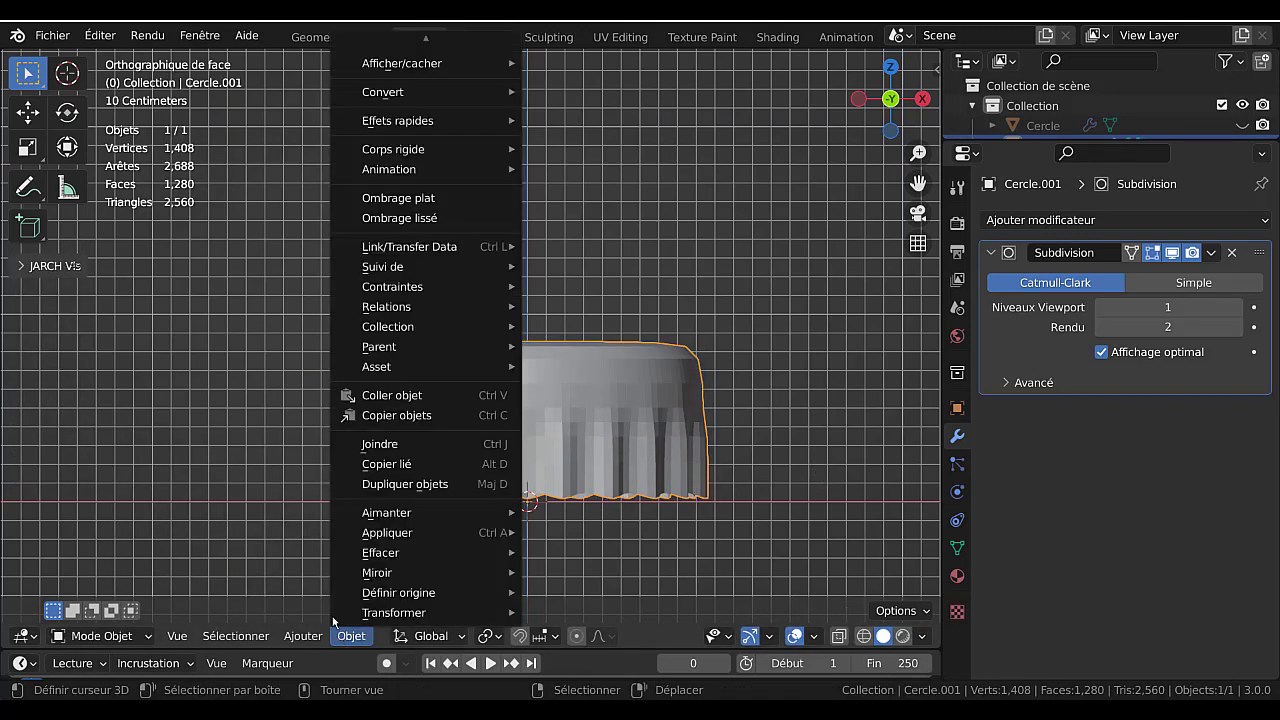
left_click(355, 636)
left_click(391, 219)
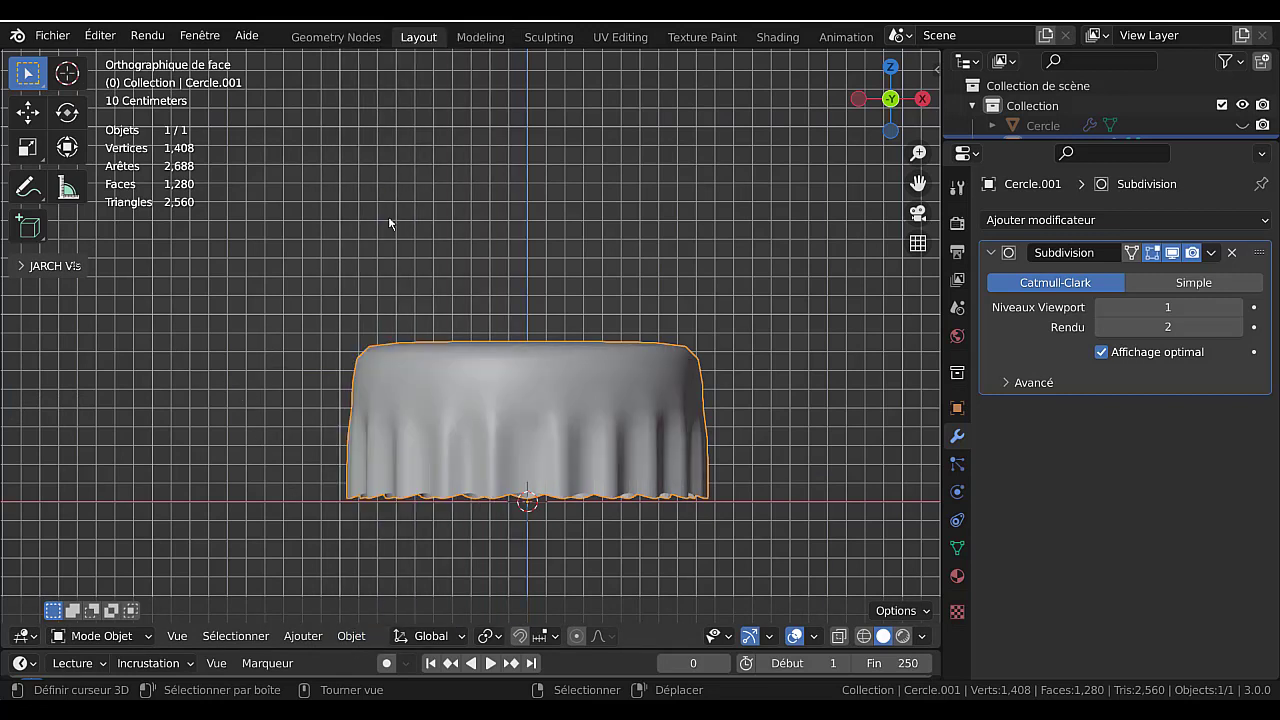
- Try Auto Smooth at 30° on the cap's normals, and switch it off again
left_click(956, 577)
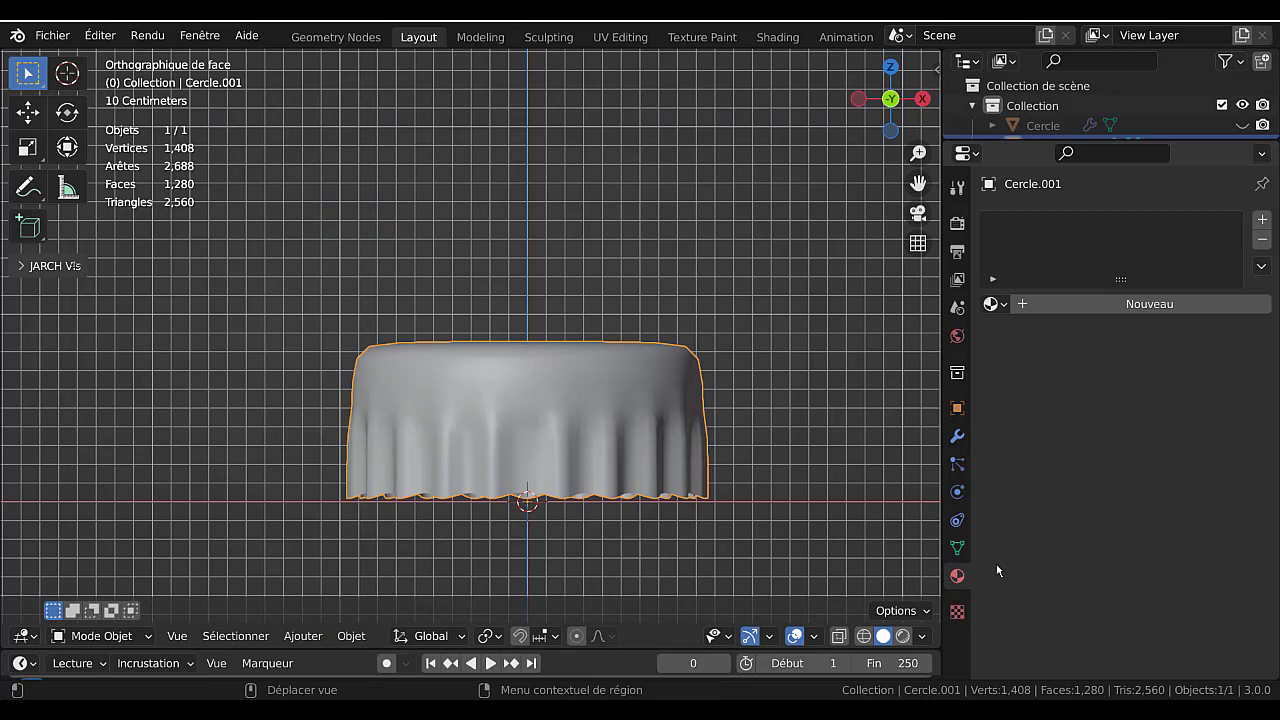
left_click(1159, 305)
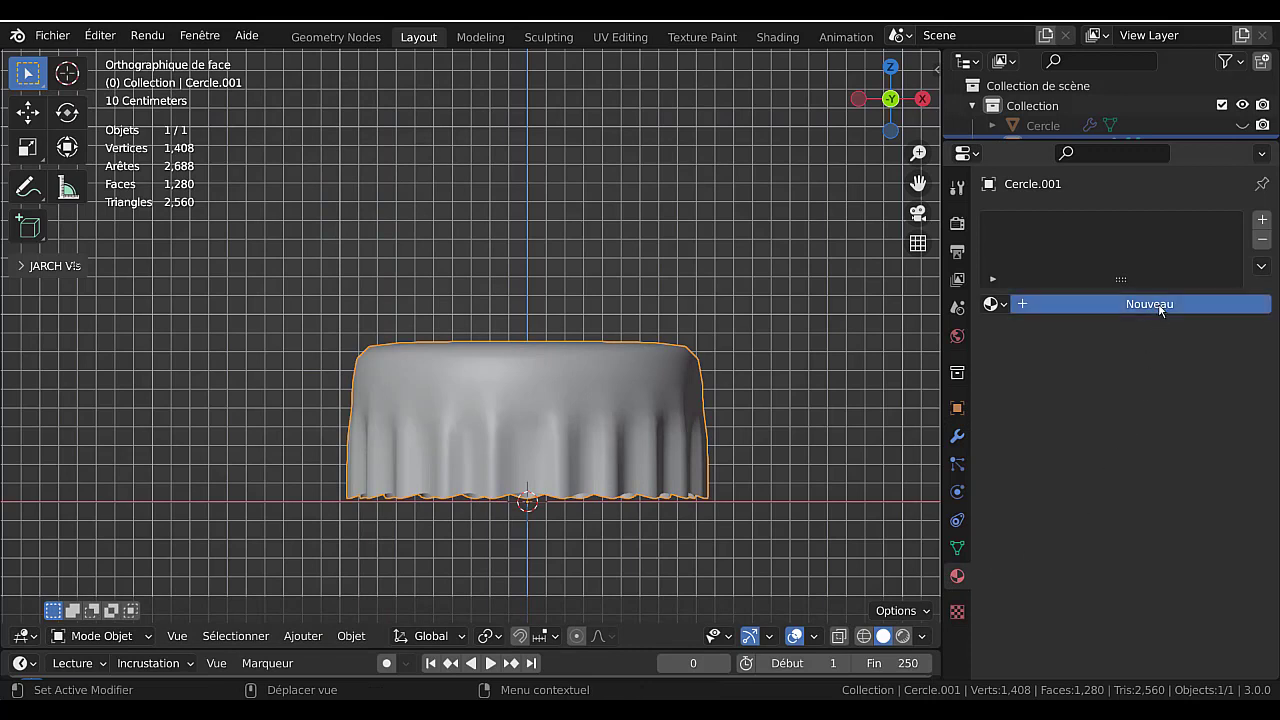
left_click(956, 548)
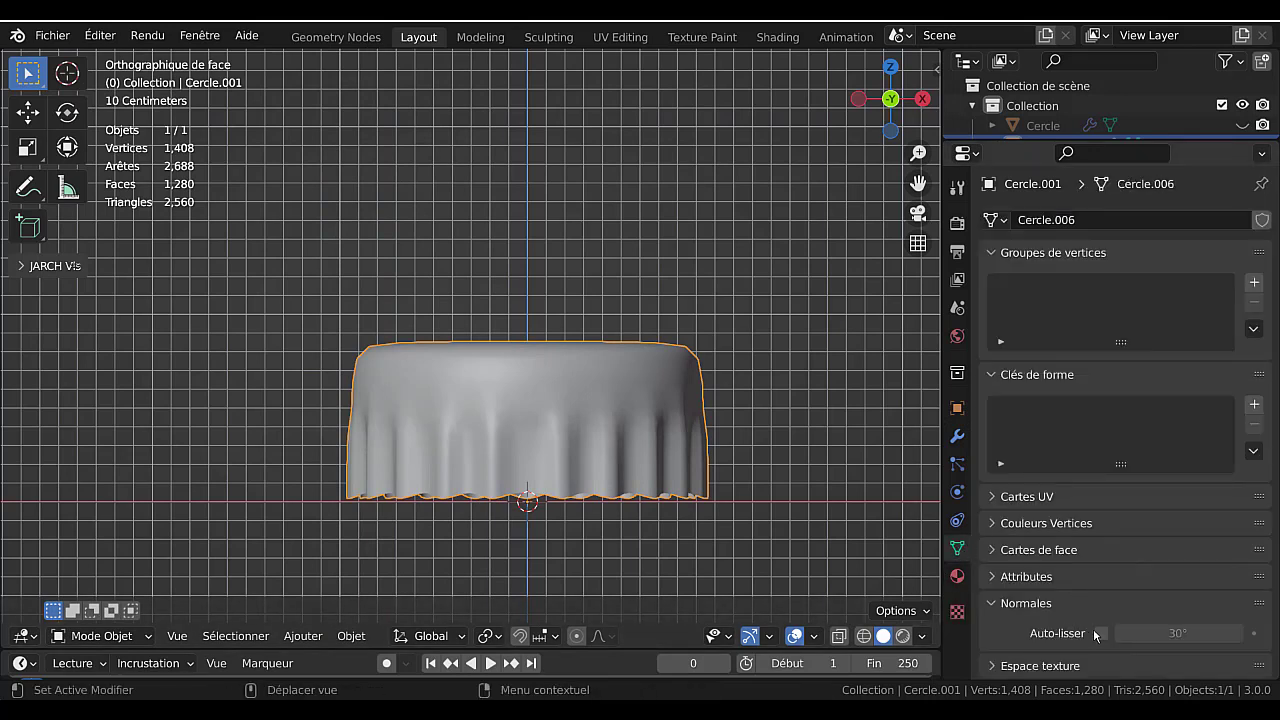
left_click(1100, 633)
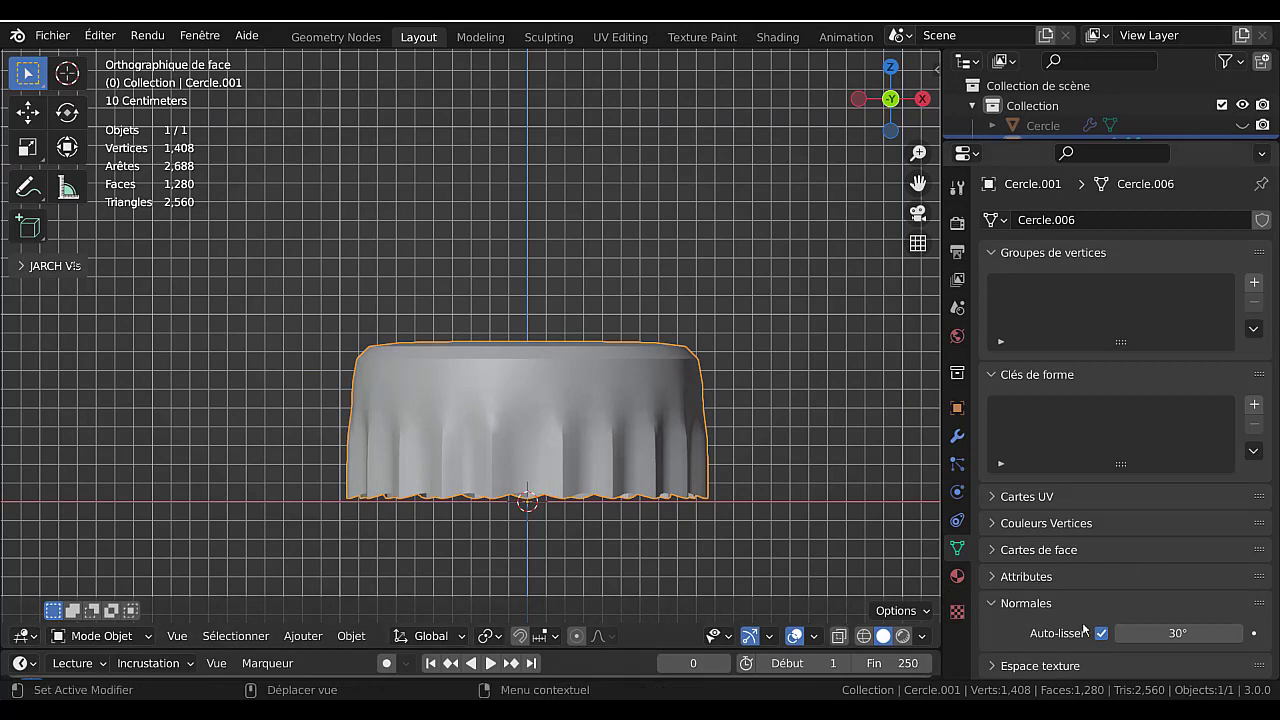
left_click(1101, 633)
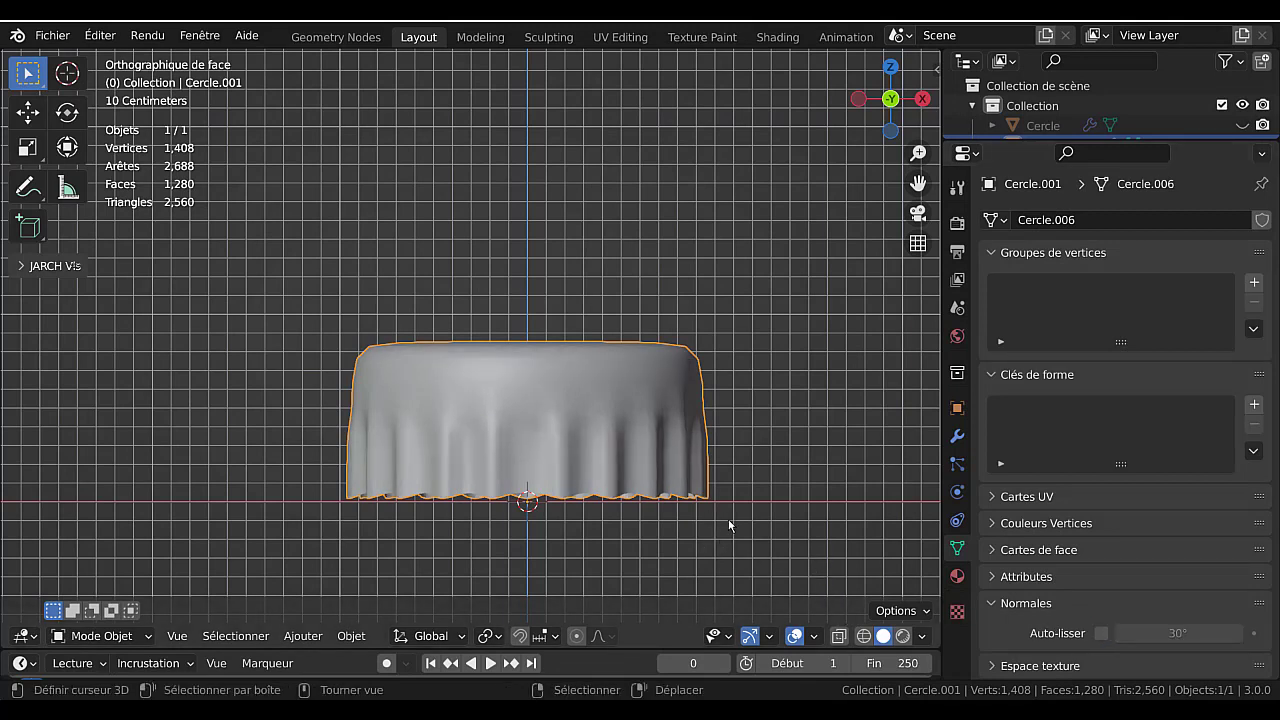
- Add a loop cut around the upper wall, slid to a factor of 0.851 near the shoulder, and scale it to about 0.971
key("Tab")
middle_click_drag(723, 484, 681, 426)
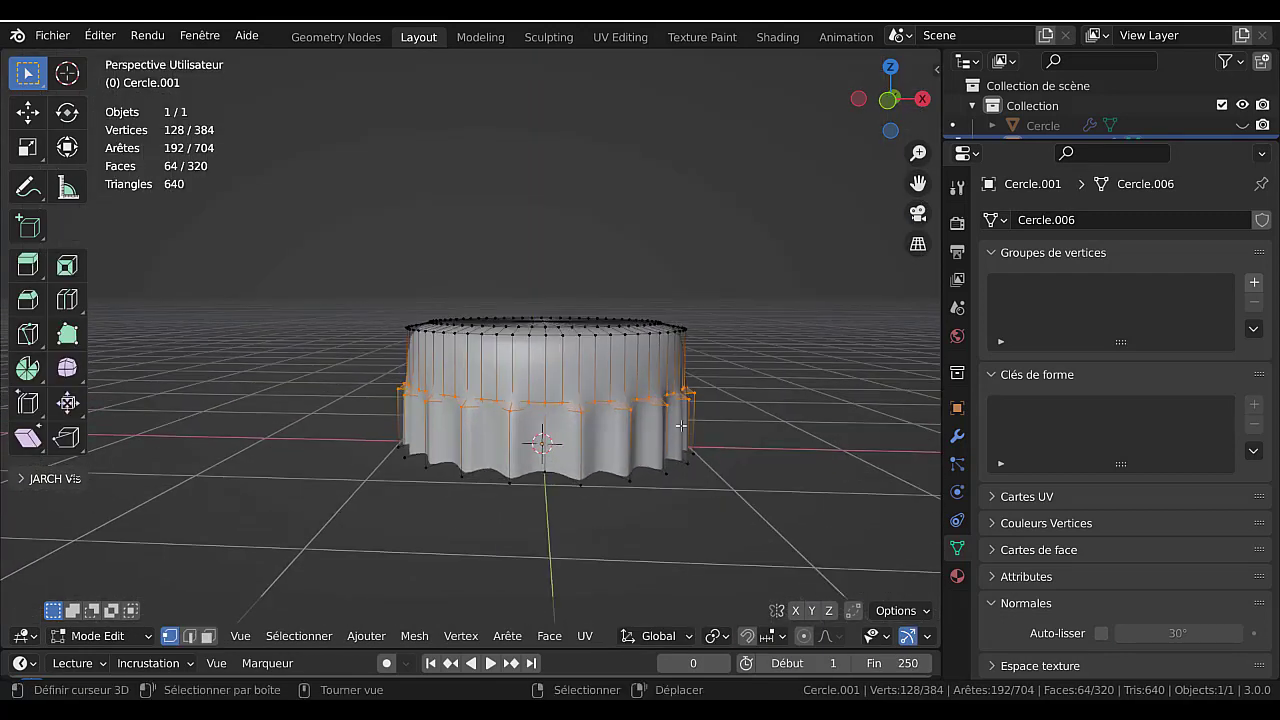
key("ctrl+r")
left_click(655, 372)
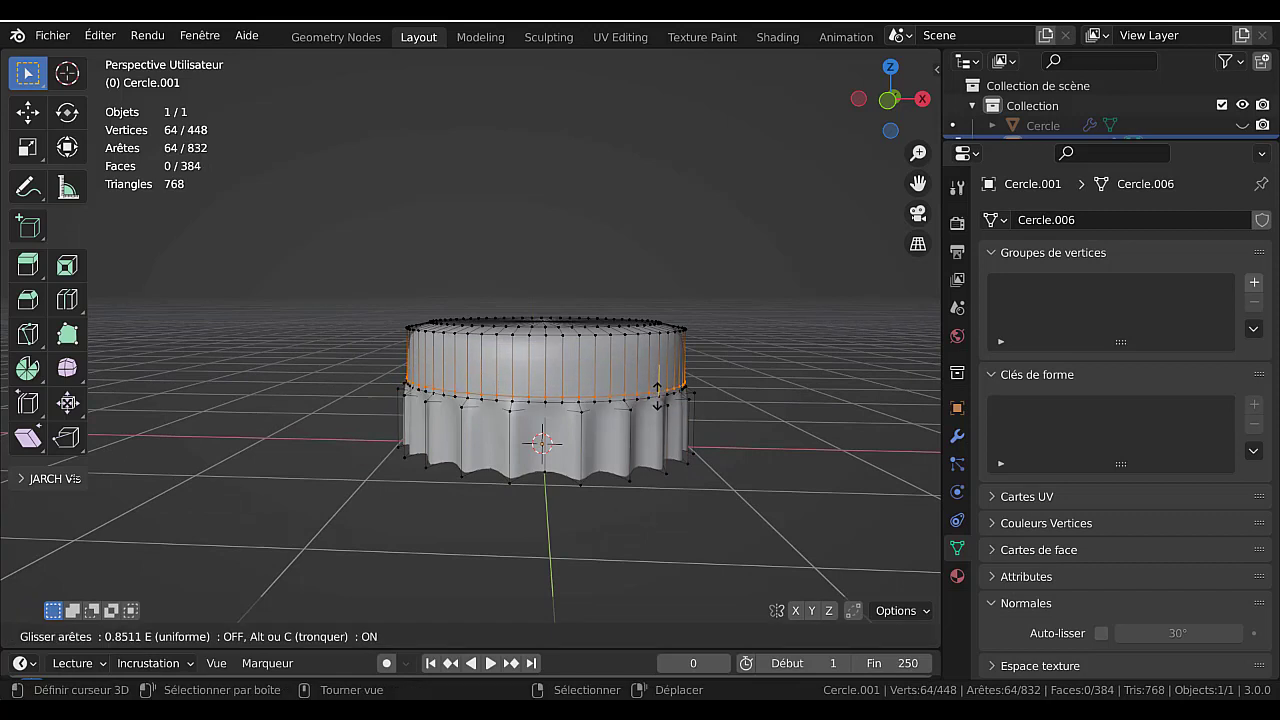
left_click(677, 421)
key("s")
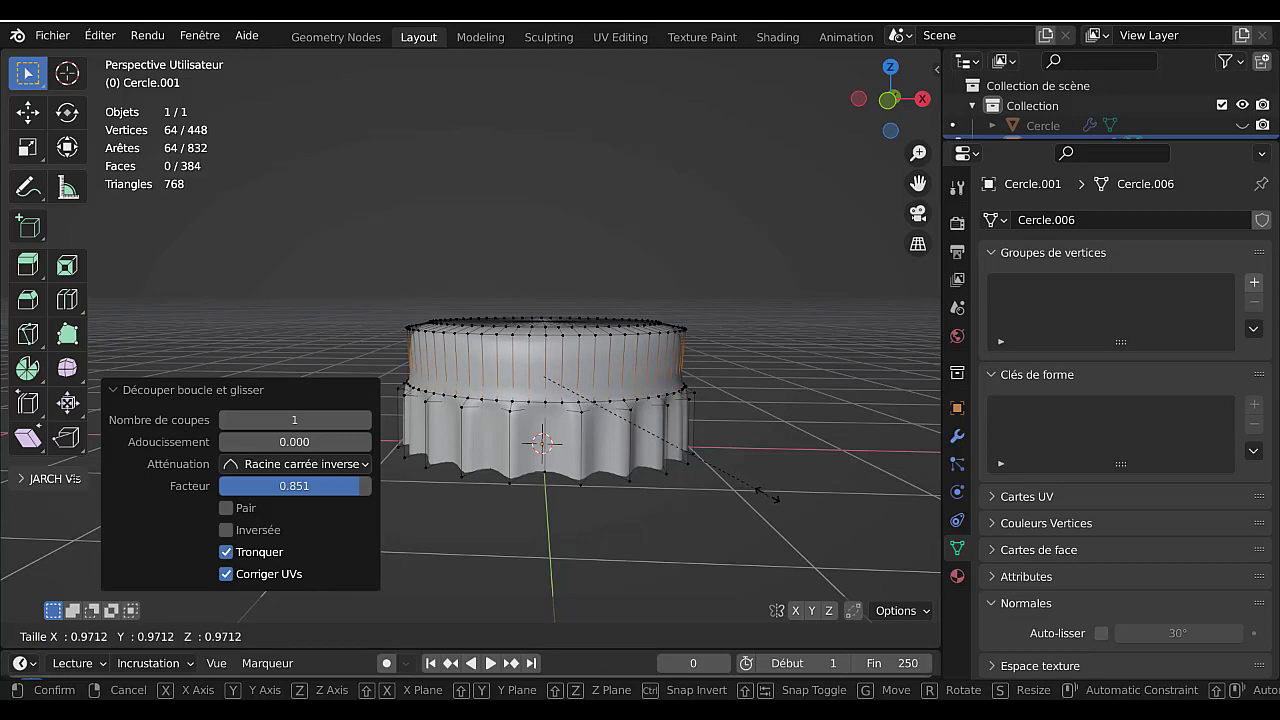
left_click(768, 495)
key("Tab")
mouse_move(760, 444)
middle_mouse_down()
mouse_move(761, 432)
mouse_move(763, 447)
middle_mouse_up()
- Add and slide a second loop cut around the upper wall, between the top rim and the narrowed loop
key("Tab")
left_click(660, 388, "alt")
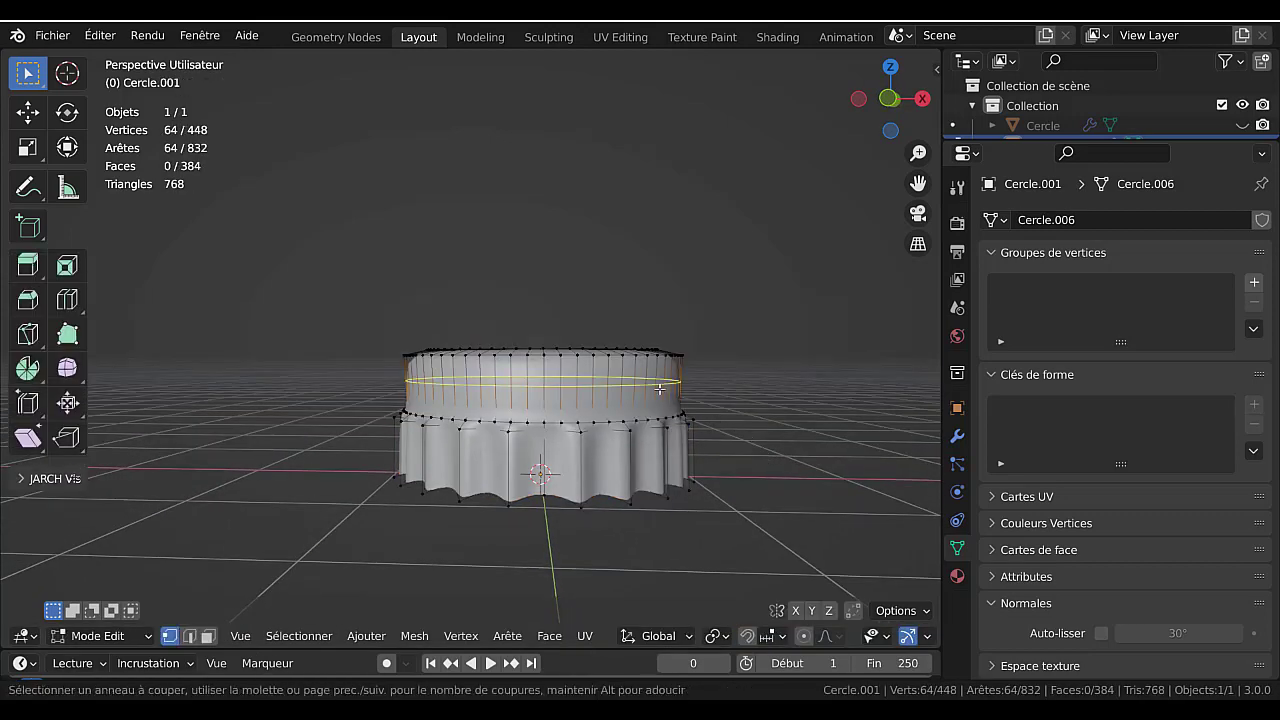
key("g")
key("g")
left_click(662, 414)
key("Tab")
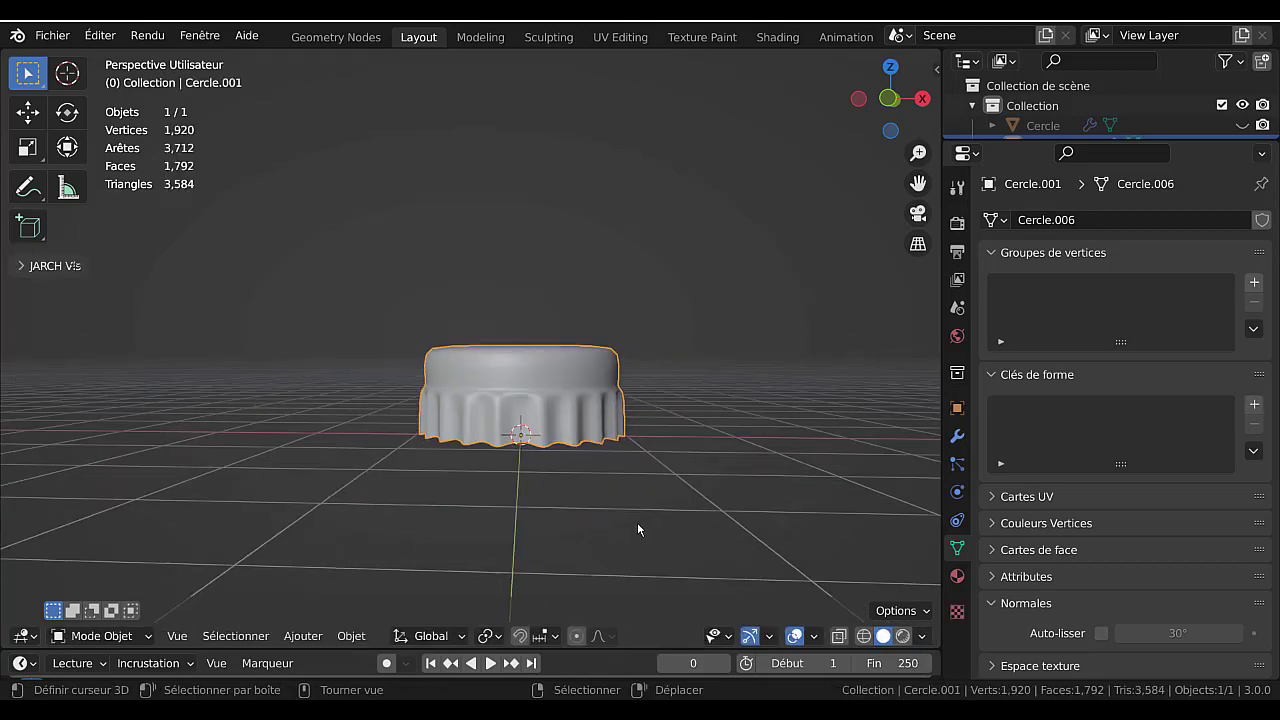
middle_click_drag(640, 526, 784, 493)
scroll(612, 480, "down", 3)
middle_click_drag(700, 488, 715, 487)
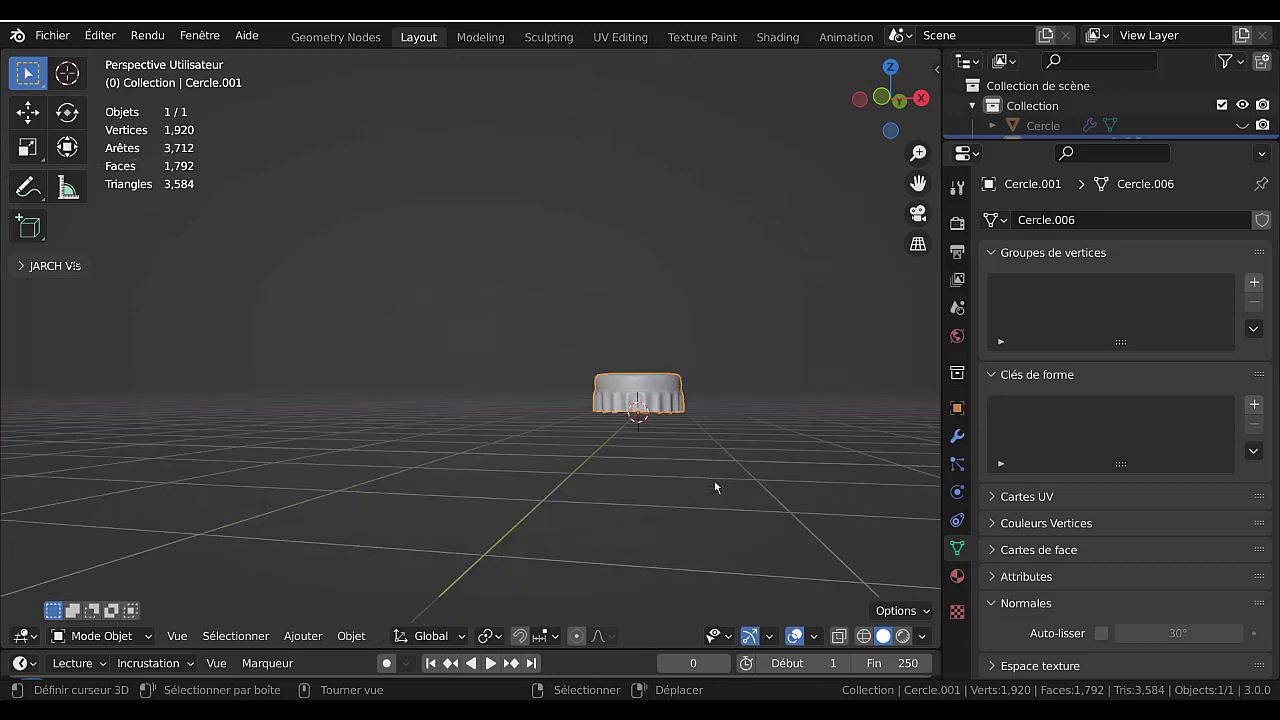
- Unhide the soda bottle so that it shows beside the cap, and select it
key("alt+h")
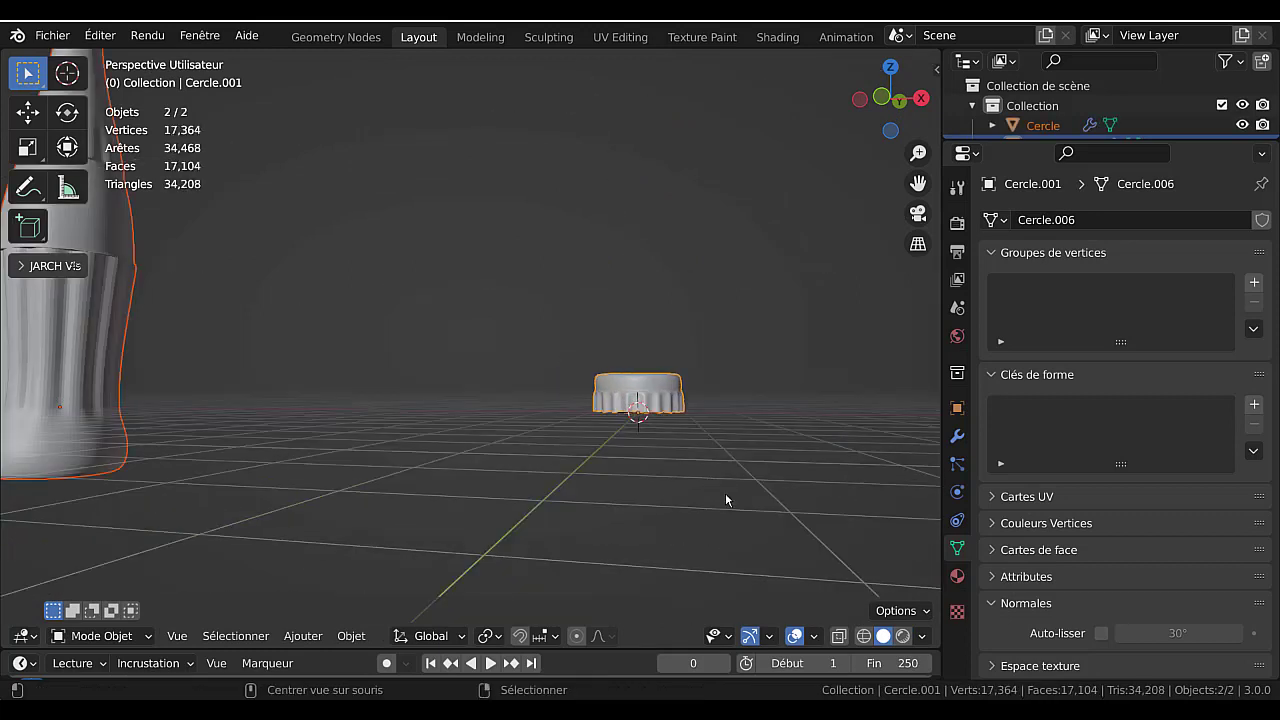
middle_click_drag(514, 489, 553, 391)
left_click(553, 391)
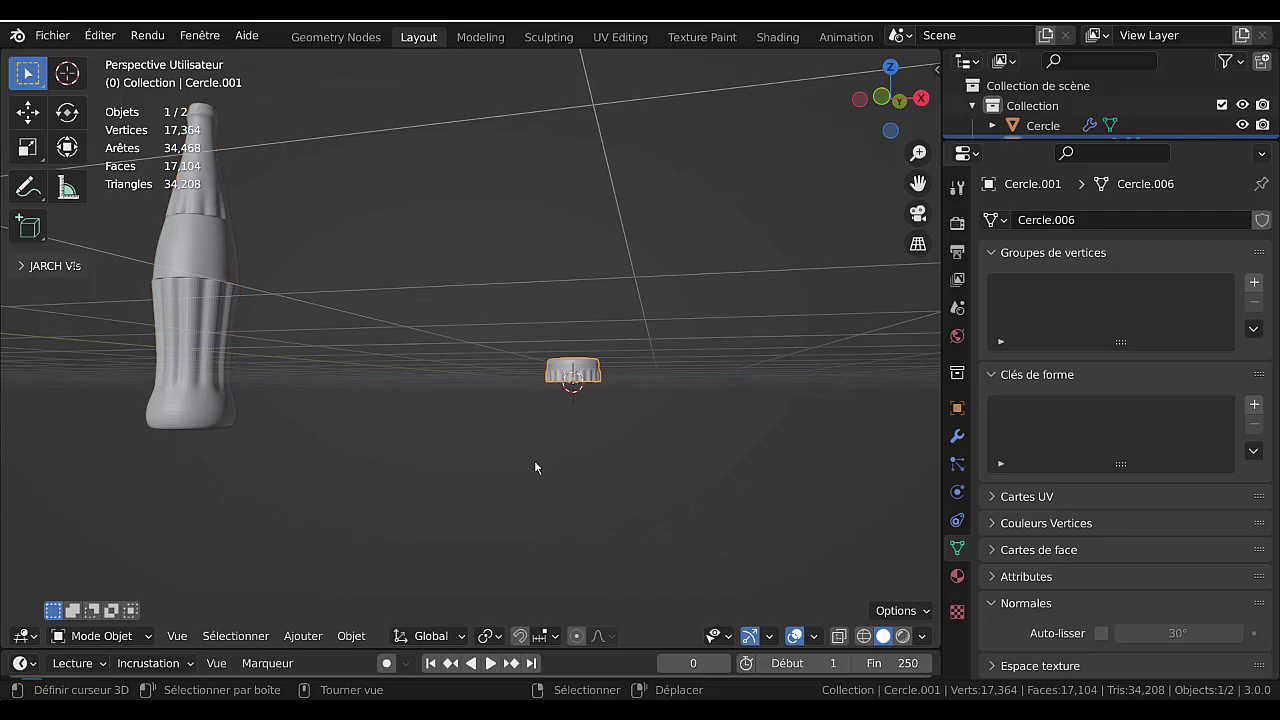
middle_click_drag(534, 460, 584, 500)
left_click(421, 362)
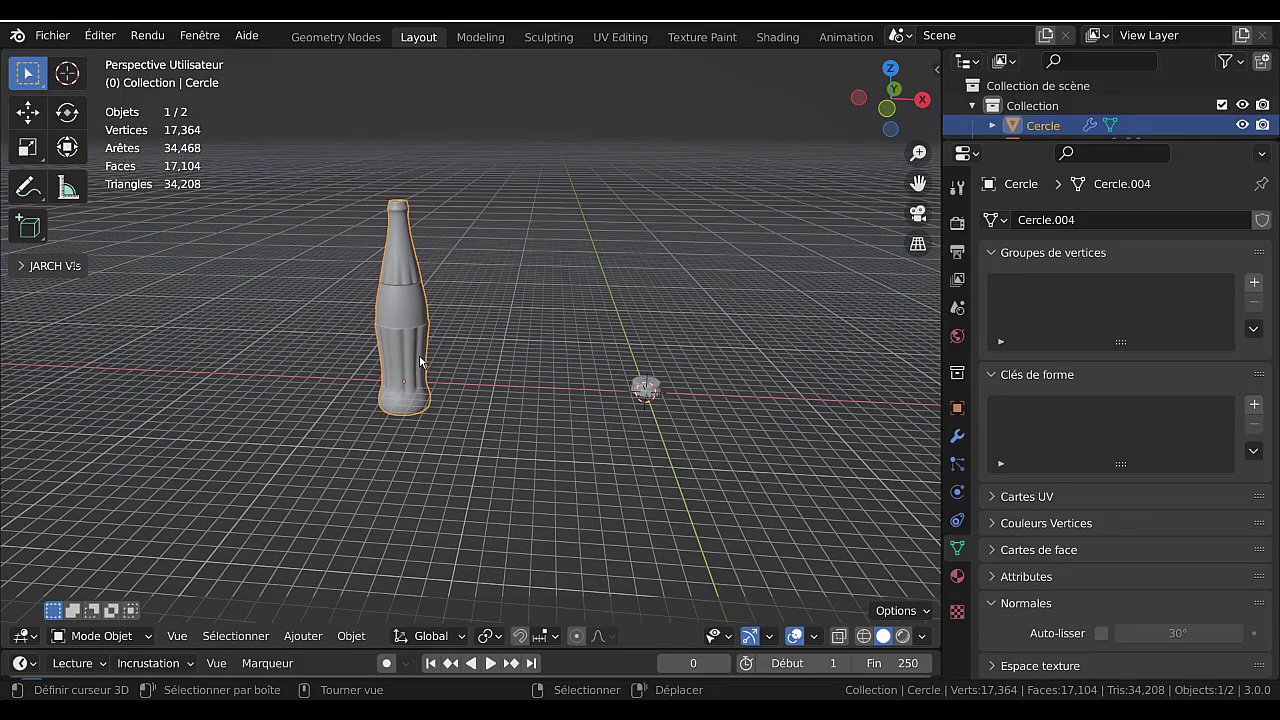
- Move the bottle cap up about 16.976 m along Z
left_click(650, 389)
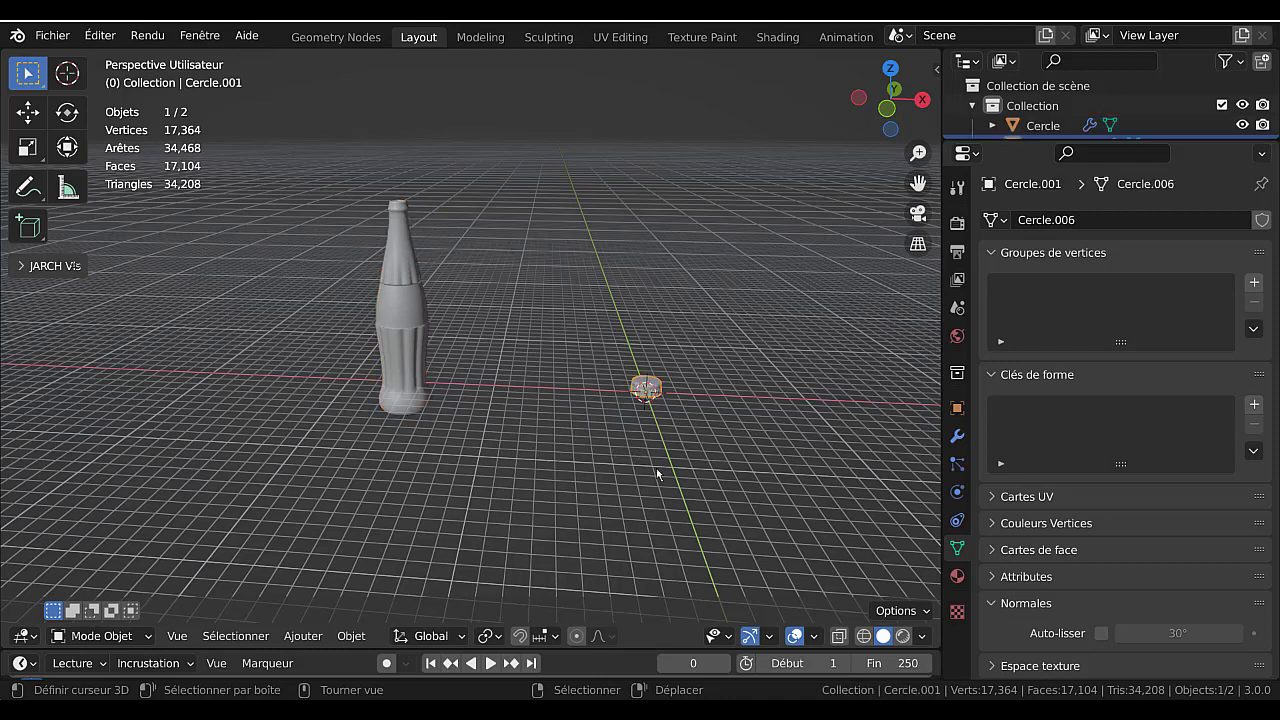
key("g")
key("z")
left_click(648, 290)
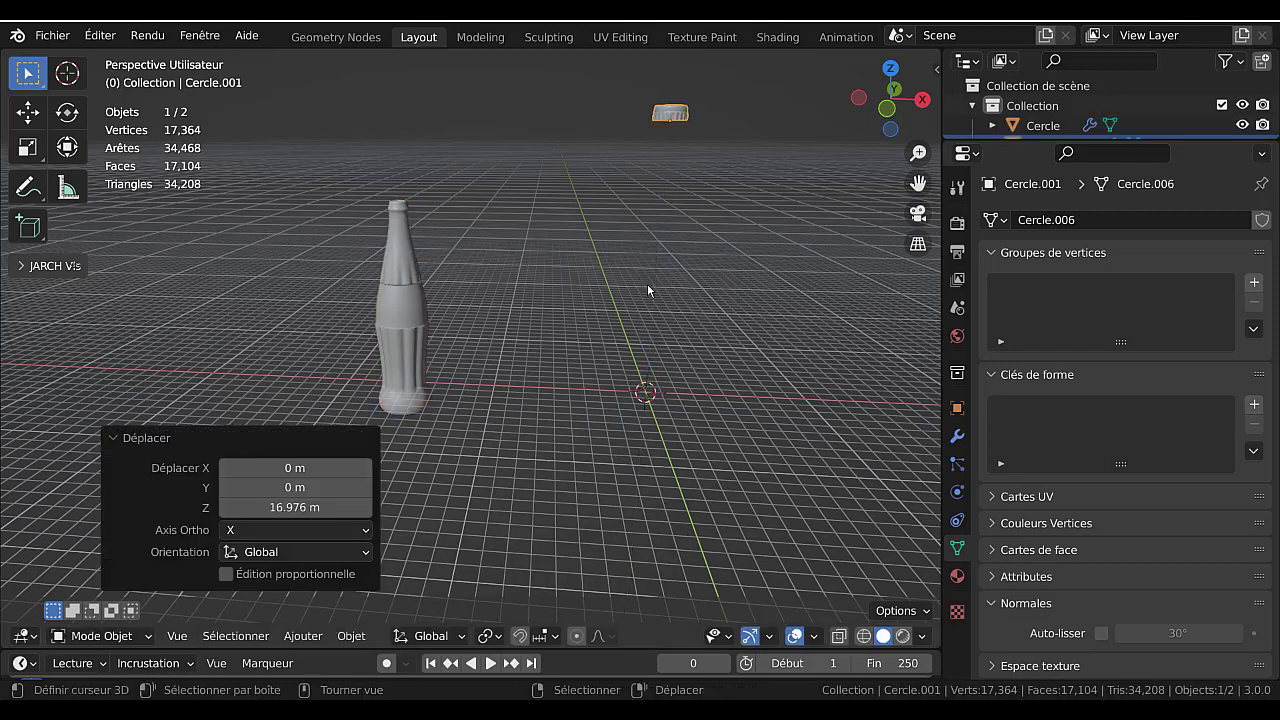
- Snap the bottle to the 3D cursor under the cap and check the alignment from above
left_click(406, 335)
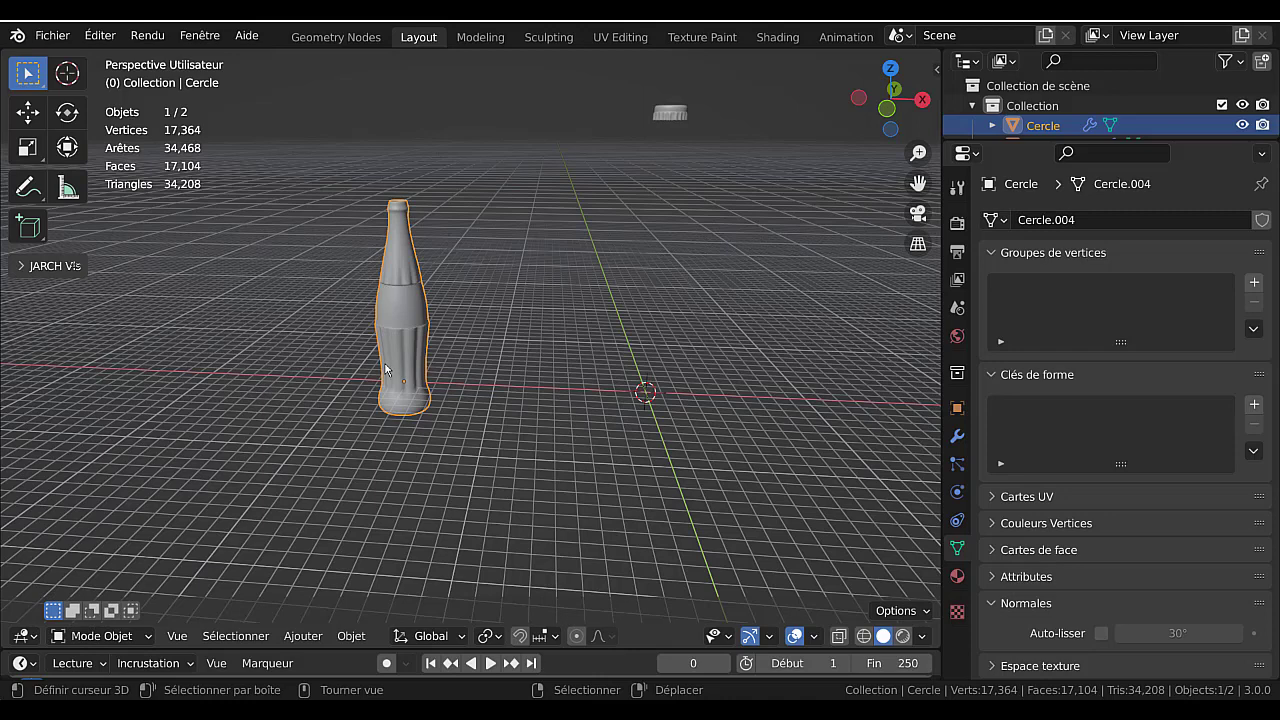
key("shift+s")
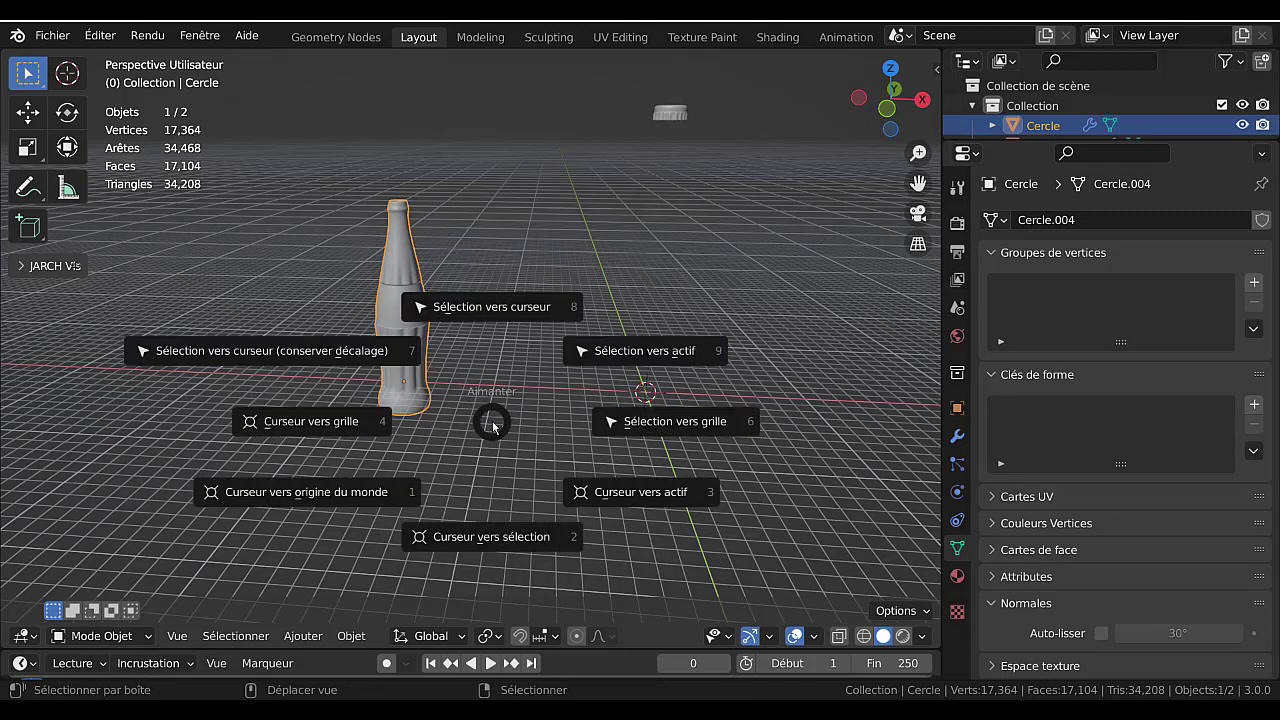
left_click(478, 310)
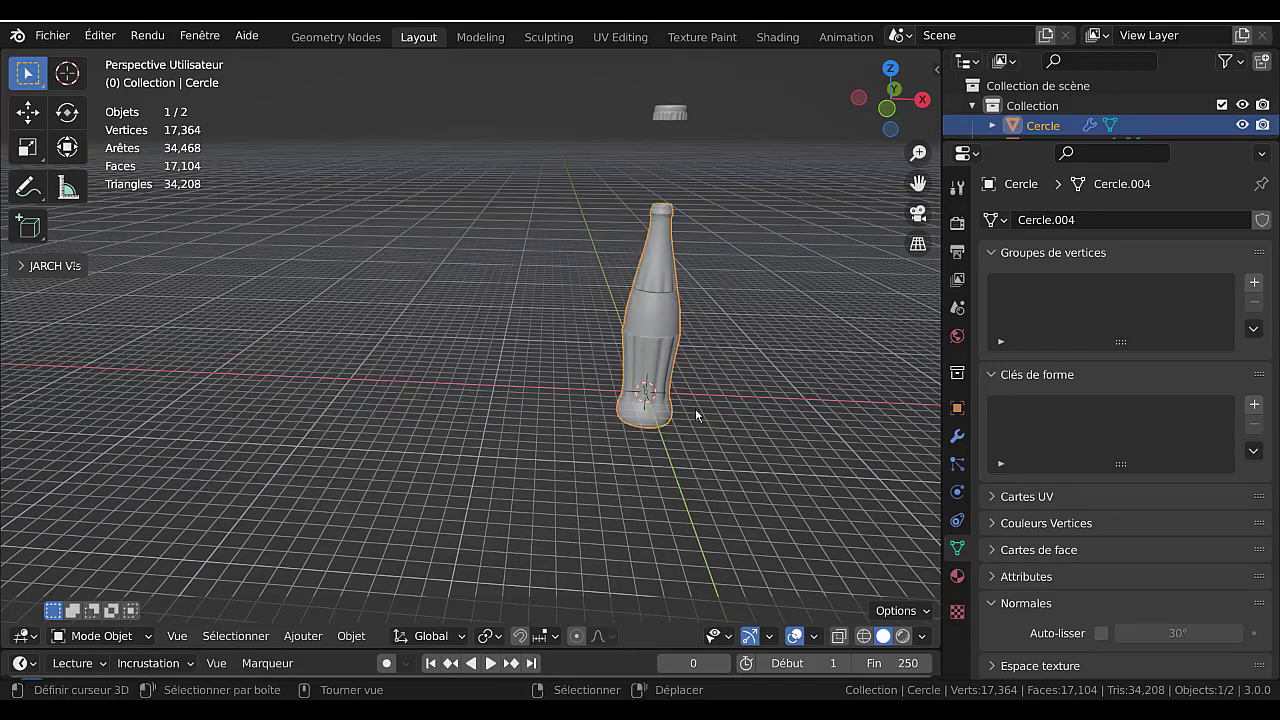
key("KP_7")
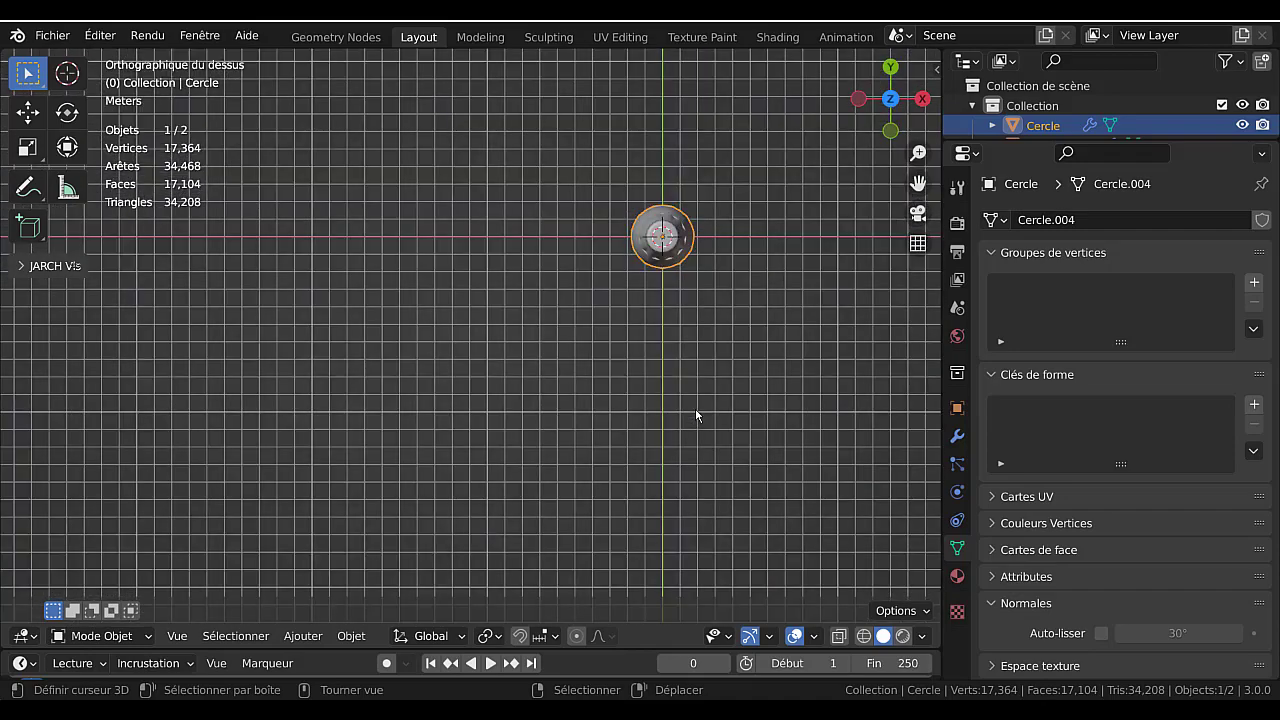
middle_click_drag(654, 417, 601, 462, "shift")
scroll(601, 462, "up", 5)
scroll(674, 340, "up", 1)
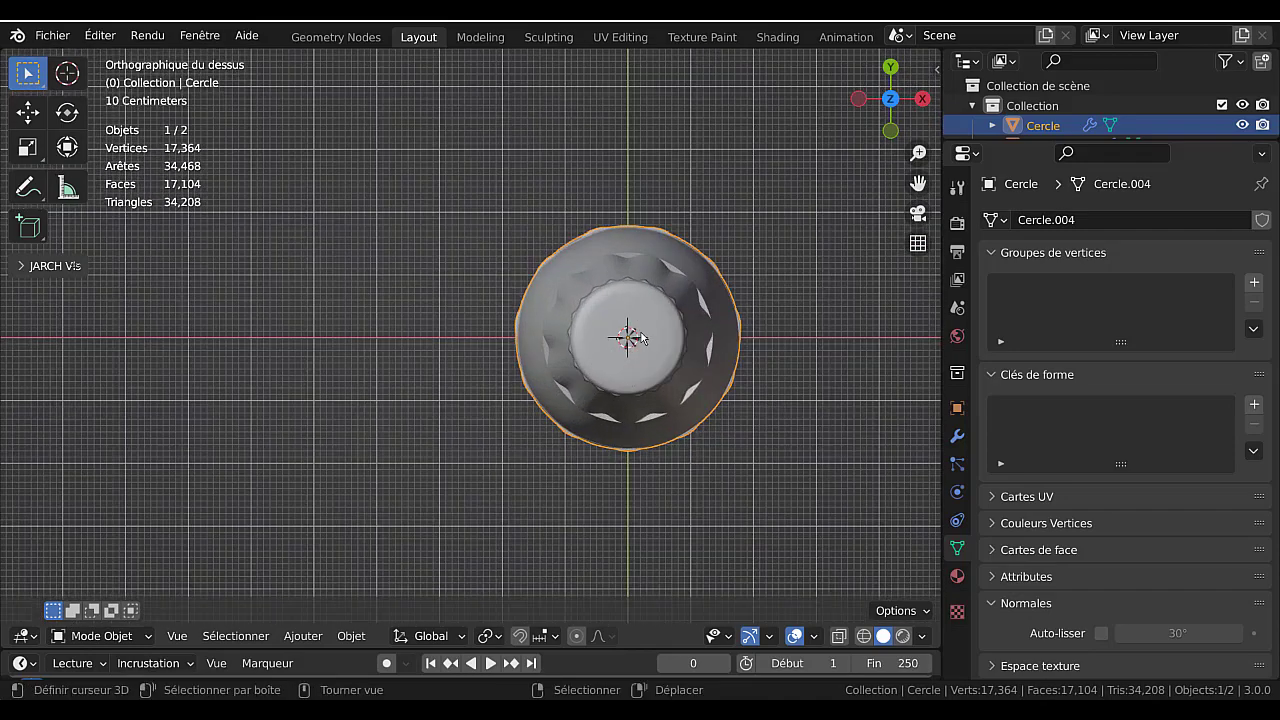
scroll(677, 372, "down", 1)
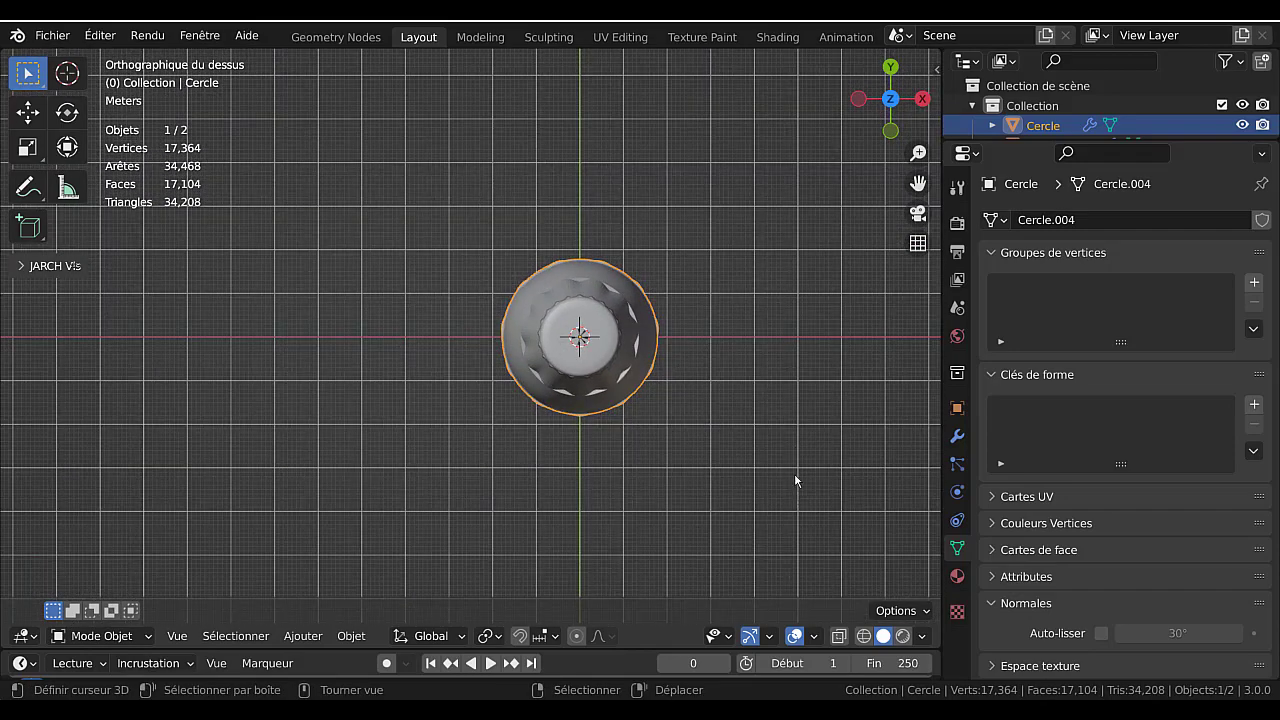
middle_click_drag(794, 481, 759, 324)
scroll(757, 322, "down", 3)
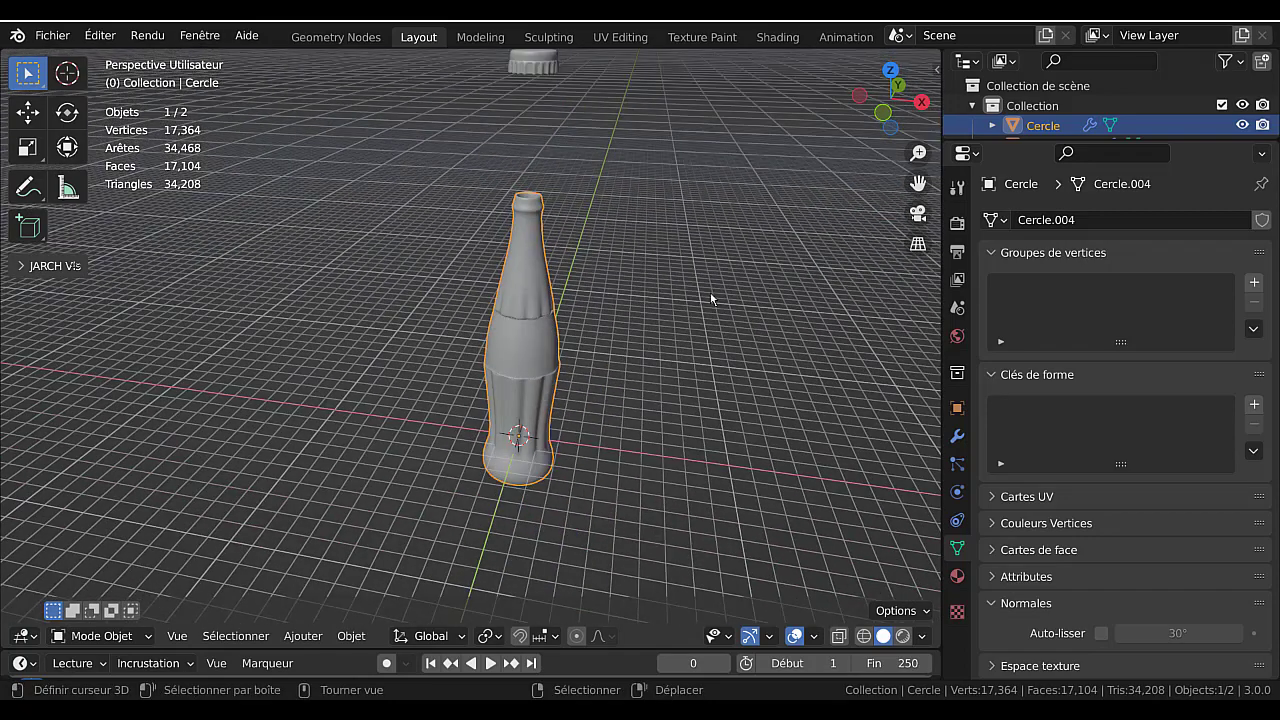
- Scale the cap to 0.662 and lower it about 5.065 m along Z onto the bottle's mouth
left_click(542, 69)
key("s")
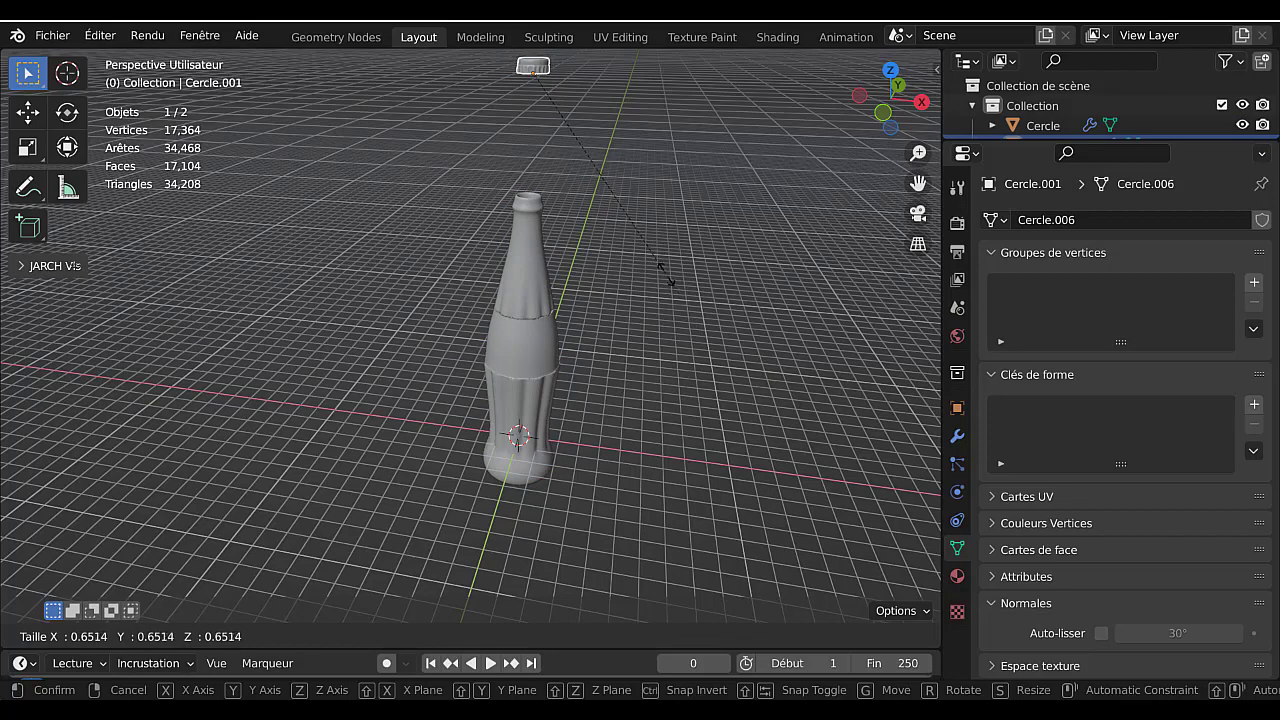
left_click(665, 275)
key("g")
key("z")
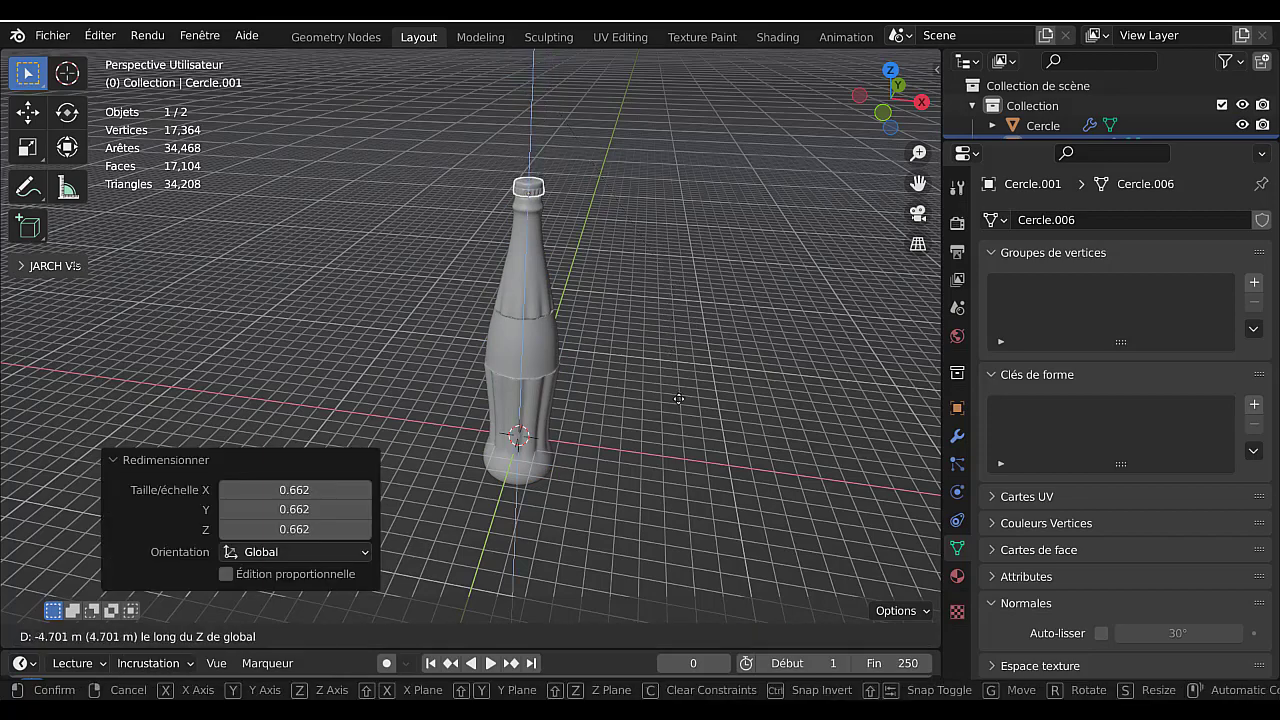
left_click(680, 400)
scroll(682, 398, "up", 3)
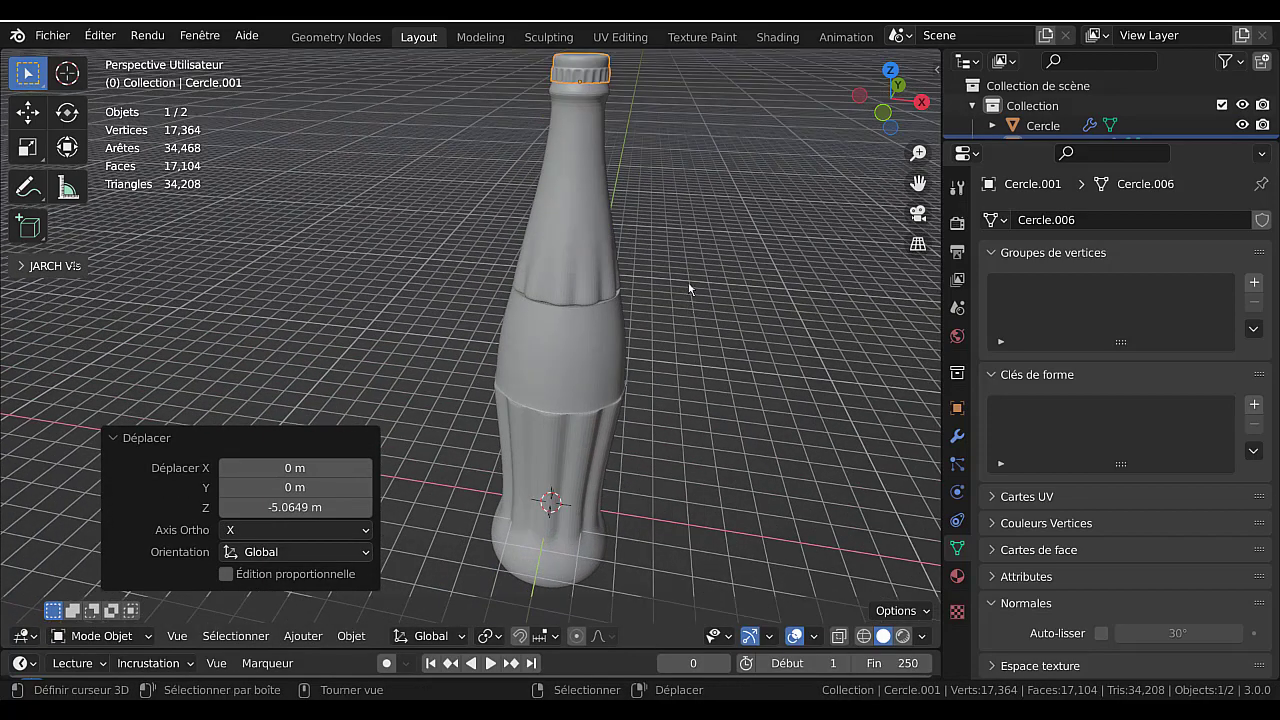
- Flatten the cap to 0.656 along Z and raise it about 0.049 m on the bottle neck
middle_click_drag(689, 289, 653, 334)
scroll(662, 314, "up", 4)
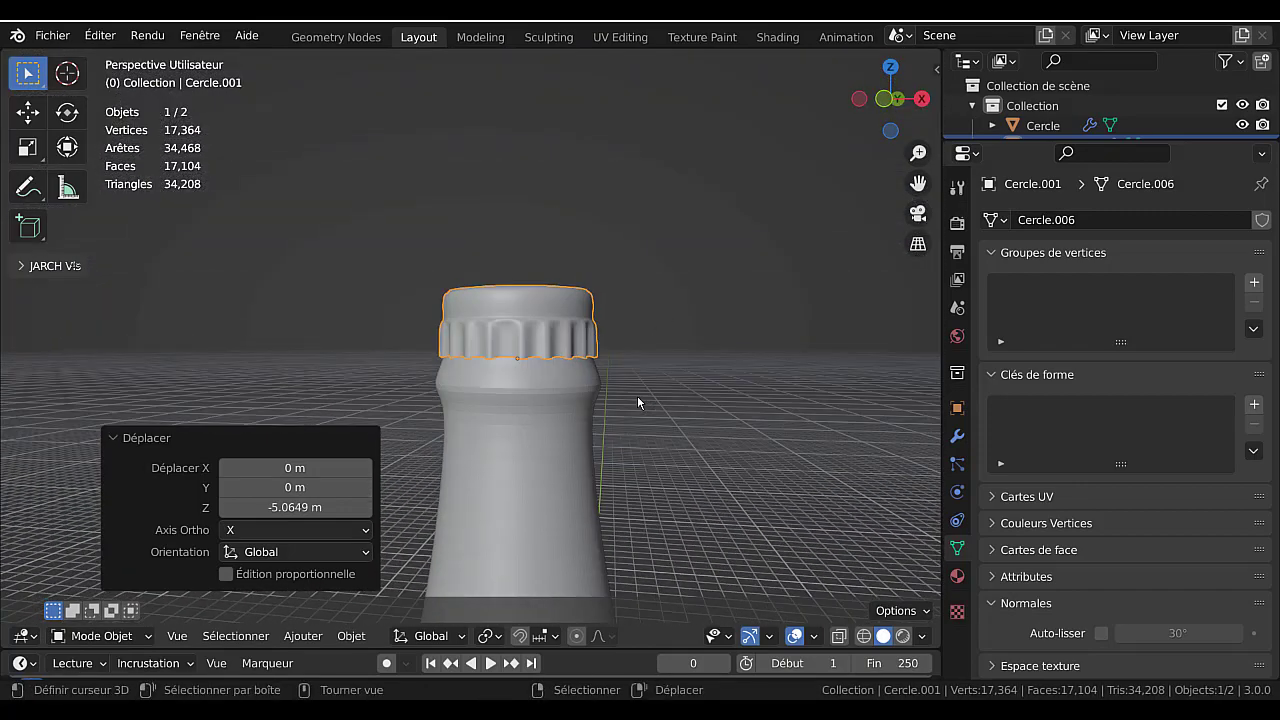
key("s")
key("z")
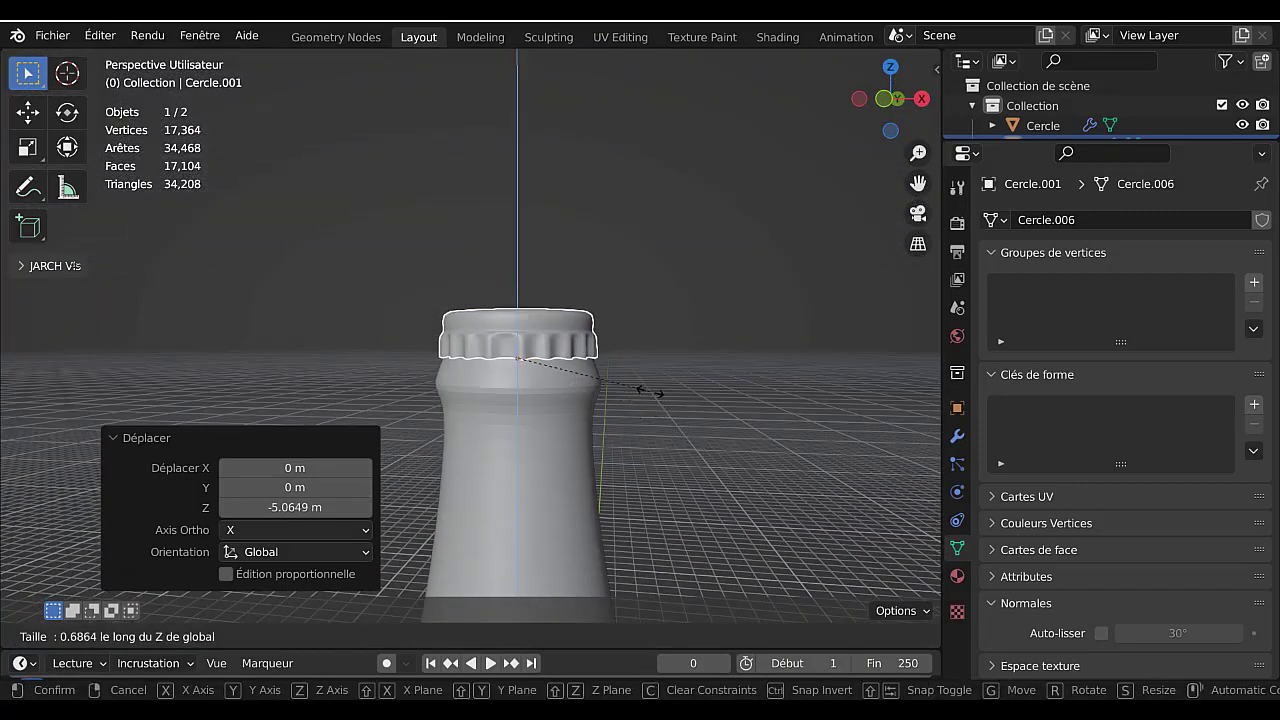
left_click(663, 426)
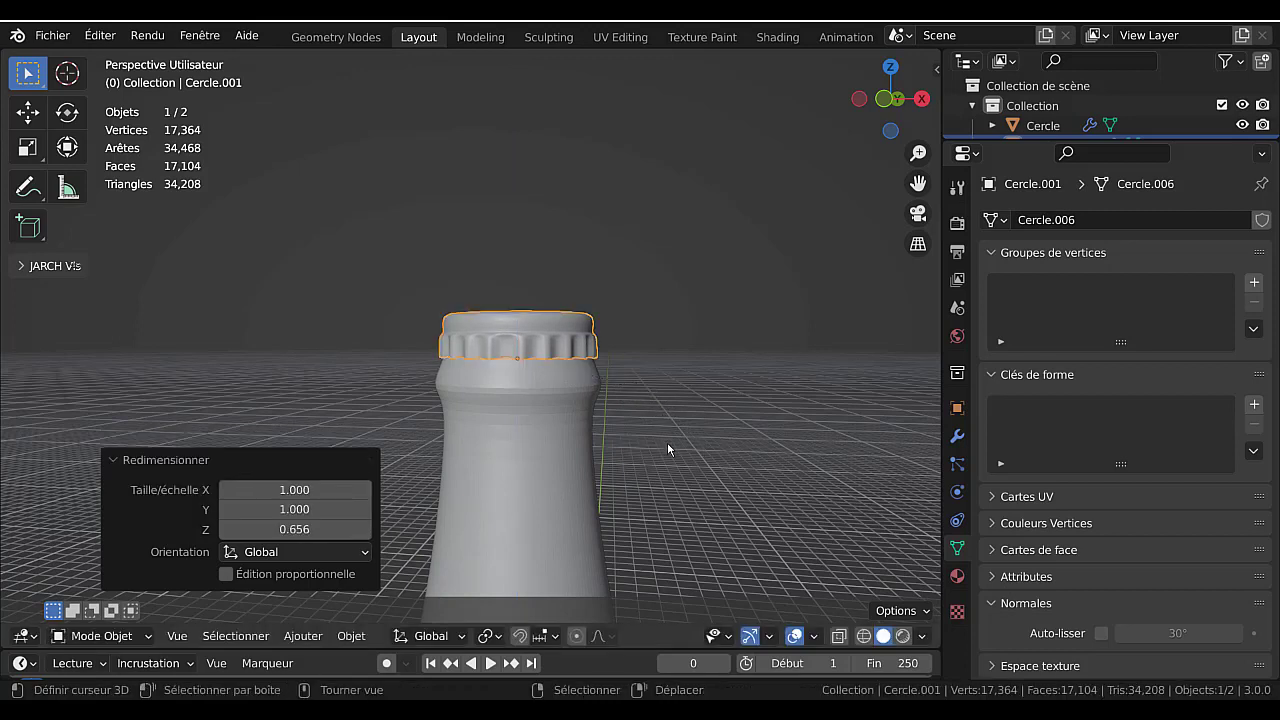
key("g")
key("z")
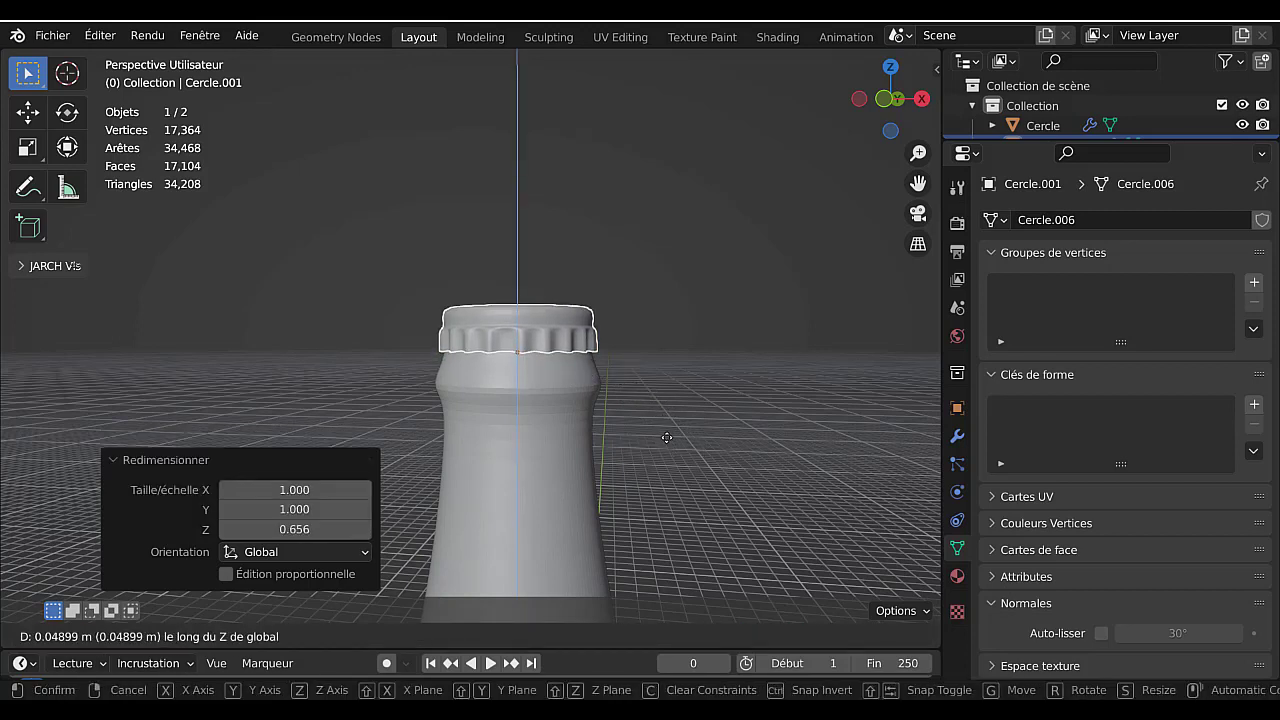
left_click(667, 437)
- Select the 21 lowest tip vertices of the cap's skirt all the way around and move them down about 0.041 m along Z
key("Tab")
scroll(667, 437, "up", 6)
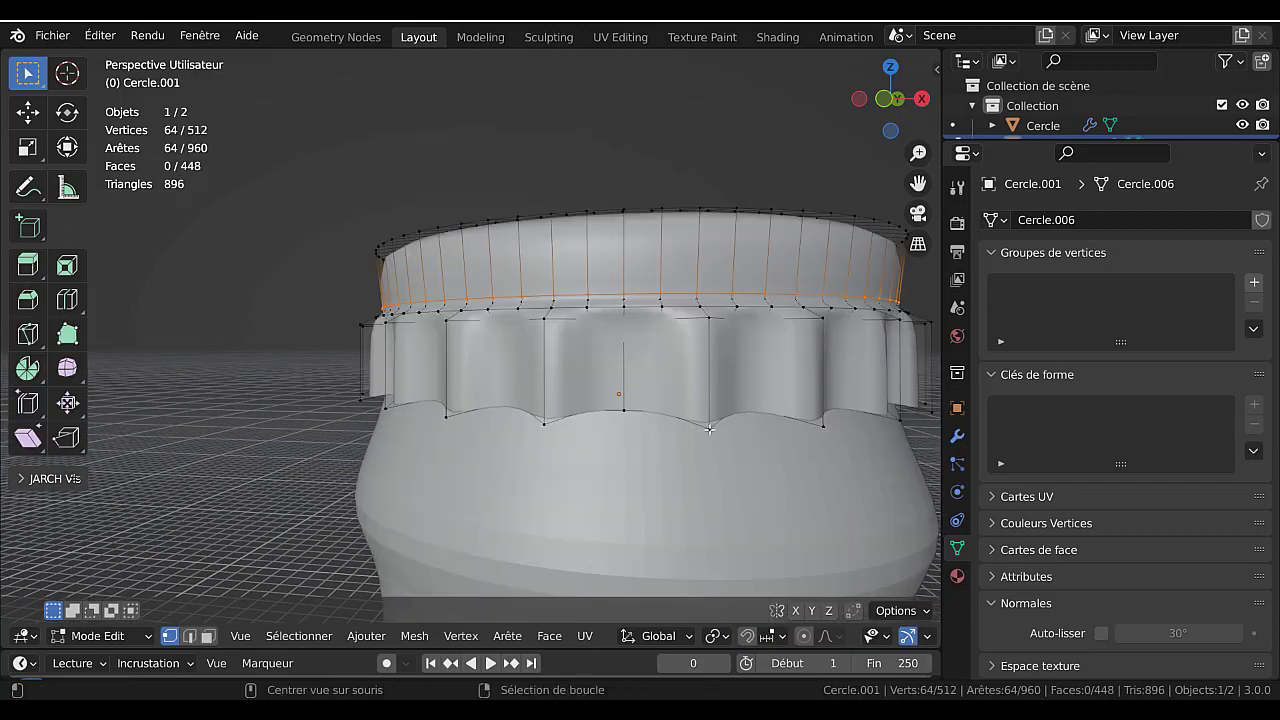
scroll(710, 430, "down", 3)
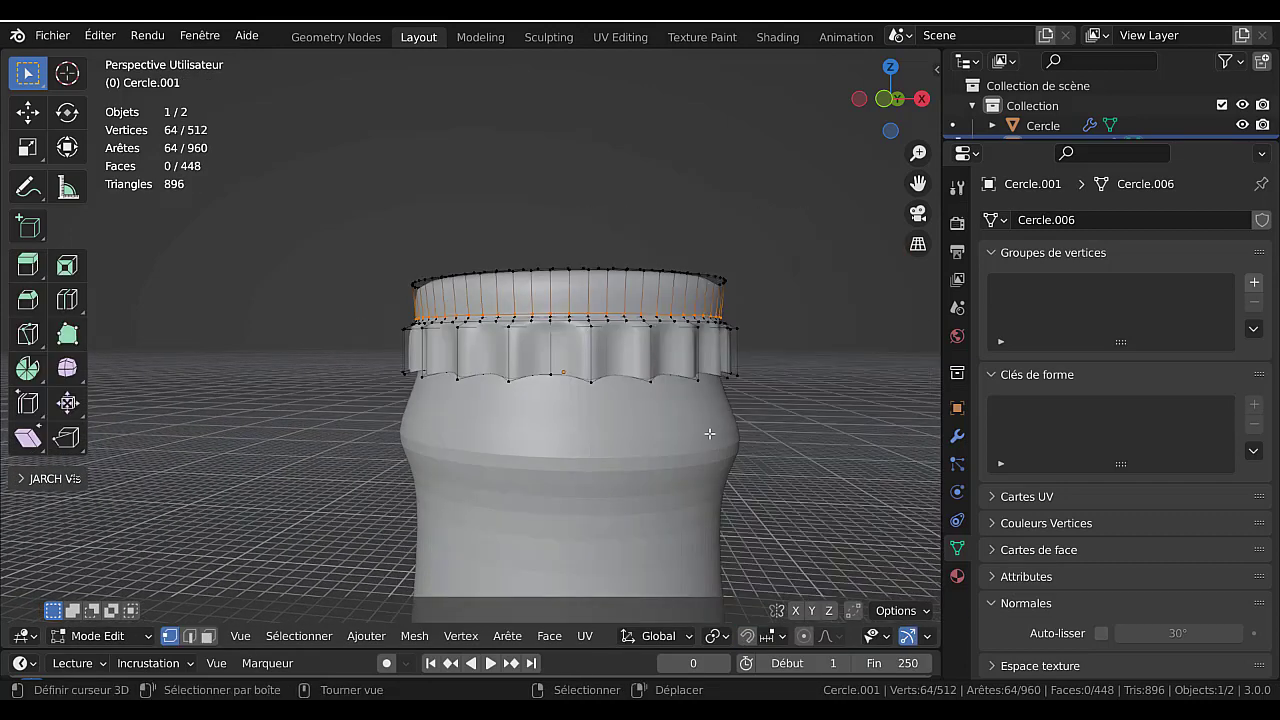
scroll(762, 431, "up", 1)
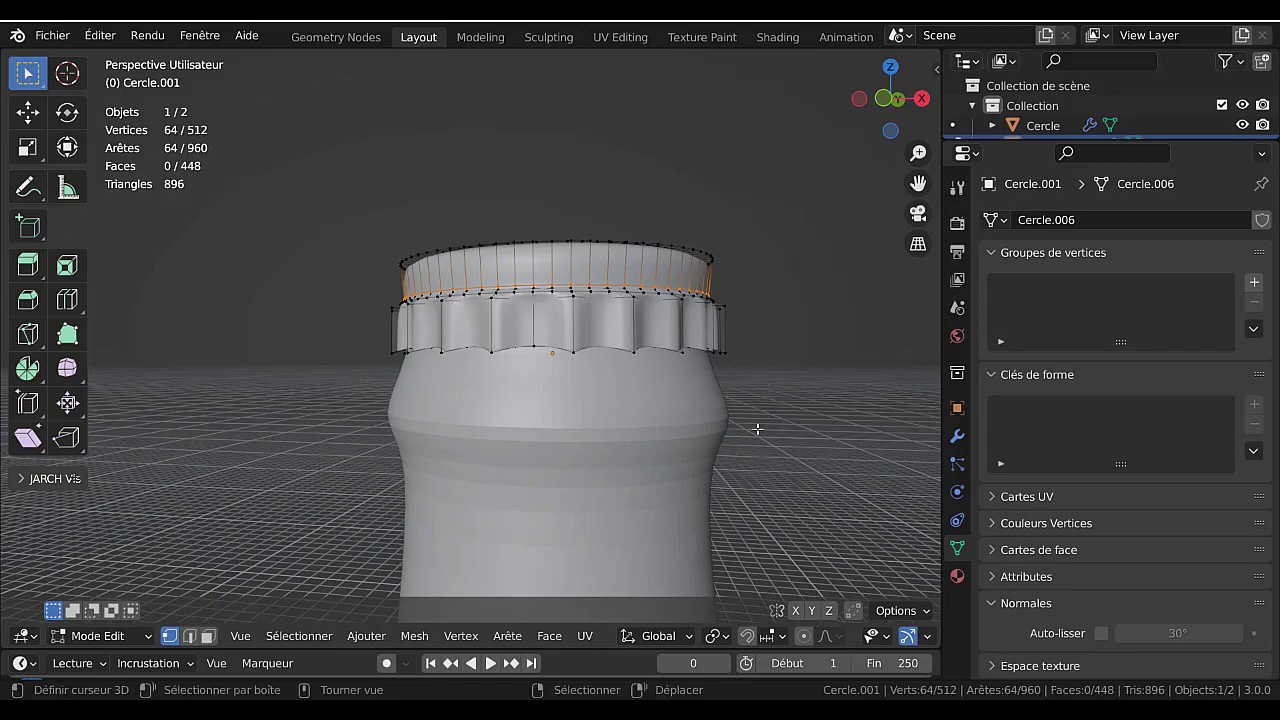
key("KP_1")
scroll(758, 429, "up", 5)
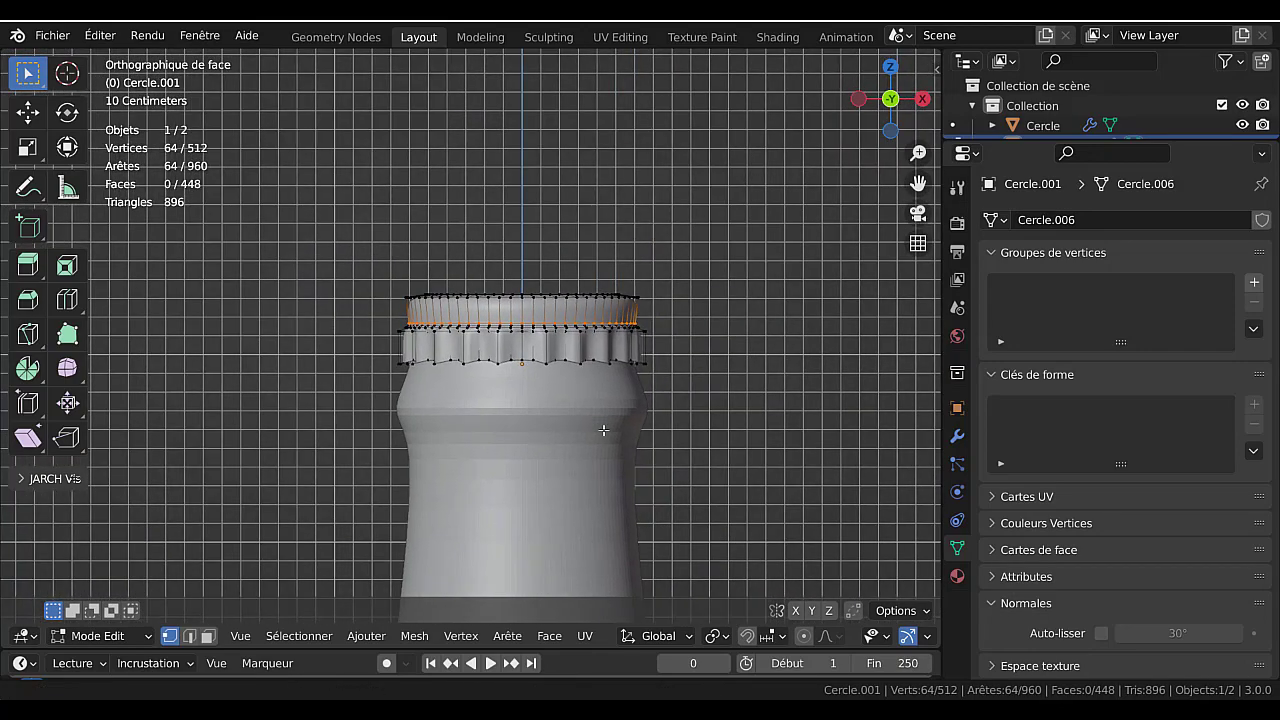
key("alt+z")
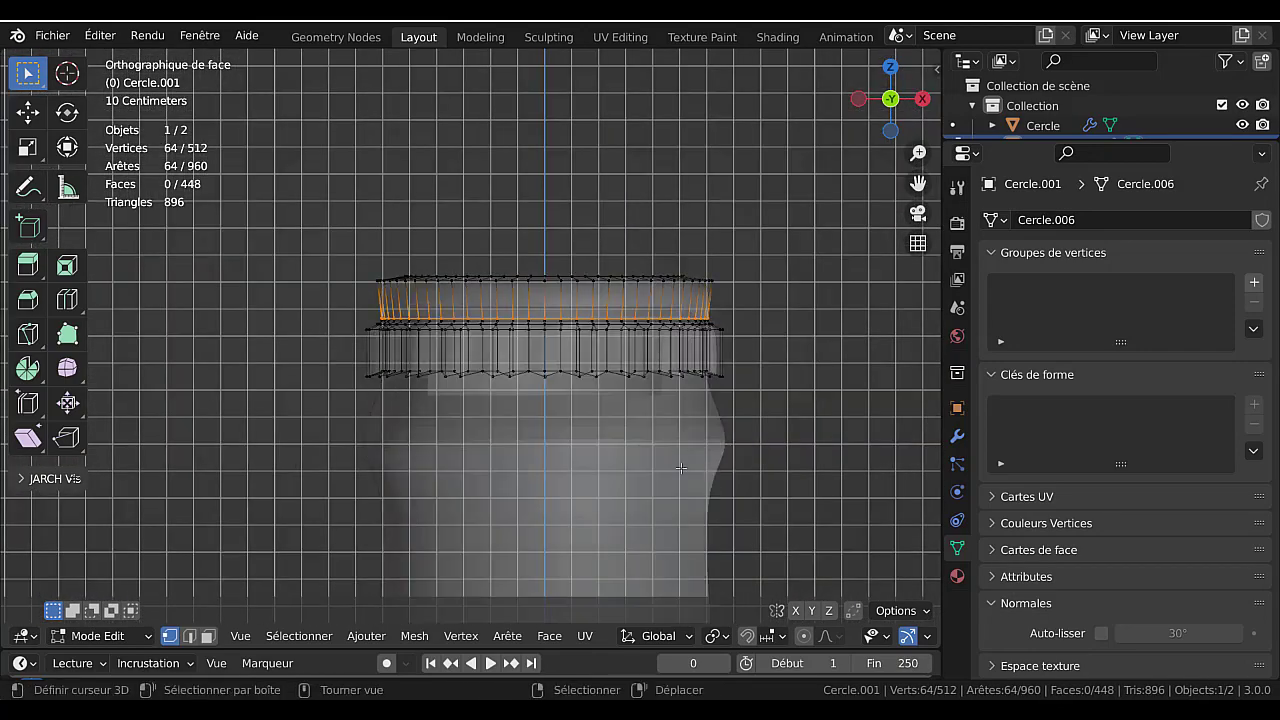
left_click(627, 419)
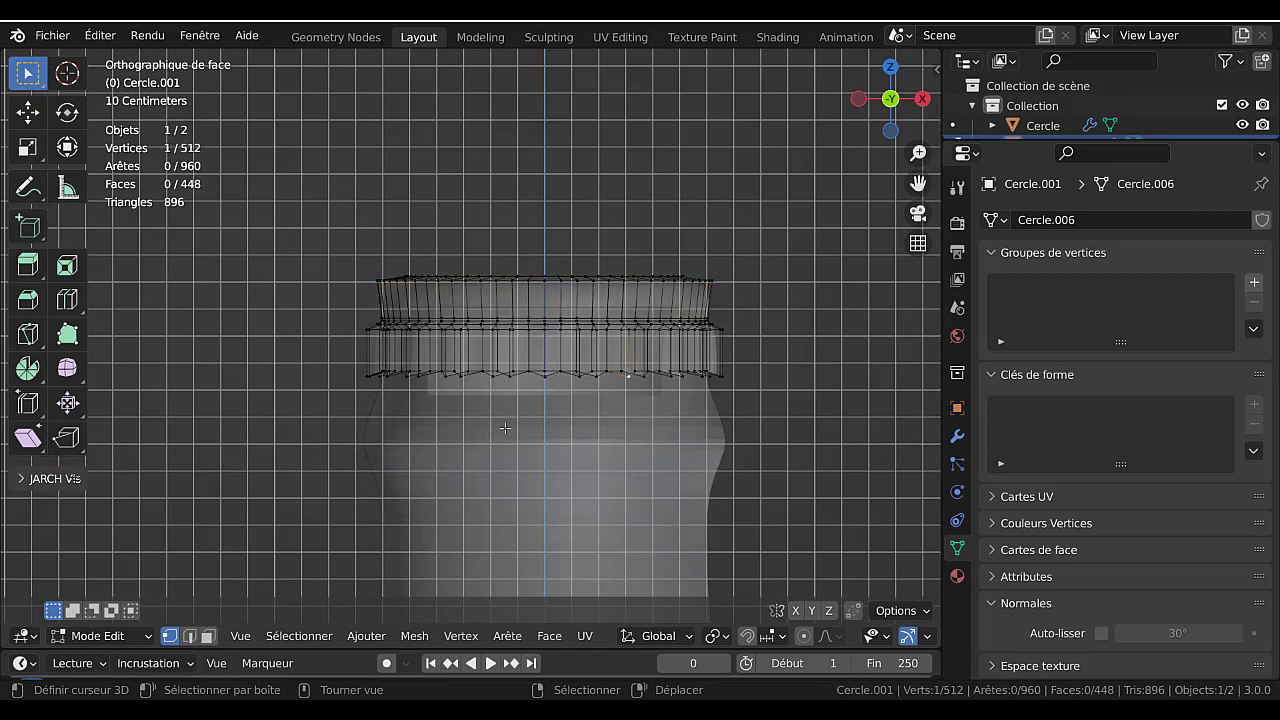
right_click(827, 381)
key("b")
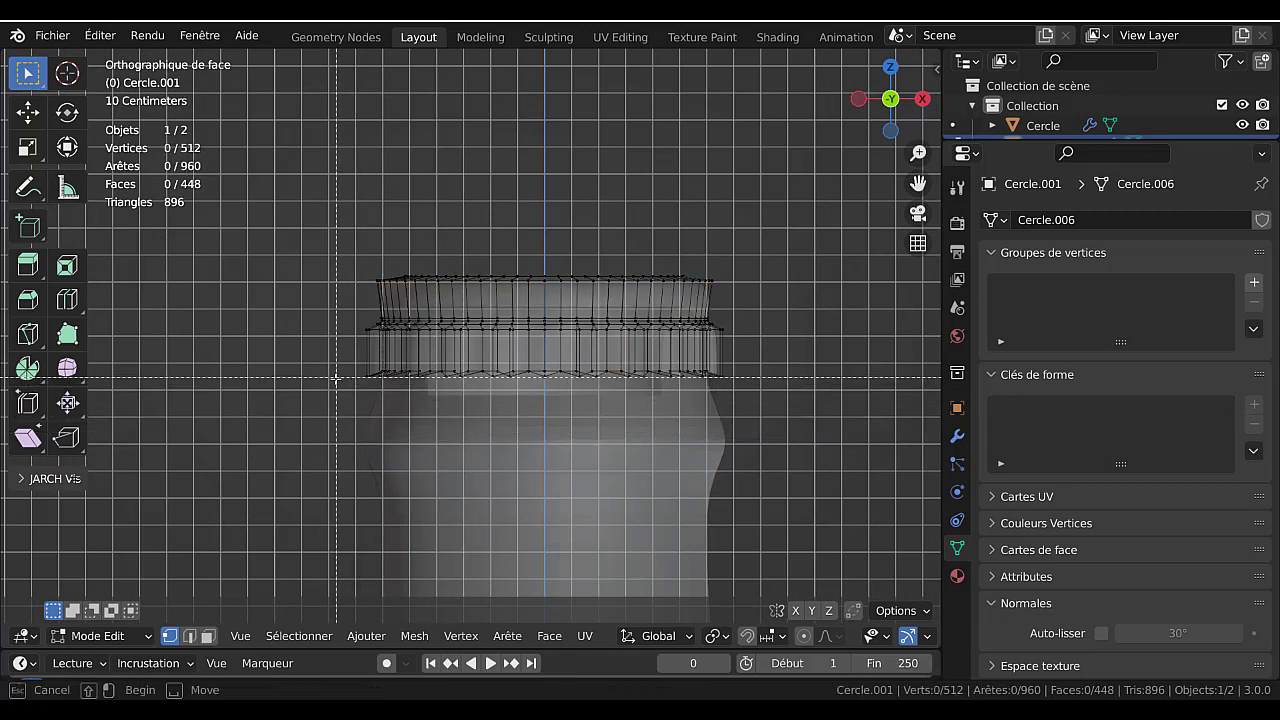
left_click_drag(333, 375, 805, 408)
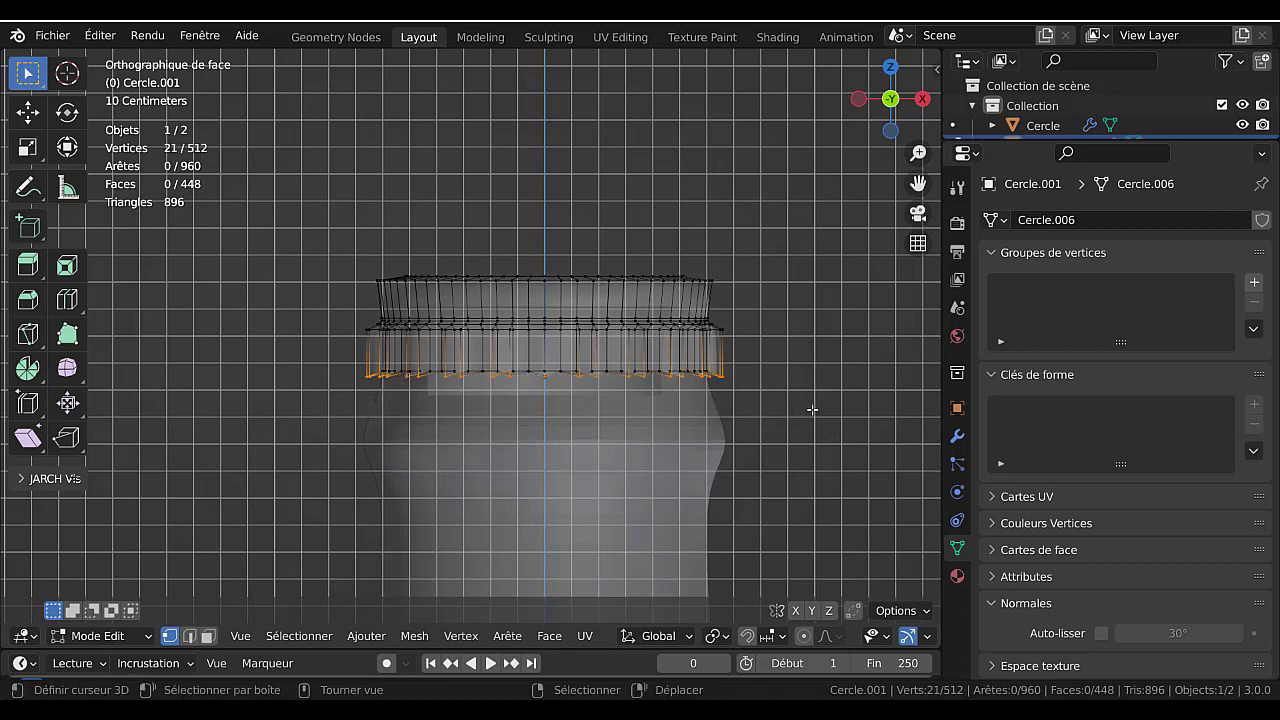
key("alt+z")
scroll(788, 422, "up", 3)
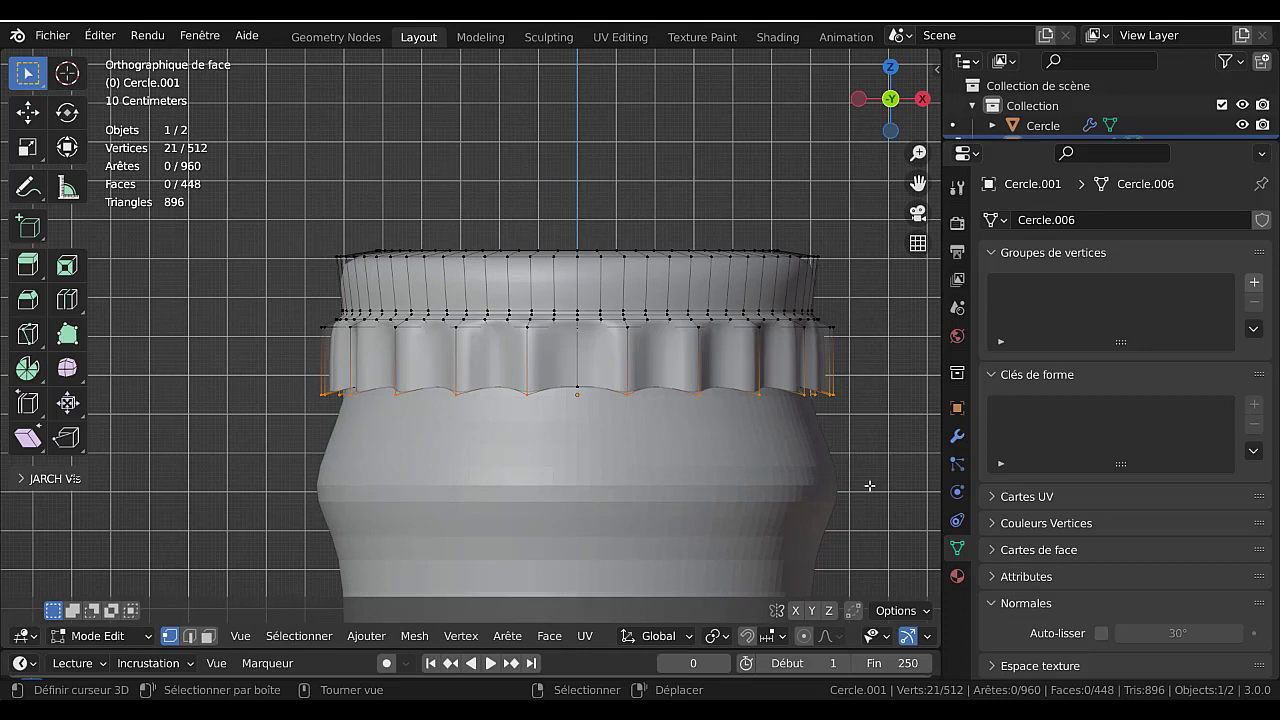
key("g")
key("z")
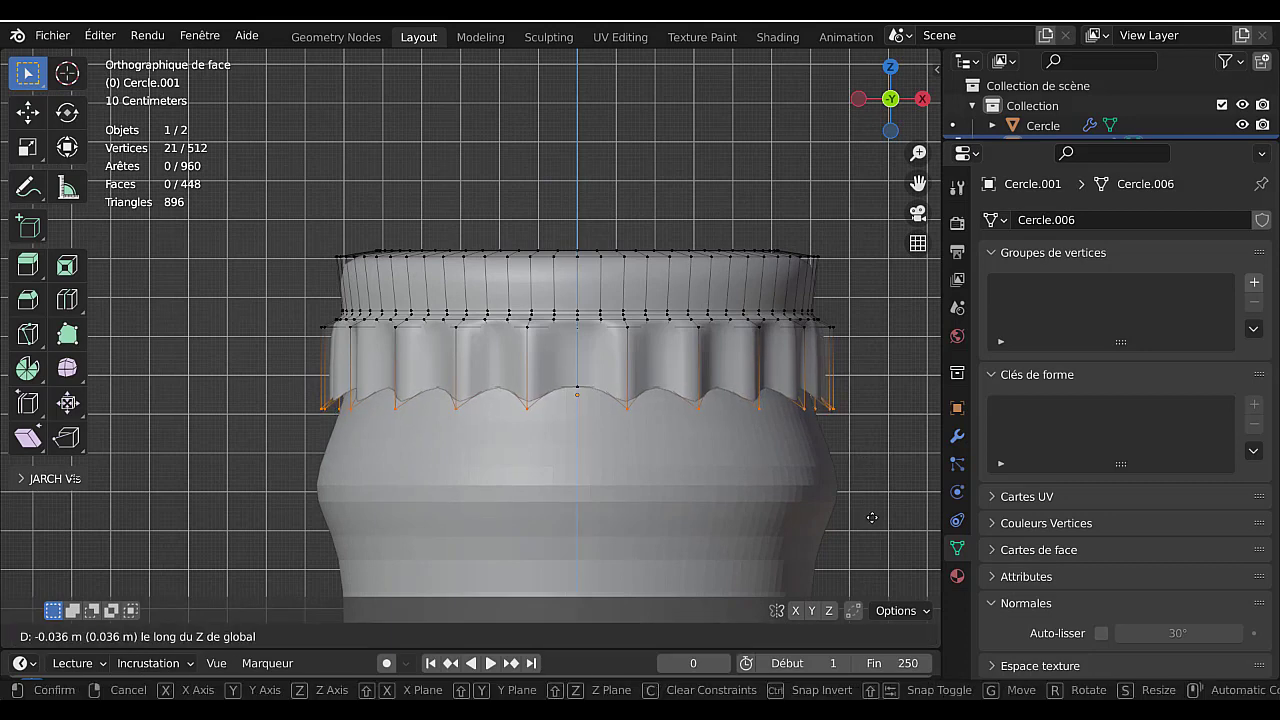
left_click(874, 519)
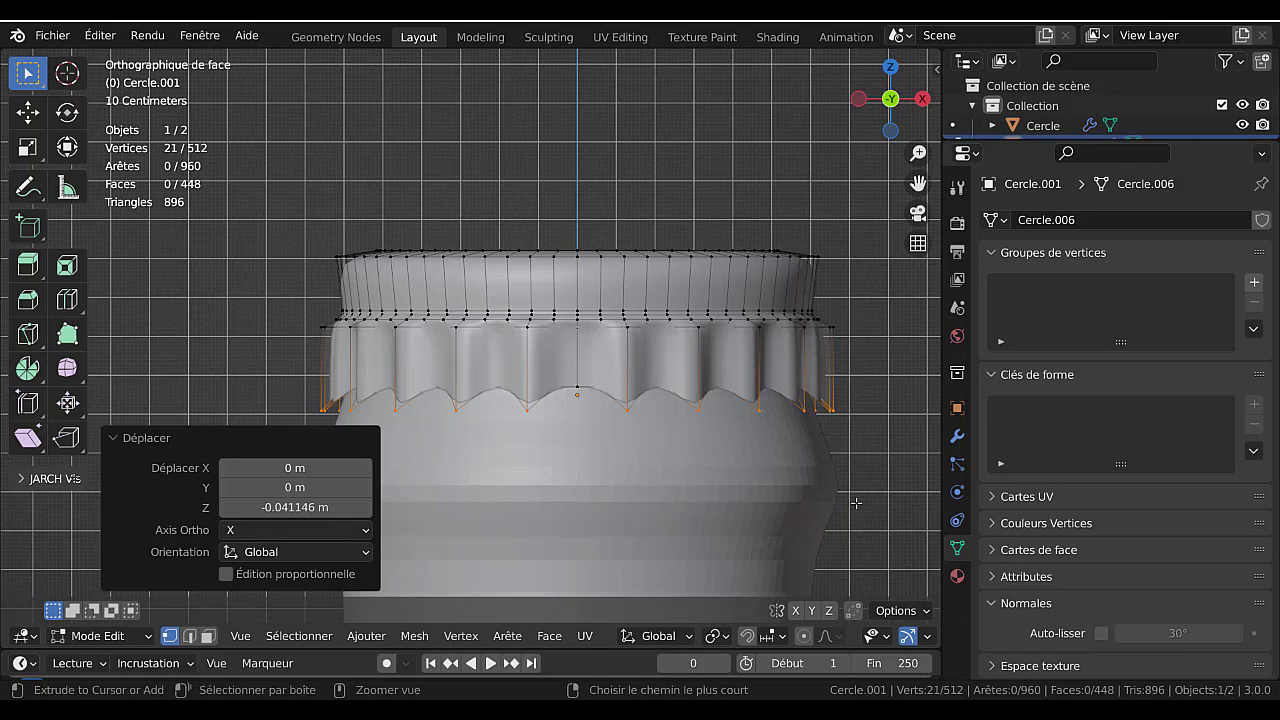
- Flare the selected skirt tips outward by scaling them to 1.043
key("ctrl+s")
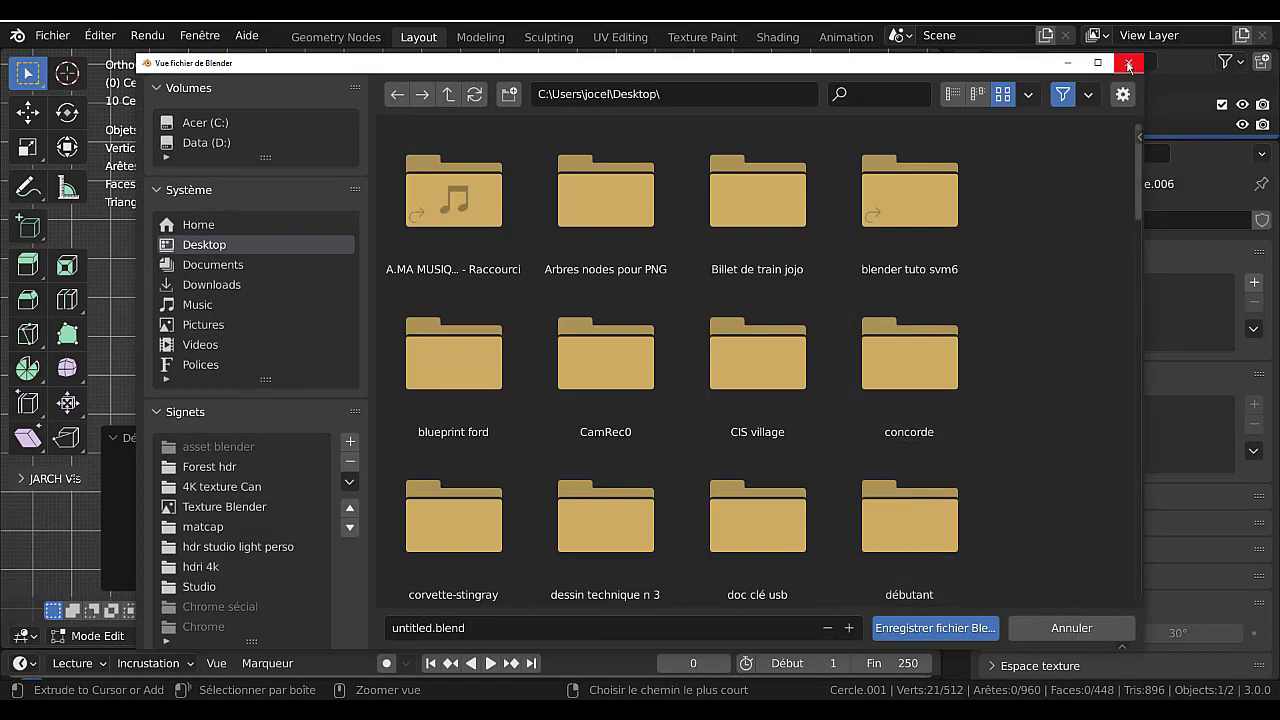
key("Escape")
key("s")
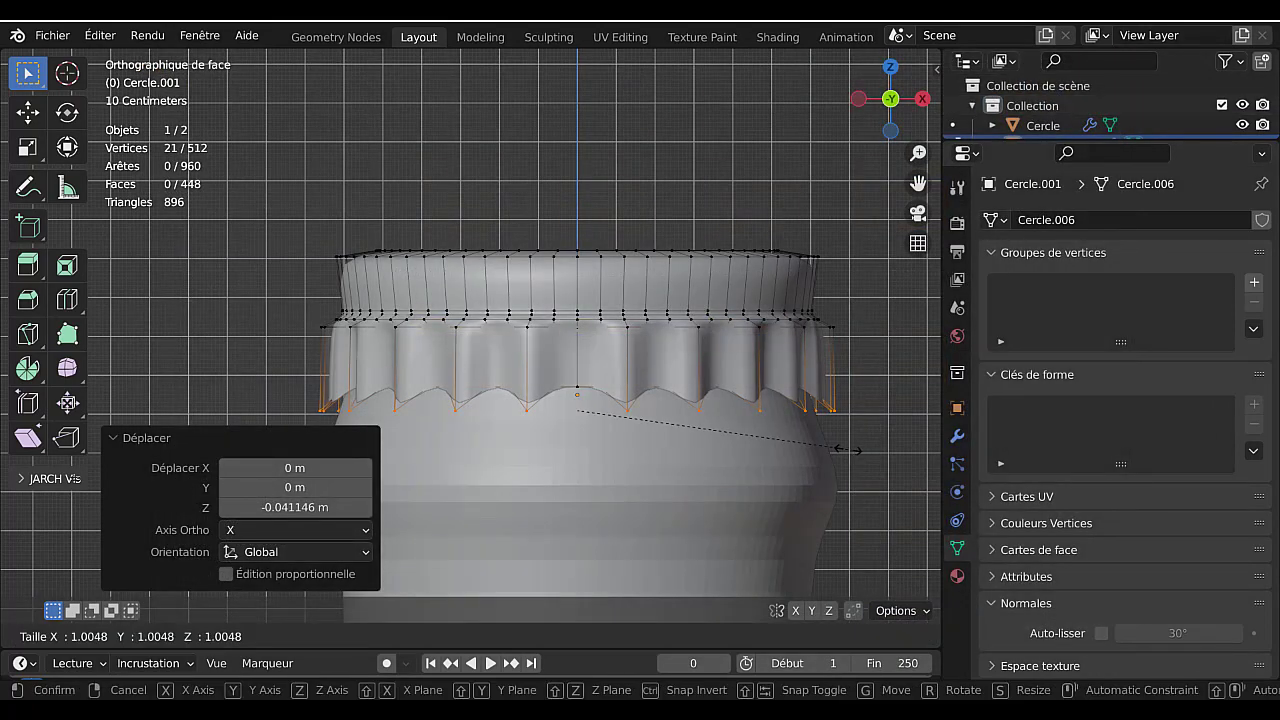
left_click(858, 452)
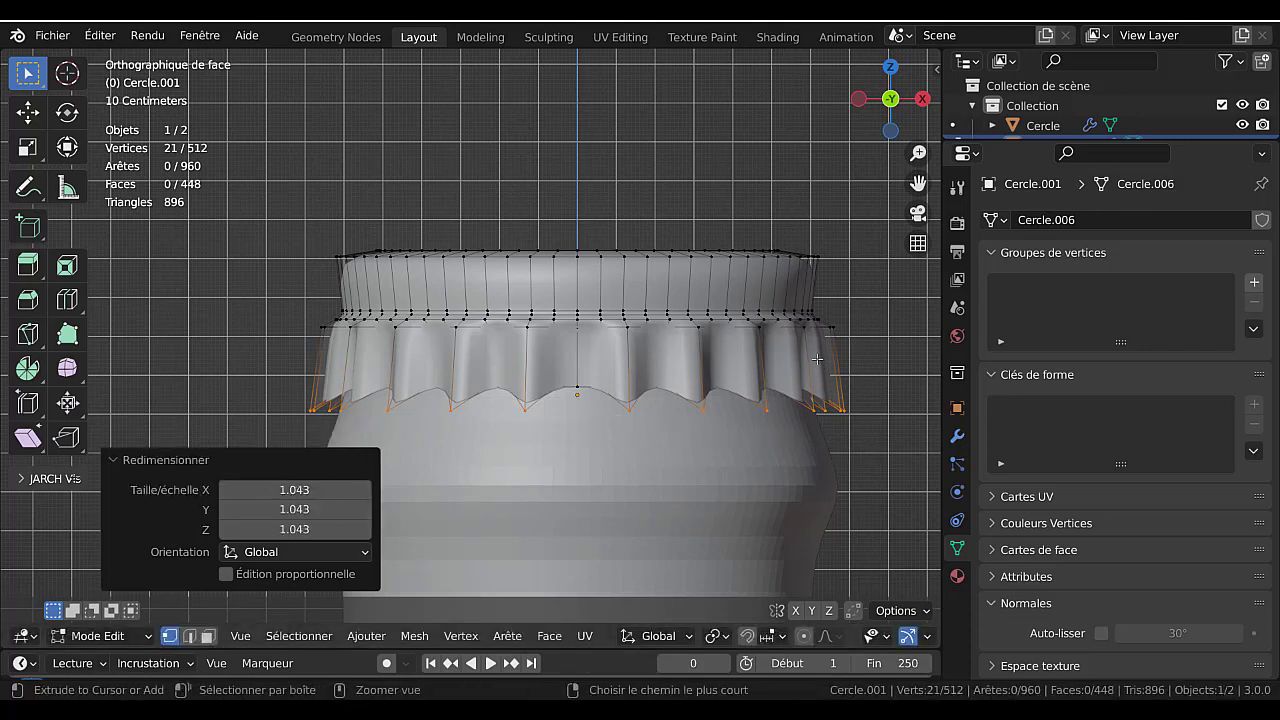
- Add a centred edge loop around the cap's fluted skirt and scale it inward to about 0.968
key("ctrl+r")
left_click(817, 364)
right_click(847, 472)
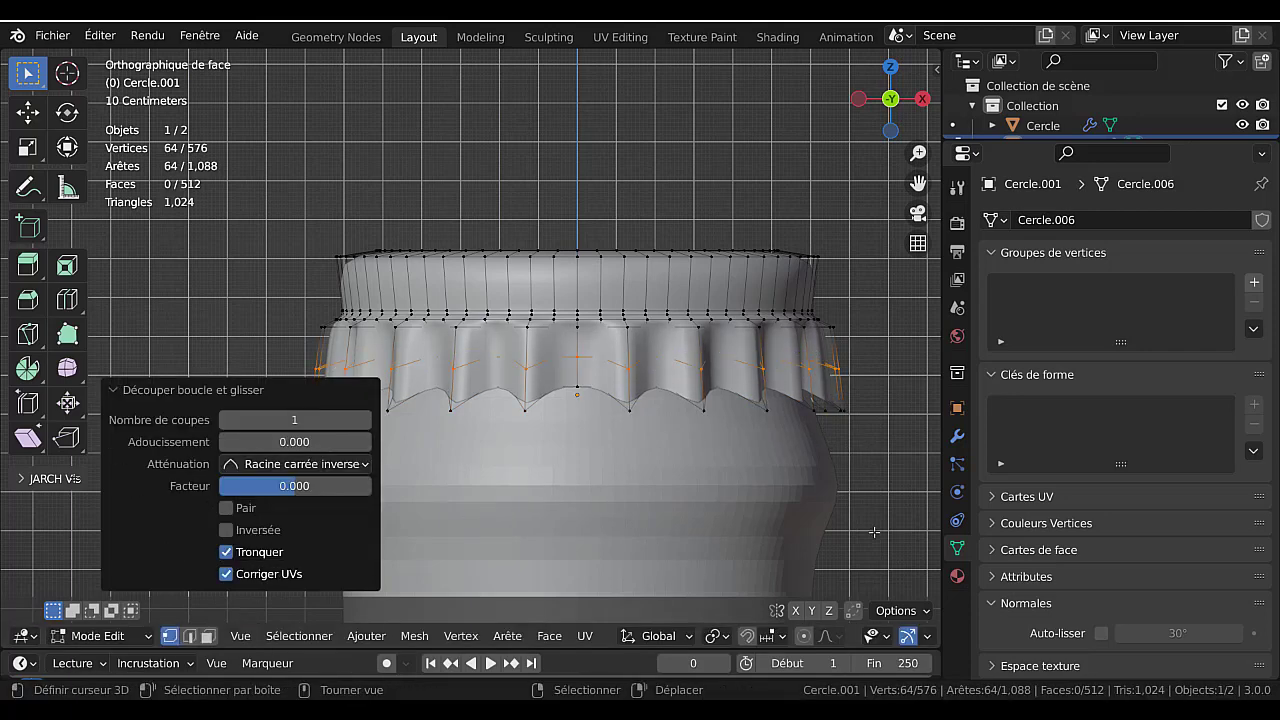
key("s")
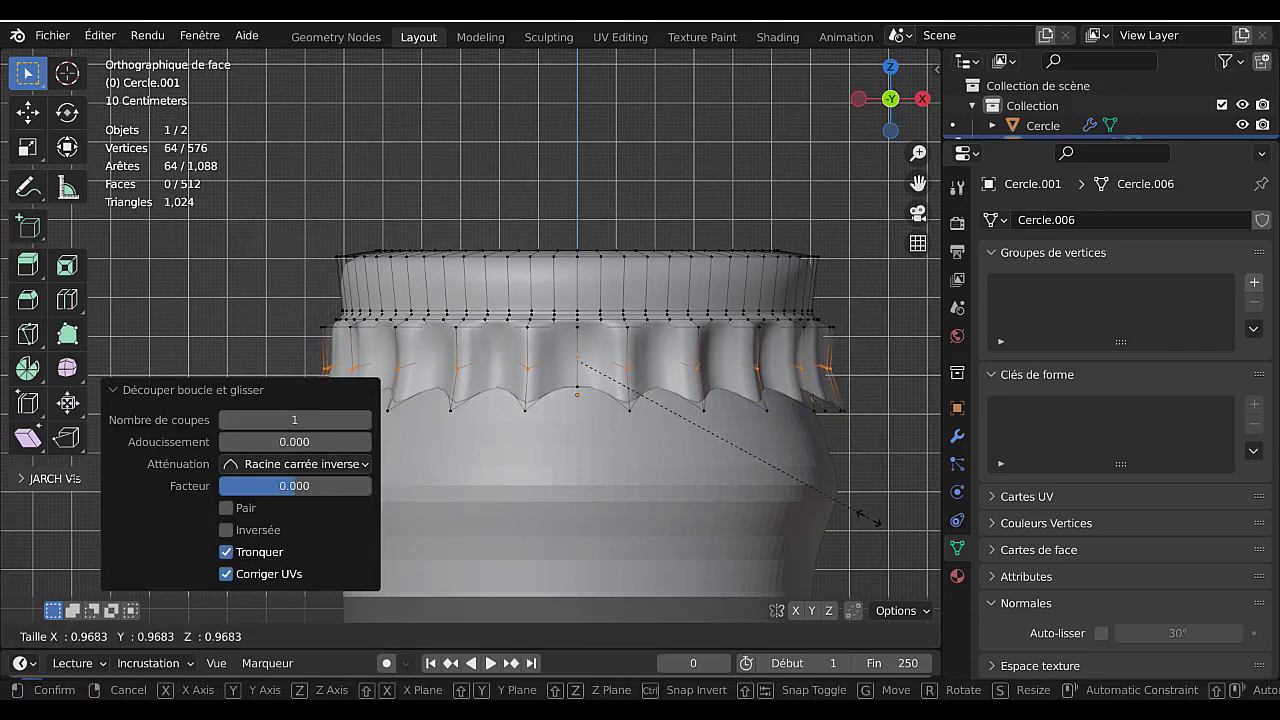
left_click(868, 517)
key("Tab")
scroll(803, 481, "down", 5)
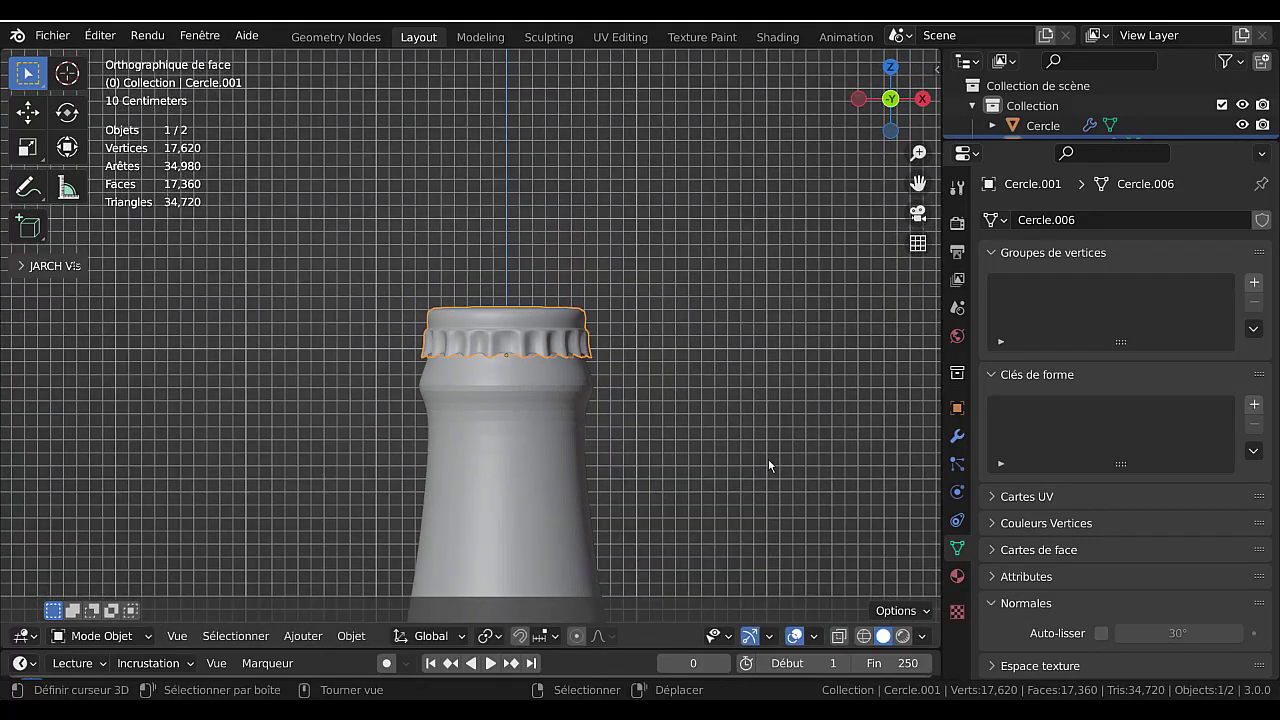
mouse_move(768, 466)
middle_mouse_down()
mouse_move(734, 500)
mouse_move(743, 454)
mouse_move(754, 486)
middle_mouse_up()
scroll(743, 454, "down", 2)
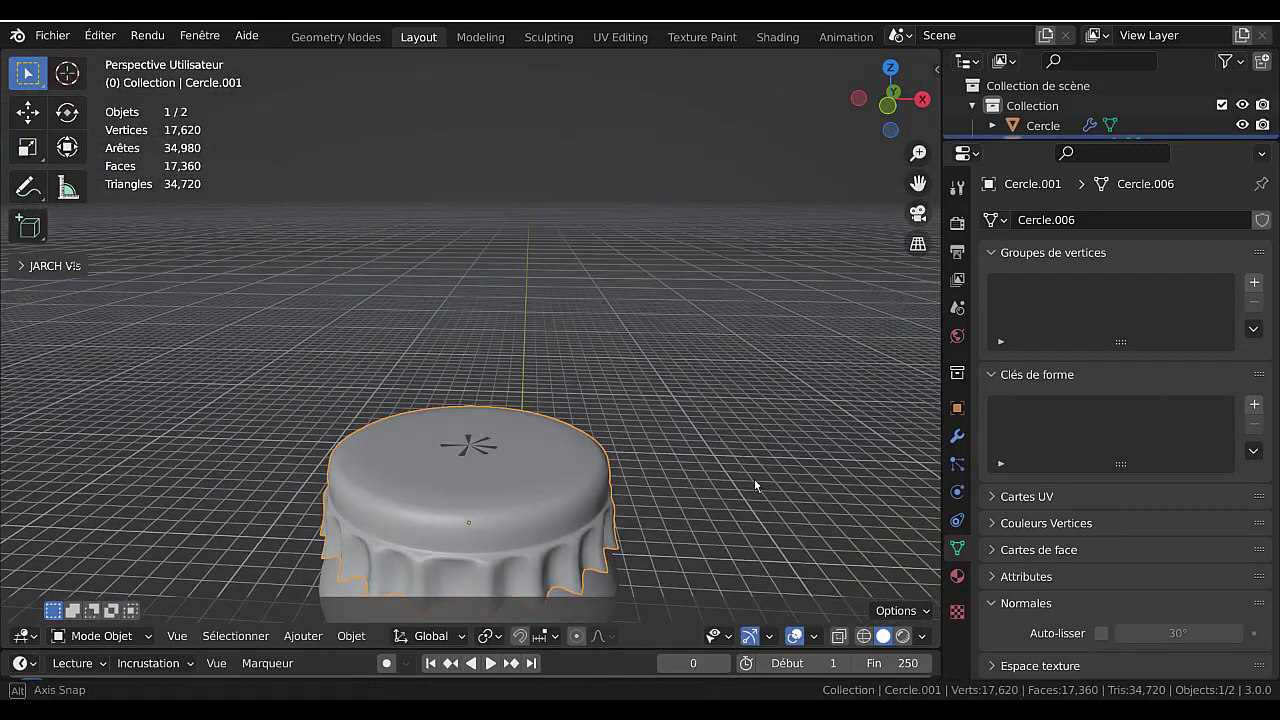
- Turn on the face orientation overlay to check the normals of the cap and bottle
key("Tab")
middle_click_drag(641, 457, 566, 454)
scroll(565, 461, "up", 6)
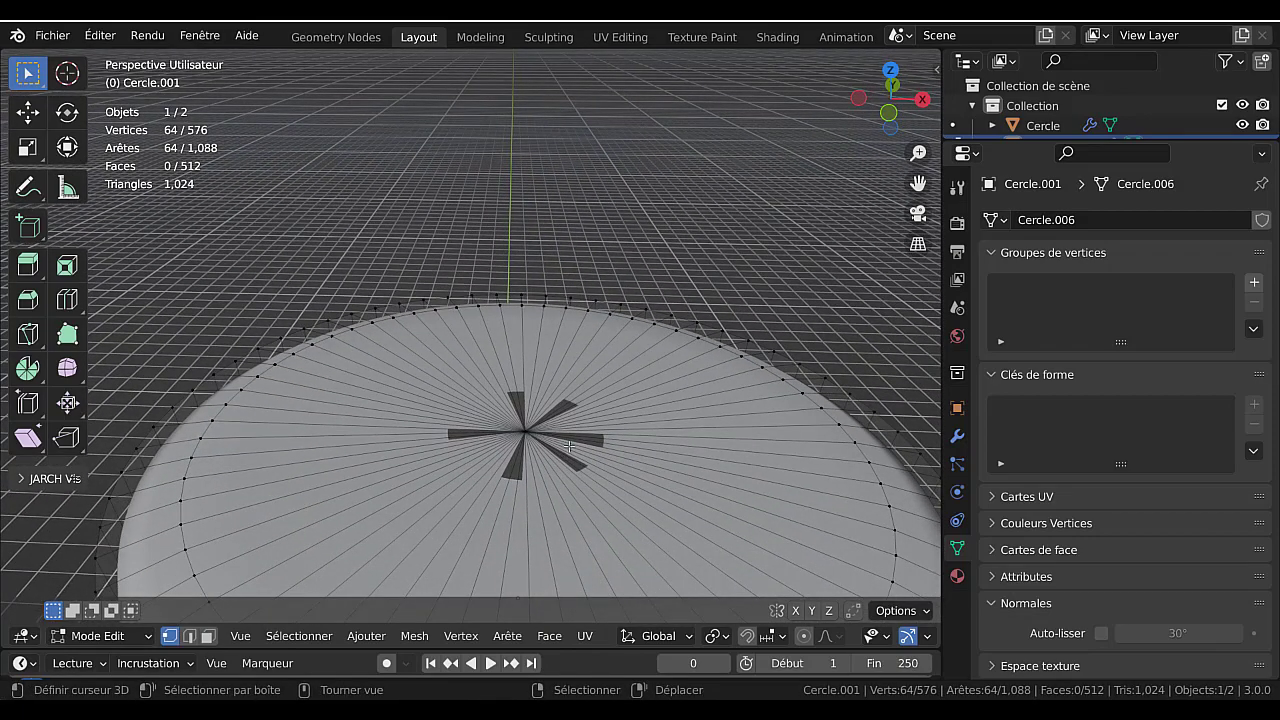
key("q")
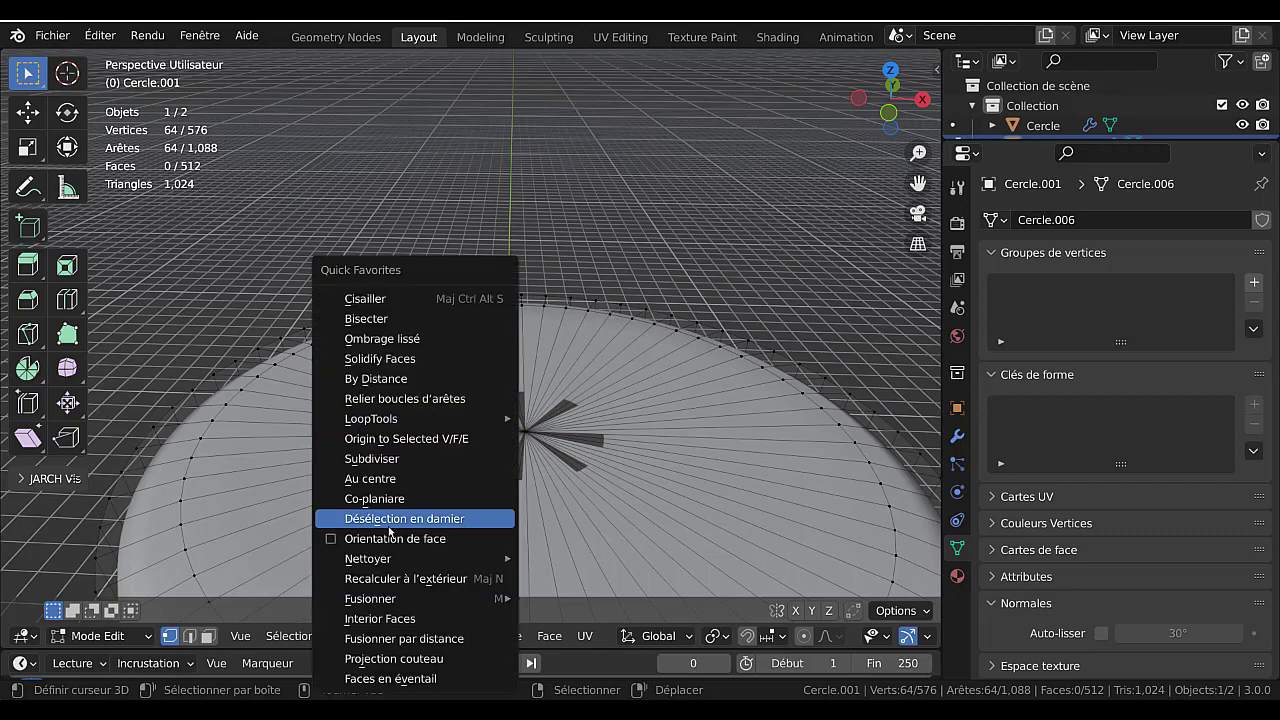
left_click(331, 541)
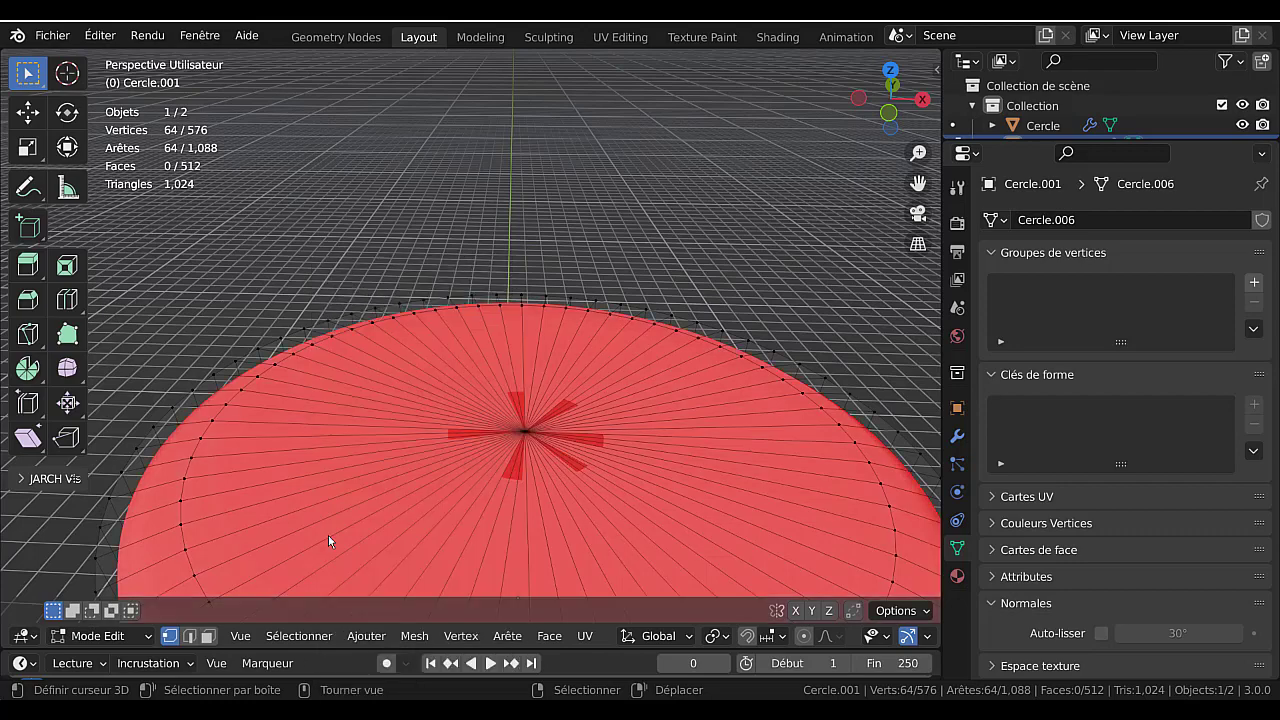
middle_click_drag(329, 537, 447, 483)
scroll(447, 483, "up", 8)
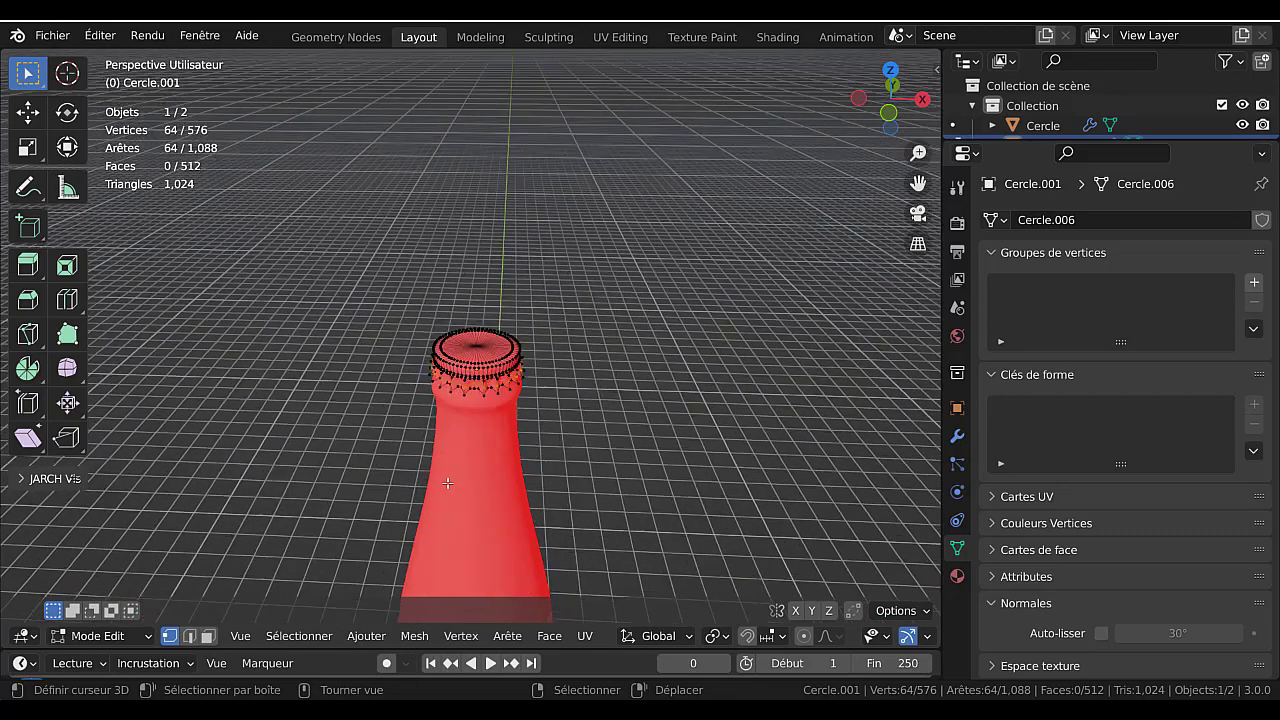
- Examine the star-shaped shading artifact at the centre of the cap's top in both object and edit modes
key("Tab")
scroll(522, 450, "up", 6)
key("Tab")
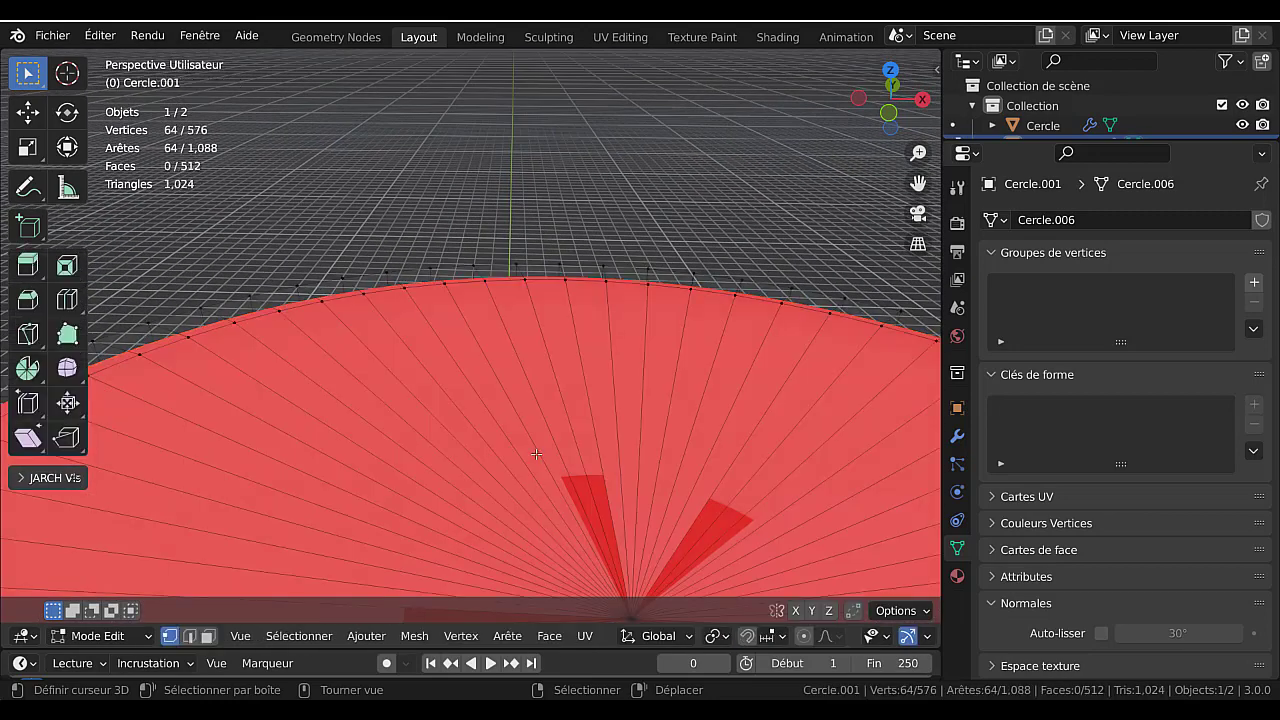
scroll(522, 456, "down", 5)
scroll(540, 437, "up", 5)
key("Tab")
left_click(540, 437)
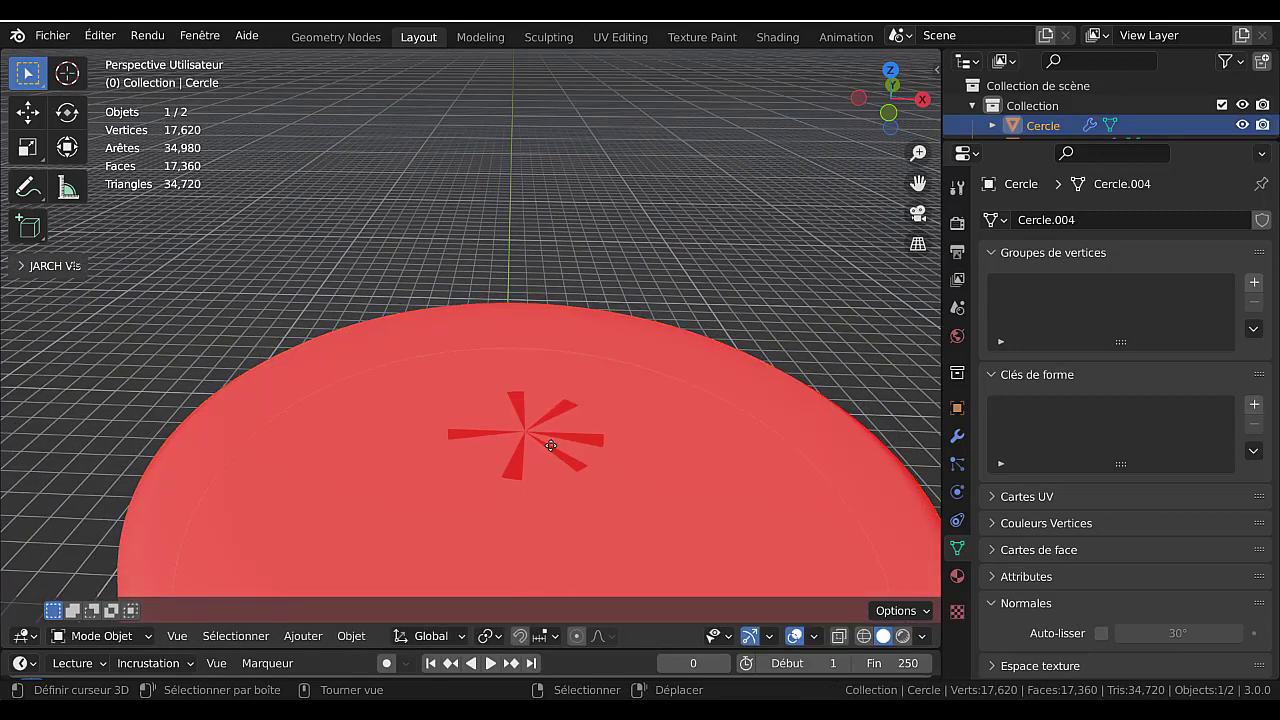
key("g")
key("Escape")
key("Tab")
key("Tab")
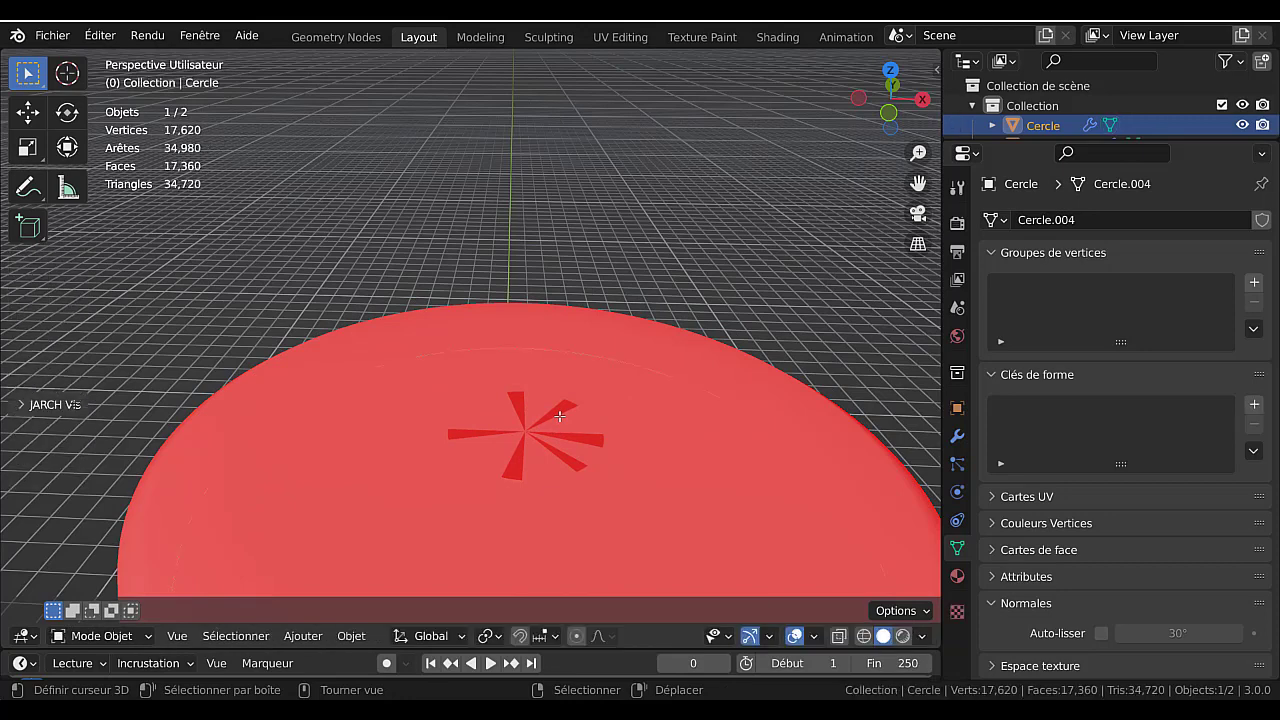
key("shift+a")
left_click(559, 419)
key("Tab")
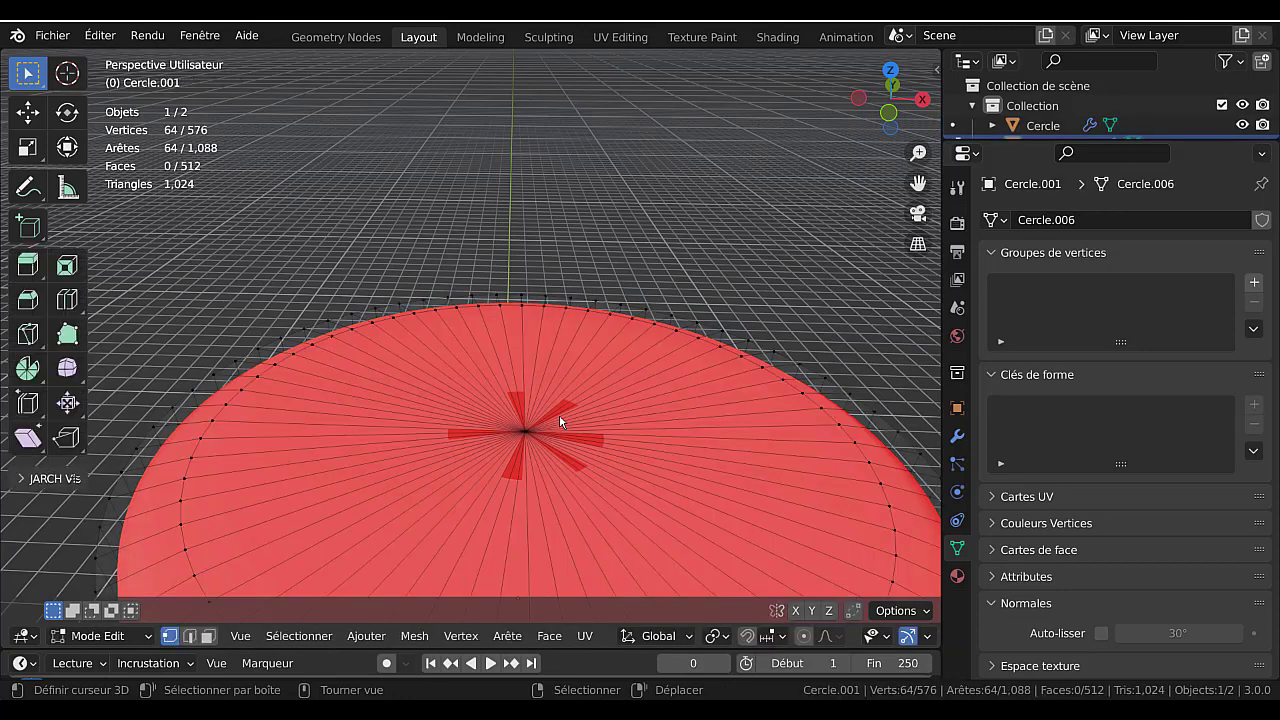
key("g")
left_click(566, 439)
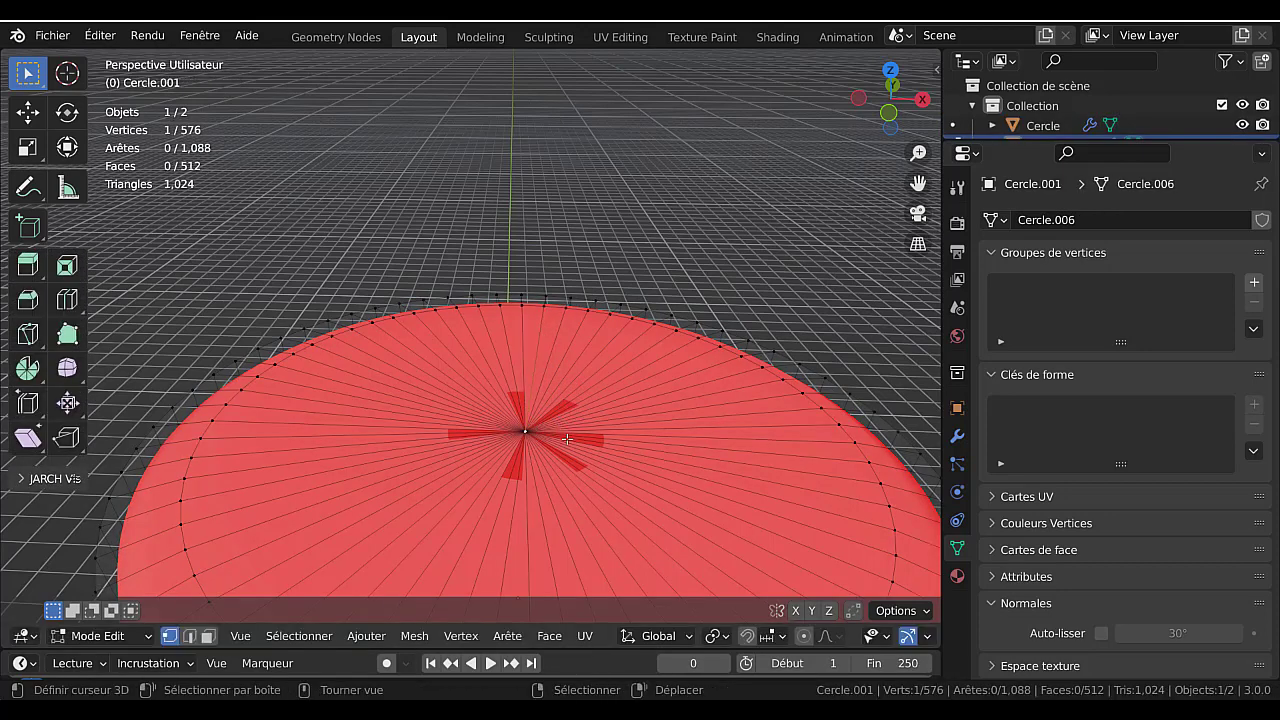
scroll(566, 439, "down", 4)
key("Tab")
scroll(530, 424, "up", 4)
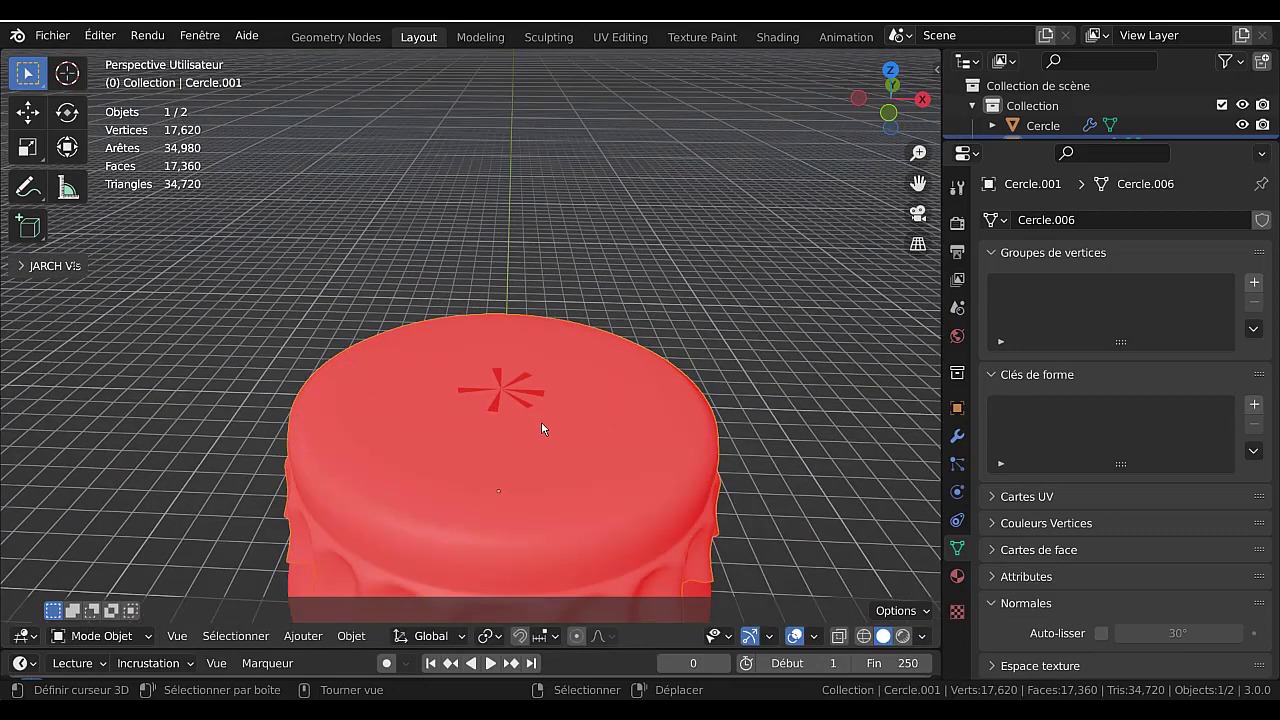
- Merge all of the cap's vertices by distance with a 0.0001 m threshold
key("Tab")
key("a")
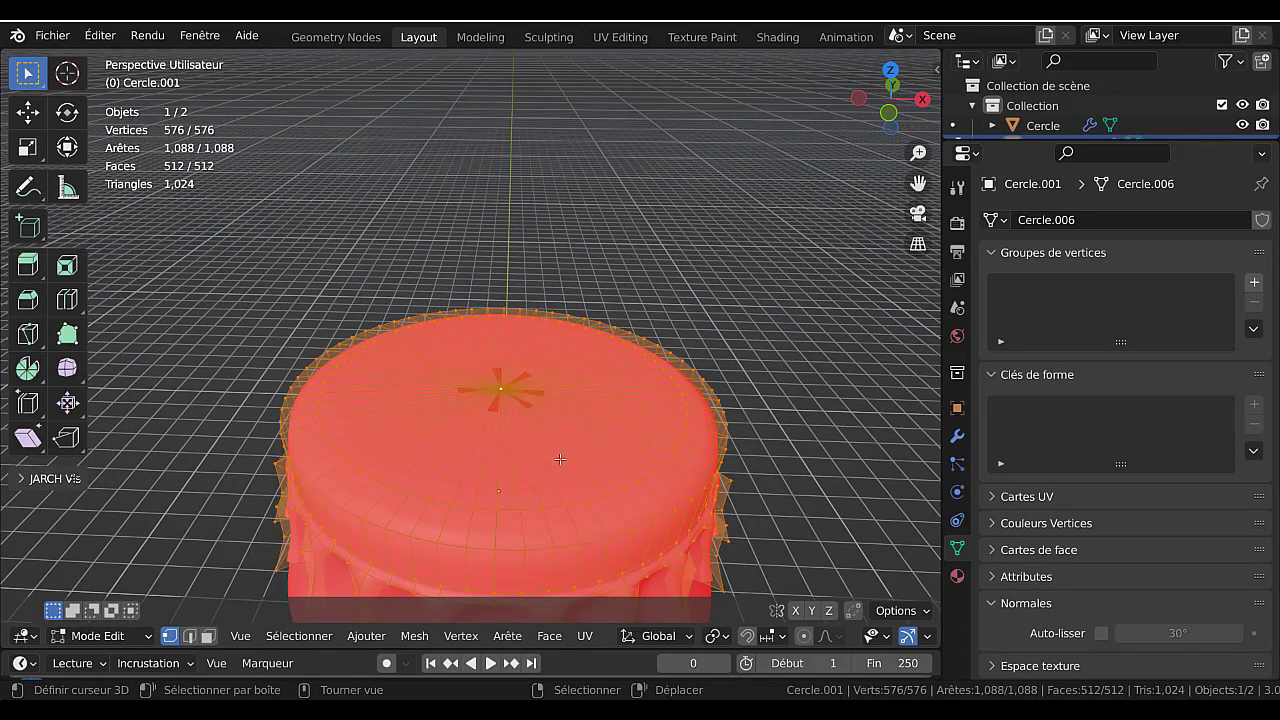
scroll(560, 459, "down", 2)
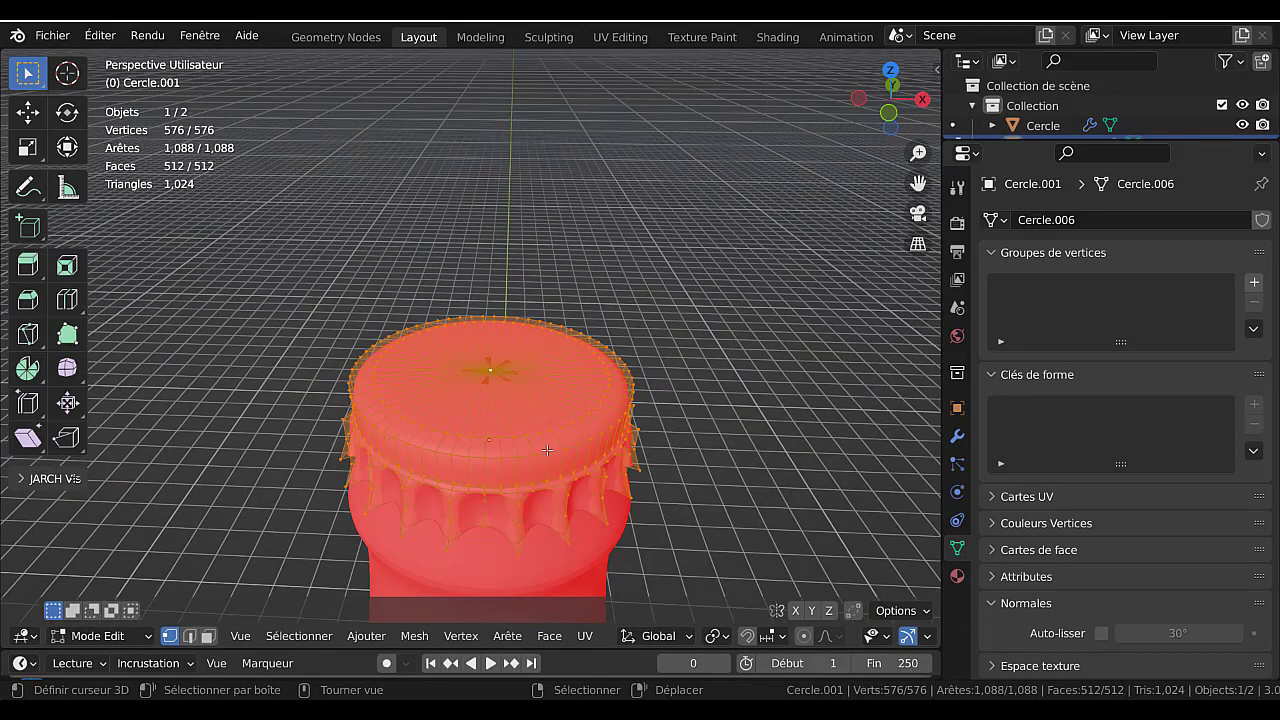
key("m")
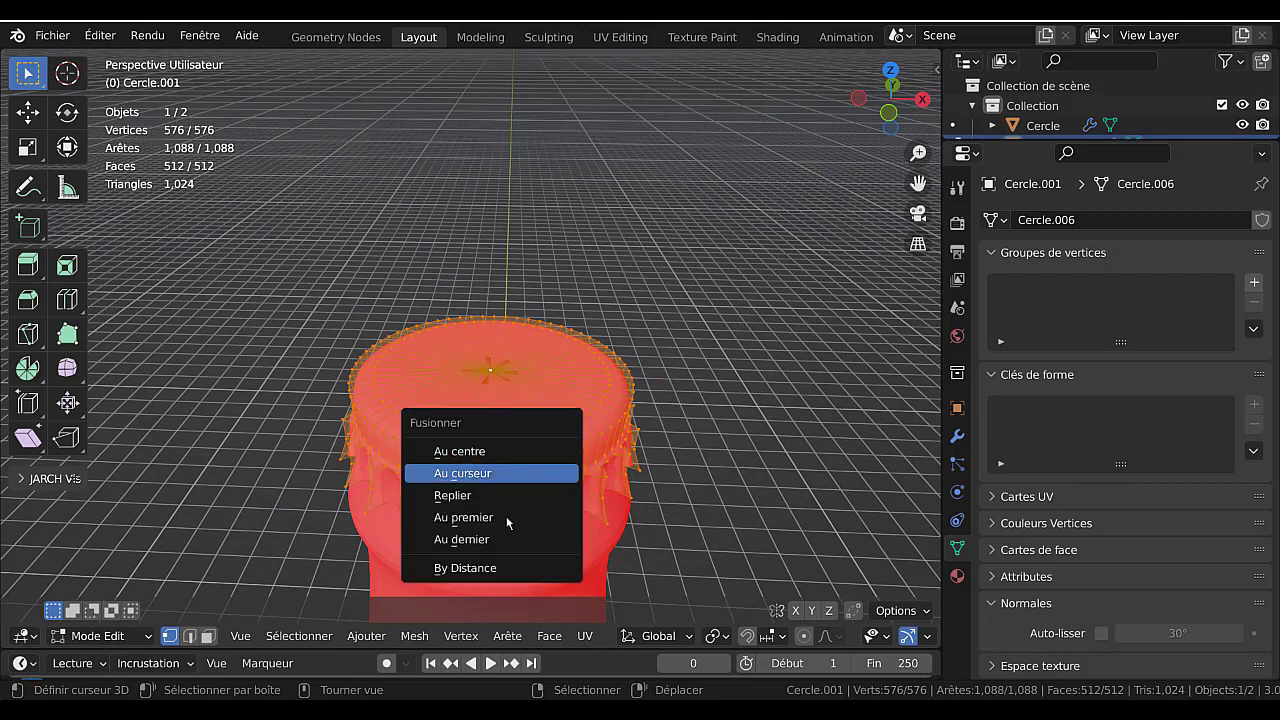
left_click(483, 569)
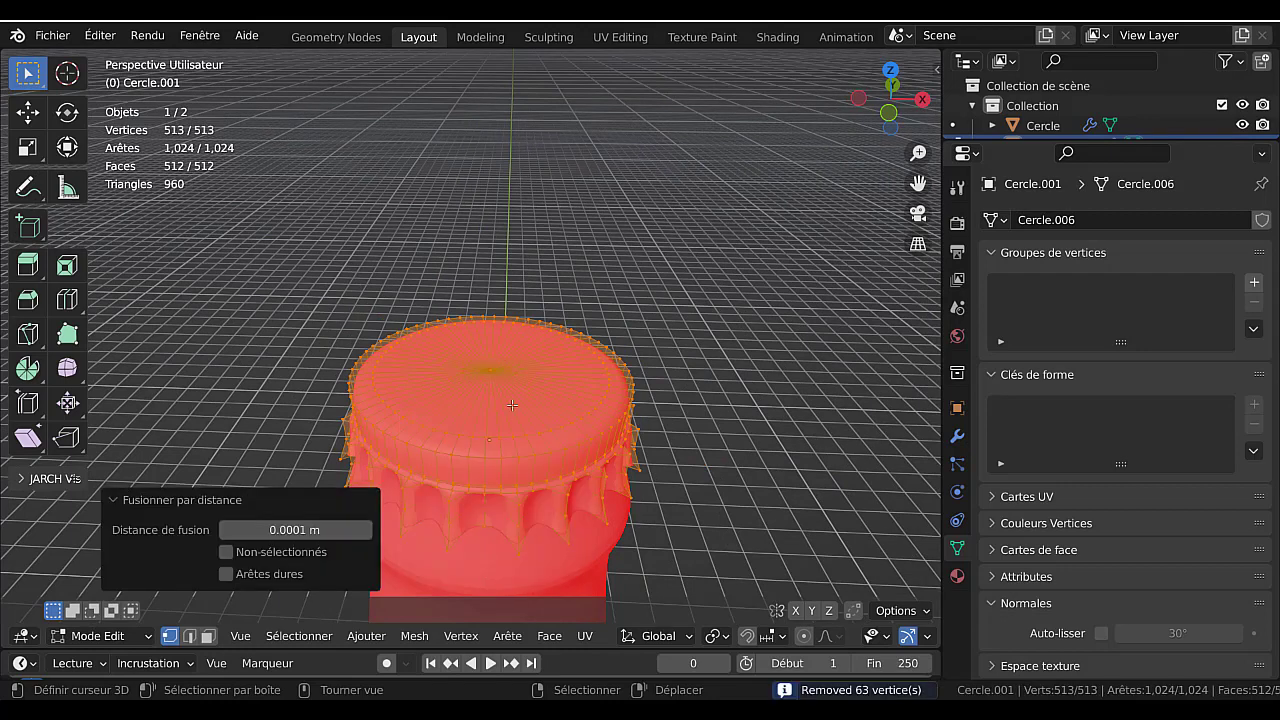
key("Tab")
scroll(514, 368, "down", 5)
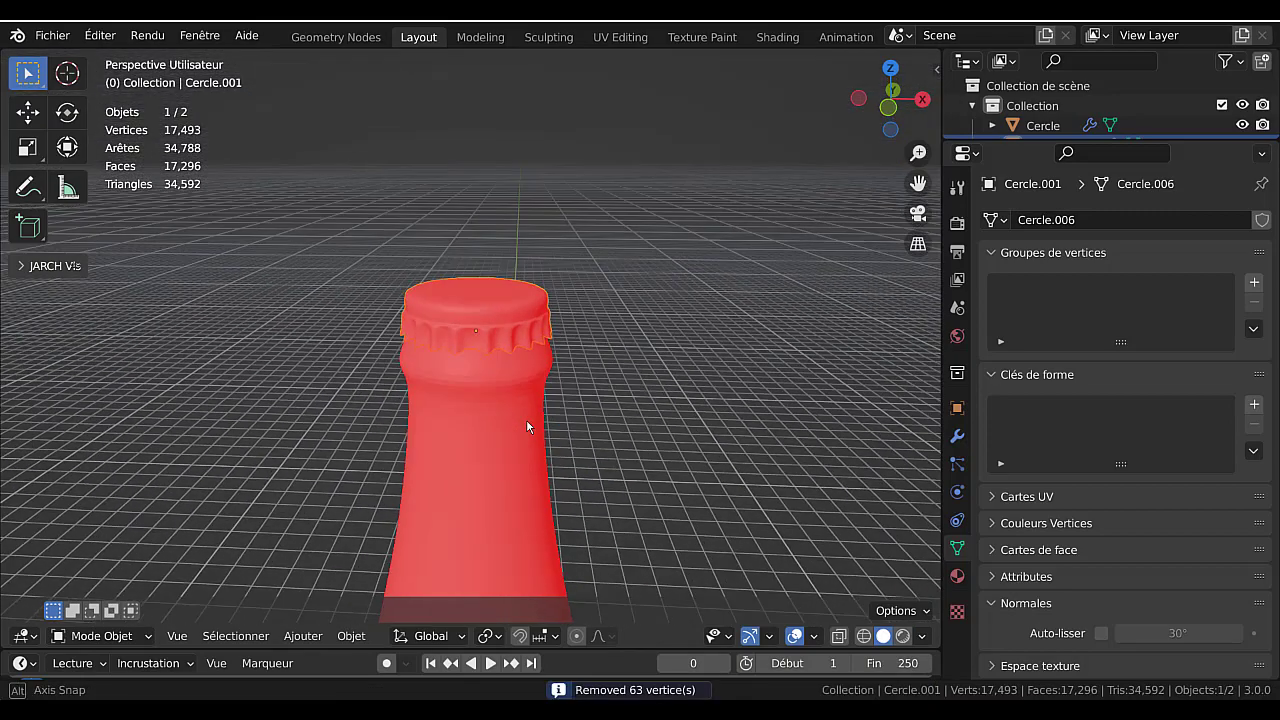
middle_click_drag(505, 380, 503, 460)
scroll(503, 458, "down", 3)
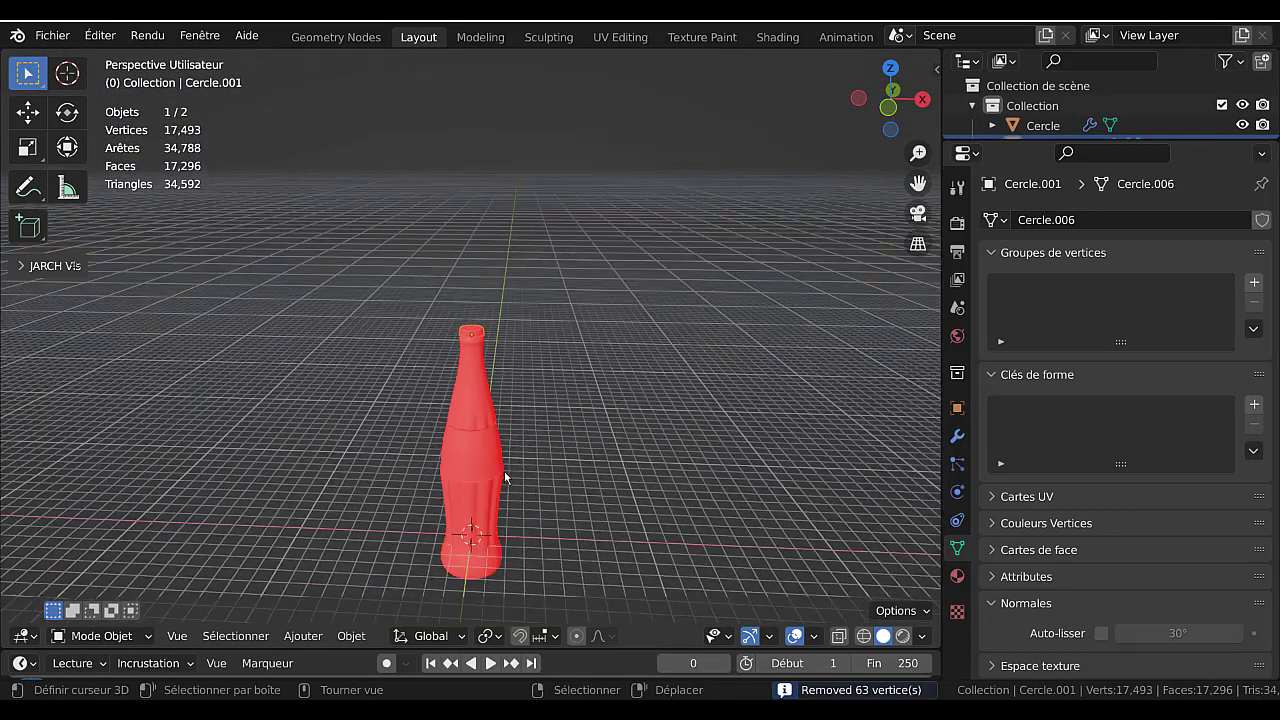
- Recalculate the cap's normals to face outward
scroll(487, 492, "up", 3)
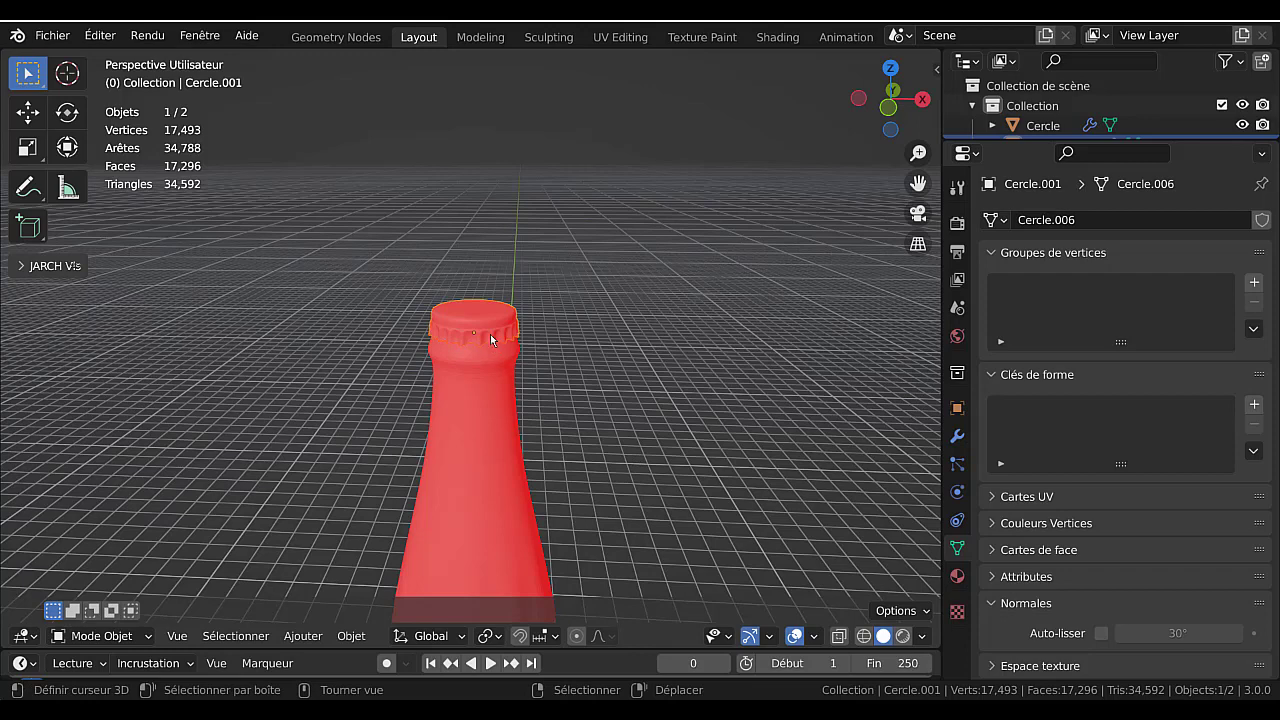
key("Tab")
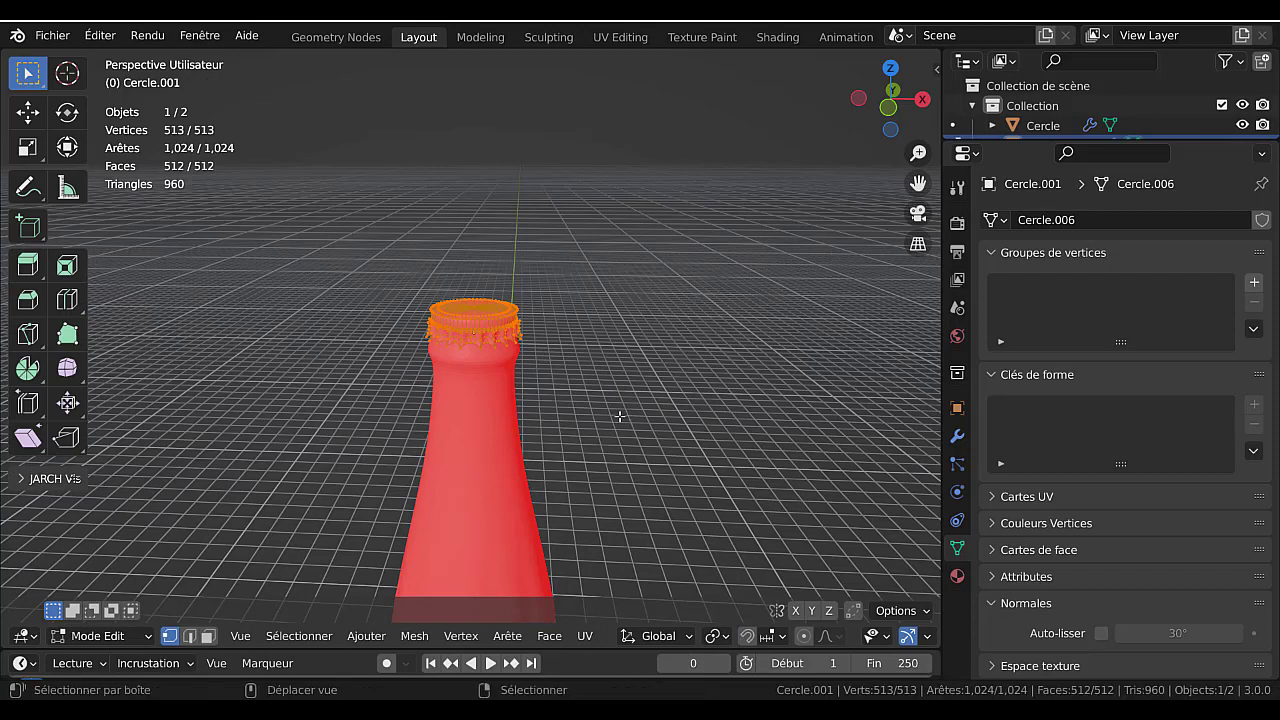
key("shift+n")
key("Tab")
- Select the whole bottle mesh and recalculate its normals to face outward
left_click(504, 421)
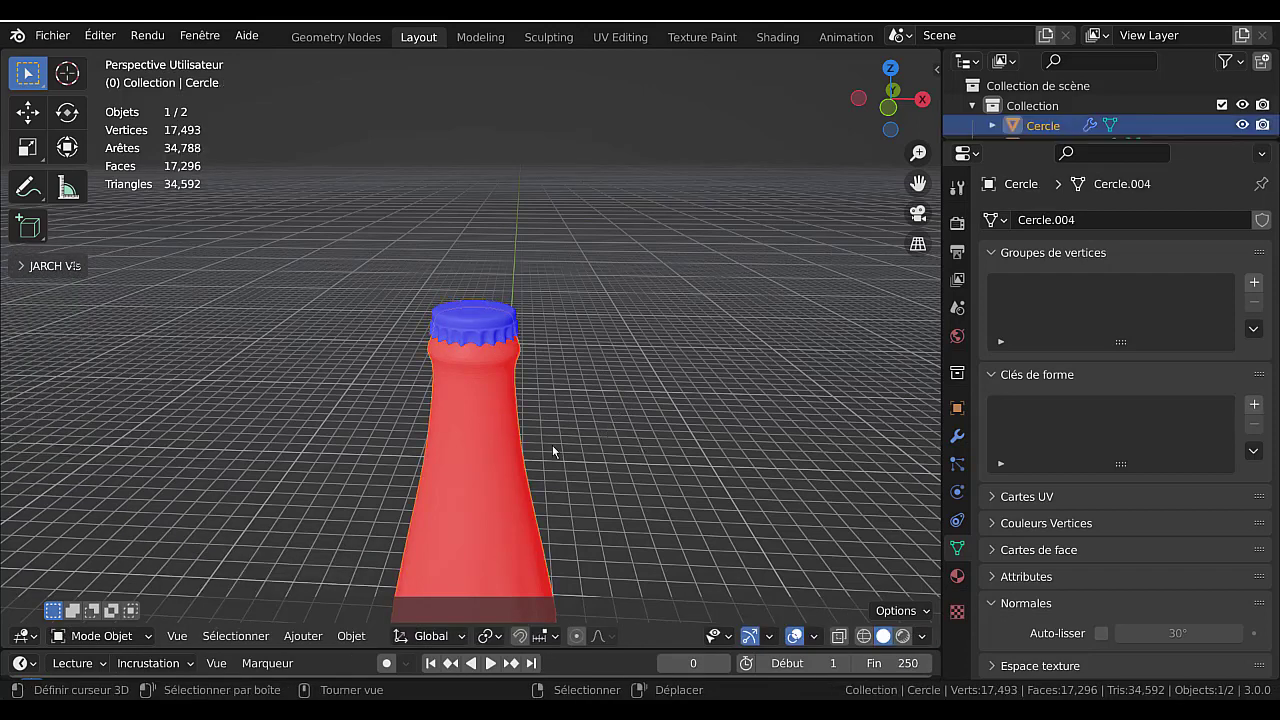
key("Tab")
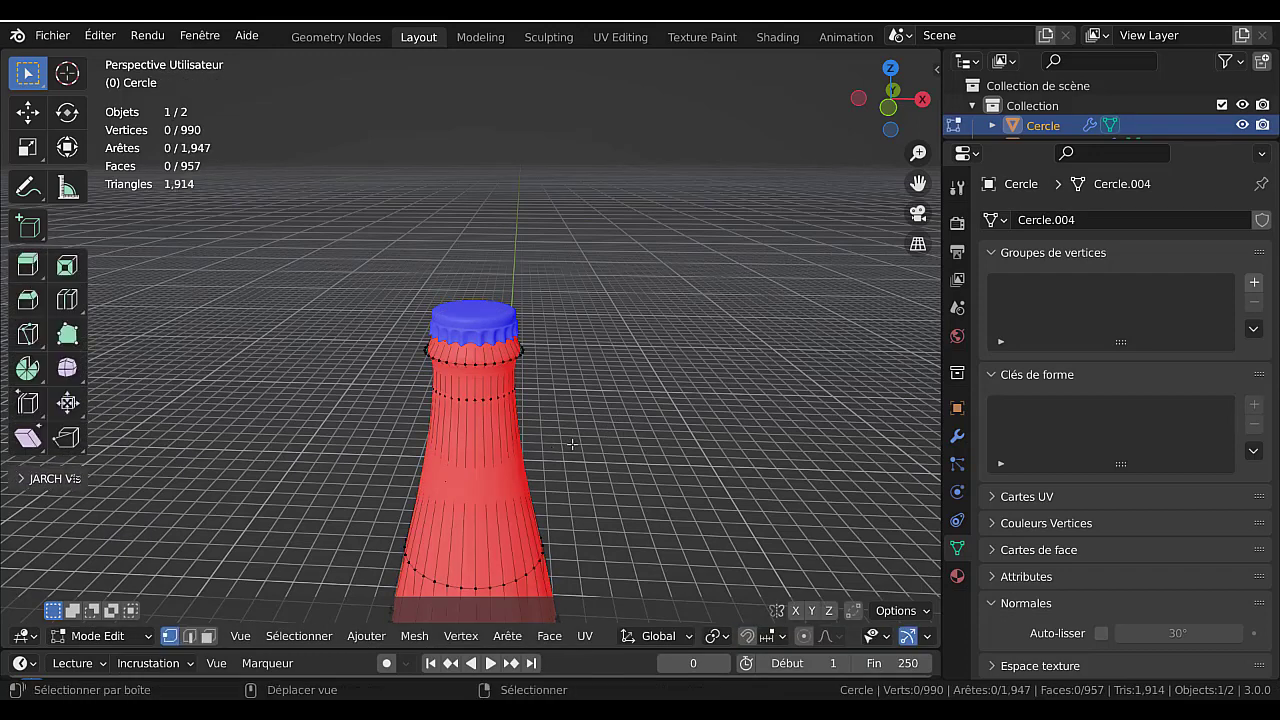
key("a")
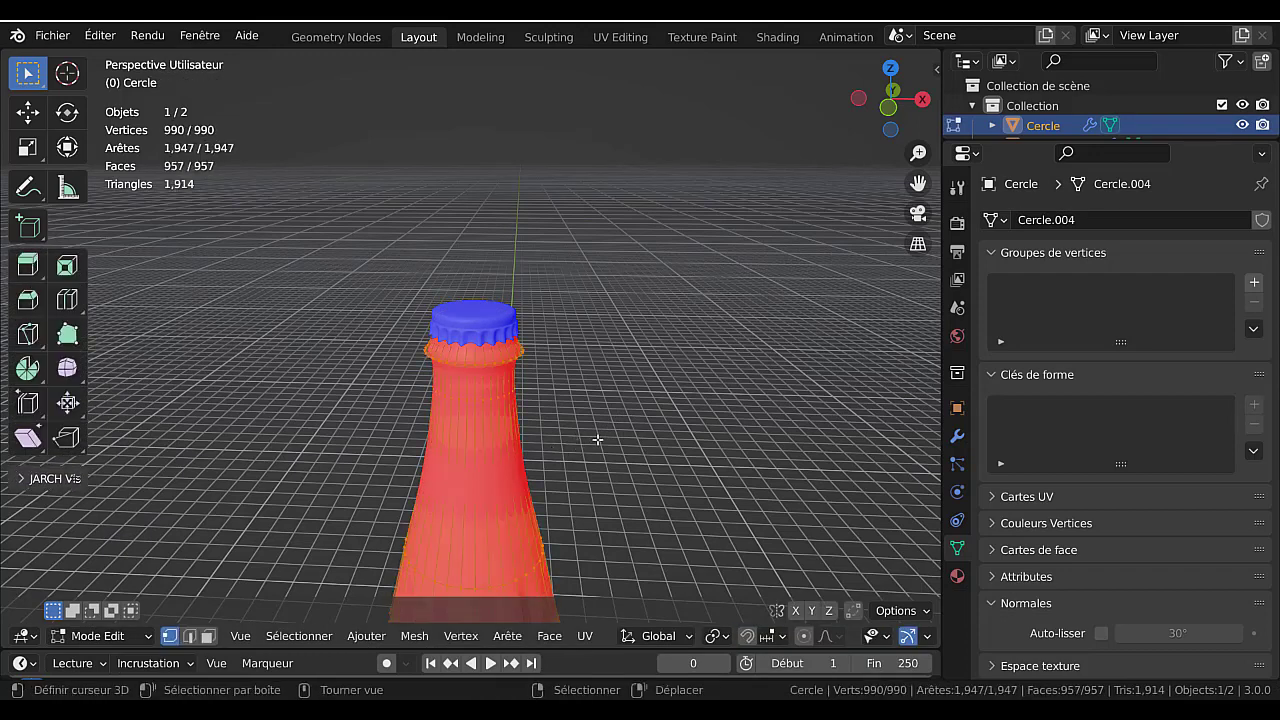
key("shift+n")
key("Tab")
scroll(490, 410, "down", 5)
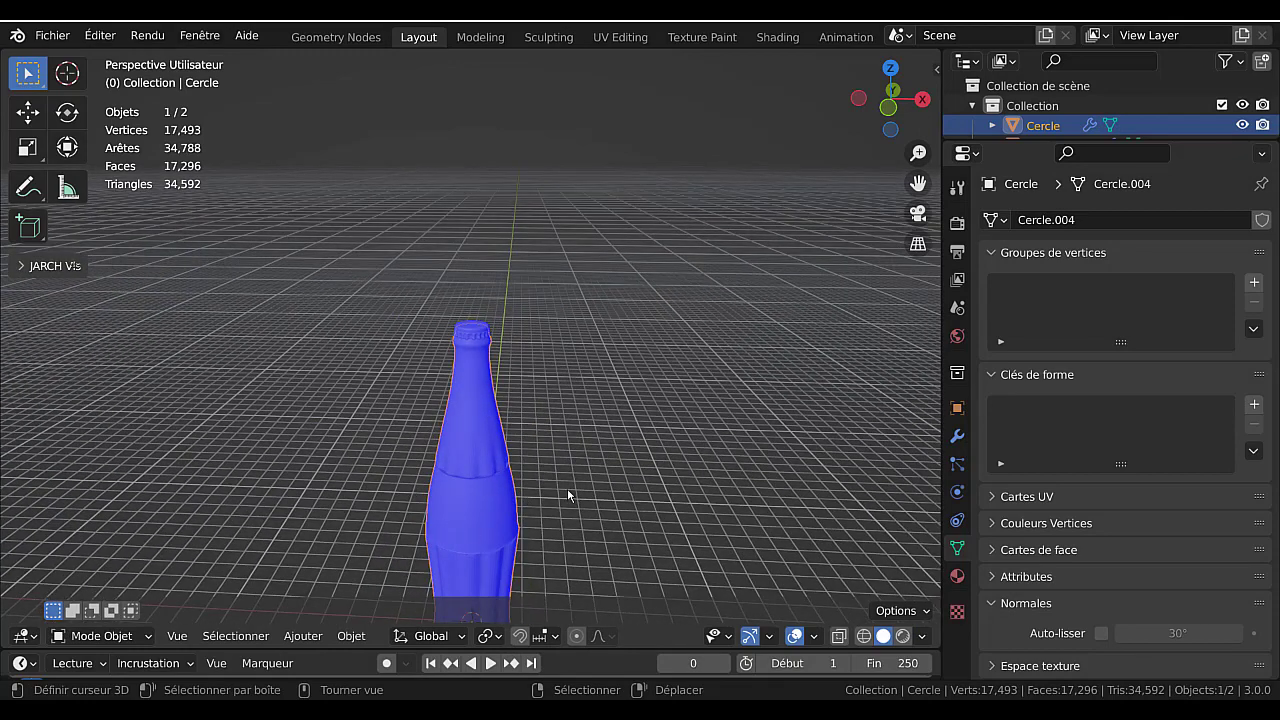
- Turn off the face orientation overlay
key("q")
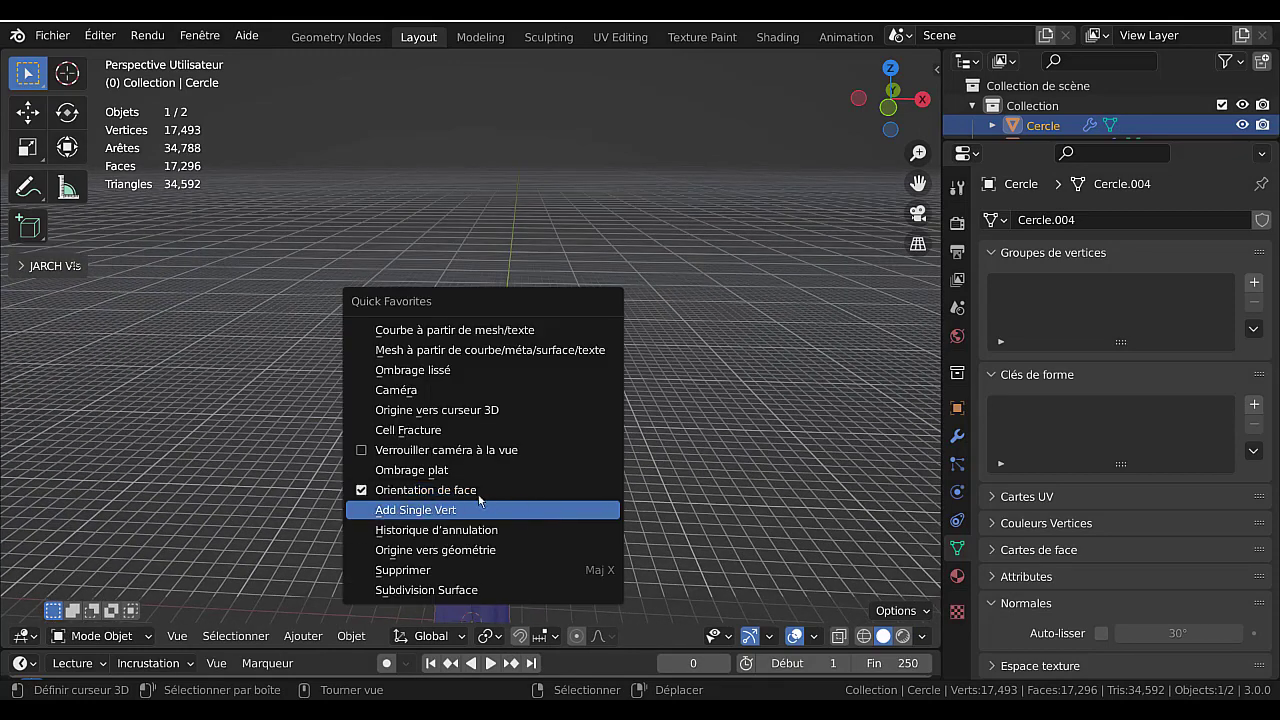
left_click(360, 491)
key("Tab")
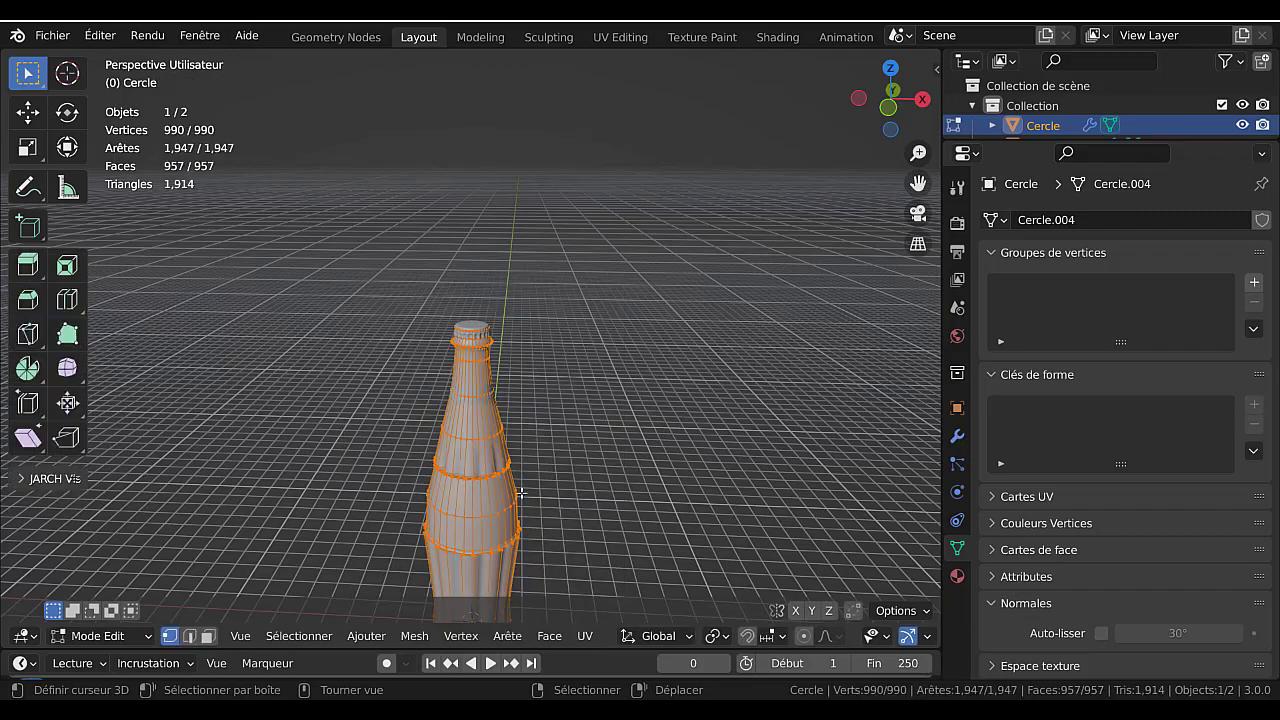
key("Tab")
- Add a centred edge loop to the bottle's upper neck and another just below the collar at factor -0.873
middle_click_drag(586, 514, 554, 394)
scroll(590, 450, "up", 6)
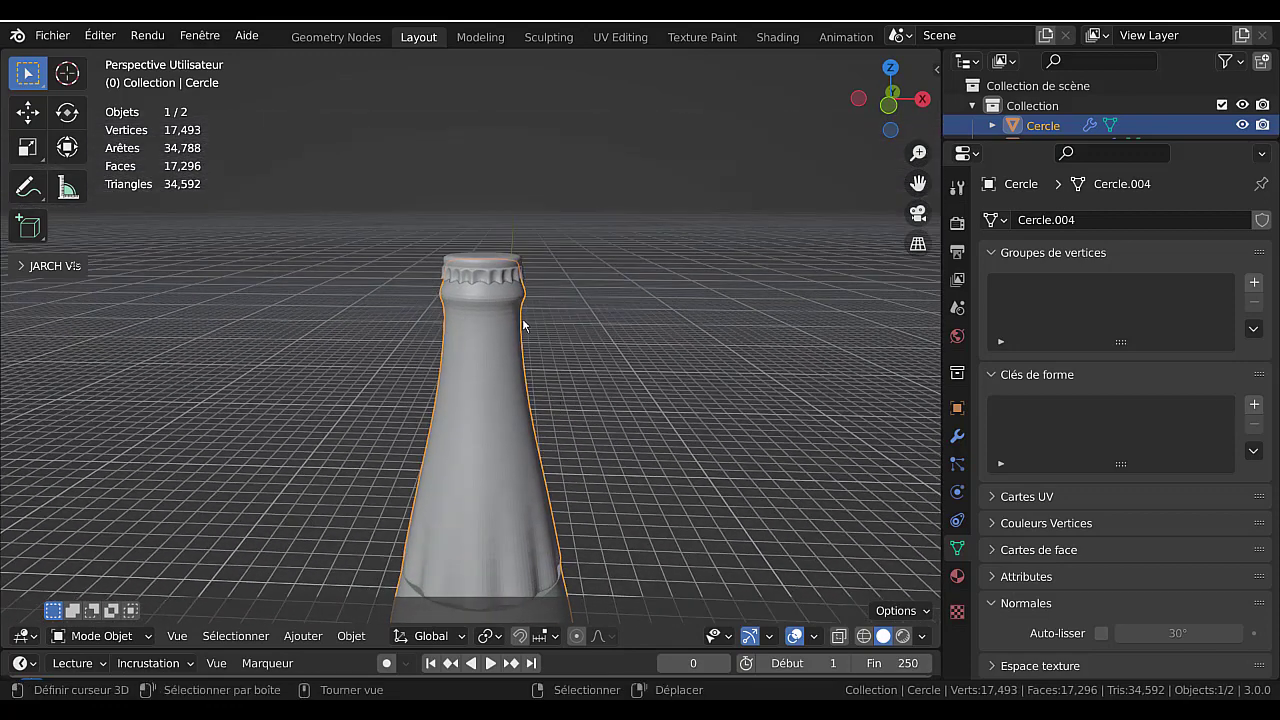
scroll(556, 380, "up", 2)
key("Tab")
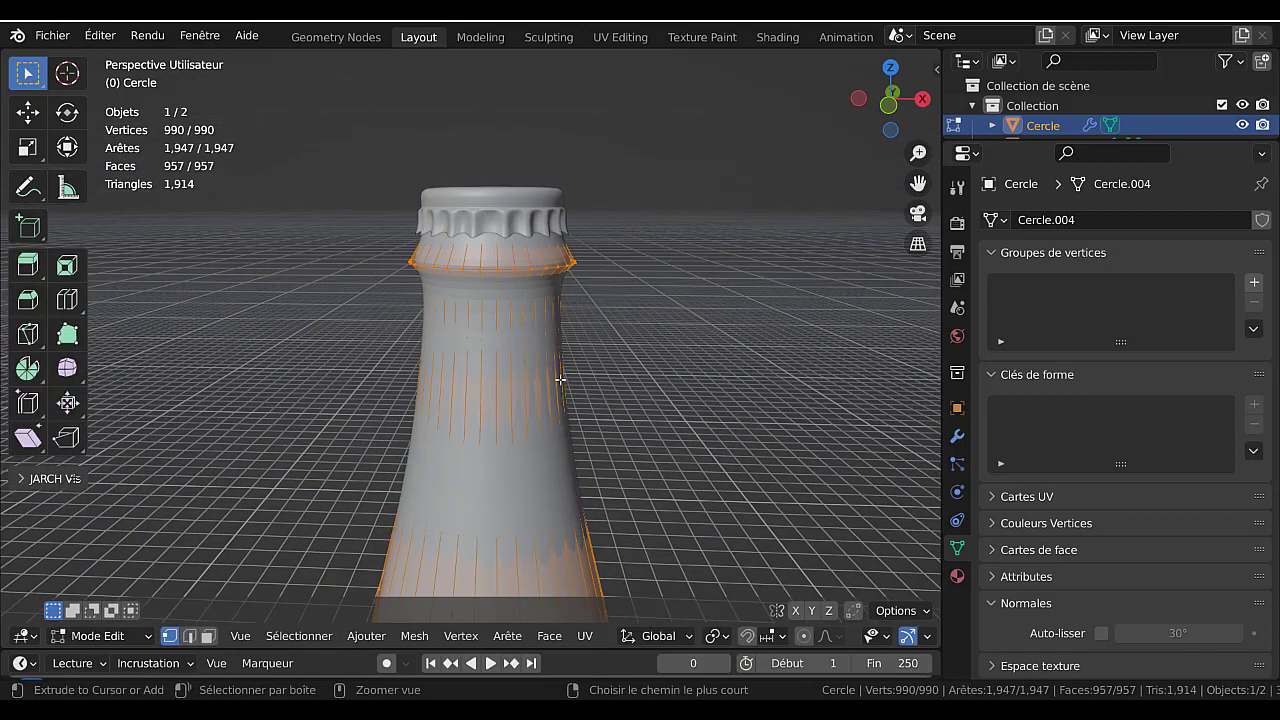
key("ctrl+r")
left_click(561, 380)
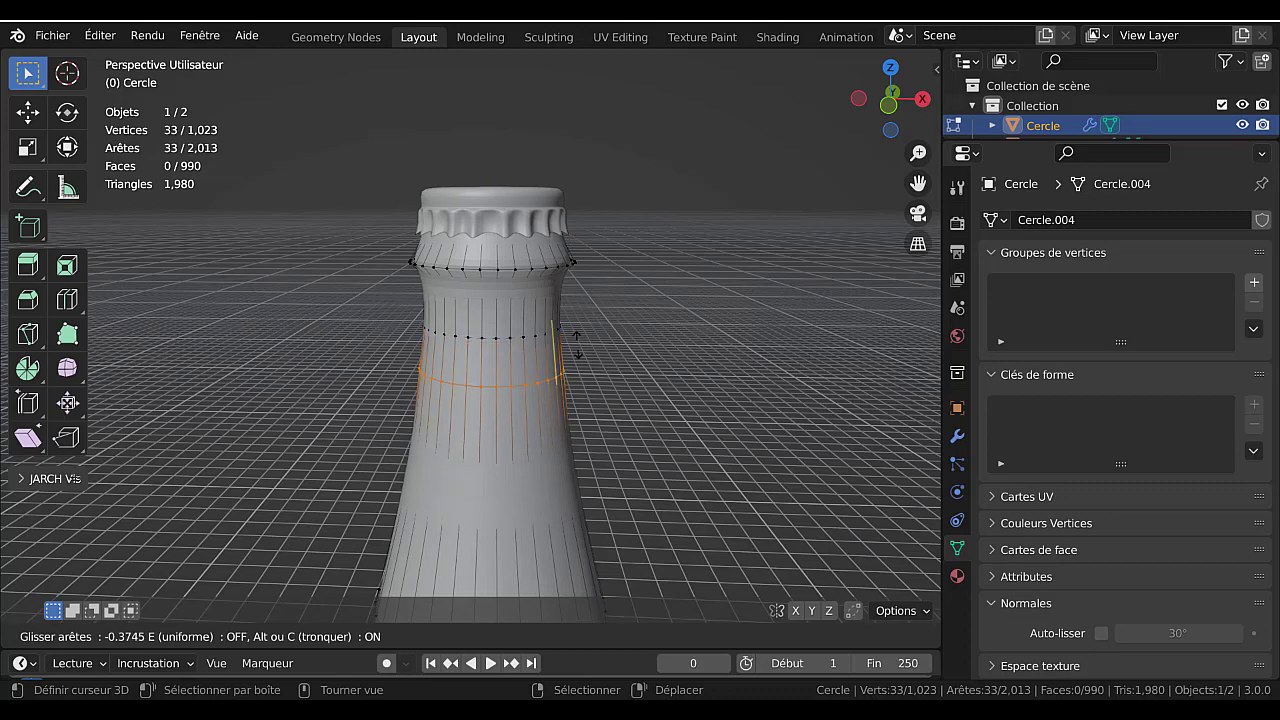
right_click(553, 373)
key("ctrl+r")
left_click(552, 292)
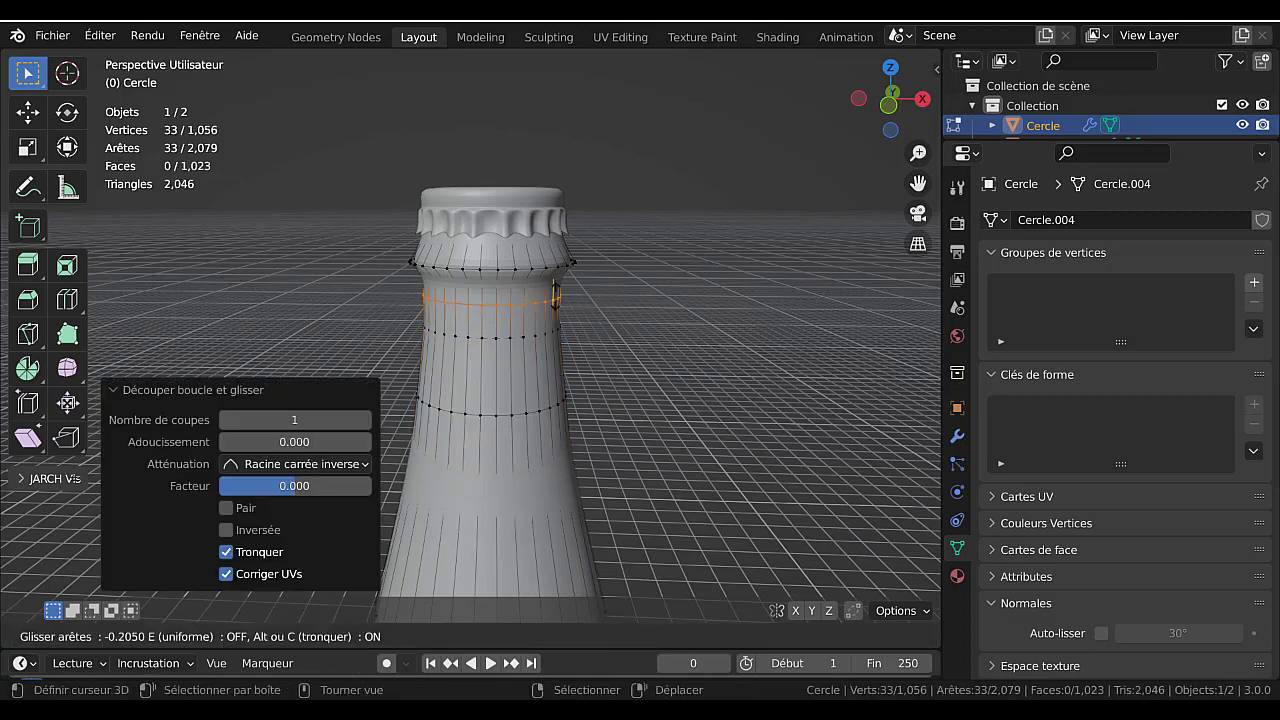
left_click(556, 285)
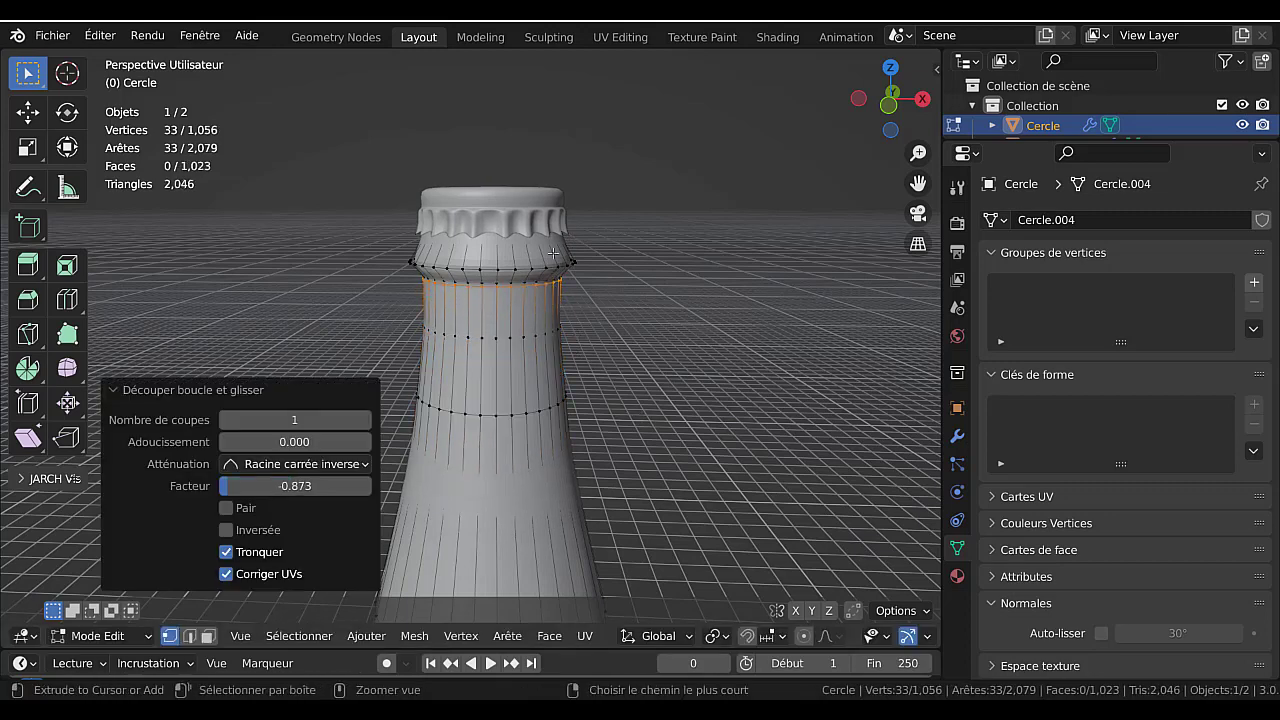
- Add a centred edge loop on the bottle's collar between its ridge and the cap, and scale that loop
key("ctrl+r")
left_click(553, 254)
right_click(553, 254)
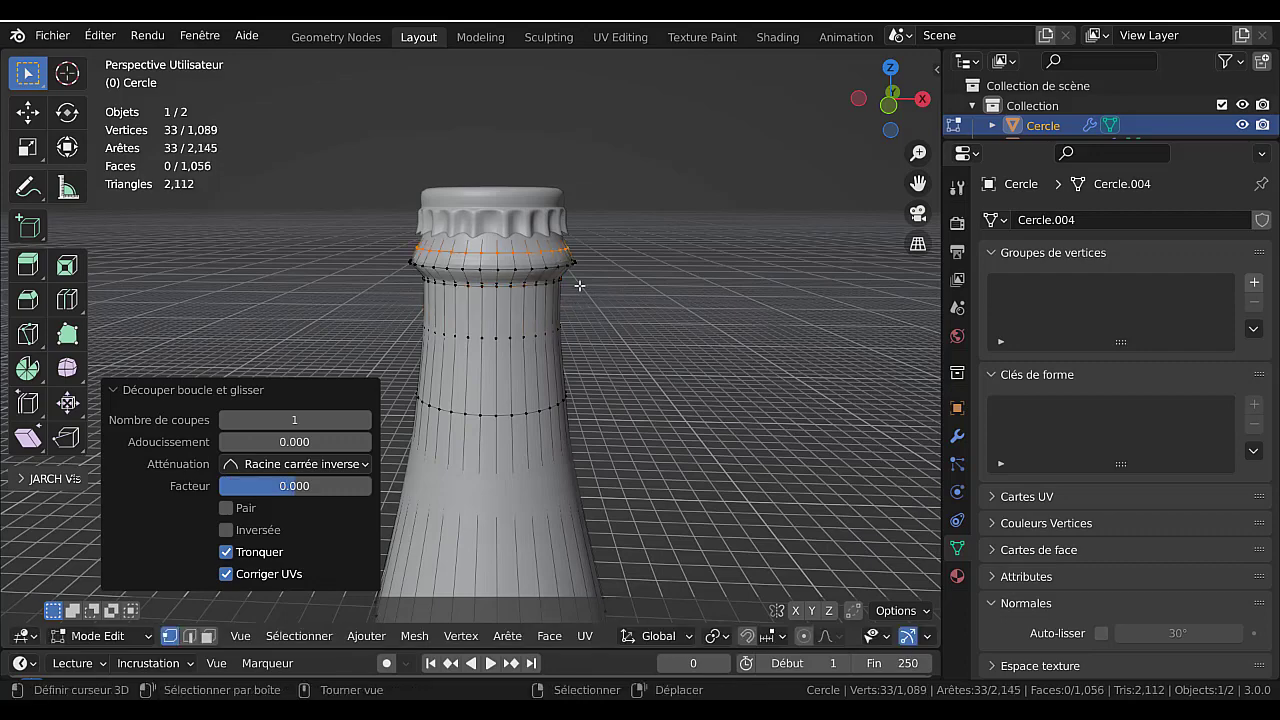
key("s")
left_click(631, 381)
key("Tab")
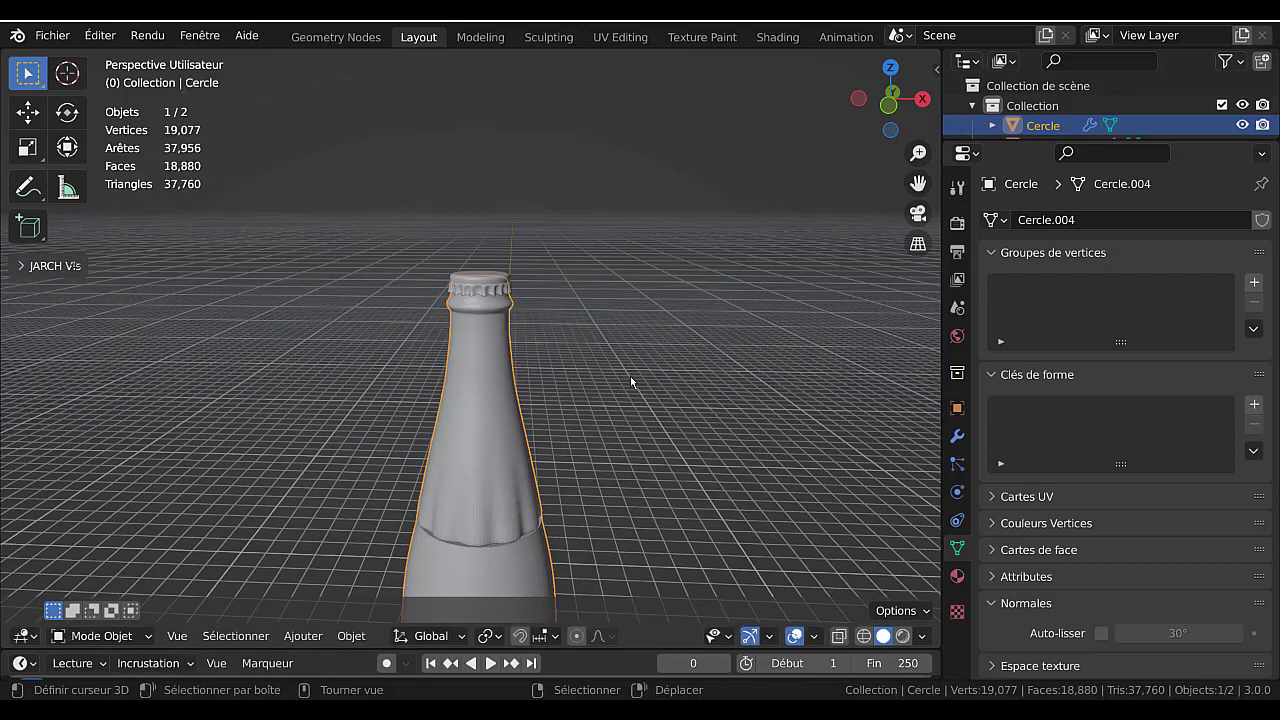
- Widen the 3D viewport and frame the whole bottle in front orthographic view
middle_click_drag(587, 352, 596, 325)
scroll(595, 328, "down", 4)
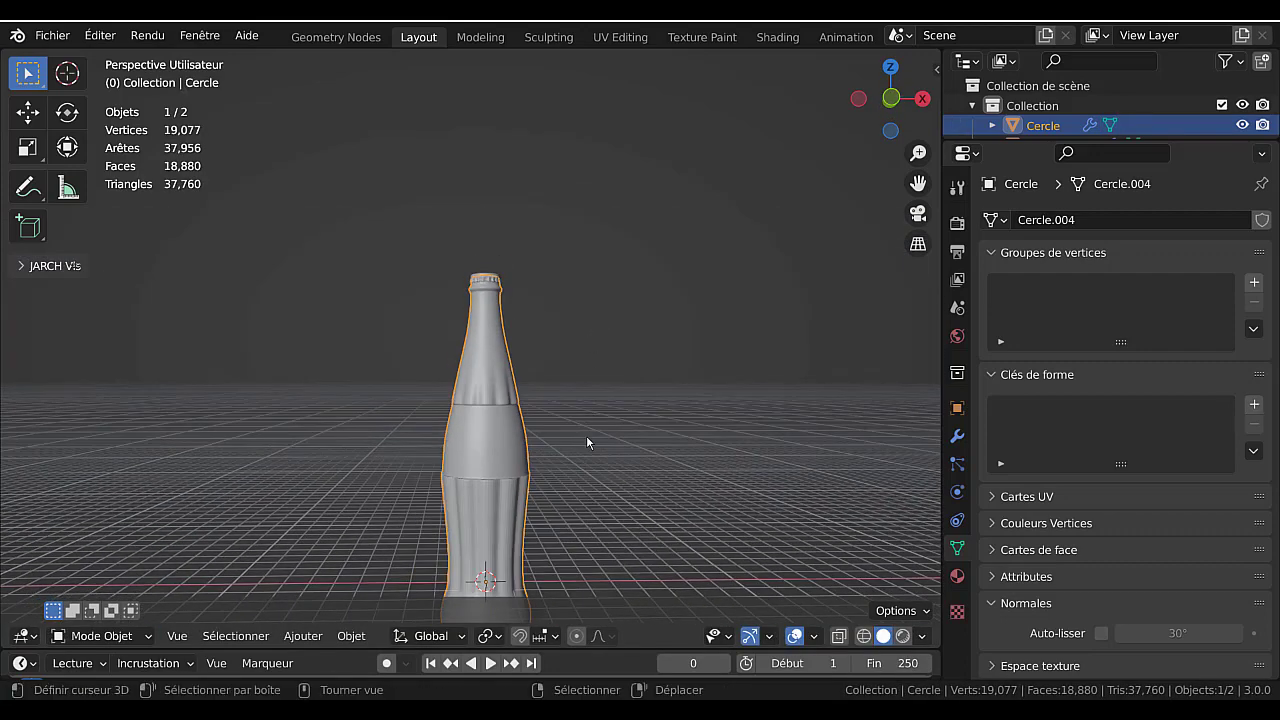
middle_click_drag(587, 442, 570, 394)
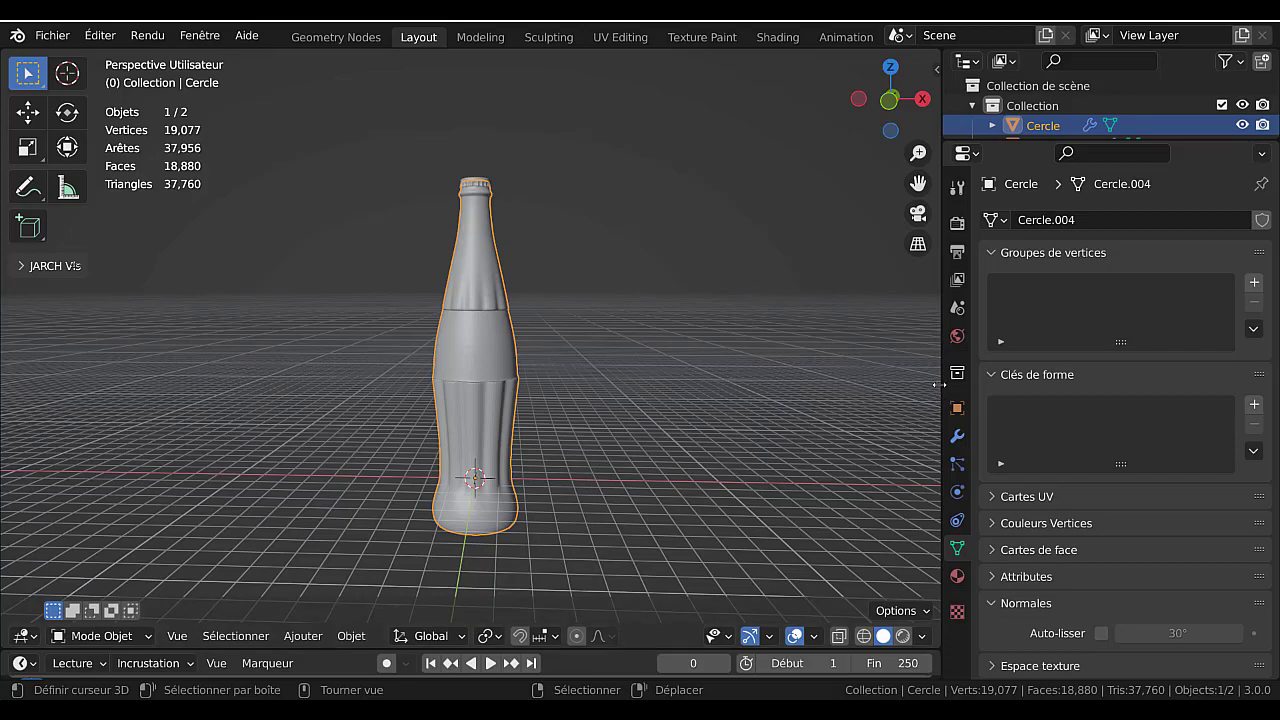
left_click_drag(940, 384, 1111, 384)
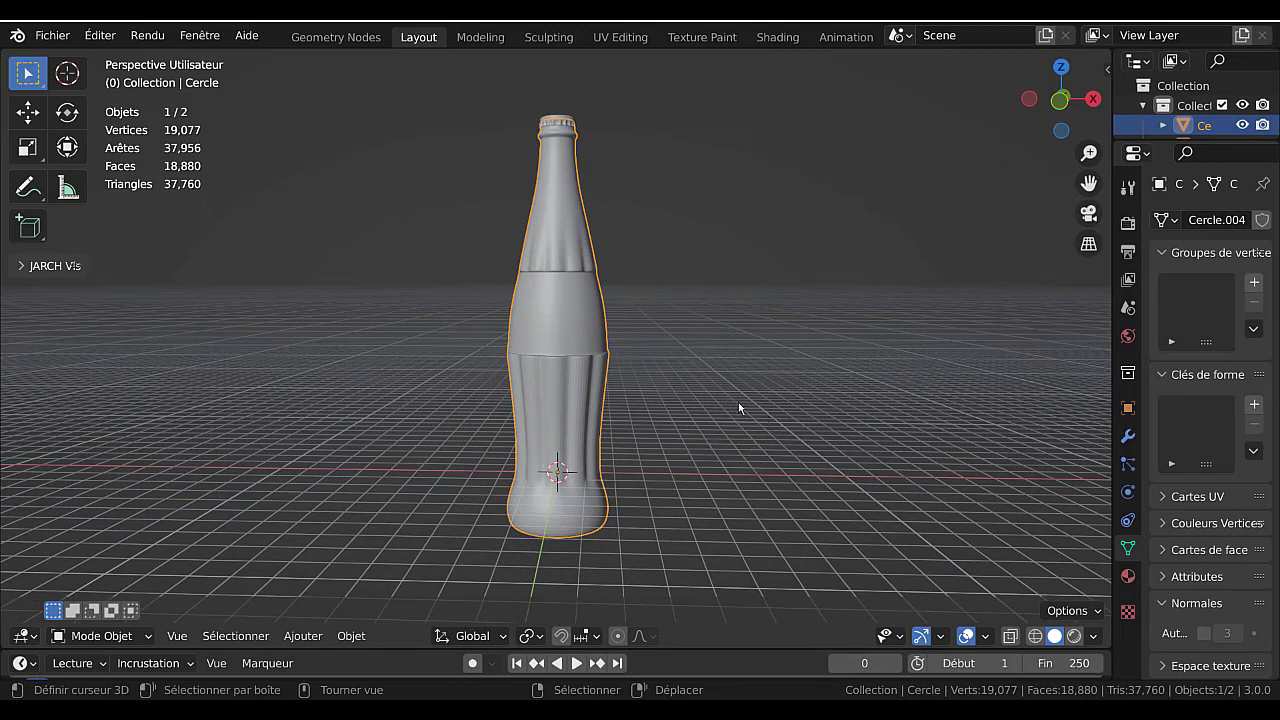
key("KP_1")
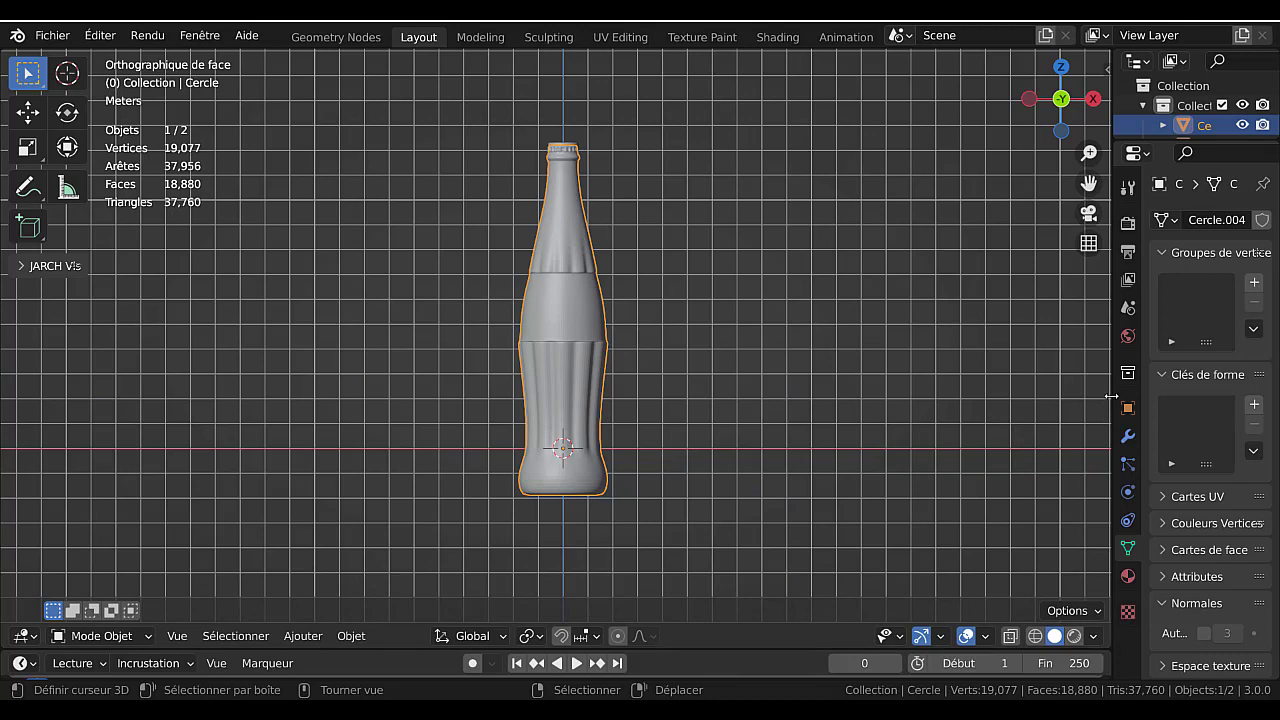
left_click_drag(1111, 396, 1076, 396)
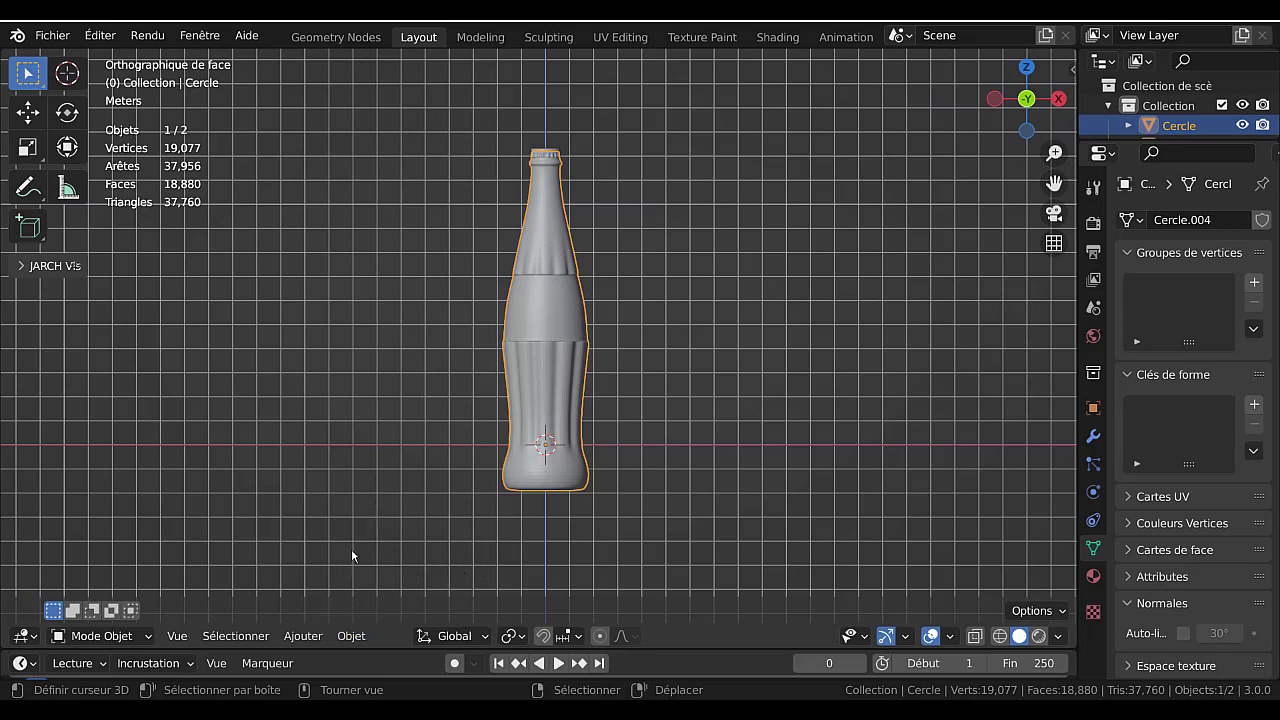
- Apply smooth shading to the bottle object
left_click(347, 637)
mouse_move(305, 638)
key("Tab")
key("Tab")
scroll(738, 482, "up", 2)
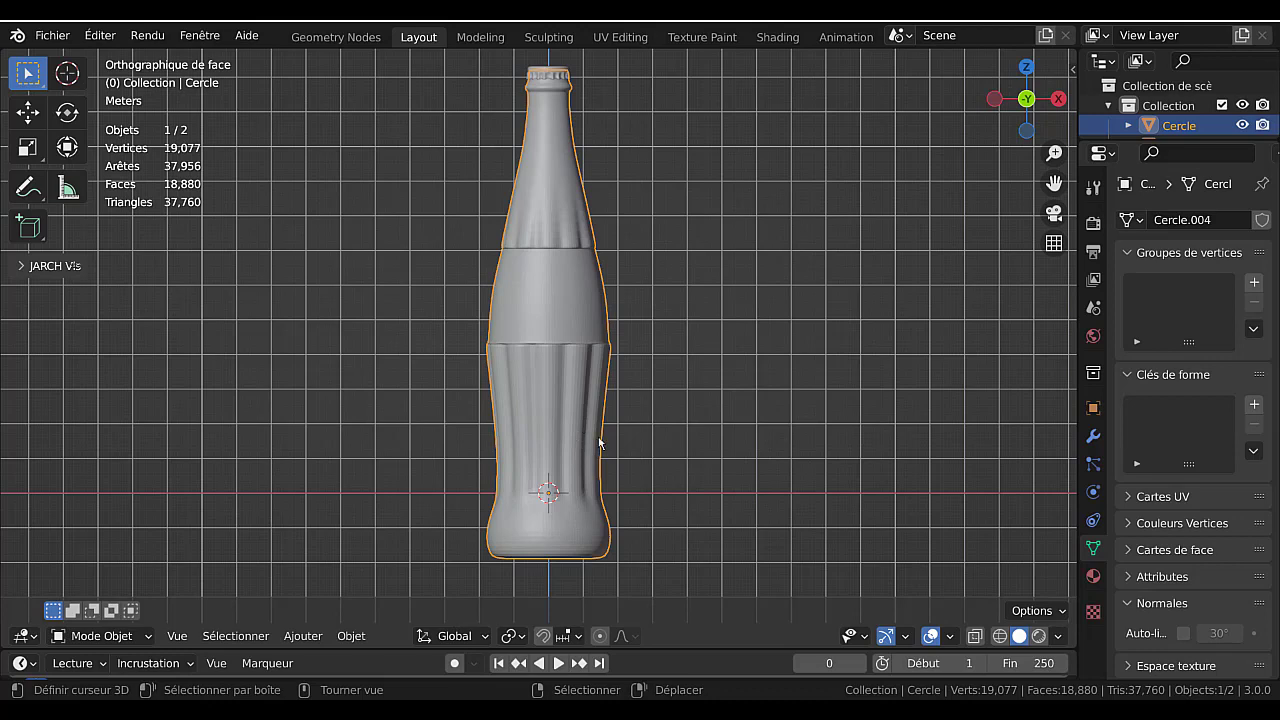
scroll(598, 441, "up", 2)
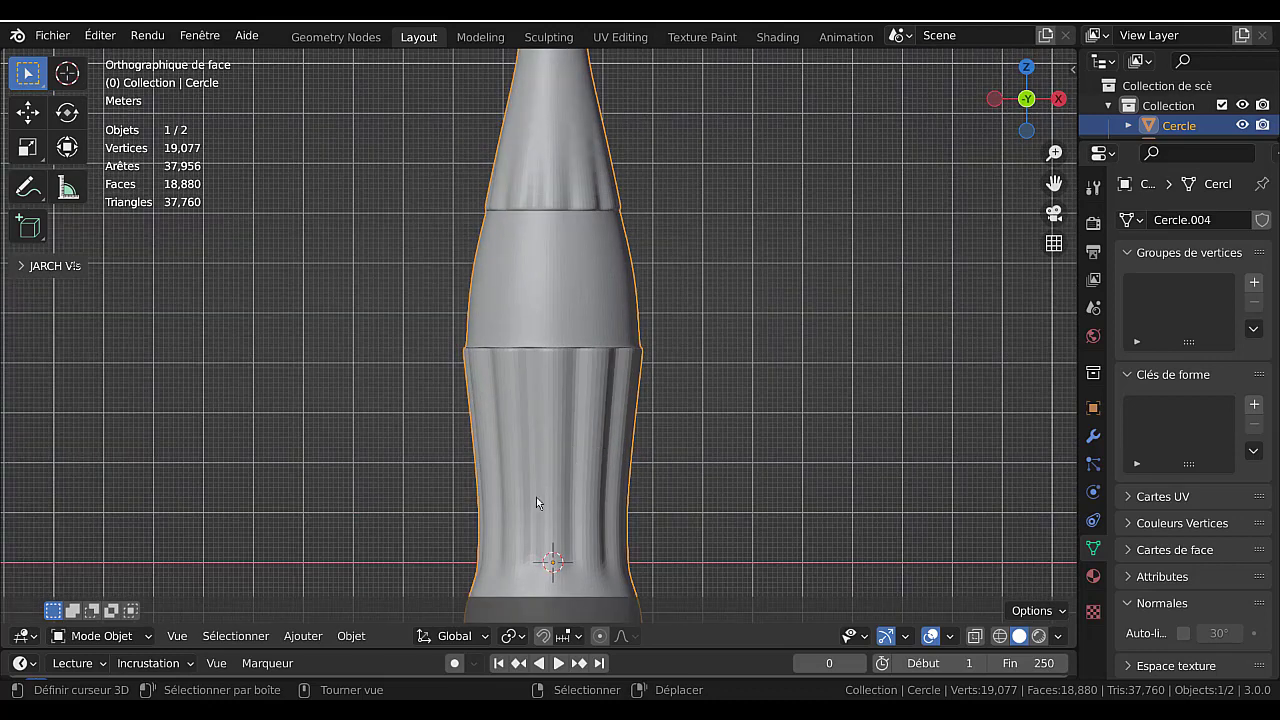
left_click(350, 636)
left_click(350, 636)
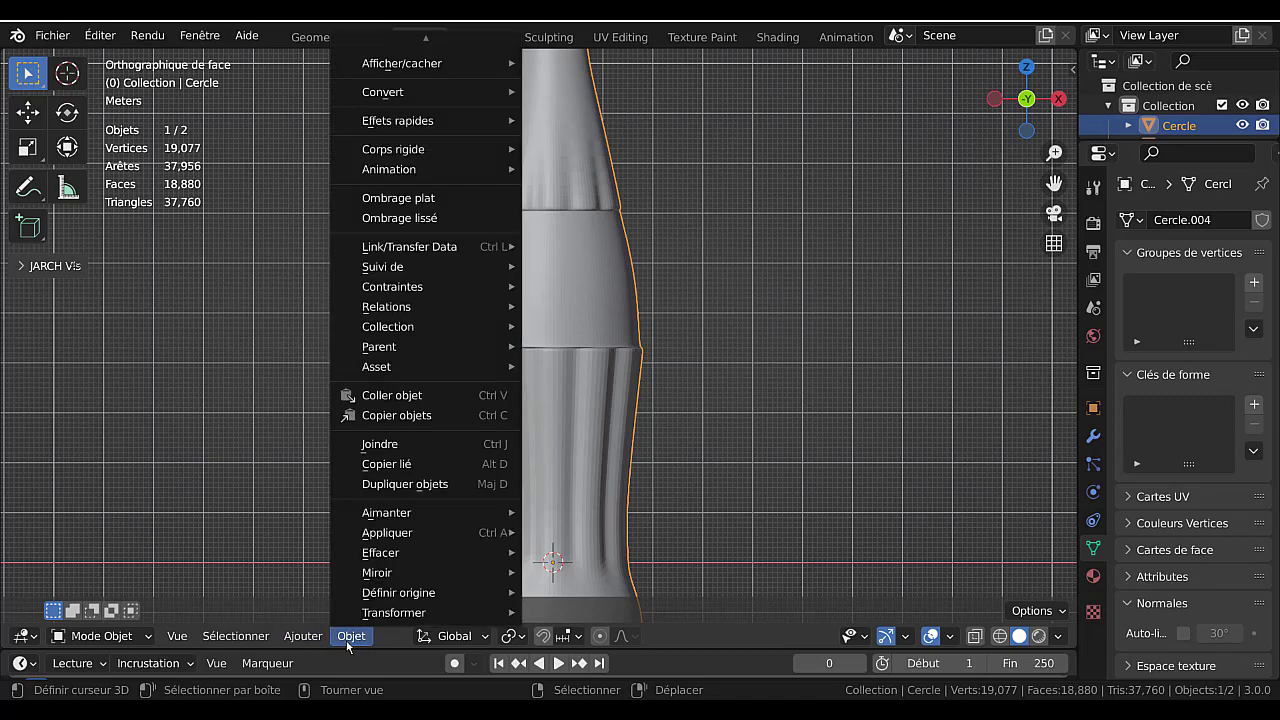
left_click(390, 219)
scroll(494, 283, "down", 3)
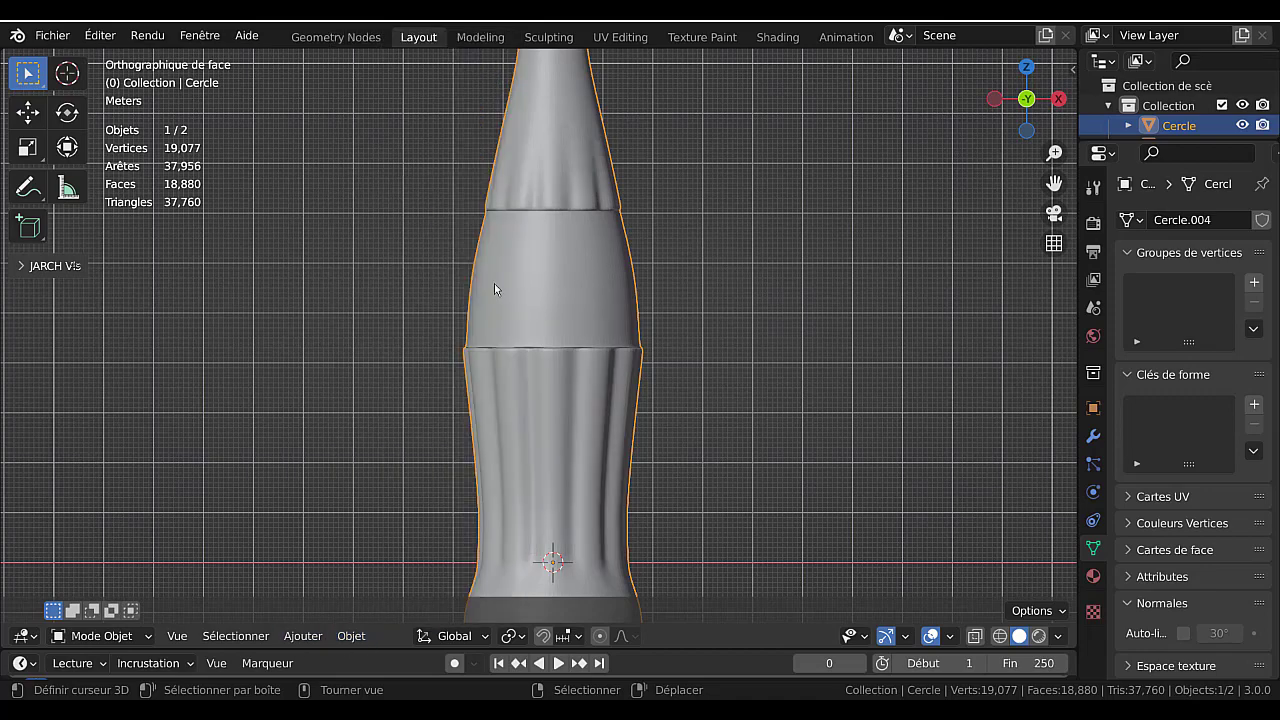
- Enable Auto Smooth at 30° for the bottle's normals and widen the properties area
left_click(1184, 634)
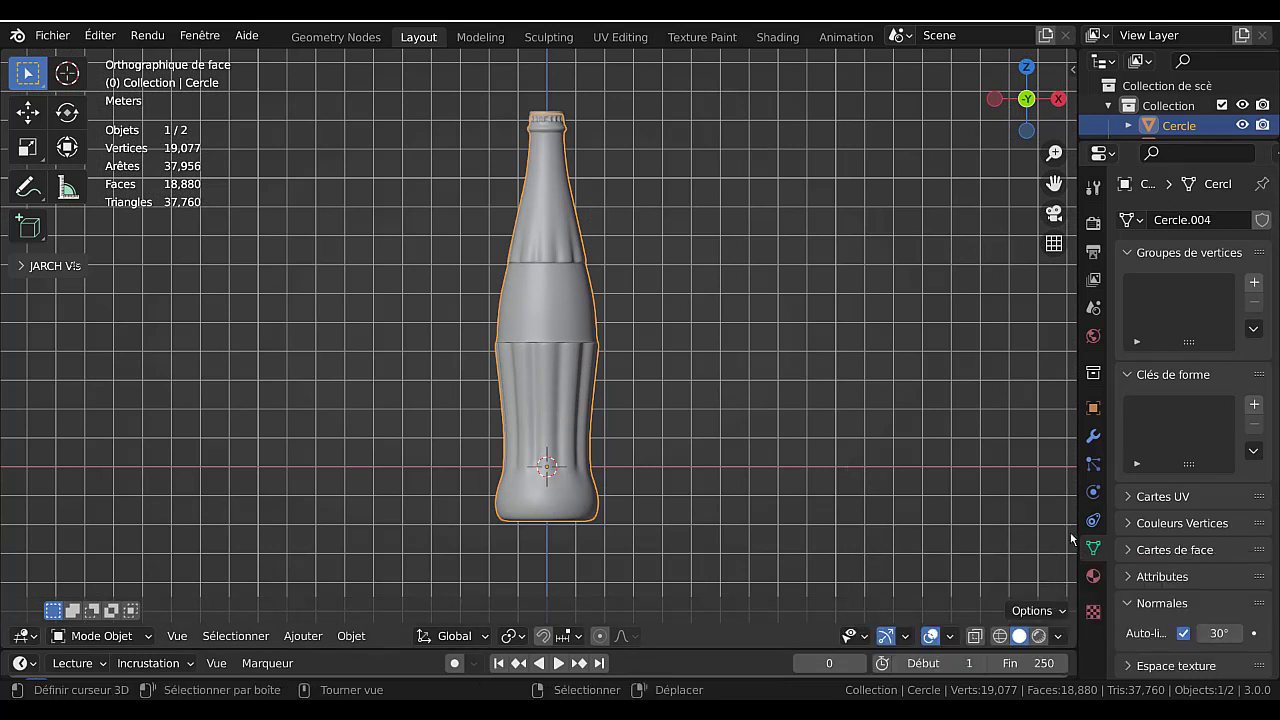
left_click_drag(1077, 531, 996, 530)
scroll(688, 466, "up", 6)
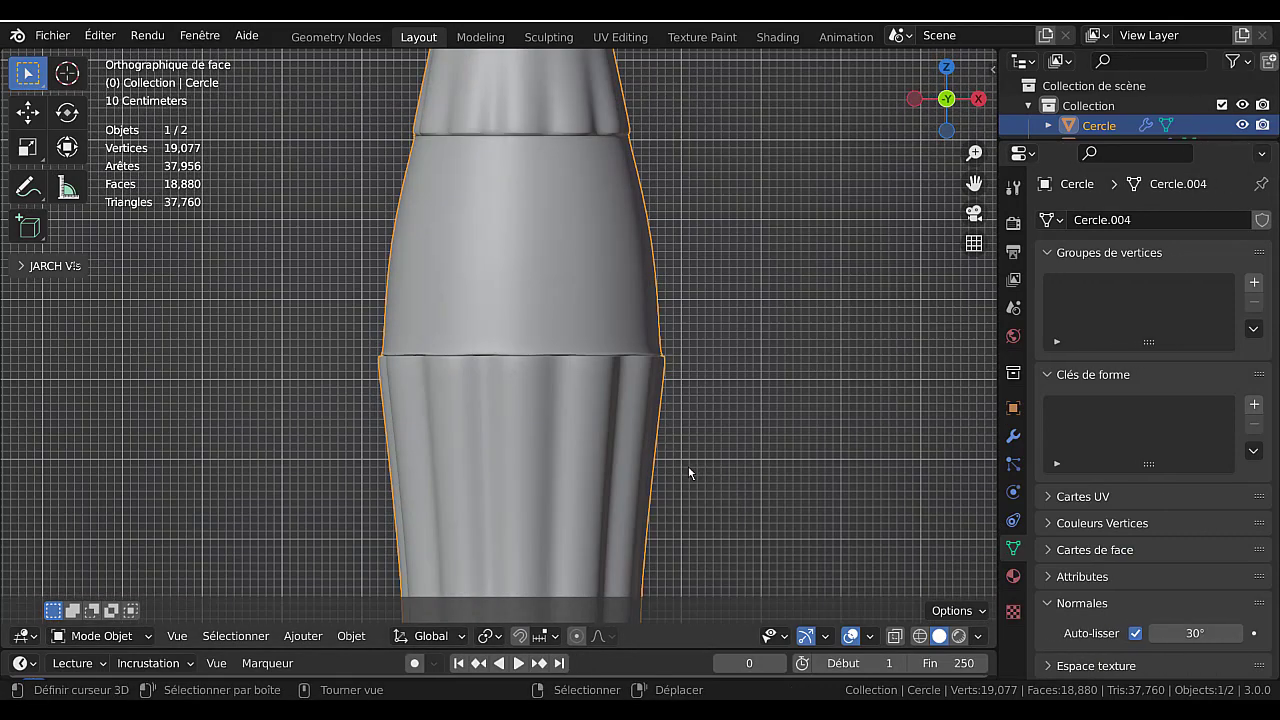
scroll(687, 463, "down", 4)
scroll(724, 465, "down", 1)
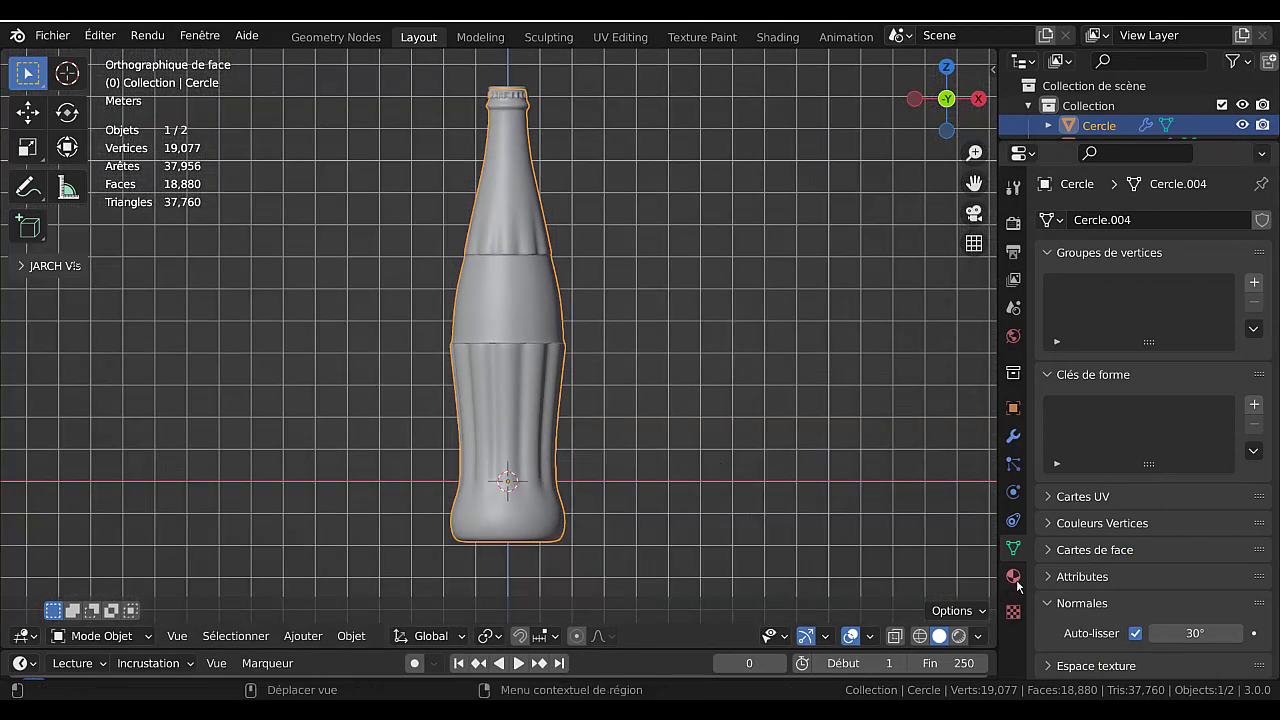
- Create a new material for the bottle and switch the viewport to rendered shading
left_click(1013, 576)
left_click(1175, 304)
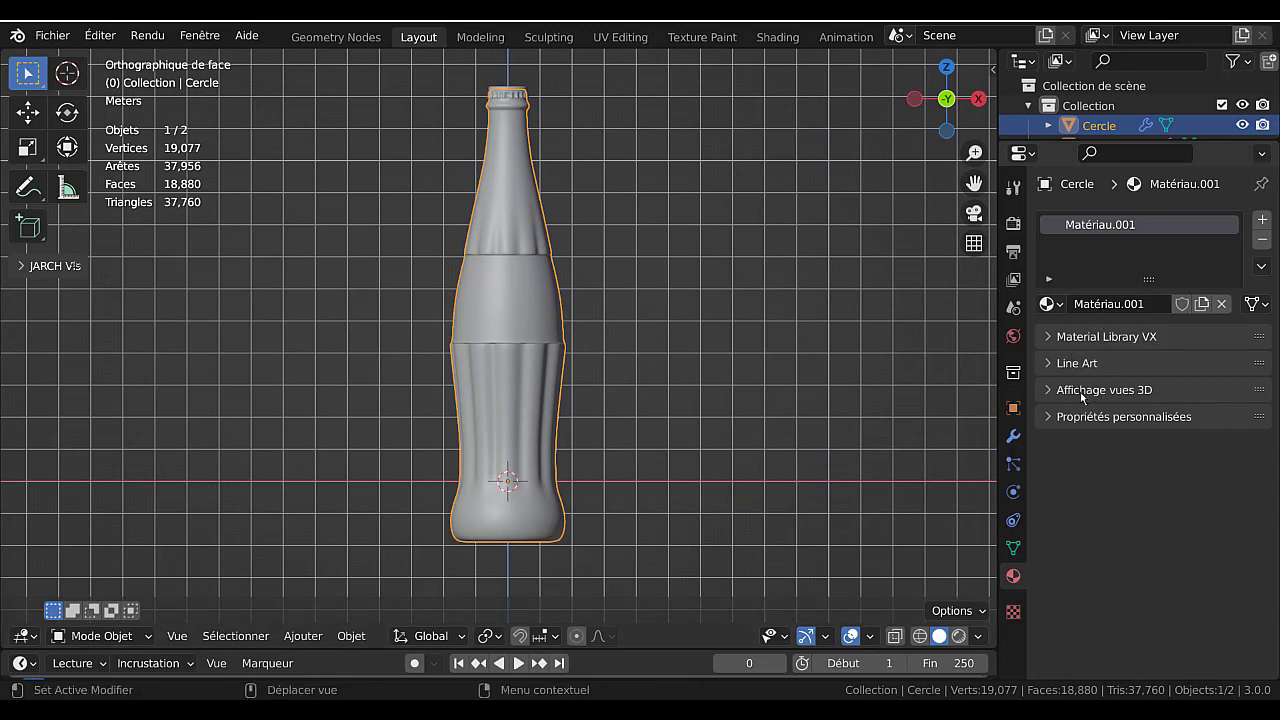
left_click(958, 636)
middle_click_drag(843, 506, 990, 505)
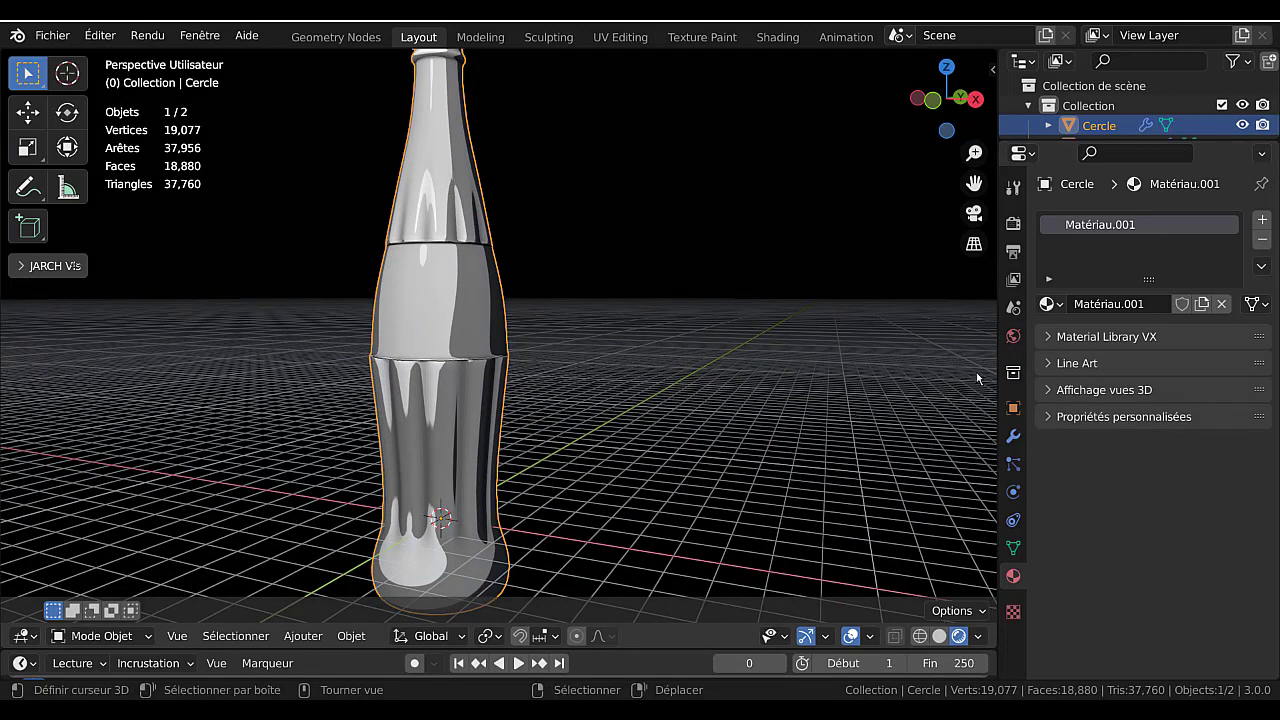
- Try a dark metallic, an iridescent silver and a pale pink matcap for the Workbench lighting
left_click(1013, 223)
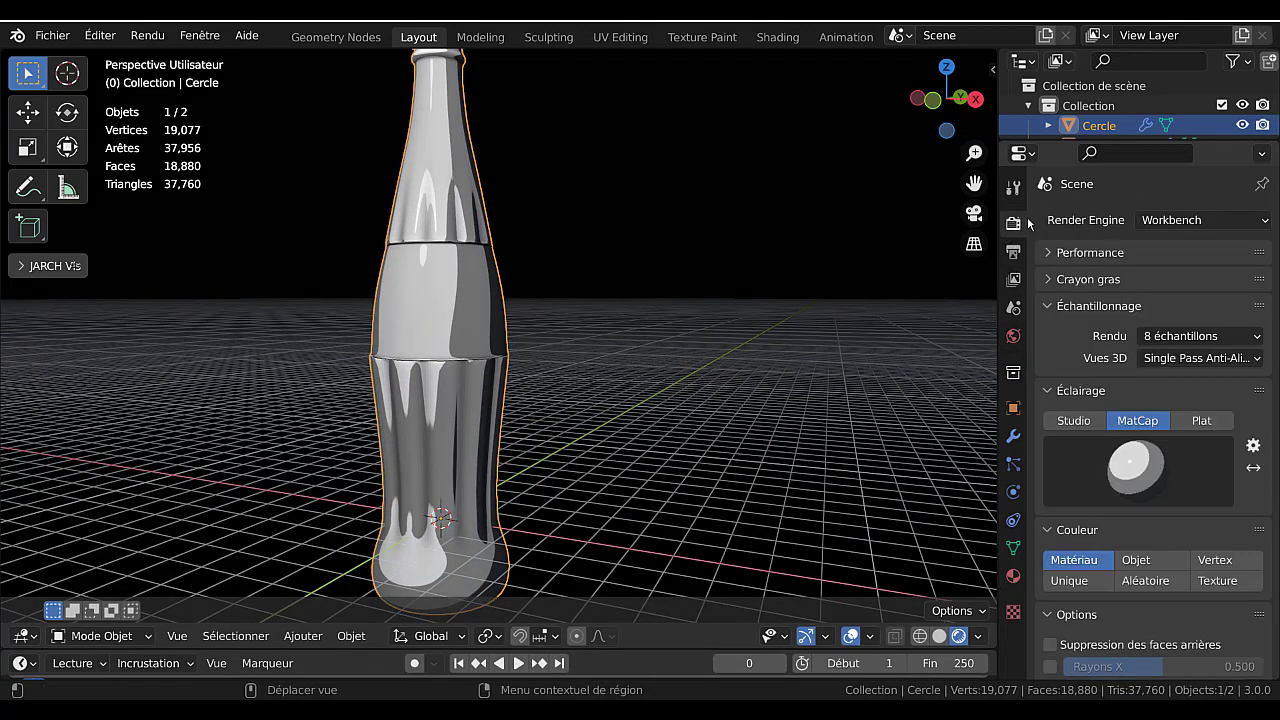
left_click(1130, 482)
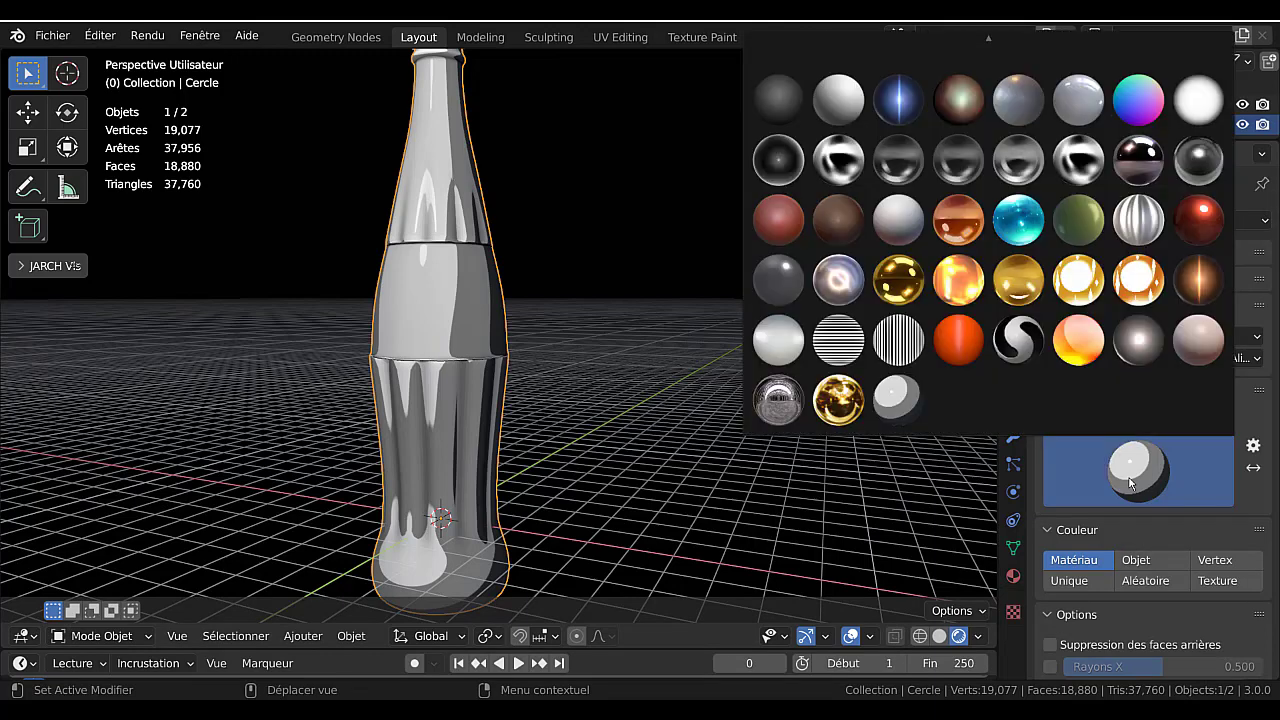
left_click(1141, 352)
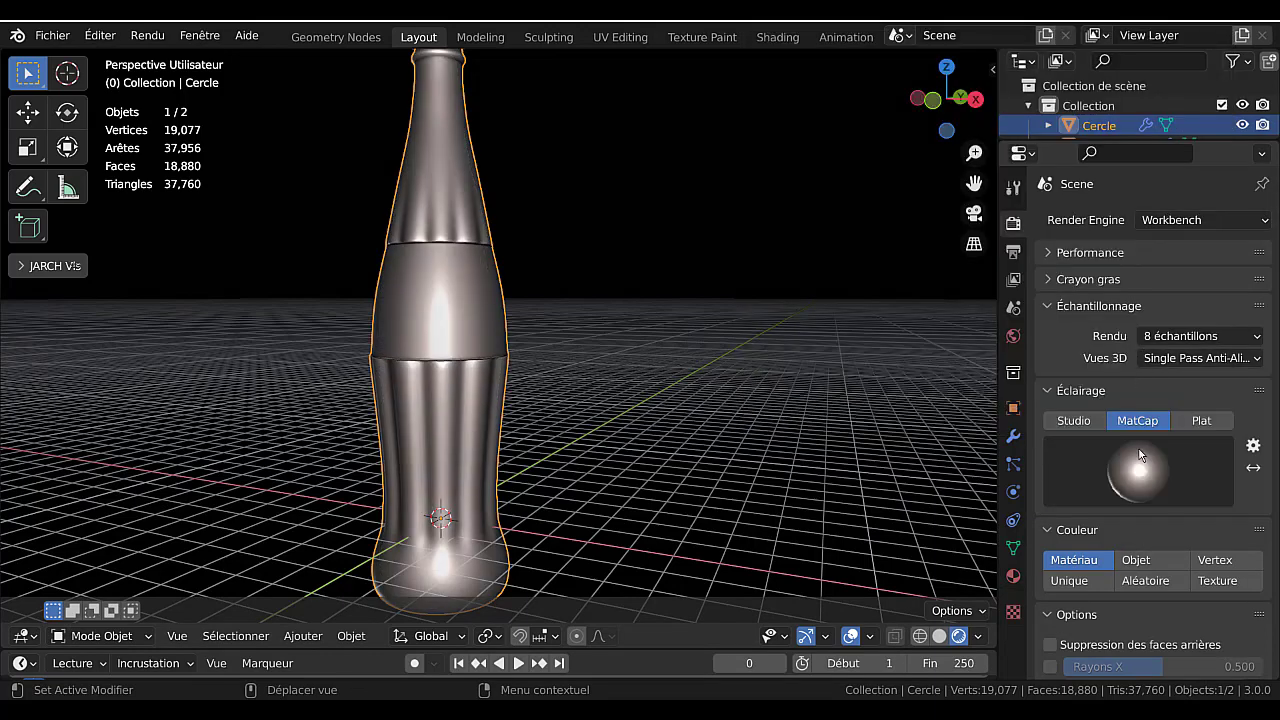
left_click(1140, 470)
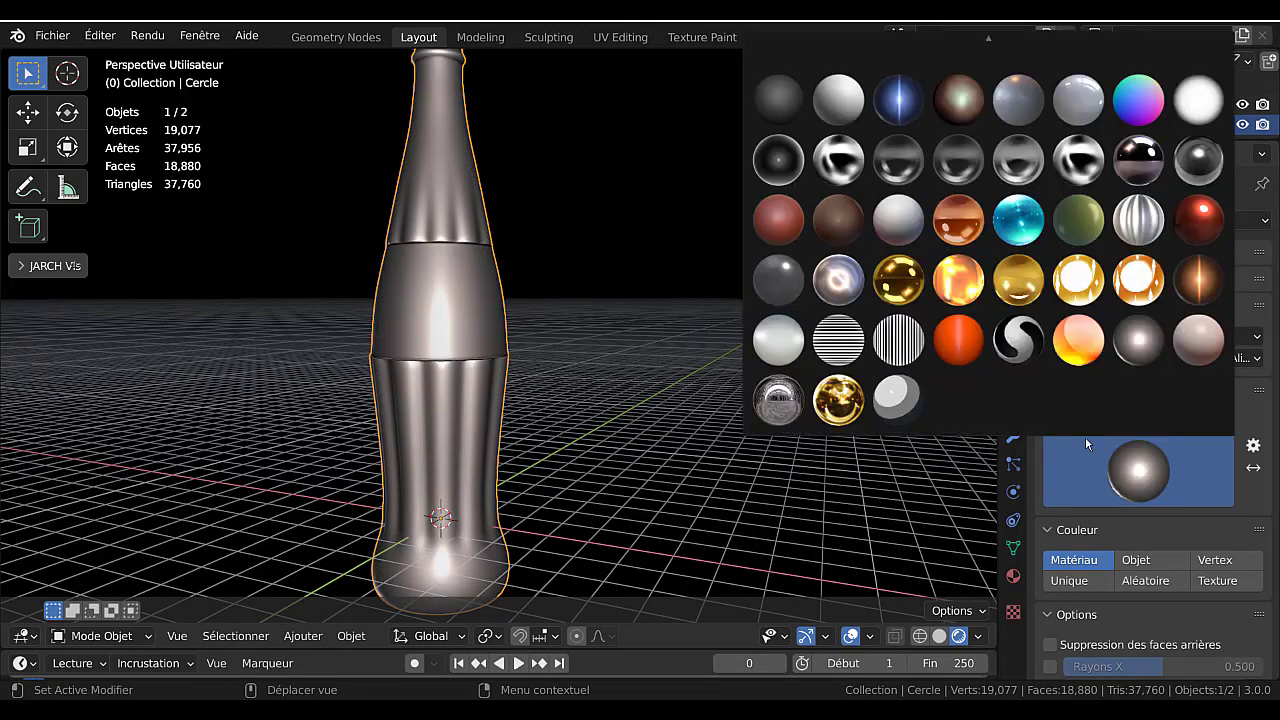
left_click(841, 286)
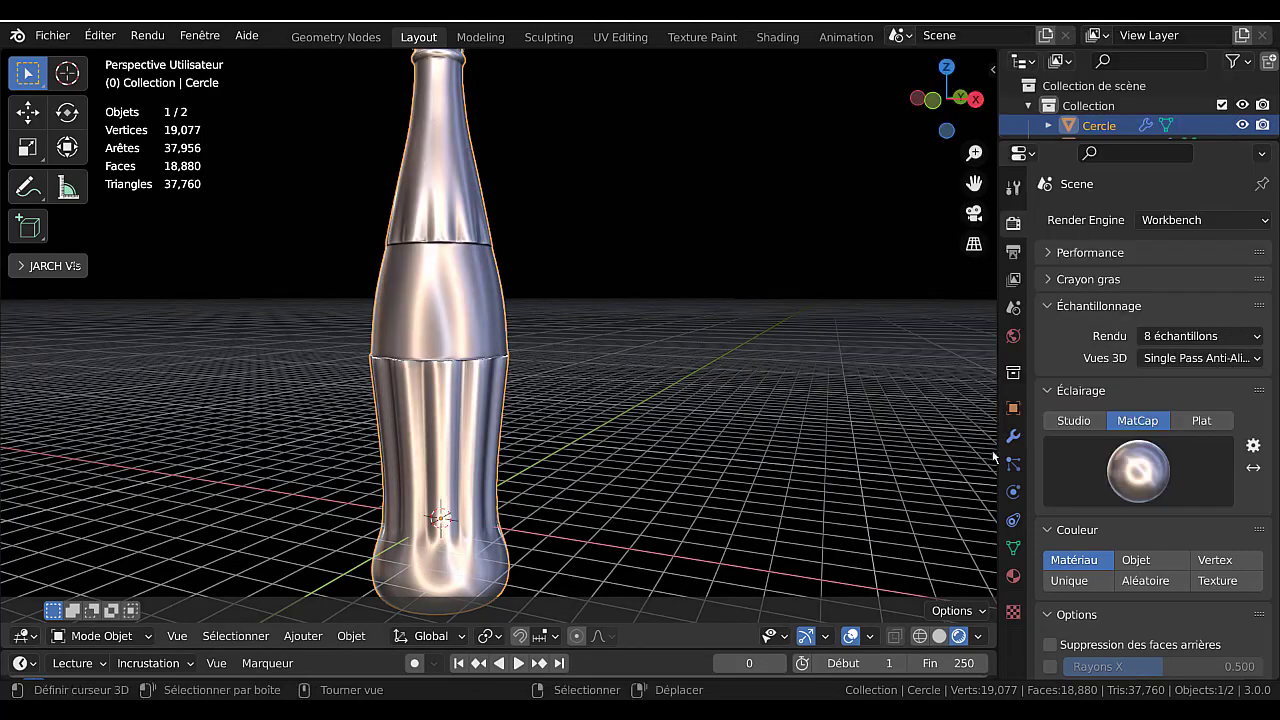
left_click(1127, 472)
left_click(1207, 338)
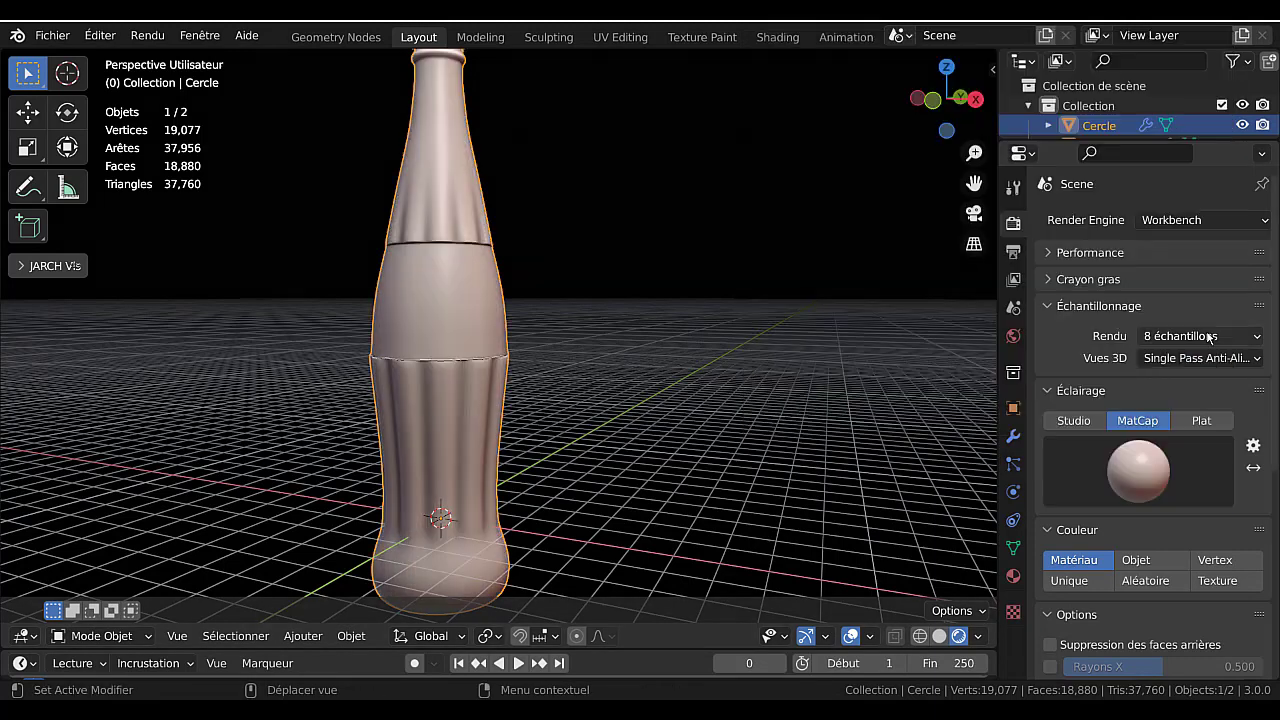
left_click(1143, 462)
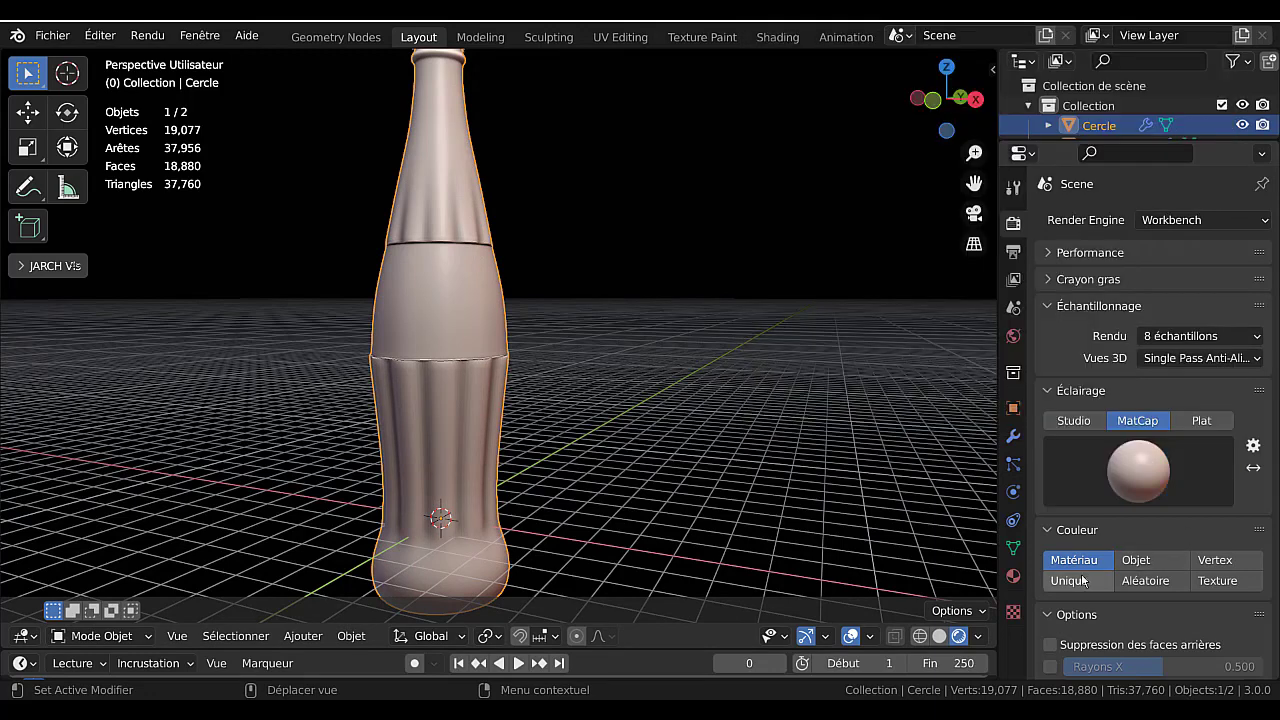
- Set the Workbench colour type to Texture and give the bottle's material a brown viewport display colour
left_click(1218, 582)
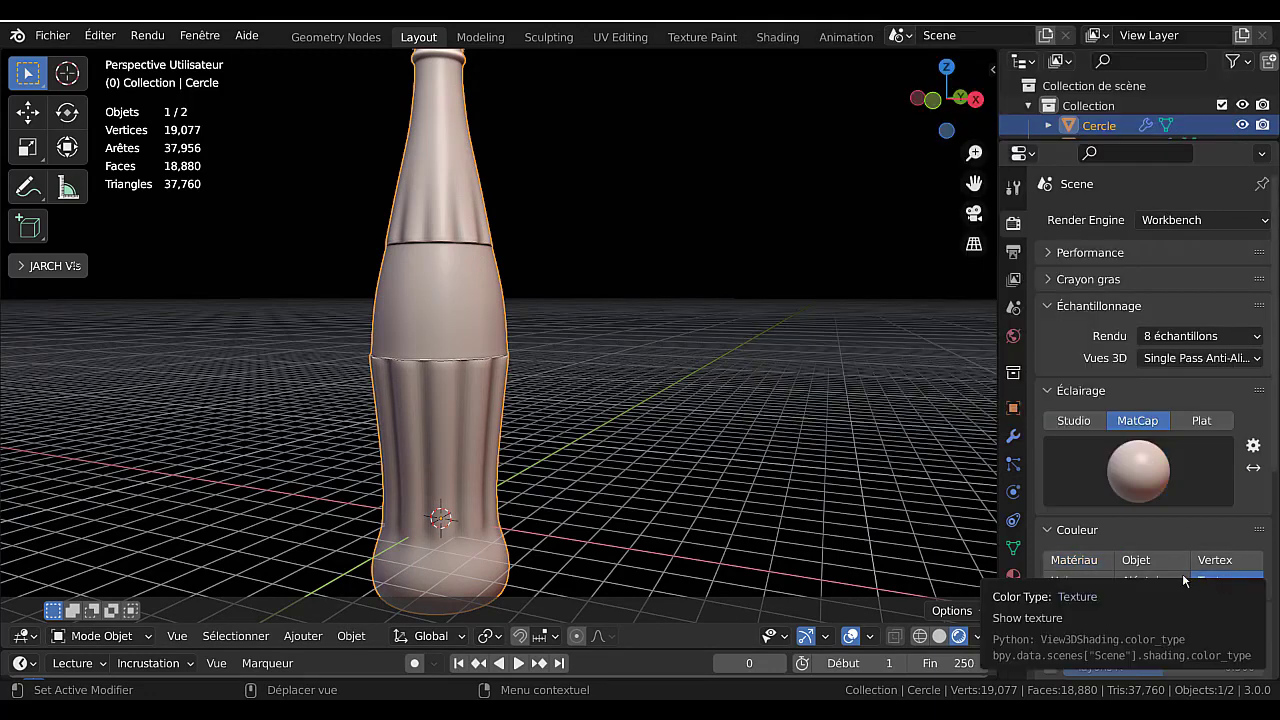
scroll(1150, 582, "down", 3)
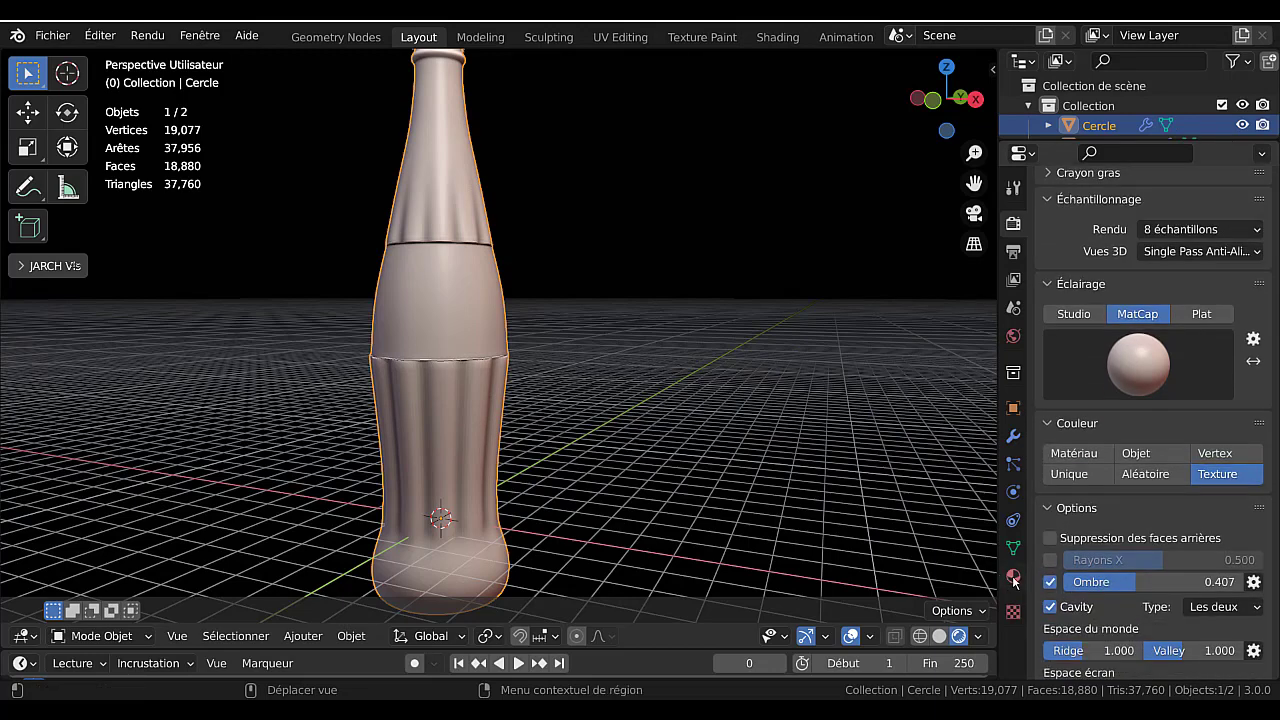
left_click(1013, 578)
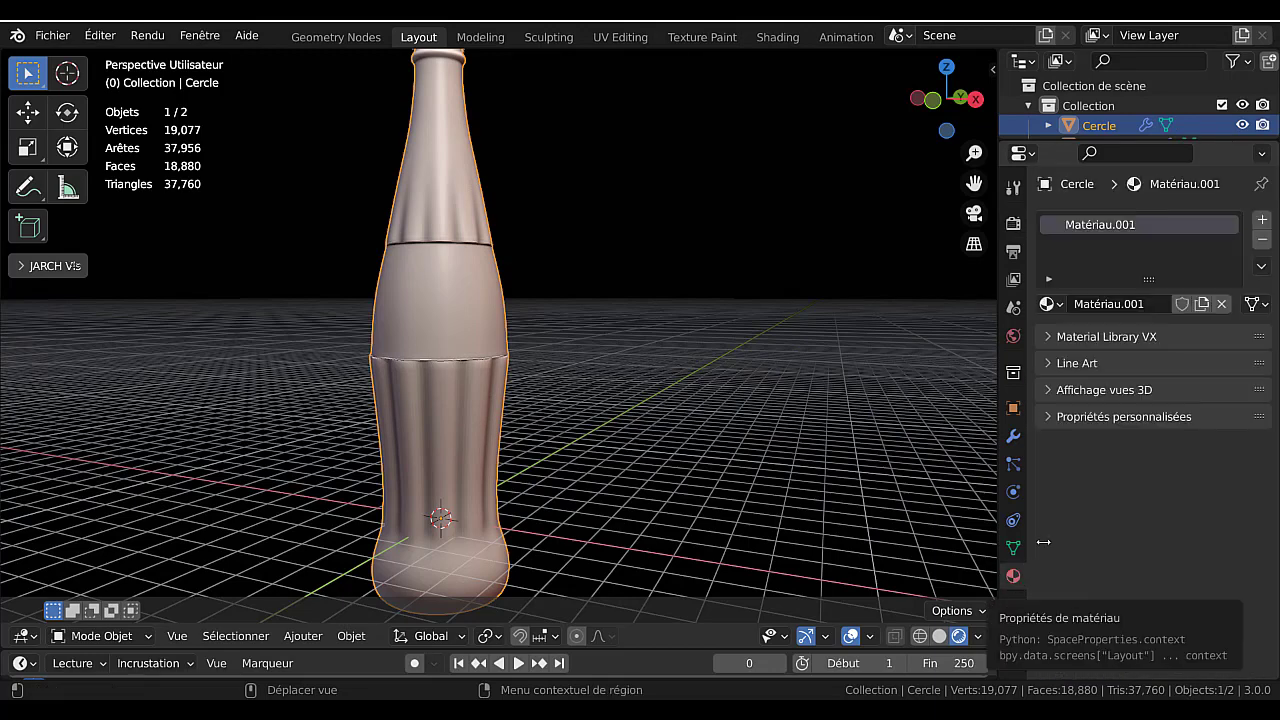
left_click(1096, 390)
left_click(1190, 420)
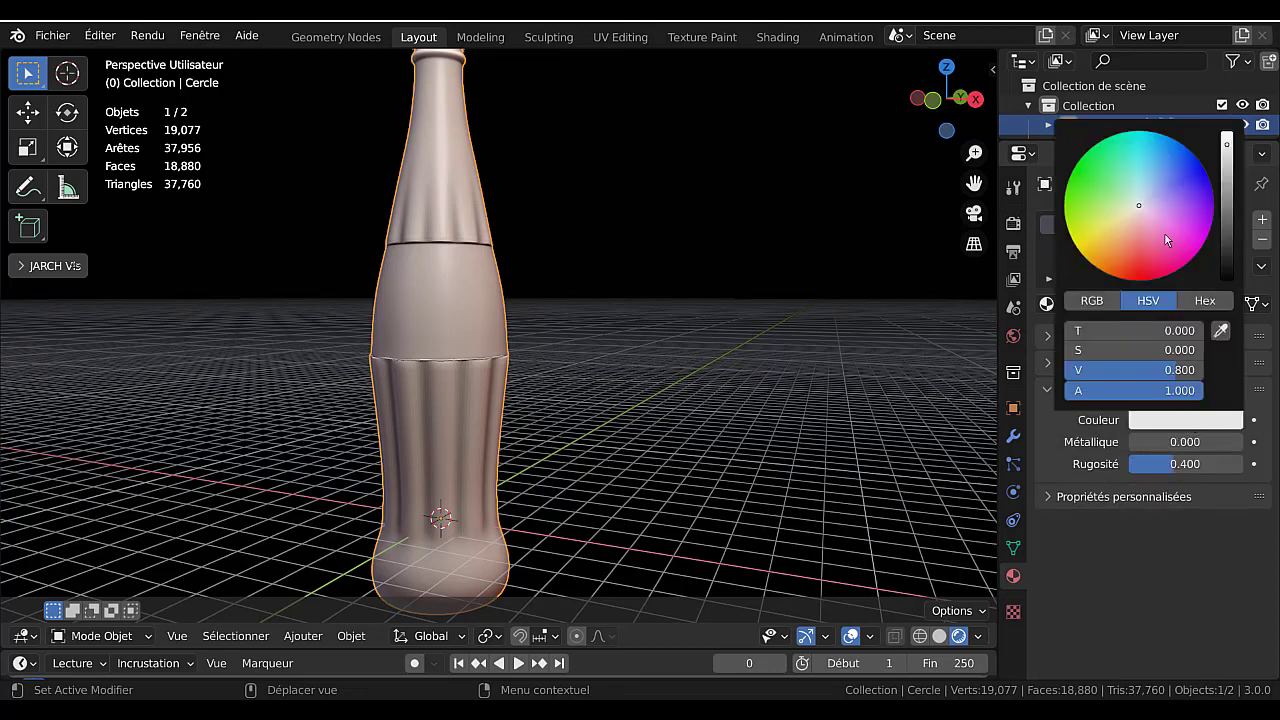
left_click(1121, 248)
left_click_drag(1226, 145, 1227, 204)
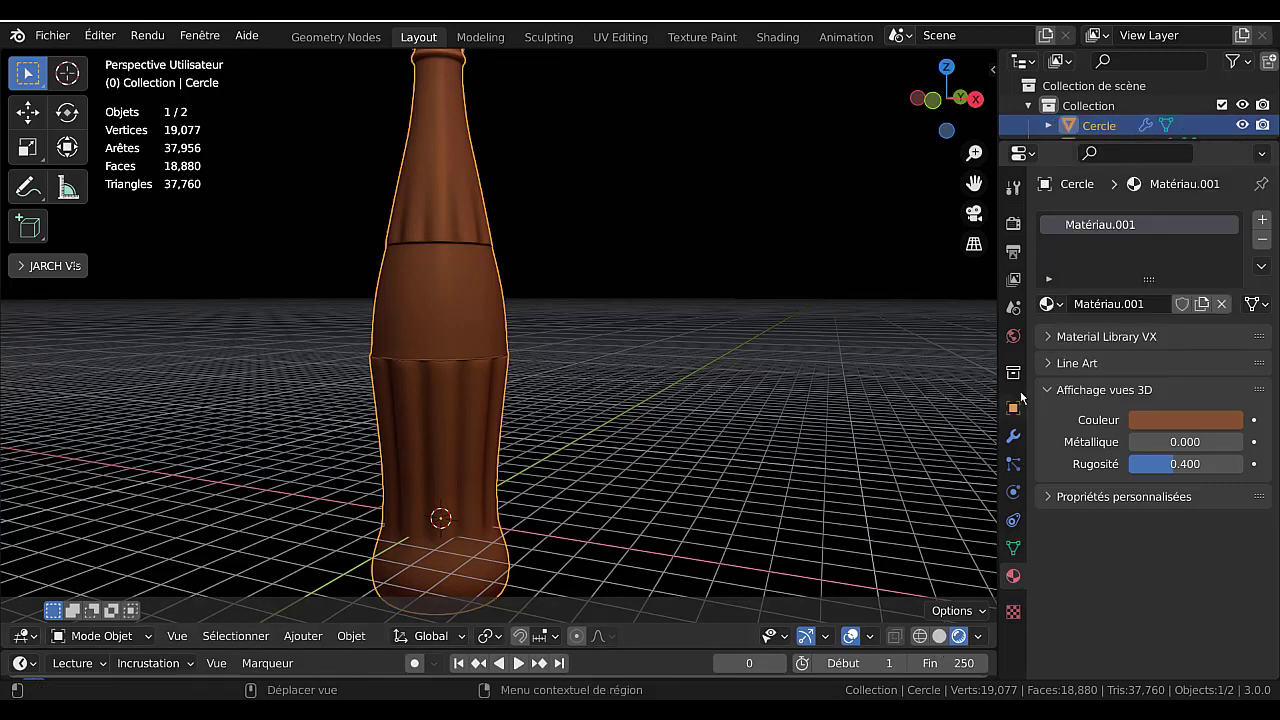
- Compare the dark metallic, iridescent silver and pale glossy matcaps on the brown bottle
left_click(1013, 223)
left_click(1147, 478)
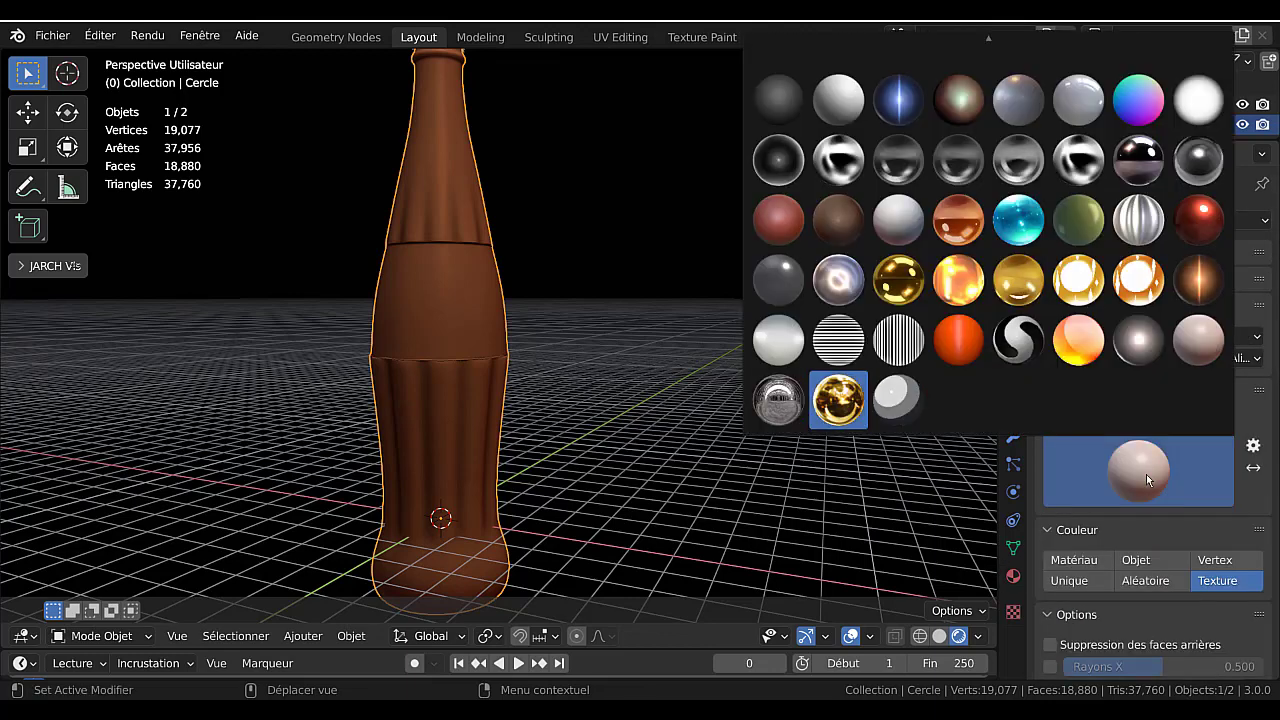
left_click(1137, 340)
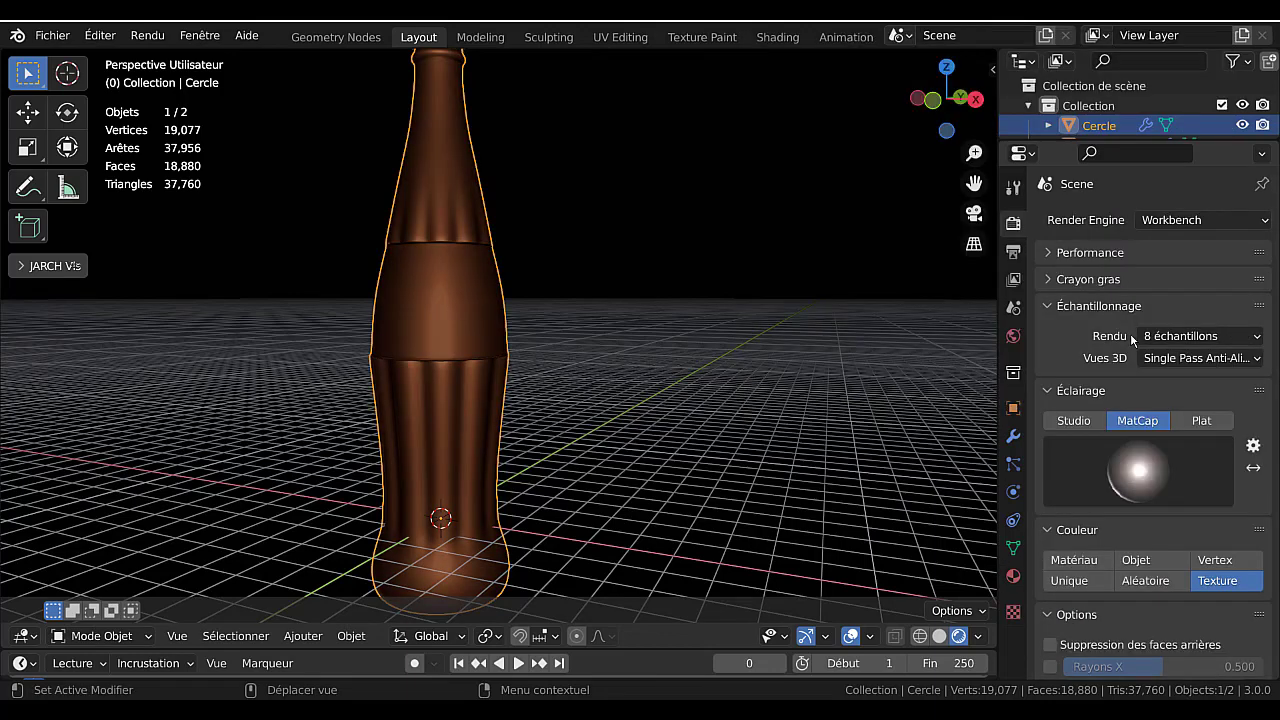
left_click(1143, 465)
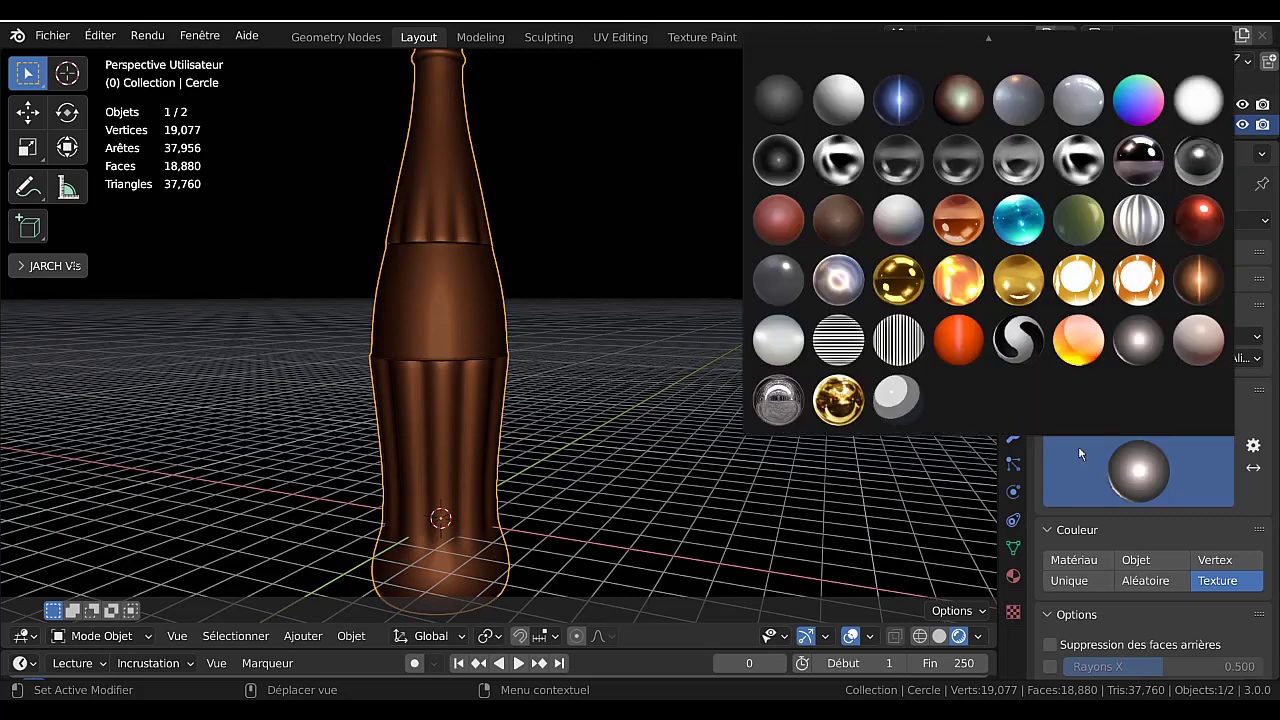
left_click(839, 281)
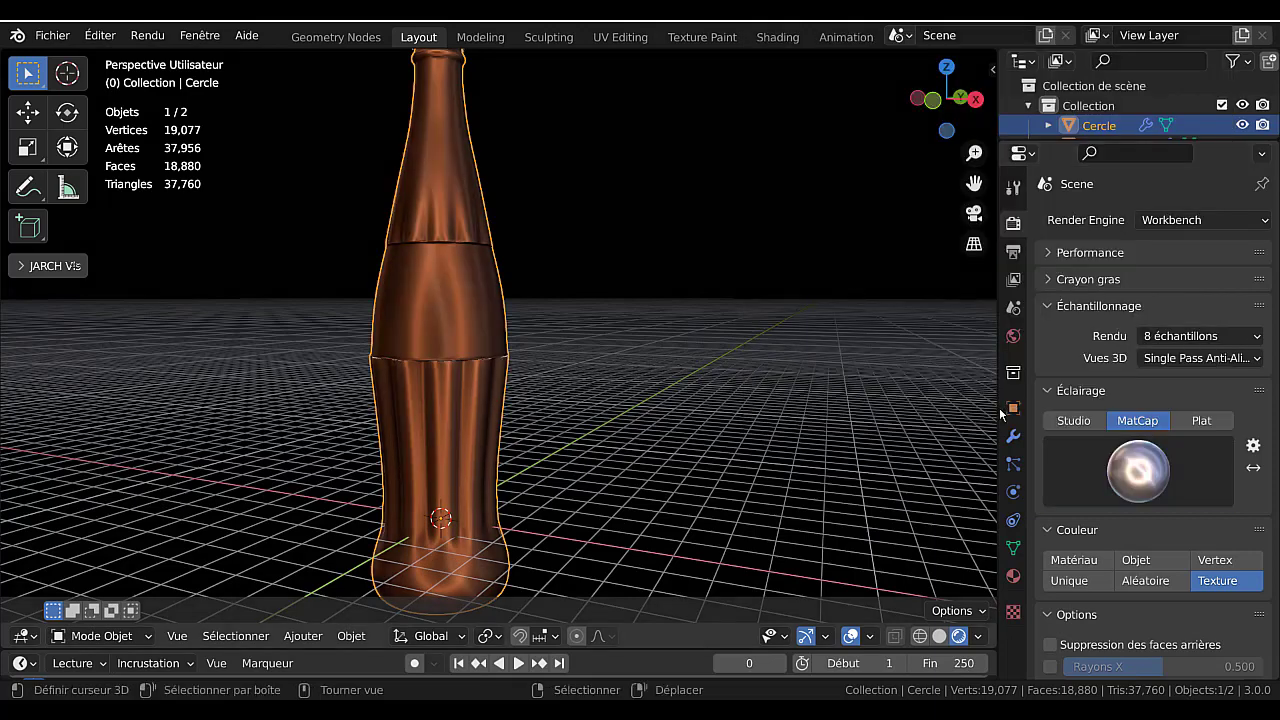
left_click(1122, 468)
left_click(785, 353)
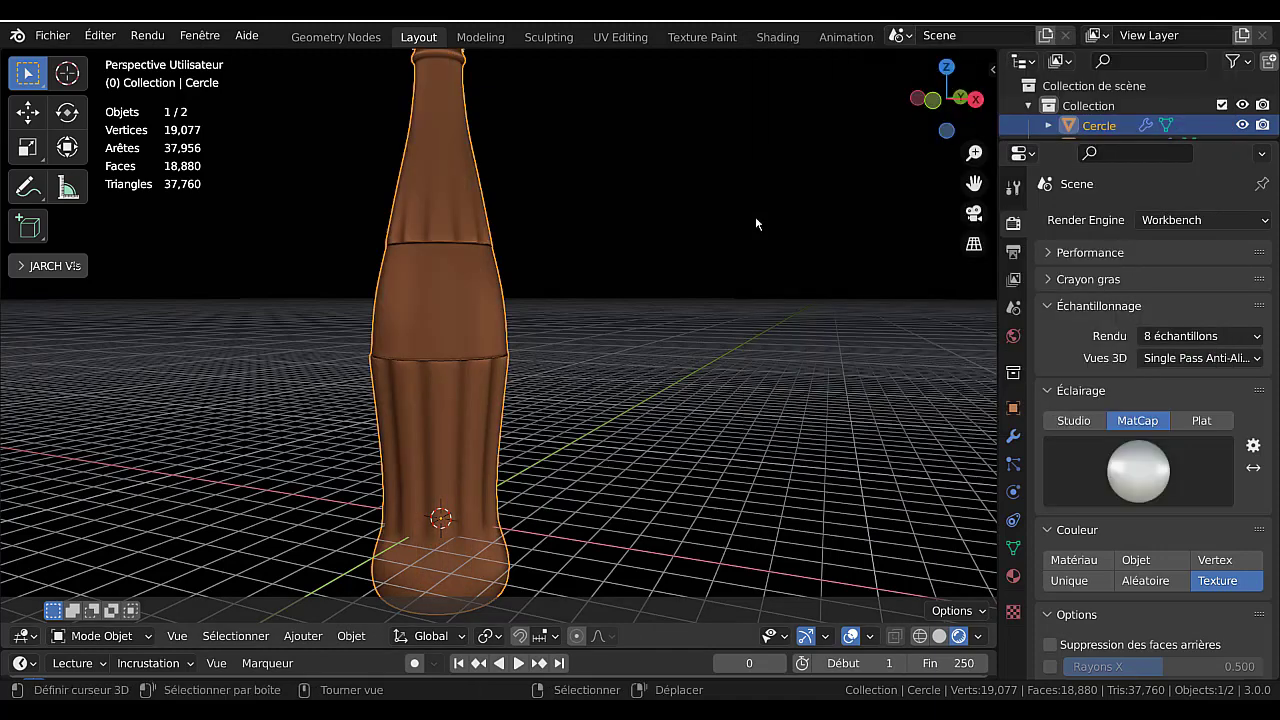
- Choose the glossy orange matcap with a white centre for the Workbench lighting
left_click(1124, 470)
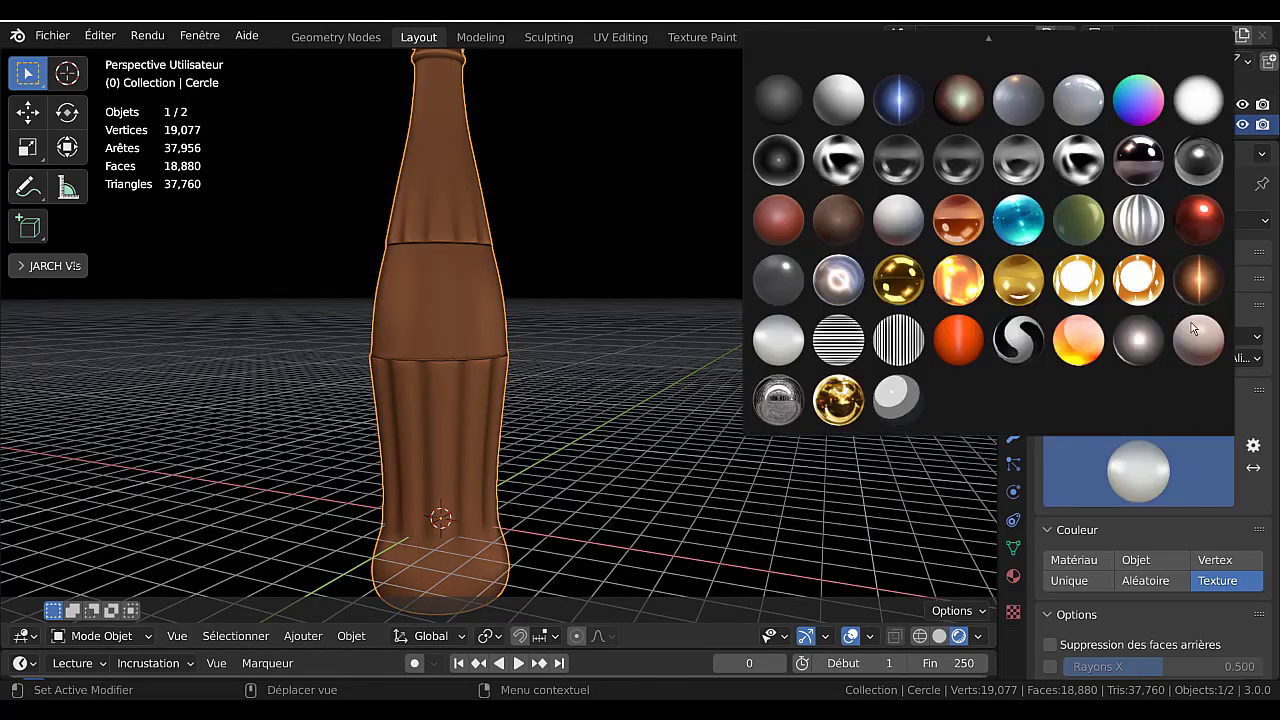
left_click(1134, 282)
left_click(1146, 483)
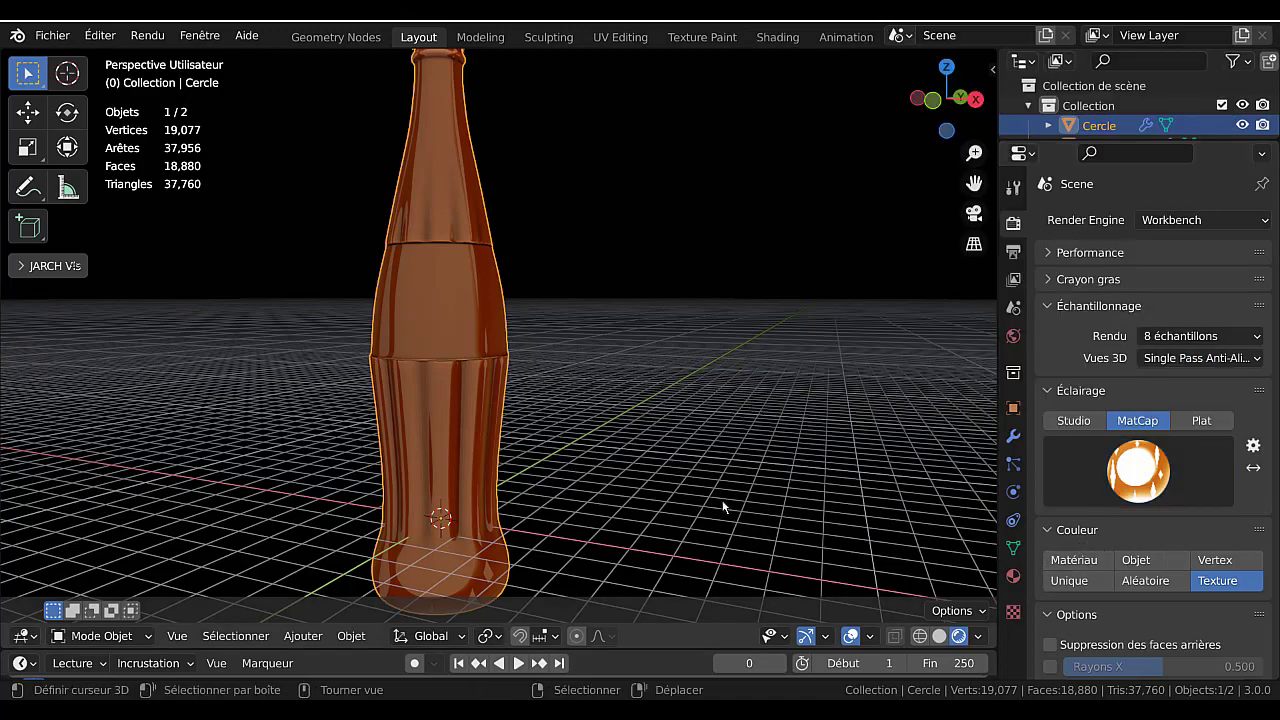
- Give the bottle cap's material a dark red viewport display colour with saturation about 0.93 and value 0.439
scroll(723, 505, "down", 3)
middle_click_drag(737, 434, 703, 523)
scroll(584, 358, "up", 3)
left_click(513, 215)
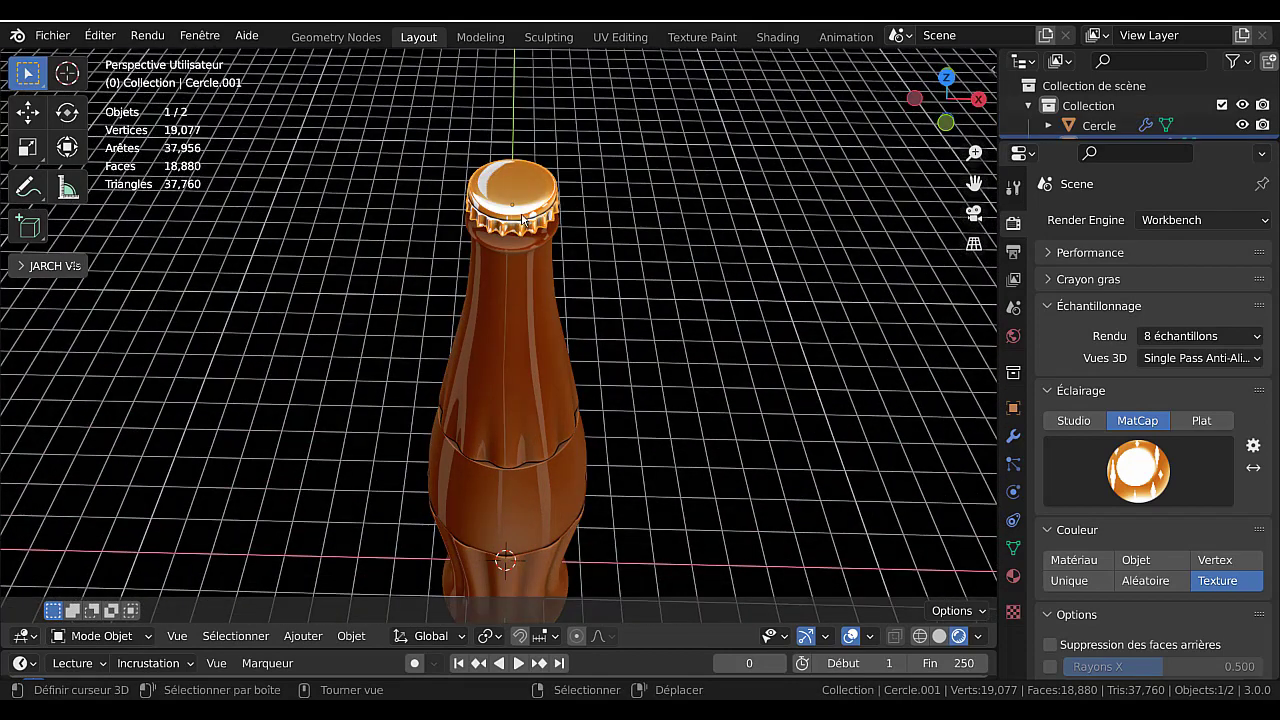
left_click(1014, 576)
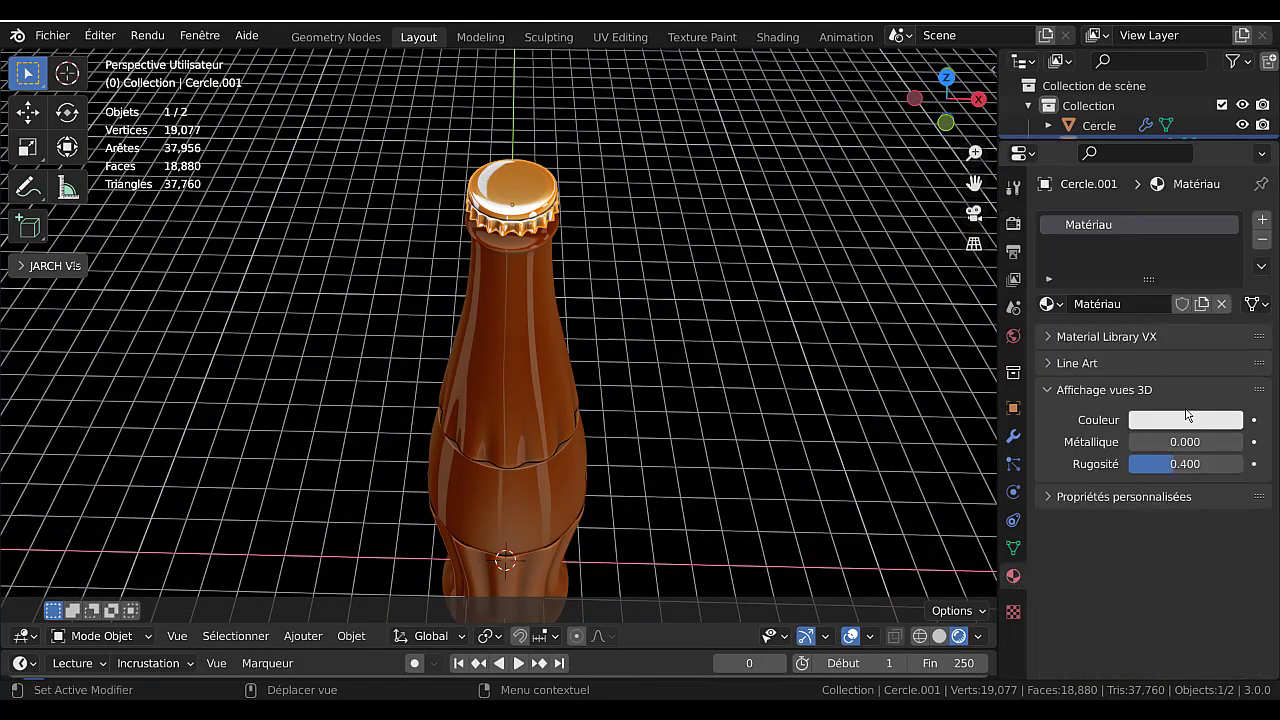
left_click(1192, 420)
left_click_drag(1151, 260, 1137, 259)
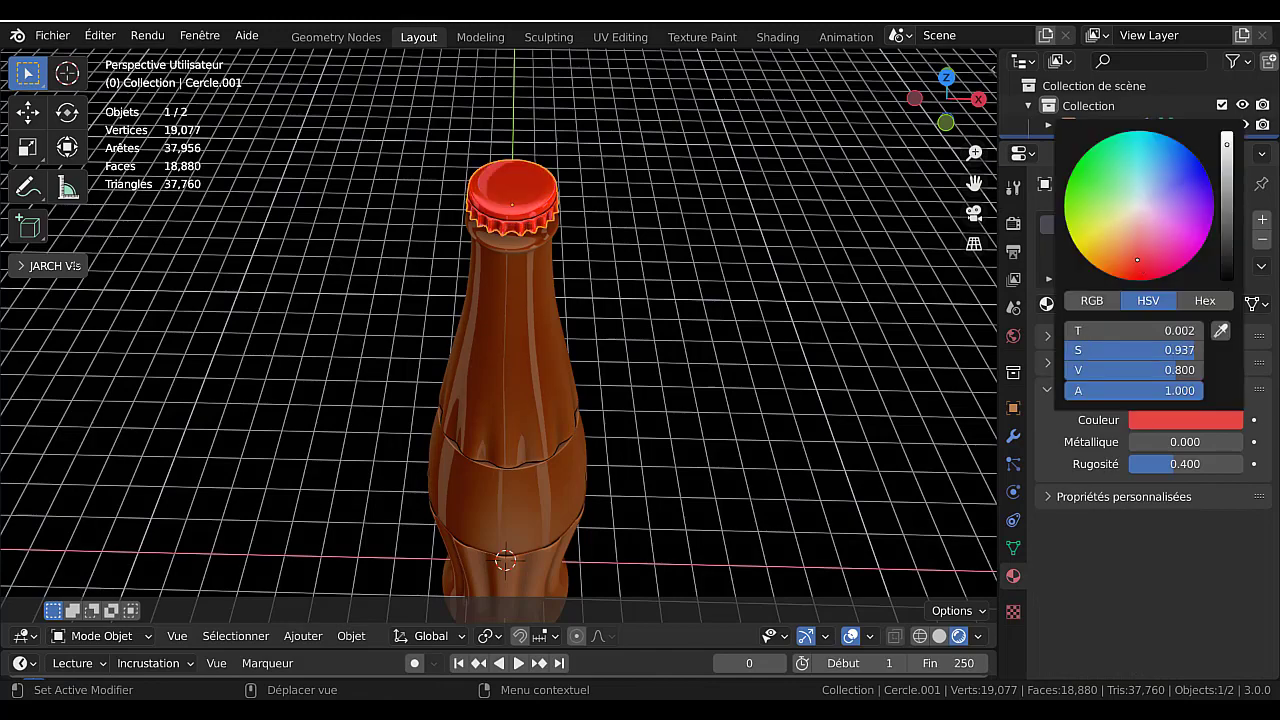
left_click(1228, 167)
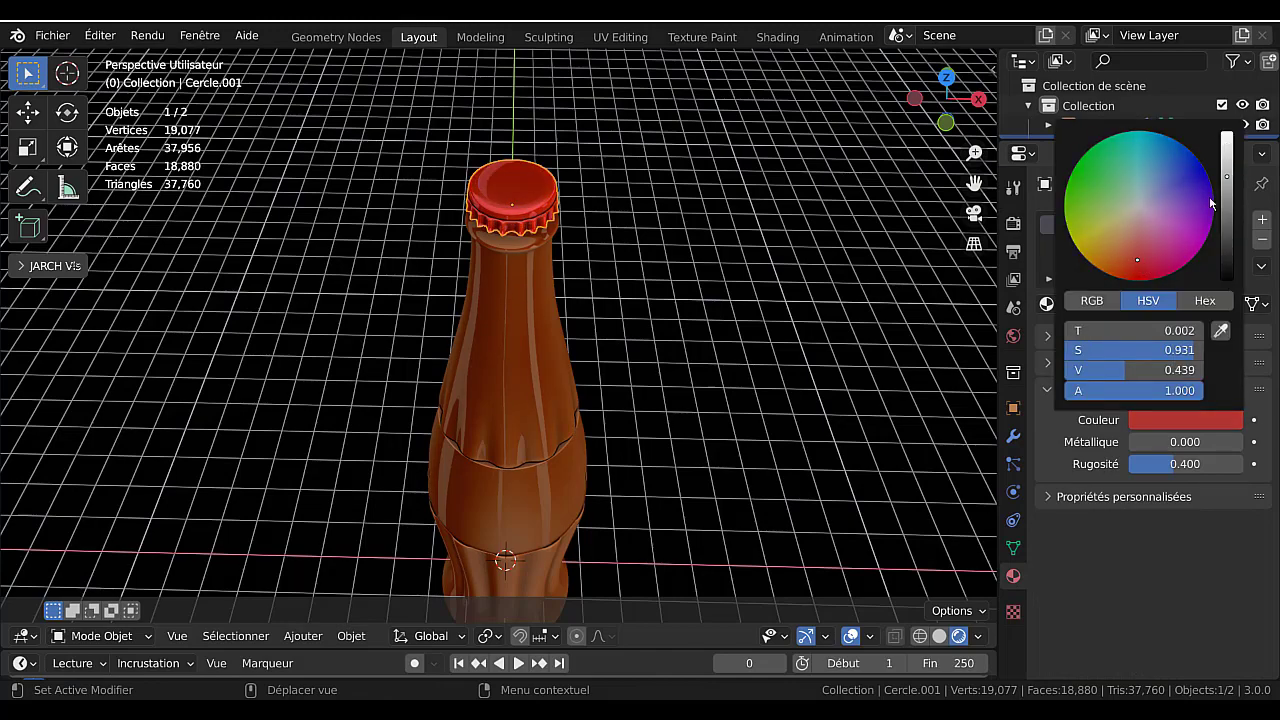
- Examine the brown bottle with its red cap from several angles and distances
scroll(792, 450, "down", 3)
middle_click_drag(770, 494, 833, 406)
scroll(833, 406, "up", 3)
middle_click_drag(777, 440, 749, 443)
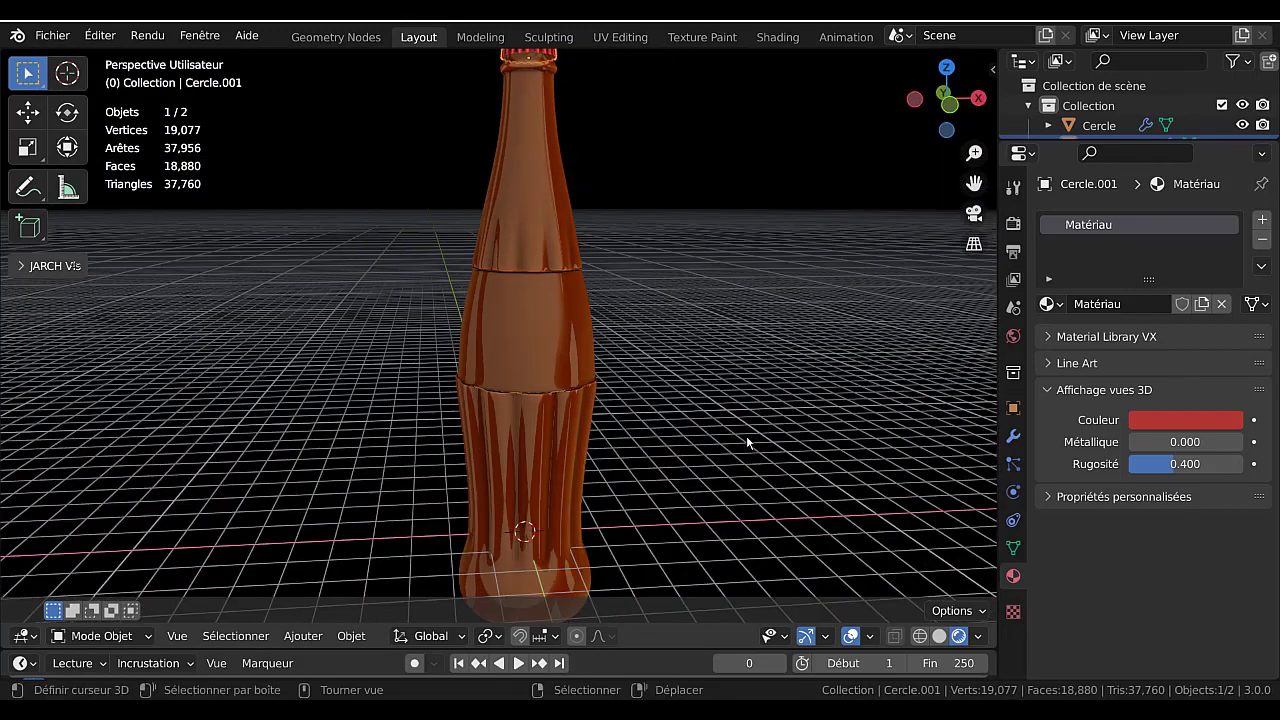
scroll(746, 440, "down", 3)
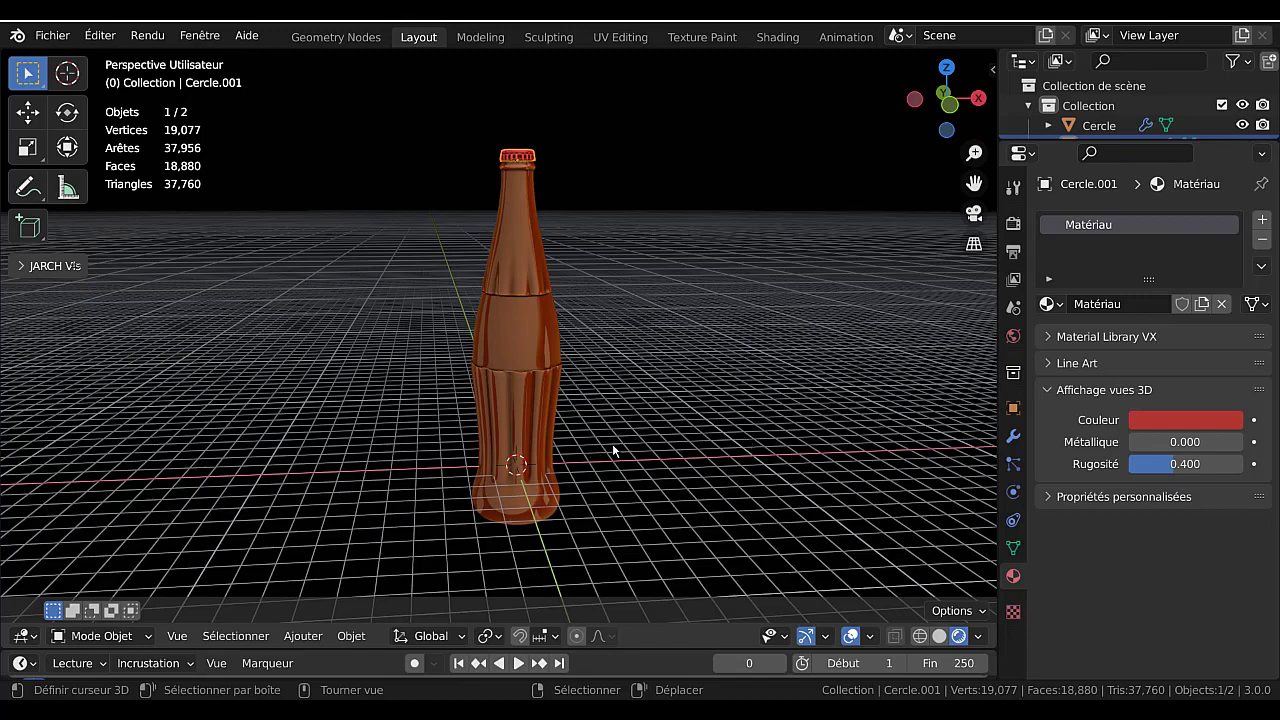
scroll(614, 450, "up", 5)
scroll(610, 446, "down", 5)
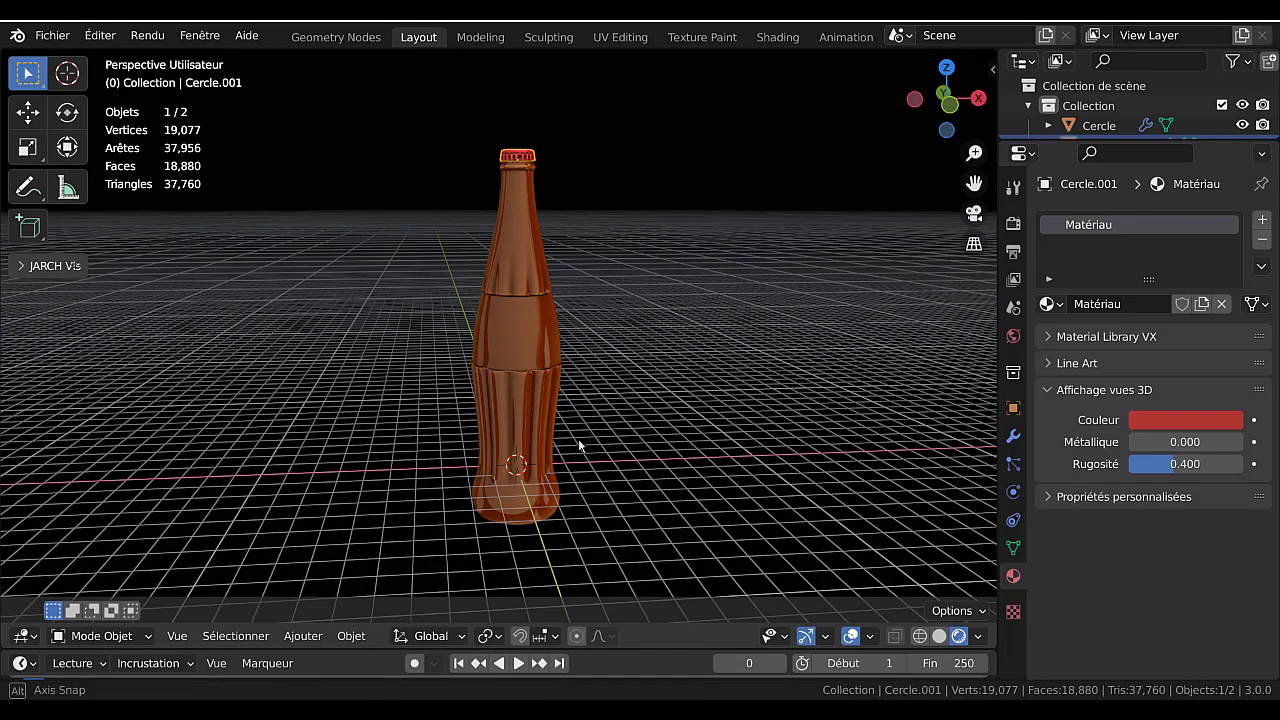
middle_click_drag(583, 446, 598, 418)
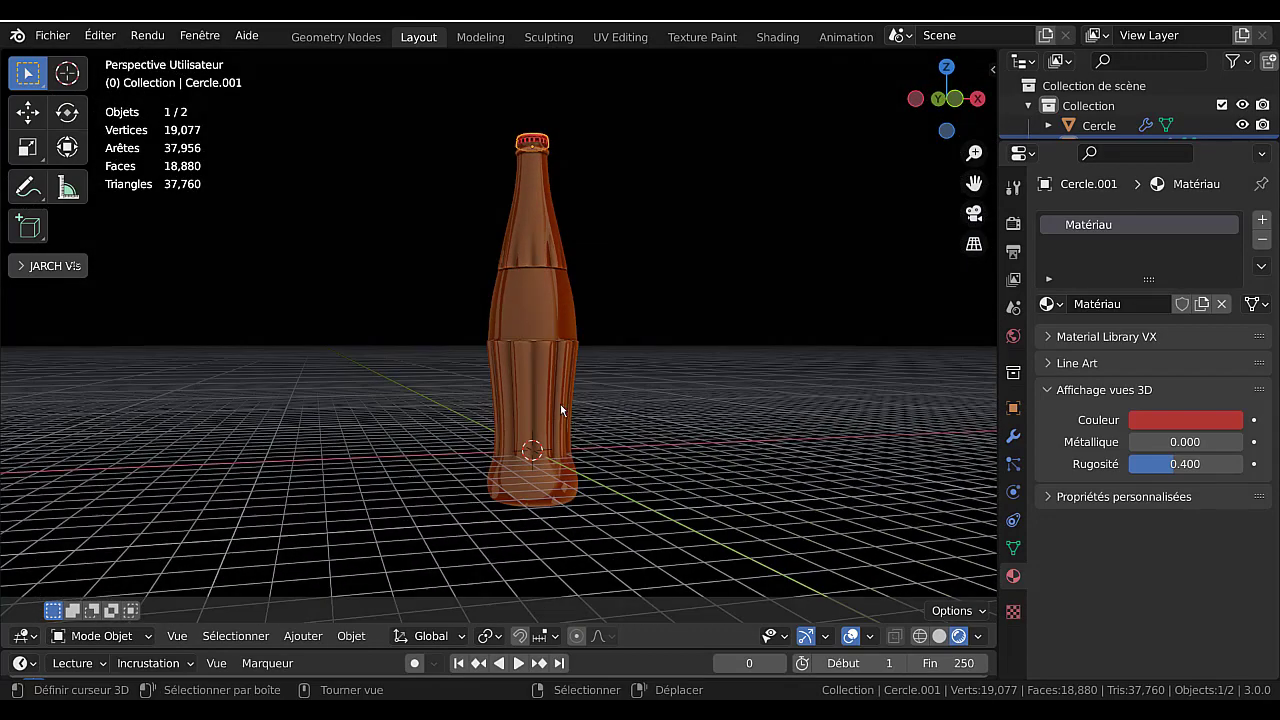
left_click(560, 400)
key("g")
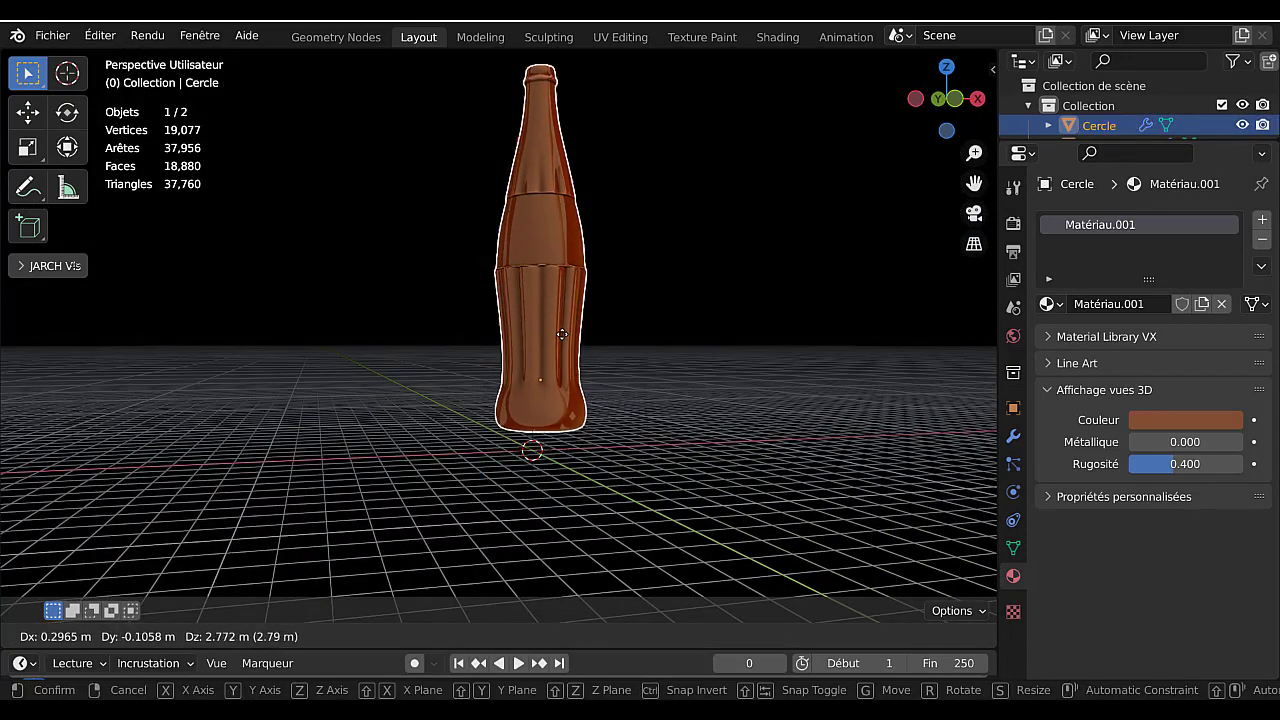
key("Escape")
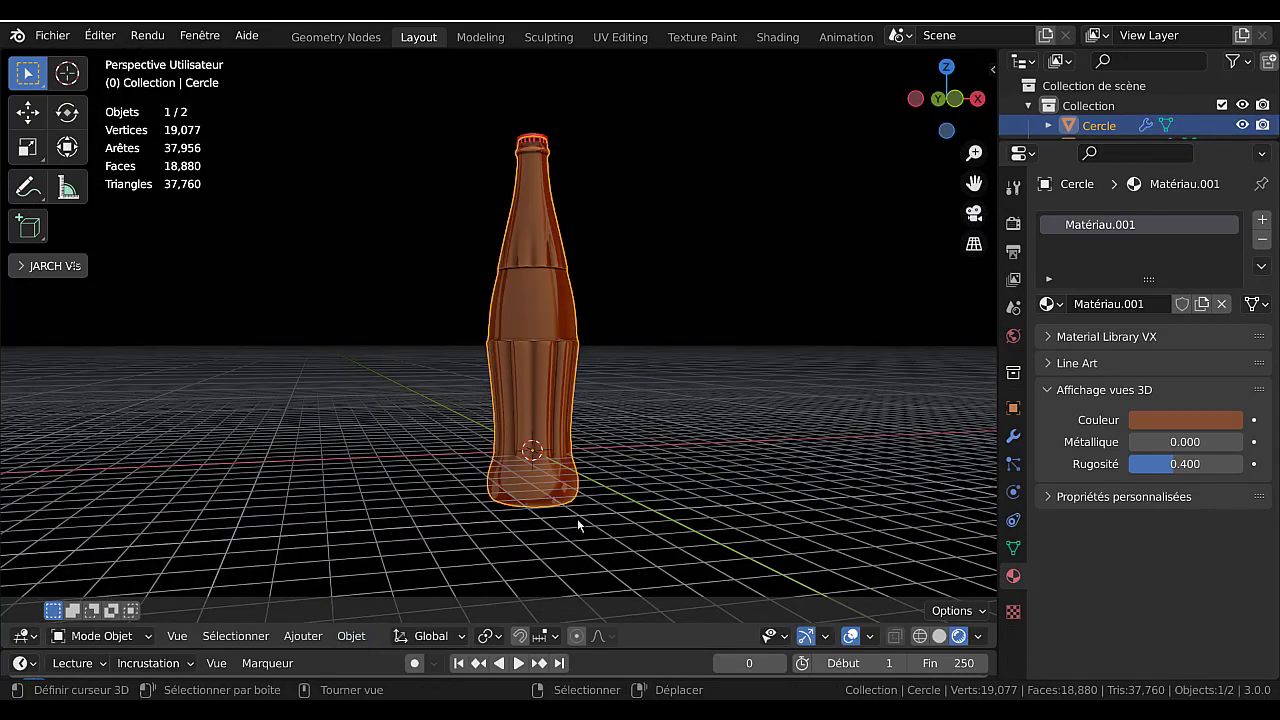
- Deselect the bottle, frame it upright in the view, add a camera and align the camera to this view
middle_click_drag(757, 500, 851, 509, "alt")
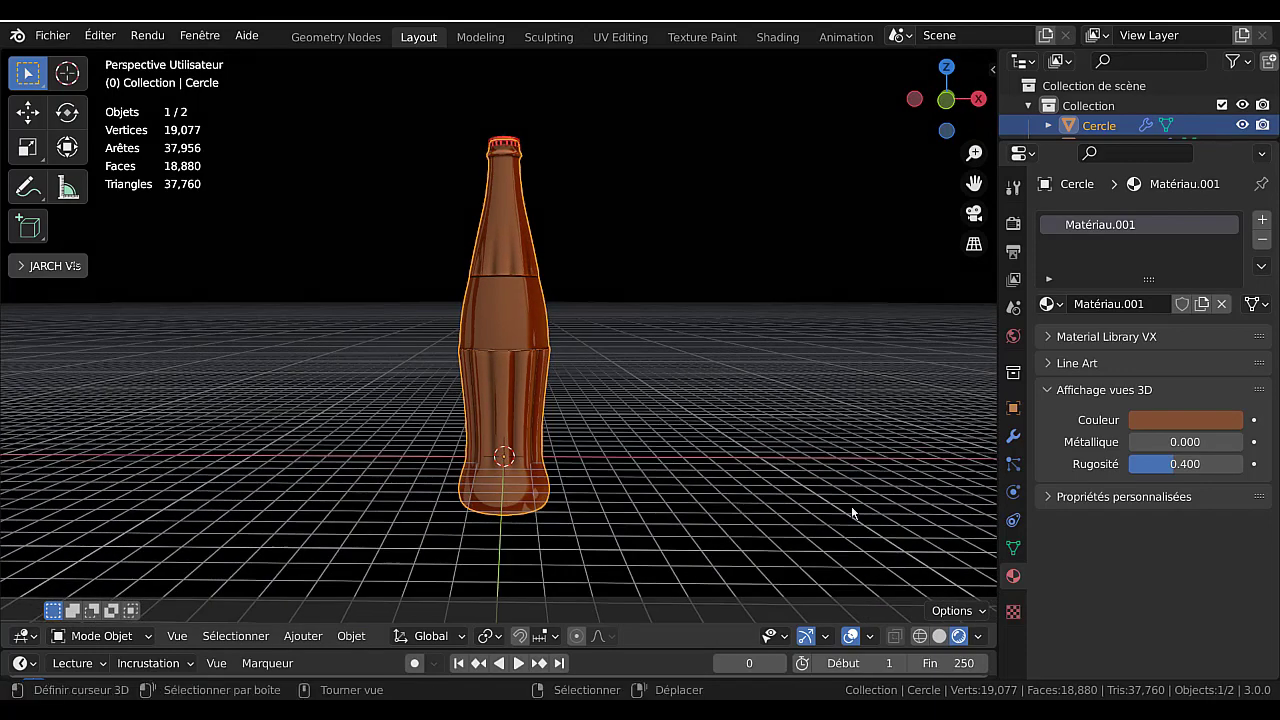
left_click_drag(995, 430, 1107, 430)
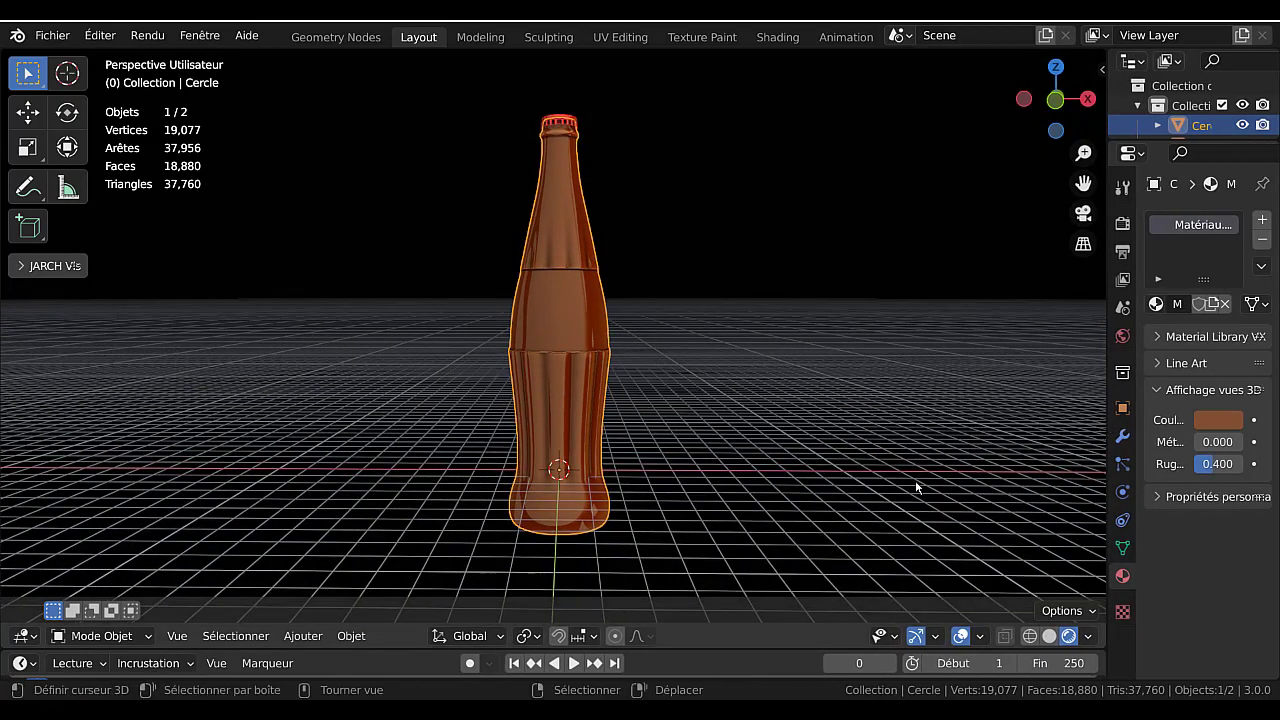
scroll(888, 487, "down", 2)
left_click(816, 505)
middle_click_drag(749, 531, 709, 531)
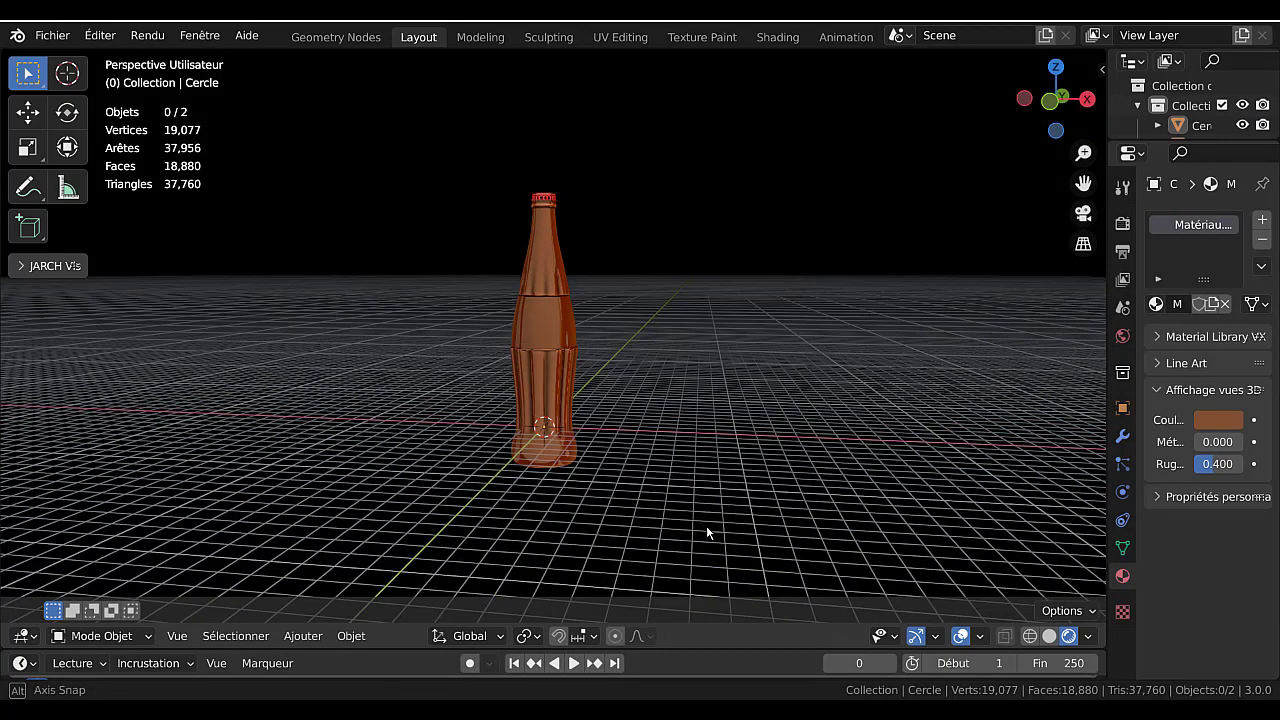
left_click(303, 636)
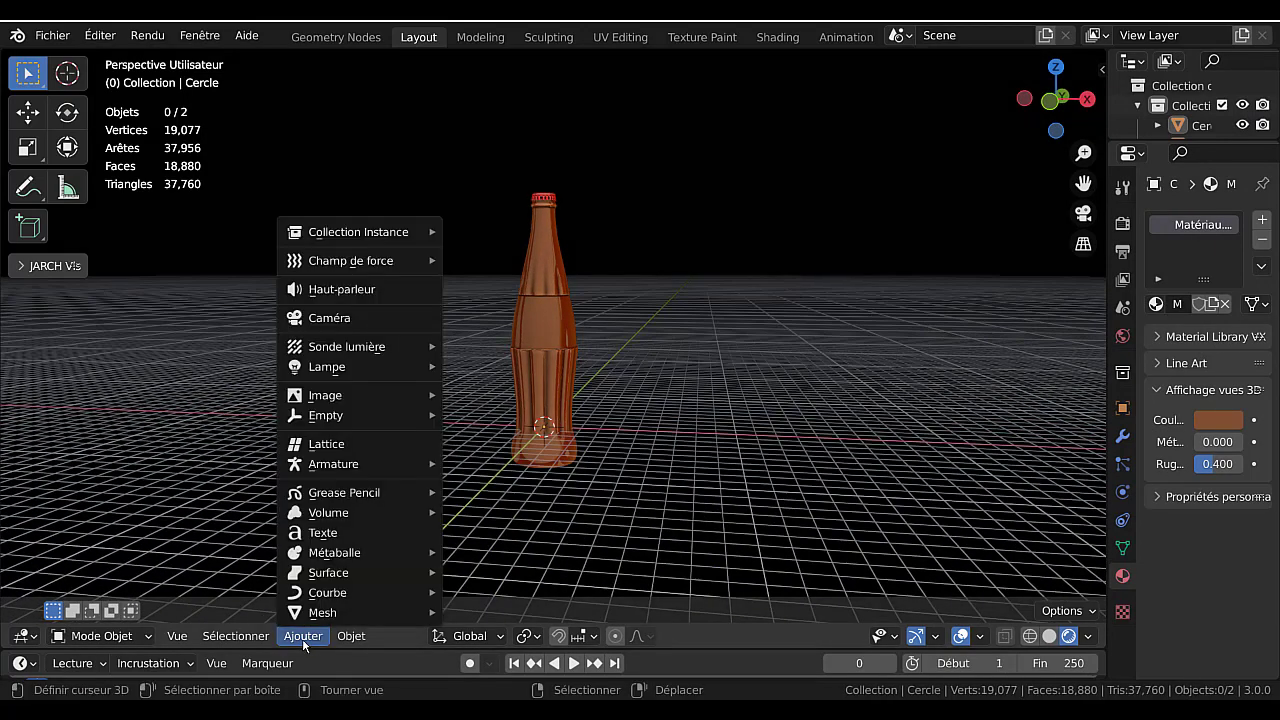
left_click(322, 318)
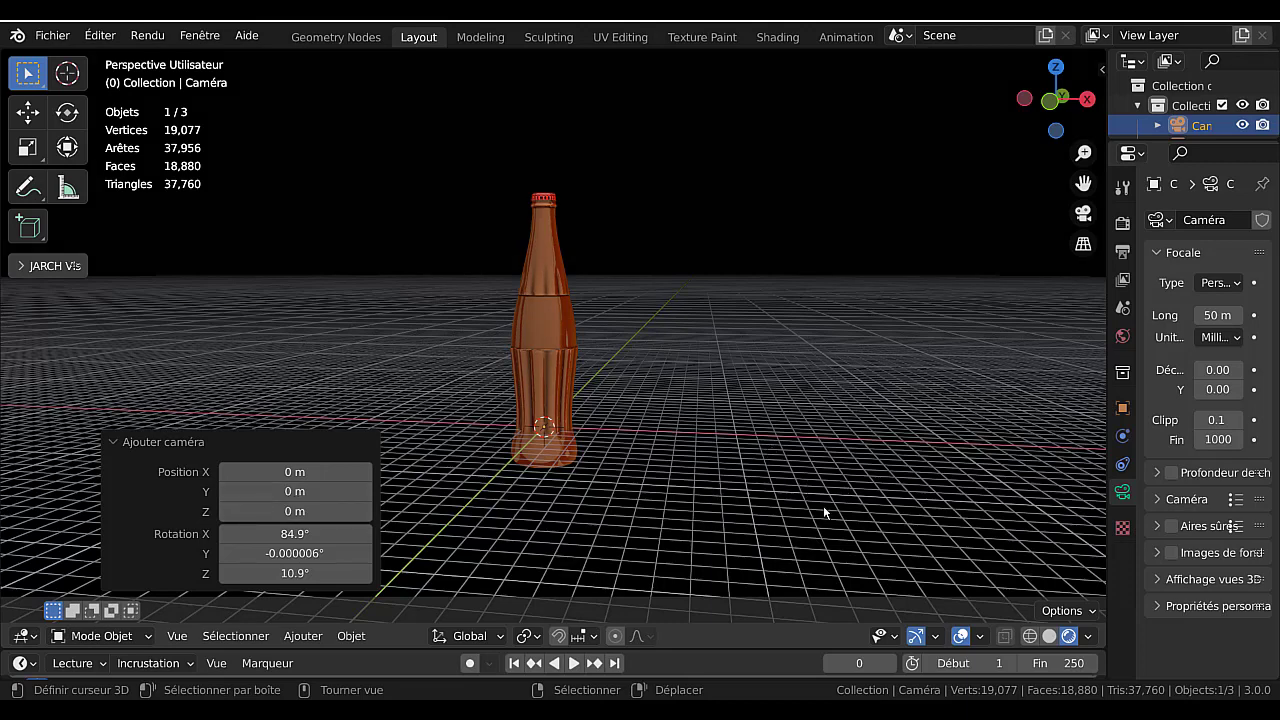
key("ctrl")
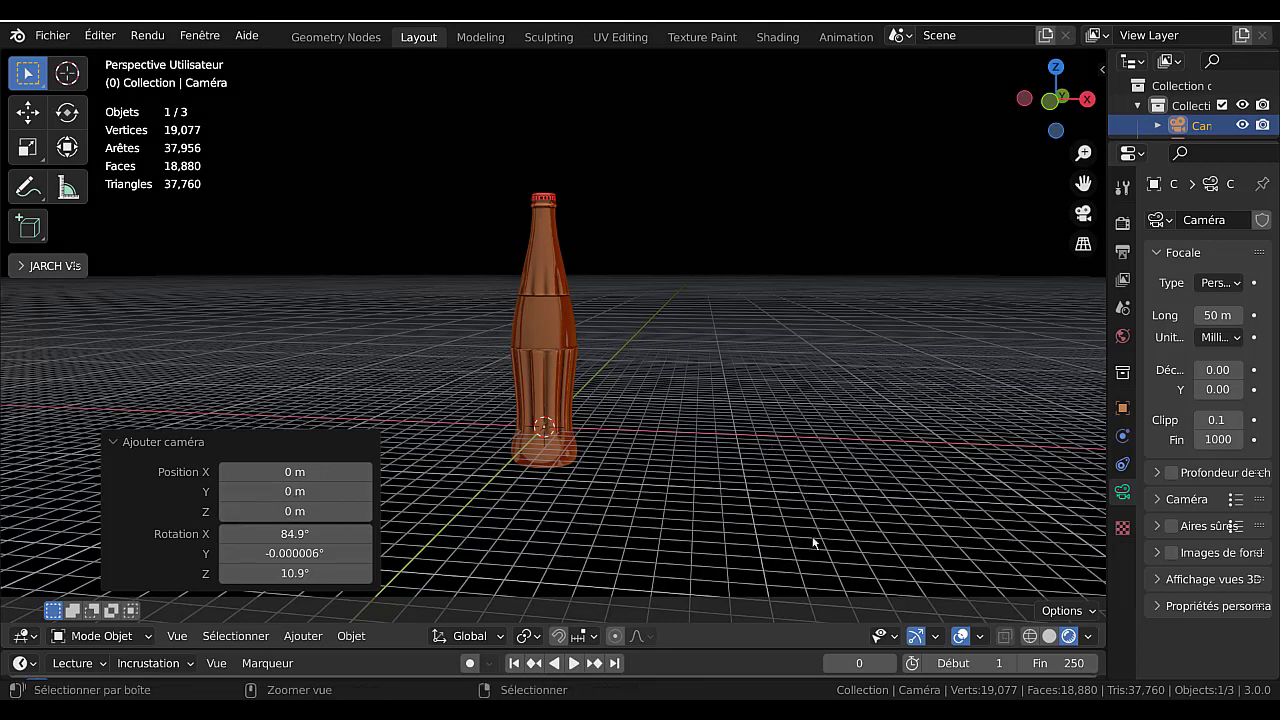
key("ctrl+alt")
key("ctrl+alt+KP_0")
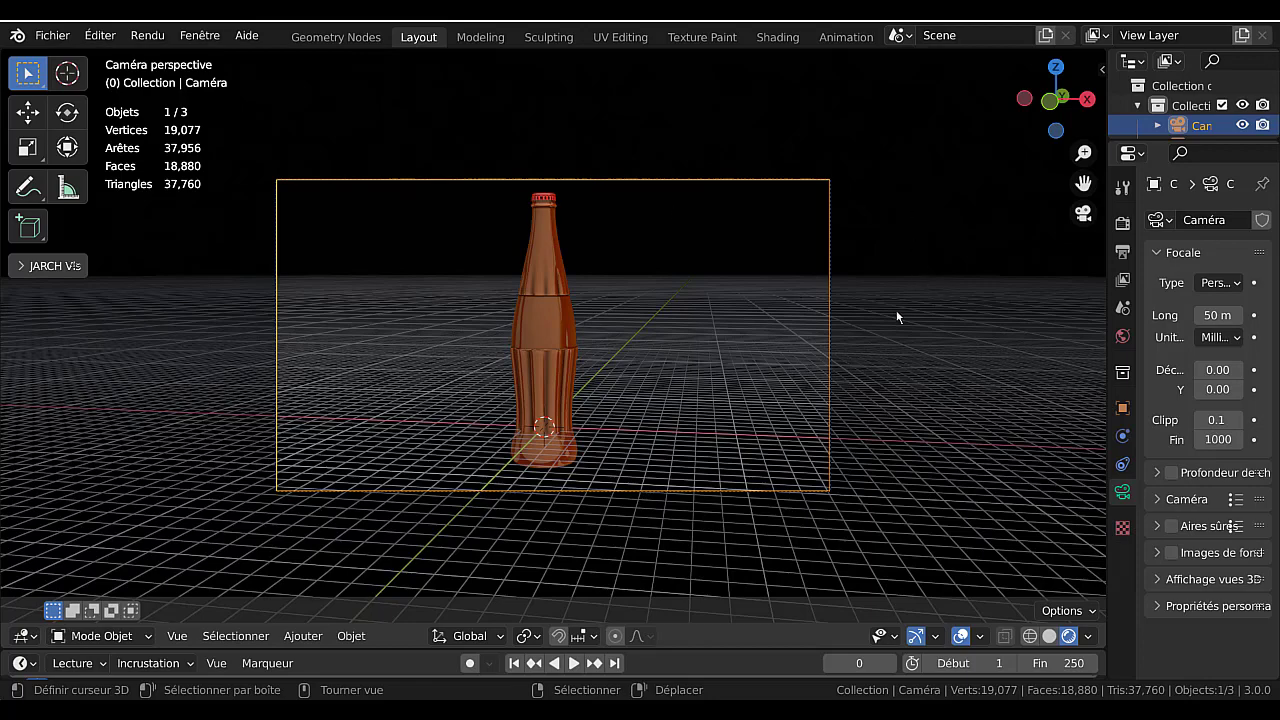
- Widen the camera's settings area, render the camera view, check the whole image and close the render window
left_click_drag(1107, 356, 987, 480)
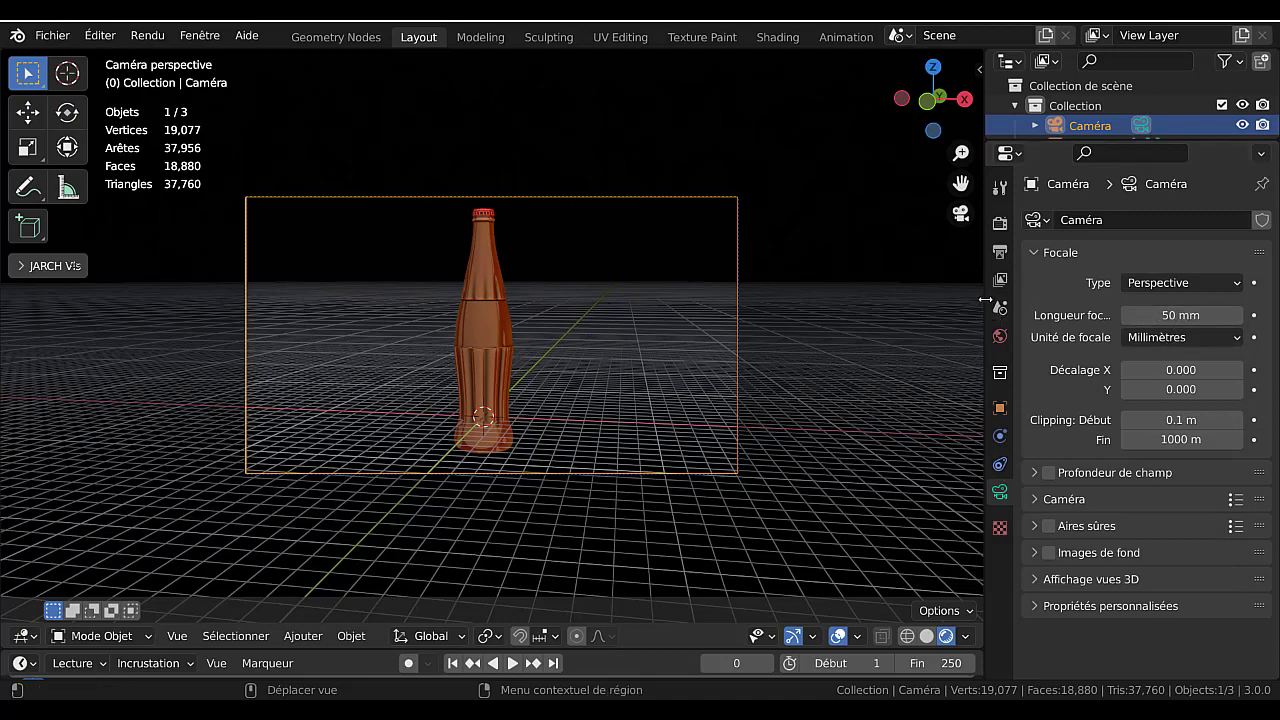
left_click_drag(987, 305, 902, 305)
mouse_move(1154, 305)
left_mouse_down()
mouse_move(1200, 305)
mouse_move(1120, 305)
mouse_move(1156, 315)
left_mouse_up()
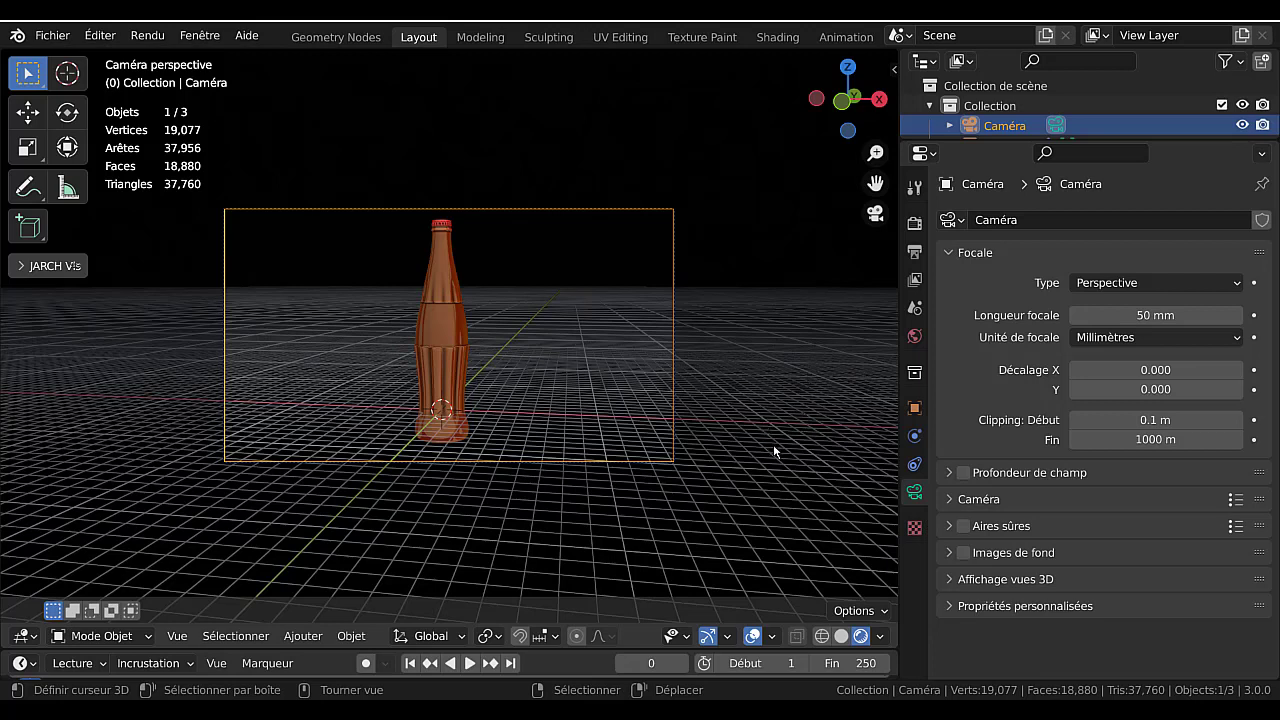
key("F12")
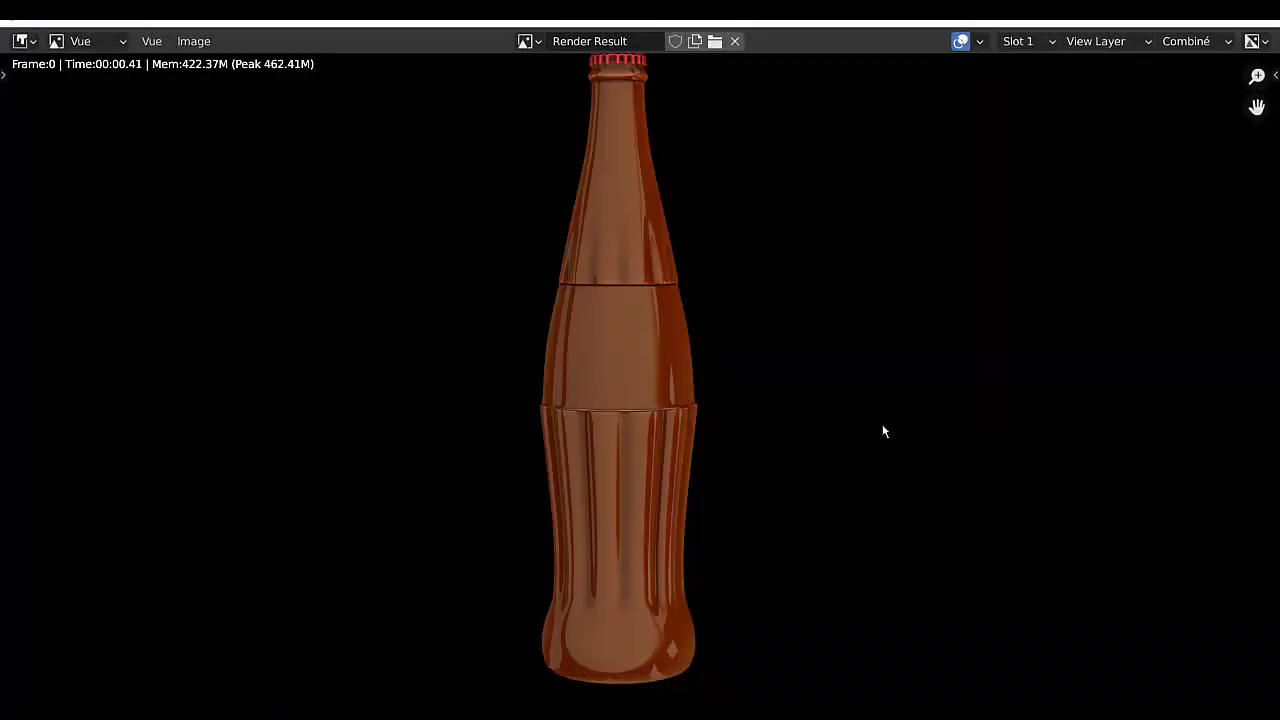
scroll(870, 432, "down", 2)
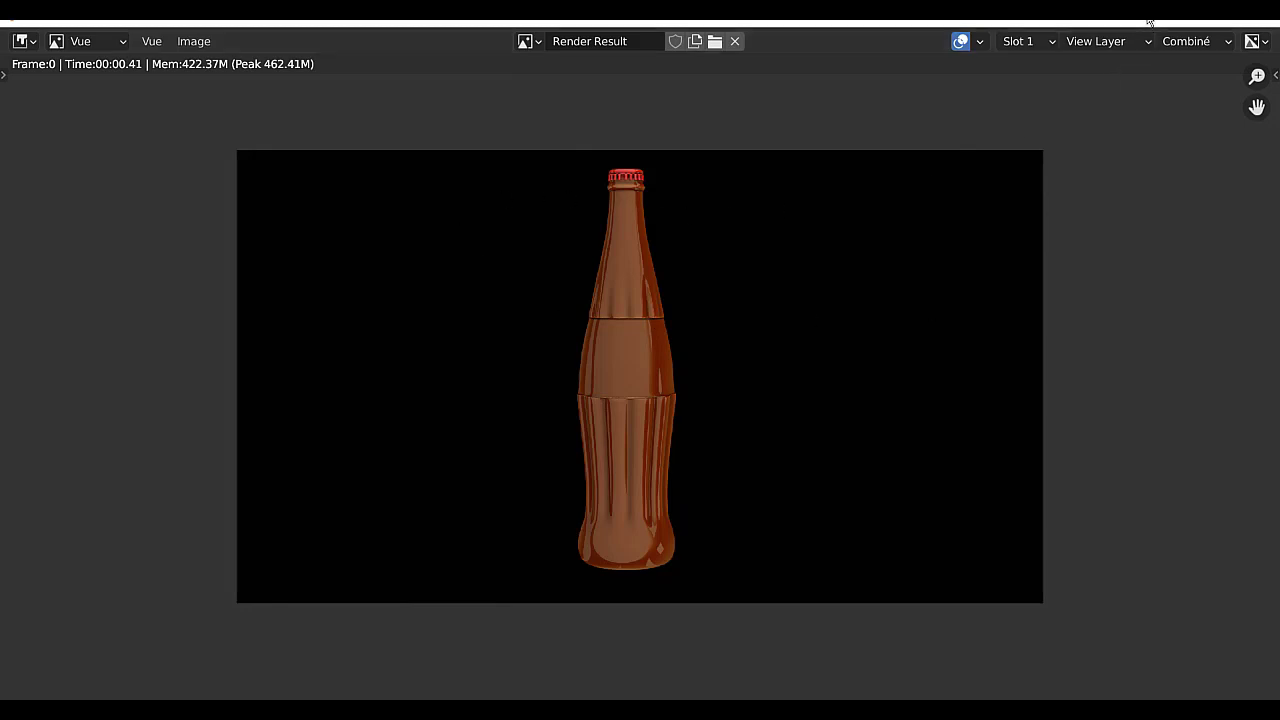
left_click(1265, 21)
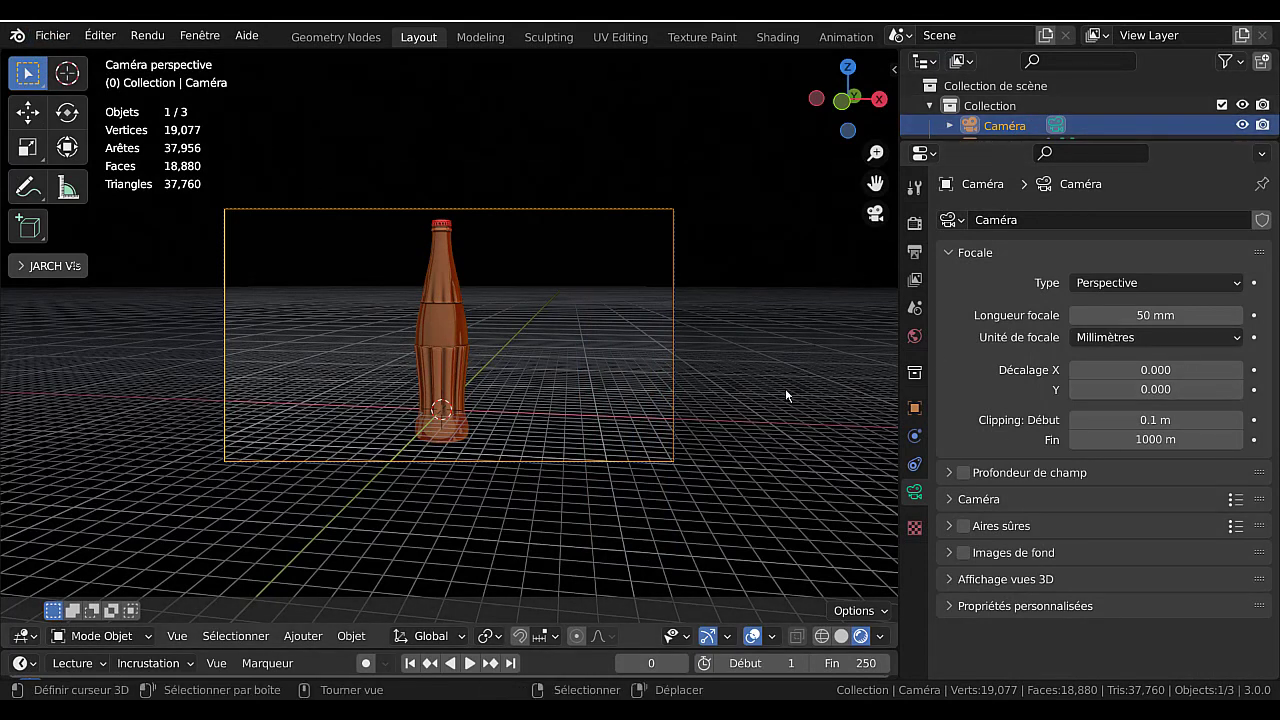
- Render the camera view again and save the image as hhhhhh.png on the Desktop in PNG format
key("F12")
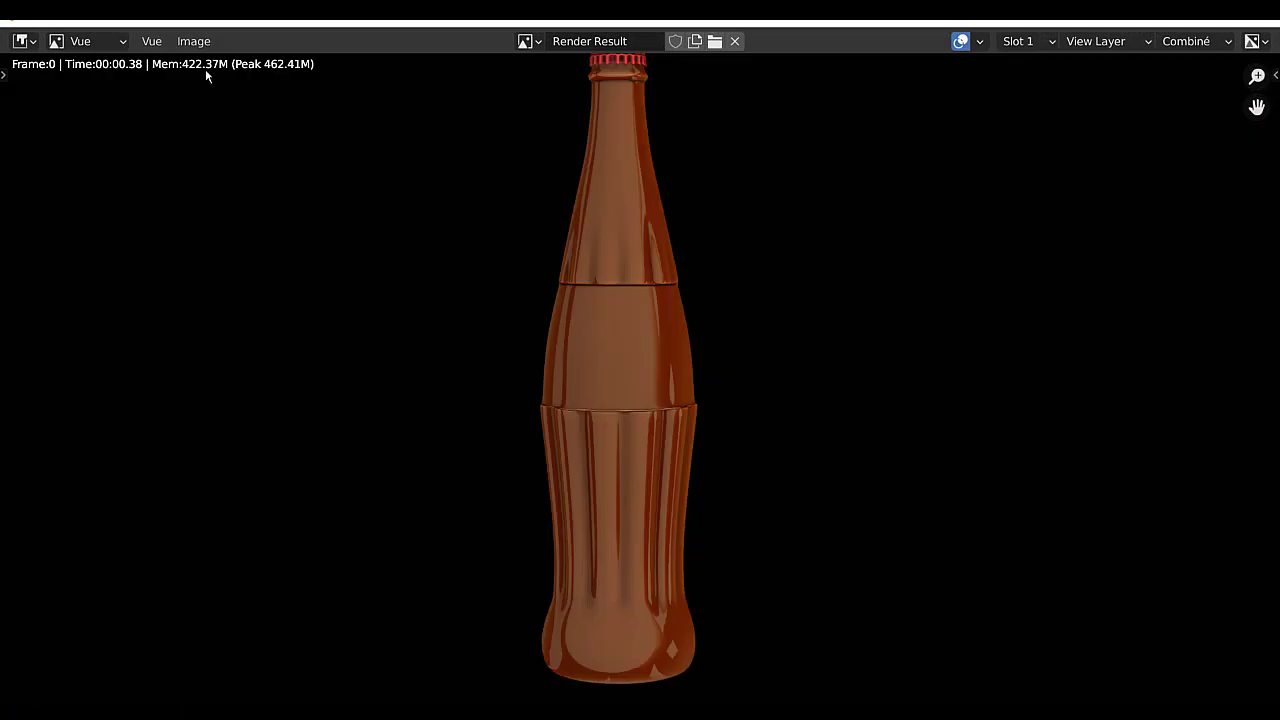
left_click(194, 41)
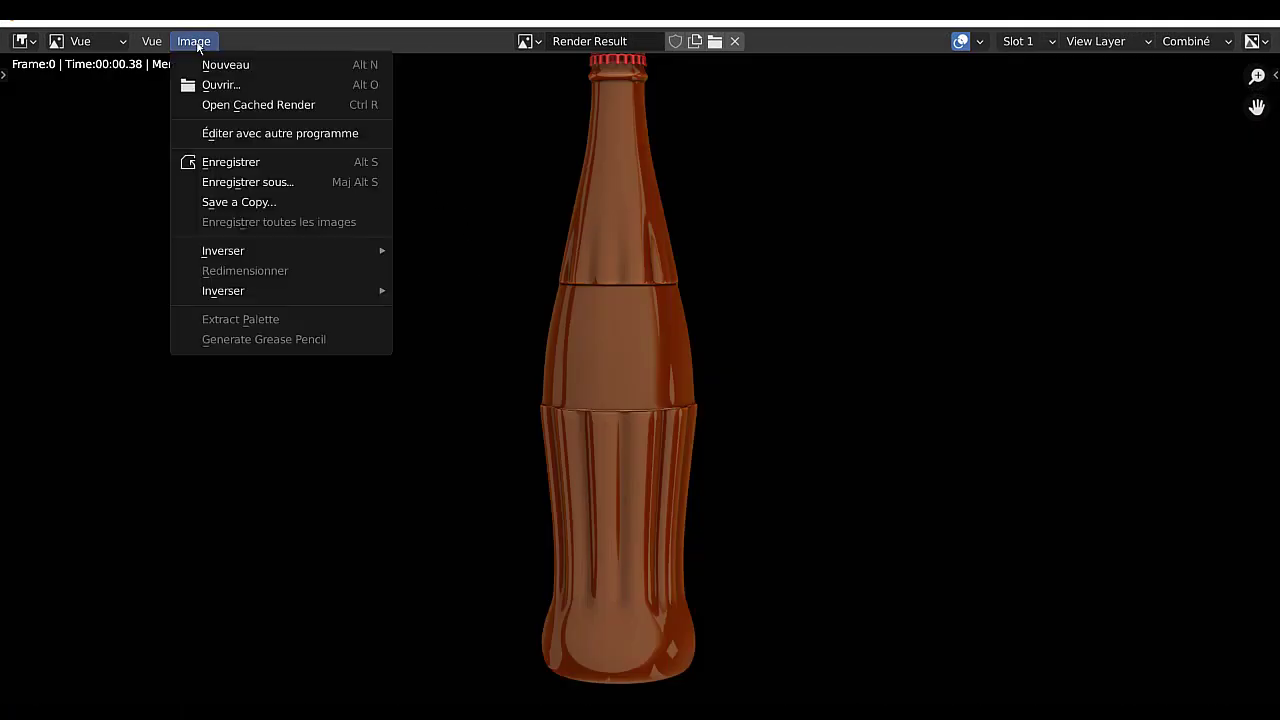
left_click(218, 180)
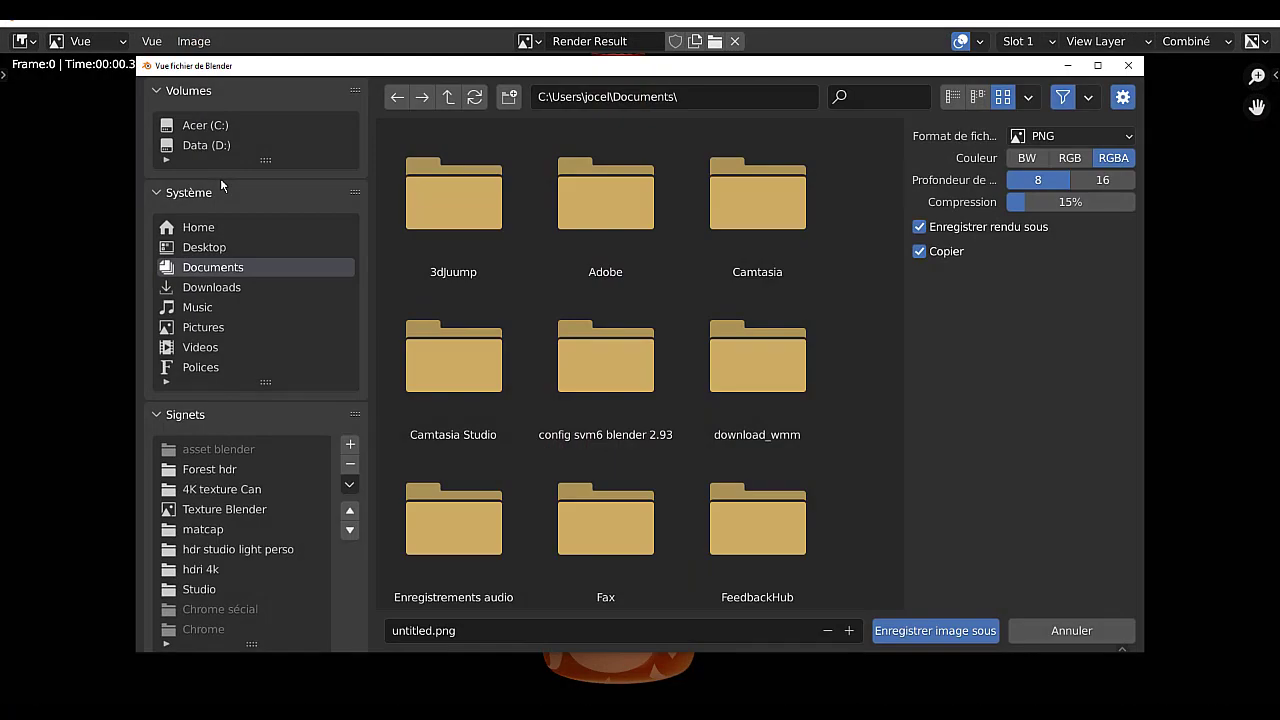
left_click(478, 632)
type("hhhhhh")
left_click(205, 247)
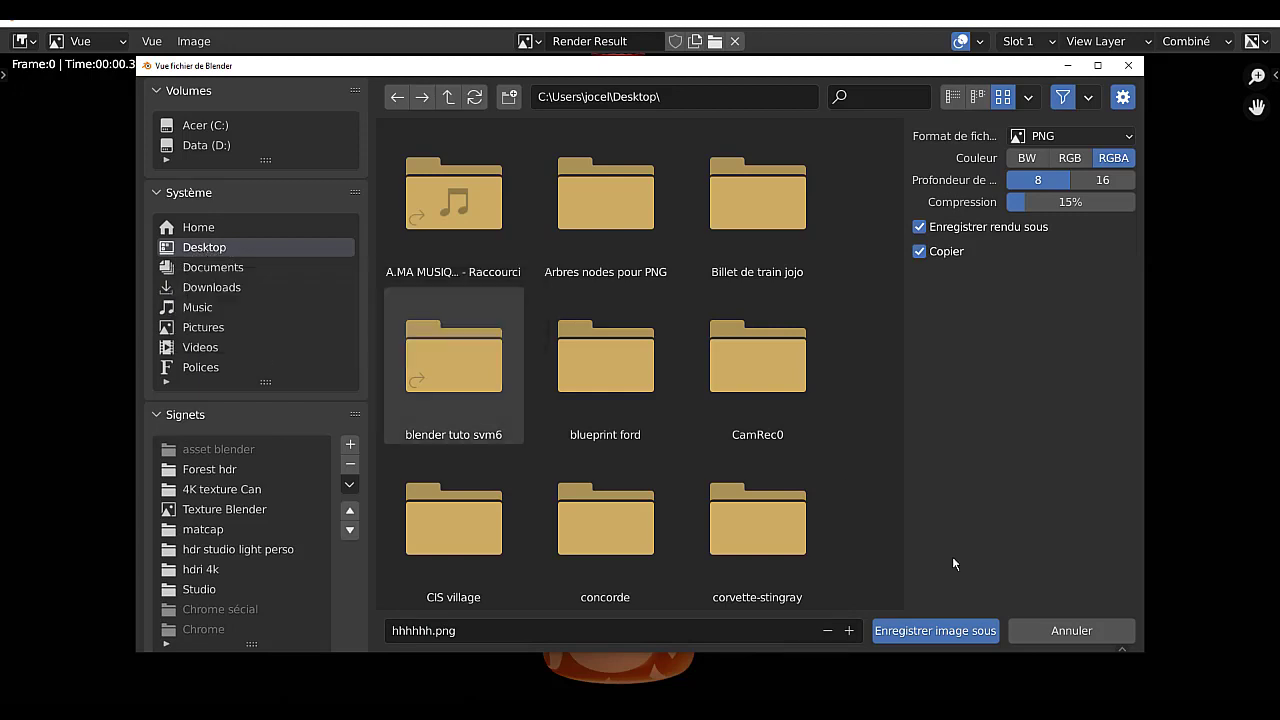
left_click(961, 632)
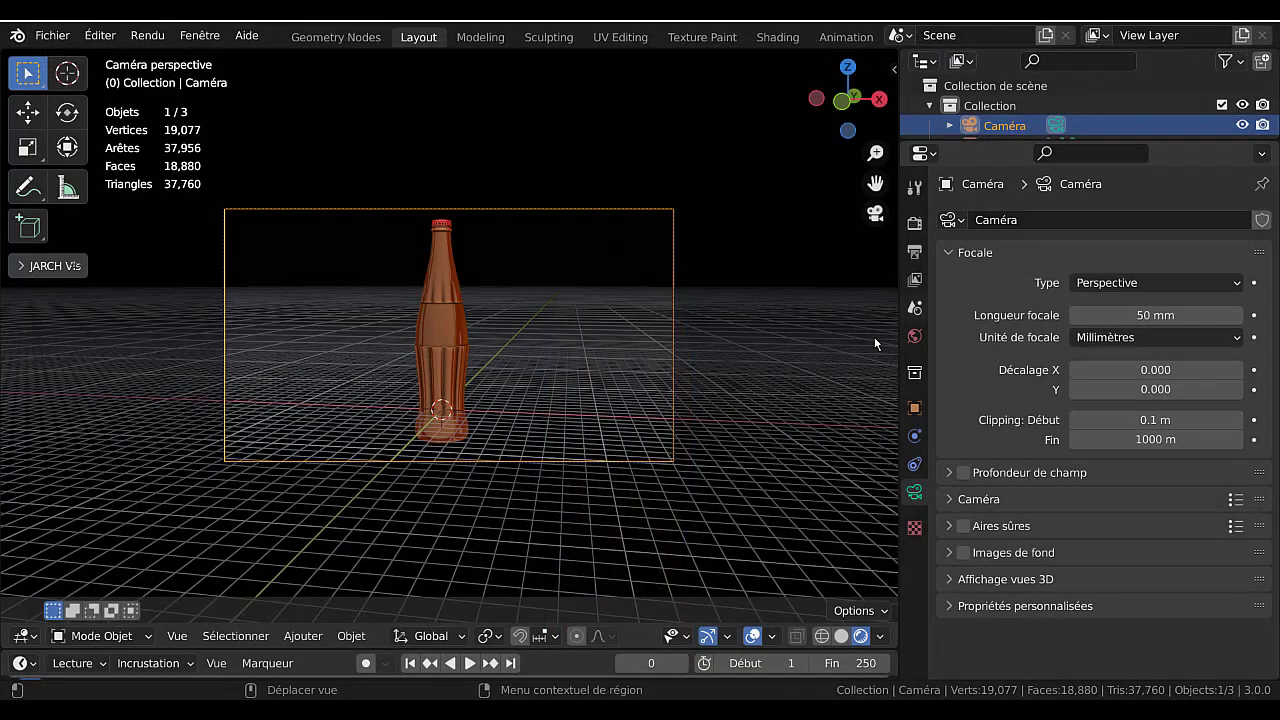
- Open the saved hhhhhh.png from the desktop to check the render, and switch back to the bottle scene in Blender
left_click(1263, 24)
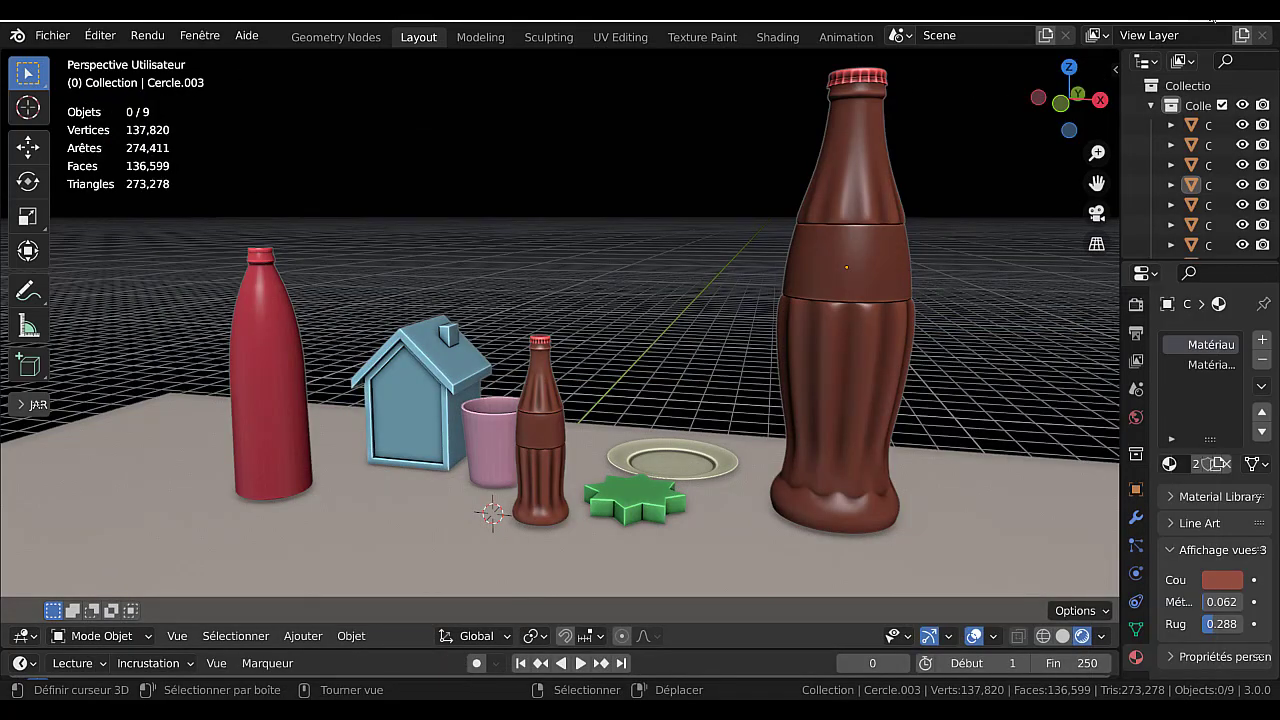
left_click(1210, 16)
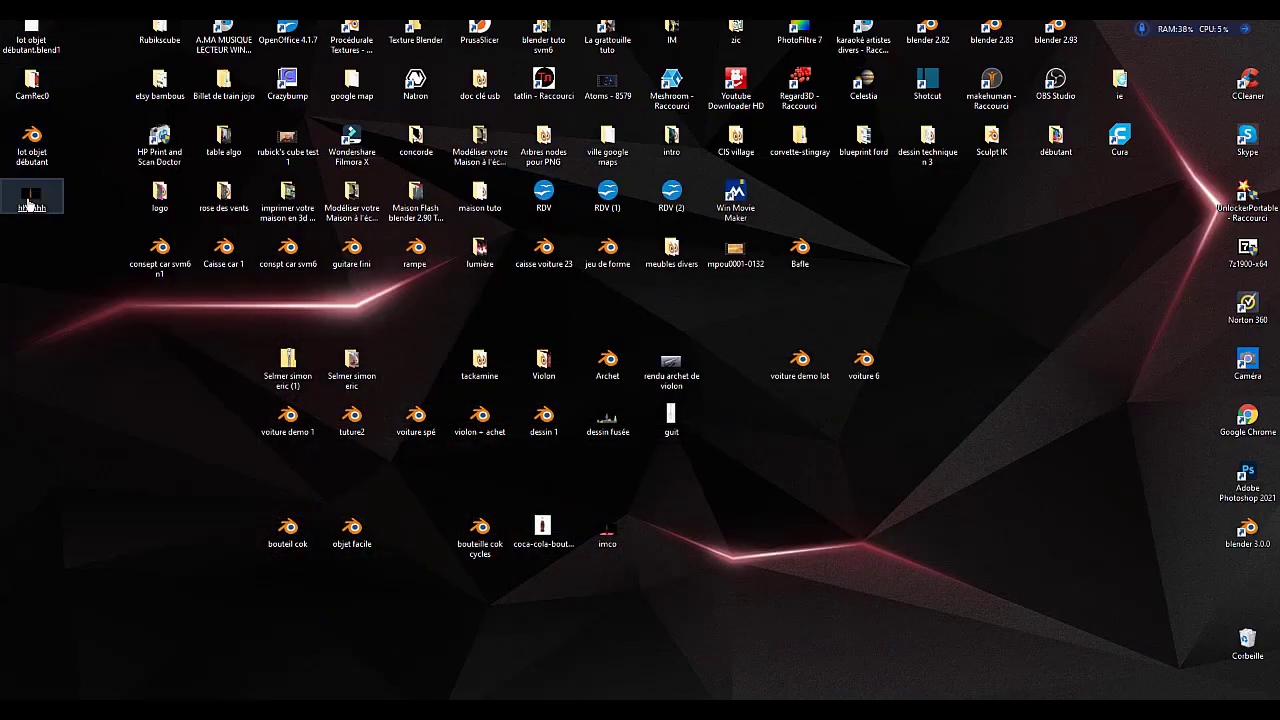
double_click(30, 200)
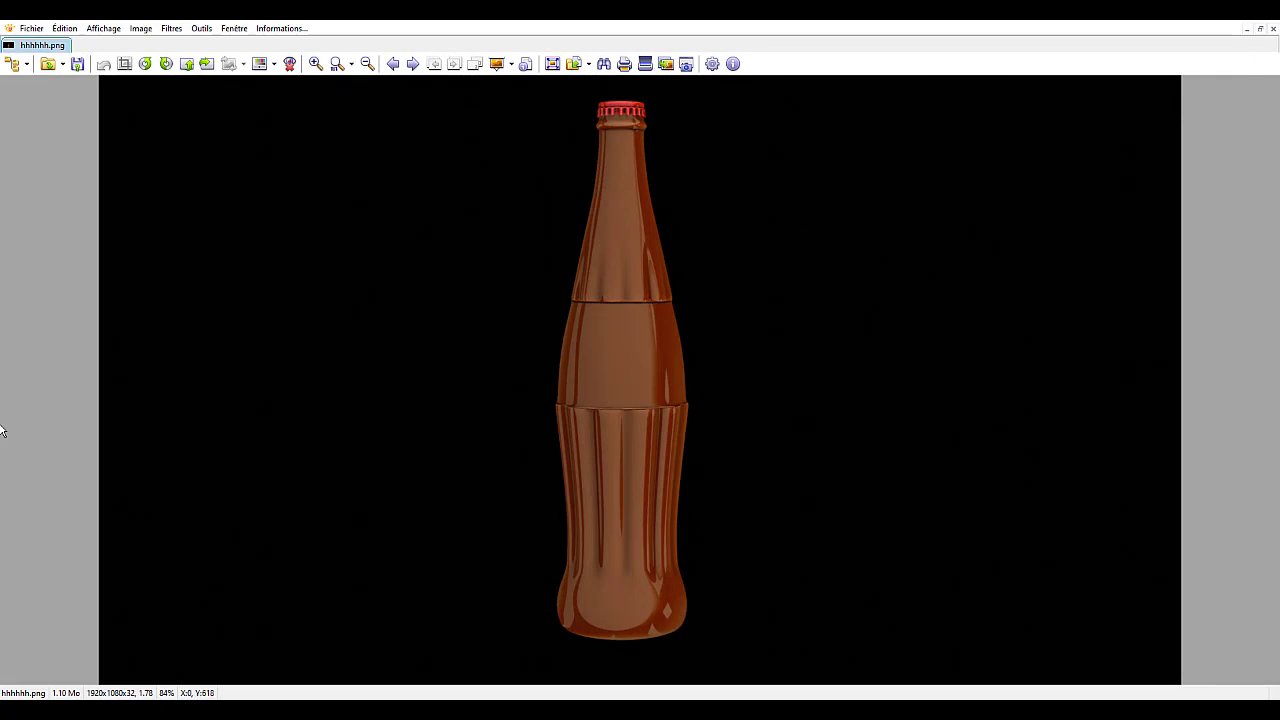
mouse_move(735, 710)
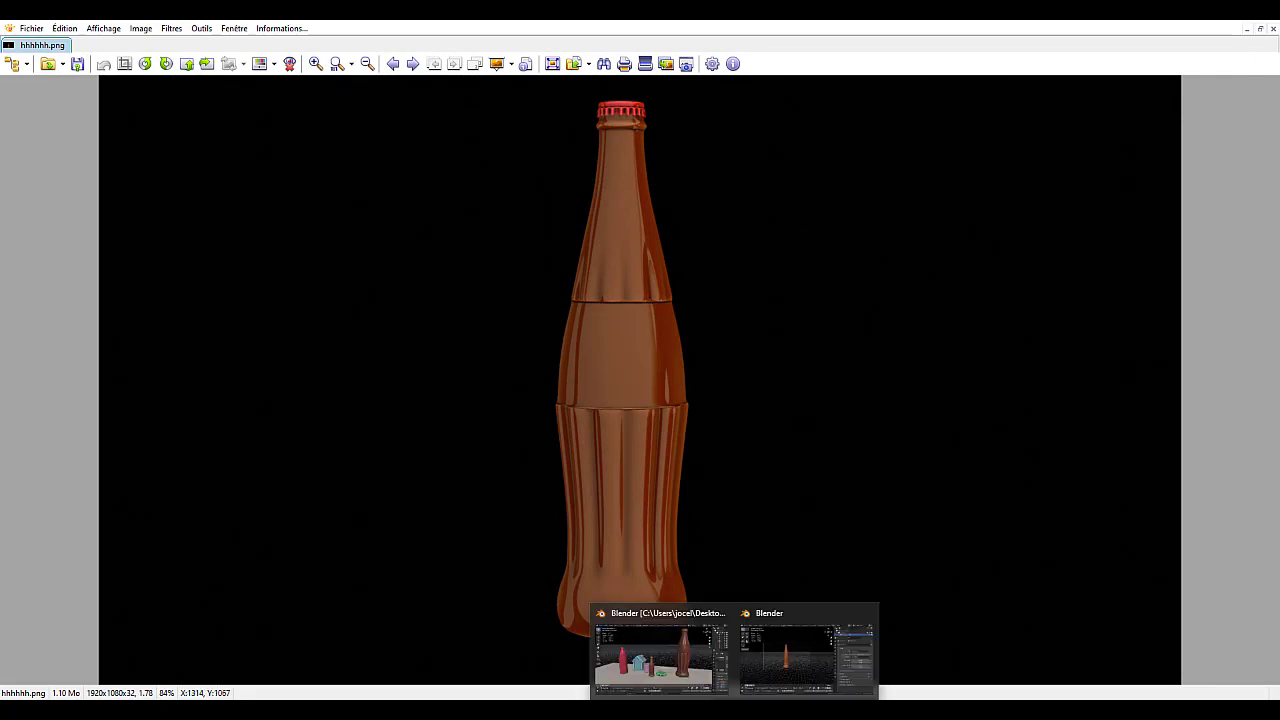
left_click(806, 655)
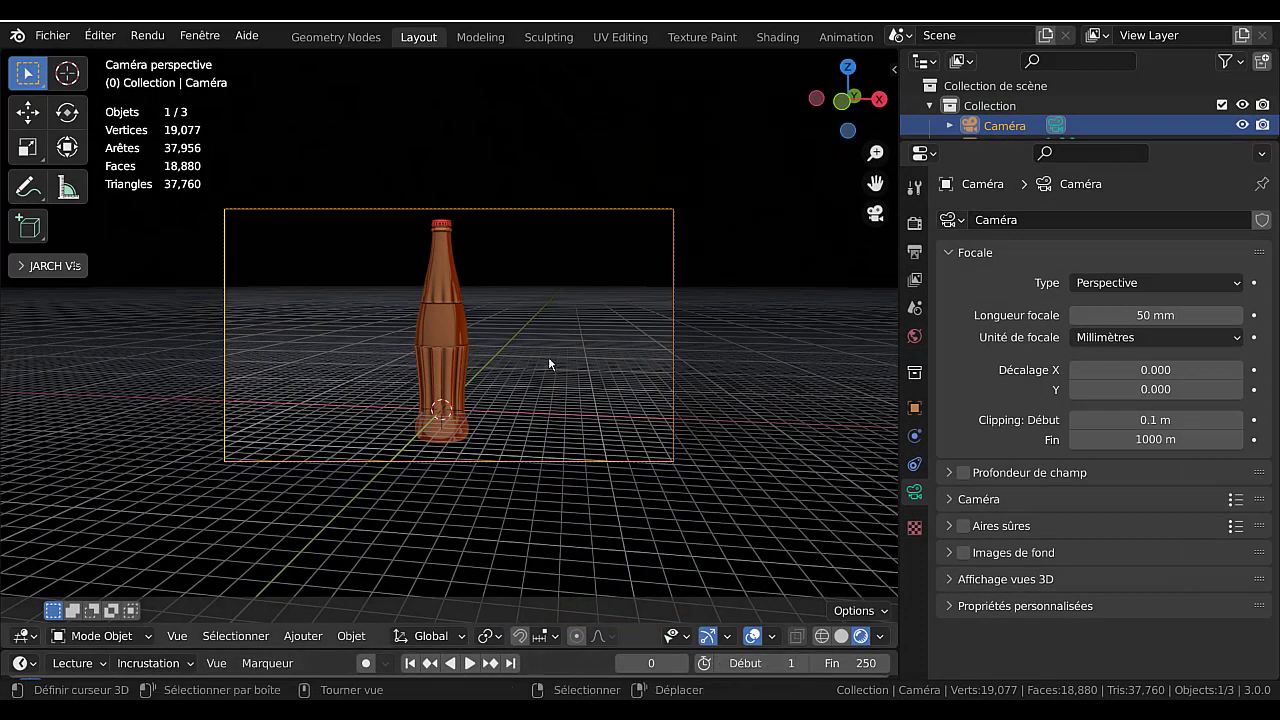
left_click(49, 35)
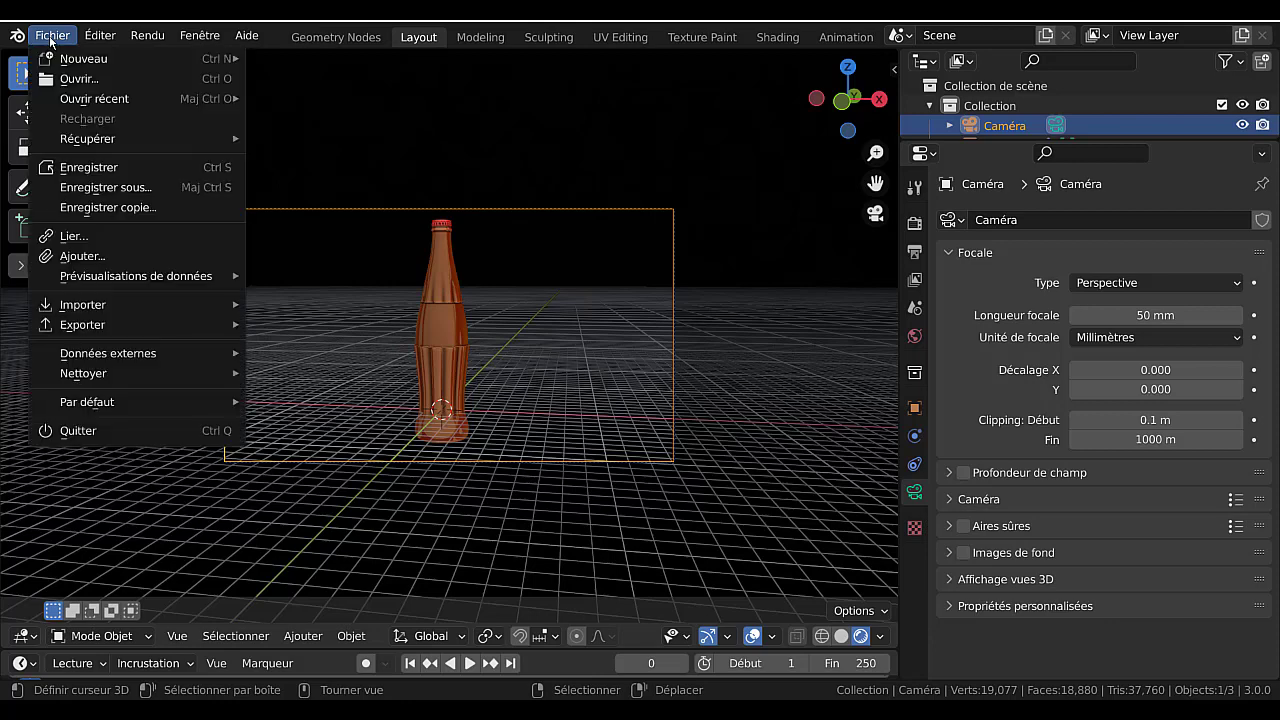
mouse_move(88, 356)
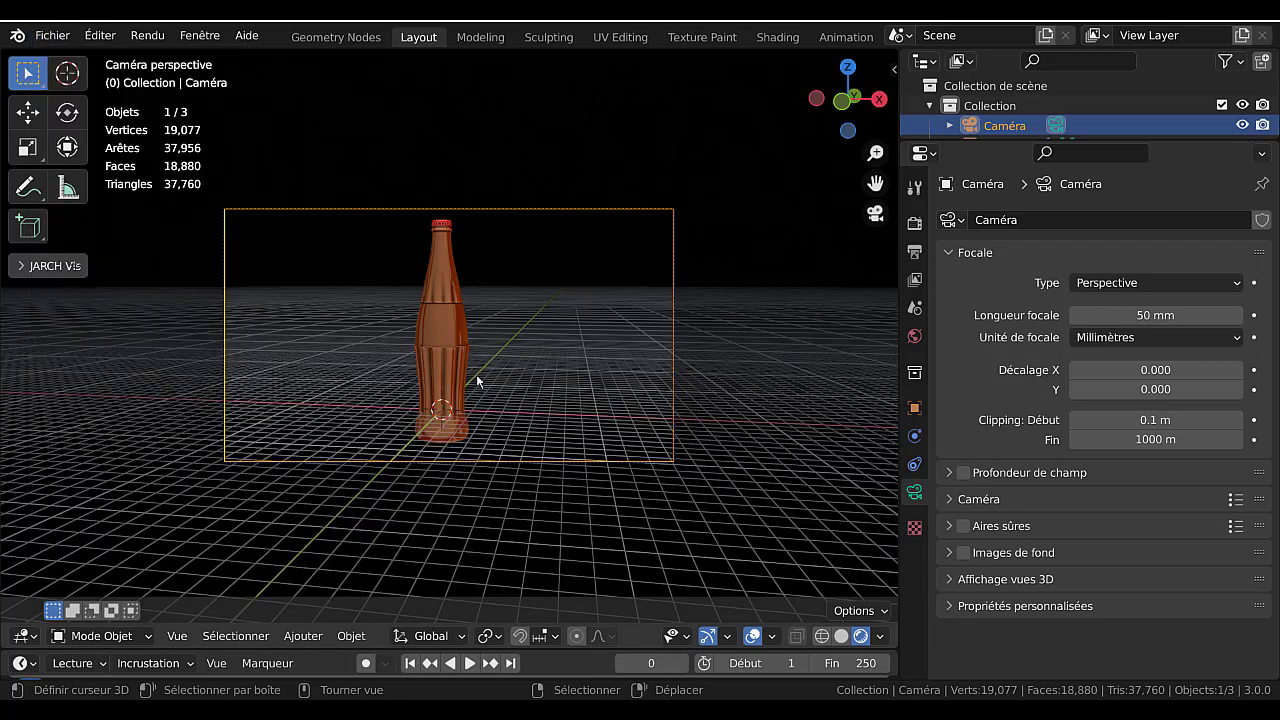
scroll(476, 381, "up", 2)
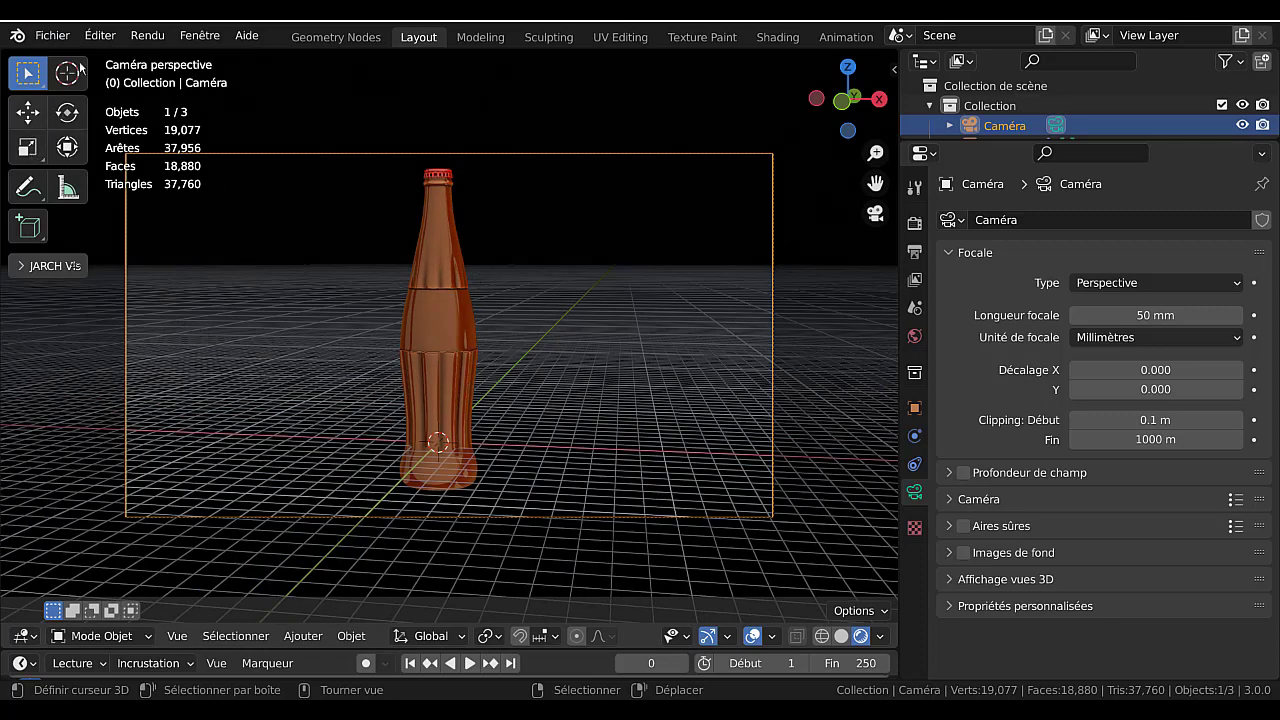
- Save the scene under a new name as bout cok.blend on the Desktop
left_click(52, 36)
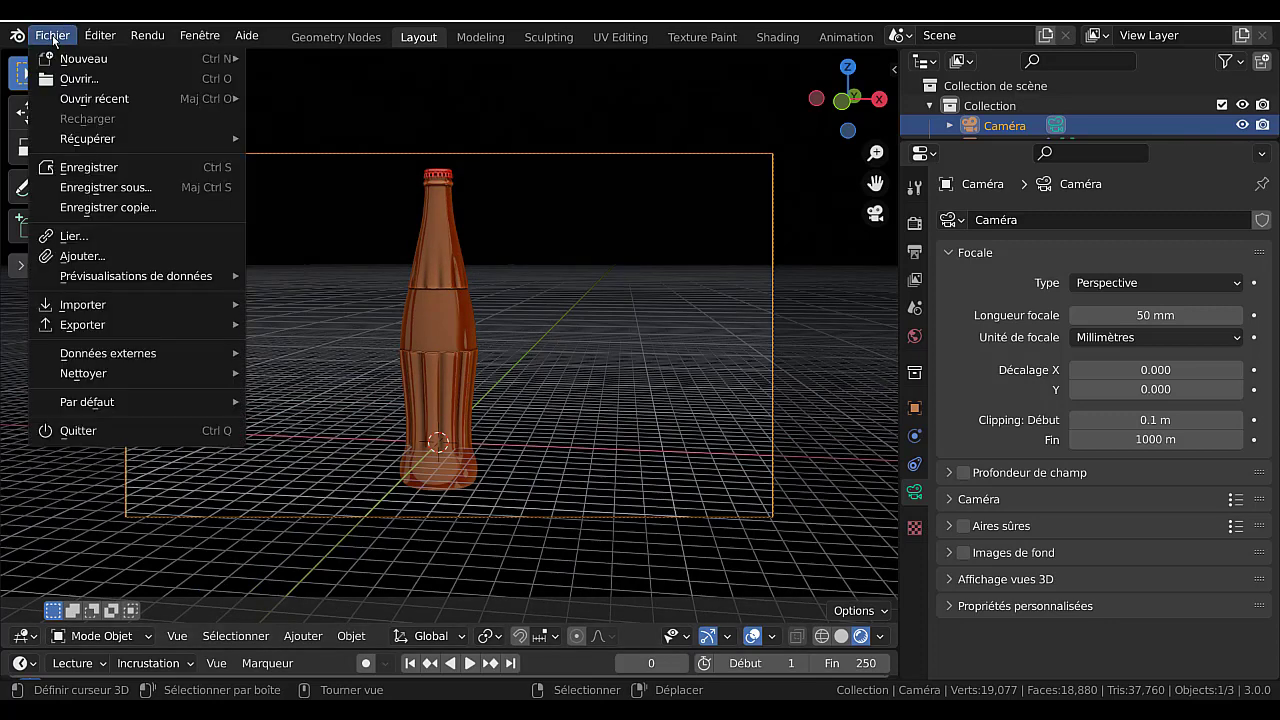
left_click(92, 188)
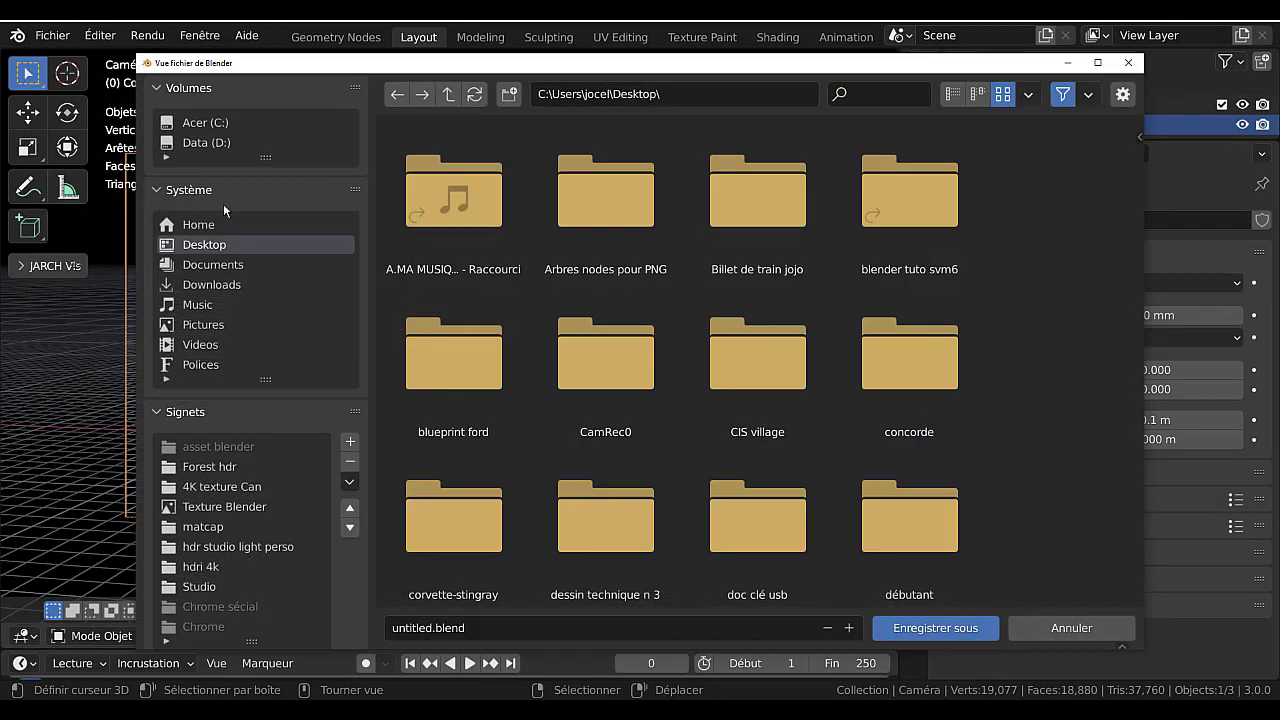
left_click(909, 200)
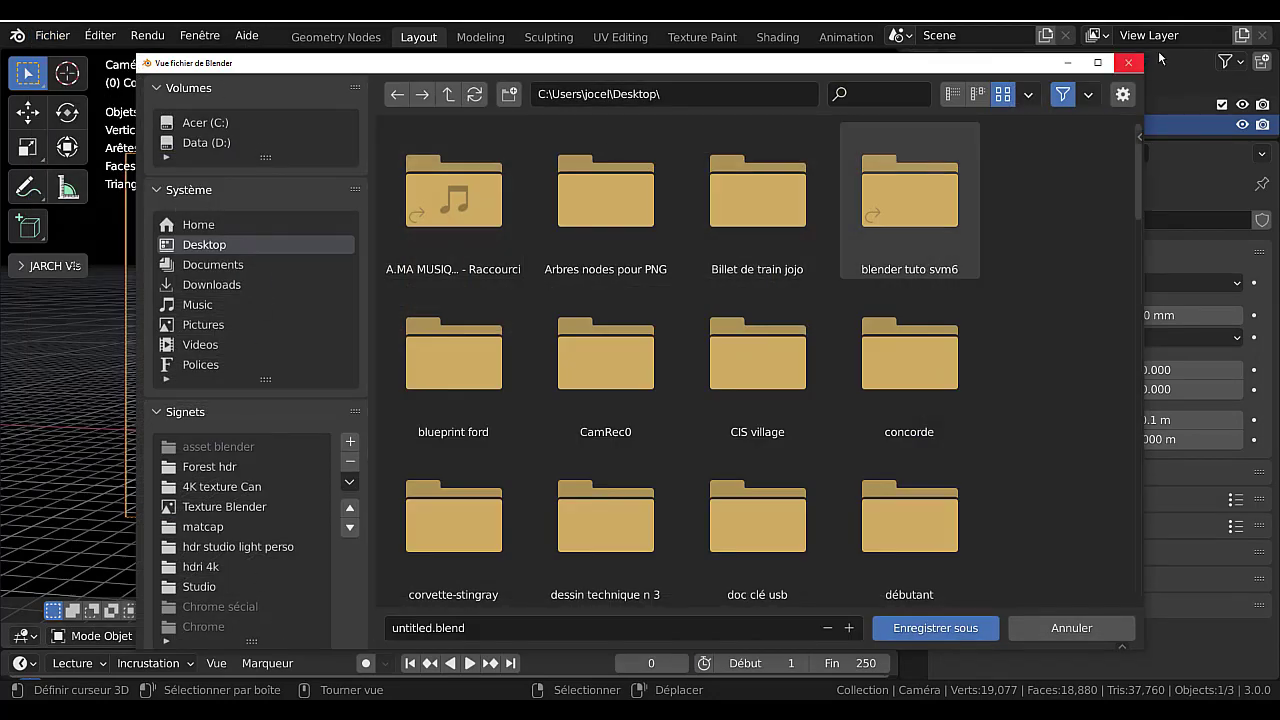
left_click(473, 627)
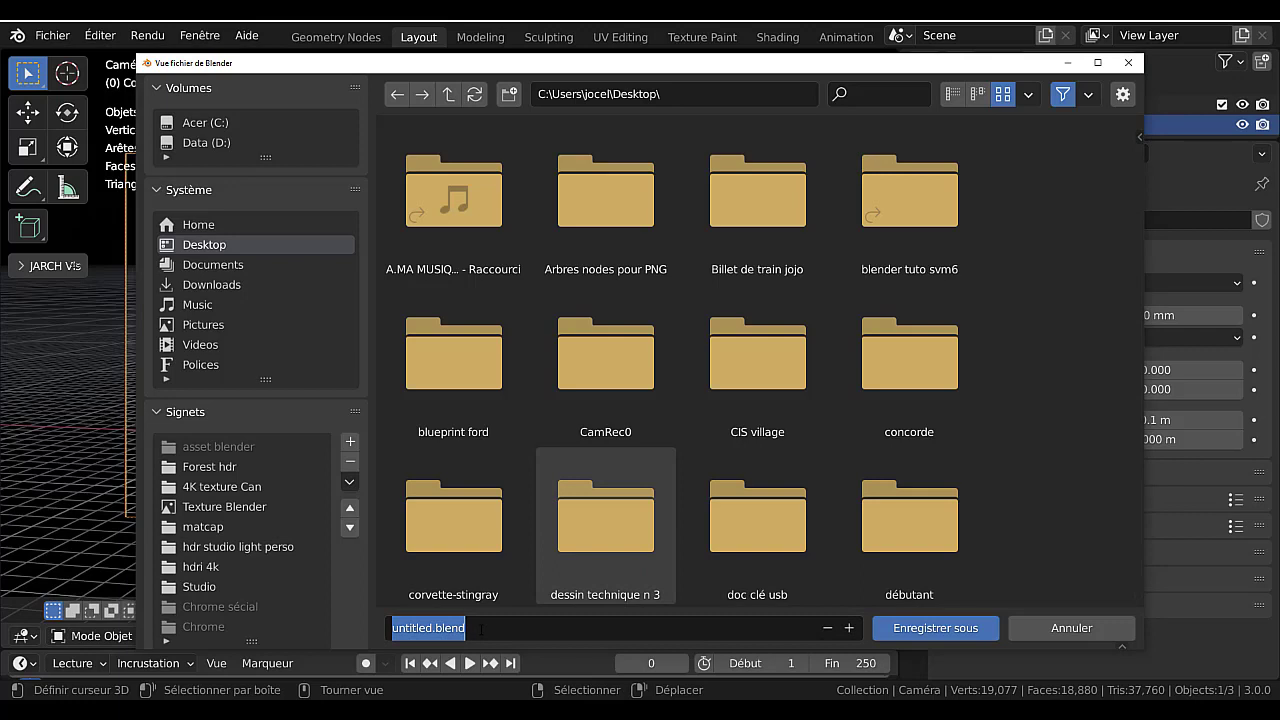
type("bout")
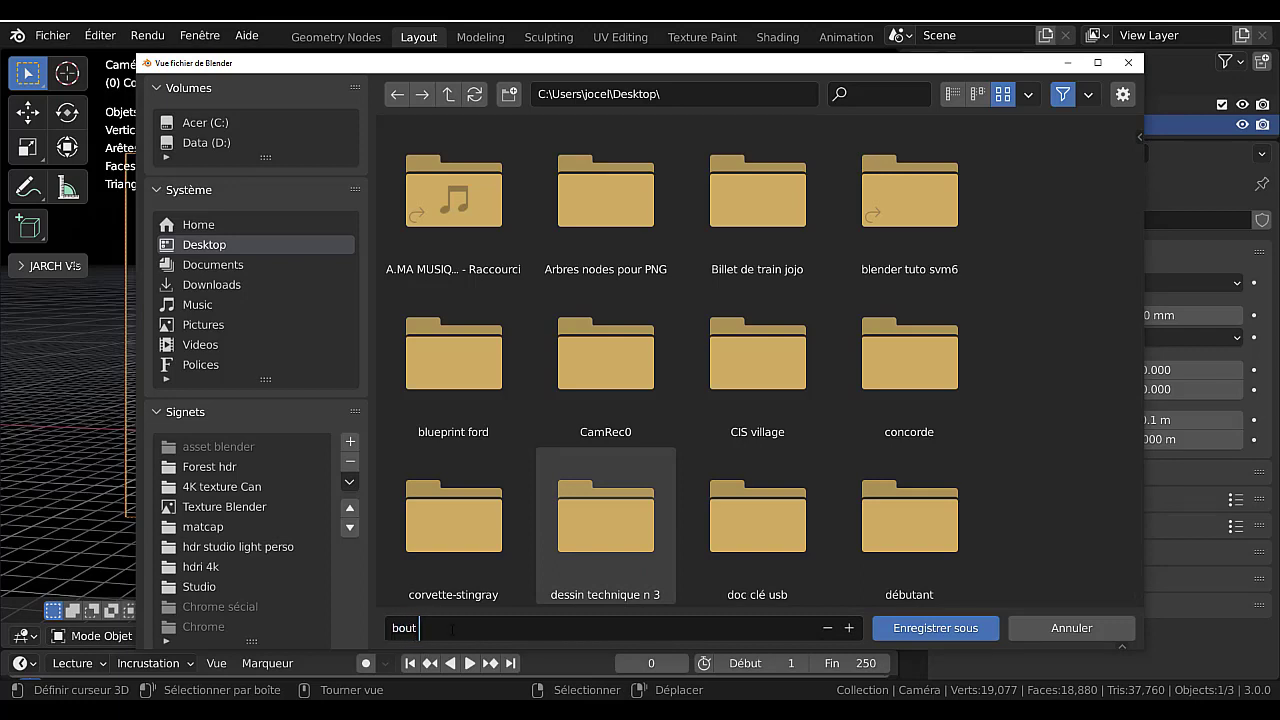
type(" cok.blend")
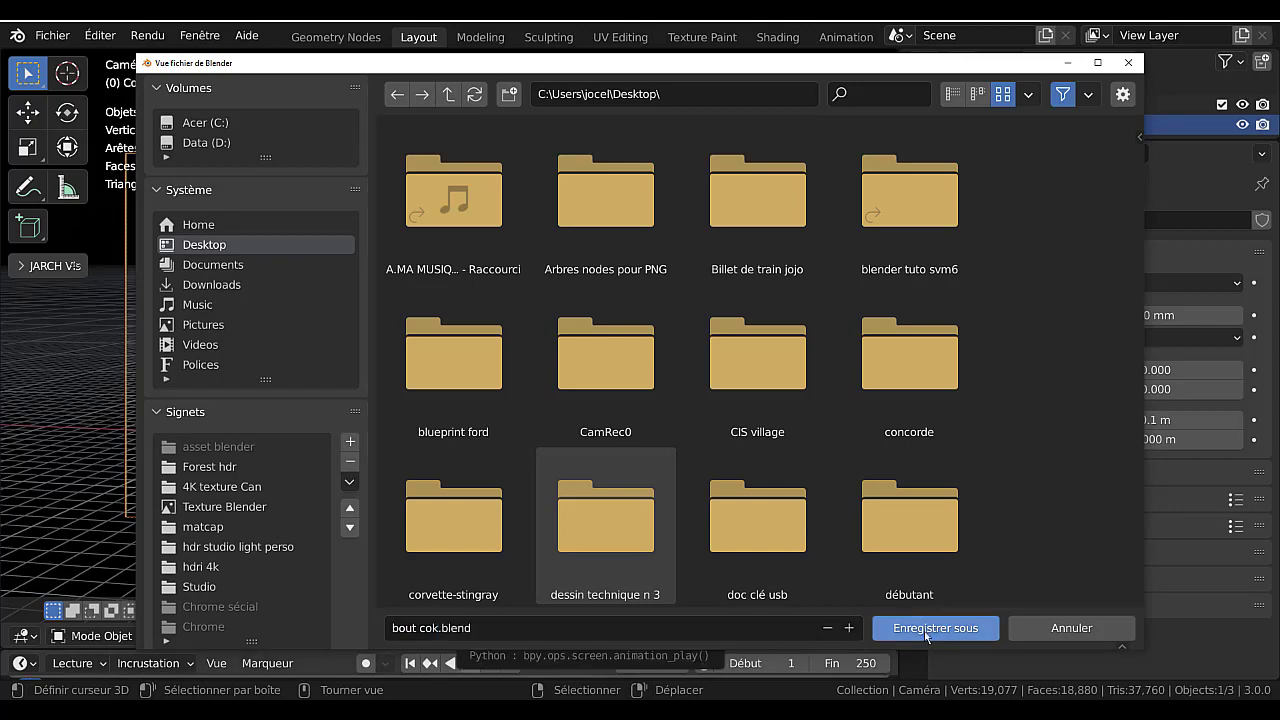
left_click(925, 628)
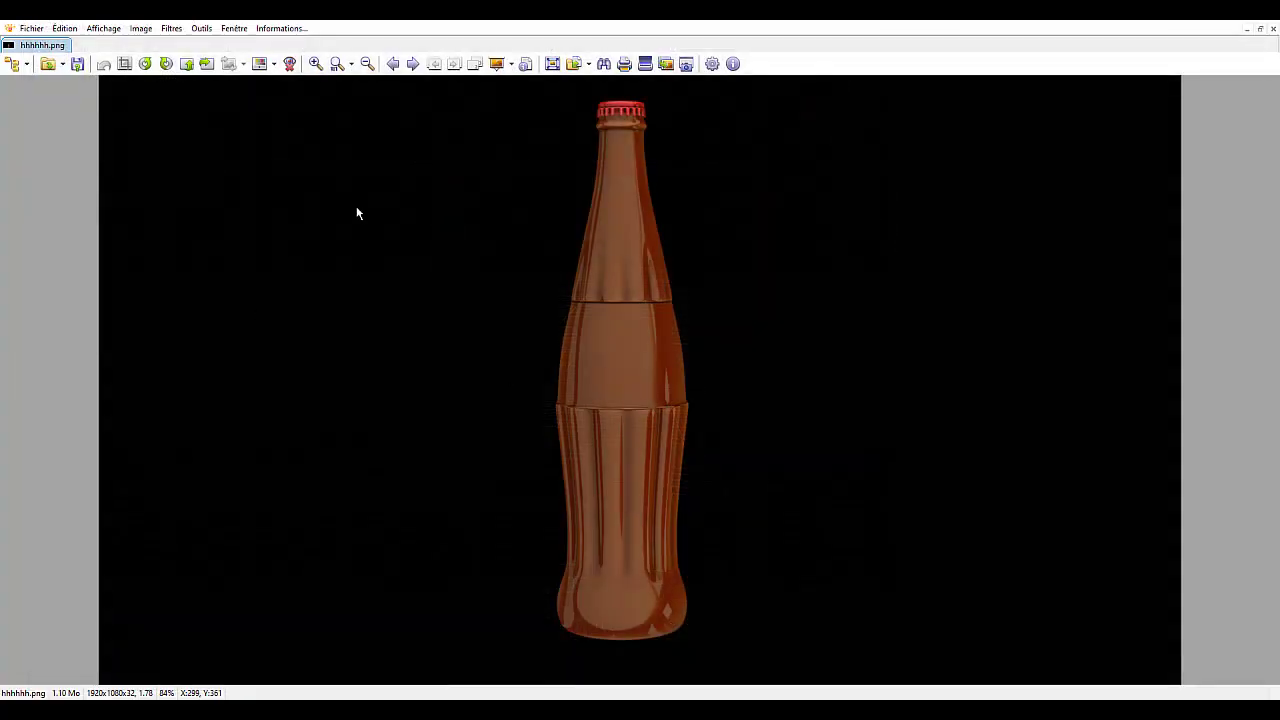
- Close the rendered image, clear the other Blender scene off the desktop, and reopen the saved bout cok file
left_click(1273, 28)
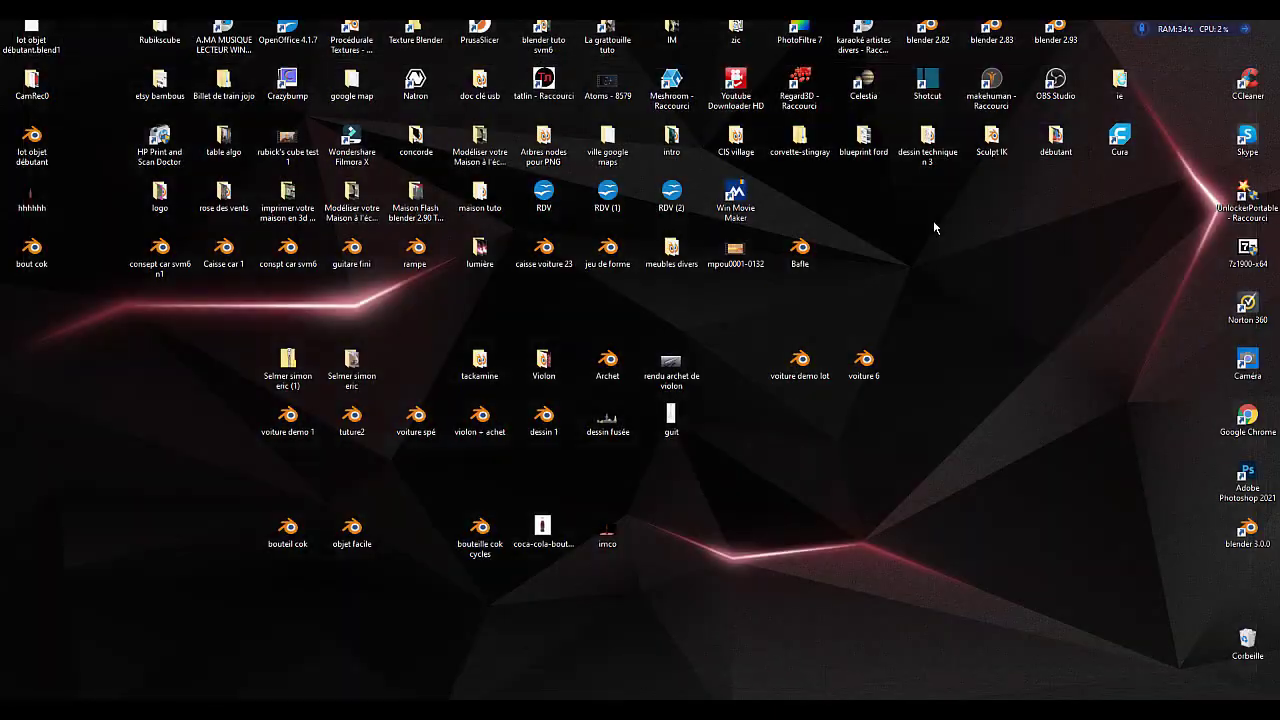
left_click(594, 686)
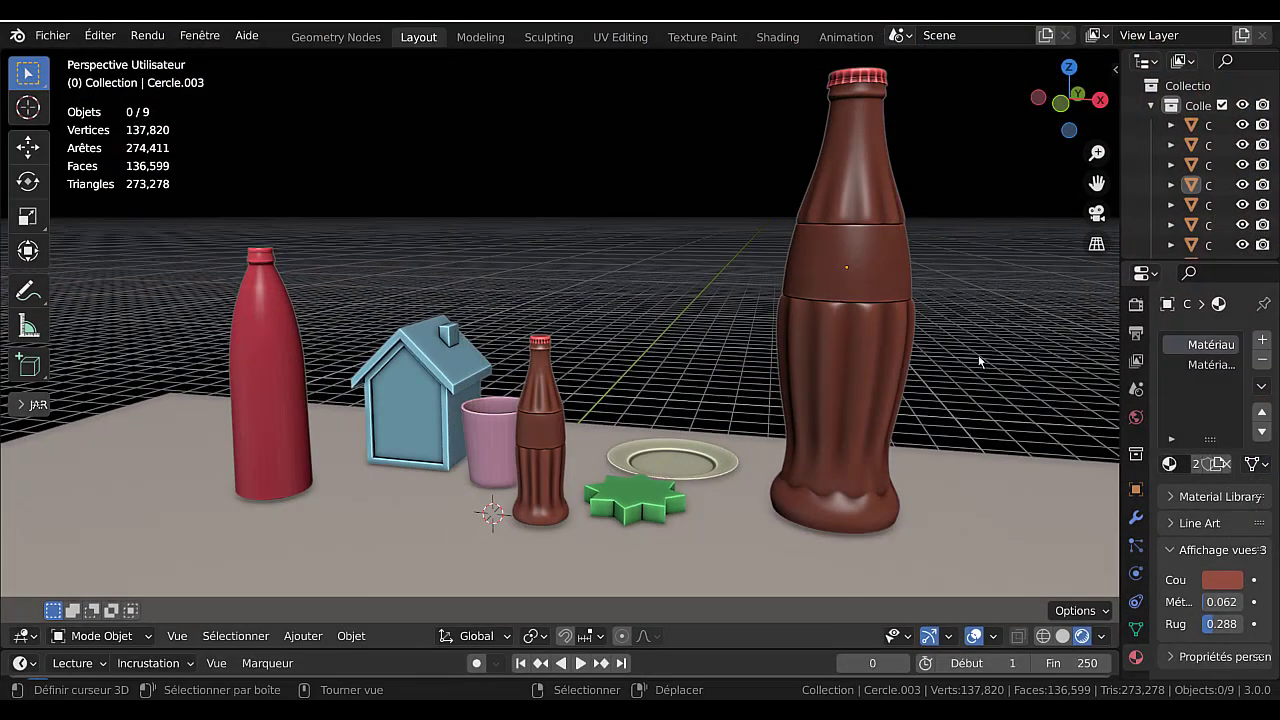
left_click(1255, 24)
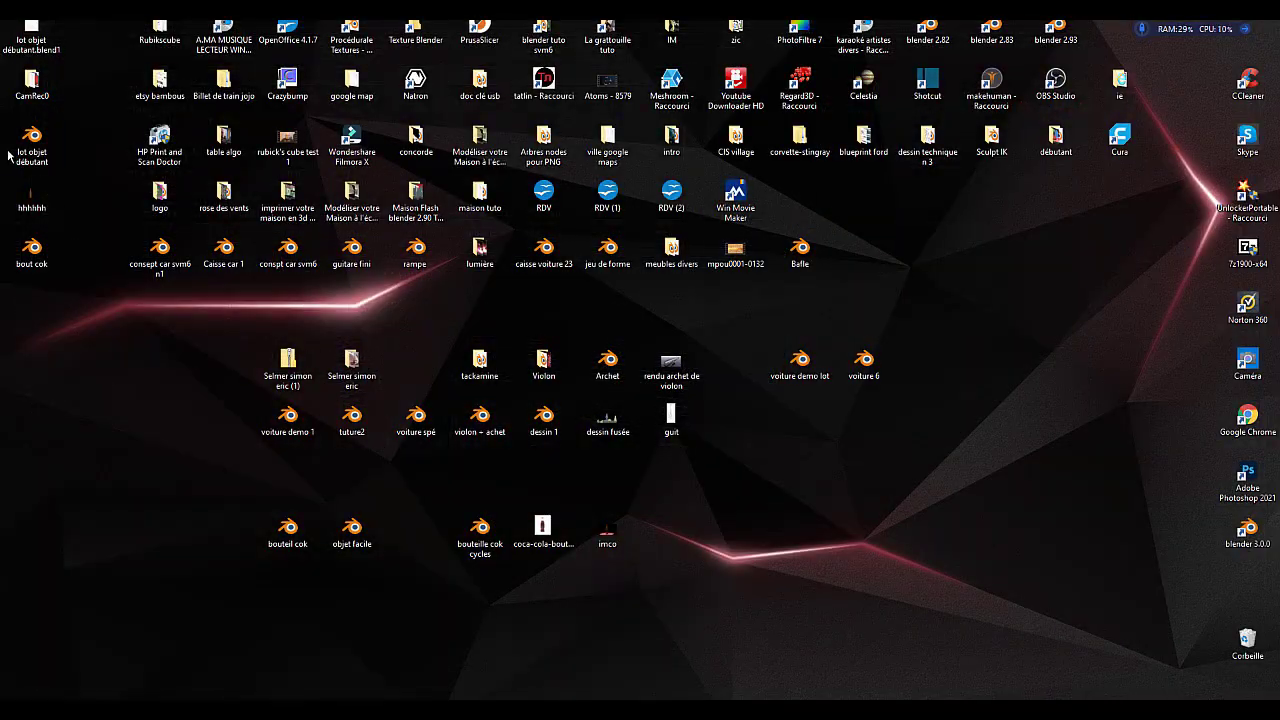
double_click(31, 262)
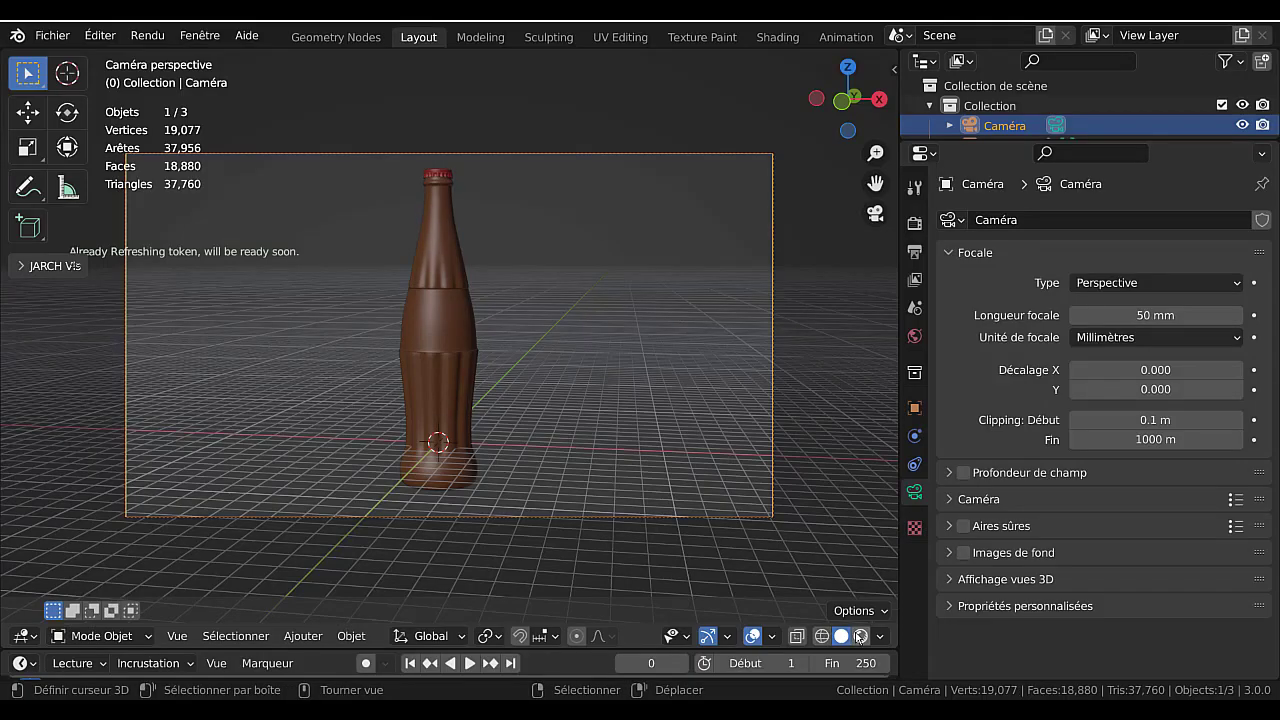
- Widen the 3D viewport and compare the bottle in solid and rendered shading, leaving it in rendered shading
left_click(860, 636)
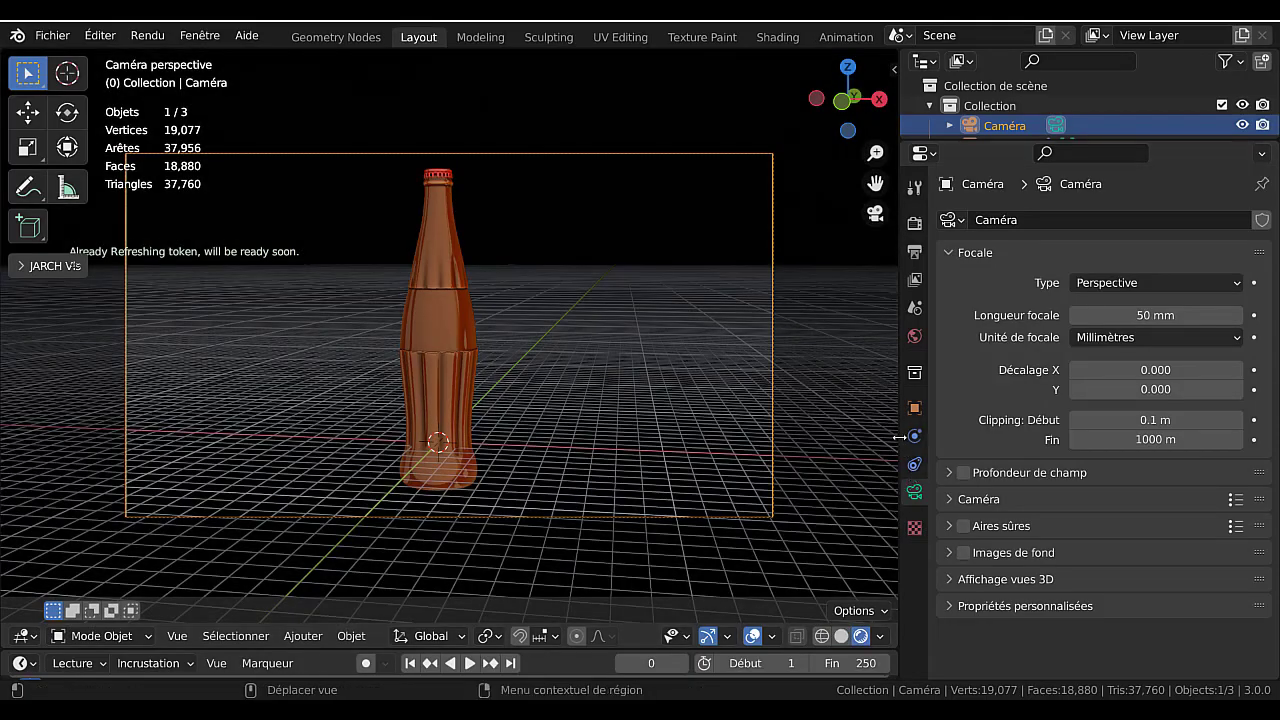
left_click_drag(905, 452, 1070, 445)
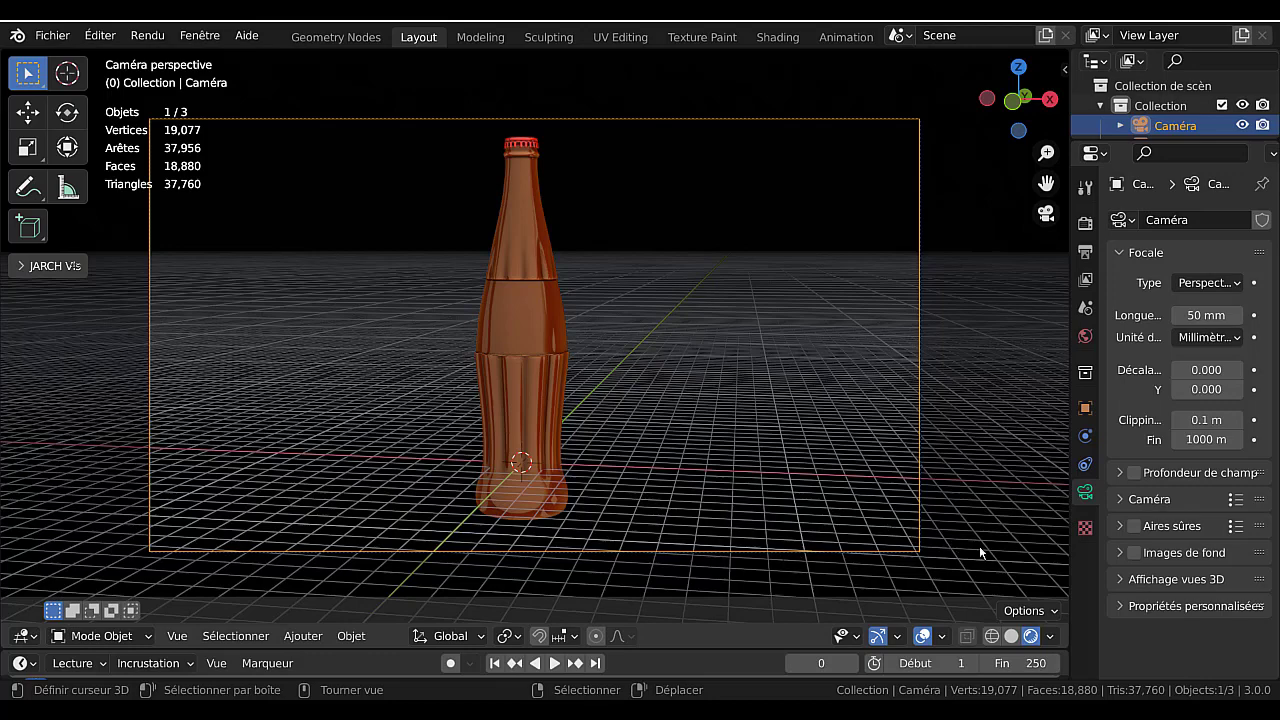
key("z")
key("z")
key("z")
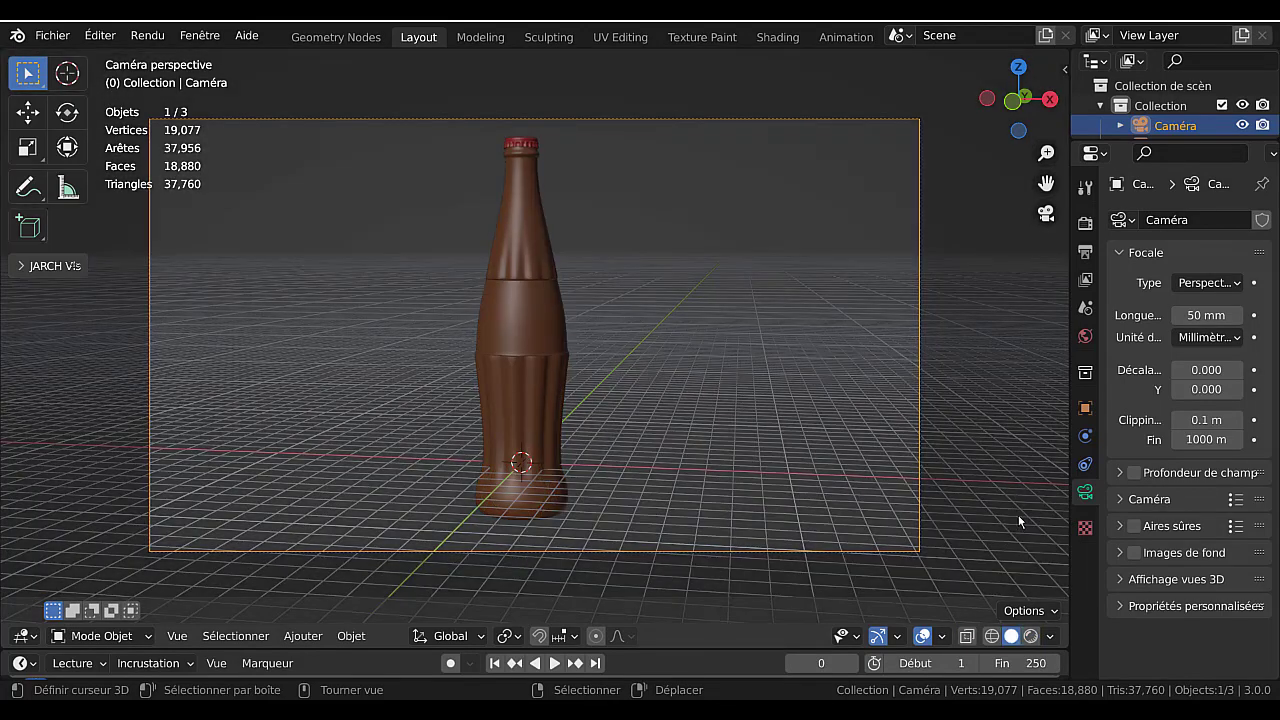
key("z")
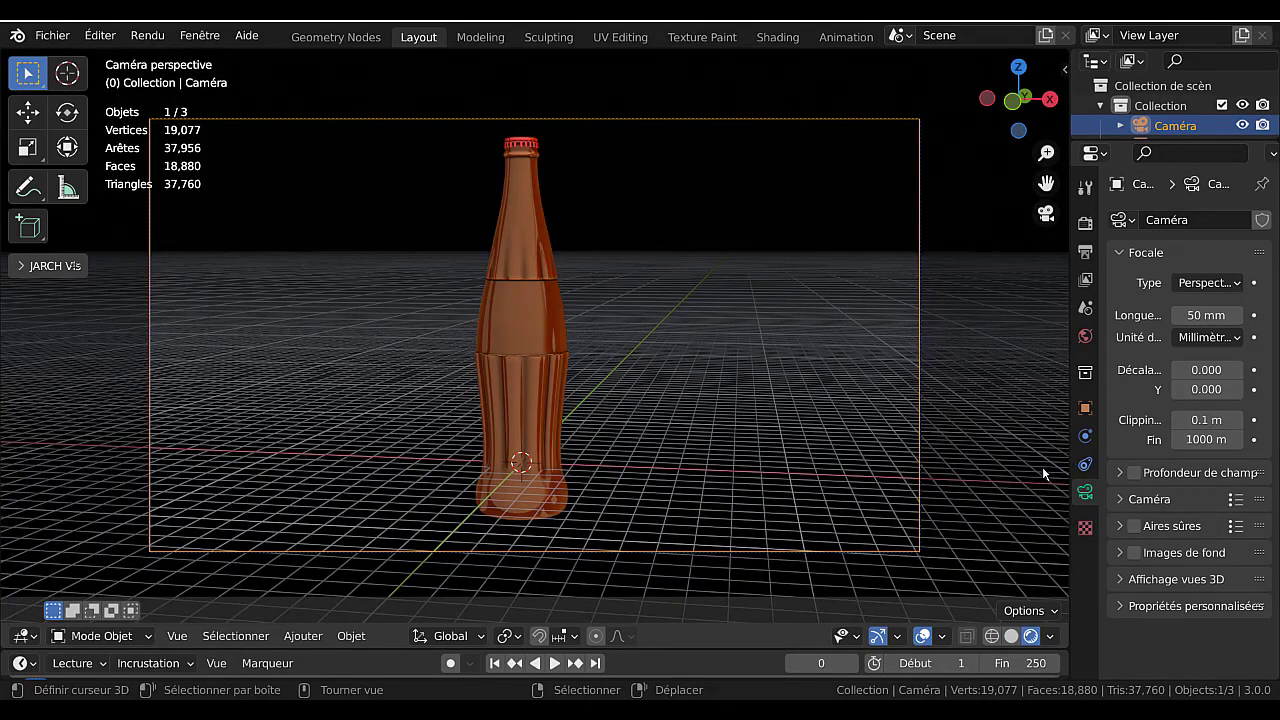